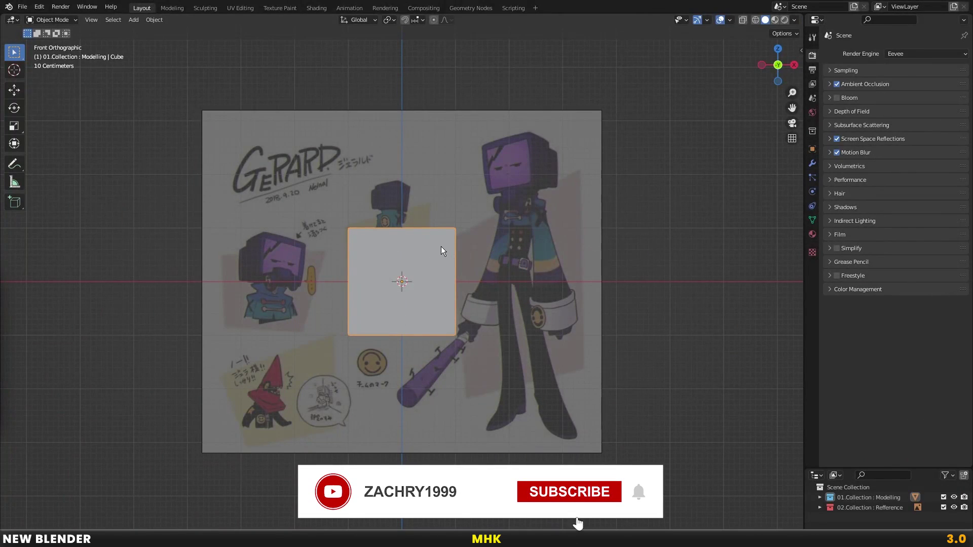
Enable the Selectable and Disable in Viewports restriction toggles in the Outliner filter
{"action": "left_click", "coordinate": [441, 247]}
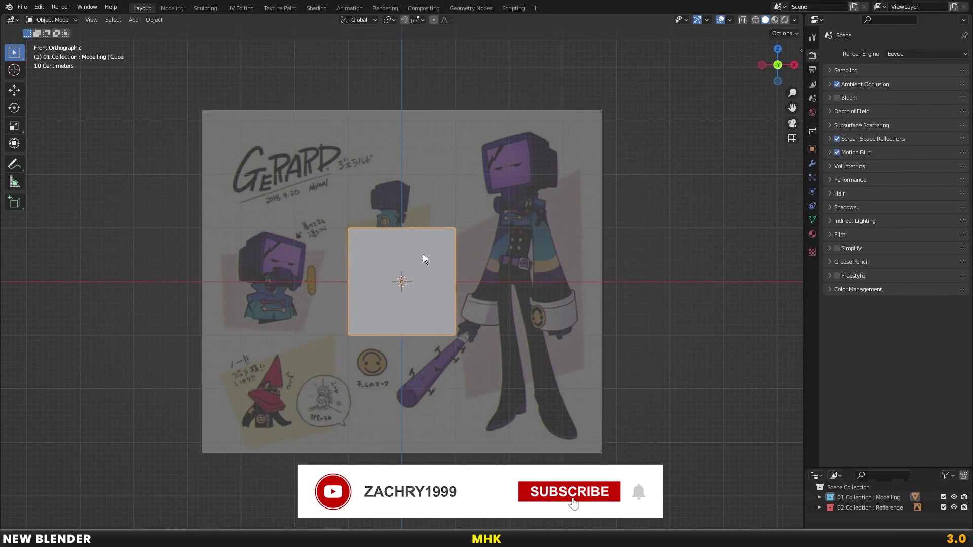
{"action": "left_click", "coordinate": [496, 248]}
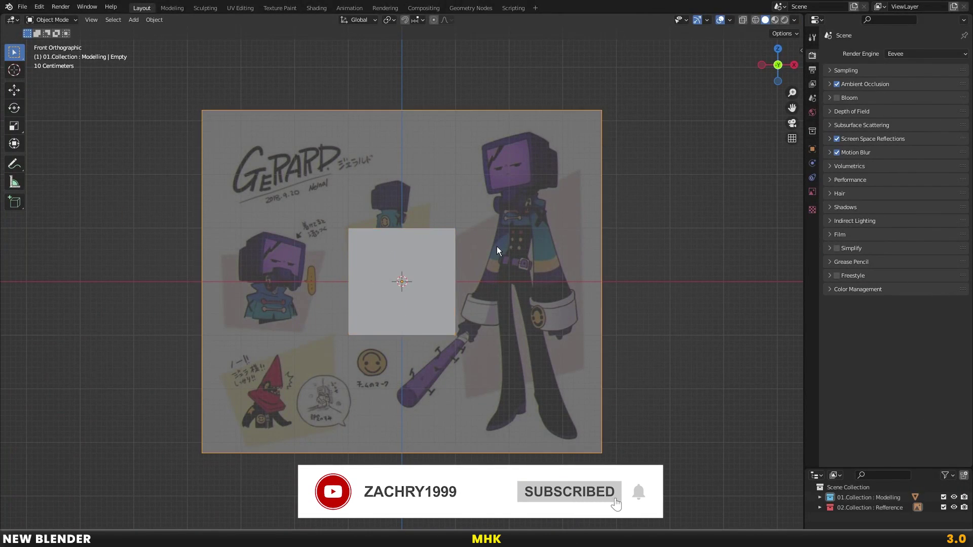
{"action": "left_click", "coordinate": [945, 477]}
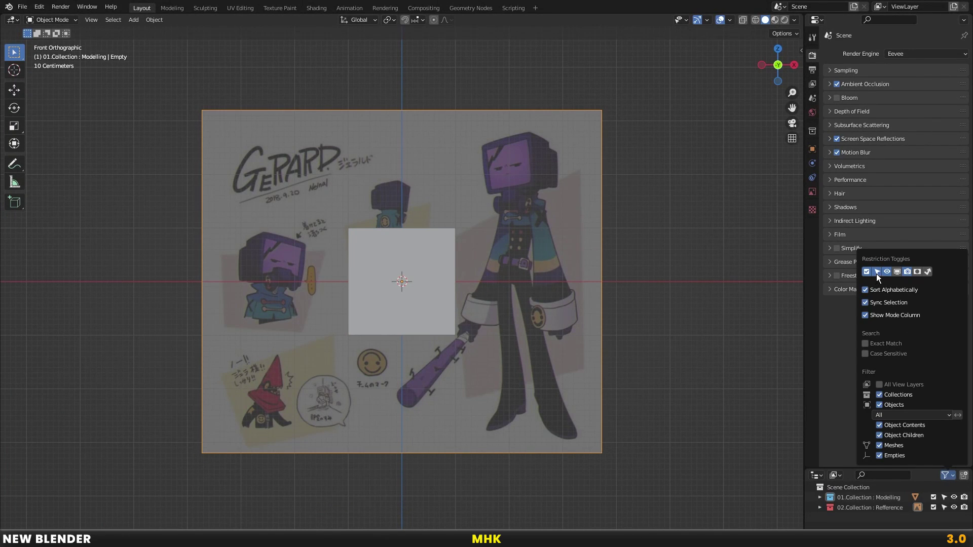
{"action": "left_click", "coordinate": [896, 274]}
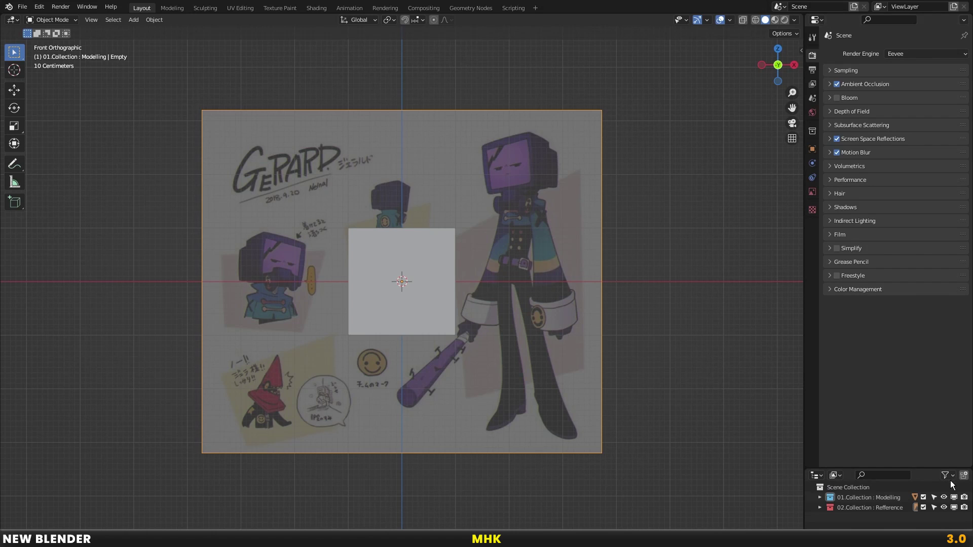
Shift the reference image left so the main figure is centred on the origin
{"action": "left_click", "coordinate": [932, 506]}
{"action": "left_click", "coordinate": [434, 282]}
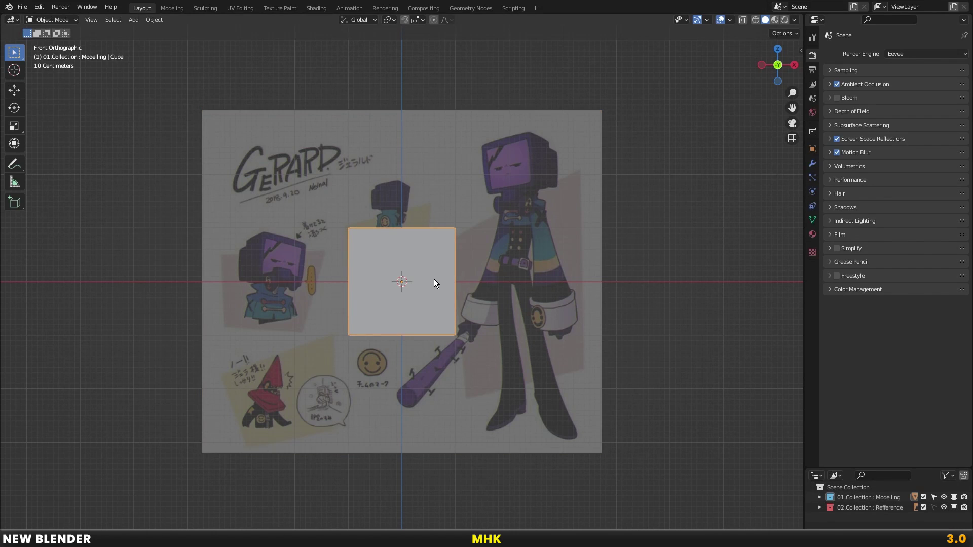
{"action": "scroll", "coordinate": [434, 278], "scroll_direction": "up", "scroll_amount": 1}
{"action": "scroll", "coordinate": [443, 285], "scroll_direction": "up", "scroll_amount": 2}
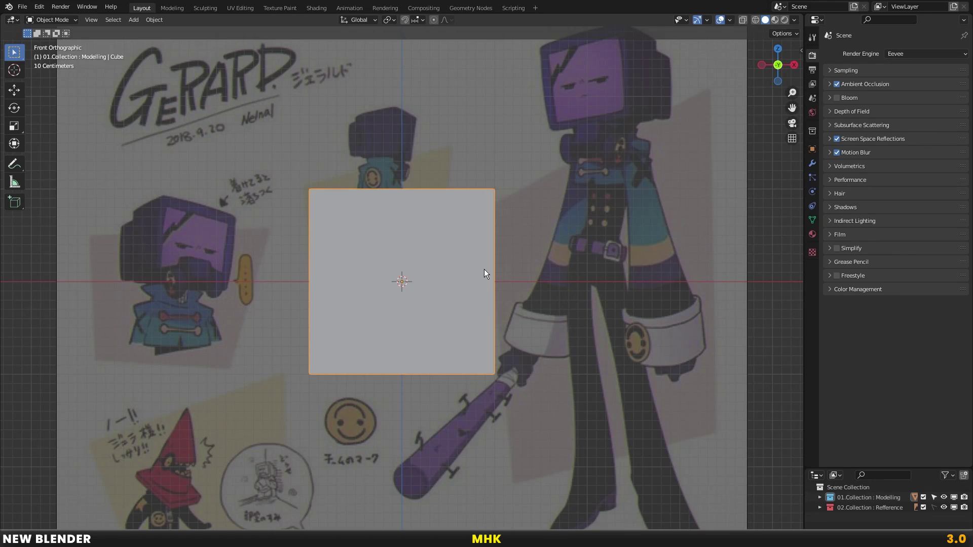
{"action": "left_click", "coordinate": [934, 507]}
{"action": "scroll", "coordinate": [671, 406], "scroll_direction": "down", "scroll_amount": 1}
{"action": "left_click", "coordinate": [641, 346]}
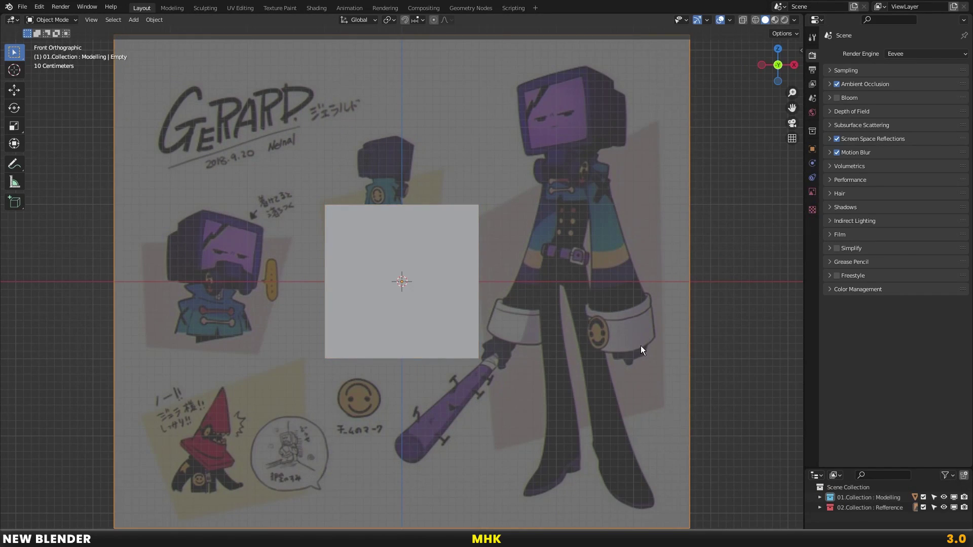
{"action": "left_click", "coordinate": [15, 90]}
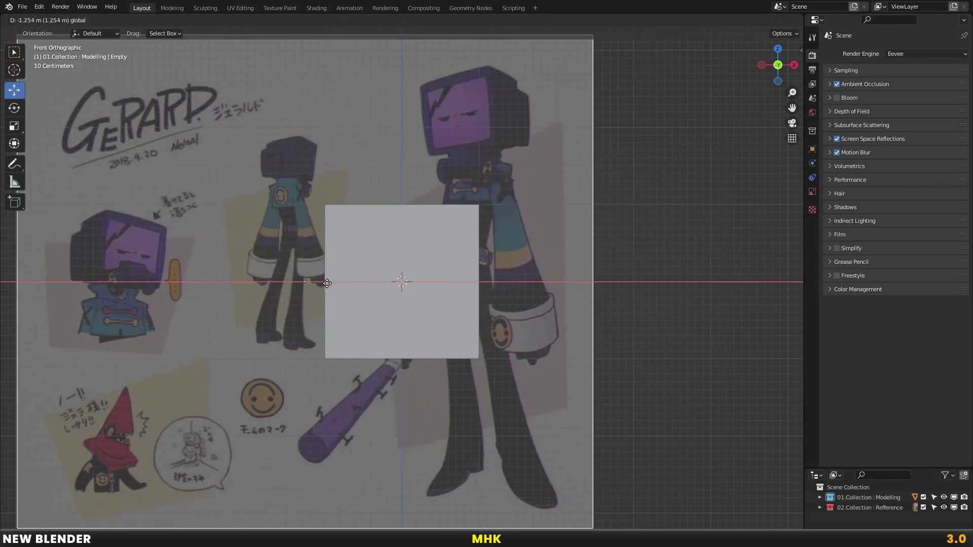
{"action": "left_click_drag", "start_coordinate": [443, 285], "coordinate": [277, 284]}
{"action": "scroll", "coordinate": [351, 275], "scroll_direction": "up", "scroll_amount": 1}
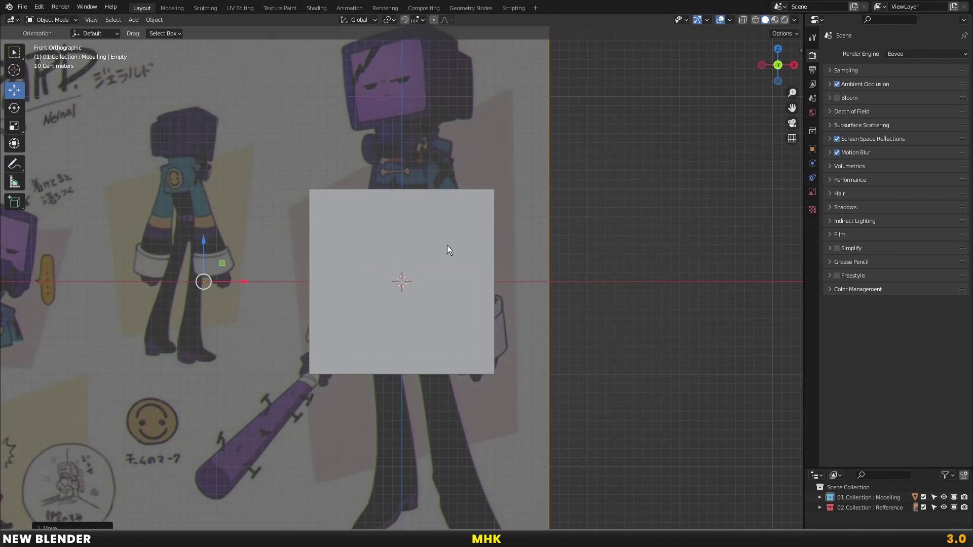
Shrink the cube to about a quarter size and nudge the reference into alignment
{"action": "left_click", "coordinate": [476, 254]}
{"action": "key", "text": "s"}
{"action": "left_click", "coordinate": [421, 274]}
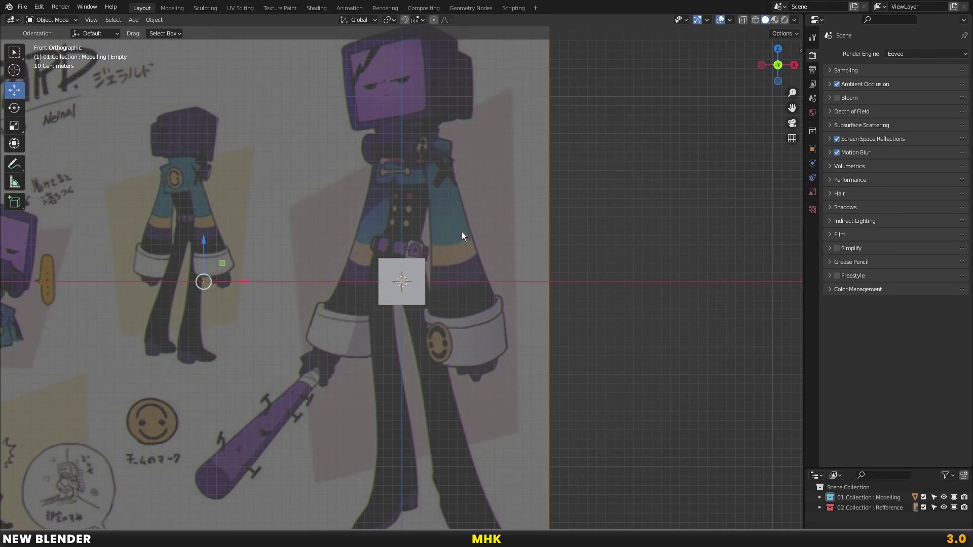
{"action": "left_click_drag", "start_coordinate": [250, 282], "coordinate": [253, 281]}
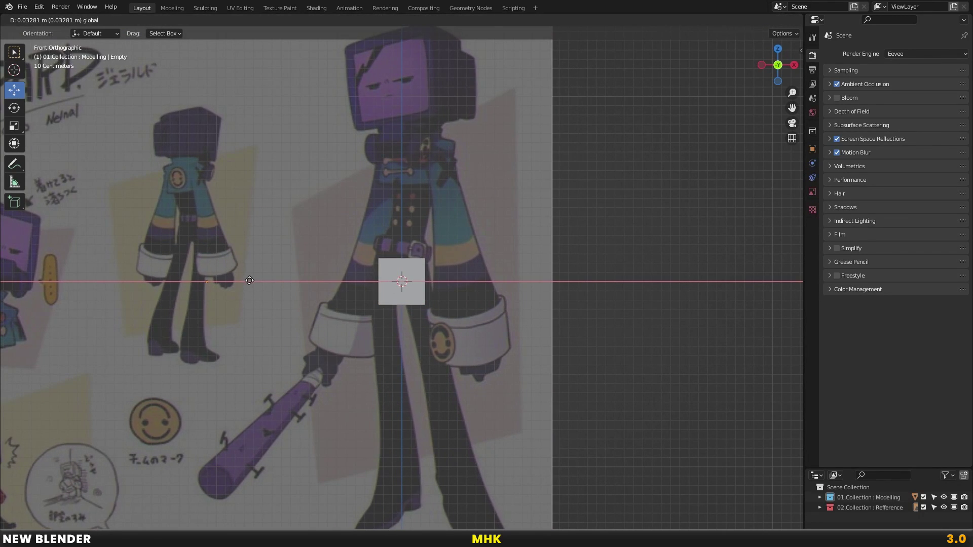
{"action": "scroll", "coordinate": [451, 252], "scroll_direction": "up", "scroll_amount": 2}
Raise the cube along Z, enlarge it, and place it over the upper chest
{"action": "left_click", "coordinate": [433, 280]}
{"action": "key", "text": "g"}
{"action": "key", "text": "z"}
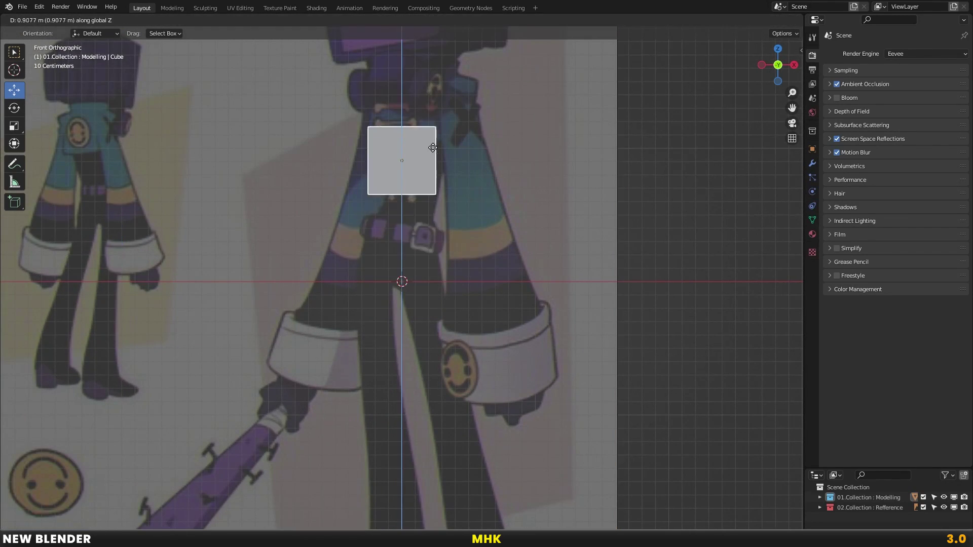
{"action": "left_click", "coordinate": [431, 125]}
{"action": "key", "text": "s"}
{"action": "left_click", "coordinate": [442, 133]}
{"action": "scroll", "coordinate": [443, 129], "scroll_direction": "up", "scroll_amount": 1}
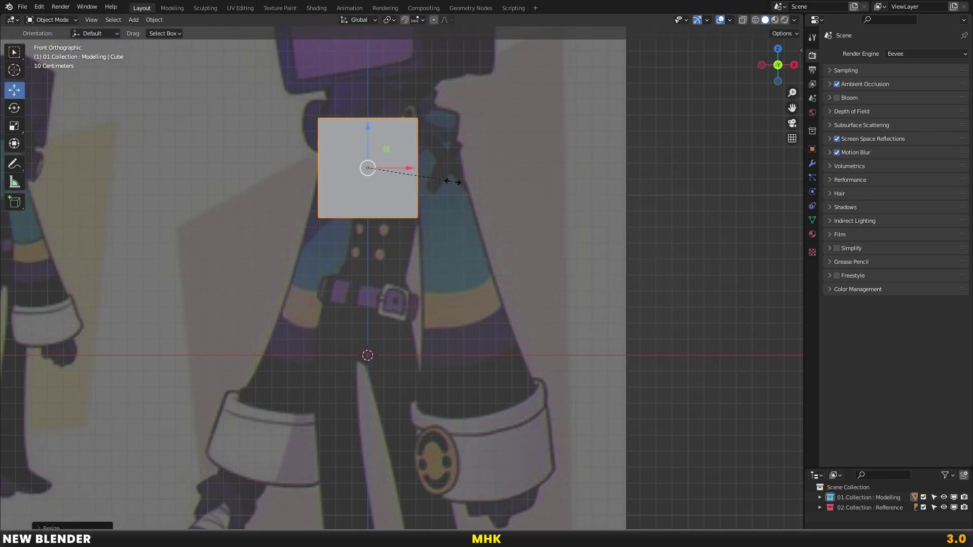
{"action": "scroll", "coordinate": [449, 159], "scroll_direction": "up", "scroll_amount": 2}
{"action": "key", "text": "g"}
{"action": "left_click", "coordinate": [434, 206]}
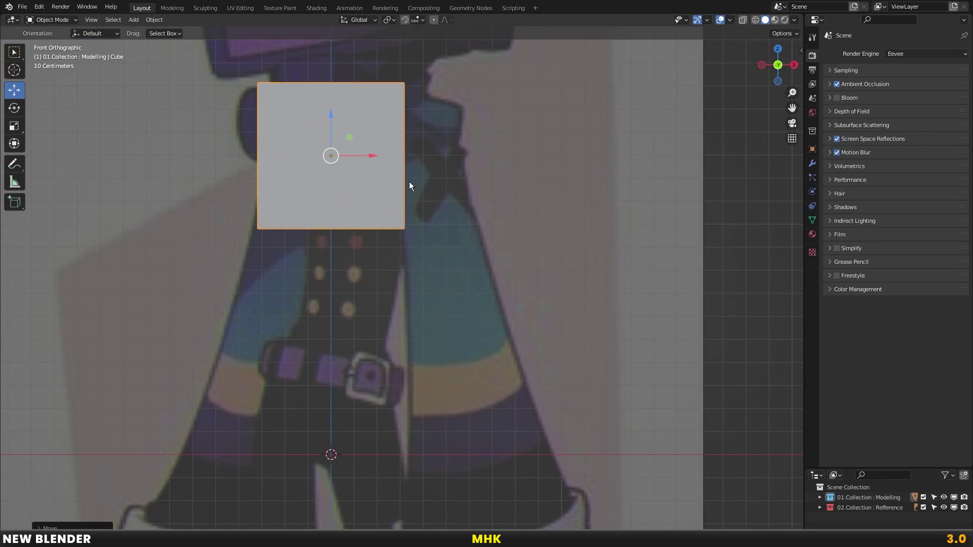
{"action": "middle_click_drag", "start_coordinate": [410, 181], "coordinate": [436, 179], "text": "shift"}
{"action": "scroll", "coordinate": [437, 178], "scroll_direction": "down", "scroll_amount": 2}
Extrude the cube's bottom edge straight down along Z to the character's belt
{"action": "key", "text": "Tab"}
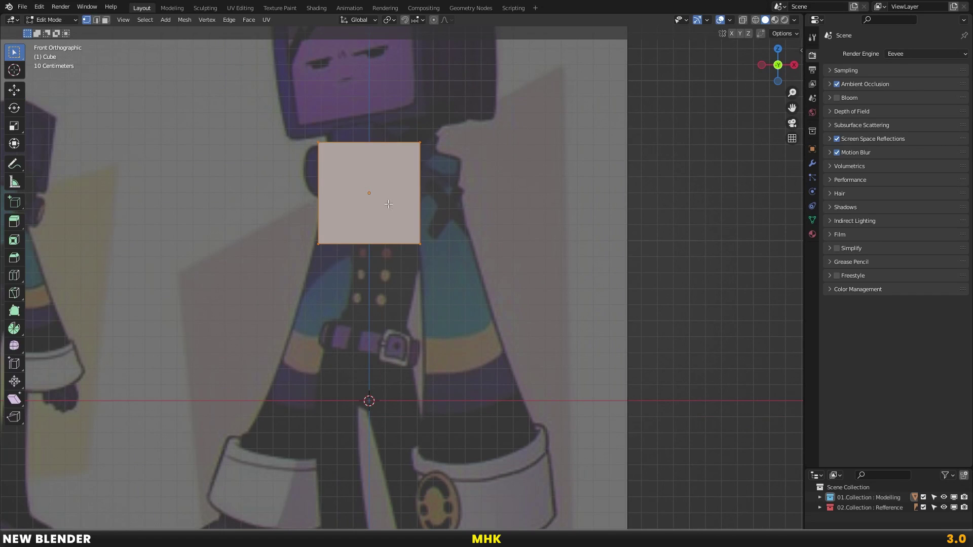
{"action": "key", "text": "alt+z"}
{"action": "key", "text": "b"}
{"action": "left_click_drag", "start_coordinate": [281, 203], "coordinate": [432, 248]}
{"action": "scroll", "coordinate": [447, 238], "scroll_direction": "up", "scroll_amount": 1}
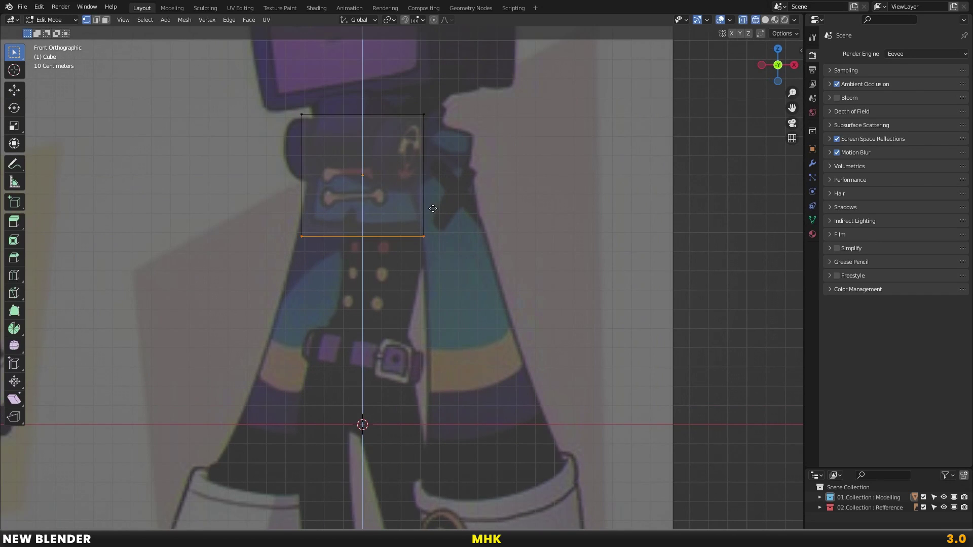
{"action": "key", "text": "e"}
{"action": "key", "text": "z"}
{"action": "left_click", "coordinate": [429, 310]}
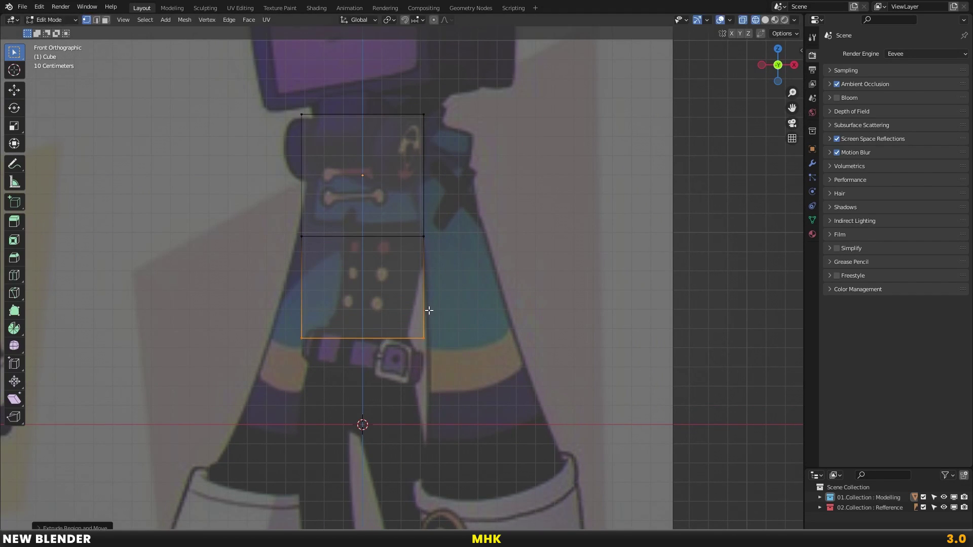
{"action": "key", "text": "alt+z"}
{"action": "scroll", "coordinate": [482, 237], "scroll_direction": "down", "scroll_amount": 4}
{"action": "scroll", "coordinate": [482, 237], "scroll_direction": "up", "scroll_amount": 2}
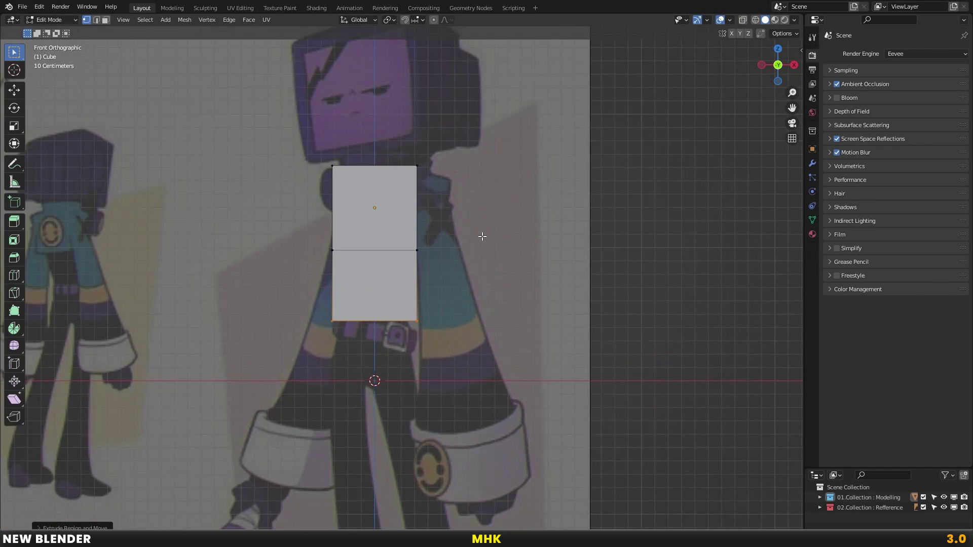
{"action": "scroll", "coordinate": [527, 223], "scroll_direction": "up", "scroll_amount": 1}
{"action": "scroll", "coordinate": [537, 223], "scroll_direction": "up", "scroll_amount": 1}
In right side view, slide the bottom and middle edges sideways to slant the profile
{"action": "key", "text": "KP_3"}
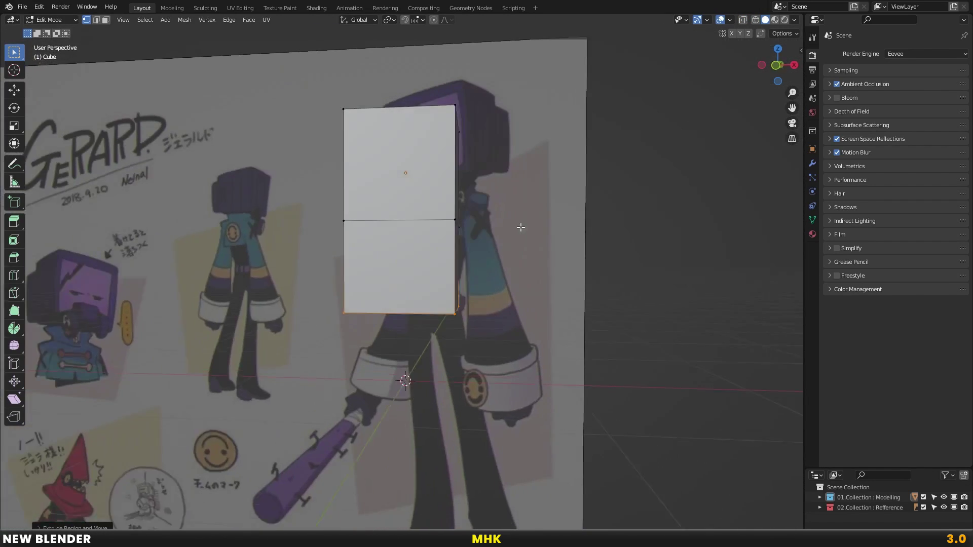
{"action": "key", "text": "alt+z"}
{"action": "left_click_drag", "start_coordinate": [318, 261], "coordinate": [458, 321]}
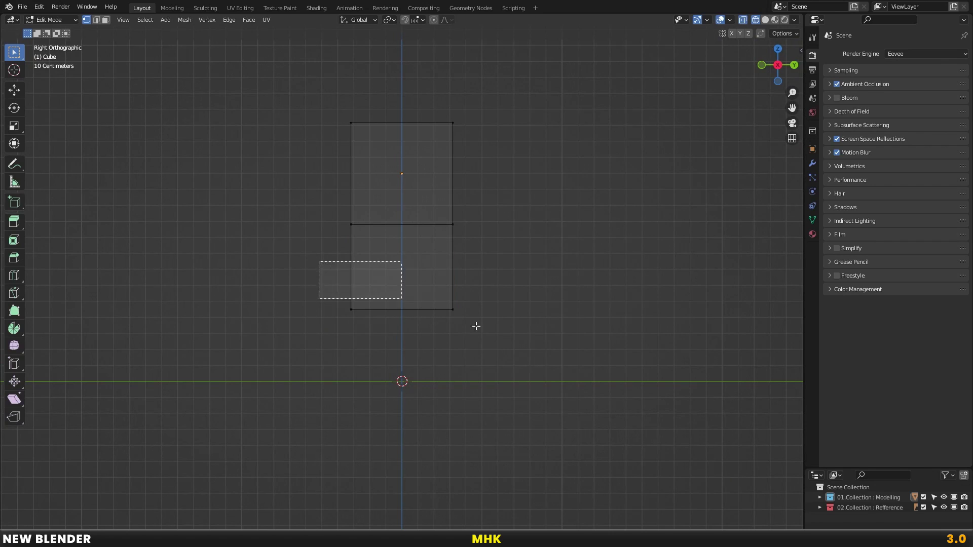
{"action": "key", "text": "alt+z"}
{"action": "left_click", "coordinate": [8, 93]}
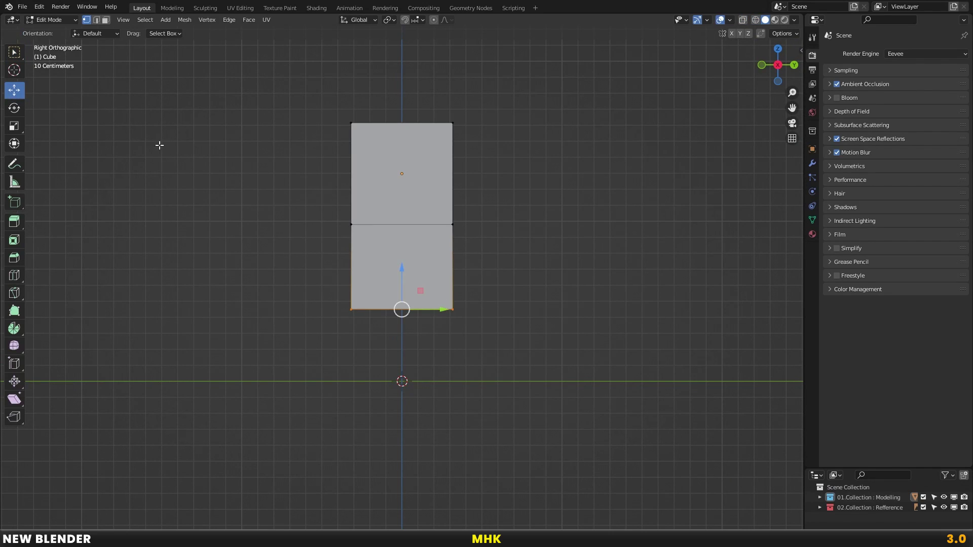
{"action": "left_click_drag", "start_coordinate": [443, 309], "coordinate": [418, 309]}
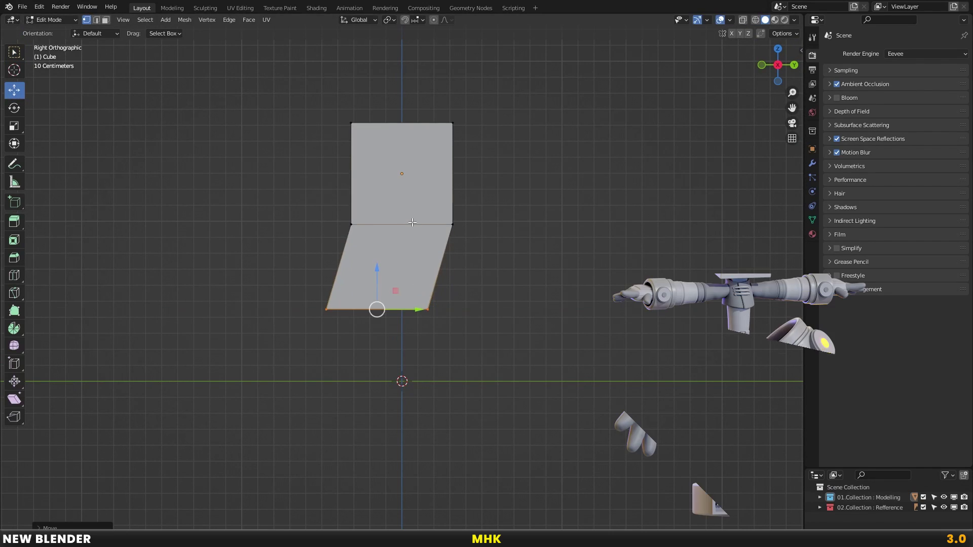
{"action": "left_click", "coordinate": [442, 225]}
{"action": "left_click_drag", "start_coordinate": [442, 224], "coordinate": [427, 224]}
{"action": "key", "text": "alt+z"}
{"action": "left_click_drag", "start_coordinate": [297, 278], "coordinate": [476, 313]}
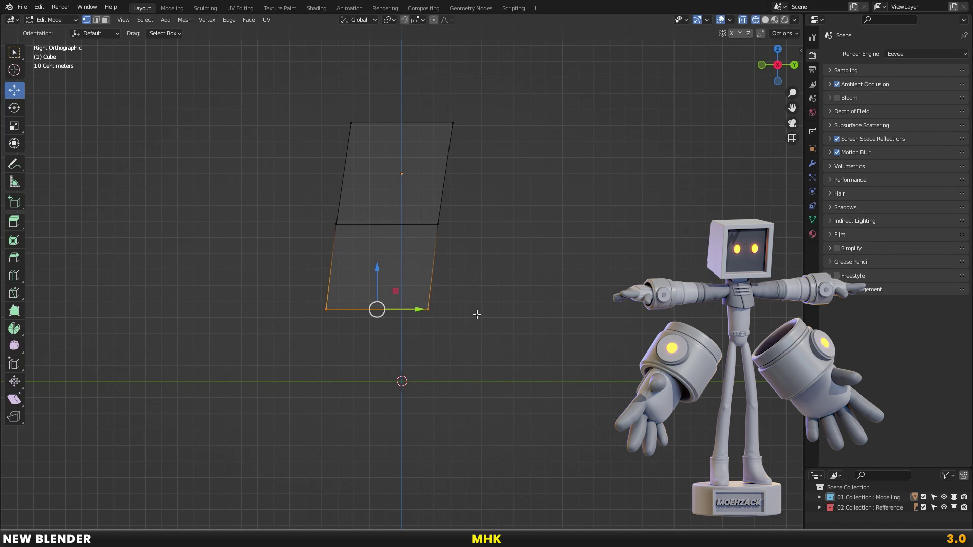
{"action": "key", "text": "KP_1"}
{"action": "key", "text": "alt+z"}
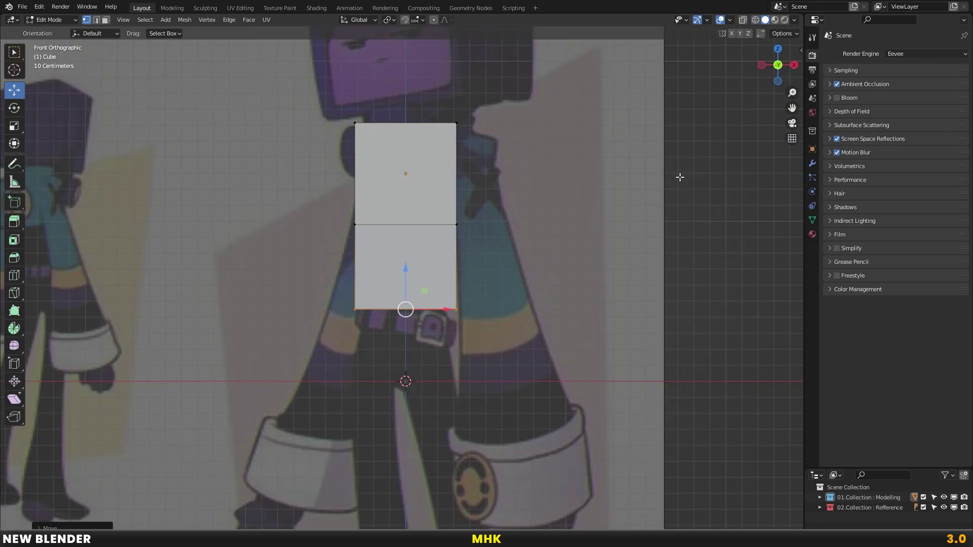
Add a level 1 Subdivision Surface modifier and adjust the bottom vertices' height along Z
{"action": "left_click", "coordinate": [813, 162]}
{"action": "left_click", "coordinate": [862, 54]}
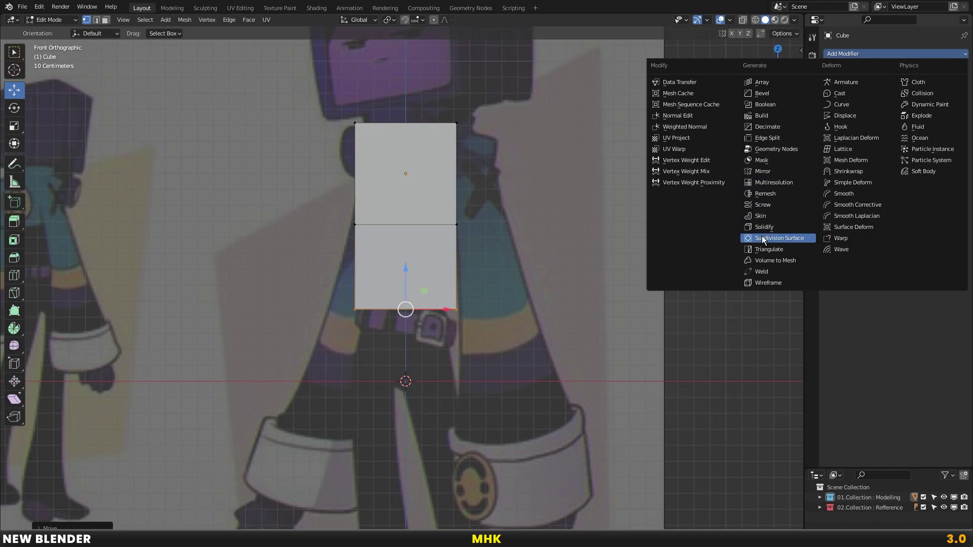
{"action": "left_click", "coordinate": [745, 238]}
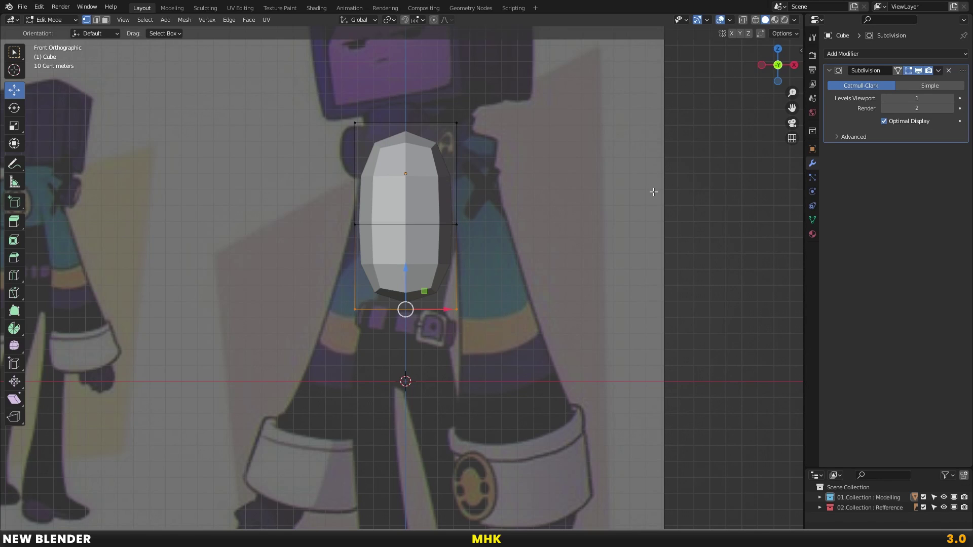
{"action": "scroll", "coordinate": [460, 271], "scroll_direction": "up", "scroll_amount": 1}
{"action": "key", "text": "g"}
{"action": "key", "text": "z"}
{"action": "left_click", "coordinate": [457, 270]}
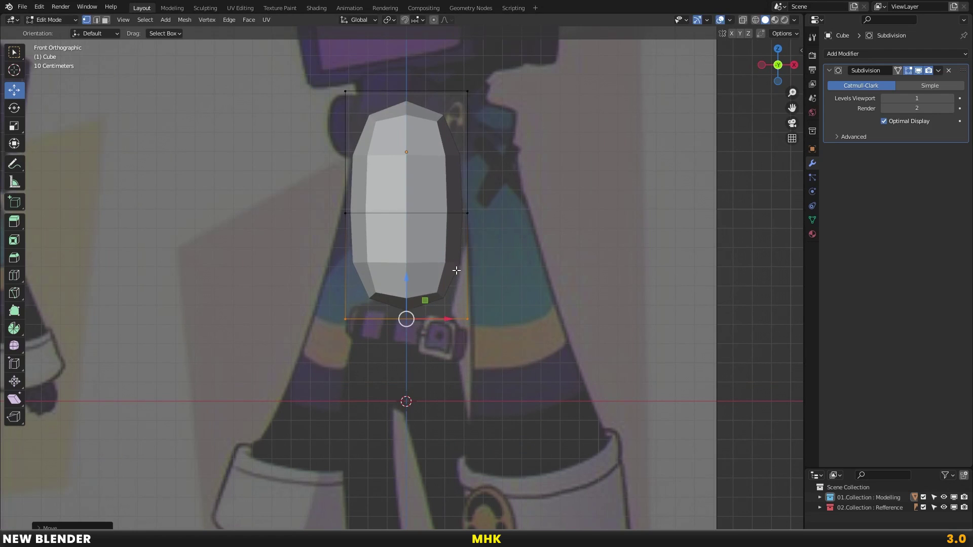
{"action": "scroll", "coordinate": [465, 247], "scroll_direction": "up", "scroll_amount": 1}
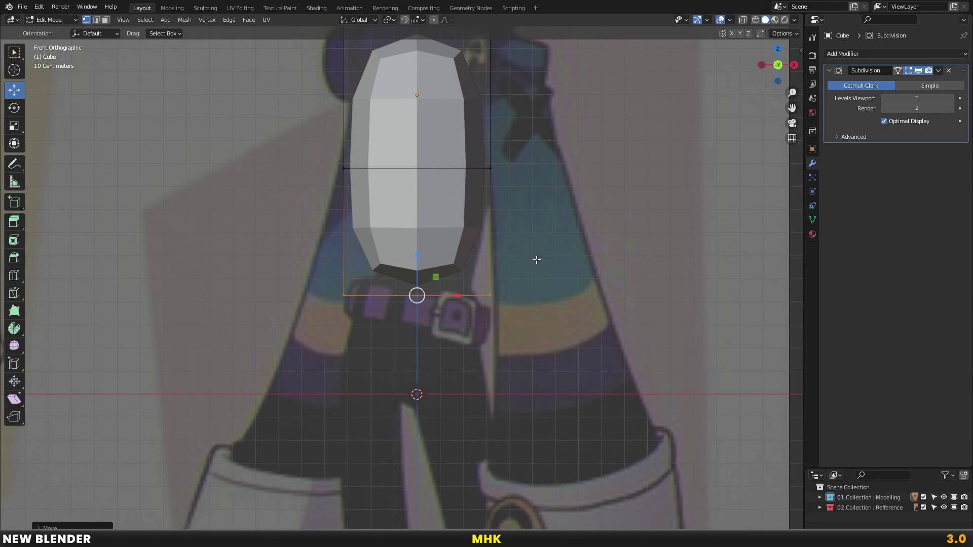
Apply the Subdivision modifier in Object Mode, then return to Edit Mode in wireframe
{"action": "key", "text": "Tab"}
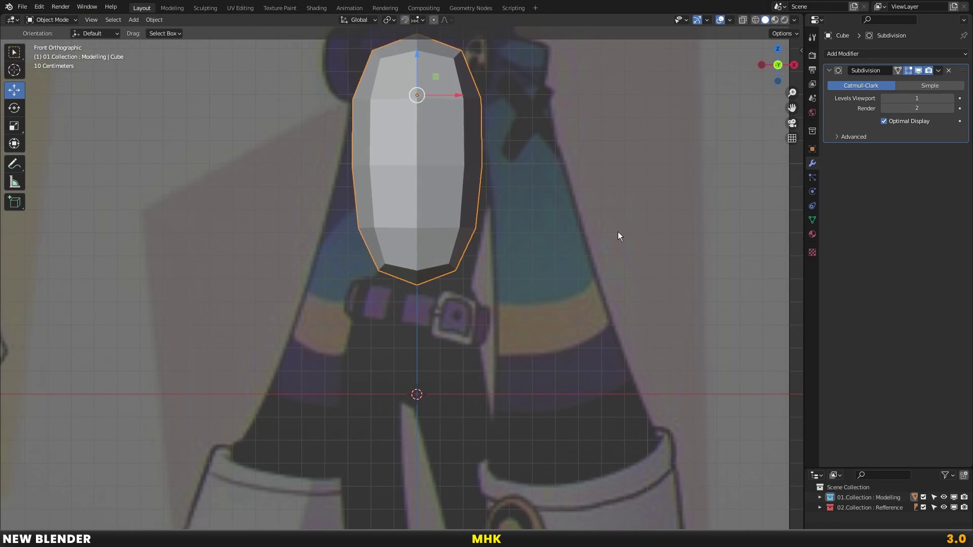
{"action": "left_click", "coordinate": [938, 70]}
{"action": "left_click", "coordinate": [902, 83]}
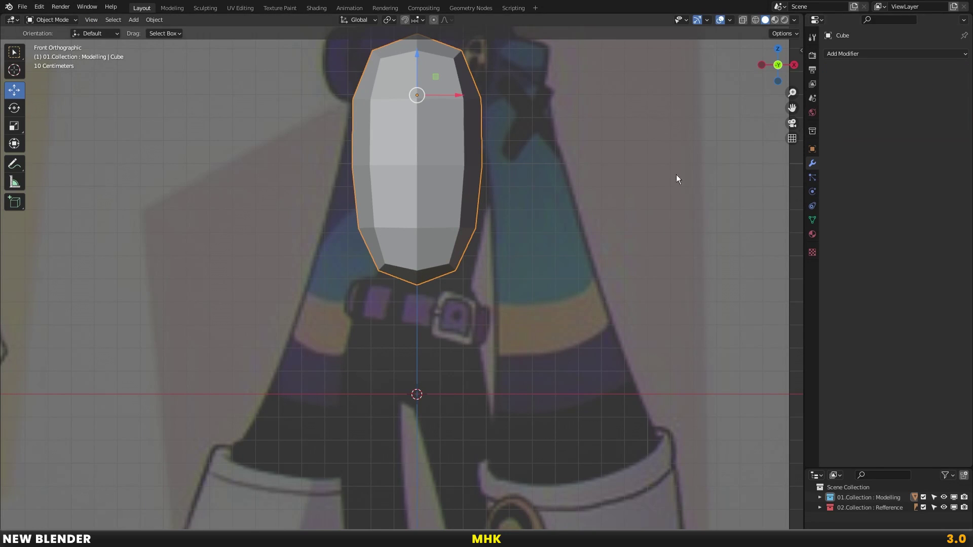
{"action": "key", "text": "Tab"}
{"action": "key", "text": "shift+z"}
{"action": "key", "text": "alt+a"}
{"action": "middle_click_drag", "start_coordinate": [437, 157], "coordinate": [428, 240], "text": "shift"}
Delete the faces on the left half of the torso
{"action": "left_click_drag", "start_coordinate": [328, 103], "coordinate": [409, 359]}
{"action": "key", "text": "x"}
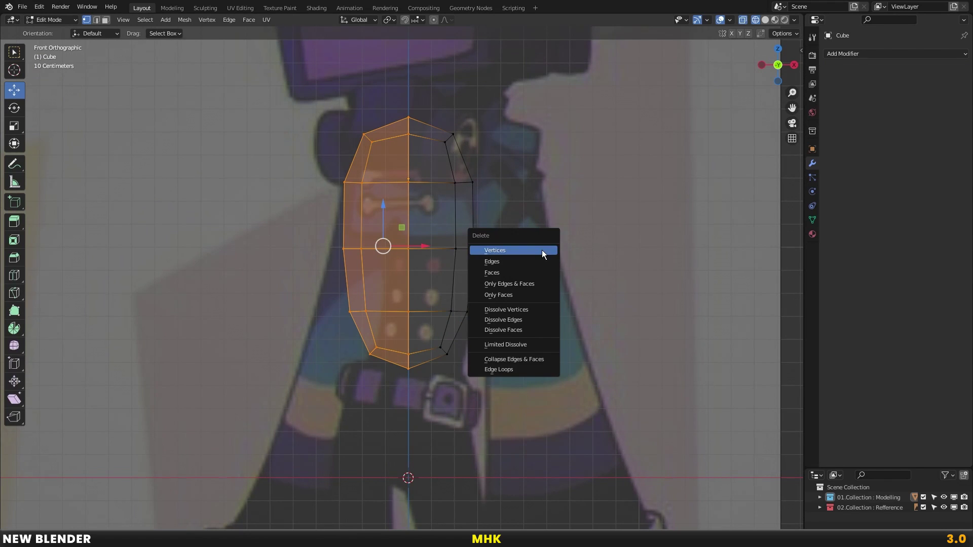
{"action": "left_click", "coordinate": [513, 274]}
Add an X-axis Mirror modifier with clipping, then select the lower body faces
{"action": "left_click", "coordinate": [841, 53]}
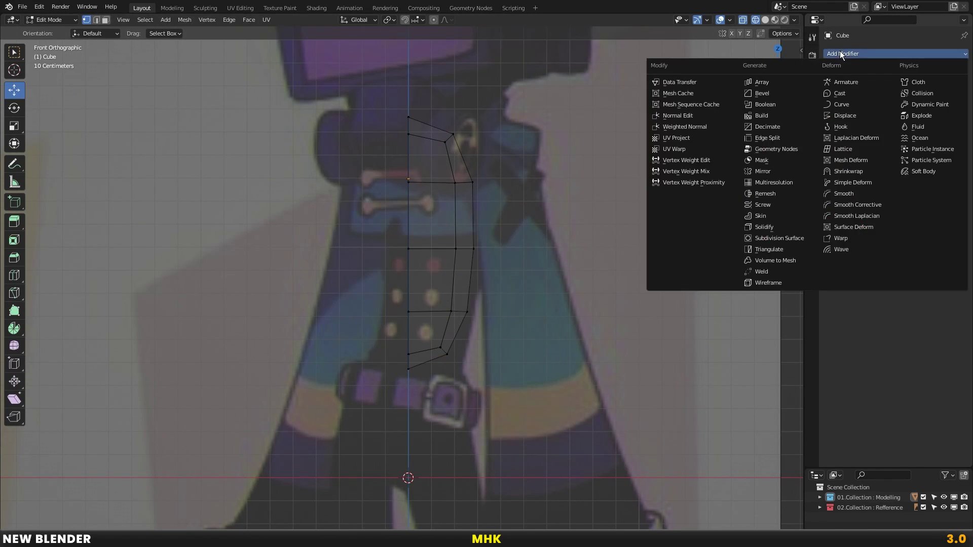
{"action": "left_click", "coordinate": [767, 170]}
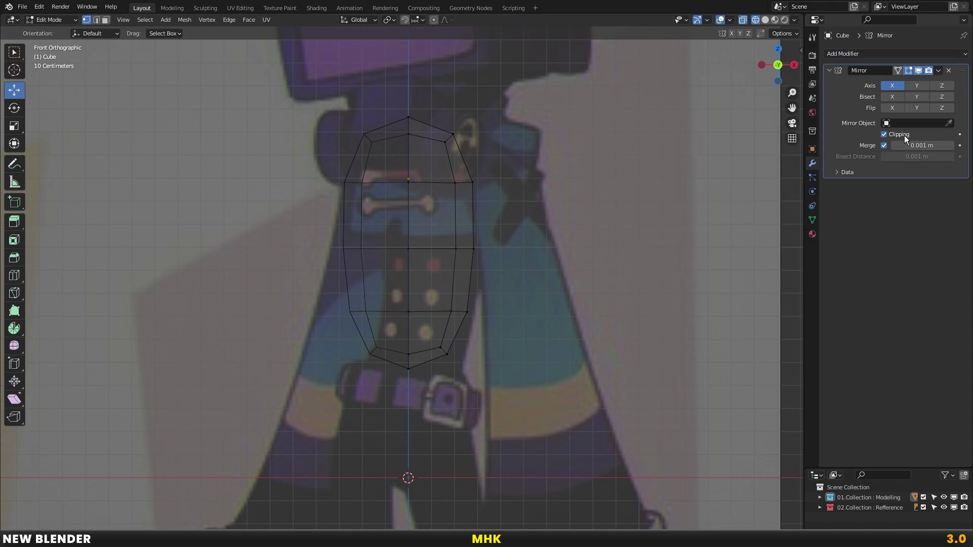
{"action": "left_click", "coordinate": [829, 70]}
{"action": "key", "text": "alt+z"}
{"action": "scroll", "coordinate": [502, 284], "scroll_direction": "up", "scroll_amount": 1}
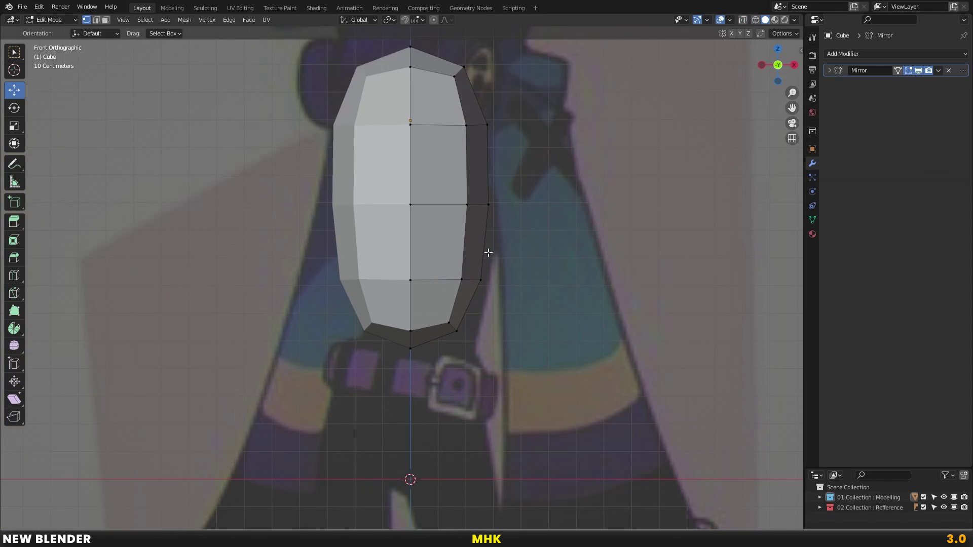
{"action": "key", "text": "alt+z"}
{"action": "left_click_drag", "start_coordinate": [378, 303], "coordinate": [505, 369]}
{"action": "left_click_drag", "start_coordinate": [327, 240], "coordinate": [534, 347]}
Lower the bottom faces along Z toward the legs and tilt them in side view
{"action": "key", "text": "g"}
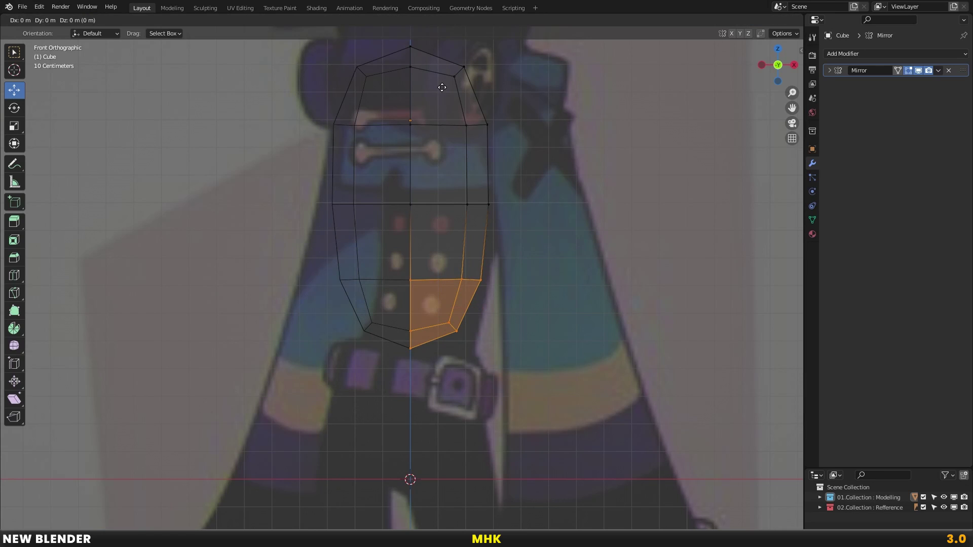
{"action": "key", "text": "z"}
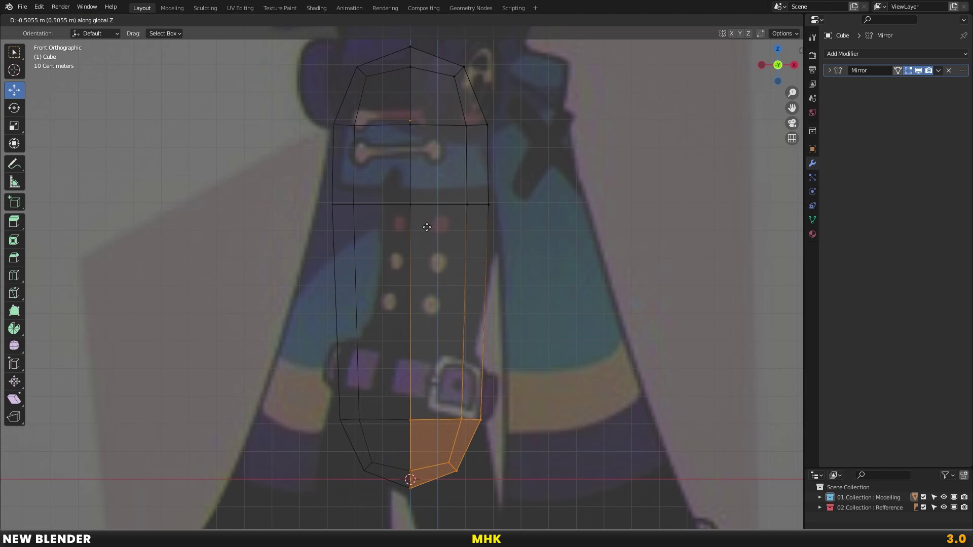
{"action": "left_click", "coordinate": [434, 225]}
{"action": "key", "text": "KP_3"}
{"action": "middle_click_drag", "start_coordinate": [424, 301], "coordinate": [439, 284], "text": "shift"}
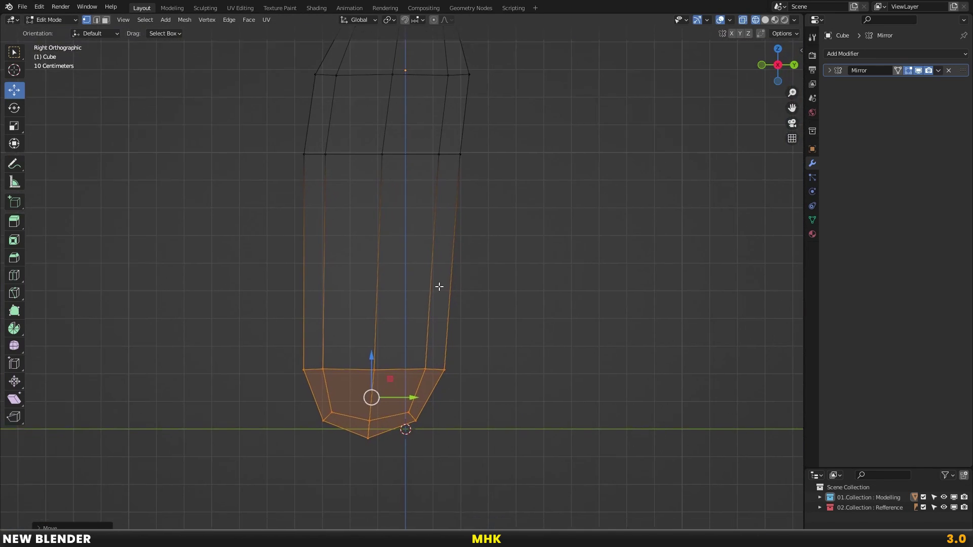
{"action": "key", "text": "alt+z"}
{"action": "key", "text": "r"}
{"action": "left_click", "coordinate": [510, 361]}
{"action": "left_click_drag", "start_coordinate": [421, 387], "coordinate": [423, 387]}
Add an edge loop around the lower body and shift the bottom faces slightly forward
{"action": "left_click", "coordinate": [461, 283]}
{"action": "right_click", "coordinate": [460, 284]}
{"action": "left_click_drag", "start_coordinate": [426, 251], "coordinate": [424, 251]}
{"action": "key", "text": "alt+z"}
{"action": "left_click_drag", "start_coordinate": [249, 311], "coordinate": [549, 461]}
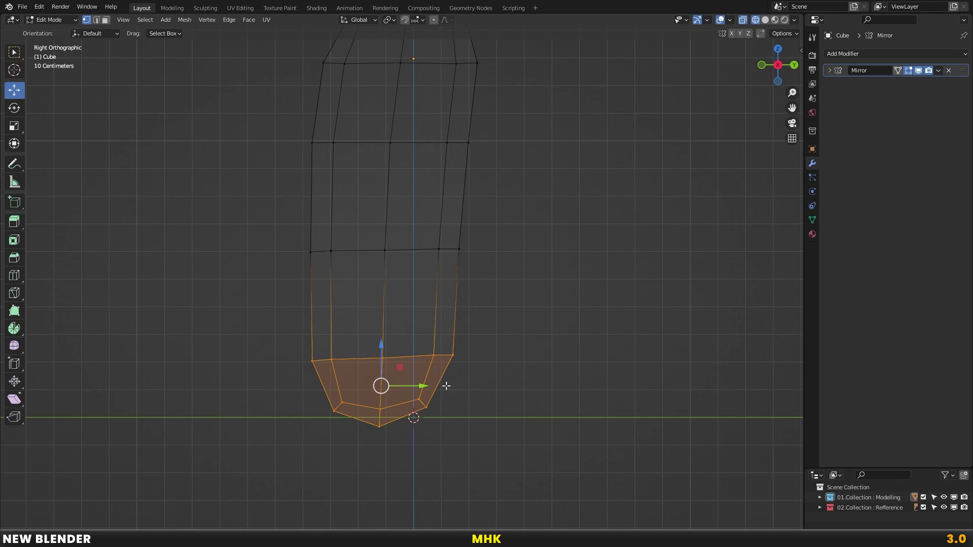
{"action": "key", "text": "g"}
{"action": "key", "text": "Return"}
{"action": "key", "text": "g"}
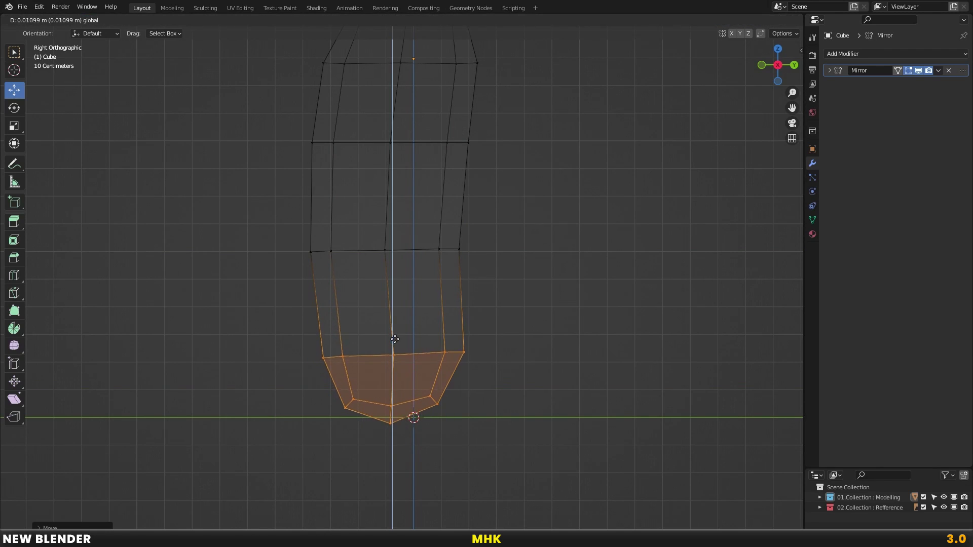
{"action": "left_click", "coordinate": [395, 339]}
Widen the right side of the body in front view
{"action": "key", "text": "alt+z"}
{"action": "middle_click_drag", "start_coordinate": [395, 339], "coordinate": [387, 288]}
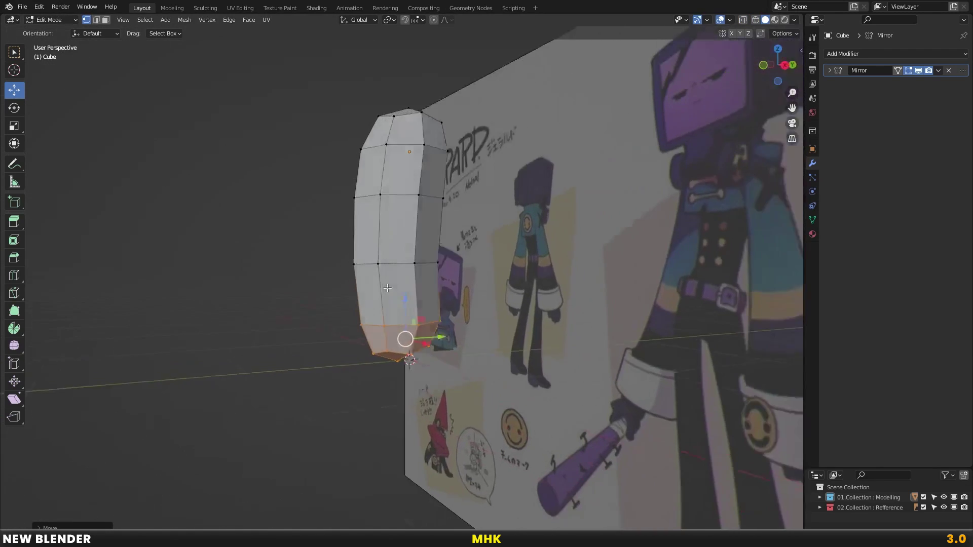
{"action": "key", "text": "KP_1"}
{"action": "scroll", "coordinate": [467, 234], "scroll_direction": "up", "scroll_amount": 2}
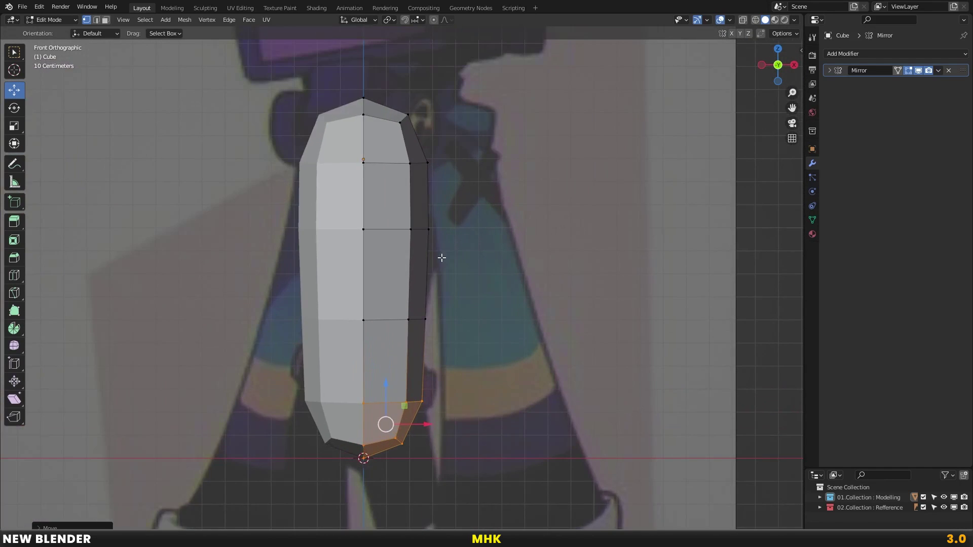
{"action": "key", "text": "alt+z"}
{"action": "scroll", "coordinate": [451, 177], "scroll_direction": "up", "scroll_amount": 1}
{"action": "left_click_drag", "start_coordinate": [380, 140], "coordinate": [457, 262]}
{"action": "key", "text": "alt+z"}
{"action": "left_click_drag", "start_coordinate": [439, 195], "coordinate": [447, 195]}
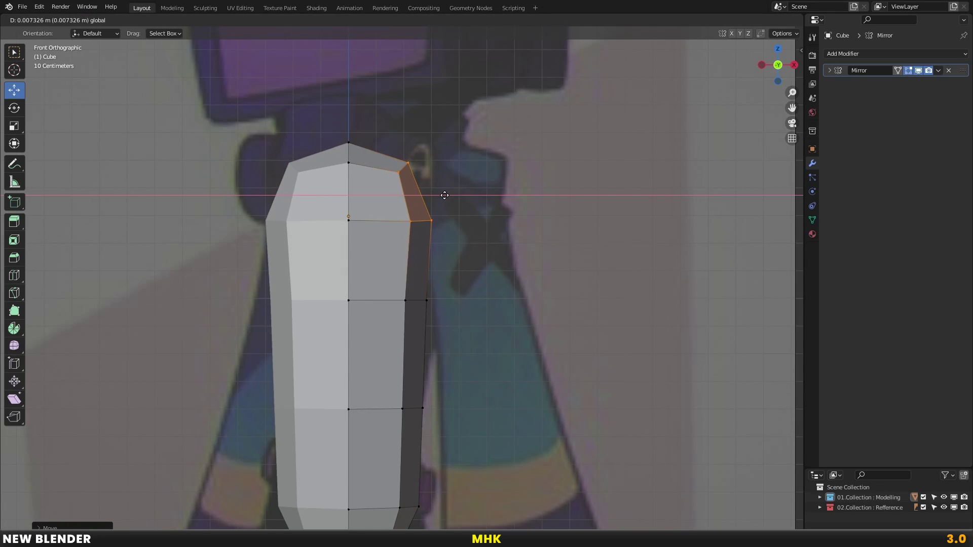
Adjust the width of the body at the middle-right edge loop
{"action": "key", "text": "alt+z"}
{"action": "mouse_move", "coordinate": [388, 274]}
{"action": "left_mouse_down"}
{"action": "mouse_move", "coordinate": [436, 312]}
{"action": "mouse_move", "coordinate": [450, 300]}
{"action": "left_mouse_up"}
{"action": "key", "text": "alt+z"}
{"action": "middle_click_drag", "start_coordinate": [417, 300], "coordinate": [430, 233], "text": "shift"}
{"action": "key", "text": "alt+z"}
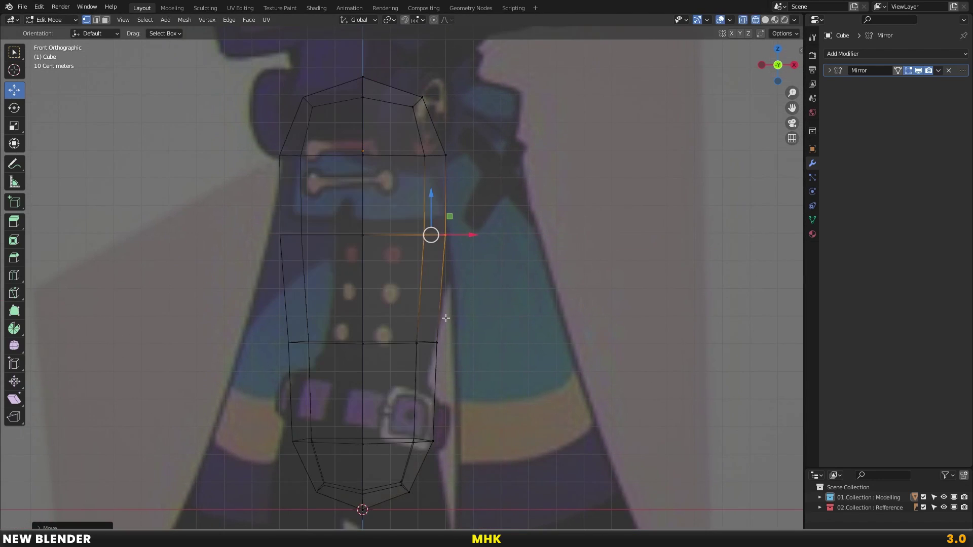
{"action": "key", "text": "alt+z"}
{"action": "left_click_drag", "start_coordinate": [438, 344], "coordinate": [442, 343]}
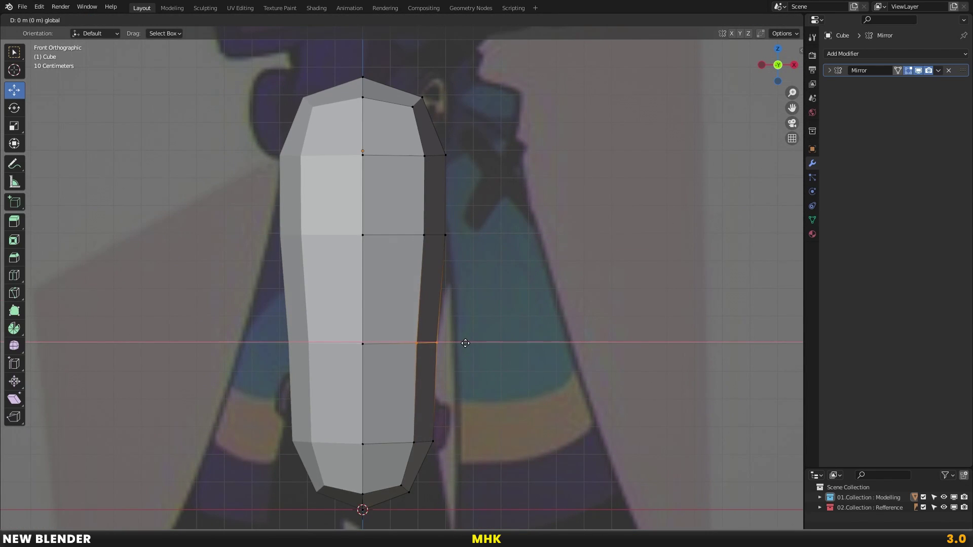
{"action": "middle_click_drag", "start_coordinate": [442, 343], "coordinate": [464, 284]}
In side view, reposition the back loop and the lower and upper side vertices front to back
{"action": "key", "text": "KP_3"}
{"action": "key", "text": "alt+z"}
{"action": "mouse_move", "coordinate": [282, 311]}
{"action": "left_mouse_down"}
{"action": "mouse_move", "coordinate": [349, 365]}
{"action": "mouse_move", "coordinate": [357, 347]}
{"action": "mouse_move", "coordinate": [322, 342]}
{"action": "left_mouse_up"}
{"action": "key", "text": "alt+z"}
{"action": "key", "text": "alt+z"}
{"action": "mouse_move", "coordinate": [425, 324]}
{"action": "left_mouse_down"}
{"action": "mouse_move", "coordinate": [504, 359]}
{"action": "mouse_move", "coordinate": [485, 337]}
{"action": "left_mouse_up"}
{"action": "left_click", "coordinate": [485, 337]}
{"action": "left_click_drag", "start_coordinate": [431, 213], "coordinate": [491, 233]}
{"action": "key", "text": "alt+z"}
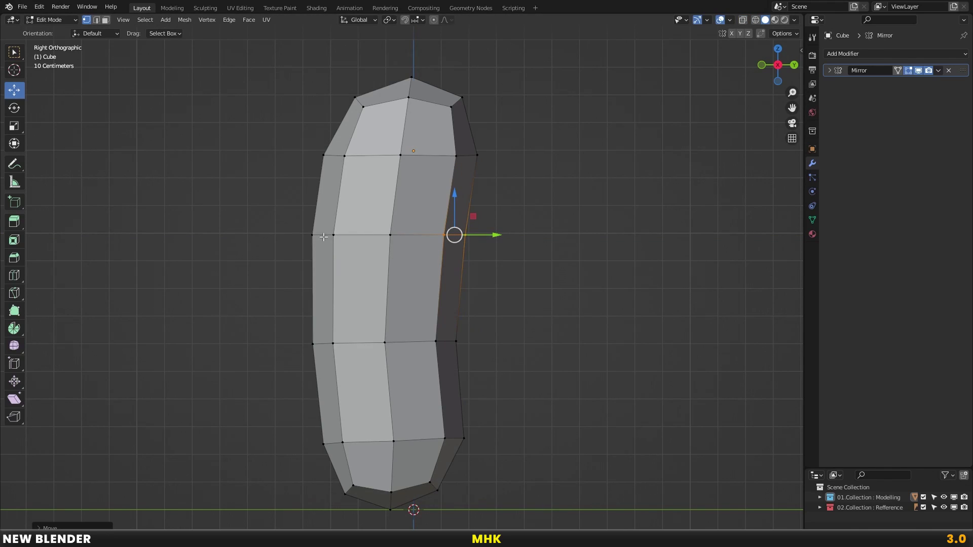
{"action": "key", "text": "alt+z"}
{"action": "left_click", "coordinate": [371, 189]}
Flatten the upper horizontal edge loop to one height and tilt it
{"action": "left_click_drag", "start_coordinate": [308, 57], "coordinate": [474, 111]}
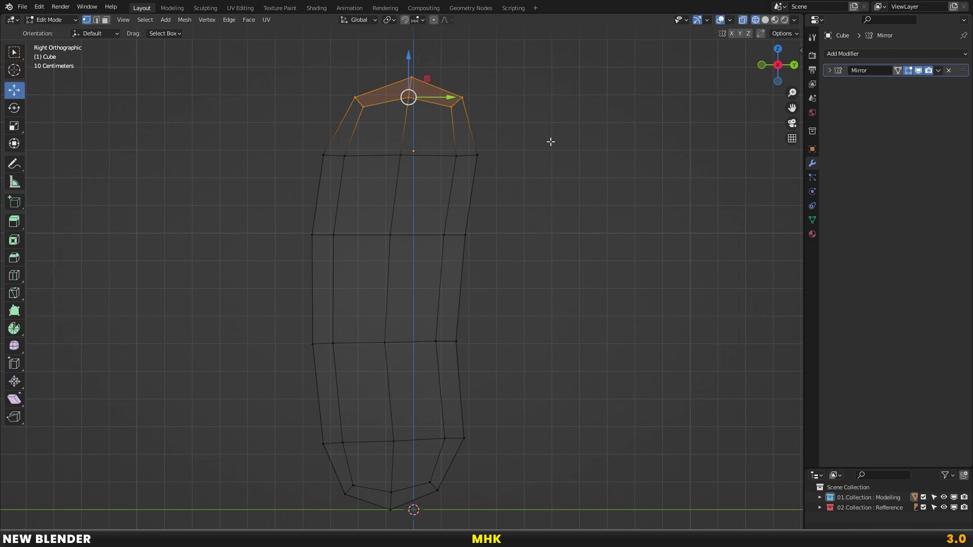
{"action": "left_click", "coordinate": [433, 155], "text": "alt"}
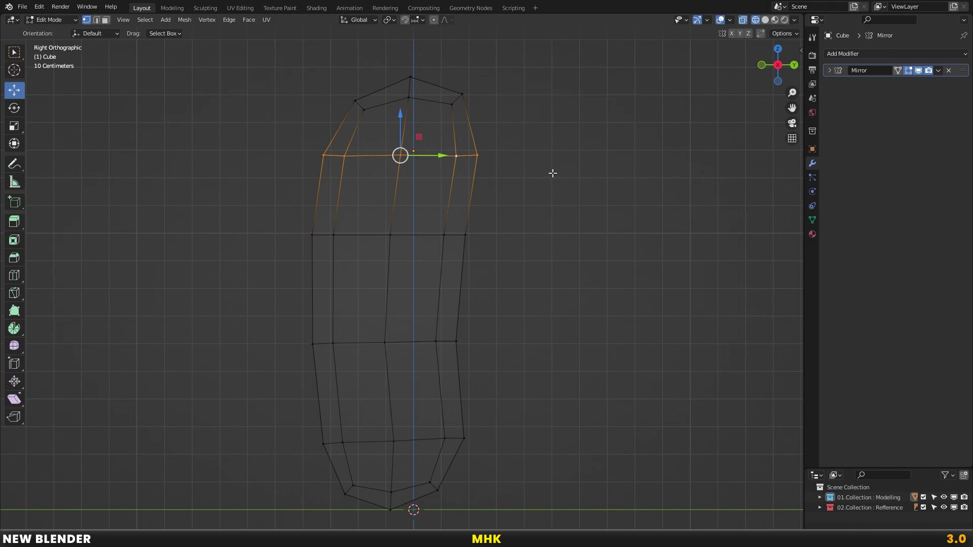
{"action": "key", "text": "s"}
{"action": "key", "text": "z"}
{"action": "key", "text": "Return"}
{"action": "key", "text": "r"}
{"action": "left_click", "coordinate": [604, 195]}
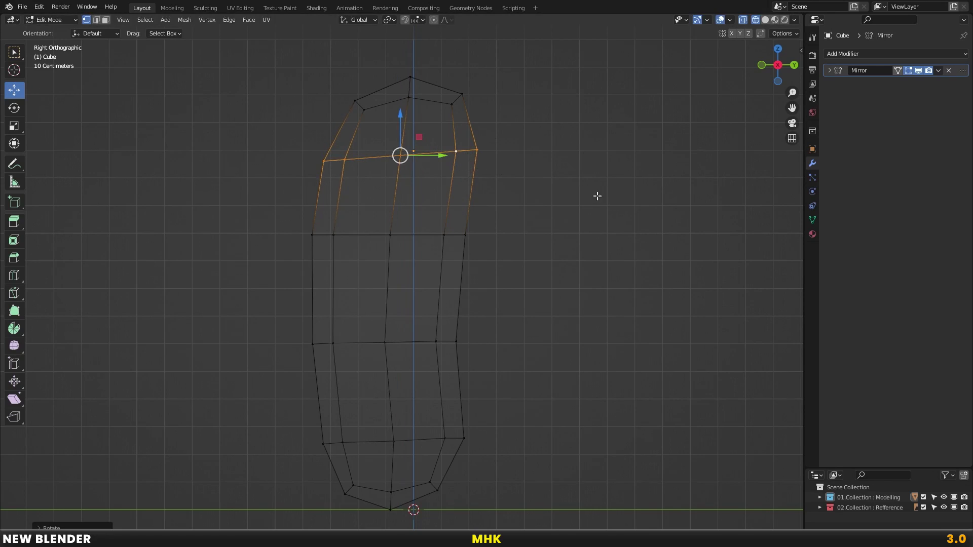
Select the middle edge loop and review the torso in front view
{"action": "left_click", "coordinate": [429, 235], "text": "alt"}
{"action": "key", "text": "KP_1"}
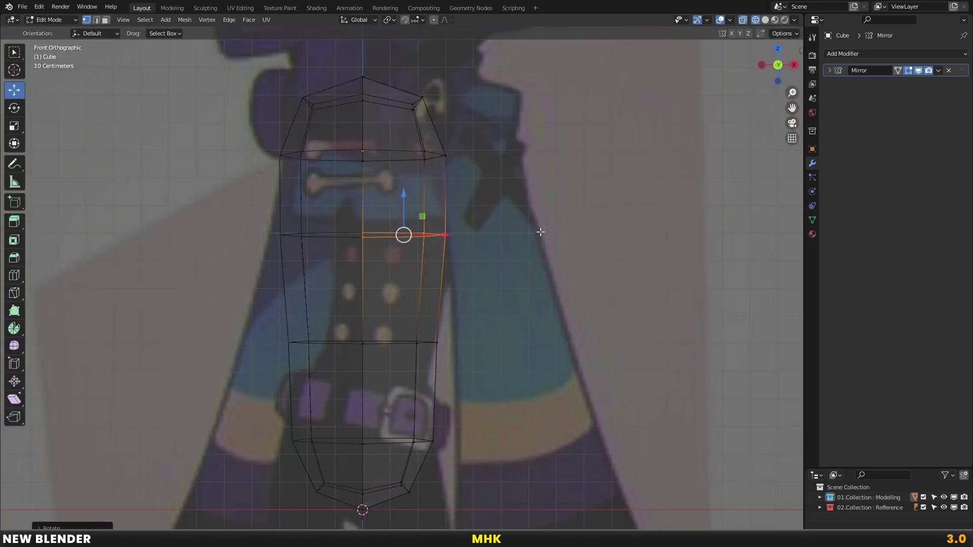
{"action": "key", "text": "shift+z"}
{"action": "scroll", "coordinate": [462, 249], "scroll_direction": "down", "scroll_amount": 2}
{"action": "scroll", "coordinate": [463, 256], "scroll_direction": "down", "scroll_amount": 1}
{"action": "scroll", "coordinate": [463, 253], "scroll_direction": "down", "scroll_amount": 3, "text": "shift"}
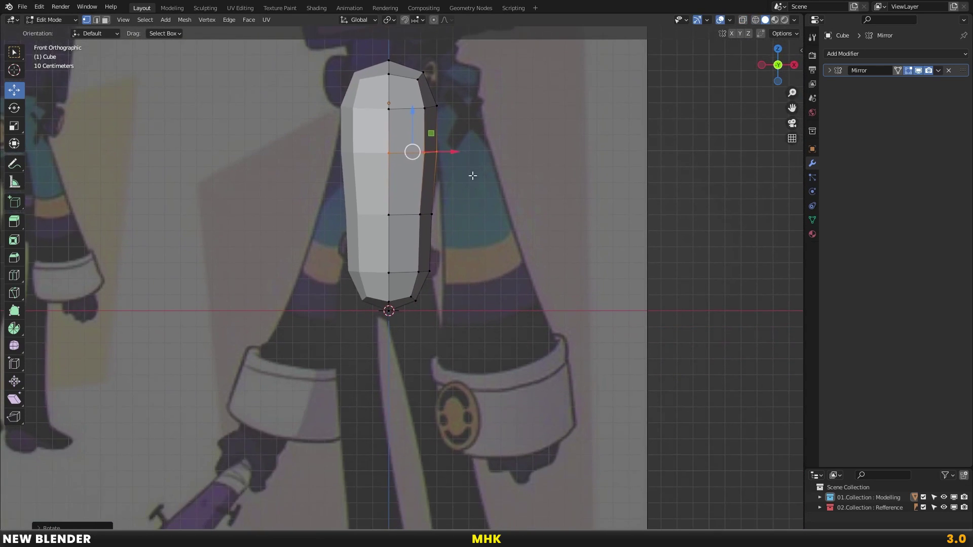
{"action": "scroll", "coordinate": [466, 227], "scroll_direction": "up", "scroll_amount": 2}
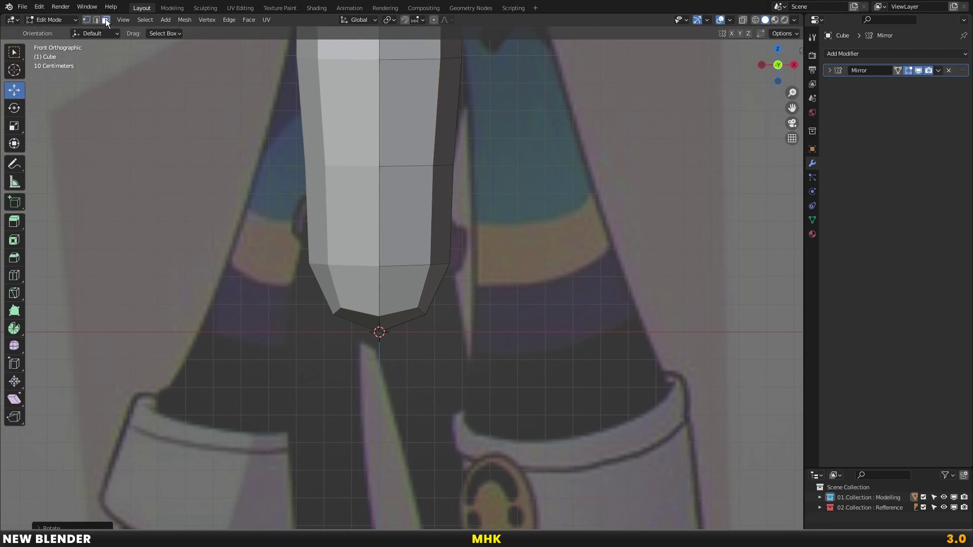
{"action": "scroll", "coordinate": [465, 163], "scroll_direction": "down", "scroll_amount": 2}
{"action": "scroll", "coordinate": [626, 220], "scroll_direction": "up", "scroll_amount": 3, "text": "shift"}
{"action": "scroll", "coordinate": [626, 220], "scroll_direction": "up", "scroll_amount": 2}
{"action": "left_click", "coordinate": [846, 53]}
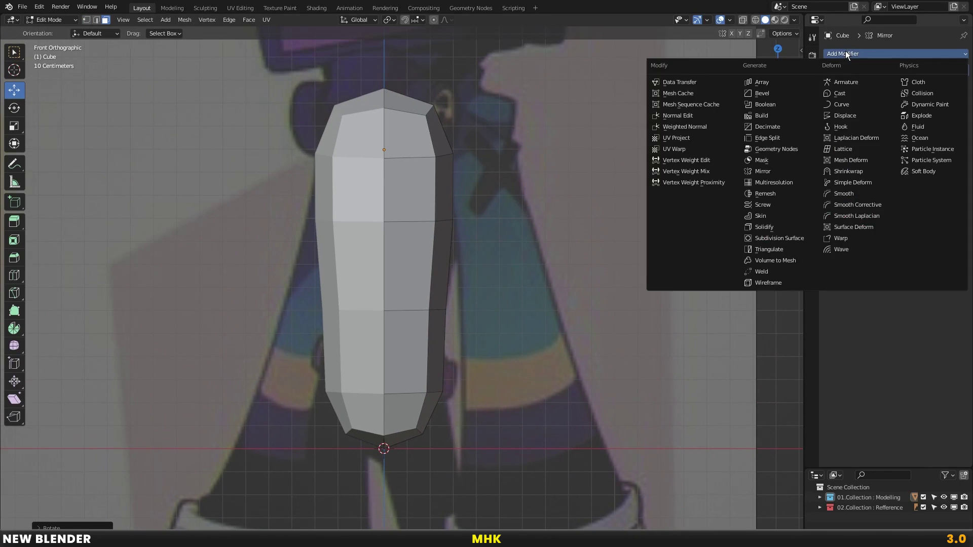
Add a Subdivision Surface at viewport level 1 with a 0.612-opacity wireframe overlay
{"action": "left_click", "coordinate": [781, 237]}
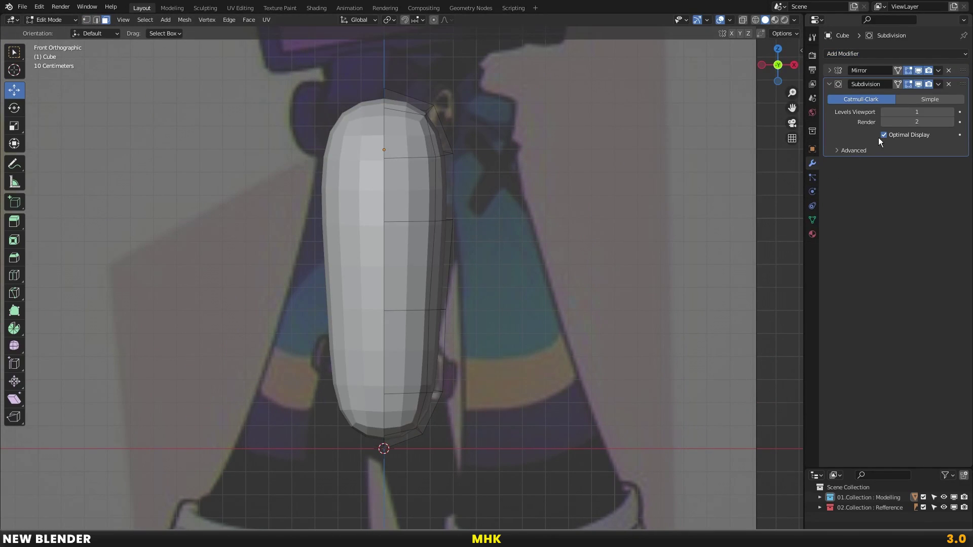
{"action": "left_click", "coordinate": [730, 20]}
{"action": "left_click", "coordinate": [668, 215]}
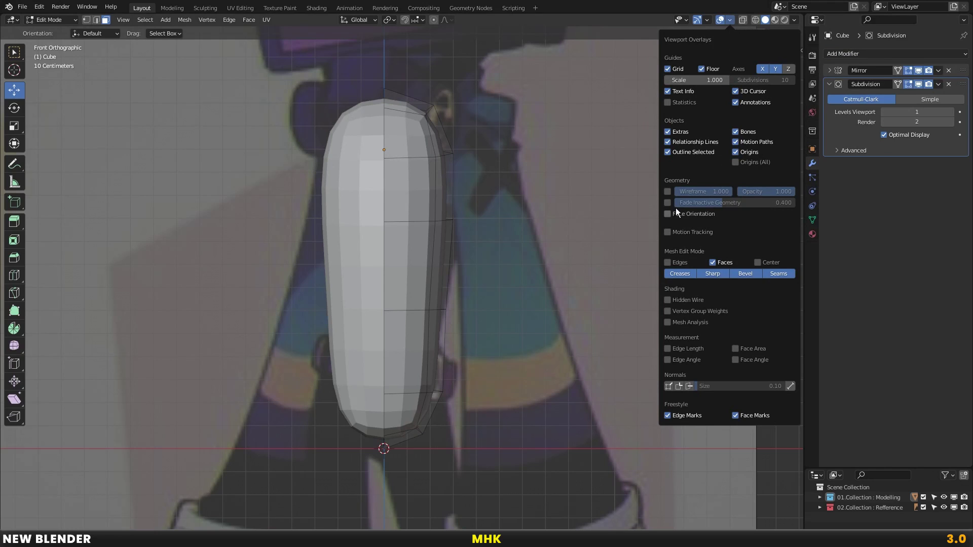
{"action": "left_click", "coordinate": [884, 135]}
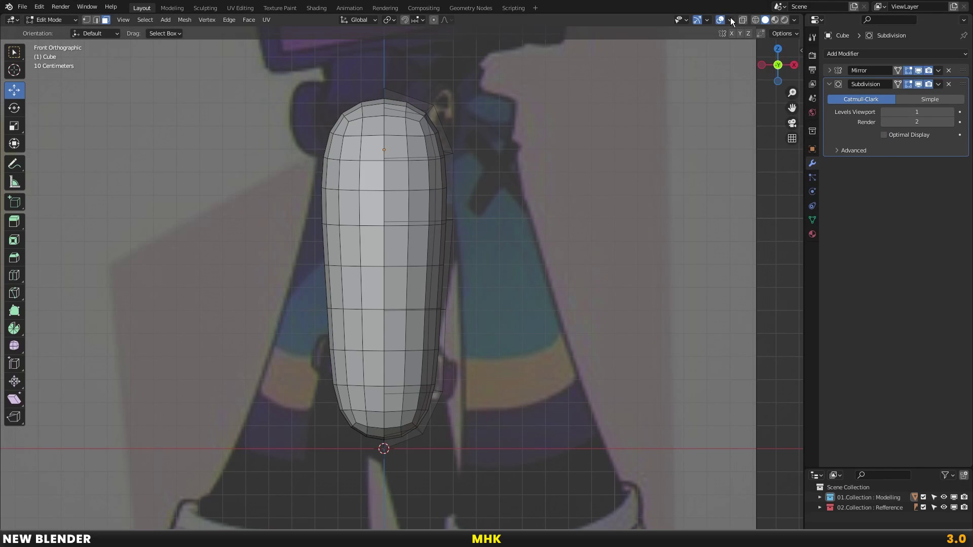
{"action": "left_click", "coordinate": [730, 20]}
{"action": "left_click_drag", "start_coordinate": [768, 192], "coordinate": [746, 191]}
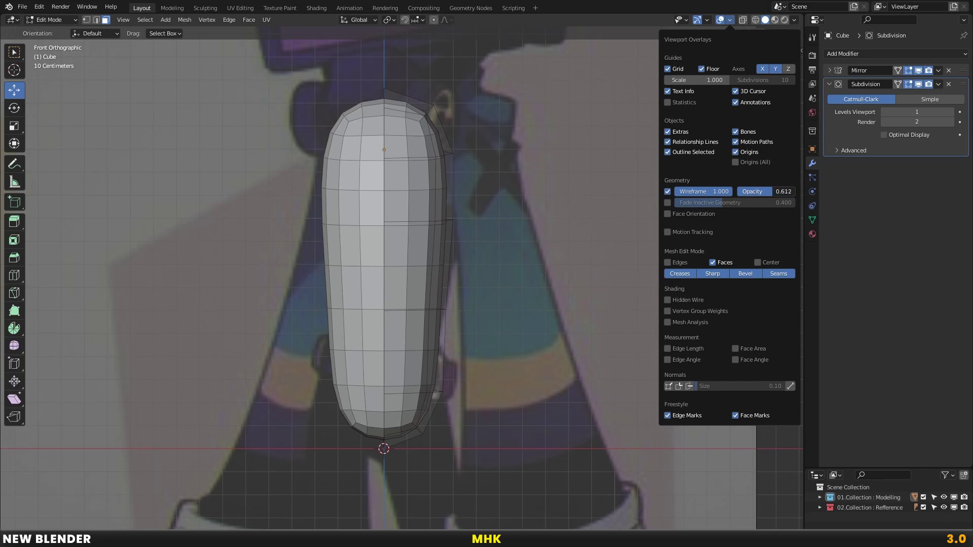
{"action": "left_click", "coordinate": [951, 112]}
{"action": "middle_click_drag", "start_coordinate": [612, 183], "coordinate": [804, 154]}
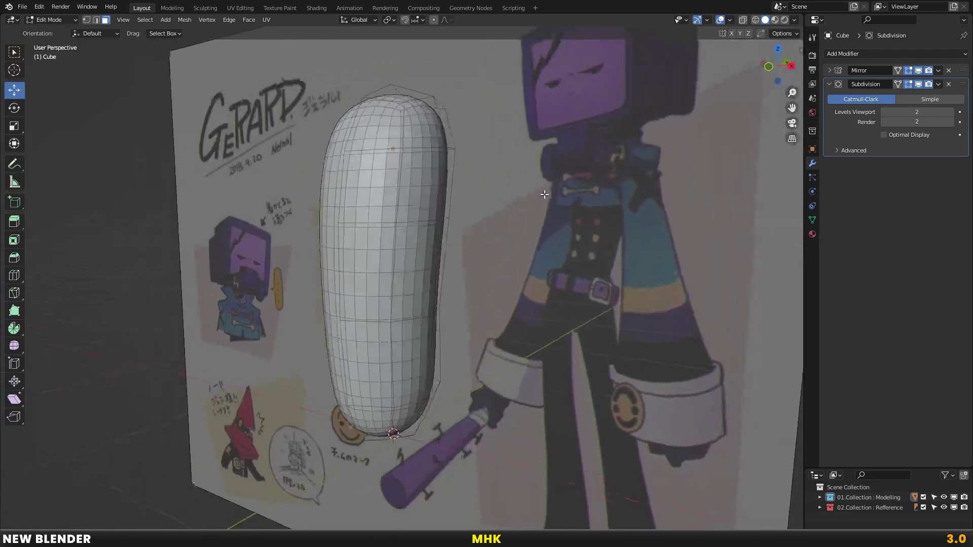
{"action": "left_click", "coordinate": [884, 112]}
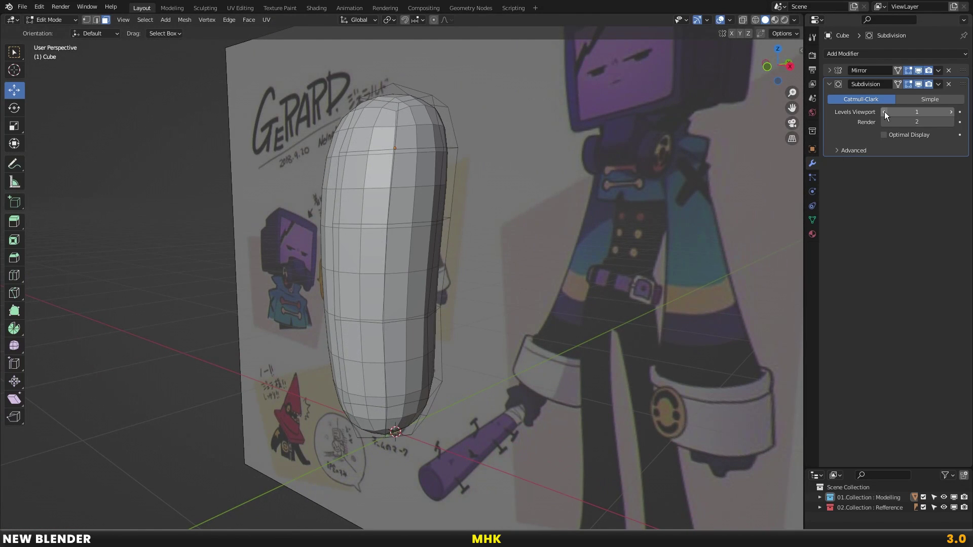
Apply the Mirror and Subdivision modifiers in object mode
{"action": "key", "text": "Tab"}
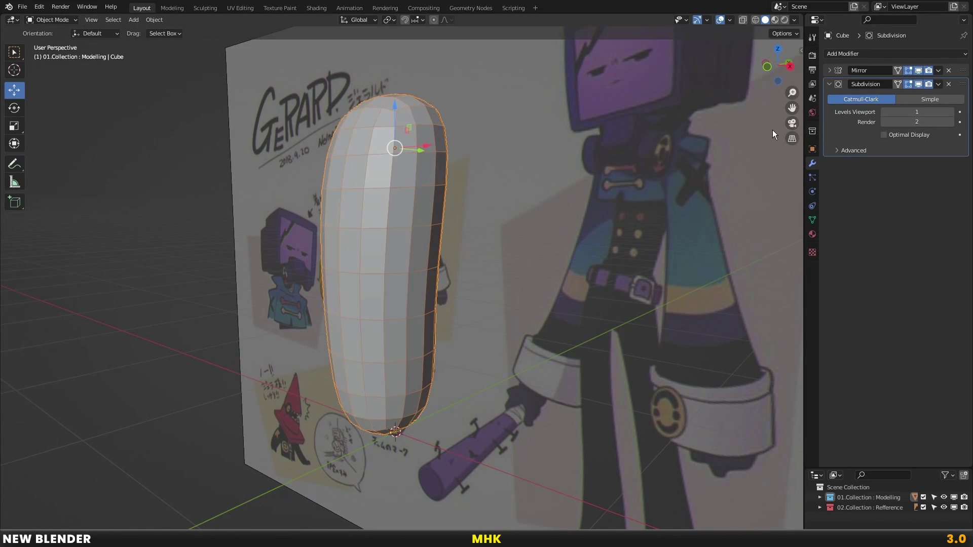
{"action": "left_click", "coordinate": [829, 70]}
{"action": "left_click", "coordinate": [939, 70]}
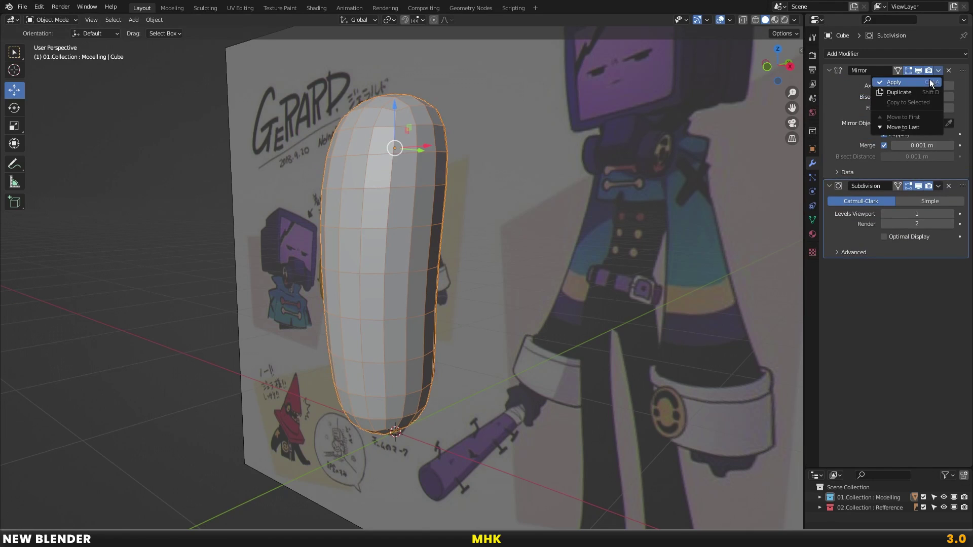
{"action": "left_click", "coordinate": [884, 82]}
{"action": "left_click", "coordinate": [939, 71]}
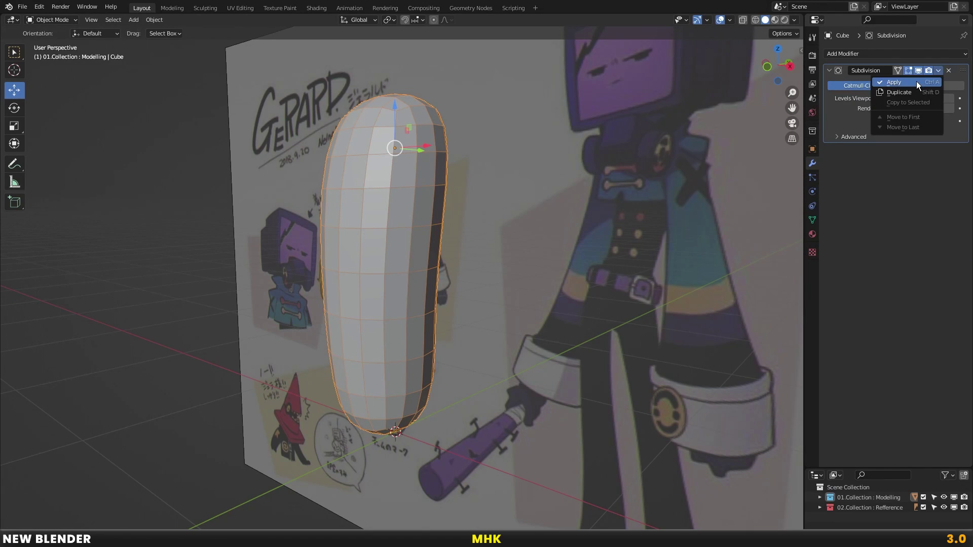
{"action": "left_click", "coordinate": [916, 81]}
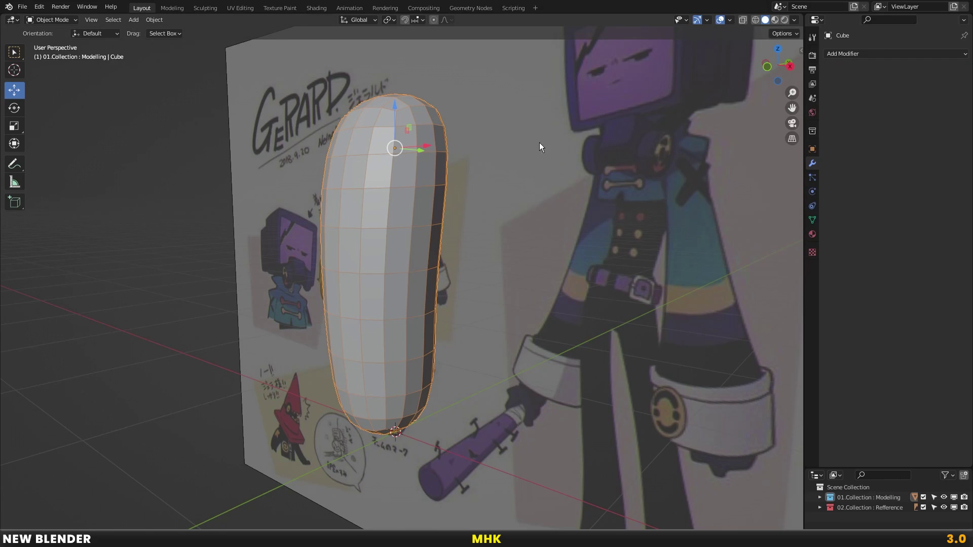
{"action": "key", "text": "KP_1"}
{"action": "key", "text": "Tab"}
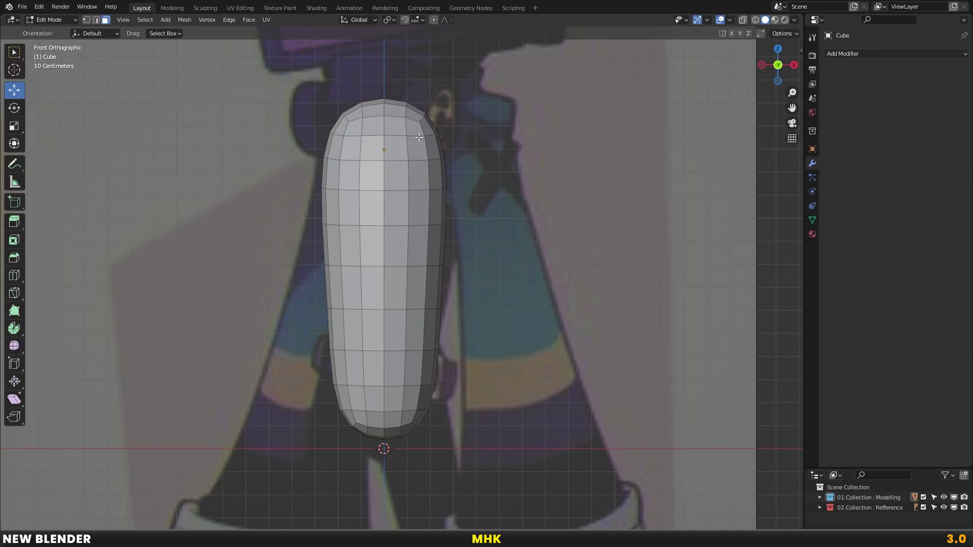
Select the left half of the body in X-ray and delete its faces
{"action": "key", "text": "alt+z"}
{"action": "left_click_drag", "start_coordinate": [303, 77], "coordinate": [378, 447]}
{"action": "key", "text": "x"}
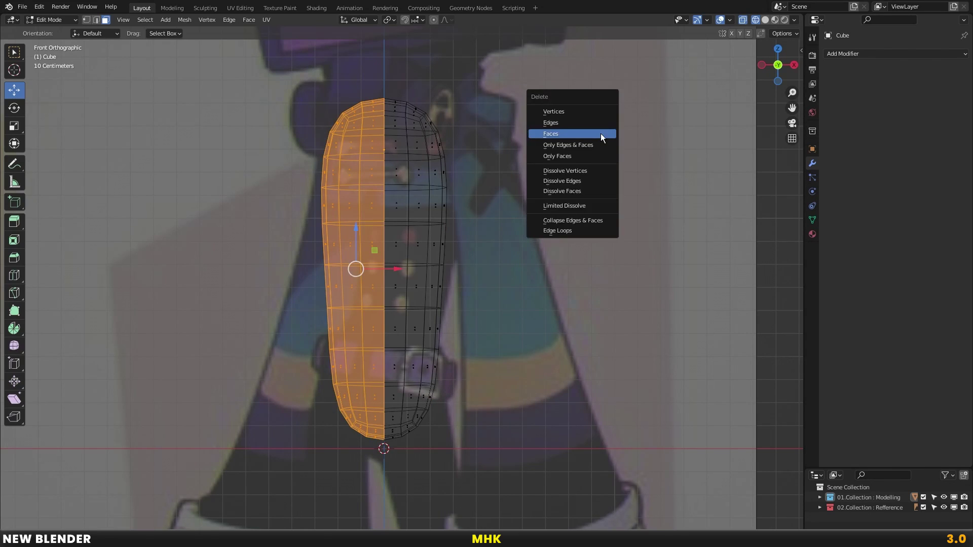
{"action": "left_click", "coordinate": [601, 132]}
Add a Mirror modifier and return the display to solid
{"action": "left_click", "coordinate": [841, 53]}
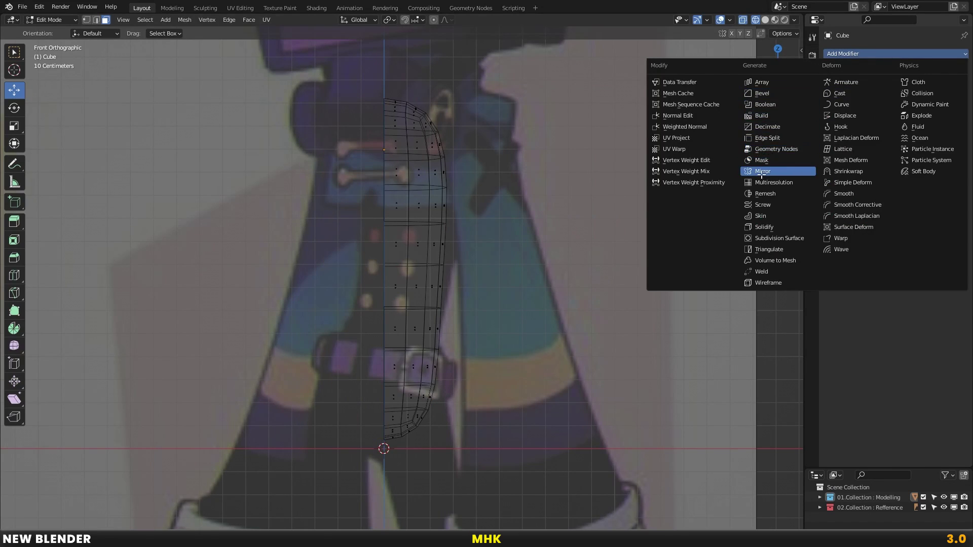
{"action": "left_click", "coordinate": [761, 171]}
{"action": "left_click", "coordinate": [829, 70]}
{"action": "key", "text": "alt+z"}
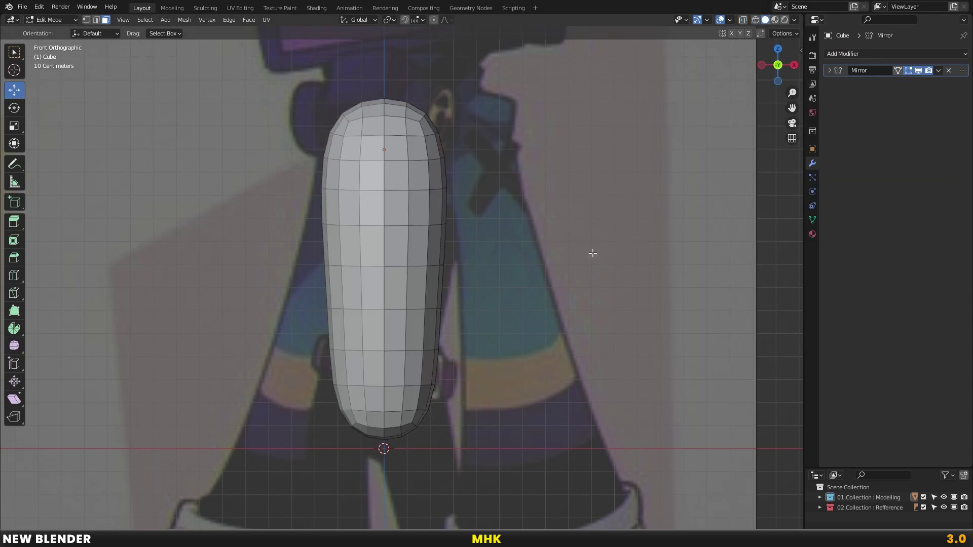
{"action": "scroll", "coordinate": [463, 232], "scroll_direction": "down", "scroll_amount": 2, "text": "shift"}
{"action": "scroll", "coordinate": [424, 218], "scroll_direction": "up", "scroll_amount": 2}
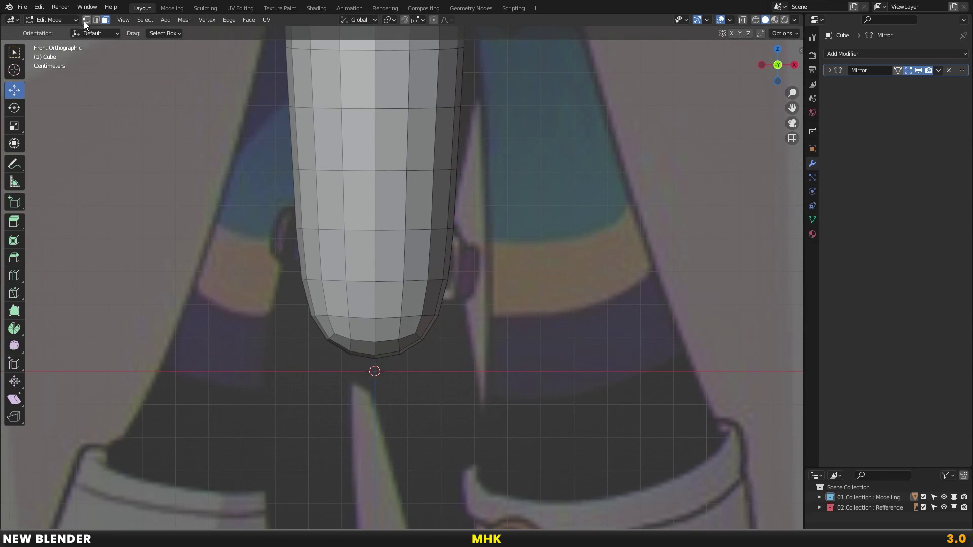
{"action": "scroll", "coordinate": [446, 266], "scroll_direction": "up", "scroll_amount": 1}
{"action": "scroll", "coordinate": [449, 267], "scroll_direction": "up", "scroll_amount": 1}
{"action": "scroll", "coordinate": [434, 218], "scroll_direction": "down", "scroll_amount": 3, "text": "shift"}
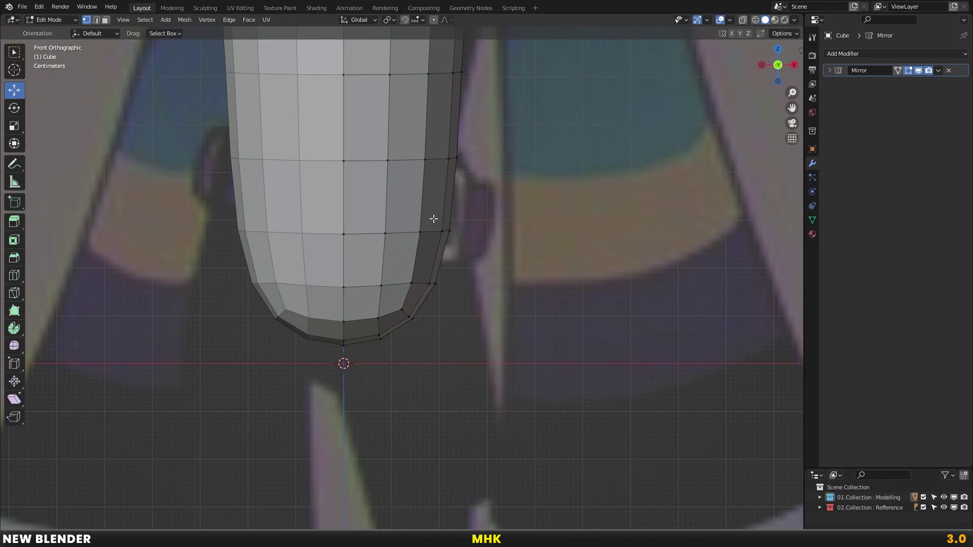
Select a vertex on the lower right edge and open its vertex context menu
{"action": "right_click", "coordinate": [433, 215]}
{"action": "key", "text": "Escape"}
{"action": "left_click", "coordinate": [411, 282]}
{"action": "right_click", "coordinate": [409, 277]}
{"action": "left_click", "coordinate": [41, 7]}
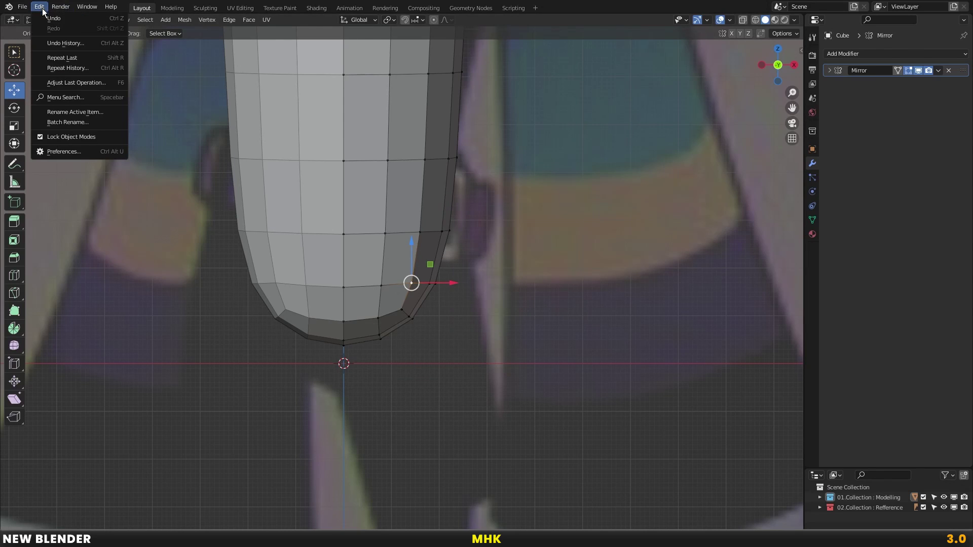
Enable the LoopTools add-on in Preferences and save the preferences
{"action": "left_click", "coordinate": [62, 152]}
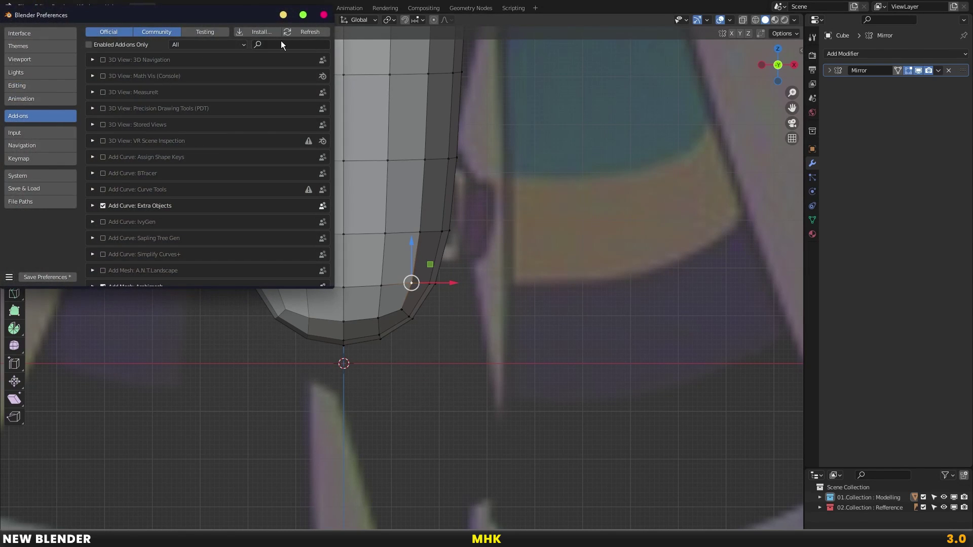
{"action": "type", "text": "Loo"}
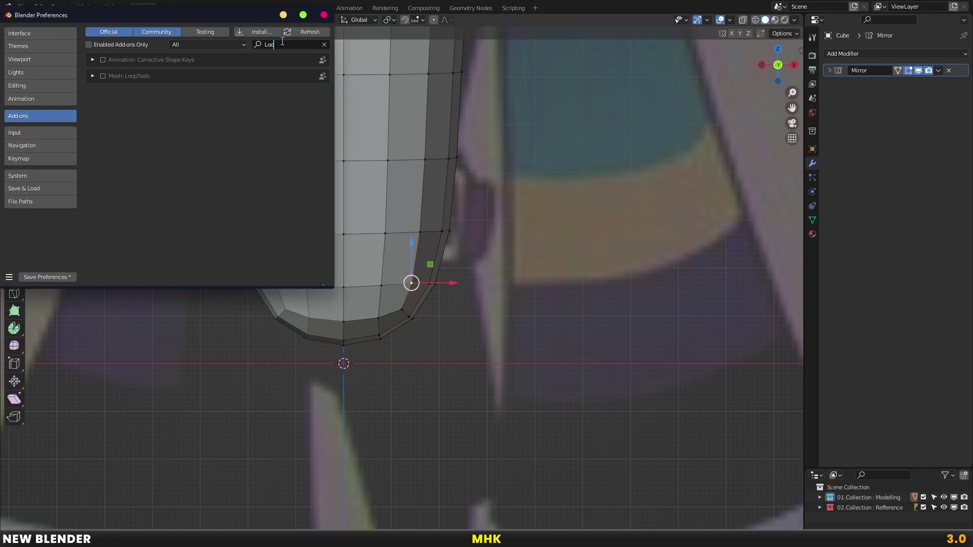
{"action": "left_click", "coordinate": [102, 75]}
{"action": "left_click", "coordinate": [42, 277]}
{"action": "left_click", "coordinate": [323, 15]}
Select the upper right shoulder vertex loop and round it with LoopTools Circle
{"action": "middle_click_drag", "start_coordinate": [443, 115], "coordinate": [424, 272], "text": "shift"}
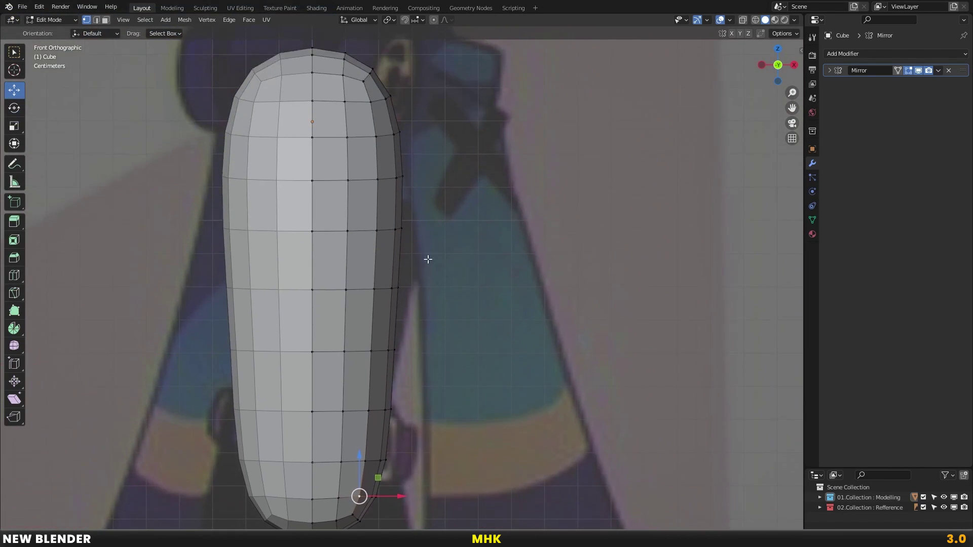
{"action": "scroll", "coordinate": [422, 211], "scroll_direction": "up", "scroll_amount": 2}
{"action": "key", "text": "alt+z"}
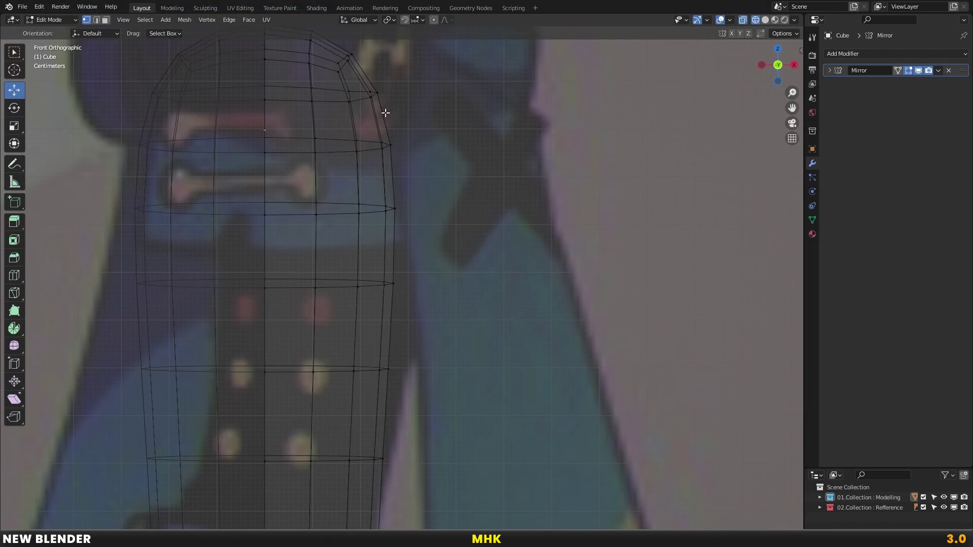
{"action": "left_click_drag", "start_coordinate": [387, 101], "coordinate": [383, 150]}
{"action": "key", "text": "Escape"}
{"action": "key", "text": "alt+z"}
{"action": "mouse_move", "coordinate": [382, 150]}
{"action": "middle_mouse_down"}
{"action": "mouse_move", "coordinate": [391, 201]}
{"action": "mouse_move", "coordinate": [346, 201]}
{"action": "mouse_move", "coordinate": [495, 162]}
{"action": "middle_mouse_up"}
{"action": "scroll", "coordinate": [345, 201], "scroll_direction": "up", "scroll_amount": 2}
{"action": "scroll", "coordinate": [417, 175], "scroll_direction": "up", "scroll_amount": 2}
{"action": "right_click", "coordinate": [495, 163]}
{"action": "mouse_move", "coordinate": [463, 149]}
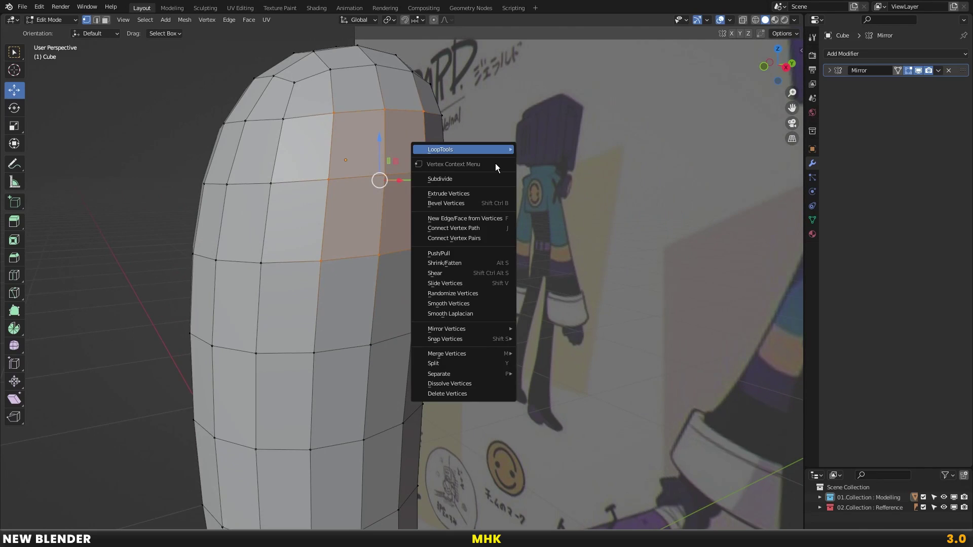
{"action": "left_click", "coordinate": [540, 161]}
Rotate the rounded loop, flatten it on X to zero, and reposition it
{"action": "key", "text": "KP_1"}
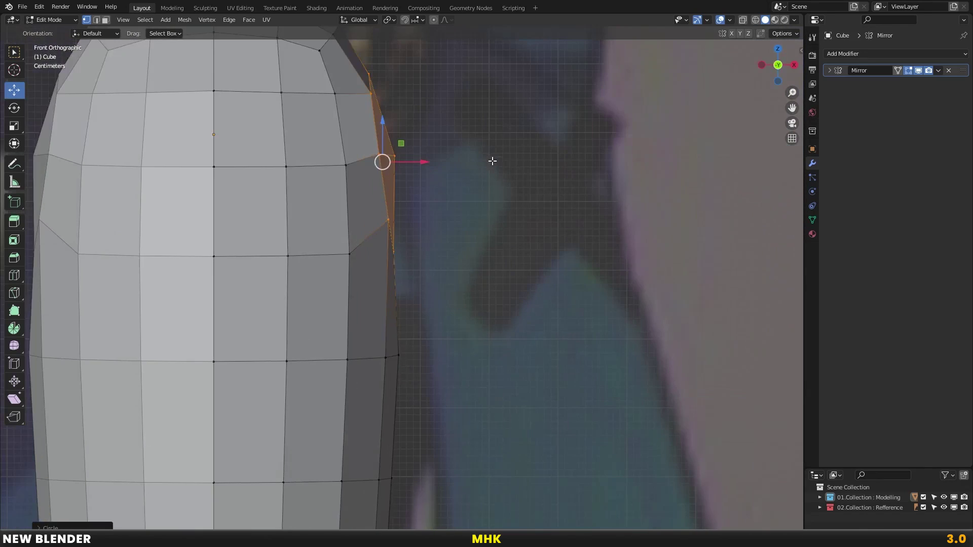
{"action": "key", "text": "r"}
{"action": "left_click", "coordinate": [515, 156]}
{"action": "key", "text": "s"}
{"action": "key", "text": "0"}
{"action": "key", "text": "Return"}
{"action": "key", "text": "g"}
{"action": "left_click", "coordinate": [445, 173]}
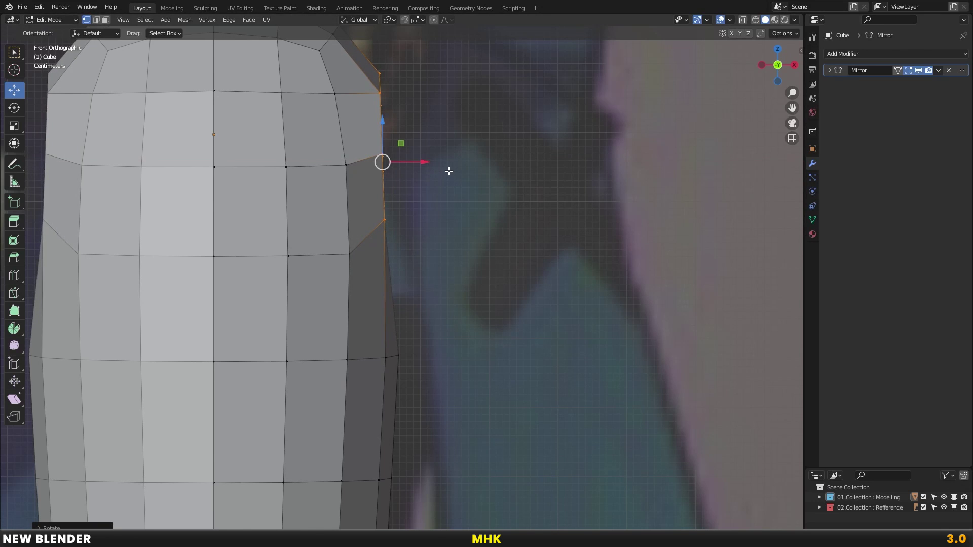
{"action": "scroll", "coordinate": [445, 174], "scroll_direction": "down", "scroll_amount": 3}
{"action": "scroll", "coordinate": [406, 195], "scroll_direction": "up", "scroll_amount": 3}
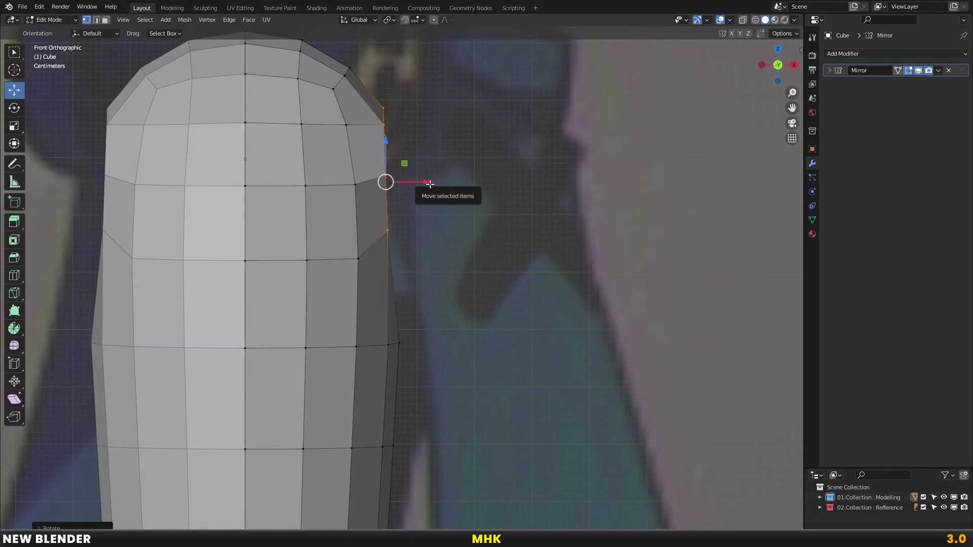
{"action": "middle_click_drag", "start_coordinate": [429, 185], "coordinate": [427, 191]}
Extrude the rounded shoulder face outward and push it further out along X
{"action": "key", "text": "e"}
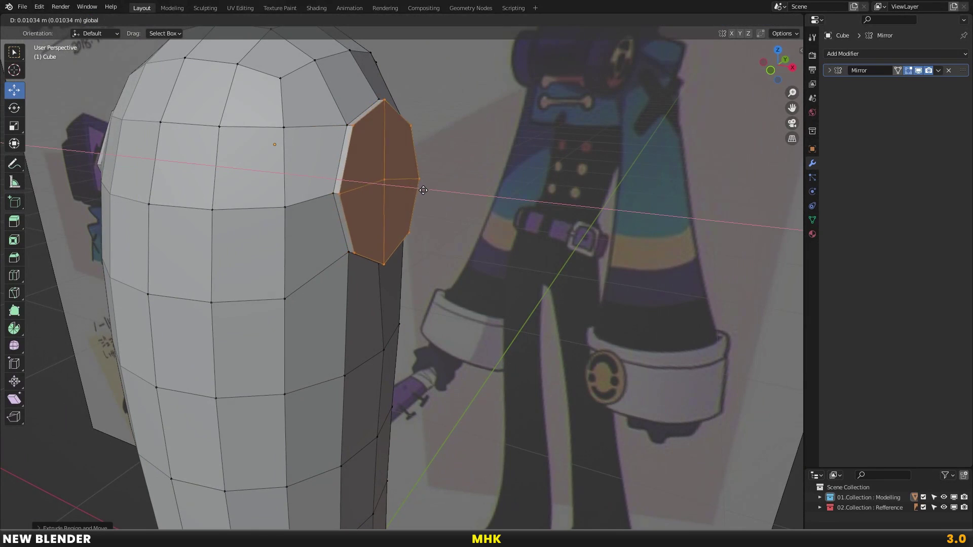
{"action": "left_click", "coordinate": [427, 192]}
{"action": "key", "text": "KP_1"}
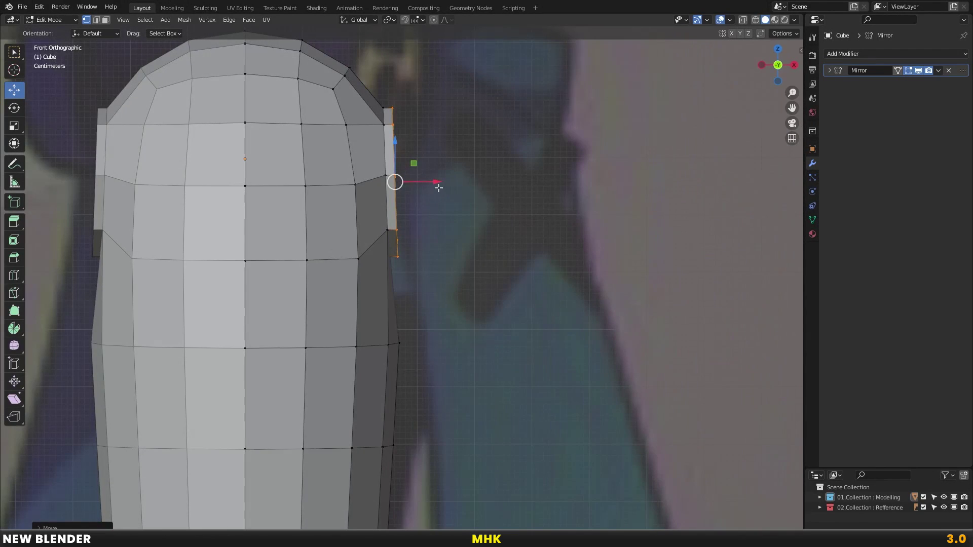
{"action": "left_click_drag", "start_coordinate": [440, 186], "coordinate": [446, 180]}
{"action": "key", "text": "r"}
{"action": "key", "text": "Escape"}
{"action": "key", "text": "s"}
{"action": "key", "text": "x"}
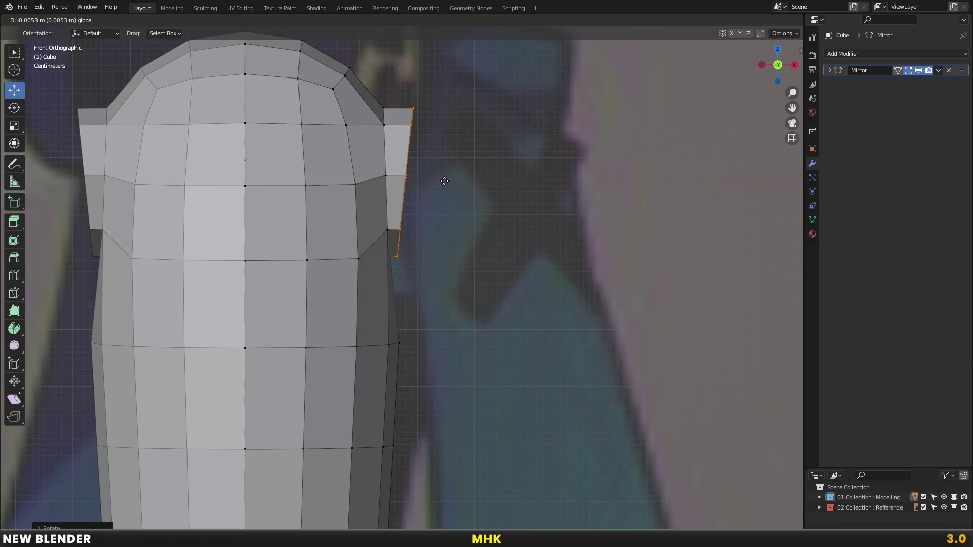
{"action": "left_click", "coordinate": [435, 208]}
{"action": "scroll", "coordinate": [435, 209], "scroll_direction": "down", "scroll_amount": 3}
{"action": "middle_click_drag", "start_coordinate": [435, 208], "coordinate": [443, 150], "text": "shift"}
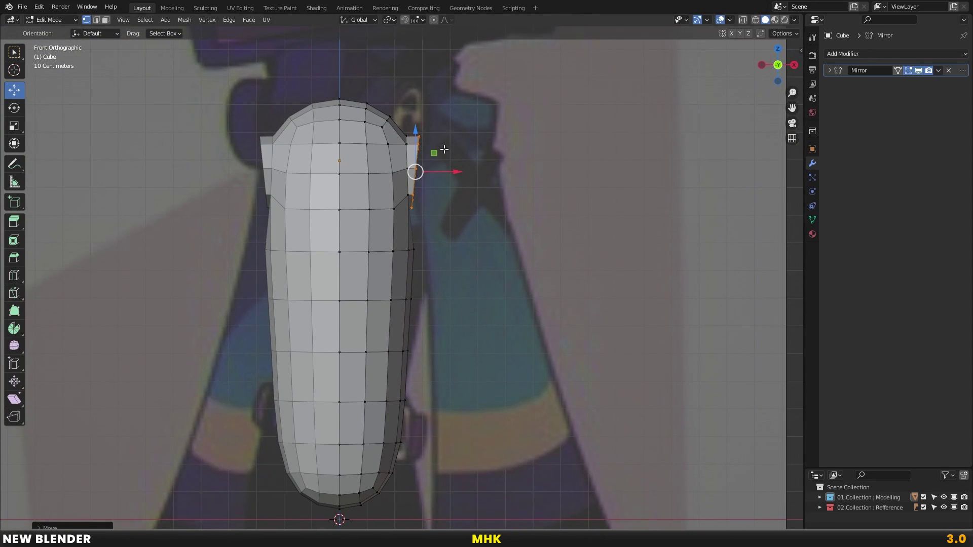
{"action": "scroll", "coordinate": [453, 156], "scroll_direction": "up", "scroll_amount": 1}
Resize the shoulder face and tilt its edge slightly
{"action": "key", "text": "s"}
{"action": "left_click", "coordinate": [450, 170]}
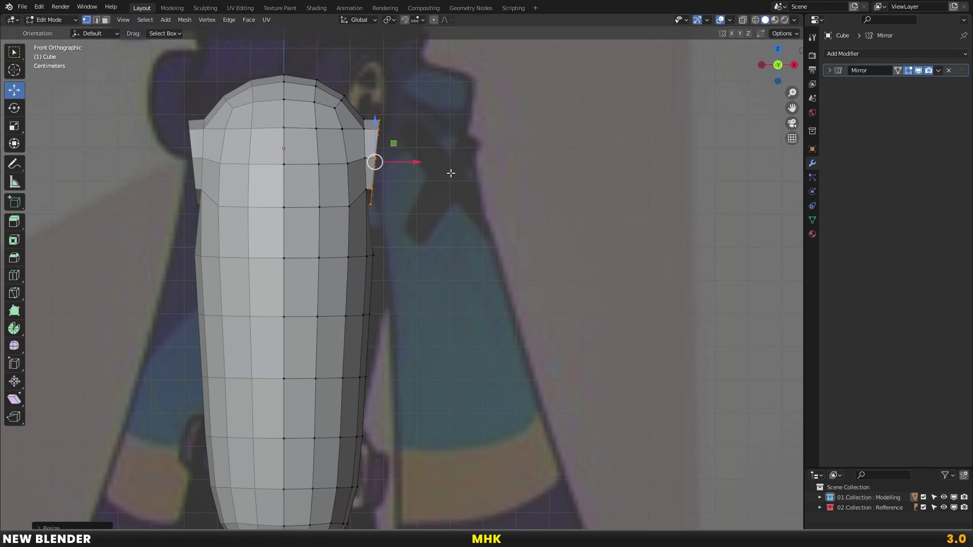
{"action": "scroll", "coordinate": [442, 163], "scroll_direction": "down", "scroll_amount": 5}
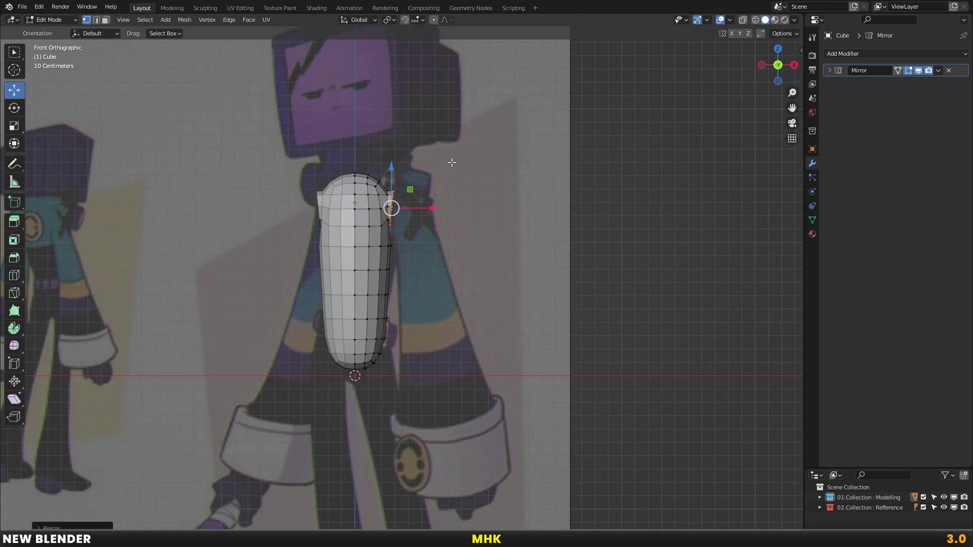
{"action": "scroll", "coordinate": [451, 162], "scroll_direction": "down", "scroll_amount": 2}
{"action": "scroll", "coordinate": [451, 160], "scroll_direction": "up", "scroll_amount": 3}
{"action": "scroll", "coordinate": [406, 162], "scroll_direction": "up", "scroll_amount": 2}
{"action": "scroll", "coordinate": [369, 172], "scroll_direction": "up", "scroll_amount": 1}
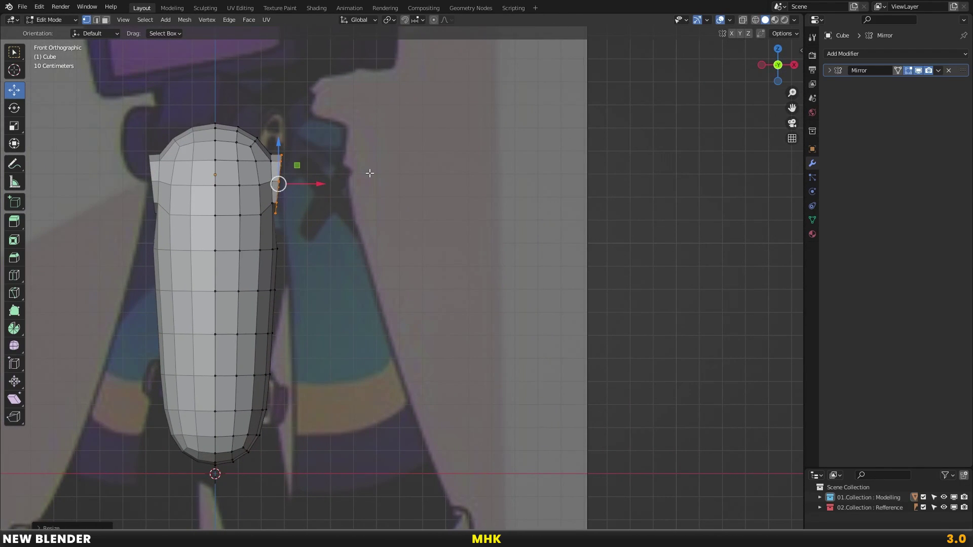
{"action": "scroll", "coordinate": [330, 187], "scroll_direction": "up", "scroll_amount": 3}
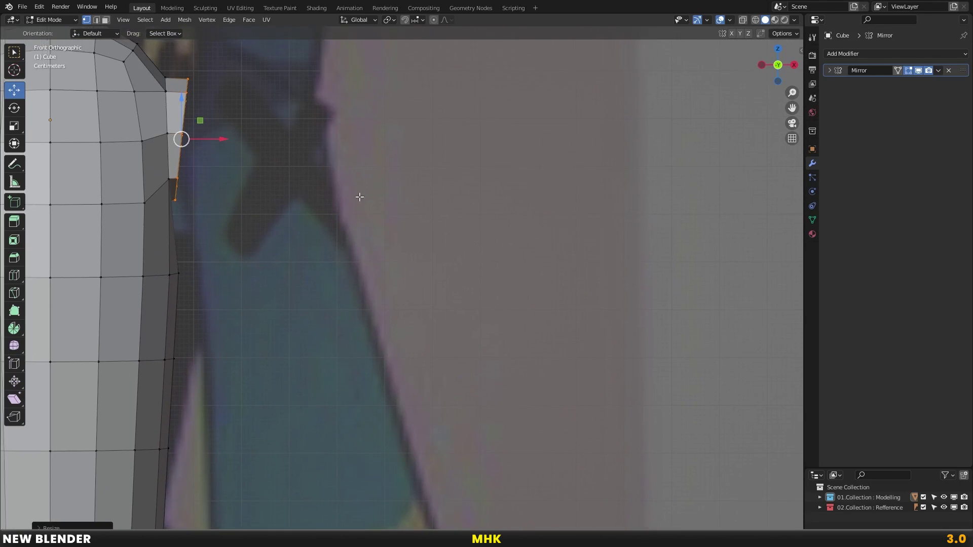
{"action": "scroll", "coordinate": [375, 187], "scroll_direction": "up", "scroll_amount": 1}
{"action": "key", "text": "r"}
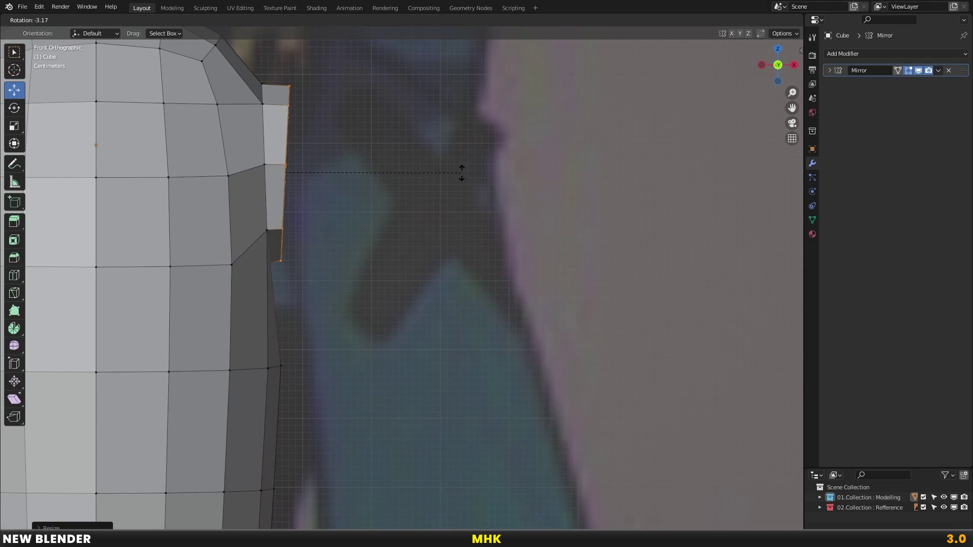
{"action": "left_click", "coordinate": [462, 171]}
{"action": "scroll", "coordinate": [428, 182], "scroll_direction": "down", "scroll_amount": 3}
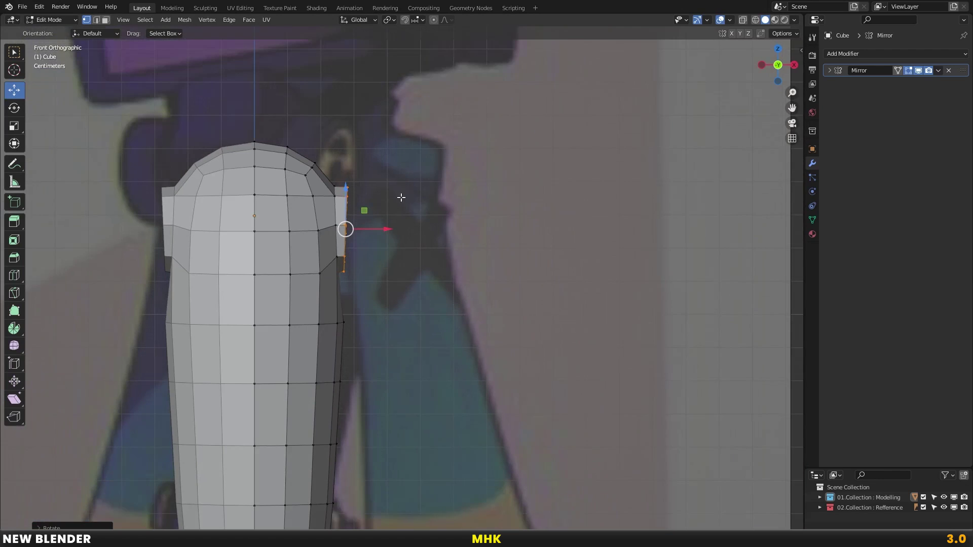
{"action": "scroll", "coordinate": [378, 171], "scroll_direction": "down", "scroll_amount": 1}
Extrude the shoulder face twice outward into a long horizontal arm
{"action": "key", "text": "e"}
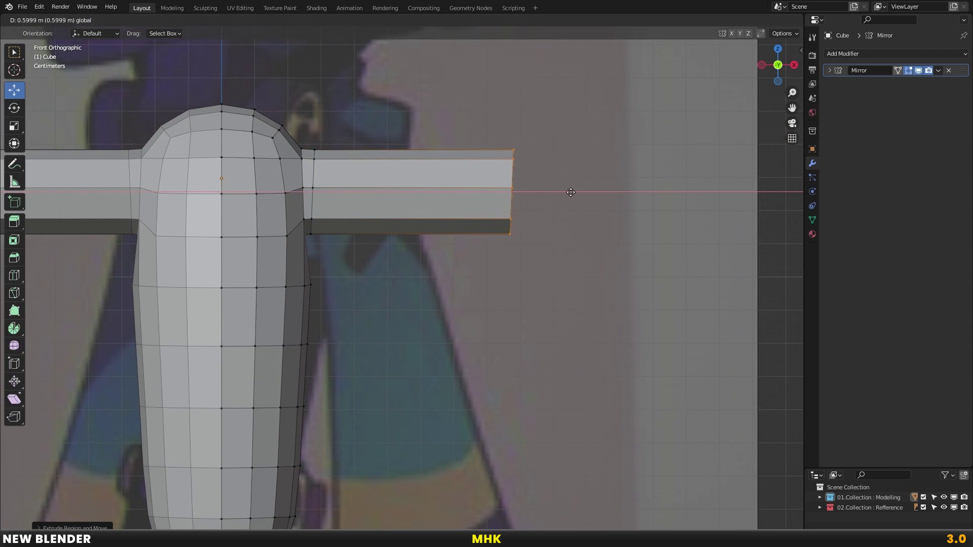
{"action": "left_click", "coordinate": [634, 191]}
{"action": "scroll", "coordinate": [630, 203], "scroll_direction": "down", "scroll_amount": 2}
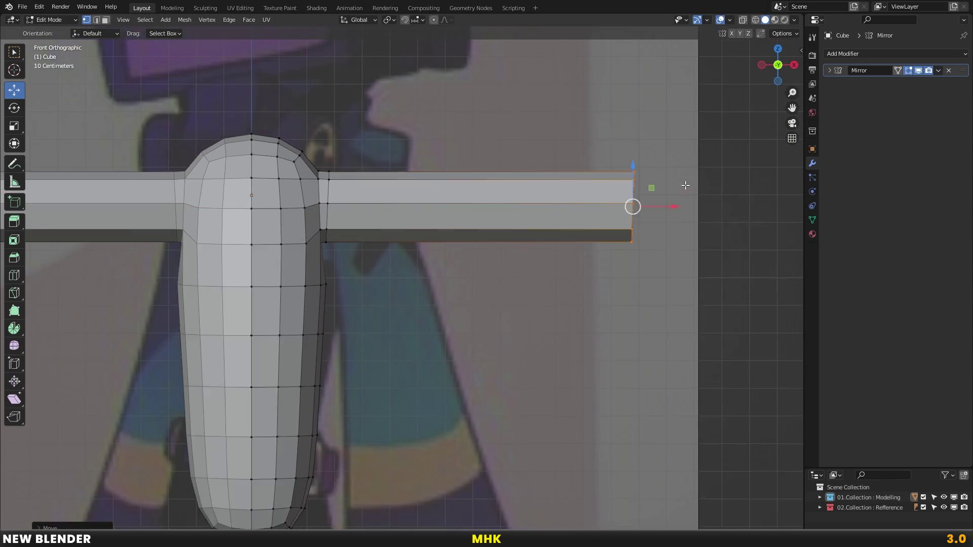
{"action": "scroll", "coordinate": [623, 177], "scroll_direction": "down", "scroll_amount": 1}
{"action": "scroll", "coordinate": [615, 158], "scroll_direction": "down", "scroll_amount": 1}
{"action": "key", "text": "e"}
{"action": "left_click", "coordinate": [619, 190]}
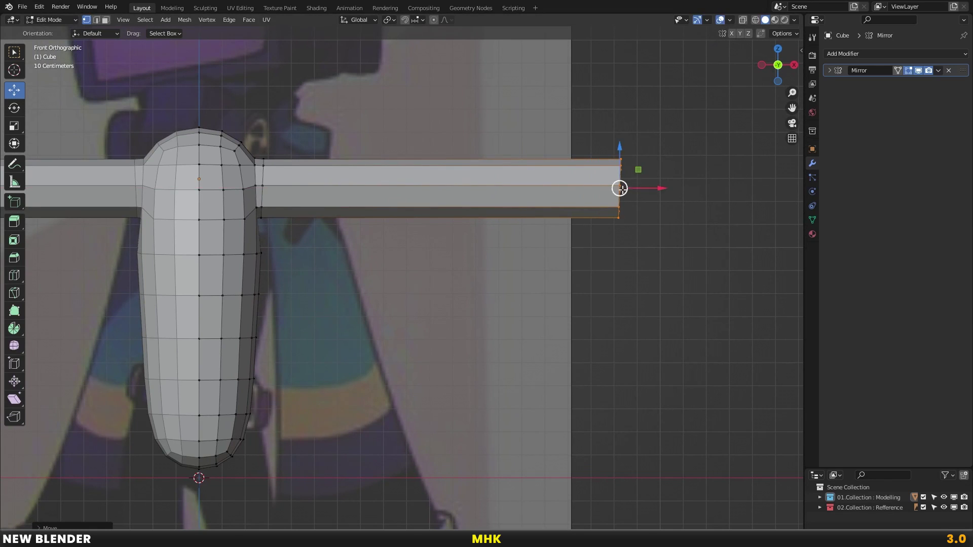
{"action": "scroll", "coordinate": [610, 197], "scroll_direction": "down", "scroll_amount": 1}
{"action": "scroll", "coordinate": [612, 185], "scroll_direction": "down", "scroll_amount": 1}
Scale the arm's wrist end wider and flatten it on X, then check the front view
{"action": "key", "text": "s"}
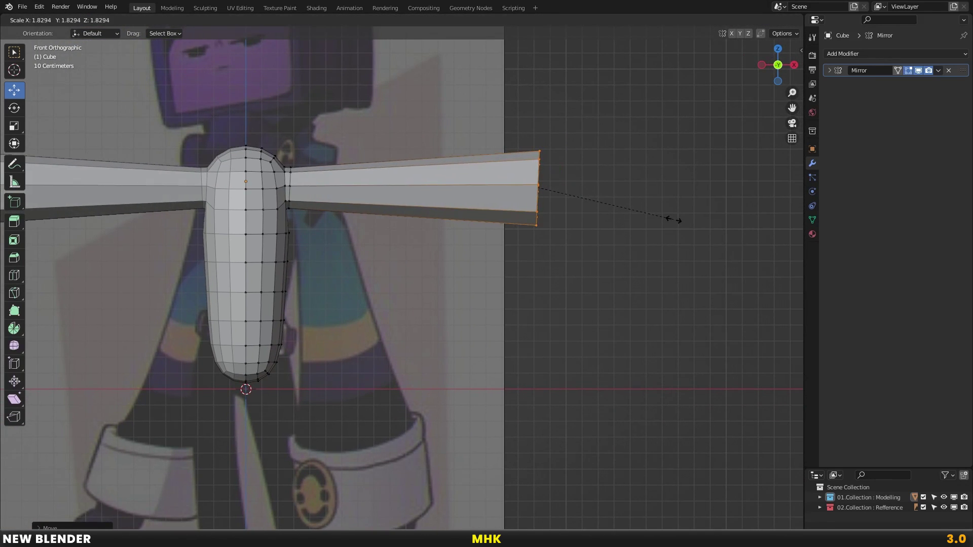
{"action": "key", "text": "x"}
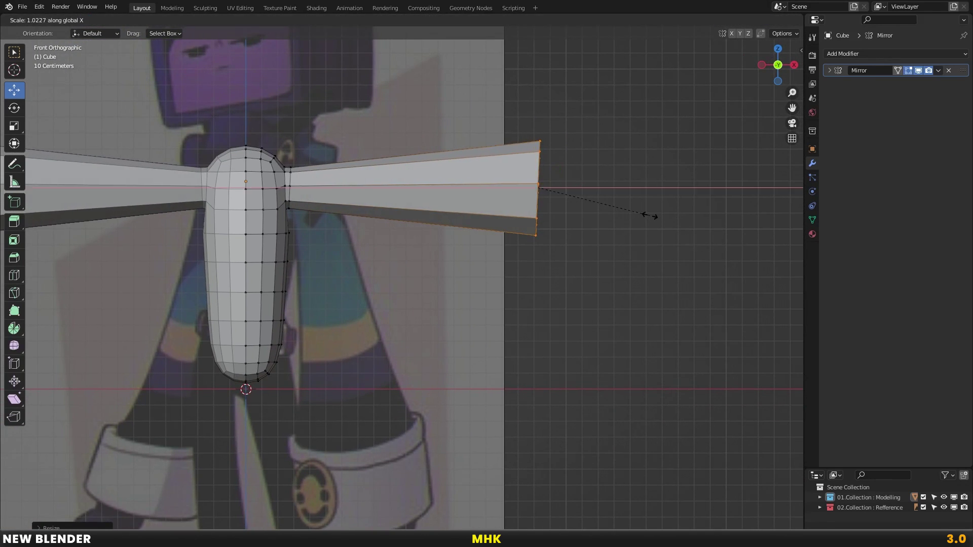
{"action": "key", "text": "Return"}
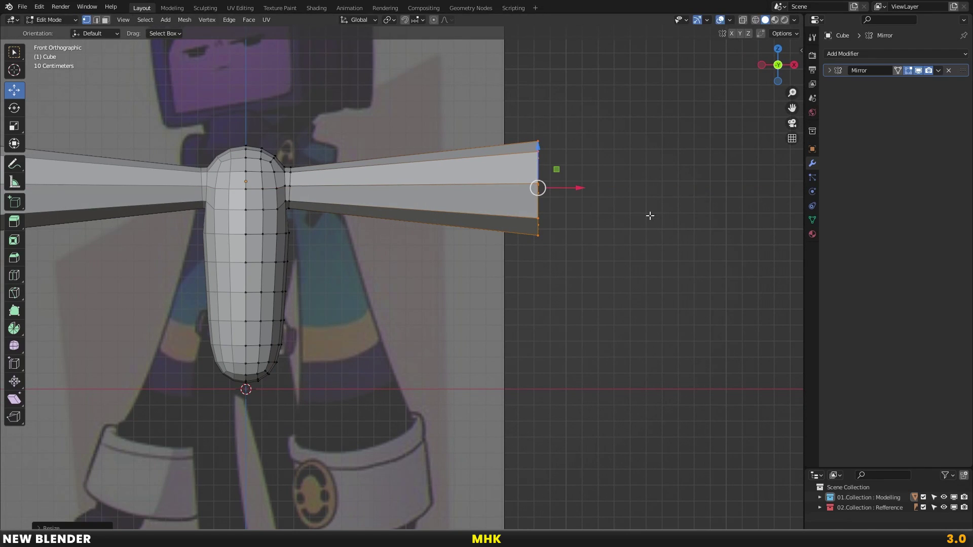
{"action": "left_click", "coordinate": [580, 189]}
{"action": "mouse_move", "coordinate": [612, 191]}
{"action": "middle_mouse_down"}
{"action": "mouse_move", "coordinate": [510, 200]}
{"action": "mouse_move", "coordinate": [526, 201]}
{"action": "middle_mouse_up"}
{"action": "key", "text": "KP_1"}
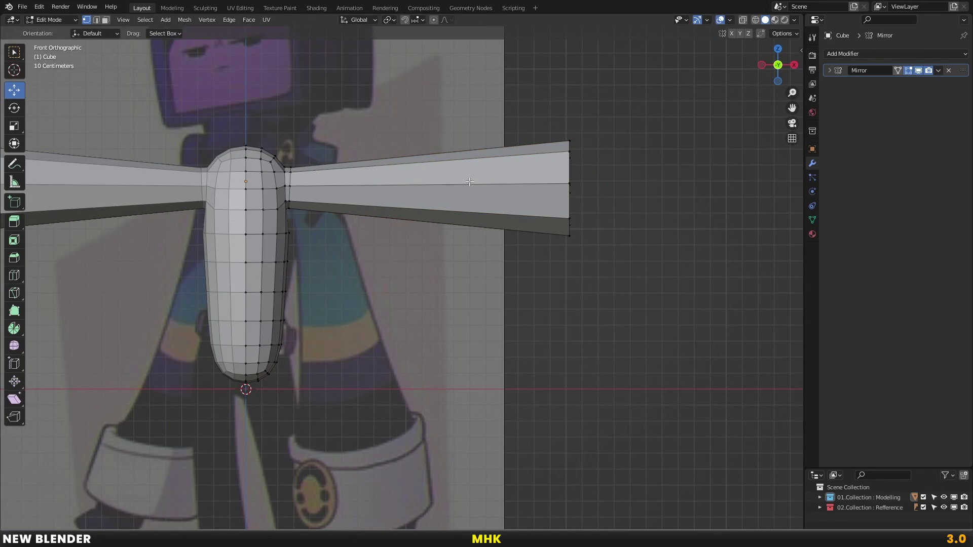
Add an edge loop along the arm and slide the arm-body loop into place
{"action": "left_click", "coordinate": [430, 167]}
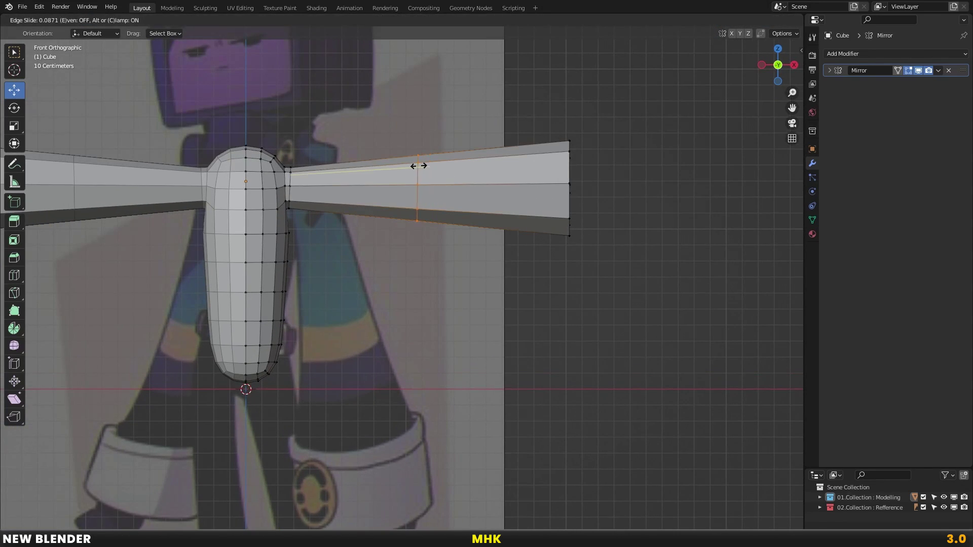
{"action": "left_click", "coordinate": [419, 166]}
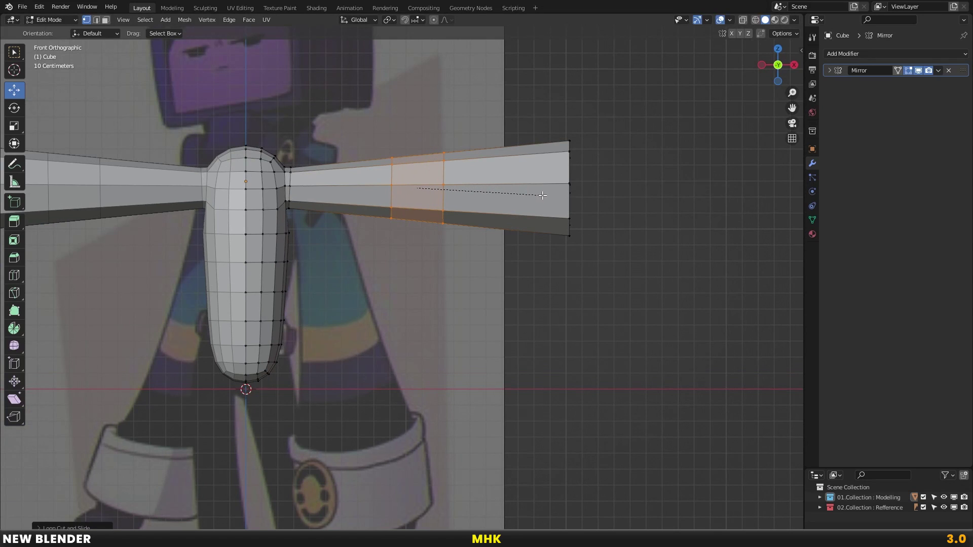
{"action": "key", "text": "alt+a"}
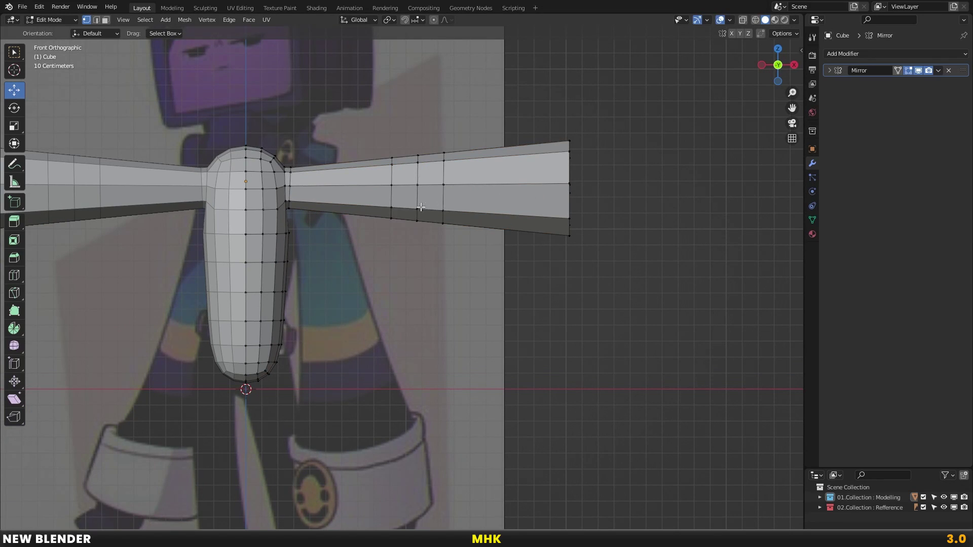
{"action": "scroll", "coordinate": [396, 210], "scroll_direction": "up", "scroll_amount": 3}
{"action": "left_click", "coordinate": [403, 174], "text": "shift"}
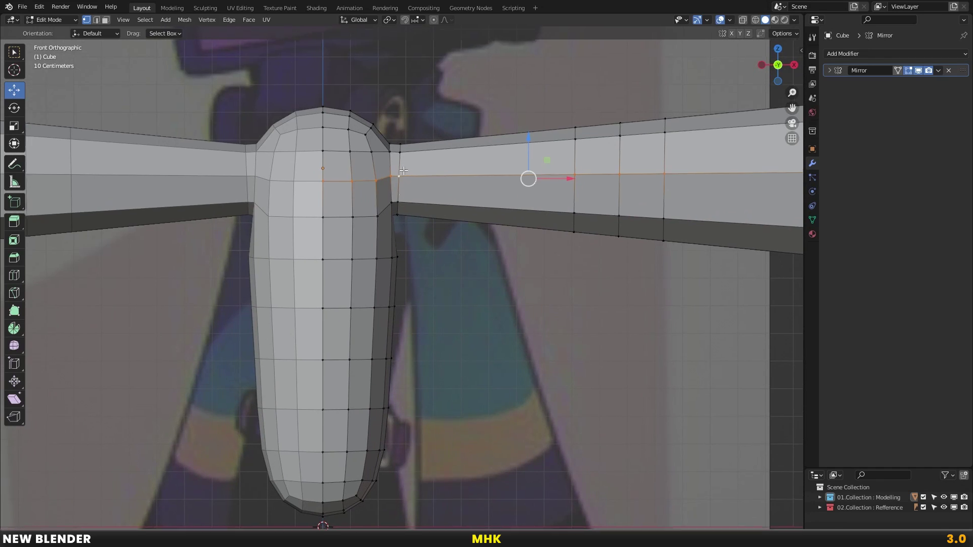
{"action": "scroll", "coordinate": [394, 209], "scroll_direction": "up", "scroll_amount": 2}
{"action": "scroll", "coordinate": [389, 200], "scroll_direction": "up", "scroll_amount": 1}
{"action": "key", "text": "g"}
{"action": "key", "text": "g"}
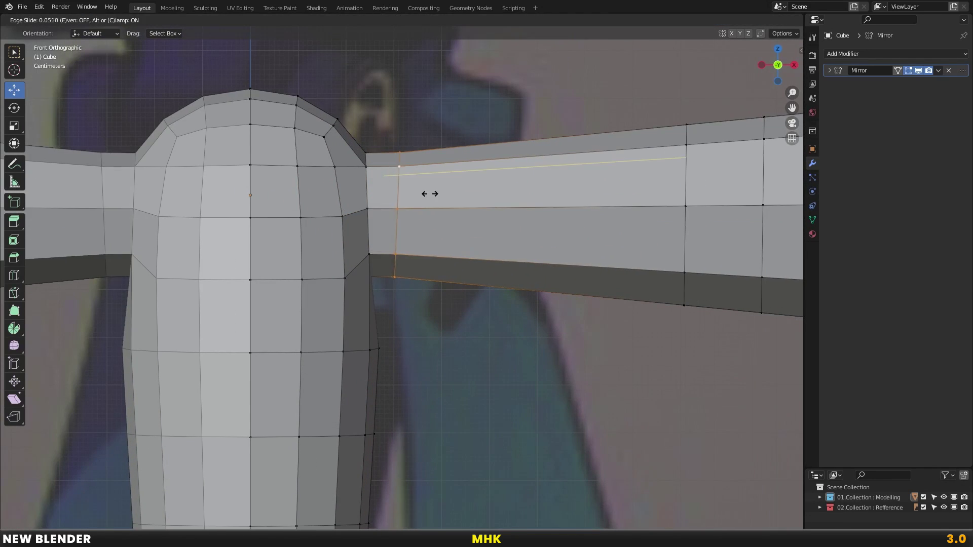
{"action": "left_click", "coordinate": [429, 194]}
{"action": "scroll", "coordinate": [394, 254], "scroll_direction": "up", "scroll_amount": 3}
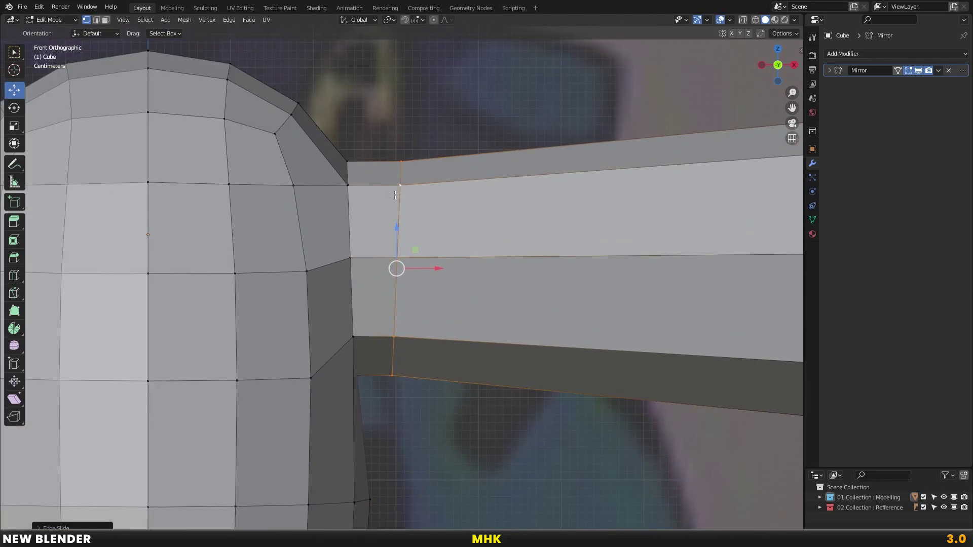
Move the upper and lower shoulder corner vertices vertically to reshape the joint
{"action": "key", "text": "alt+z"}
{"action": "key", "text": "alt+a"}
{"action": "left_click_drag", "start_coordinate": [321, 121], "coordinate": [359, 199]}
{"action": "key", "text": "alt+z"}
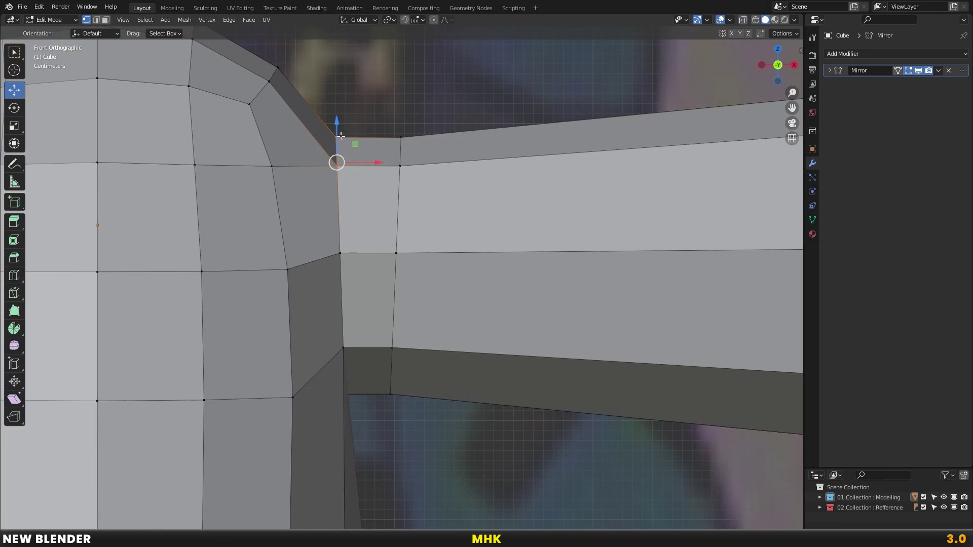
{"action": "key", "text": "g"}
{"action": "key", "text": "z"}
{"action": "left_click", "coordinate": [339, 118]}
{"action": "key", "text": "alt+z"}
{"action": "key", "text": "alt+a"}
{"action": "key", "text": "b"}
{"action": "left_click_drag", "start_coordinate": [336, 341], "coordinate": [363, 399]}
{"action": "key", "text": "alt+z"}
{"action": "key", "text": "g"}
{"action": "key", "text": "z"}
{"action": "left_click", "coordinate": [344, 330]}
Reposition and vertex-slide the armpit vertex, checking it from below the arm
{"action": "mouse_move", "coordinate": [343, 331]}
{"action": "middle_mouse_down"}
{"action": "mouse_move", "coordinate": [410, 301]}
{"action": "mouse_move", "coordinate": [345, 310]}
{"action": "middle_mouse_up"}
{"action": "middle_click_drag", "start_coordinate": [379, 365], "coordinate": [398, 326]}
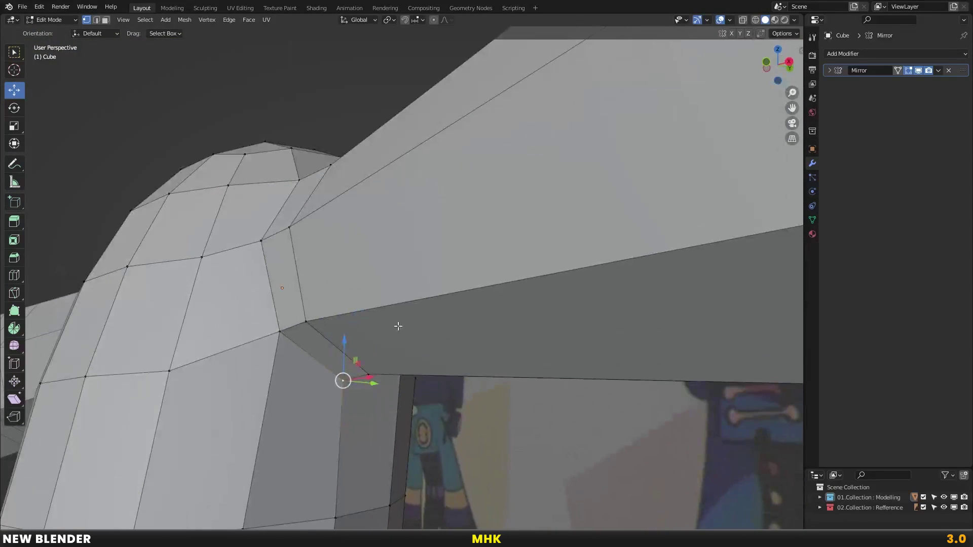
{"action": "key", "text": "g"}
{"action": "left_click", "coordinate": [398, 339]}
{"action": "mouse_move", "coordinate": [398, 339]}
{"action": "middle_mouse_down"}
{"action": "mouse_move", "coordinate": [353, 330]}
{"action": "mouse_move", "coordinate": [386, 308]}
{"action": "mouse_move", "coordinate": [401, 213]}
{"action": "middle_mouse_up"}
{"action": "key", "text": "g"}
{"action": "key", "text": "g"}
{"action": "left_click", "coordinate": [365, 332]}
{"action": "scroll", "coordinate": [353, 330], "scroll_direction": "down", "scroll_amount": 5}
{"action": "key", "text": "KP_1"}
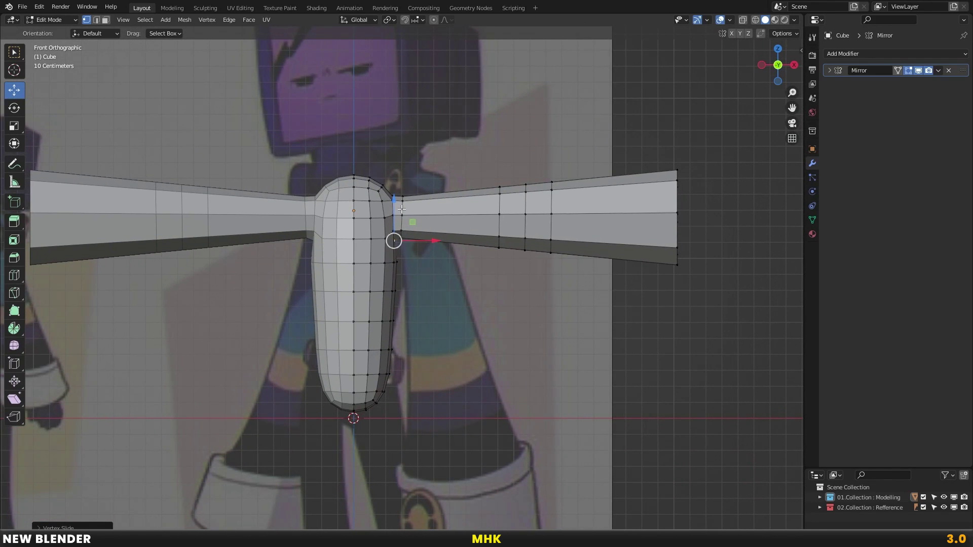
{"action": "scroll", "coordinate": [503, 198], "scroll_direction": "up", "scroll_amount": 2}
{"action": "key", "text": "alt+z"}
{"action": "key", "text": "alt+z"}
{"action": "middle_click_drag", "start_coordinate": [554, 180], "coordinate": [459, 193], "text": "shift"}
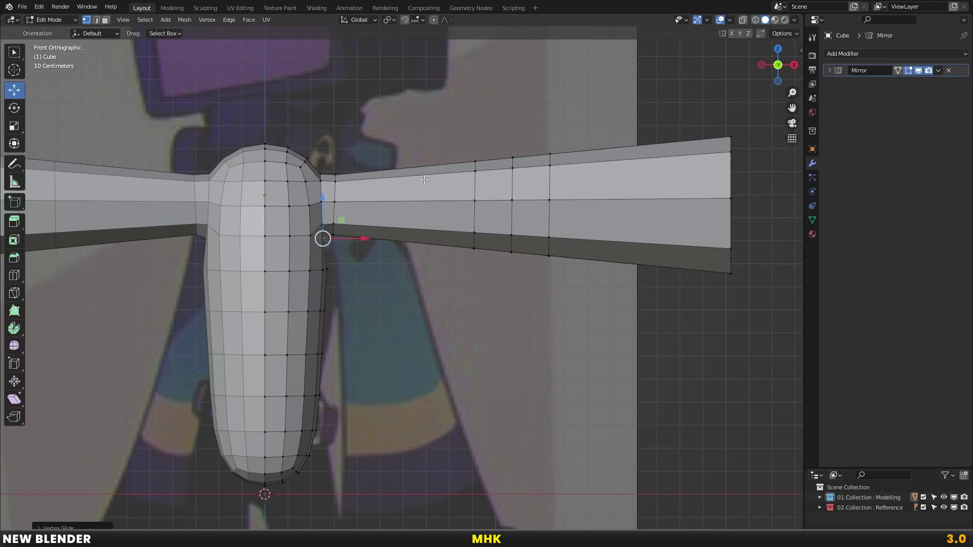
Cut another edge loop across the arm near the shoulder
{"action": "key", "text": "ctrl+r"}
{"action": "left_click", "coordinate": [424, 179]}
{"action": "left_click", "coordinate": [421, 179]}
{"action": "key", "text": "shift+z"}
{"action": "scroll", "coordinate": [405, 213], "scroll_direction": "down", "scroll_amount": 2}
{"action": "mouse_move", "coordinate": [388, 263]}
{"action": "middle_mouse_down", "text": "shift"}
{"action": "mouse_move", "coordinate": [437, 248]}
{"action": "mouse_move", "coordinate": [419, 267]}
{"action": "middle_mouse_up", "text": "shift"}
{"action": "scroll", "coordinate": [406, 243], "scroll_direction": "up", "scroll_amount": 1}
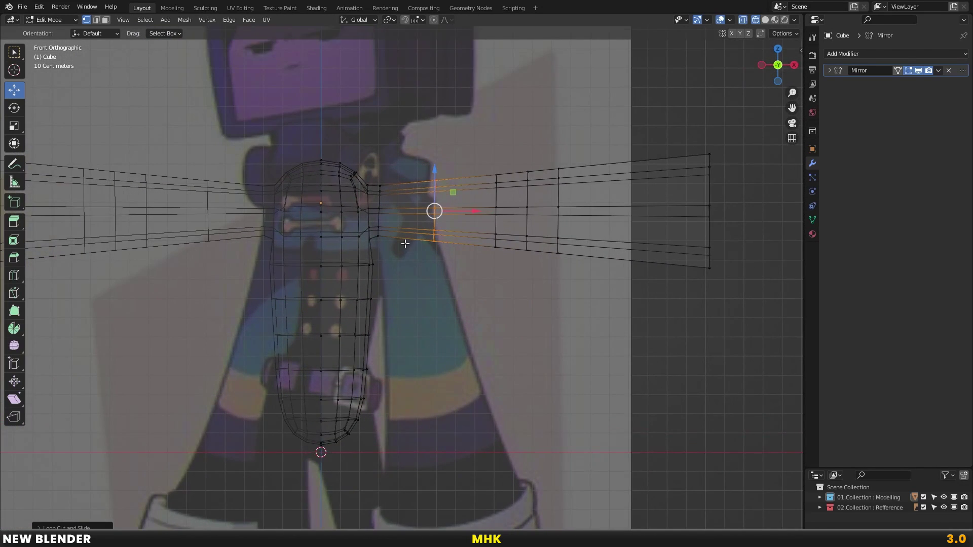
Box-select the upper torso, shoulder and right arm faces in X-ray
{"action": "scroll", "coordinate": [402, 245], "scroll_direction": "up", "scroll_amount": 1}
{"action": "key", "text": "a"}
{"action": "key", "text": "alt+a"}
{"action": "key", "text": "b"}
{"action": "left_click_drag", "start_coordinate": [260, 129], "coordinate": [349, 218]}
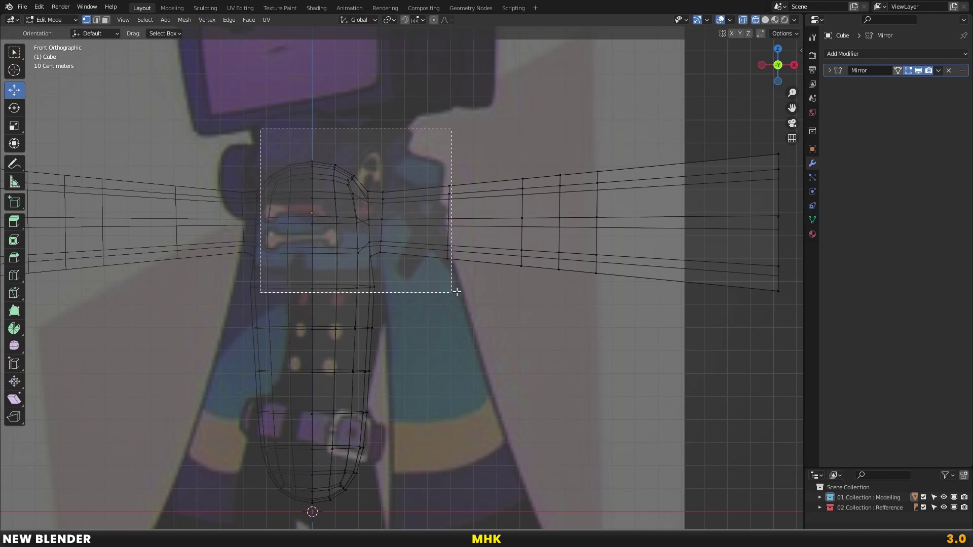
{"action": "left_click_drag", "start_coordinate": [378, 247], "coordinate": [465, 292]}
{"action": "scroll", "coordinate": [465, 268], "scroll_direction": "down", "scroll_amount": 1}
{"action": "middle_click_drag", "start_coordinate": [512, 234], "coordinate": [456, 219], "text": "shift"}
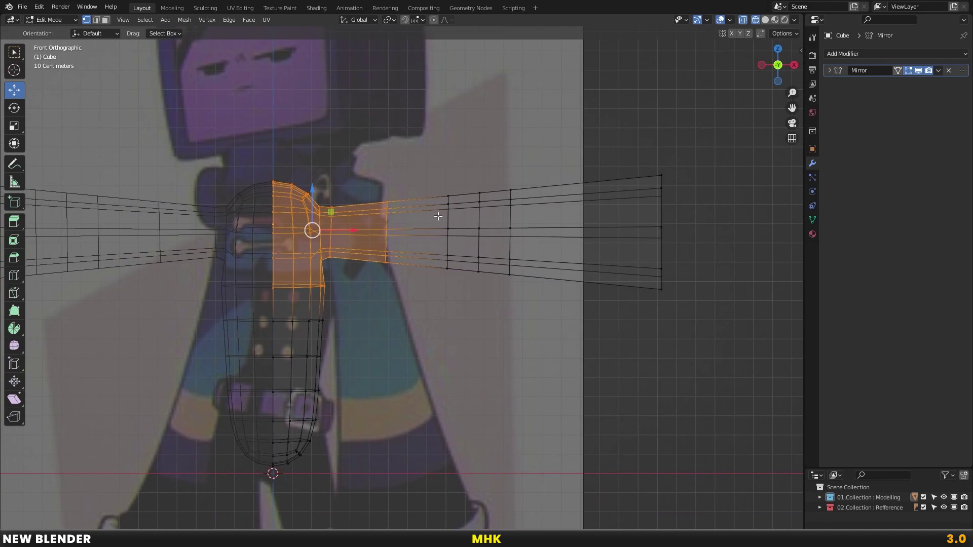
{"action": "left_click_drag", "start_coordinate": [366, 168], "coordinate": [677, 299], "text": "shift"}
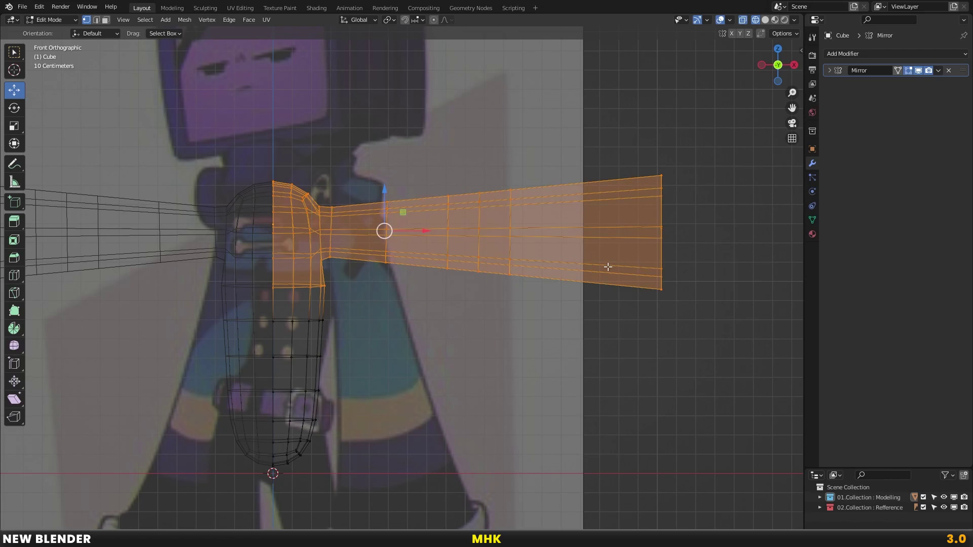
{"action": "key", "text": "alt+z"}
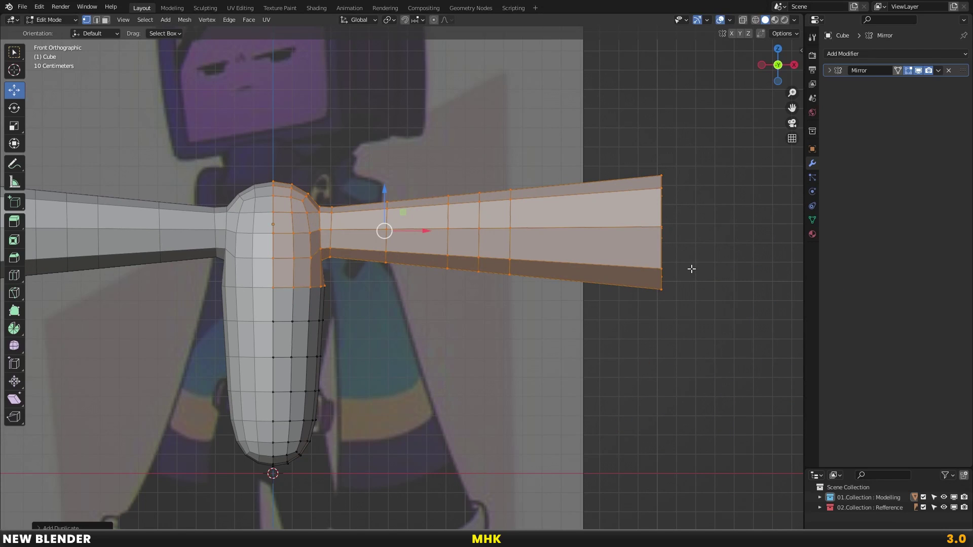
Separate the selection into a new Cube.001 object and edit it with all selected
{"action": "key", "text": "p"}
{"action": "left_click", "coordinate": [691, 269]}
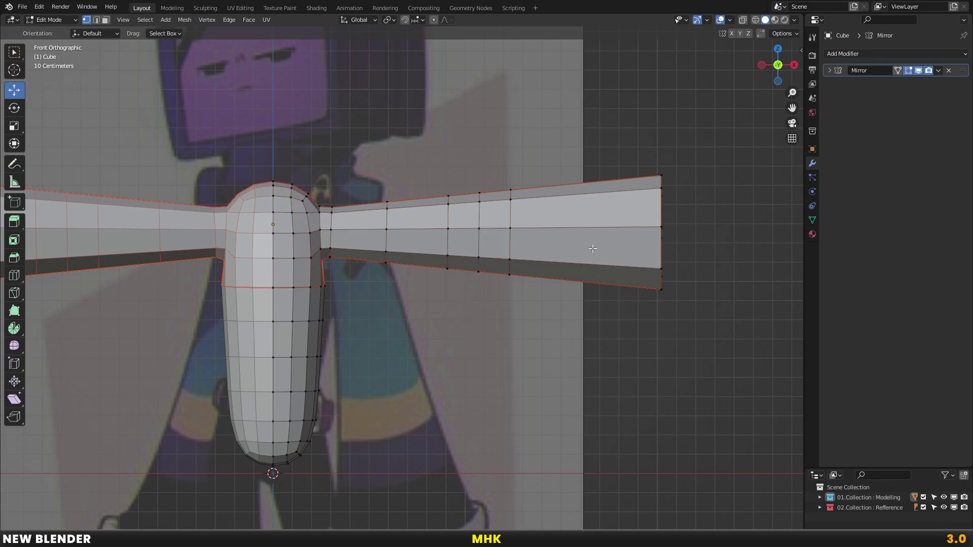
{"action": "key", "text": "Tab"}
{"action": "left_click", "coordinate": [320, 213]}
{"action": "key", "text": "Tab"}
{"action": "key", "text": "a"}
{"action": "key", "text": "shift+z"}
{"action": "left_click_drag", "start_coordinate": [654, 173], "coordinate": [730, 339]}
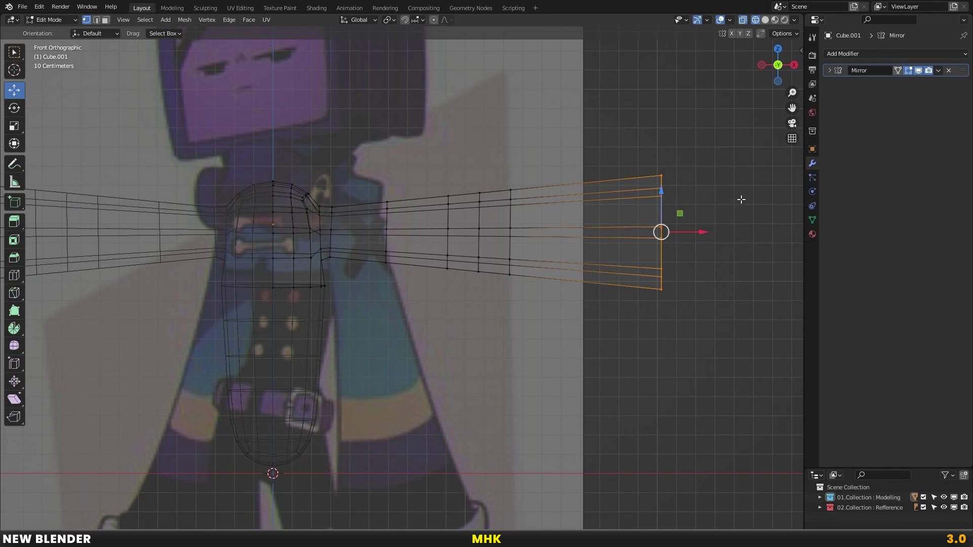
Inflate the whole shirt piece slightly outward along its normals with Alt+S
{"action": "right_click", "coordinate": [741, 199]}
{"action": "key", "text": "shift+z"}
{"action": "key", "text": "a"}
{"action": "key", "text": "alt+s"}
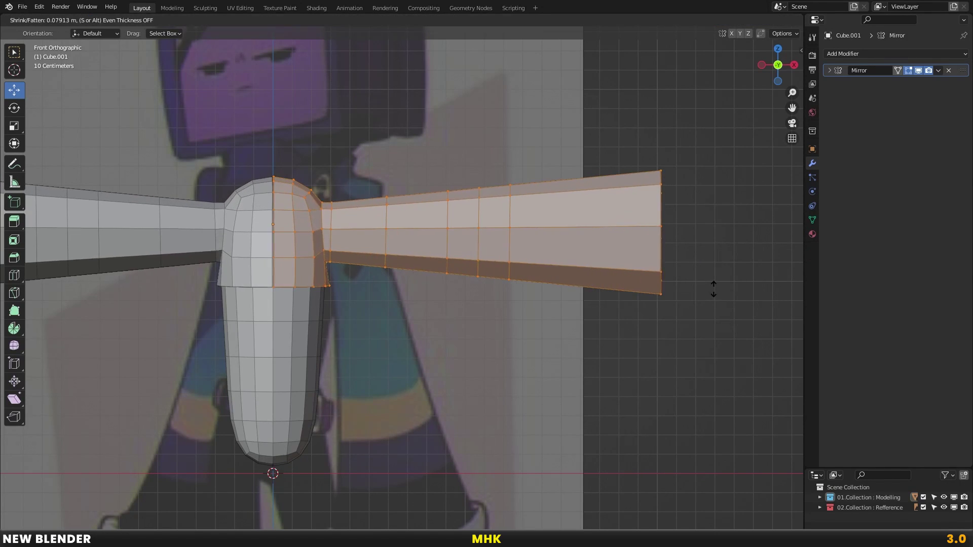
{"action": "left_click", "coordinate": [709, 283]}
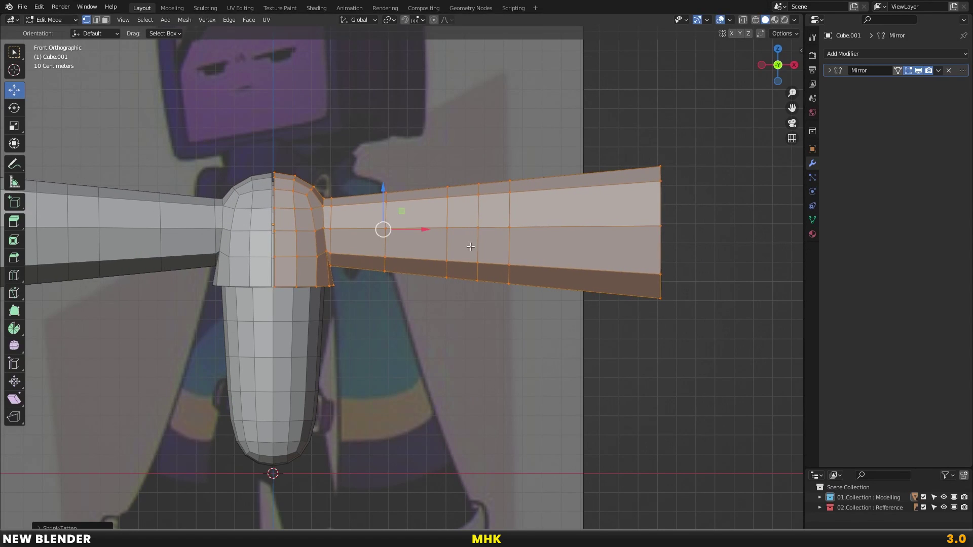
{"action": "scroll", "coordinate": [535, 275], "scroll_direction": "up", "scroll_amount": 4}
Enable Mirror clipping and pull the shirt's centre seam onto the mirror plane
{"action": "key", "text": "alt+a"}
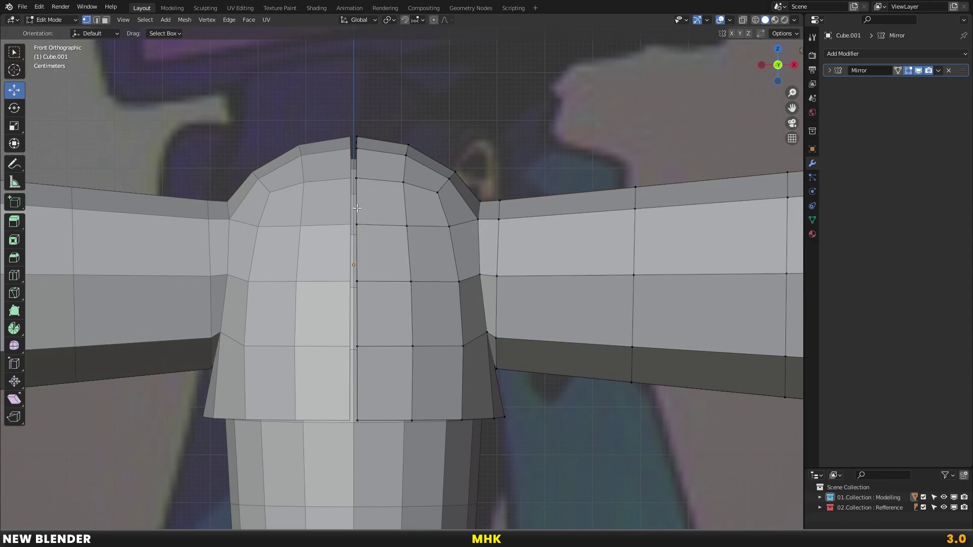
{"action": "left_click", "coordinate": [830, 71]}
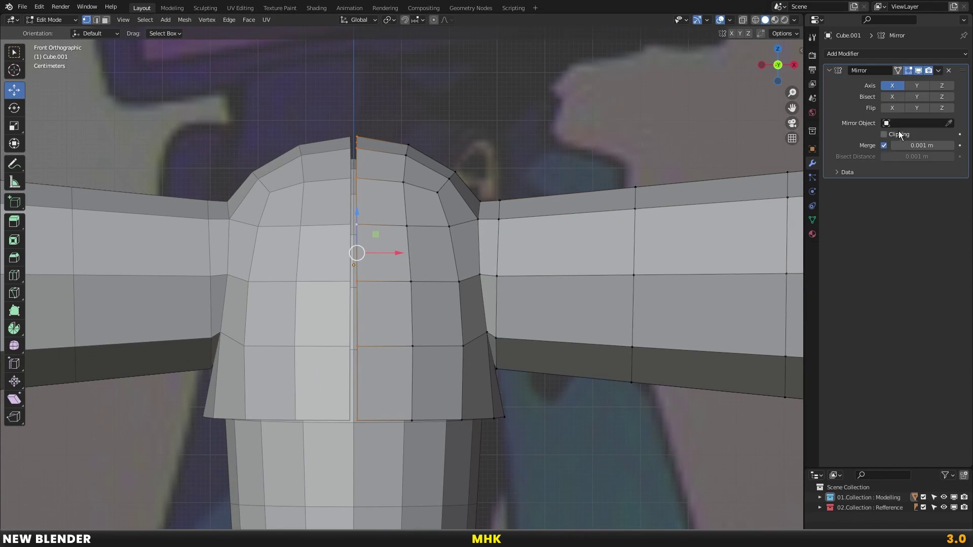
{"action": "scroll", "coordinate": [433, 226], "scroll_direction": "up", "scroll_amount": 1}
{"action": "left_click_drag", "start_coordinate": [388, 246], "coordinate": [384, 247]}
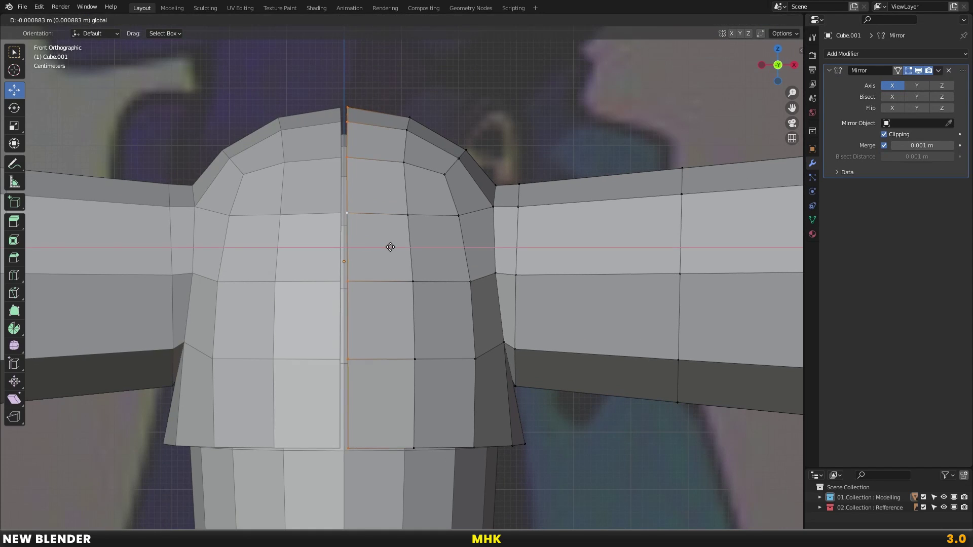
{"action": "scroll", "coordinate": [394, 200], "scroll_direction": "down", "scroll_amount": 1}
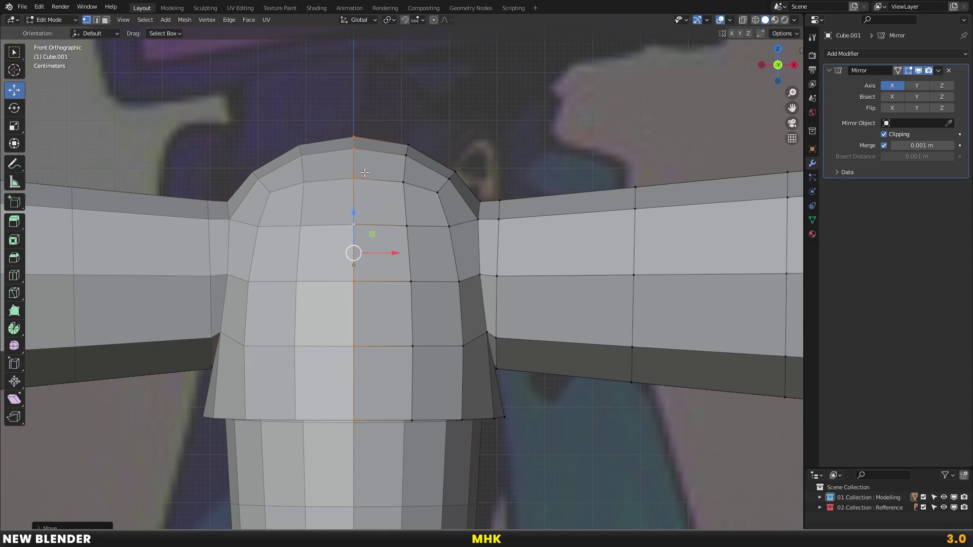
Delete the top faces of the shoulder dome to open the collar
{"action": "key", "text": "alt+z"}
{"action": "mouse_move", "coordinate": [210, 111]}
{"action": "left_mouse_down"}
{"action": "mouse_move", "coordinate": [450, 187]}
{"action": "mouse_move", "coordinate": [468, 205]}
{"action": "left_mouse_up"}
{"action": "key", "text": "alt+z"}
{"action": "key", "text": "x"}
{"action": "left_click", "coordinate": [522, 167]}
Flatten the open top loop to one height (S Z 0) and push it outward
{"action": "left_click", "coordinate": [420, 186], "text": "alt"}
{"action": "type", "text": "sz"}
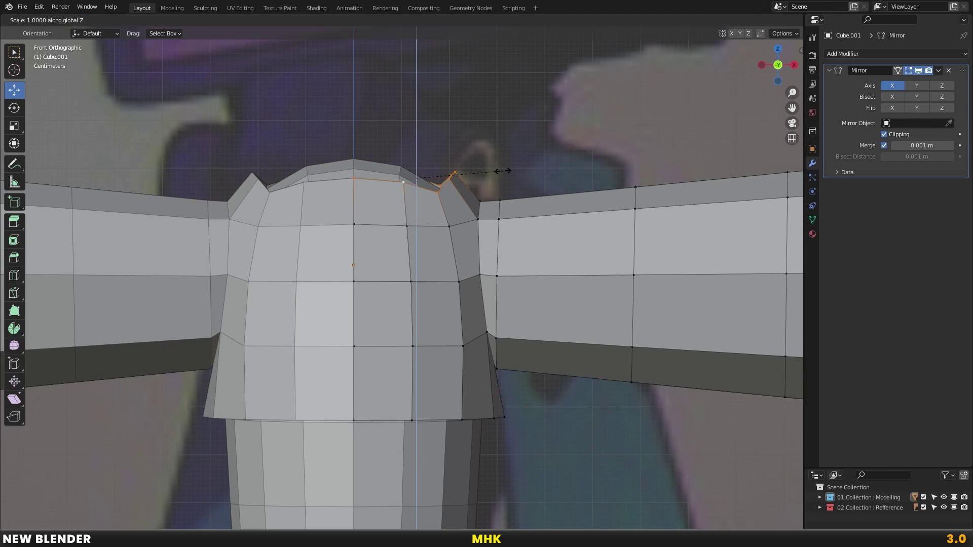
{"action": "type", "text": "0"}
{"action": "key", "text": "Return"}
{"action": "key", "text": "s"}
{"action": "key", "text": "Escape"}
{"action": "key", "text": "alt+s"}
{"action": "left_click", "coordinate": [512, 177]}
{"action": "middle_click_drag", "start_coordinate": [421, 182], "coordinate": [403, 197]}
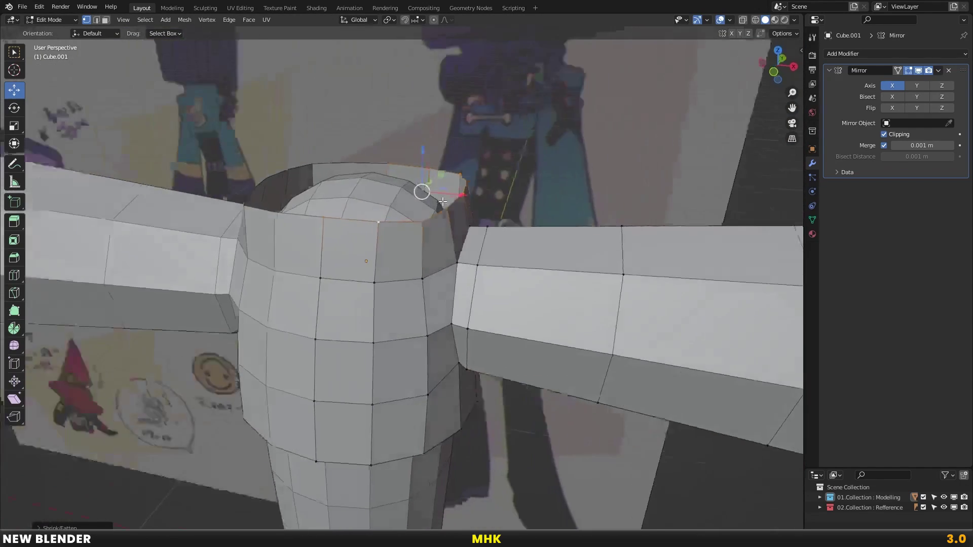
{"action": "key", "text": "KP_1"}
Shrink the collar ring, narrow it along X, and return to object mode
{"action": "scroll", "coordinate": [456, 177], "scroll_direction": "up", "scroll_amount": 2}
{"action": "scroll", "coordinate": [504, 170], "scroll_direction": "down", "scroll_amount": 2}
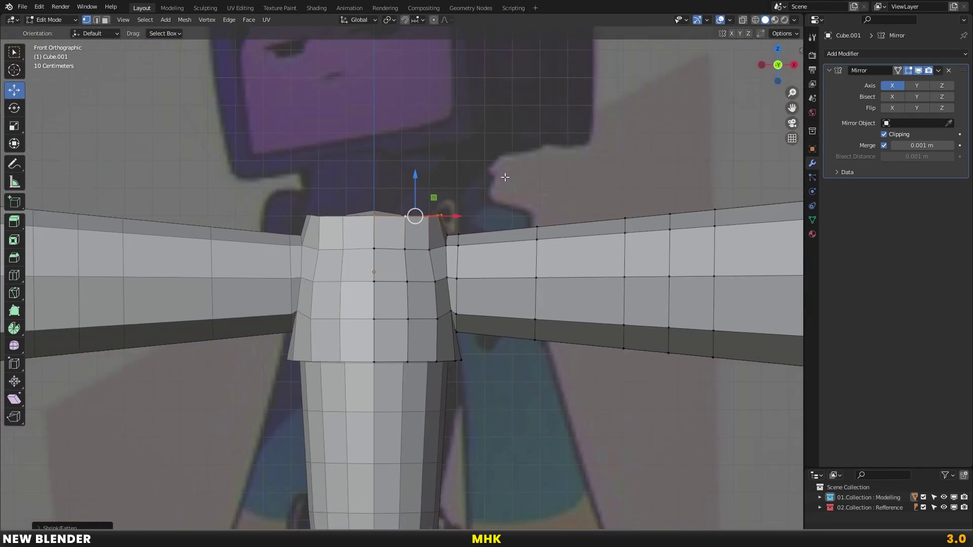
{"action": "scroll", "coordinate": [436, 193], "scroll_direction": "down", "scroll_amount": 2}
{"action": "scroll", "coordinate": [436, 193], "scroll_direction": "down", "scroll_amount": 3}
{"action": "middle_click_drag", "start_coordinate": [436, 193], "coordinate": [609, 190], "text": "shift"}
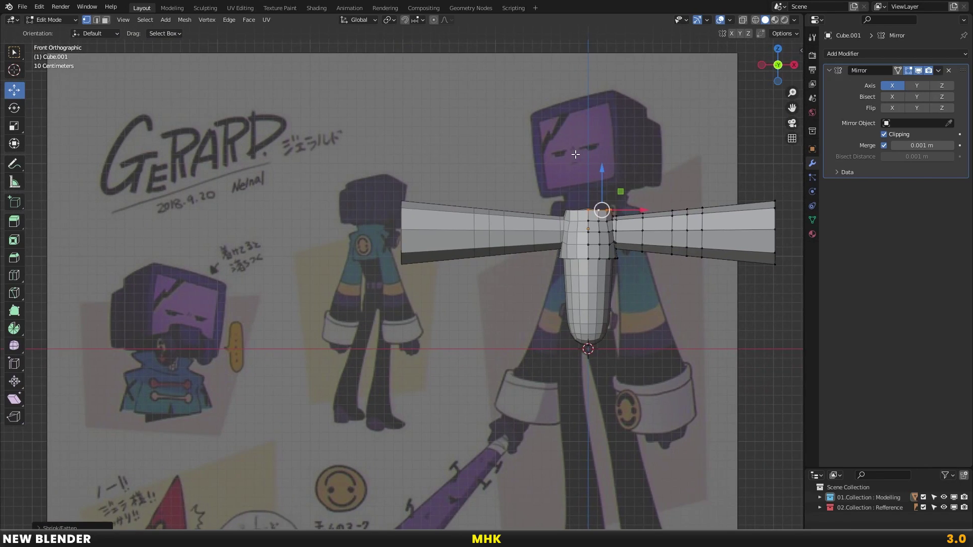
{"action": "scroll", "coordinate": [435, 186], "scroll_direction": "up", "scroll_amount": 2}
{"action": "scroll", "coordinate": [435, 185], "scroll_direction": "up", "scroll_amount": 2}
{"action": "scroll", "coordinate": [436, 193], "scroll_direction": "up", "scroll_amount": 4}
{"action": "scroll", "coordinate": [436, 203], "scroll_direction": "up", "scroll_amount": 1}
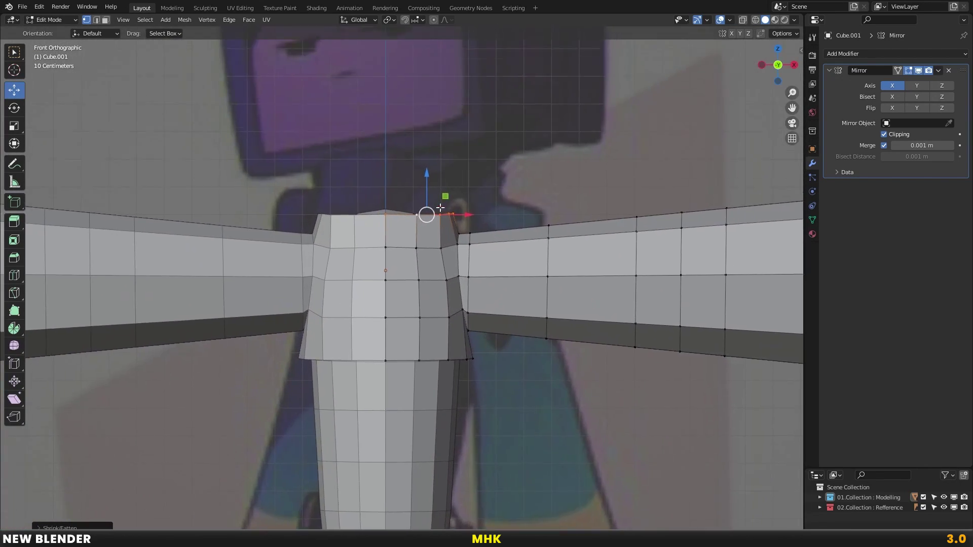
{"action": "scroll", "coordinate": [459, 185], "scroll_direction": "up", "scroll_amount": 2}
{"action": "middle_click_drag", "start_coordinate": [458, 186], "coordinate": [537, 195]}
{"action": "scroll", "coordinate": [537, 195], "scroll_direction": "up", "scroll_amount": 2}
{"action": "key", "text": "s"}
{"action": "left_click", "coordinate": [552, 204]}
{"action": "key", "text": "s"}
{"action": "key", "text": "x"}
{"action": "left_click", "coordinate": [546, 201]}
{"action": "key", "text": "KP_1"}
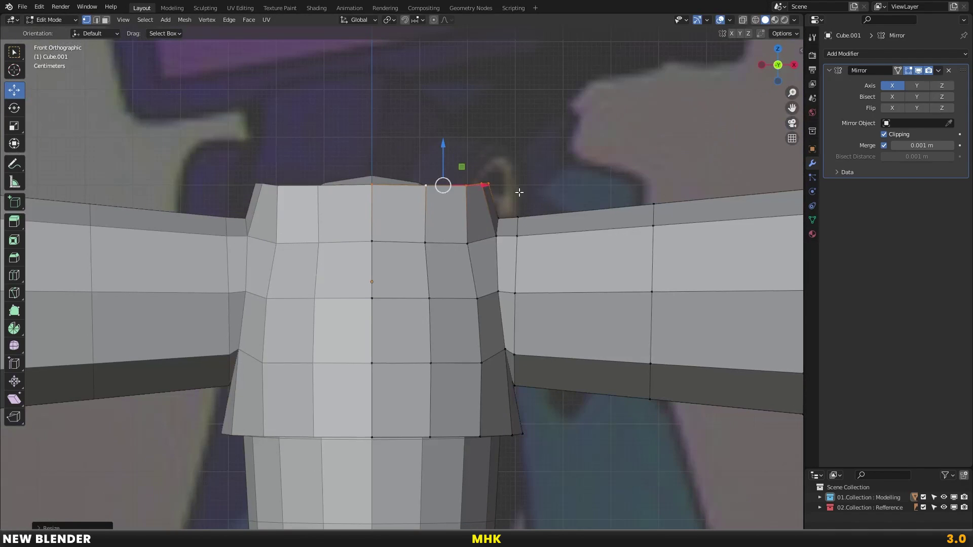
{"action": "key", "text": "Tab"}
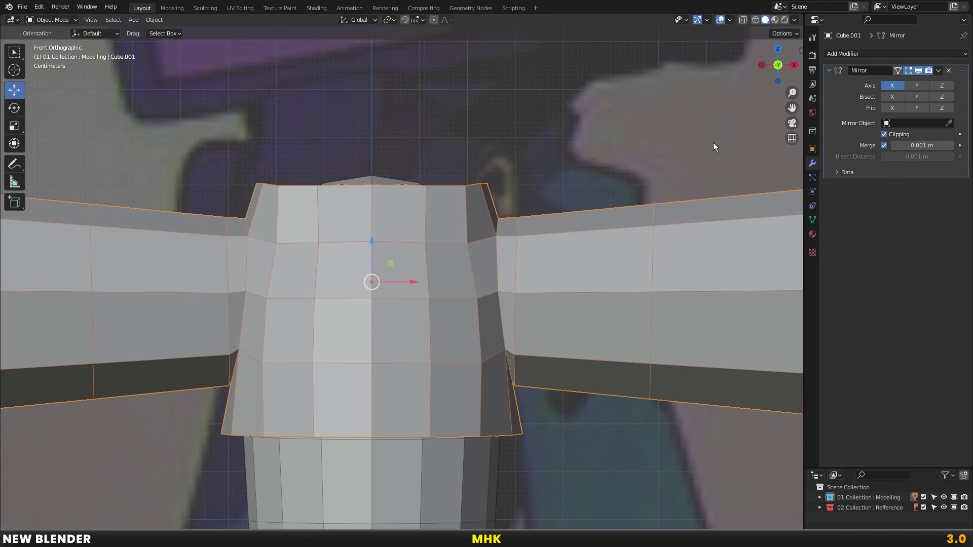
Nudge the shirt's top collar edge into place
{"action": "scroll", "coordinate": [587, 199], "scroll_direction": "down", "scroll_amount": 2}
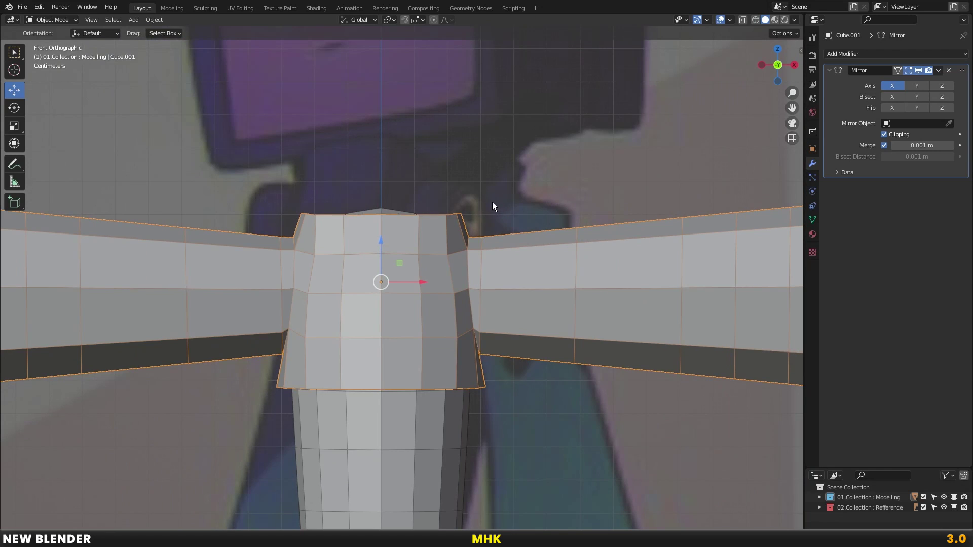
{"action": "key", "text": "Tab"}
{"action": "scroll", "coordinate": [481, 202], "scroll_direction": "up", "scroll_amount": 2}
{"action": "left_click_drag", "start_coordinate": [477, 186], "coordinate": [469, 185]}
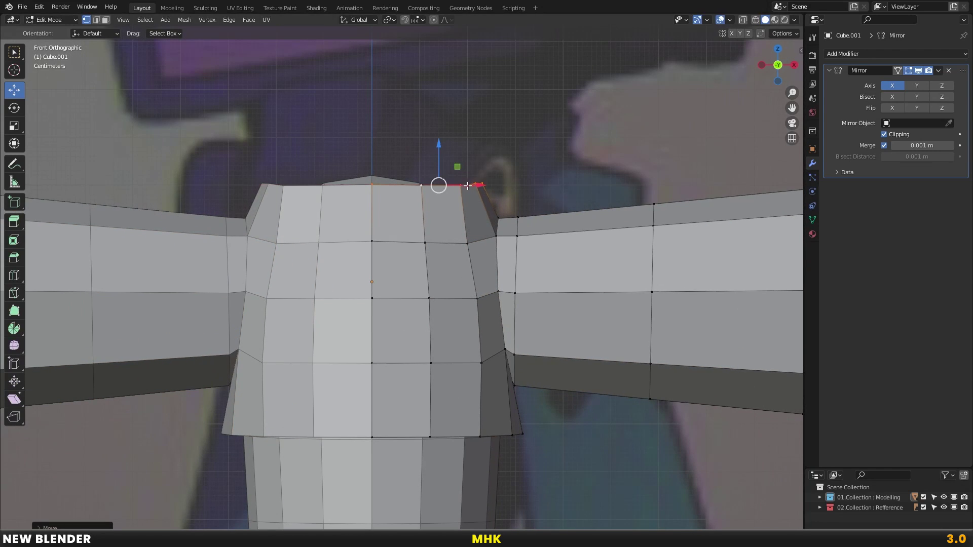
{"action": "scroll", "coordinate": [432, 173], "scroll_direction": "down", "scroll_amount": 2}
{"action": "scroll", "coordinate": [432, 173], "scroll_direction": "up", "scroll_amount": 1}
{"action": "scroll", "coordinate": [432, 174], "scroll_direction": "down", "scroll_amount": 3}
{"action": "scroll", "coordinate": [441, 192], "scroll_direction": "up", "scroll_amount": 2}
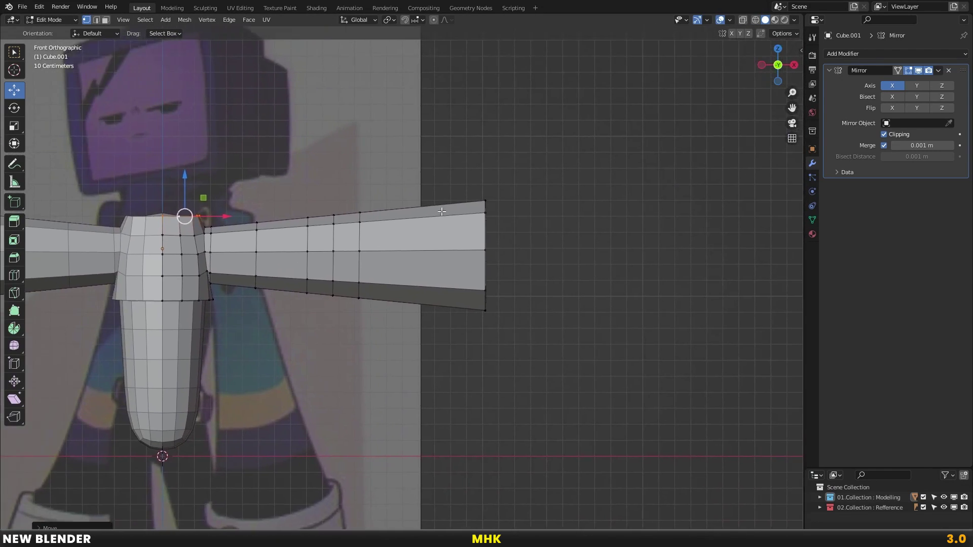
{"action": "scroll", "coordinate": [448, 205], "scroll_direction": "up", "scroll_amount": 2}
{"action": "key", "text": "Tab"}
Give the shirt piece a Subdivision modifier at viewport level 2, smooth shaded, Optimal Display off
{"action": "left_click", "coordinate": [861, 55]}
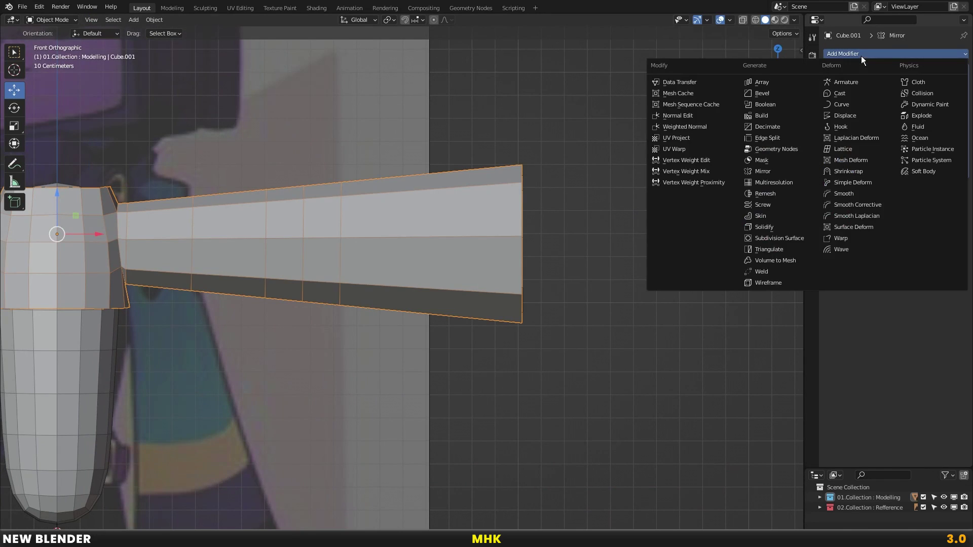
{"action": "left_click", "coordinate": [782, 239]}
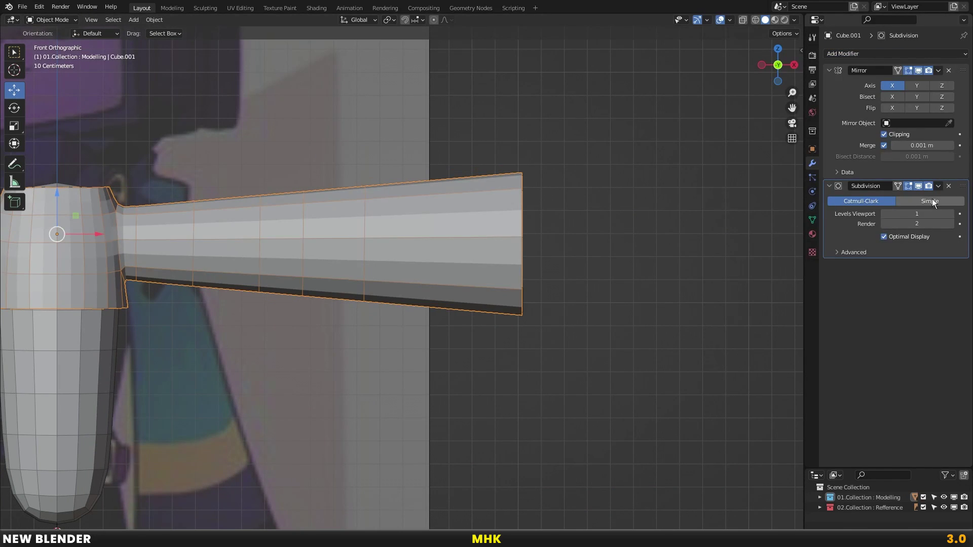
{"action": "left_click", "coordinate": [951, 213]}
{"action": "right_click", "coordinate": [573, 196]}
{"action": "left_click", "coordinate": [574, 197]}
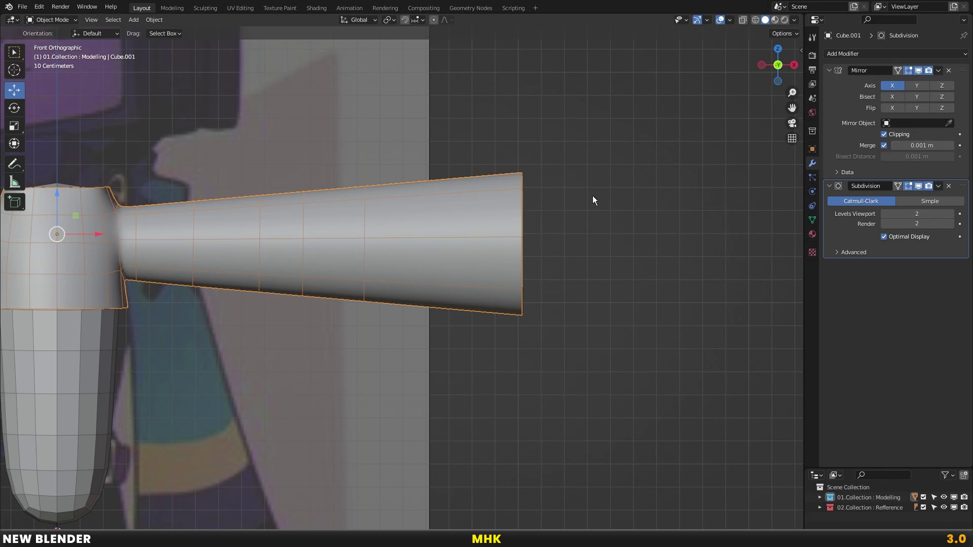
{"action": "left_click", "coordinate": [885, 237]}
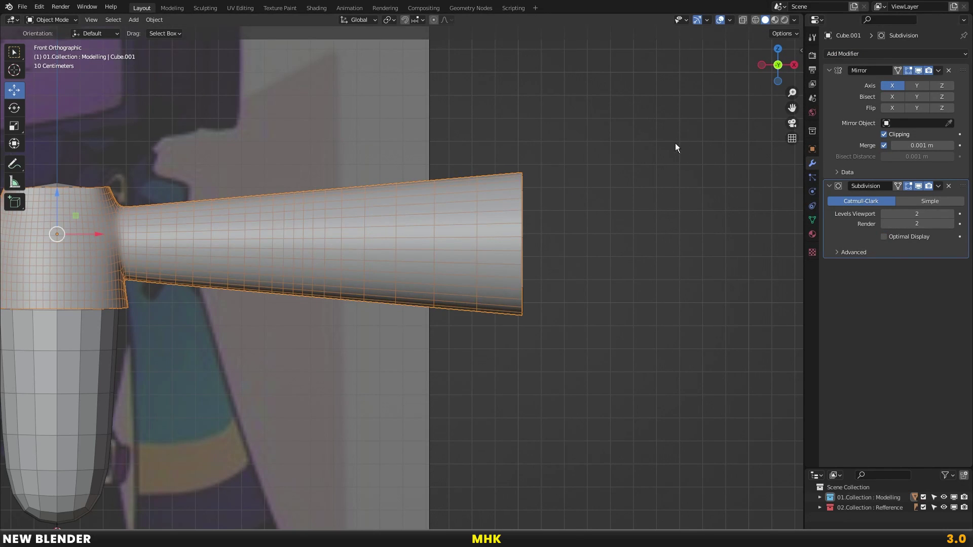
{"action": "left_click", "coordinate": [675, 148]}
Add a Subdivision modifier at viewport level 2 to the body cube
{"action": "scroll", "coordinate": [501, 190], "scroll_direction": "down", "scroll_amount": 2}
{"action": "middle_click_drag", "start_coordinate": [501, 190], "coordinate": [568, 186], "text": "shift"}
{"action": "scroll", "coordinate": [606, 172], "scroll_direction": "up", "scroll_amount": 2}
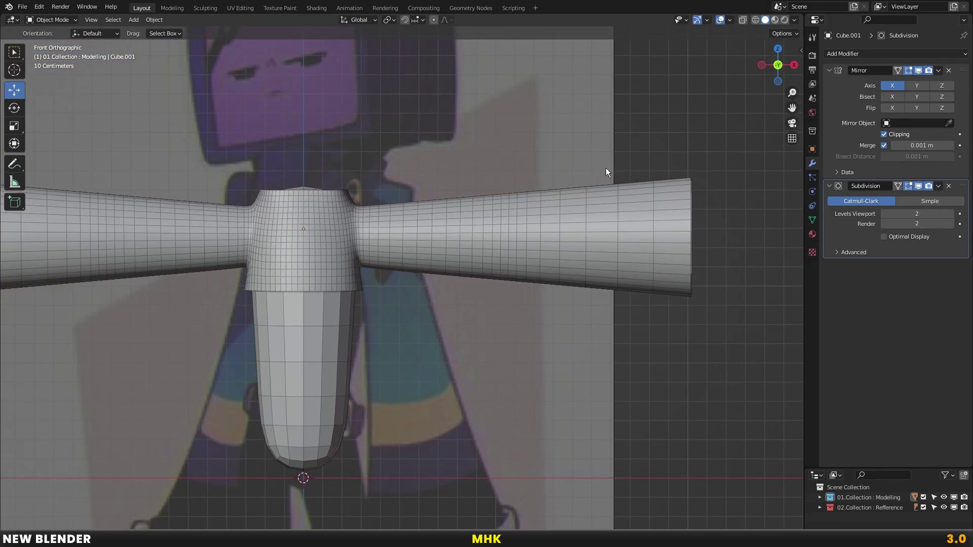
{"action": "left_click", "coordinate": [731, 19]}
{"action": "left_click", "coordinate": [668, 191]}
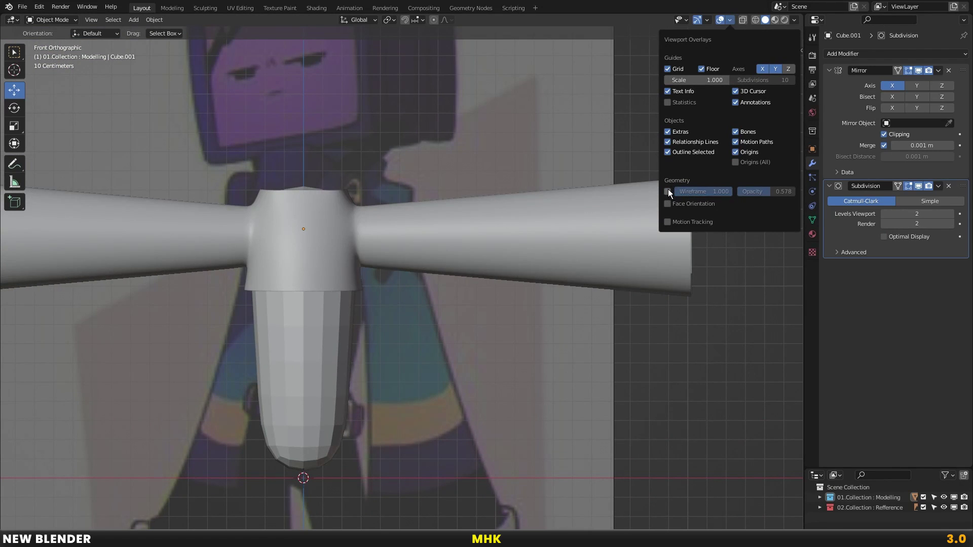
{"action": "left_click", "coordinate": [668, 191]}
{"action": "left_click", "coordinate": [335, 310]}
{"action": "left_click", "coordinate": [844, 54]}
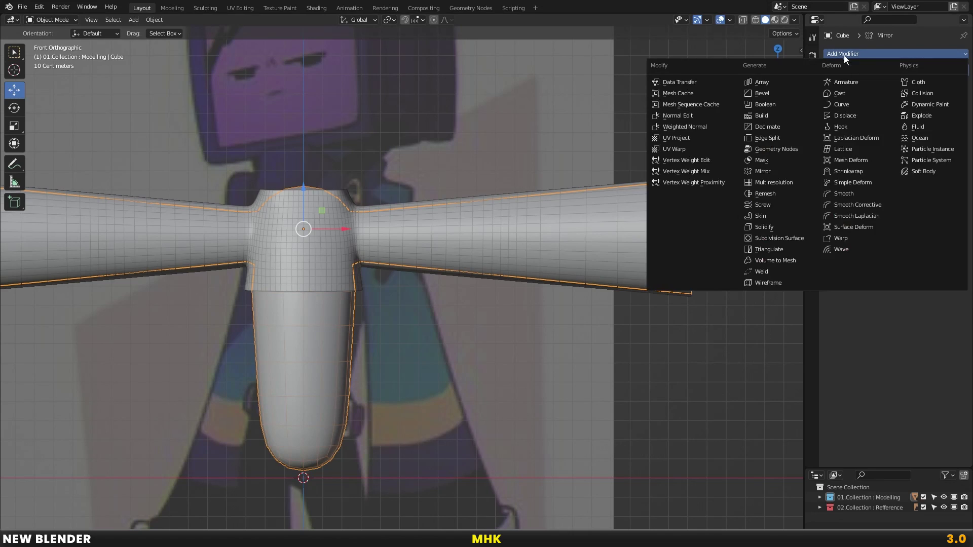
{"action": "left_click", "coordinate": [783, 237]}
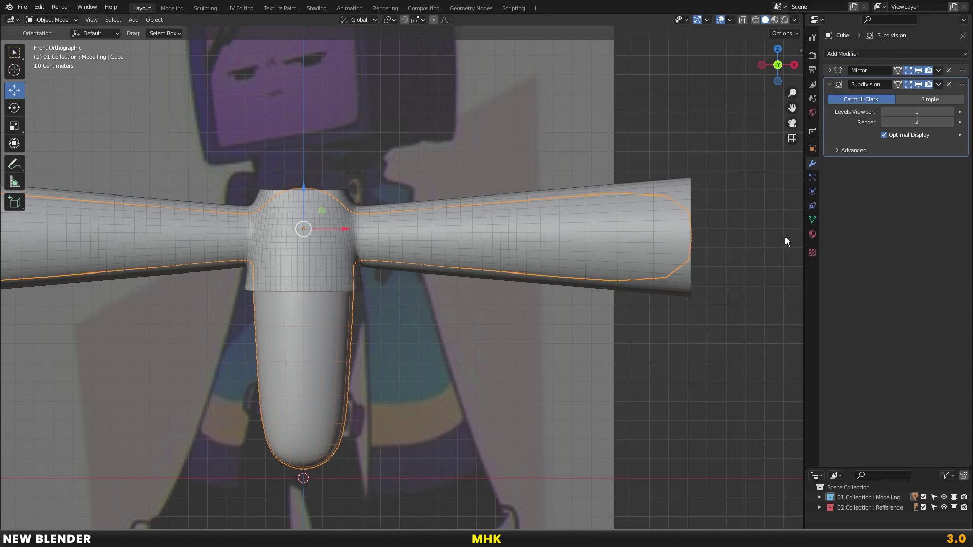
{"action": "left_click", "coordinate": [950, 112]}
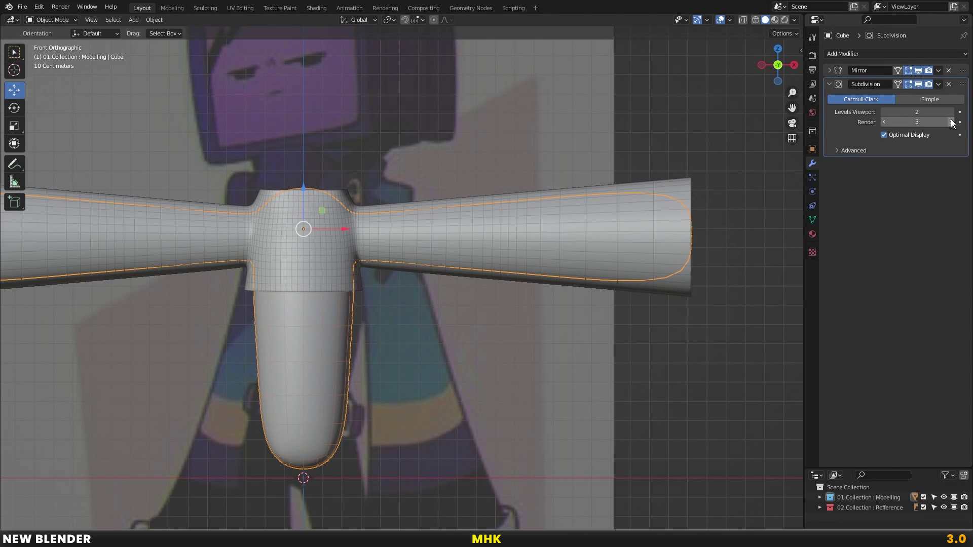
{"action": "left_click", "coordinate": [830, 88]}
{"action": "key", "text": "Tab"}
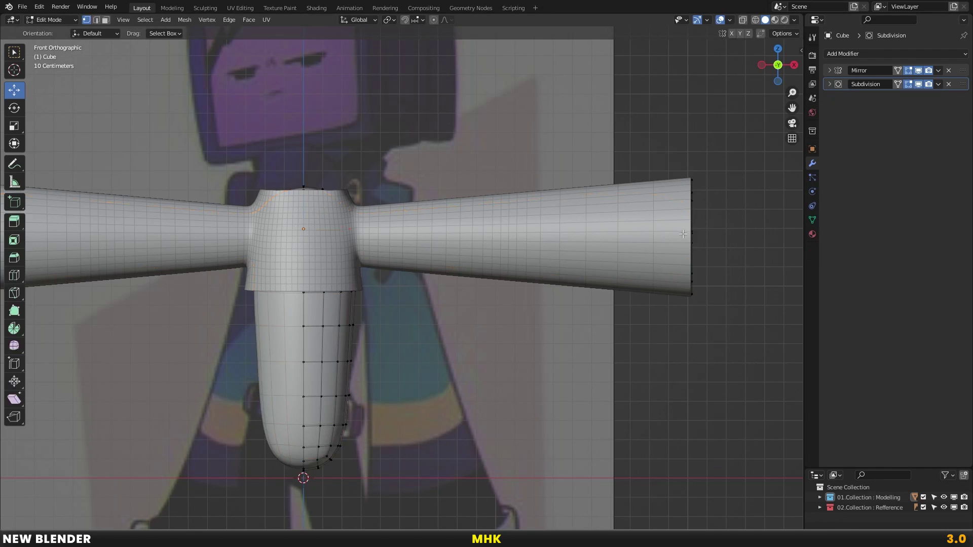
Extrude the arm's end vertices and scale them into a slightly smaller ring
{"action": "key", "text": "alt+z"}
{"action": "left_click_drag", "start_coordinate": [659, 162], "coordinate": [745, 304]}
{"action": "key", "text": "alt+z"}
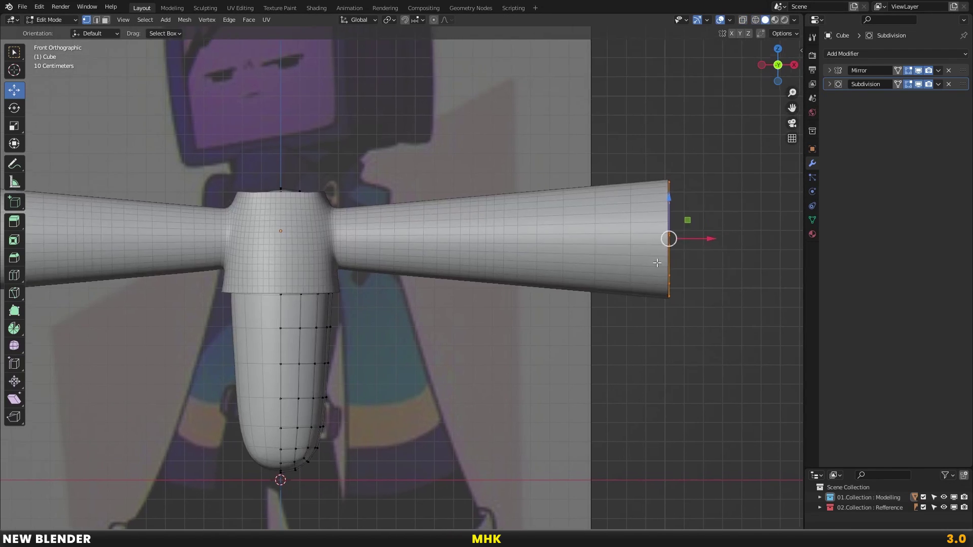
{"action": "scroll", "coordinate": [621, 240], "scroll_direction": "up", "scroll_amount": 2}
{"action": "key", "text": "alt+z"}
{"action": "key", "text": "alt+z"}
{"action": "middle_click_drag", "start_coordinate": [652, 235], "coordinate": [696, 248]}
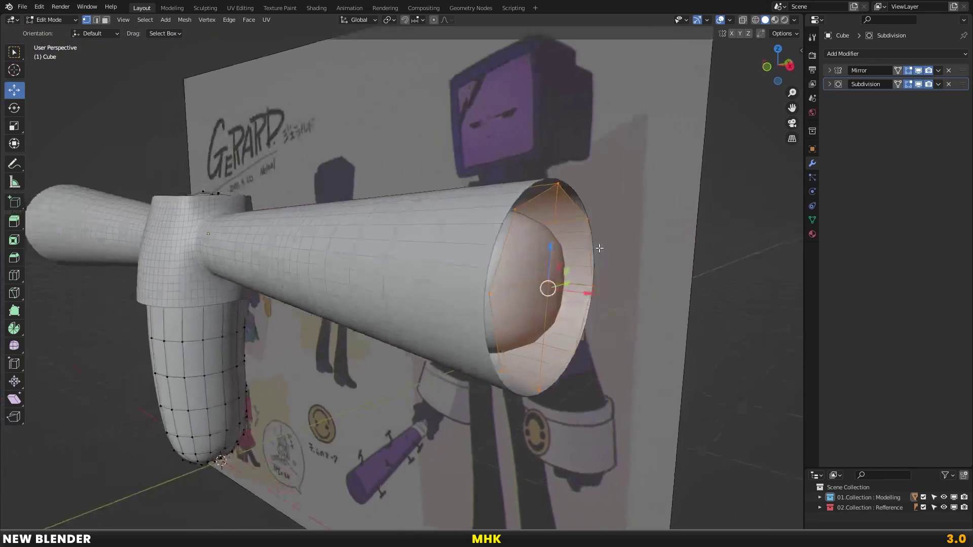
{"action": "key", "text": "e"}
{"action": "right_click", "coordinate": [711, 254]}
{"action": "key", "text": "s"}
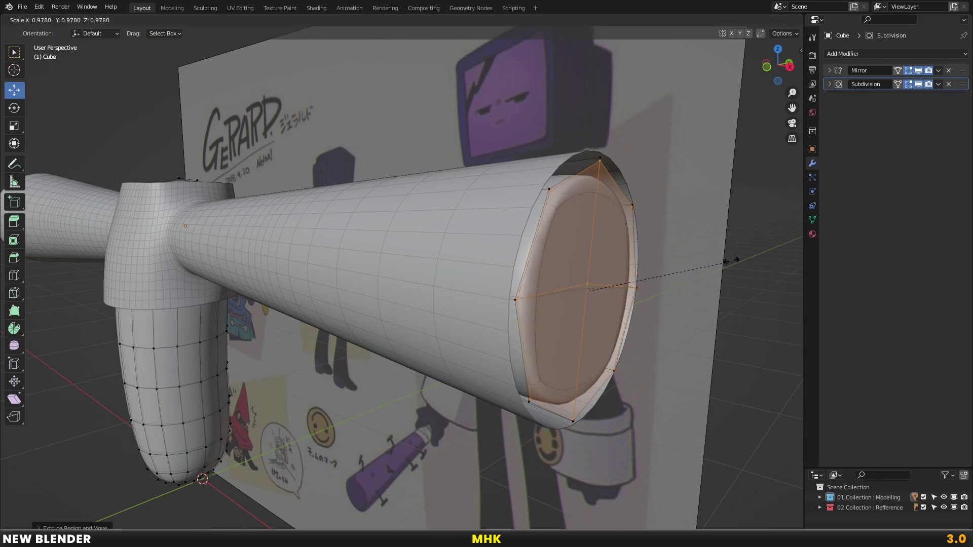
{"action": "left_click", "coordinate": [599, 219]}
Open the Cube.001 sleeve for editing with its outer rim loop selected
{"action": "key", "text": "Tab"}
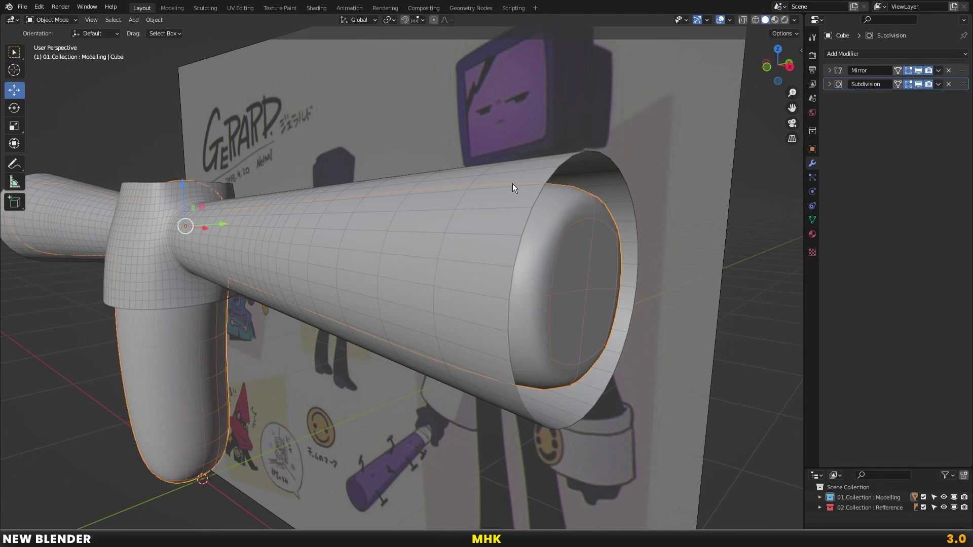
{"action": "left_click", "coordinate": [539, 191]}
{"action": "key", "text": "Tab"}
{"action": "left_click", "coordinate": [539, 187], "text": "alt"}
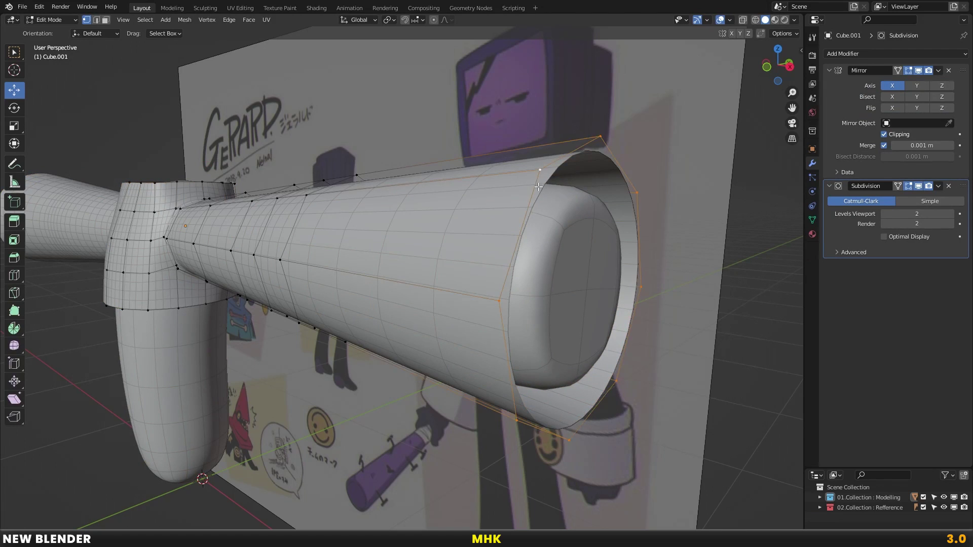
Extrude the sleeve rim loop twice, scaling each new loop inward
{"action": "key", "text": "e"}
{"action": "right_click", "coordinate": [641, 221]}
{"action": "key", "text": "s"}
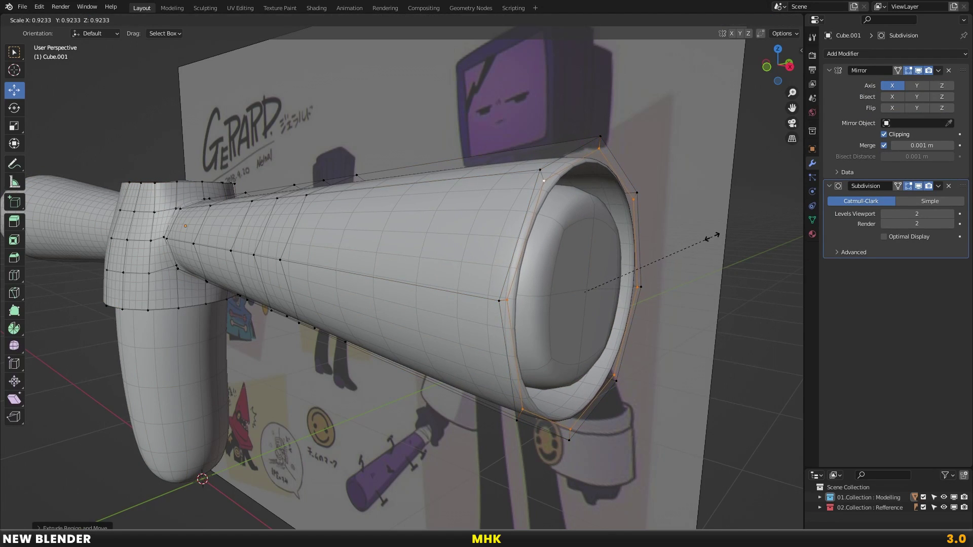
{"action": "left_click", "coordinate": [710, 235]}
{"action": "key", "text": "e"}
{"action": "right_click", "coordinate": [591, 286]}
{"action": "key", "text": "s"}
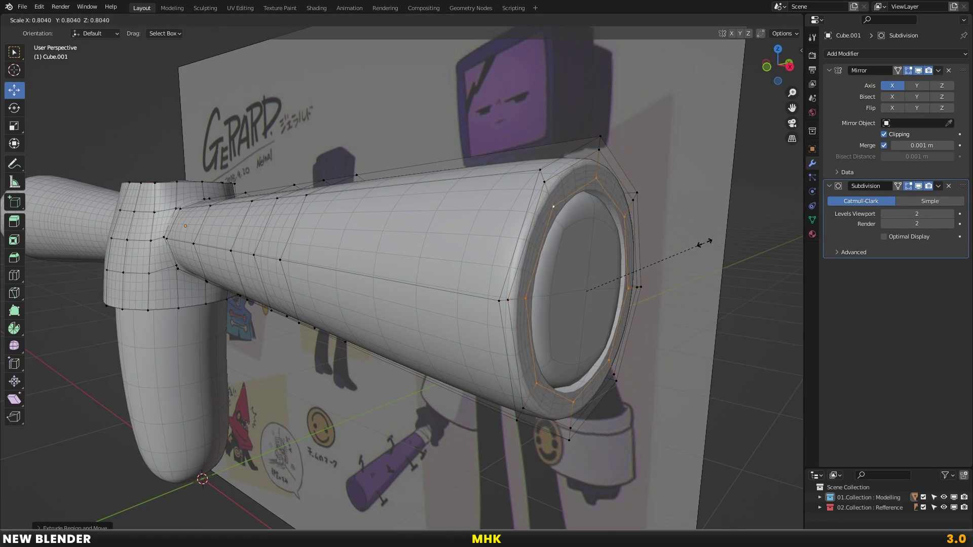
{"action": "left_click", "coordinate": [695, 242]}
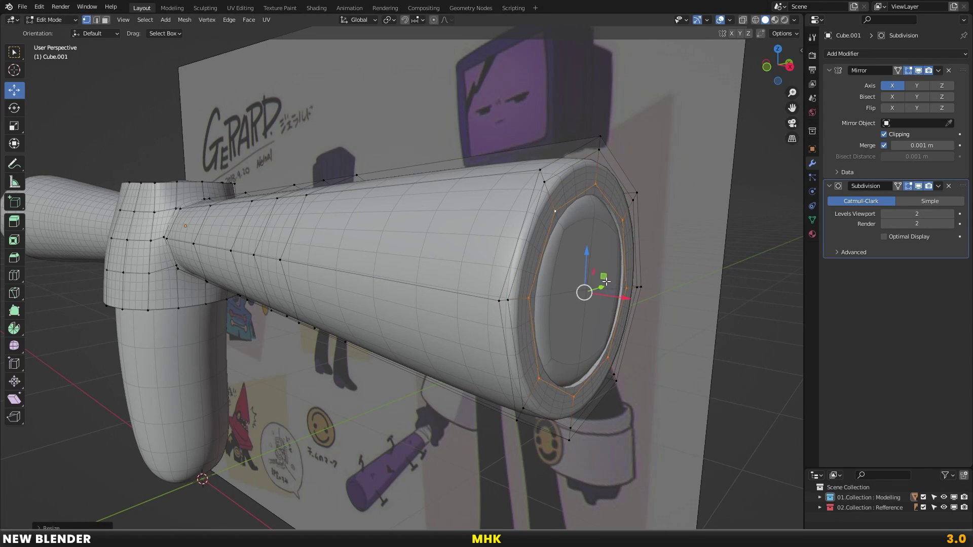
Push the inner loop back into the sleeve tube and return to object mode
{"action": "left_click_drag", "start_coordinate": [628, 296], "coordinate": [585, 214]}
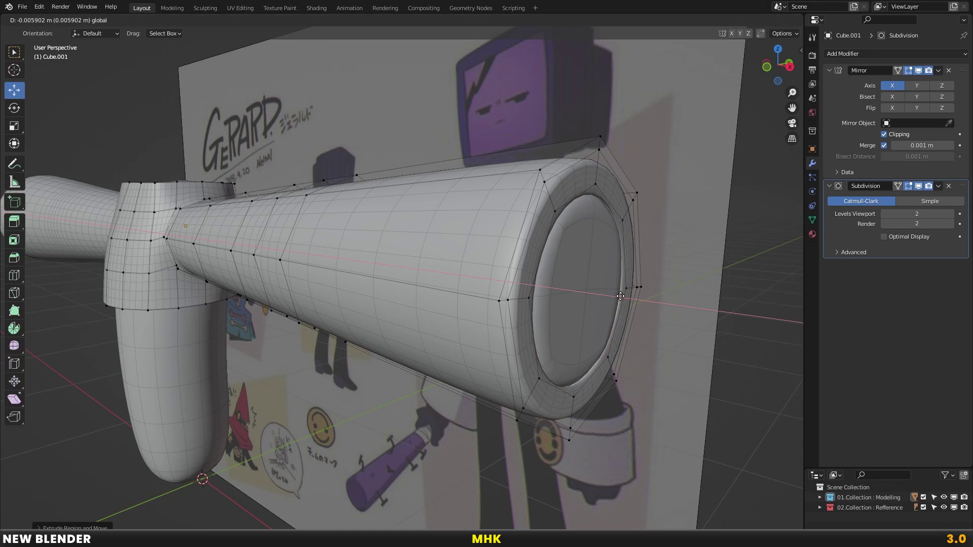
{"action": "key", "text": "Tab"}
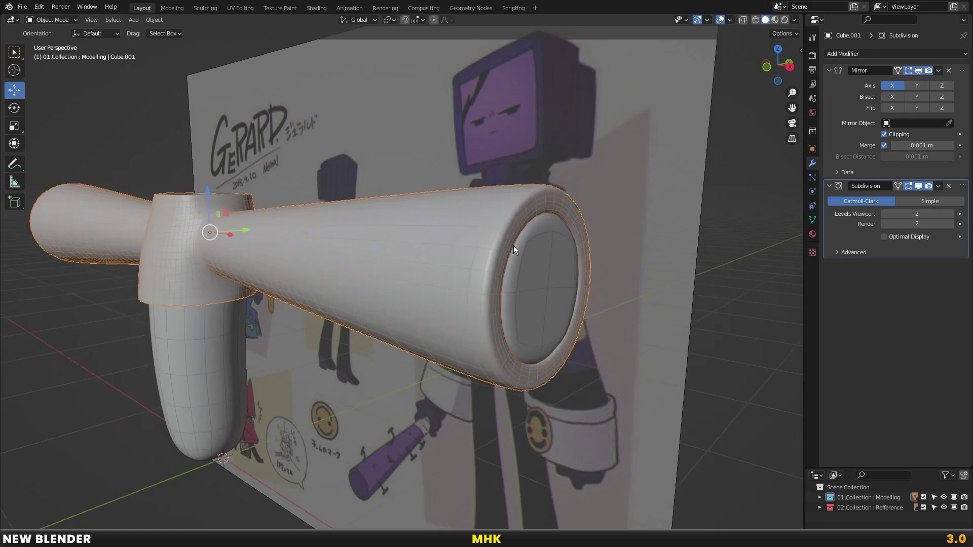
{"action": "key", "text": "KP_1"}
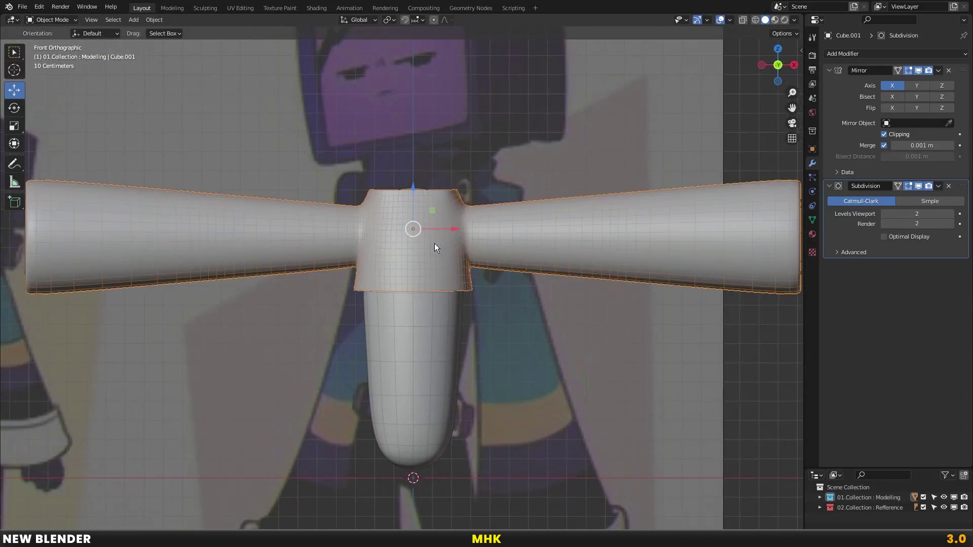
Select the patch of faces at the body cube's base in edit mode
{"action": "scroll", "coordinate": [433, 243], "scroll_direction": "up", "scroll_amount": 2}
{"action": "scroll", "coordinate": [456, 286], "scroll_direction": "up", "scroll_amount": 1}
{"action": "left_click", "coordinate": [440, 226], "text": "shift"}
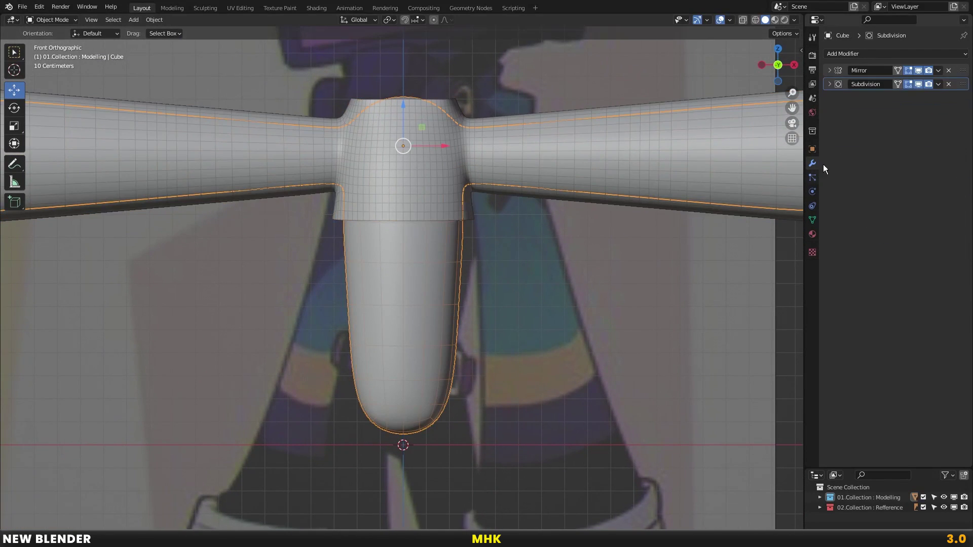
{"action": "left_click", "coordinate": [832, 88]}
{"action": "key", "text": "Tab"}
{"action": "scroll", "coordinate": [461, 265], "scroll_direction": "up", "scroll_amount": 3}
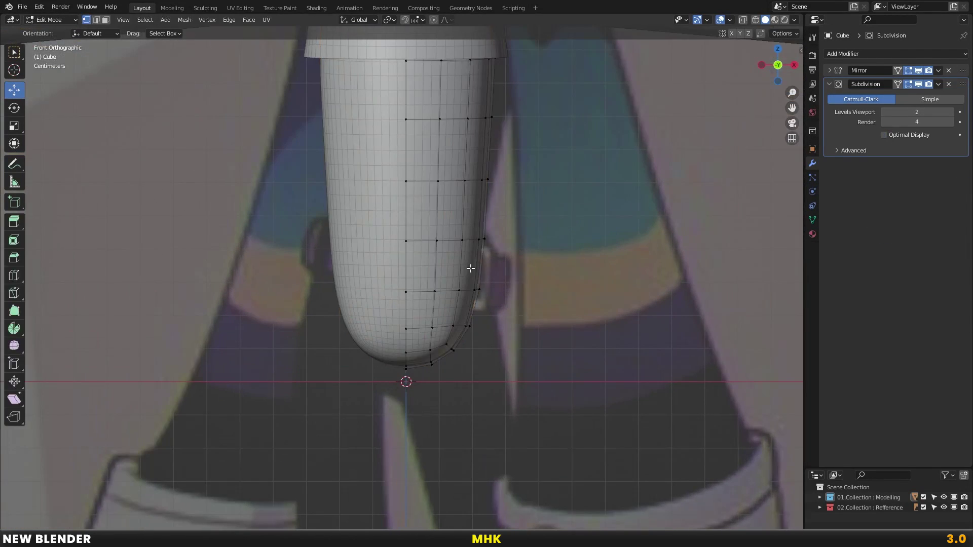
{"action": "key", "text": "shift+z"}
{"action": "scroll", "coordinate": [456, 284], "scroll_direction": "up", "scroll_amount": 2}
{"action": "key", "text": "a"}
{"action": "key", "text": "alt+a"}
{"action": "key", "text": "c"}
{"action": "key", "text": "Escape"}
{"action": "key", "text": "shift+z"}
Round the selected base faces into a circle with LoopTools Circle
{"action": "middle_click_drag", "start_coordinate": [534, 300], "coordinate": [415, 259]}
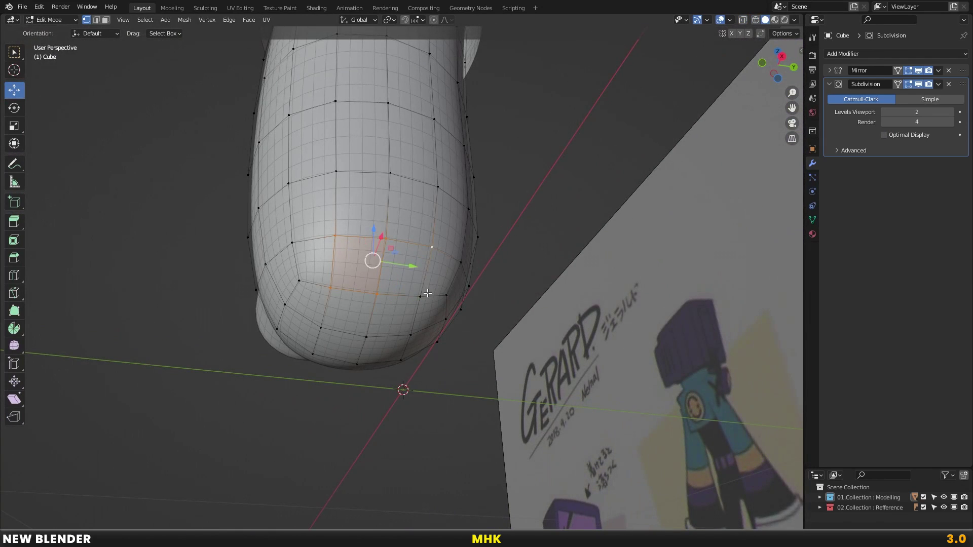
{"action": "right_click", "coordinate": [466, 250]}
{"action": "mouse_move", "coordinate": [437, 250]}
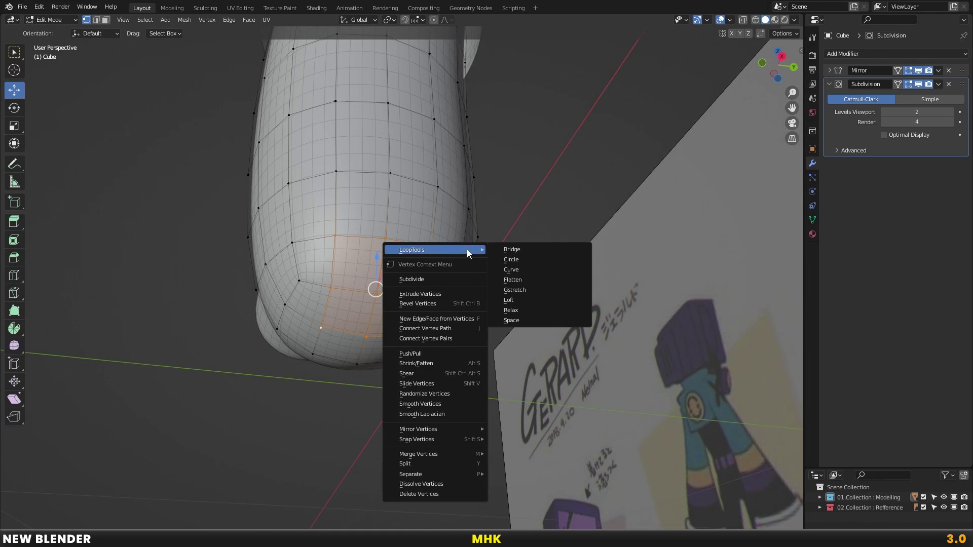
{"action": "left_click", "coordinate": [507, 260]}
{"action": "key", "text": "KP_1"}
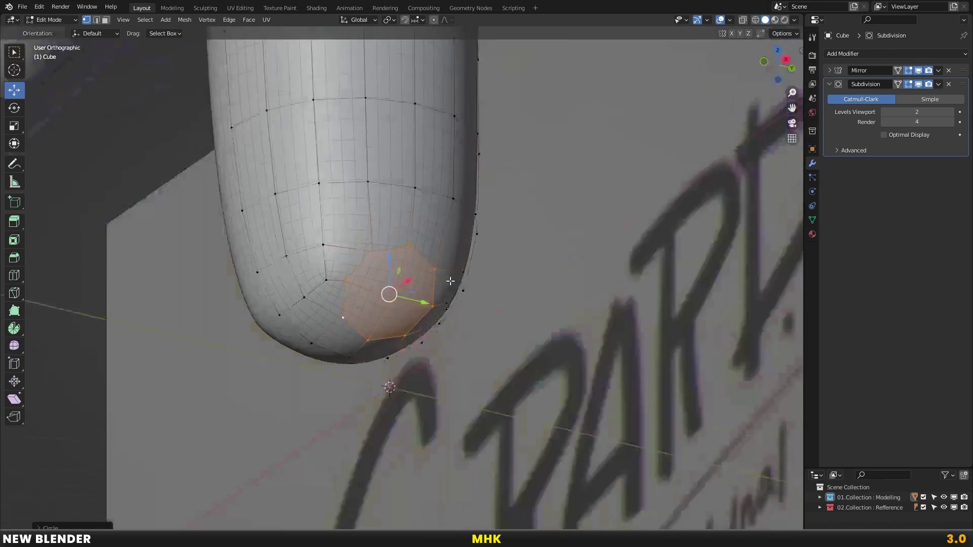
{"action": "scroll", "coordinate": [496, 288], "scroll_direction": "down", "scroll_amount": 1}
{"action": "scroll", "coordinate": [496, 288], "scroll_direction": "down", "scroll_amount": 3, "text": "shift"}
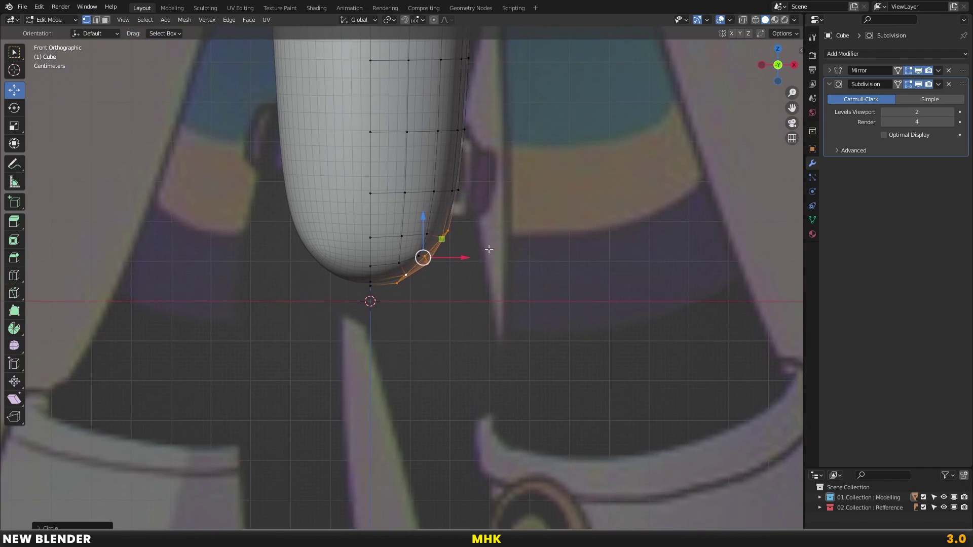
Extrude the circular patch a short way and push its edge vertices outward and down
{"action": "key", "text": "g"}
{"action": "key", "text": "z"}
{"action": "key", "text": "z"}
{"action": "left_click", "coordinate": [494, 247]}
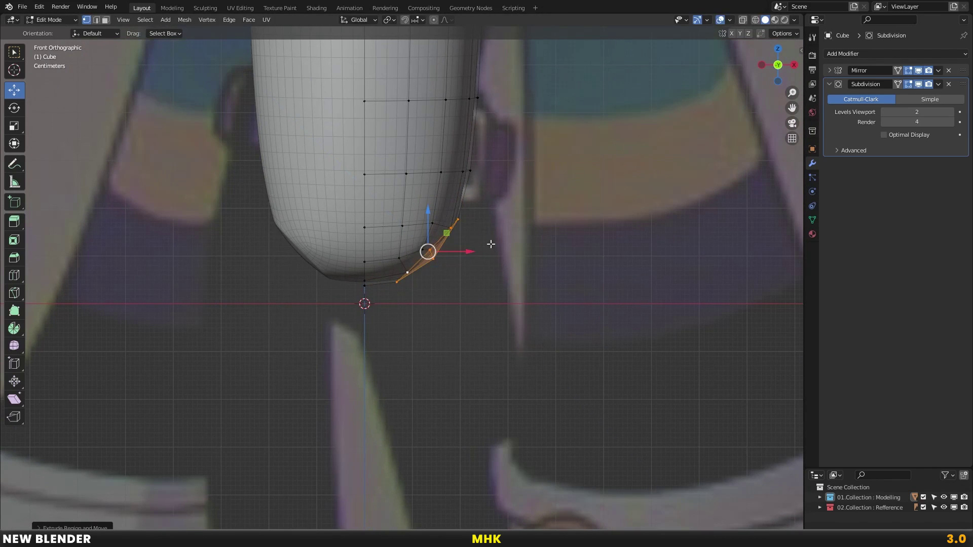
{"action": "key", "text": "g"}
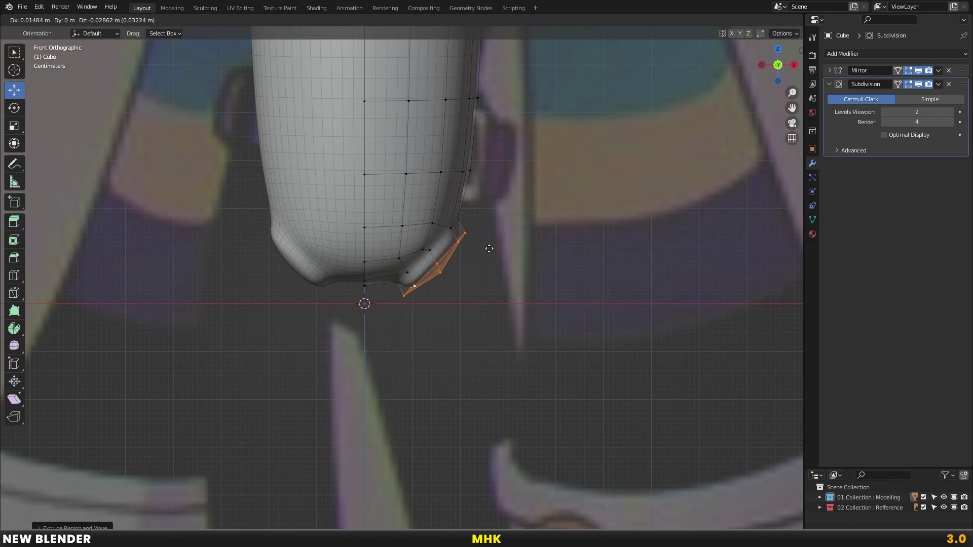
{"action": "left_click", "coordinate": [501, 251]}
{"action": "scroll", "coordinate": [502, 251], "scroll_direction": "down", "scroll_amount": 3}
{"action": "scroll", "coordinate": [482, 275], "scroll_direction": "down", "scroll_amount": 2}
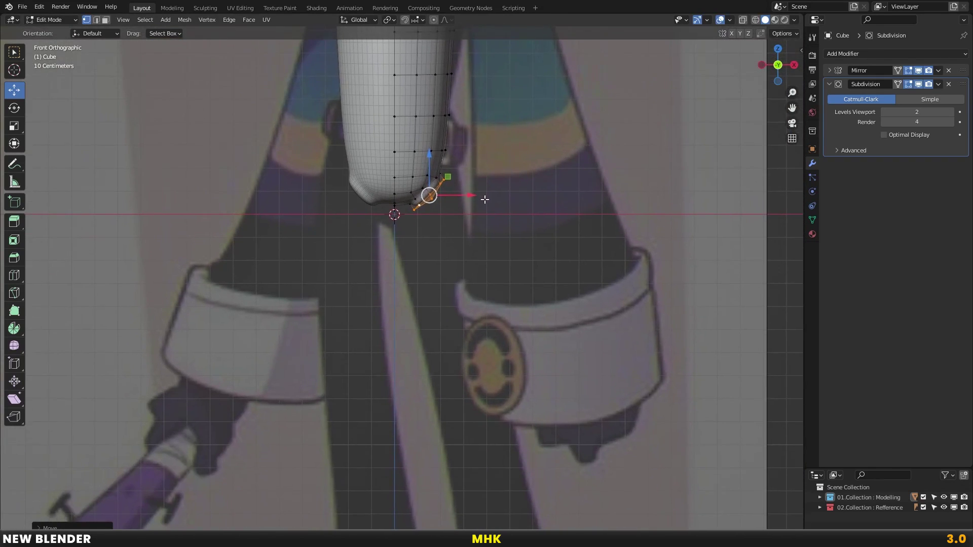
{"action": "scroll", "coordinate": [484, 212], "scroll_direction": "down", "scroll_amount": 2}
{"action": "right_click", "coordinate": [466, 446], "text": "ctrl"}
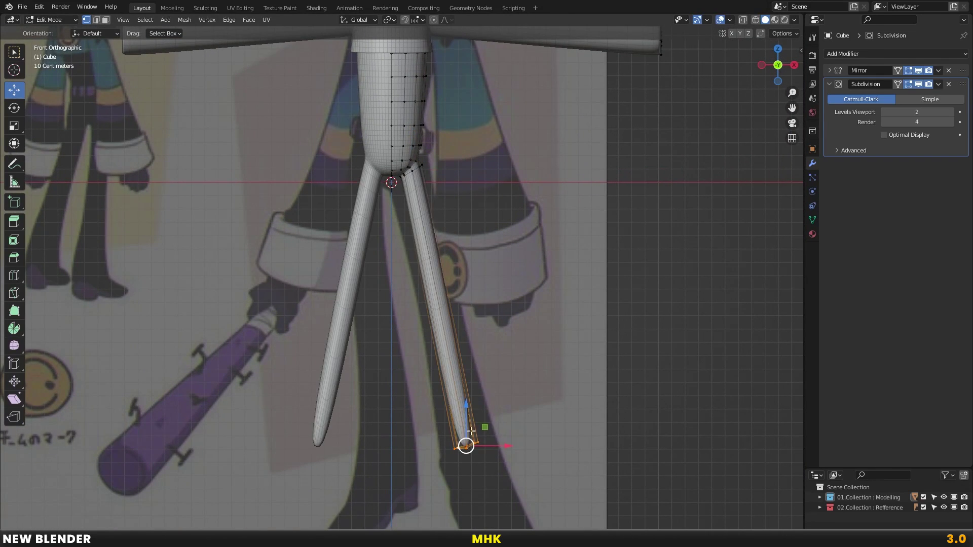
{"action": "scroll", "coordinate": [507, 348], "scroll_direction": "up", "scroll_amount": 2}
Widen the leg's bottom and flatten the bottom ring to zero height on Z
{"action": "key", "text": "s"}
{"action": "left_click", "coordinate": [605, 372]}
{"action": "key", "text": "s"}
{"action": "key", "text": "z"}
{"action": "key", "text": "0"}
{"action": "left_click", "coordinate": [587, 303]}
Tilt the flat bottom ring and shift it so the leg's base slants outward
{"action": "key", "text": "r"}
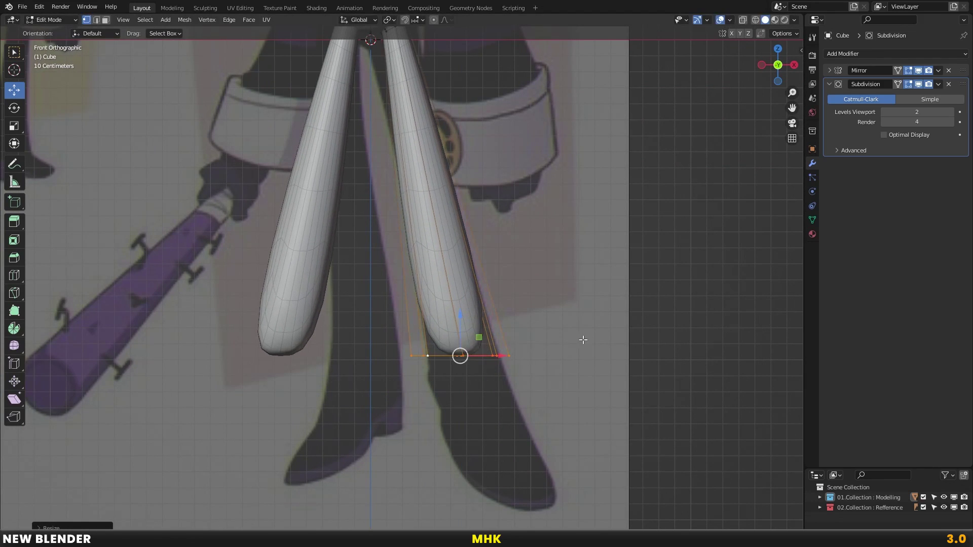
{"action": "left_click", "coordinate": [583, 311]}
{"action": "key", "text": "g"}
{"action": "left_click", "coordinate": [559, 328]}
{"action": "scroll", "coordinate": [559, 329], "scroll_direction": "down", "scroll_amount": 2}
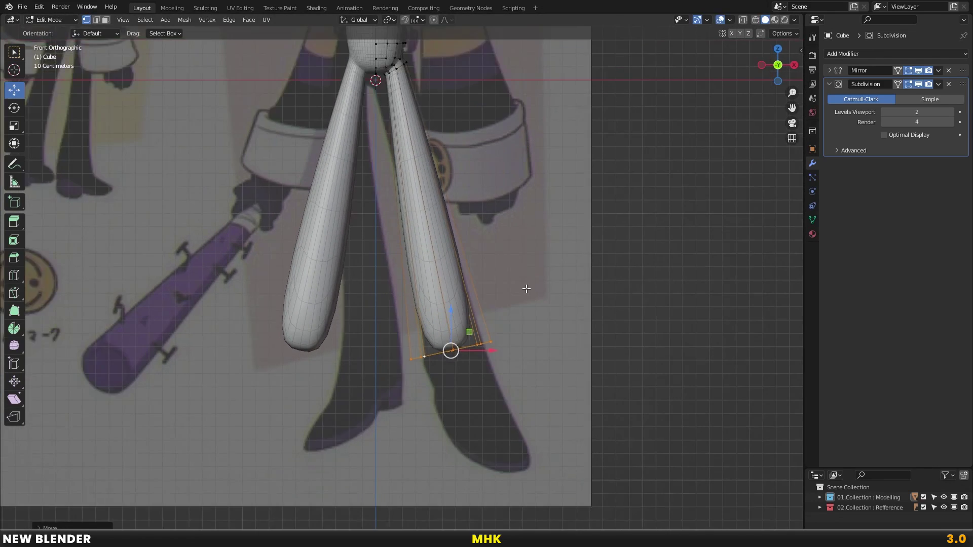
{"action": "middle_click_drag", "start_coordinate": [522, 283], "coordinate": [500, 401], "text": "shift"}
Ease the bottom ring to a flatter tilt and check the leg in Right view
{"action": "key", "text": "r"}
{"action": "left_click", "coordinate": [508, 392]}
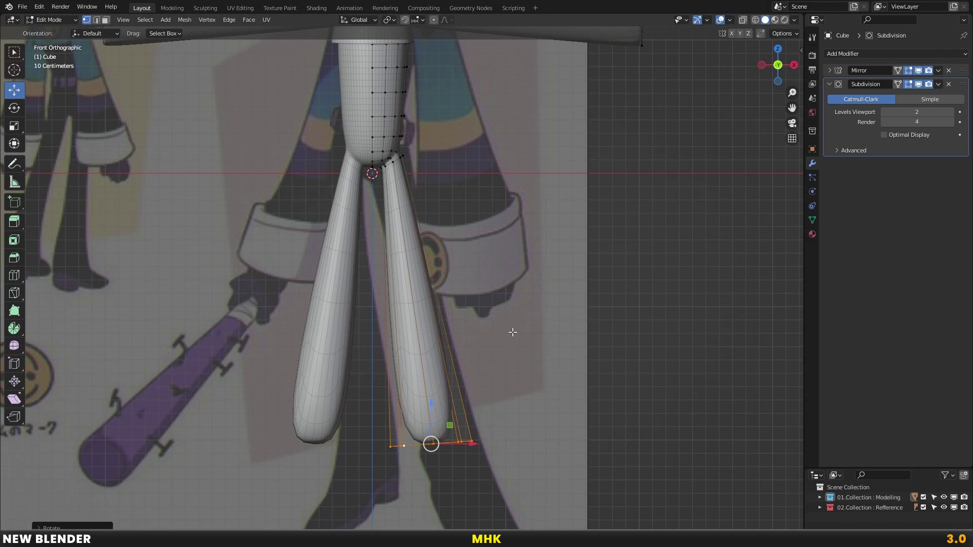
{"action": "scroll", "coordinate": [501, 315], "scroll_direction": "up", "scroll_amount": 2}
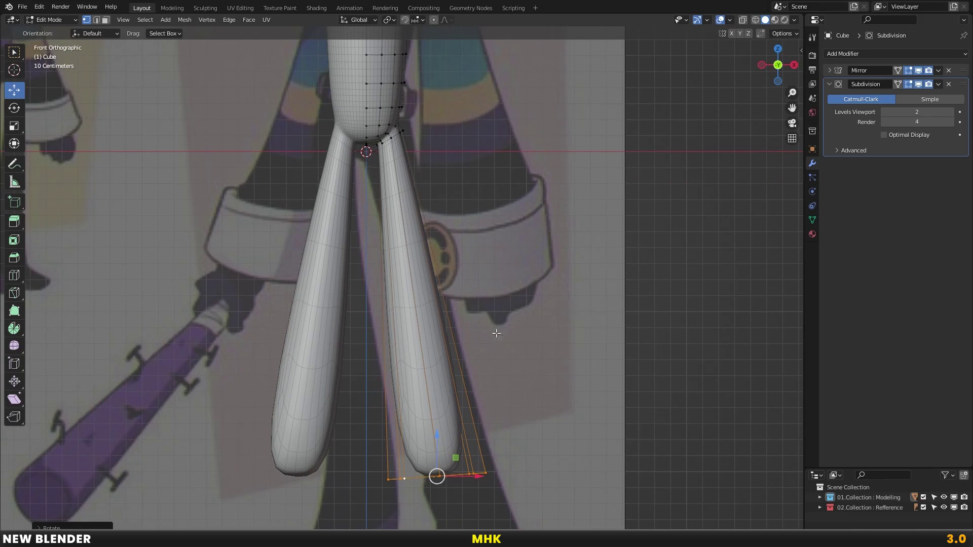
{"action": "middle_click_drag", "start_coordinate": [482, 345], "coordinate": [495, 265], "text": "shift"}
{"action": "key", "text": "KP_3"}
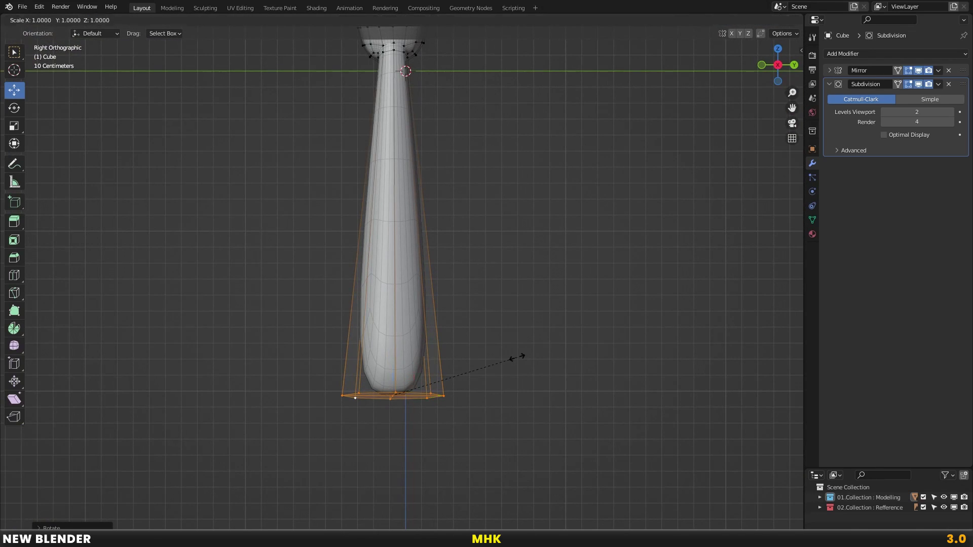
Narrow the bottom ring, cut a mid-leg edge loop, and shift the bottom ring forward
{"action": "left_click", "coordinate": [482, 345]}
{"action": "middle_click_drag", "start_coordinate": [430, 235], "coordinate": [449, 295], "text": "shift"}
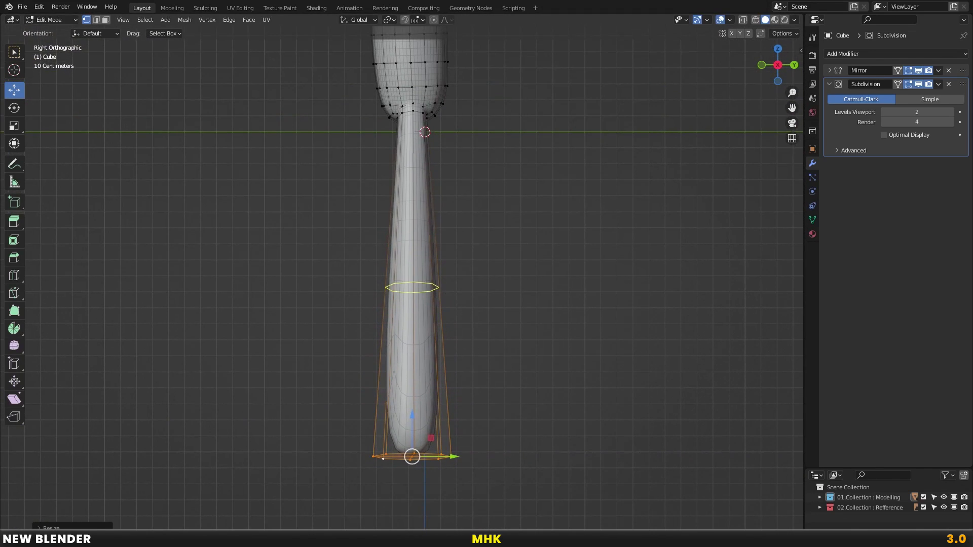
{"action": "left_click", "coordinate": [413, 287]}
{"action": "key", "text": "shift+z"}
{"action": "left_click_drag", "start_coordinate": [351, 415], "coordinate": [529, 469]}
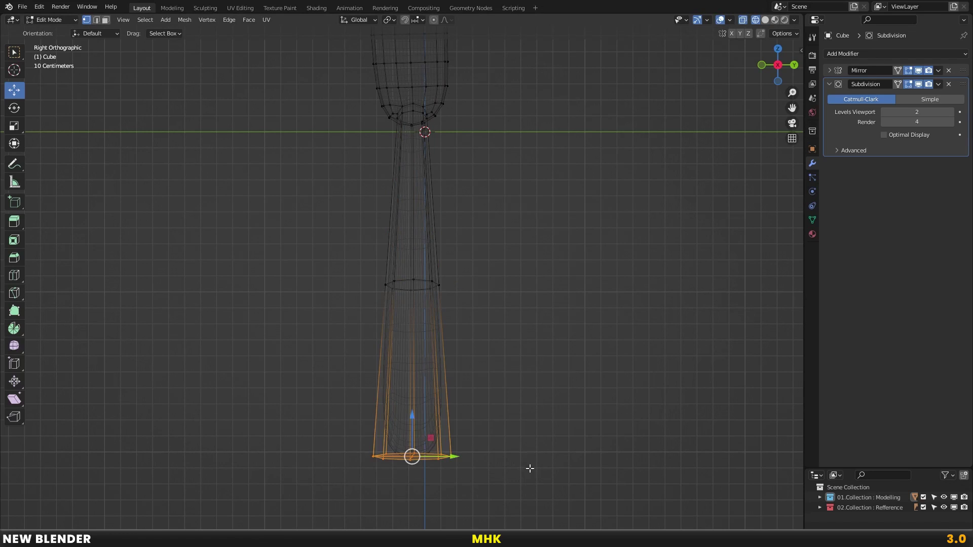
{"action": "left_click_drag", "start_coordinate": [454, 457], "coordinate": [488, 461]}
{"action": "key", "text": "shift+z"}
{"action": "key", "text": "shift+z"}
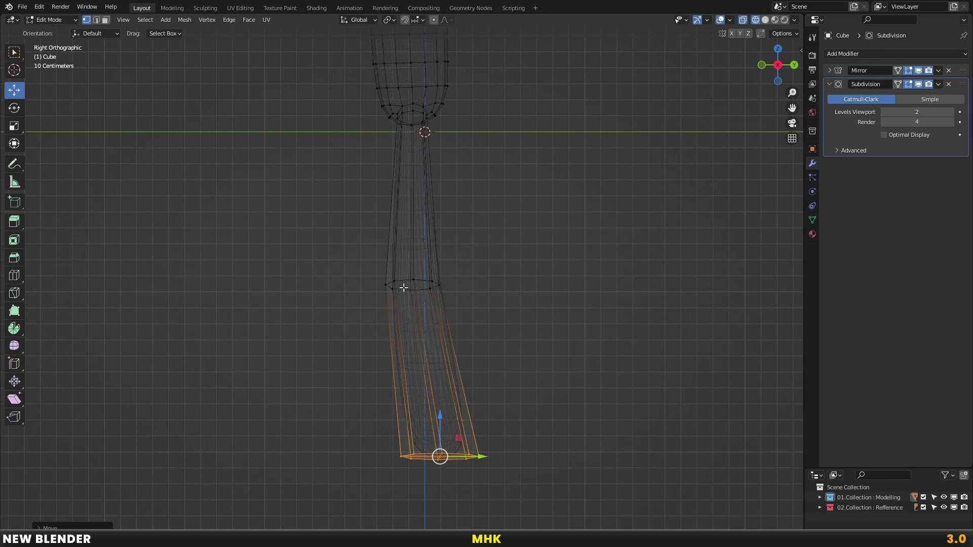
Bend the mid-leg loop backward and add a higher loop nudged front to back
{"action": "left_click", "coordinate": [393, 284], "text": "alt"}
{"action": "key", "text": "shift+z"}
{"action": "left_click_drag", "start_coordinate": [455, 287], "coordinate": [446, 287]}
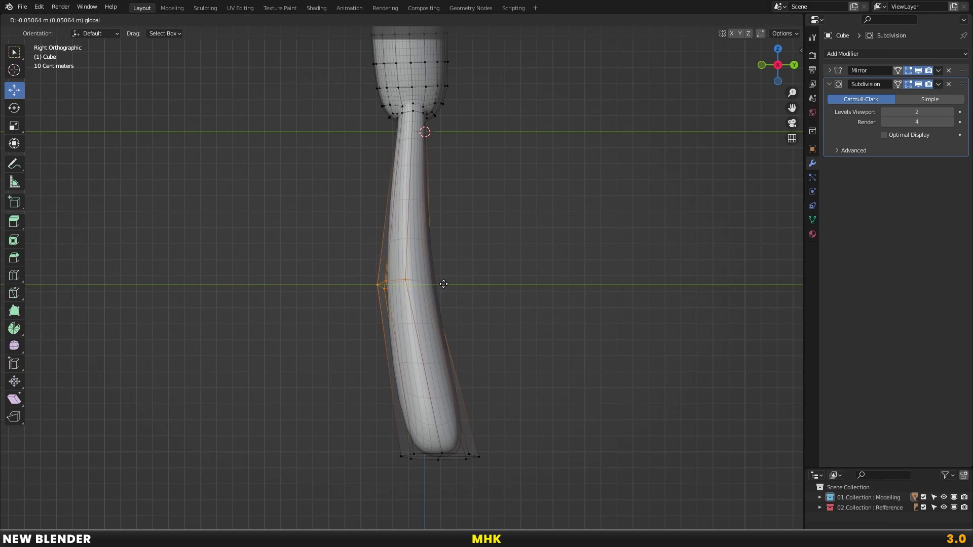
{"action": "key", "text": "ctrl+r"}
{"action": "left_click", "coordinate": [423, 335]}
{"action": "left_click", "coordinate": [425, 303]}
{"action": "left_click_drag", "start_coordinate": [458, 330], "coordinate": [465, 331]}
{"action": "middle_click_drag", "start_coordinate": [461, 332], "coordinate": [464, 382], "text": "shift"}
Add an upper-leg loop and push it to curve the leg, then orbit to check the profile
{"action": "key", "text": "ctrl+r"}
{"action": "left_click", "coordinate": [429, 244]}
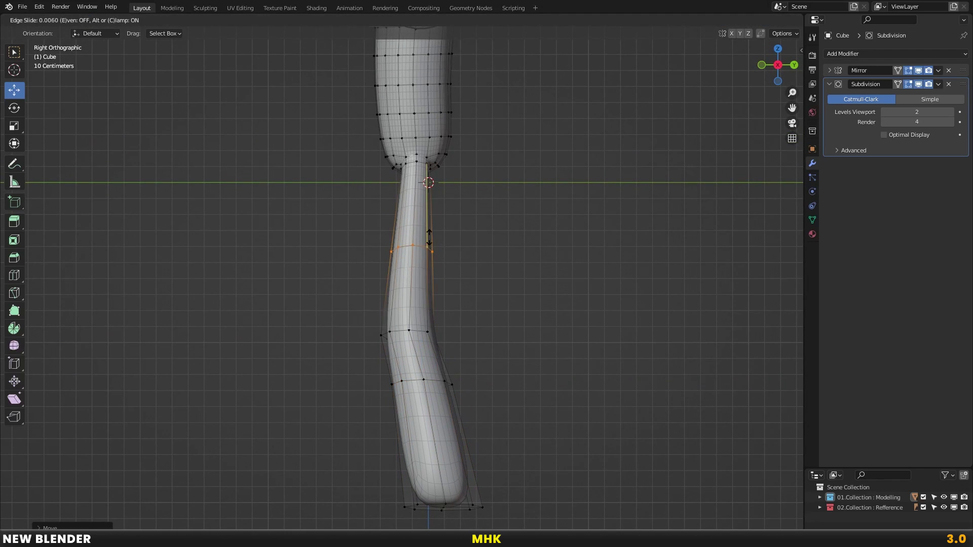
{"action": "left_click_drag", "start_coordinate": [452, 237], "coordinate": [447, 237]}
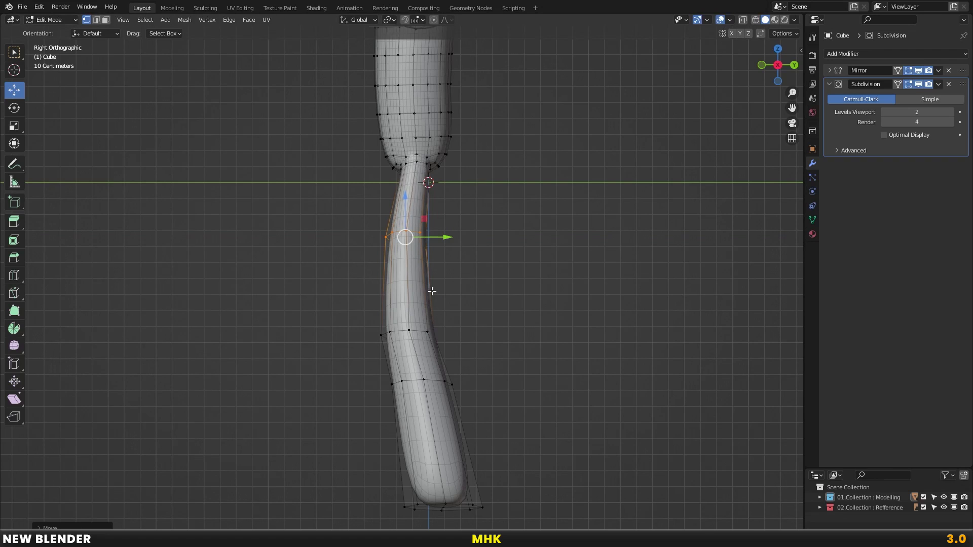
{"action": "middle_click_drag", "start_coordinate": [432, 292], "coordinate": [556, 313]}
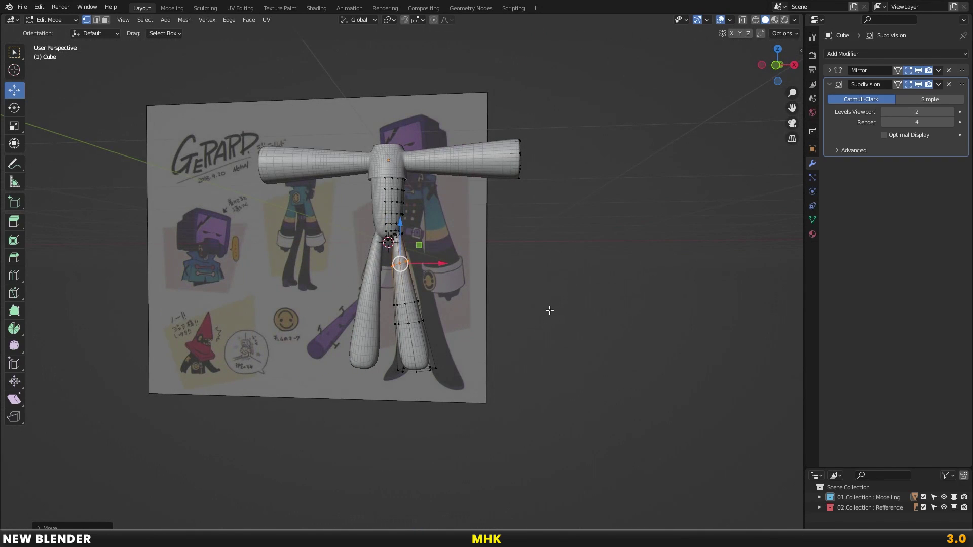
{"action": "middle_click_drag", "start_coordinate": [517, 285], "coordinate": [461, 276]}
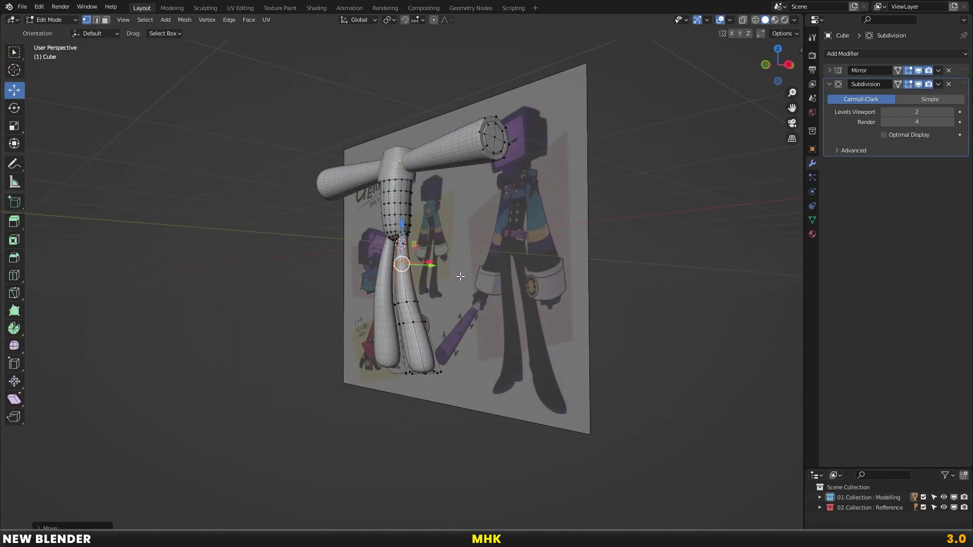
{"action": "key", "text": "KP_3"}
{"action": "key", "text": "alt+z"}
{"action": "scroll", "coordinate": [460, 391], "scroll_direction": "up", "scroll_amount": 2}
Box-select the lower leg and move it along Y to straighten the side profile
{"action": "key", "text": "b"}
{"action": "left_click_drag", "start_coordinate": [363, 236], "coordinate": [487, 393]}
{"action": "key", "text": "alt+z"}
{"action": "key", "text": "g"}
{"action": "key", "text": "y"}
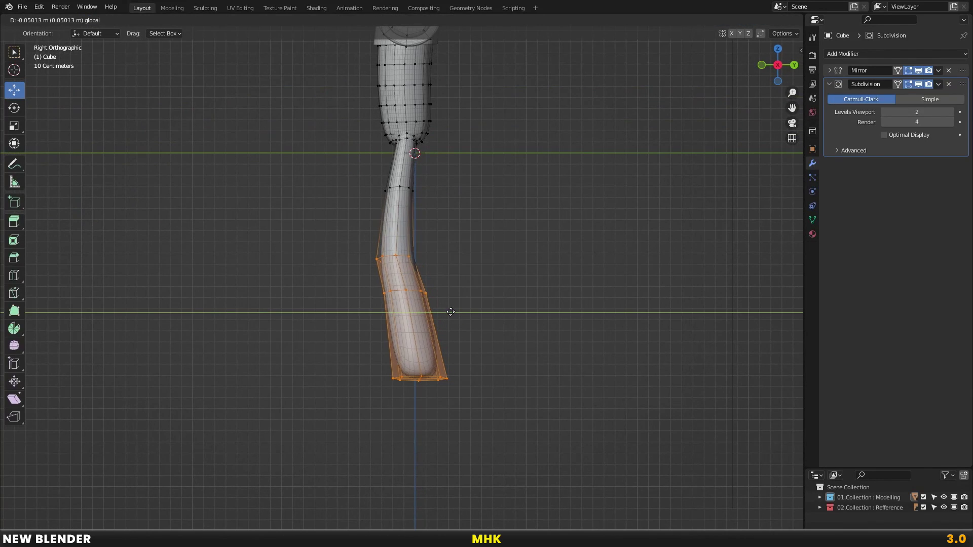
{"action": "left_click", "coordinate": [454, 311]}
{"action": "scroll", "coordinate": [463, 333], "scroll_direction": "up", "scroll_amount": 2}
{"action": "mouse_move", "coordinate": [456, 309]}
{"action": "middle_mouse_down", "text": "shift"}
{"action": "mouse_move", "coordinate": [445, 343]}
{"action": "mouse_move", "coordinate": [436, 288]}
{"action": "middle_mouse_up", "text": "shift"}
{"action": "middle_click_drag", "start_coordinate": [442, 335], "coordinate": [441, 299], "text": "shift"}
{"action": "scroll", "coordinate": [449, 306], "scroll_direction": "down", "scroll_amount": 1}
Slide the selected edge loop up the leg in Front view
{"action": "key", "text": "alt+z"}
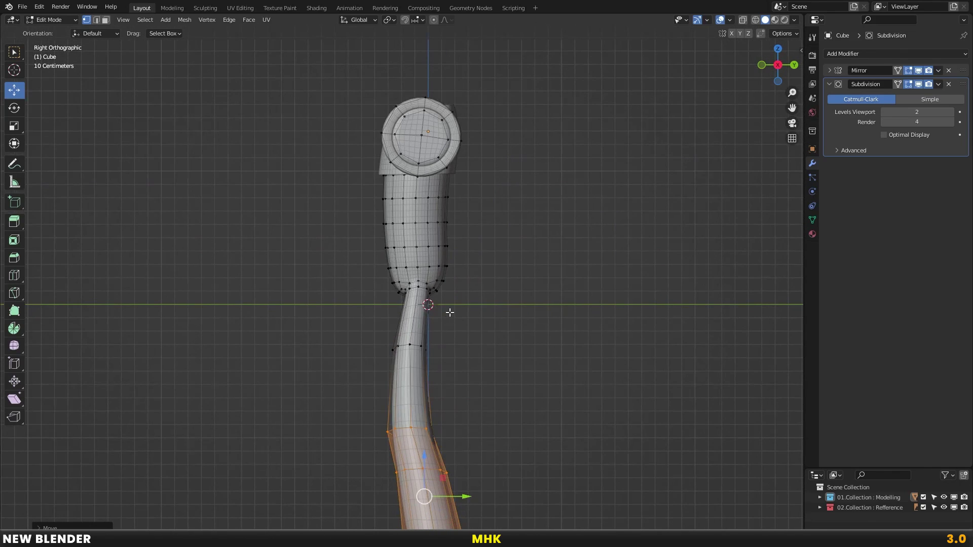
{"action": "scroll", "coordinate": [461, 280], "scroll_direction": "up", "scroll_amount": 3}
{"action": "scroll", "coordinate": [448, 280], "scroll_direction": "up", "scroll_amount": 1}
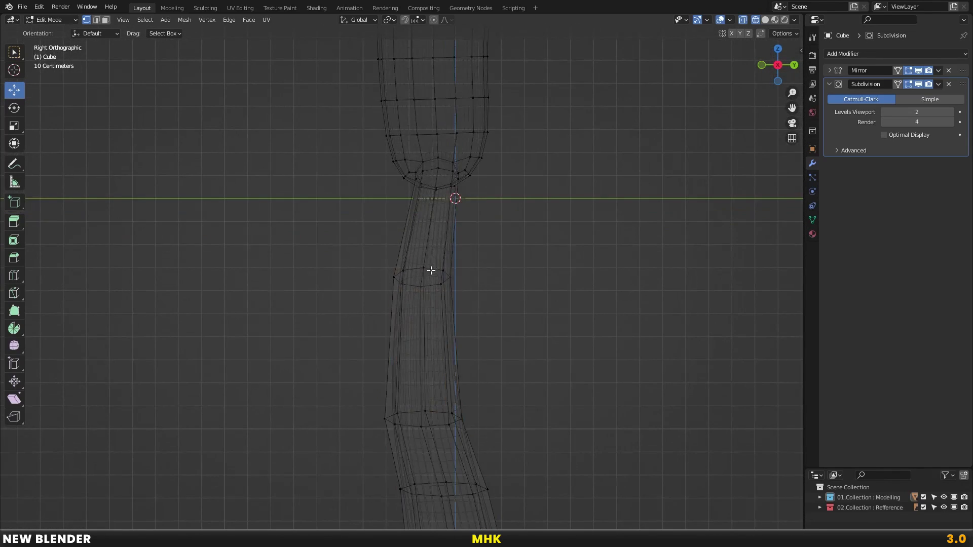
{"action": "key", "text": "alt+z"}
{"action": "mouse_move", "coordinate": [448, 280]}
{"action": "middle_mouse_down"}
{"action": "mouse_move", "coordinate": [487, 275]}
{"action": "mouse_move", "coordinate": [444, 213]}
{"action": "middle_mouse_up"}
{"action": "key", "text": "KP_1"}
{"action": "key", "text": "g"}
{"action": "left_click", "coordinate": [488, 261]}
{"action": "scroll", "coordinate": [444, 299], "scroll_direction": "up", "scroll_amount": 2}
{"action": "key", "text": "g"}
{"action": "key", "text": "g"}
{"action": "left_click", "coordinate": [445, 269]}
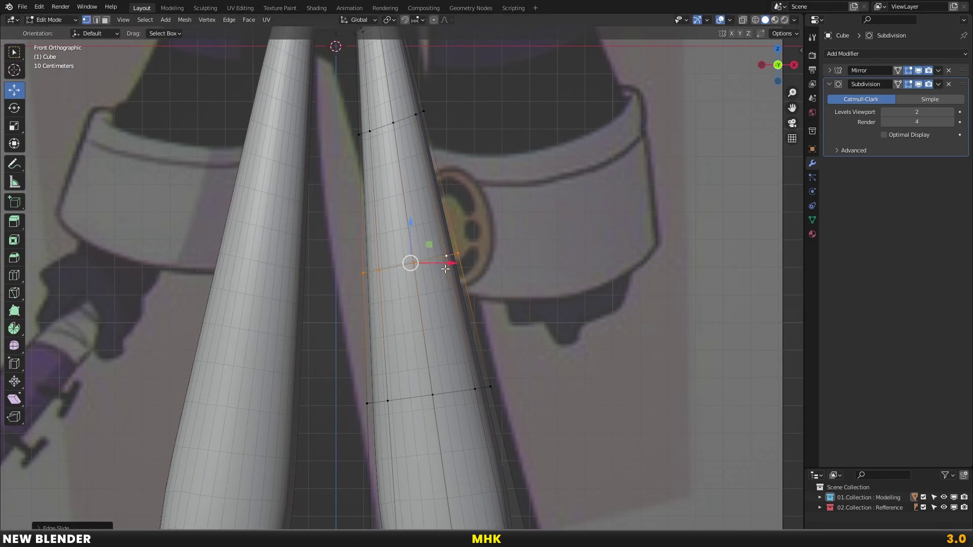
Add a new edge loop on the leg and check it from the right side in X-ray
{"action": "scroll", "coordinate": [455, 392], "scroll_direction": "down", "scroll_amount": 4}
{"action": "scroll", "coordinate": [456, 355], "scroll_direction": "up", "scroll_amount": 2}
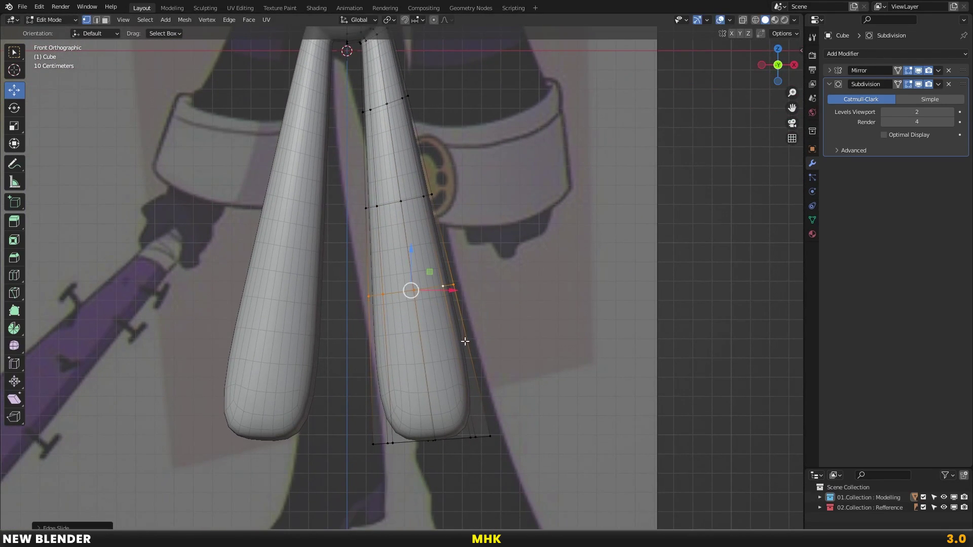
{"action": "scroll", "coordinate": [463, 339], "scroll_direction": "up", "scroll_amount": 3}
{"action": "mouse_move", "coordinate": [448, 325]}
{"action": "middle_mouse_down"}
{"action": "mouse_move", "coordinate": [413, 279]}
{"action": "mouse_move", "coordinate": [400, 311]}
{"action": "mouse_move", "coordinate": [448, 320]}
{"action": "middle_mouse_up"}
{"action": "key", "text": "ctrl+r"}
{"action": "left_click", "coordinate": [413, 278]}
{"action": "key", "text": "KP_3"}
{"action": "key", "text": "alt+z"}
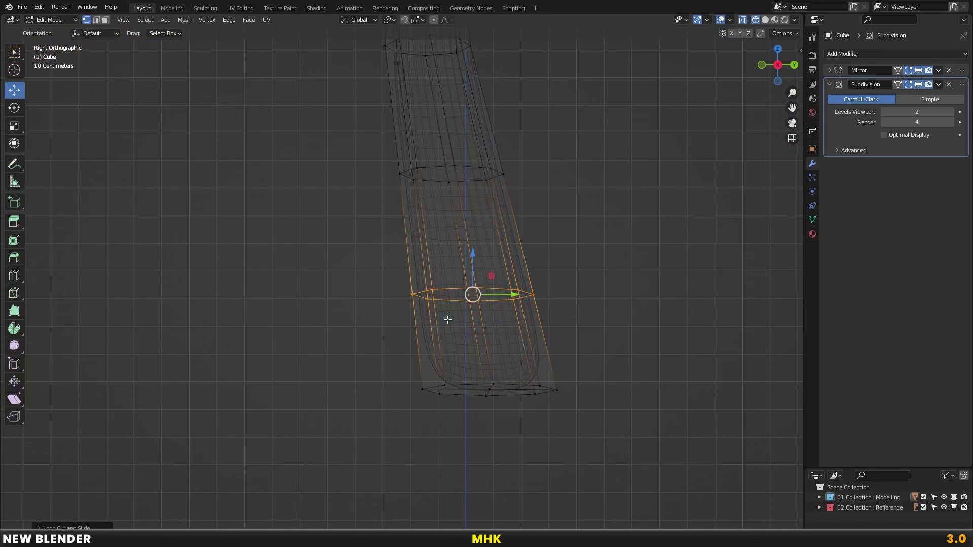
Widen the bottom edge loop and cut a new loop near the bottom of the leg
{"action": "left_click", "coordinate": [494, 393], "text": "alt"}
{"action": "key", "text": "alt+z"}
{"action": "key", "text": "s"}
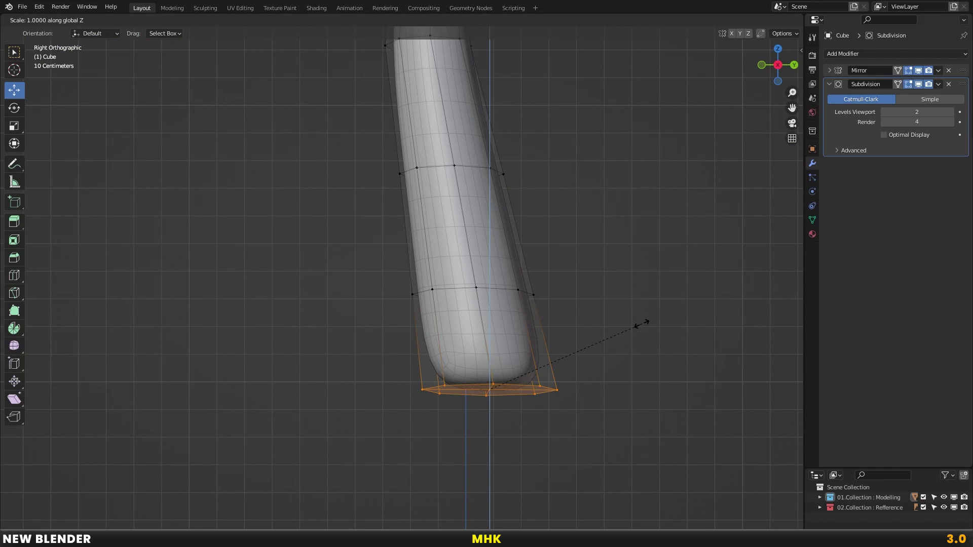
{"action": "left_click", "coordinate": [644, 325]}
{"action": "key", "text": "ctrl+r"}
{"action": "left_click", "coordinate": [484, 319]}
{"action": "left_click", "coordinate": [489, 365]}
{"action": "mouse_move", "coordinate": [488, 365]}
{"action": "middle_mouse_down"}
{"action": "mouse_move", "coordinate": [504, 335]}
{"action": "mouse_move", "coordinate": [567, 337]}
{"action": "mouse_move", "coordinate": [486, 302]}
{"action": "mouse_move", "coordinate": [400, 289]}
{"action": "middle_mouse_up"}
Leave Edit Mode and review the legs from Right and Front views
{"action": "key", "text": "Tab"}
{"action": "key", "text": "KP_3"}
{"action": "mouse_move", "coordinate": [444, 217]}
{"action": "middle_mouse_down"}
{"action": "mouse_move", "coordinate": [348, 311]}
{"action": "mouse_move", "coordinate": [487, 333]}
{"action": "mouse_move", "coordinate": [404, 308]}
{"action": "middle_mouse_up"}
{"action": "key", "text": "KP_1"}
{"action": "scroll", "coordinate": [445, 342], "scroll_direction": "up", "scroll_amount": 3}
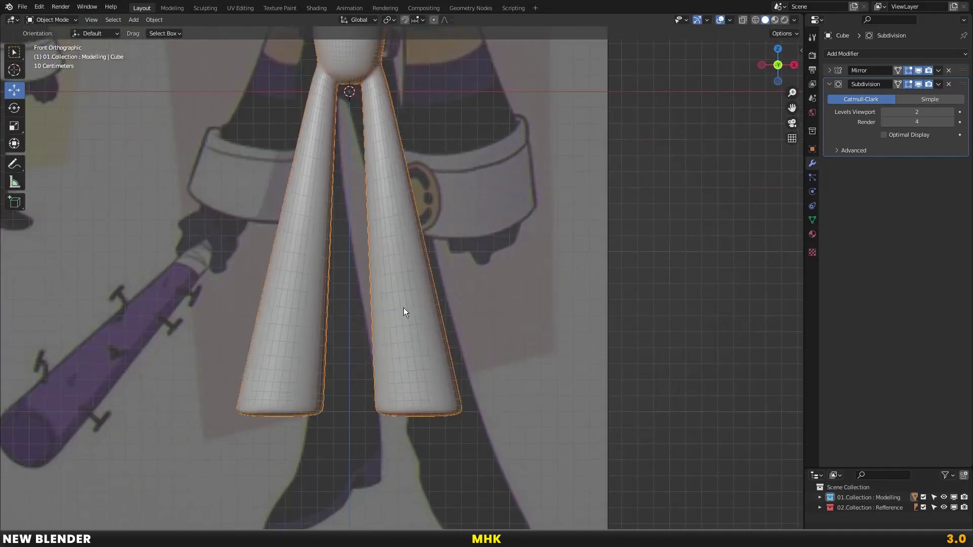
Narrow the right leg's bottom loop along X with proportional editing
{"action": "key", "text": "Tab"}
{"action": "key", "text": "alt+z"}
{"action": "left_click_drag", "start_coordinate": [348, 394], "coordinate": [486, 431]}
{"action": "key", "text": "alt+z"}
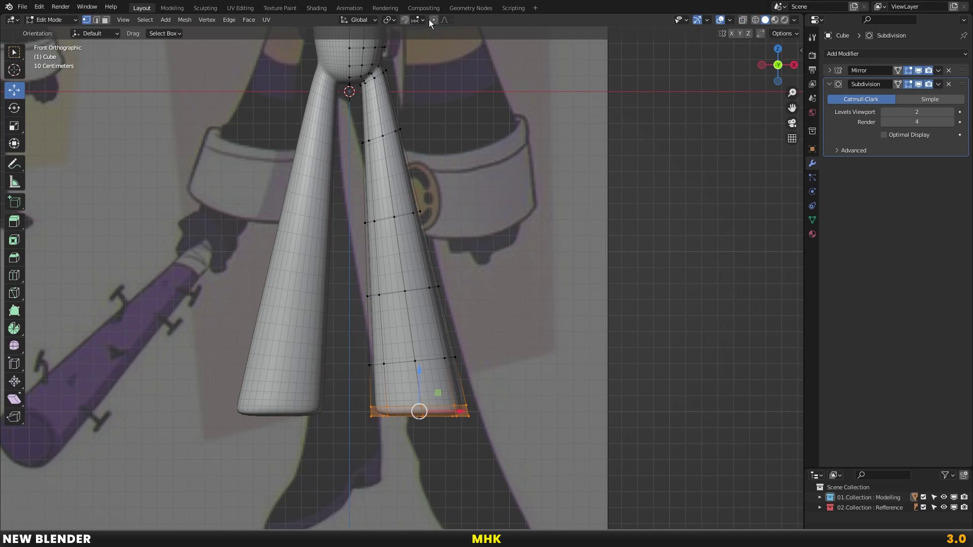
{"action": "key", "text": "s"}
{"action": "key", "text": "x"}
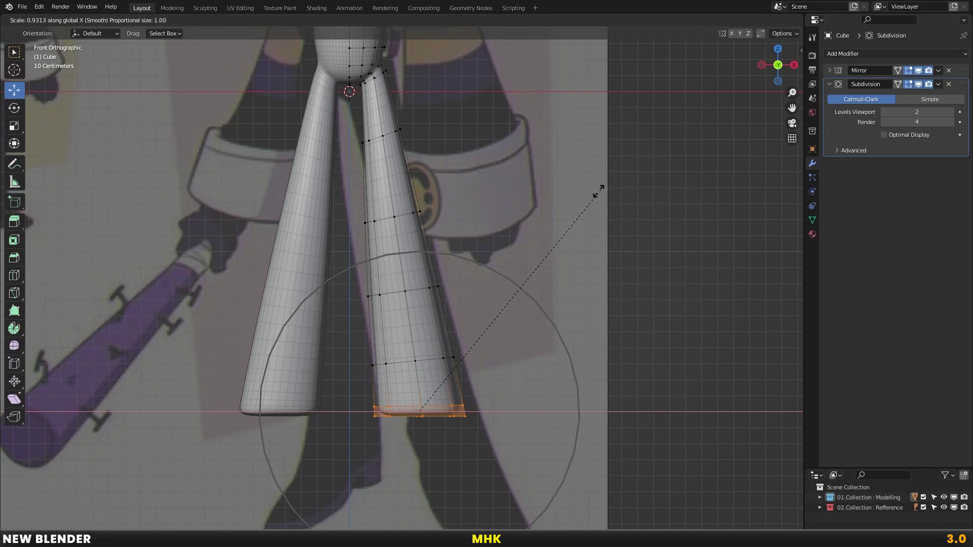
{"action": "scroll", "coordinate": [590, 201], "scroll_direction": "down", "scroll_amount": 2}
{"action": "left_click", "coordinate": [580, 210]}
Scale a middle edge loop of the leg along X with proportional editing
{"action": "left_click", "coordinate": [393, 216], "text": "alt"}
{"action": "key", "text": "s"}
{"action": "key", "text": "x"}
{"action": "scroll", "coordinate": [508, 196], "scroll_direction": "up", "scroll_amount": 3}
{"action": "left_click", "coordinate": [508, 196]}
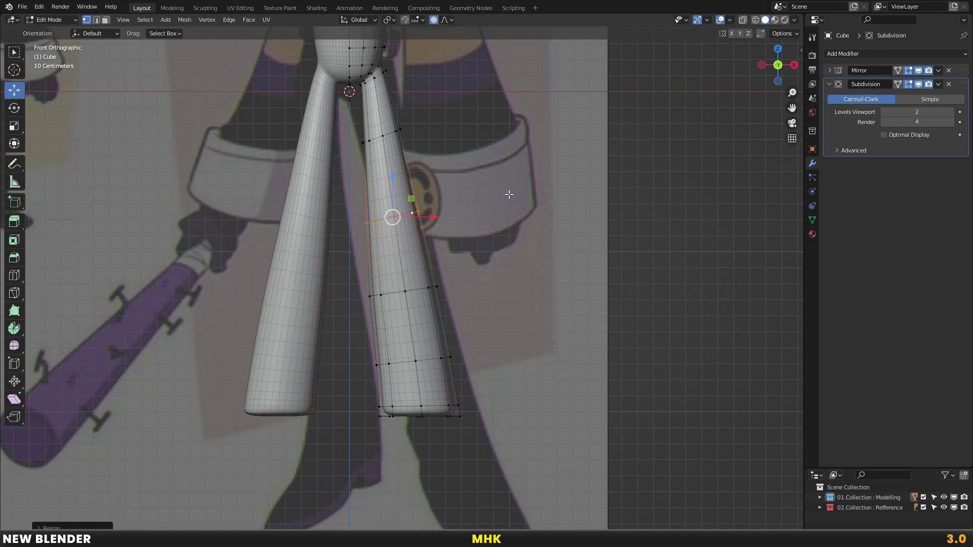
{"action": "scroll", "coordinate": [537, 169], "scroll_direction": "down", "scroll_amount": 3}
Return to Object Mode and select the arms object
{"action": "key", "text": "Tab"}
{"action": "scroll", "coordinate": [418, 181], "scroll_direction": "up", "scroll_amount": 3}
{"action": "scroll", "coordinate": [418, 181], "scroll_direction": "down", "scroll_amount": 3}
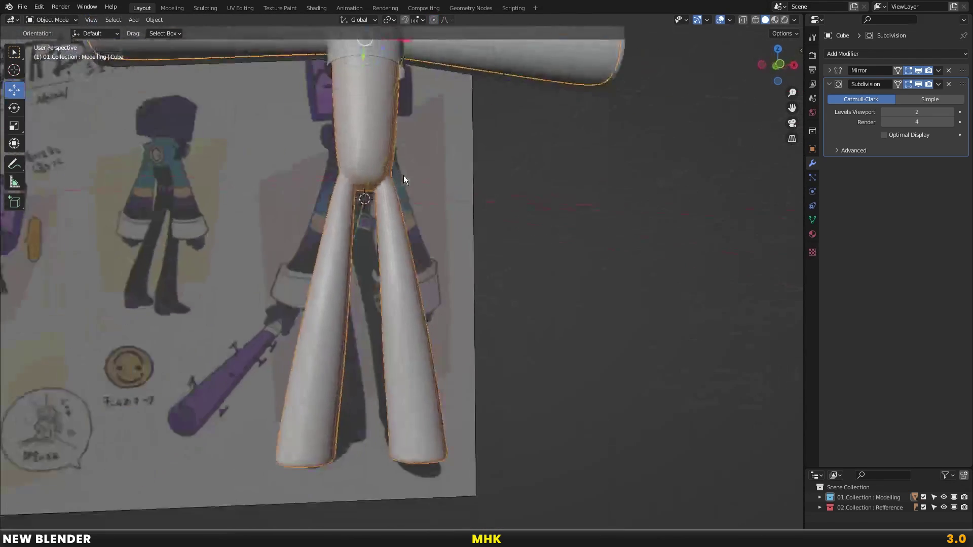
{"action": "scroll", "coordinate": [404, 176], "scroll_direction": "up", "scroll_amount": 3}
{"action": "middle_click_drag", "start_coordinate": [454, 126], "coordinate": [415, 218], "text": "shift"}
{"action": "left_click", "coordinate": [446, 166]}
{"action": "scroll", "coordinate": [445, 165], "scroll_direction": "up", "scroll_amount": 2}
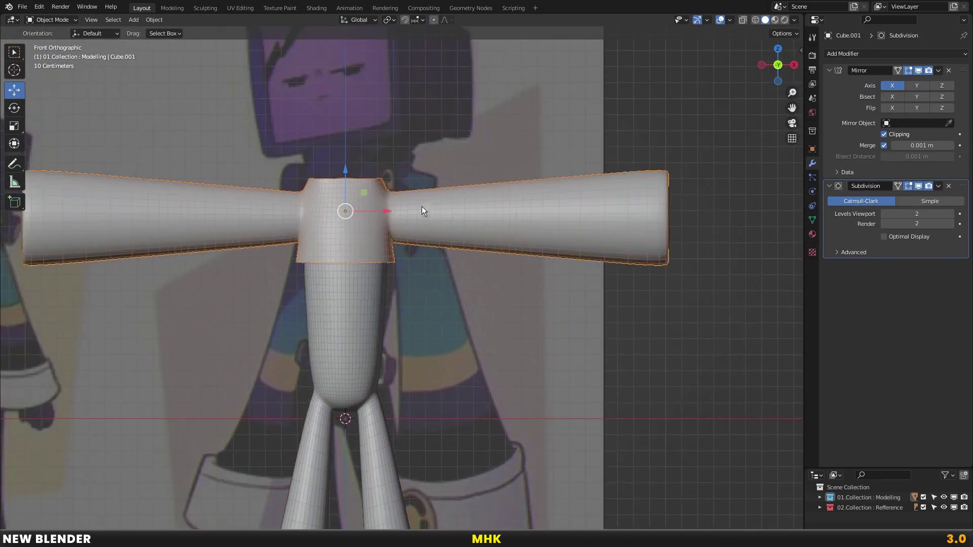
Assign the existing Material to the arms and set its viewport colour to salmon pink
{"action": "scroll", "coordinate": [411, 185], "scroll_direction": "up", "scroll_amount": 1}
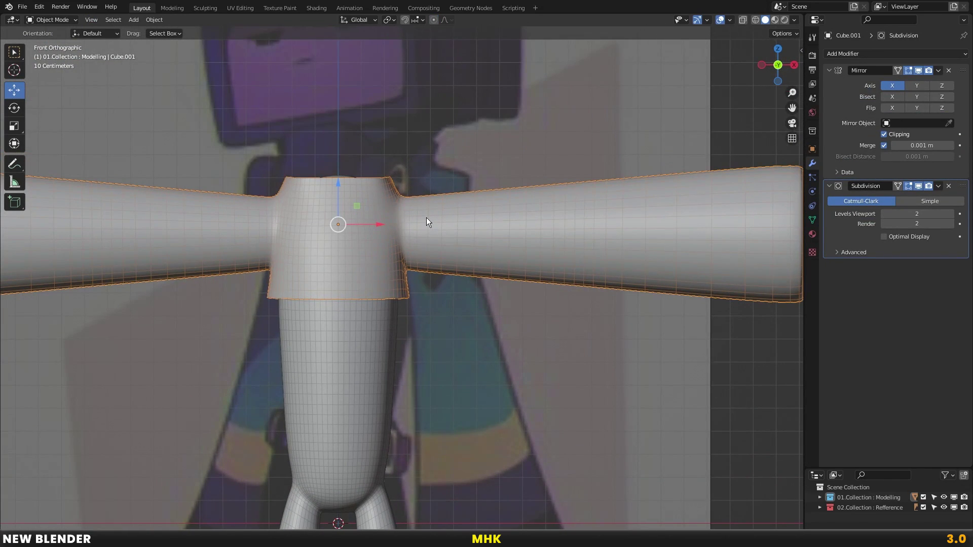
{"action": "left_click", "coordinate": [813, 228]}
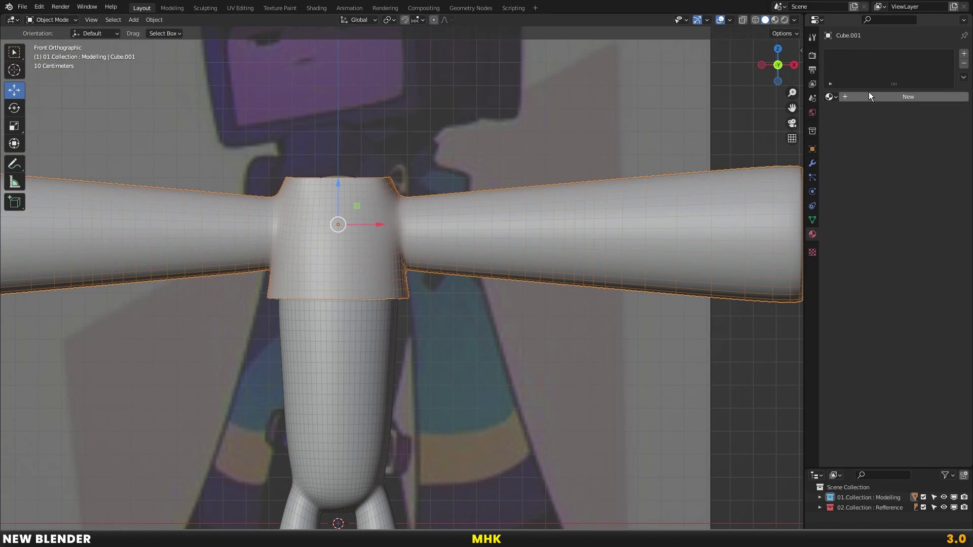
{"action": "left_click", "coordinate": [832, 96]}
{"action": "left_click", "coordinate": [851, 112]}
{"action": "type", "text": "[1]"}
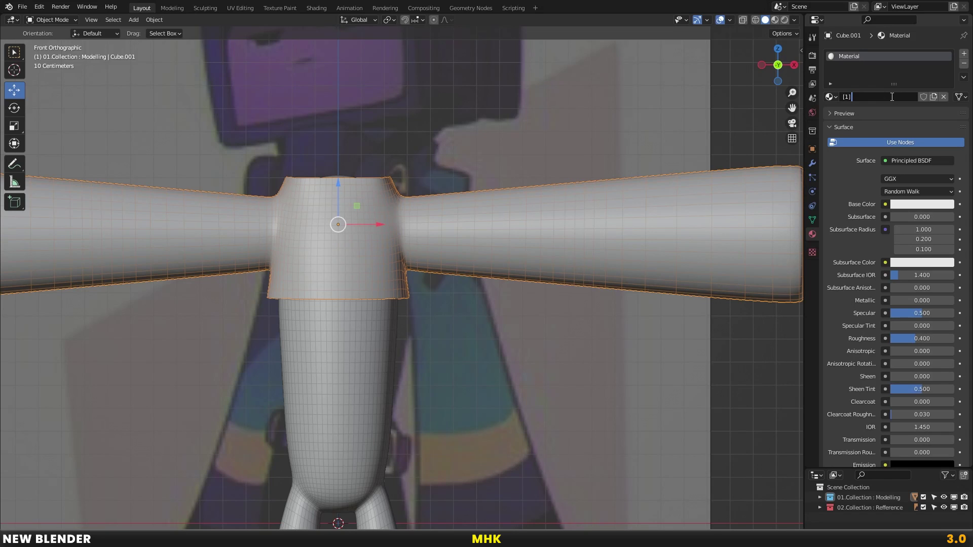
{"action": "left_click", "coordinate": [855, 128]}
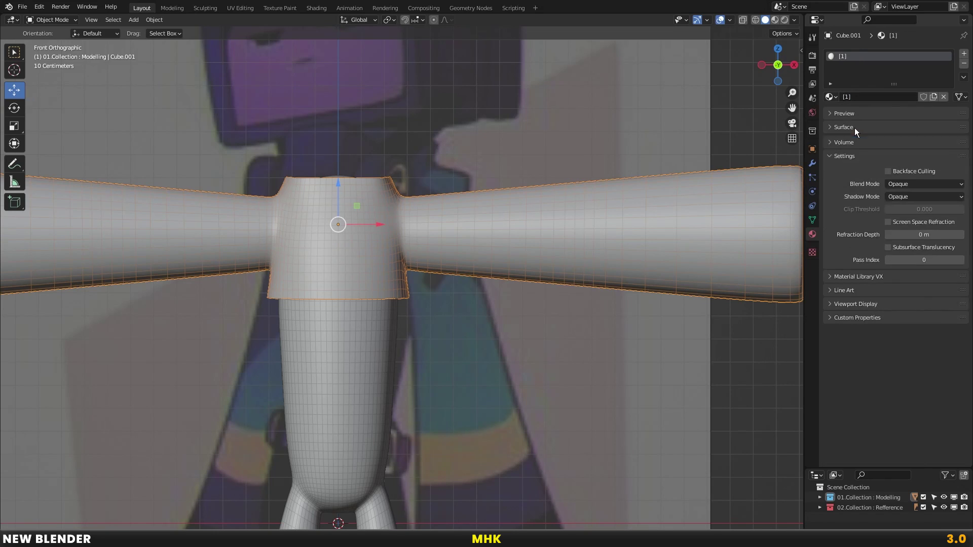
{"action": "left_click", "coordinate": [856, 154]}
{"action": "left_click", "coordinate": [856, 195]}
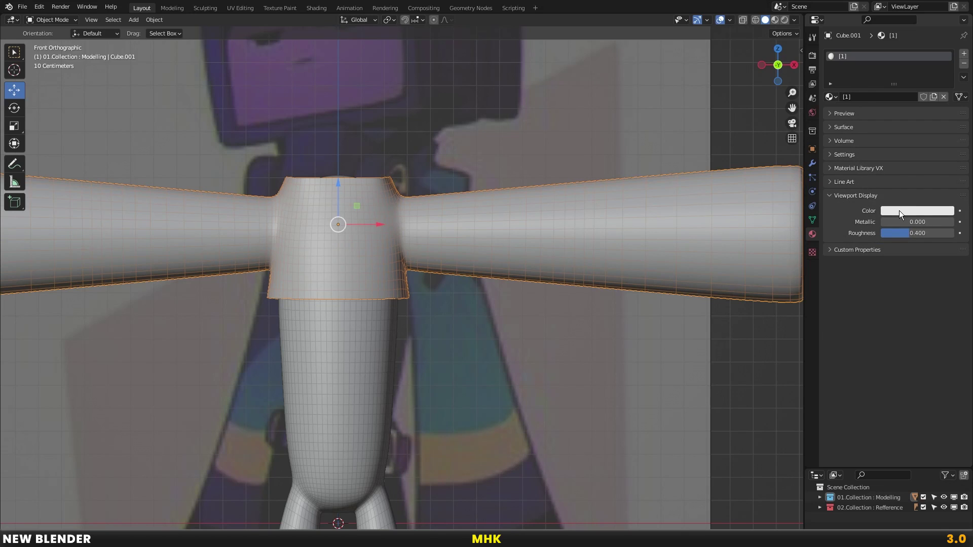
{"action": "left_click", "coordinate": [899, 211]}
{"action": "left_click", "coordinate": [900, 118]}
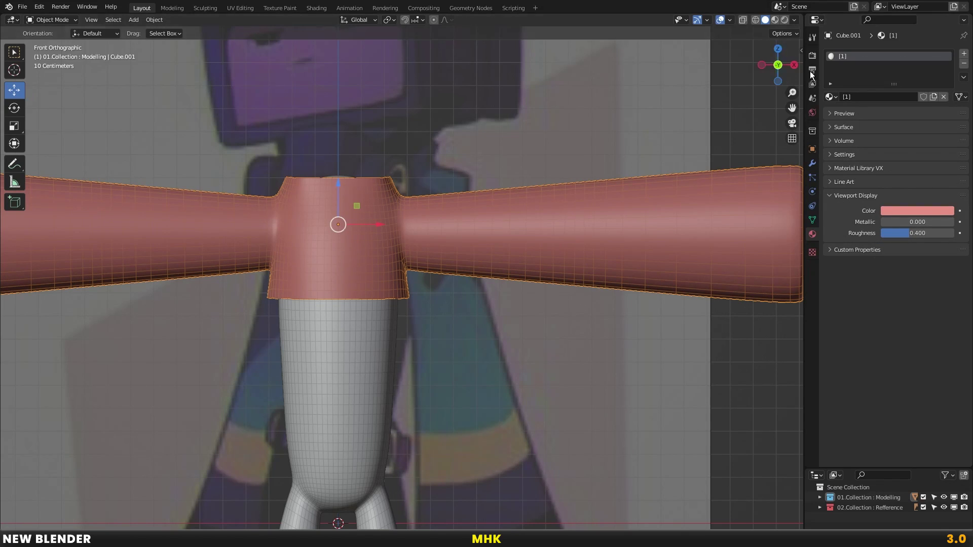
Set viewport shading to a white MatCap with shadows and a plain Viewport background
{"action": "left_click", "coordinate": [795, 20]}
{"action": "left_click", "coordinate": [785, 70]}
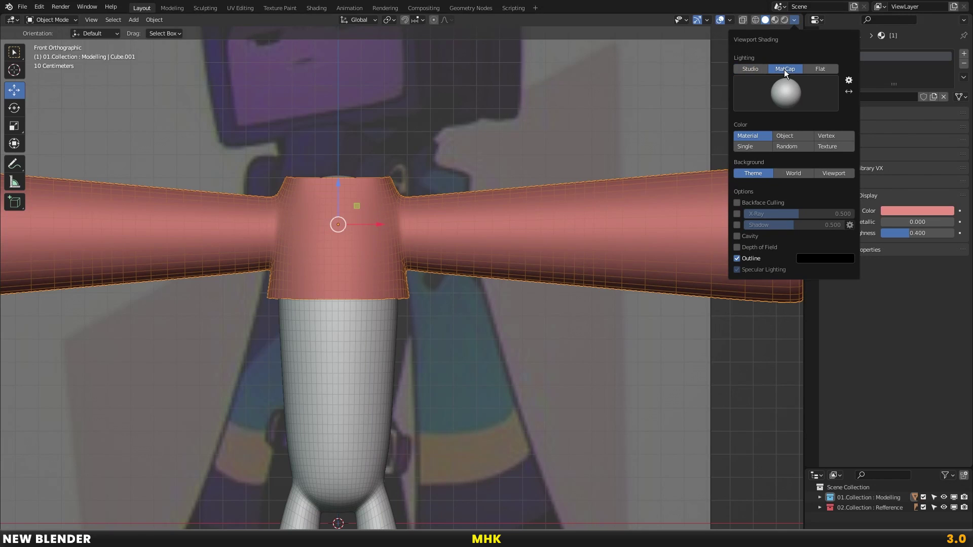
{"action": "left_click", "coordinate": [783, 87]}
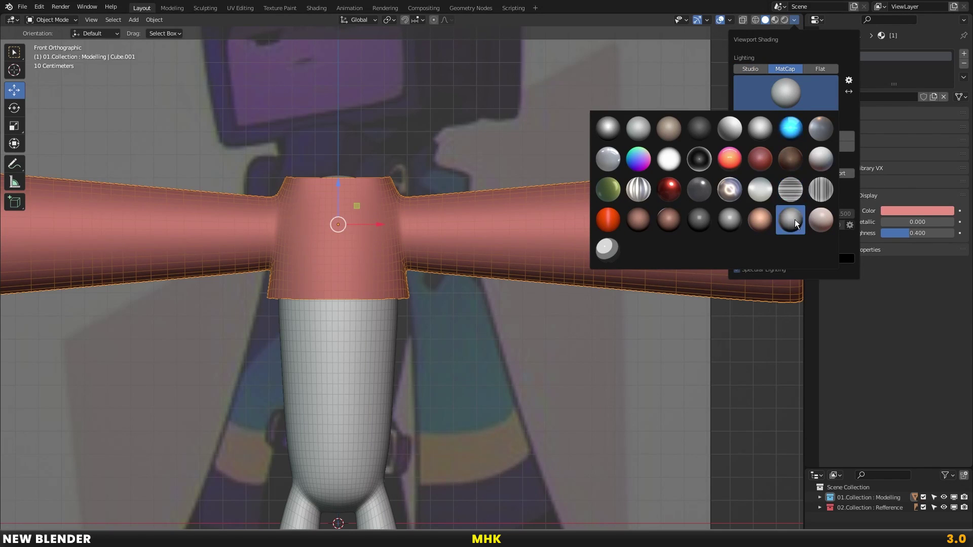
{"action": "left_click", "coordinate": [791, 219]}
{"action": "left_click", "coordinate": [786, 99]}
{"action": "left_click", "coordinate": [763, 217]}
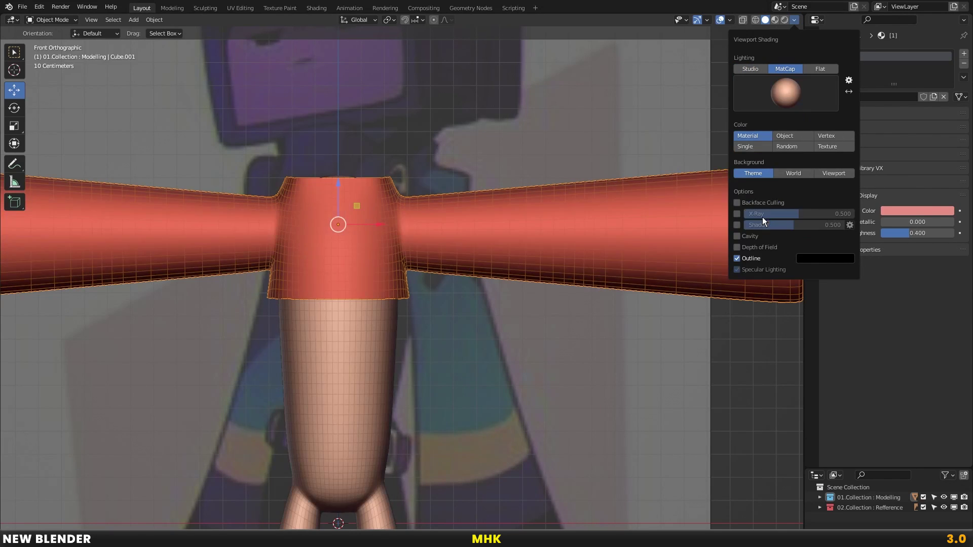
{"action": "left_click", "coordinate": [778, 106]}
{"action": "left_click", "coordinate": [760, 130]}
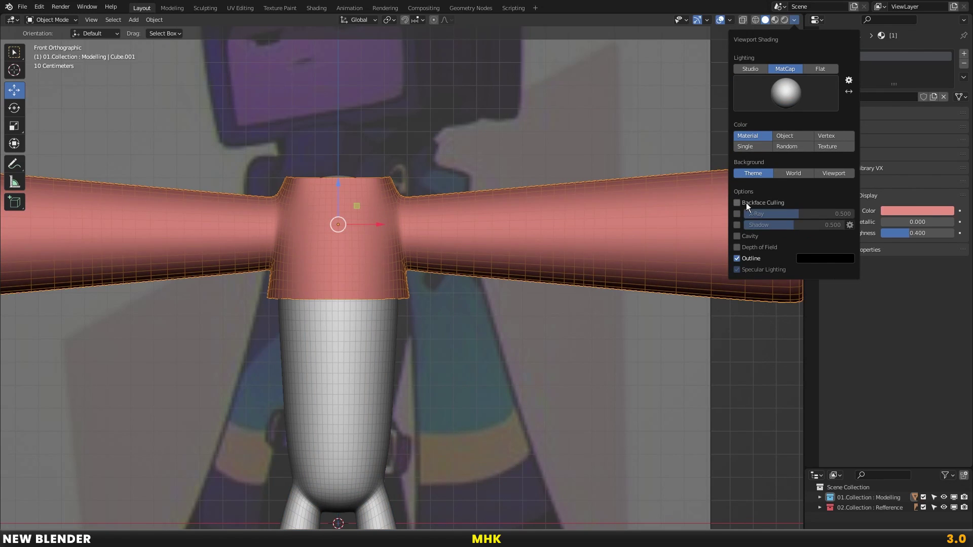
{"action": "left_click", "coordinate": [738, 225]}
{"action": "left_click", "coordinate": [828, 175]}
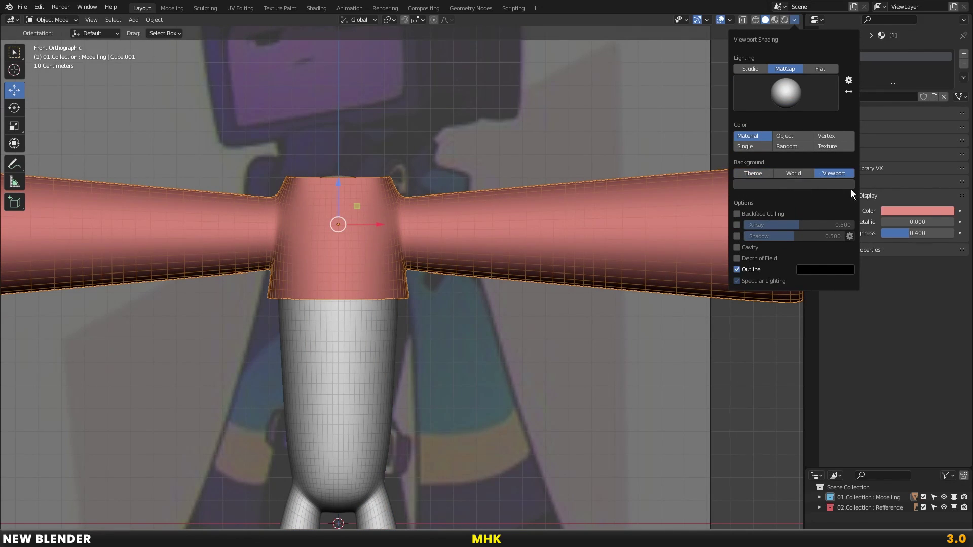
Adjust the arms' viewport colour toward dark blue, sampling it from the reference
{"action": "left_click", "coordinate": [918, 211]}
{"action": "left_click", "coordinate": [946, 97]}
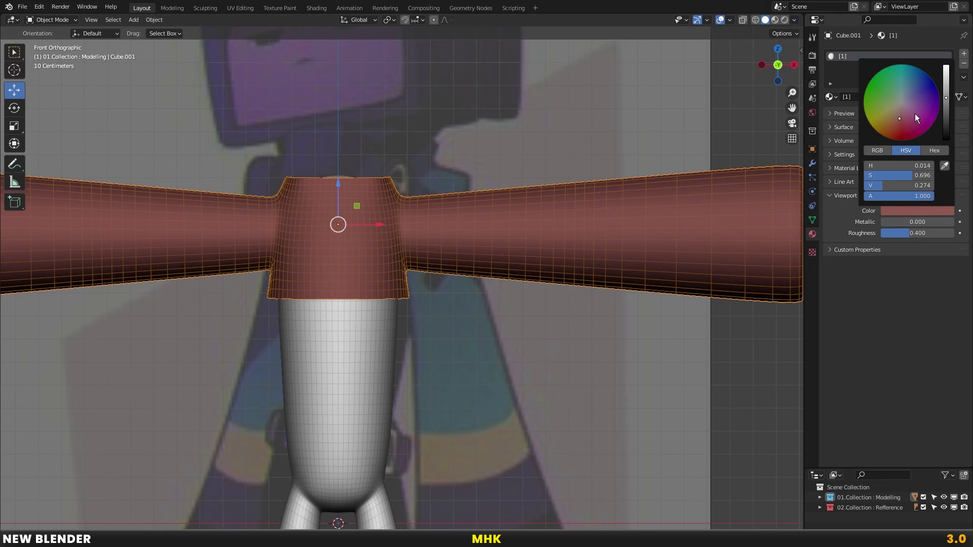
{"action": "left_click_drag", "start_coordinate": [920, 113], "coordinate": [886, 113]}
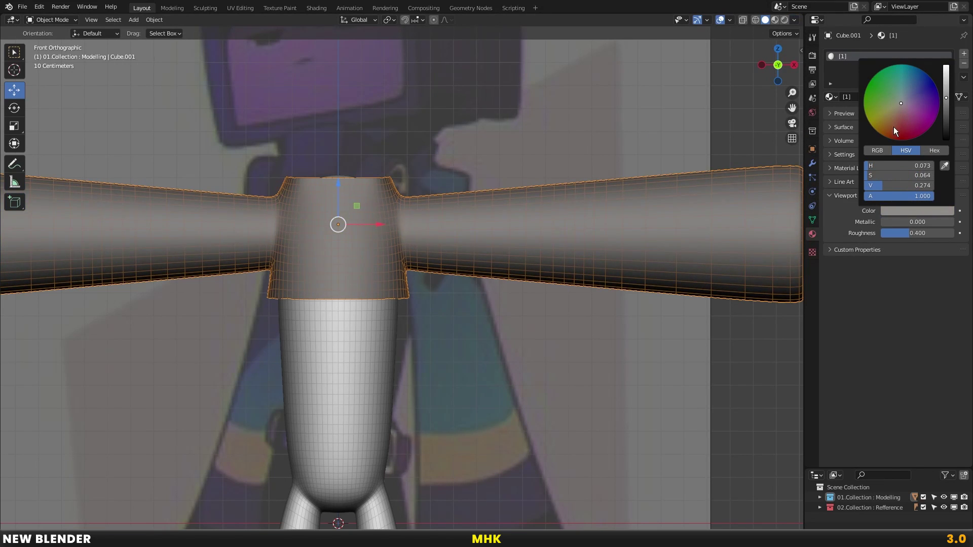
{"action": "left_click", "coordinate": [894, 127]}
{"action": "left_click", "coordinate": [944, 165]}
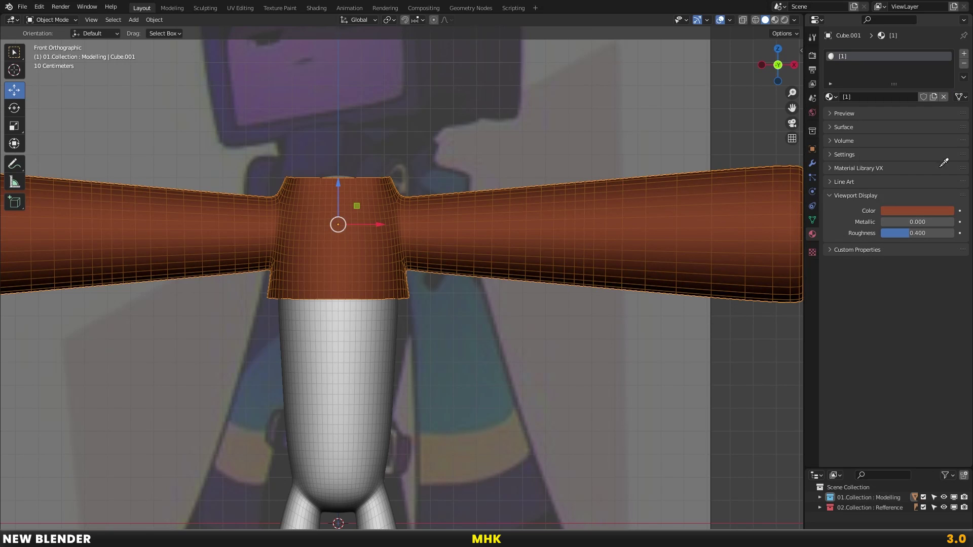
{"action": "scroll", "coordinate": [708, 216], "scroll_direction": "down", "scroll_amount": 1}
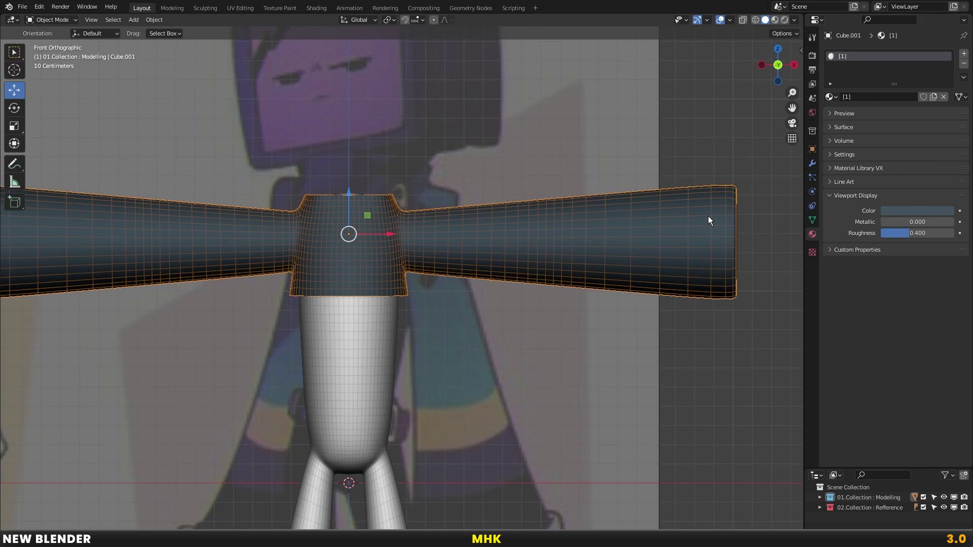
{"action": "middle_click_drag", "start_coordinate": [693, 218], "coordinate": [704, 167], "text": "shift"}
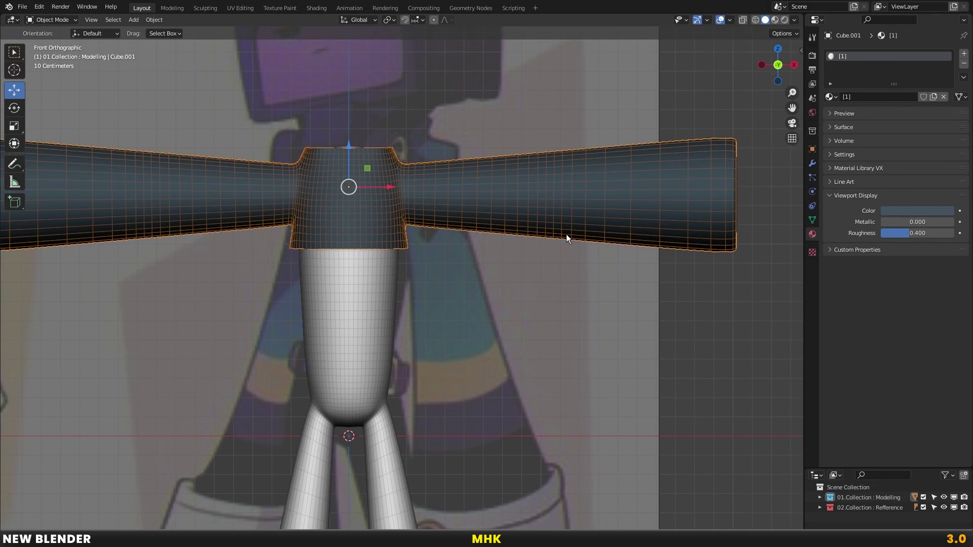
{"action": "scroll", "coordinate": [571, 213], "scroll_direction": "down", "scroll_amount": 2}
Give the body-and-legs mesh a new material with a near-black viewport colour sampled from the reference
{"action": "left_click", "coordinate": [409, 205], "text": "shift"}
{"action": "scroll", "coordinate": [710, 197], "scroll_direction": "down", "scroll_amount": 1}
{"action": "scroll", "coordinate": [716, 199], "scroll_direction": "up", "scroll_amount": 2}
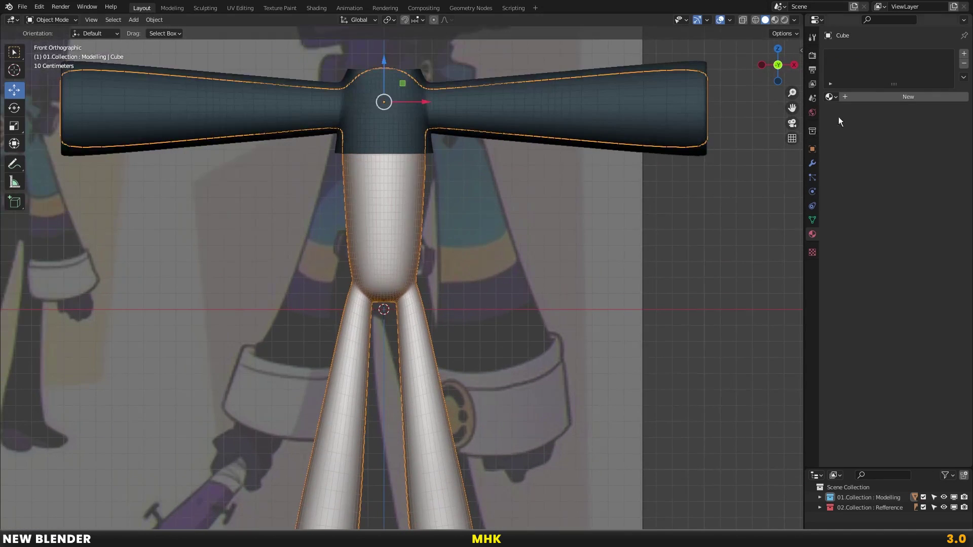
{"action": "left_click", "coordinate": [862, 96]}
{"action": "double_click", "coordinate": [866, 97]}
{"action": "type", "text": "[2]"}
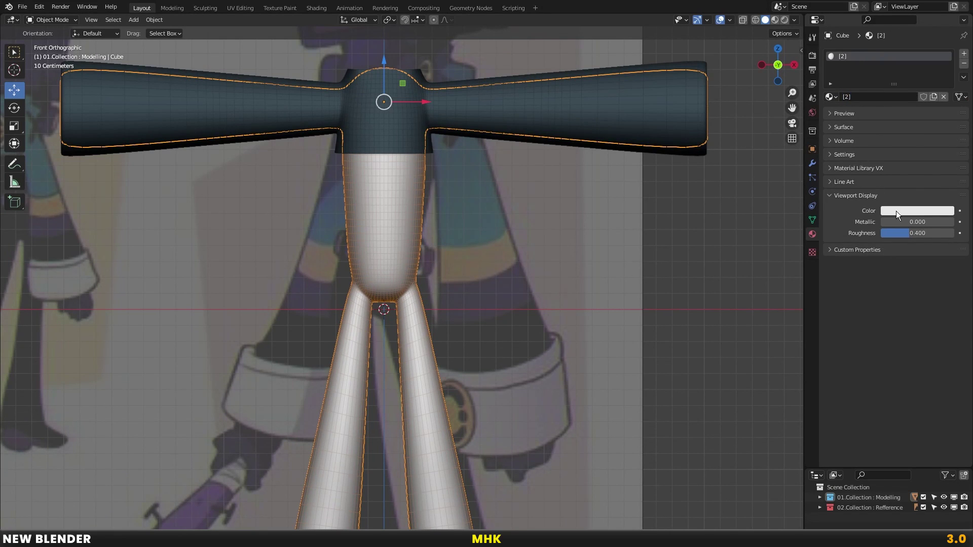
{"action": "left_click", "coordinate": [896, 211]}
{"action": "left_click", "coordinate": [947, 165]}
{"action": "left_click", "coordinate": [496, 321]}
Check the shirt-and-arms piece around the right arm, then clear the selection
{"action": "left_click", "coordinate": [463, 160]}
{"action": "left_click", "coordinate": [631, 110]}
{"action": "middle_click_drag", "start_coordinate": [631, 111], "coordinate": [497, 195], "text": "shift"}
{"action": "scroll", "coordinate": [496, 177], "scroll_direction": "up", "scroll_amount": 1}
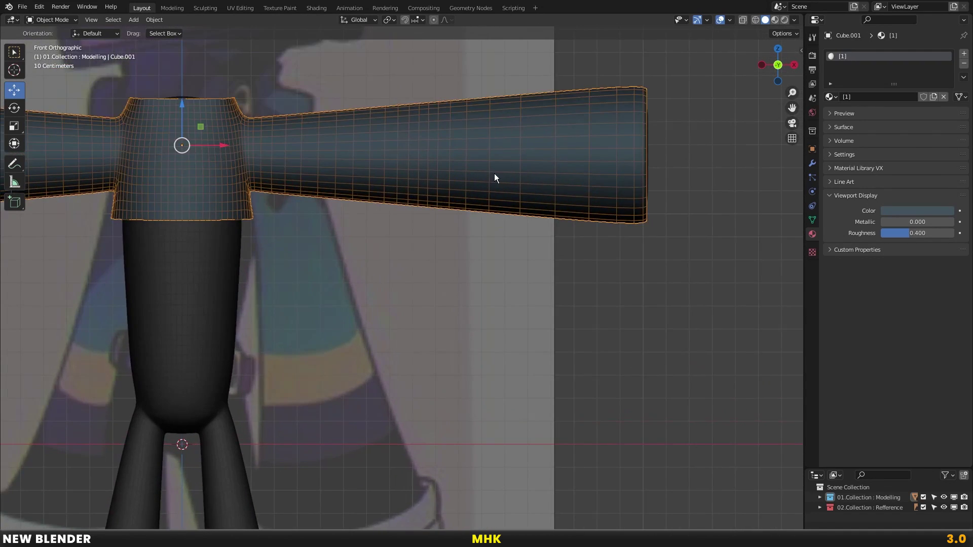
{"action": "scroll", "coordinate": [531, 169], "scroll_direction": "down", "scroll_amount": 2}
{"action": "left_click", "coordinate": [559, 129]}
{"action": "scroll", "coordinate": [556, 128], "scroll_direction": "down", "scroll_amount": 1}
{"action": "scroll", "coordinate": [556, 131], "scroll_direction": "up", "scroll_amount": 1}
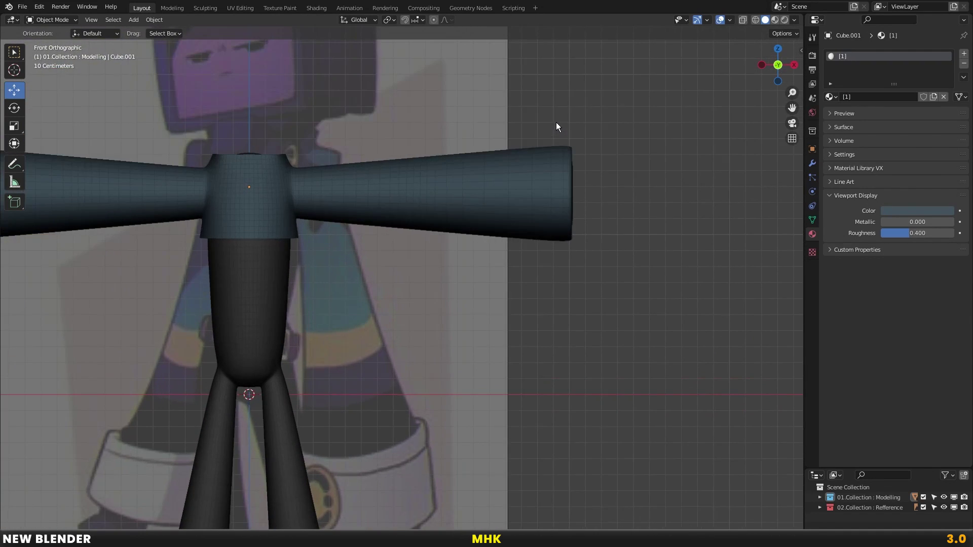
{"action": "key", "text": "shift+a"}
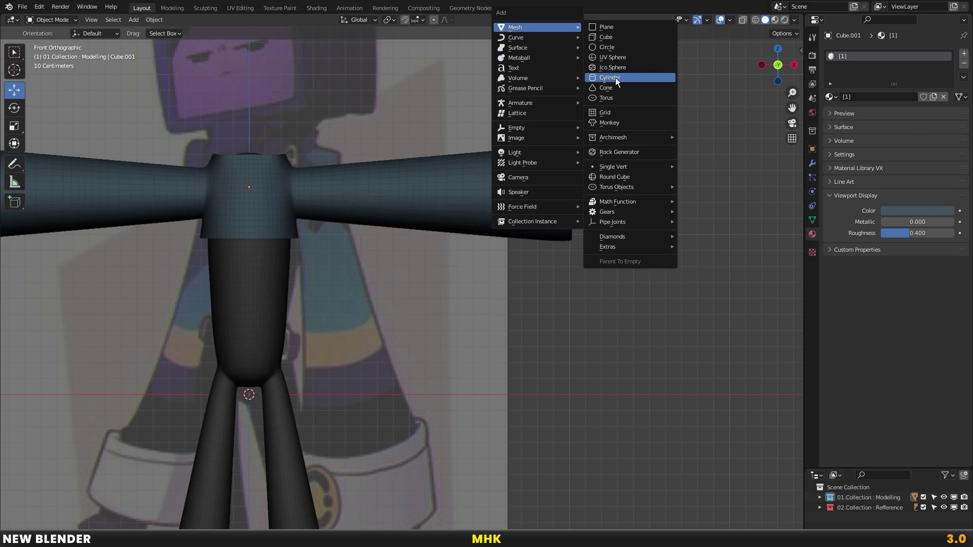
Add a 16-vertex cylinder, shrink it to 0.567 and place it beside the right arm
{"action": "left_click", "coordinate": [613, 78]}
{"action": "left_click", "coordinate": [43, 527]}
{"action": "type", "text": "16"}
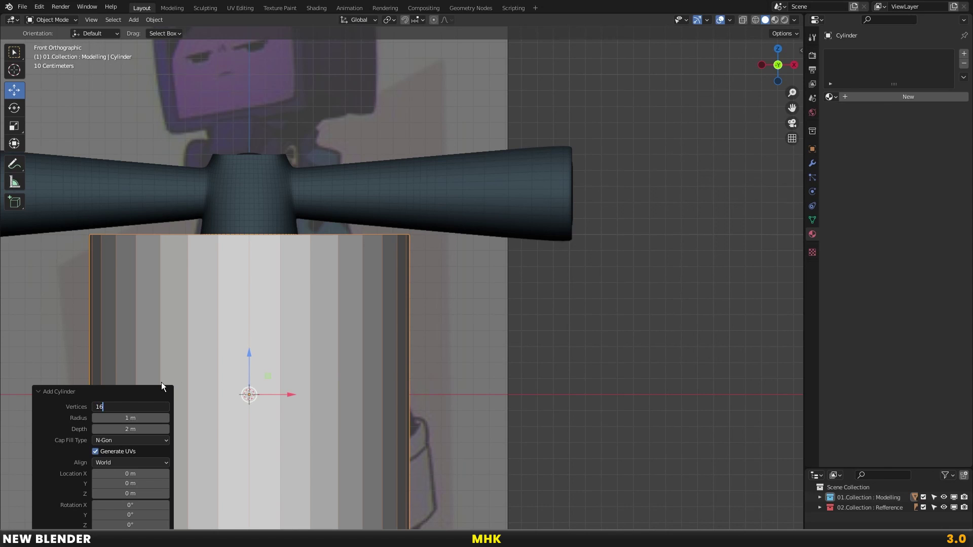
{"action": "key", "text": "Return"}
{"action": "scroll", "coordinate": [278, 312], "scroll_direction": "down", "scroll_amount": 1}
{"action": "middle_click_drag", "start_coordinate": [277, 312], "coordinate": [308, 278], "text": "shift"}
{"action": "key", "text": "g"}
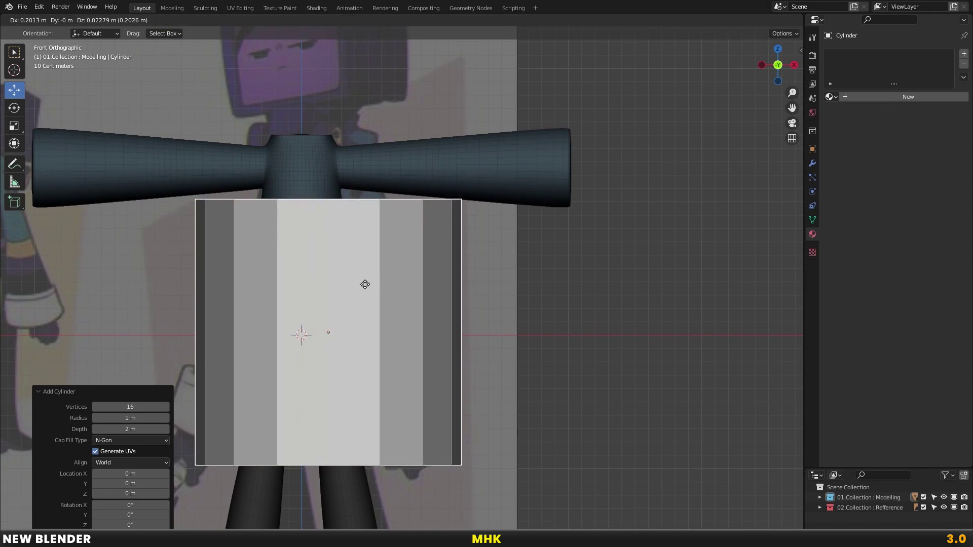
{"action": "left_click", "coordinate": [560, 275]}
{"action": "scroll", "coordinate": [539, 299], "scroll_direction": "up", "scroll_amount": 2}
{"action": "key", "text": "s"}
{"action": "left_click", "coordinate": [447, 349]}
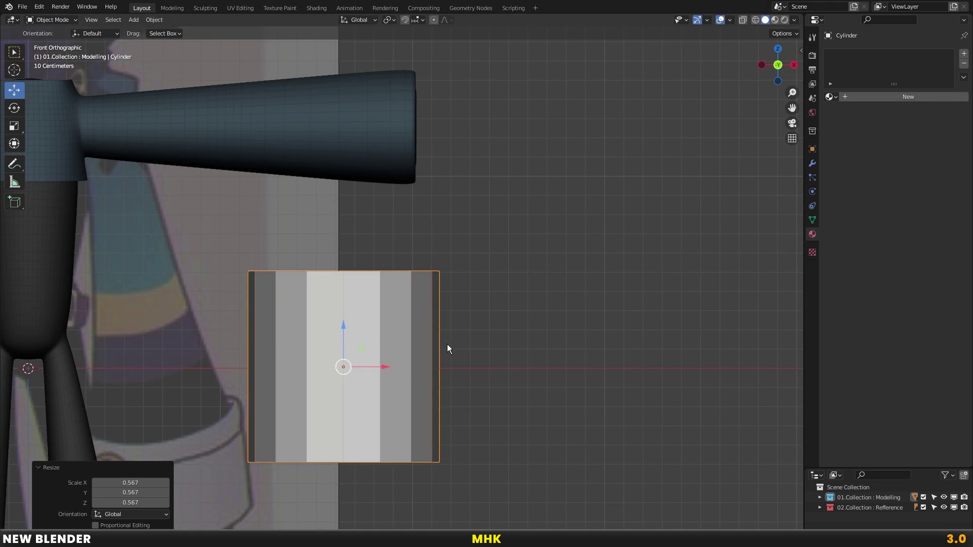
{"action": "key", "text": "g"}
{"action": "left_click", "coordinate": [534, 250]}
Delete the cylinder's top and bottom cap faces to leave an open tube
{"action": "key", "text": "Tab"}
{"action": "key", "text": "shift+z"}
{"action": "key", "text": "b"}
{"action": "left_click_drag", "start_coordinate": [325, 179], "coordinate": [595, 222]}
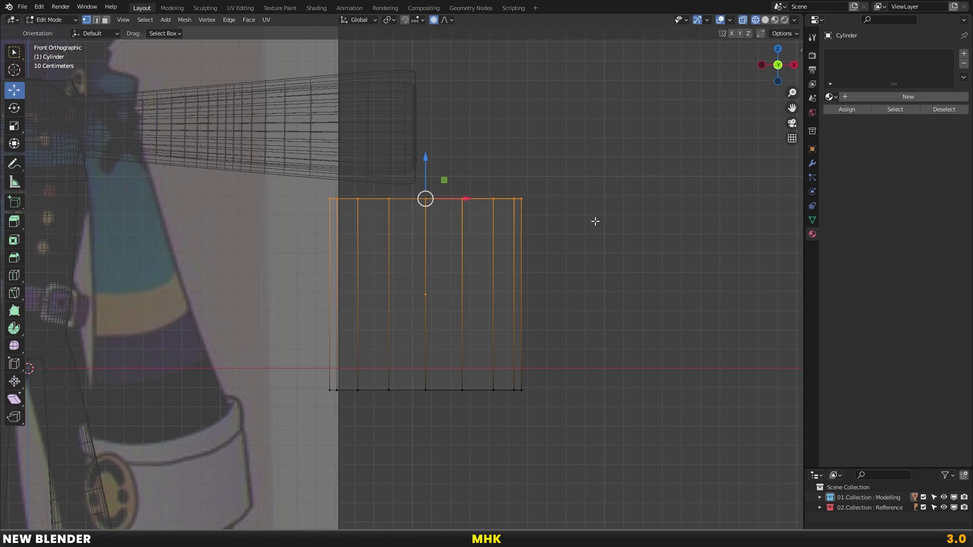
{"action": "key", "text": "x"}
{"action": "left_click", "coordinate": [596, 224]}
{"action": "left_click_drag", "start_coordinate": [325, 376], "coordinate": [622, 396]}
{"action": "key", "text": "x"}
{"action": "left_click", "coordinate": [622, 395]}
{"action": "key", "text": "Tab"}
{"action": "key", "text": "shift+z"}
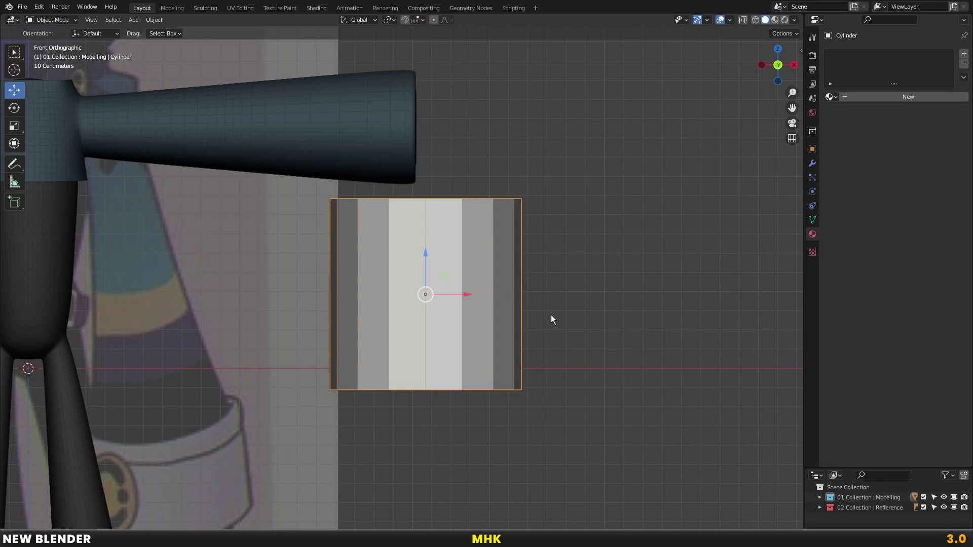
Rotate the cylinder 90°, scale it to 0.95 and raise it to arm height
{"action": "type", "text": "r90"}
{"action": "key", "text": "Return"}
{"action": "type", "text": "s.95"}
{"action": "key", "text": "Return"}
{"action": "key", "text": "g"}
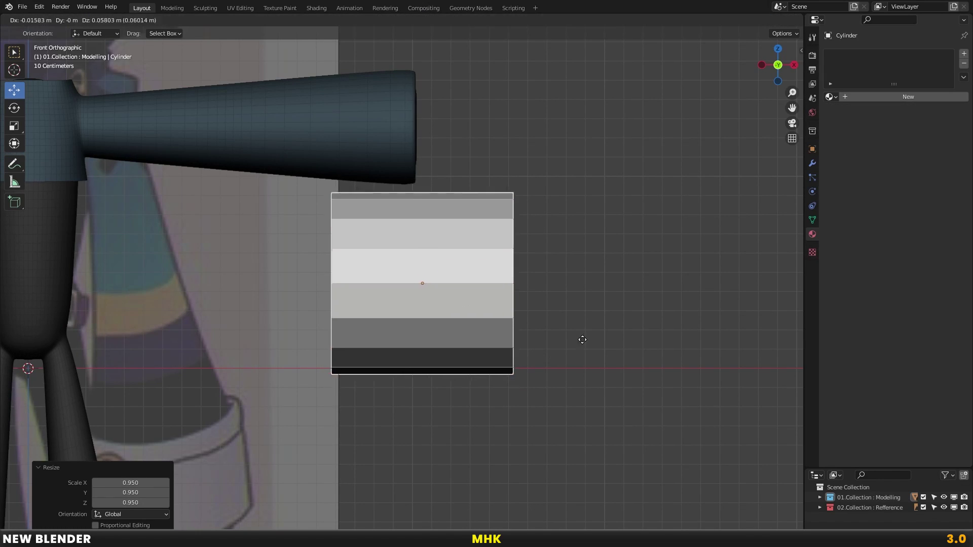
{"action": "left_click", "coordinate": [569, 219]}
{"action": "key", "text": "s"}
{"action": "middle_click_drag", "start_coordinate": [558, 217], "coordinate": [554, 342], "text": "shift"}
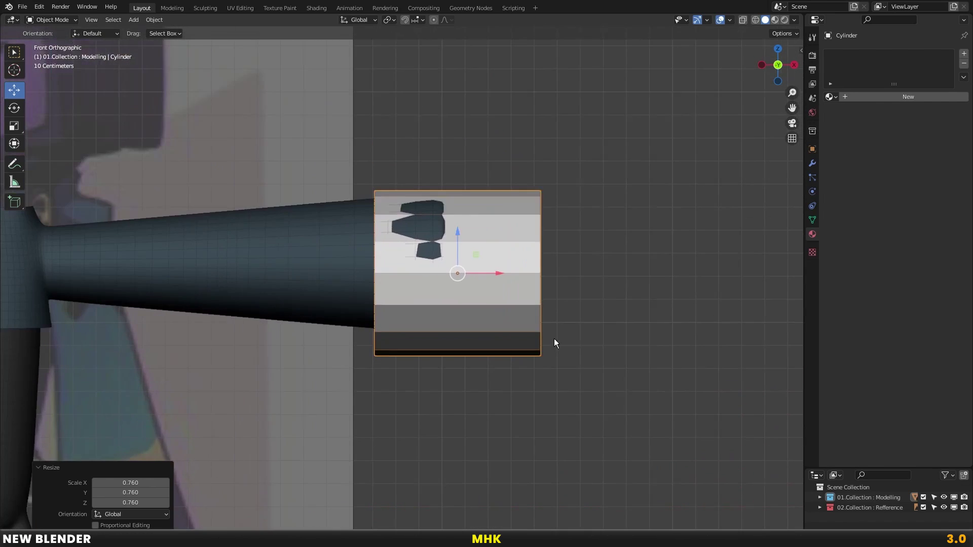
Narrow the cylinder along X and slide it along X over the right wrist end
{"action": "key", "text": "g"}
{"action": "key", "text": "x"}
{"action": "left_click", "coordinate": [588, 324]}
{"action": "key", "text": "s"}
{"action": "key", "text": "x"}
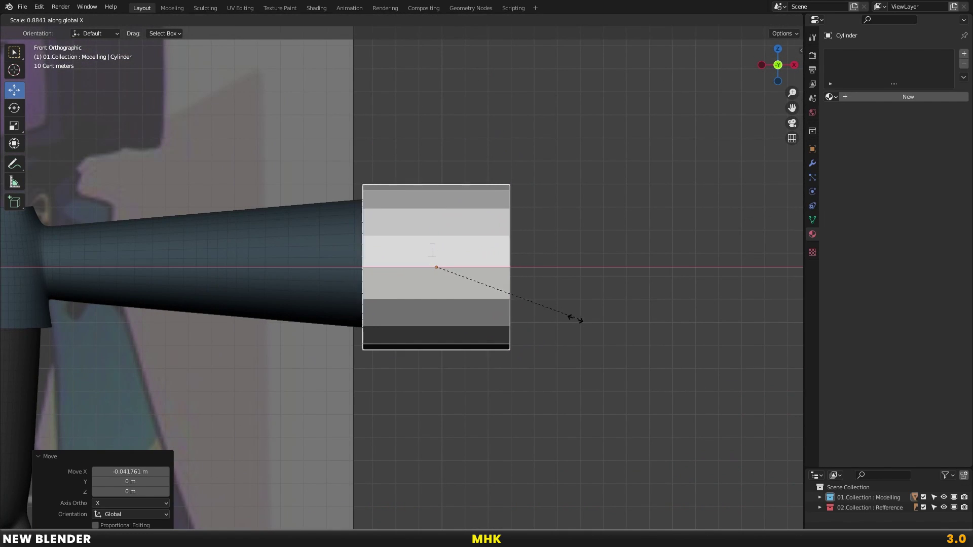
{"action": "left_click", "coordinate": [497, 287]}
{"action": "key", "text": "g"}
{"action": "key", "text": "x"}
{"action": "left_click", "coordinate": [458, 260]}
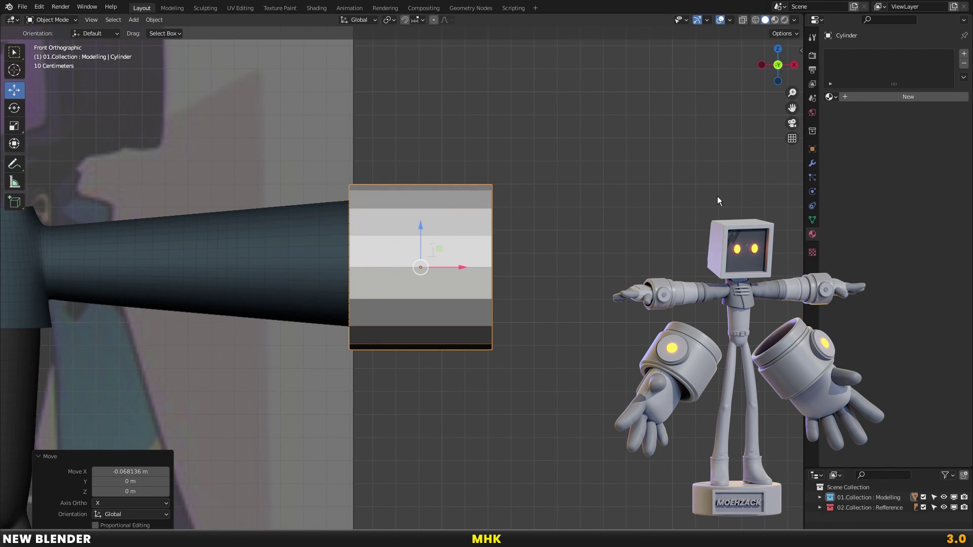
{"action": "left_click", "coordinate": [813, 164]}
{"action": "left_click", "coordinate": [843, 54]}
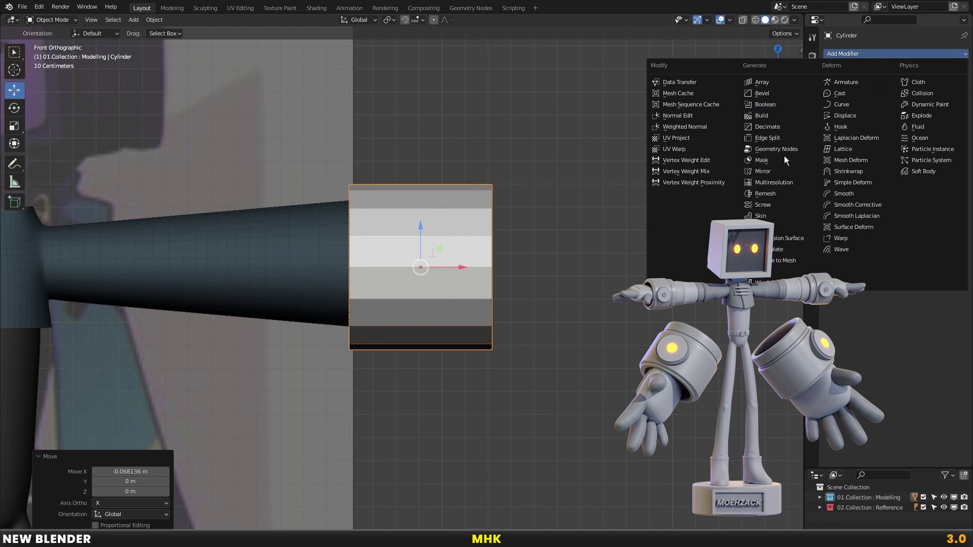
Add a Mirror modifier to the cuff with Cube as the mirror object
{"action": "left_click", "coordinate": [763, 171]}
{"action": "scroll", "coordinate": [494, 218], "scroll_direction": "down", "scroll_amount": 3}
{"action": "middle_click_drag", "start_coordinate": [355, 249], "coordinate": [603, 223], "text": "shift"}
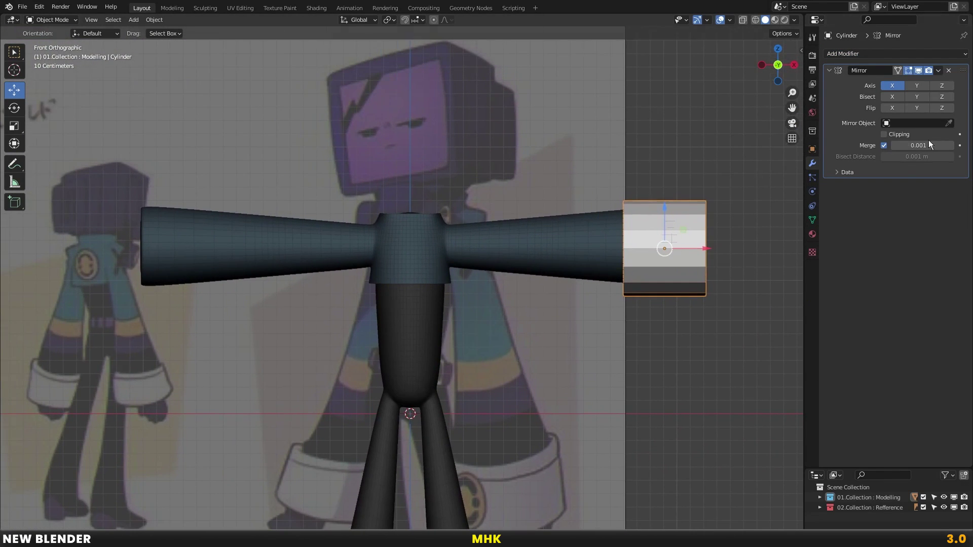
{"action": "left_click", "coordinate": [417, 308]}
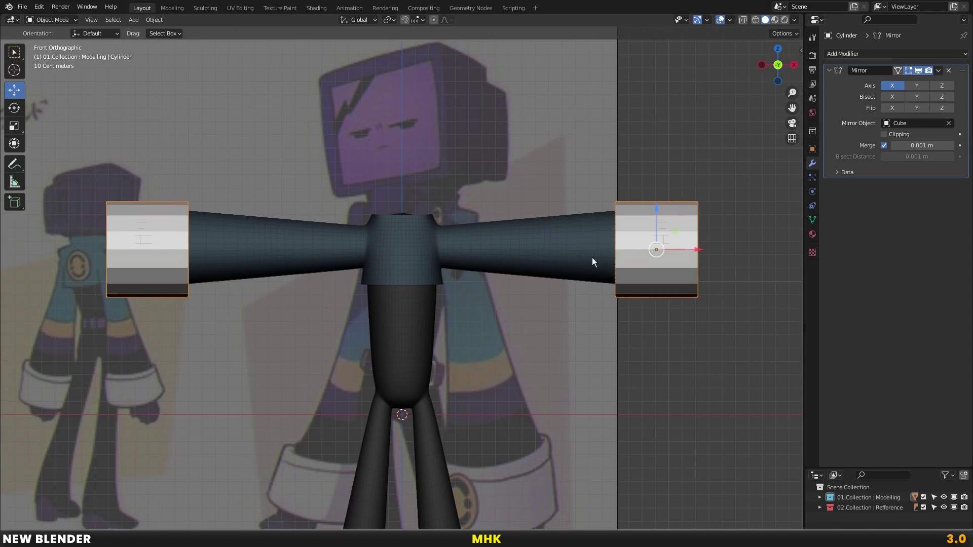
{"action": "scroll", "coordinate": [615, 251], "scroll_direction": "up", "scroll_amount": 3}
{"action": "scroll", "coordinate": [536, 254], "scroll_direction": "up", "scroll_amount": 1}
Nudge the cuff back along Y to sit in the arm's depth, then return to front view
{"action": "key", "text": "s"}
{"action": "key", "text": "Escape"}
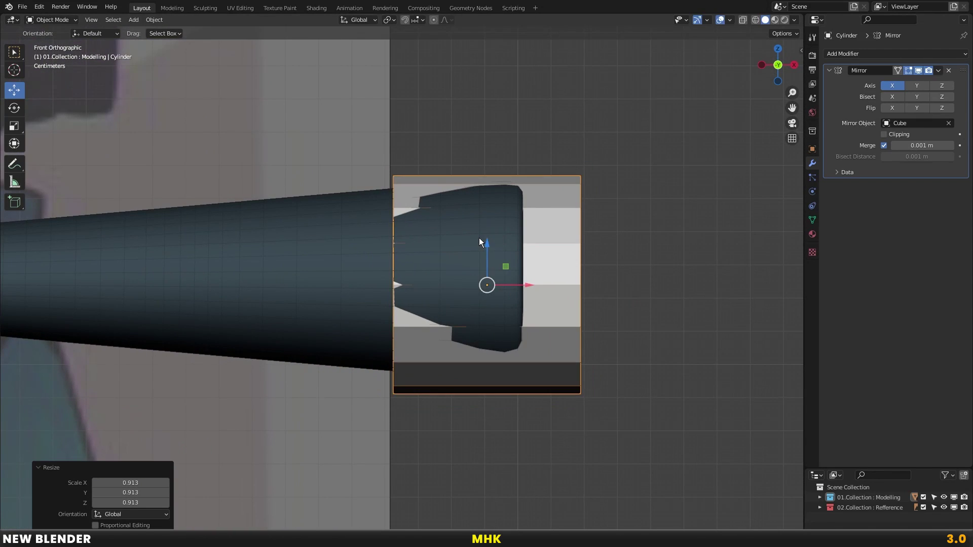
{"action": "mouse_move", "coordinate": [479, 238]}
{"action": "middle_mouse_down"}
{"action": "mouse_move", "coordinate": [512, 244]}
{"action": "mouse_move", "coordinate": [434, 299]}
{"action": "middle_mouse_up"}
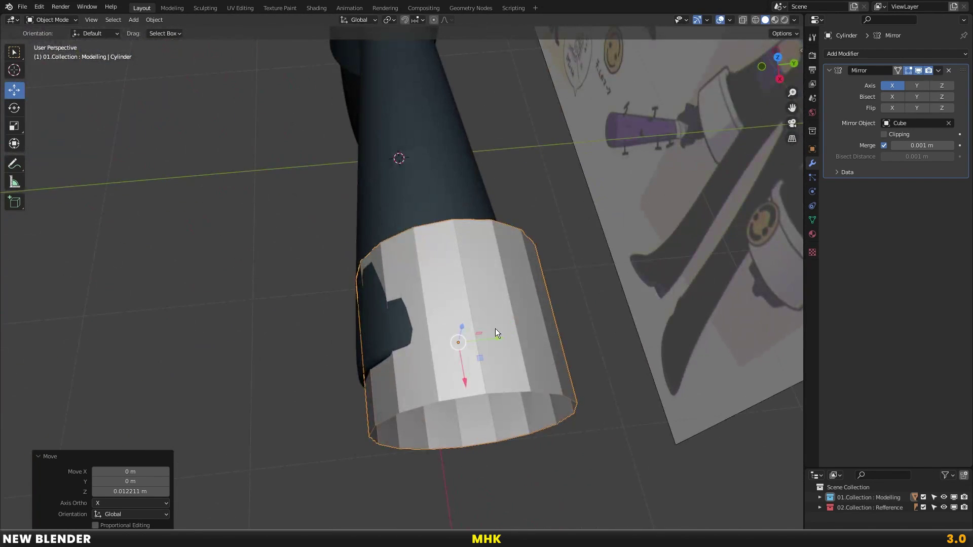
{"action": "key", "text": "g"}
{"action": "key", "text": "y"}
{"action": "left_click", "coordinate": [502, 284]}
{"action": "mouse_move", "coordinate": [502, 284]}
{"action": "middle_mouse_down"}
{"action": "mouse_move", "coordinate": [521, 216]}
{"action": "mouse_move", "coordinate": [446, 254]}
{"action": "middle_mouse_up"}
{"action": "key", "text": "g"}
{"action": "key", "text": "y"}
{"action": "left_click", "coordinate": [435, 253]}
{"action": "key", "text": "KP_1"}
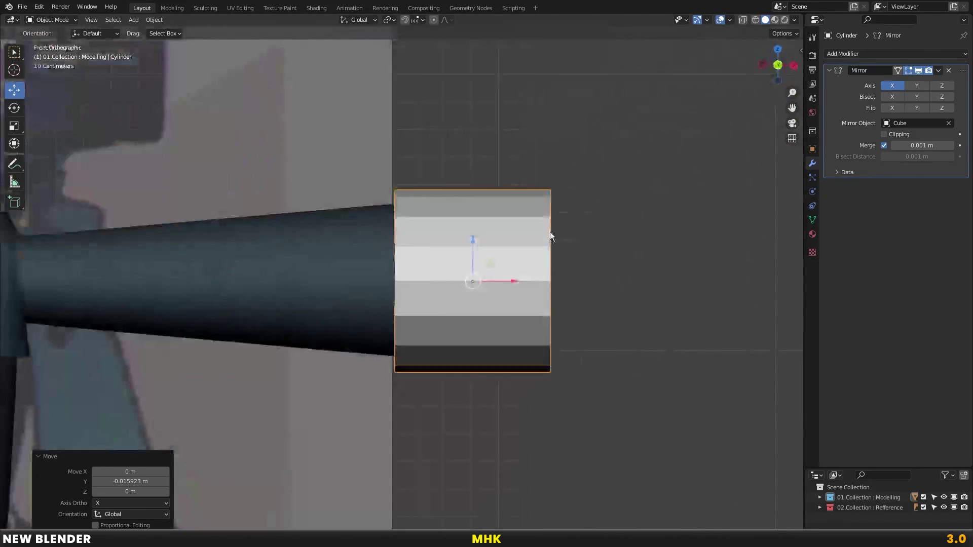
Add an edge loop to the cuff near its inner end, slid to factor 0.584
{"action": "scroll", "coordinate": [523, 218], "scroll_direction": "down", "scroll_amount": 4}
{"action": "scroll", "coordinate": [527, 232], "scroll_direction": "down", "scroll_amount": 1}
{"action": "scroll", "coordinate": [524, 236], "scroll_direction": "up", "scroll_amount": 2}
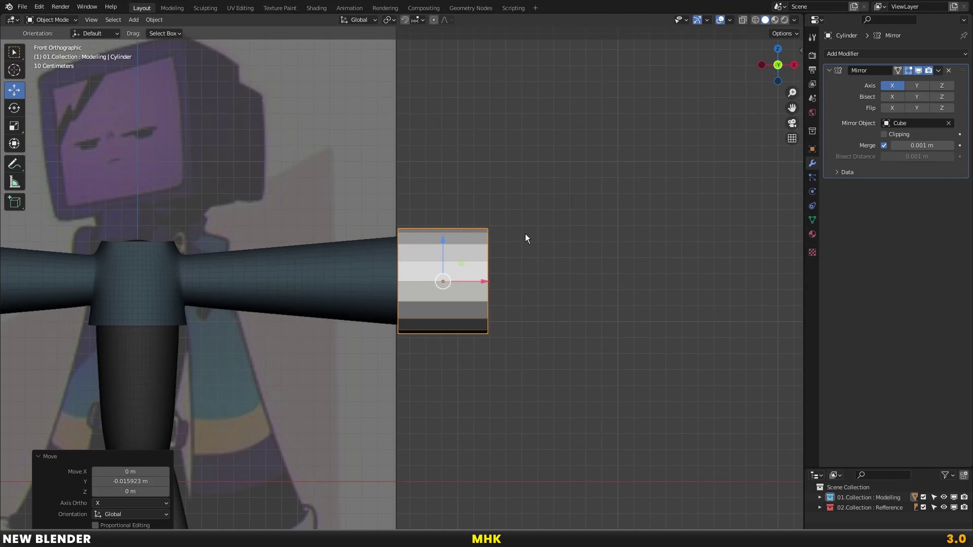
{"action": "scroll", "coordinate": [525, 235], "scroll_direction": "up", "scroll_amount": 3}
{"action": "key", "text": "Tab"}
{"action": "left_click", "coordinate": [438, 205]}
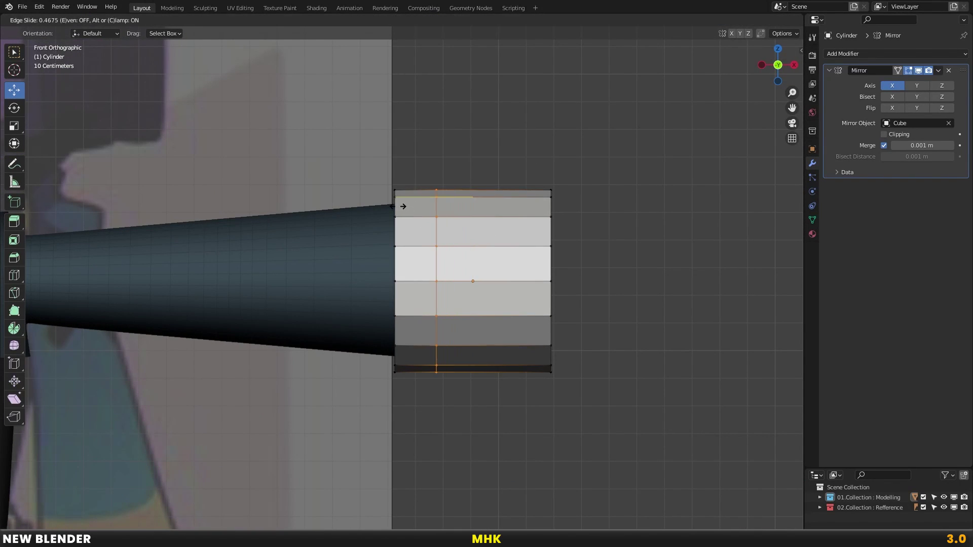
{"action": "left_click", "coordinate": [392, 206]}
{"action": "scroll", "coordinate": [554, 182], "scroll_direction": "up", "scroll_amount": 4}
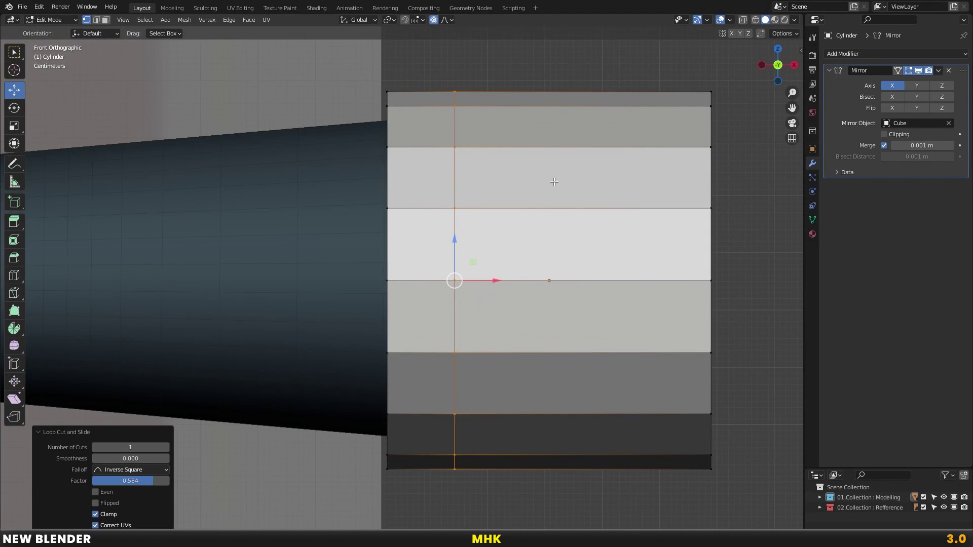
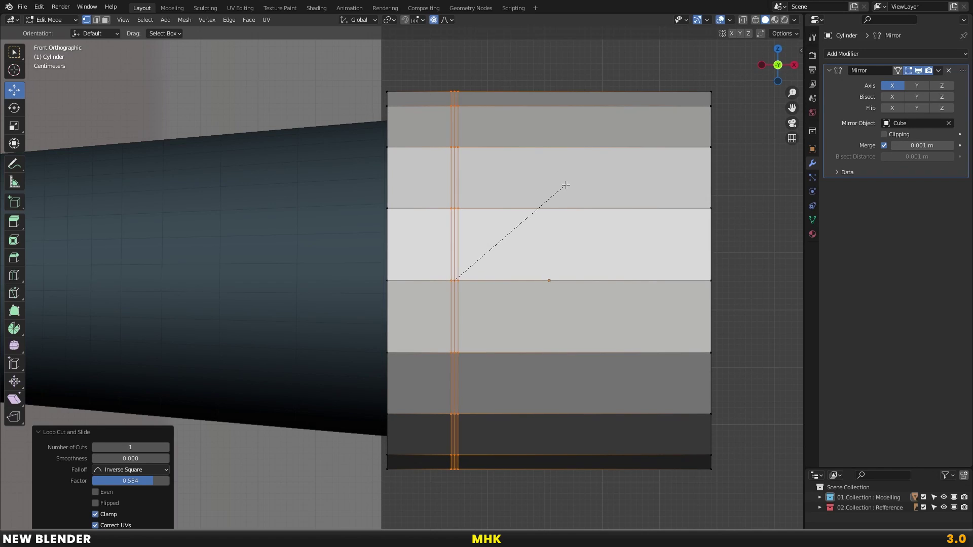
Confirm the cuff bevel, adjust the edge selection, and return to Object Mode
{"action": "left_click", "coordinate": [565, 185]}
{"action": "scroll", "coordinate": [456, 203], "scroll_direction": "down", "scroll_amount": 1}
{"action": "scroll", "coordinate": [435, 203], "scroll_direction": "down", "scroll_amount": 1}
{"action": "left_click", "coordinate": [435, 203]}
{"action": "left_click", "coordinate": [395, 210], "text": "alt"}
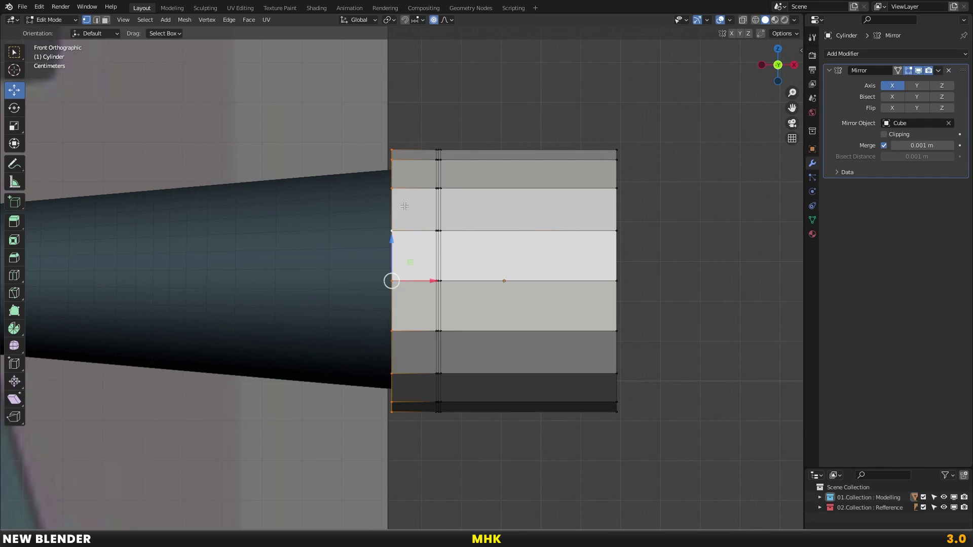
{"action": "key", "text": "Tab"}
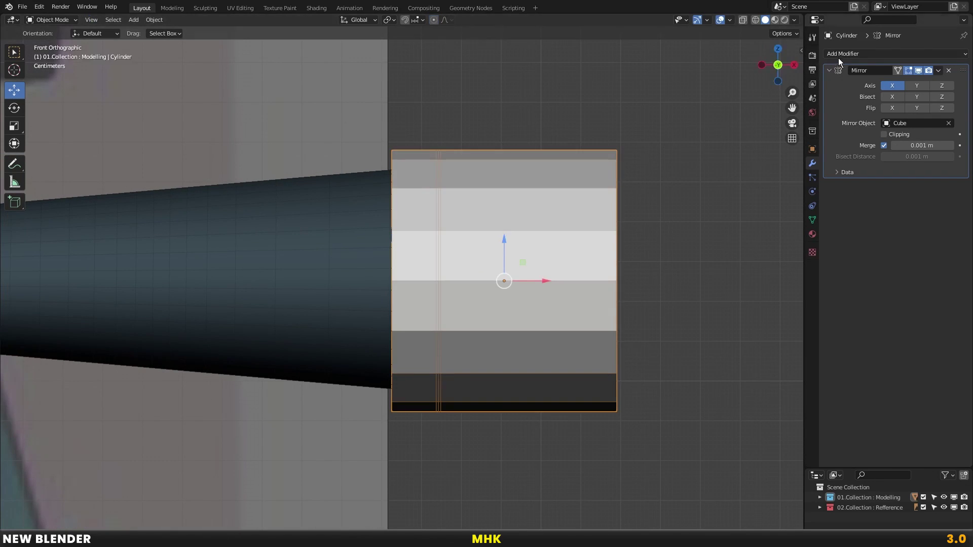
Add a Solidify modifier to the cuff and apply its scale
{"action": "left_click", "coordinate": [839, 54]}
{"action": "left_click", "coordinate": [769, 229]}
{"action": "key", "text": "ctrl+a"}
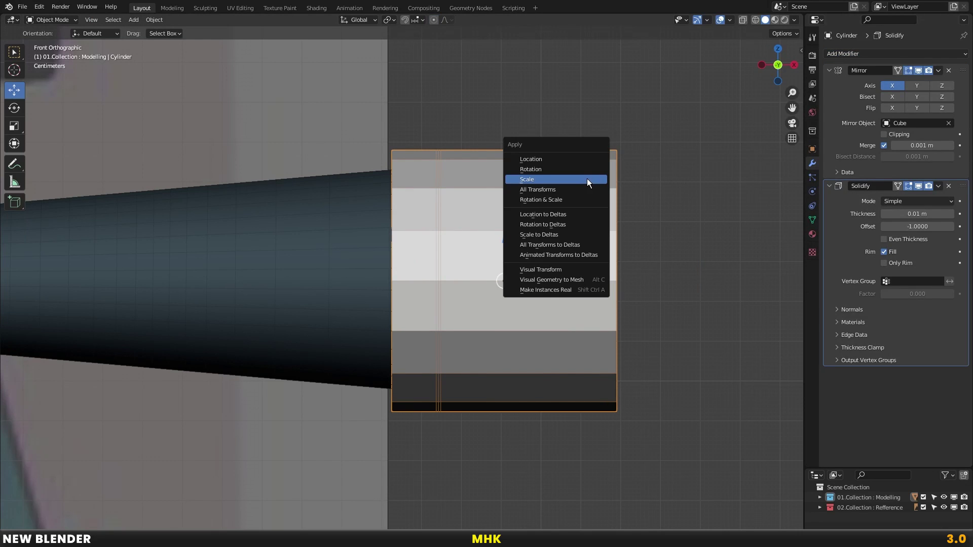
{"action": "left_click", "coordinate": [588, 180]}
{"action": "middle_click_drag", "start_coordinate": [493, 172], "coordinate": [564, 193]}
Set the Solidify thickness to 0.06 m and apply the modifier
{"action": "left_click", "coordinate": [952, 214]}
{"action": "left_click", "coordinate": [952, 214]}
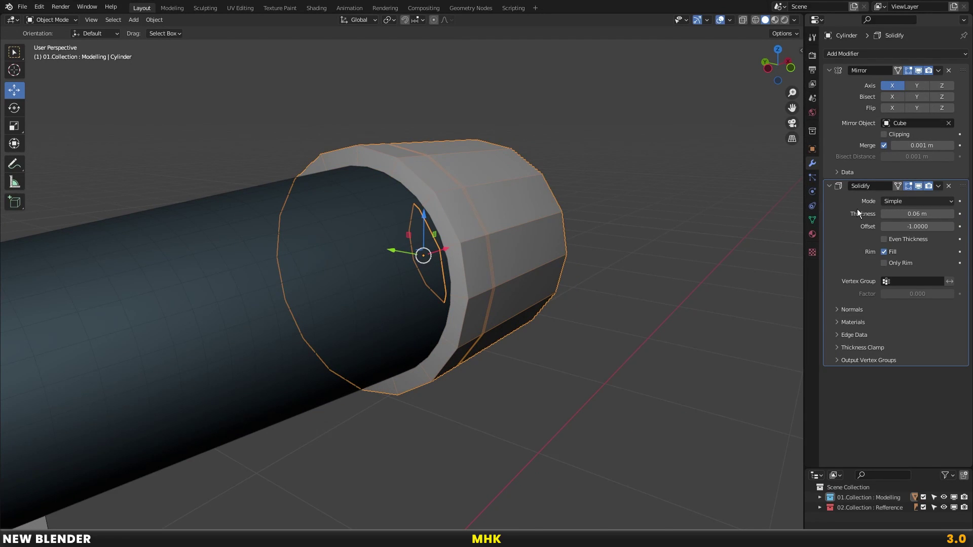
{"action": "key", "text": "ctrl+a"}
{"action": "left_click", "coordinate": [847, 55]}
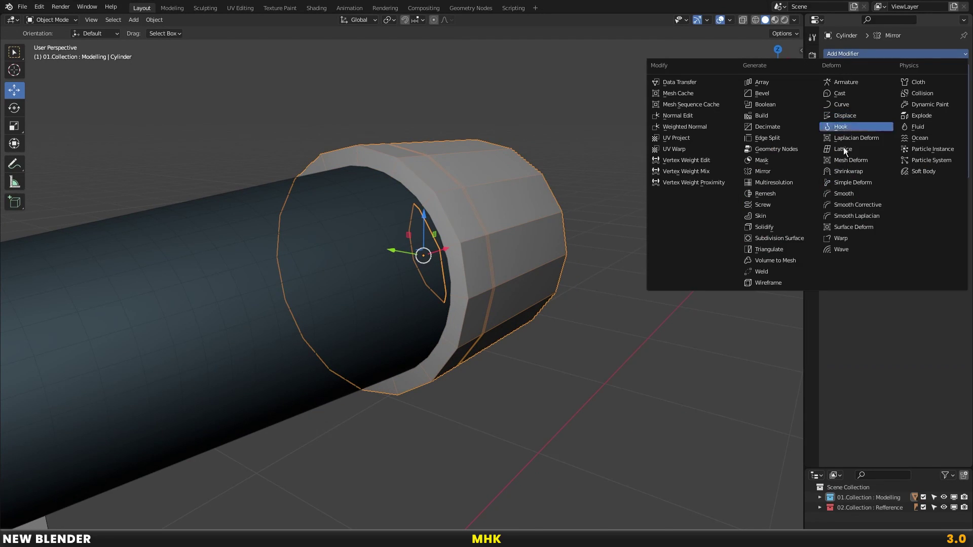
Add a Subdivision Surface modifier (Viewport 2, Render 3) and shade the cuff smooth
{"action": "left_click", "coordinate": [782, 235]}
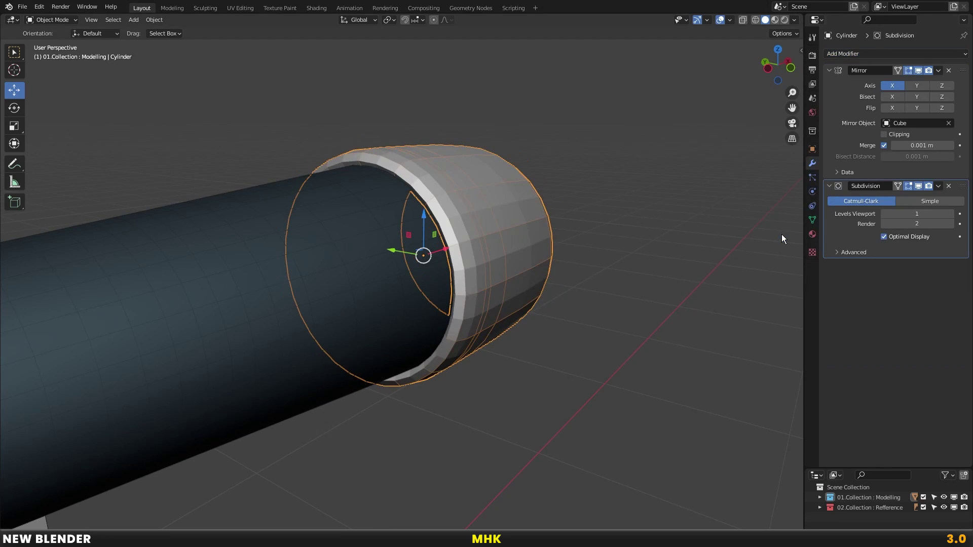
{"action": "left_click", "coordinate": [953, 214]}
{"action": "left_click", "coordinate": [951, 223]}
{"action": "right_click", "coordinate": [603, 198]}
{"action": "left_click", "coordinate": [604, 199]}
In front view, add two loop cuts across the cuff in Edit Mode
{"action": "key", "text": "KP_1"}
{"action": "key", "text": "Tab"}
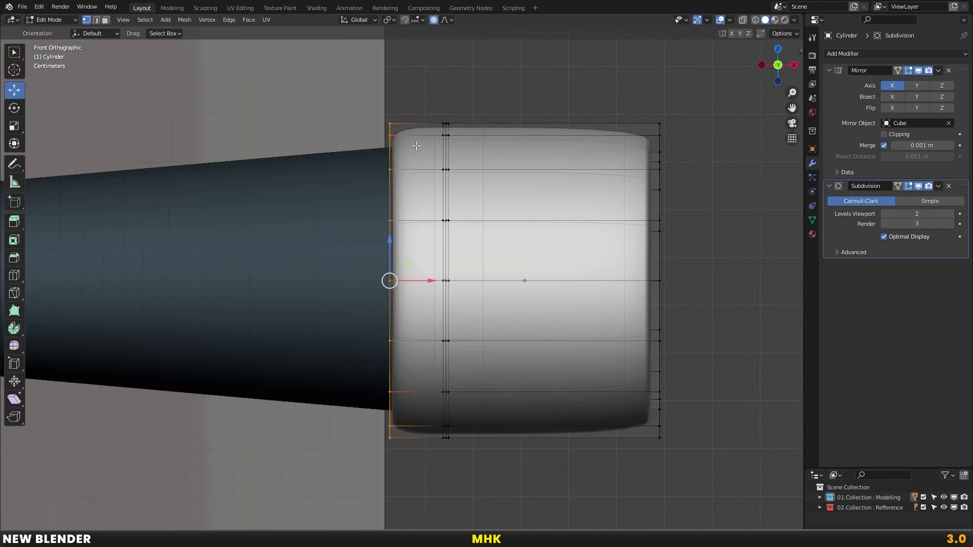
{"action": "key", "text": "ctrl+r"}
{"action": "left_click", "coordinate": [417, 147]}
{"action": "key", "text": "g"}
{"action": "key", "text": "g"}
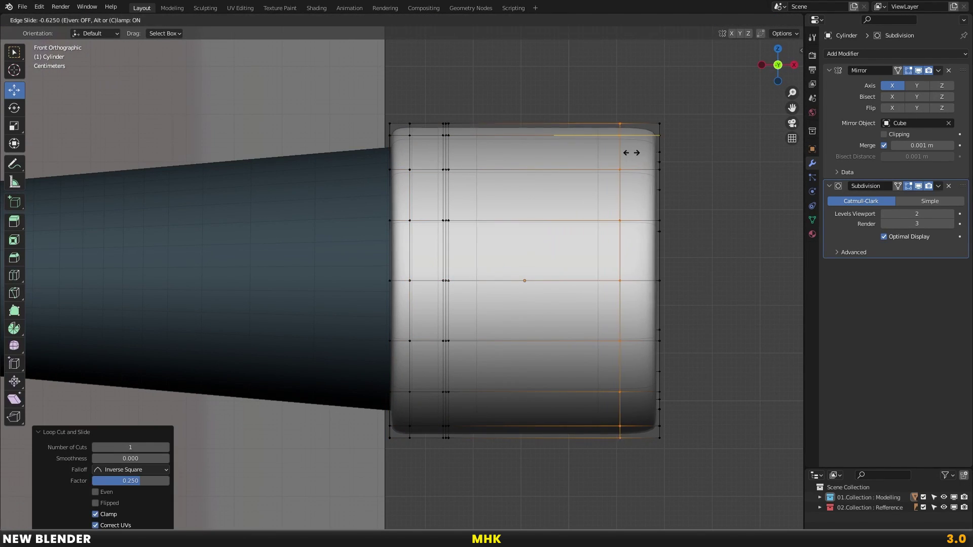
{"action": "left_click", "coordinate": [654, 152]}
{"action": "scroll", "coordinate": [449, 173], "scroll_direction": "up", "scroll_amount": 2}
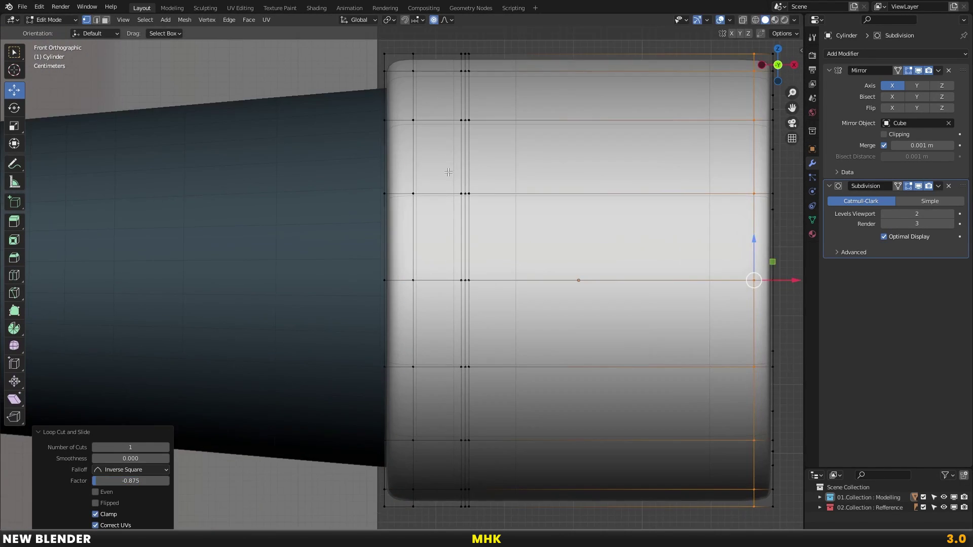
Pinch the loop near the cuff's inner end into a groove, with loops on either side
{"action": "left_click", "coordinate": [470, 144], "text": "alt"}
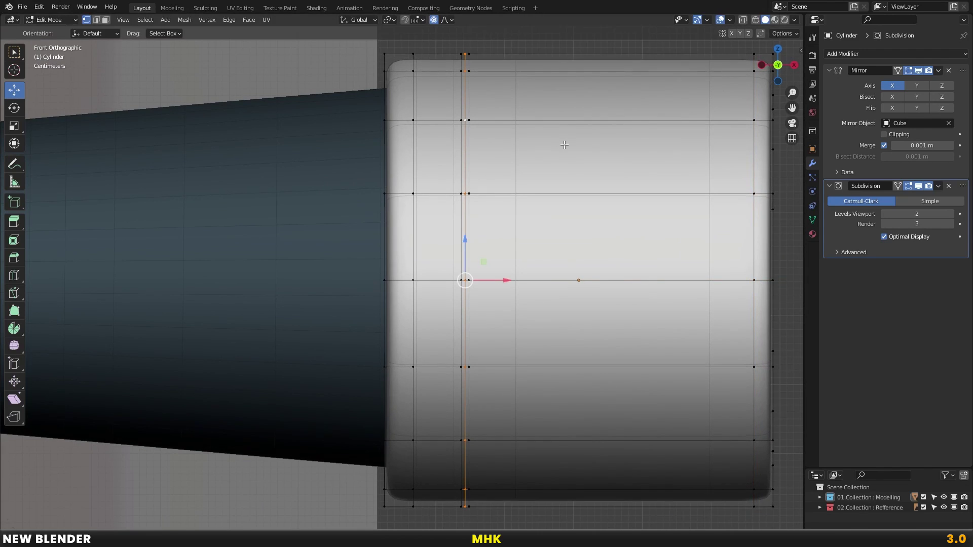
{"action": "key", "text": "alt+s"}
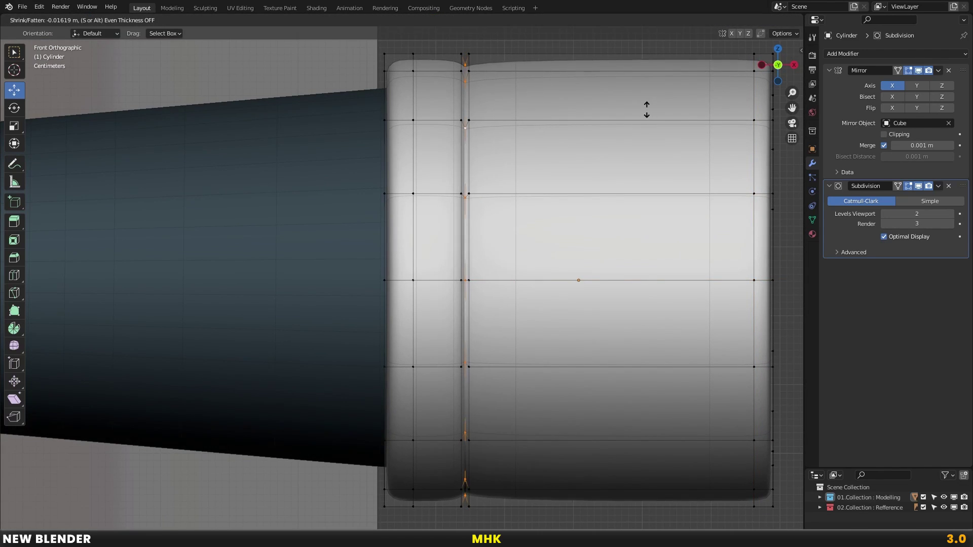
{"action": "left_click", "coordinate": [647, 110]}
{"action": "key", "text": "ctrl+r"}
{"action": "left_click", "coordinate": [627, 87]}
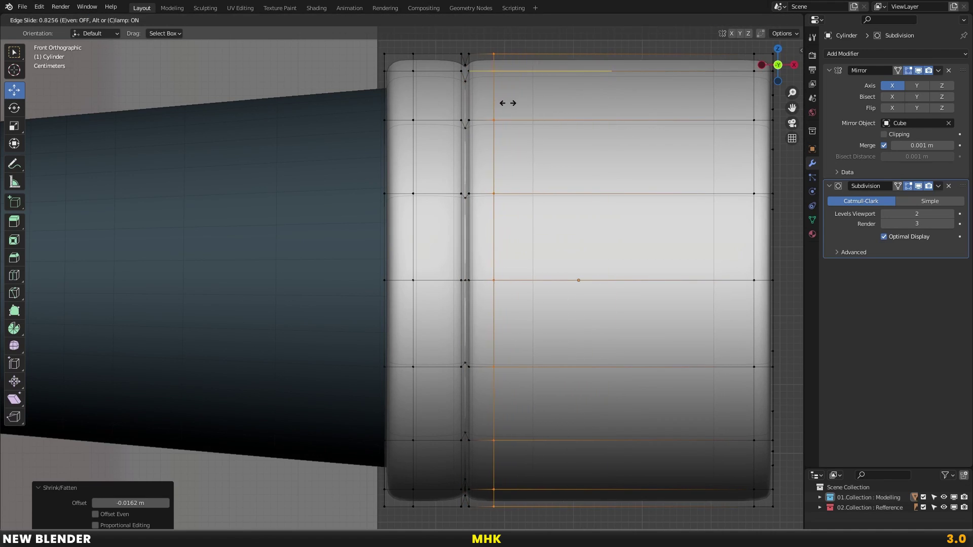
{"action": "left_click", "coordinate": [470, 91]}
{"action": "left_click", "coordinate": [438, 203]}
{"action": "left_click", "coordinate": [456, 152]}
{"action": "scroll", "coordinate": [486, 135], "scroll_direction": "down", "scroll_amount": 2}
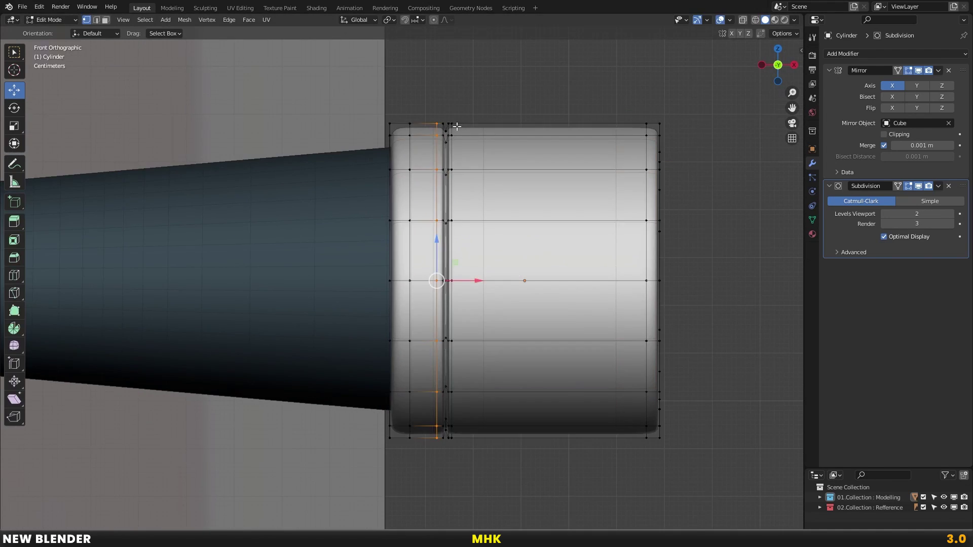
Scale the groove's edge loops together along X, then return to Object Mode
{"action": "key", "text": "shift+z"}
{"action": "left_click_drag", "start_coordinate": [430, 102], "coordinate": [527, 442]}
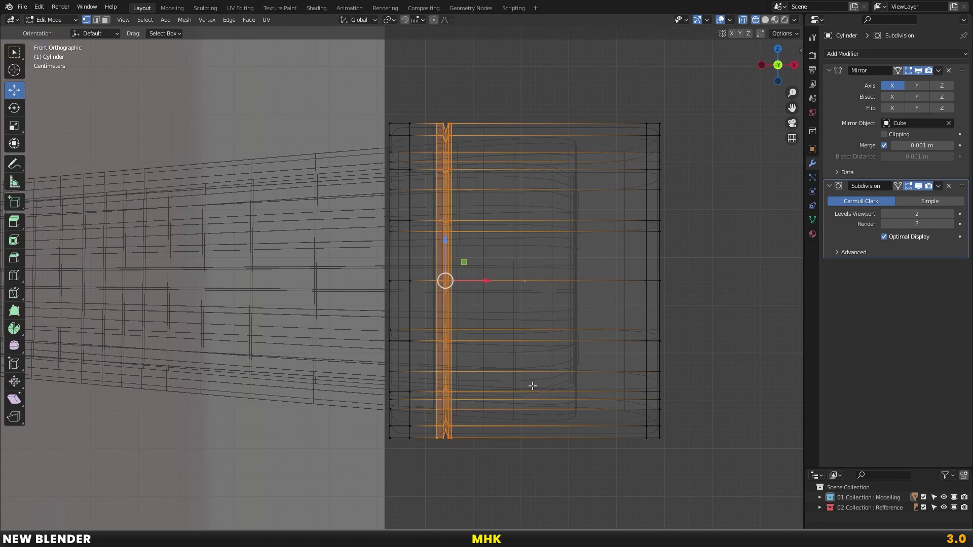
{"action": "scroll", "coordinate": [560, 228], "scroll_direction": "up", "scroll_amount": 1}
{"action": "scroll", "coordinate": [565, 211], "scroll_direction": "up", "scroll_amount": 1}
{"action": "key", "text": "s"}
{"action": "key", "text": "x"}
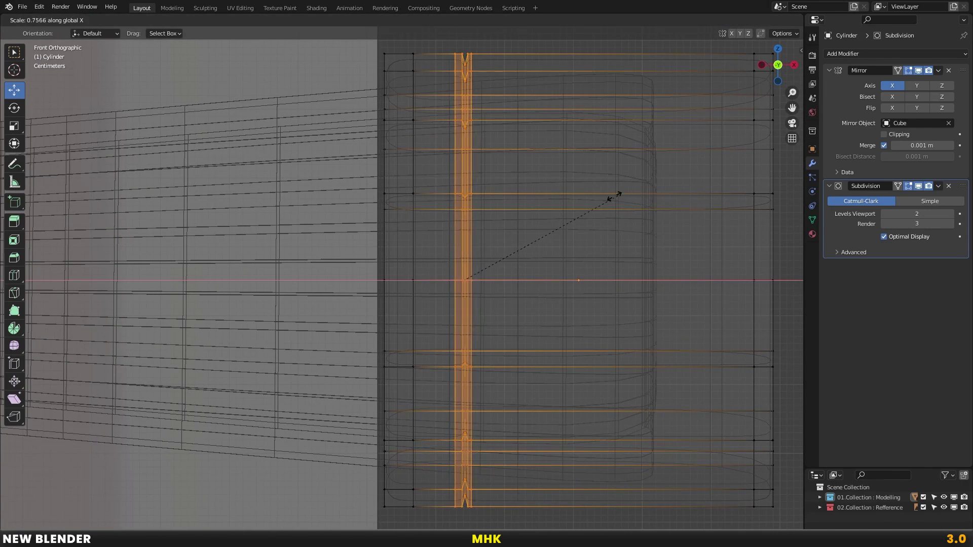
{"action": "left_click", "coordinate": [587, 209]}
{"action": "key", "text": "shift+z"}
{"action": "key", "text": "Tab"}
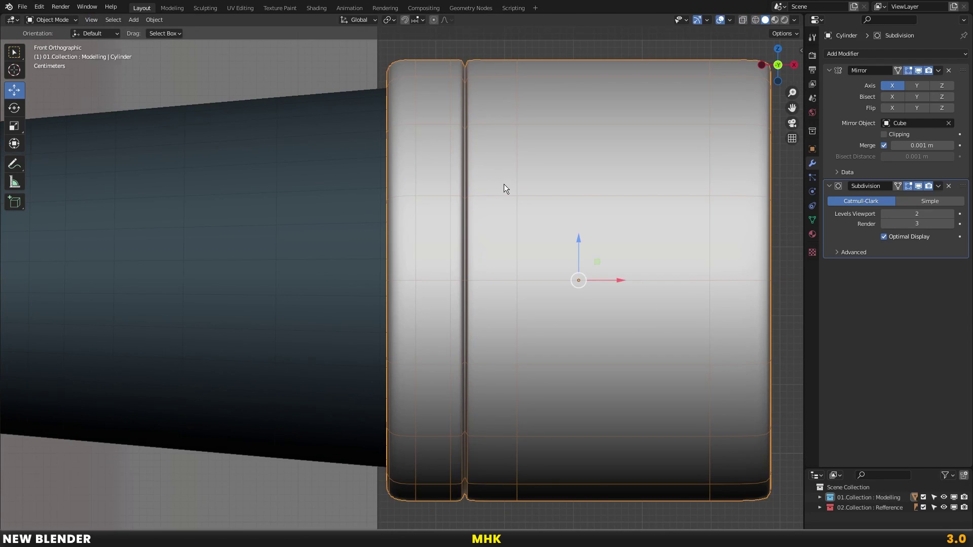
{"action": "scroll", "coordinate": [509, 185], "scroll_direction": "down", "scroll_amount": 3}
{"action": "scroll", "coordinate": [452, 193], "scroll_direction": "down", "scroll_amount": 3}
{"action": "middle_click_drag", "start_coordinate": [452, 193], "coordinate": [568, 177], "text": "shift"}
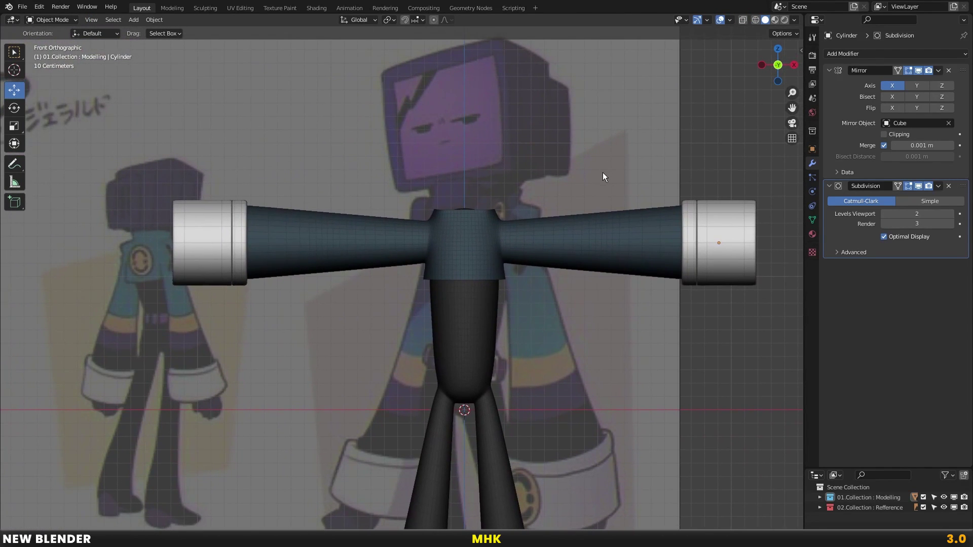
Select the right arm in Edit Mode and pick an edge loop on it
{"action": "scroll", "coordinate": [575, 198], "scroll_direction": "up", "scroll_amount": 2}
{"action": "scroll", "coordinate": [438, 198], "scroll_direction": "up", "scroll_amount": 1}
{"action": "left_click", "coordinate": [476, 186]}
{"action": "key", "text": "Tab"}
{"action": "left_click", "coordinate": [409, 188], "text": "alt"}
{"action": "scroll", "coordinate": [410, 193], "scroll_direction": "up", "scroll_amount": 1}
{"action": "scroll", "coordinate": [425, 203], "scroll_direction": "up", "scroll_amount": 1}
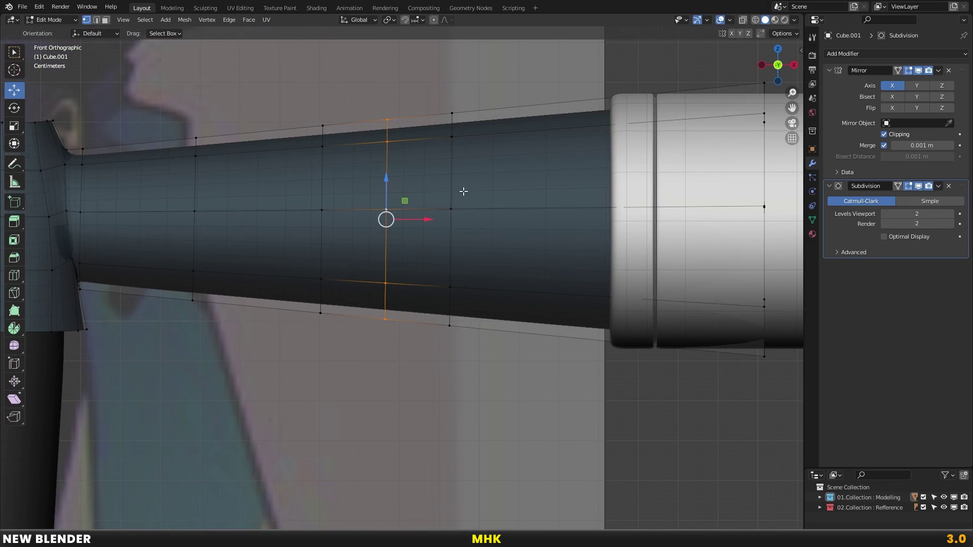
{"action": "middle_click_drag", "start_coordinate": [463, 191], "coordinate": [437, 191], "text": "shift"}
{"action": "scroll", "coordinate": [489, 186], "scroll_direction": "down", "scroll_amount": 1}
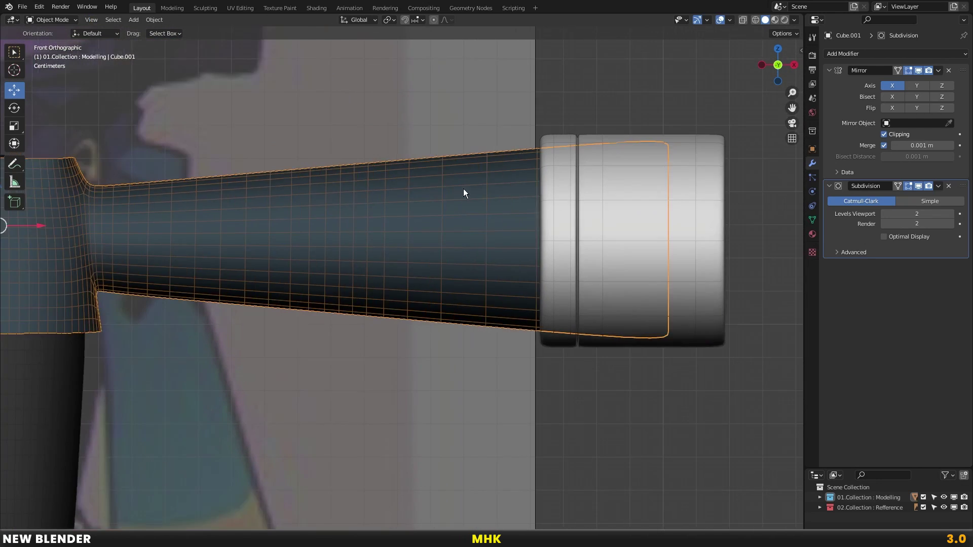
{"action": "scroll", "coordinate": [493, 170], "scroll_direction": "down", "scroll_amount": 2}
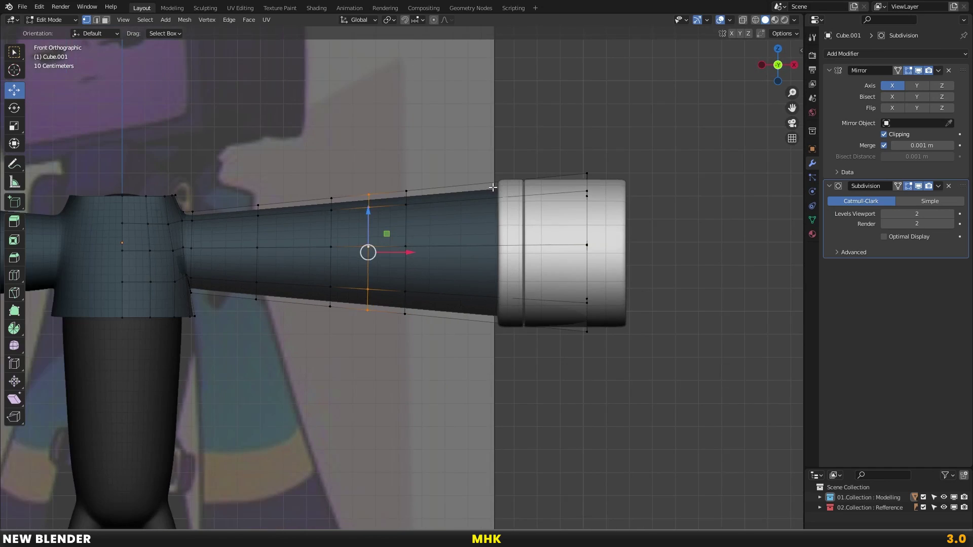
{"action": "middle_click_drag", "start_coordinate": [493, 177], "coordinate": [492, 151], "text": "shift"}
Add two centred loop cuts along the arm
{"action": "scroll", "coordinate": [492, 152], "scroll_direction": "up", "scroll_amount": 1}
{"action": "scroll", "coordinate": [499, 160], "scroll_direction": "down", "scroll_amount": 2}
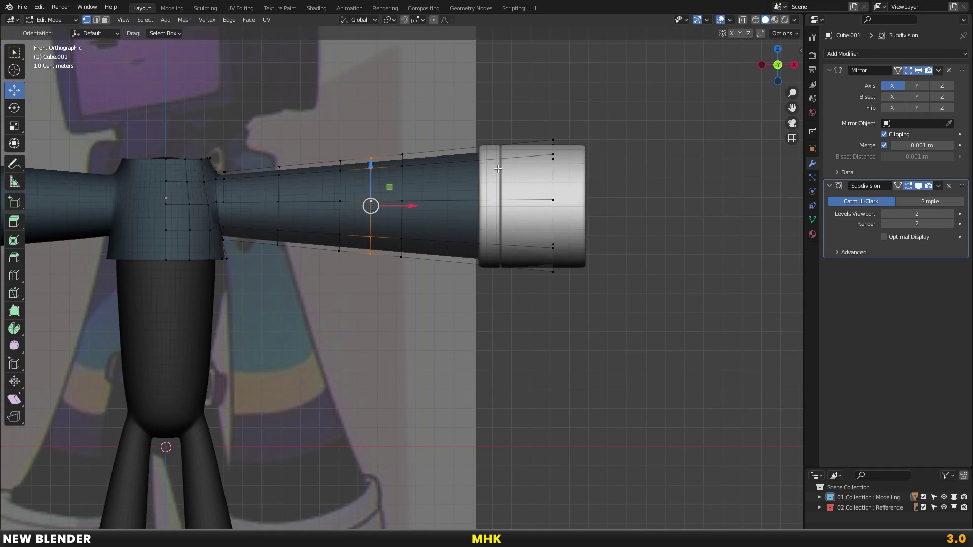
{"action": "middle_click_drag", "start_coordinate": [491, 243], "coordinate": [489, 189], "text": "shift"}
{"action": "scroll", "coordinate": [490, 188], "scroll_direction": "up", "scroll_amount": 2}
{"action": "left_click", "coordinate": [482, 142]}
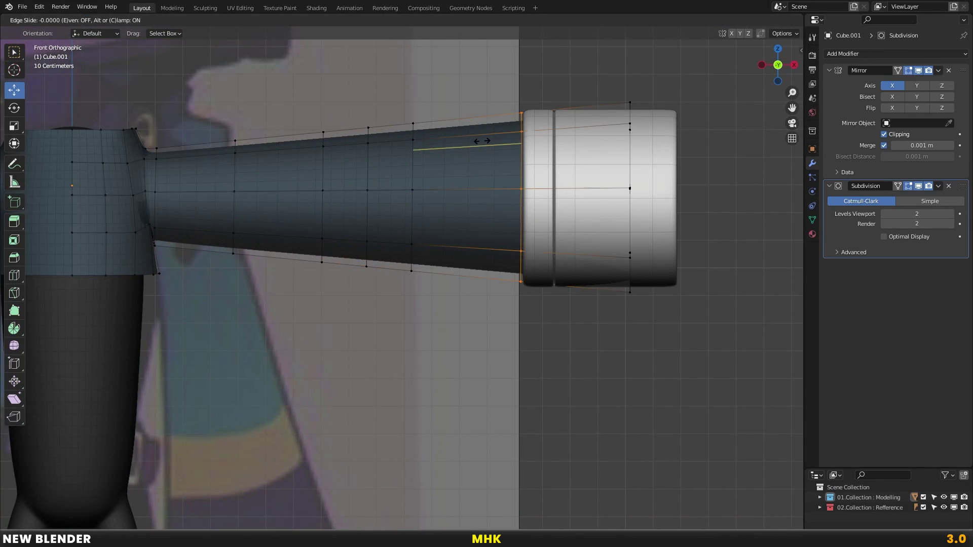
{"action": "right_click", "coordinate": [473, 143]}
{"action": "key", "text": "ctrl+r"}
{"action": "left_click", "coordinate": [485, 144]}
{"action": "right_click", "coordinate": [484, 143]}
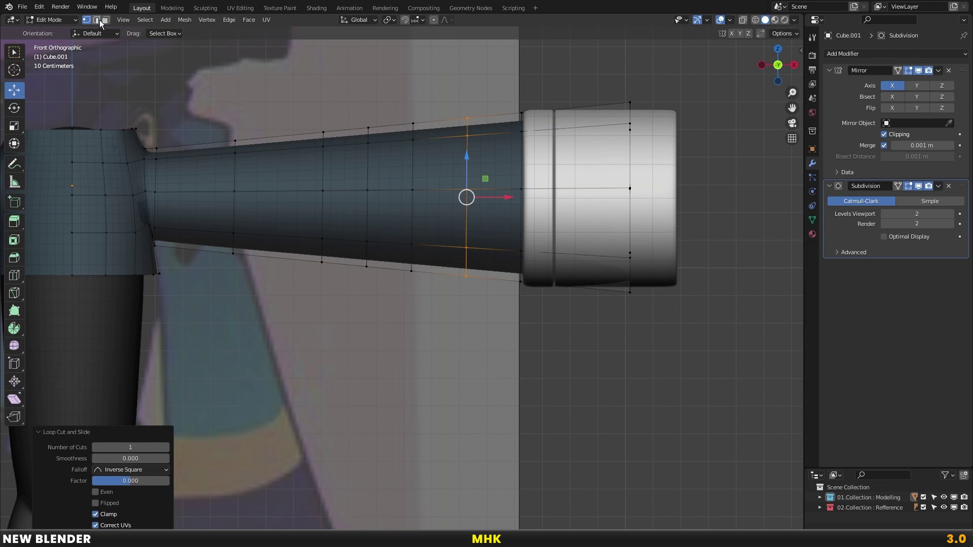
Select several arm loops and rescale them
{"action": "scroll", "coordinate": [386, 211], "scroll_direction": "down", "scroll_amount": 2}
{"action": "mouse_move", "coordinate": [387, 211]}
{"action": "middle_mouse_down", "text": "shift"}
{"action": "mouse_move", "coordinate": [489, 130]}
{"action": "mouse_move", "coordinate": [401, 189]}
{"action": "middle_mouse_up", "text": "shift"}
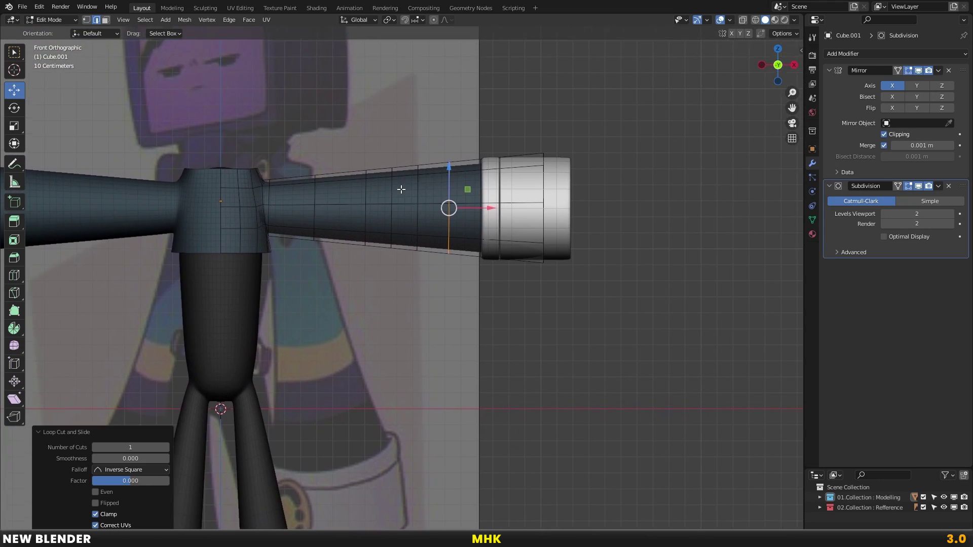
{"action": "scroll", "coordinate": [402, 190], "scroll_direction": "up", "scroll_amount": 1}
{"action": "scroll", "coordinate": [428, 196], "scroll_direction": "up", "scroll_amount": 1}
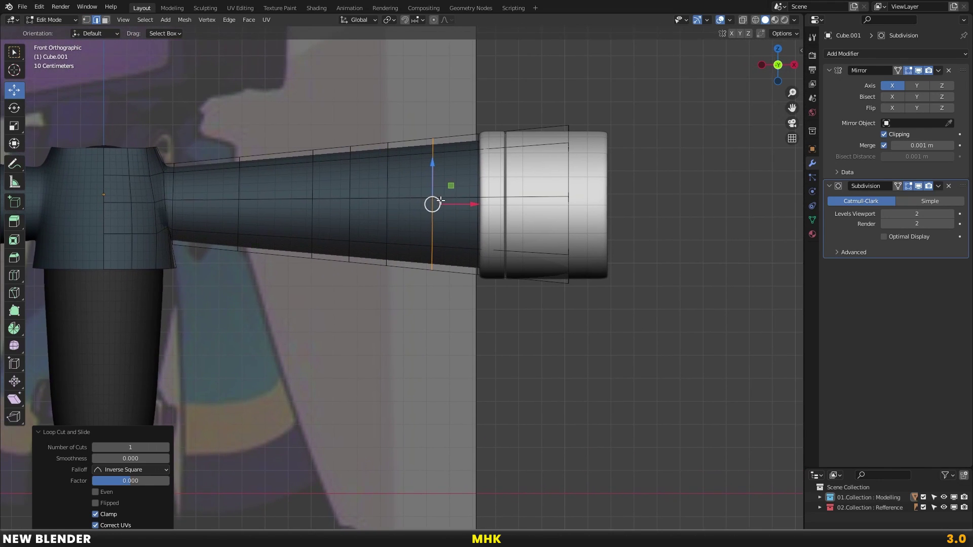
{"action": "scroll", "coordinate": [435, 194], "scroll_direction": "up", "scroll_amount": 2}
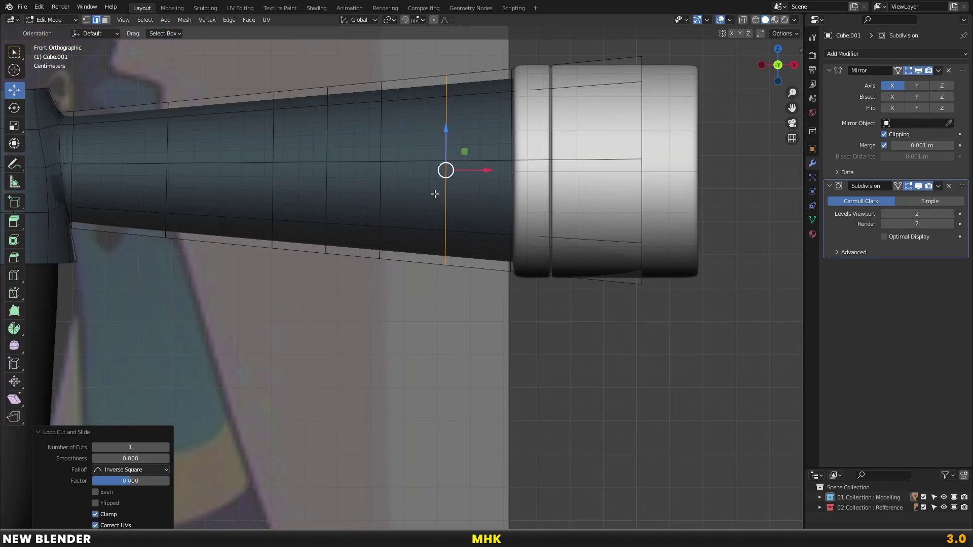
{"action": "left_click", "coordinate": [377, 139], "text": "alt+shift"}
{"action": "left_click", "coordinate": [335, 136], "text": "alt+shift"}
{"action": "left_click", "coordinate": [345, 141], "text": "alt+shift"}
{"action": "left_click", "coordinate": [276, 138], "text": "alt+shift"}
{"action": "scroll", "coordinate": [407, 137], "scroll_direction": "up", "scroll_amount": 1}
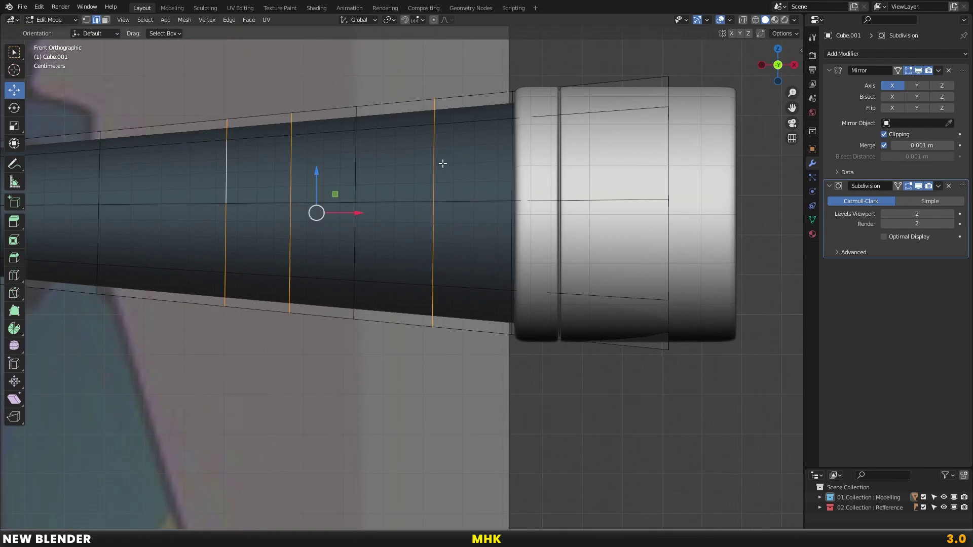
{"action": "scroll", "coordinate": [443, 163], "scroll_direction": "up", "scroll_amount": 1}
{"action": "key", "text": "s"}
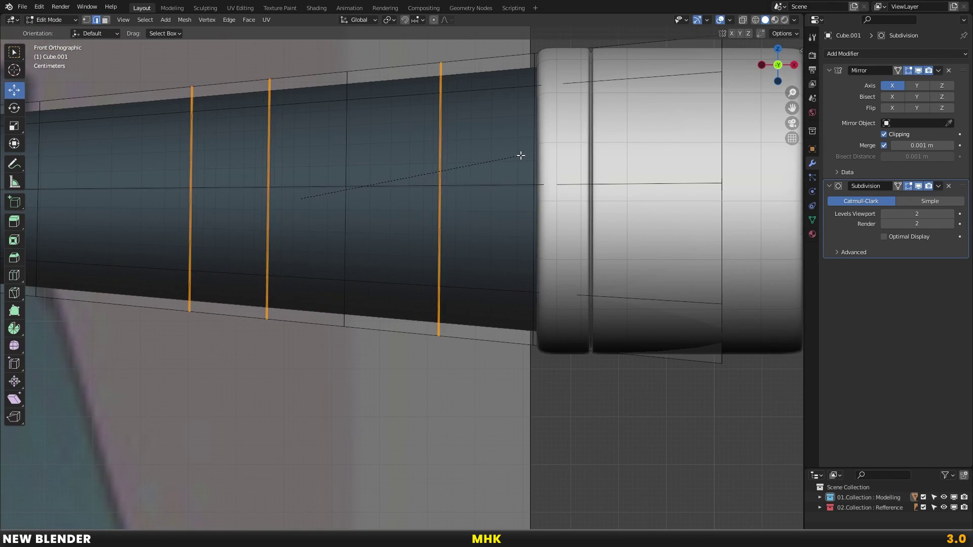
{"action": "left_click", "coordinate": [521, 155]}
{"action": "scroll", "coordinate": [400, 185], "scroll_direction": "up", "scroll_amount": 3}
Select the sleeve rings and shrink/fatten them by -0.0501 m into padded ridges
{"action": "key", "text": "alt+a"}
{"action": "left_click", "coordinate": [466, 170], "text": "alt"}
{"action": "left_click", "coordinate": [171, 173], "text": "alt+shift"}
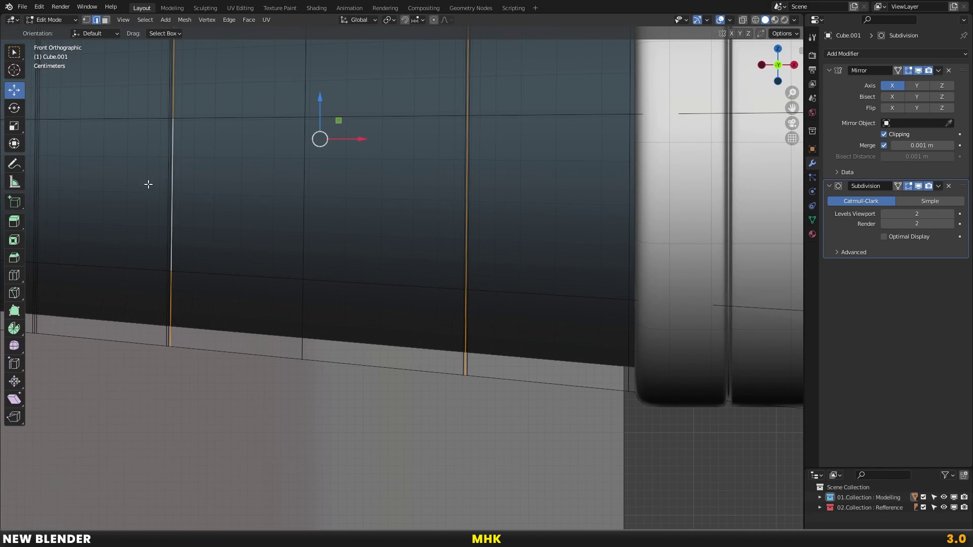
{"action": "scroll", "coordinate": [249, 197], "scroll_direction": "up", "scroll_amount": 2}
{"action": "middle_click_drag", "start_coordinate": [249, 197], "coordinate": [439, 218], "text": "shift"}
{"action": "scroll", "coordinate": [396, 203], "scroll_direction": "up", "scroll_amount": 2}
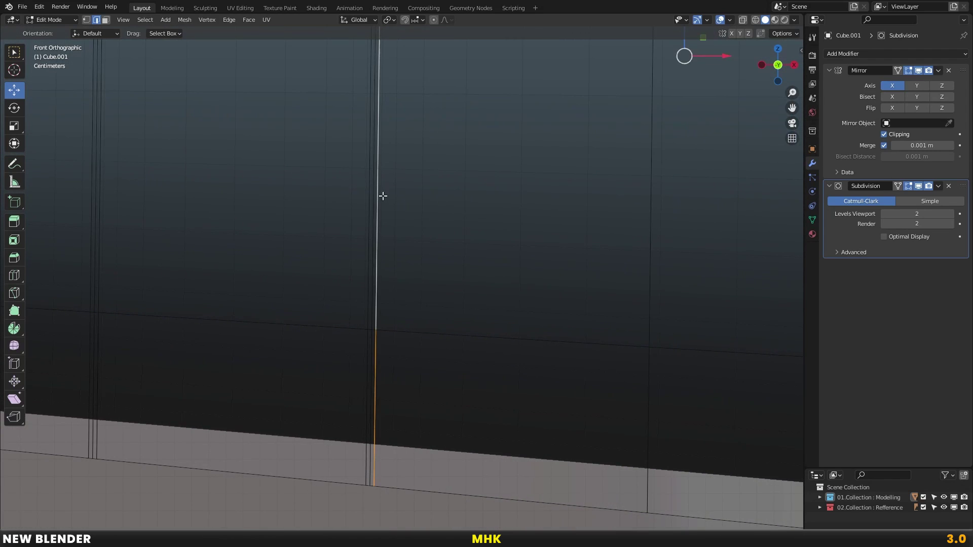
{"action": "left_click", "coordinate": [96, 179], "text": "alt+shift"}
{"action": "scroll", "coordinate": [391, 196], "scroll_direction": "down", "scroll_amount": 2}
{"action": "scroll", "coordinate": [404, 220], "scroll_direction": "down", "scroll_amount": 1}
{"action": "key", "text": "alt+s"}
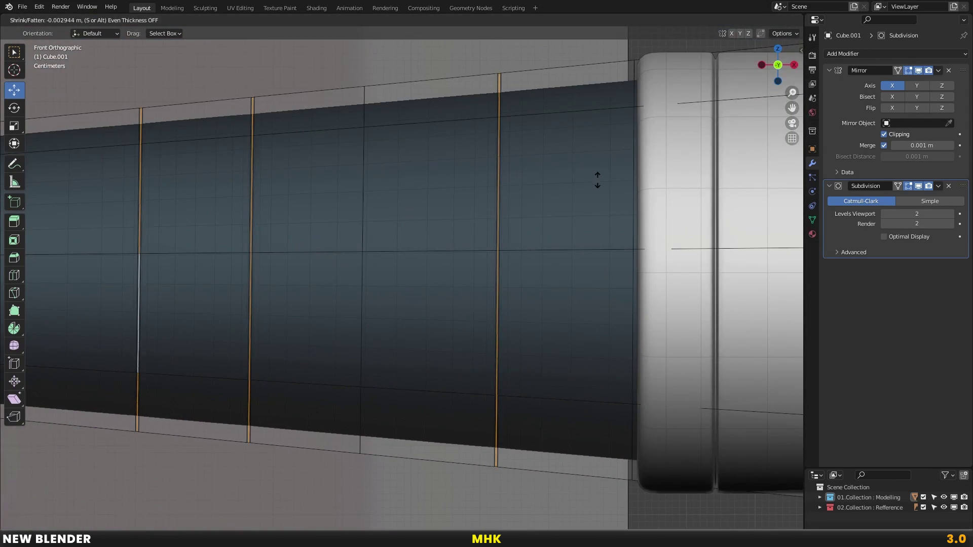
{"action": "left_click", "coordinate": [555, 192]}
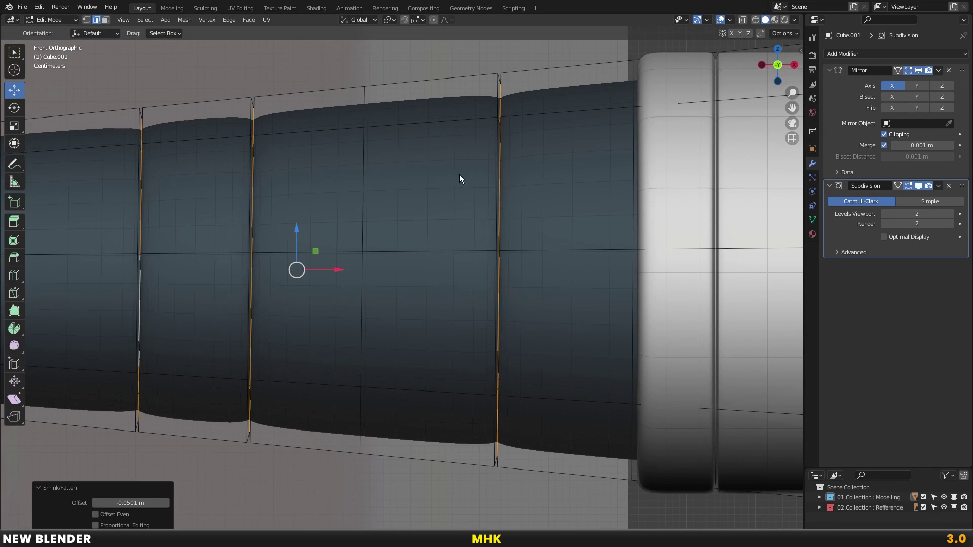
Preview the padded arm in Object Mode, then select the edge ring at the cuff end
{"action": "scroll", "coordinate": [456, 188], "scroll_direction": "down", "scroll_amount": 4}
{"action": "key", "text": "Tab"}
{"action": "scroll", "coordinate": [385, 236], "scroll_direction": "down", "scroll_amount": 2}
{"action": "scroll", "coordinate": [594, 195], "scroll_direction": "down", "scroll_amount": 1}
{"action": "scroll", "coordinate": [399, 219], "scroll_direction": "up", "scroll_amount": 5}
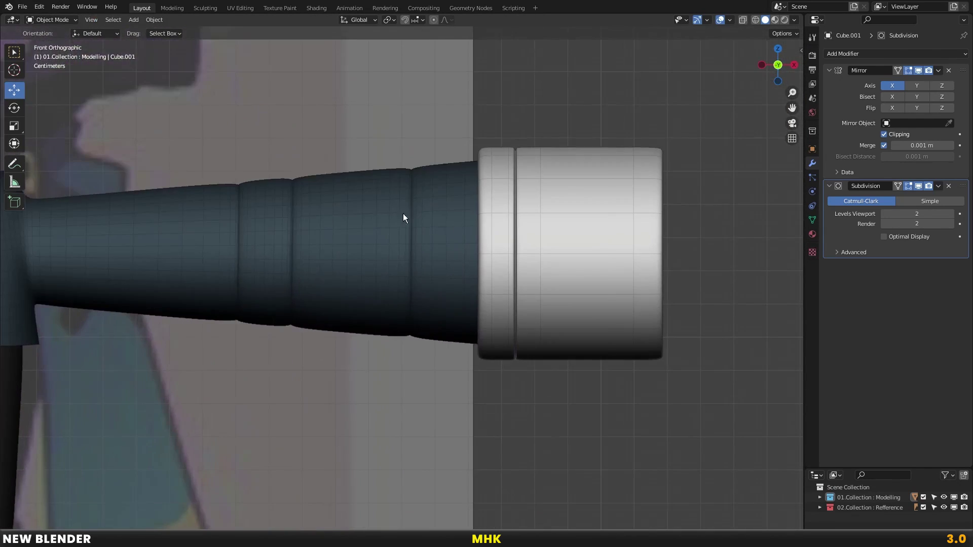
{"action": "key", "text": "Tab"}
{"action": "left_click_drag", "start_coordinate": [508, 109], "coordinate": [752, 446]}
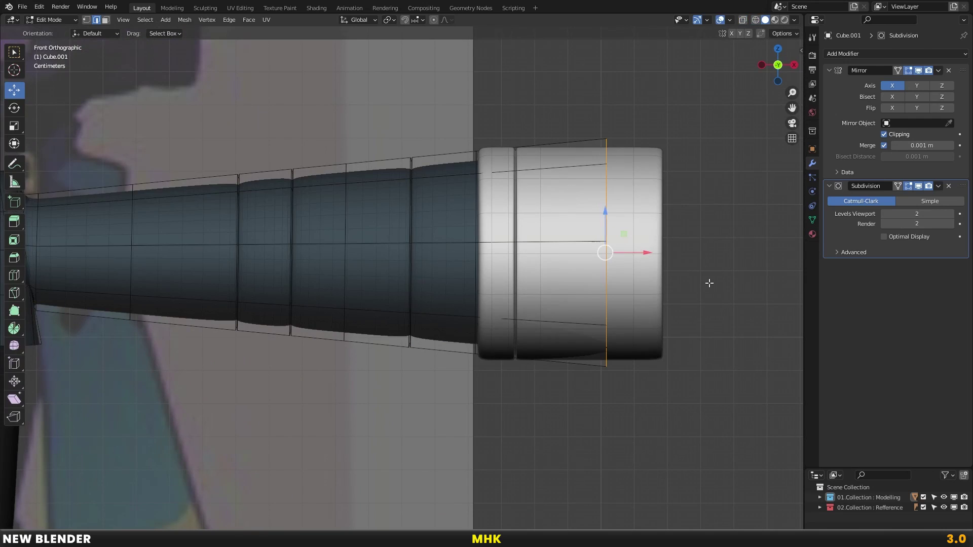
Grow the ring into a band beside the cuff and assign it material [2]
{"action": "key", "text": "ctrl+KP_Add"}
{"action": "key", "text": "ctrl+KP_Add"}
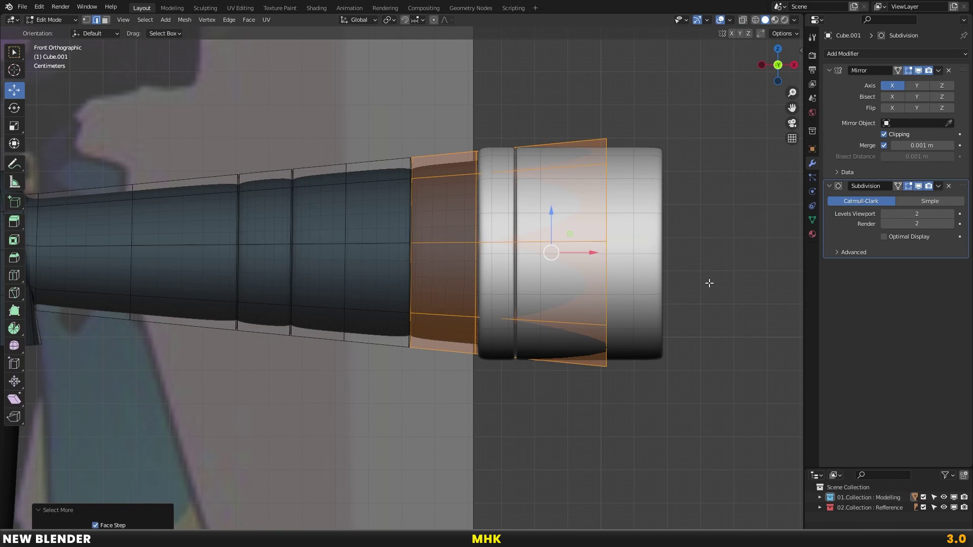
{"action": "key", "text": "ctrl+KP_Add"}
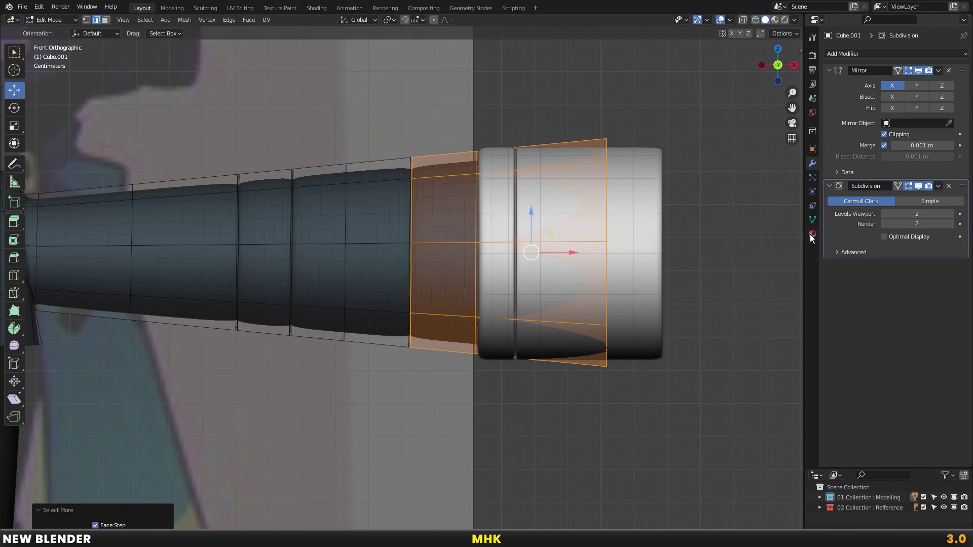
{"action": "left_click", "coordinate": [812, 235]}
{"action": "left_click", "coordinate": [965, 54]}
{"action": "left_click", "coordinate": [832, 117]}
{"action": "left_click", "coordinate": [855, 132]}
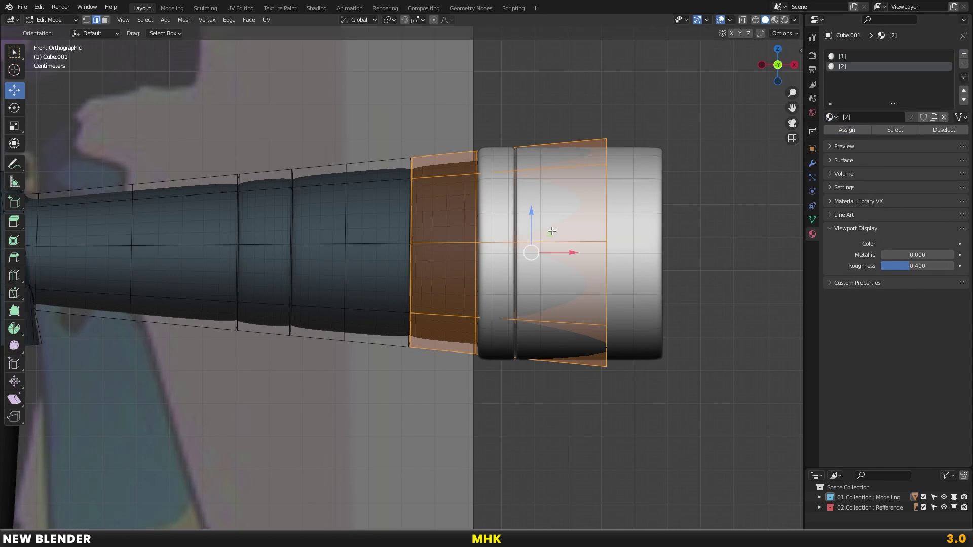
{"action": "key", "text": "Tab"}
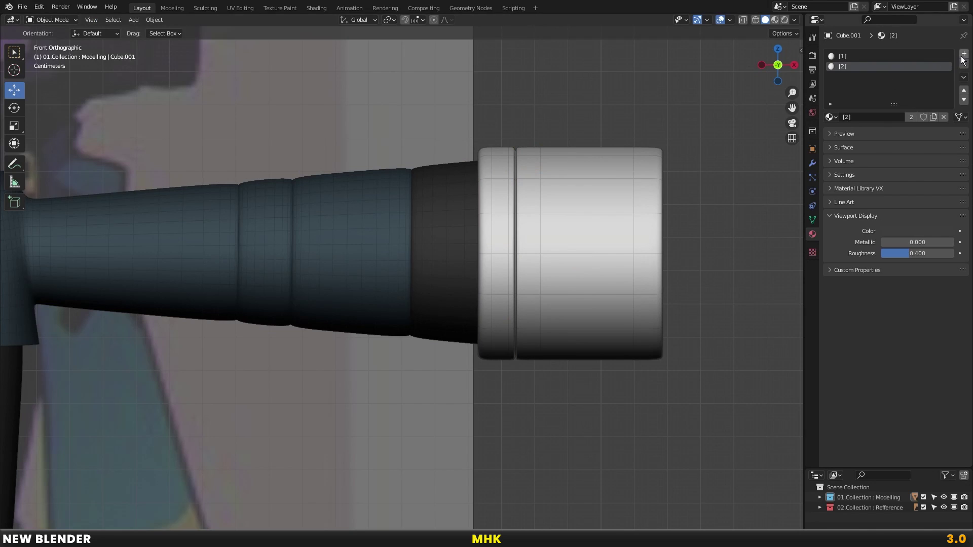
Create a third material with a dark purple viewport display colour
{"action": "left_click", "coordinate": [964, 56]}
{"action": "left_click", "coordinate": [890, 115]}
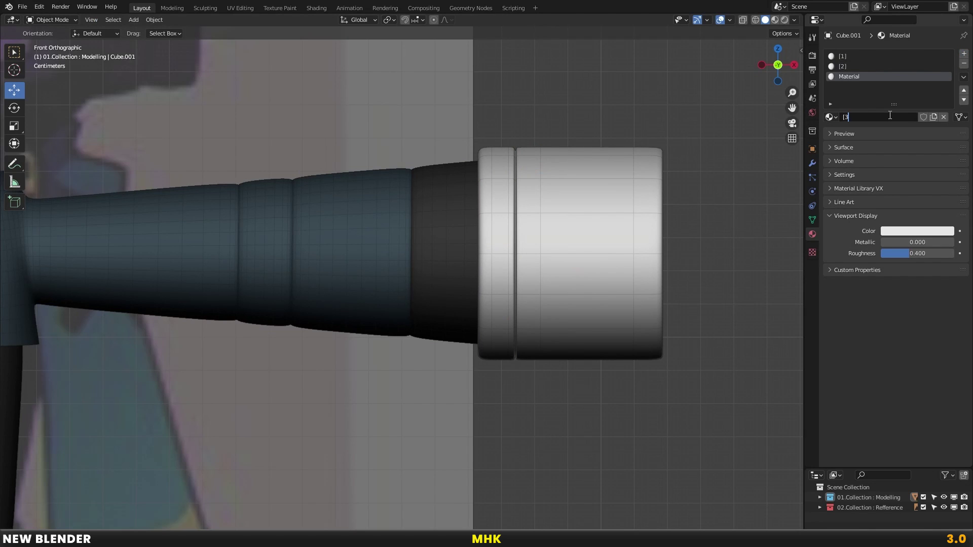
{"action": "scroll", "coordinate": [700, 248], "scroll_direction": "down", "scroll_amount": 2}
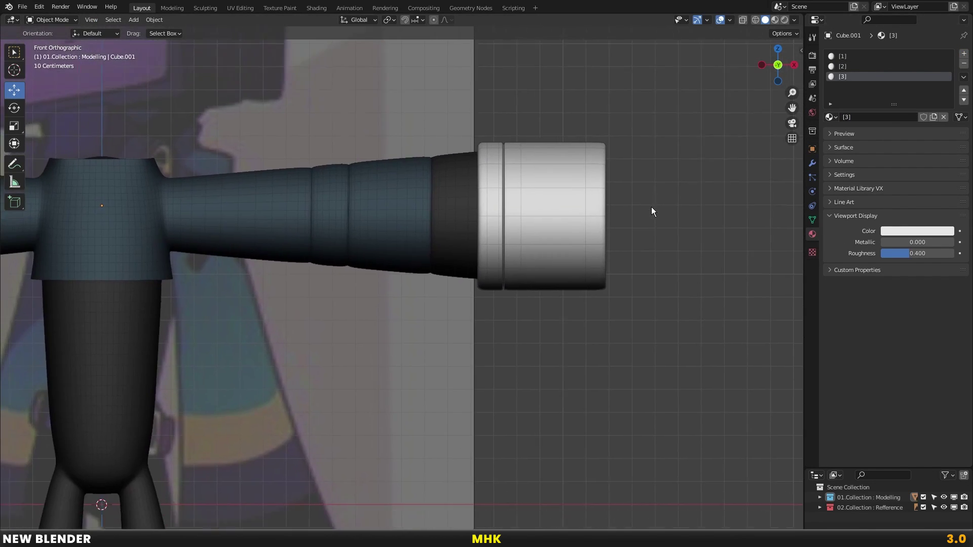
{"action": "left_click", "coordinate": [893, 233]}
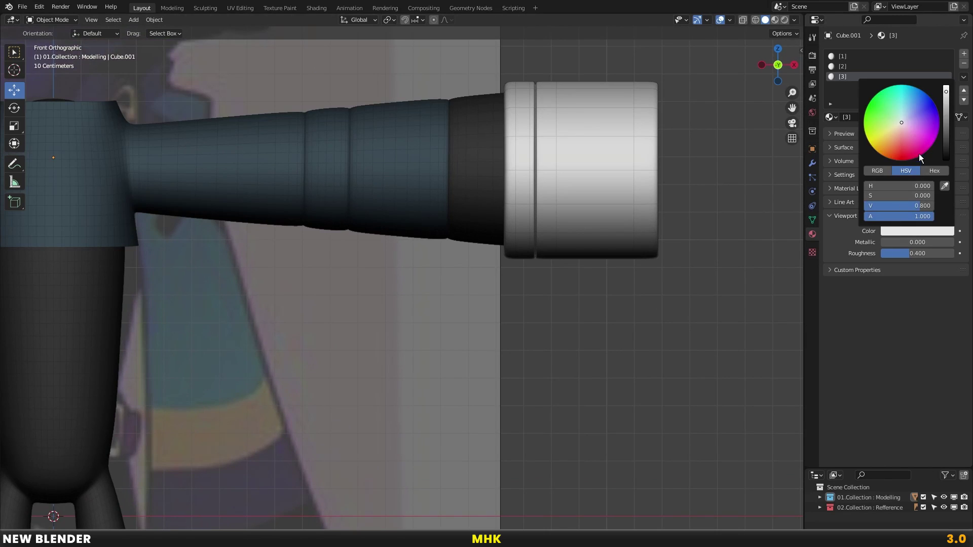
{"action": "left_click", "coordinate": [922, 121]}
{"action": "scroll", "coordinate": [923, 121], "scroll_direction": "down", "scroll_amount": 5}
Select a sleeve ring band and assign it the purple material [3]
{"action": "key", "text": "Tab"}
{"action": "key", "text": "ctrl+r"}
{"action": "key", "text": "ctrl+KP_Add"}
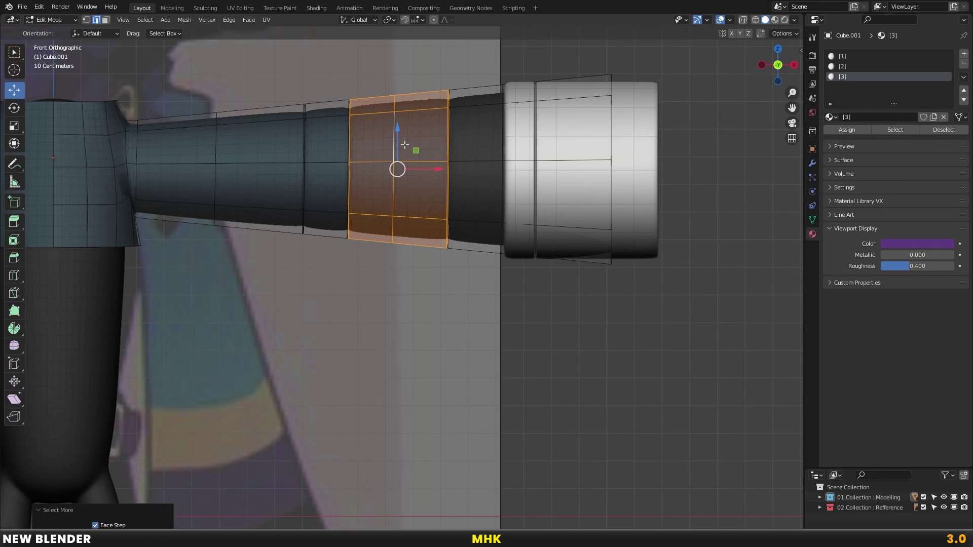
{"action": "left_click", "coordinate": [852, 130]}
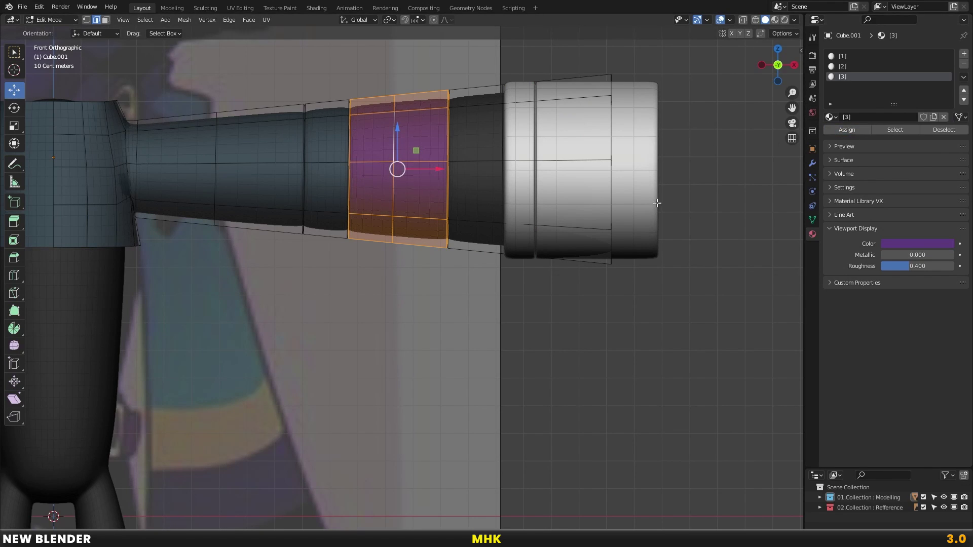
{"action": "key", "text": "Tab"}
{"action": "left_click", "coordinate": [905, 231]}
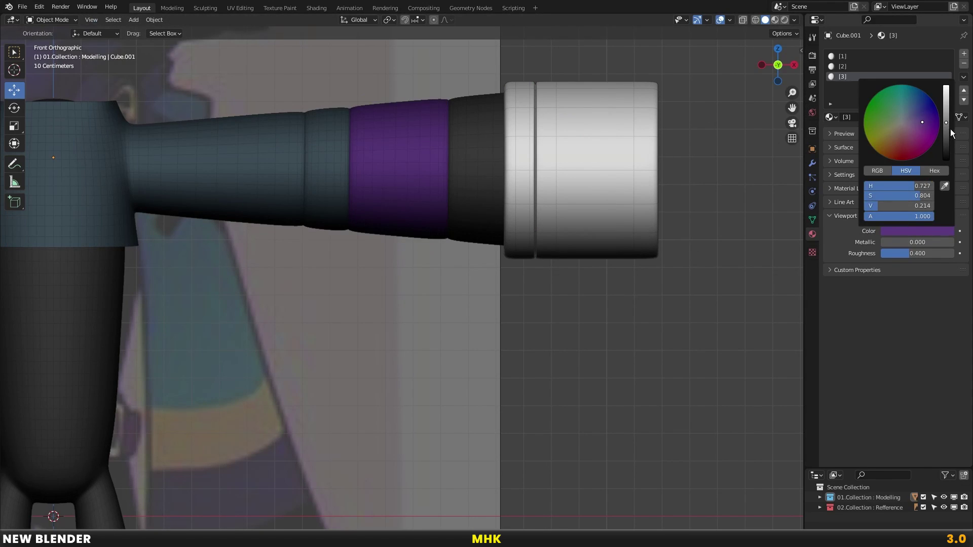
Create a fourth material with a bright saturated orange viewport display colour
{"action": "left_click", "coordinate": [963, 56]}
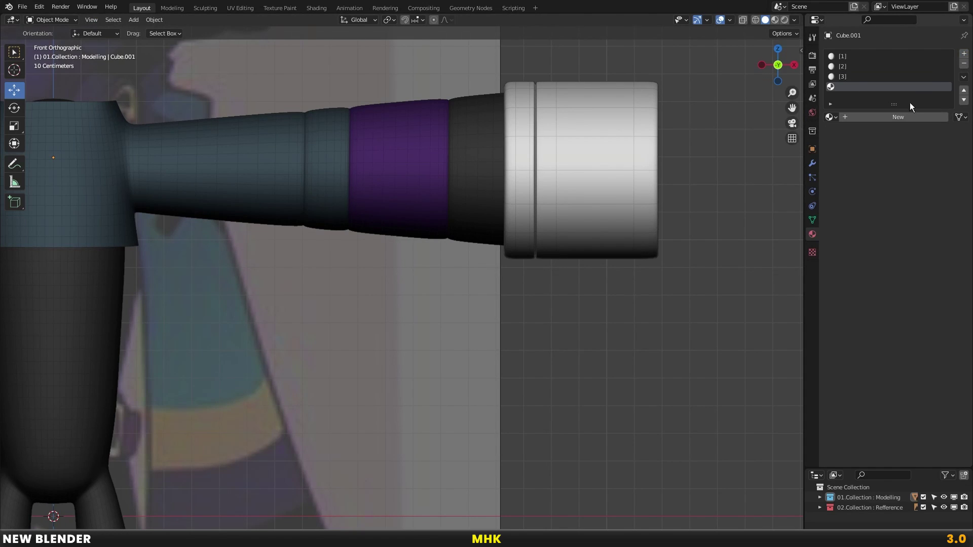
{"action": "double_click", "coordinate": [891, 117]}
{"action": "type", "text": "[4]"}
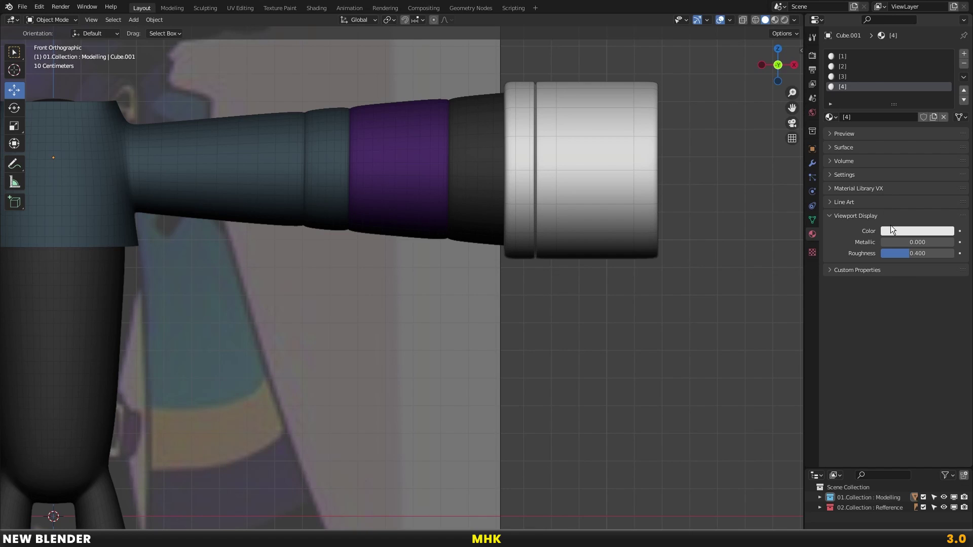
{"action": "left_click", "coordinate": [892, 231]}
{"action": "left_click", "coordinate": [943, 188]}
{"action": "left_click", "coordinate": [243, 410]}
{"action": "left_click", "coordinate": [886, 232]}
{"action": "left_click_drag", "start_coordinate": [908, 205], "coordinate": [923, 206]}
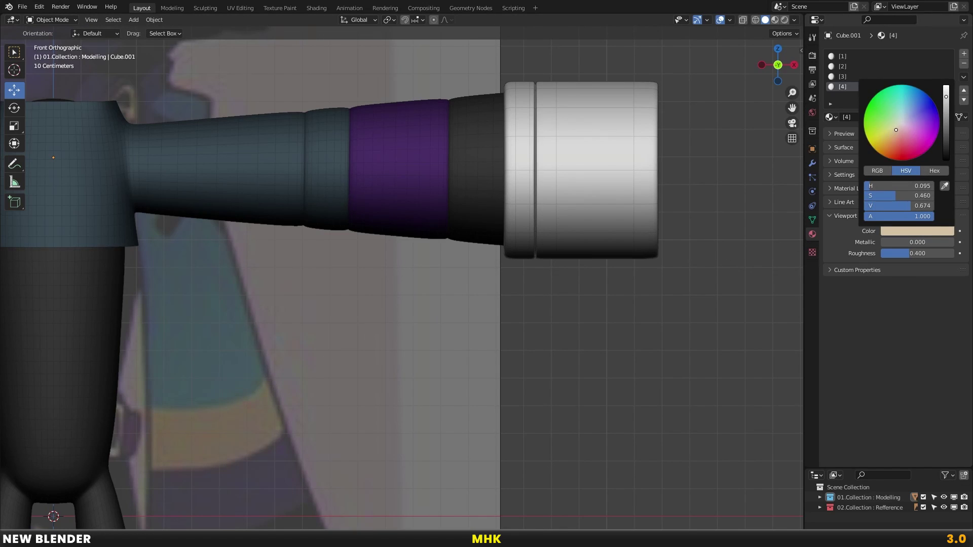
{"action": "left_click_drag", "start_coordinate": [890, 135], "coordinate": [886, 144]}
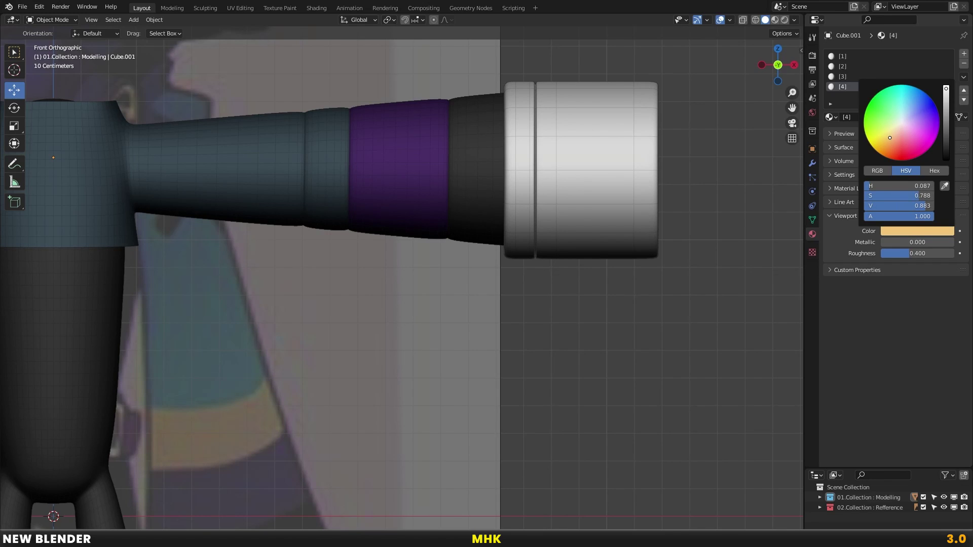
Assign the orange material [4] to the narrow ring left of the purple band
{"action": "key", "text": "Tab"}
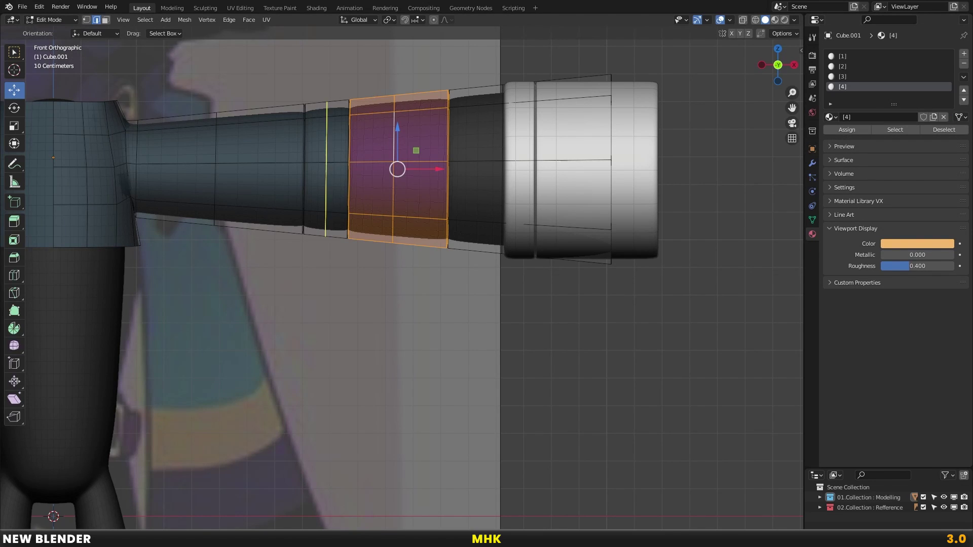
{"action": "left_click", "coordinate": [326, 161], "text": "alt"}
{"action": "key", "text": "ctrl+KP_Add"}
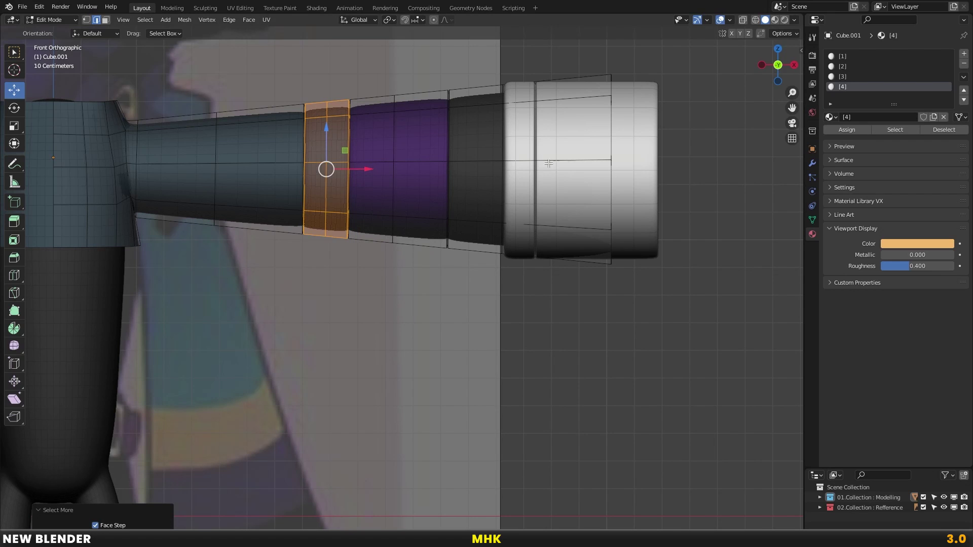
{"action": "left_click", "coordinate": [859, 131]}
{"action": "key", "text": "Tab"}
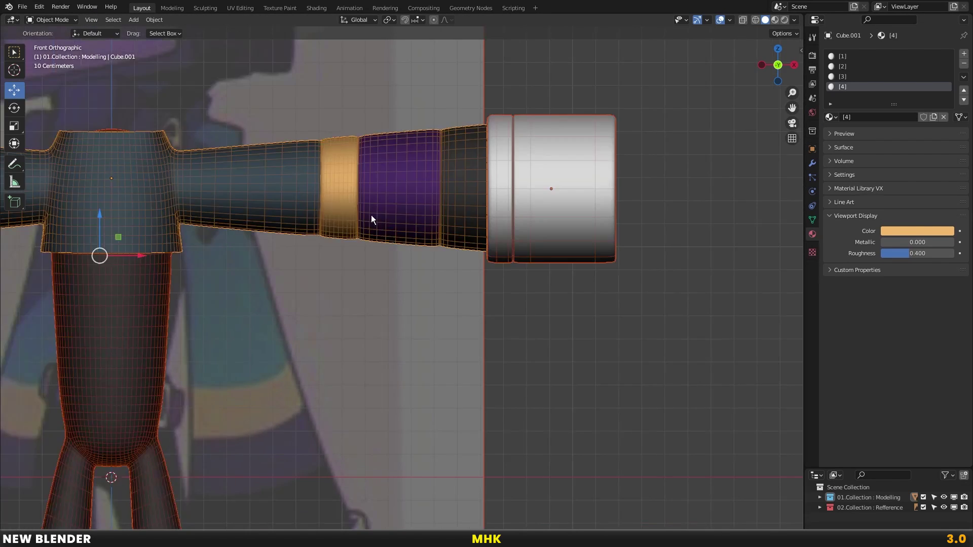
Select the white cuff cylinder and edit its mesh with the full subdivided wireframe shown
{"action": "scroll", "coordinate": [520, 204], "scroll_direction": "down", "scroll_amount": 3}
{"action": "scroll", "coordinate": [470, 234], "scroll_direction": "up", "scroll_amount": 1}
{"action": "scroll", "coordinate": [496, 226], "scroll_direction": "down", "scroll_amount": 3, "text": "ctrl"}
{"action": "scroll", "coordinate": [500, 217], "scroll_direction": "down", "scroll_amount": 1, "text": "ctrl"}
{"action": "scroll", "coordinate": [528, 212], "scroll_direction": "up", "scroll_amount": 2}
{"action": "scroll", "coordinate": [467, 212], "scroll_direction": "up", "scroll_amount": 2}
{"action": "left_click", "coordinate": [467, 208]}
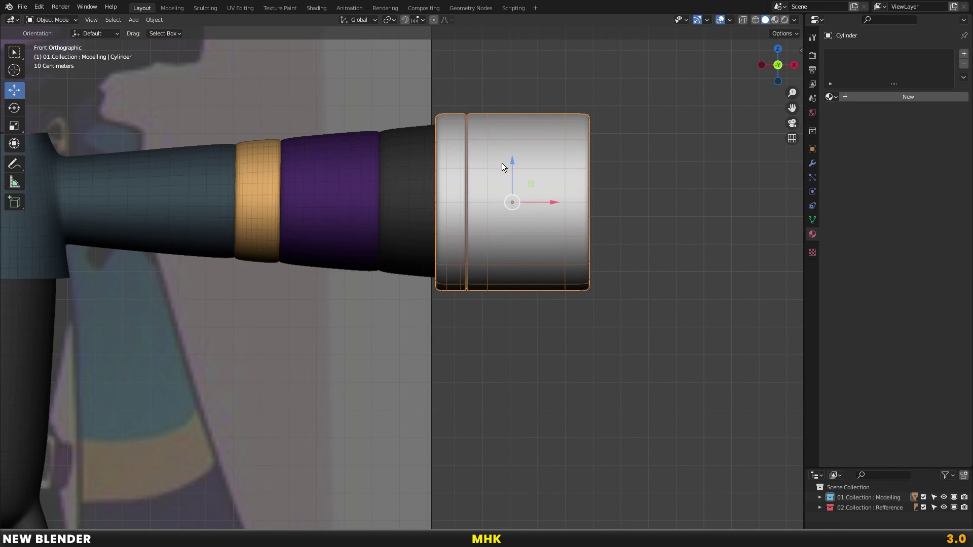
{"action": "scroll", "coordinate": [429, 209], "scroll_direction": "up", "scroll_amount": 3}
{"action": "key", "text": "Tab"}
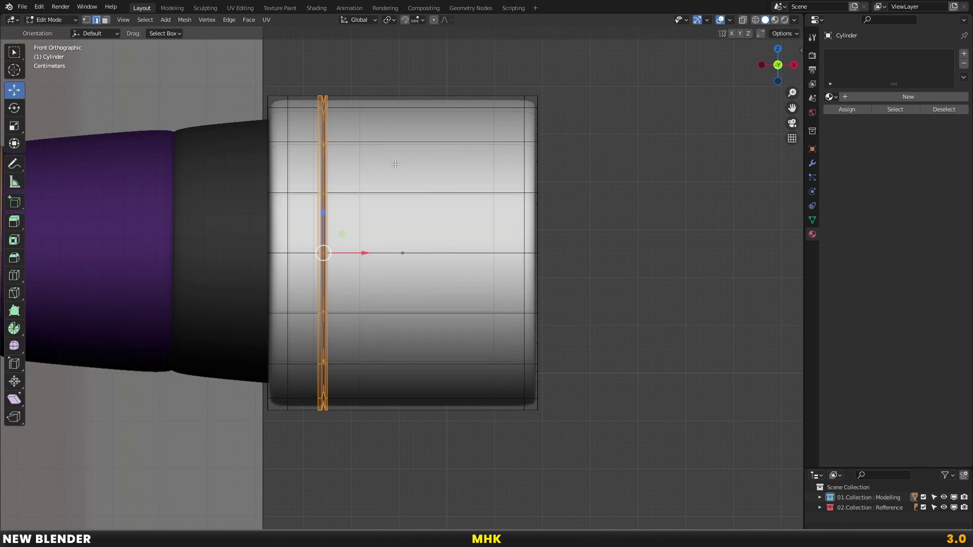
{"action": "left_click", "coordinate": [813, 163]}
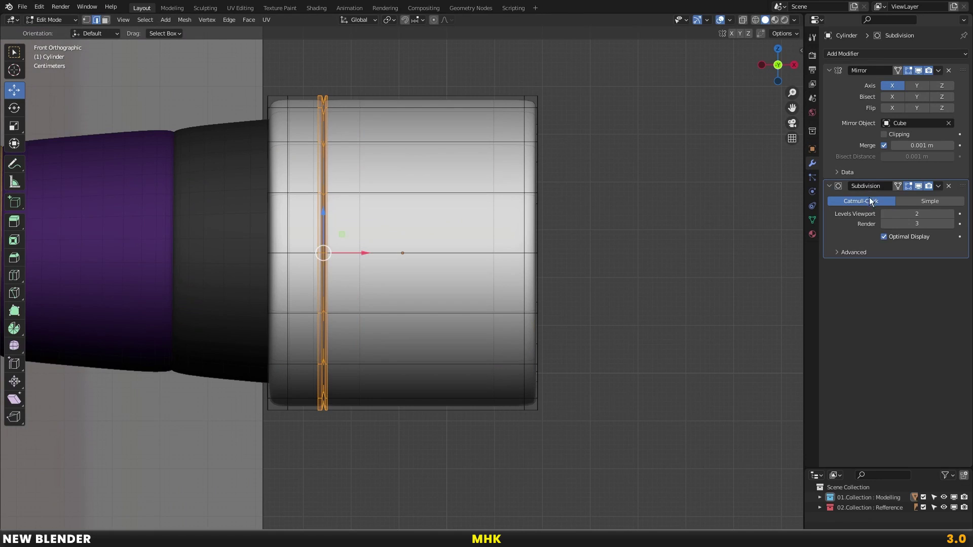
{"action": "left_click", "coordinate": [884, 236]}
{"action": "left_click", "coordinate": [454, 171]}
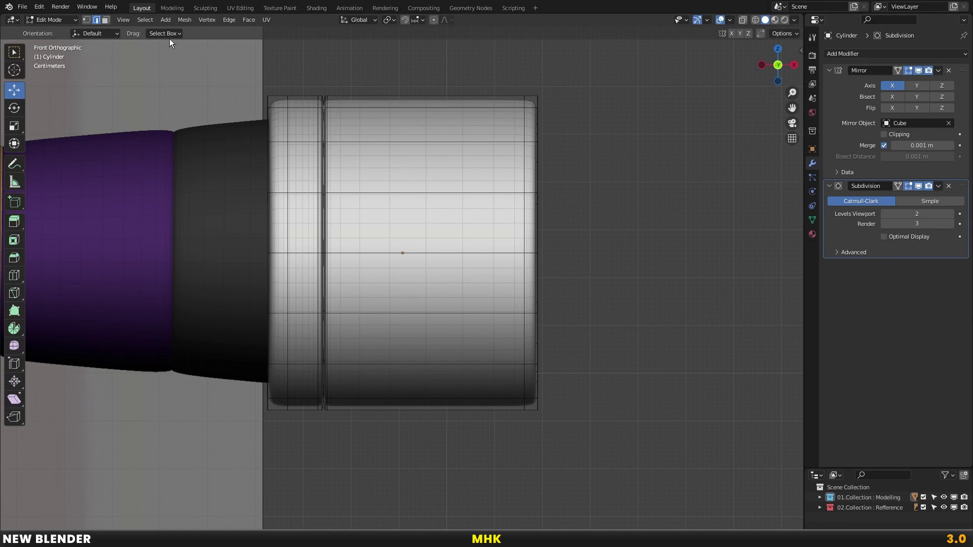
Duplicate the cuff's right section, narrow it to 0.848 along X, and separate it off
{"action": "left_click", "coordinate": [106, 20]}
{"action": "key", "text": "l"}
{"action": "key", "text": "shift+d"}
{"action": "right_click", "coordinate": [573, 178]}
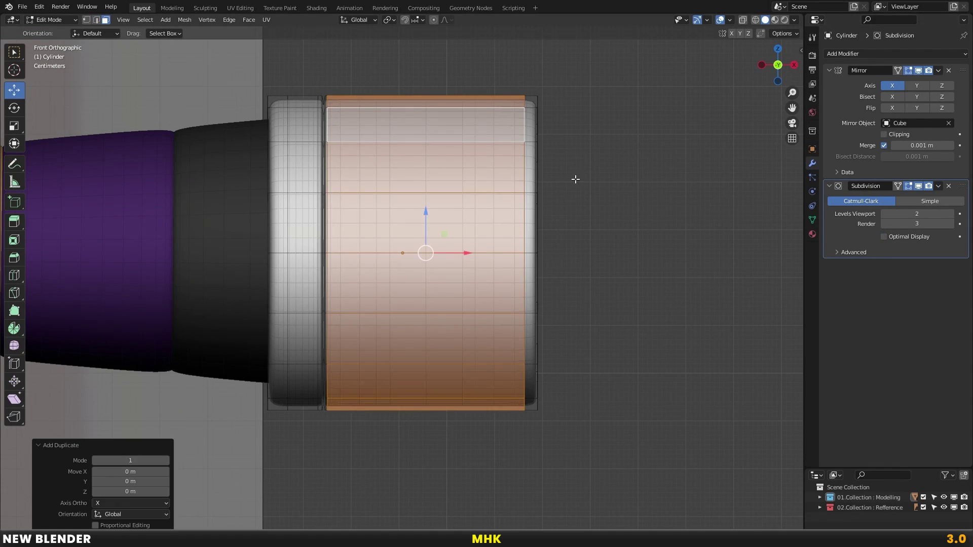
{"action": "key", "text": "s"}
{"action": "key", "text": "x"}
{"action": "left_click", "coordinate": [481, 251]}
{"action": "key", "text": "g"}
{"action": "key", "text": "x"}
{"action": "left_click", "coordinate": [485, 251]}
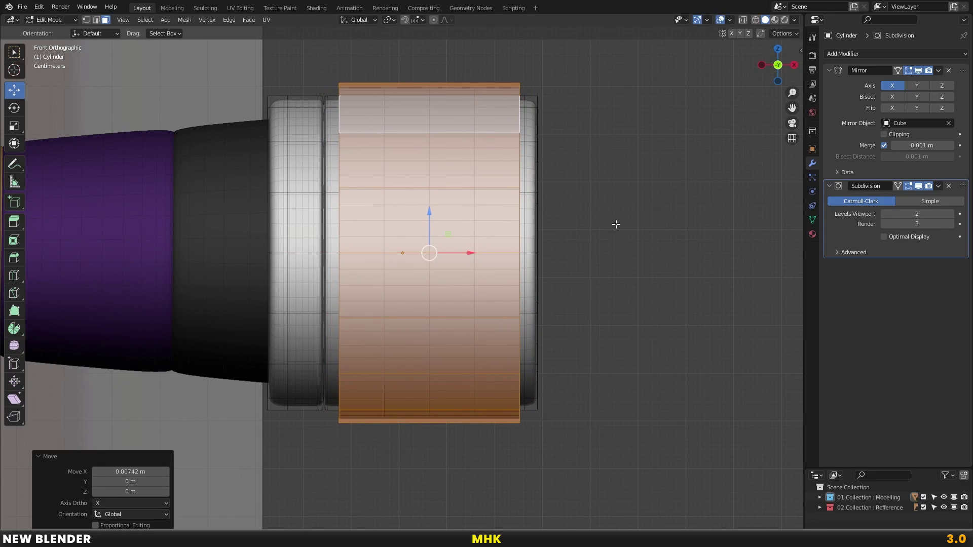
{"action": "key", "text": "p"}
{"action": "left_click", "coordinate": [602, 224]}
{"action": "key", "text": "Tab"}
On the new Cylinder.001 shell, extrude the end edge loop and scale it inward to 0.871
{"action": "left_click", "coordinate": [467, 102]}
{"action": "key", "text": "Tab"}
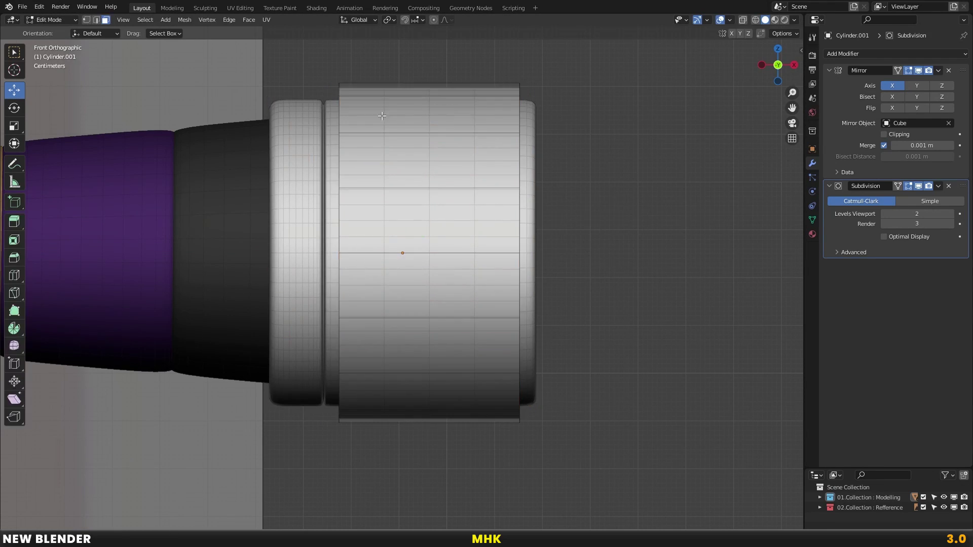
{"action": "left_click", "coordinate": [97, 20]}
{"action": "left_click", "coordinate": [345, 158], "text": "alt"}
{"action": "middle_click_drag", "start_coordinate": [346, 159], "coordinate": [470, 160]}
{"action": "key", "text": "e"}
{"action": "key", "text": "Escape"}
{"action": "key", "text": "s"}
{"action": "left_click", "coordinate": [554, 175]}
{"action": "key", "text": "ctrl+z"}
{"action": "key", "text": "s"}
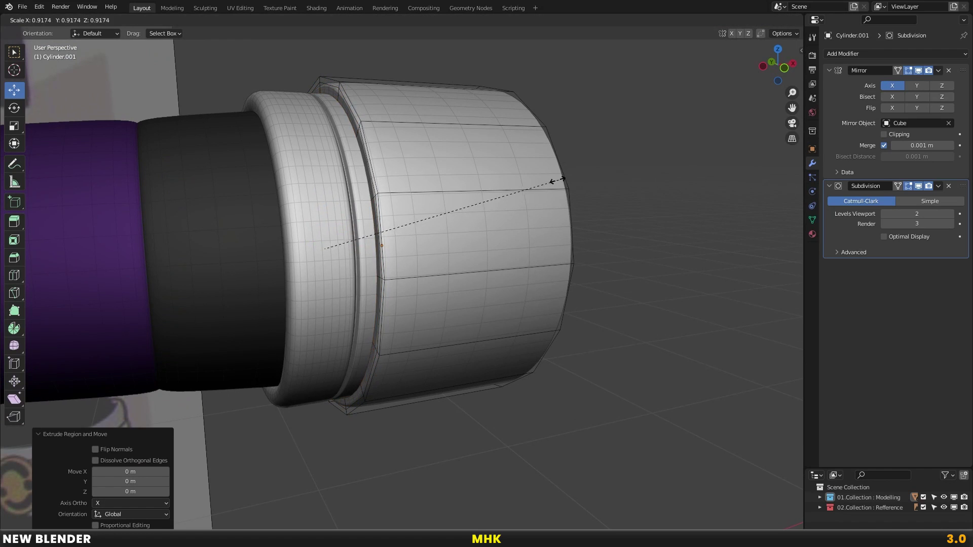
{"action": "left_click", "coordinate": [545, 180]}
Add another loop ring on the shell and scale the cuff's end loop to 0.947
{"action": "key", "text": "e"}
{"action": "left_click", "coordinate": [402, 135]}
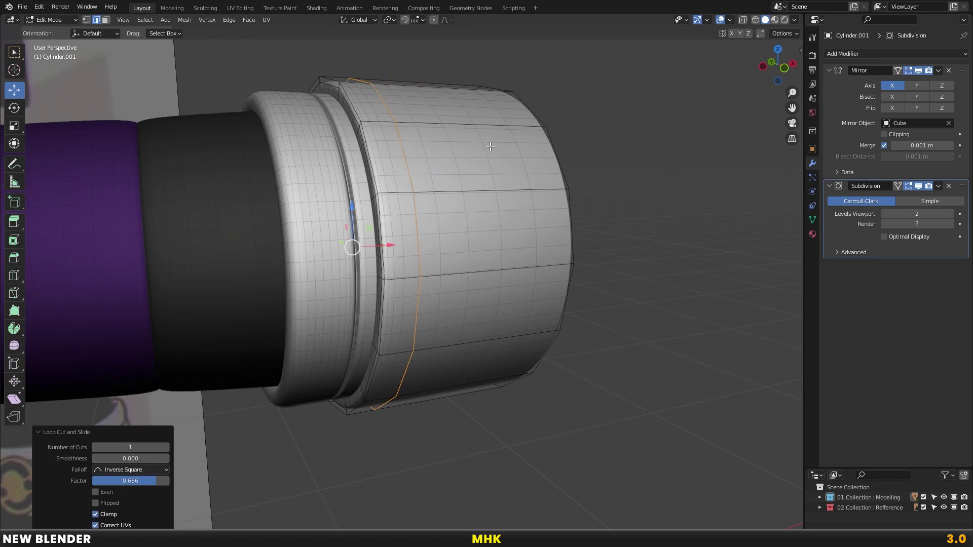
{"action": "middle_click_drag", "start_coordinate": [402, 135], "coordinate": [589, 162]}
{"action": "key", "text": "s"}
{"action": "left_click", "coordinate": [590, 167]}
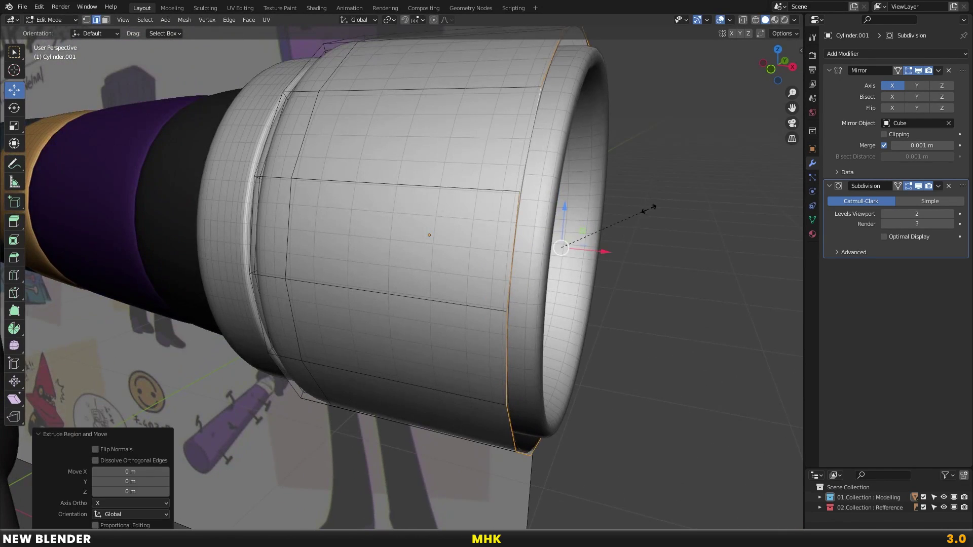
{"action": "key", "text": "s"}
{"action": "left_click", "coordinate": [609, 256]}
{"action": "left_click_drag", "start_coordinate": [608, 256], "coordinate": [615, 257]}
{"action": "key", "text": "s"}
{"action": "left_click", "coordinate": [641, 256]}
Add a supporting loop cut near the cuff's end and slide it toward the rim
{"action": "key", "text": "e"}
{"action": "right_click", "coordinate": [679, 256]}
{"action": "key", "text": "s"}
{"action": "left_click", "coordinate": [680, 256]}
{"action": "key", "text": "ctrl+z"}
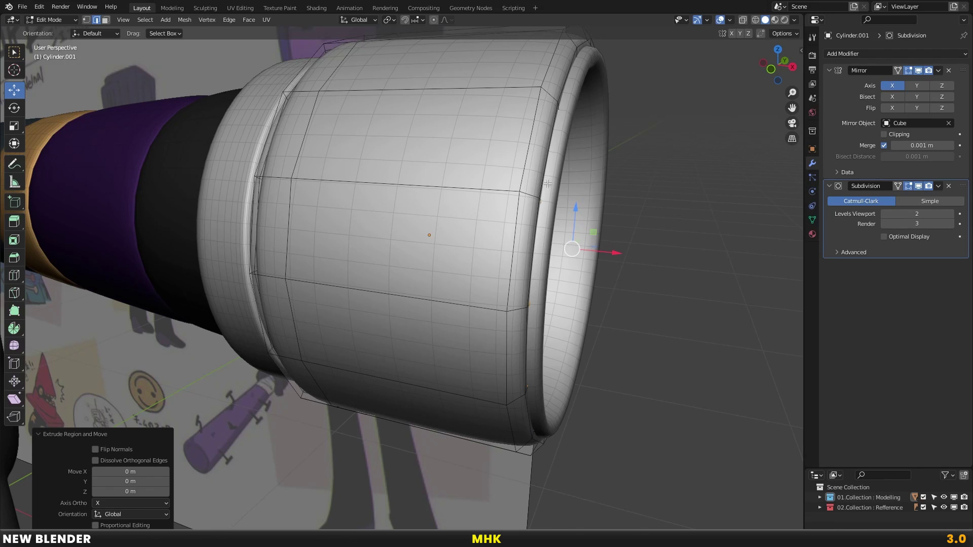
{"action": "key", "text": "ctrl+r"}
{"action": "left_click", "coordinate": [530, 195]}
{"action": "left_click", "coordinate": [499, 191]}
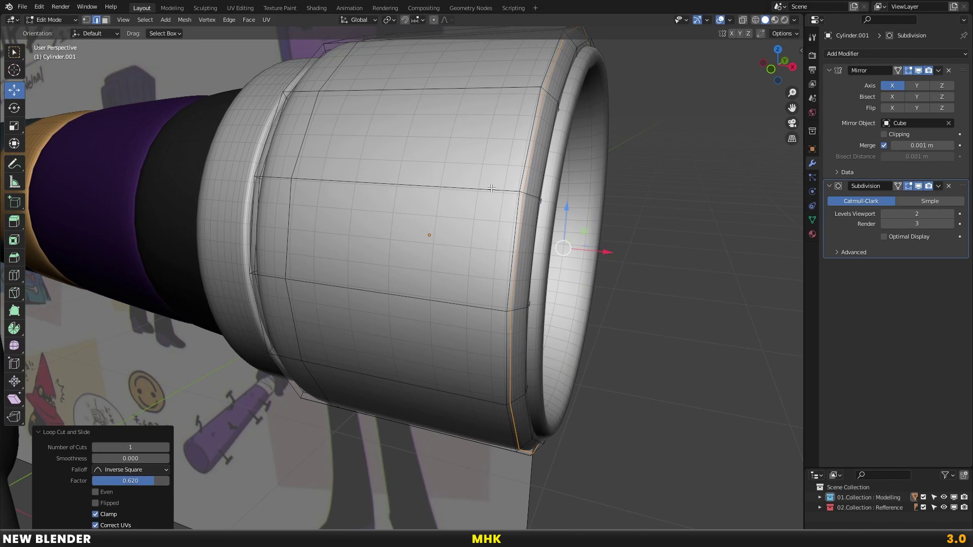
Select the inner rim loop, check the cuff from the front view, and return to Object Mode
{"action": "key", "text": "Tab"}
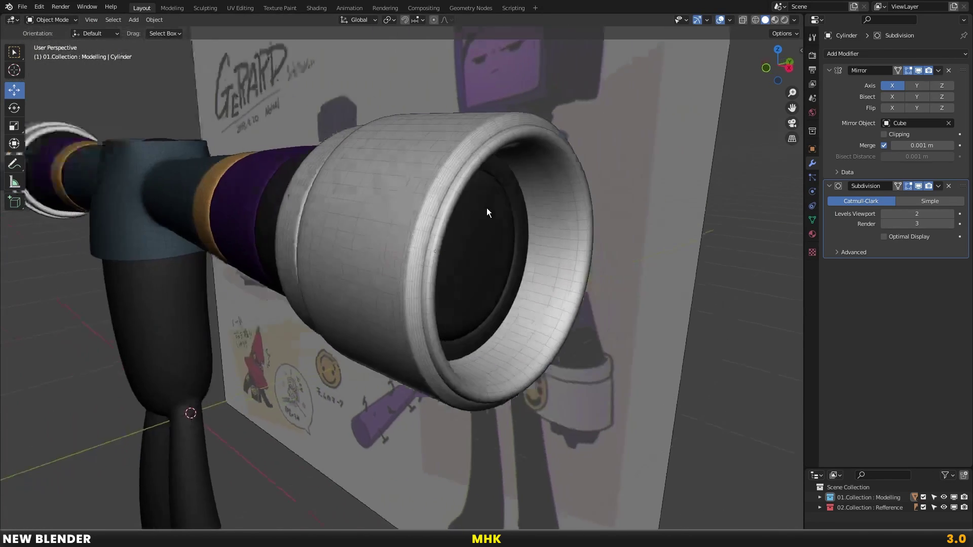
{"action": "key", "text": "Tab"}
{"action": "left_click", "coordinate": [520, 284], "text": "alt"}
{"action": "key", "text": "g"}
{"action": "key", "text": "g"}
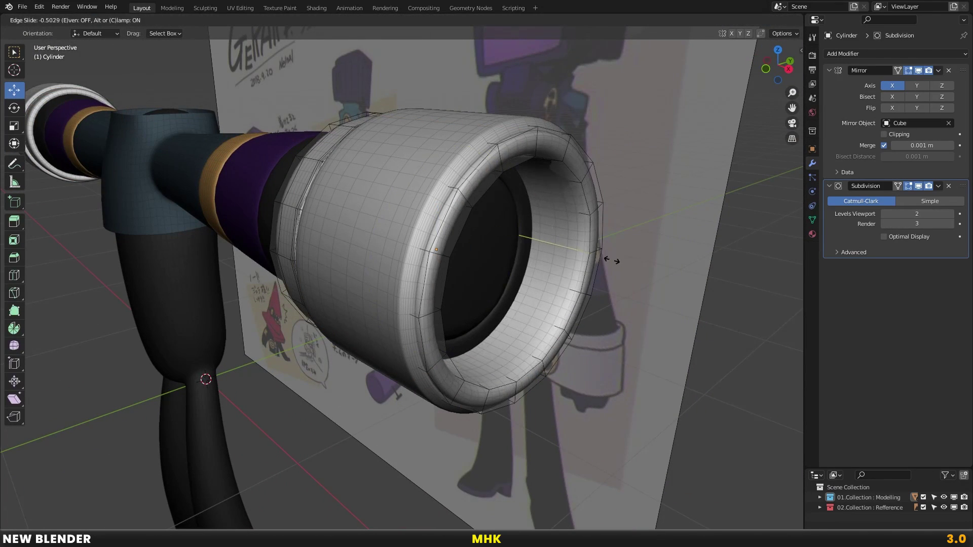
{"action": "right_click", "coordinate": [610, 260]}
{"action": "mouse_move", "coordinate": [569, 265]}
{"action": "middle_mouse_down"}
{"action": "mouse_move", "coordinate": [505, 205]}
{"action": "mouse_move", "coordinate": [544, 192]}
{"action": "middle_mouse_up"}
{"action": "key", "text": "KP_1"}
{"action": "scroll", "coordinate": [488, 212], "scroll_direction": "down", "scroll_amount": 3}
{"action": "scroll", "coordinate": [457, 223], "scroll_direction": "down", "scroll_amount": 2}
{"action": "key", "text": "Tab"}
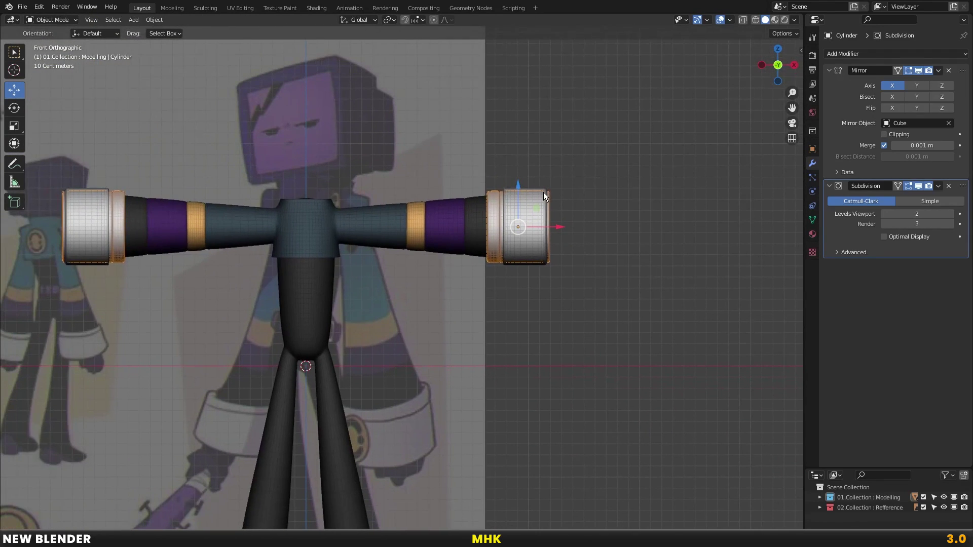
Pan back over the character, deselect the cuff, and select the legs object
{"action": "middle_click_drag", "start_coordinate": [461, 205], "coordinate": [417, 211], "text": "shift"}
{"action": "middle_click_drag", "start_coordinate": [284, 243], "coordinate": [462, 214], "text": "shift"}
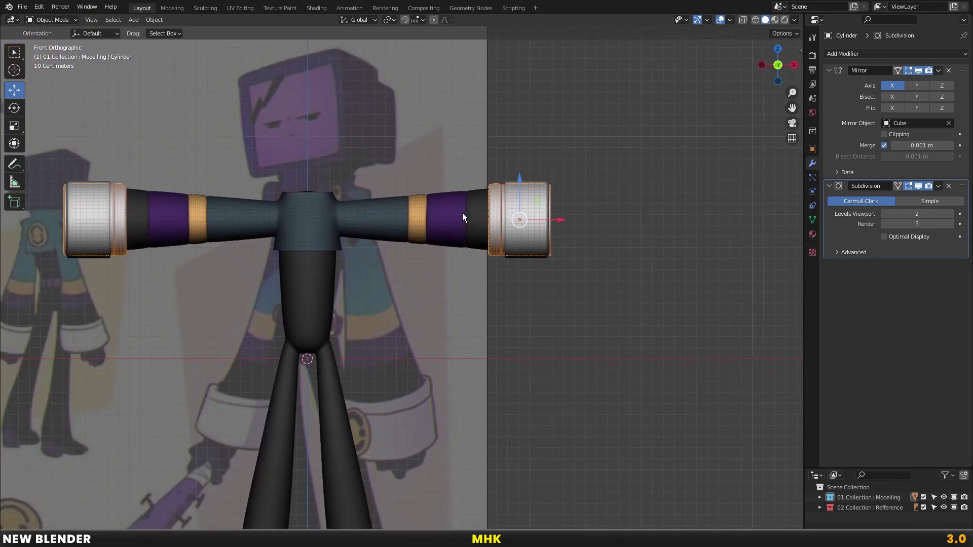
{"action": "middle_click_drag", "start_coordinate": [418, 235], "coordinate": [455, 223], "text": "shift"}
{"action": "key", "text": "alt+a"}
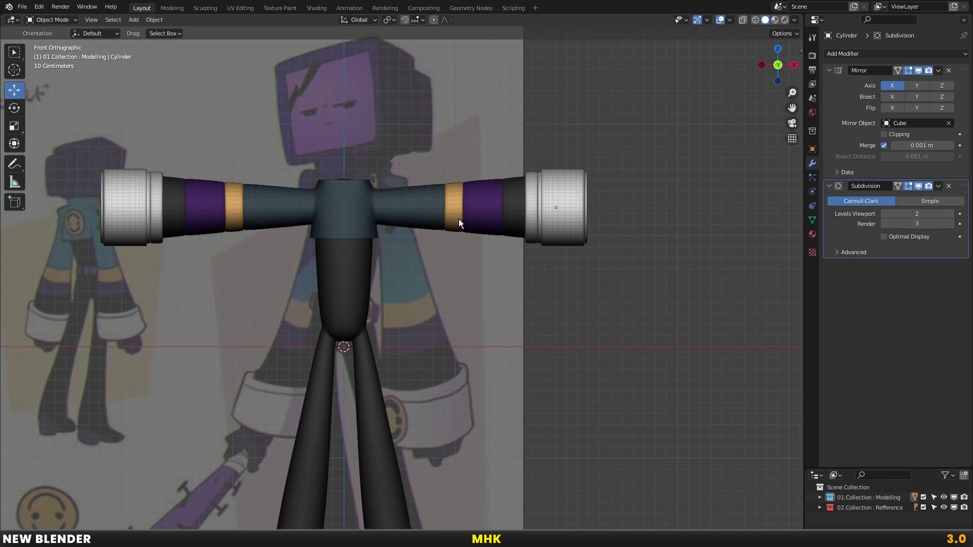
{"action": "middle_click_drag", "start_coordinate": [460, 223], "coordinate": [458, 189], "text": "shift"}
{"action": "left_click", "coordinate": [399, 239]}
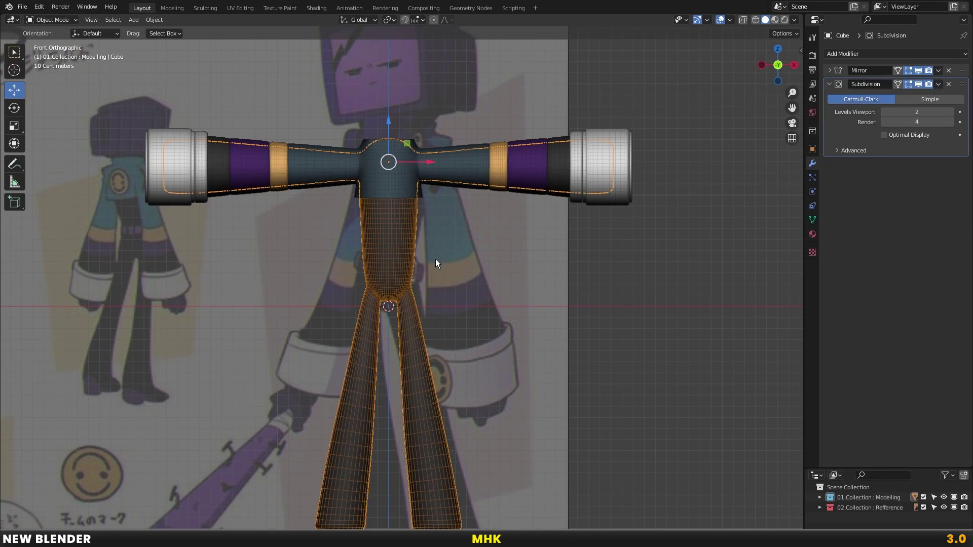
Lengthen the right leg downward by moving its bottom loop along Z with proportional editing
{"action": "middle_click_drag", "start_coordinate": [436, 256], "coordinate": [434, 172], "text": "shift"}
{"action": "key", "text": "Tab"}
{"action": "key", "text": "shift+z"}
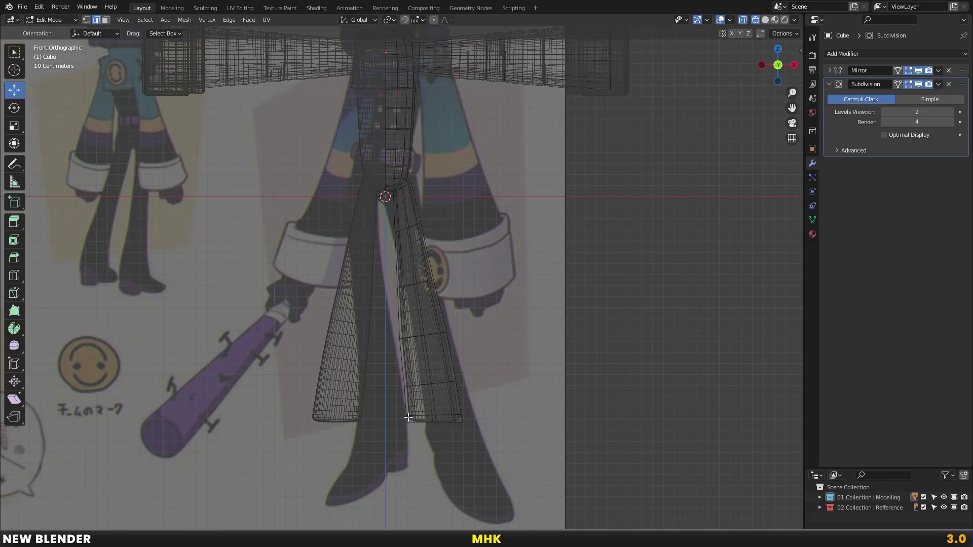
{"action": "left_click", "coordinate": [436, 420], "text": "alt"}
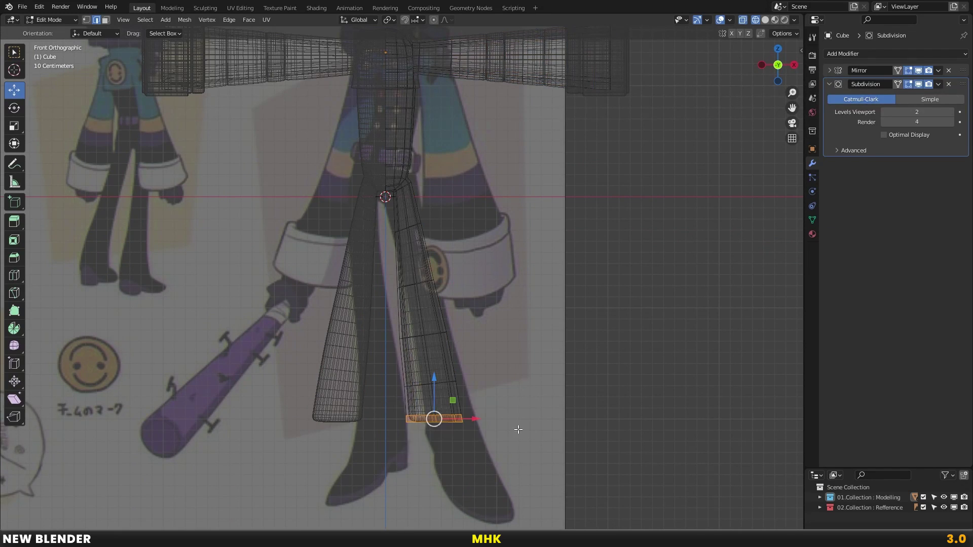
{"action": "left_click", "coordinate": [435, 19]}
{"action": "key", "text": "shift+z"}
{"action": "key", "text": "g"}
{"action": "key", "text": "z"}
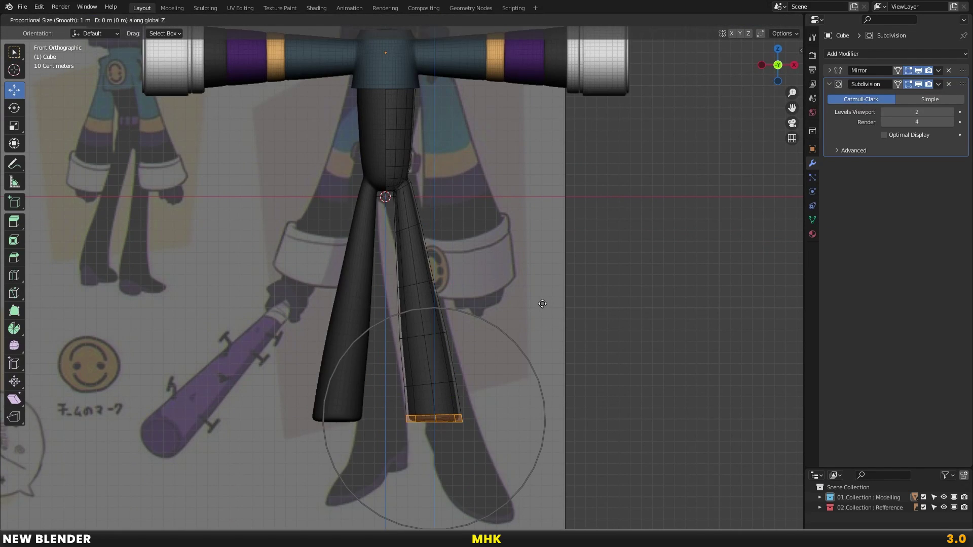
{"action": "left_click", "coordinate": [536, 358]}
Shift the leg's end sideways along X and tilt a loop around the lower leg
{"action": "key", "text": "g"}
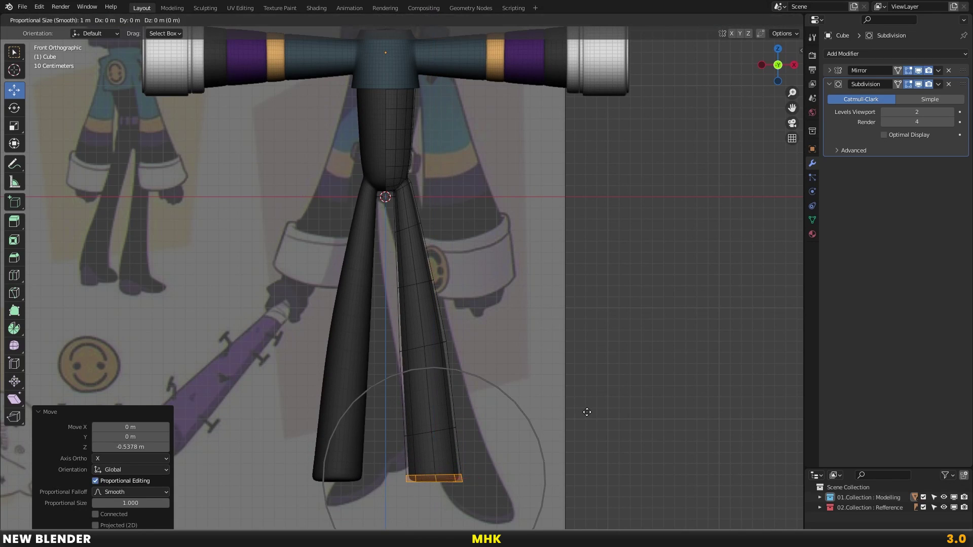
{"action": "key", "text": "x"}
{"action": "left_click", "coordinate": [583, 412]}
{"action": "scroll", "coordinate": [445, 363], "scroll_direction": "up", "scroll_amount": 2}
{"action": "left_click", "coordinate": [432, 375], "text": "alt"}
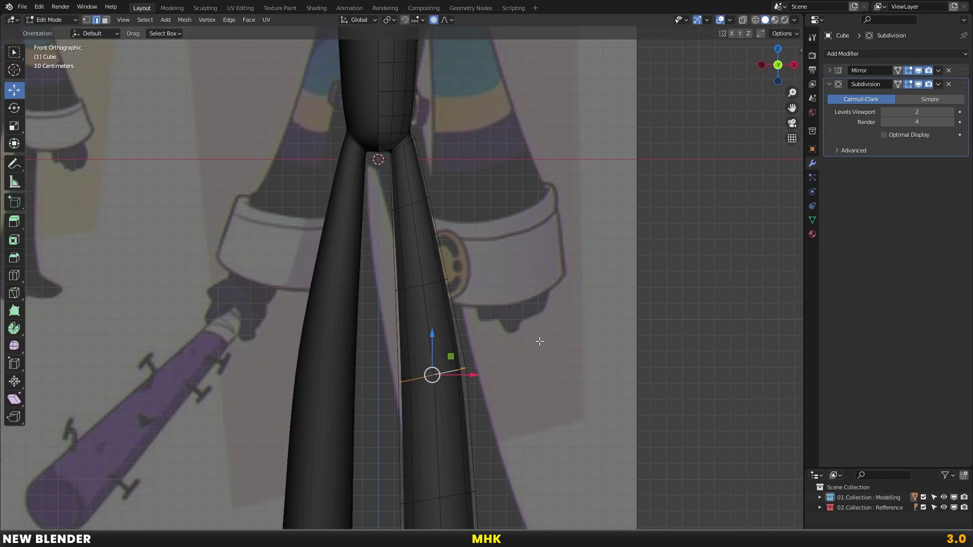
{"action": "key", "text": "r"}
{"action": "scroll", "coordinate": [539, 342], "scroll_direction": "up", "scroll_amount": 4}
{"action": "scroll", "coordinate": [548, 357], "scroll_direction": "up", "scroll_amount": 3}
{"action": "left_click", "coordinate": [548, 357]}
From the right side view, bend the leg backward and flatten the loop above the knee
{"action": "key", "text": "KP_3"}
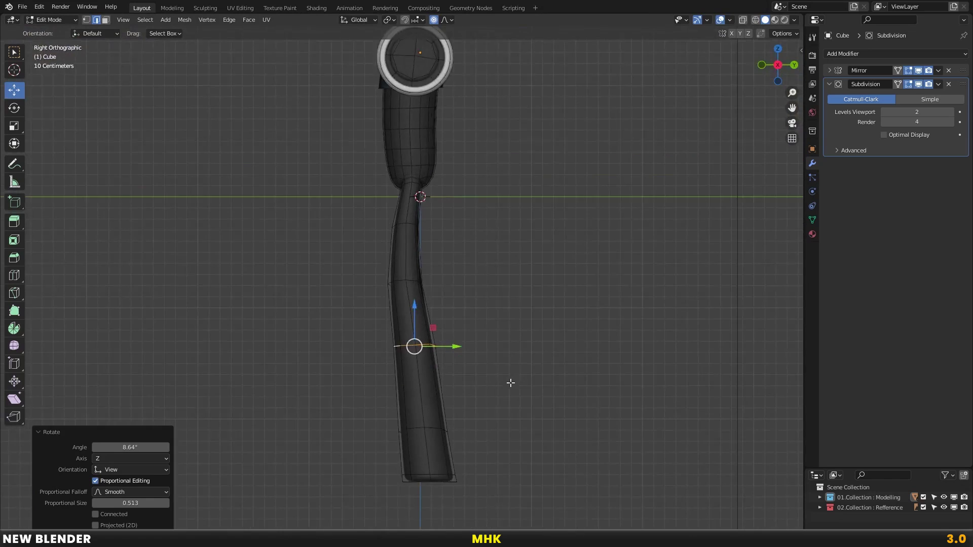
{"action": "key", "text": "g"}
{"action": "key", "text": "y"}
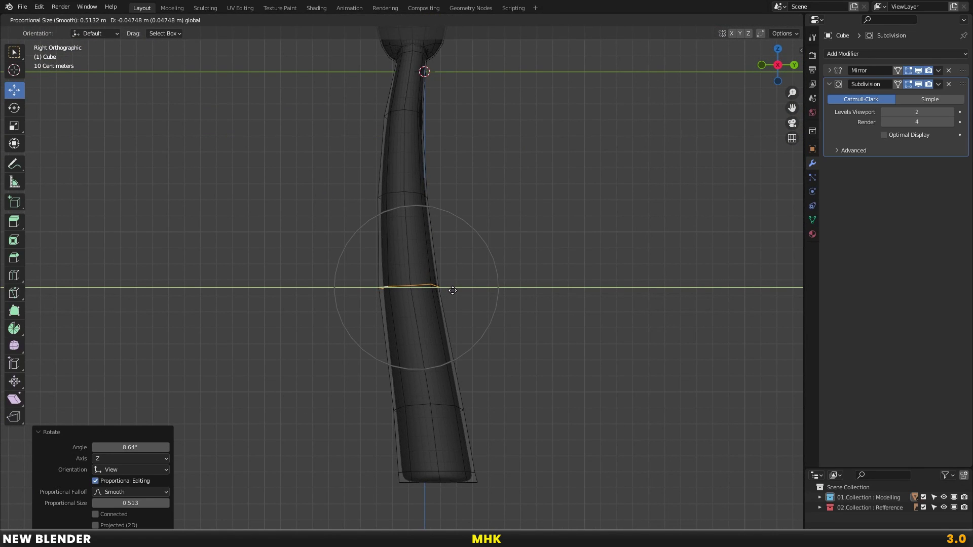
{"action": "left_click", "coordinate": [453, 290]}
{"action": "scroll", "coordinate": [434, 276], "scroll_direction": "up", "scroll_amount": 2}
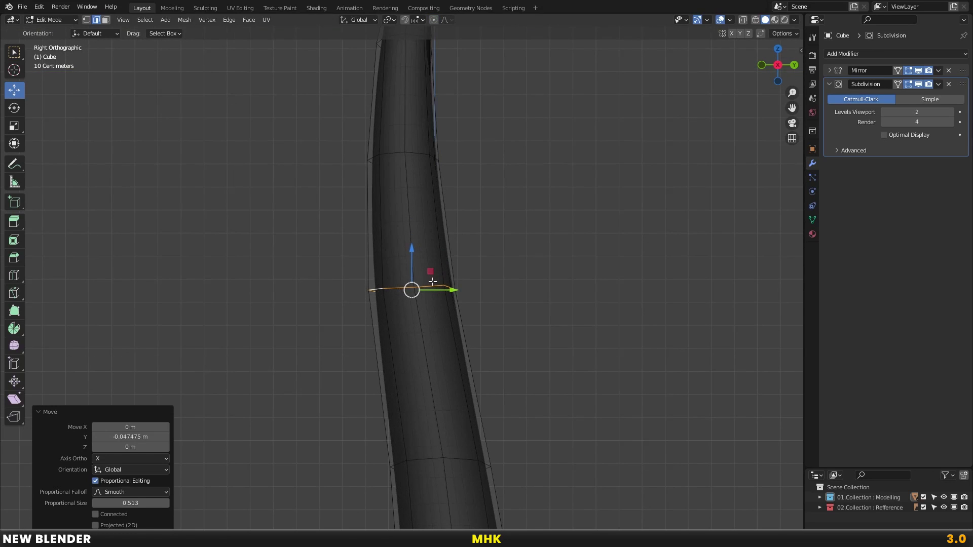
{"action": "left_click", "coordinate": [445, 274], "text": "alt"}
{"action": "key", "text": "s"}
{"action": "key", "text": "z"}
{"action": "key", "text": "0"}
{"action": "key", "text": "Return"}
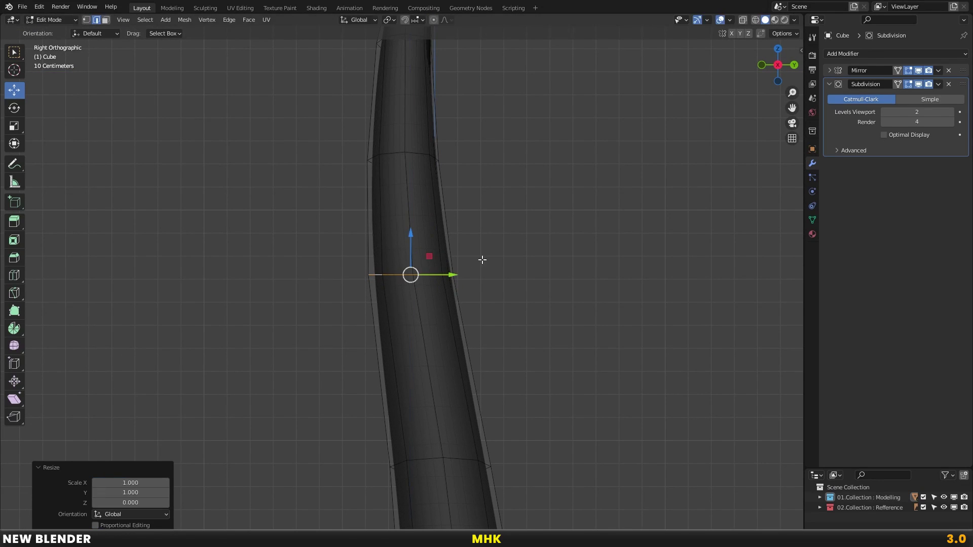
{"action": "left_click", "coordinate": [532, 279]}
Box-select the vertices at the front of the knee and move them along Y
{"action": "scroll", "coordinate": [511, 265], "scroll_direction": "up", "scroll_amount": 3}
{"action": "key", "text": "alt+z"}
{"action": "left_click_drag", "start_coordinate": [483, 240], "coordinate": [563, 276]}
{"action": "key", "text": "alt+z"}
{"action": "key", "text": "g"}
{"action": "key", "text": "y"}
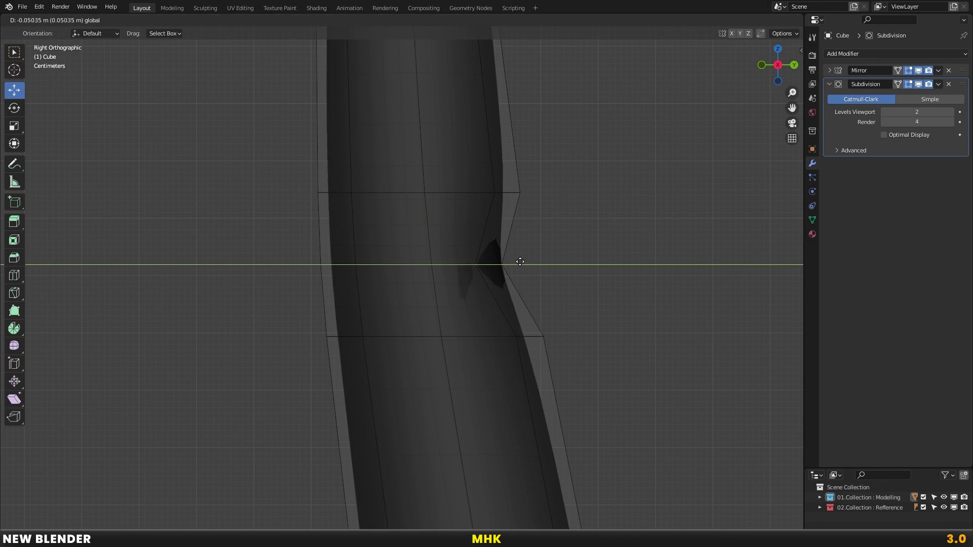
{"action": "left_click", "coordinate": [520, 262]}
Enlarge the lower edge loop slightly, tilt it about -8.81 degrees, and shift it along Y
{"action": "left_click", "coordinate": [538, 332], "text": "alt"}
{"action": "scroll", "coordinate": [558, 319], "scroll_direction": "down", "scroll_amount": 2}
{"action": "key", "text": "s"}
{"action": "left_click", "coordinate": [572, 322]}
{"action": "key", "text": "r"}
{"action": "left_click", "coordinate": [586, 299]}
{"action": "key", "text": "g"}
{"action": "key", "text": "y"}
{"action": "left_click", "coordinate": [456, 321]}
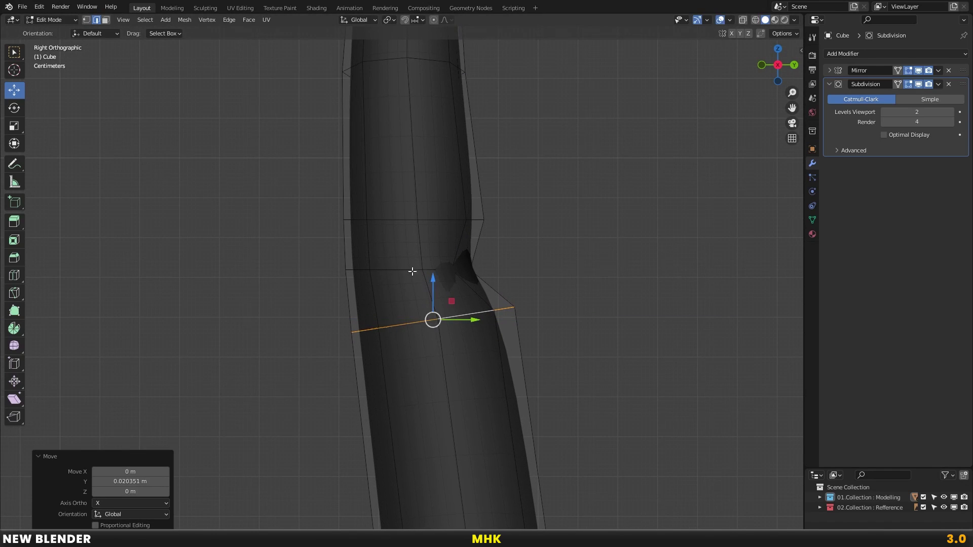
Refine the knee by pushing one vertex back along Y and raising another along Z
{"action": "key", "text": "alt+z"}
{"action": "left_click", "coordinate": [341, 270]}
{"action": "key", "text": "alt+z"}
{"action": "key", "text": "g"}
{"action": "key", "text": "y"}
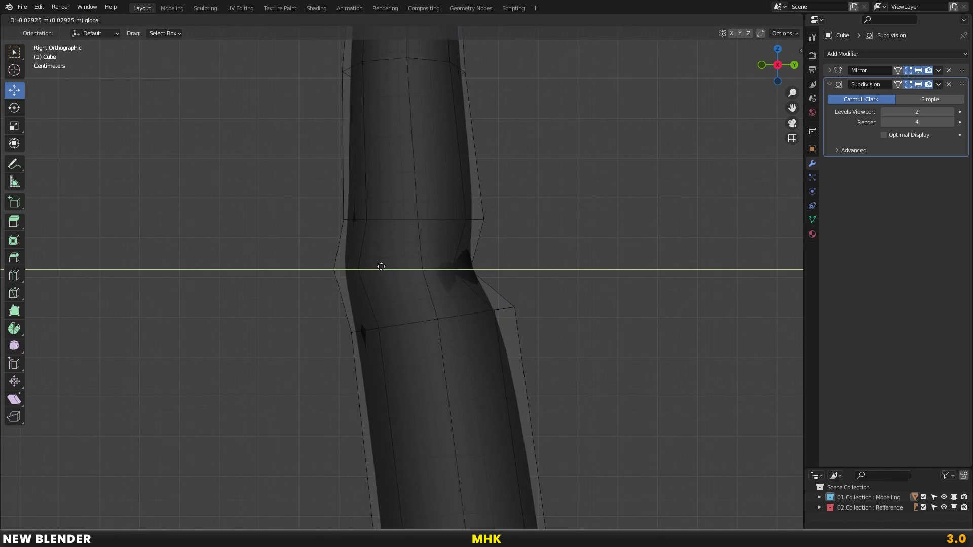
{"action": "left_click", "coordinate": [381, 267]}
{"action": "key", "text": "alt+z"}
{"action": "key", "text": "b"}
{"action": "key", "text": "g"}
{"action": "key", "text": "z"}
{"action": "left_click", "coordinate": [426, 266]}
{"action": "key", "text": "alt+z"}
Flatten the ankle loop level and nudge a lower leg loop slightly along Y
{"action": "scroll", "coordinate": [431, 233], "scroll_direction": "down", "scroll_amount": 3}
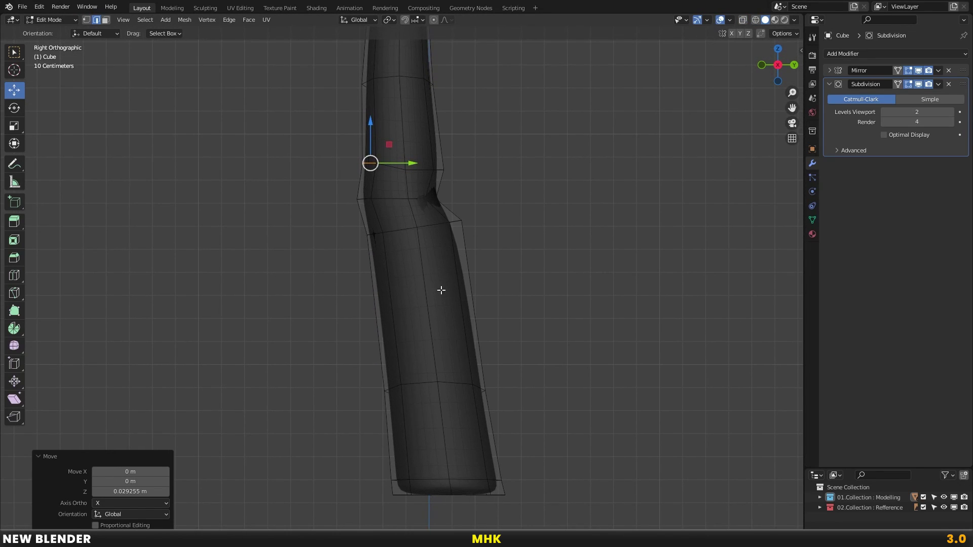
{"action": "scroll", "coordinate": [448, 361], "scroll_direction": "up", "scroll_amount": 1}
{"action": "scroll", "coordinate": [439, 305], "scroll_direction": "down", "scroll_amount": 2}
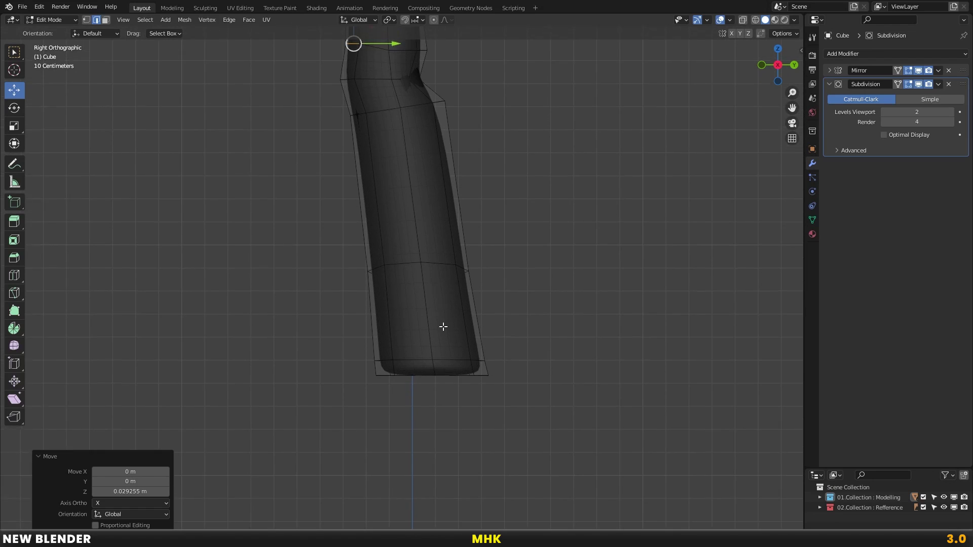
{"action": "scroll", "coordinate": [444, 326], "scroll_direction": "up", "scroll_amount": 2, "text": "shift"}
{"action": "left_click", "coordinate": [445, 322], "text": "alt"}
{"action": "key", "text": "s"}
{"action": "key", "text": "z"}
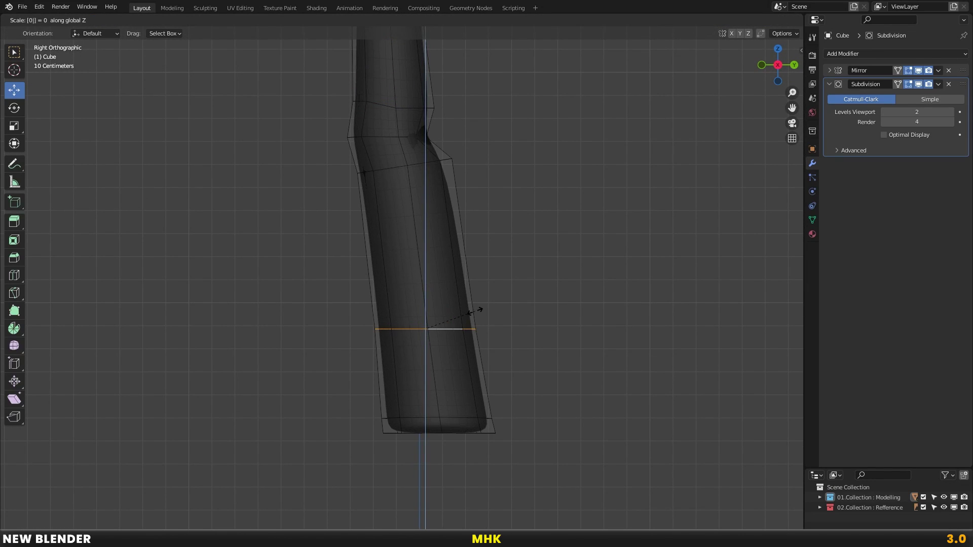
{"action": "key", "text": "Return"}
{"action": "key", "text": "alt+a"}
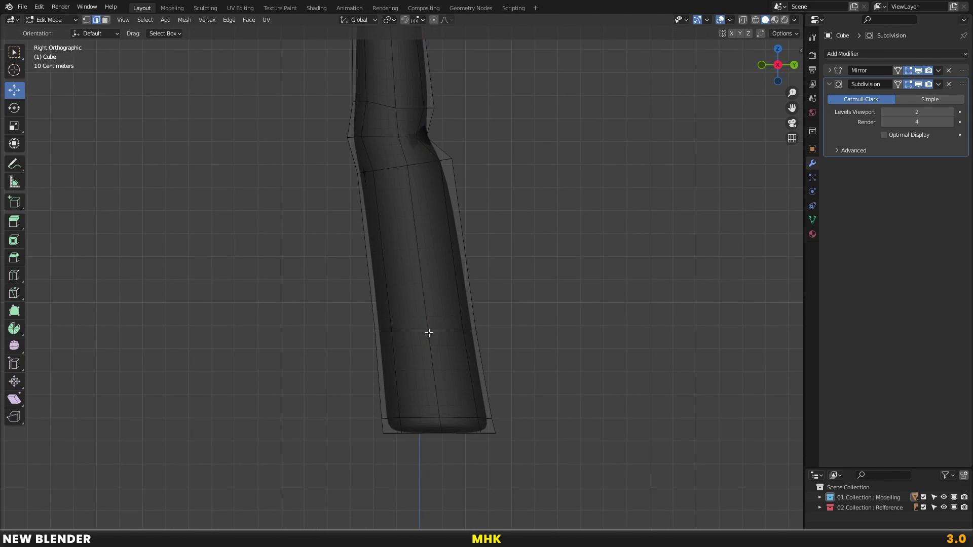
{"action": "left_click", "coordinate": [442, 307], "text": "alt"}
{"action": "left_click_drag", "start_coordinate": [466, 301], "coordinate": [460, 311]}
Leave Edit Mode, orbit around the character, then select the legs and view them from the right side
{"action": "key", "text": "Tab"}
{"action": "scroll", "coordinate": [270, 338], "scroll_direction": "down", "scroll_amount": 3}
{"action": "mouse_move", "coordinate": [270, 339]}
{"action": "middle_mouse_down"}
{"action": "mouse_move", "coordinate": [343, 346]}
{"action": "mouse_move", "coordinate": [433, 310]}
{"action": "mouse_move", "coordinate": [352, 309]}
{"action": "middle_mouse_up"}
{"action": "scroll", "coordinate": [464, 311], "scroll_direction": "up", "scroll_amount": 3}
{"action": "key", "text": "KP_3"}
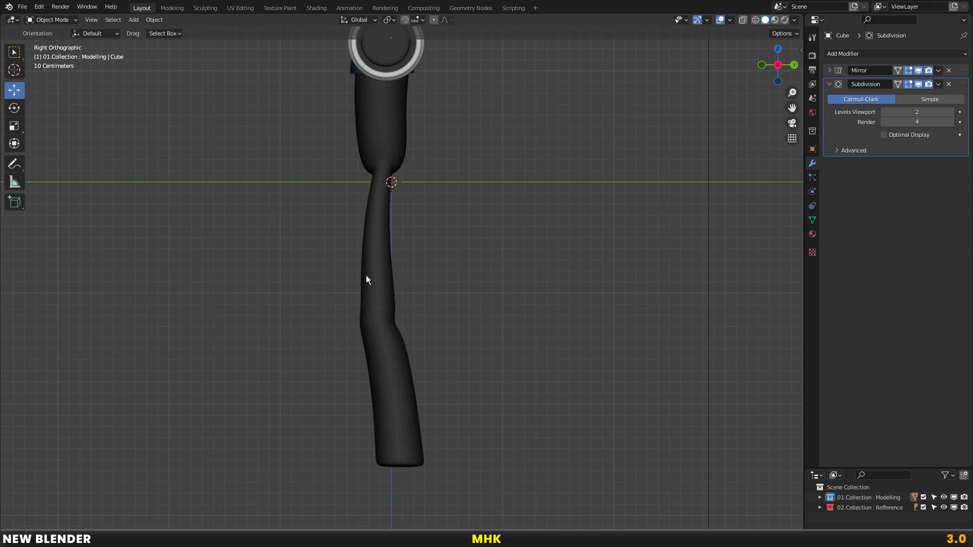
{"action": "scroll", "coordinate": [366, 275], "scroll_direction": "up", "scroll_amount": 2}
{"action": "middle_click_drag", "start_coordinate": [259, 320], "coordinate": [352, 327]}
{"action": "scroll", "coordinate": [370, 330], "scroll_direction": "up", "scroll_amount": 2}
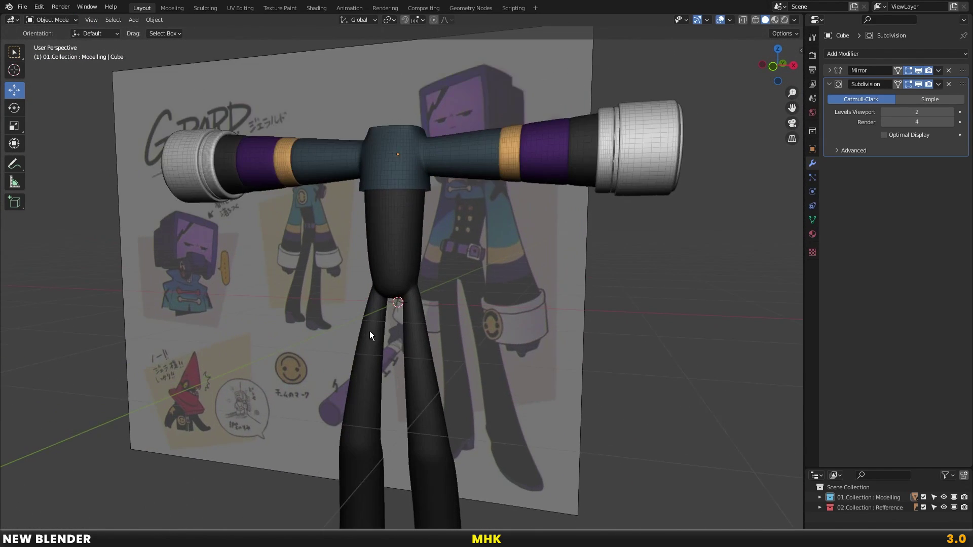
{"action": "mouse_move", "coordinate": [384, 381]}
{"action": "middle_mouse_down"}
{"action": "mouse_move", "coordinate": [385, 300]}
{"action": "mouse_move", "coordinate": [418, 315]}
{"action": "mouse_move", "coordinate": [421, 299]}
{"action": "mouse_move", "coordinate": [399, 306]}
{"action": "mouse_move", "coordinate": [422, 333]}
{"action": "mouse_move", "coordinate": [453, 333]}
{"action": "middle_mouse_up"}
{"action": "left_click", "coordinate": [421, 299]}
{"action": "key", "text": "KP_3"}
{"action": "scroll", "coordinate": [406, 325], "scroll_direction": "down", "scroll_amount": 1}
{"action": "key", "text": "KP_3"}
Re-enter Edit Mode on the legs and compare both legs from orbit and front views
{"action": "key", "text": "Tab"}
{"action": "scroll", "coordinate": [416, 321], "scroll_direction": "up", "scroll_amount": 1}
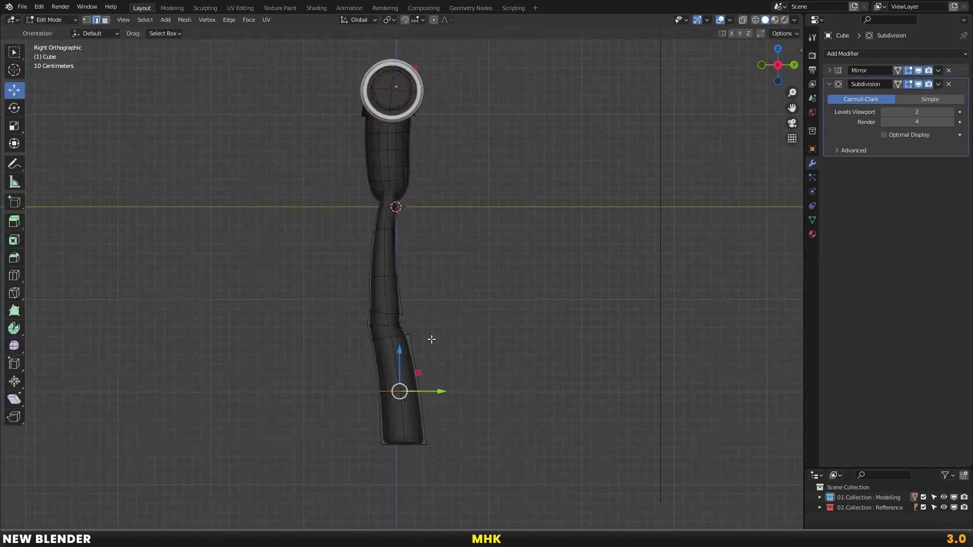
{"action": "scroll", "coordinate": [416, 320], "scroll_direction": "up", "scroll_amount": 2}
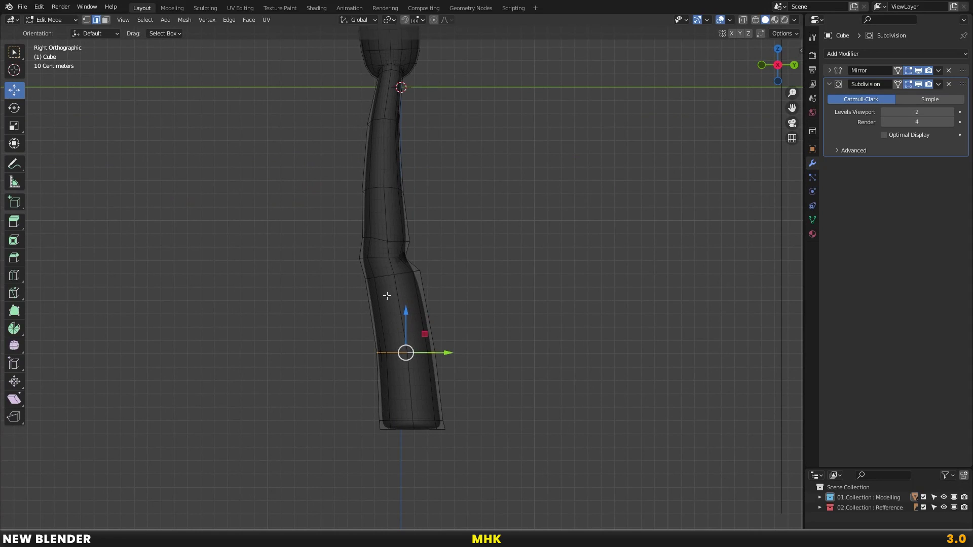
{"action": "mouse_move", "coordinate": [337, 300]}
{"action": "middle_mouse_down"}
{"action": "mouse_move", "coordinate": [409, 304]}
{"action": "mouse_move", "coordinate": [428, 270]}
{"action": "mouse_move", "coordinate": [429, 289]}
{"action": "middle_mouse_up"}
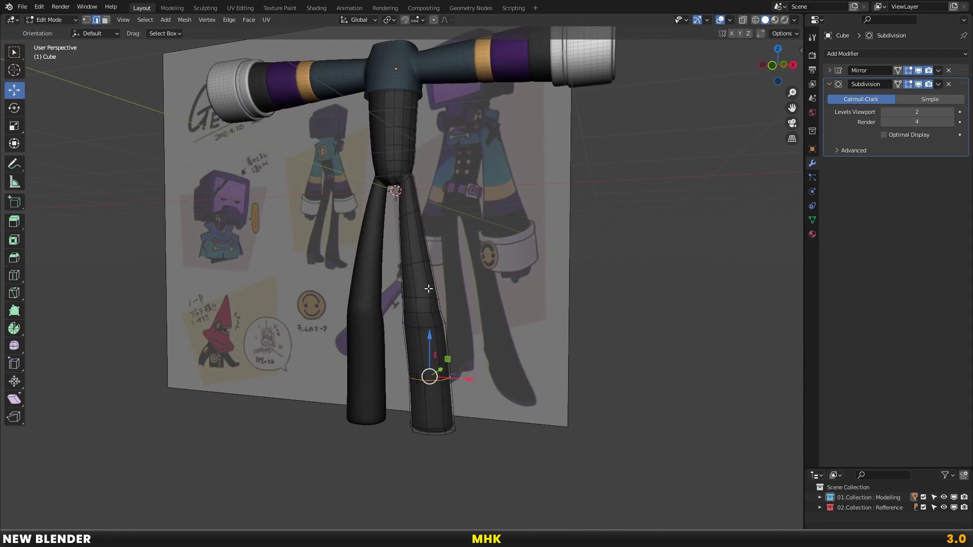
{"action": "key", "text": "KP_1"}
{"action": "scroll", "coordinate": [372, 226], "scroll_direction": "up", "scroll_amount": 2}
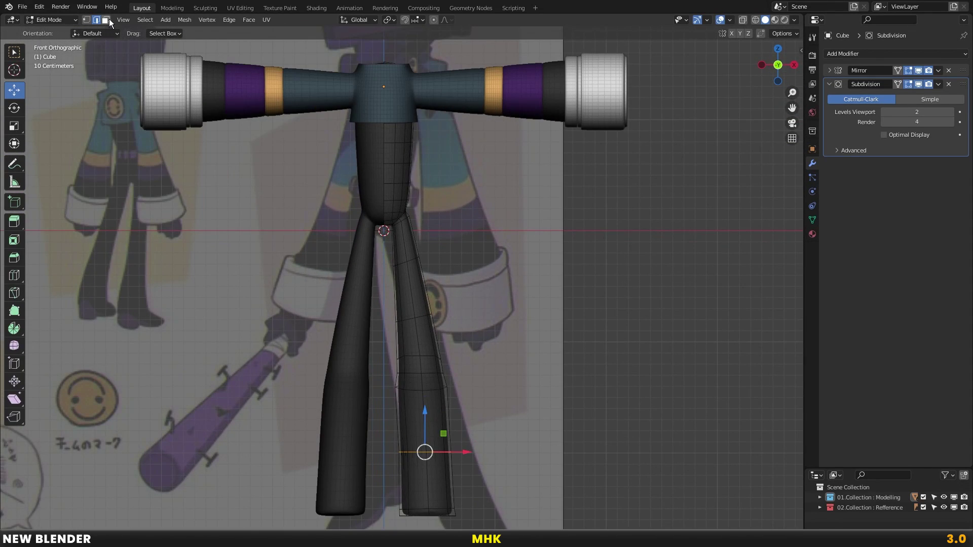
{"action": "mouse_move", "coordinate": [400, 195]}
{"action": "middle_mouse_down"}
{"action": "mouse_move", "coordinate": [393, 202]}
{"action": "mouse_move", "coordinate": [399, 194]}
{"action": "middle_mouse_up"}
{"action": "key", "text": "KP_1"}
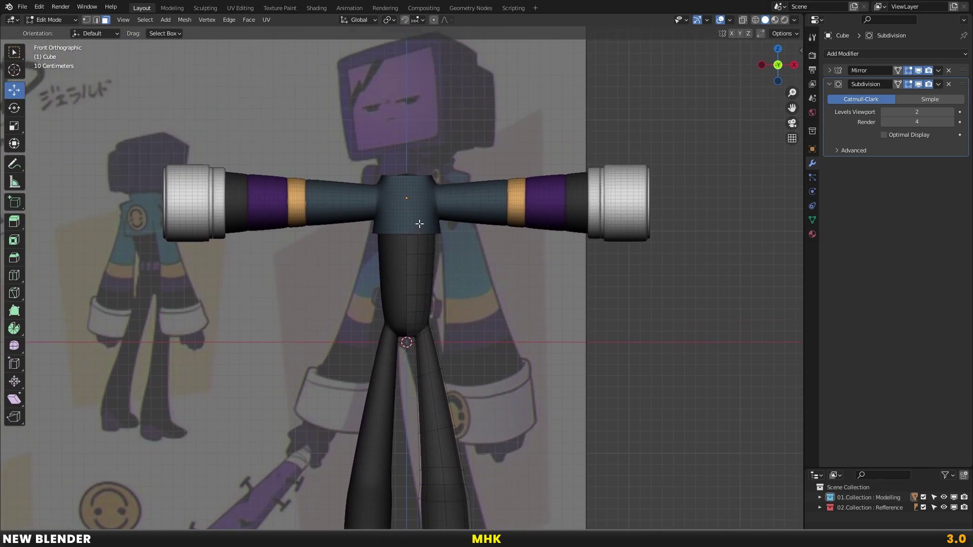
{"action": "scroll", "coordinate": [426, 176], "scroll_direction": "up", "scroll_amount": 4}
Exit Edit Mode, select the jacket object Cube.001 and frame it in Front Orthographic view
{"action": "key", "text": "Tab"}
{"action": "left_click", "coordinate": [439, 124]}
{"action": "key", "text": "KP_Decimal"}
{"action": "scroll", "coordinate": [417, 202], "scroll_direction": "up", "scroll_amount": 3}
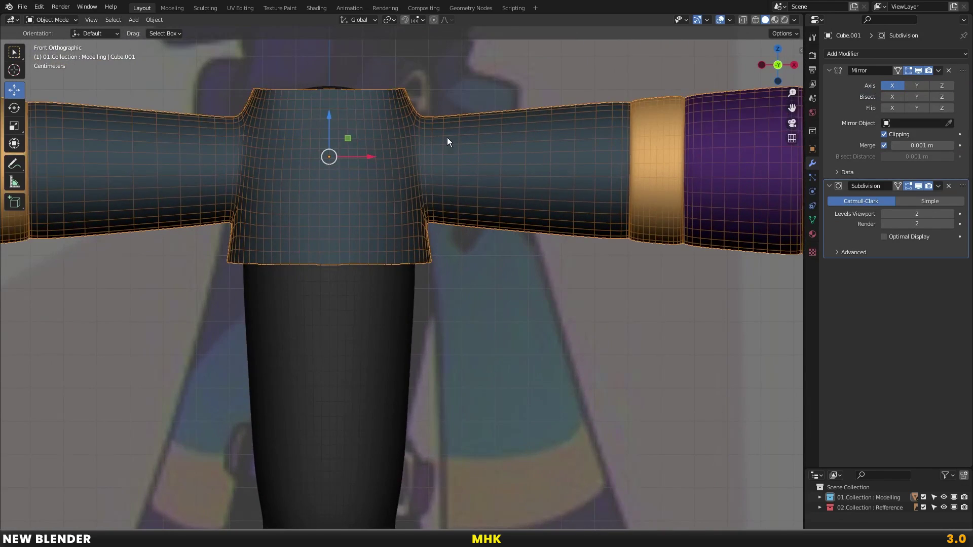
In Edit Mode with vertex select, slide a sleeve edge loop along the arm
{"action": "scroll", "coordinate": [448, 138], "scroll_direction": "up", "scroll_amount": 2}
{"action": "key", "text": "Tab"}
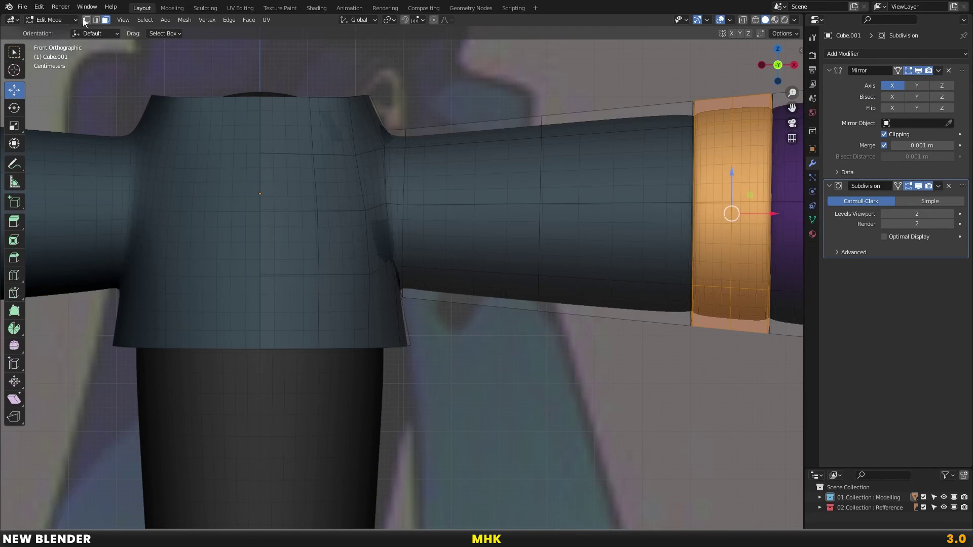
{"action": "left_click", "coordinate": [83, 19]}
{"action": "scroll", "coordinate": [417, 156], "scroll_direction": "up", "scroll_amount": 2}
{"action": "left_click", "coordinate": [404, 199], "text": "alt"}
{"action": "key", "text": "g"}
{"action": "key", "text": "g"}
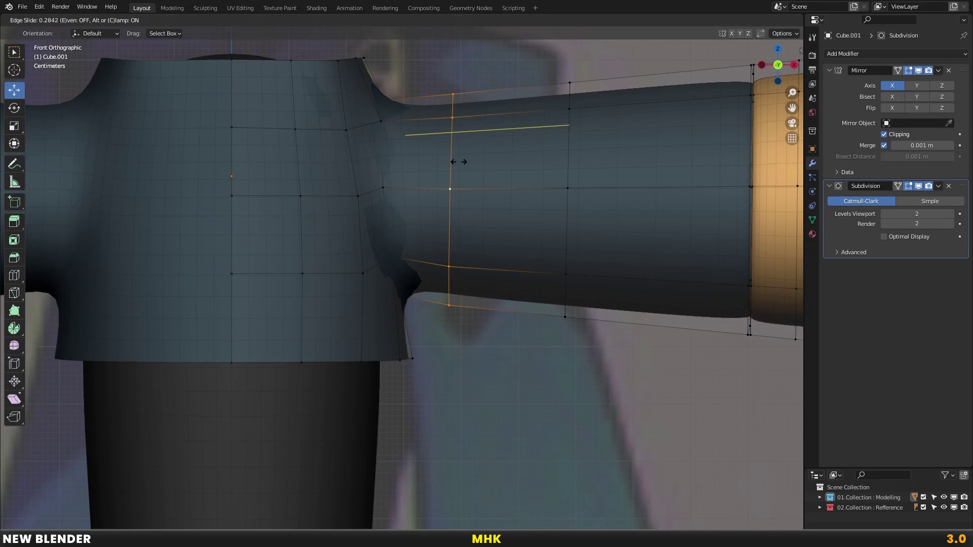
{"action": "left_click", "coordinate": [440, 160]}
Slide the shoulder loop along the sleeve and shrink it slightly
{"action": "mouse_move", "coordinate": [424, 139]}
{"action": "middle_mouse_down"}
{"action": "mouse_move", "coordinate": [343, 176]}
{"action": "mouse_move", "coordinate": [370, 169]}
{"action": "middle_mouse_up"}
{"action": "mouse_move", "coordinate": [440, 138]}
{"action": "middle_mouse_down"}
{"action": "mouse_move", "coordinate": [463, 170]}
{"action": "mouse_move", "coordinate": [461, 117]}
{"action": "middle_mouse_up"}
{"action": "mouse_move", "coordinate": [448, 222]}
{"action": "middle_mouse_down"}
{"action": "mouse_move", "coordinate": [447, 203]}
{"action": "mouse_move", "coordinate": [495, 192]}
{"action": "mouse_move", "coordinate": [441, 167]}
{"action": "middle_mouse_up"}
{"action": "key", "text": "g"}
{"action": "key", "text": "g"}
{"action": "left_click", "coordinate": [444, 170]}
{"action": "scroll", "coordinate": [450, 200], "scroll_direction": "up", "scroll_amount": 1}
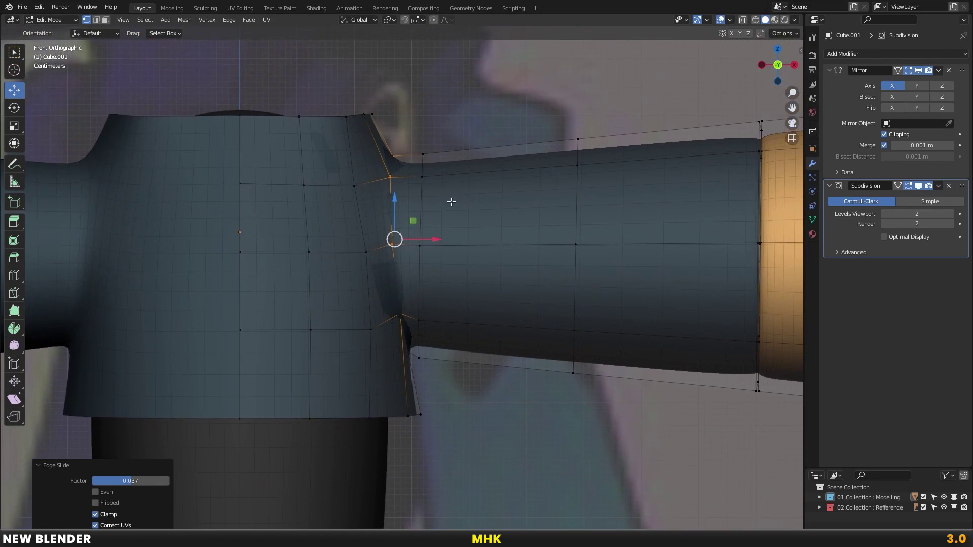
{"action": "scroll", "coordinate": [467, 183], "scroll_direction": "up", "scroll_amount": 2}
{"action": "key", "text": "s"}
{"action": "left_click", "coordinate": [476, 186]}
Push the shoulder seam edge with Shrink/Fatten and scale it to 0.949
{"action": "key", "text": "alt+a"}
{"action": "scroll", "coordinate": [390, 148], "scroll_direction": "up", "scroll_amount": 1}
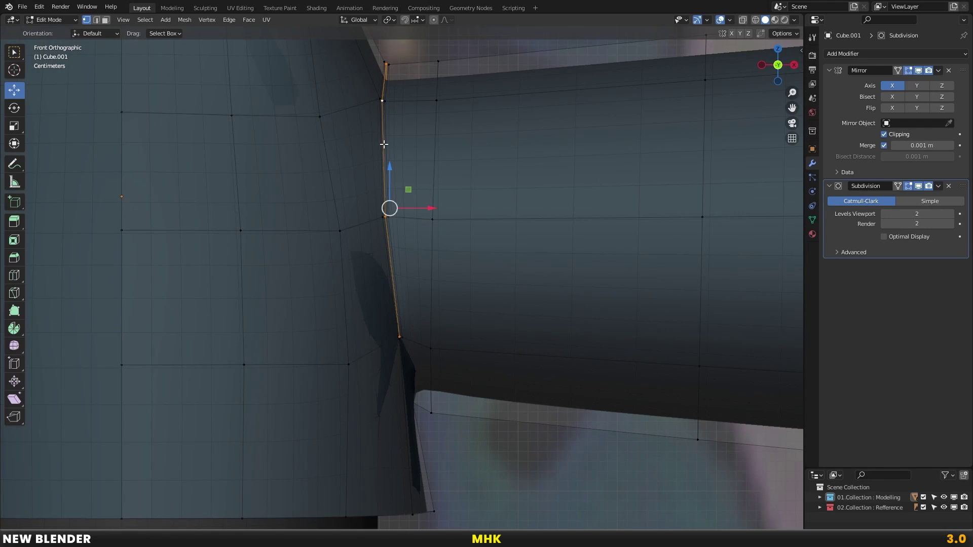
{"action": "scroll", "coordinate": [384, 144], "scroll_direction": "up", "scroll_amount": 2}
{"action": "key", "text": "alt+s"}
{"action": "left_click", "coordinate": [469, 197]}
{"action": "key", "text": "s"}
{"action": "left_click", "coordinate": [518, 187]}
Add a loop cut beside the shoulder seam, then leave Edit Mode
{"action": "key", "text": "ctrl+r"}
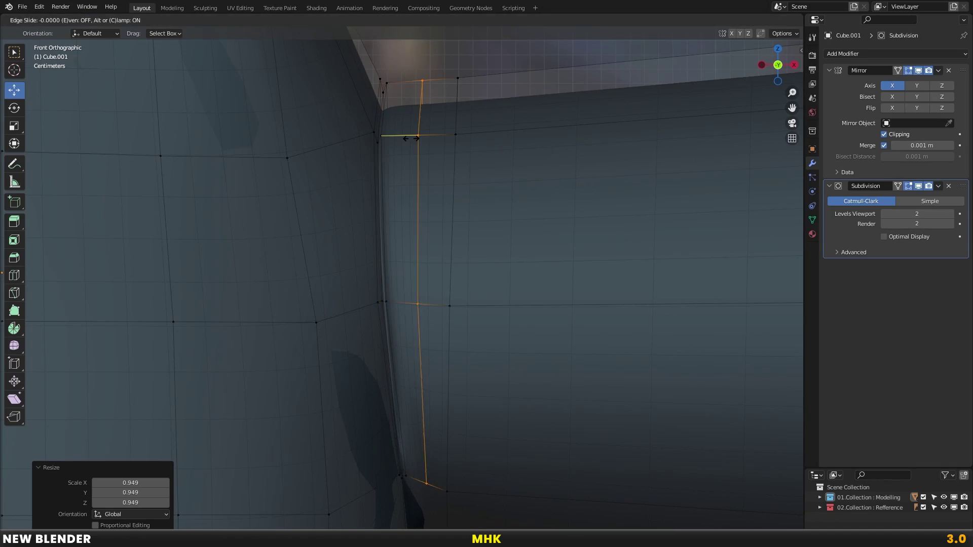
{"action": "left_click_drag", "start_coordinate": [412, 145], "coordinate": [400, 136]}
{"action": "scroll", "coordinate": [449, 231], "scroll_direction": "down", "scroll_amount": 3}
{"action": "scroll", "coordinate": [441, 203], "scroll_direction": "down", "scroll_amount": 3}
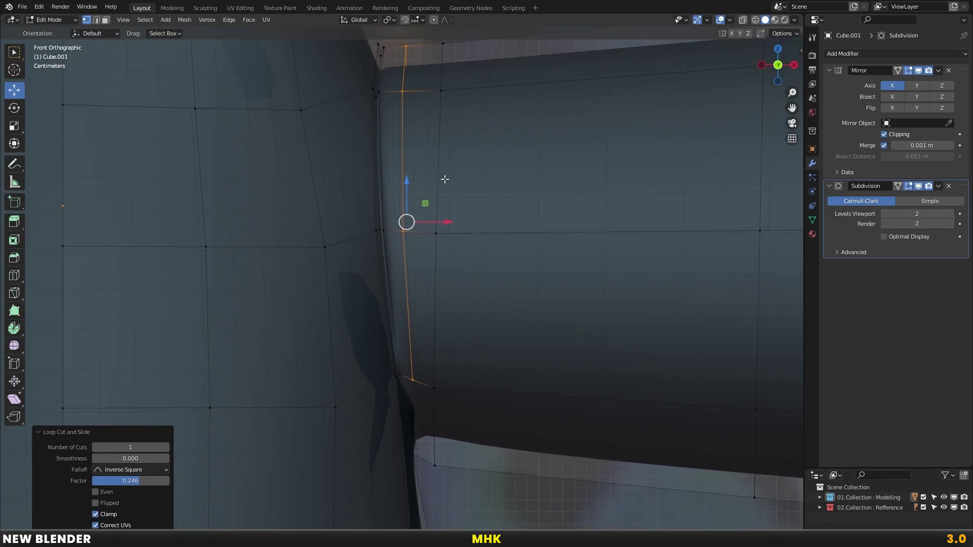
{"action": "key", "text": "Tab"}
Orbit around the shoulder to inspect the seam from below and reselect the jacket
{"action": "middle_click_drag", "start_coordinate": [441, 176], "coordinate": [474, 230]}
{"action": "scroll", "coordinate": [446, 213], "scroll_direction": "up", "scroll_amount": 5}
{"action": "scroll", "coordinate": [419, 204], "scroll_direction": "down", "scroll_amount": 3}
{"action": "mouse_move", "coordinate": [330, 198]}
{"action": "middle_mouse_down"}
{"action": "mouse_move", "coordinate": [344, 220]}
{"action": "mouse_move", "coordinate": [385, 241]}
{"action": "middle_mouse_up"}
{"action": "scroll", "coordinate": [281, 242], "scroll_direction": "up", "scroll_amount": 3}
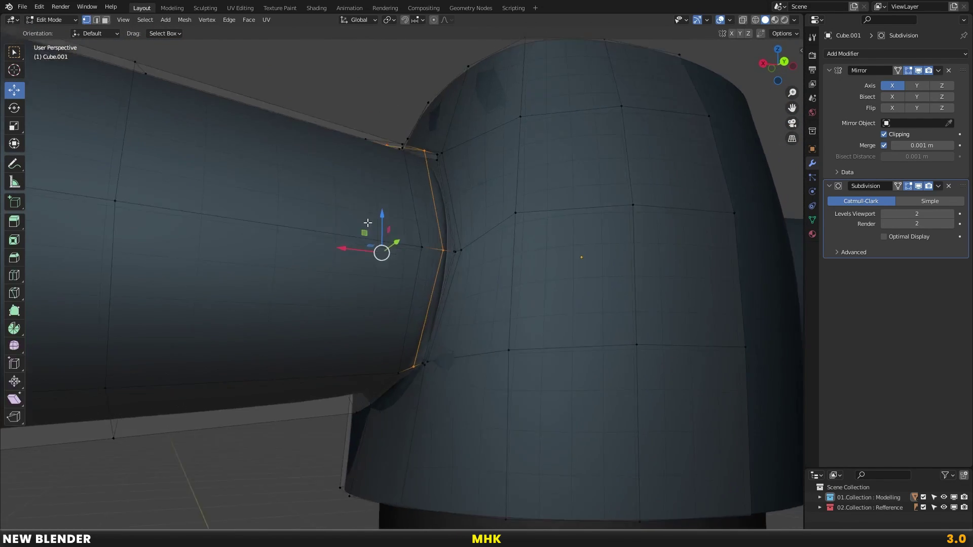
{"action": "middle_click_drag", "start_coordinate": [322, 233], "coordinate": [373, 215]}
{"action": "left_click", "coordinate": [373, 215]}
Give the shoulder seam loop a full sharp edge crease
{"action": "key", "text": "Tab"}
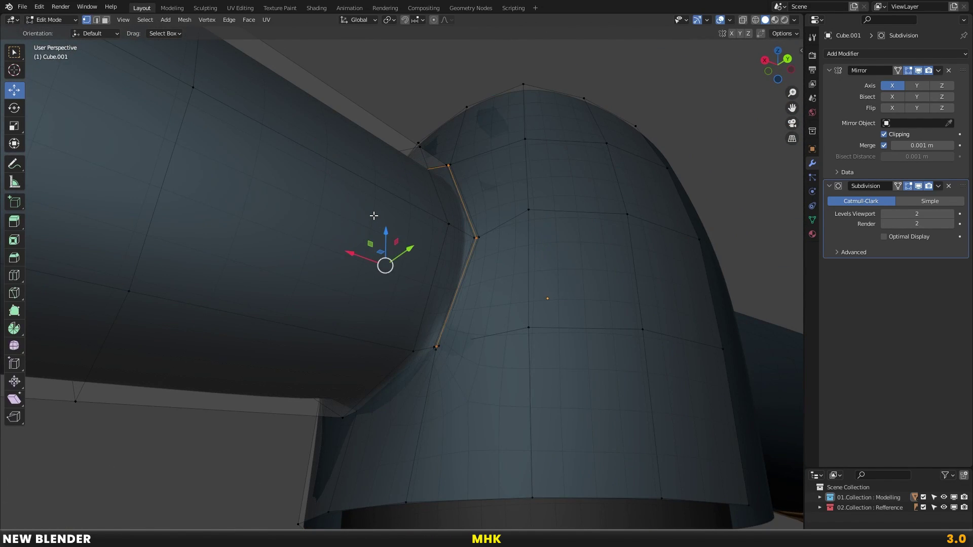
{"action": "key", "text": "alt+z"}
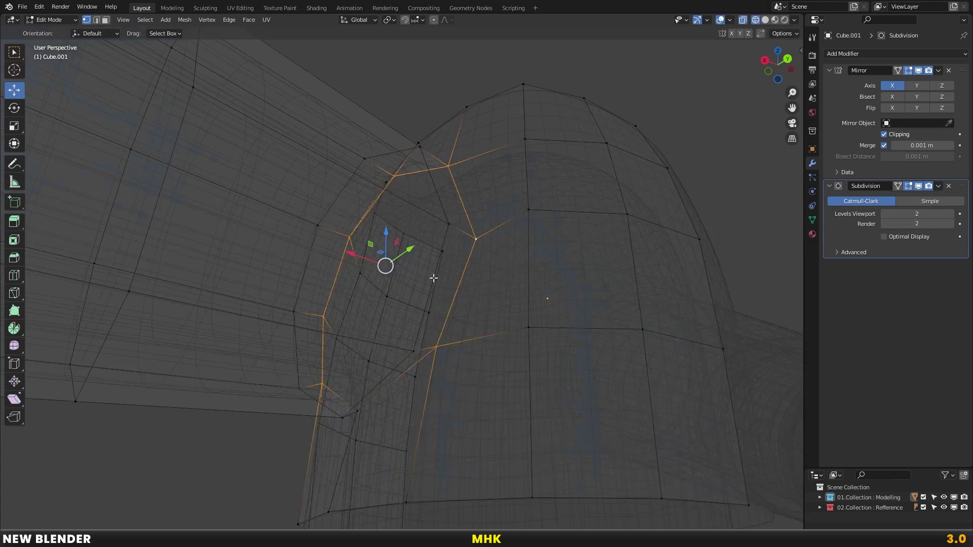
{"action": "mouse_move", "coordinate": [421, 346]}
{"action": "middle_mouse_down"}
{"action": "mouse_move", "coordinate": [431, 311]}
{"action": "mouse_move", "coordinate": [421, 261]}
{"action": "mouse_move", "coordinate": [489, 267]}
{"action": "middle_mouse_up"}
{"action": "key", "text": "alt+z"}
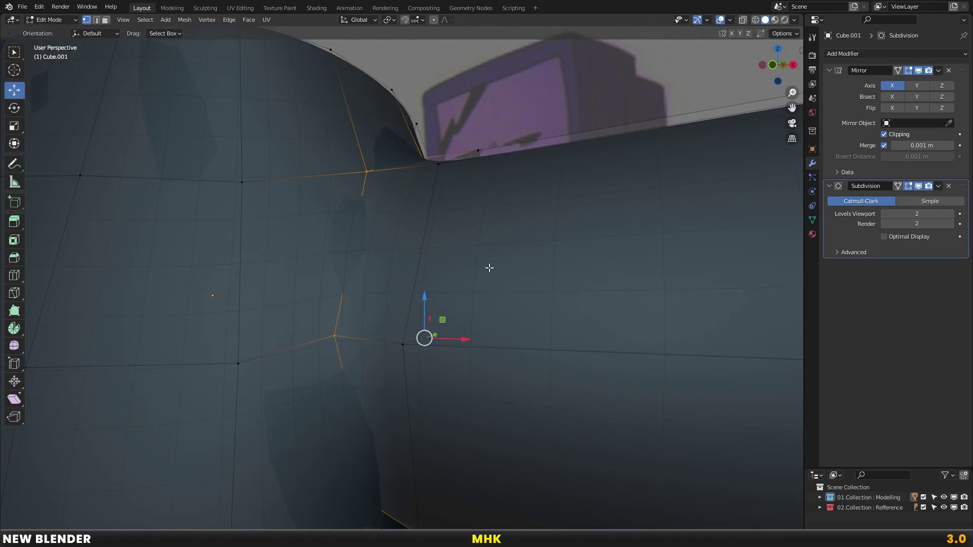
{"action": "key", "text": "1"}
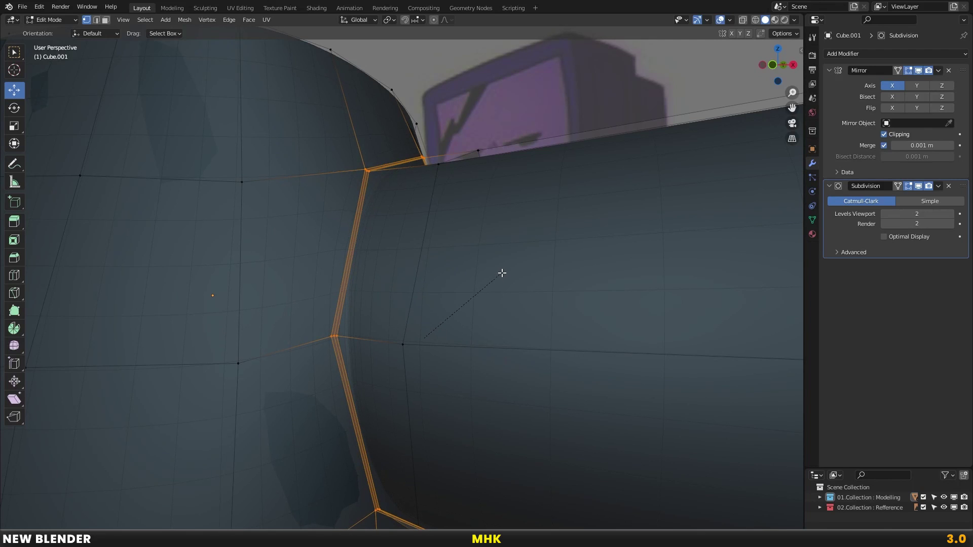
{"action": "left_click", "coordinate": [502, 273]}
{"action": "mouse_move", "coordinate": [496, 274]}
{"action": "middle_mouse_down"}
{"action": "mouse_move", "coordinate": [339, 251]}
{"action": "mouse_move", "coordinate": [365, 252]}
{"action": "mouse_move", "coordinate": [416, 344]}
{"action": "middle_mouse_up"}
Scale another shoulder edge loop to 0.95
{"action": "left_click", "coordinate": [333, 242], "text": "alt"}
{"action": "key", "text": "alt+s"}
{"action": "left_click", "coordinate": [577, 264]}
{"action": "key", "text": "ctrl+z"}
{"action": "type", "text": "s.95"}
{"action": "key", "text": "Return"}
{"action": "key", "text": "KP_1"}
Add a centred loop cut at the shoulder joint
{"action": "key", "text": "ctrl+r"}
{"action": "left_click", "coordinate": [481, 186]}
{"action": "right_click", "coordinate": [480, 186]}
{"action": "key", "text": "alt+z"}
{"action": "scroll", "coordinate": [499, 234], "scroll_direction": "down", "scroll_amount": 1}
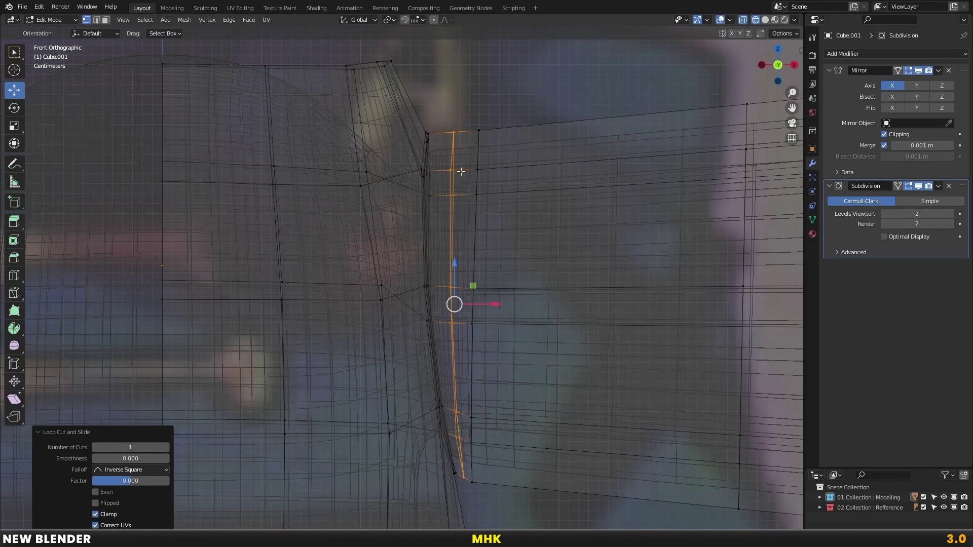
{"action": "key", "text": "alt+z"}
Shrink the new shoulder loop to 0.949, nudge it, and leave Edit Mode
{"action": "key", "text": "alt+s"}
{"action": "right_click", "coordinate": [568, 256]}
{"action": "key", "text": "s"}
{"action": "left_click", "coordinate": [583, 267]}
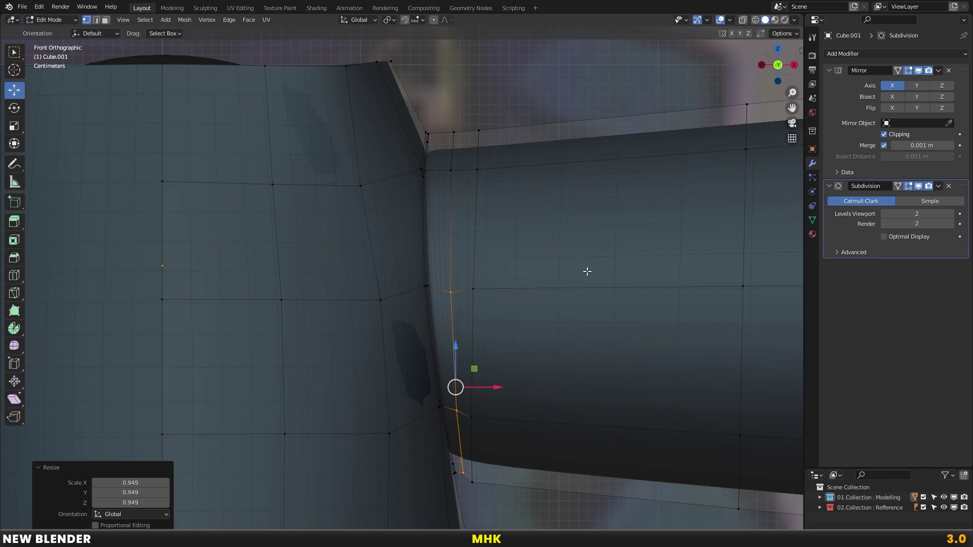
{"action": "key", "text": "g"}
{"action": "left_click", "coordinate": [583, 268]}
{"action": "key", "text": "Tab"}
{"action": "scroll", "coordinate": [485, 262], "scroll_direction": "down", "scroll_amount": 3}
{"action": "scroll", "coordinate": [485, 262], "scroll_direction": "down", "scroll_amount": 3}
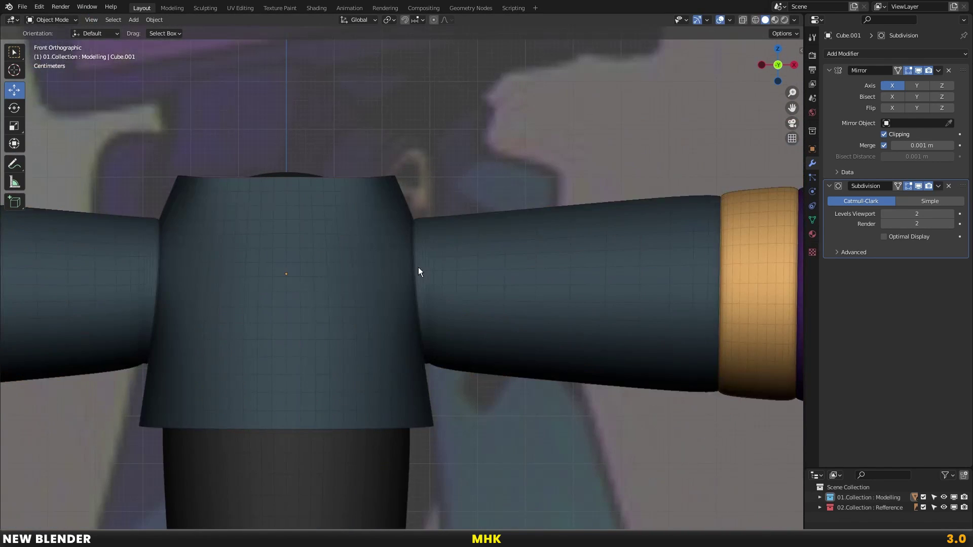
Make the jacket's neck opening a perfect circle with LoopTools Circle
{"action": "scroll", "coordinate": [418, 267], "scroll_direction": "up", "scroll_amount": 1}
{"action": "scroll", "coordinate": [474, 232], "scroll_direction": "down", "scroll_amount": 2}
{"action": "scroll", "coordinate": [407, 230], "scroll_direction": "down", "scroll_amount": 1}
{"action": "left_click", "coordinate": [399, 218]}
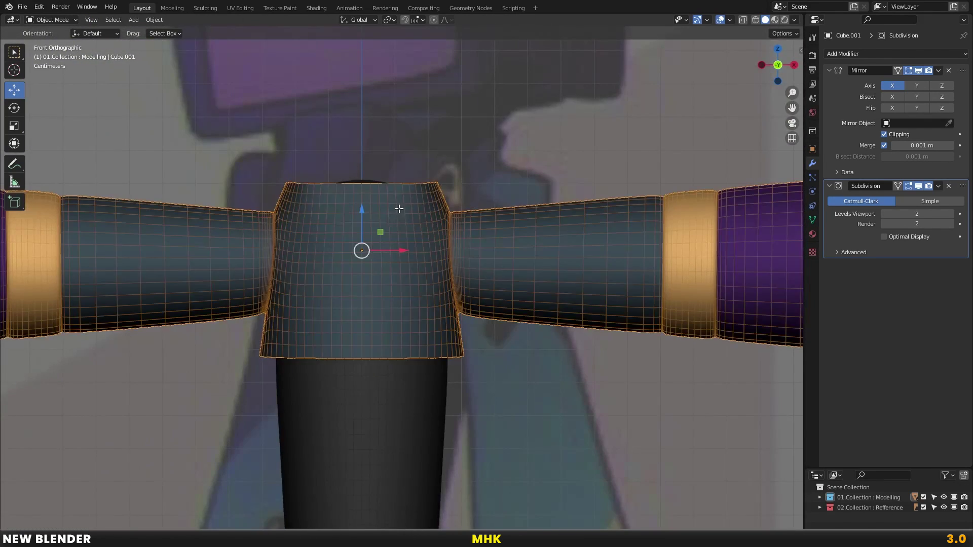
{"action": "key", "text": "Tab"}
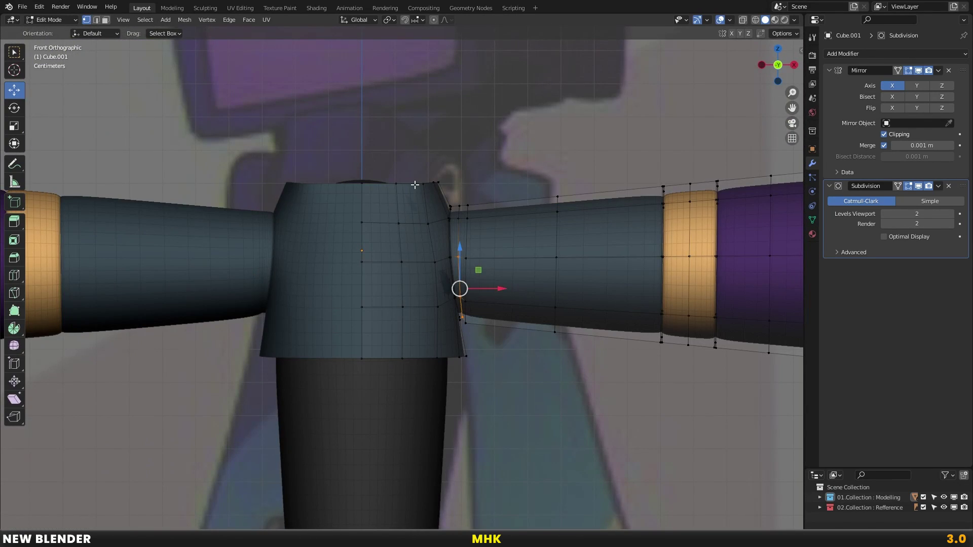
{"action": "scroll", "coordinate": [415, 181], "scroll_direction": "down", "scroll_amount": 2}
{"action": "middle_click_drag", "start_coordinate": [413, 231], "coordinate": [429, 216]}
{"action": "right_click", "coordinate": [429, 215]}
{"action": "left_click", "coordinate": [534, 202]}
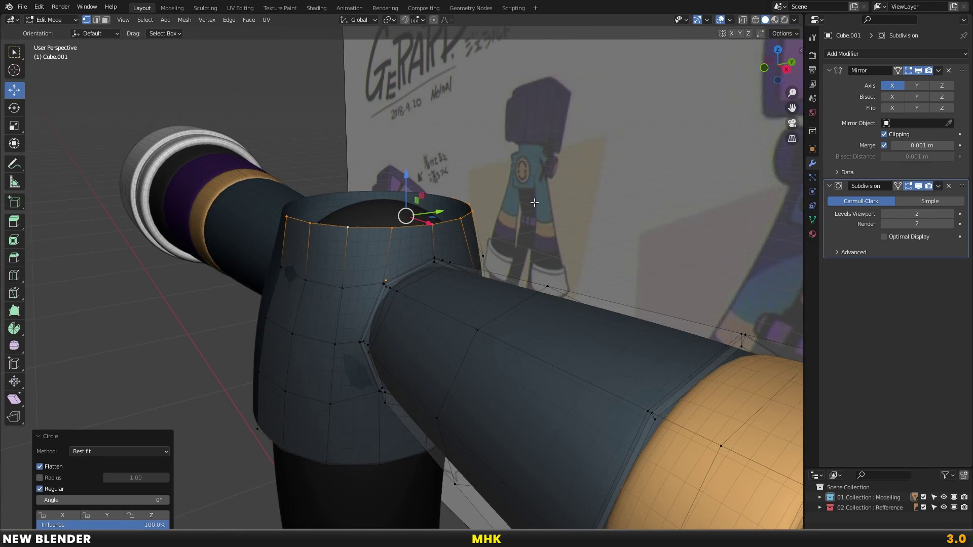
Tilt the neck rim by -4.66° from a side view
{"action": "key", "text": "KP_3"}
{"action": "middle_click_drag", "start_coordinate": [434, 200], "coordinate": [454, 213]}
{"action": "key", "text": "KP_3"}
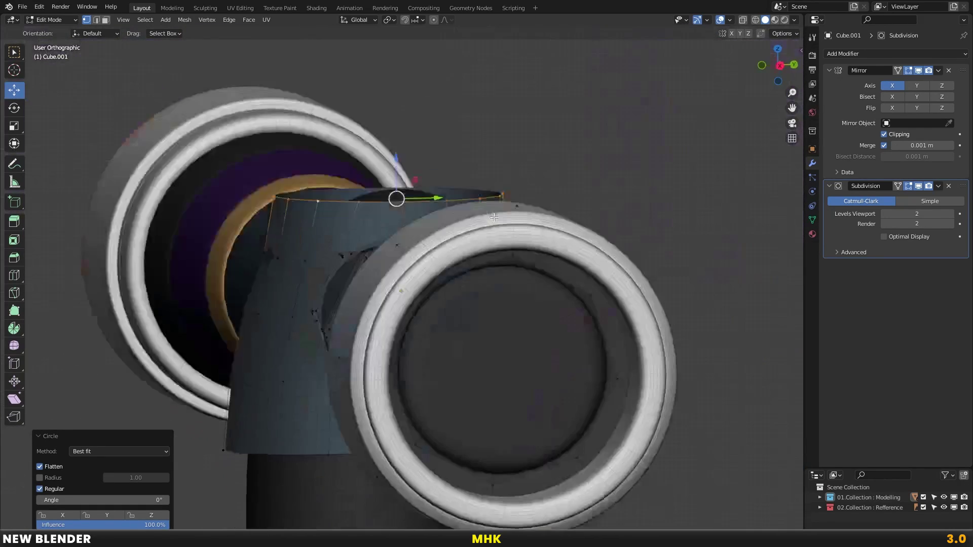
{"action": "key", "text": "r"}
{"action": "left_click", "coordinate": [526, 219]}
Raise the neck rim straight up along Z to form the collar
{"action": "middle_click_drag", "start_coordinate": [526, 219], "coordinate": [408, 175]}
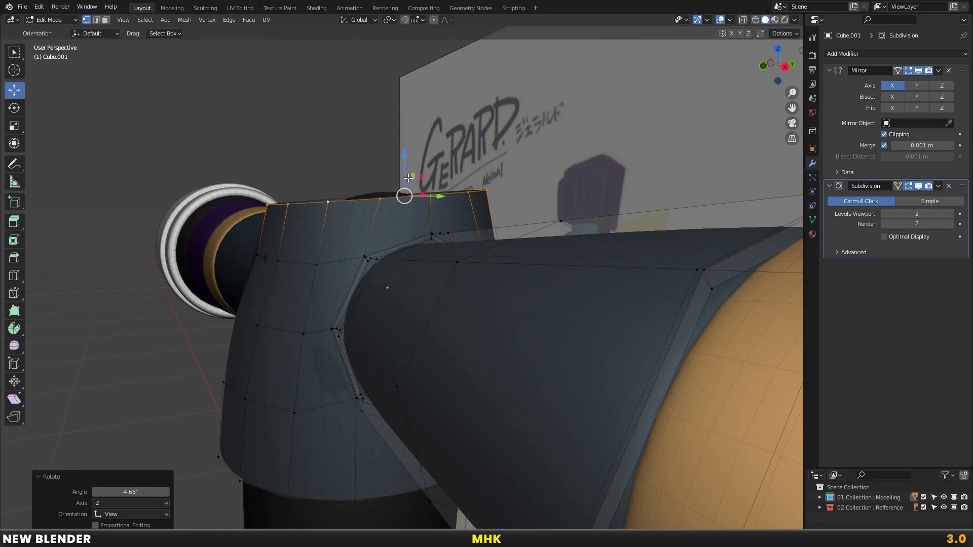
{"action": "key", "text": "z"}
{"action": "left_click", "coordinate": [357, 195]}
{"action": "key", "text": "shift+z"}
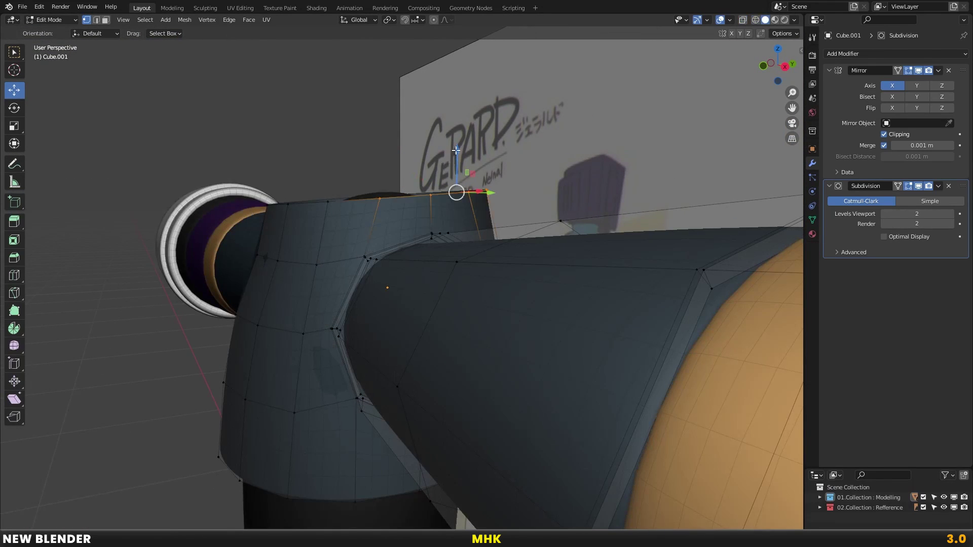
{"action": "key", "text": "g"}
{"action": "key", "text": "z"}
{"action": "left_click", "coordinate": [386, 203]}
Raise the collar's front point higher along Z and return to a front view
{"action": "mouse_move", "coordinate": [385, 202]}
{"action": "middle_mouse_down"}
{"action": "mouse_move", "coordinate": [480, 196]}
{"action": "mouse_move", "coordinate": [495, 209]}
{"action": "mouse_move", "coordinate": [375, 217]}
{"action": "mouse_move", "coordinate": [453, 219]}
{"action": "mouse_move", "coordinate": [419, 223]}
{"action": "middle_mouse_up"}
{"action": "key", "text": "g"}
{"action": "key", "text": "z"}
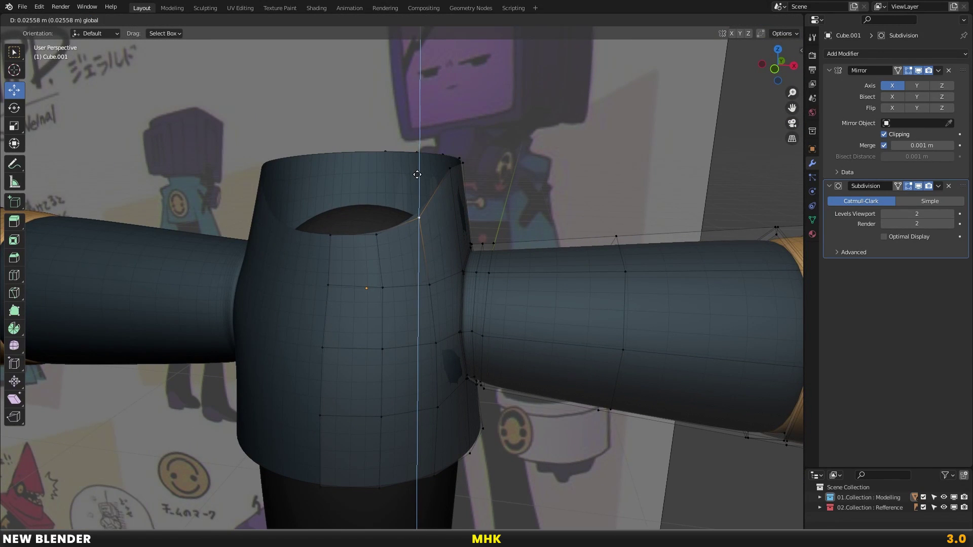
{"action": "left_click", "coordinate": [418, 174]}
{"action": "key", "text": "Tab"}
{"action": "key", "text": "KP_1"}
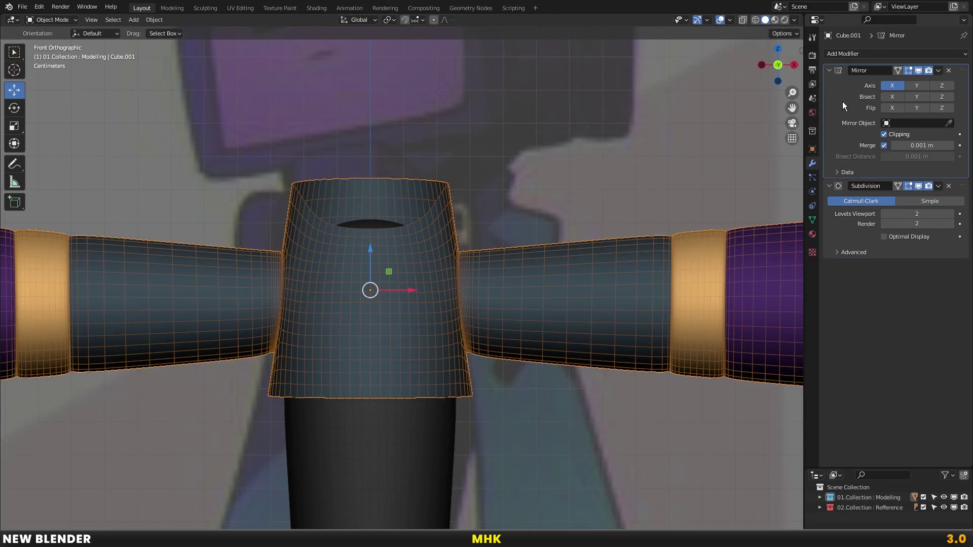
Apply the mirror to make one jacket mesh and rip open the centre seam
{"action": "key", "text": "ctrl+a"}
{"action": "key", "text": "Tab"}
{"action": "scroll", "coordinate": [380, 248], "scroll_direction": "up", "scroll_amount": 2}
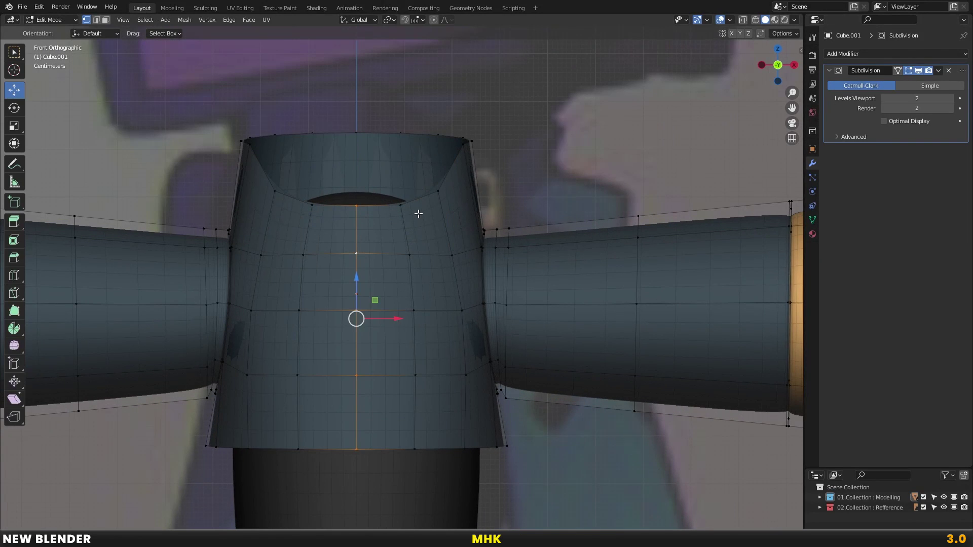
{"action": "key", "text": "v"}
{"action": "right_click", "coordinate": [420, 215]}
{"action": "mouse_move", "coordinate": [419, 215]}
{"action": "middle_mouse_down"}
{"action": "mouse_move", "coordinate": [463, 96]}
{"action": "mouse_move", "coordinate": [416, 252]}
{"action": "mouse_move", "coordinate": [431, 256]}
{"action": "middle_mouse_up"}
{"action": "key", "text": "g"}
{"action": "key", "text": "KP_1"}
{"action": "left_click", "coordinate": [456, 249]}
Shift the split seam edge to form the jacket's overlapping front flap
{"action": "key", "text": "g"}
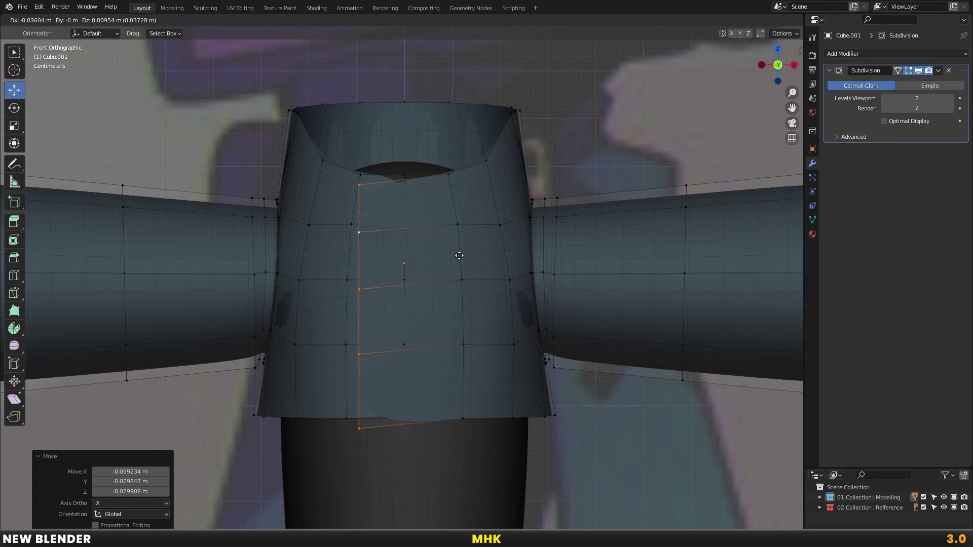
{"action": "right_click", "coordinate": [459, 255]}
{"action": "key", "text": "g"}
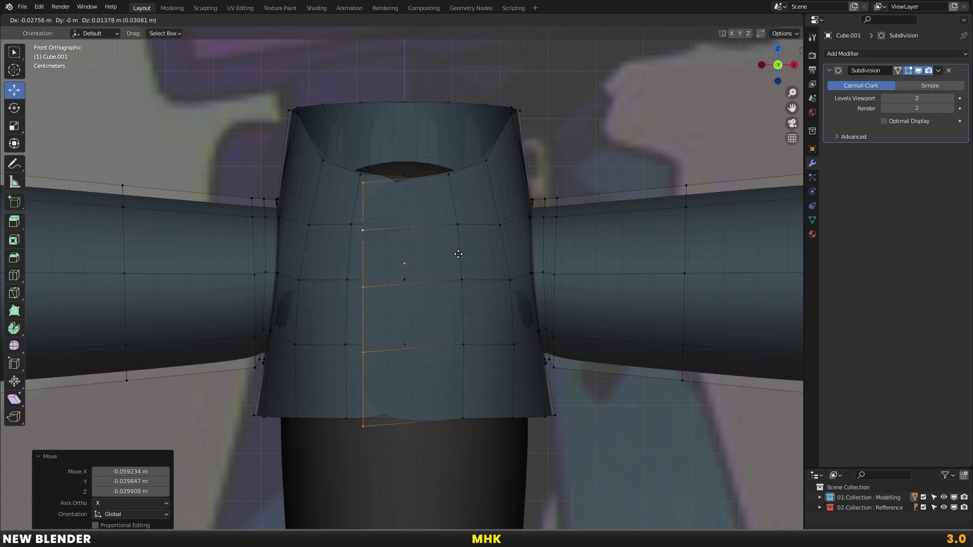
{"action": "left_click", "coordinate": [459, 254]}
Add a 0.01 m Solidify, apply the jacket's scale, and place Solidify before Subdivision
{"action": "left_click", "coordinate": [846, 55]}
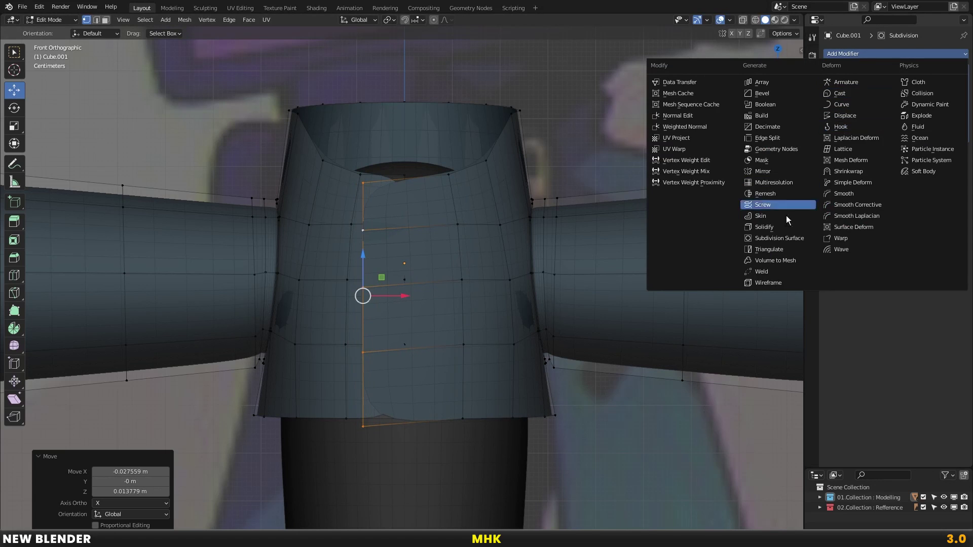
{"action": "left_click", "coordinate": [774, 228]}
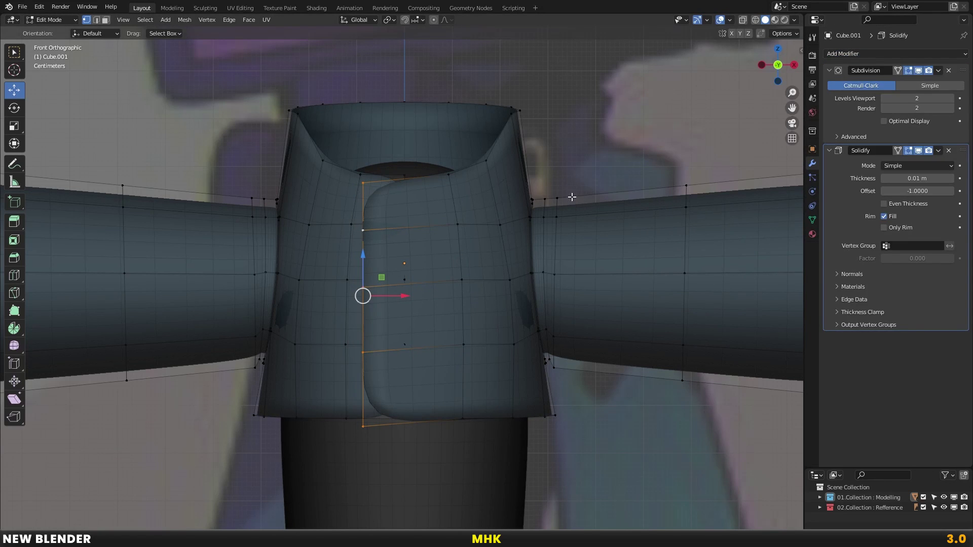
{"action": "key", "text": "Tab"}
{"action": "key", "text": "Tab"}
{"action": "key", "text": "Tab"}
{"action": "key", "text": "ctrl+a"}
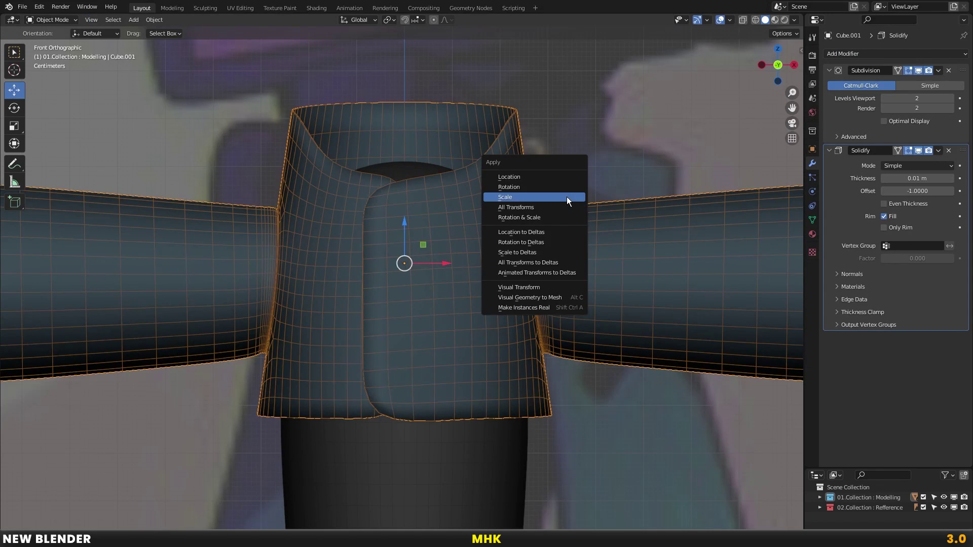
{"action": "left_click", "coordinate": [567, 197]}
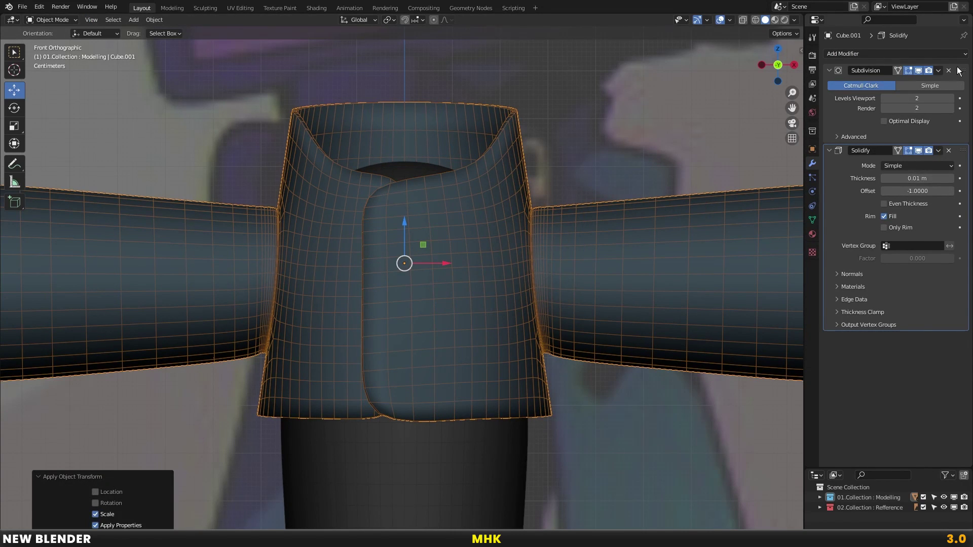
{"action": "left_click_drag", "start_coordinate": [962, 70], "coordinate": [869, 193]}
Nudge the front-opening edge loop slightly and select the jacket's bottom loop
{"action": "key", "text": "Tab"}
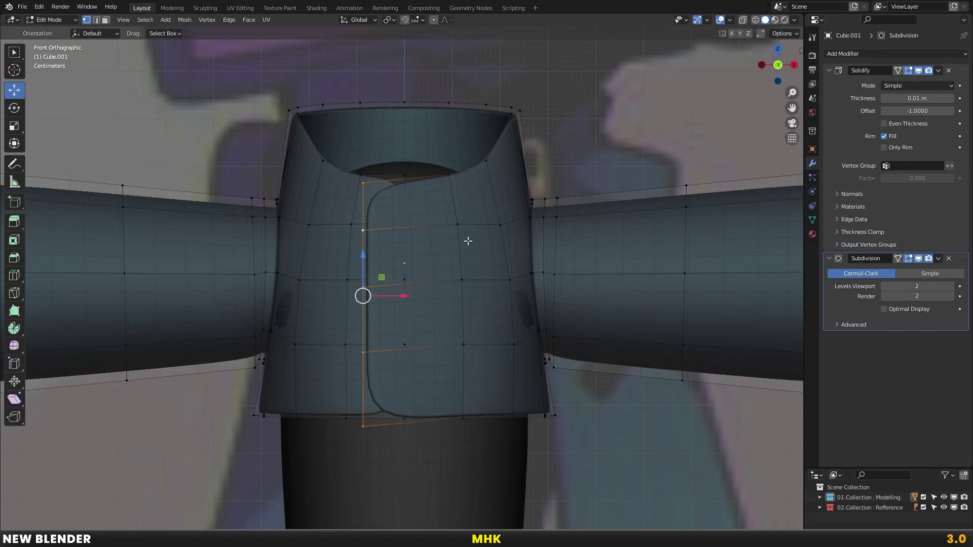
{"action": "scroll", "coordinate": [400, 277], "scroll_direction": "up", "scroll_amount": 1}
{"action": "key", "text": "g"}
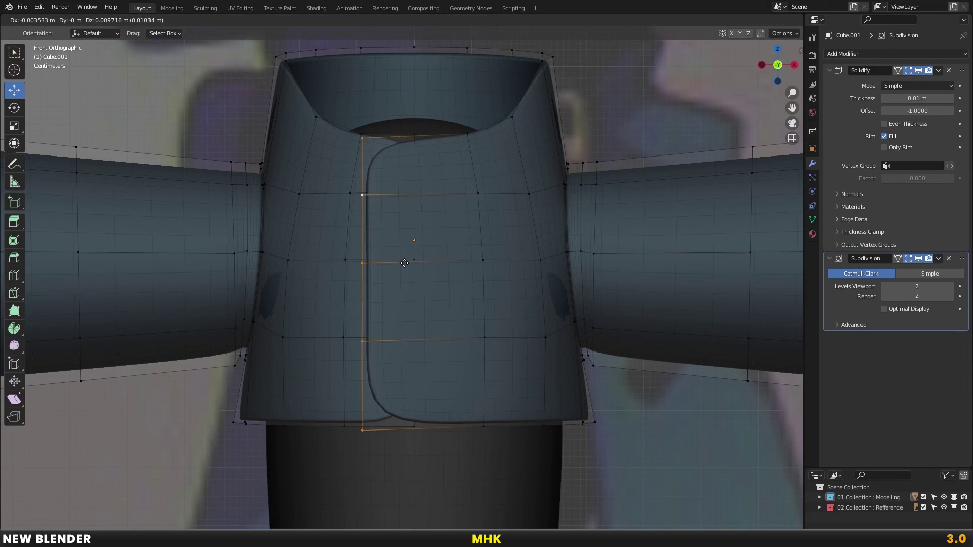
{"action": "left_click", "coordinate": [405, 264]}
{"action": "middle_click_drag", "start_coordinate": [549, 385], "coordinate": [543, 326], "text": "shift"}
{"action": "left_click", "coordinate": [494, 347], "text": "alt"}
{"action": "left_click", "coordinate": [443, 363], "text": "alt"}
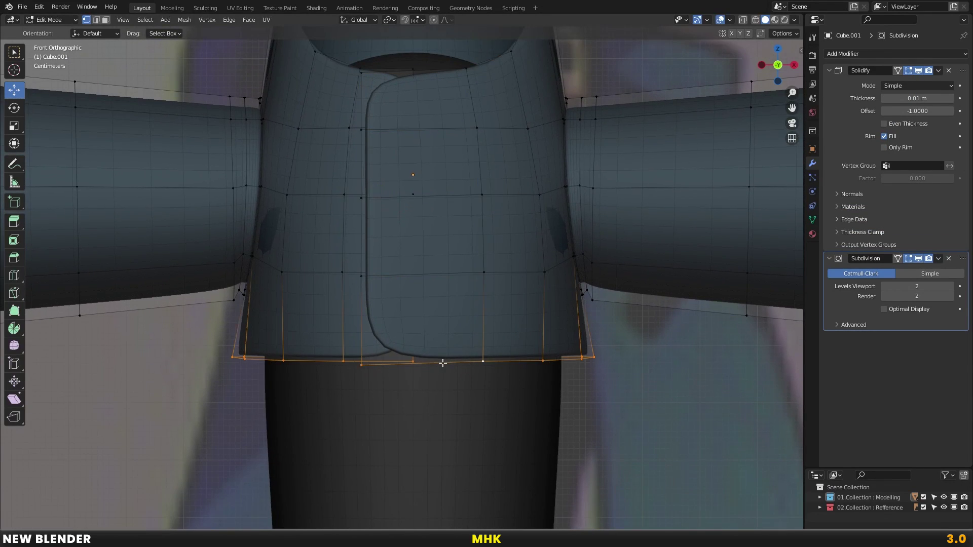
Lower the jacket's bottom hem loop and narrow it slightly along X (0.995)
{"action": "key", "text": "g"}
{"action": "key", "text": "z"}
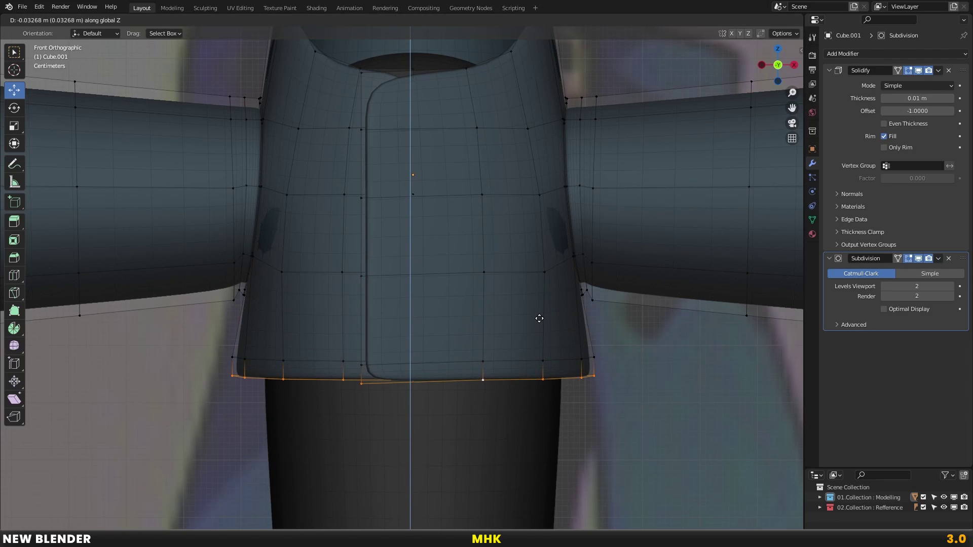
{"action": "left_click", "coordinate": [539, 316]}
{"action": "key", "text": "alt+z"}
{"action": "key", "text": "alt+a"}
{"action": "left_click_drag", "start_coordinate": [173, 337], "coordinate": [674, 411]}
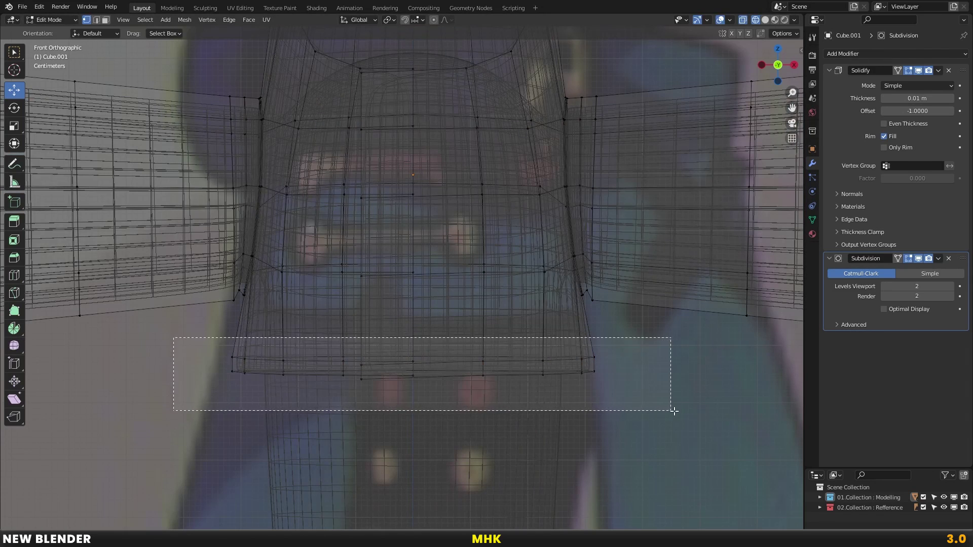
{"action": "key", "text": "alt+z"}
{"action": "key", "text": "s"}
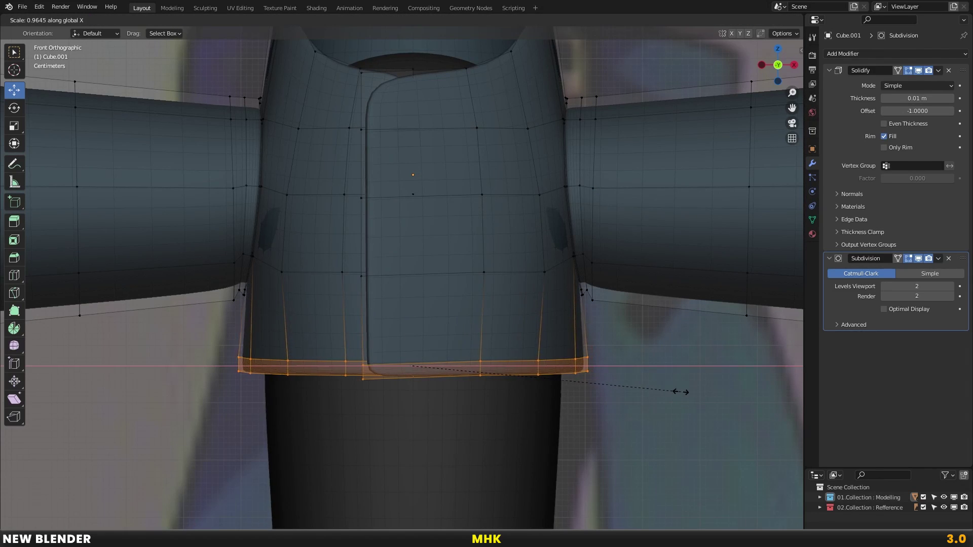
{"action": "left_click", "coordinate": [681, 392]}
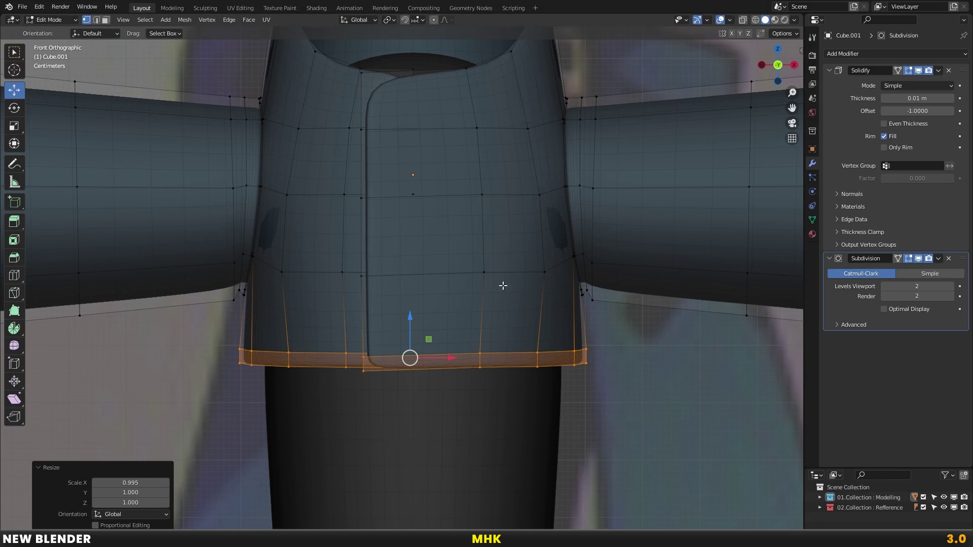
Reposition the neckline points on the left side of the collar
{"action": "left_click", "coordinate": [491, 269], "text": "alt"}
{"action": "left_click", "coordinate": [394, 274]}
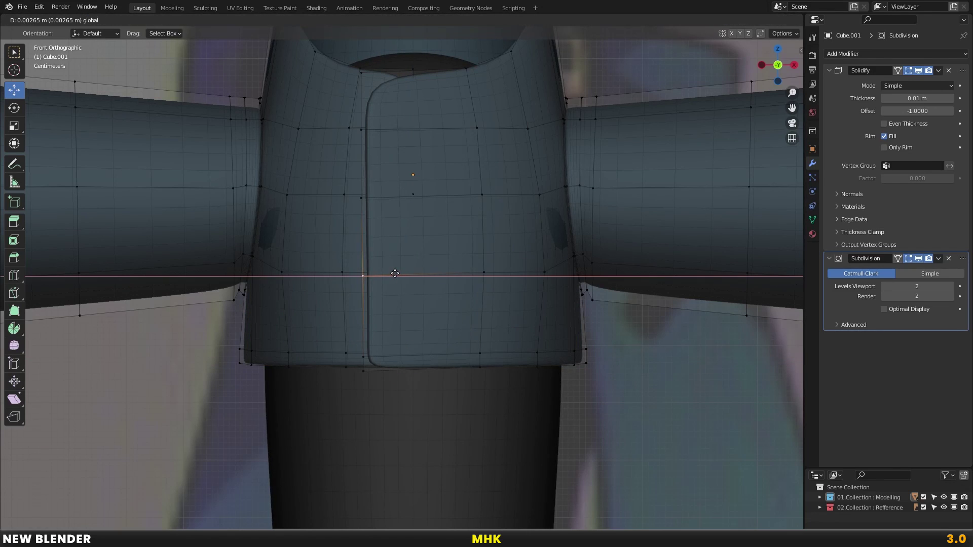
{"action": "scroll", "coordinate": [467, 263], "scroll_direction": "up", "scroll_amount": 5, "text": "shift"}
{"action": "scroll", "coordinate": [467, 263], "scroll_direction": "up", "scroll_amount": 2}
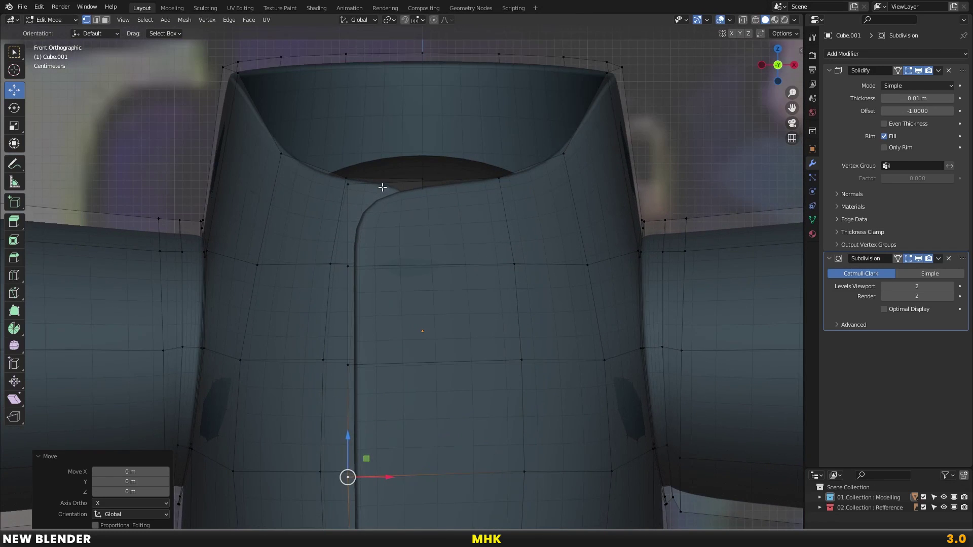
{"action": "left_click", "coordinate": [424, 179]}
{"action": "key", "text": "g"}
{"action": "left_click", "coordinate": [428, 194]}
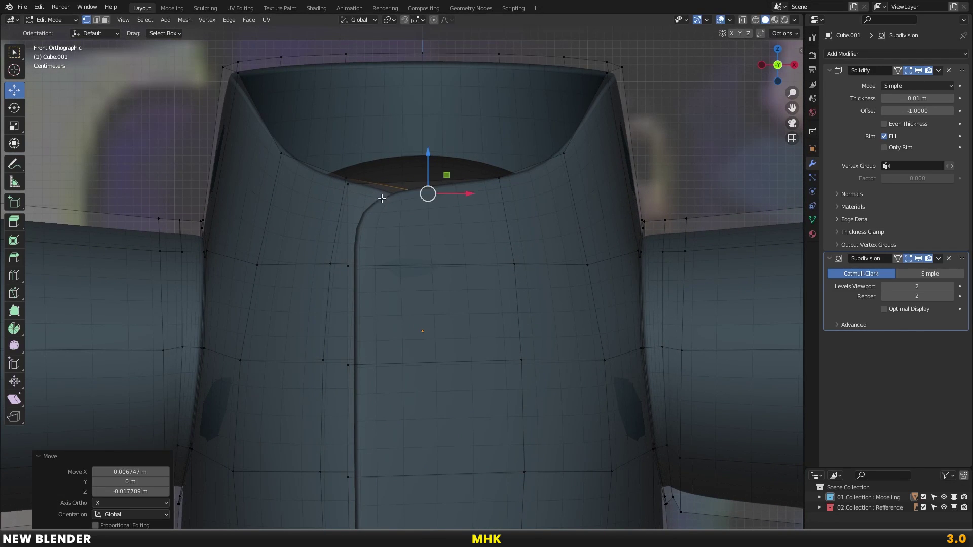
{"action": "left_click", "coordinate": [280, 153]}
{"action": "key", "text": "g"}
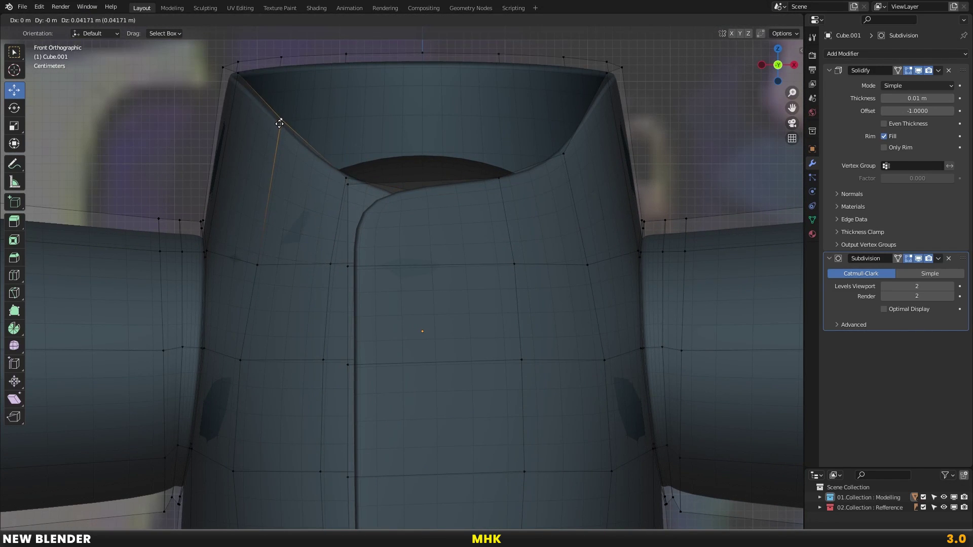
{"action": "left_click", "coordinate": [277, 174]}
Refine the inner and right-side collar points, then check the overall torso shape
{"action": "left_click", "coordinate": [342, 189]}
{"action": "key", "text": "g"}
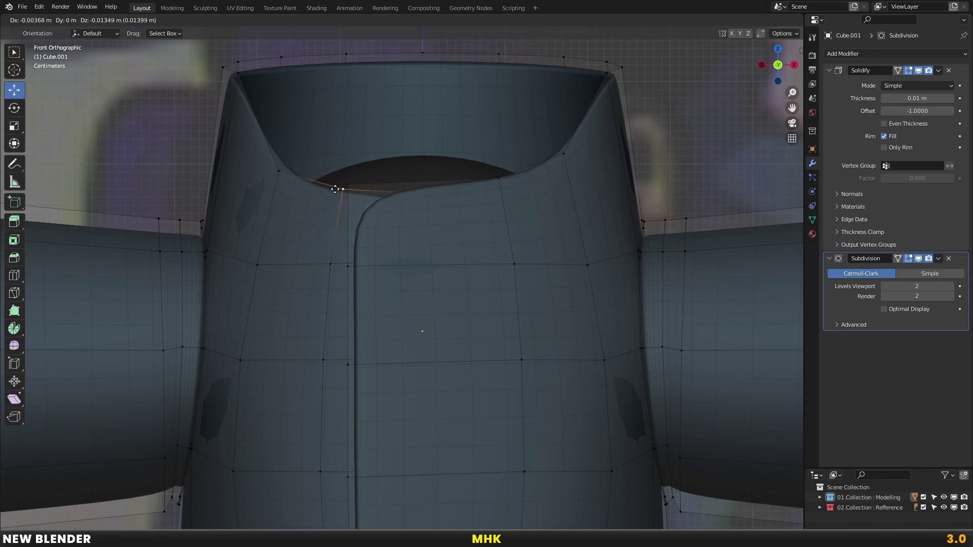
{"action": "left_click", "coordinate": [337, 192]}
{"action": "key", "text": "g"}
{"action": "left_click", "coordinate": [348, 189]}
{"action": "left_click", "coordinate": [514, 180]}
{"action": "left_click", "coordinate": [563, 153]}
{"action": "key", "text": "g"}
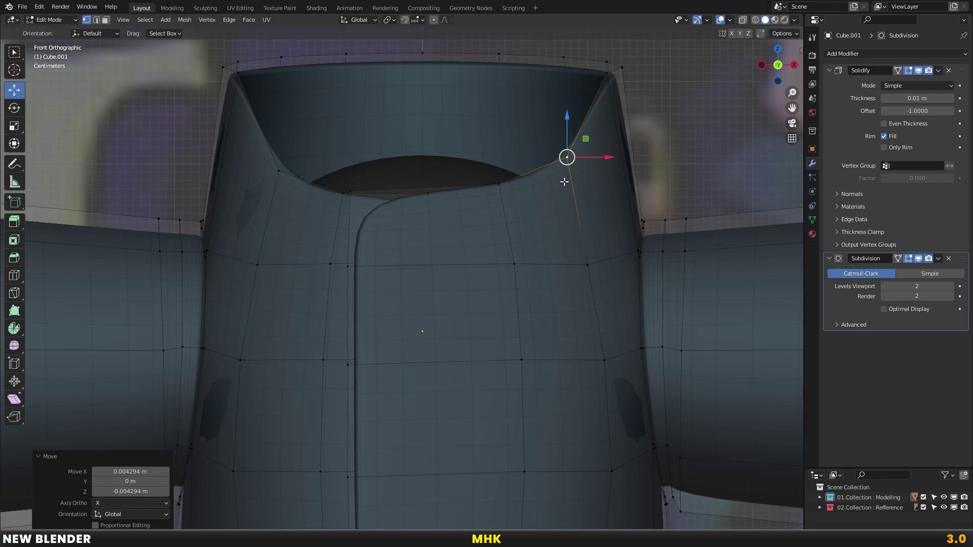
{"action": "key", "text": "Tab"}
{"action": "scroll", "coordinate": [490, 269], "scroll_direction": "down", "scroll_amount": 3}
{"action": "scroll", "coordinate": [477, 268], "scroll_direction": "down", "scroll_amount": 3}
{"action": "scroll", "coordinate": [441, 263], "scroll_direction": "down", "scroll_amount": 1}
{"action": "key", "text": "Tab"}
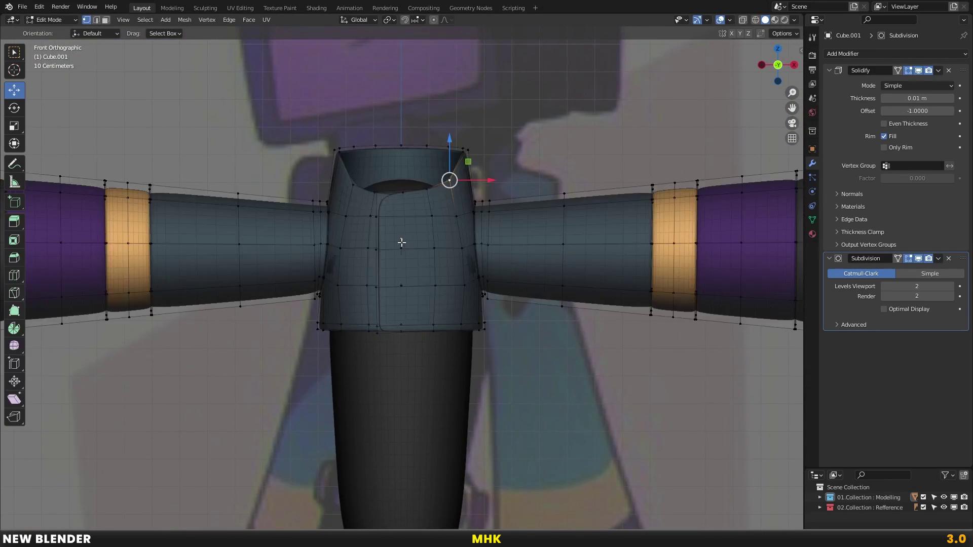
Extrude the jacket's open border edges in place and fatten them slightly
{"action": "scroll", "coordinate": [369, 186], "scroll_direction": "up", "scroll_amount": 3}
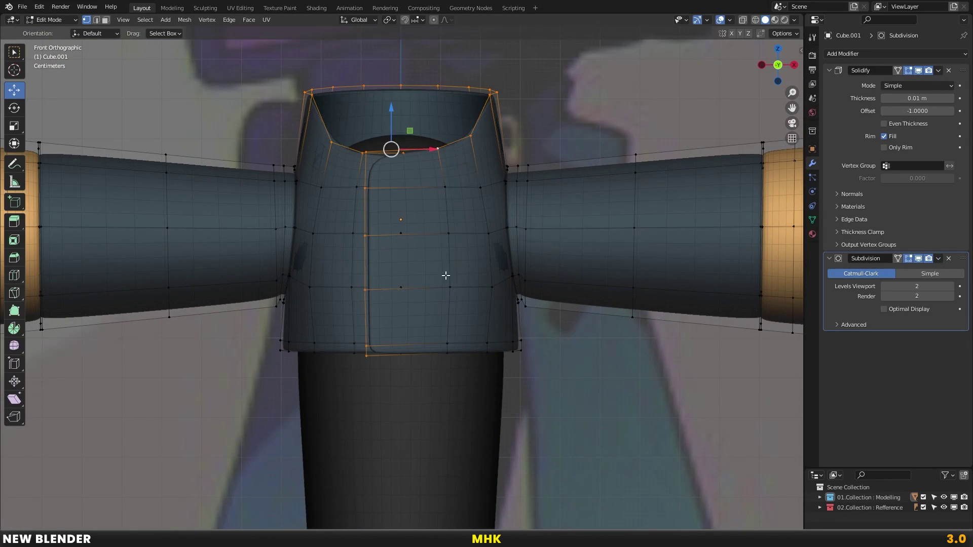
{"action": "scroll", "coordinate": [491, 259], "scroll_direction": "up", "scroll_amount": 1}
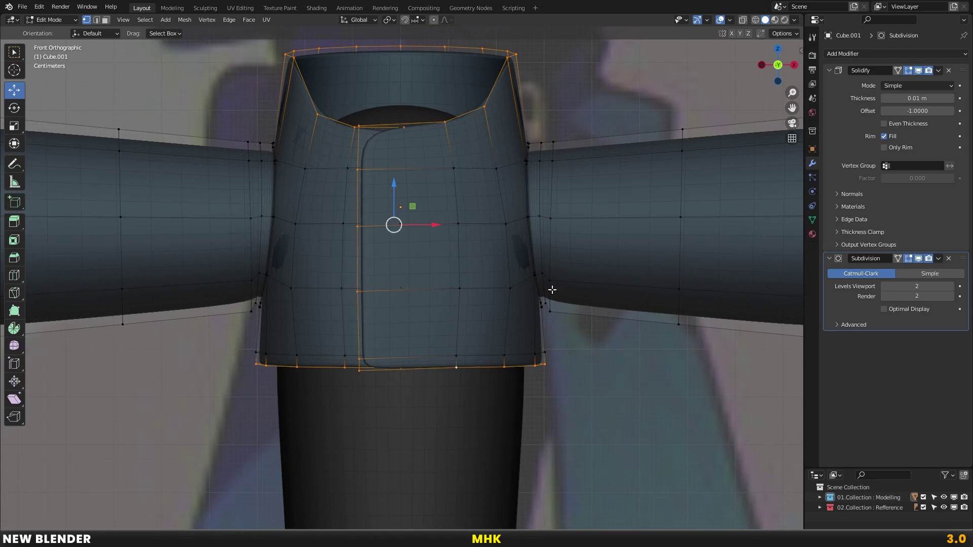
{"action": "key", "text": "g"}
{"action": "right_click", "coordinate": [653, 235]}
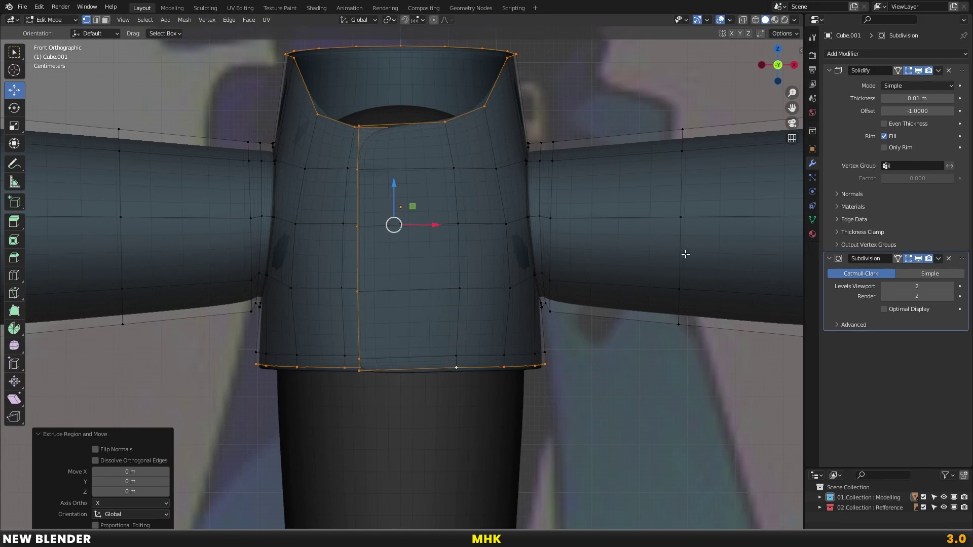
{"action": "key", "text": "alt+s"}
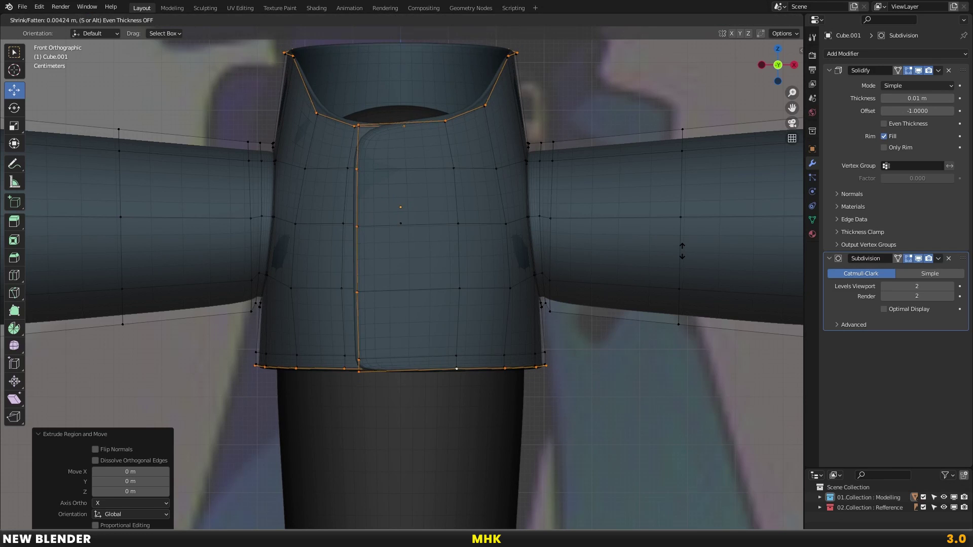
{"action": "left_click", "coordinate": [682, 251]}
Set the jacket's Subdivision to viewport level 3 and render level 4, collapsing Solidify
{"action": "key", "text": "Tab"}
{"action": "key", "text": "Tab"}
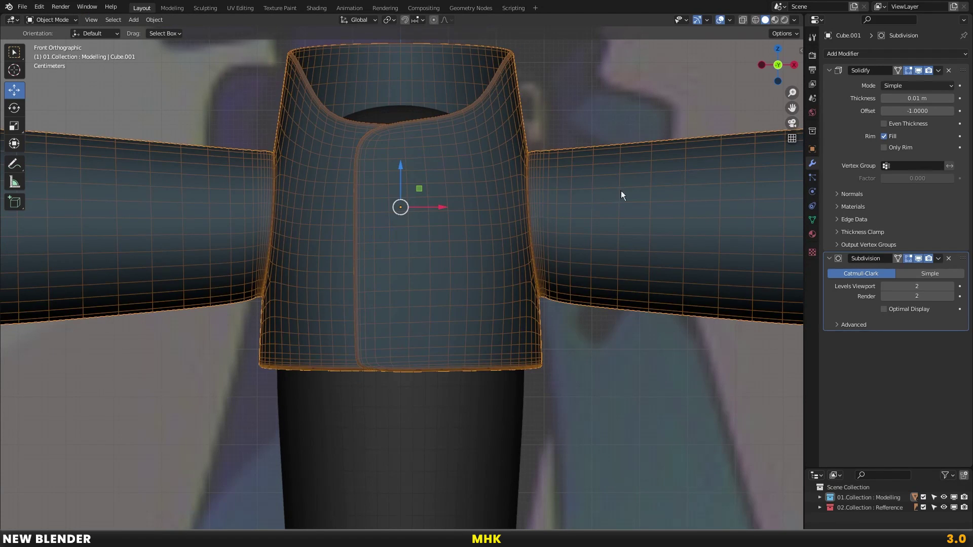
{"action": "key", "text": "Tab"}
{"action": "scroll", "coordinate": [597, 233], "scroll_direction": "down", "scroll_amount": 2}
{"action": "scroll", "coordinate": [686, 211], "scroll_direction": "down", "scroll_amount": 1}
{"action": "scroll", "coordinate": [710, 223], "scroll_direction": "down", "scroll_amount": 1}
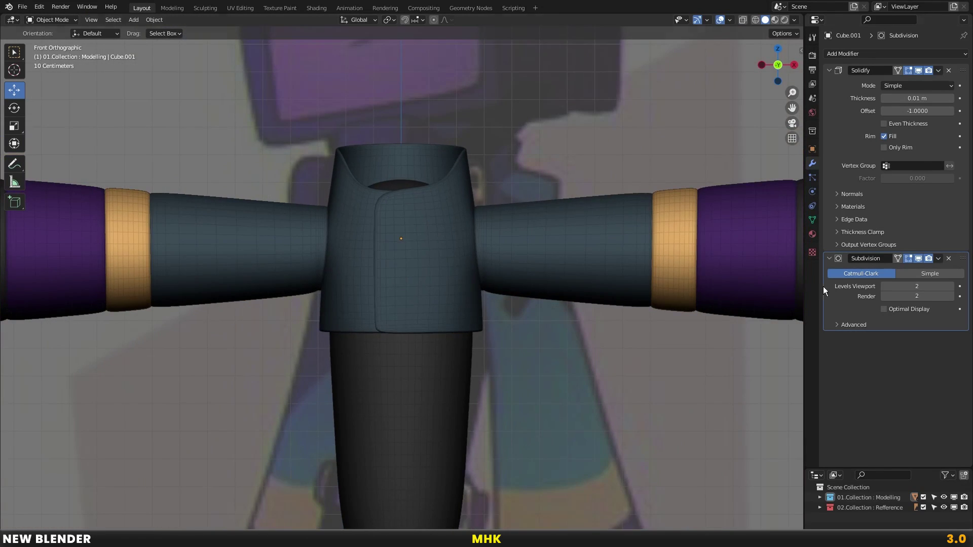
{"action": "left_click", "coordinate": [953, 285]}
{"action": "left_click", "coordinate": [830, 71]}
{"action": "scroll", "coordinate": [436, 244], "scroll_direction": "down", "scroll_amount": 2}
{"action": "scroll", "coordinate": [426, 254], "scroll_direction": "down", "scroll_amount": 2}
Orbit to inspect the figure, then resume torso editing in front view
{"action": "middle_click_drag", "start_coordinate": [417, 264], "coordinate": [430, 238]}
{"action": "key", "text": "Tab"}
{"action": "scroll", "coordinate": [443, 221], "scroll_direction": "up", "scroll_amount": 2}
{"action": "key", "text": "KP_1"}
{"action": "scroll", "coordinate": [422, 190], "scroll_direction": "up", "scroll_amount": 3}
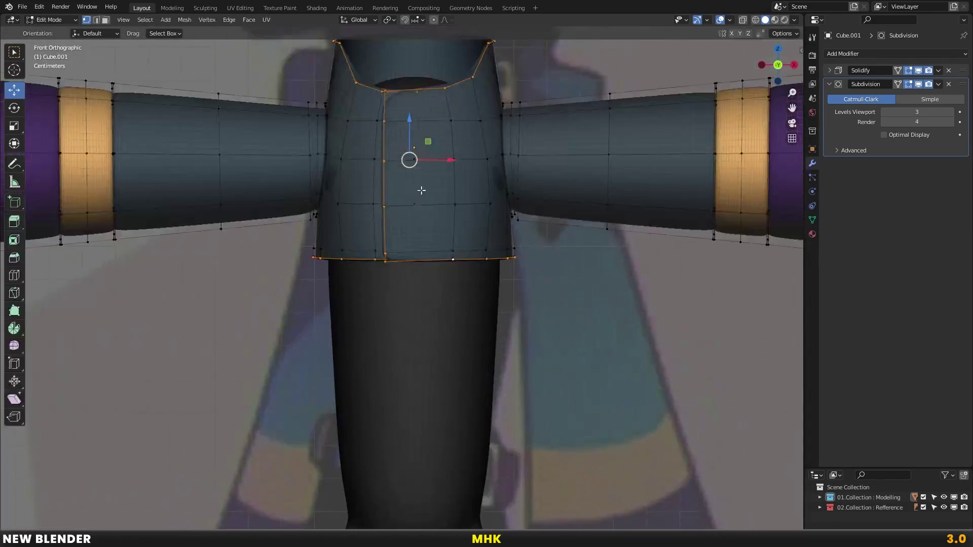
Select the neckline's front-opening edges using X-ray to reach hidden edges
{"action": "middle_click_drag", "start_coordinate": [409, 161], "coordinate": [513, 290]}
{"action": "scroll", "coordinate": [513, 290], "scroll_direction": "up", "scroll_amount": 3}
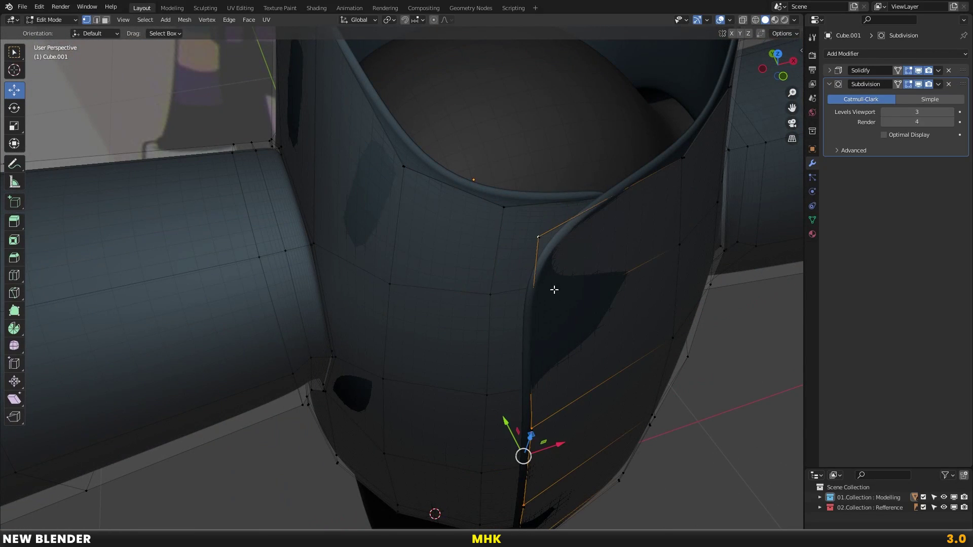
{"action": "key", "text": "g"}
{"action": "right_click", "coordinate": [532, 283]}
{"action": "left_click", "coordinate": [537, 273], "text": "alt+shift"}
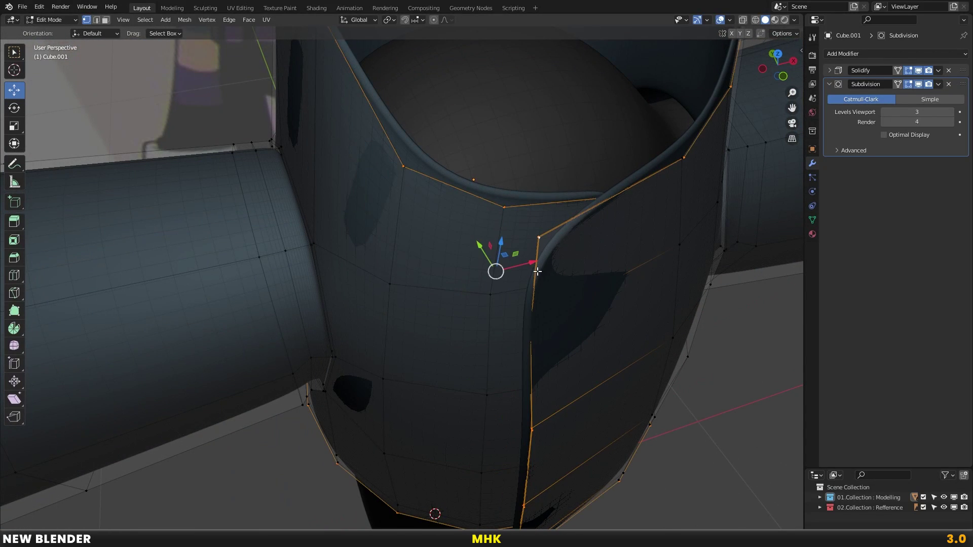
{"action": "left_click", "coordinate": [573, 262], "text": "alt+shift"}
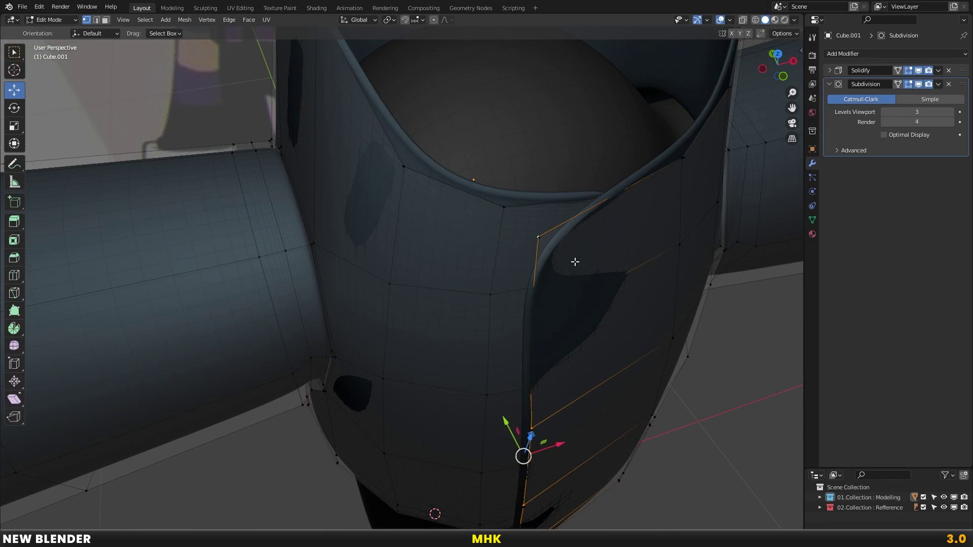
{"action": "key", "text": "shift+z"}
{"action": "left_click", "coordinate": [539, 239], "text": "alt+shift"}
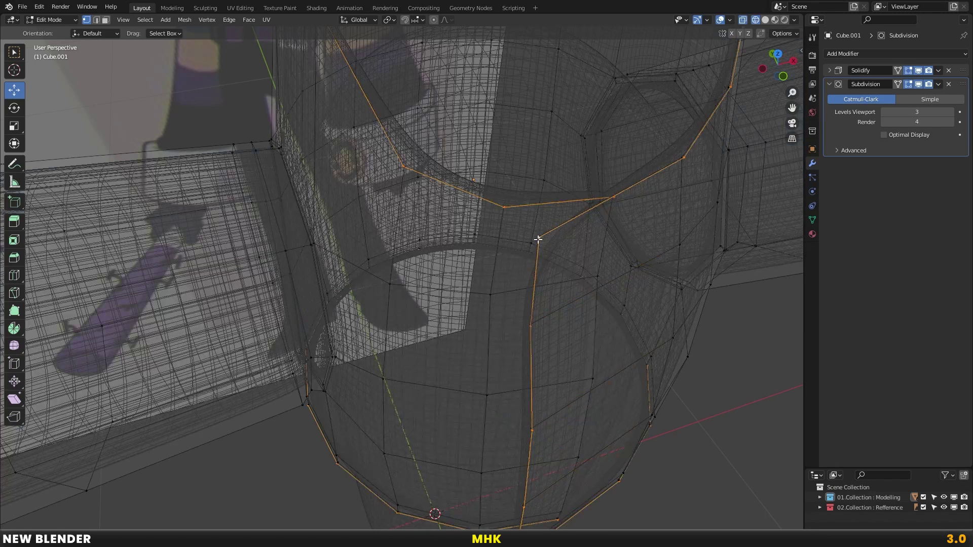
{"action": "right_click", "coordinate": [573, 242]}
{"action": "left_click", "coordinate": [548, 217]}
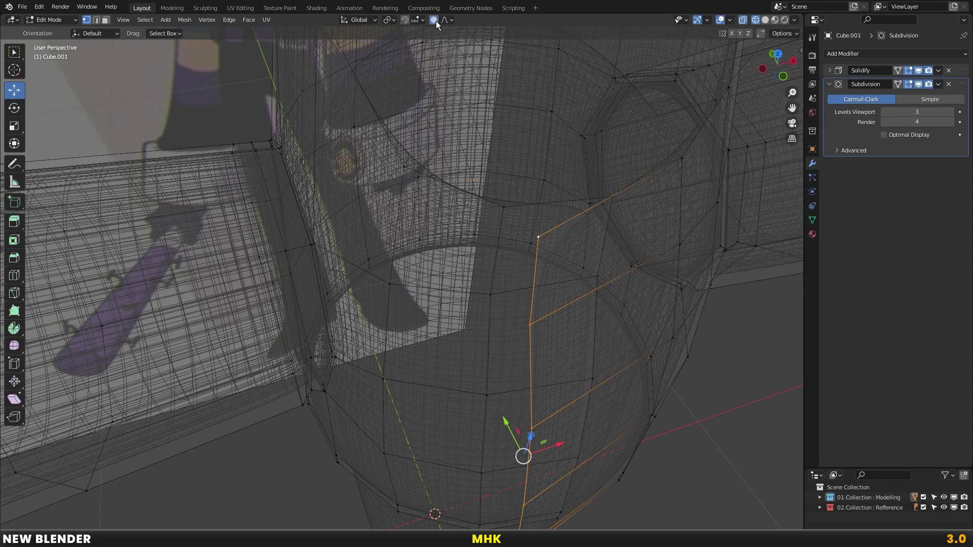
{"action": "key", "text": "shift+z"}
{"action": "key", "text": "shift+z"}
{"action": "key", "text": "shift+z"}
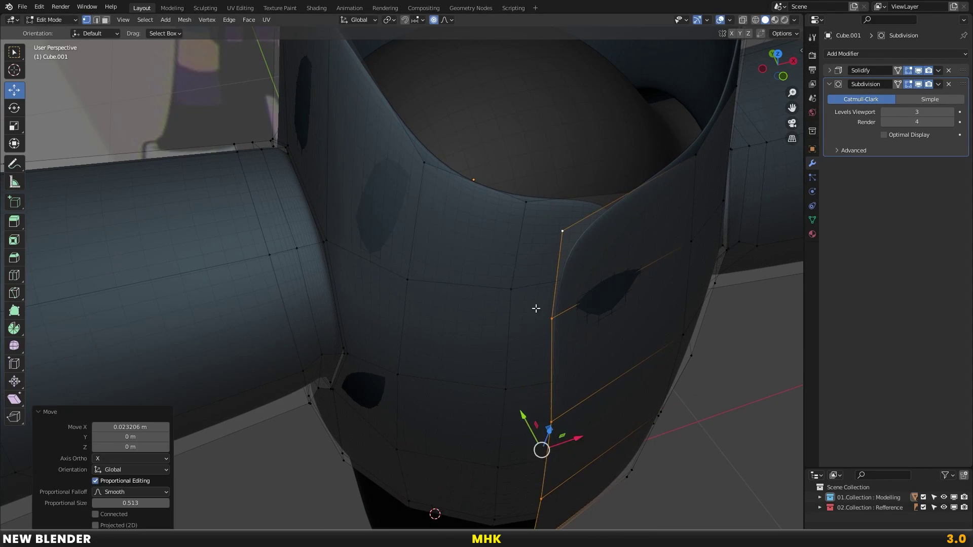
Shift the front-opening edges sideways along X, undoing a trial depth move
{"action": "key", "text": "g"}
{"action": "key", "text": "x"}
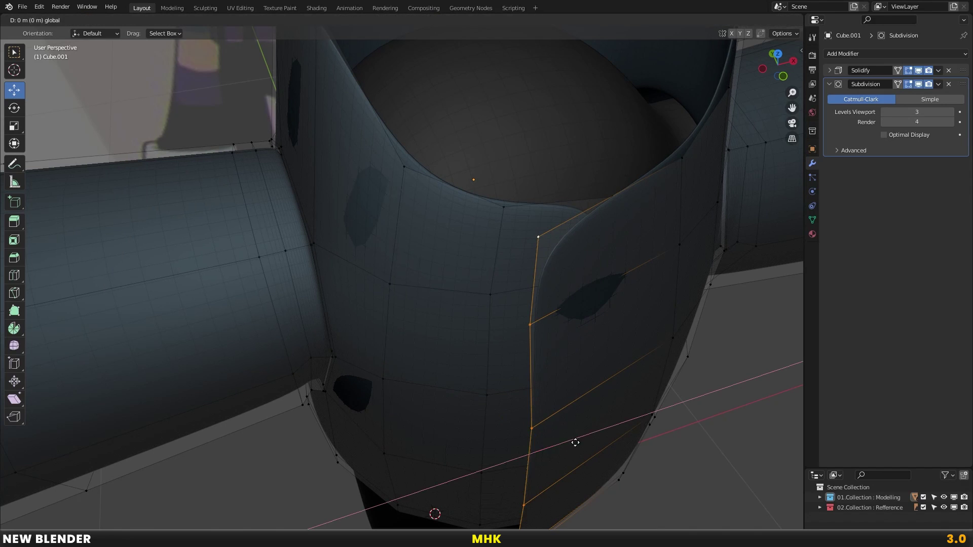
{"action": "left_click", "coordinate": [587, 441]}
{"action": "mouse_move", "coordinate": [586, 441]}
{"action": "middle_mouse_down"}
{"action": "mouse_move", "coordinate": [530, 368]}
{"action": "mouse_move", "coordinate": [537, 352]}
{"action": "middle_mouse_up"}
{"action": "key", "text": "g"}
{"action": "key", "text": "y"}
{"action": "left_click", "coordinate": [549, 355]}
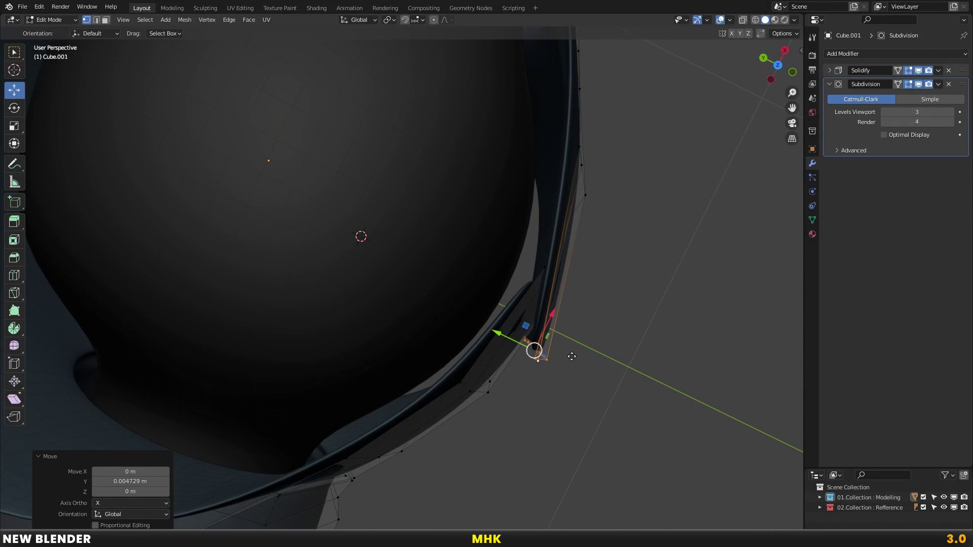
{"action": "key", "text": "ctrl+z"}
Nudge the opening edges along X and push them outward along Y
{"action": "key", "text": "g"}
{"action": "key", "text": "x"}
{"action": "left_click", "coordinate": [521, 374]}
{"action": "key", "text": "g"}
{"action": "key", "text": "y"}
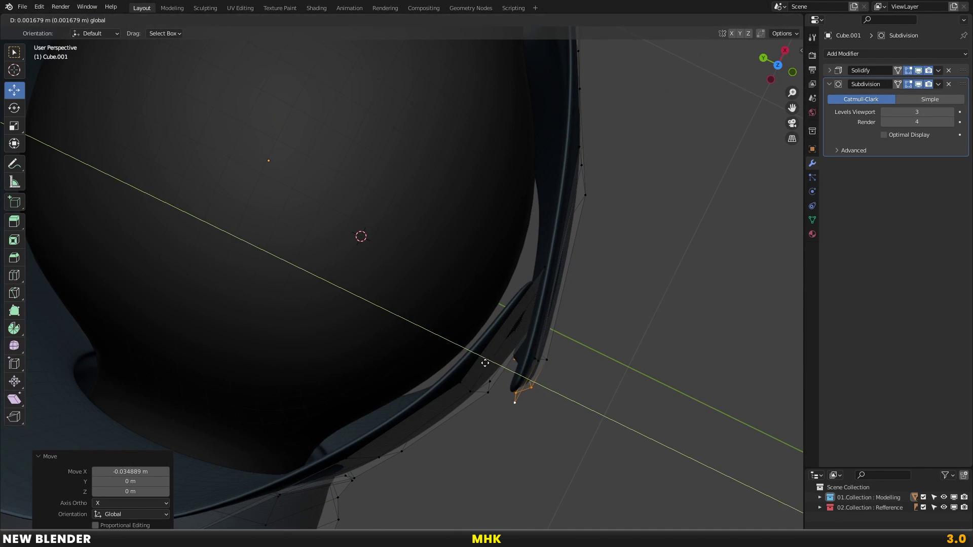
{"action": "left_click", "coordinate": [477, 361]}
Select the jacket's bottom hem loop and inspect the torso in perspective
{"action": "key", "text": "KP_1"}
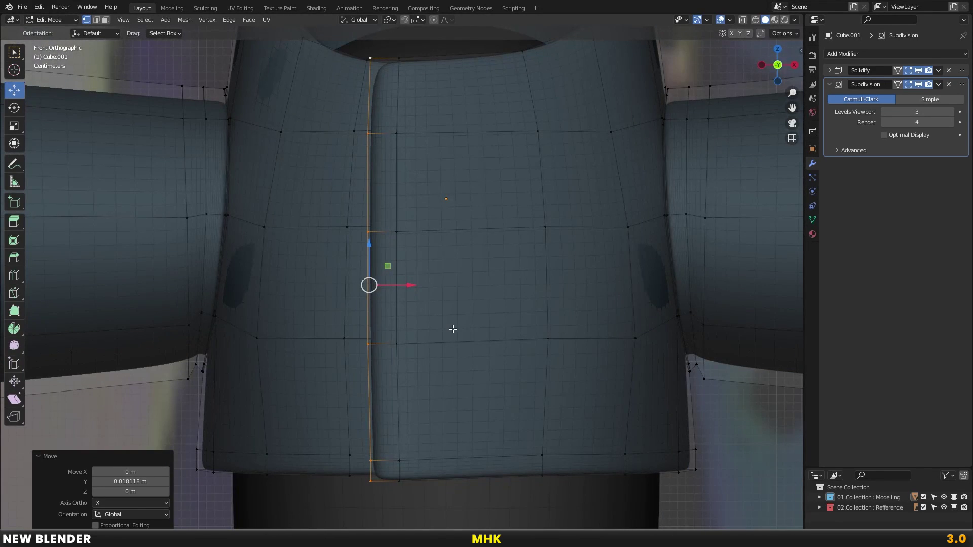
{"action": "scroll", "coordinate": [465, 303], "scroll_direction": "down", "scroll_amount": 1}
{"action": "left_click", "coordinate": [442, 445], "text": "alt"}
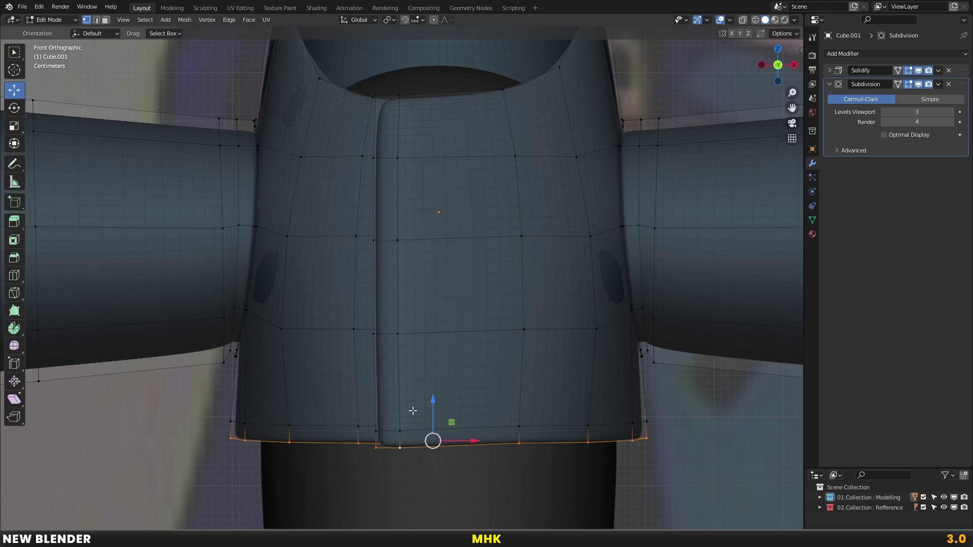
{"action": "scroll", "coordinate": [399, 352], "scroll_direction": "down", "scroll_amount": 3}
{"action": "mouse_move", "coordinate": [399, 351]}
{"action": "middle_mouse_down"}
{"action": "mouse_move", "coordinate": [425, 363]}
{"action": "mouse_move", "coordinate": [343, 389]}
{"action": "middle_mouse_up"}
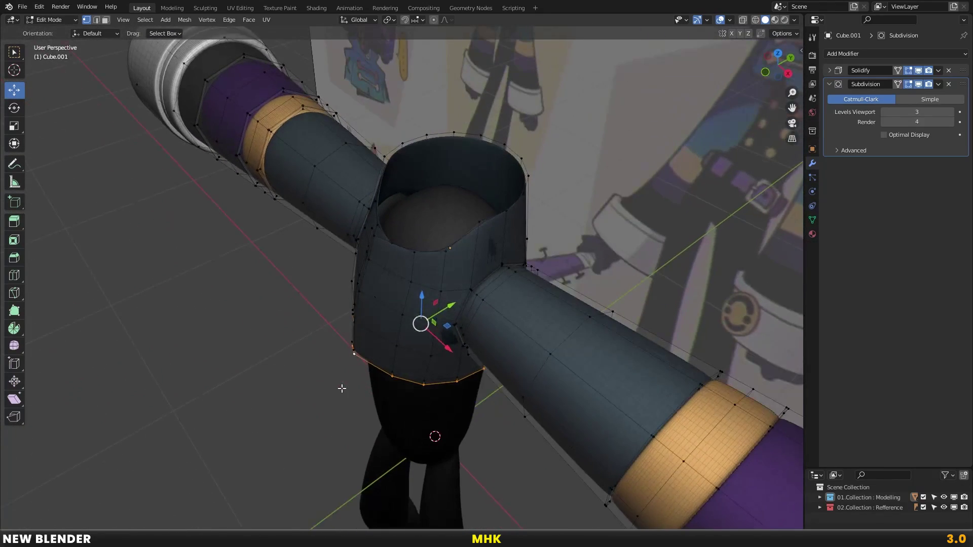
{"action": "key", "text": "KP_1"}
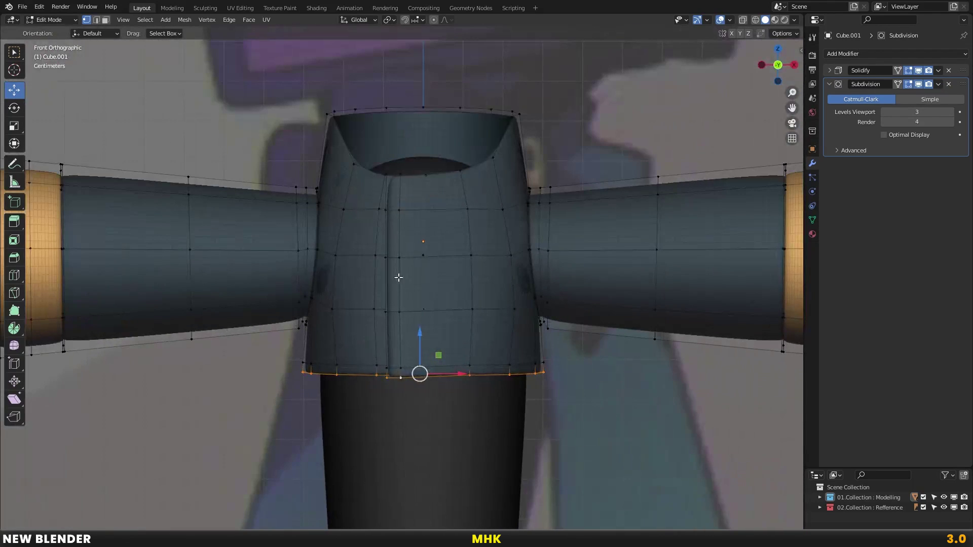
Flatten the collar loop to one height (S Z 0) and lower it
{"action": "scroll", "coordinate": [409, 330], "scroll_direction": "up", "scroll_amount": 2}
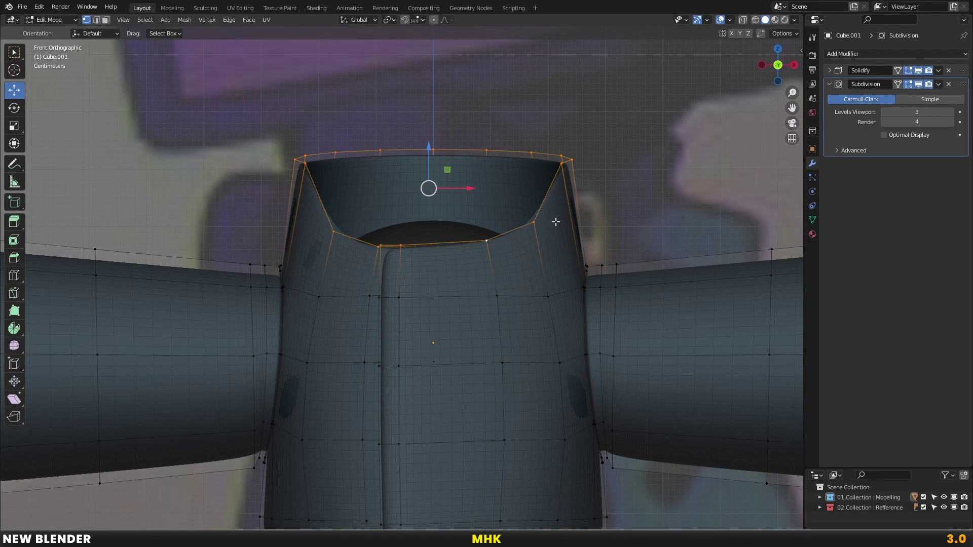
{"action": "key", "text": "s"}
{"action": "key", "text": "z"}
{"action": "key", "text": "0"}
{"action": "key", "text": "Return"}
{"action": "key", "text": "g"}
{"action": "key", "text": "z"}
{"action": "left_click", "coordinate": [507, 215]}
Tilt the collar loop forward about 18° on X and widen it slightly
{"action": "key", "text": "r"}
{"action": "key", "text": "x"}
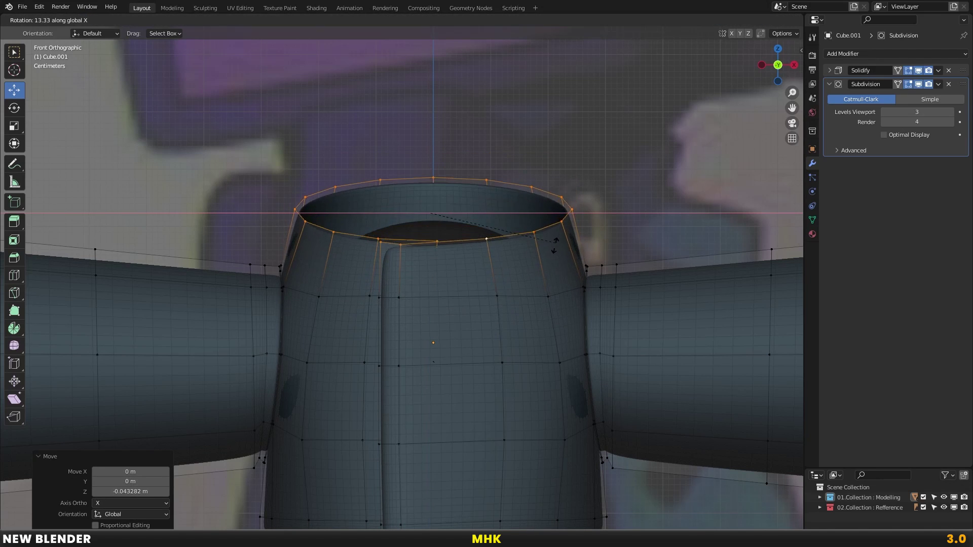
{"action": "left_click", "coordinate": [555, 253]}
{"action": "key", "text": "s"}
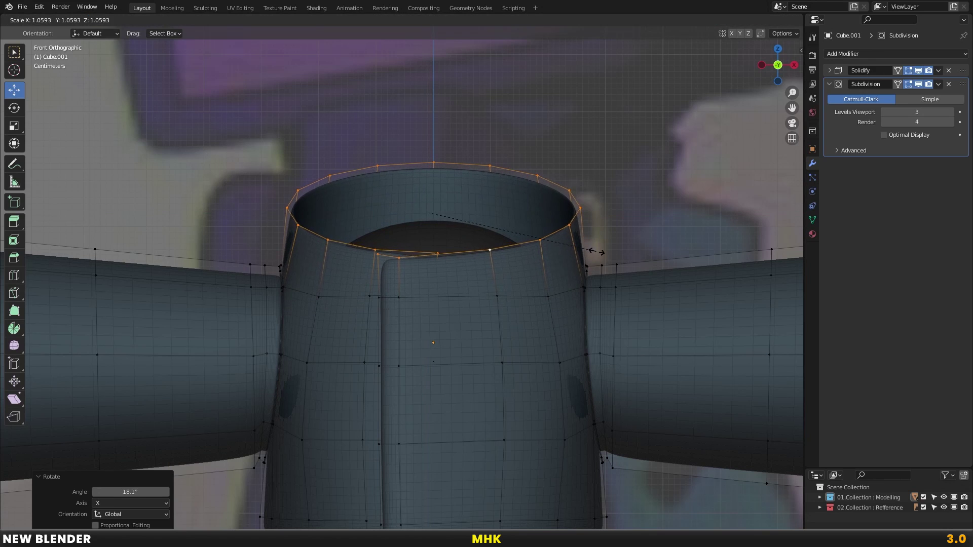
{"action": "left_click", "coordinate": [598, 252]}
{"action": "scroll", "coordinate": [492, 275], "scroll_direction": "down", "scroll_amount": 3}
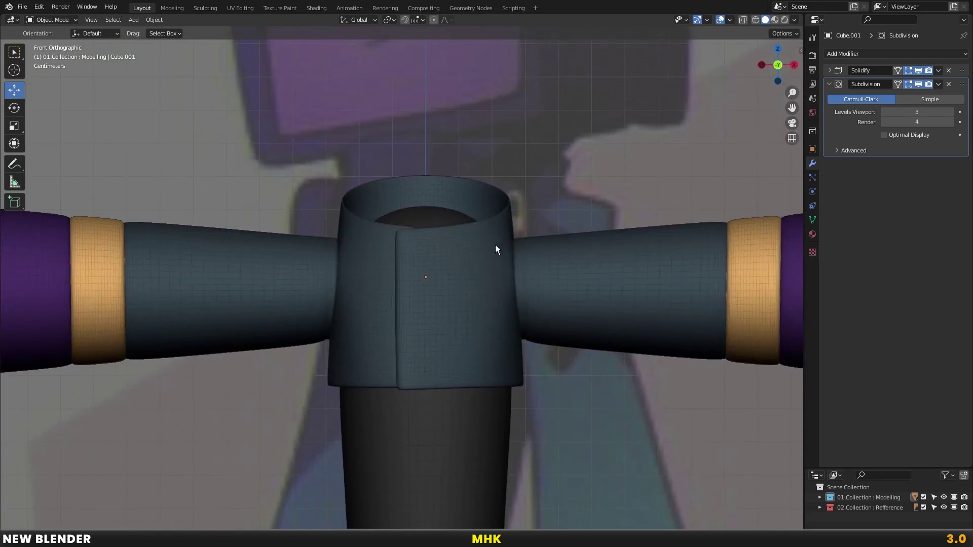
{"action": "scroll", "coordinate": [495, 246], "scroll_direction": "up", "scroll_amount": 2}
{"action": "scroll", "coordinate": [466, 217], "scroll_direction": "up", "scroll_amount": 2}
{"action": "scroll", "coordinate": [446, 234], "scroll_direction": "up", "scroll_amount": 2}
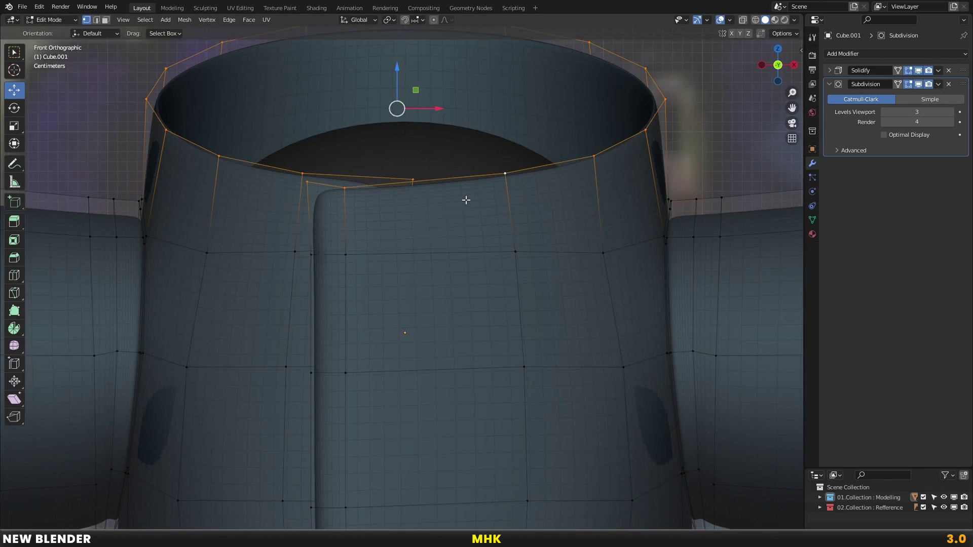
{"action": "scroll", "coordinate": [503, 203], "scroll_direction": "down", "scroll_amount": 1}
Raise the collar loop back up and preview the smoothed jacket
{"action": "key", "text": "g"}
{"action": "key", "text": "z"}
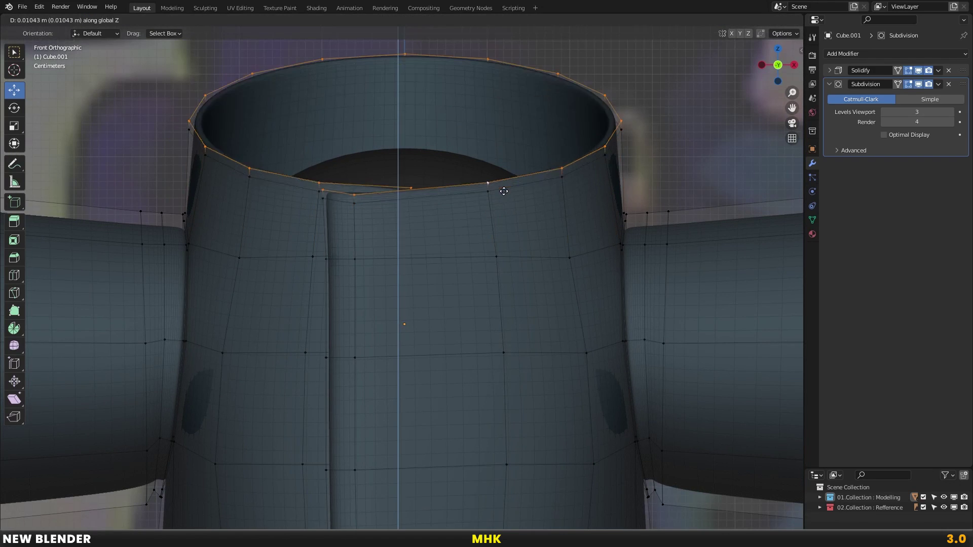
{"action": "left_click", "coordinate": [505, 191]}
{"action": "key", "text": "Tab"}
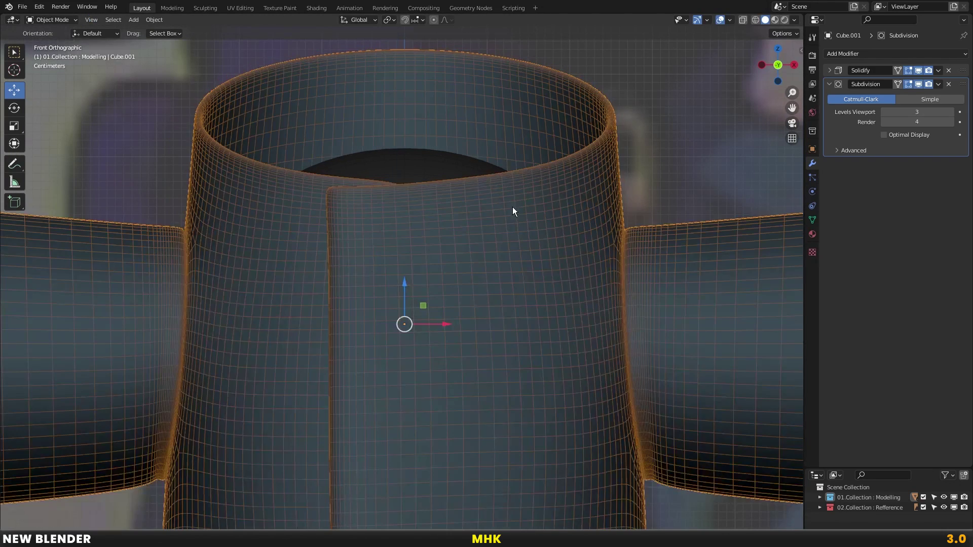
{"action": "key", "text": "Tab"}
{"action": "scroll", "coordinate": [441, 254], "scroll_direction": "down", "scroll_amount": 3}
{"action": "scroll", "coordinate": [426, 233], "scroll_direction": "up", "scroll_amount": 2}
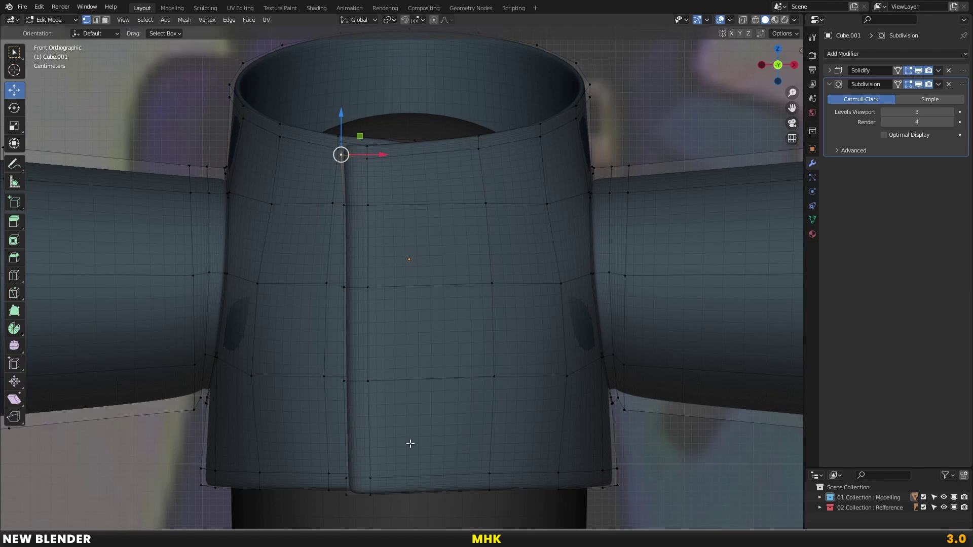
{"action": "scroll", "coordinate": [512, 321], "scroll_direction": "up", "scroll_amount": 1}
Flatten the bottom hem loop and the loop above it level (S Z 0)
{"action": "key", "text": "s"}
{"action": "key", "text": "z"}
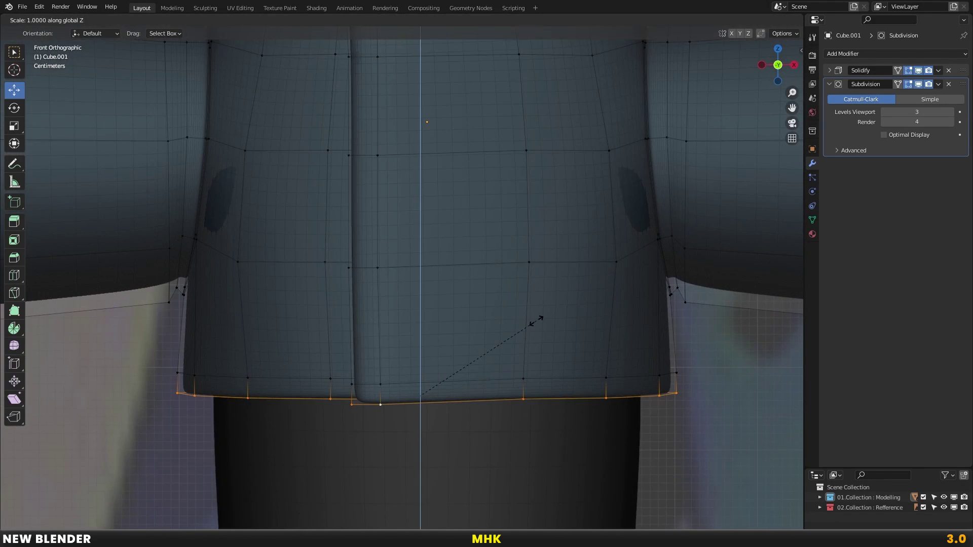
{"action": "key", "text": "0"}
{"action": "key", "text": "Return"}
{"action": "left_click", "coordinate": [488, 371], "text": "alt"}
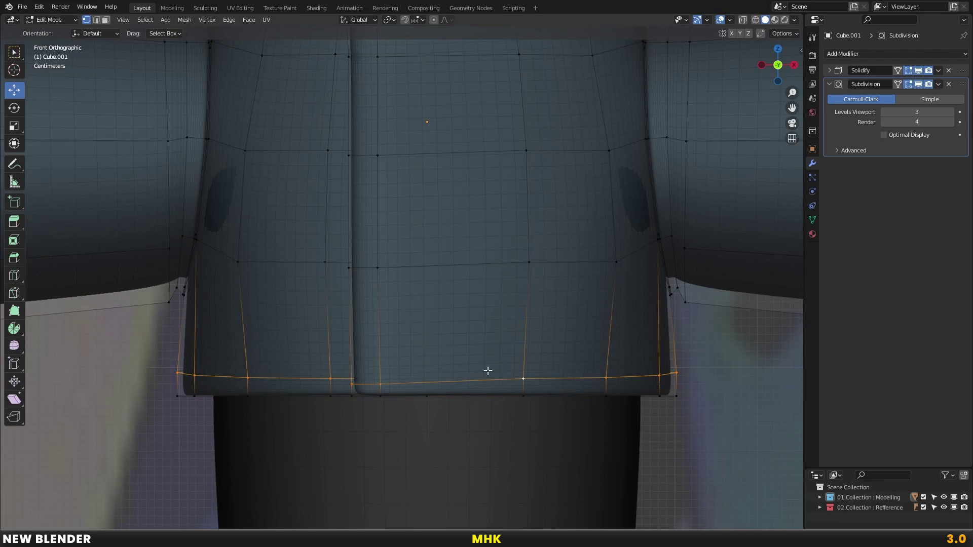
{"action": "key", "text": "0"}
{"action": "key", "text": "Return"}
{"action": "left_click", "coordinate": [380, 320]}
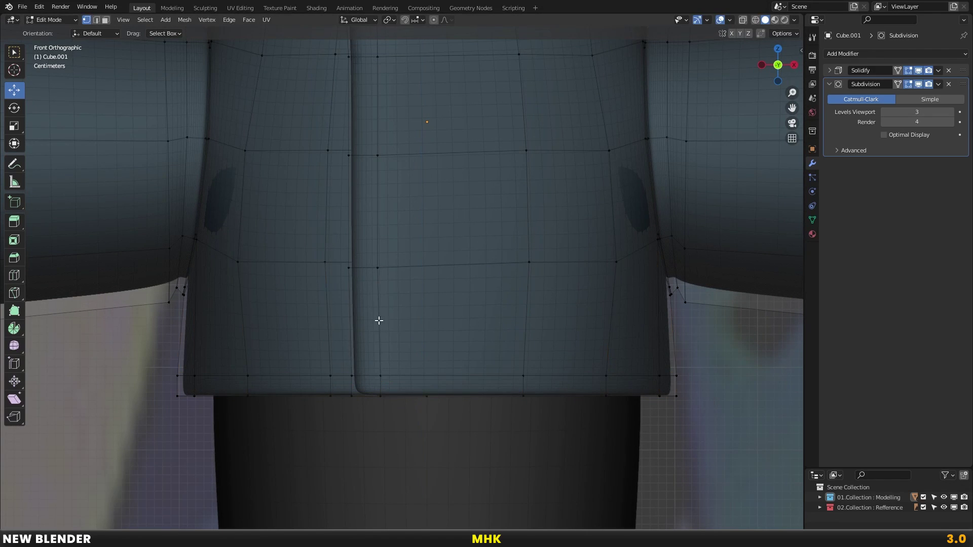
Undo a stray face move and set proportional editing falloff to Smooth
{"action": "mouse_move", "coordinate": [401, 387]}
{"action": "left_mouse_down"}
{"action": "mouse_move", "coordinate": [432, 385]}
{"action": "mouse_move", "coordinate": [441, 373]}
{"action": "left_mouse_up"}
{"action": "key", "text": "ctrl+z"}
{"action": "key", "text": "g"}
{"action": "key", "text": "Escape"}
{"action": "left_click", "coordinate": [446, 20]}
{"action": "key", "text": "g"}
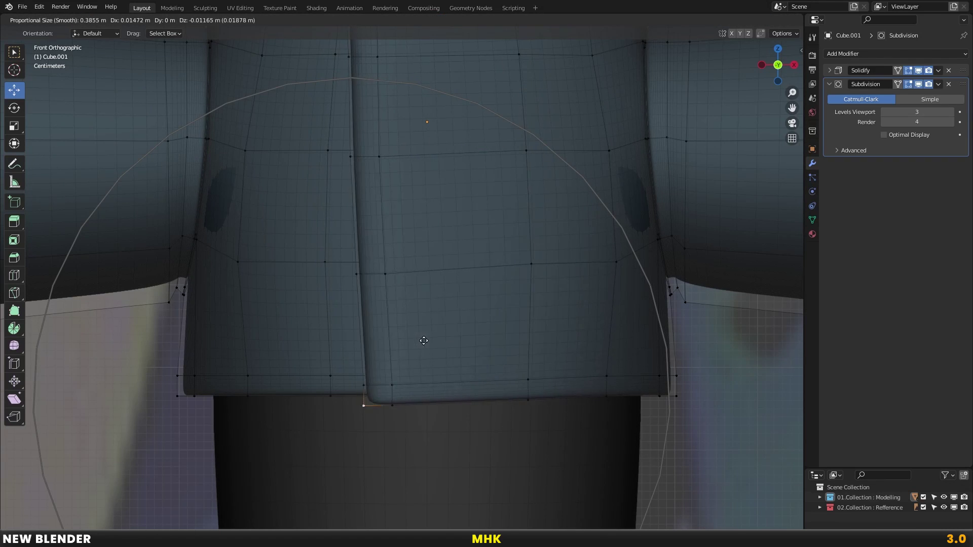
{"action": "key", "text": "Escape"}
Bend the seam's lower end 0.0699 m along X with a reduced proportional radius
{"action": "scroll", "coordinate": [464, 334], "scroll_direction": "down", "scroll_amount": 5}
{"action": "key", "text": "g"}
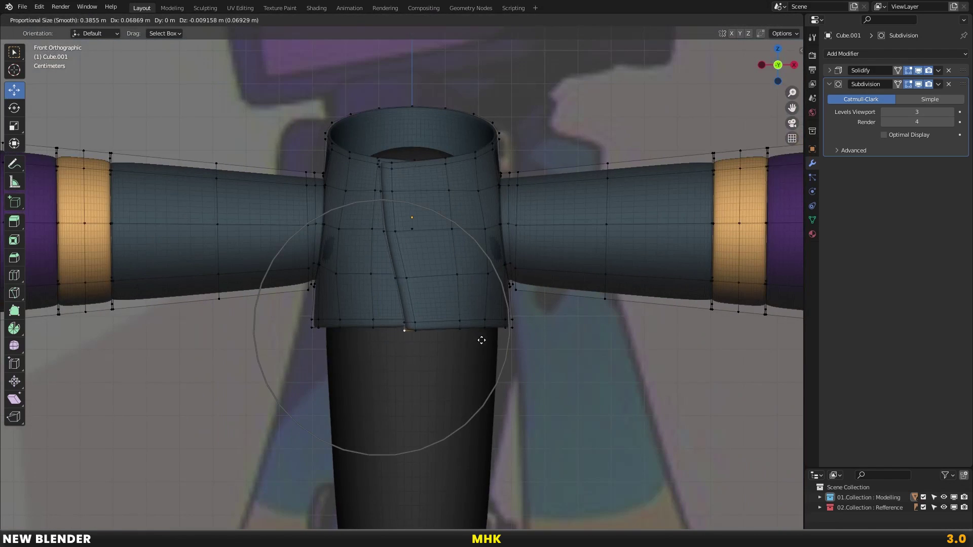
{"action": "key", "text": "Escape"}
{"action": "scroll", "coordinate": [441, 330], "scroll_direction": "up", "scroll_amount": 4}
{"action": "key", "text": "g"}
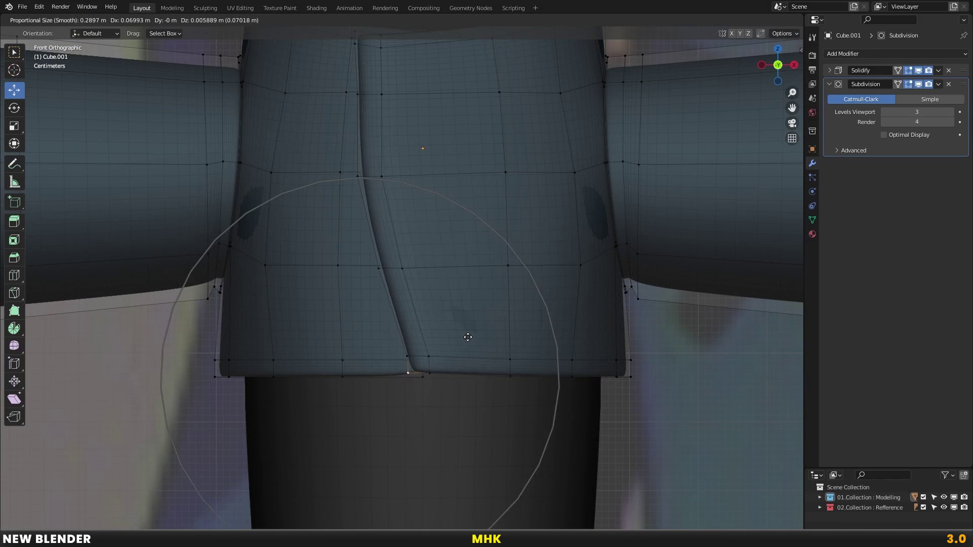
{"action": "scroll", "coordinate": [461, 339], "scroll_direction": "down", "scroll_amount": 2}
{"action": "scroll", "coordinate": [462, 340], "scroll_direction": "down", "scroll_amount": 1}
{"action": "left_click", "coordinate": [465, 342]}
{"action": "scroll", "coordinate": [466, 323], "scroll_direction": "down", "scroll_amount": 3}
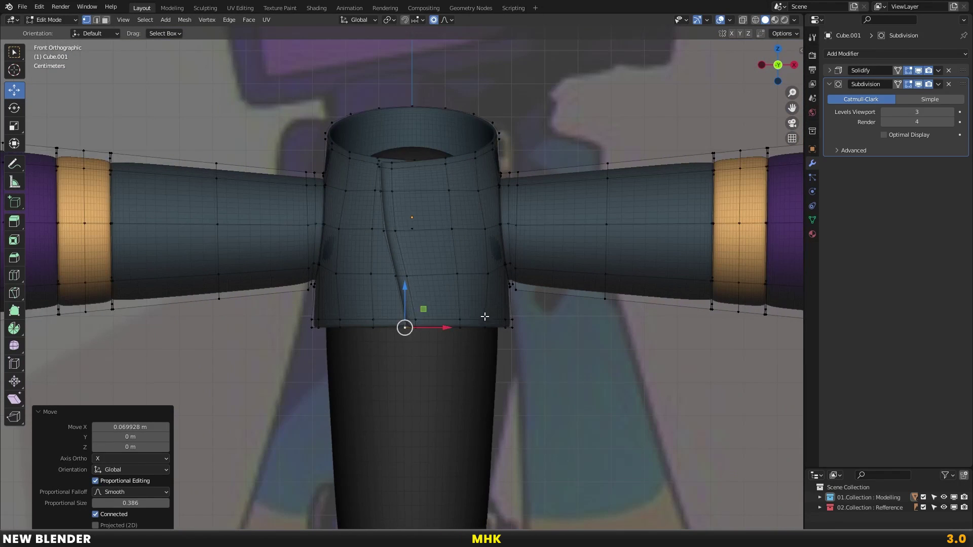
Inspect the curved seam in object mode from several angles, then select the jacket torso
{"action": "key", "text": "Tab"}
{"action": "mouse_move", "coordinate": [428, 324]}
{"action": "middle_mouse_down"}
{"action": "mouse_move", "coordinate": [520, 340]}
{"action": "mouse_move", "coordinate": [449, 337]}
{"action": "middle_mouse_up"}
{"action": "key", "text": "KP_1"}
{"action": "scroll", "coordinate": [428, 328], "scroll_direction": "up", "scroll_amount": 3}
{"action": "key", "text": "alt+a"}
{"action": "key", "text": "KP_1"}
{"action": "left_click", "coordinate": [396, 251]}
{"action": "scroll", "coordinate": [396, 252], "scroll_direction": "down", "scroll_amount": 2}
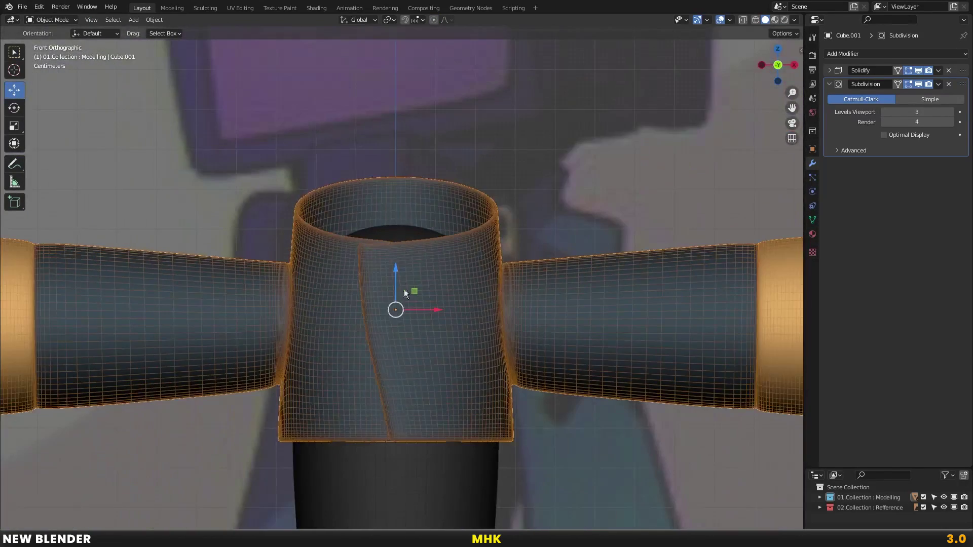
Frame the whole figure with arms and legs and select the trousers
{"action": "key", "text": "alt+a"}
{"action": "scroll", "coordinate": [421, 233], "scroll_direction": "down", "scroll_amount": 3}
{"action": "scroll", "coordinate": [418, 250], "scroll_direction": "down", "scroll_amount": 2}
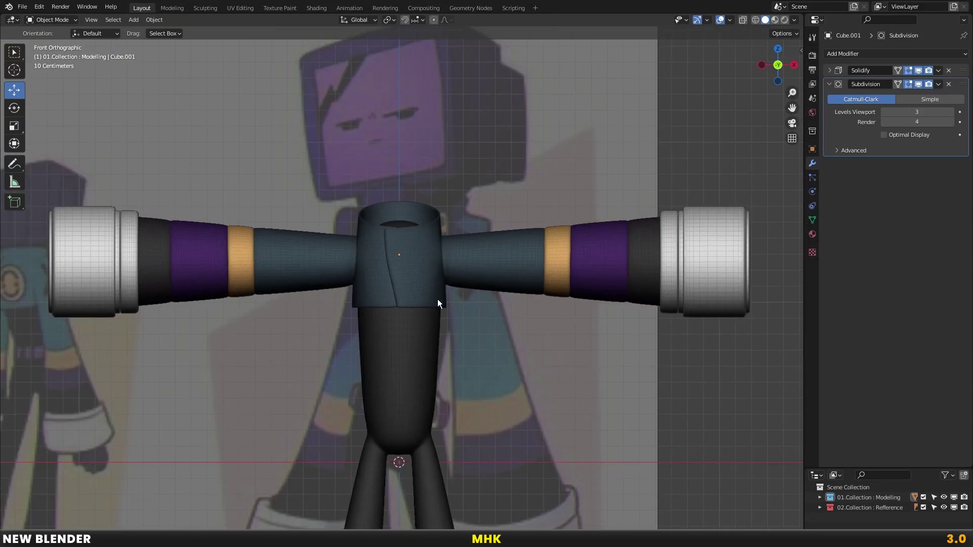
{"action": "middle_click_drag", "start_coordinate": [437, 299], "coordinate": [436, 191], "text": "shift"}
{"action": "scroll", "coordinate": [444, 251], "scroll_direction": "down", "scroll_amount": 1}
{"action": "left_click", "coordinate": [421, 262]}
{"action": "scroll", "coordinate": [424, 266], "scroll_direction": "up", "scroll_amount": 2}
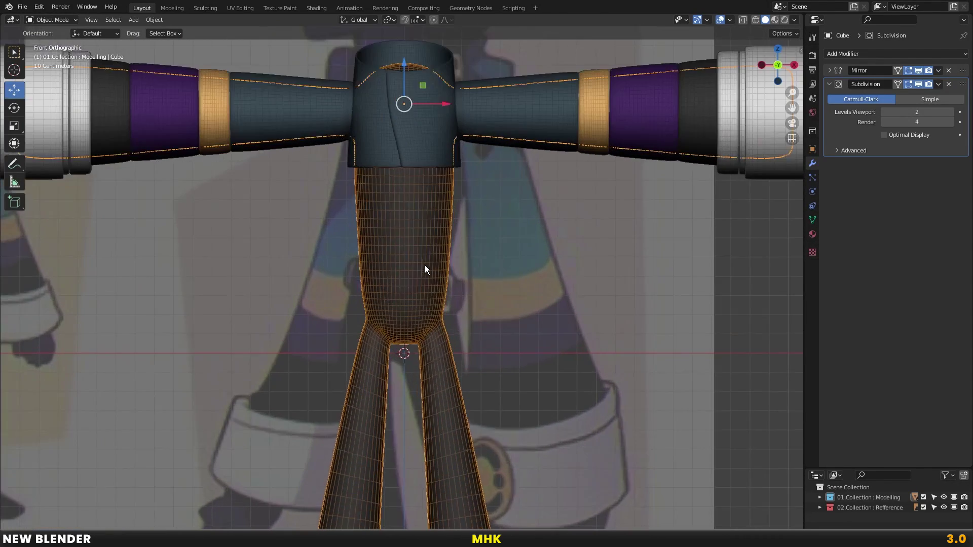
{"action": "key", "text": "alt+a"}
{"action": "scroll", "coordinate": [425, 265], "scroll_direction": "down", "scroll_amount": 2}
Return to the front view, zoom in and select the jacket torso
{"action": "middle_click_drag", "start_coordinate": [459, 229], "coordinate": [415, 237]}
{"action": "key", "text": "KP_1"}
{"action": "scroll", "coordinate": [460, 203], "scroll_direction": "up", "scroll_amount": 1}
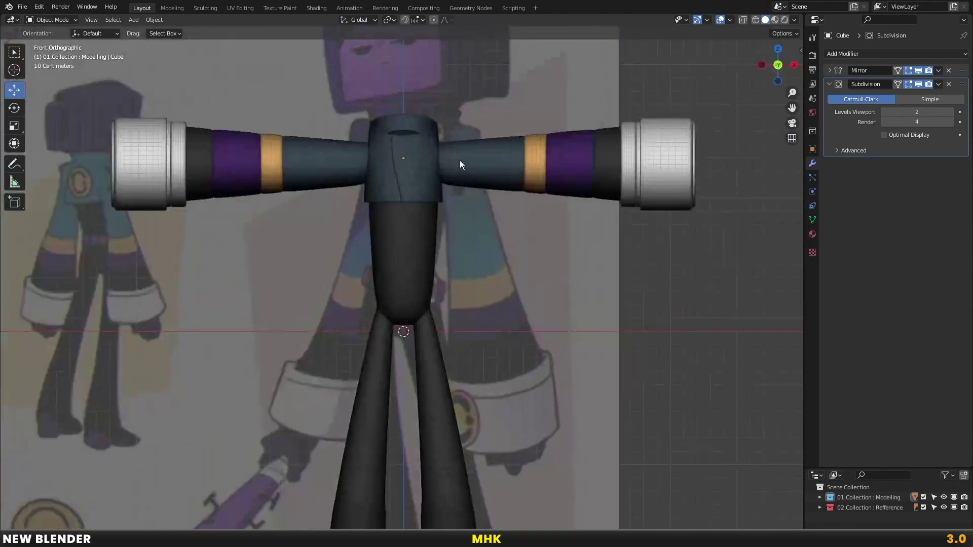
{"action": "scroll", "coordinate": [441, 233], "scroll_direction": "up", "scroll_amount": 2}
{"action": "scroll", "coordinate": [419, 211], "scroll_direction": "up", "scroll_amount": 2}
{"action": "scroll", "coordinate": [416, 216], "scroll_direction": "up", "scroll_amount": 3}
{"action": "middle_click_drag", "start_coordinate": [371, 223], "coordinate": [428, 226], "text": "shift"}
{"action": "left_click", "coordinate": [427, 226]}
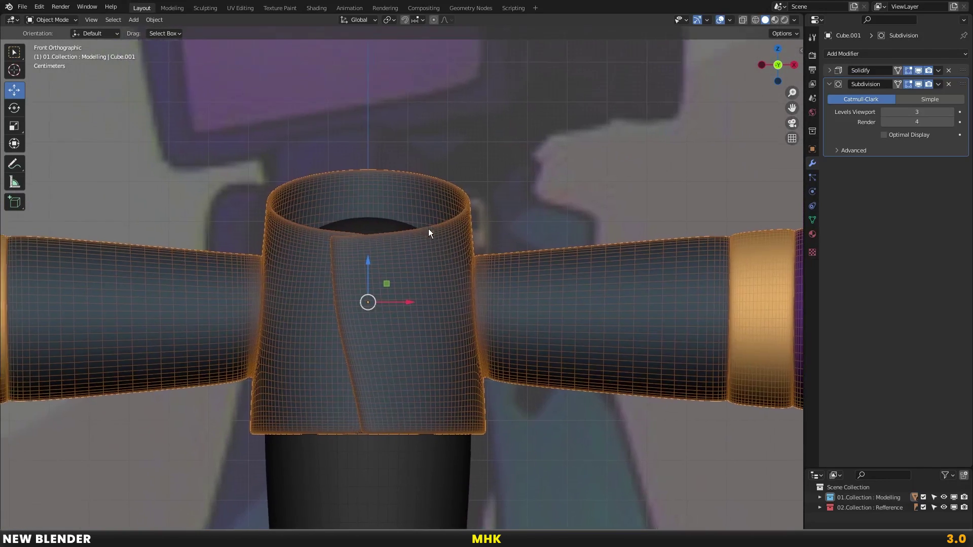
{"action": "scroll", "coordinate": [426, 226], "scroll_direction": "up", "scroll_amount": 3}
Add an edge loop beside the jacket's front seam and inspect it
{"action": "key", "text": "Tab"}
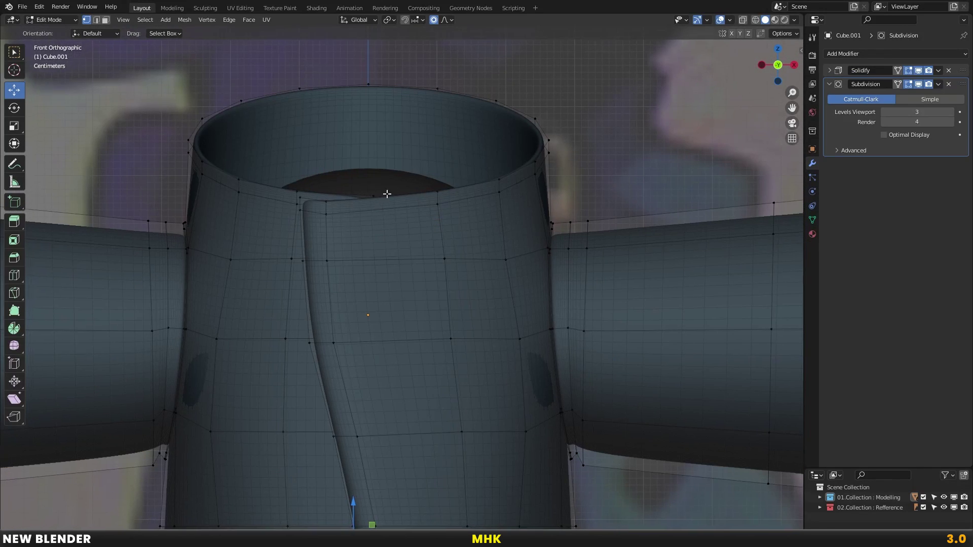
{"action": "scroll", "coordinate": [396, 168], "scroll_direction": "up", "scroll_amount": 1}
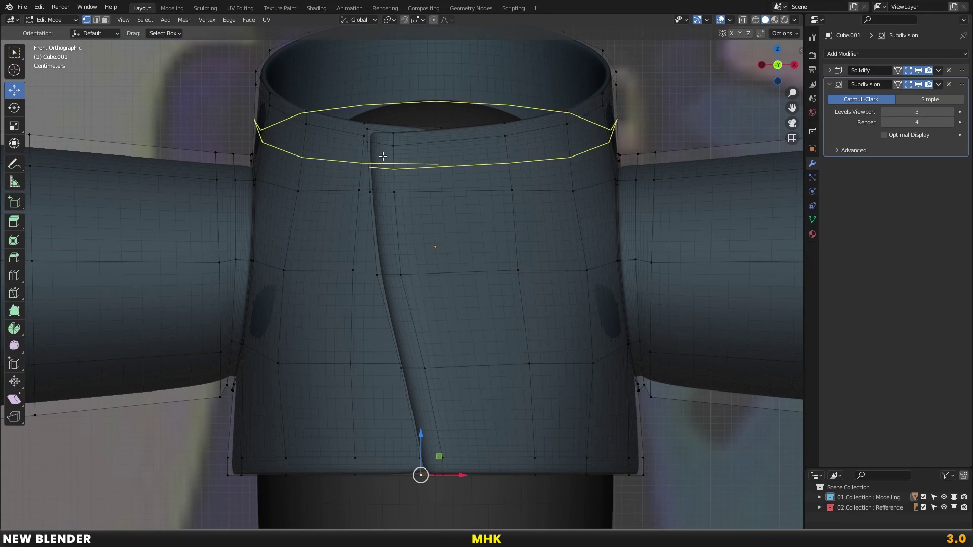
{"action": "left_click", "coordinate": [382, 156]}
{"action": "key", "text": "ctrl+z"}
{"action": "key", "text": "ctrl+r"}
{"action": "left_click", "coordinate": [383, 147]}
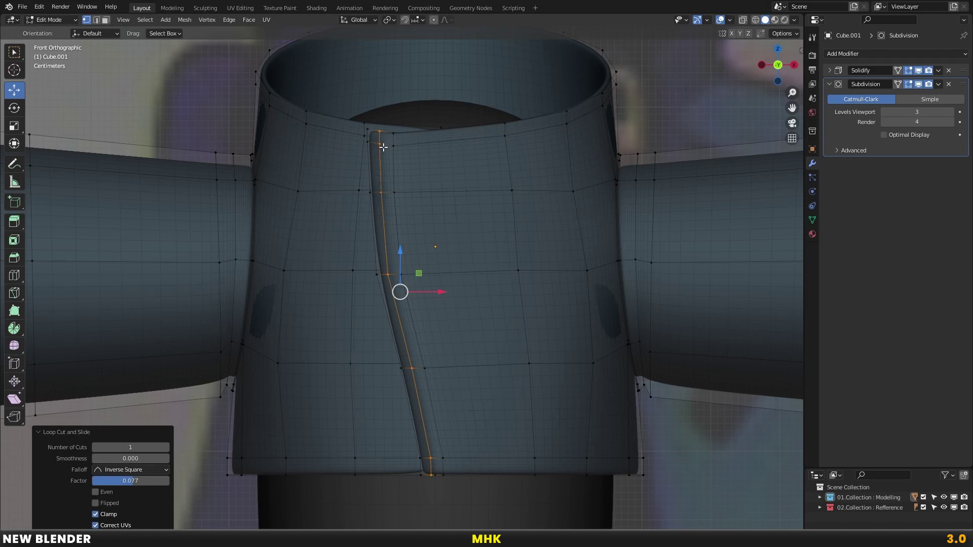
{"action": "key", "text": "Tab"}
{"action": "mouse_move", "coordinate": [408, 190]}
{"action": "middle_mouse_down"}
{"action": "mouse_move", "coordinate": [451, 199]}
{"action": "mouse_move", "coordinate": [449, 151]}
{"action": "mouse_move", "coordinate": [427, 171]}
{"action": "mouse_move", "coordinate": [434, 206]}
{"action": "middle_mouse_up"}
{"action": "scroll", "coordinate": [451, 199], "scroll_direction": "up", "scroll_amount": 3}
{"action": "key", "text": "KP_1"}
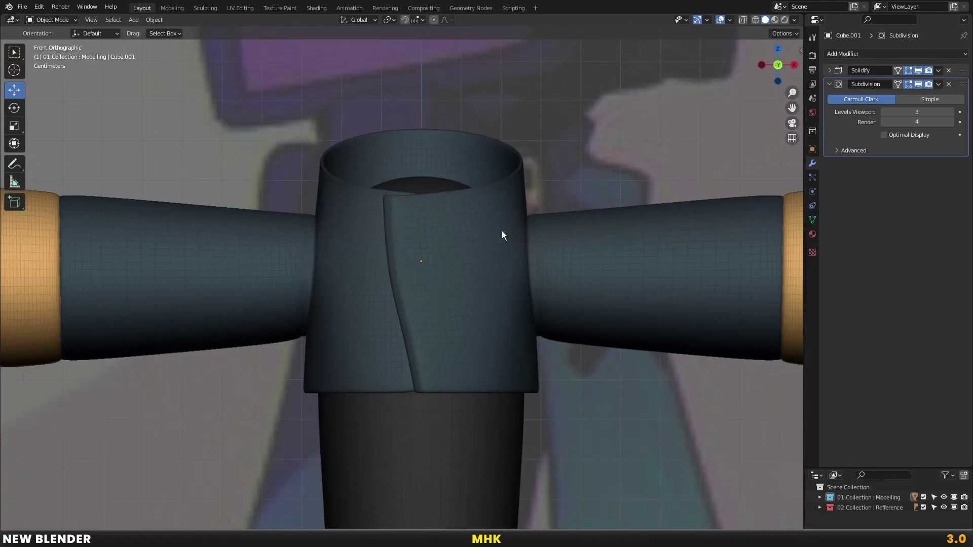
Bring the right sleeve into view in edit mode and select its edge loop
{"action": "middle_click_drag", "start_coordinate": [489, 235], "coordinate": [365, 213], "text": "shift"}
{"action": "key", "text": "Tab"}
{"action": "scroll", "coordinate": [431, 220], "scroll_direction": "up", "scroll_amount": 2}
{"action": "scroll", "coordinate": [432, 224], "scroll_direction": "up", "scroll_amount": 1}
{"action": "middle_click_drag", "start_coordinate": [567, 208], "coordinate": [497, 204], "text": "shift"}
{"action": "scroll", "coordinate": [513, 208], "scroll_direction": "up", "scroll_amount": 1}
{"action": "scroll", "coordinate": [495, 207], "scroll_direction": "down", "scroll_amount": 1}
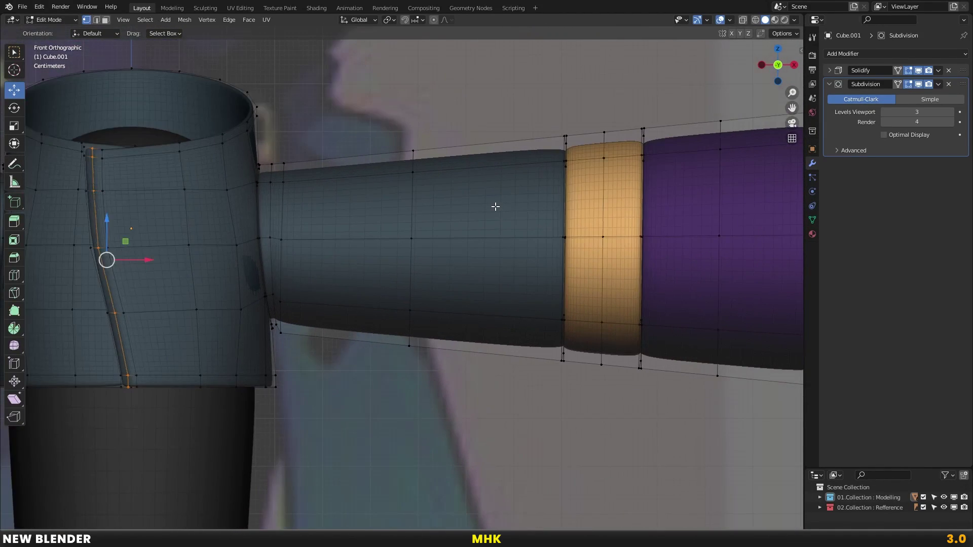
{"action": "scroll", "coordinate": [483, 212], "scroll_direction": "down", "scroll_amount": 1}
{"action": "middle_click_drag", "start_coordinate": [403, 222], "coordinate": [454, 214], "text": "shift"}
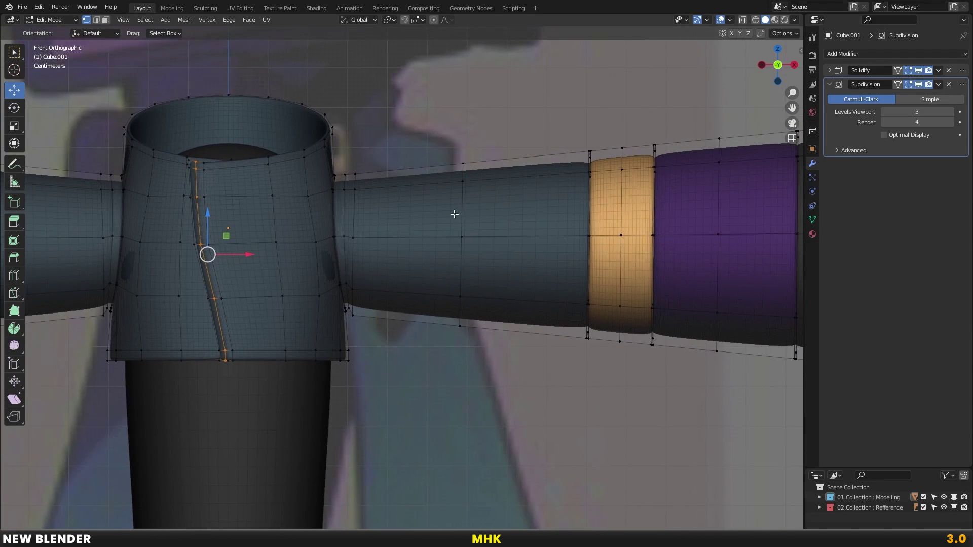
{"action": "key", "text": "s"}
{"action": "left_click", "coordinate": [568, 236]}
Add a sleeve loop slid 0.0368 toward the shoulder and return to object mode
{"action": "key", "text": "ctrl+r"}
{"action": "left_click", "coordinate": [411, 191]}
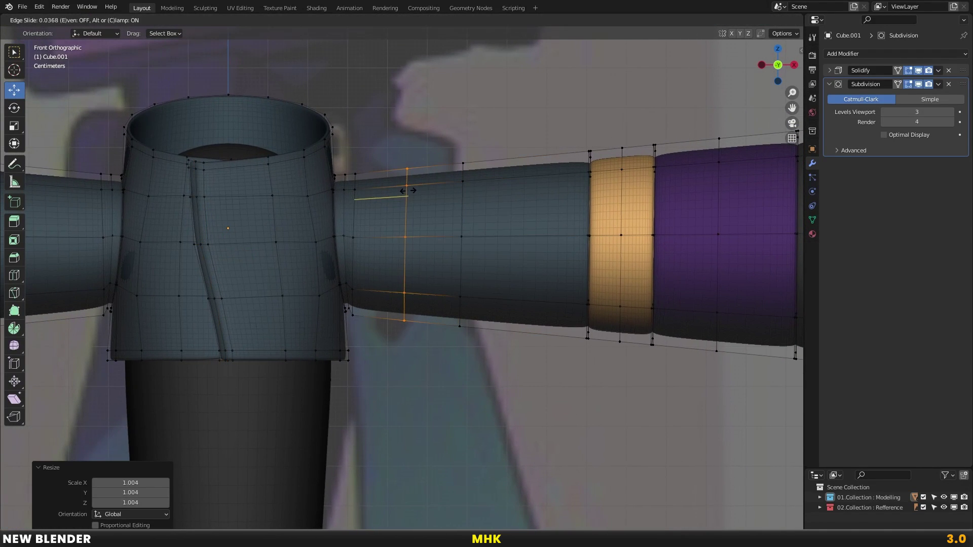
{"action": "left_click", "coordinate": [408, 191]}
{"action": "scroll", "coordinate": [473, 210], "scroll_direction": "down", "scroll_amount": 3}
{"action": "mouse_move", "coordinate": [473, 210]}
{"action": "middle_mouse_down", "text": "shift"}
{"action": "mouse_move", "coordinate": [482, 219]}
{"action": "mouse_move", "coordinate": [532, 208]}
{"action": "middle_mouse_up", "text": "shift"}
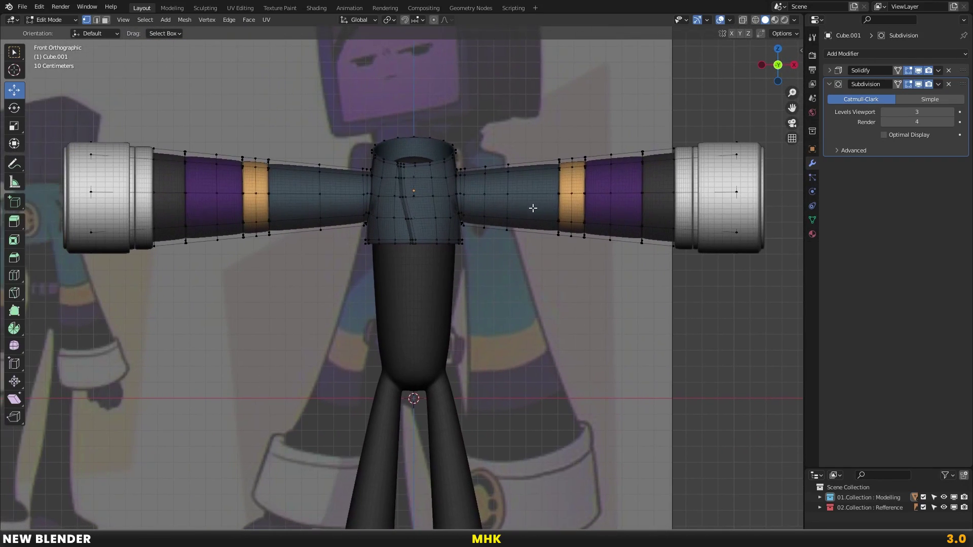
{"action": "key", "text": "Tab"}
{"action": "key", "text": "alt+a"}
Add a cylinder mesh below the torso and scale it down
{"action": "key", "text": "shift+a"}
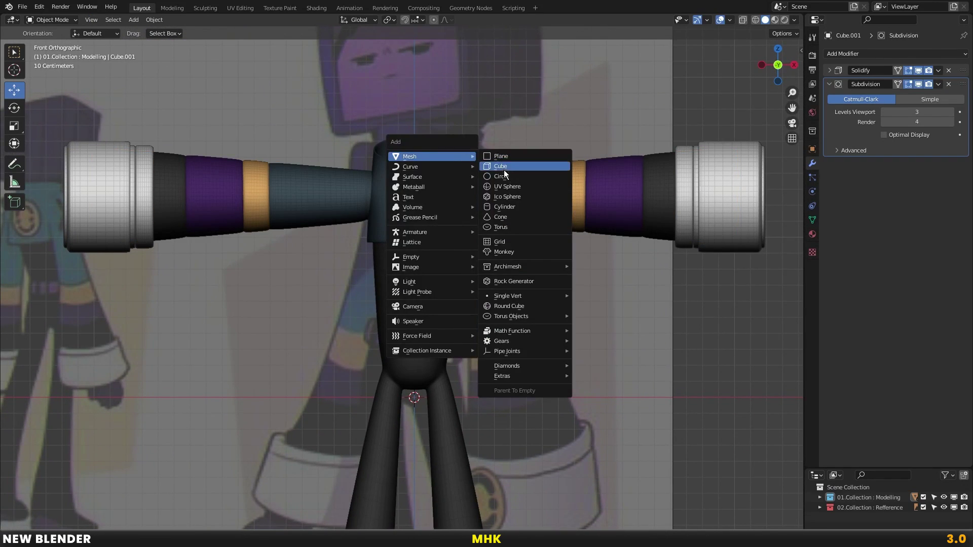
{"action": "left_click", "coordinate": [495, 206]}
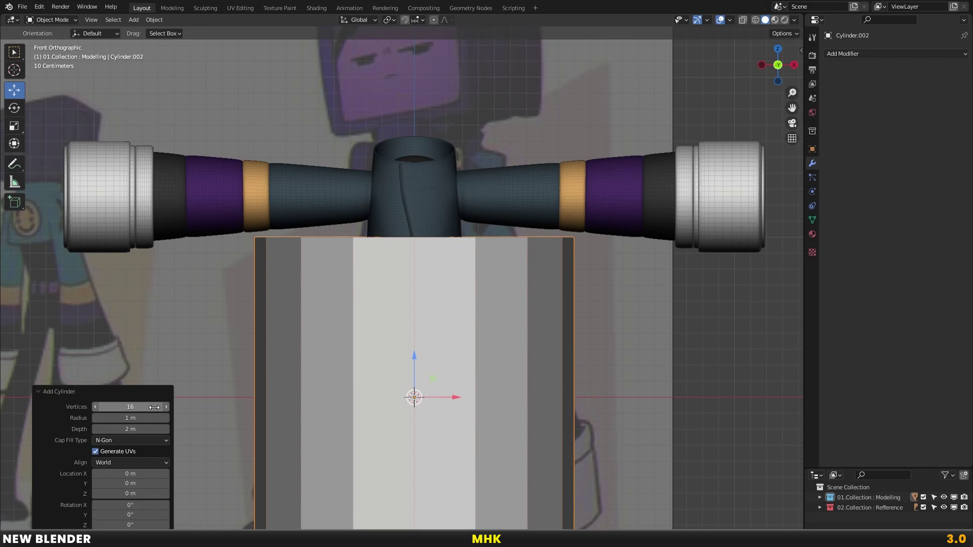
{"action": "key", "text": "s"}
{"action": "left_click", "coordinate": [500, 285]}
Inset the cylinder's end face by extruding in place and scaling to 0.617
{"action": "key", "text": "Tab"}
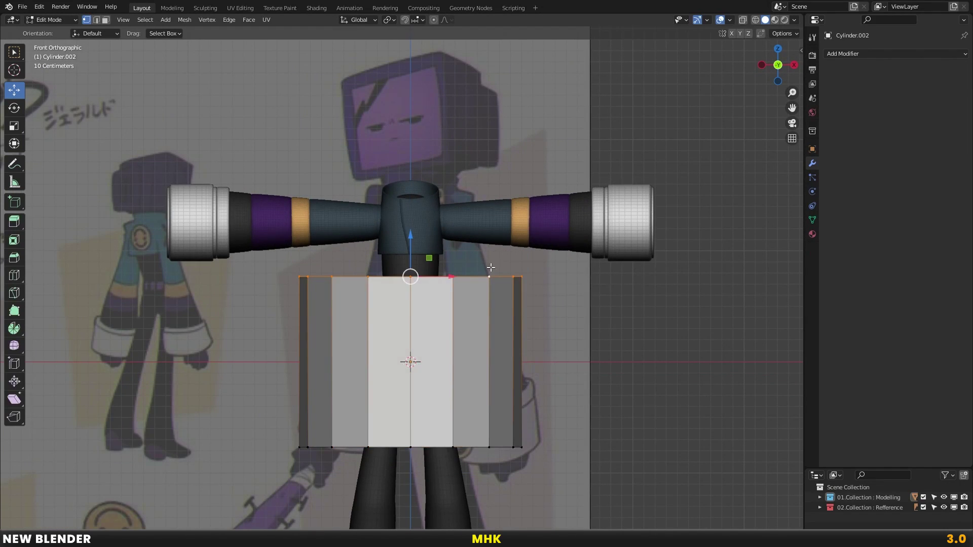
{"action": "middle_click_drag", "start_coordinate": [527, 218], "coordinate": [540, 276]}
{"action": "key", "text": "e"}
{"action": "right_click", "coordinate": [540, 276]}
{"action": "key", "text": "s"}
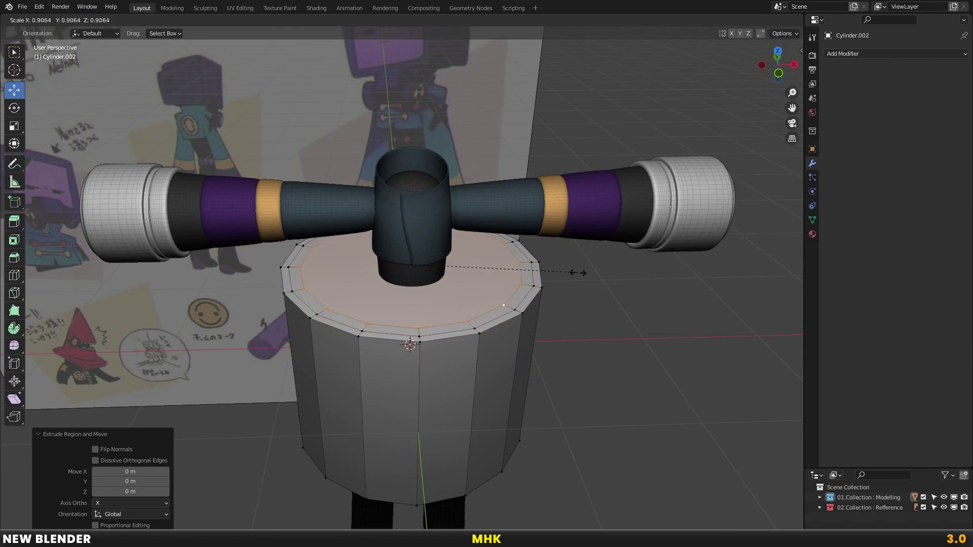
{"action": "middle_click_drag", "start_coordinate": [538, 273], "coordinate": [572, 305]}
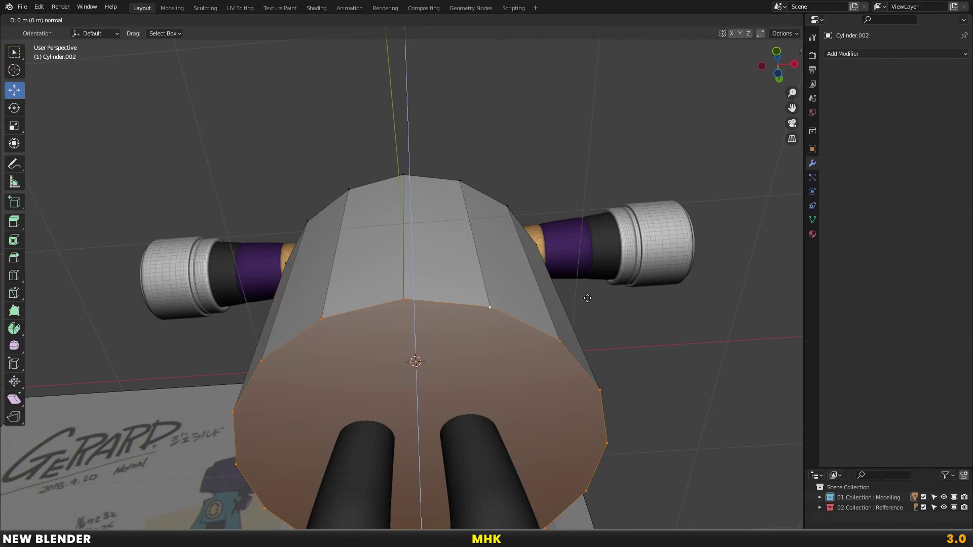
{"action": "left_click", "coordinate": [521, 318]}
{"action": "key", "text": "KP_1"}
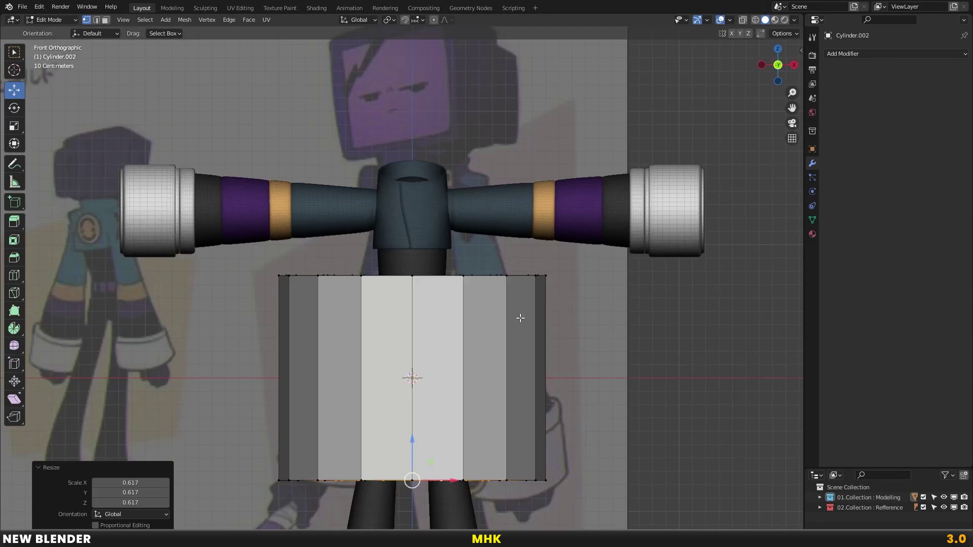
Add a middle edge loop beveled into two, plus extra horizontal loops
{"action": "scroll", "coordinate": [511, 336], "scroll_direction": "up", "scroll_amount": 1}
{"action": "left_click", "coordinate": [511, 335]}
{"action": "right_click", "coordinate": [589, 246]}
{"action": "key", "text": "ctrl+b"}
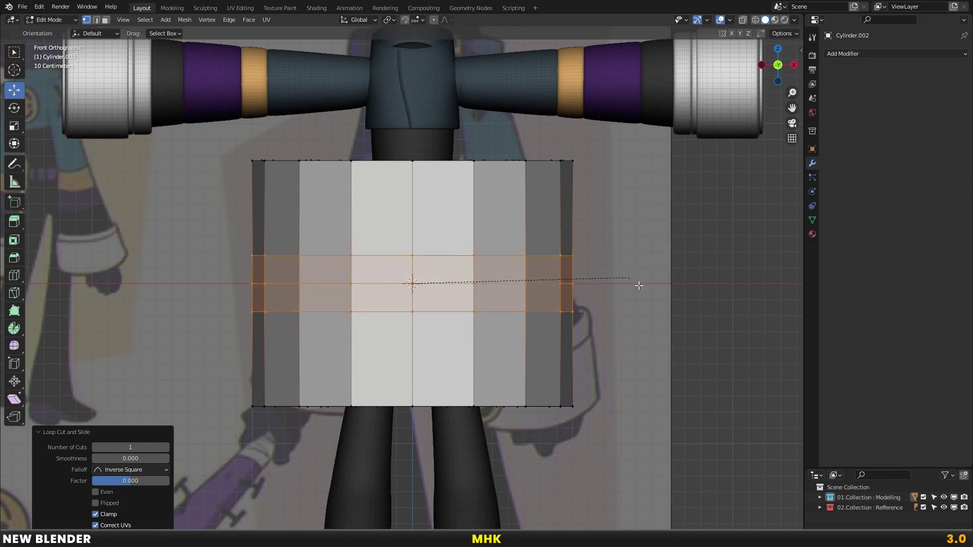
{"action": "left_click", "coordinate": [718, 319]}
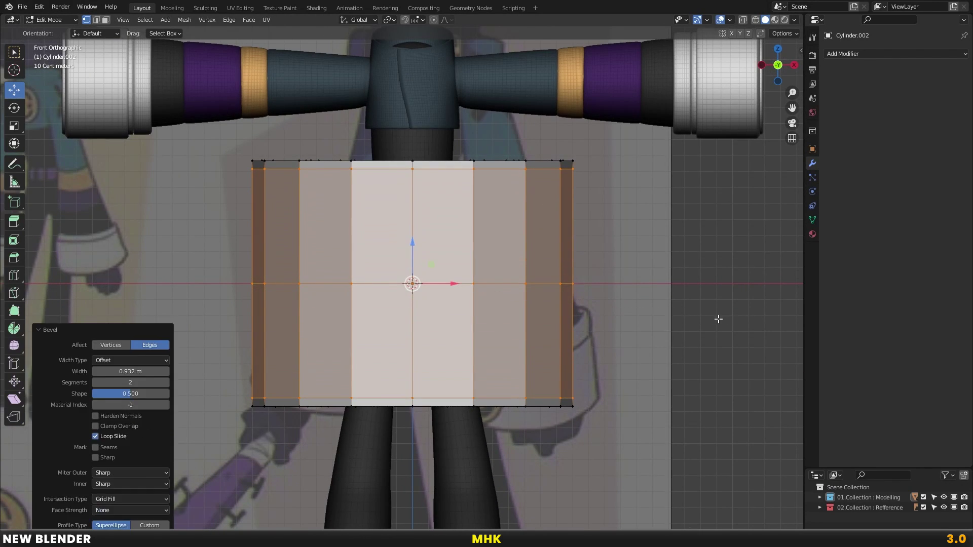
{"action": "left_click", "coordinate": [567, 228]}
{"action": "left_click", "coordinate": [567, 341]}
{"action": "key", "text": "Tab"}
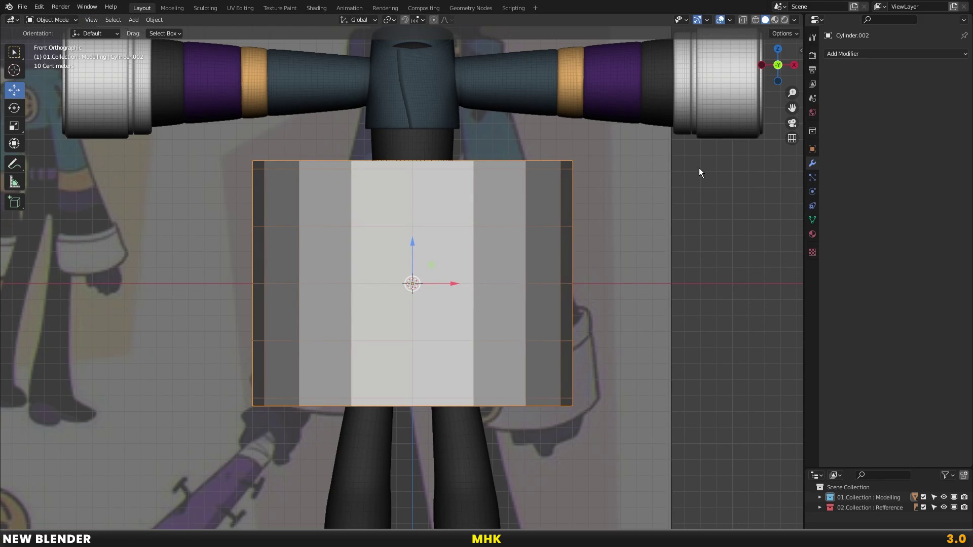
Give the cylinder a Subdivision Surface modifier and smooth shading
{"action": "left_click", "coordinate": [852, 53]}
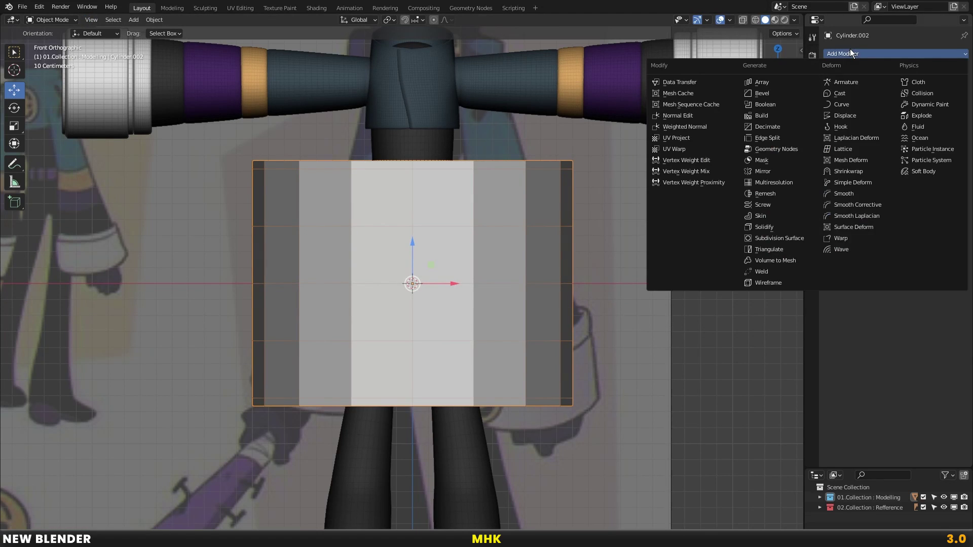
{"action": "left_click", "coordinate": [768, 240]}
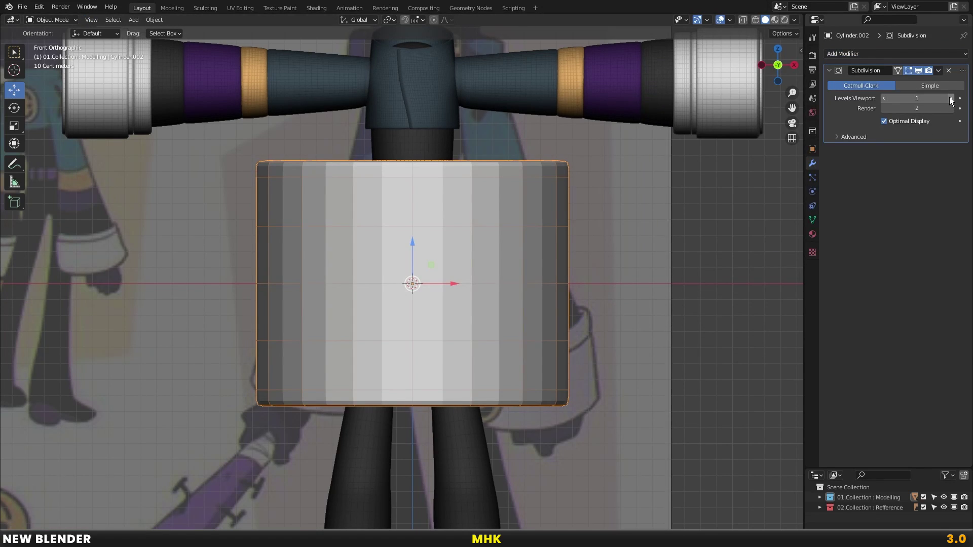
{"action": "right_click", "coordinate": [629, 187]}
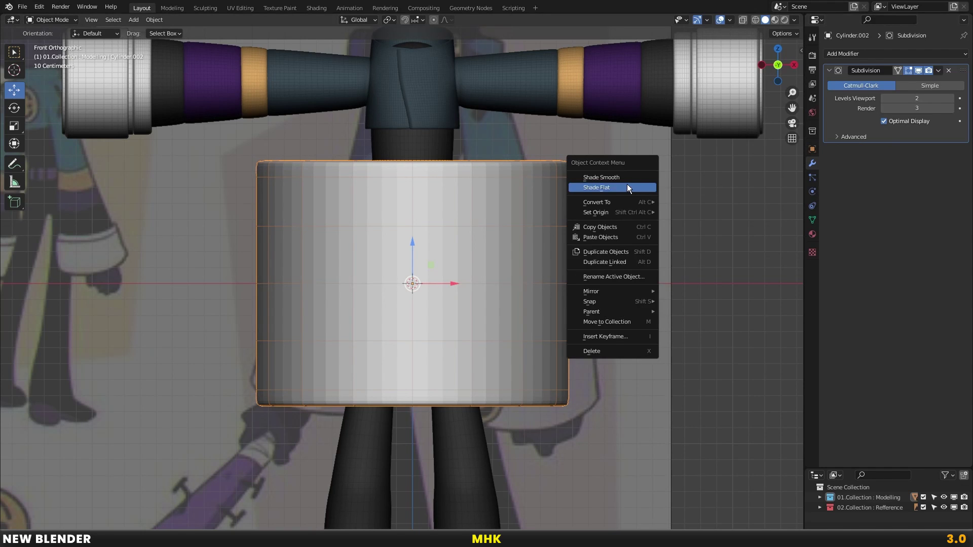
{"action": "left_click", "coordinate": [612, 177]}
Shrink the cylinder to 0.658, disable optimal display, and place it right of the body
{"action": "key", "text": "s"}
{"action": "left_click", "coordinate": [592, 220]}
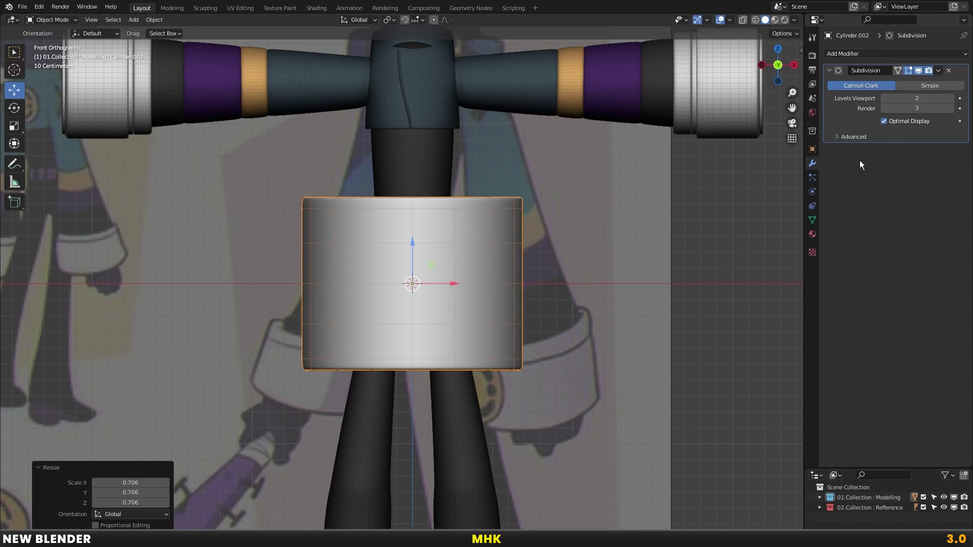
{"action": "left_click", "coordinate": [884, 121]}
{"action": "key", "text": "s"}
{"action": "left_click", "coordinate": [571, 251]}
{"action": "middle_click_drag", "start_coordinate": [572, 250], "coordinate": [448, 275], "text": "shift"}
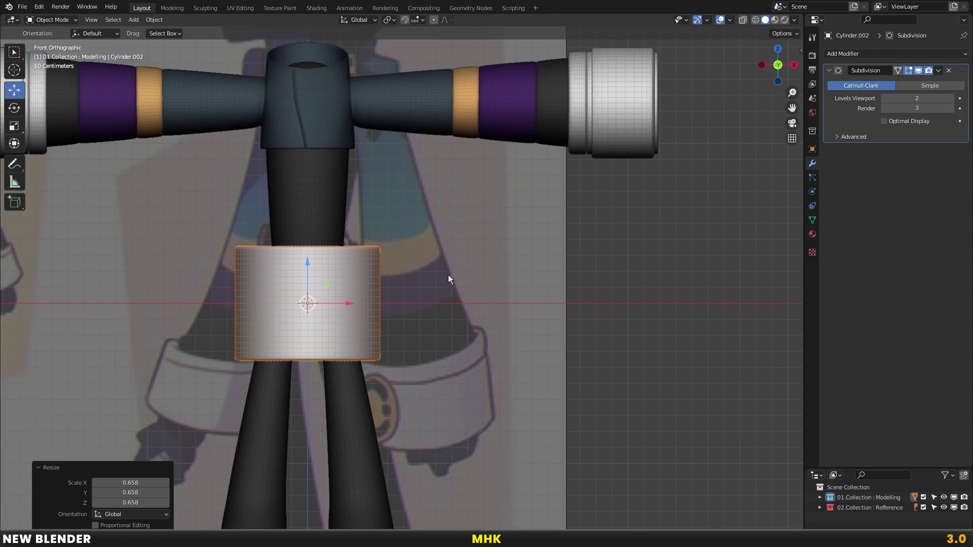
{"action": "key", "text": "g"}
{"action": "left_click", "coordinate": [604, 244]}
Link the torso's dark blue jacket material onto the cylinder, then reselect the cylinder
{"action": "left_click", "coordinate": [485, 115], "text": "shift"}
{"action": "key", "text": "ctrl+l"}
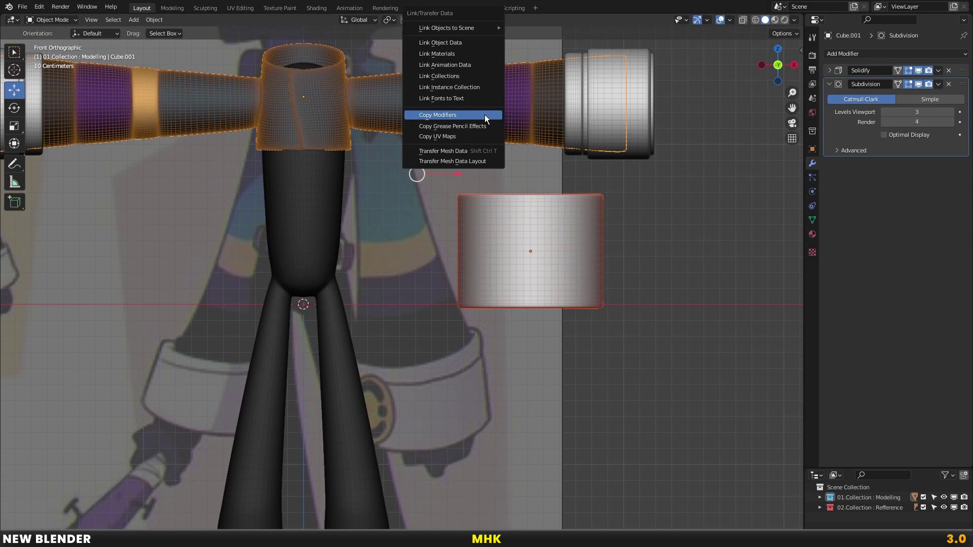
{"action": "left_click", "coordinate": [446, 54]}
{"action": "left_click", "coordinate": [535, 203]}
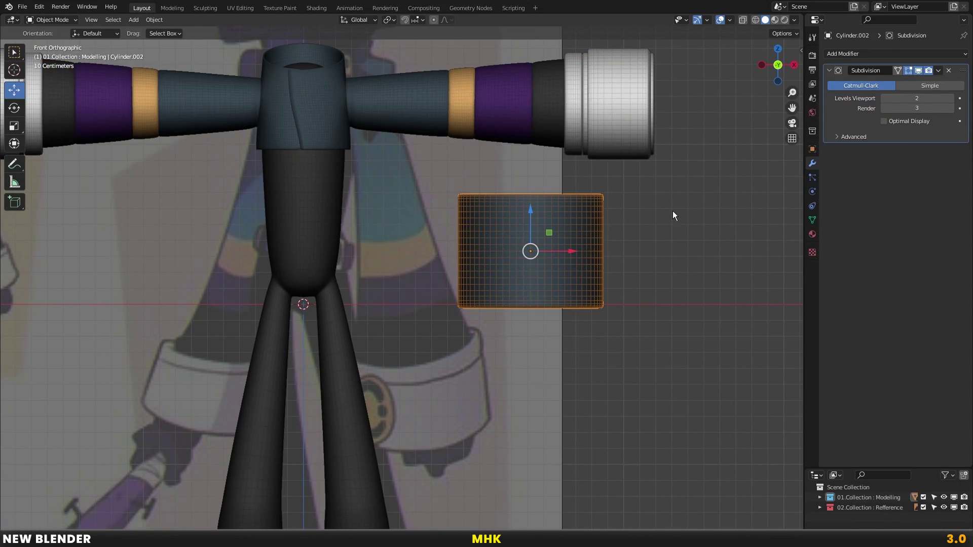
Assign the orange material slot 4 to all of the cylinder's faces
{"action": "left_click", "coordinate": [811, 234]}
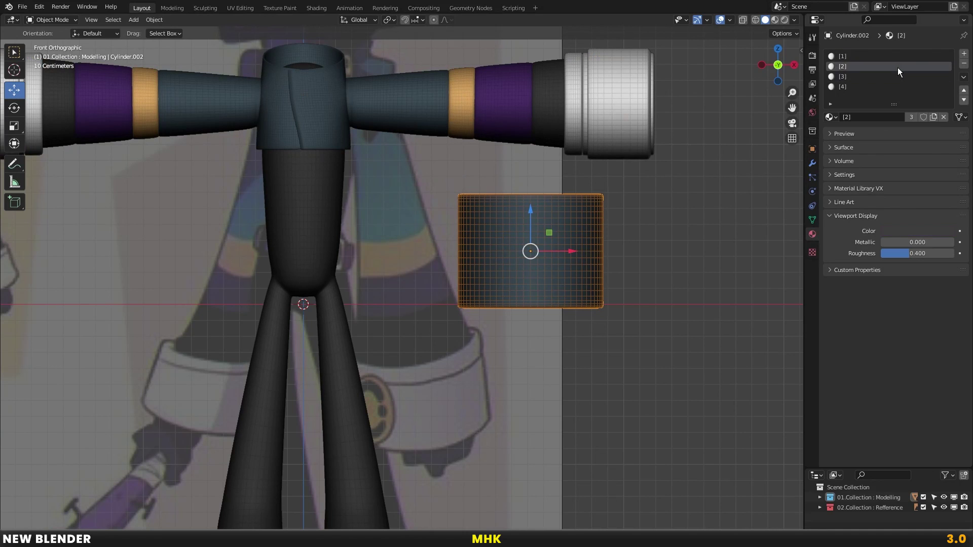
{"action": "left_click", "coordinate": [861, 87]}
{"action": "key", "text": "Tab"}
{"action": "key", "text": "a"}
{"action": "left_click", "coordinate": [838, 132]}
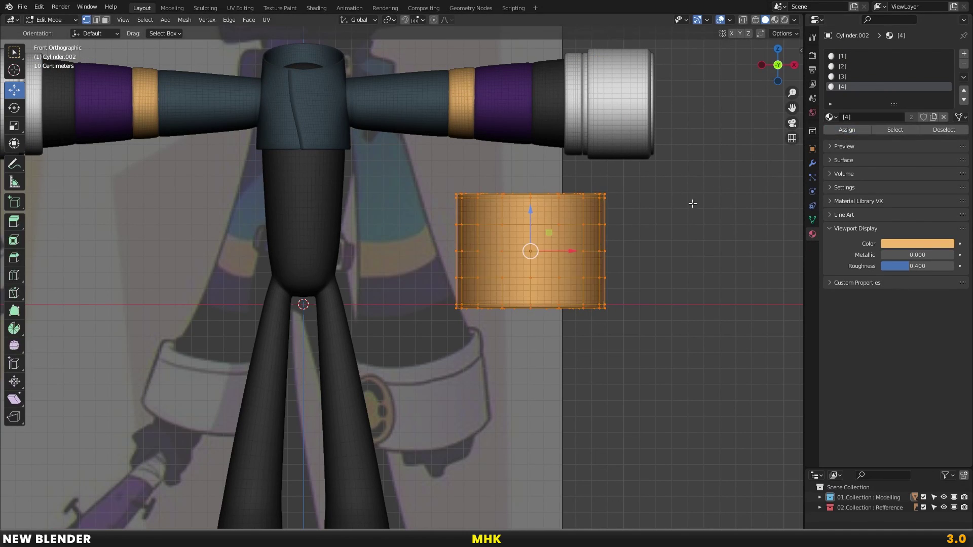
{"action": "key", "text": "Tab"}
Scale the cylinder to 0.696, move it beside the cuff, rotate 90° about X, and rescale to 0.639
{"action": "key", "text": "s"}
{"action": "left_click", "coordinate": [597, 274]}
{"action": "middle_click_drag", "start_coordinate": [596, 274], "coordinate": [506, 354], "text": "shift"}
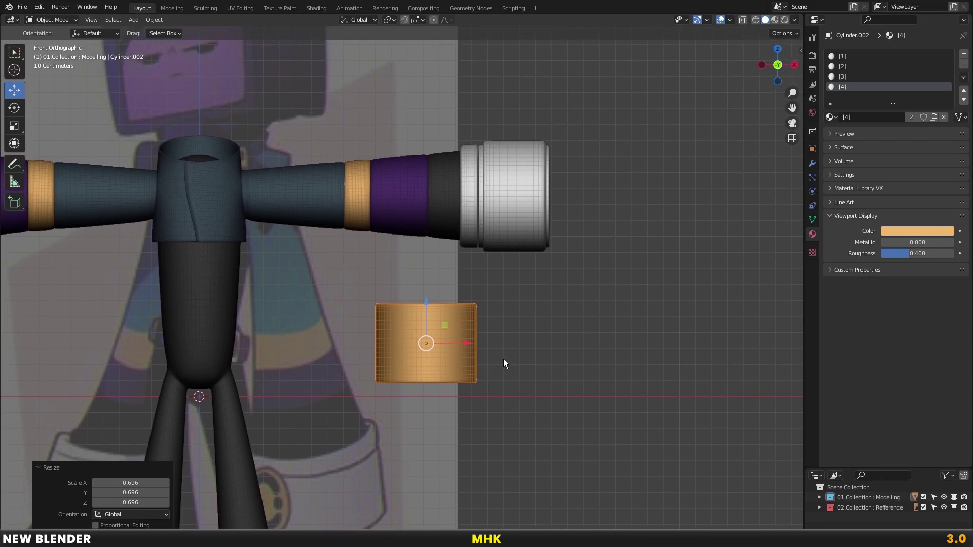
{"action": "key", "text": "g"}
{"action": "left_click", "coordinate": [644, 282]}
{"action": "type", "text": "r"}
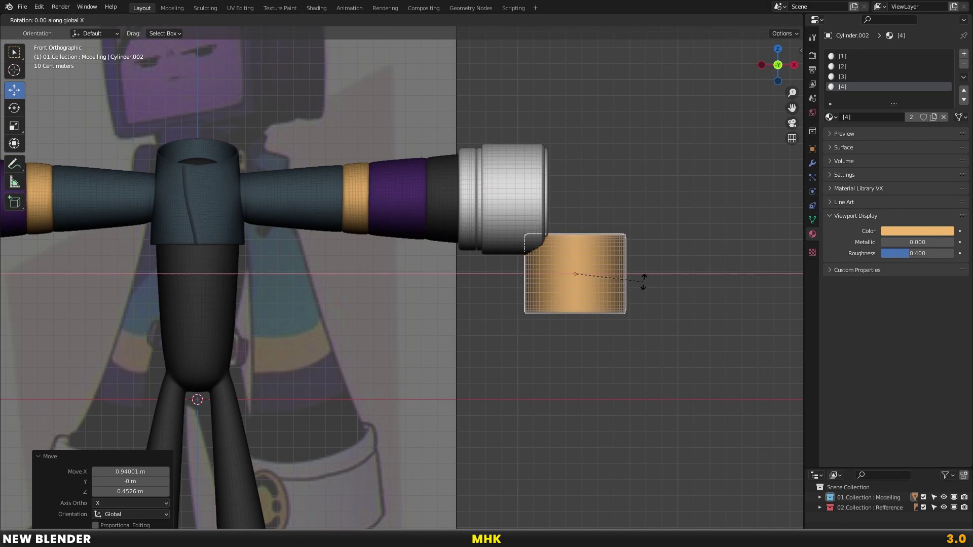
{"action": "type", "text": "90"}
{"action": "key", "text": "Return"}
{"action": "scroll", "coordinate": [624, 276], "scroll_direction": "up", "scroll_amount": 3}
{"action": "middle_click_drag", "start_coordinate": [695, 245], "coordinate": [619, 276]}
{"action": "key", "text": "s"}
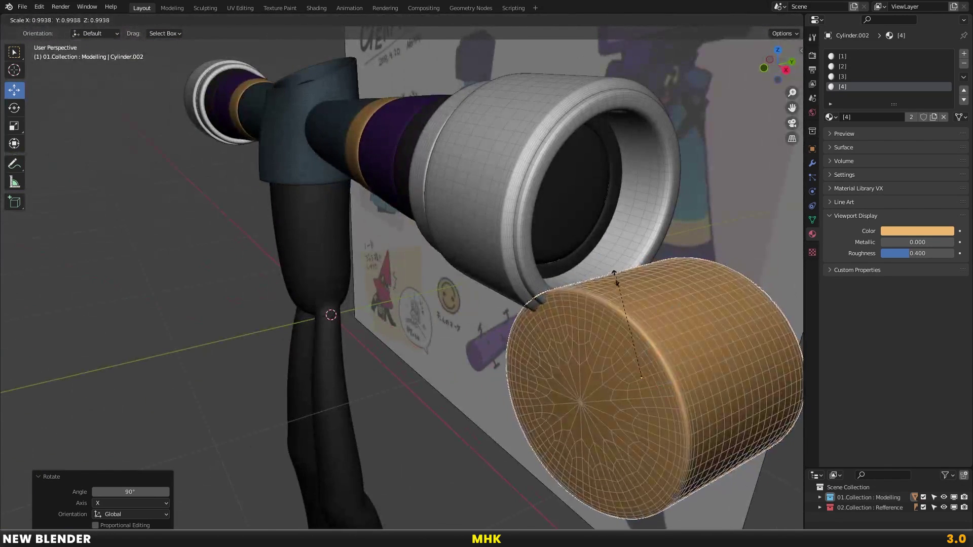
{"action": "left_click", "coordinate": [645, 310]}
Place the disc over the silver cuff at 0.858 scale
{"action": "key", "text": "KP_1"}
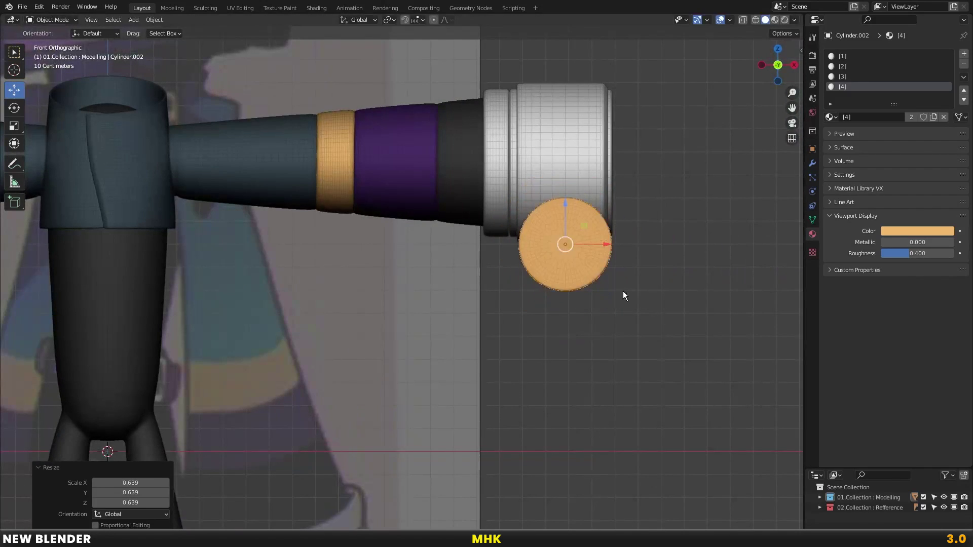
{"action": "key", "text": "g"}
{"action": "left_click", "coordinate": [624, 211]}
{"action": "key", "text": "s"}
{"action": "left_click", "coordinate": [637, 213]}
{"action": "key", "text": "g"}
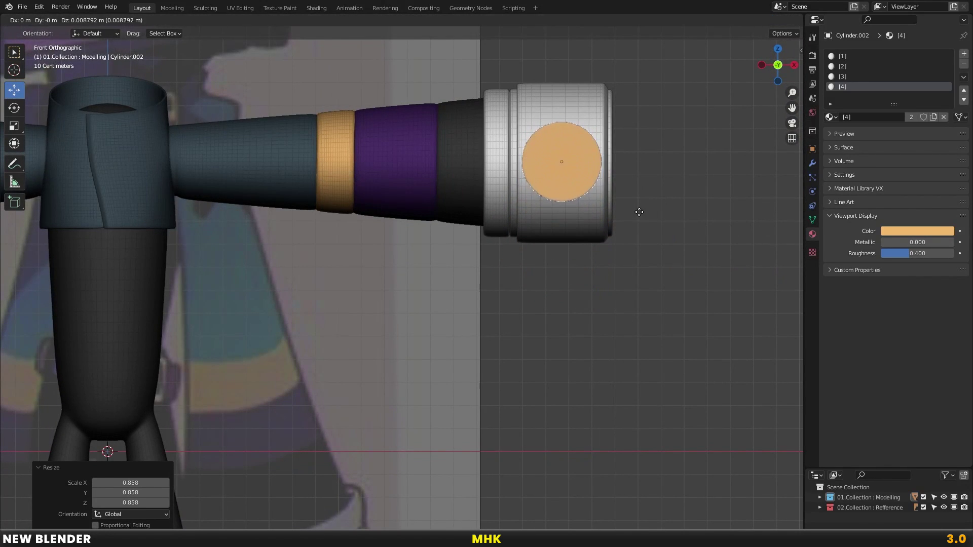
{"action": "key", "text": "KP_3"}
Flatten the disc to 0.7 on Y and push it against the cuff's front surface
{"action": "type", "text": "sy.7"}
{"action": "key", "text": "Return"}
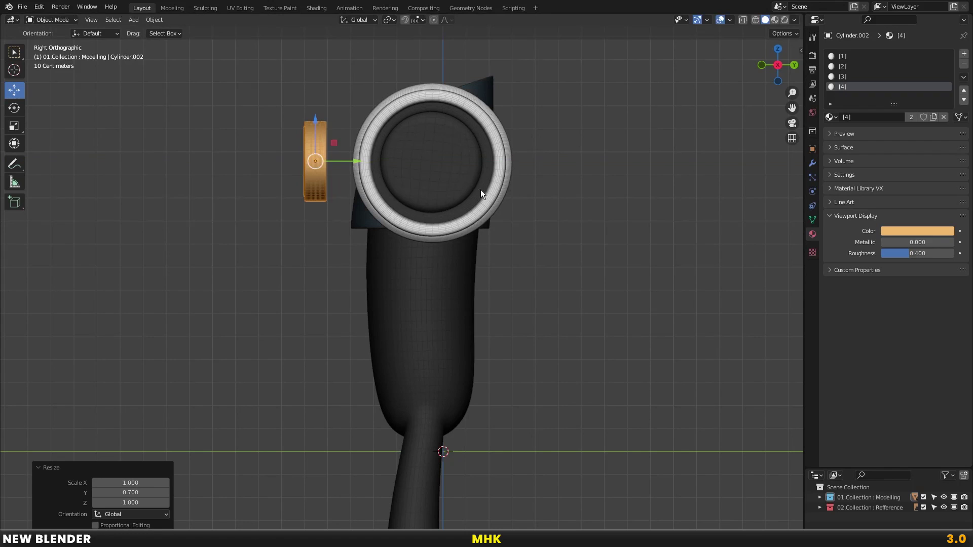
{"action": "left_click_drag", "start_coordinate": [354, 163], "coordinate": [400, 163]}
{"action": "middle_click_drag", "start_coordinate": [400, 163], "coordinate": [418, 178]}
{"action": "key", "text": "KP_1"}
{"action": "scroll", "coordinate": [513, 247], "scroll_direction": "up", "scroll_amount": 1}
{"action": "scroll", "coordinate": [568, 190], "scroll_direction": "up", "scroll_amount": 2}
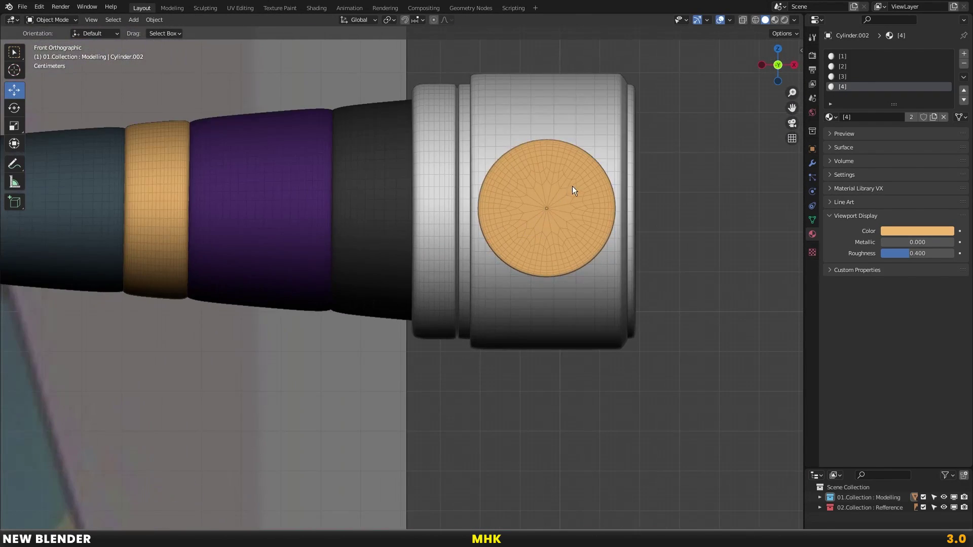
{"action": "scroll", "coordinate": [568, 190], "scroll_direction": "up", "scroll_amount": 3}
Duplicate the orange disc and resize the copy (0.872, then 1.023)
{"action": "key", "text": "shift+d"}
{"action": "key", "text": "s"}
{"action": "left_click", "coordinate": [647, 249]}
{"action": "mouse_move", "coordinate": [647, 248]}
{"action": "middle_mouse_down"}
{"action": "mouse_move", "coordinate": [534, 251]}
{"action": "mouse_move", "coordinate": [433, 299]}
{"action": "middle_mouse_up"}
{"action": "key", "text": "s"}
{"action": "left_click", "coordinate": [552, 311]}
Give the inner duplicate disc material slot 2 in Edit Mode
{"action": "key", "text": "Tab"}
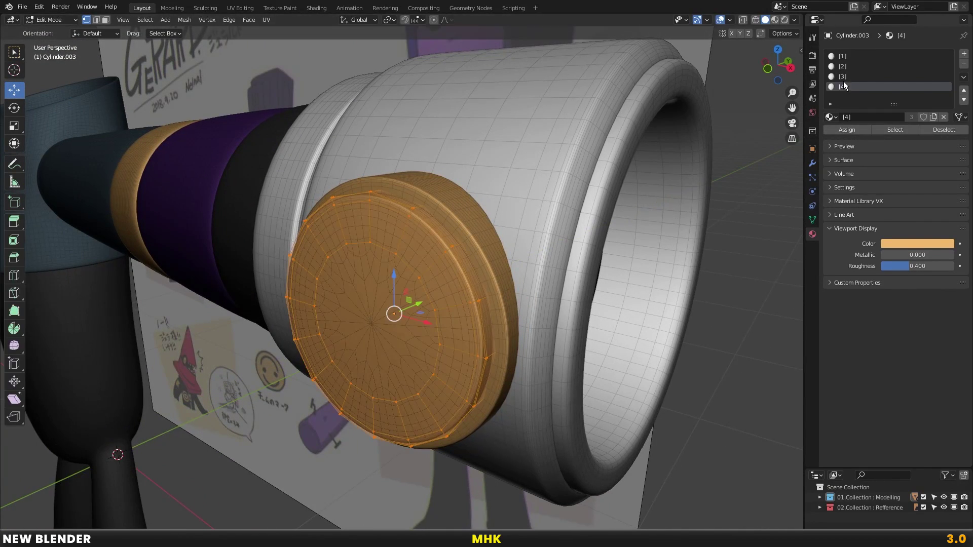
{"action": "left_click", "coordinate": [843, 130]}
{"action": "key", "text": "Tab"}
{"action": "key", "text": "KP_1"}
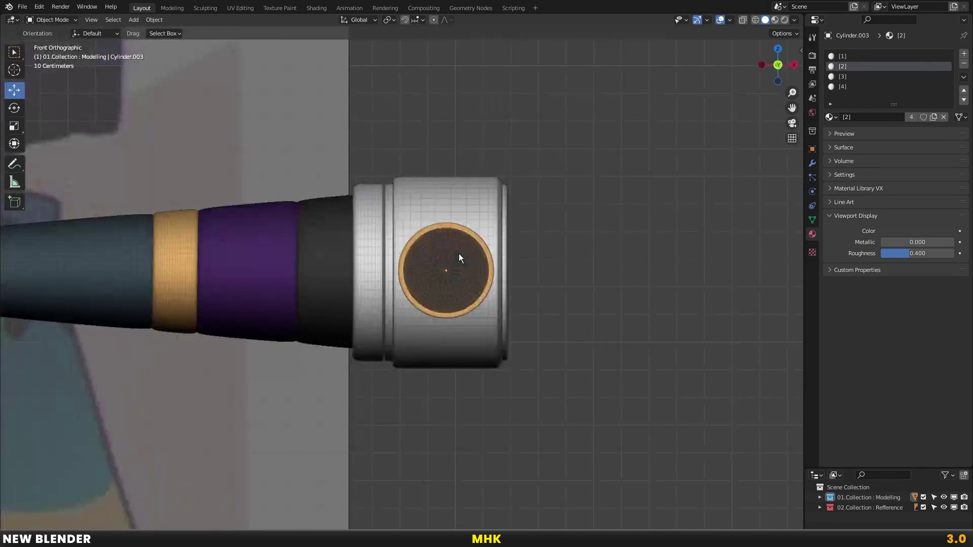
{"action": "left_click", "coordinate": [813, 164]}
Add a Mirror modifier to the button disc and pick its mirror object
{"action": "left_click", "coordinate": [846, 55]}
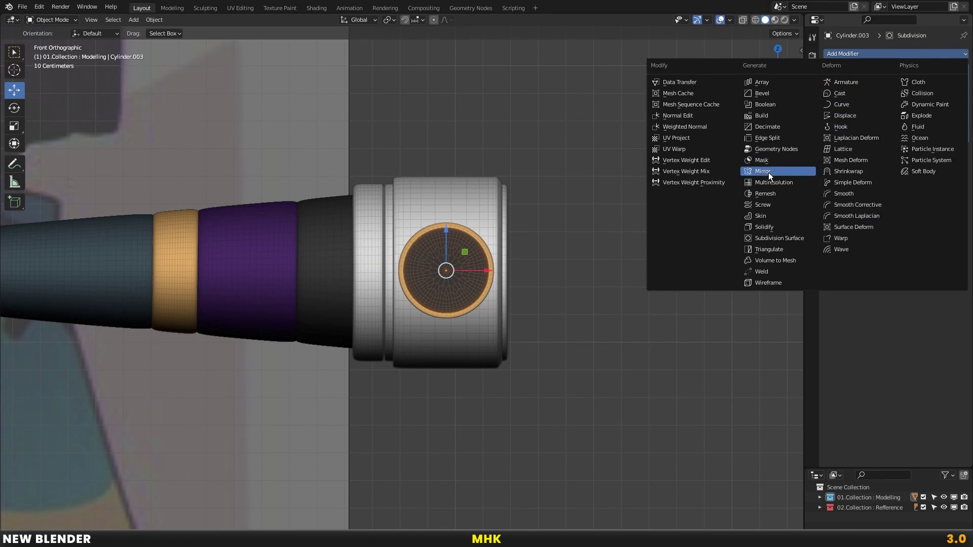
{"action": "left_click", "coordinate": [768, 173]}
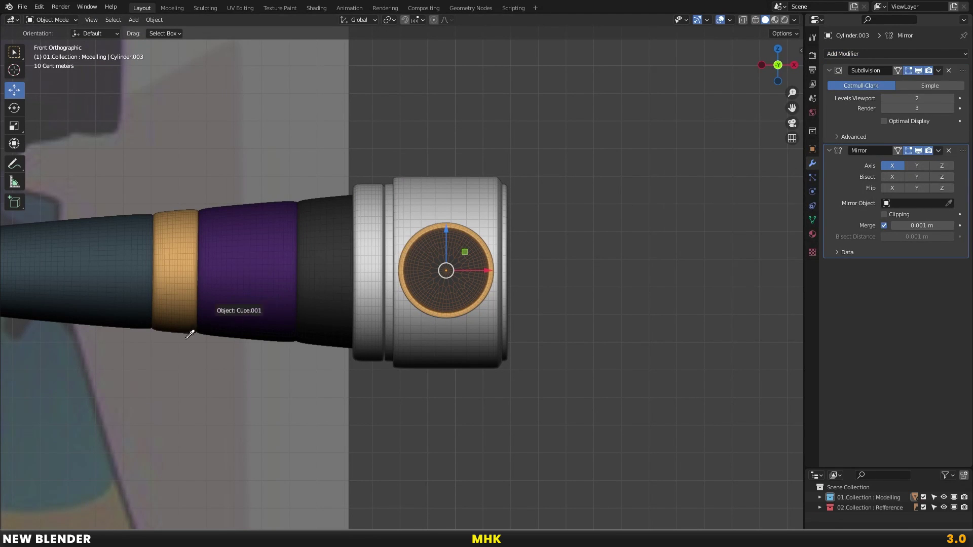
{"action": "left_click", "coordinate": [258, 271]}
{"action": "scroll", "coordinate": [260, 274], "scroll_direction": "down", "scroll_amount": 2}
{"action": "scroll", "coordinate": [261, 275], "scroll_direction": "down", "scroll_amount": 2}
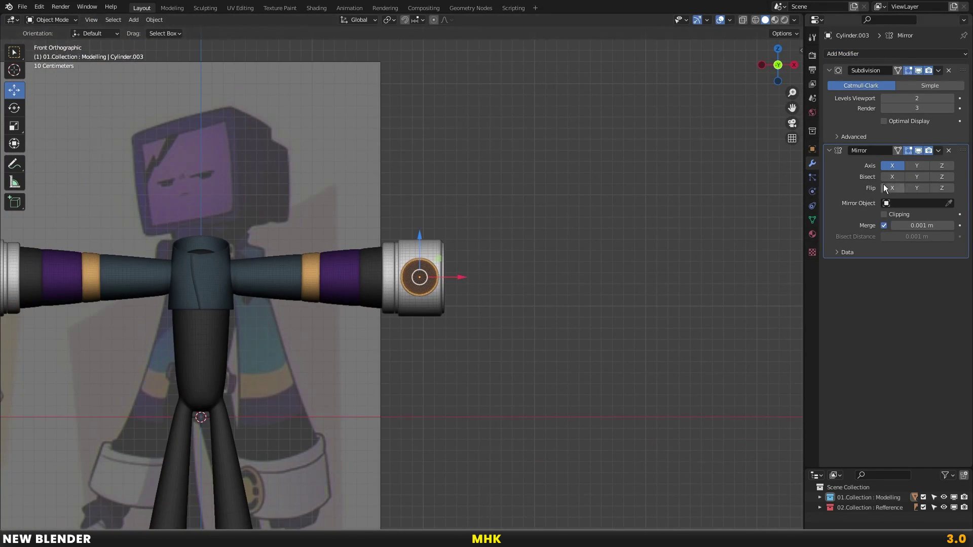
{"action": "scroll", "coordinate": [324, 284], "scroll_direction": "up", "scroll_amount": 4}
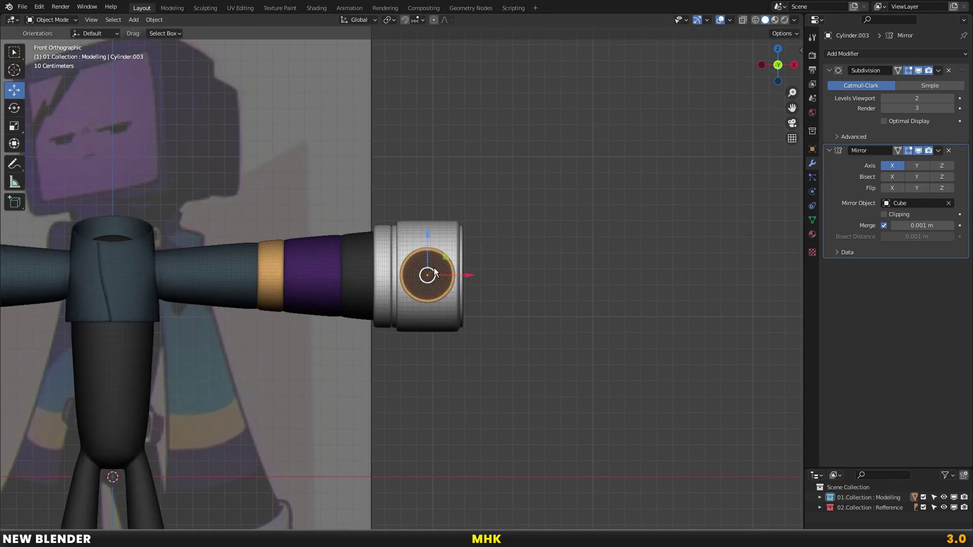
{"action": "scroll", "coordinate": [437, 235], "scroll_direction": "up", "scroll_amount": 2}
Copy the cuff disc's smoothing and mirror modifiers onto the cap ring with Ctrl+L Copy Modifiers
{"action": "left_click", "coordinate": [433, 227]}
{"action": "left_click", "coordinate": [438, 245], "text": "shift"}
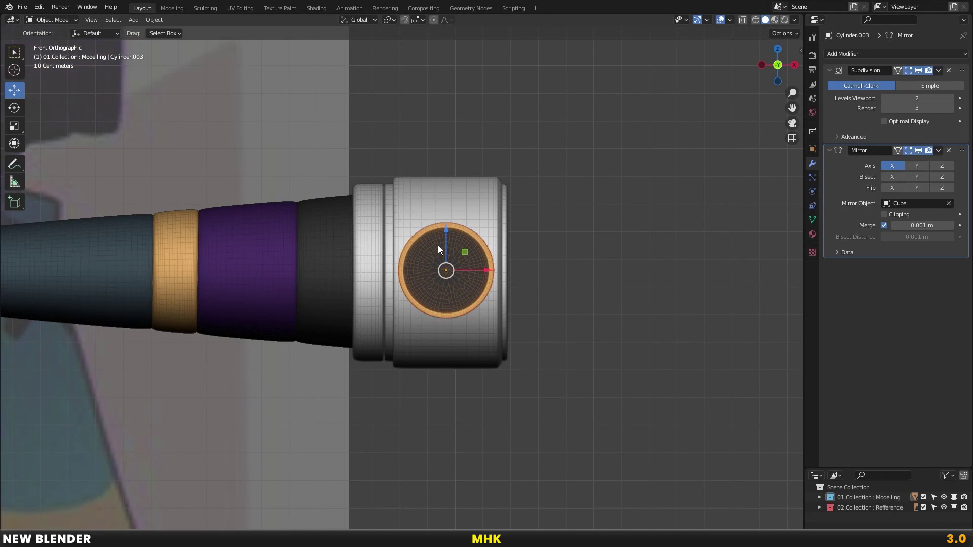
{"action": "key", "text": "ctrl+l"}
{"action": "left_click", "coordinate": [397, 305]}
{"action": "scroll", "coordinate": [254, 296], "scroll_direction": "down", "scroll_amount": 5}
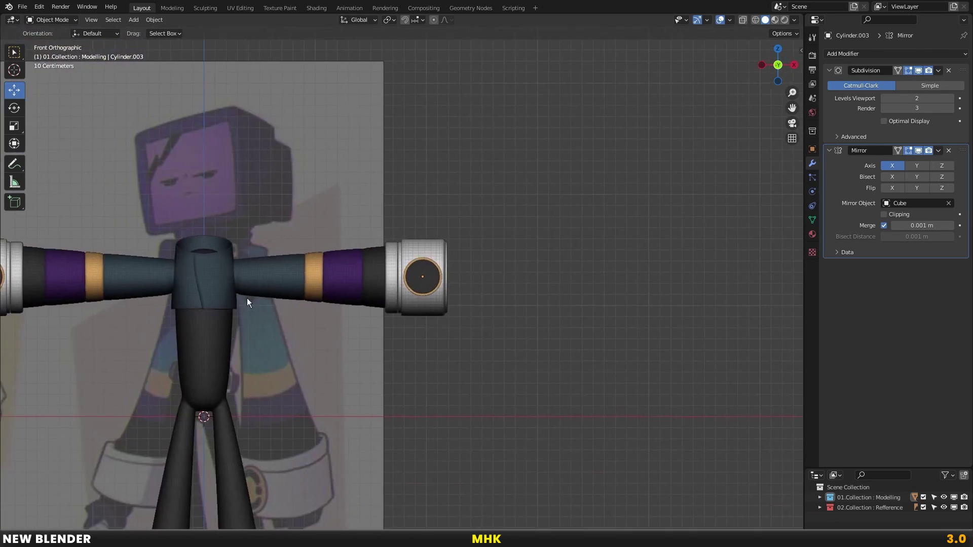
{"action": "left_click", "coordinate": [354, 254]}
{"action": "middle_click_drag", "start_coordinate": [358, 264], "coordinate": [383, 223], "text": "shift"}
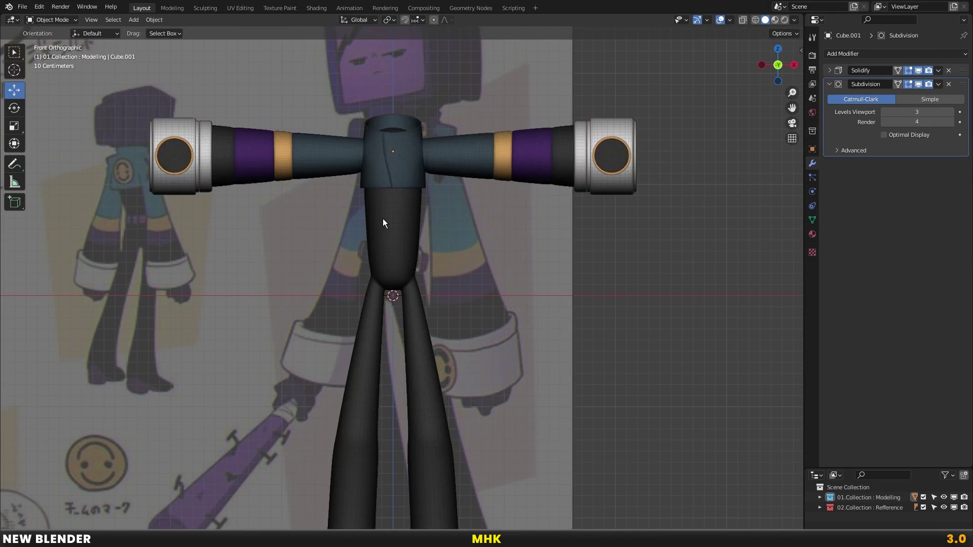
{"action": "scroll", "coordinate": [401, 196], "scroll_direction": "up", "scroll_amount": 1}
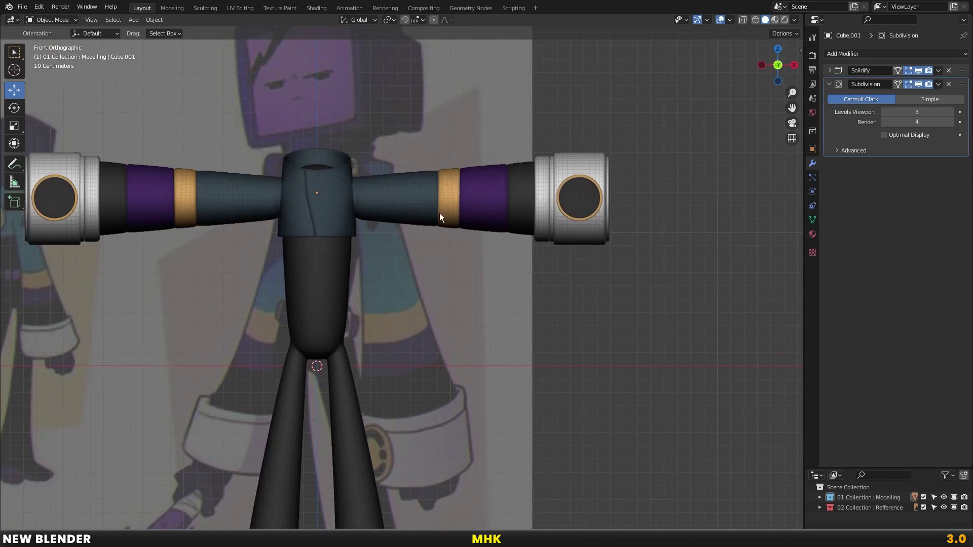
{"action": "left_click", "coordinate": [594, 182]}
Duplicate the cuff button, remove its Mirror modifier, and slide it to the torso's centre
{"action": "key", "text": "g"}
{"action": "key", "text": "Escape"}
{"action": "left_click_drag", "start_coordinate": [621, 198], "coordinate": [472, 198]}
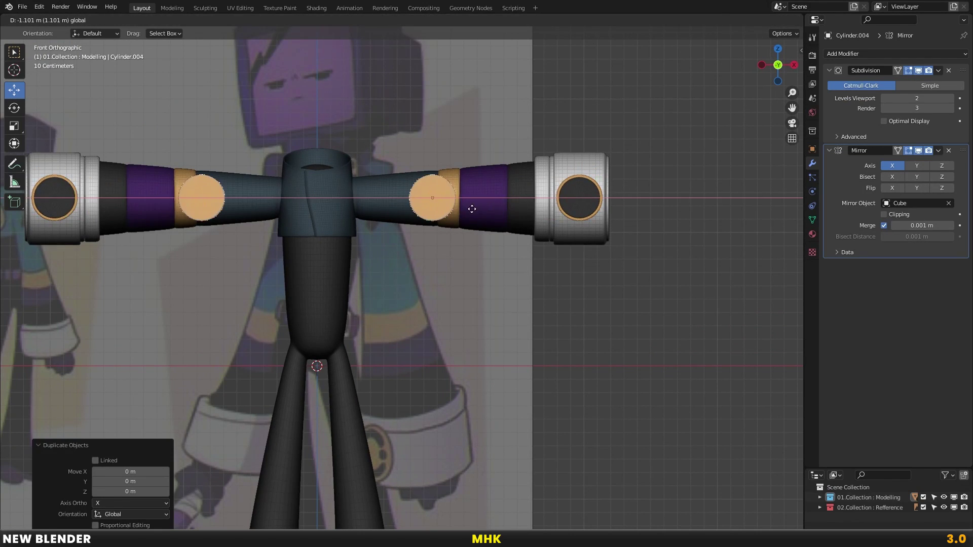
{"action": "left_click", "coordinate": [949, 150]}
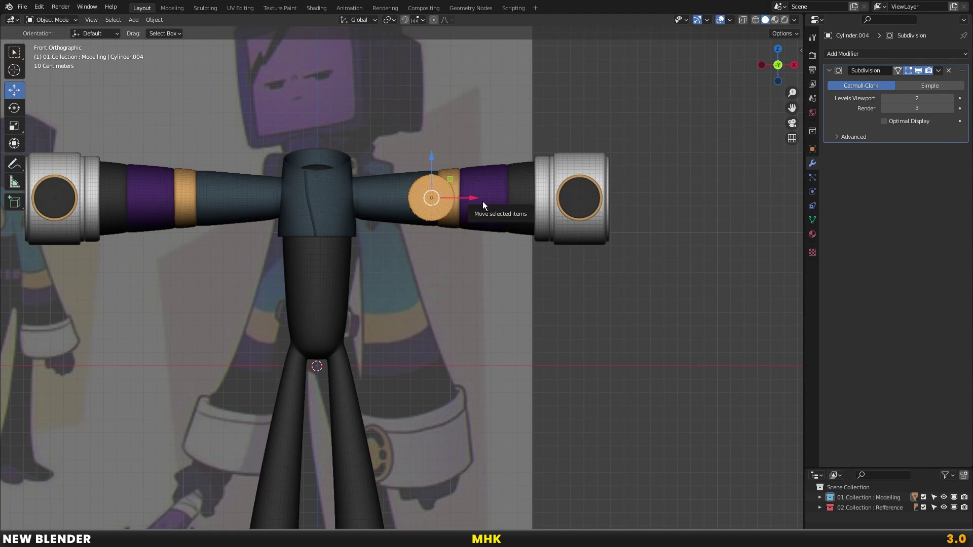
{"action": "left_click_drag", "start_coordinate": [475, 198], "coordinate": [358, 206]}
Enlarge the chest disc to 1.122 and move it along Y against the torso front
{"action": "scroll", "coordinate": [403, 242], "scroll_direction": "up", "scroll_amount": 3}
{"action": "key", "text": "s"}
{"action": "left_click", "coordinate": [371, 210]}
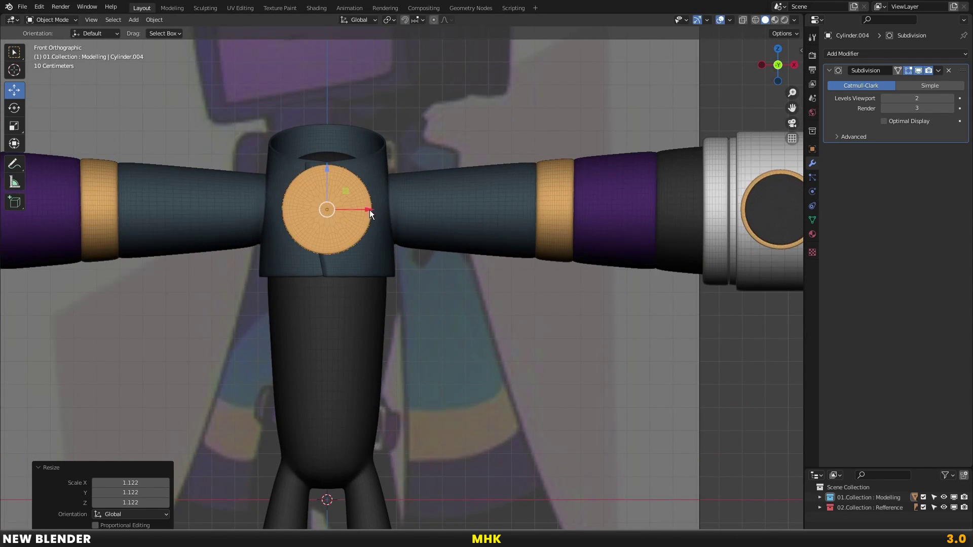
{"action": "left_click", "coordinate": [364, 207]}
{"action": "key", "text": "KP_3"}
{"action": "scroll", "coordinate": [340, 230], "scroll_direction": "up", "scroll_amount": 2}
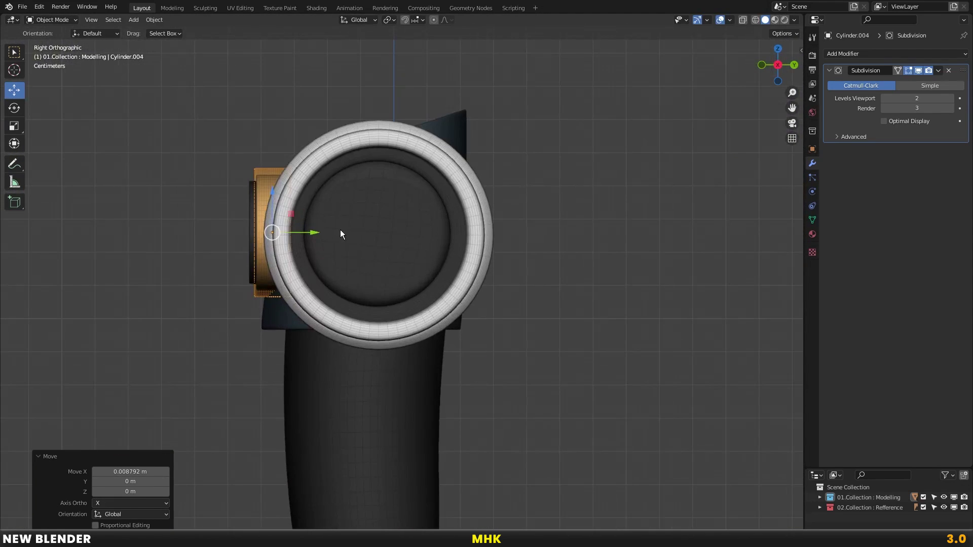
{"action": "key", "text": "g"}
{"action": "key", "text": "y"}
{"action": "left_click", "coordinate": [502, 236]}
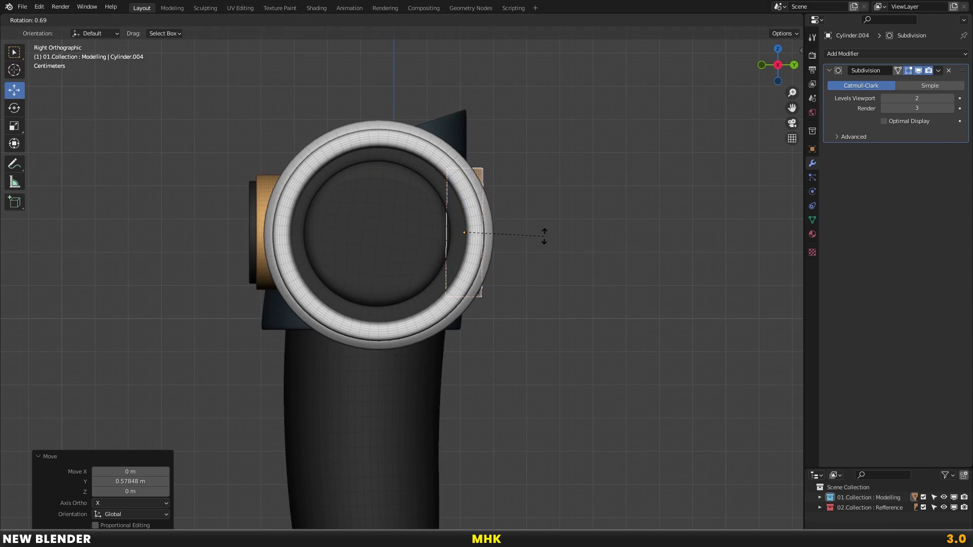
Tilt and nudge the chest disc along Y so it sits flush on the torso
{"action": "key", "text": "r"}
{"action": "left_click", "coordinate": [539, 224]}
{"action": "mouse_move", "coordinate": [539, 223]}
{"action": "middle_mouse_down"}
{"action": "mouse_move", "coordinate": [421, 256]}
{"action": "mouse_move", "coordinate": [582, 236]}
{"action": "middle_mouse_up"}
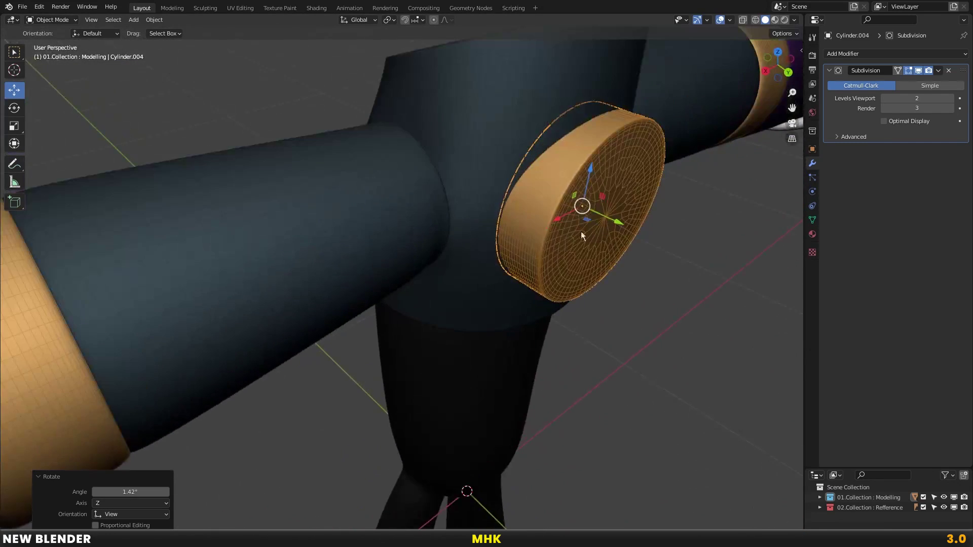
{"action": "key", "text": "g"}
{"action": "key", "text": "y"}
{"action": "left_click", "coordinate": [608, 203]}
{"action": "middle_click_drag", "start_coordinate": [608, 203], "coordinate": [606, 193]}
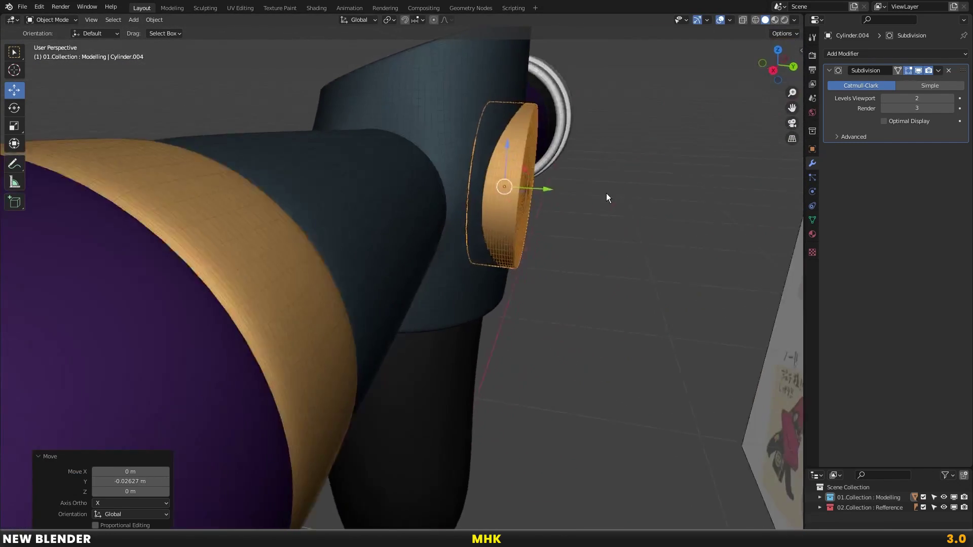
{"action": "key", "text": "r"}
{"action": "left_click", "coordinate": [609, 196]}
{"action": "mouse_move", "coordinate": [409, 260]}
{"action": "middle_mouse_down"}
{"action": "mouse_move", "coordinate": [318, 262]}
{"action": "mouse_move", "coordinate": [405, 250]}
{"action": "middle_mouse_up"}
{"action": "key", "text": "KP_1"}
{"action": "middle_click_drag", "start_coordinate": [404, 186], "coordinate": [395, 234]}
Add an edge loop just below the torso's top rim in Edit Mode
{"action": "left_click", "coordinate": [391, 211]}
{"action": "key", "text": "Tab"}
{"action": "mouse_move", "coordinate": [404, 195]}
{"action": "middle_mouse_down"}
{"action": "mouse_move", "coordinate": [467, 208]}
{"action": "mouse_move", "coordinate": [422, 219]}
{"action": "middle_mouse_up"}
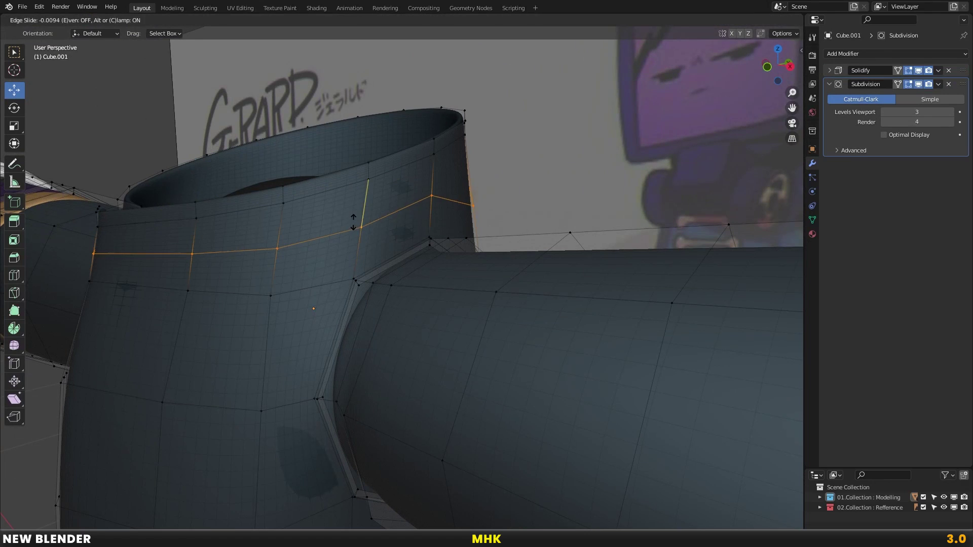
Place the new loop and pull only its side vertices inward with shrink/fatten
{"action": "left_click", "coordinate": [353, 222]}
{"action": "key", "text": "KP_1"}
{"action": "key", "text": "alt+z"}
{"action": "left_click_drag", "start_coordinate": [178, 126], "coordinate": [387, 268], "text": "ctrl"}
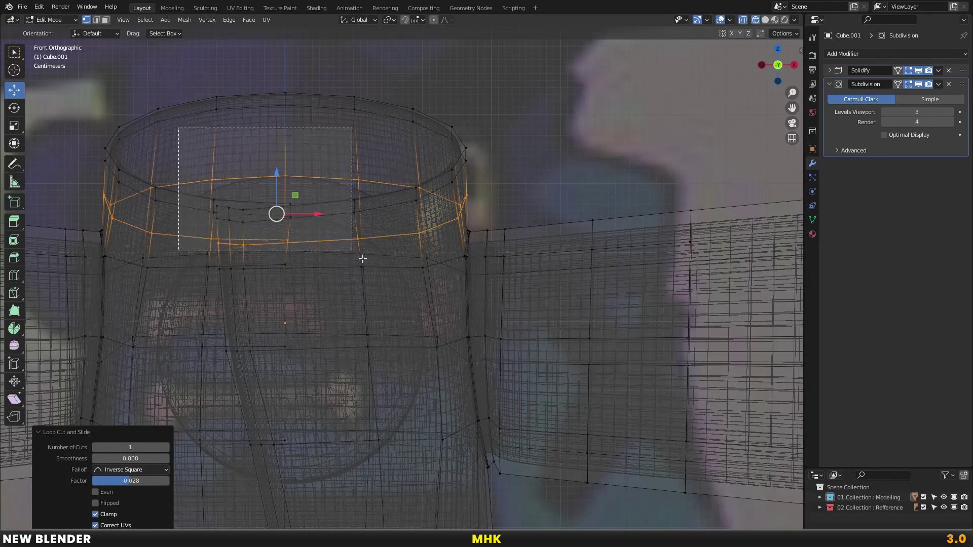
{"action": "key", "text": "alt+z"}
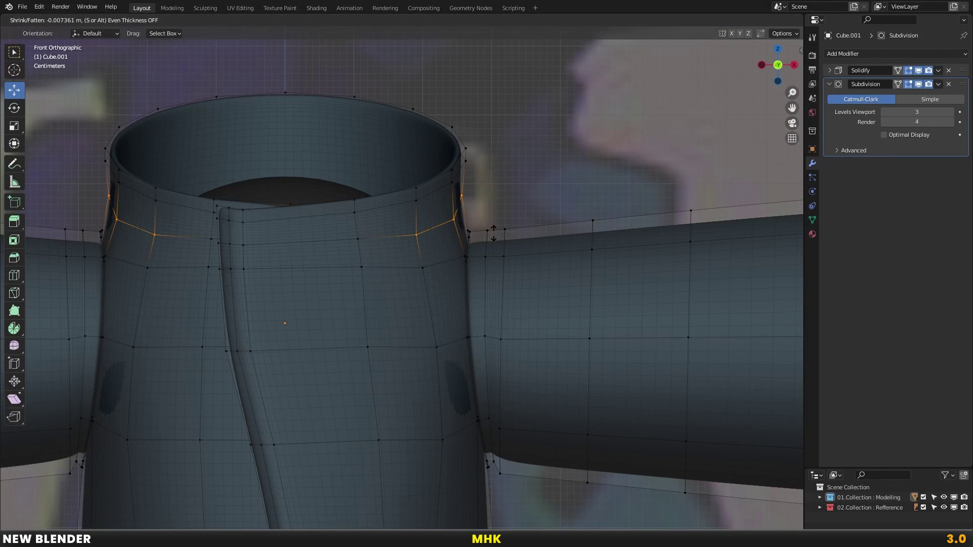
{"action": "left_click", "coordinate": [493, 232]}
{"action": "scroll", "coordinate": [459, 254], "scroll_direction": "down", "scroll_amount": 5}
{"action": "scroll", "coordinate": [467, 224], "scroll_direction": "up", "scroll_amount": 1}
{"action": "scroll", "coordinate": [464, 268], "scroll_direction": "up", "scroll_amount": 2}
{"action": "mouse_move", "coordinate": [464, 268]}
{"action": "middle_mouse_down"}
{"action": "mouse_move", "coordinate": [527, 233]}
{"action": "mouse_move", "coordinate": [488, 236]}
{"action": "middle_mouse_up"}
Add a second loop near the collar top, flare its side vertices outward, and exit Edit Mode
{"action": "key", "text": "KP_1"}
{"action": "middle_click_drag", "start_coordinate": [457, 152], "coordinate": [457, 209], "text": "shift"}
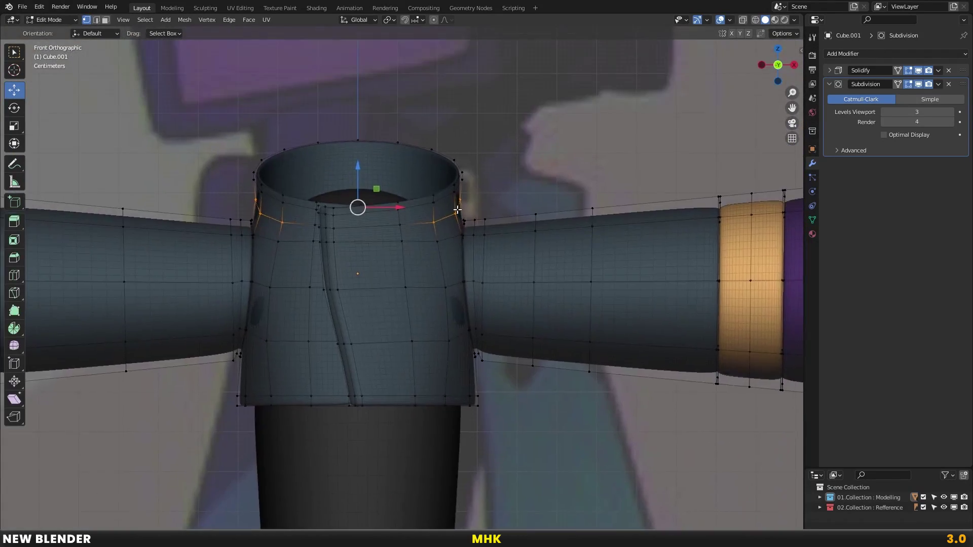
{"action": "scroll", "coordinate": [457, 210], "scroll_direction": "up", "scroll_amount": 3}
{"action": "left_click", "coordinate": [256, 175]}
{"action": "right_click", "coordinate": [255, 175]}
{"action": "key", "text": "alt+z"}
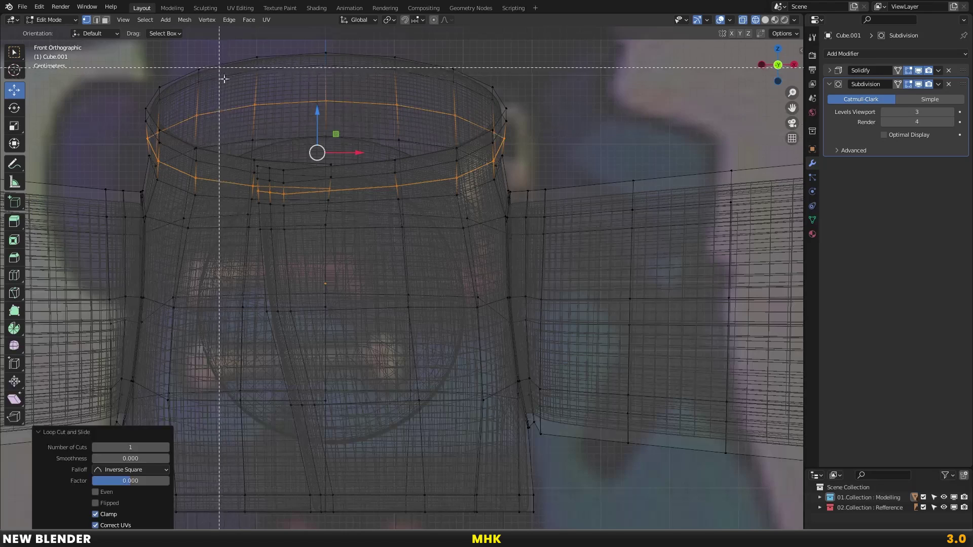
{"action": "left_click_drag", "start_coordinate": [336, 190], "coordinate": [398, 216], "text": "ctrl"}
{"action": "key", "text": "alt+z"}
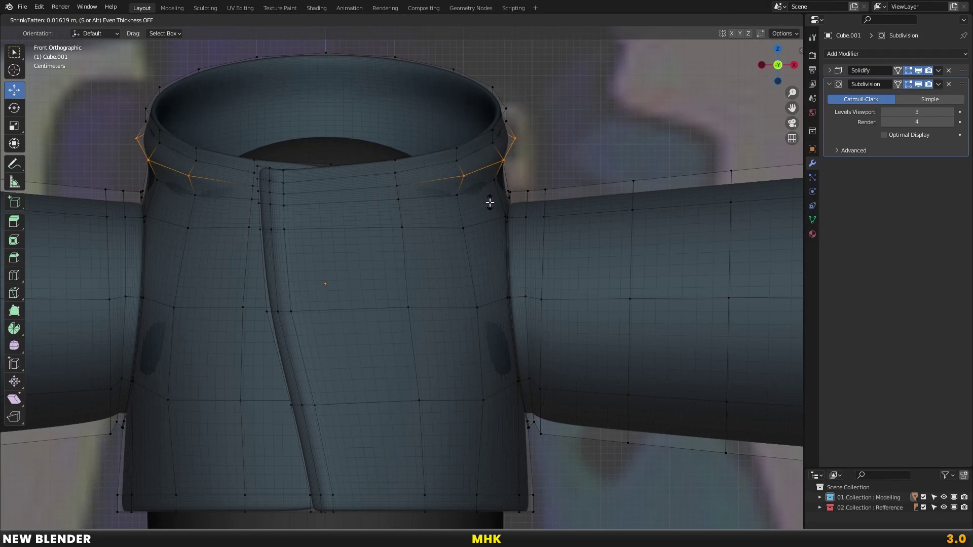
{"action": "left_click", "coordinate": [489, 203]}
{"action": "key", "text": "Tab"}
{"action": "scroll", "coordinate": [418, 229], "scroll_direction": "down", "scroll_amount": 4}
{"action": "mouse_move", "coordinate": [439, 217]}
{"action": "middle_mouse_down"}
{"action": "mouse_move", "coordinate": [399, 241]}
{"action": "mouse_move", "coordinate": [282, 236]}
{"action": "mouse_move", "coordinate": [438, 237]}
{"action": "middle_mouse_up"}
{"action": "key", "text": "KP_1"}
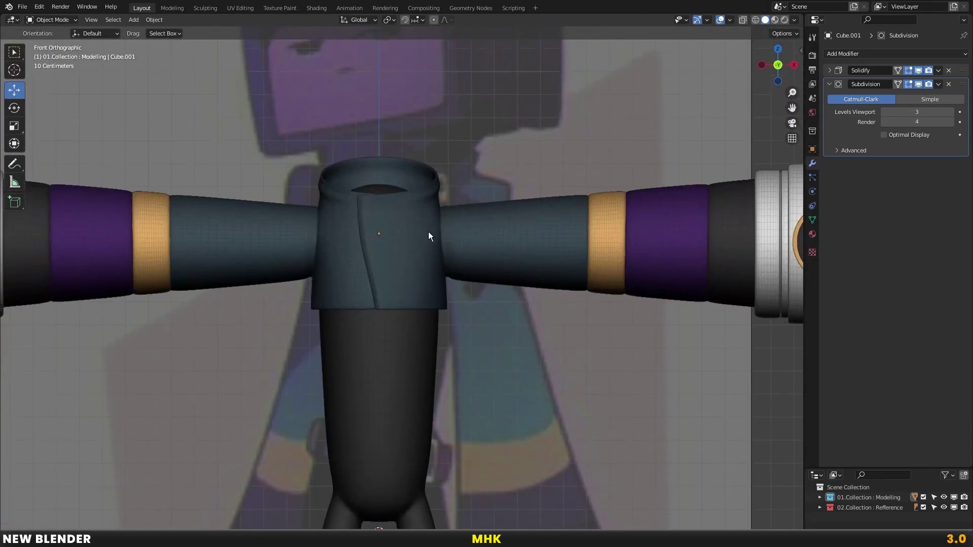
Add a cube scaled to 0.561 and raise it 0.74821 m above the collar as the head
{"action": "scroll", "coordinate": [416, 225], "scroll_direction": "down", "scroll_amount": 2}
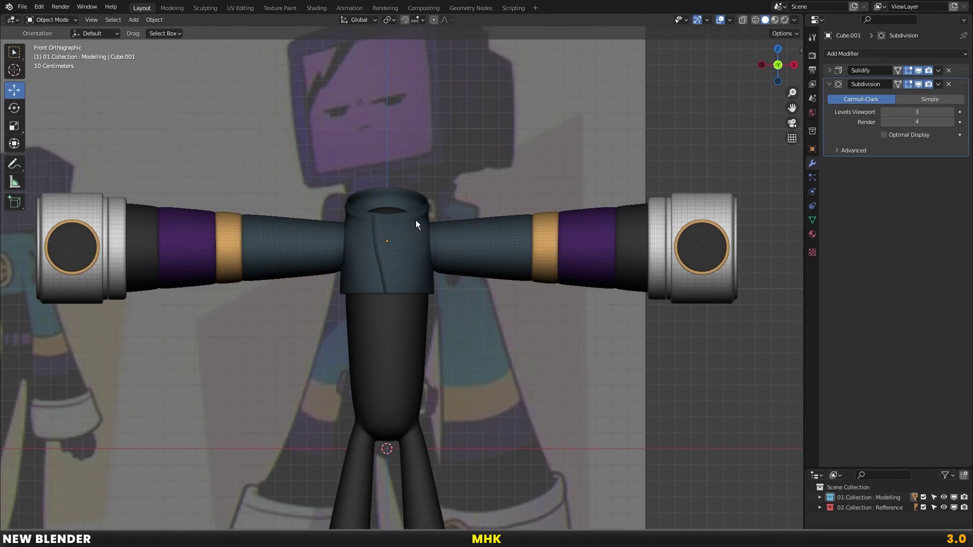
{"action": "scroll", "coordinate": [416, 220], "scroll_direction": "down", "scroll_amount": 1}
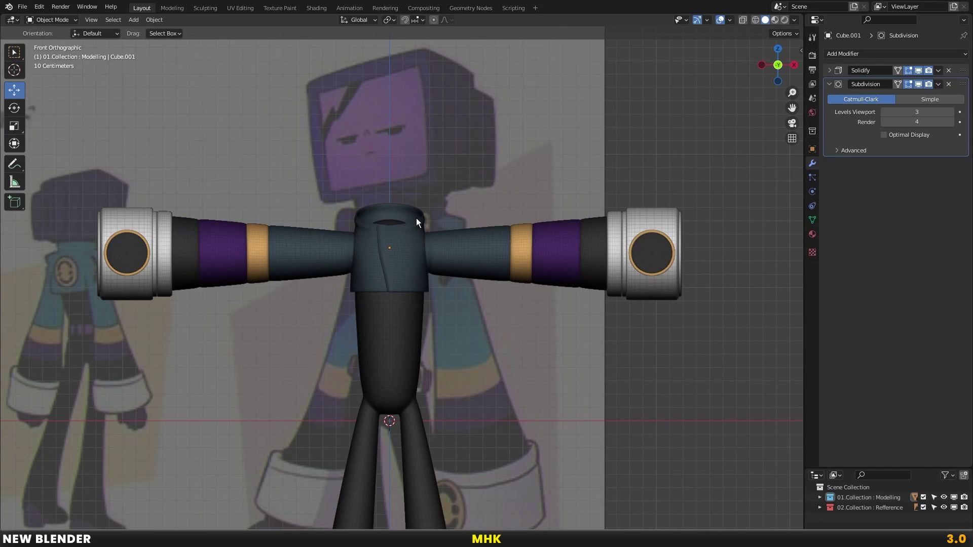
{"action": "key", "text": "shift+a"}
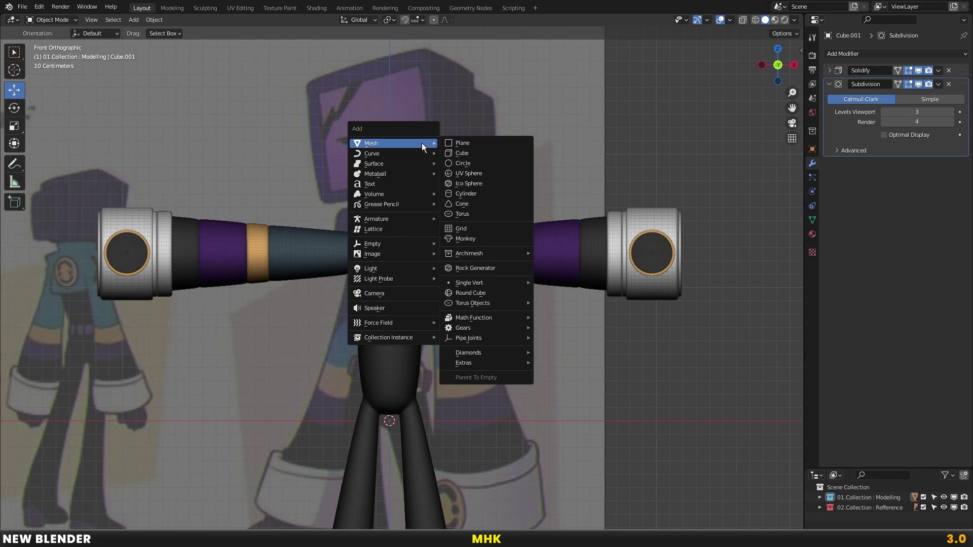
{"action": "left_click", "coordinate": [464, 149]}
{"action": "key", "text": "s"}
{"action": "left_click", "coordinate": [566, 239]}
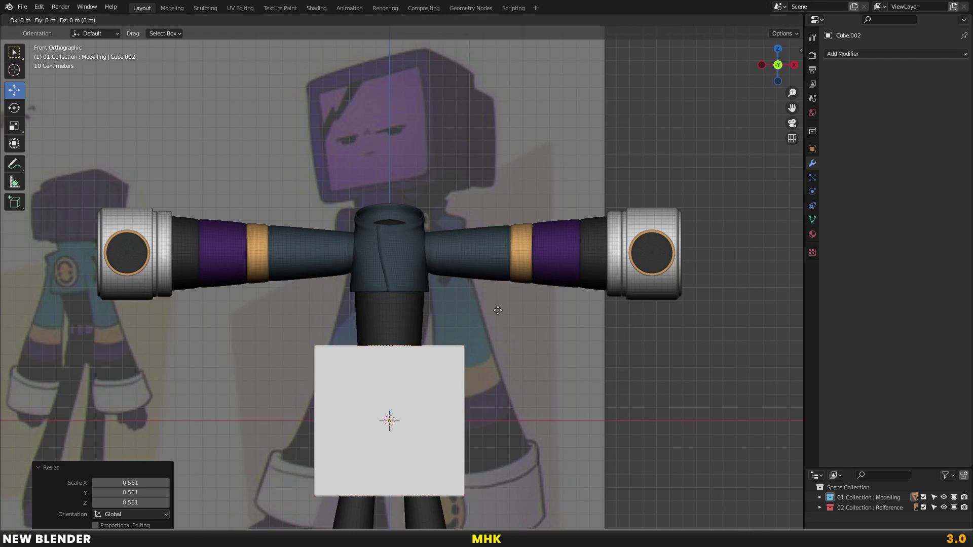
{"action": "key", "text": "g"}
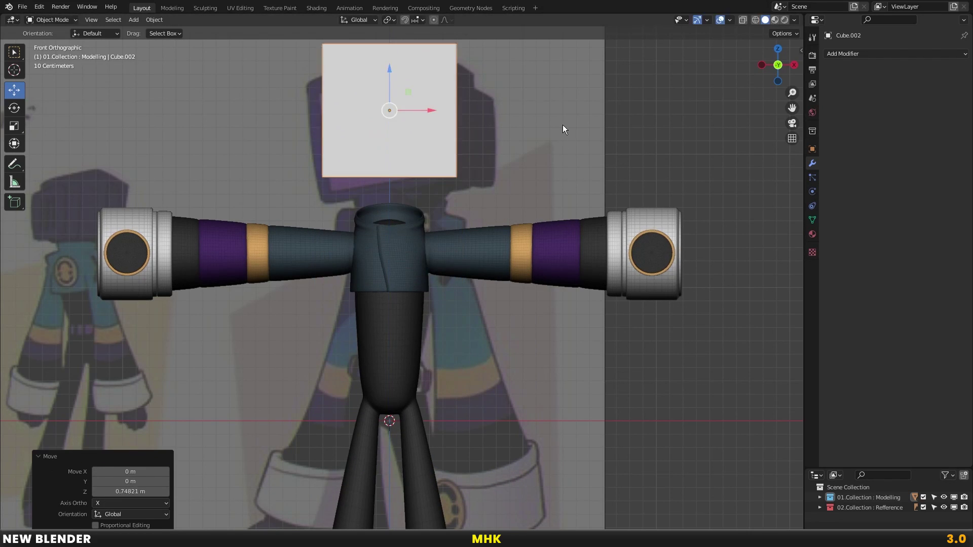
{"action": "left_click", "coordinate": [564, 132]}
{"action": "left_click", "coordinate": [575, 213], "text": "shift"}
{"action": "key", "text": "ctrl+l"}
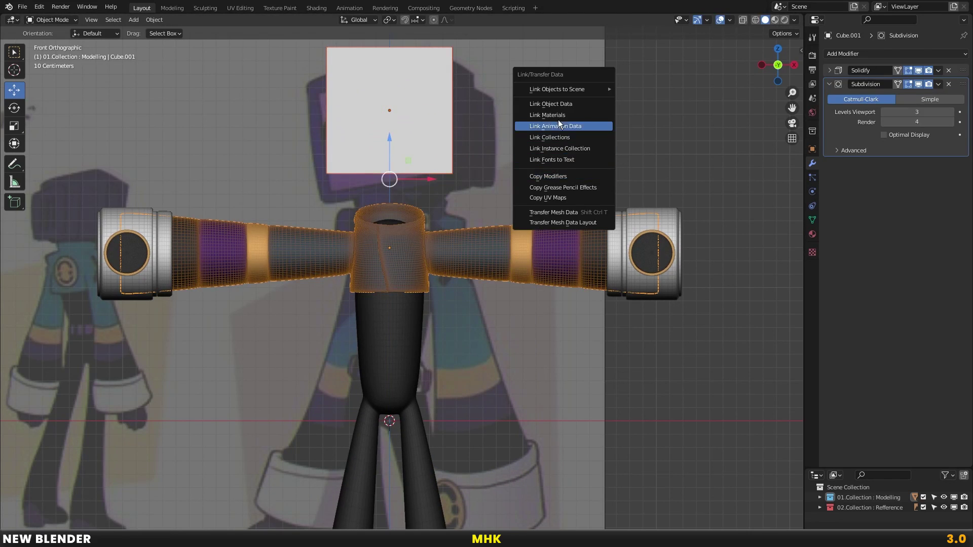
Link the torso's materials to the head cube and assign it the purple material slot 3
{"action": "left_click", "coordinate": [537, 115]}
{"action": "left_click", "coordinate": [462, 114]}
{"action": "left_click", "coordinate": [812, 235]}
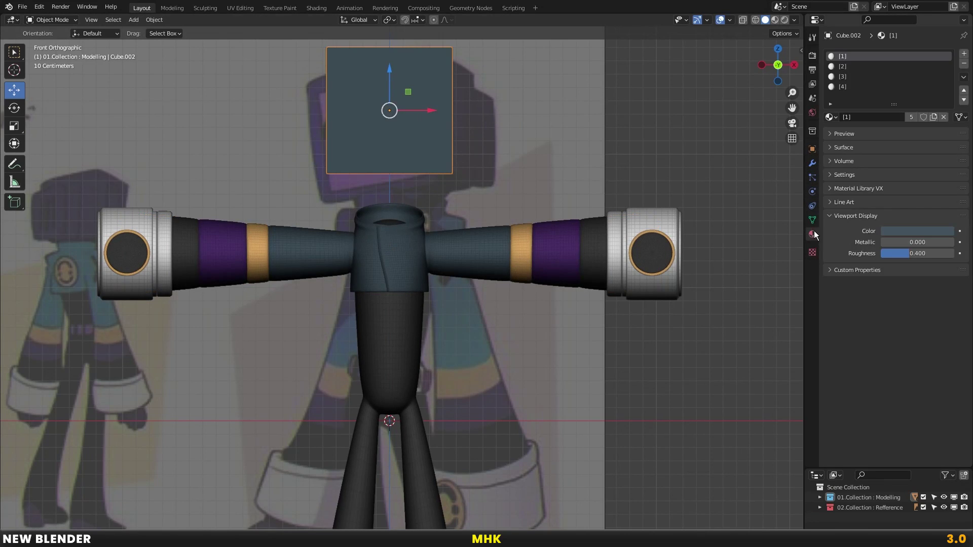
{"action": "key", "text": "Tab"}
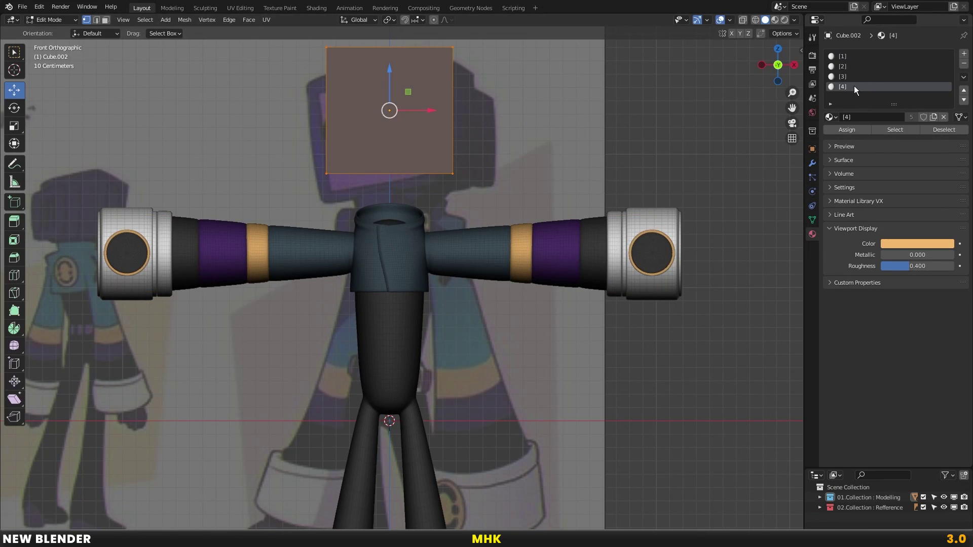
{"action": "left_click", "coordinate": [851, 77]}
{"action": "left_click", "coordinate": [842, 130]}
{"action": "key", "text": "Tab"}
Scale the head cube to 1.132, add a Bevel modifier, and apply its scale
{"action": "key", "text": "s"}
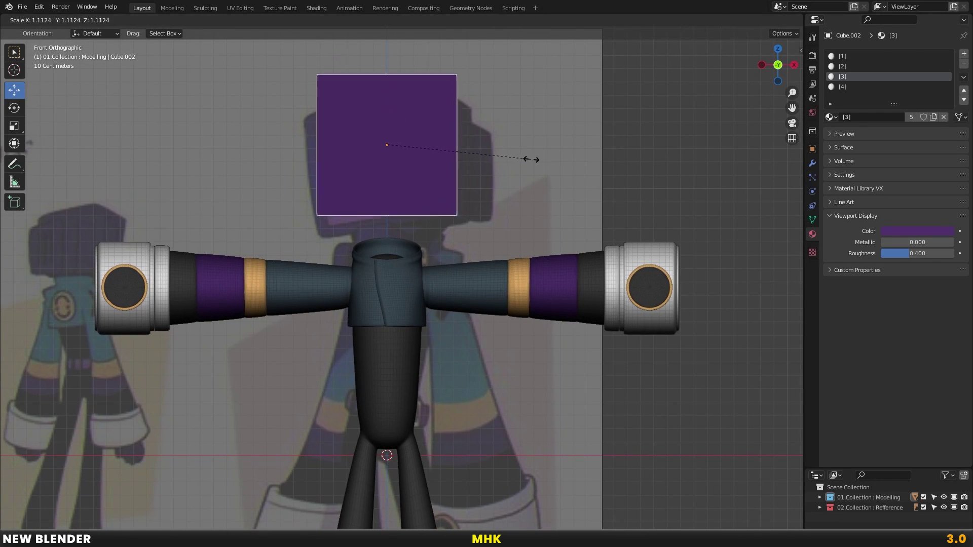
{"action": "left_click", "coordinate": [527, 159]}
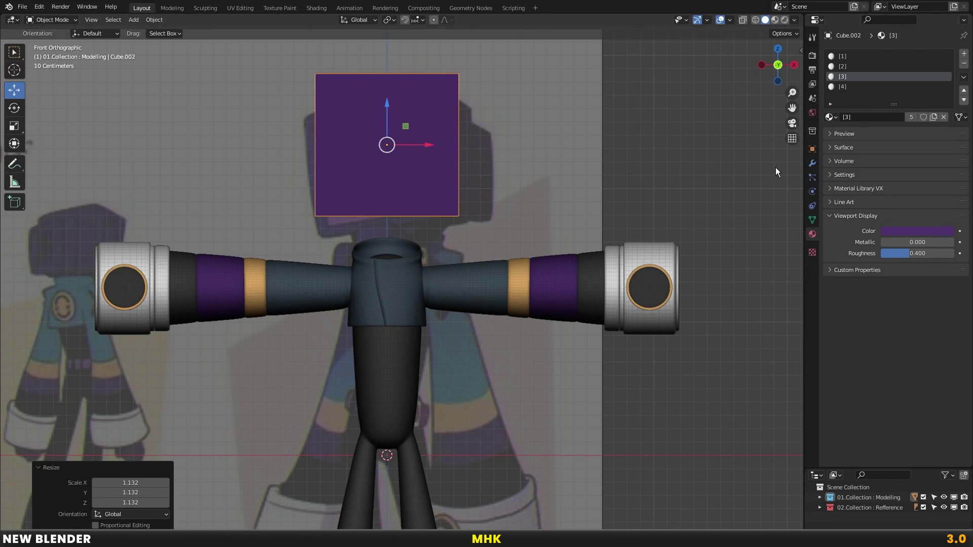
{"action": "left_click", "coordinate": [813, 162]}
{"action": "left_click", "coordinate": [848, 54]}
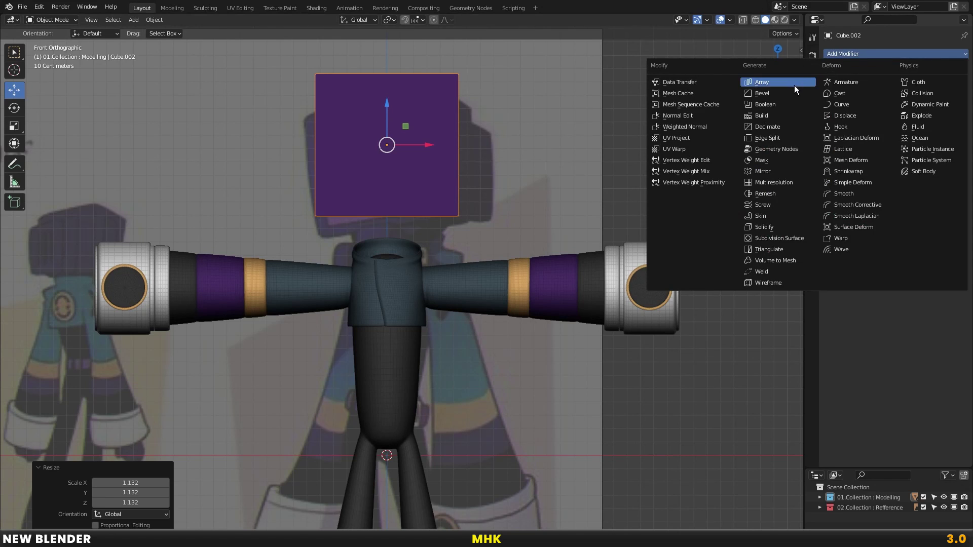
{"action": "left_click", "coordinate": [774, 93]}
{"action": "key", "text": "ctrl+a"}
{"action": "left_click", "coordinate": [540, 126]}
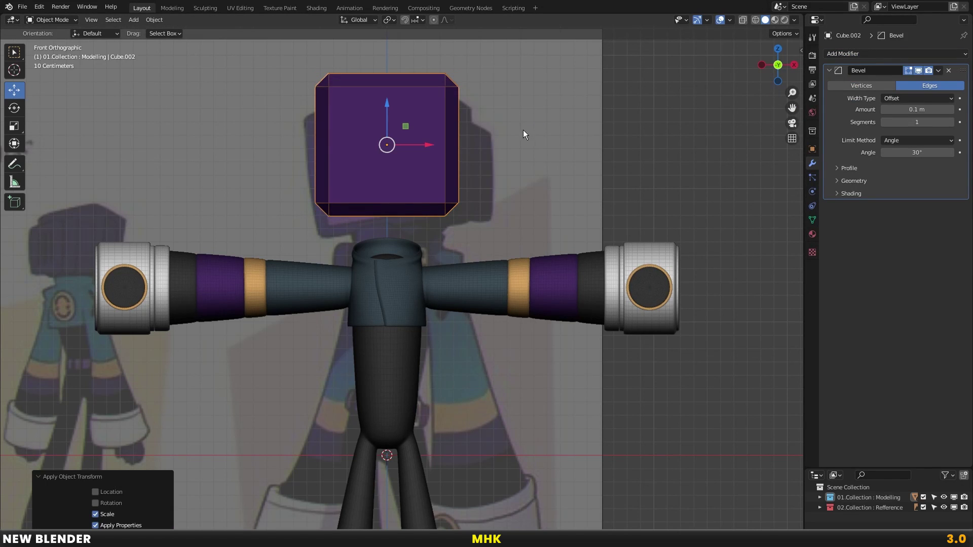
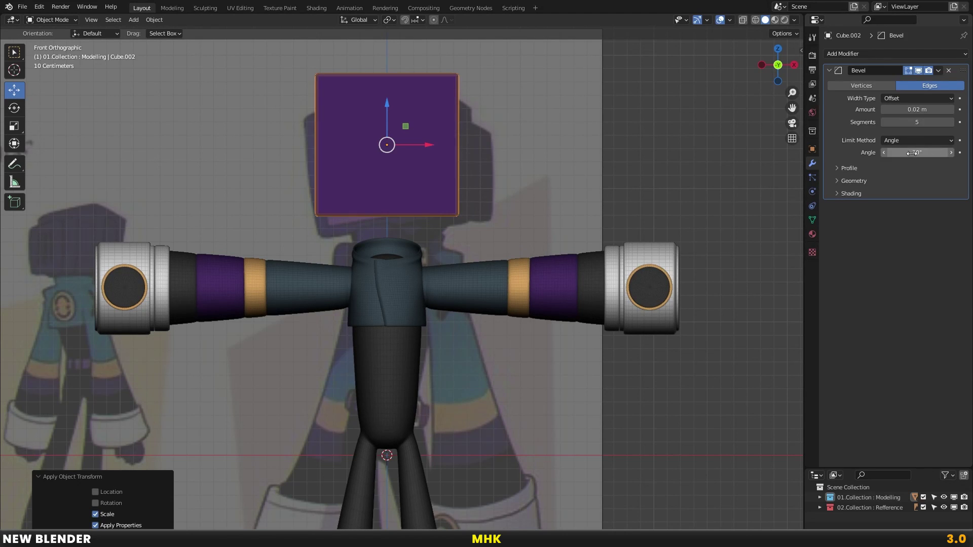
Scale the purple head cube to 1.05 and raise it slightly along Z
{"action": "scroll", "coordinate": [481, 176], "scroll_direction": "up", "scroll_amount": 2}
{"action": "type", "text": "s1.05"}
{"action": "key", "text": "Return"}
{"action": "key", "text": "g"}
{"action": "key", "text": "z"}
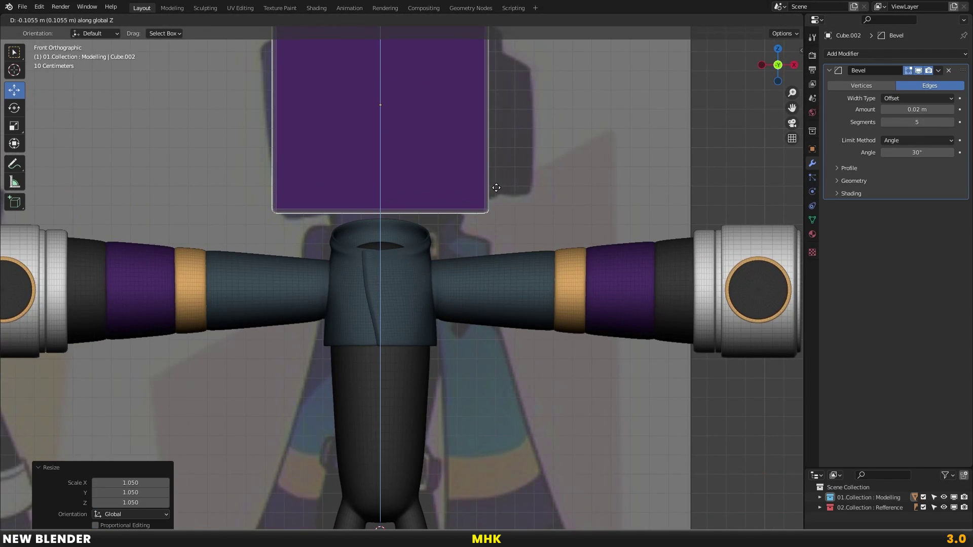
{"action": "left_click", "coordinate": [492, 191]}
{"action": "scroll", "coordinate": [493, 197], "scroll_direction": "down", "scroll_amount": 2}
{"action": "middle_click_drag", "start_coordinate": [498, 166], "coordinate": [440, 218]}
Taper the head's back edges and pull them in along Y for a shallower depth
{"action": "key", "text": "Tab"}
{"action": "key", "text": "KP_3"}
{"action": "key", "text": "alt+z"}
{"action": "left_click_drag", "start_coordinate": [448, 85], "coordinate": [537, 302]}
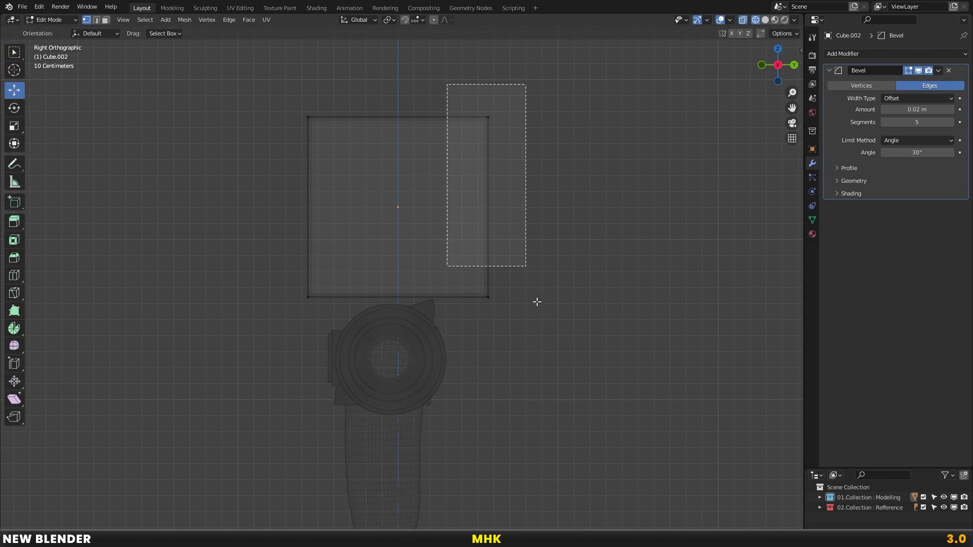
{"action": "key", "text": "alt+z"}
{"action": "key", "text": "s"}
{"action": "left_click", "coordinate": [545, 271]}
{"action": "key", "text": "g"}
{"action": "key", "text": "y"}
{"action": "left_click", "coordinate": [498, 206]}
Enlarge the head's front edges so it widens toward the screen
{"action": "key", "text": "alt+z"}
{"action": "left_click_drag", "start_coordinate": [275, 83], "coordinate": [330, 230]}
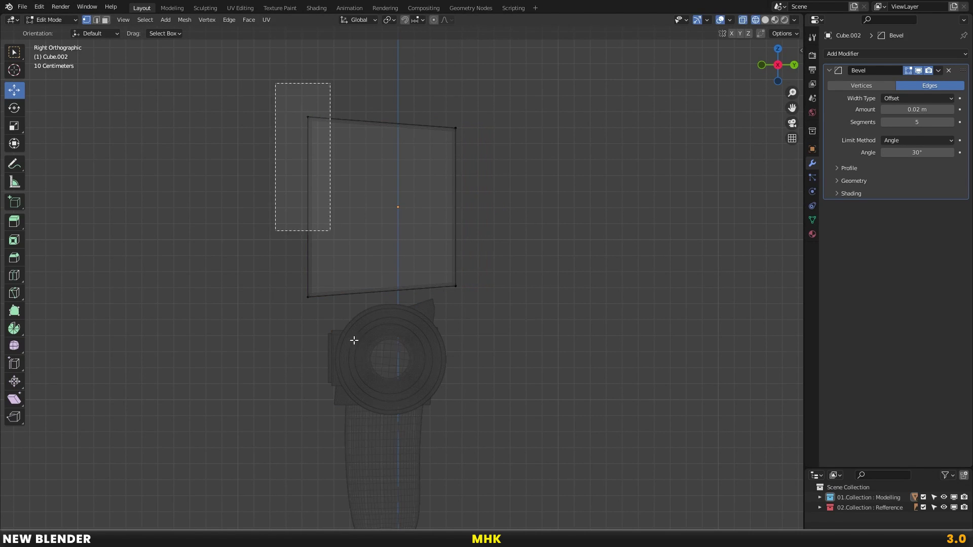
{"action": "key", "text": "alt+z"}
{"action": "key", "text": "s"}
{"action": "left_click", "coordinate": [376, 282]}
{"action": "key", "text": "KP_1"}
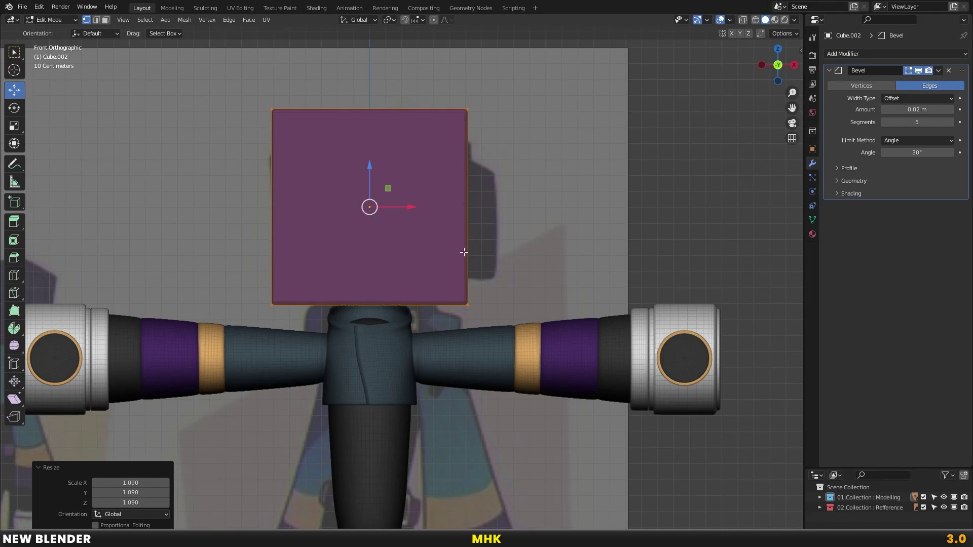
{"action": "mouse_move", "coordinate": [496, 217]}
{"action": "middle_mouse_down"}
{"action": "mouse_move", "coordinate": [446, 235]}
{"action": "mouse_move", "coordinate": [452, 261]}
{"action": "mouse_move", "coordinate": [570, 236]}
{"action": "middle_mouse_up"}
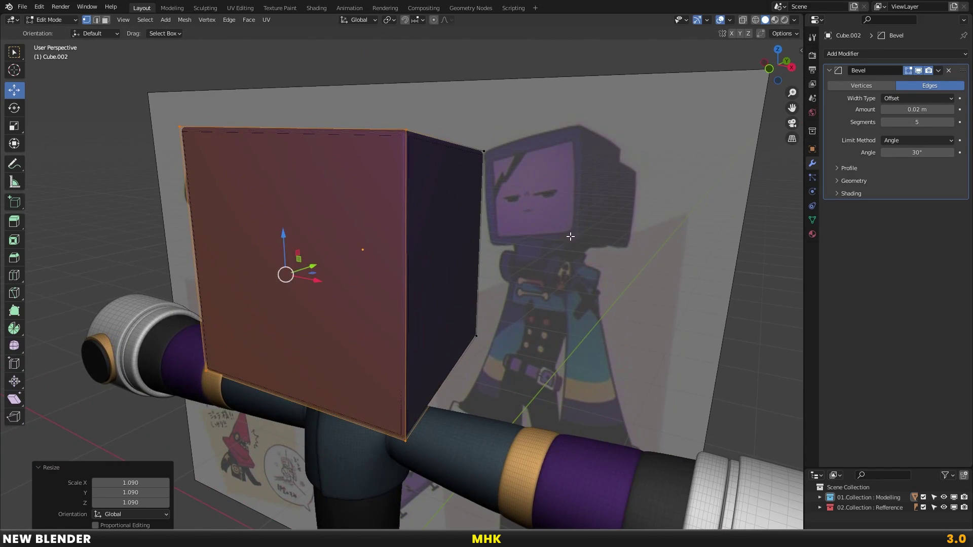
Inset the front face for a screen border and extrude it inward as a recessed screen
{"action": "key", "text": "i"}
{"action": "left_click", "coordinate": [355, 253]}
{"action": "mouse_move", "coordinate": [355, 254]}
{"action": "middle_mouse_down"}
{"action": "mouse_move", "coordinate": [470, 227]}
{"action": "mouse_move", "coordinate": [442, 238]}
{"action": "middle_mouse_up"}
{"action": "key", "text": "e"}
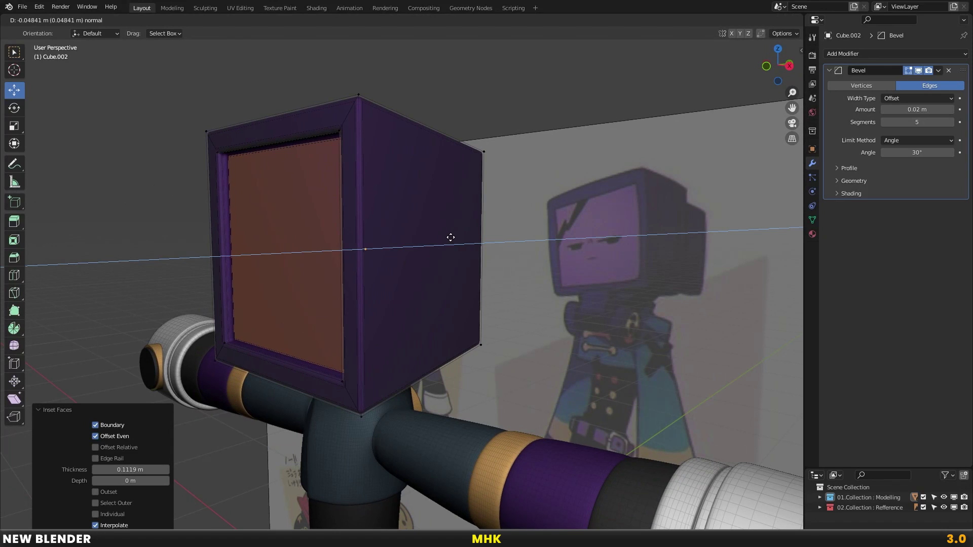
{"action": "left_click", "coordinate": [449, 235]}
{"action": "key", "text": "g"}
{"action": "key", "text": "z"}
{"action": "key", "text": "z"}
{"action": "key", "text": "Escape"}
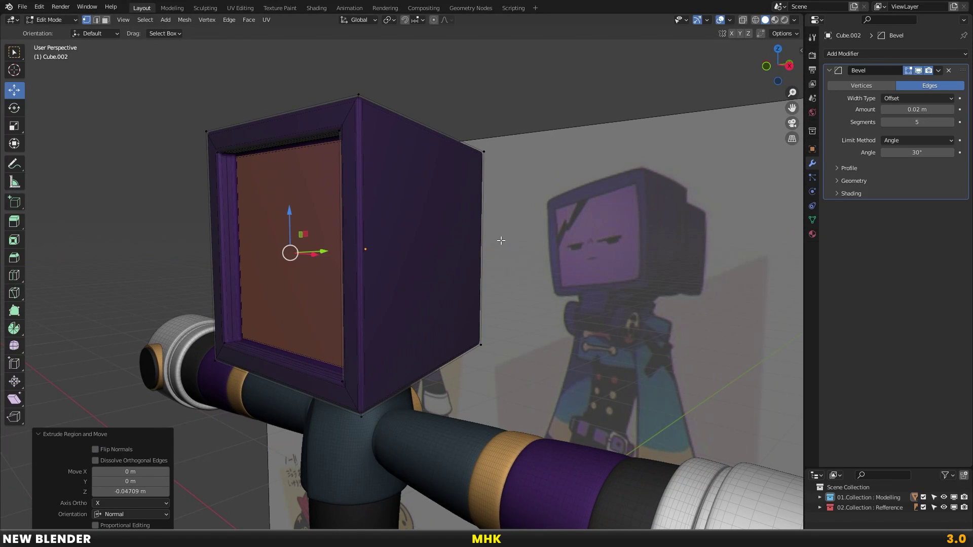
Slightly enlarge and tilt the head's back edges, then return to Object Mode
{"action": "key", "text": "KP_3"}
{"action": "key", "text": "alt+z"}
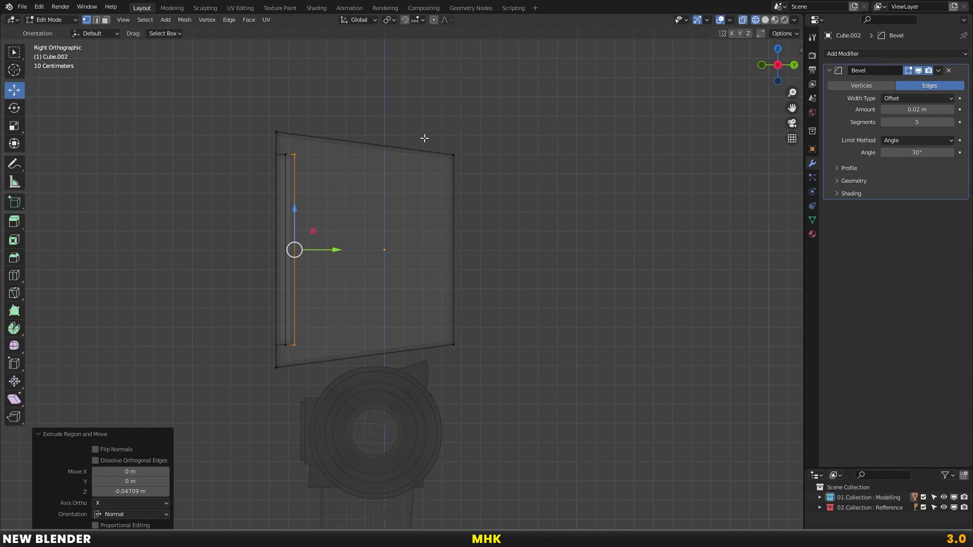
{"action": "key", "text": "alt+a"}
{"action": "key", "text": "b"}
{"action": "key", "text": "alt+z"}
{"action": "key", "text": "s"}
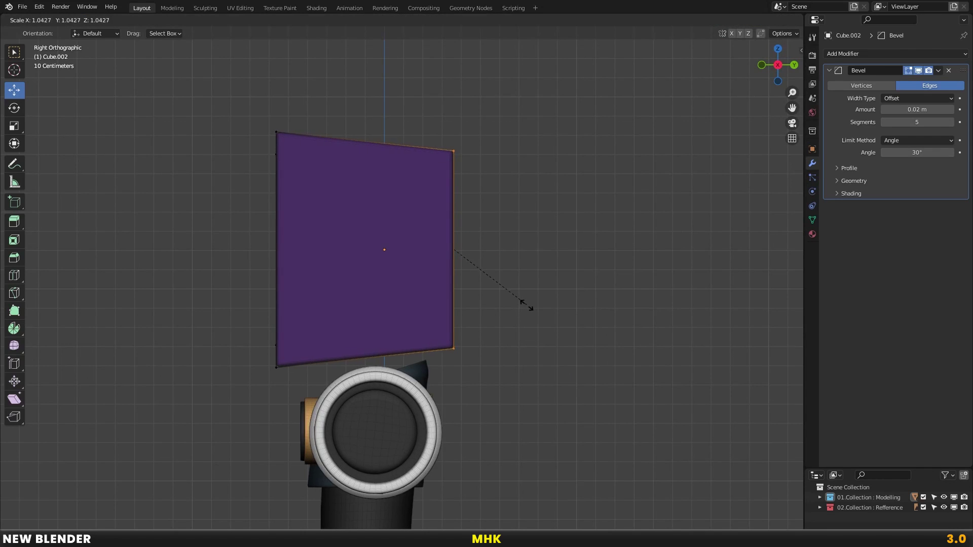
{"action": "left_click", "coordinate": [529, 304]}
{"action": "left_click_drag", "start_coordinate": [497, 251], "coordinate": [483, 249]}
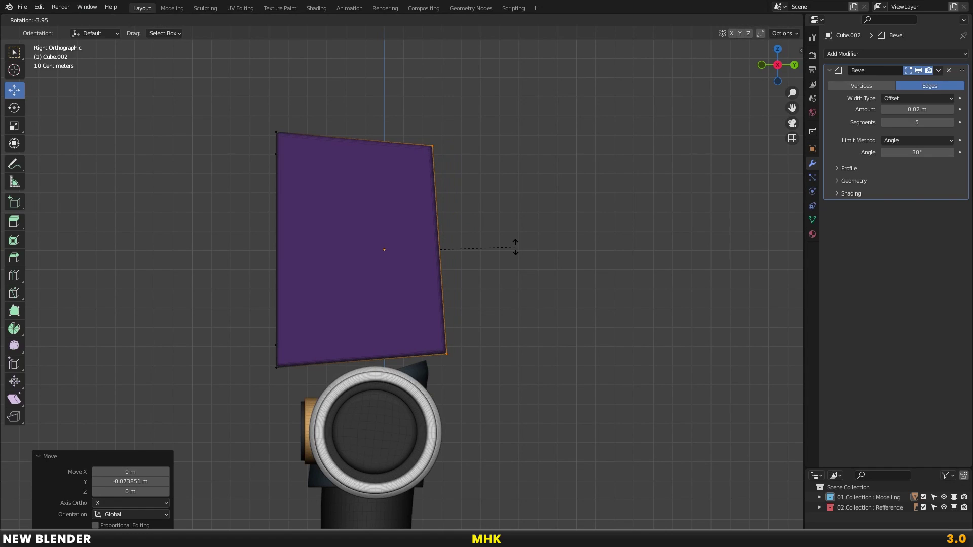
{"action": "left_click", "coordinate": [515, 247]}
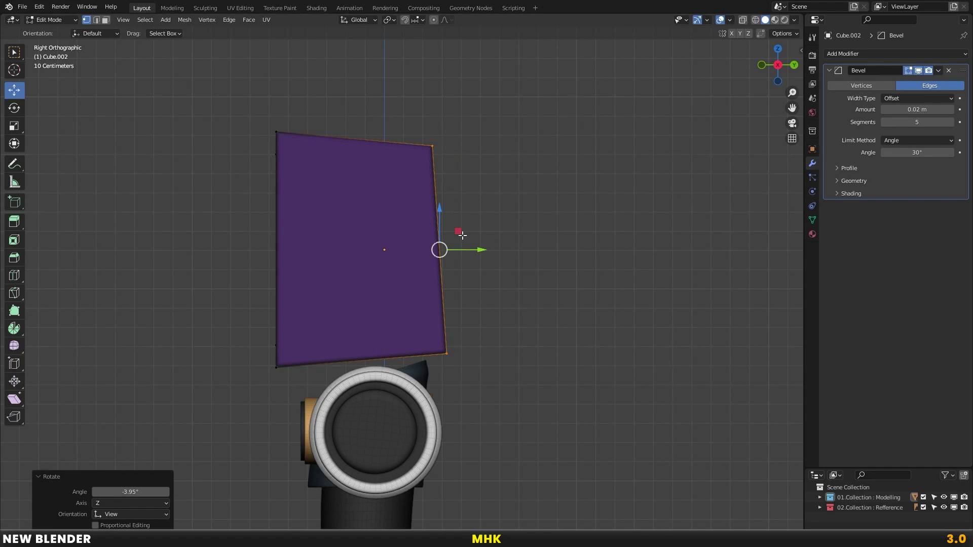
{"action": "key", "text": "Tab"}
{"action": "key", "text": "ctrl+alt+shift+c"}
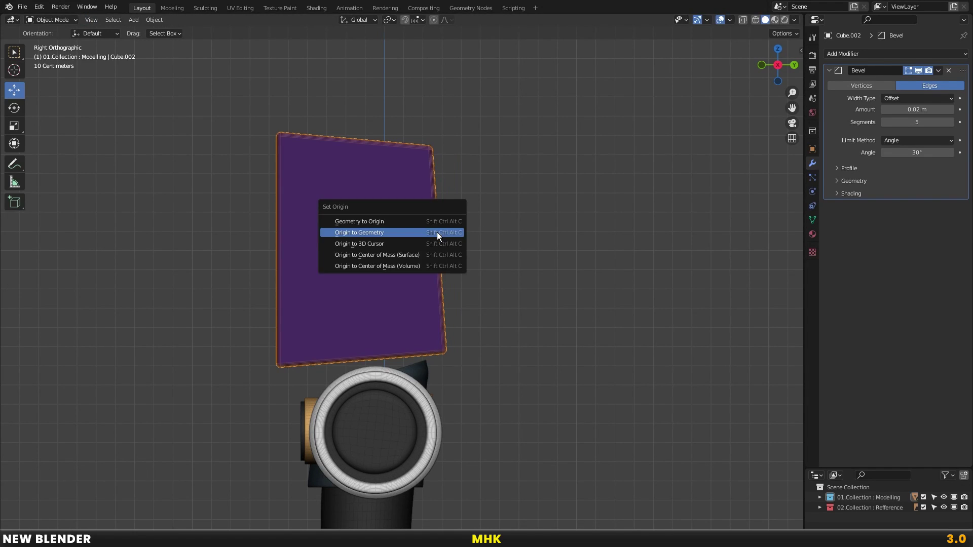
Set the head's origin to geometry and place a smaller duplicate behind it along Y
{"action": "left_click", "coordinate": [437, 232]}
{"action": "key", "text": "shift+d"}
{"action": "key", "text": "Escape"}
{"action": "key", "text": "g"}
{"action": "key", "text": "y"}
{"action": "left_click", "coordinate": [628, 264]}
{"action": "key", "text": "s"}
{"action": "left_click", "coordinate": [581, 250]}
Reposition the rear block along Y and enlarge it slightly
{"action": "key", "text": "g"}
{"action": "key", "text": "y"}
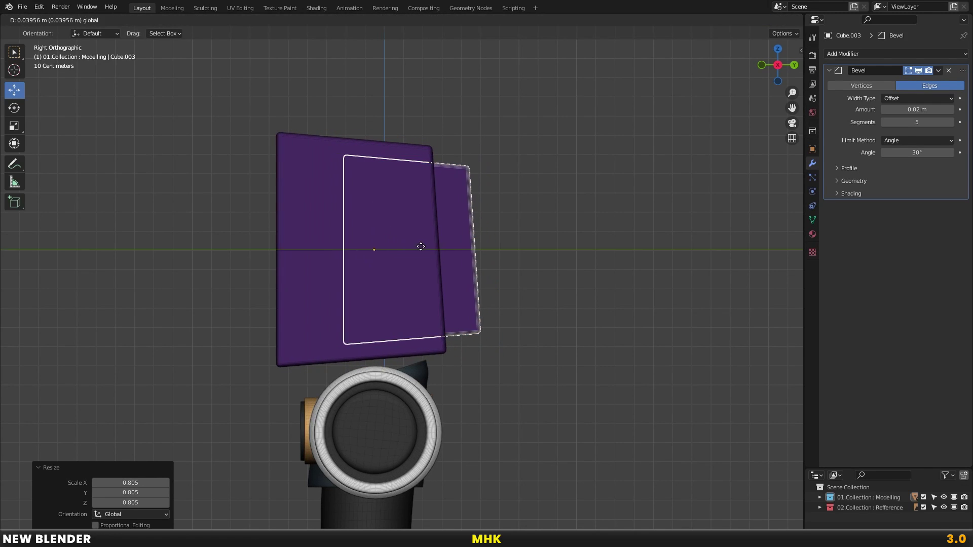
{"action": "left_click", "coordinate": [481, 258]}
{"action": "key", "text": "s"}
{"action": "left_click", "coordinate": [484, 255]}
{"action": "mouse_move", "coordinate": [484, 255]}
{"action": "middle_mouse_down"}
{"action": "mouse_move", "coordinate": [530, 242]}
{"action": "mouse_move", "coordinate": [314, 300]}
{"action": "mouse_move", "coordinate": [455, 284]}
{"action": "mouse_move", "coordinate": [314, 294]}
{"action": "mouse_move", "coordinate": [448, 259]}
{"action": "mouse_move", "coordinate": [507, 260]}
{"action": "middle_mouse_up"}
Duplicate the rear block further back along Y as a smaller third block
{"action": "key", "text": "shift+d"}
{"action": "key", "text": "y"}
{"action": "left_click", "coordinate": [434, 247]}
{"action": "middle_click_drag", "start_coordinate": [433, 247], "coordinate": [507, 253]}
{"action": "key", "text": "s"}
{"action": "left_click", "coordinate": [582, 249]}
In X-ray Edit Mode, lower the third block's top edge and front rim vertices
{"action": "key", "text": "Tab"}
{"action": "key", "text": "KP_3"}
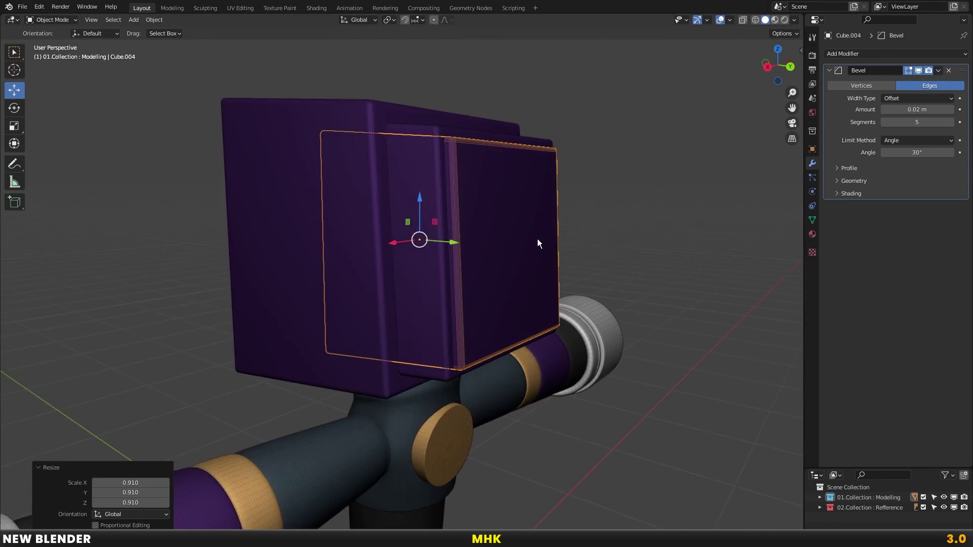
{"action": "key", "text": "alt+z"}
{"action": "left_click_drag", "start_coordinate": [293, 108], "coordinate": [517, 174]}
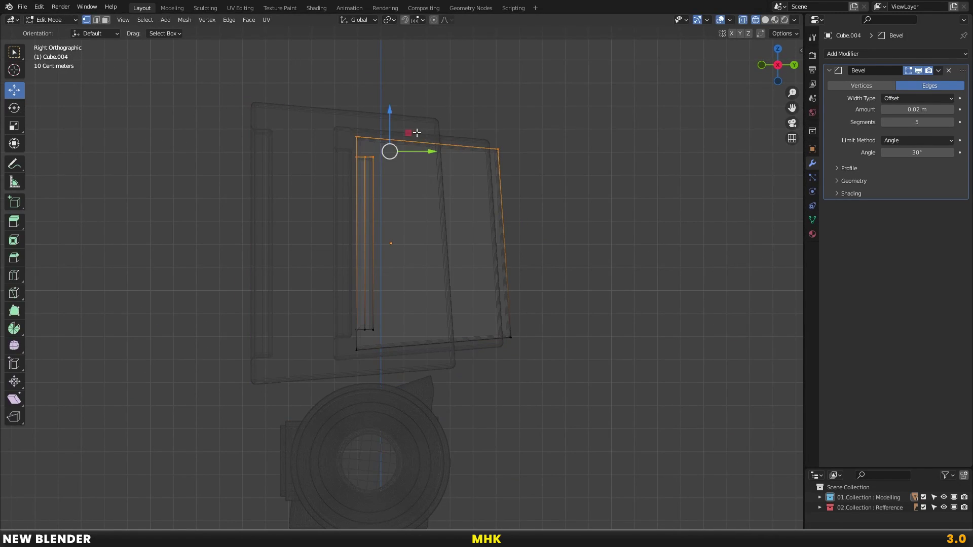
{"action": "left_click", "coordinate": [406, 224]}
{"action": "scroll", "coordinate": [425, 225], "scroll_direction": "up", "scroll_amount": 3}
{"action": "key", "text": "g"}
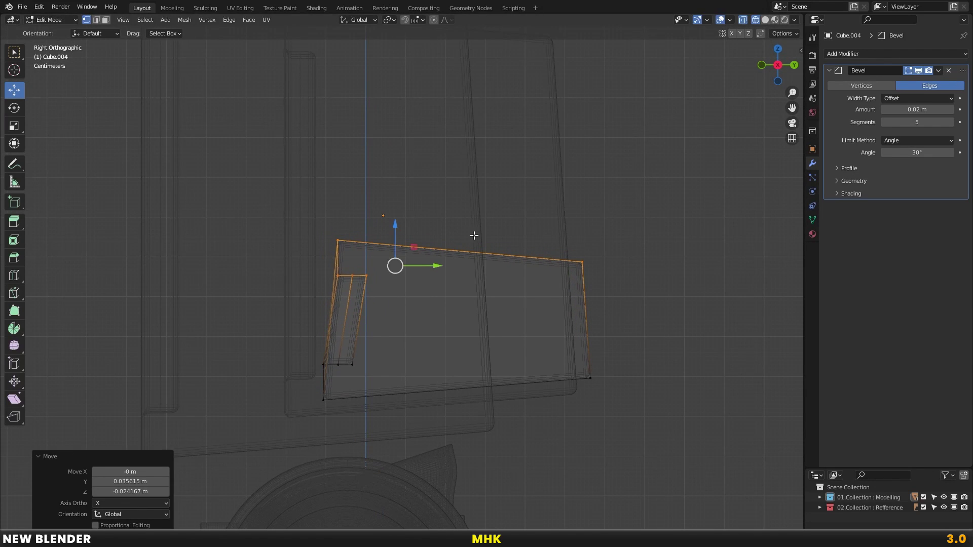
{"action": "key", "text": "alt+z"}
{"action": "key", "text": "Tab"}
Inspect the layered head, then duplicate the rear block as a starting neck piece
{"action": "scroll", "coordinate": [515, 233], "scroll_direction": "down", "scroll_amount": 4}
{"action": "mouse_move", "coordinate": [563, 251]}
{"action": "middle_mouse_down"}
{"action": "mouse_move", "coordinate": [435, 266]}
{"action": "mouse_move", "coordinate": [455, 268]}
{"action": "middle_mouse_up"}
{"action": "key", "text": "KP_1"}
{"action": "scroll", "coordinate": [395, 289], "scroll_direction": "up", "scroll_amount": 3}
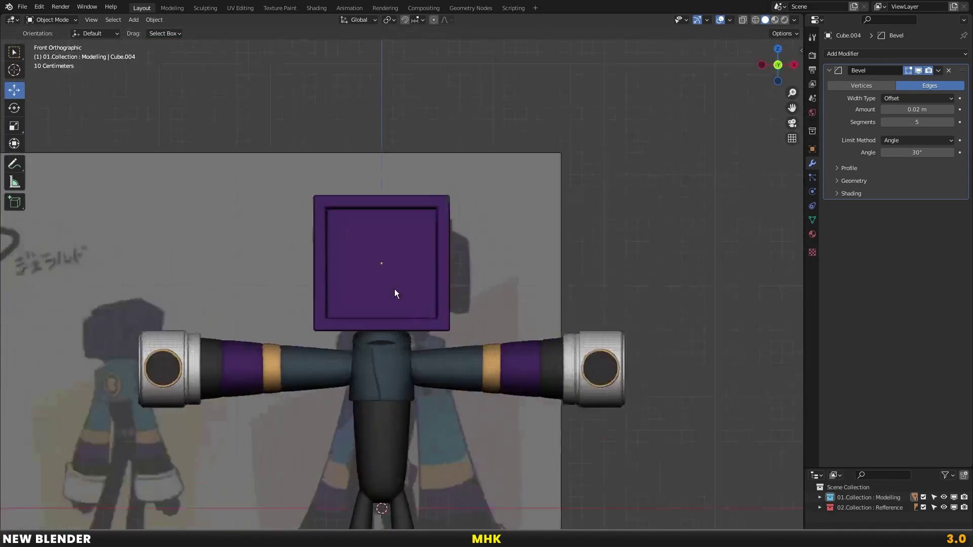
{"action": "scroll", "coordinate": [507, 203], "scroll_direction": "up", "scroll_amount": 2}
{"action": "middle_click_drag", "start_coordinate": [507, 203], "coordinate": [404, 213]}
{"action": "key", "text": "shift+d"}
{"action": "key", "text": "KP_3"}
{"action": "scroll", "coordinate": [492, 171], "scroll_direction": "up", "scroll_amount": 2}
{"action": "left_click", "coordinate": [430, 211]}
Rotate the duplicated piece near upright and move it below the head
{"action": "key", "text": "r"}
{"action": "left_click", "coordinate": [483, 233]}
{"action": "key", "text": "r"}
{"action": "left_click", "coordinate": [369, 243]}
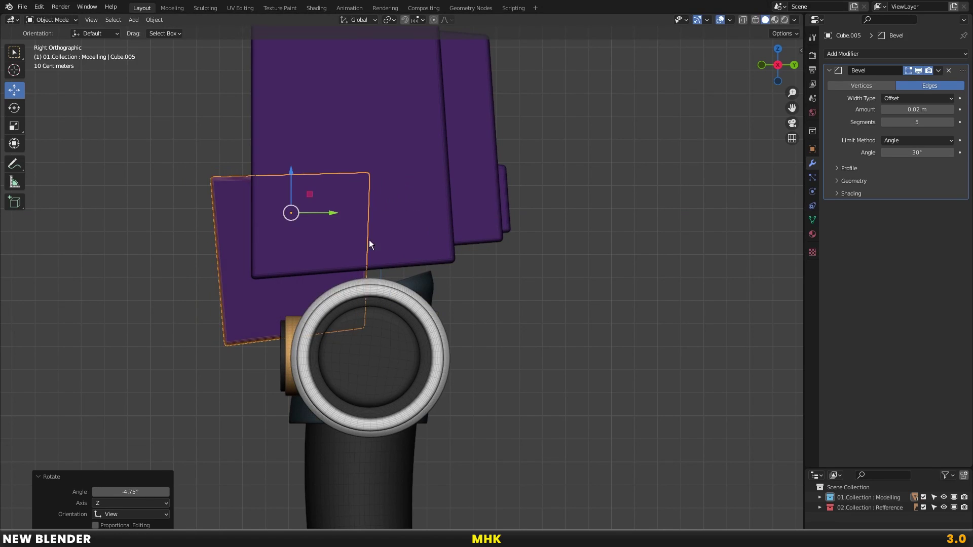
{"action": "left_click_drag", "start_coordinate": [369, 244], "coordinate": [424, 228]}
{"action": "key", "text": "Escape"}
Shrink the neck piece and narrow its width along X
{"action": "key", "text": "KP_1"}
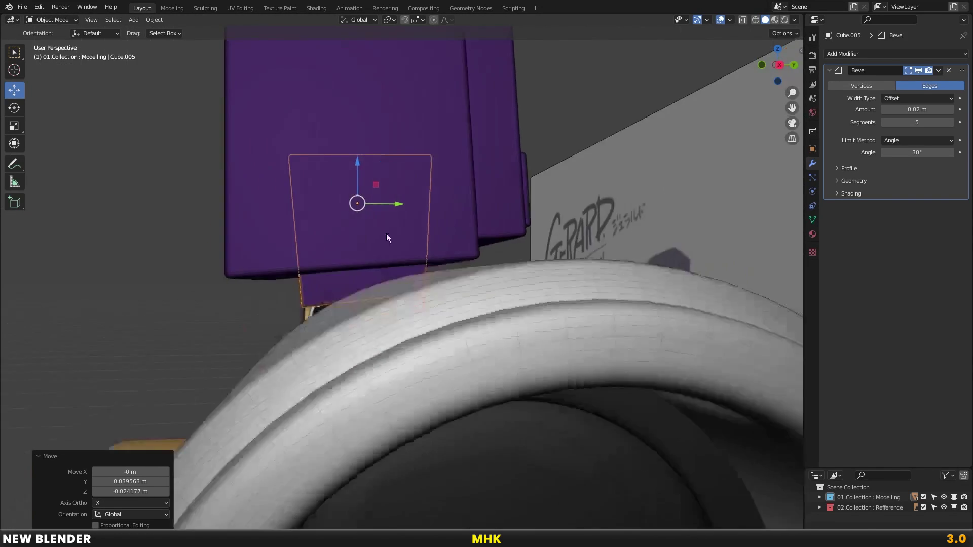
{"action": "key", "text": "g"}
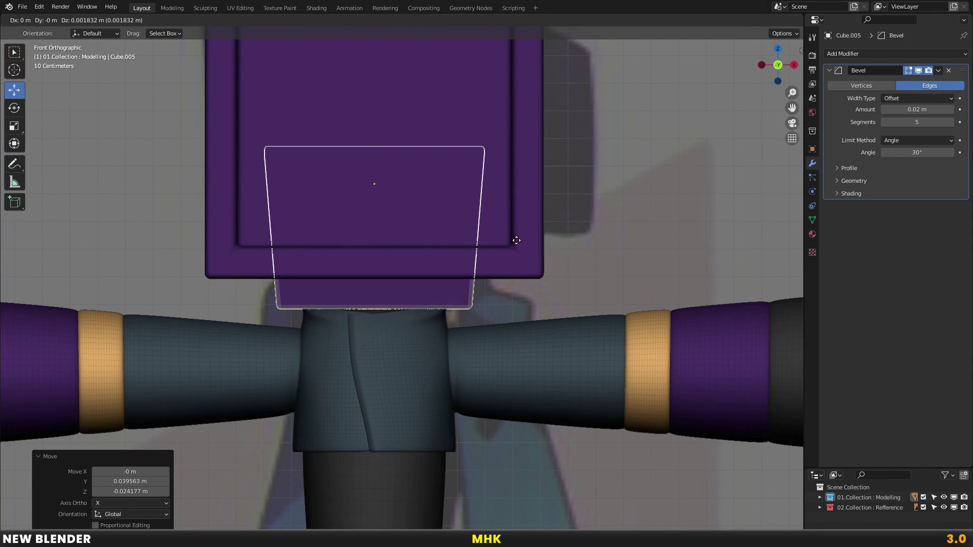
{"action": "key", "text": "s"}
{"action": "left_click", "coordinate": [505, 236]}
{"action": "key", "text": "s"}
{"action": "key", "text": "x"}
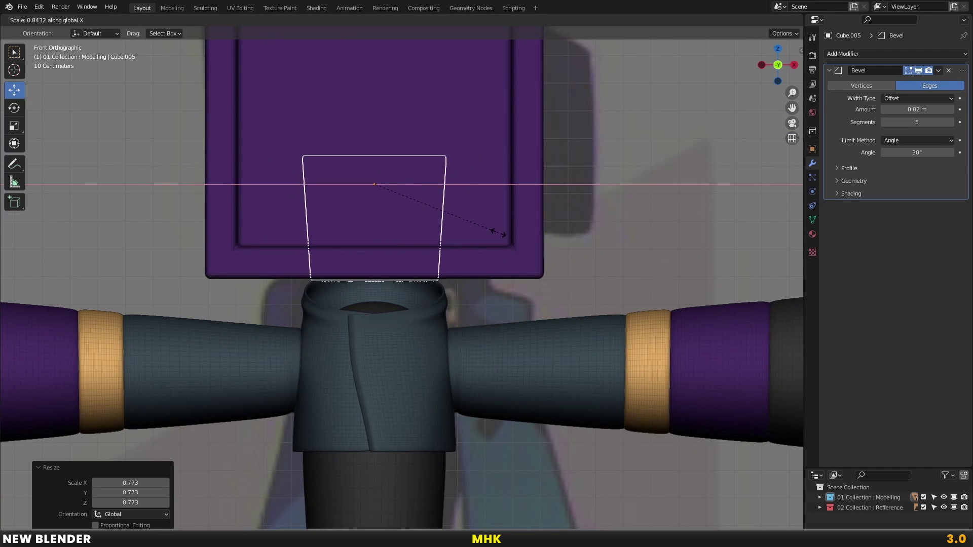
{"action": "key", "text": "z"}
{"action": "key", "text": "s"}
{"action": "key", "text": "x"}
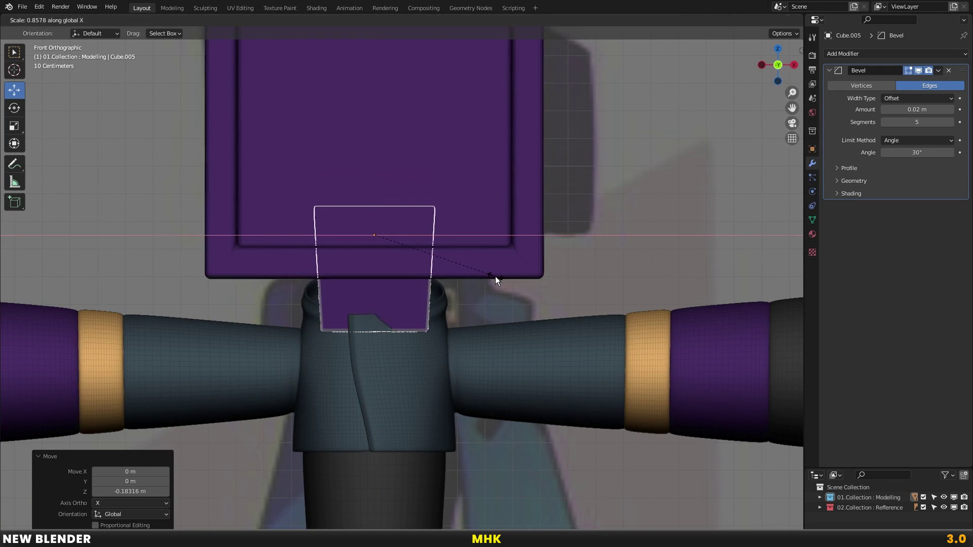
{"action": "left_click", "coordinate": [494, 276]}
Thin the neck piece along Y and narrow its X width further
{"action": "middle_click_drag", "start_coordinate": [495, 276], "coordinate": [427, 253]}
{"action": "key", "text": "s"}
{"action": "key", "text": "y"}
{"action": "left_click", "coordinate": [403, 267]}
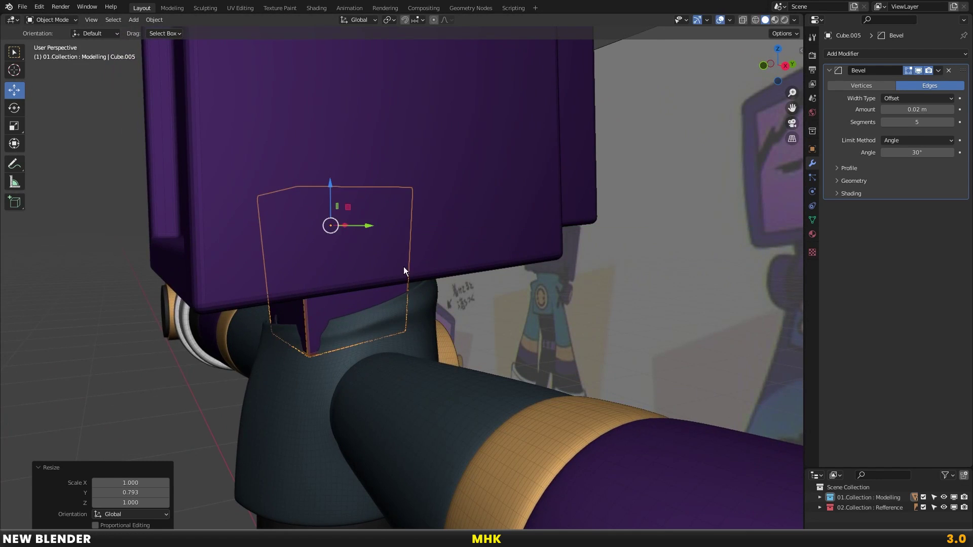
{"action": "key", "text": "KP_1"}
{"action": "key", "text": "s"}
{"action": "key", "text": "x"}
{"action": "left_click", "coordinate": [495, 256]}
Tilt the neck piece slightly in side view and check it from the front
{"action": "middle_click_drag", "start_coordinate": [495, 257], "coordinate": [395, 253]}
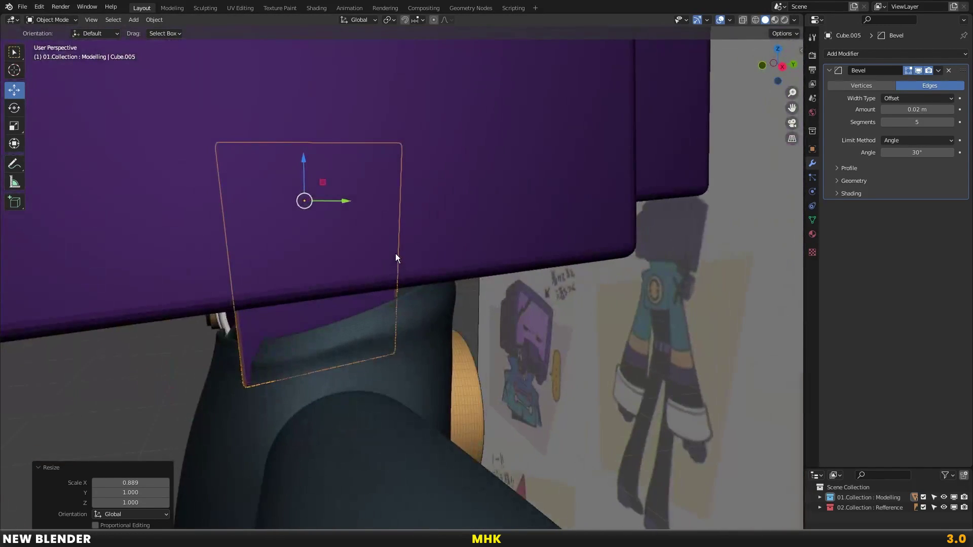
{"action": "key", "text": "KP_3"}
{"action": "key", "text": "r"}
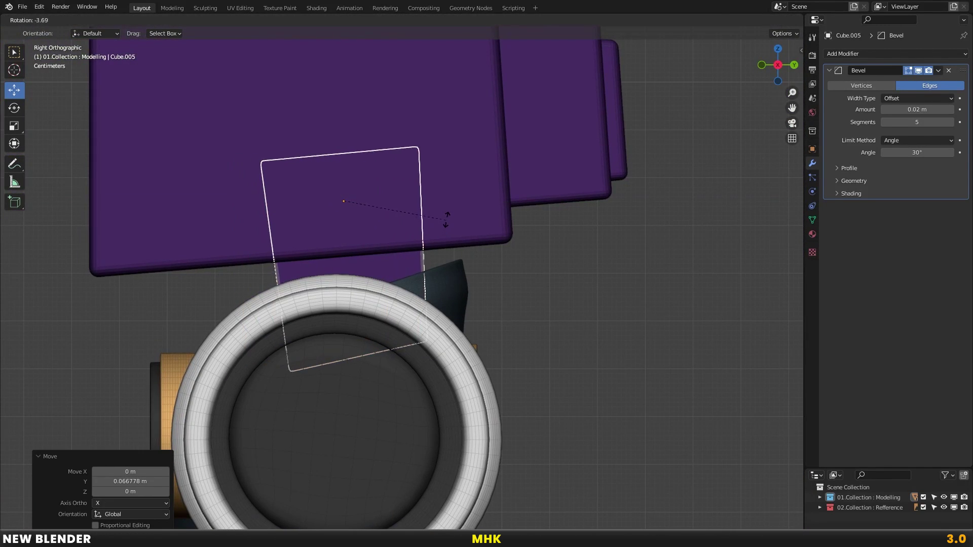
{"action": "left_click", "coordinate": [338, 241]}
{"action": "middle_click_drag", "start_coordinate": [338, 242], "coordinate": [399, 239]}
{"action": "key", "text": "KP_1"}
{"action": "key", "text": "r"}
{"action": "key", "text": "z"}
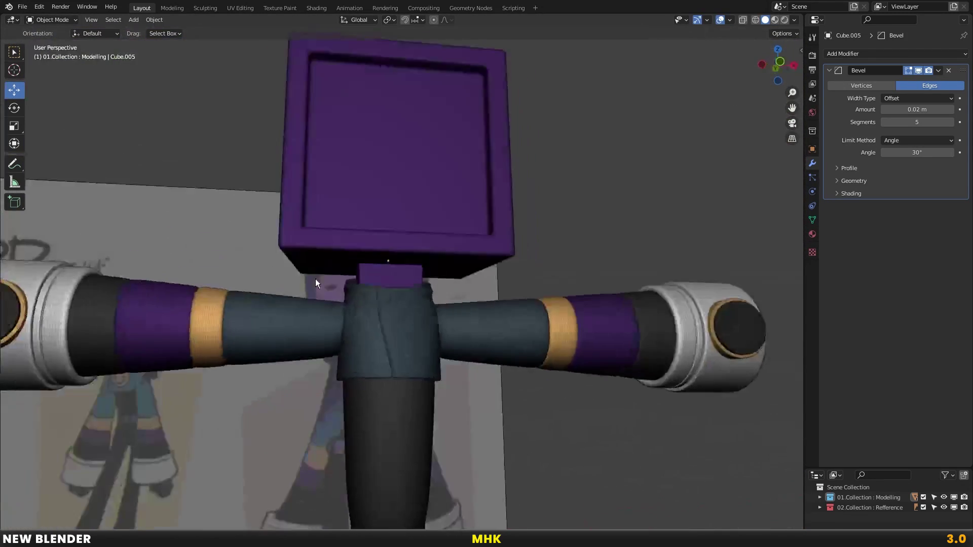
{"action": "middle_click_drag", "start_coordinate": [358, 272], "coordinate": [349, 267]}
{"action": "key", "text": "KP_1"}
Frame the whole character and select the monitor head for mesh editing
{"action": "scroll", "coordinate": [369, 227], "scroll_direction": "up", "scroll_amount": 1}
{"action": "scroll", "coordinate": [369, 230], "scroll_direction": "up", "scroll_amount": 1}
{"action": "scroll", "coordinate": [367, 236], "scroll_direction": "down", "scroll_amount": 2}
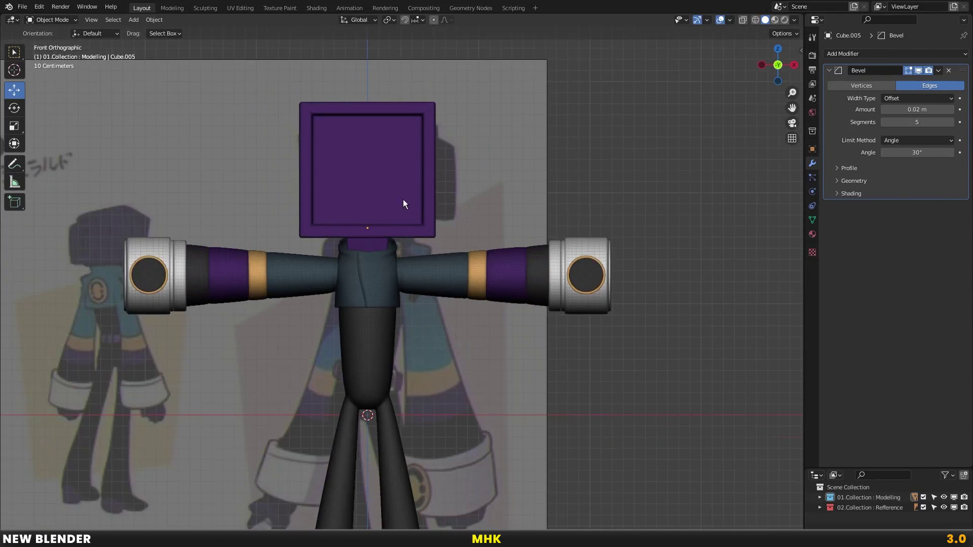
{"action": "middle_click_drag", "start_coordinate": [401, 202], "coordinate": [414, 208], "text": "shift"}
{"action": "scroll", "coordinate": [415, 209], "scroll_direction": "up", "scroll_amount": 1}
{"action": "left_click", "coordinate": [406, 176]}
{"action": "key", "text": "Tab"}
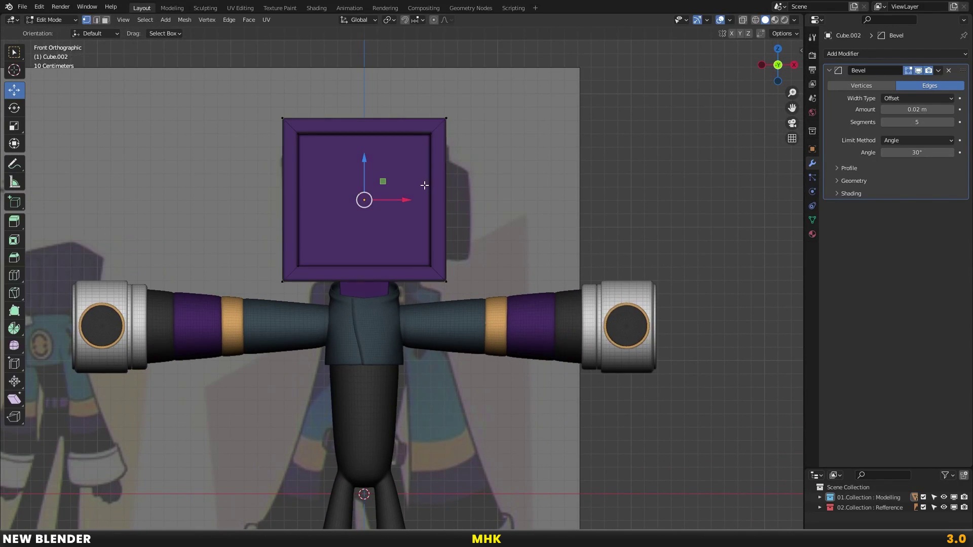
{"action": "left_click", "coordinate": [391, 181]}
{"action": "key", "text": "ctrl+KP_Add"}
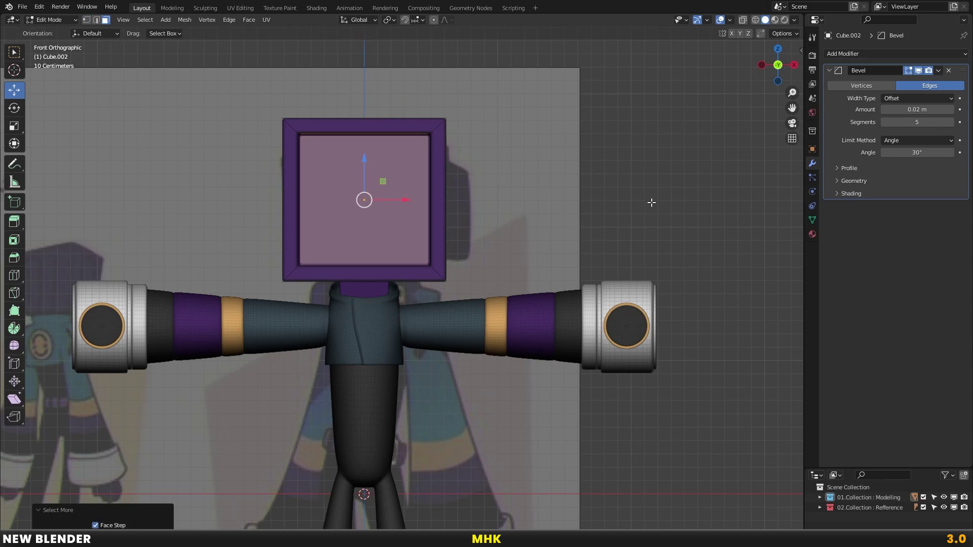
{"action": "left_click", "coordinate": [813, 235]}
{"action": "left_click", "coordinate": [850, 87]}
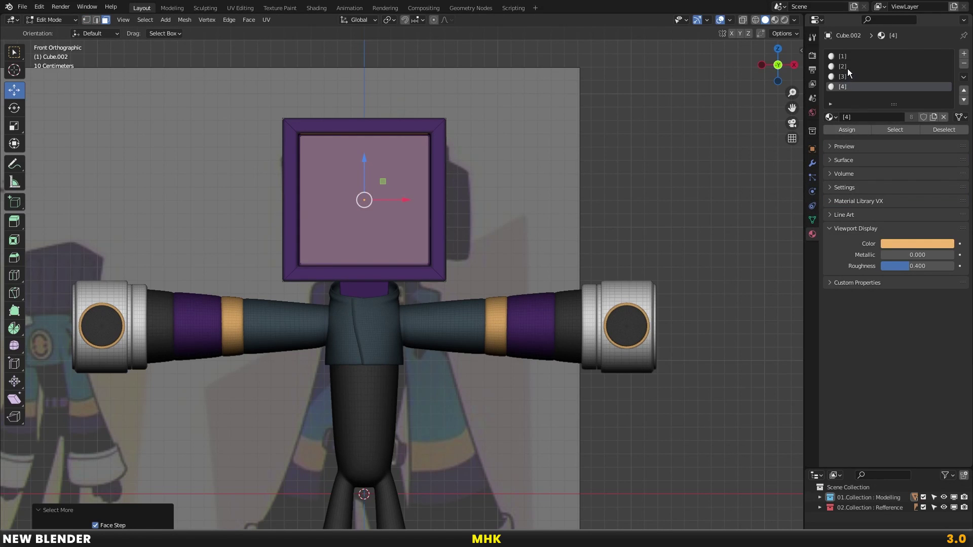
{"action": "left_click", "coordinate": [848, 69]}
{"action": "left_click", "coordinate": [846, 127]}
{"action": "middle_click_drag", "start_coordinate": [573, 189], "coordinate": [473, 201]}
{"action": "key", "text": "Tab"}
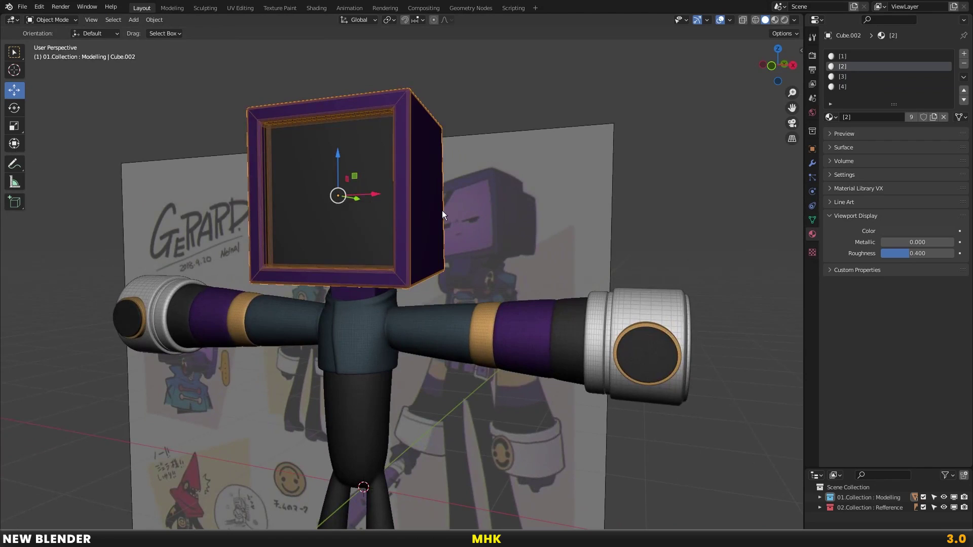
{"action": "mouse_move", "coordinate": [419, 214]}
{"action": "middle_mouse_down"}
{"action": "mouse_move", "coordinate": [477, 201]}
{"action": "mouse_move", "coordinate": [476, 227]}
{"action": "mouse_move", "coordinate": [451, 231]}
{"action": "mouse_move", "coordinate": [524, 218]}
{"action": "middle_mouse_up"}
{"action": "scroll", "coordinate": [480, 202], "scroll_direction": "up", "scroll_amount": 3}
{"action": "scroll", "coordinate": [474, 187], "scroll_direction": "down", "scroll_amount": 3}
{"action": "scroll", "coordinate": [449, 274], "scroll_direction": "up", "scroll_amount": 3}
{"action": "scroll", "coordinate": [469, 200], "scroll_direction": "down", "scroll_amount": 2}
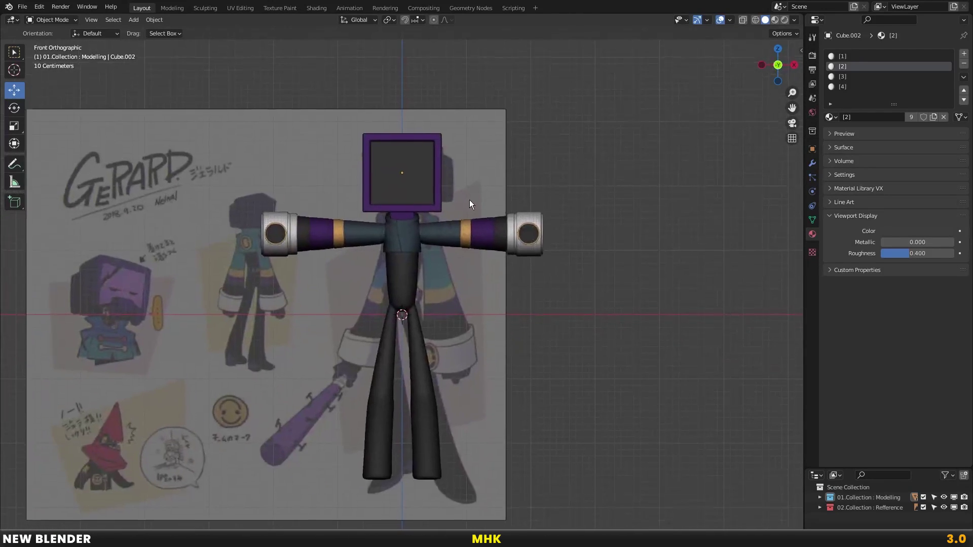
{"action": "middle_click_drag", "start_coordinate": [470, 200], "coordinate": [436, 242]}
{"action": "scroll", "coordinate": [438, 211], "scroll_direction": "up", "scroll_amount": 3}
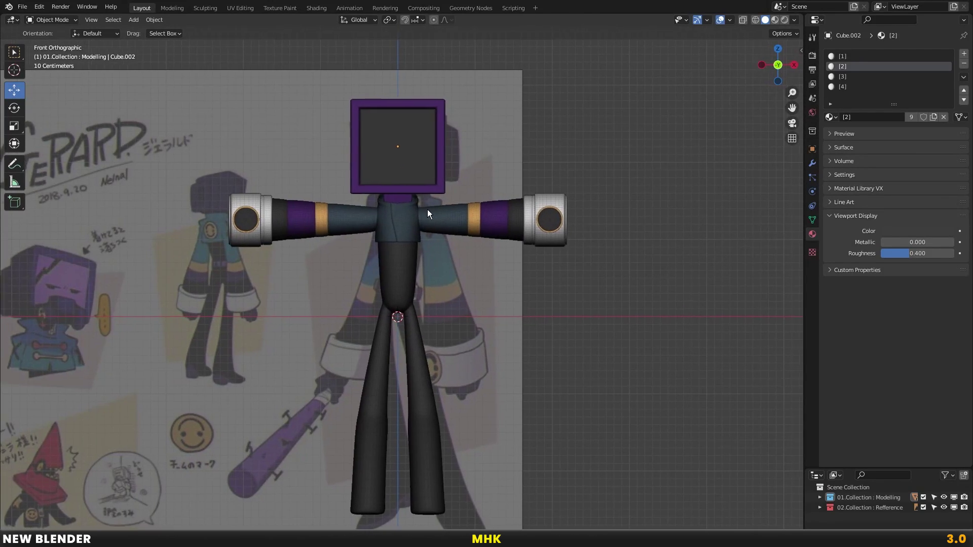
{"action": "middle_click_drag", "start_coordinate": [433, 208], "coordinate": [424, 211], "text": "shift"}
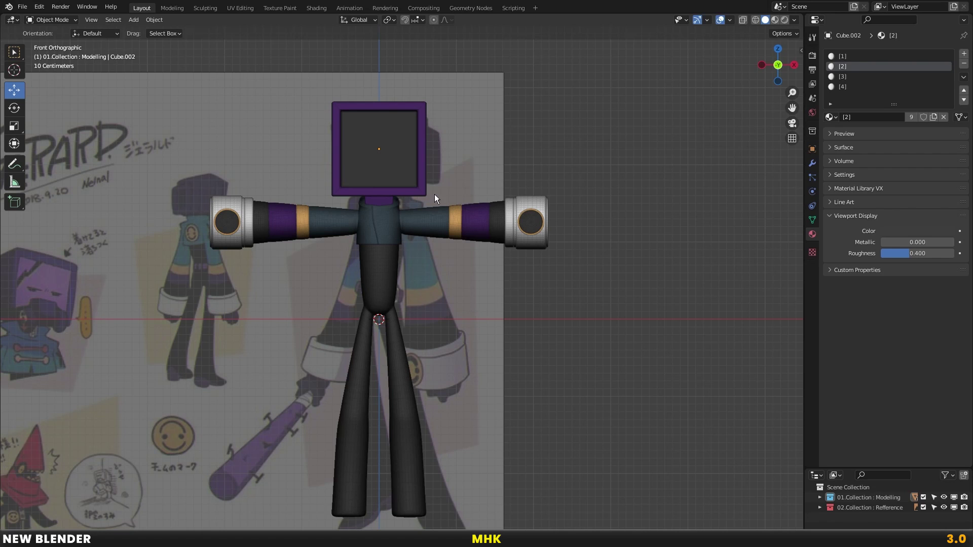
{"action": "mouse_move", "coordinate": [445, 212]}
{"action": "middle_mouse_down", "text": "shift"}
{"action": "mouse_move", "coordinate": [396, 191]}
{"action": "mouse_move", "coordinate": [409, 235]}
{"action": "middle_mouse_up", "text": "shift"}
{"action": "scroll", "coordinate": [442, 205], "scroll_direction": "up", "scroll_amount": 3}
{"action": "scroll", "coordinate": [409, 221], "scroll_direction": "up", "scroll_amount": 4}
{"action": "left_click", "coordinate": [410, 218]}
{"action": "key", "text": "Tab"}
Inset the slab's front face and extrude it inward into a recessed panel
{"action": "scroll", "coordinate": [409, 235], "scroll_direction": "up", "scroll_amount": 3}
{"action": "left_click", "coordinate": [450, 226]}
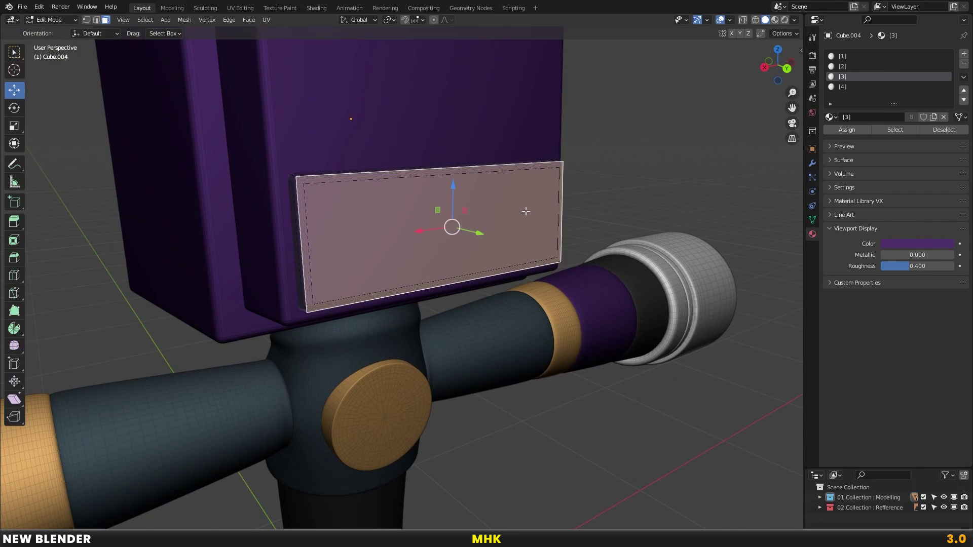
{"action": "key", "text": "i"}
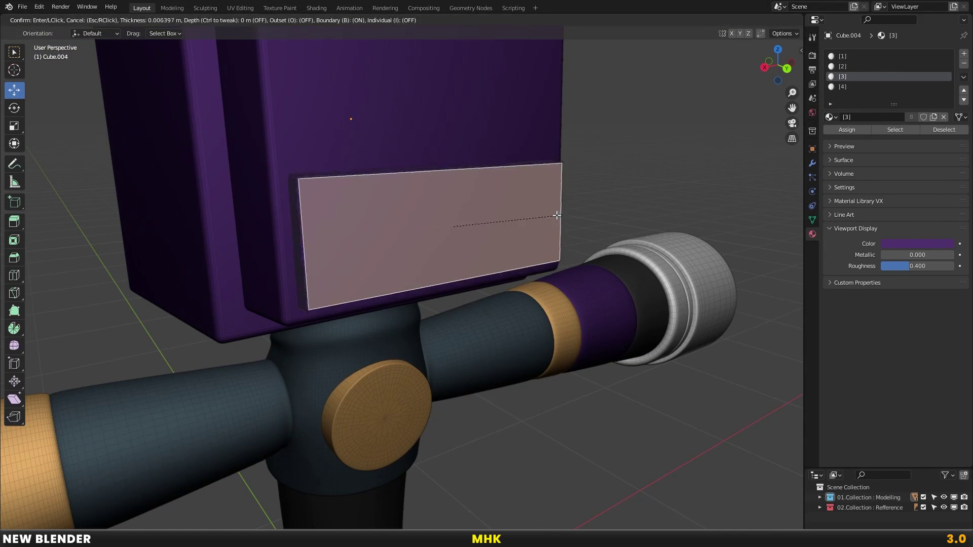
{"action": "left_click", "coordinate": [561, 218]}
{"action": "key", "text": "e"}
{"action": "left_click", "coordinate": [559, 220]}
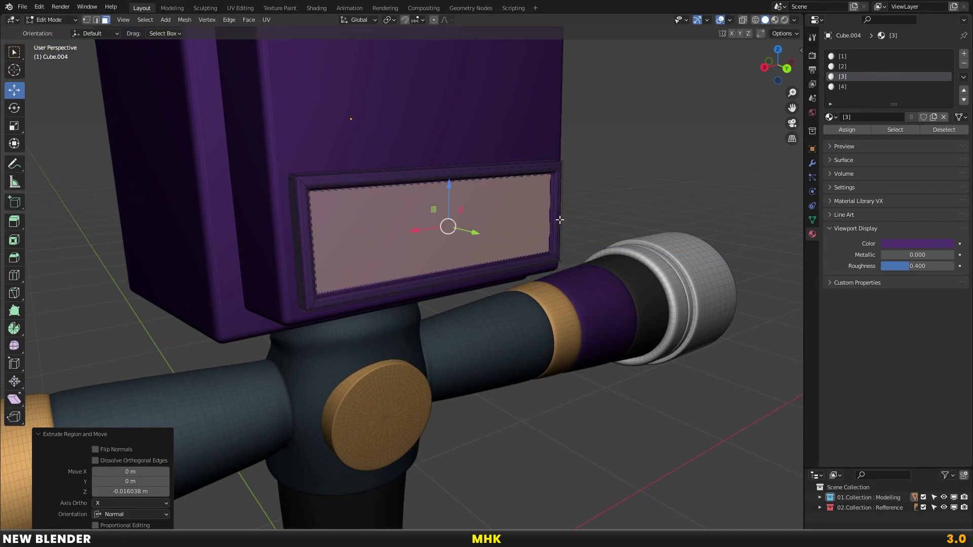
{"action": "key", "text": "Tab"}
{"action": "middle_click_drag", "start_coordinate": [517, 238], "coordinate": [496, 239]}
Assign material slot 4 (orange) to the recessed panel face, then view the head from the front
{"action": "key", "text": "alt+a"}
{"action": "scroll", "coordinate": [412, 261], "scroll_direction": "up", "scroll_amount": 2}
{"action": "key", "text": "Tab"}
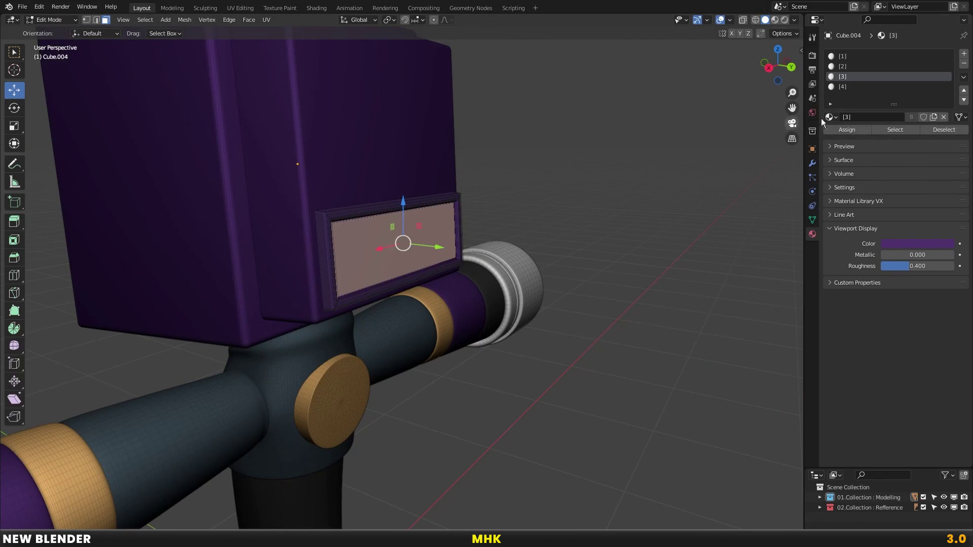
{"action": "left_click", "coordinate": [844, 66]}
{"action": "left_click", "coordinate": [845, 87]}
{"action": "left_click", "coordinate": [839, 130]}
{"action": "key", "text": "Tab"}
{"action": "middle_click_drag", "start_coordinate": [582, 223], "coordinate": [297, 280]}
{"action": "scroll", "coordinate": [354, 281], "scroll_direction": "up", "scroll_amount": 2}
{"action": "key", "text": "KP_1"}
{"action": "scroll", "coordinate": [446, 262], "scroll_direction": "down", "scroll_amount": 1}
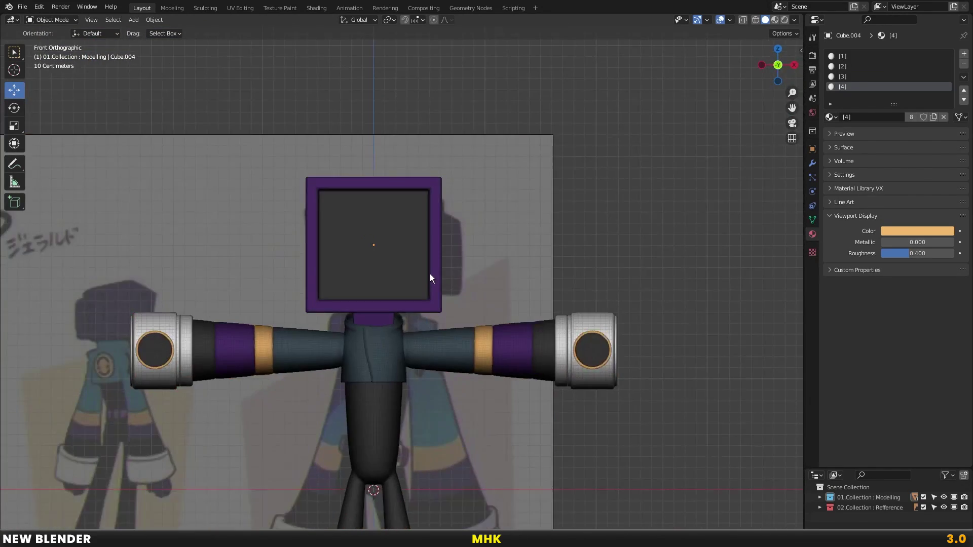
Add a new cube, flatten it along Z, and raise it to head height
{"action": "scroll", "coordinate": [456, 238], "scroll_direction": "down", "scroll_amount": 1}
{"action": "scroll", "coordinate": [580, 187], "scroll_direction": "down", "scroll_amount": 2}
{"action": "scroll", "coordinate": [579, 187], "scroll_direction": "up", "scroll_amount": 2}
{"action": "scroll", "coordinate": [439, 222], "scroll_direction": "up", "scroll_amount": 1}
{"action": "key", "text": "shift+a"}
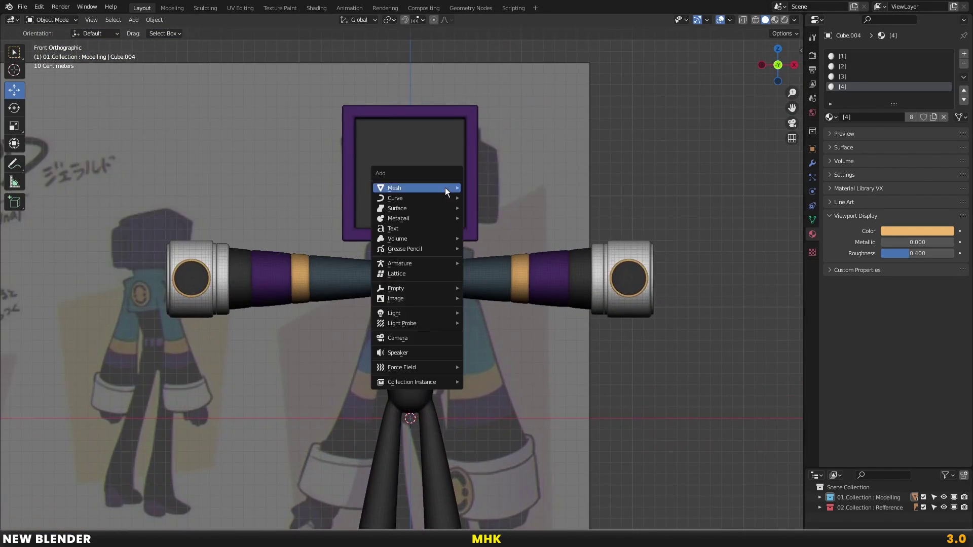
{"action": "left_click", "coordinate": [485, 197]}
{"action": "key", "text": "s"}
{"action": "key", "text": "z"}
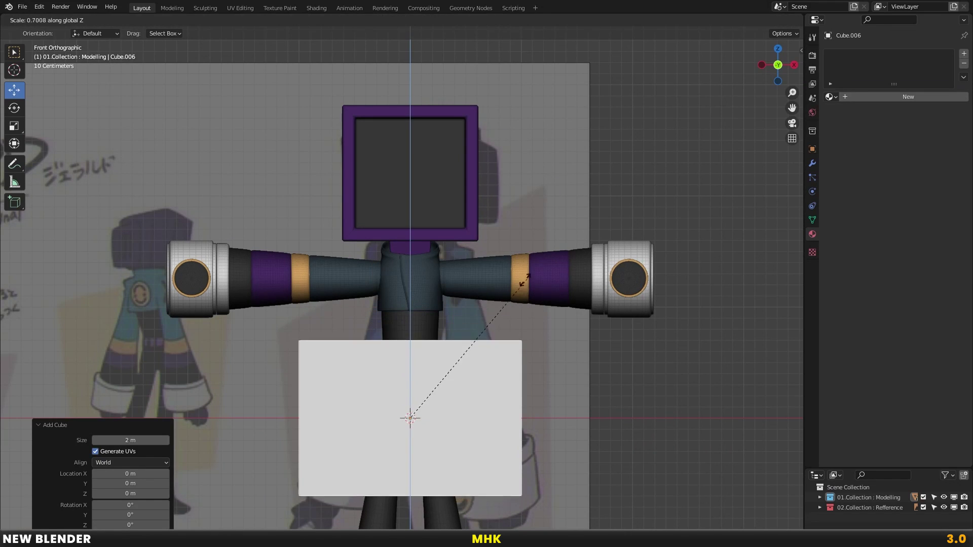
{"action": "left_click", "coordinate": [436, 431]}
{"action": "key", "text": "g"}
{"action": "key", "text": "z"}
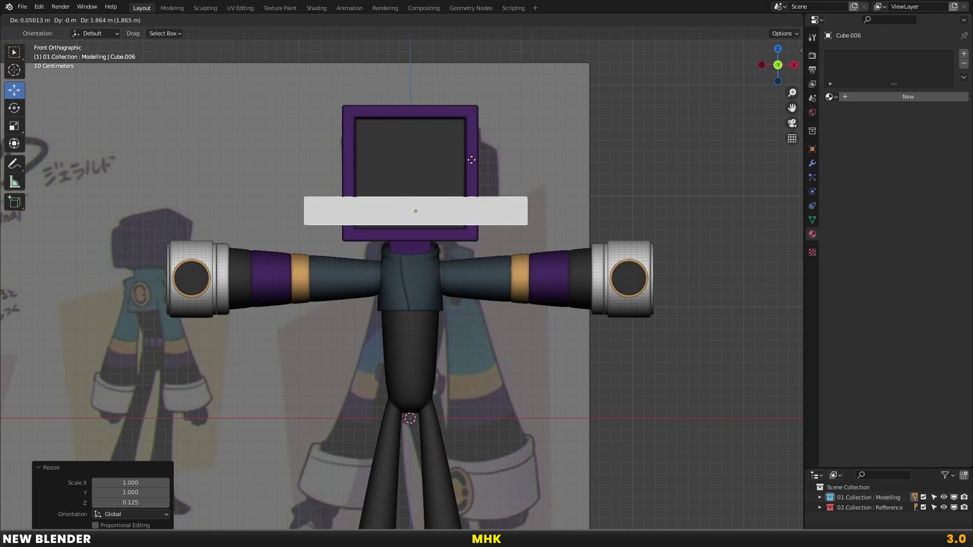
{"action": "left_click", "coordinate": [464, 159]}
Move the plate in front of the monitor screen and narrow its width
{"action": "middle_click_drag", "start_coordinate": [463, 159], "coordinate": [480, 159]}
{"action": "key", "text": "Escape"}
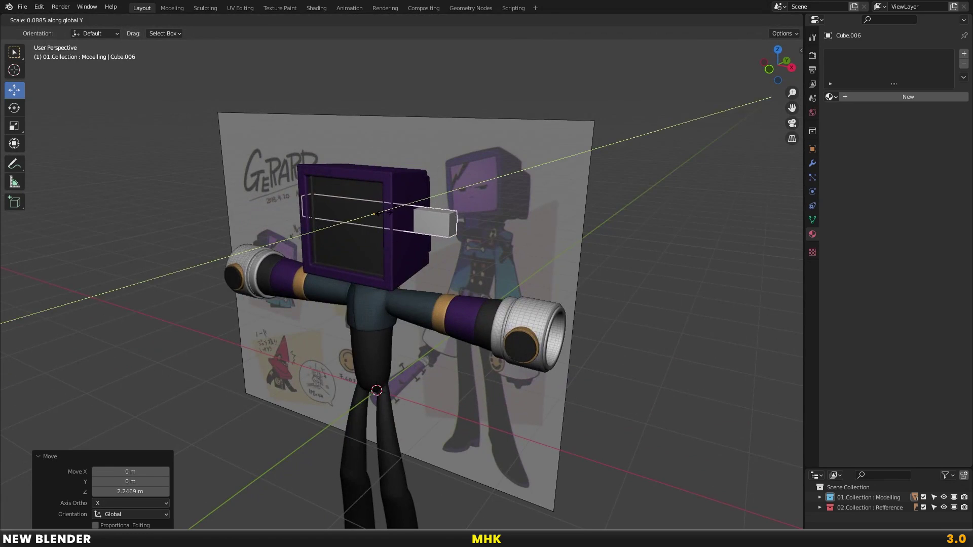
{"action": "key", "text": "g"}
{"action": "key", "text": "y"}
{"action": "left_click", "coordinate": [444, 193]}
{"action": "key", "text": "KP_1"}
{"action": "key", "text": "shift+z"}
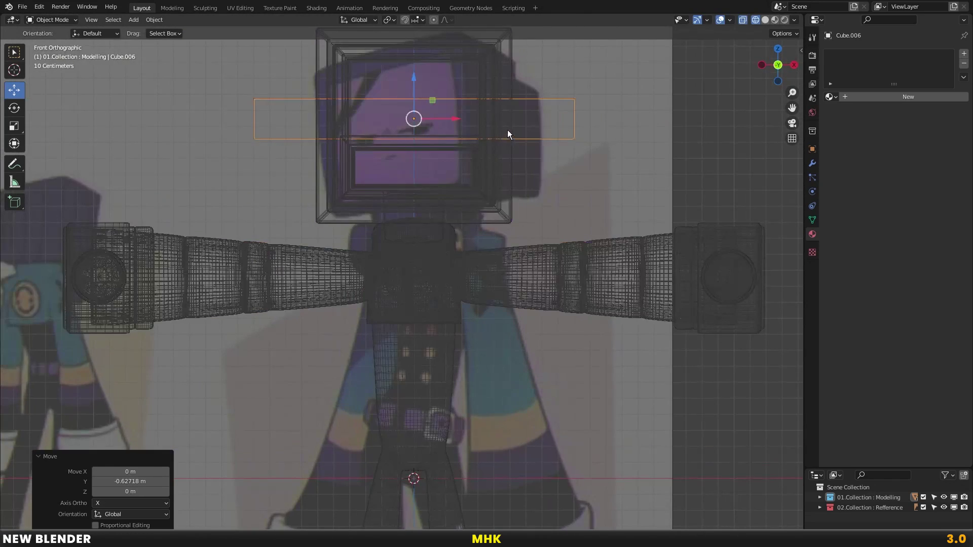
{"action": "scroll", "coordinate": [507, 152], "scroll_direction": "up", "scroll_amount": 3}
{"action": "scroll", "coordinate": [503, 200], "scroll_direction": "up", "scroll_amount": 2}
{"action": "key", "text": "s"}
{"action": "key", "text": "x"}
{"action": "left_click", "coordinate": [504, 169]}
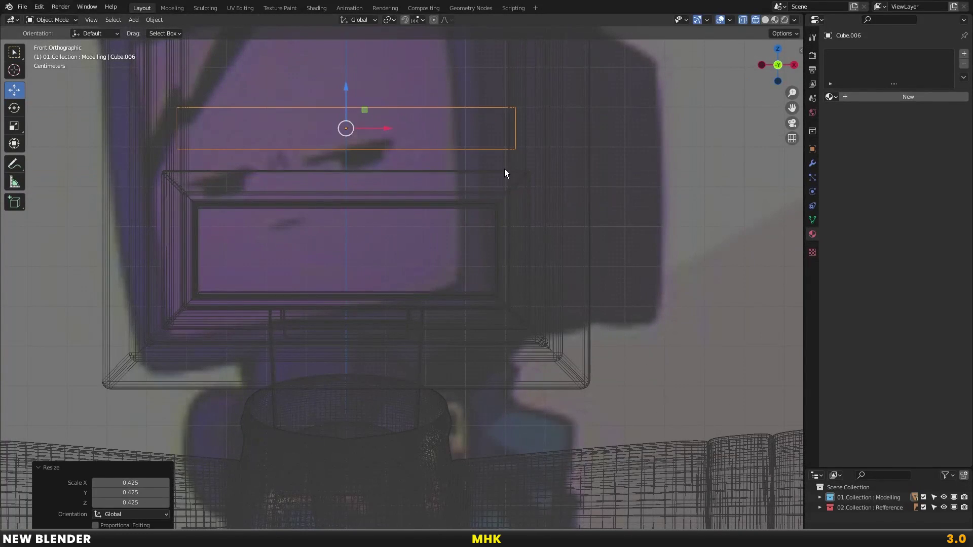
Thin the plate and position it right of centre on the screen
{"action": "key", "text": "shift+z"}
{"action": "key", "text": "s"}
{"action": "key", "text": "z"}
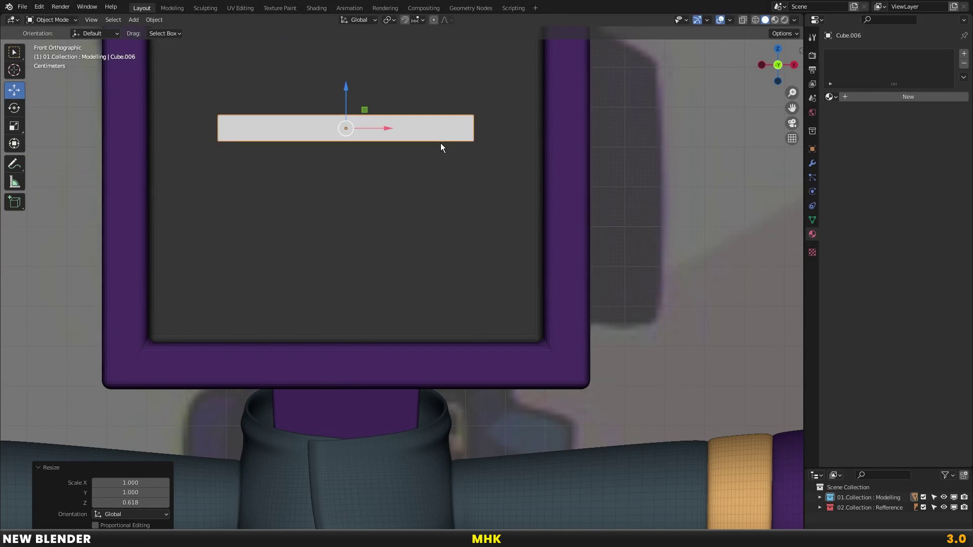
{"action": "left_click", "coordinate": [421, 137]}
{"action": "key", "text": "g"}
{"action": "key", "text": "x"}
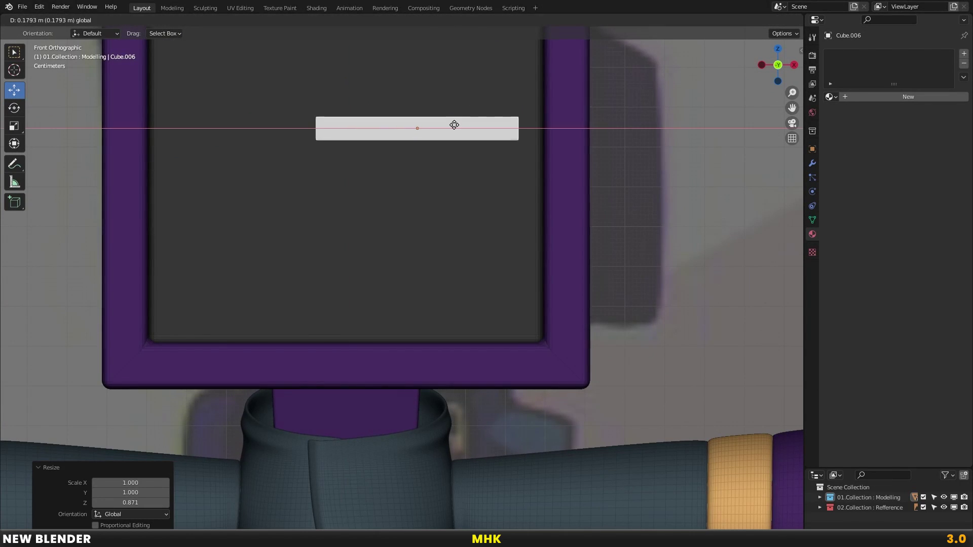
{"action": "left_click", "coordinate": [454, 126]}
{"action": "key", "text": "s"}
{"action": "key", "text": "x"}
{"action": "left_click", "coordinate": [521, 146]}
{"action": "key", "text": "g"}
{"action": "key", "text": "x"}
{"action": "left_click", "coordinate": [485, 128]}
Thin the plate further along Z and add a Mirror modifier to it
{"action": "key", "text": "s"}
{"action": "key", "text": "z"}
{"action": "left_click", "coordinate": [537, 137]}
{"action": "left_click", "coordinate": [813, 162]}
{"action": "left_click", "coordinate": [847, 50]}
{"action": "left_click", "coordinate": [764, 170]}
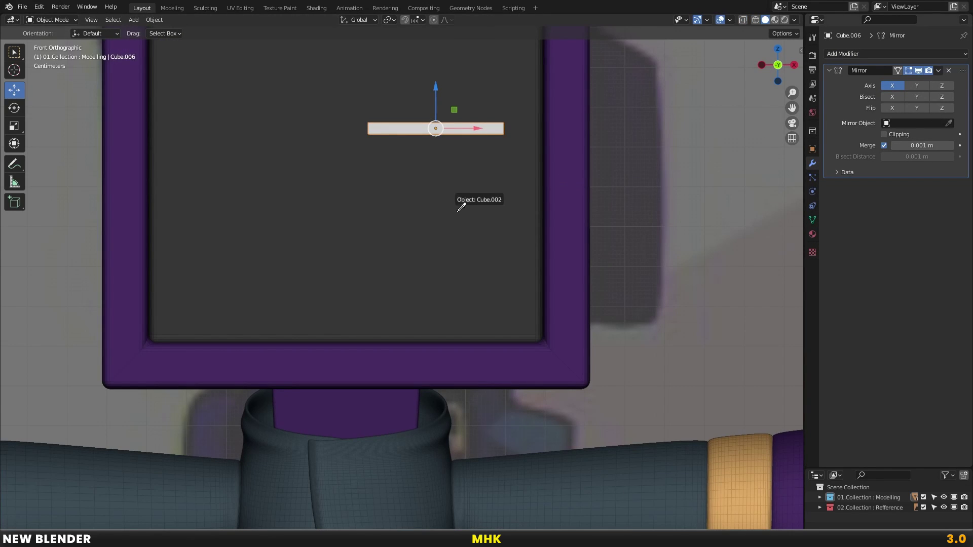
Narrow and thin both mirrored eye plates and spread them apart
{"action": "key", "text": "s"}
{"action": "key", "text": "x"}
{"action": "left_click", "coordinate": [512, 141]}
{"action": "key", "text": "s"}
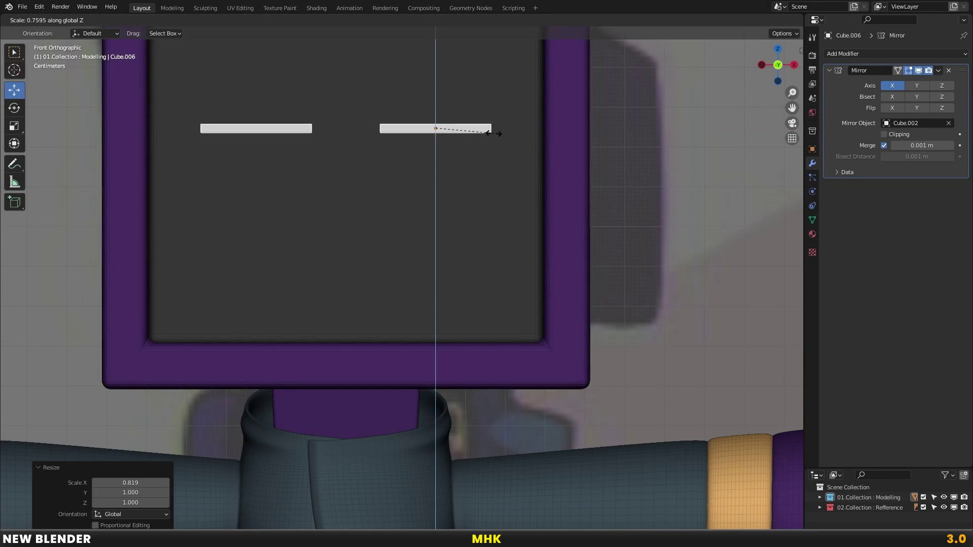
{"action": "left_click", "coordinate": [495, 134]}
{"action": "left_click_drag", "start_coordinate": [476, 123], "coordinate": [492, 136]}
{"action": "key", "text": "alt+z"}
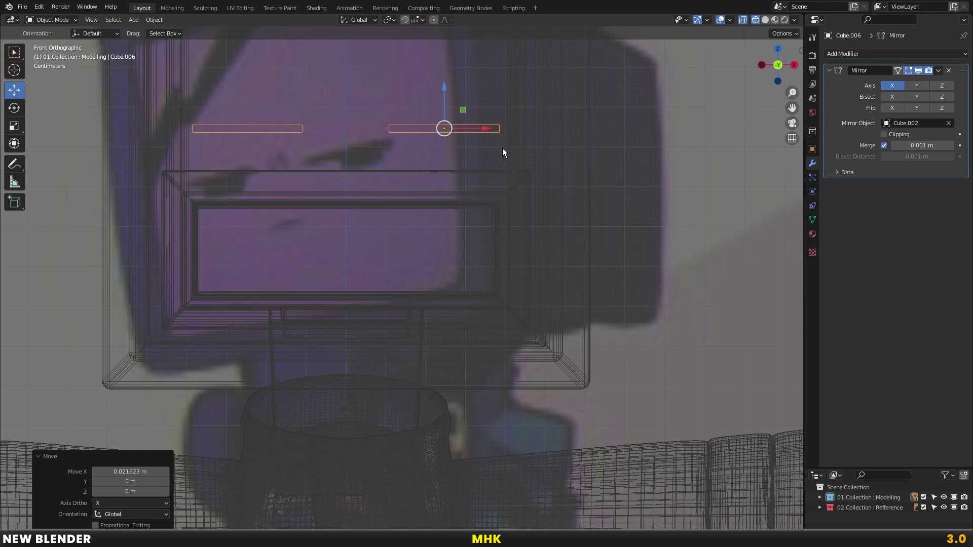
{"action": "key", "text": "alt+z"}
{"action": "scroll", "coordinate": [456, 153], "scroll_direction": "up", "scroll_amount": 2}
{"action": "scroll", "coordinate": [456, 185], "scroll_direction": "up", "scroll_amount": 3}
{"action": "scroll", "coordinate": [465, 190], "scroll_direction": "up", "scroll_amount": 2}
Extrude the plate's inner-end vertices into a slanted new end, trying and undoing a merge
{"action": "key", "text": "Tab"}
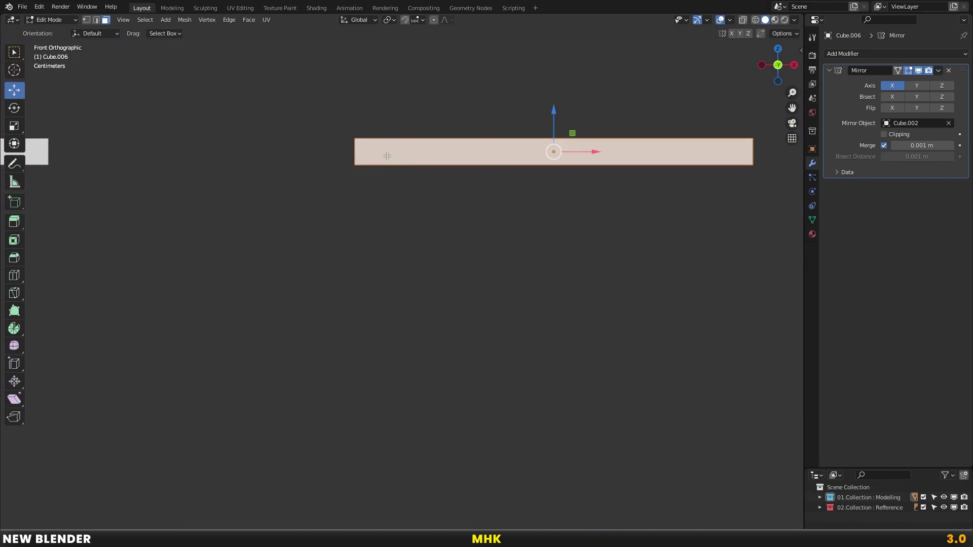
{"action": "key", "text": "alt+z"}
{"action": "left_click", "coordinate": [86, 20]}
{"action": "left_click", "coordinate": [320, 142]}
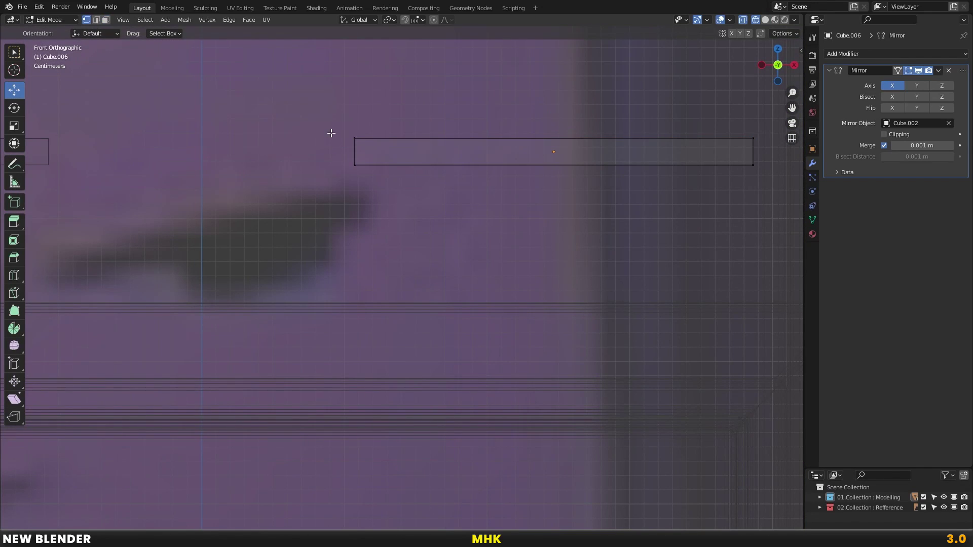
{"action": "key", "text": "b"}
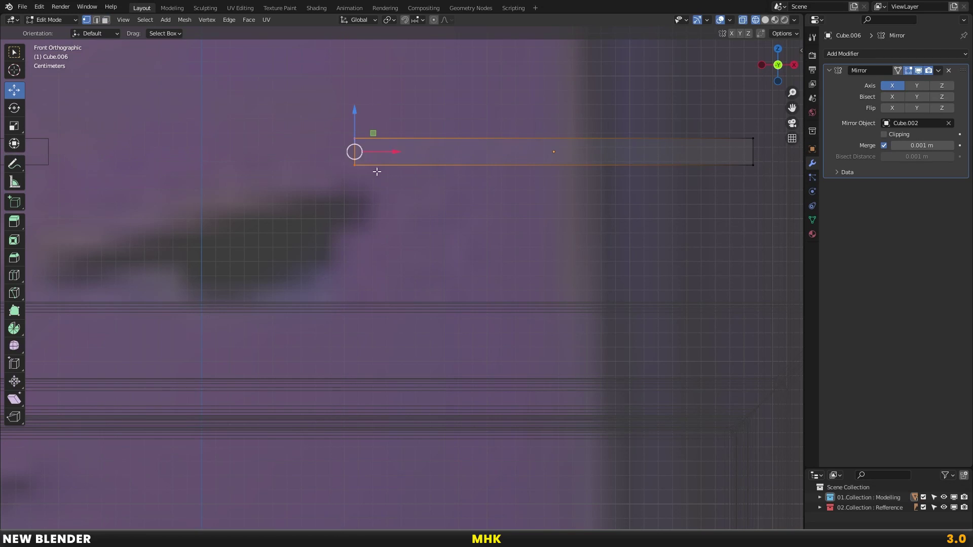
{"action": "key", "text": "alt+z"}
{"action": "key", "text": "e"}
{"action": "right_click", "coordinate": [335, 149]}
{"action": "key", "text": "g"}
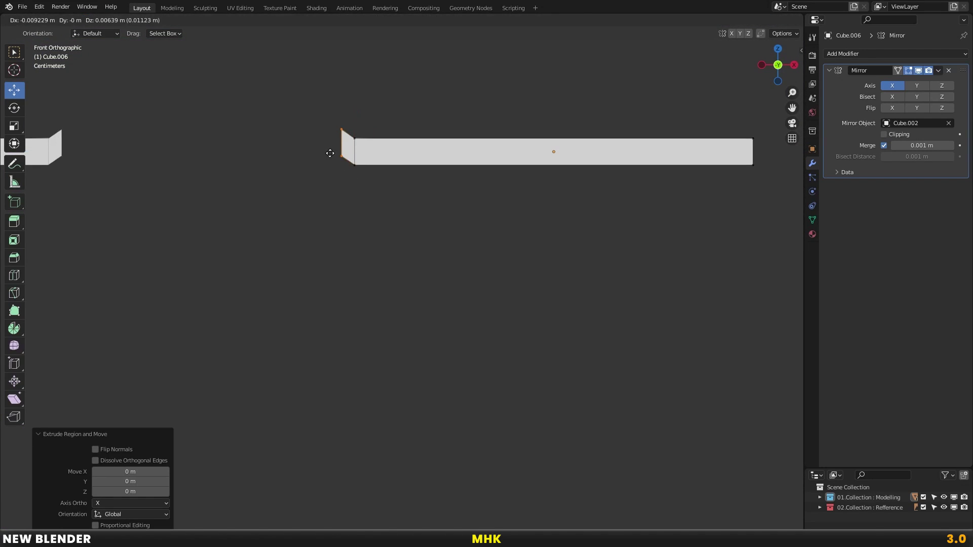
{"action": "left_click", "coordinate": [324, 140]}
{"action": "key", "text": "m"}
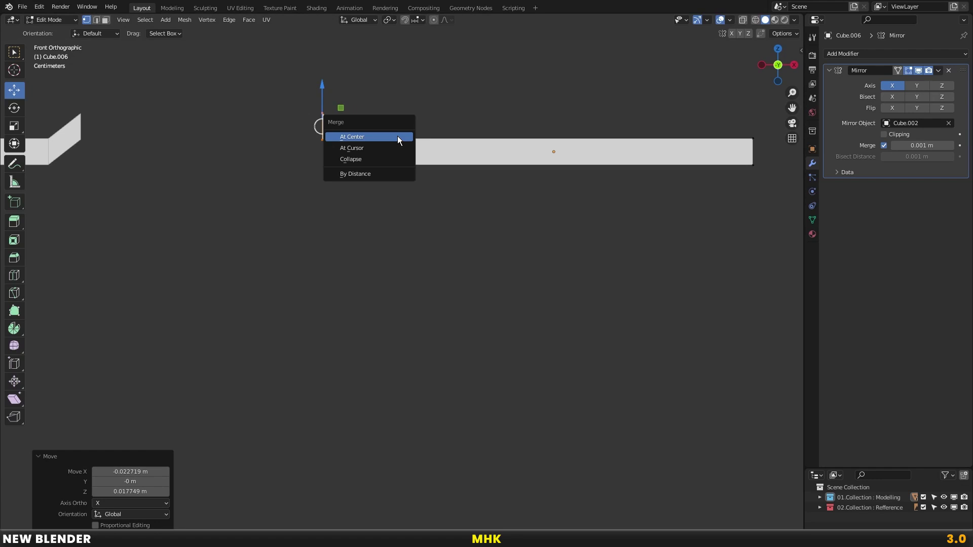
{"action": "left_click", "coordinate": [378, 143]}
{"action": "key", "text": "ctrl+z"}
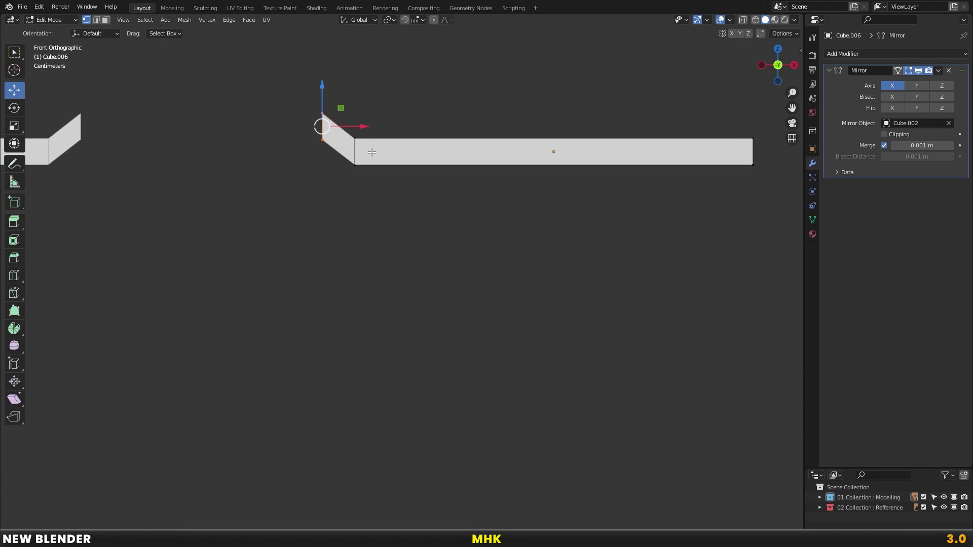
Select the lower inner tip vertex and move it upward to form the upturned end
{"action": "key", "text": "shift+z"}
{"action": "left_click", "coordinate": [310, 103]}
{"action": "key", "text": "g"}
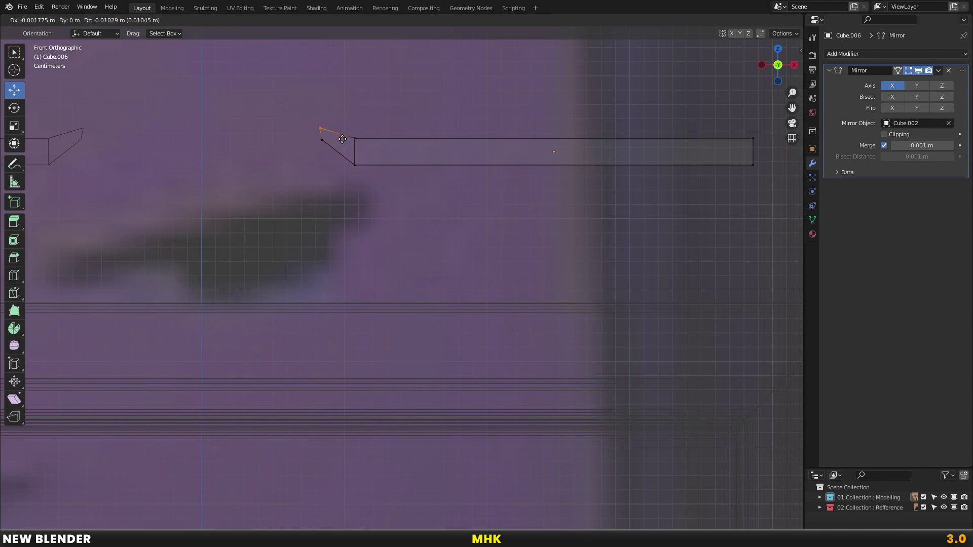
{"action": "key", "text": "Escape"}
{"action": "left_click_drag", "start_coordinate": [311, 130], "coordinate": [337, 149]}
{"action": "key", "text": "g"}
{"action": "left_click", "coordinate": [336, 128]}
{"action": "key", "text": "Tab"}
Nudge the eye plate slightly upward and snap the 3D cursor to it
{"action": "scroll", "coordinate": [366, 159], "scroll_direction": "down", "scroll_amount": 2}
{"action": "scroll", "coordinate": [390, 186], "scroll_direction": "down", "scroll_amount": 3}
{"action": "scroll", "coordinate": [421, 218], "scroll_direction": "down", "scroll_amount": 1}
{"action": "scroll", "coordinate": [420, 221], "scroll_direction": "down", "scroll_amount": 4}
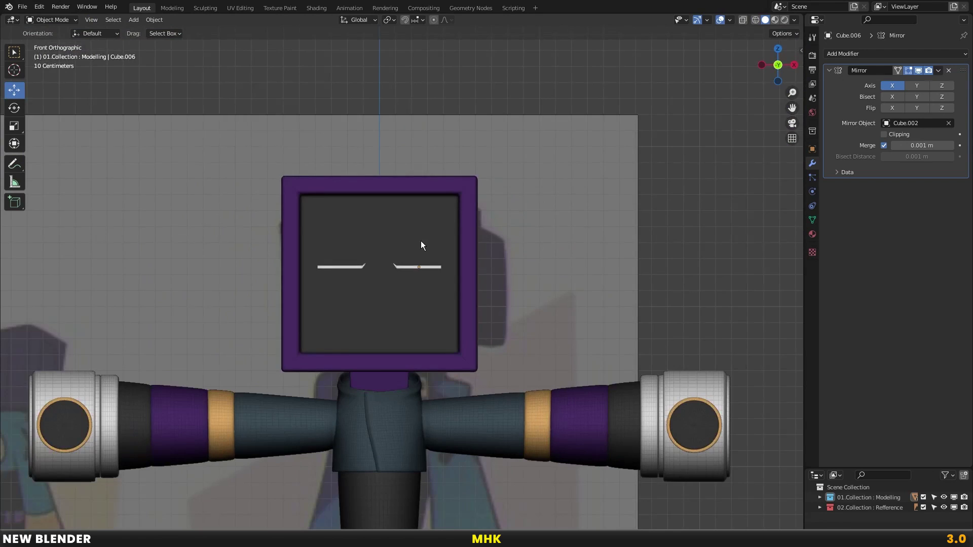
{"action": "scroll", "coordinate": [411, 223], "scroll_direction": "up", "scroll_amount": 5}
{"action": "left_click", "coordinate": [415, 257]}
{"action": "scroll", "coordinate": [416, 257], "scroll_direction": "up", "scroll_amount": 3}
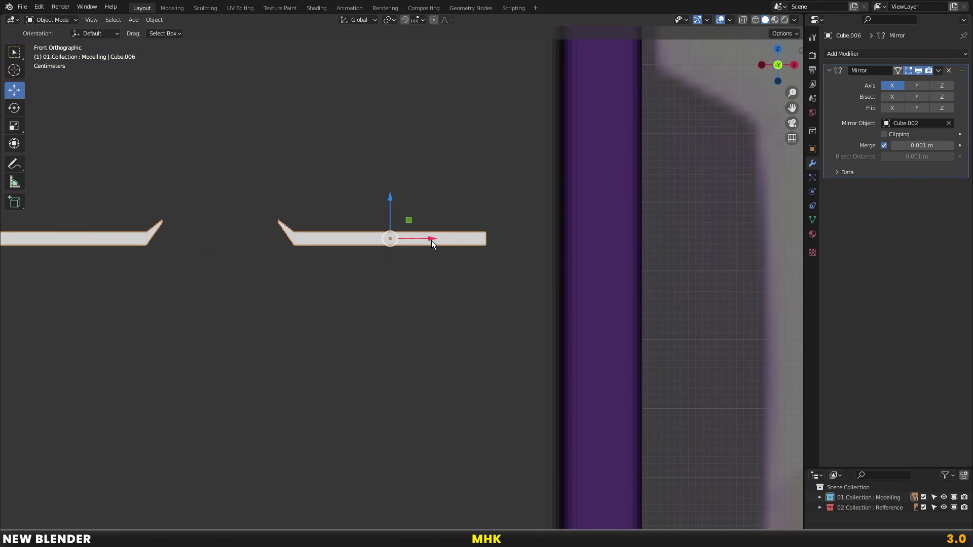
{"action": "left_click_drag", "start_coordinate": [431, 240], "coordinate": [430, 239]}
{"action": "key", "text": "shift+s"}
{"action": "left_click", "coordinate": [416, 266]}
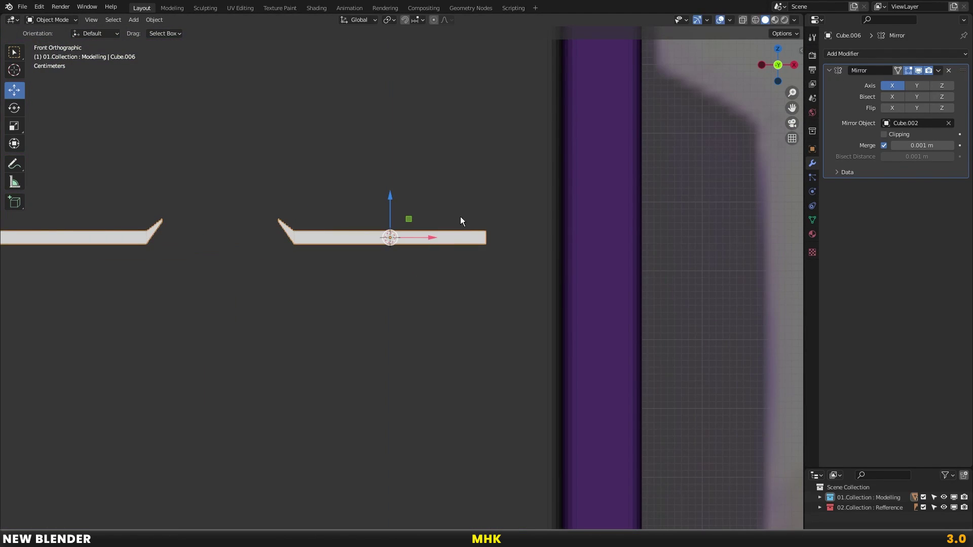
{"action": "scroll", "coordinate": [460, 217], "scroll_direction": "down", "scroll_amount": 2}
{"action": "middle_click_drag", "start_coordinate": [479, 203], "coordinate": [417, 245]}
{"action": "scroll", "coordinate": [395, 251], "scroll_direction": "down", "scroll_amount": 2}
{"action": "mouse_move", "coordinate": [355, 257]}
{"action": "middle_mouse_down"}
{"action": "mouse_move", "coordinate": [376, 244]}
{"action": "mouse_move", "coordinate": [364, 228]}
{"action": "middle_mouse_up"}
{"action": "key", "text": "KP_1"}
Apply the eye plate's scale and add a Bevel modifier
{"action": "scroll", "coordinate": [487, 177], "scroll_direction": "up", "scroll_amount": 2}
{"action": "key", "text": "ctrl+a"}
{"action": "left_click", "coordinate": [508, 168]}
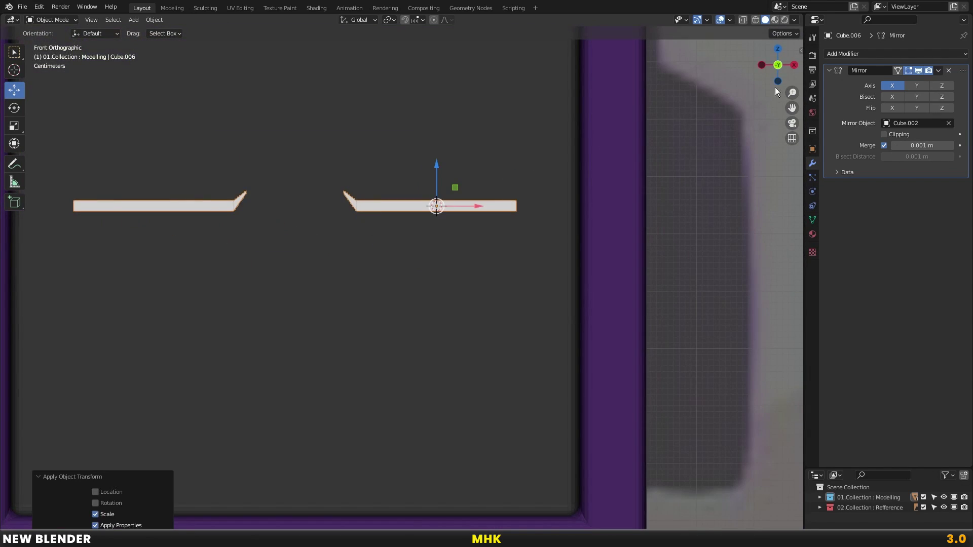
{"action": "left_click", "coordinate": [844, 53]}
{"action": "left_click", "coordinate": [788, 92]}
Apply the scale again, set the bevel to 5 segments, and bring up the Add menu
{"action": "scroll", "coordinate": [527, 178], "scroll_direction": "up", "scroll_amount": 2}
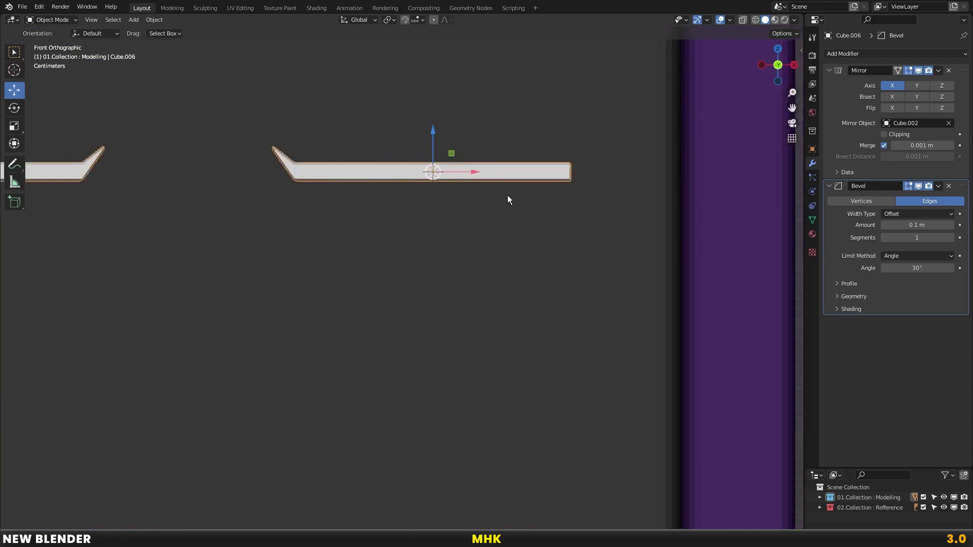
{"action": "scroll", "coordinate": [635, 144], "scroll_direction": "up", "scroll_amount": 3}
{"action": "key", "text": "ctrl+a"}
{"action": "left_click", "coordinate": [634, 144]}
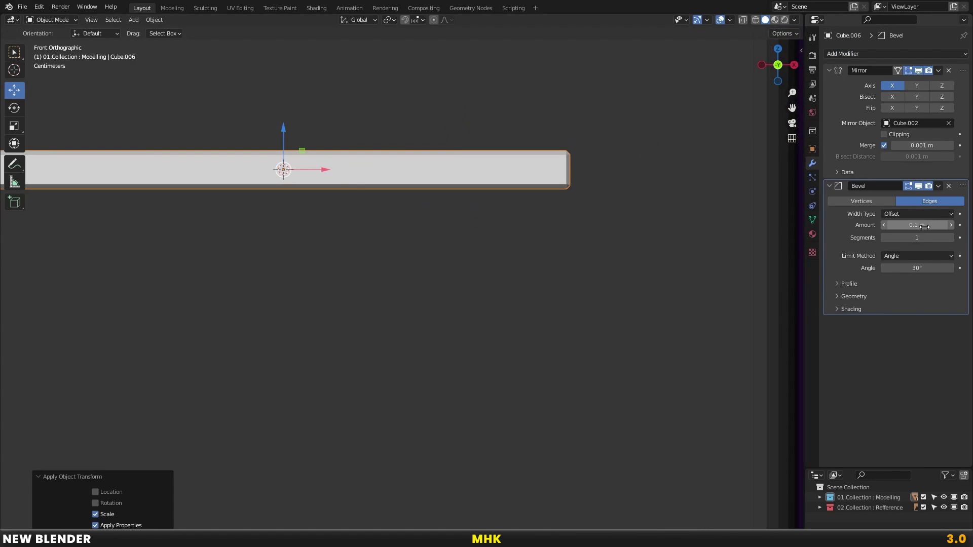
{"action": "type", "text": "5"}
{"action": "key", "text": "Return"}
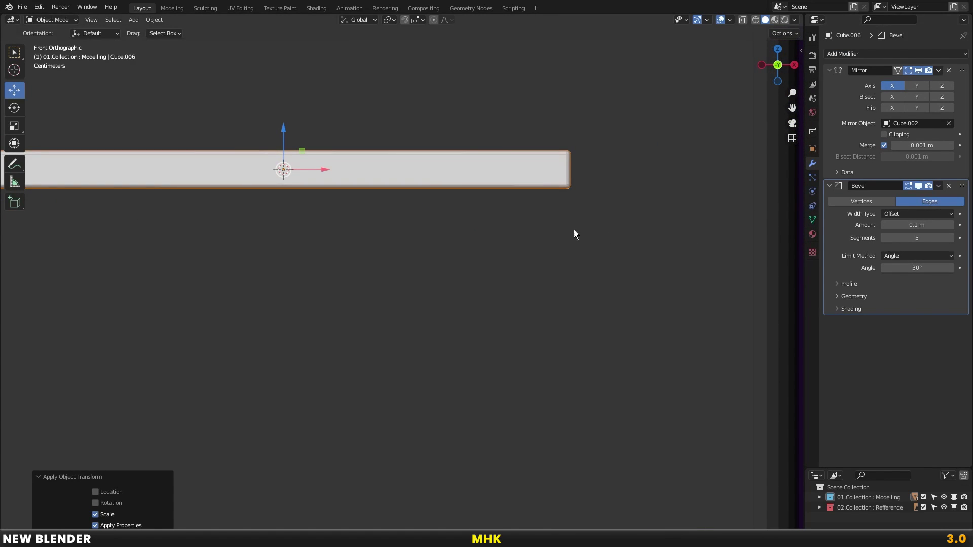
{"action": "key", "text": "shift+a"}
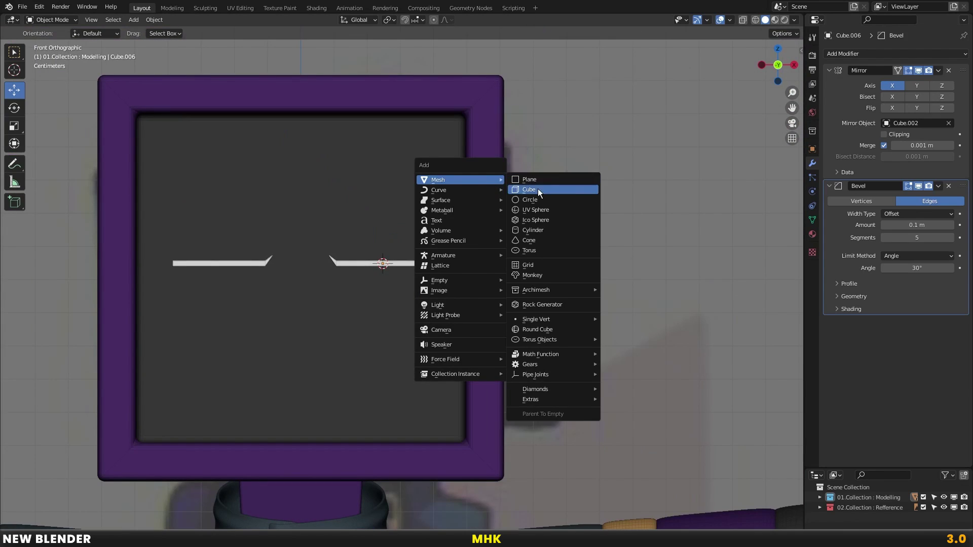
Add a cube, shrink it, then flatten it vertically and narrow it along X
{"action": "left_click", "coordinate": [530, 191]}
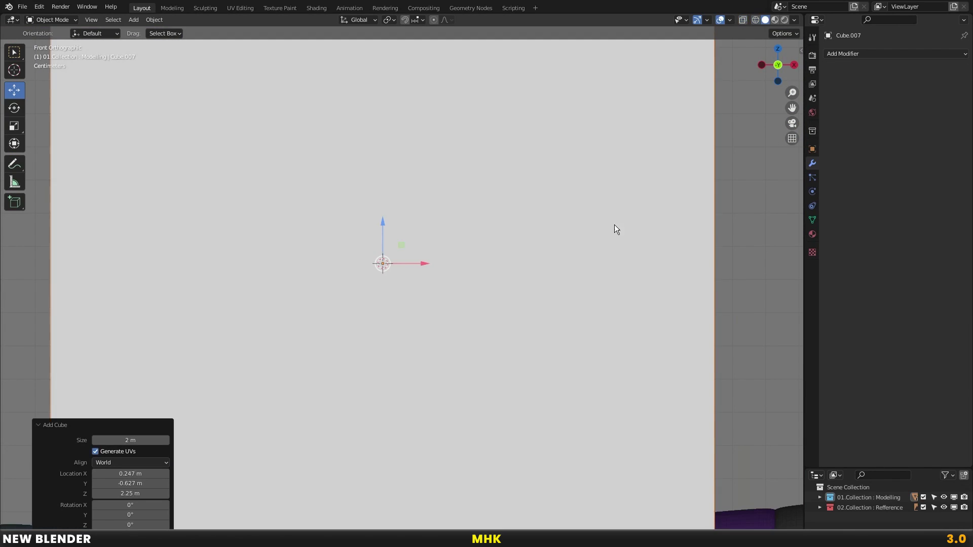
{"action": "key", "text": "s"}
{"action": "left_click", "coordinate": [531, 231]}
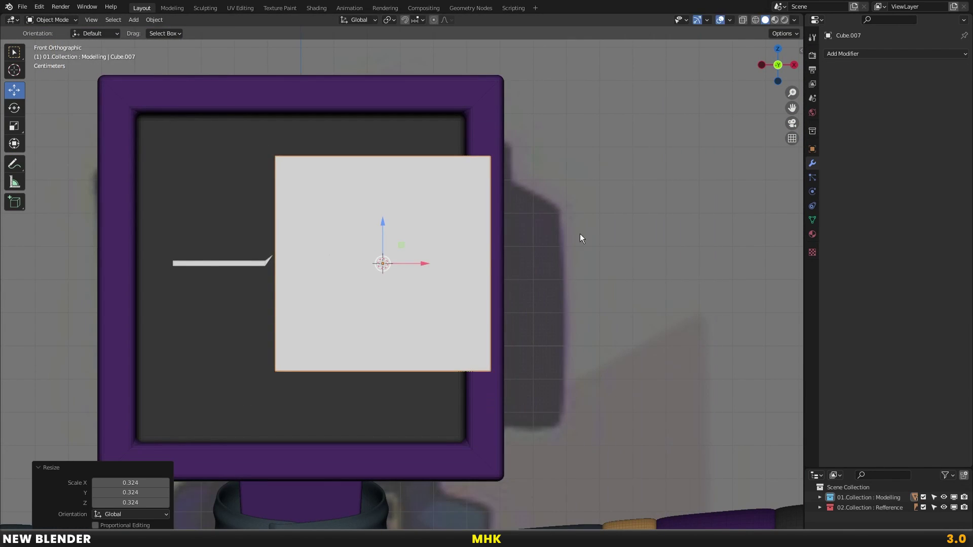
{"action": "key", "text": "s"}
{"action": "key", "text": "z"}
{"action": "left_click", "coordinate": [513, 221]}
{"action": "key", "text": "s"}
{"action": "key", "text": "x"}
{"action": "left_click", "coordinate": [556, 193]}
Thin the cube front to back and scale it to half size in front view
{"action": "middle_click_drag", "start_coordinate": [556, 189], "coordinate": [583, 195]}
{"action": "key", "text": "s"}
{"action": "key", "text": "y"}
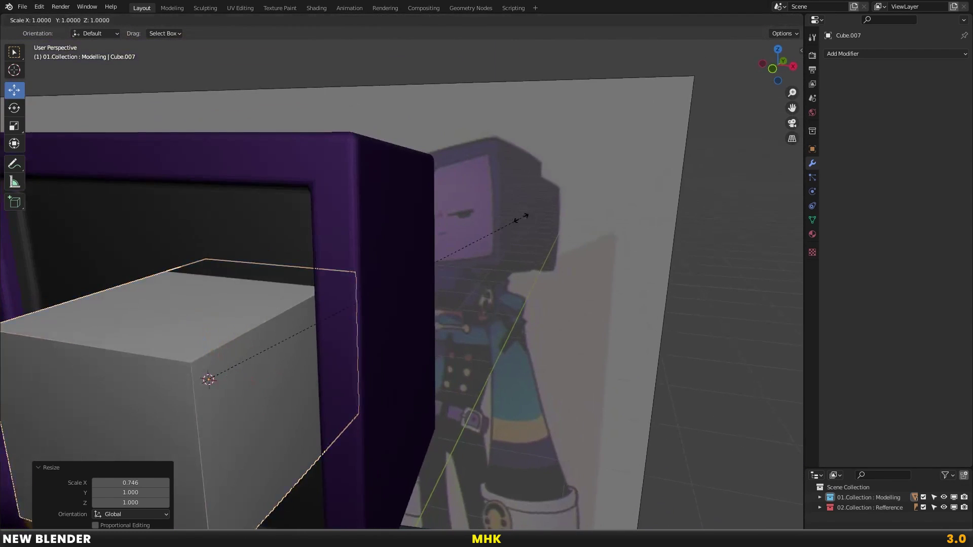
{"action": "left_click", "coordinate": [596, 198]}
{"action": "key", "text": "KP_1"}
{"action": "key", "text": "s"}
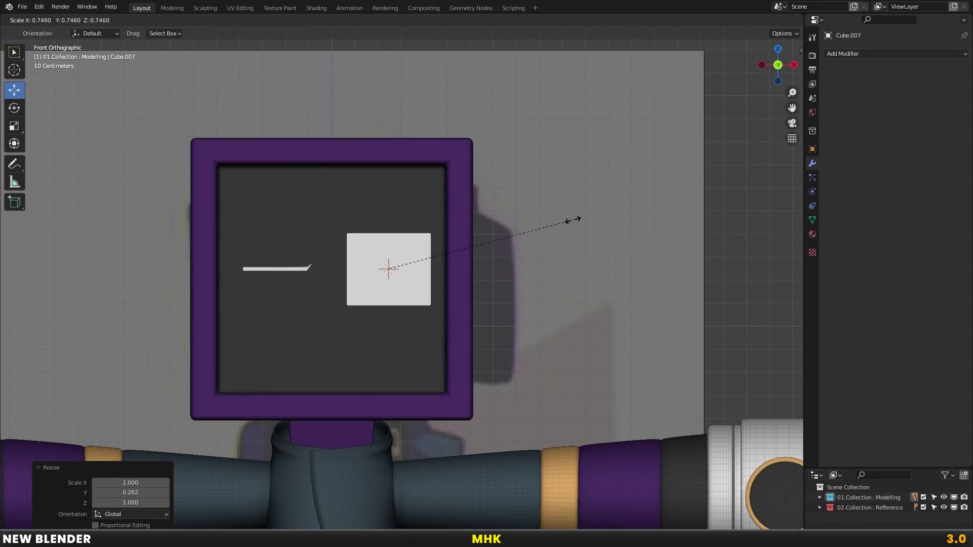
{"action": "left_click", "coordinate": [618, 176]}
Add a Subdivision modifier, shade the eye smooth, and lower it under the eyebrow
{"action": "left_click", "coordinate": [831, 54]}
{"action": "left_click", "coordinate": [760, 221]}
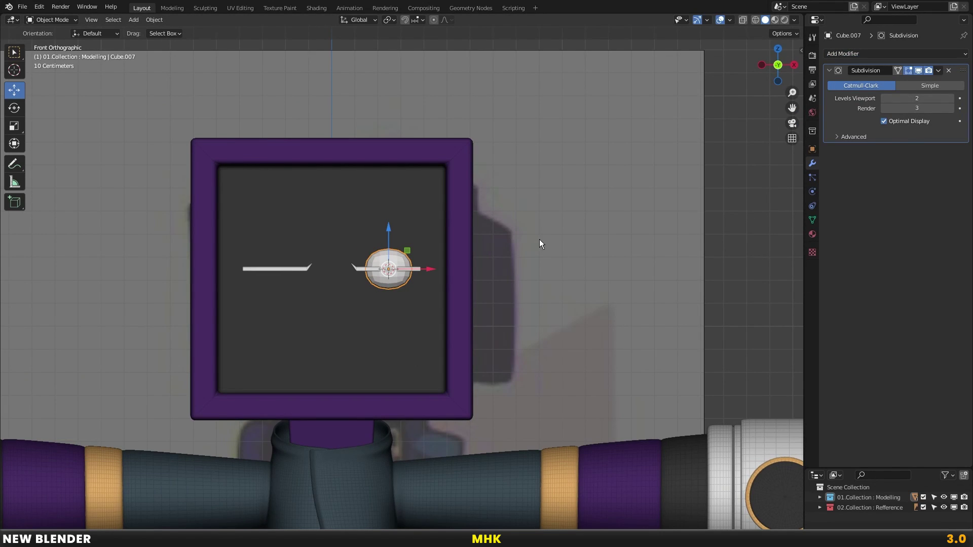
{"action": "scroll", "coordinate": [539, 240], "scroll_direction": "up", "scroll_amount": 4}
{"action": "right_click", "coordinate": [458, 222]}
{"action": "left_click", "coordinate": [458, 222]}
{"action": "scroll", "coordinate": [414, 215], "scroll_direction": "up", "scroll_amount": 3}
{"action": "key", "text": "g"}
{"action": "key", "text": "z"}
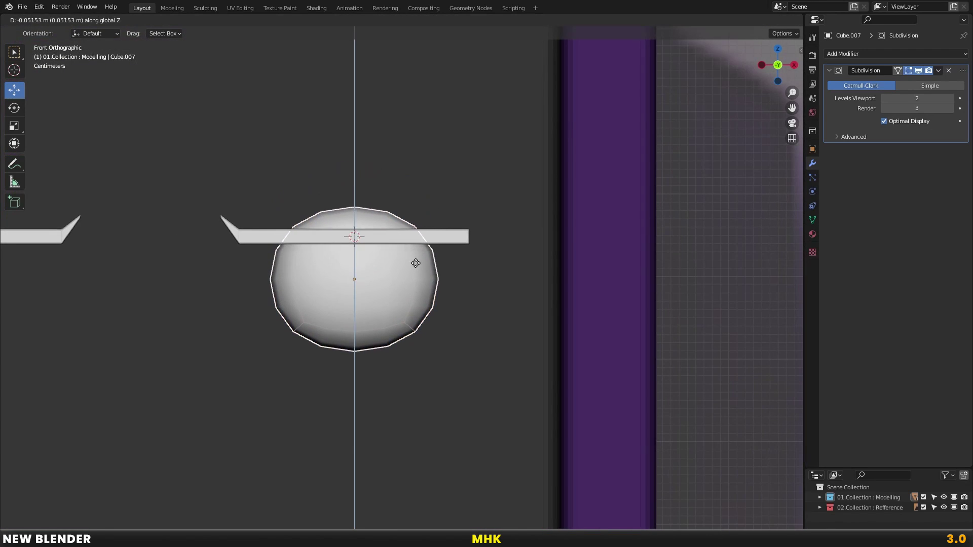
{"action": "left_click", "coordinate": [455, 258]}
In Edit Mode with X-ray, raise the eye's bottom row of vertices
{"action": "key", "text": "Tab"}
{"action": "key", "text": "alt+a"}
{"action": "key", "text": "alt+z"}
{"action": "left_click_drag", "start_coordinate": [174, 337], "coordinate": [532, 408]}
{"action": "key", "text": "g"}
{"action": "key", "text": "z"}
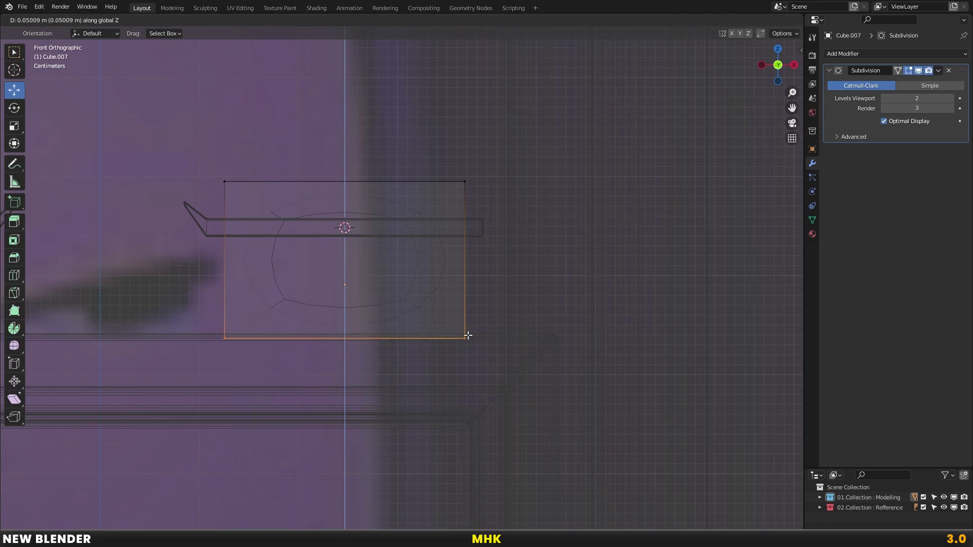
{"action": "left_click", "coordinate": [467, 335]}
Lower the eye's top row of vertices, then turn off X-ray and leave Edit Mode
{"action": "key", "text": "alt+a"}
{"action": "left_click_drag", "start_coordinate": [196, 152], "coordinate": [554, 223]}
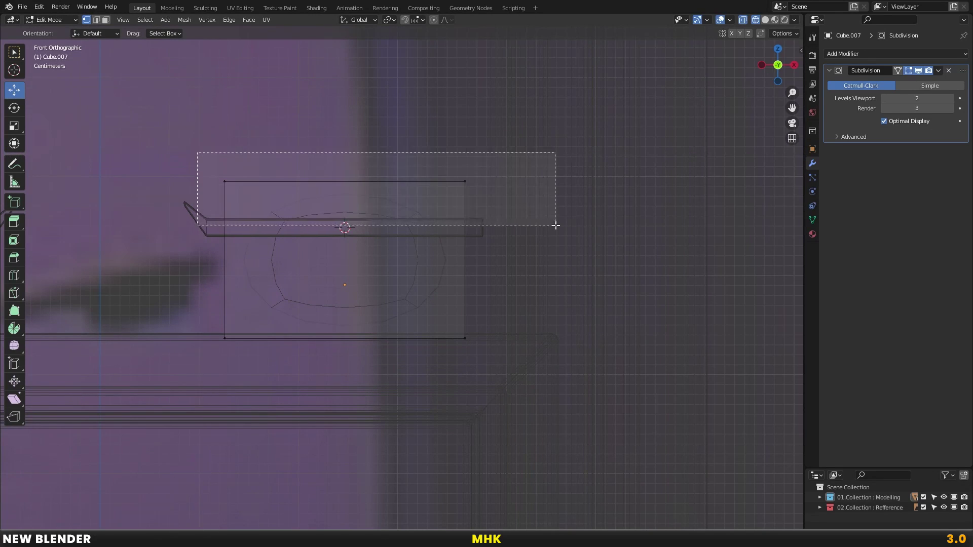
{"action": "key", "text": "g"}
{"action": "key", "text": "z"}
{"action": "left_click", "coordinate": [467, 287]}
{"action": "key", "text": "alt+z"}
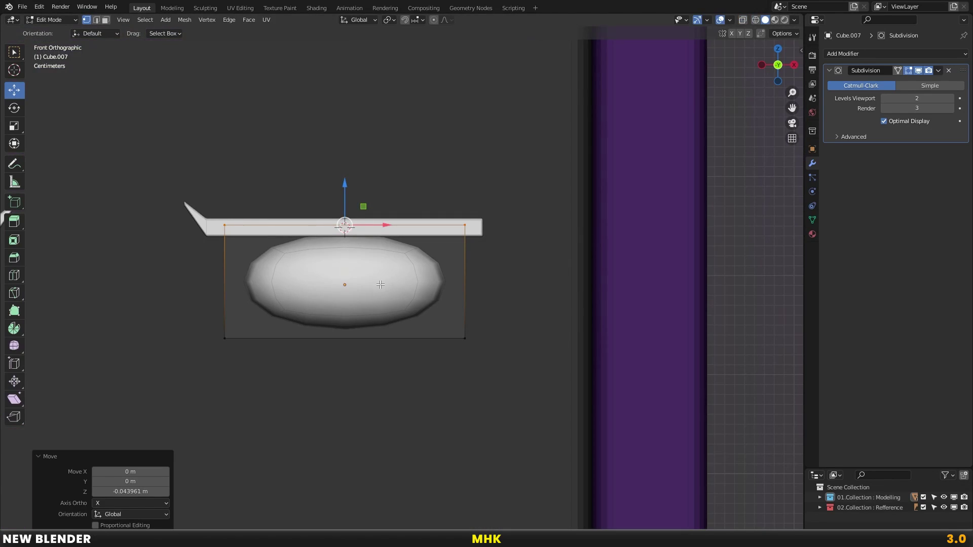
{"action": "key", "text": "Tab"}
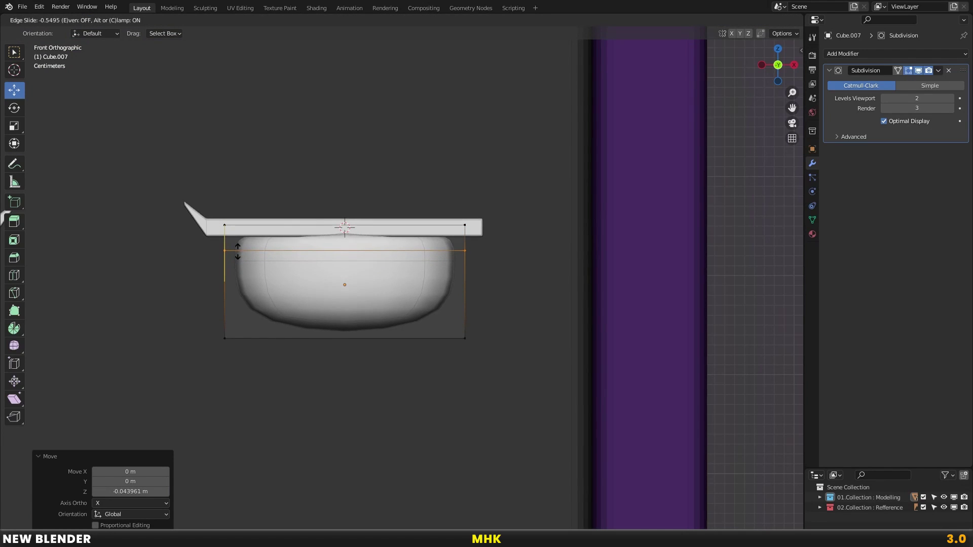
Reposition the eye vertically, shrink it slightly, and centre it under the right eyebrow
{"action": "key", "text": "g"}
{"action": "key", "text": "z"}
{"action": "left_click", "coordinate": [525, 307]}
{"action": "key", "text": "s"}
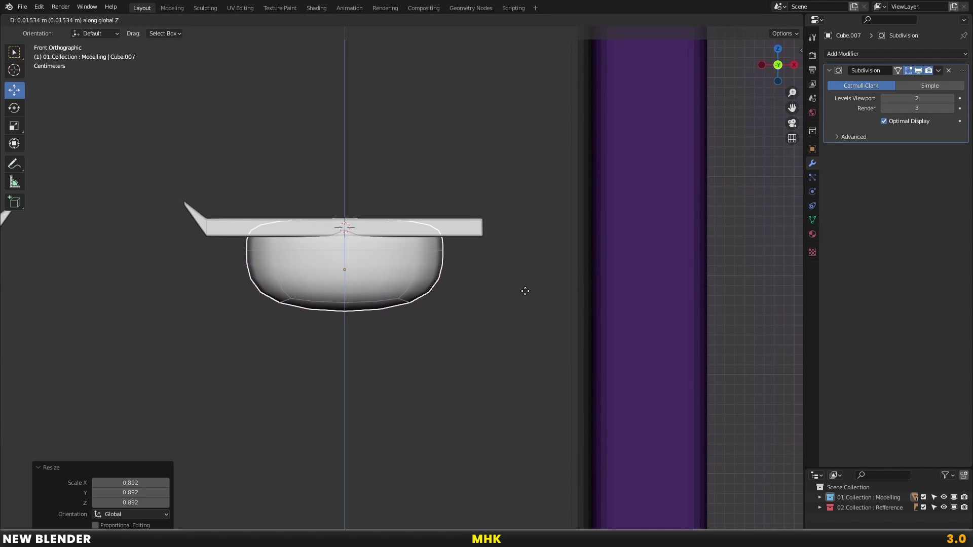
{"action": "left_click", "coordinate": [523, 289]}
{"action": "key", "text": "g"}
{"action": "key", "text": "x"}
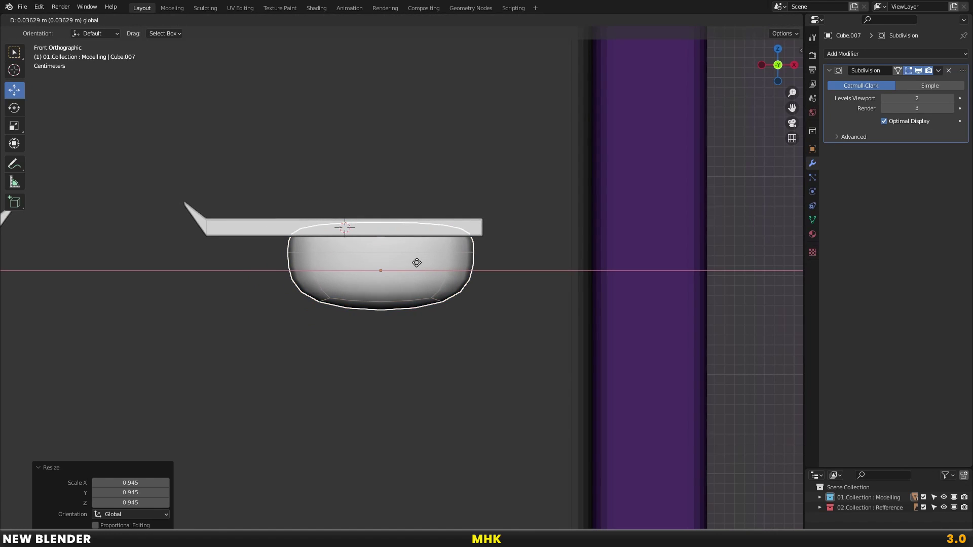
{"action": "left_click", "coordinate": [416, 263]}
Show the subdivision wireframe and thin the whole eye mesh front to back
{"action": "left_click", "coordinate": [890, 121]}
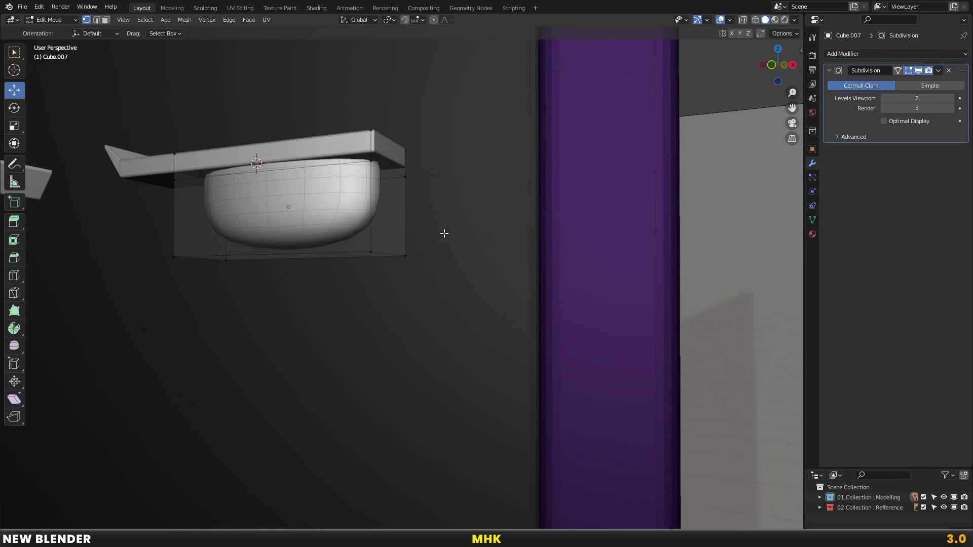
{"action": "key", "text": "a"}
{"action": "key", "text": "s"}
{"action": "key", "text": "y"}
{"action": "left_click", "coordinate": [513, 224]}
Add an edge loop across the eye and resize its lower loop to round the shape
{"action": "left_click", "coordinate": [390, 257], "text": "alt"}
{"action": "key", "text": "g"}
{"action": "key", "text": "g"}
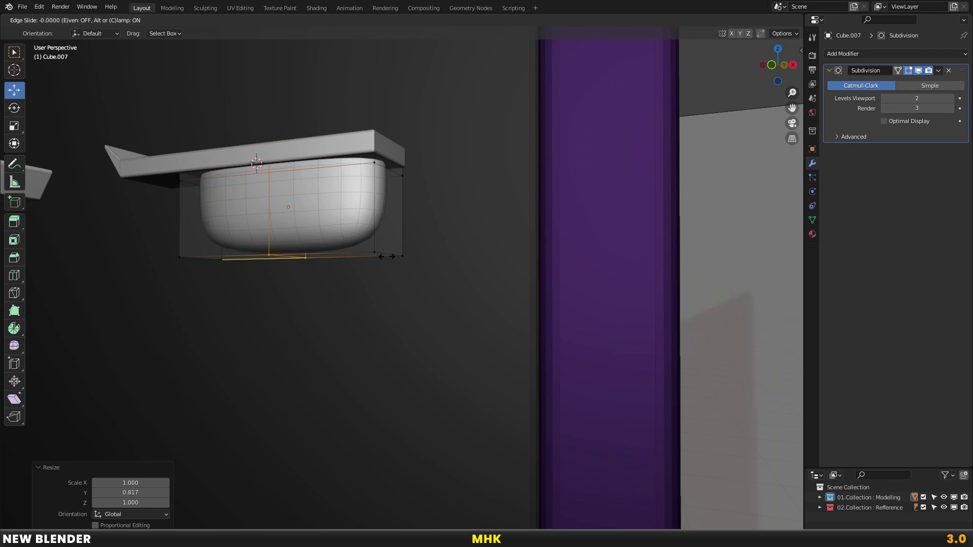
{"action": "right_click", "coordinate": [386, 256]}
{"action": "middle_click_drag", "start_coordinate": [405, 251], "coordinate": [353, 221], "text": "shift"}
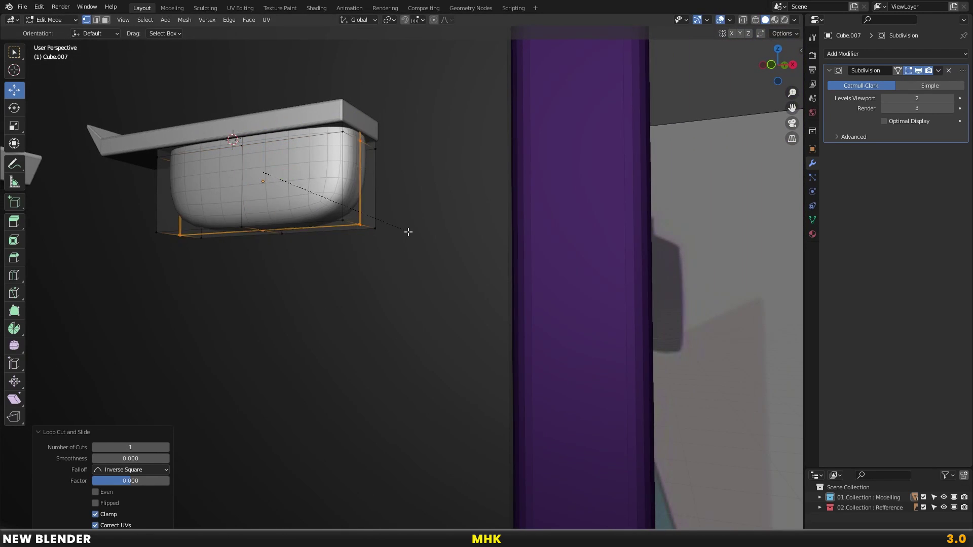
{"action": "left_click", "coordinate": [439, 242]}
{"action": "key", "text": "KP_1"}
{"action": "key", "text": "Tab"}
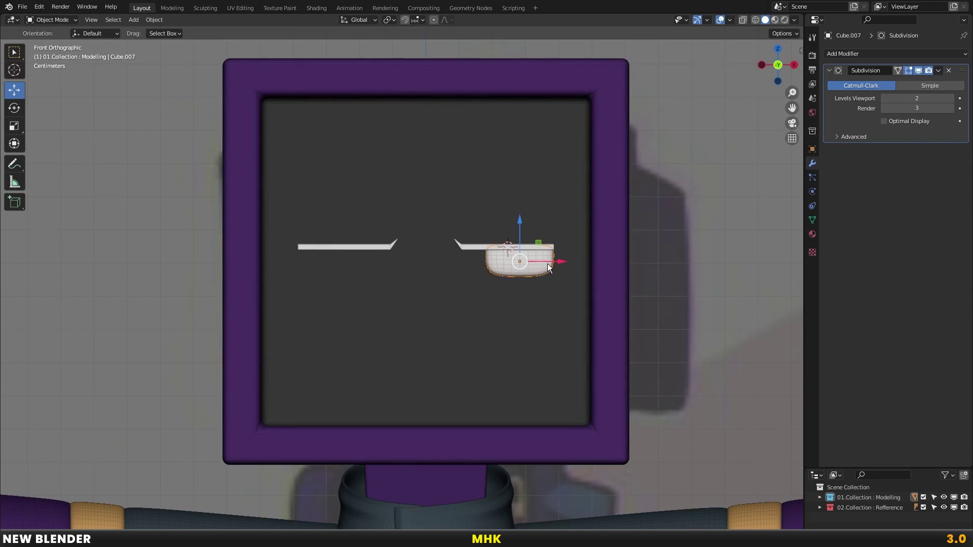
Flatten the eye to 0.9 height and nudge it up against the eyebrow
{"action": "scroll", "coordinate": [546, 264], "scroll_direction": "up", "scroll_amount": 3}
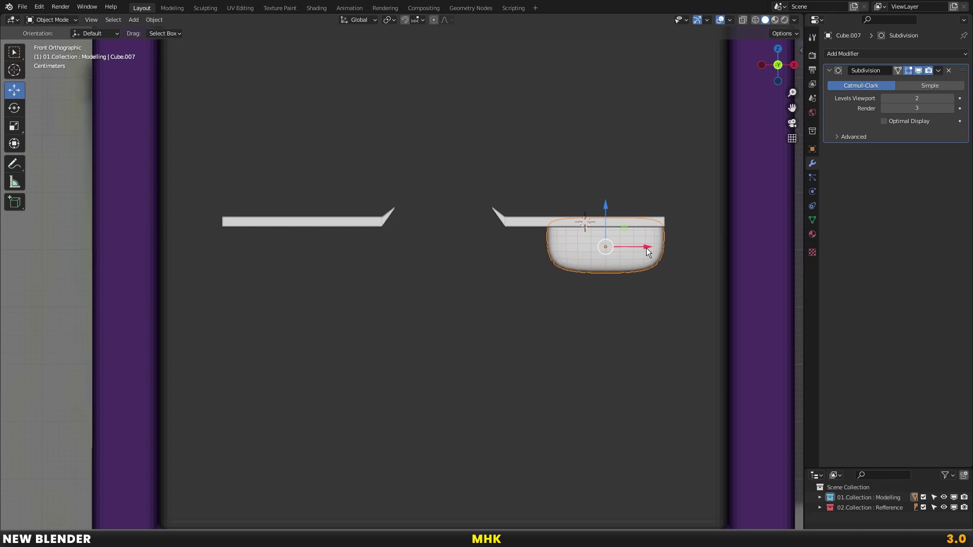
{"action": "type", "text": "sx"}
{"action": "type", "text": "z.9"}
{"action": "key", "text": "Return"}
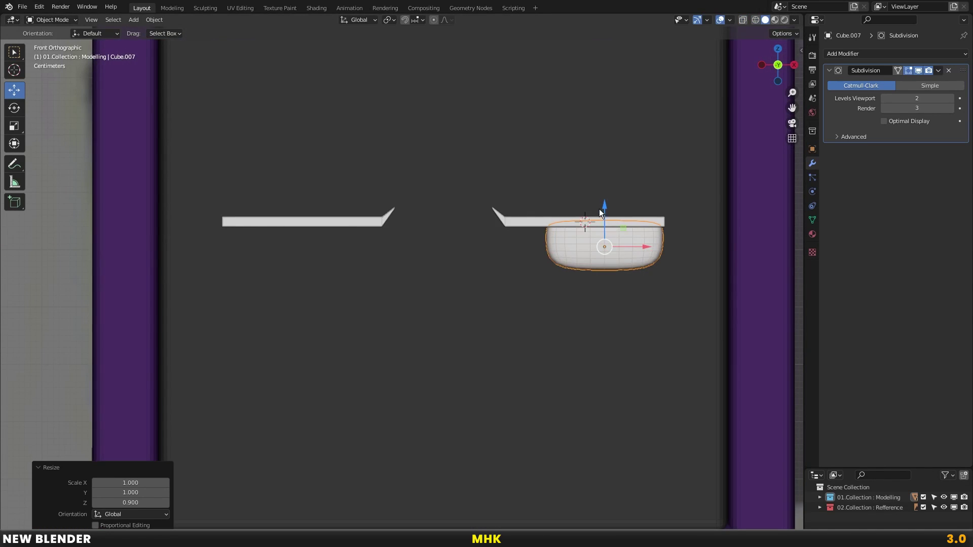
{"action": "left_click_drag", "start_coordinate": [600, 212], "coordinate": [600, 212]}
{"action": "key", "text": "g"}
{"action": "key", "text": "x"}
{"action": "key", "text": "Escape"}
Duplicate the eye along X under the left eyebrow and check it in wireframe
{"action": "key", "text": "shift+d"}
{"action": "key", "text": "x"}
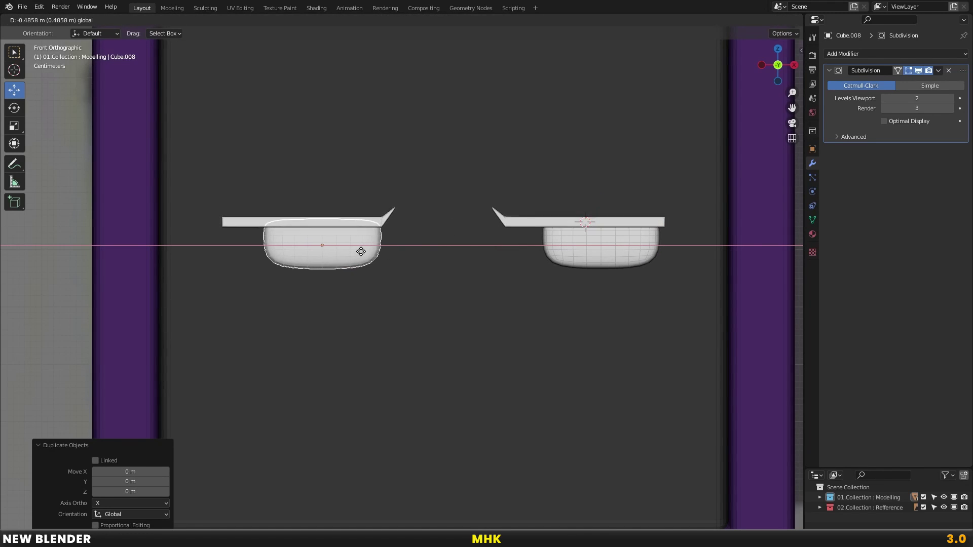
{"action": "left_click", "coordinate": [356, 250]}
{"action": "key", "text": "shift+z"}
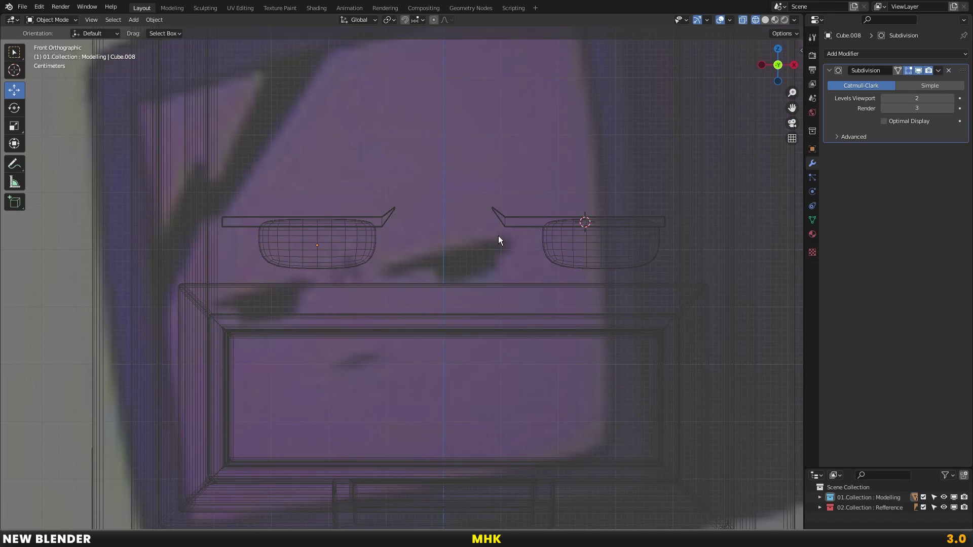
{"action": "key", "text": "shift+z"}
{"action": "left_click", "coordinate": [358, 226]}
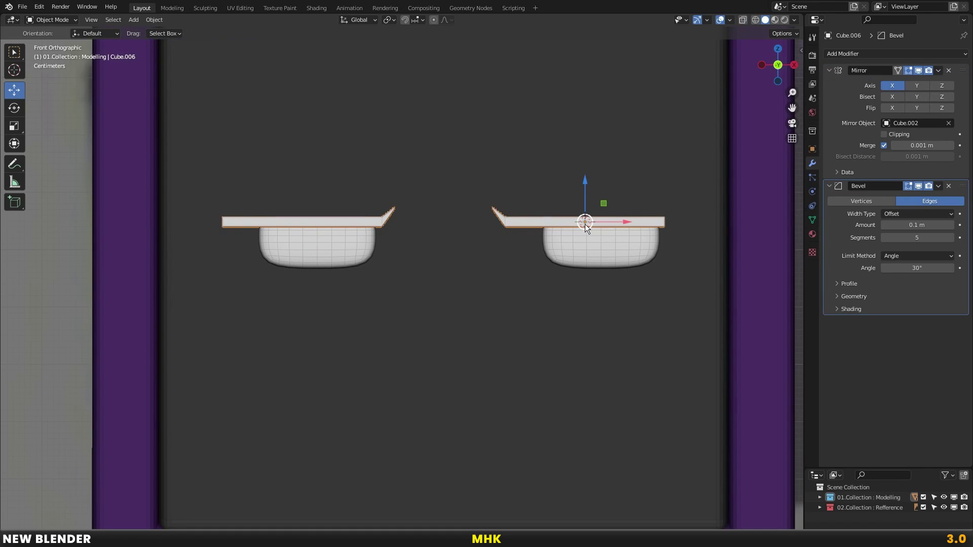
Thin the eyebrow bar vertically and raise its mesh slightly
{"action": "key", "text": "s"}
{"action": "key", "text": "z"}
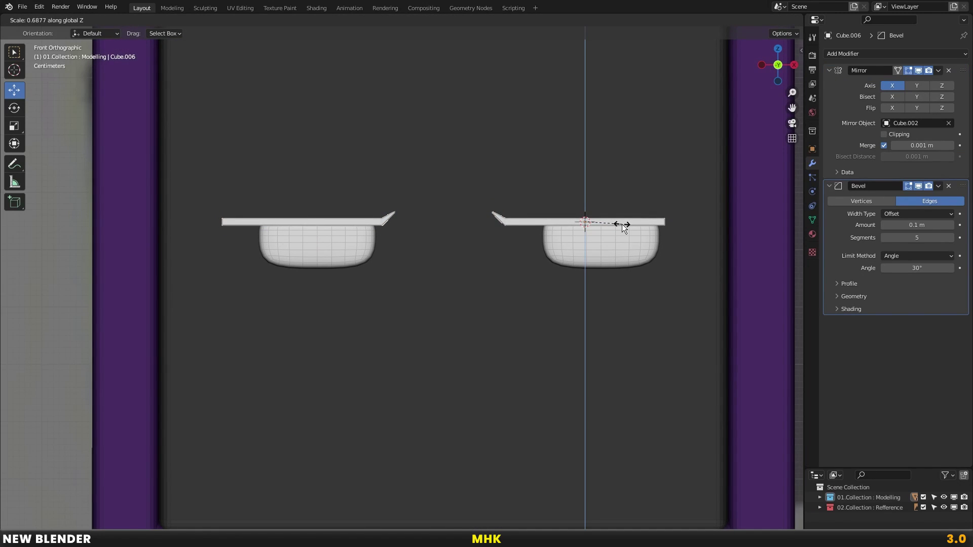
{"action": "left_click", "coordinate": [622, 224]}
{"action": "key", "text": "Tab"}
{"action": "key", "text": "shift+z"}
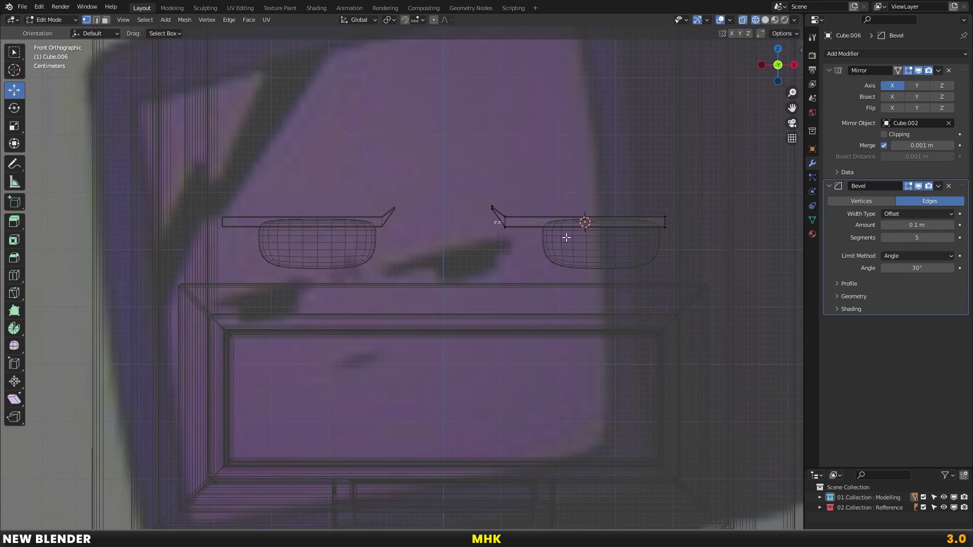
{"action": "key", "text": "shift+z"}
{"action": "left_click_drag", "start_coordinate": [585, 186], "coordinate": [586, 185]}
{"action": "middle_click_drag", "start_coordinate": [647, 206], "coordinate": [495, 241], "text": "shift"}
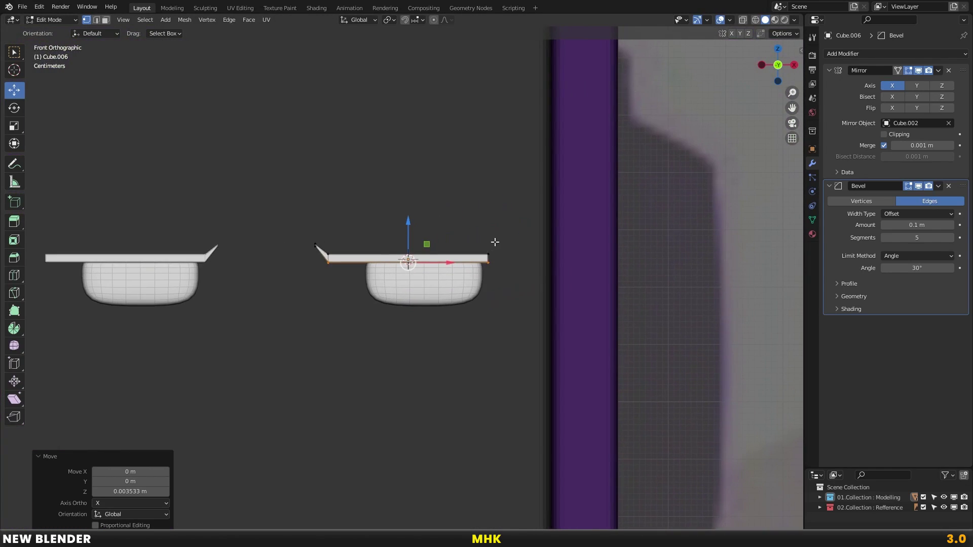
{"action": "key", "text": "Tab"}
Hide the wireframe overlay on all objects
{"action": "scroll", "coordinate": [486, 248], "scroll_direction": "down", "scroll_amount": 5}
{"action": "left_click", "coordinate": [449, 225]}
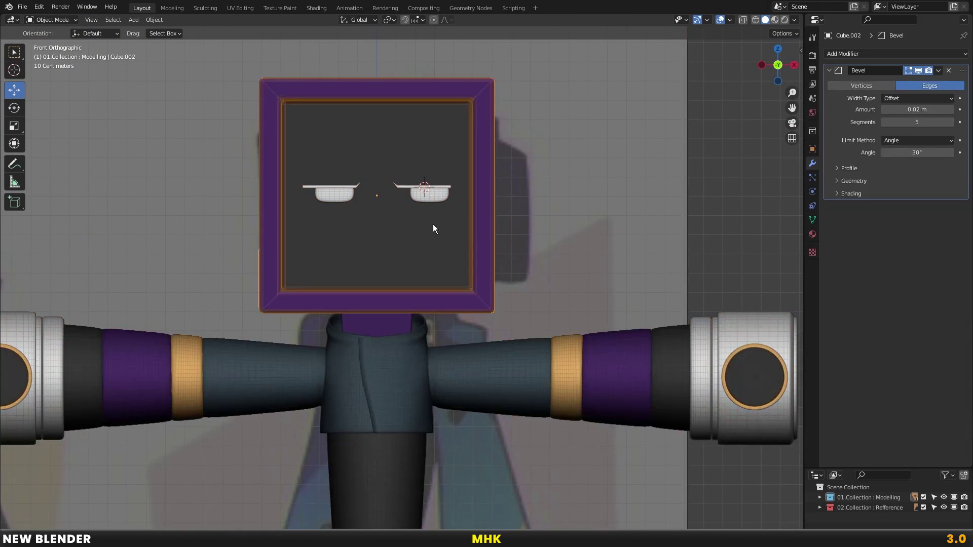
{"action": "left_click", "coordinate": [731, 20]}
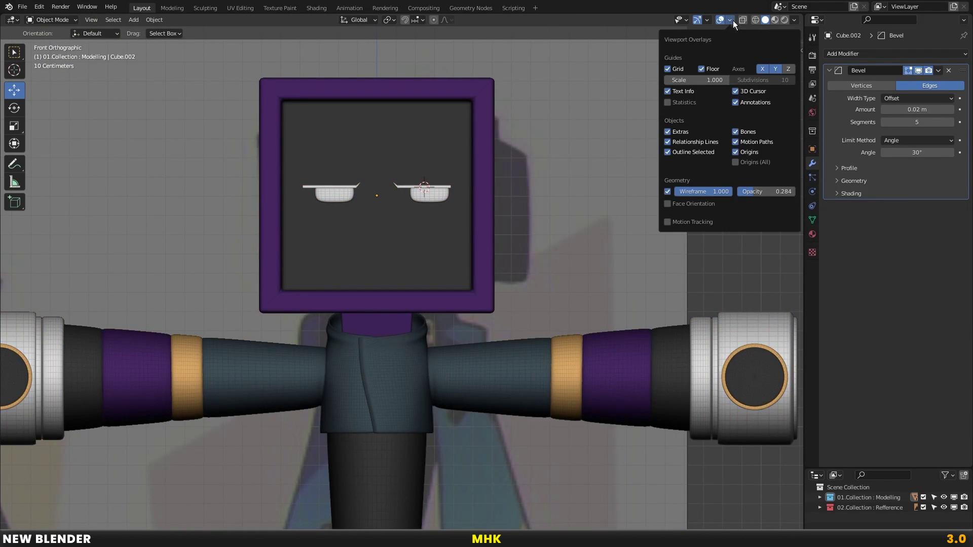
{"action": "left_click", "coordinate": [667, 192]}
{"action": "scroll", "coordinate": [494, 239], "scroll_direction": "down", "scroll_amount": 3}
{"action": "scroll", "coordinate": [482, 249], "scroll_direction": "down", "scroll_amount": 2}
Select both eye bowls and the eyebrow bars together
{"action": "key", "text": "a"}
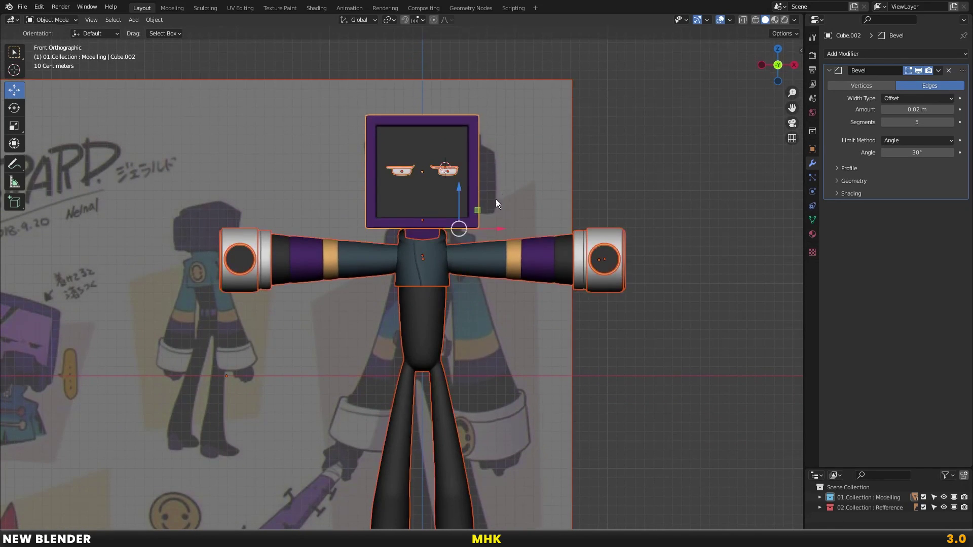
{"action": "scroll", "coordinate": [524, 190], "scroll_direction": "up", "scroll_amount": 5}
{"action": "scroll", "coordinate": [446, 249], "scroll_direction": "up", "scroll_amount": 3}
{"action": "scroll", "coordinate": [488, 248], "scroll_direction": "up", "scroll_amount": 2}
{"action": "left_click", "coordinate": [487, 248]}
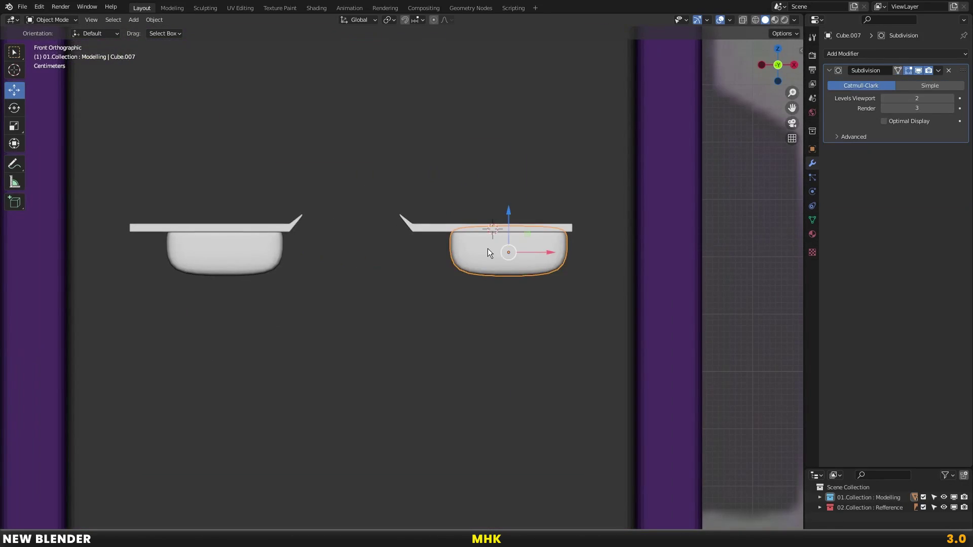
{"action": "scroll", "coordinate": [572, 249], "scroll_direction": "up", "scroll_amount": 1}
{"action": "left_click", "coordinate": [563, 218], "text": "shift"}
{"action": "middle_click_drag", "start_coordinate": [568, 224], "coordinate": [429, 251]}
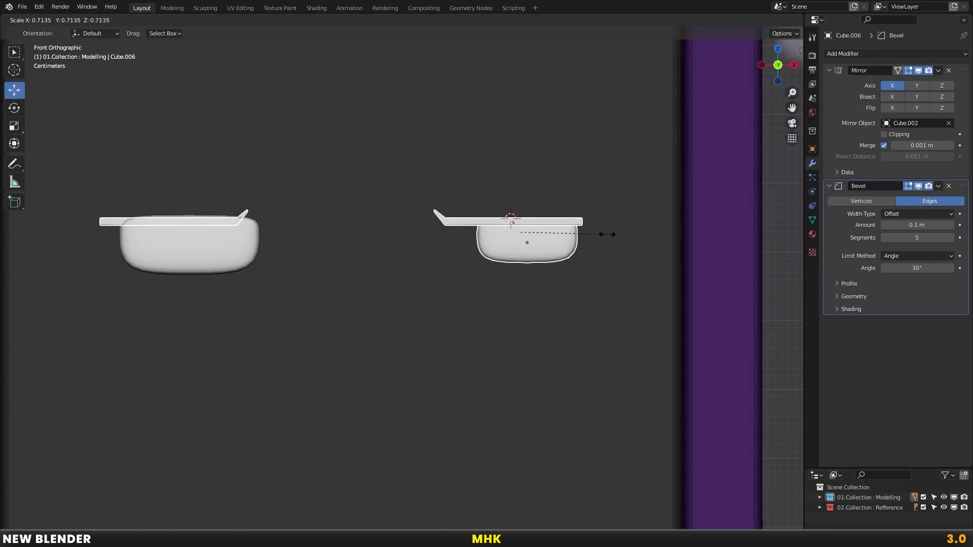
{"action": "left_click", "coordinate": [239, 245]}
{"action": "left_click", "coordinate": [507, 244]}
{"action": "left_click", "coordinate": [231, 228]}
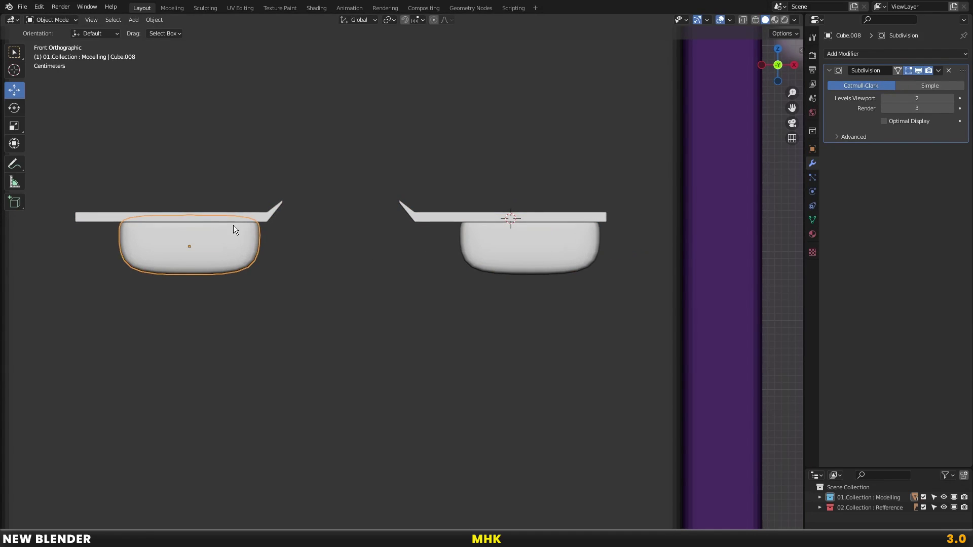
{"action": "left_click", "coordinate": [249, 217], "text": "shift"}
{"action": "left_click", "coordinate": [521, 232], "text": "shift"}
Change the transform pivot point for scaling the eye parts
{"action": "key", "text": "s"}
{"action": "key", "text": "Escape"}
{"action": "left_click", "coordinate": [389, 20]}
{"action": "left_click", "coordinate": [404, 63]}
{"action": "key", "text": "s"}
{"action": "key", "text": "Escape"}
Parent each eye bowl to its eyelid plate, removing the plate's Mirror modifier
{"action": "left_click", "coordinate": [536, 245]}
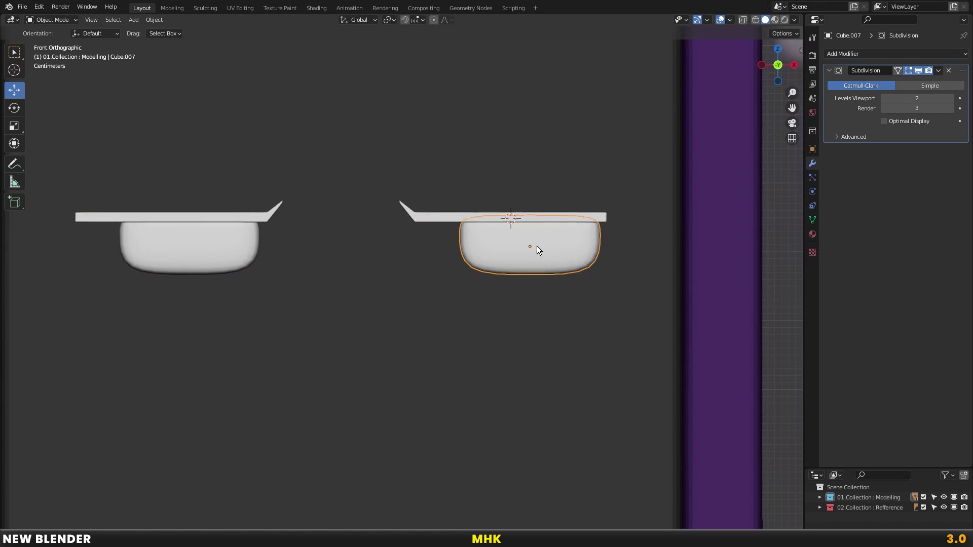
{"action": "left_click", "coordinate": [226, 239]}
{"action": "left_click", "coordinate": [248, 218], "text": "shift"}
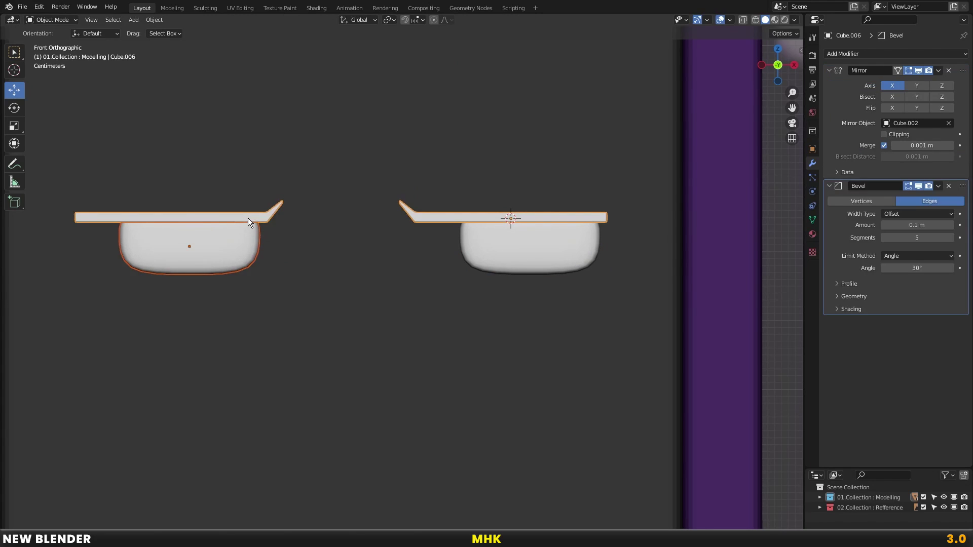
{"action": "key", "text": "ctrl+p"}
{"action": "left_click", "coordinate": [248, 218]}
{"action": "key", "text": "s"}
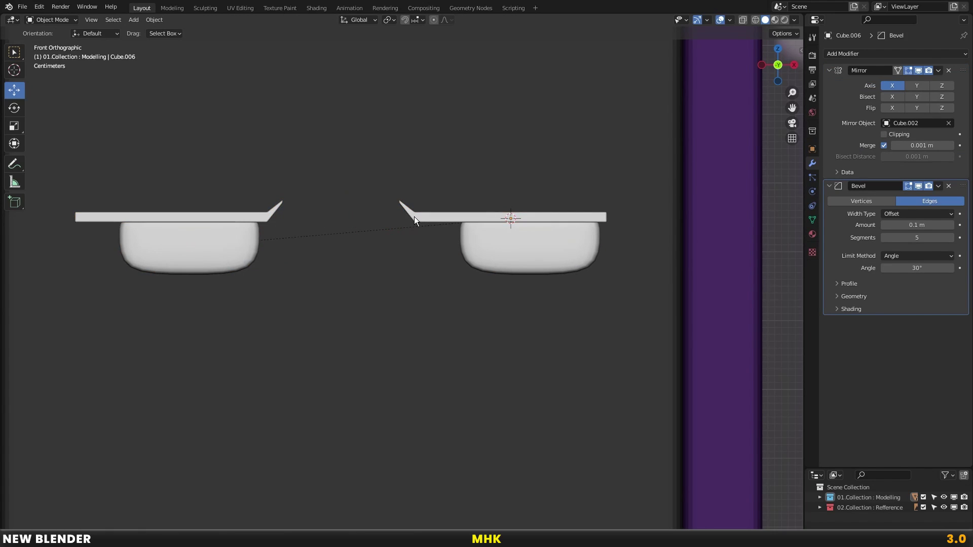
{"action": "key", "text": "Escape"}
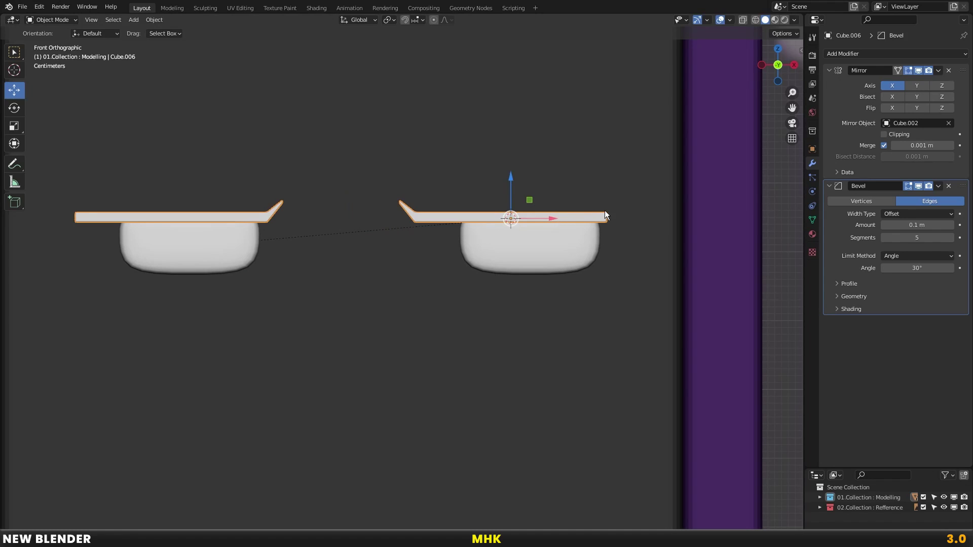
{"action": "key", "text": "ctrl+a"}
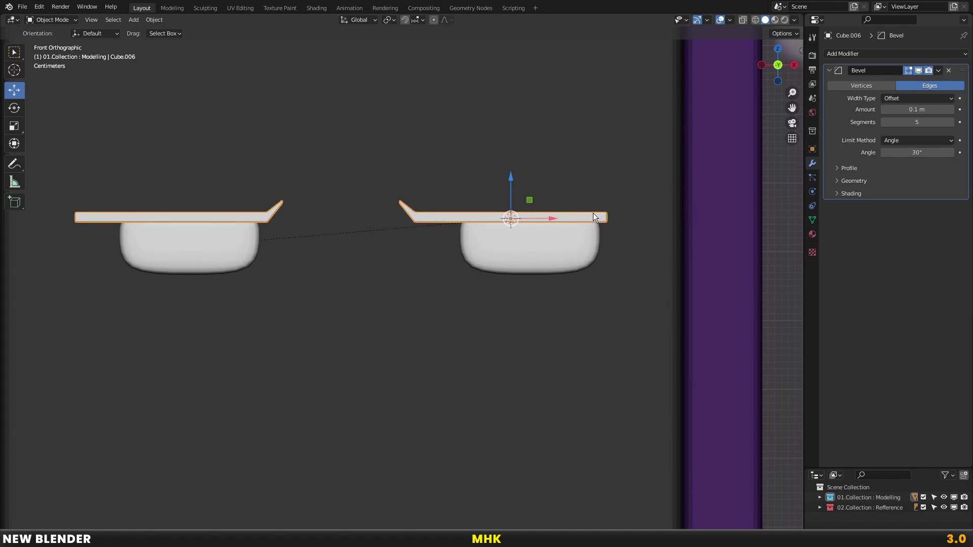
{"action": "left_click", "coordinate": [574, 236], "text": "shift"}
{"action": "key", "text": "ctrl+p"}
{"action": "left_click", "coordinate": [556, 218]}
Set the eye pieces' origin to geometry and scale them down to about 0.89
{"action": "key", "text": "s"}
{"action": "key", "text": "Escape"}
{"action": "key", "text": "ctrl+alt+shift+c"}
{"action": "left_click", "coordinate": [603, 222]}
{"action": "key", "text": "s"}
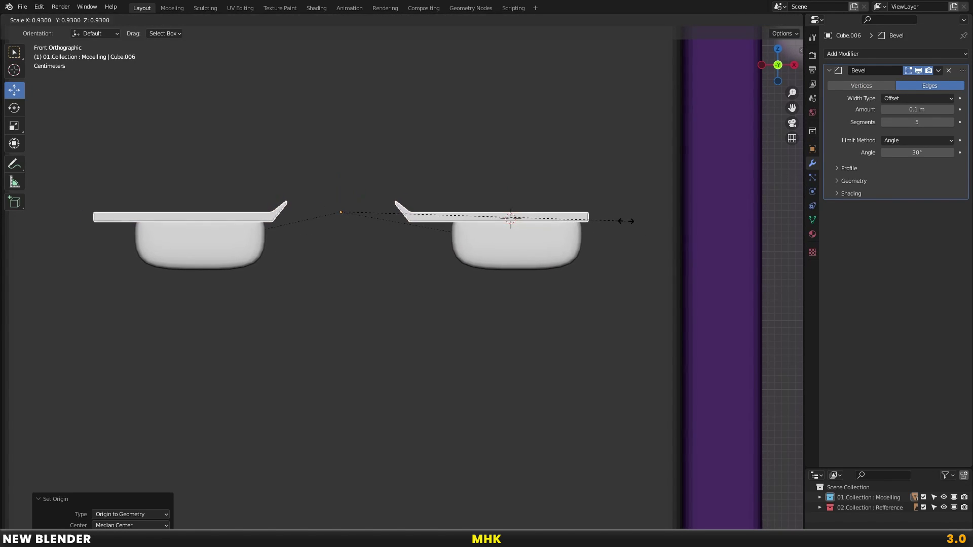
{"action": "left_click", "coordinate": [603, 221]}
{"action": "scroll", "coordinate": [559, 224], "scroll_direction": "down", "scroll_amount": 3}
{"action": "key", "text": "shift+z"}
{"action": "key", "text": "s"}
{"action": "left_click", "coordinate": [534, 245]}
{"action": "key", "text": "shift+z"}
{"action": "key", "text": "s"}
{"action": "left_click", "coordinate": [504, 251]}
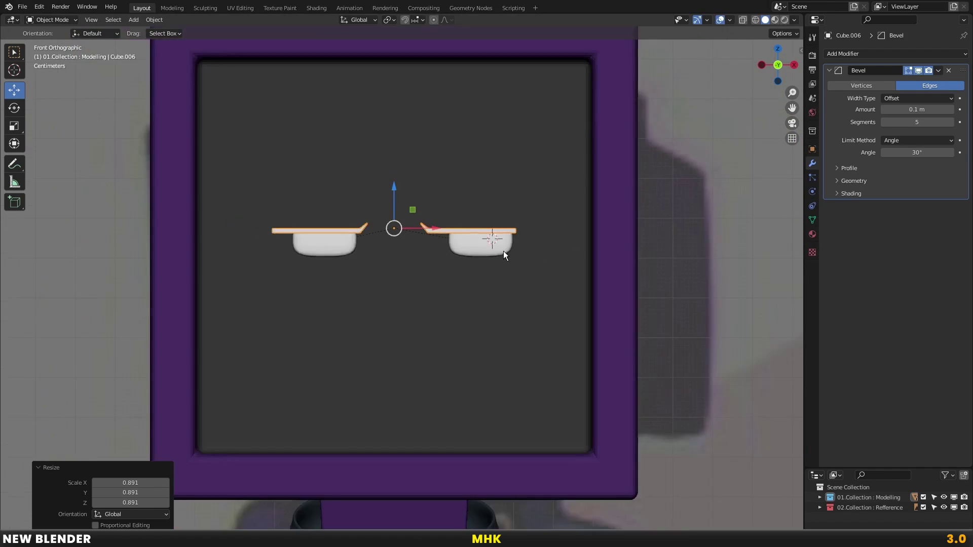
Flatten the eyes on Y to about 0.392 depth and shift them along Y
{"action": "middle_click_drag", "start_coordinate": [504, 251], "coordinate": [439, 278]}
{"action": "scroll", "coordinate": [370, 294], "scroll_direction": "up", "scroll_amount": 2}
{"action": "key", "text": "s"}
{"action": "key", "text": "y"}
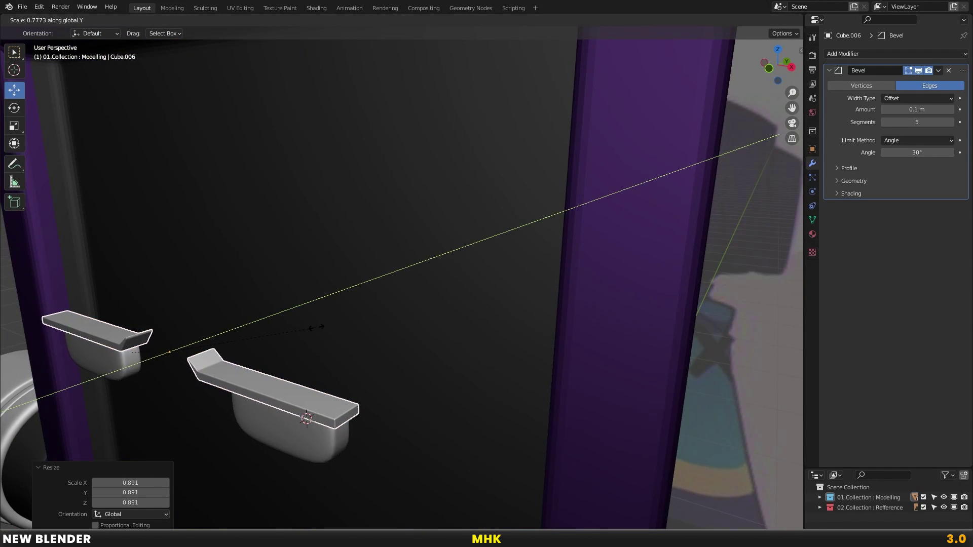
{"action": "left_click", "coordinate": [238, 381]}
{"action": "key", "text": "g"}
{"action": "key", "text": "y"}
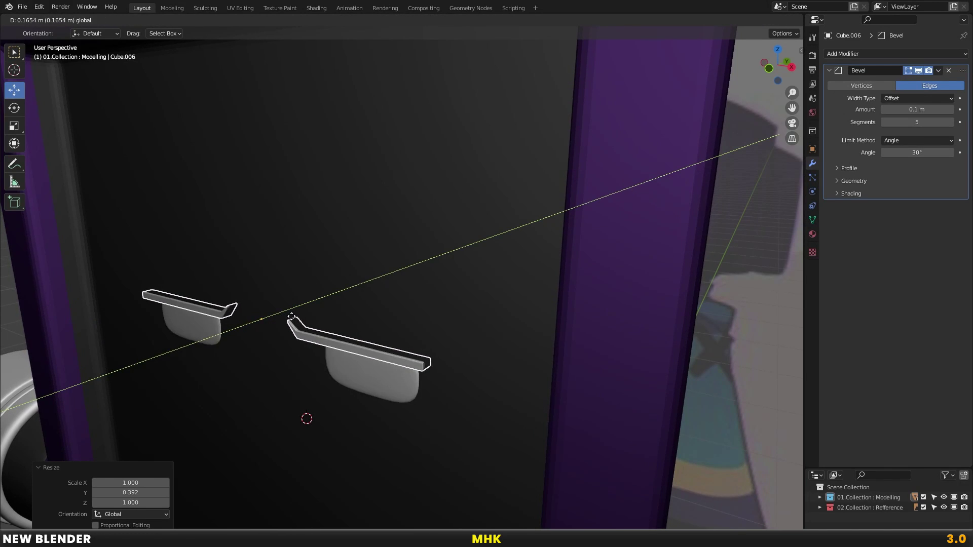
{"action": "left_click", "coordinate": [323, 312]}
Select the monitor frame and inspect the head from the front in wireframe
{"action": "key", "text": "KP_1"}
{"action": "left_click", "coordinate": [492, 293]}
{"action": "scroll", "coordinate": [492, 293], "scroll_direction": "down", "scroll_amount": 4}
{"action": "middle_click_drag", "start_coordinate": [515, 321], "coordinate": [457, 220], "text": "shift"}
{"action": "scroll", "coordinate": [437, 245], "scroll_direction": "up", "scroll_amount": 3}
{"action": "key", "text": "shift+z"}
{"action": "scroll", "coordinate": [458, 250], "scroll_direction": "up", "scroll_amount": 2}
{"action": "middle_click_drag", "start_coordinate": [458, 250], "coordinate": [431, 255]}
{"action": "key", "text": "KP_1"}
{"action": "key", "text": "shift+z"}
{"action": "key", "text": "shift+a"}
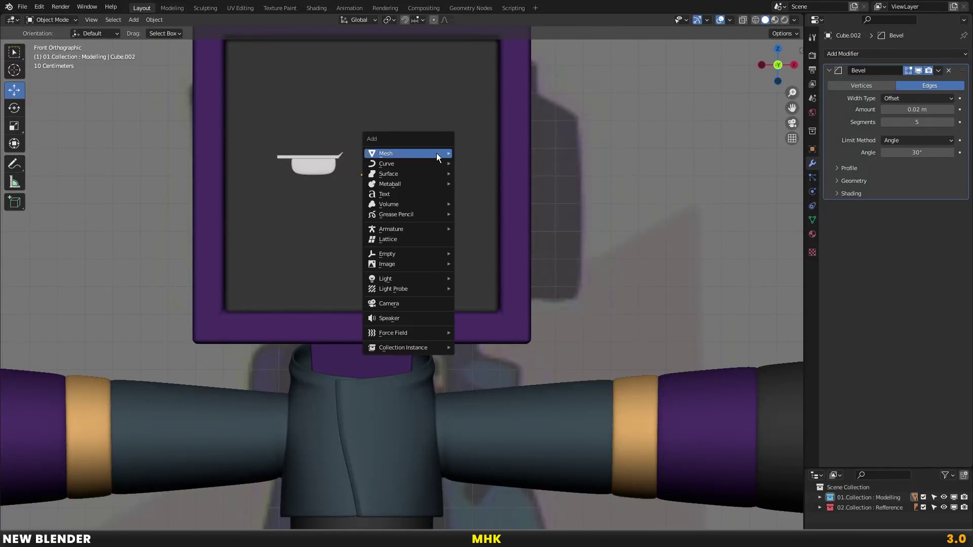
Add a cube, flatten it on Z, narrow it on X, and place it below the eyes
{"action": "left_click", "coordinate": [499, 169]}
{"action": "key", "text": "s"}
{"action": "key", "text": "z"}
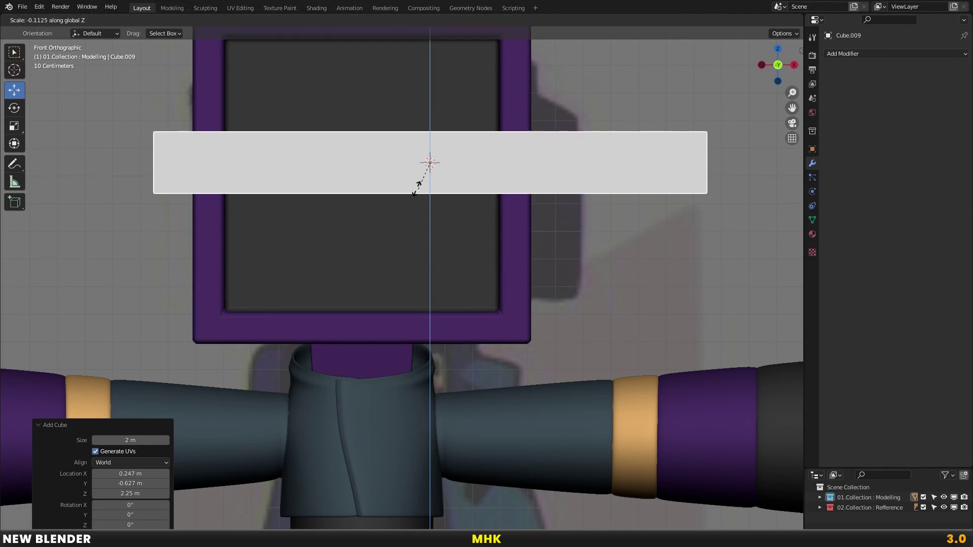
{"action": "left_click", "coordinate": [430, 162]}
{"action": "key", "text": "s"}
{"action": "key", "text": "x"}
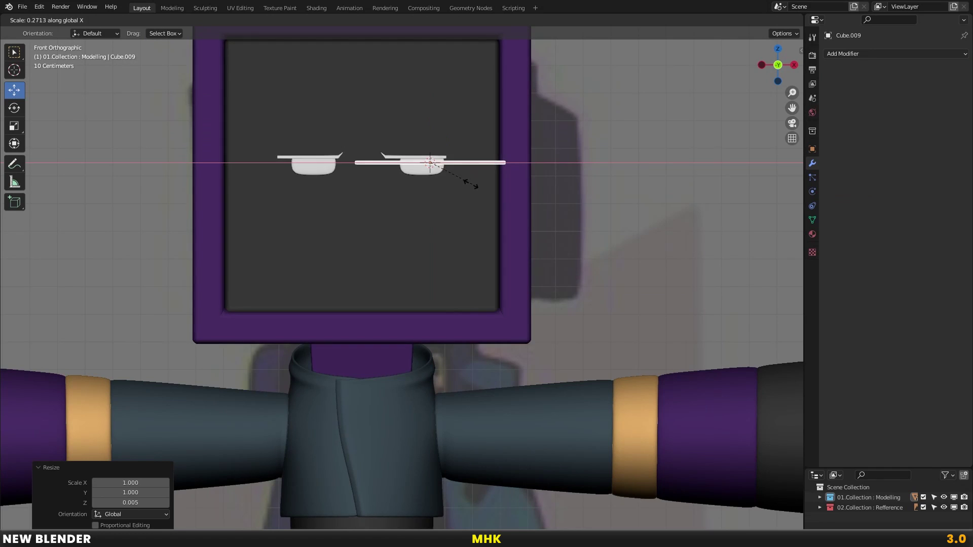
{"action": "left_click", "coordinate": [431, 175]}
{"action": "key", "text": "g"}
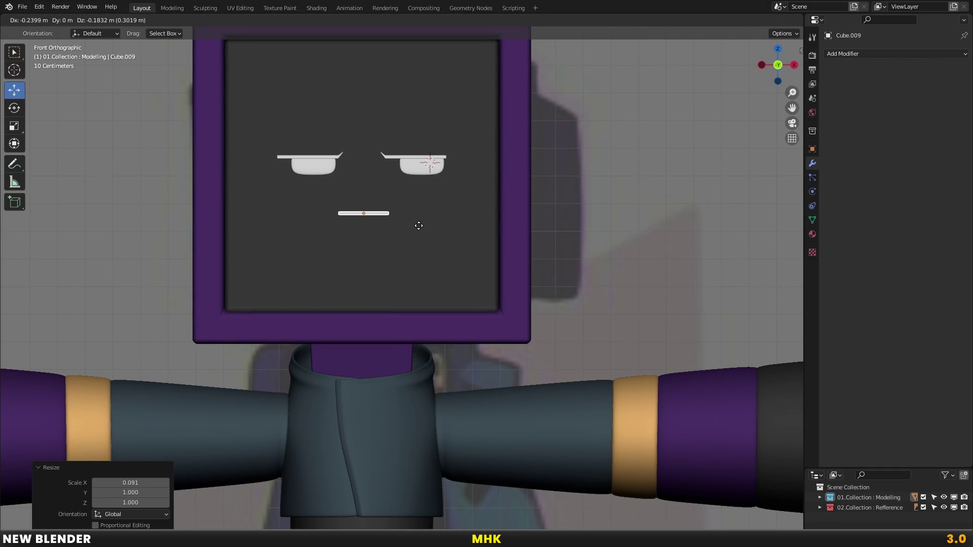
{"action": "left_click", "coordinate": [419, 226]}
Reduce the bar's depth with a Y scale of 0.12, then thin it further
{"action": "middle_click_drag", "start_coordinate": [419, 226], "coordinate": [299, 287]}
{"action": "type", "text": "s"}
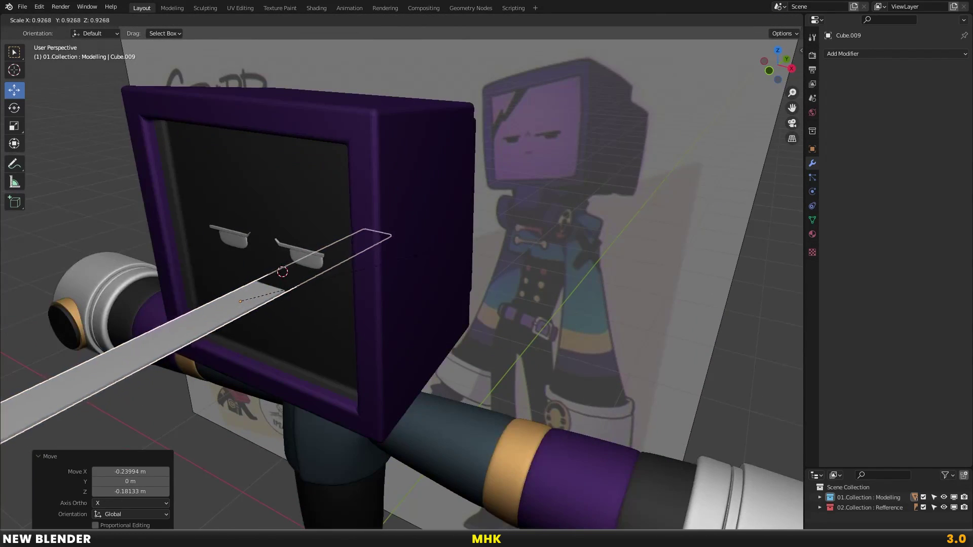
{"action": "type", "text": "y0.12"}
{"action": "key", "text": "Return"}
{"action": "key", "text": "s"}
{"action": "key", "text": "y"}
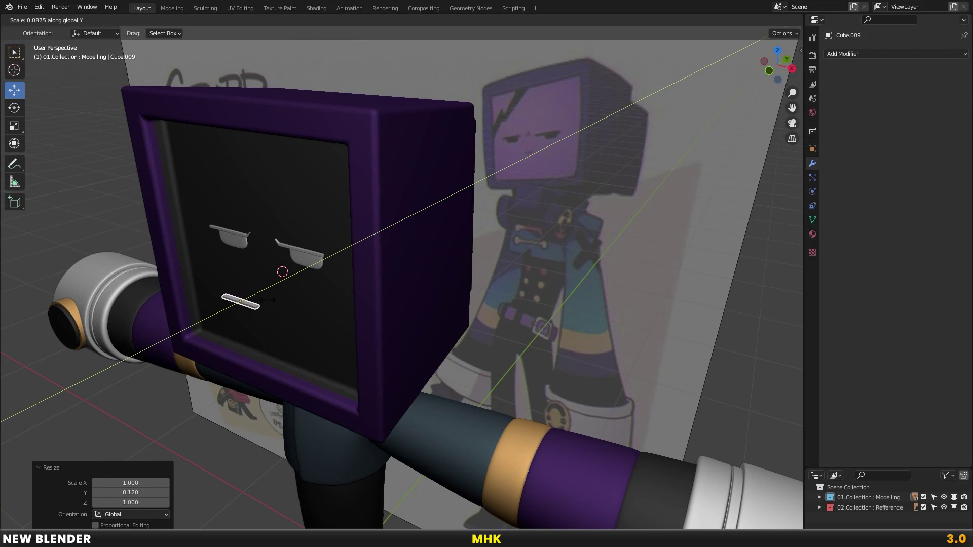
{"action": "left_click", "coordinate": [260, 300]}
Adjust the mouth bar's depth position along Y using local view
{"action": "key", "text": "g"}
{"action": "key", "text": "y"}
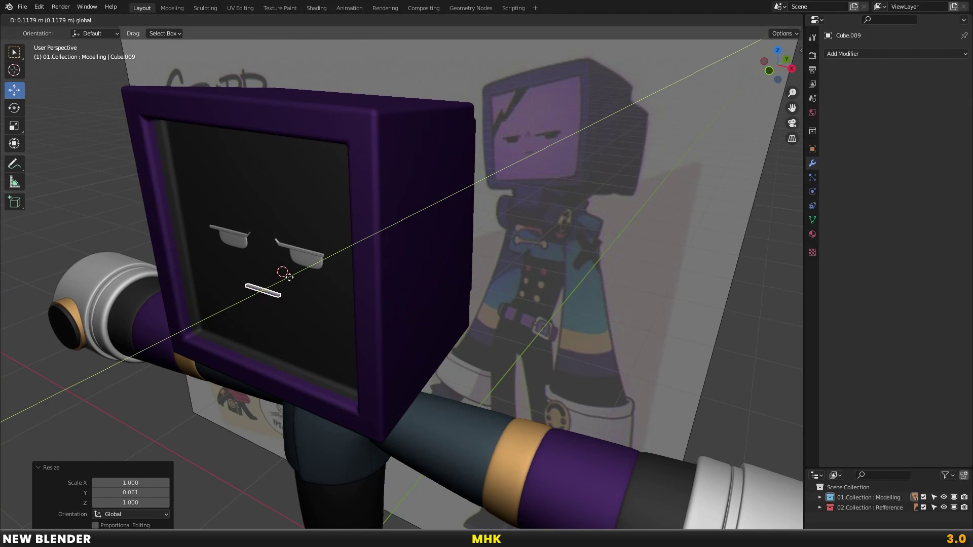
{"action": "left_click", "coordinate": [303, 277]}
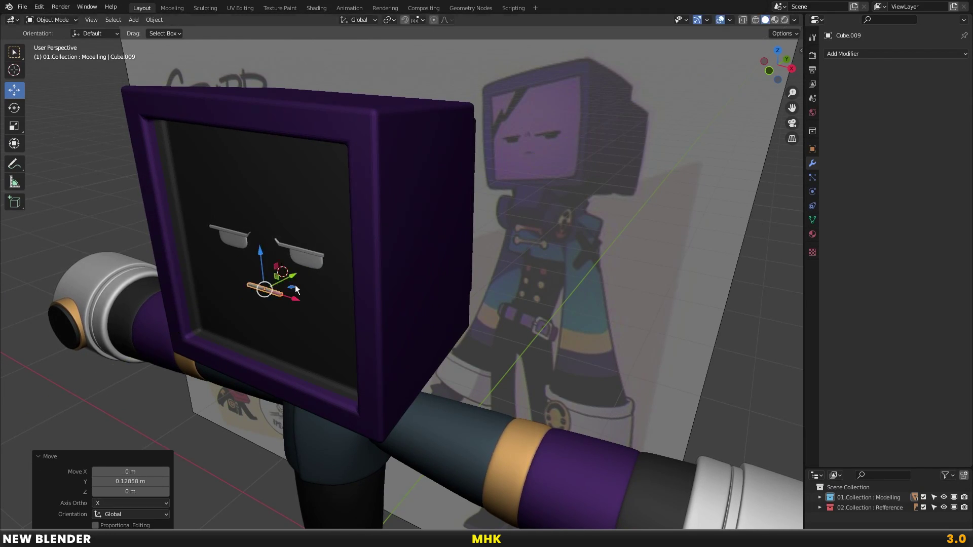
{"action": "key", "text": "KP_Divide"}
{"action": "key", "text": "g"}
{"action": "key", "text": "y"}
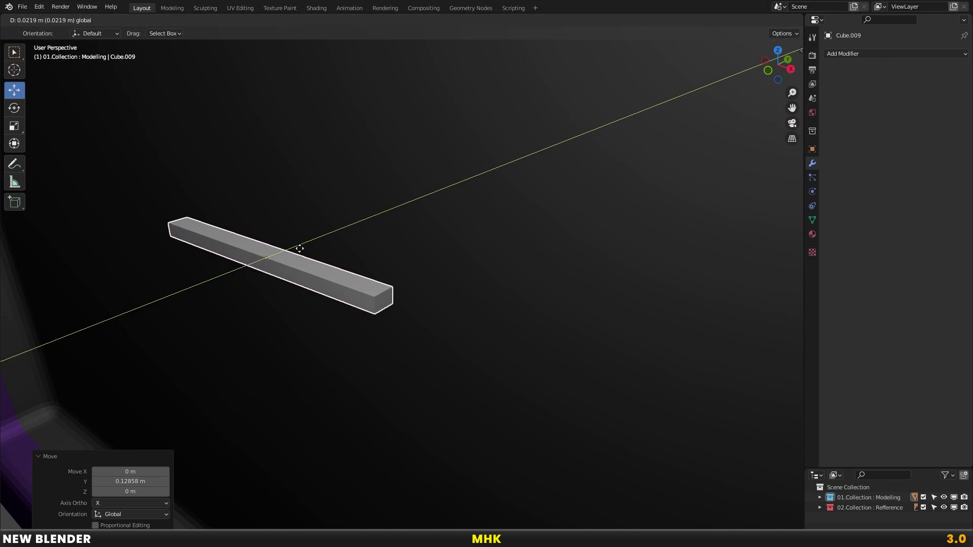
{"action": "left_click", "coordinate": [309, 247]}
{"action": "key", "text": "KP_Divide"}
{"action": "key", "text": "KP_1"}
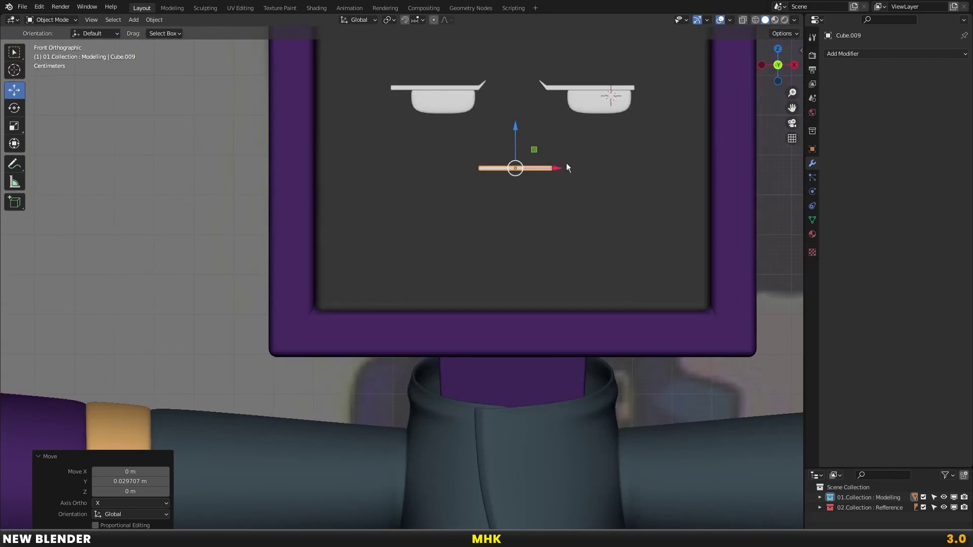
Apply the mouth bar's scale and give it a 5-segment Bevel modifier
{"action": "key", "text": "ctrl+a"}
{"action": "left_click", "coordinate": [562, 89]}
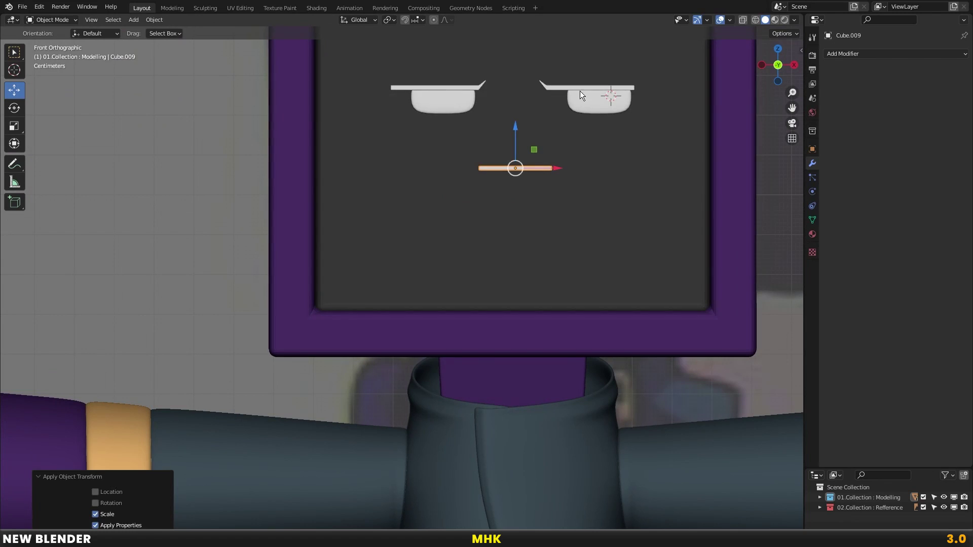
{"action": "left_click", "coordinate": [843, 54]}
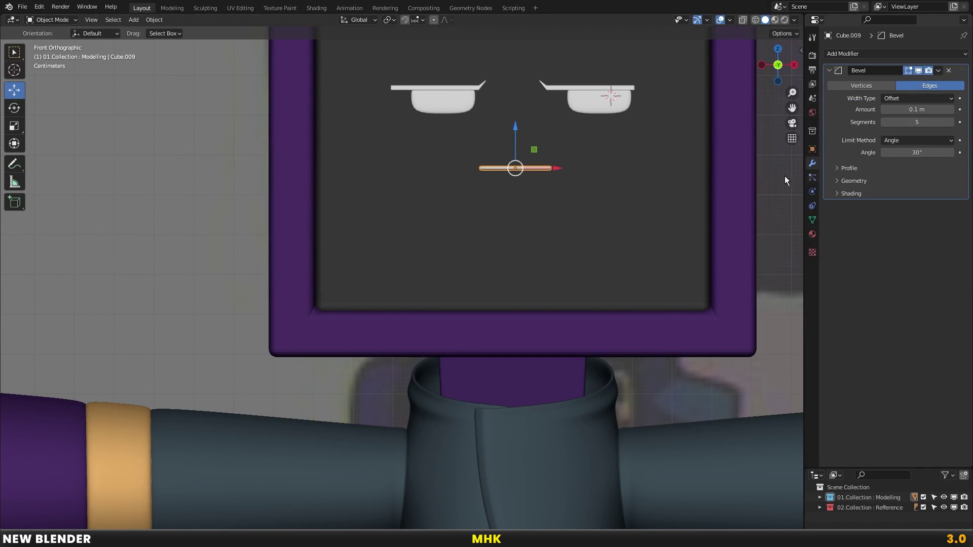
{"action": "scroll", "coordinate": [616, 148], "scroll_direction": "up", "scroll_amount": 4}
{"action": "scroll", "coordinate": [496, 224], "scroll_direction": "up", "scroll_amount": 3}
{"action": "left_click", "coordinate": [588, 153]}
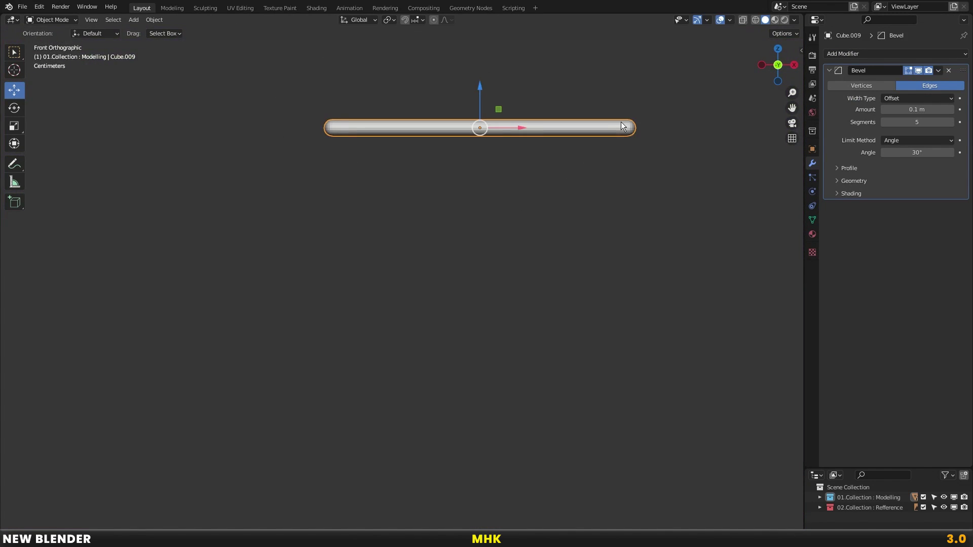
Zoom in on the face and check it in wireframe and solid shading
{"action": "left_click", "coordinate": [604, 184]}
{"action": "scroll", "coordinate": [554, 247], "scroll_direction": "down", "scroll_amount": 5}
{"action": "scroll", "coordinate": [487, 270], "scroll_direction": "down", "scroll_amount": 3}
{"action": "scroll", "coordinate": [501, 276], "scroll_direction": "down", "scroll_amount": 3}
{"action": "scroll", "coordinate": [489, 237], "scroll_direction": "down", "scroll_amount": 2}
{"action": "scroll", "coordinate": [443, 159], "scroll_direction": "up", "scroll_amount": 2}
{"action": "scroll", "coordinate": [442, 211], "scroll_direction": "up", "scroll_amount": 5}
{"action": "key", "text": "shift+z"}
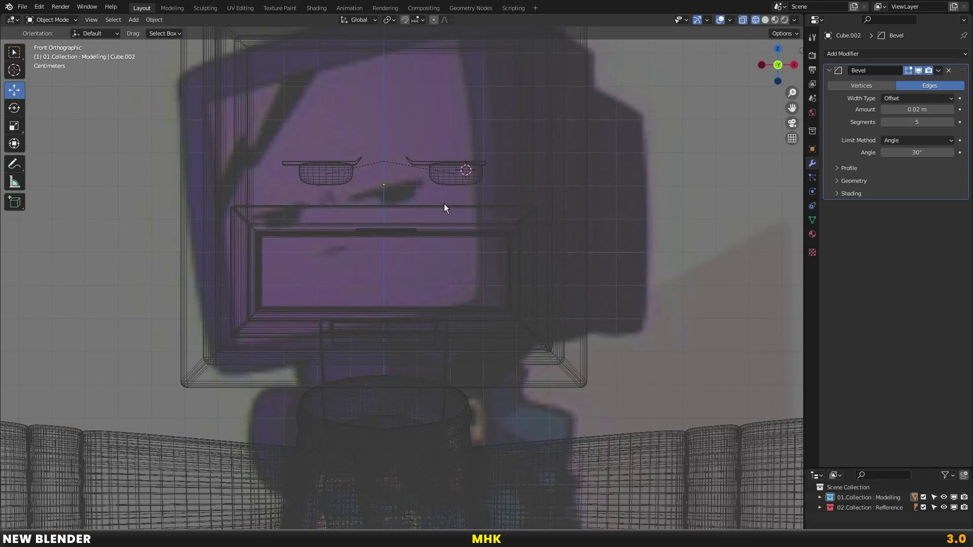
{"action": "key", "text": "shift+z"}
{"action": "scroll", "coordinate": [426, 198], "scroll_direction": "up", "scroll_amount": 3}
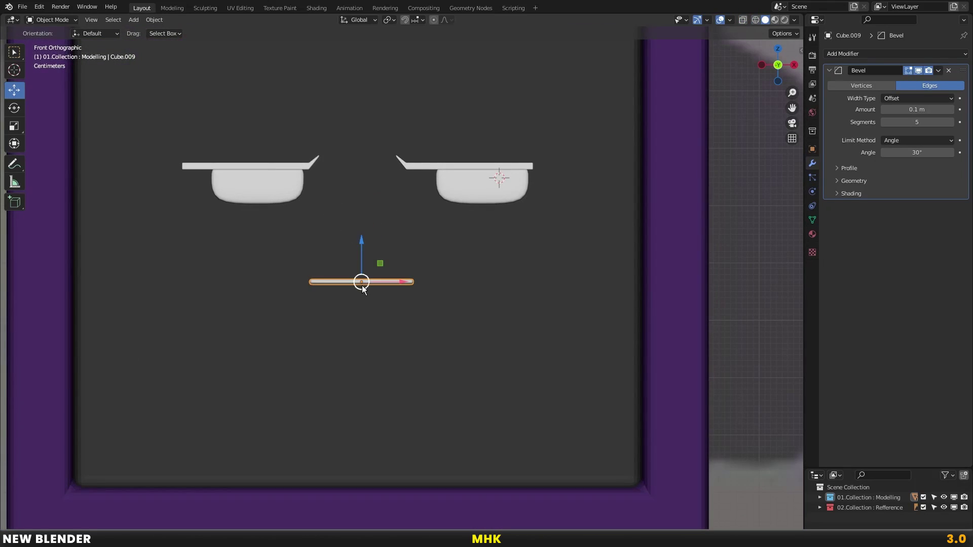
Duplicate the mouth bar upward, rotate it 90°, and shorten it into a vertical stroke
{"action": "key", "text": "shift+d"}
{"action": "key", "text": "z"}
{"action": "left_click", "coordinate": [362, 190]}
{"action": "type", "text": "r90"}
{"action": "key", "text": "Return"}
{"action": "key", "text": "s"}
{"action": "left_click", "coordinate": [416, 207]}
Make a slightly tilted copy of the stroke and move both above between the eyes
{"action": "key", "text": "shift+d"}
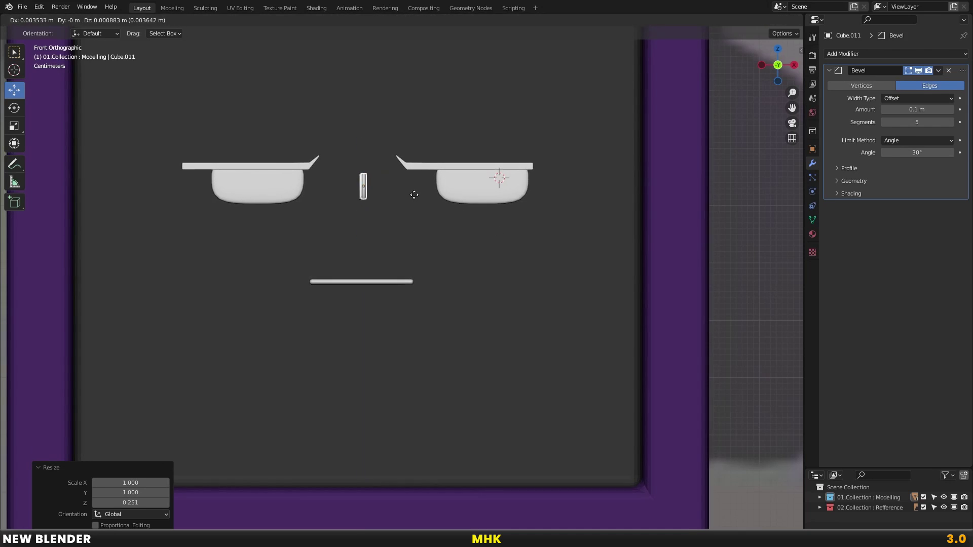
{"action": "left_click", "coordinate": [416, 188]}
{"action": "key", "text": "r"}
{"action": "left_click", "coordinate": [413, 197]}
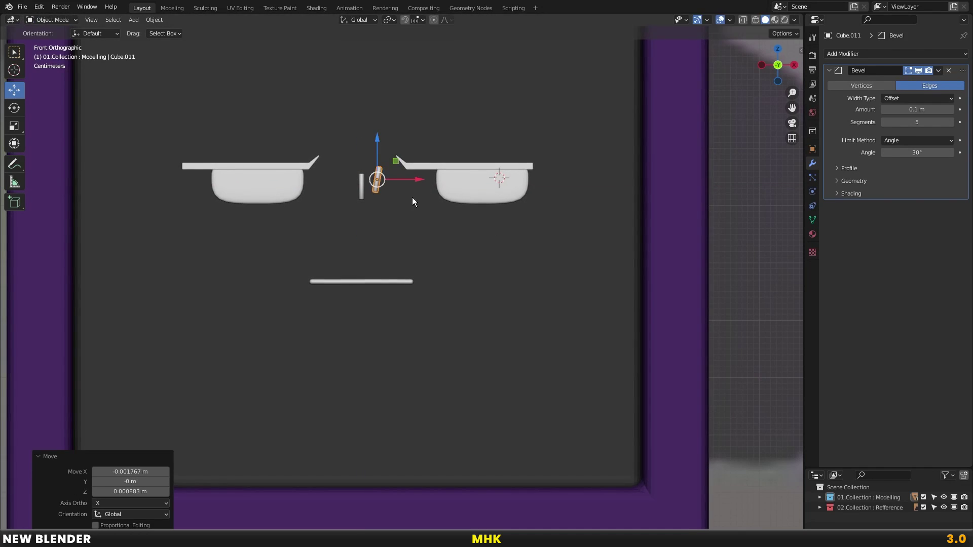
{"action": "left_click", "coordinate": [361, 180], "text": "shift"}
{"action": "key", "text": "g"}
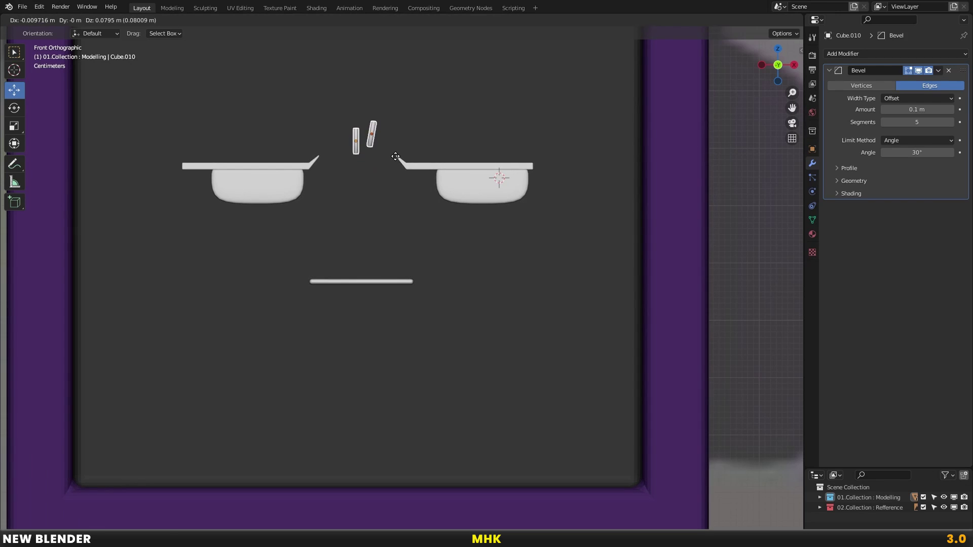
{"action": "left_click", "coordinate": [396, 156]}
{"action": "left_click", "coordinate": [395, 189]}
{"action": "mouse_move", "coordinate": [376, 145]}
{"action": "middle_mouse_down"}
{"action": "mouse_move", "coordinate": [347, 245]}
{"action": "mouse_move", "coordinate": [315, 250]}
{"action": "mouse_move", "coordinate": [403, 213]}
{"action": "mouse_move", "coordinate": [434, 172]}
{"action": "mouse_move", "coordinate": [427, 181]}
{"action": "mouse_move", "coordinate": [198, 176]}
{"action": "middle_mouse_up"}
{"action": "left_click", "coordinate": [434, 172]}
Face-select the monitor frame's inner strip and bring up its material slots
{"action": "key", "text": "Tab"}
{"action": "key", "text": "alt+a"}
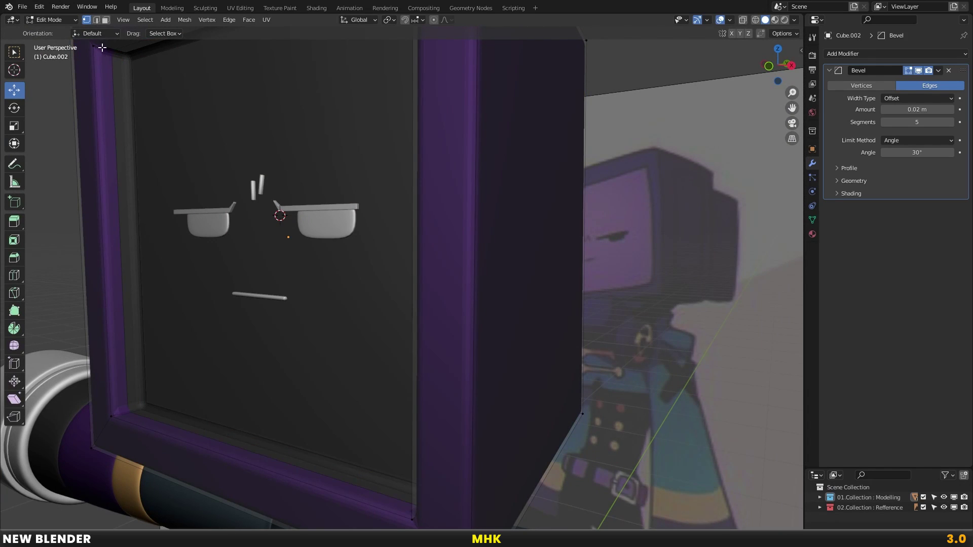
{"action": "left_click", "coordinate": [105, 19]}
{"action": "left_click", "coordinate": [120, 72], "text": "alt"}
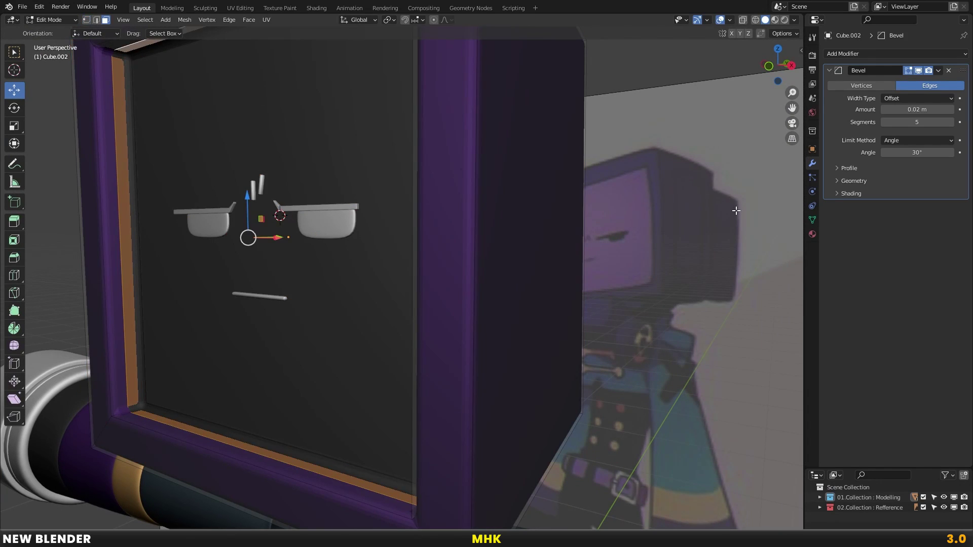
{"action": "left_click", "coordinate": [813, 235]}
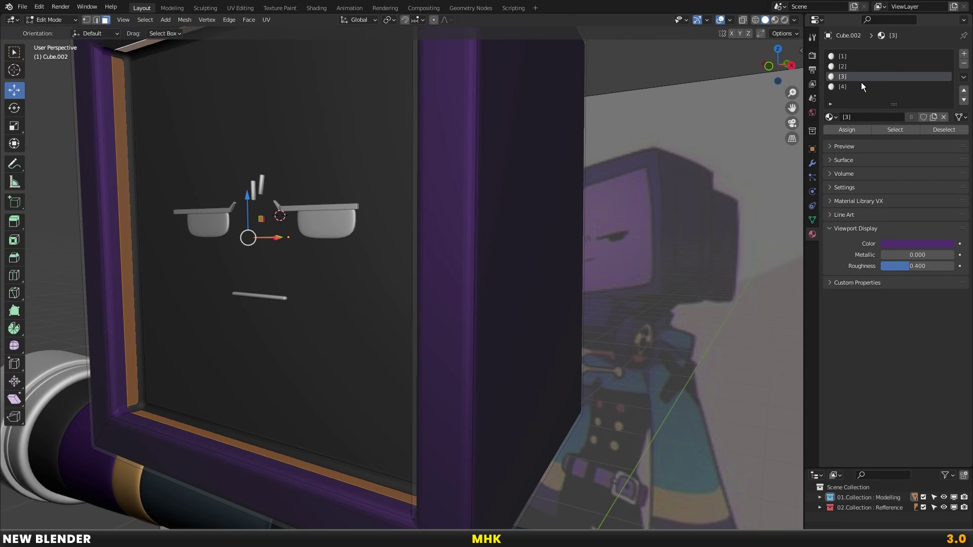
{"action": "key", "text": "KP_1"}
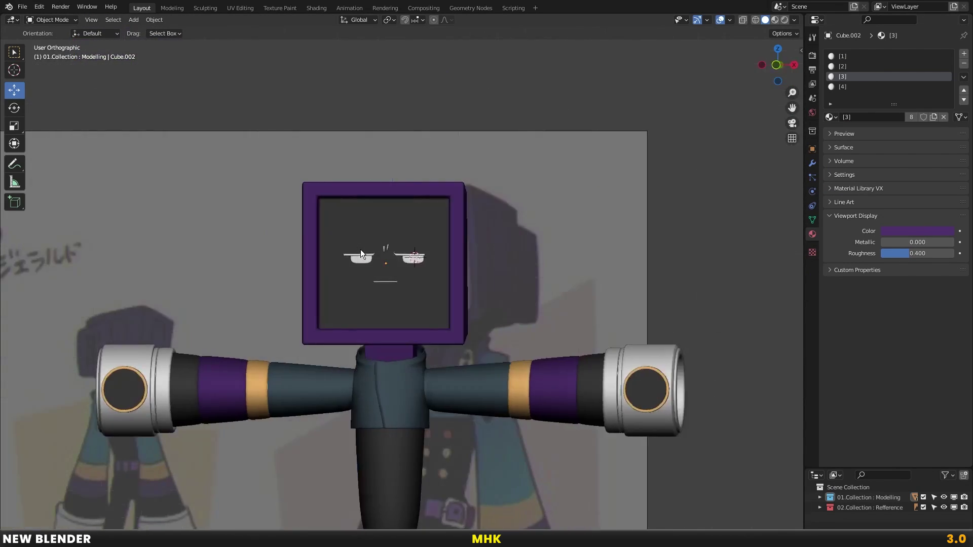
{"action": "key", "text": "Tab"}
Scale the mouth bar wider beneath the eyes
{"action": "scroll", "coordinate": [419, 306], "scroll_direction": "up", "scroll_amount": 3}
{"action": "scroll", "coordinate": [397, 284], "scroll_direction": "up", "scroll_amount": 2}
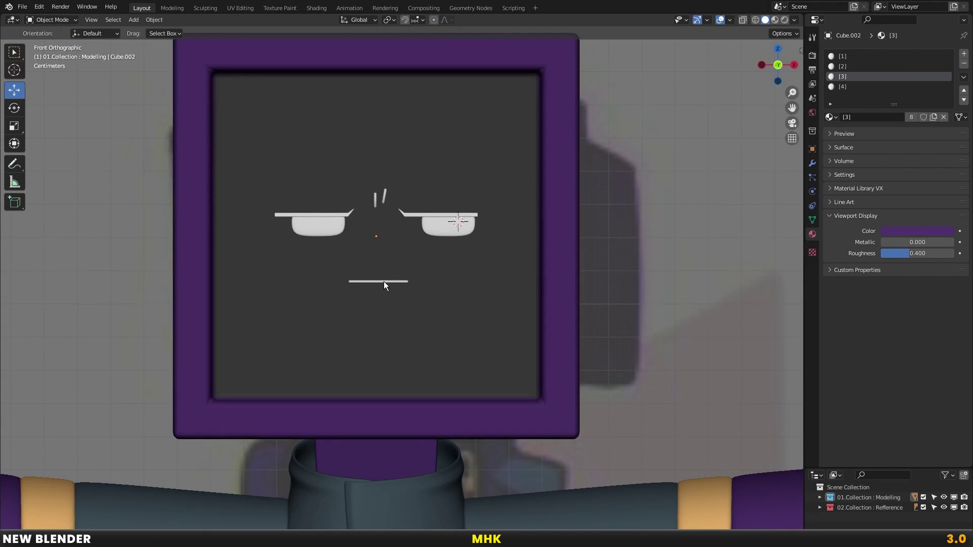
{"action": "left_click", "coordinate": [385, 281]}
{"action": "key", "text": "s"}
{"action": "left_click", "coordinate": [461, 282]}
Select the monitor head and view the whole character from the front
{"action": "left_click", "coordinate": [475, 308]}
{"action": "scroll", "coordinate": [440, 285], "scroll_direction": "down", "scroll_amount": 4}
{"action": "mouse_move", "coordinate": [468, 314]}
{"action": "middle_mouse_down"}
{"action": "mouse_move", "coordinate": [464, 232]}
{"action": "mouse_move", "coordinate": [473, 226]}
{"action": "mouse_move", "coordinate": [422, 238]}
{"action": "middle_mouse_up"}
{"action": "key", "text": "KP_1"}
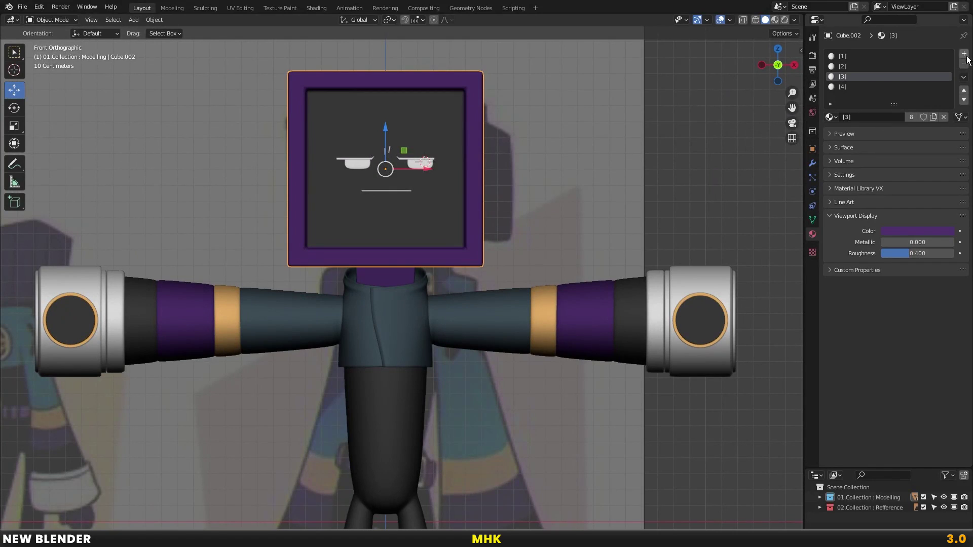
Add a fifth material slot with a new material and assign it to the screen face
{"action": "left_click", "coordinate": [965, 55]}
{"action": "double_click", "coordinate": [887, 117]}
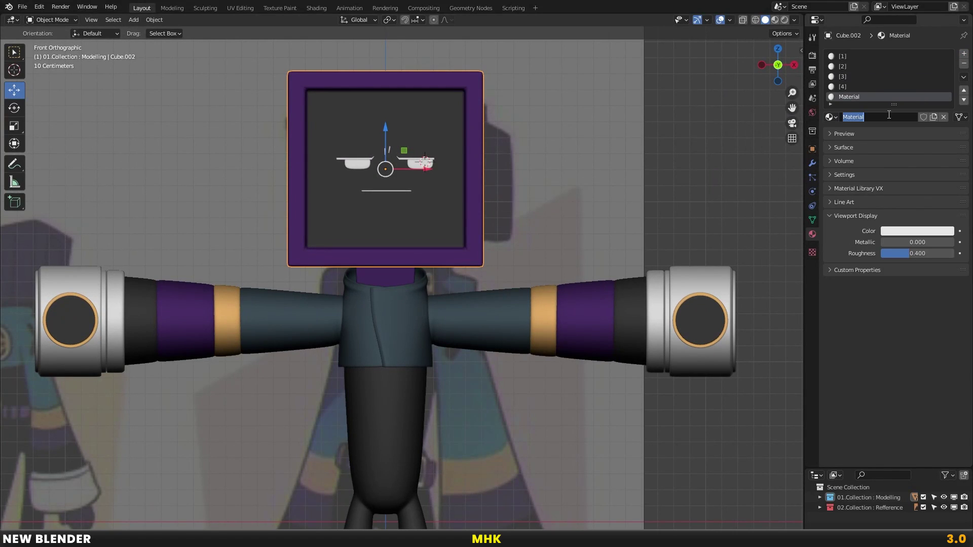
{"action": "key", "text": "Tab"}
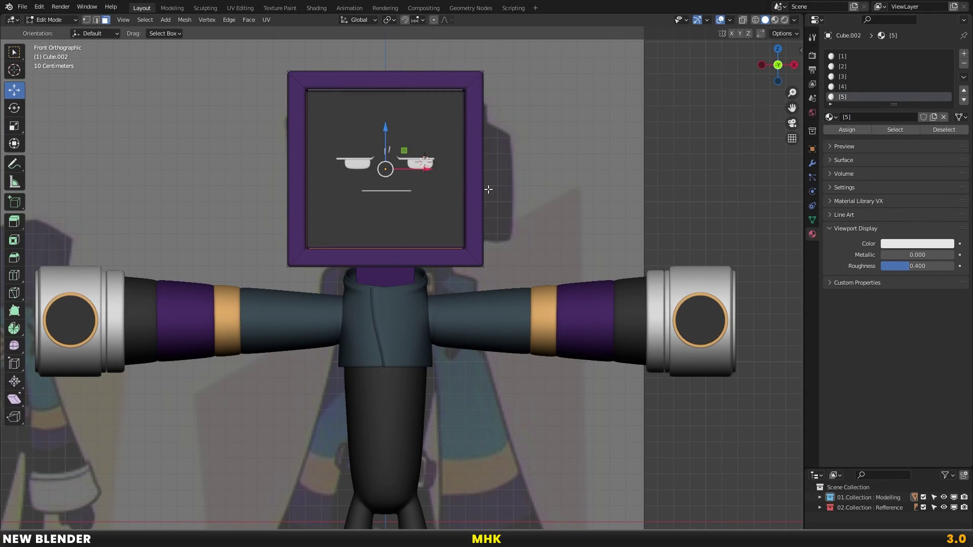
{"action": "left_click", "coordinate": [407, 130]}
{"action": "left_click", "coordinate": [851, 96]}
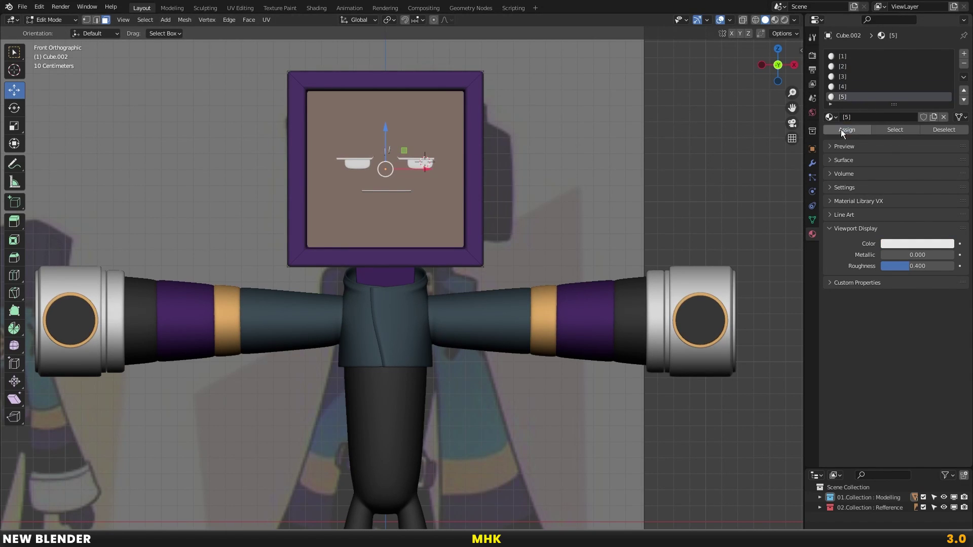
{"action": "left_click", "coordinate": [843, 129]}
{"action": "key", "text": "Tab"}
Set the screen material's viewport display colour to pink
{"action": "left_click", "coordinate": [891, 231]}
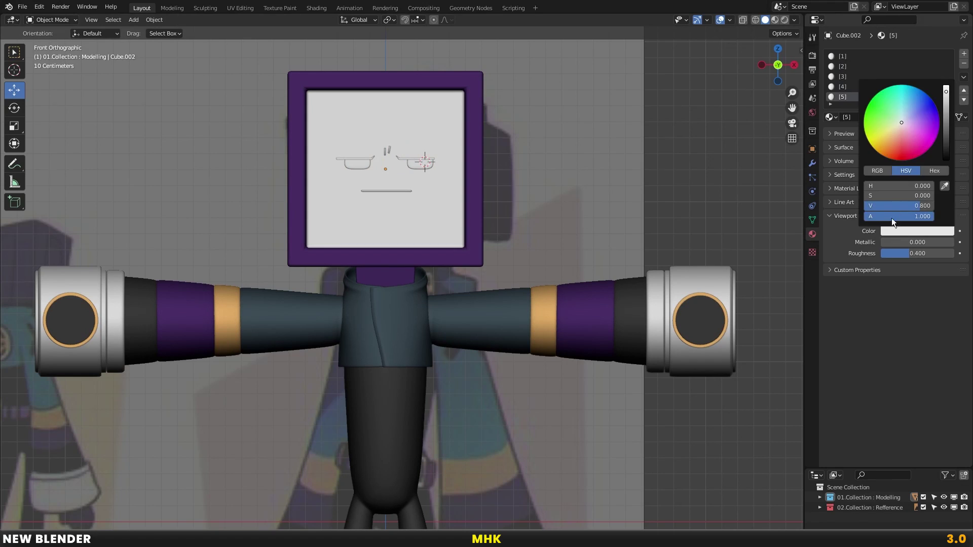
{"action": "left_click_drag", "start_coordinate": [911, 132], "coordinate": [911, 136]}
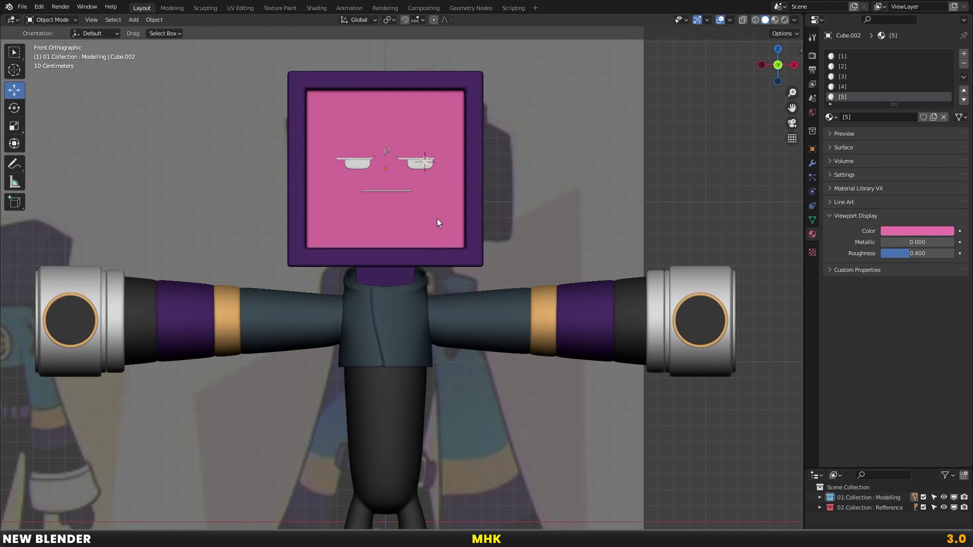
{"action": "left_click", "coordinate": [424, 163]}
{"action": "scroll", "coordinate": [427, 162], "scroll_direction": "up", "scroll_amount": 2}
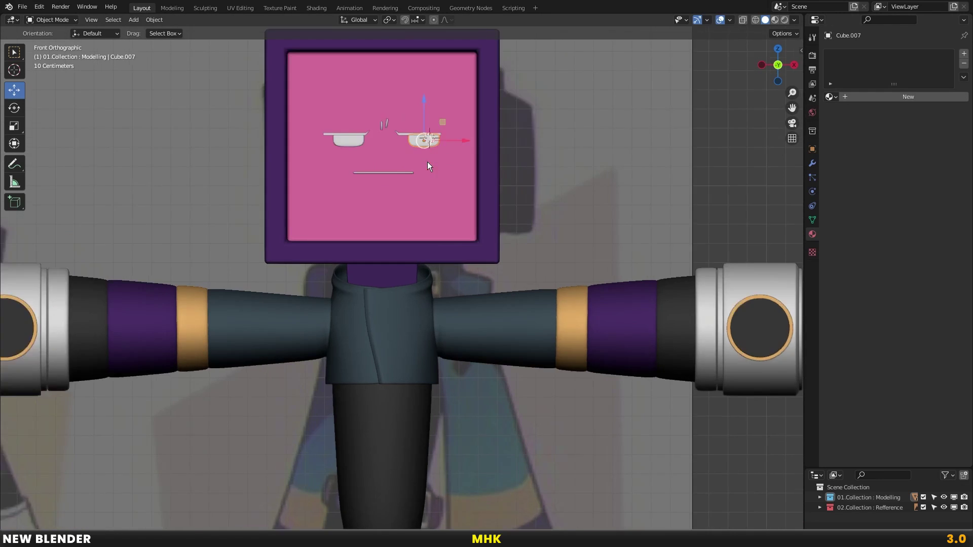
Link the eyelid bar's dark material onto the right eye and check its slots
{"action": "scroll", "coordinate": [410, 111], "scroll_direction": "up", "scroll_amount": 1}
{"action": "left_click", "coordinate": [408, 102]}
{"action": "key", "text": "ctrl+l"}
{"action": "left_click", "coordinate": [507, 117]}
{"action": "left_click", "coordinate": [418, 116]}
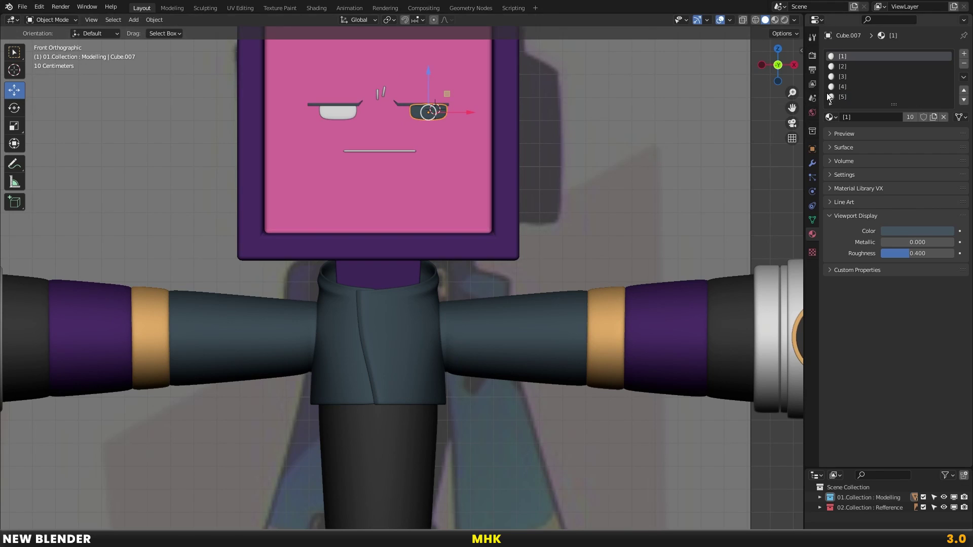
{"action": "left_click", "coordinate": [841, 67]}
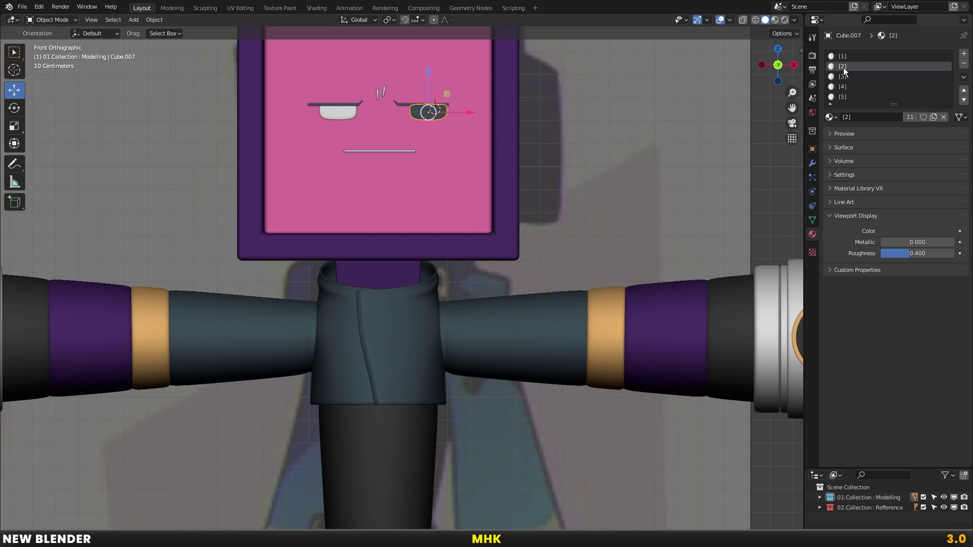
{"action": "left_click", "coordinate": [944, 59]}
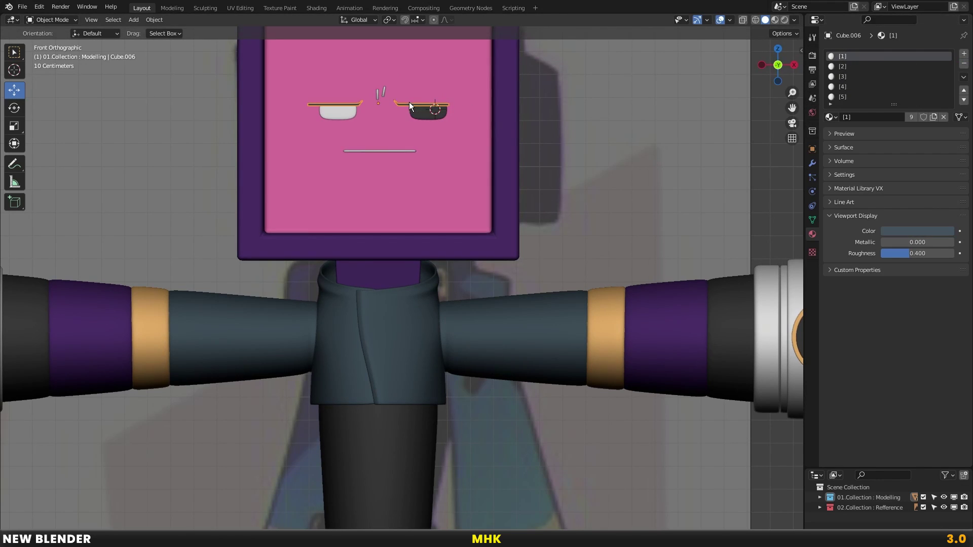
Link the dark eye material onto the three small face marks
{"action": "left_click", "coordinate": [382, 97]}
{"action": "left_click", "coordinate": [347, 109]}
{"action": "left_click", "coordinate": [382, 96]}
{"action": "left_click", "coordinate": [422, 113], "text": "shift"}
{"action": "key", "text": "ctrl+l"}
{"action": "left_click", "coordinate": [459, 102]}
Give the left eye and the mouth the right eye's dark material
{"action": "left_click", "coordinate": [343, 113]}
{"action": "left_click", "coordinate": [421, 114], "text": "shift"}
{"action": "key", "text": "ctrl+l"}
{"action": "left_click", "coordinate": [419, 114]}
{"action": "key", "text": "alt+a"}
{"action": "left_click", "coordinate": [385, 147]}
{"action": "left_click", "coordinate": [436, 111], "text": "shift"}
{"action": "key", "text": "ctrl+l"}
{"action": "left_click", "coordinate": [436, 111]}
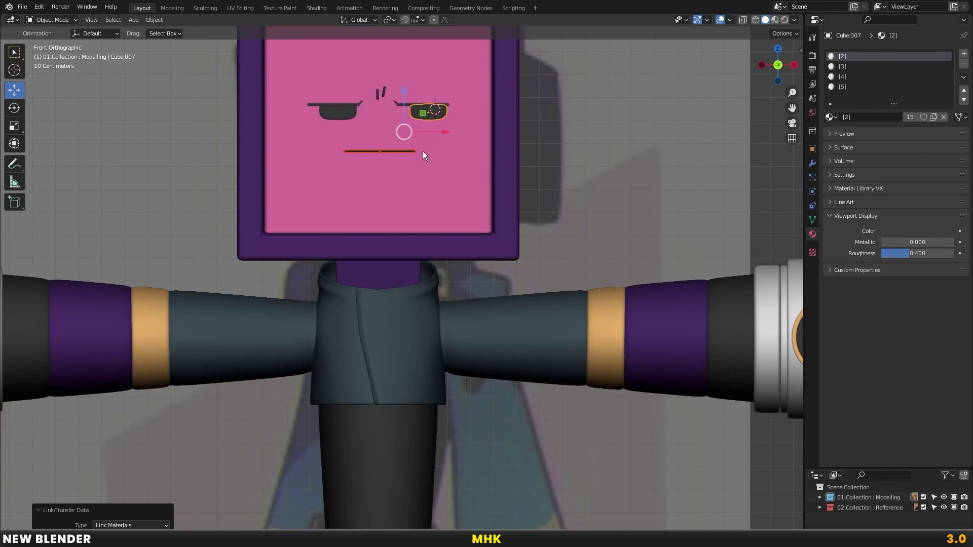
Deselect the face pieces and frame the whole character in view
{"action": "key", "text": "alt+a"}
{"action": "scroll", "coordinate": [438, 172], "scroll_direction": "down", "scroll_amount": 2}
{"action": "scroll", "coordinate": [410, 188], "scroll_direction": "up", "scroll_amount": 1}
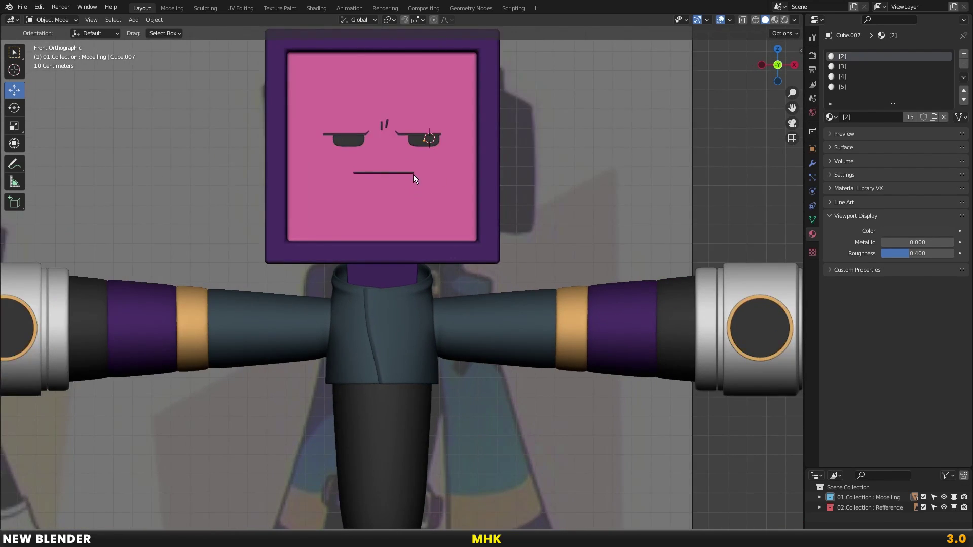
{"action": "left_click", "coordinate": [413, 174]}
{"action": "key", "text": "shift+c"}
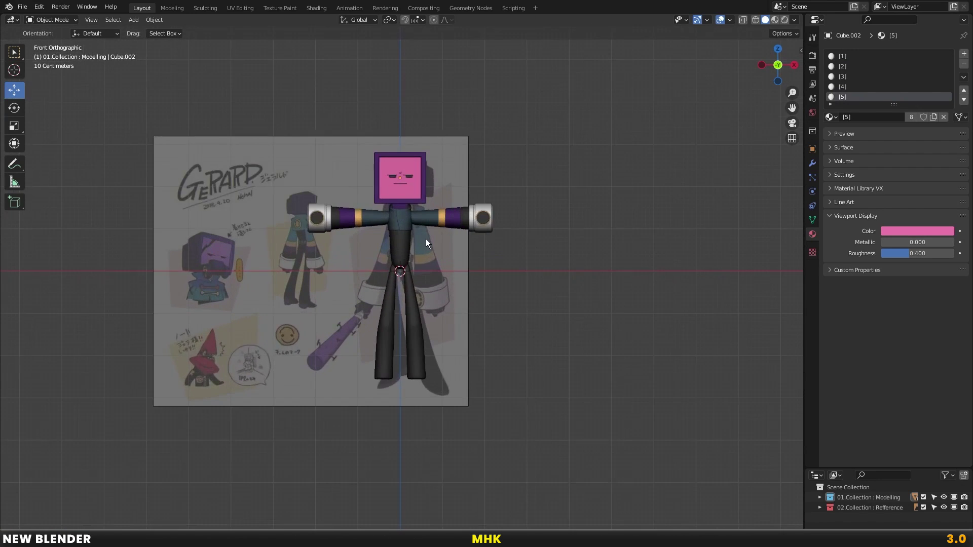
{"action": "scroll", "coordinate": [459, 233], "scroll_direction": "up", "scroll_amount": 2}
{"action": "scroll", "coordinate": [470, 224], "scroll_direction": "up", "scroll_amount": 1}
{"action": "scroll", "coordinate": [473, 223], "scroll_direction": "down", "scroll_amount": 1}
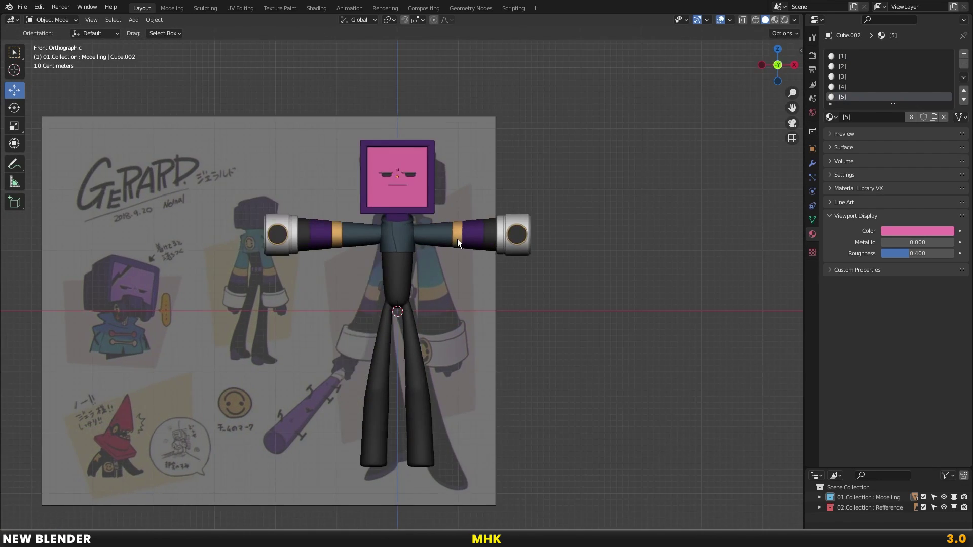
Return to front view, zoom in, and briefly enter Edit Mode on the jacket
{"action": "mouse_move", "coordinate": [456, 239]}
{"action": "middle_mouse_down"}
{"action": "mouse_move", "coordinate": [482, 245]}
{"action": "mouse_move", "coordinate": [470, 242]}
{"action": "middle_mouse_up"}
{"action": "key", "text": "KP_1"}
{"action": "scroll", "coordinate": [458, 226], "scroll_direction": "up", "scroll_amount": 2}
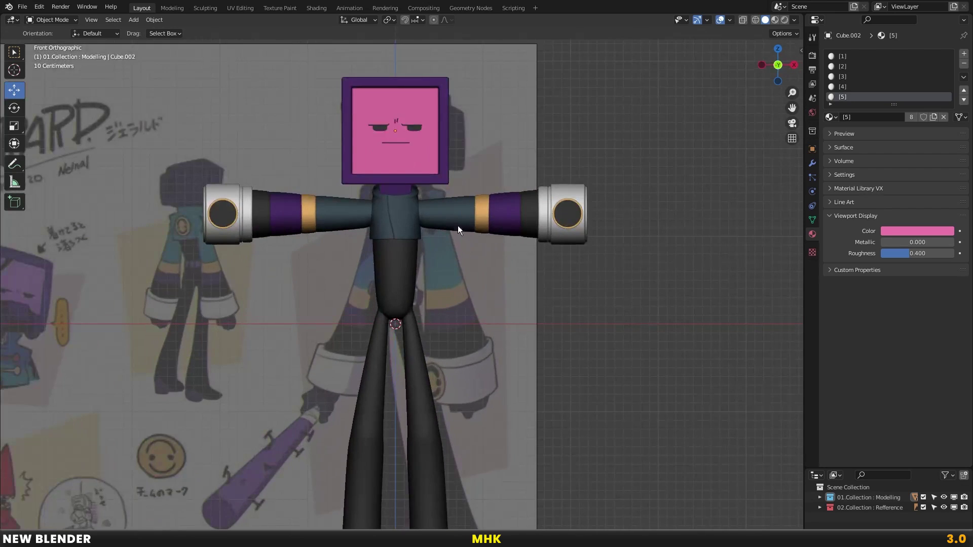
{"action": "scroll", "coordinate": [458, 226], "scroll_direction": "up", "scroll_amount": 1}
{"action": "scroll", "coordinate": [449, 228], "scroll_direction": "up", "scroll_amount": 2}
{"action": "scroll", "coordinate": [436, 218], "scroll_direction": "up", "scroll_amount": 3}
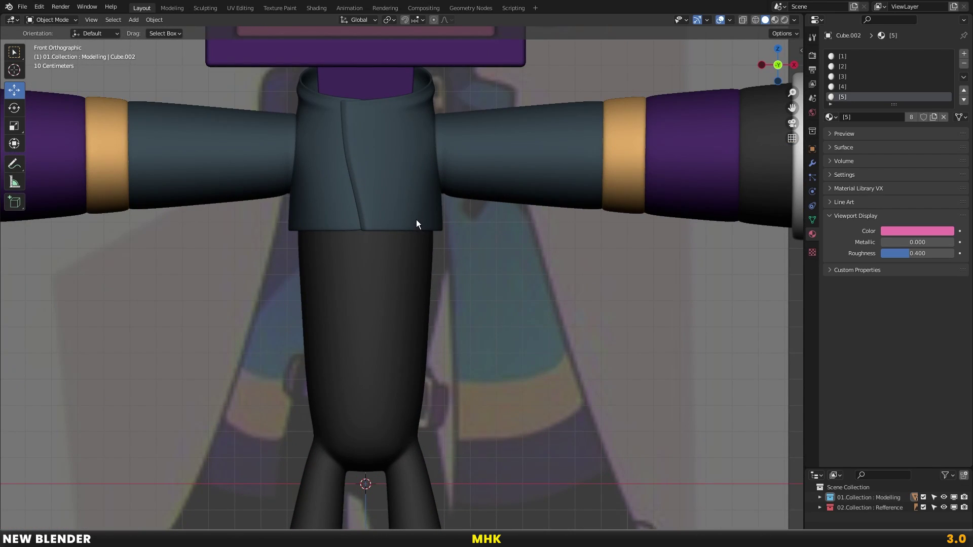
{"action": "left_click", "coordinate": [417, 222]}
{"action": "left_click", "coordinate": [418, 223]}
{"action": "left_click", "coordinate": [420, 219]}
{"action": "scroll", "coordinate": [413, 205], "scroll_direction": "up", "scroll_amount": 2}
{"action": "scroll", "coordinate": [405, 202], "scroll_direction": "up", "scroll_amount": 1}
{"action": "key", "text": "Tab"}
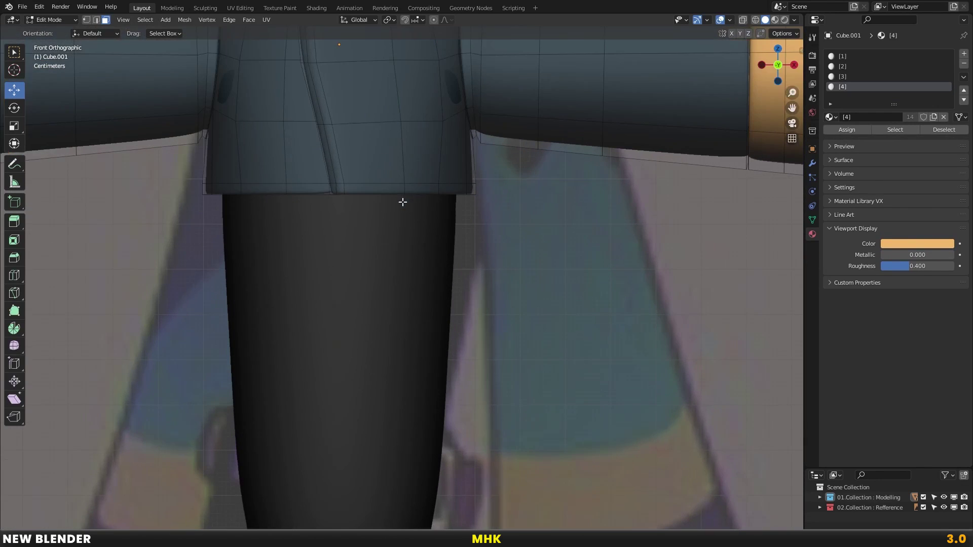
{"action": "scroll", "coordinate": [388, 195], "scroll_direction": "down", "scroll_amount": 1}
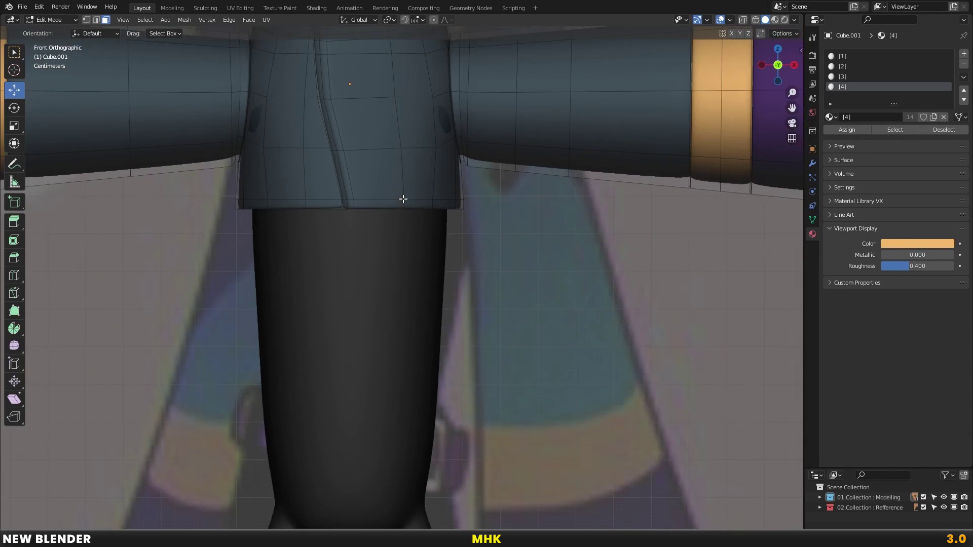
{"action": "key", "text": "Tab"}
{"action": "scroll", "coordinate": [404, 208], "scroll_direction": "down", "scroll_amount": 2}
Enter Edit Mode on the trousers and inspect the leg bottoms, toggling X-ray
{"action": "left_click", "coordinate": [378, 260]}
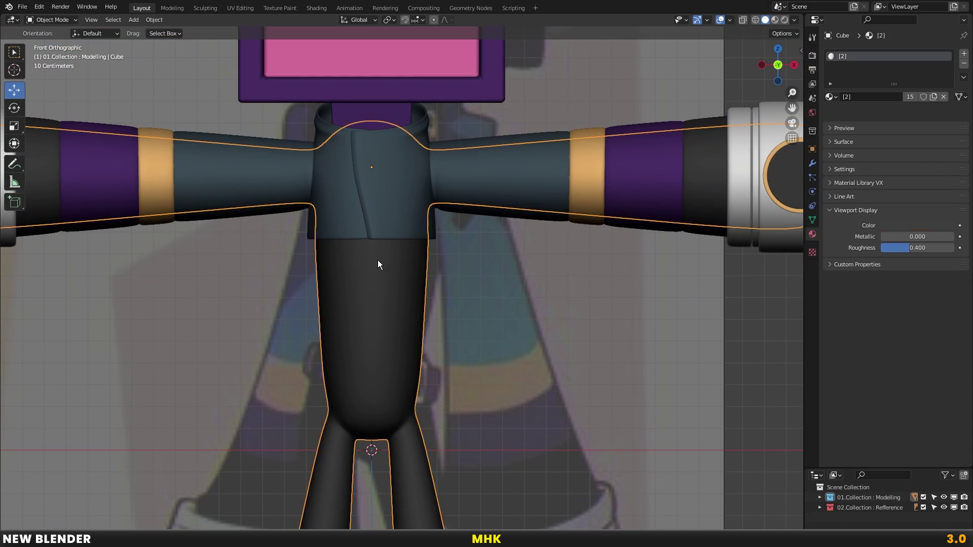
{"action": "key", "text": "Tab"}
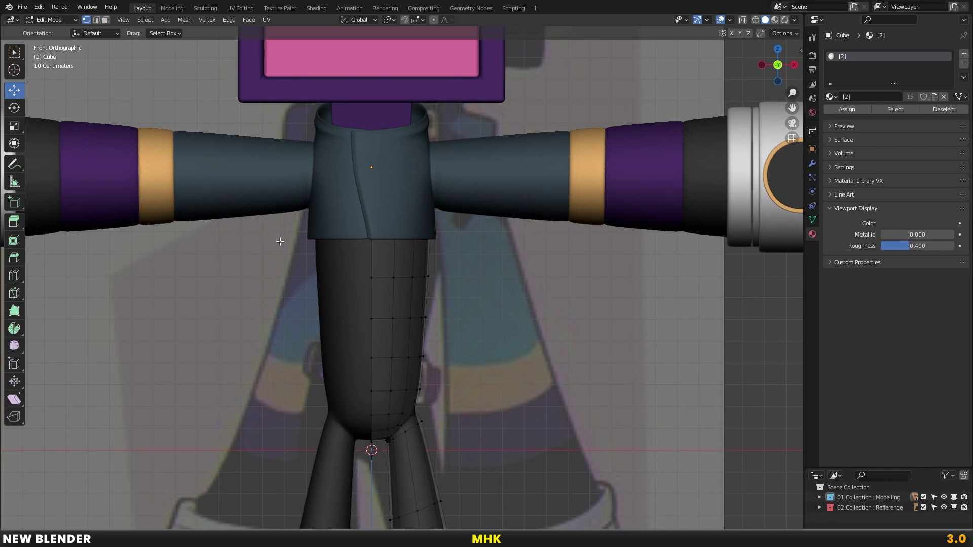
{"action": "scroll", "coordinate": [280, 241], "scroll_direction": "down", "scroll_amount": 2}
{"action": "scroll", "coordinate": [337, 233], "scroll_direction": "down", "scroll_amount": 1}
{"action": "middle_click_drag", "start_coordinate": [336, 232], "coordinate": [236, 221]}
{"action": "scroll", "coordinate": [236, 222], "scroll_direction": "up", "scroll_amount": 2}
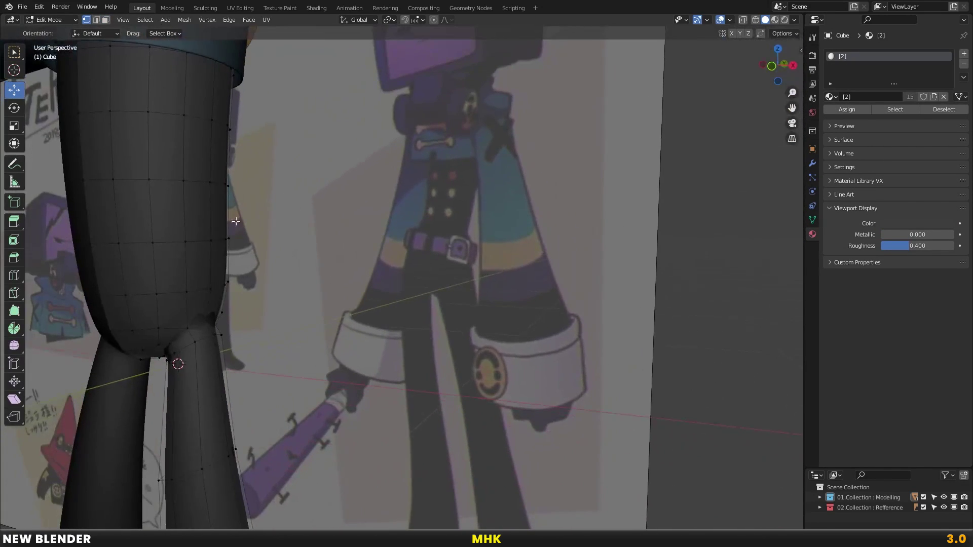
{"action": "scroll", "coordinate": [236, 247], "scroll_direction": "down", "scroll_amount": 3}
{"action": "mouse_move", "coordinate": [408, 145]}
{"action": "middle_mouse_down"}
{"action": "mouse_move", "coordinate": [343, 72]}
{"action": "mouse_move", "coordinate": [369, 184]}
{"action": "mouse_move", "coordinate": [387, 162]}
{"action": "middle_mouse_up"}
{"action": "scroll", "coordinate": [386, 163], "scroll_direction": "up", "scroll_amount": 1}
{"action": "key", "text": "shift+z"}
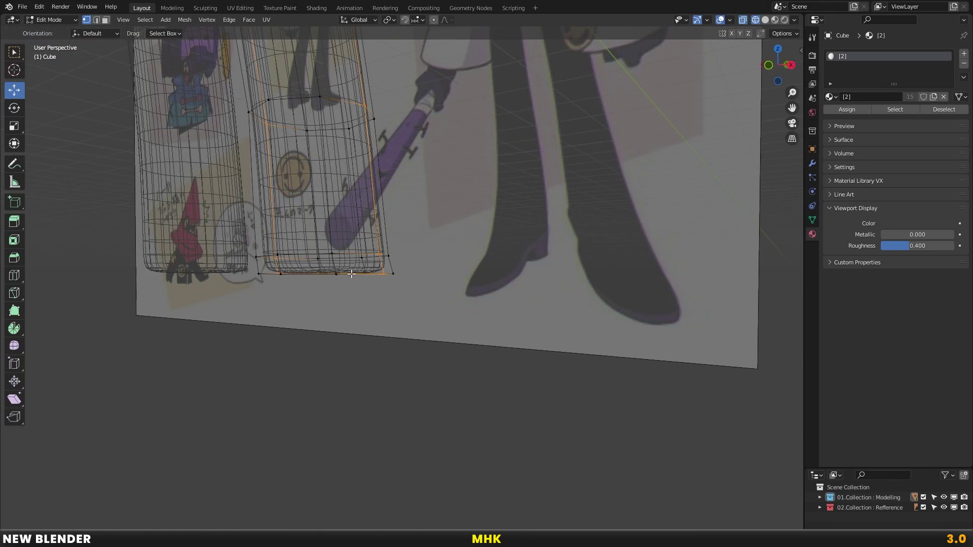
{"action": "key", "text": "KP_1"}
{"action": "scroll", "coordinate": [410, 272], "scroll_direction": "up", "scroll_amount": 2}
{"action": "scroll", "coordinate": [551, 304], "scroll_direction": "up", "scroll_amount": 2}
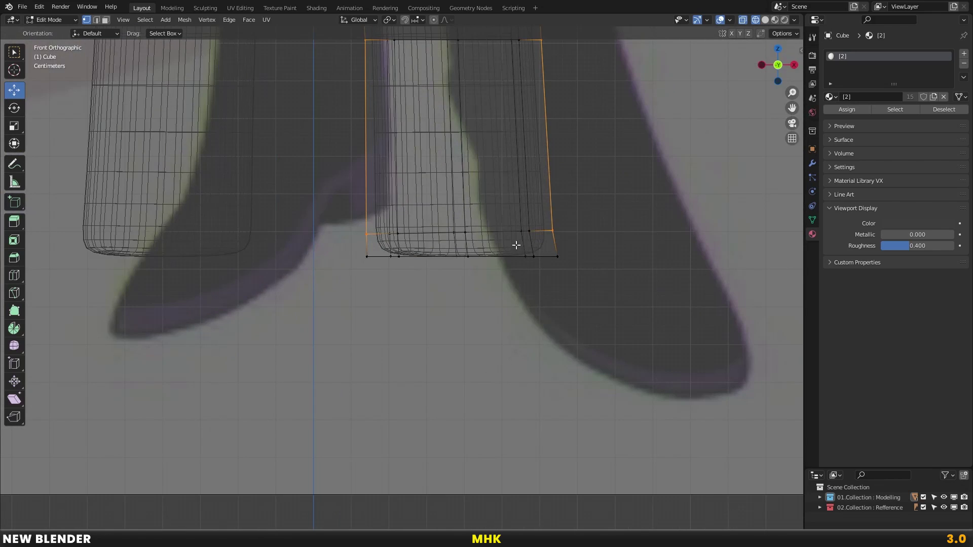
{"action": "key", "text": "shift+z"}
In edge select, bevel the trouser leg's bottom edge loop
{"action": "left_click", "coordinate": [96, 20]}
{"action": "middle_click_drag", "start_coordinate": [398, 209], "coordinate": [346, 275]}
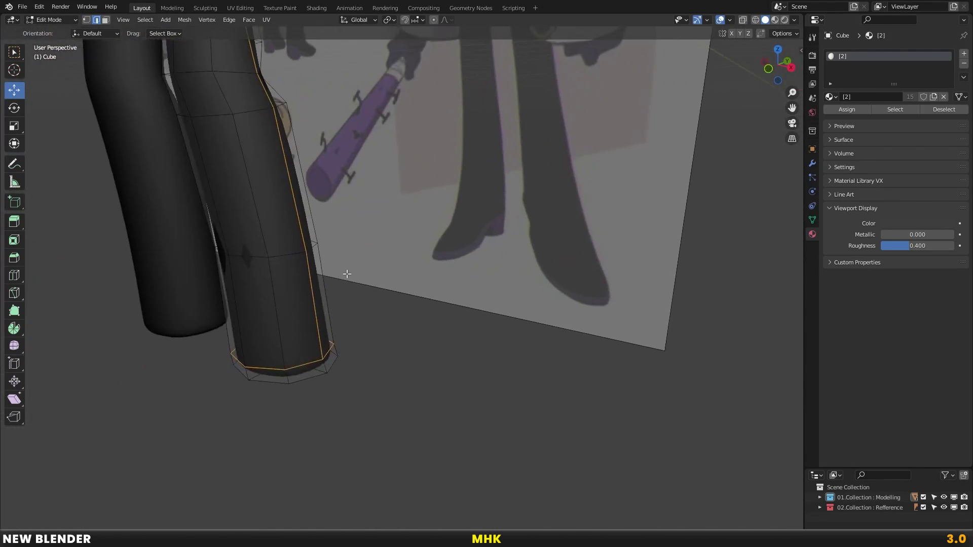
{"action": "scroll", "coordinate": [346, 274], "scroll_direction": "up", "scroll_amount": 2}
{"action": "key", "text": "s"}
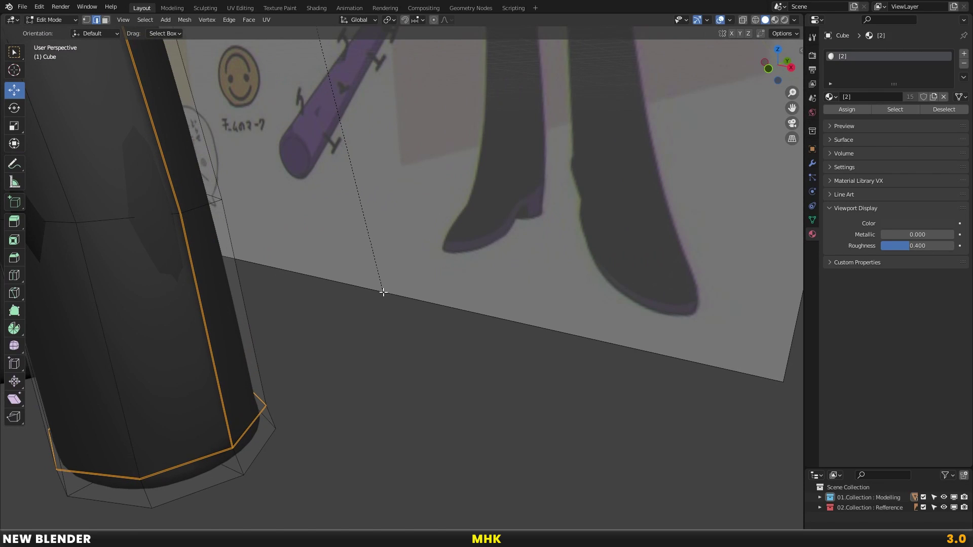
{"action": "left_click", "coordinate": [383, 292]}
{"action": "scroll", "coordinate": [355, 261], "scroll_direction": "up", "scroll_amount": 3}
{"action": "scroll", "coordinate": [339, 250], "scroll_direction": "up", "scroll_amount": 2}
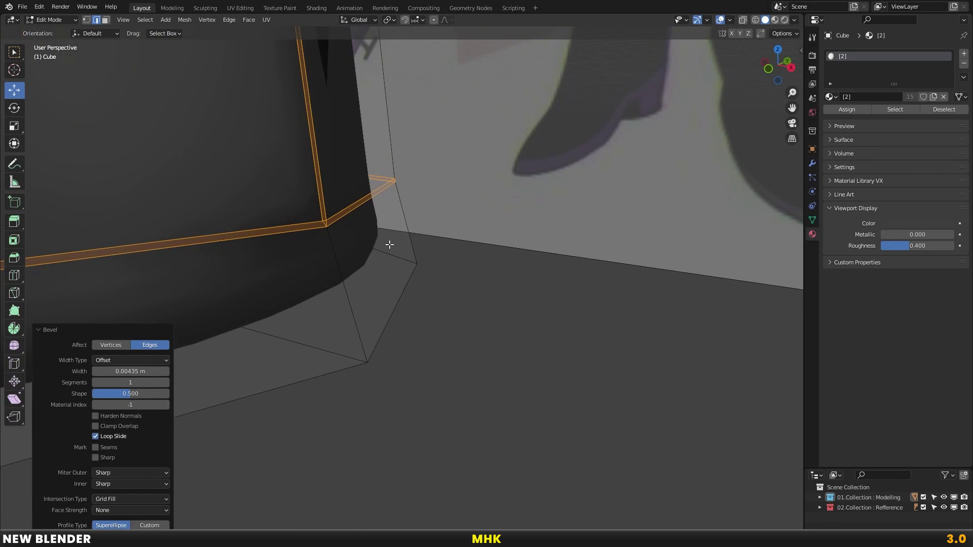
Shrink the bevelled hem loop inward to a -0.00703 m offset
{"action": "key", "text": "alt+s"}
{"action": "left_click", "coordinate": [422, 251]}
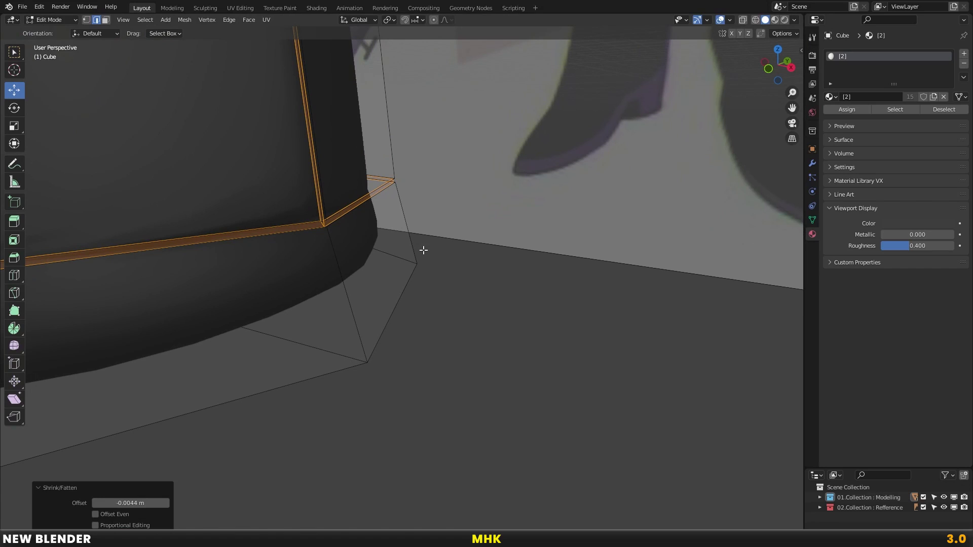
{"action": "key", "text": "ctrl+z"}
{"action": "key", "text": "alt+s"}
{"action": "left_click", "coordinate": [439, 256]}
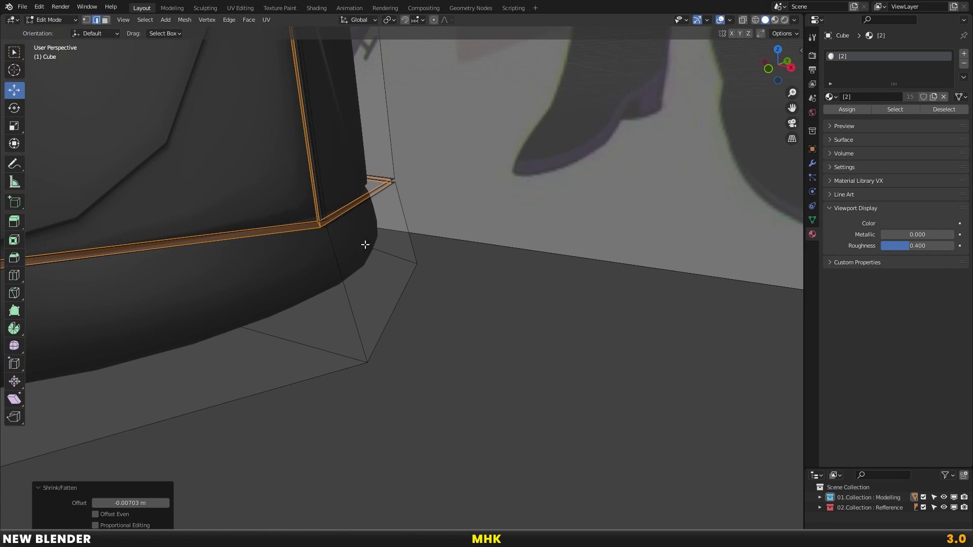
{"action": "scroll", "coordinate": [365, 245], "scroll_direction": "down", "scroll_amount": 4}
Add two loop cuts on the leg just above the hem and slide one into place
{"action": "key", "text": "ctrl+r"}
{"action": "left_click", "coordinate": [394, 223]}
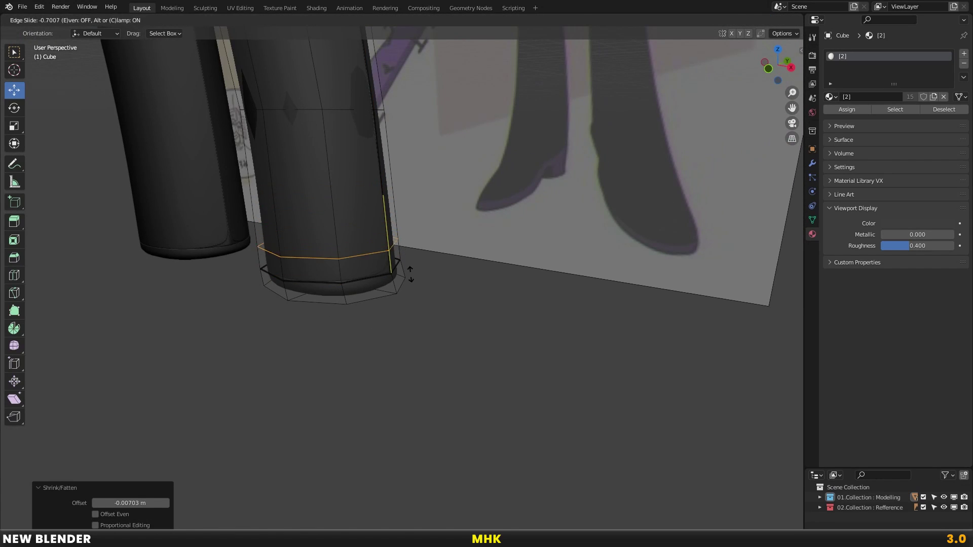
{"action": "left_click", "coordinate": [413, 287]}
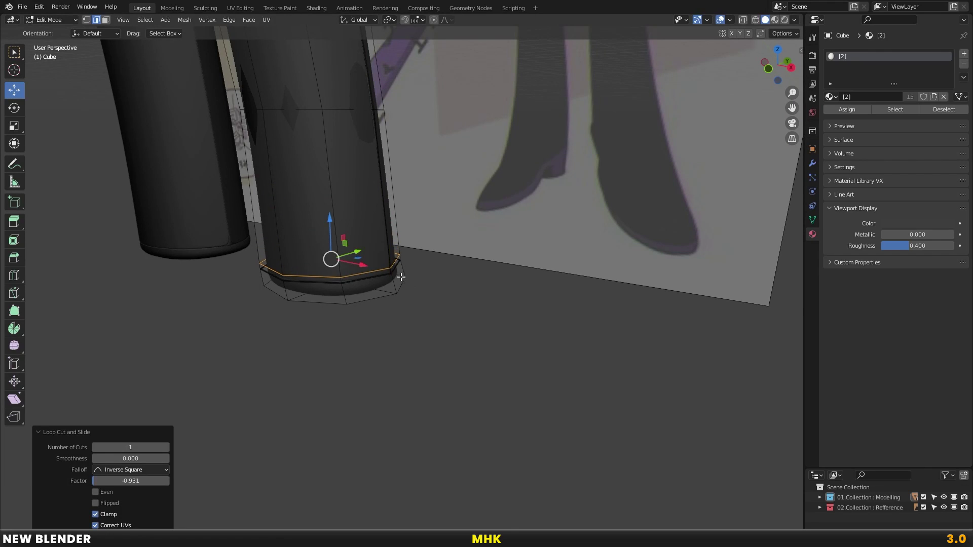
{"action": "scroll", "coordinate": [400, 278], "scroll_direction": "up", "scroll_amount": 2}
{"action": "key", "text": "ctrl+r"}
{"action": "left_click", "coordinate": [387, 278]}
{"action": "left_click", "coordinate": [382, 272]}
{"action": "key", "text": "g"}
{"action": "key", "text": "g"}
{"action": "left_click", "coordinate": [384, 272]}
Add one more unslid loop cut at the hem and orbit to inspect the leg
{"action": "key", "text": "Tab"}
{"action": "key", "text": "Tab"}
{"action": "left_click", "coordinate": [385, 264]}
{"action": "right_click", "coordinate": [381, 258]}
{"action": "scroll", "coordinate": [378, 251], "scroll_direction": "down", "scroll_amount": 3}
{"action": "mouse_move", "coordinate": [378, 251]}
{"action": "middle_mouse_down"}
{"action": "mouse_move", "coordinate": [481, 228]}
{"action": "mouse_move", "coordinate": [442, 227]}
{"action": "middle_mouse_up"}
{"action": "key", "text": "Tab"}
{"action": "scroll", "coordinate": [393, 245], "scroll_direction": "up", "scroll_amount": 2}
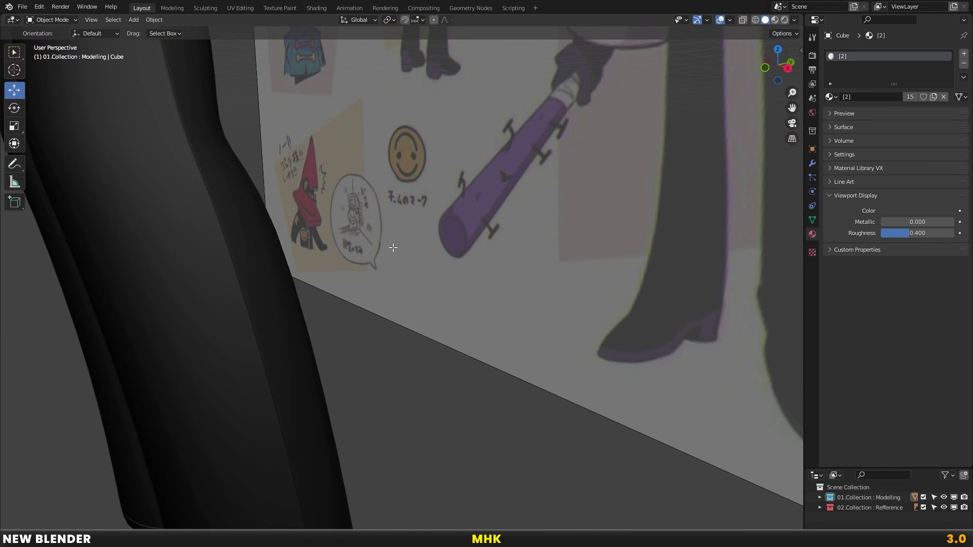
Leave Edit Mode and orbit around the legs to inspect them from the front and side
{"action": "key", "text": "Tab"}
{"action": "key", "text": "Tab"}
{"action": "scroll", "coordinate": [386, 253], "scroll_direction": "down", "scroll_amount": 3}
{"action": "scroll", "coordinate": [396, 319], "scroll_direction": "up", "scroll_amount": 3}
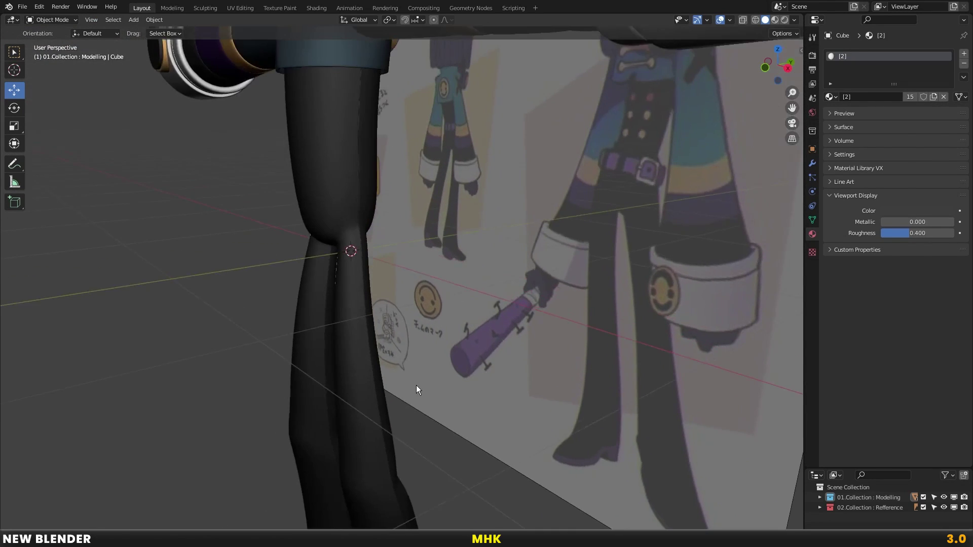
{"action": "mouse_move", "coordinate": [394, 297]}
{"action": "middle_mouse_down"}
{"action": "mouse_move", "coordinate": [377, 290]}
{"action": "mouse_move", "coordinate": [400, 269]}
{"action": "mouse_move", "coordinate": [368, 247]}
{"action": "mouse_move", "coordinate": [398, 324]}
{"action": "middle_mouse_up"}
{"action": "scroll", "coordinate": [439, 195], "scroll_direction": "up", "scroll_amount": 3}
{"action": "scroll", "coordinate": [426, 235], "scroll_direction": "up", "scroll_amount": 2}
{"action": "scroll", "coordinate": [427, 235], "scroll_direction": "down", "scroll_amount": 3}
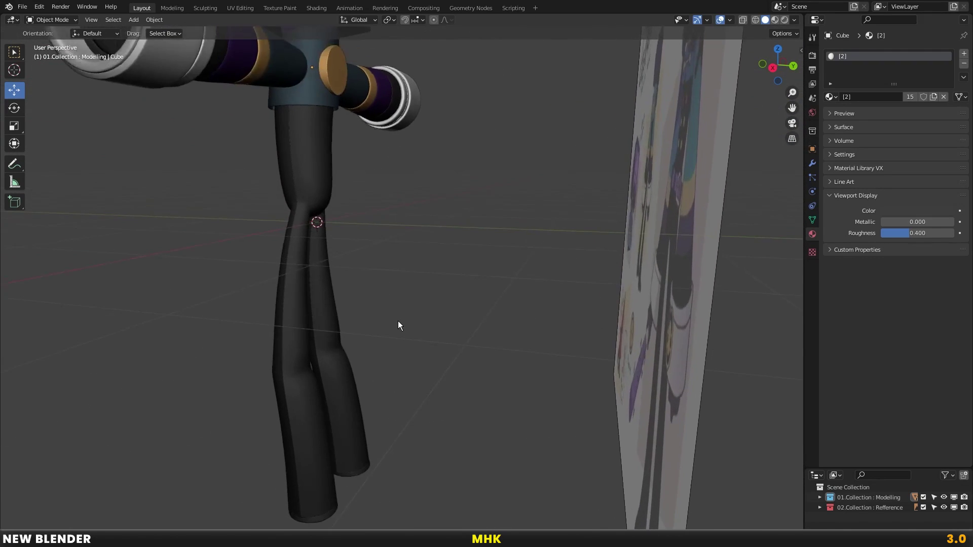
{"action": "scroll", "coordinate": [363, 288], "scroll_direction": "up", "scroll_amount": 2}
{"action": "middle_click_drag", "start_coordinate": [363, 288], "coordinate": [364, 293]}
{"action": "scroll", "coordinate": [360, 284], "scroll_direction": "down", "scroll_amount": 3}
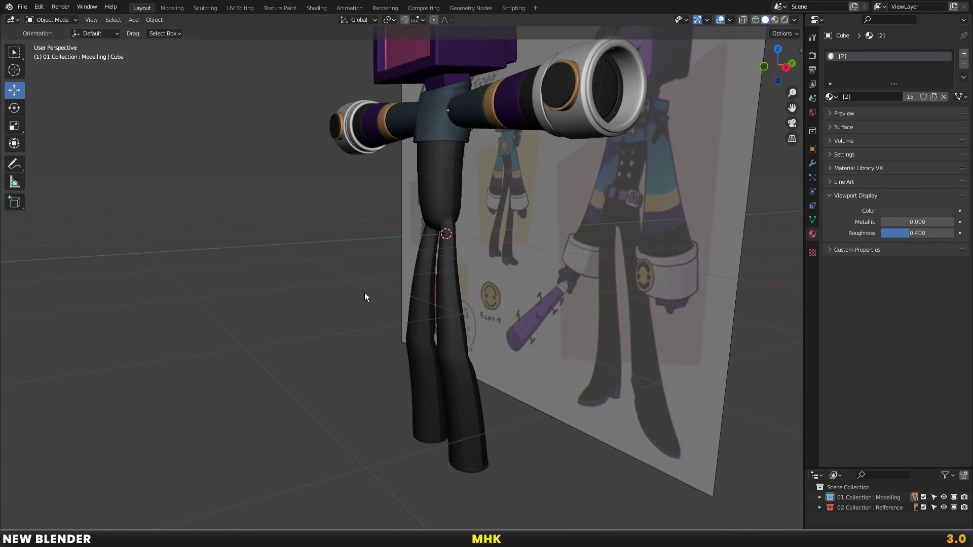
{"action": "key", "text": "KP_1"}
{"action": "scroll", "coordinate": [516, 242], "scroll_direction": "up", "scroll_amount": 3}
{"action": "scroll", "coordinate": [489, 263], "scroll_direction": "up", "scroll_amount": 2}
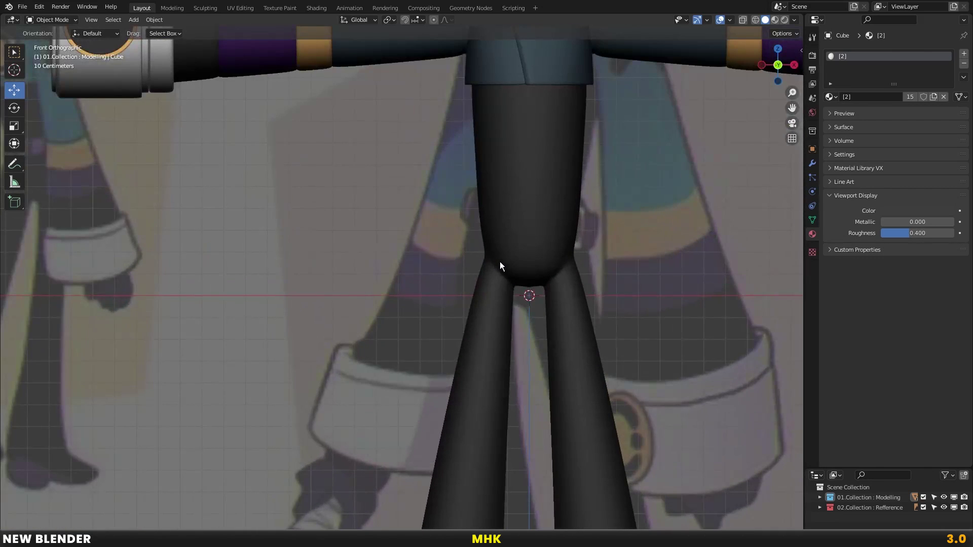
{"action": "scroll", "coordinate": [499, 262], "scroll_direction": "up", "scroll_amount": 1}
{"action": "scroll", "coordinate": [527, 258], "scroll_direction": "down", "scroll_amount": 4}
{"action": "middle_click_drag", "start_coordinate": [510, 281], "coordinate": [423, 269]}
{"action": "scroll", "coordinate": [488, 297], "scroll_direction": "up", "scroll_amount": 4}
Shrink the trouser leg's bottom edge loop inward with Alt+S to tuck the hem
{"action": "key", "text": "Tab"}
{"action": "key", "text": "Tab"}
{"action": "key", "text": "Tab"}
{"action": "key", "text": "Tab"}
{"action": "key", "text": "Tab"}
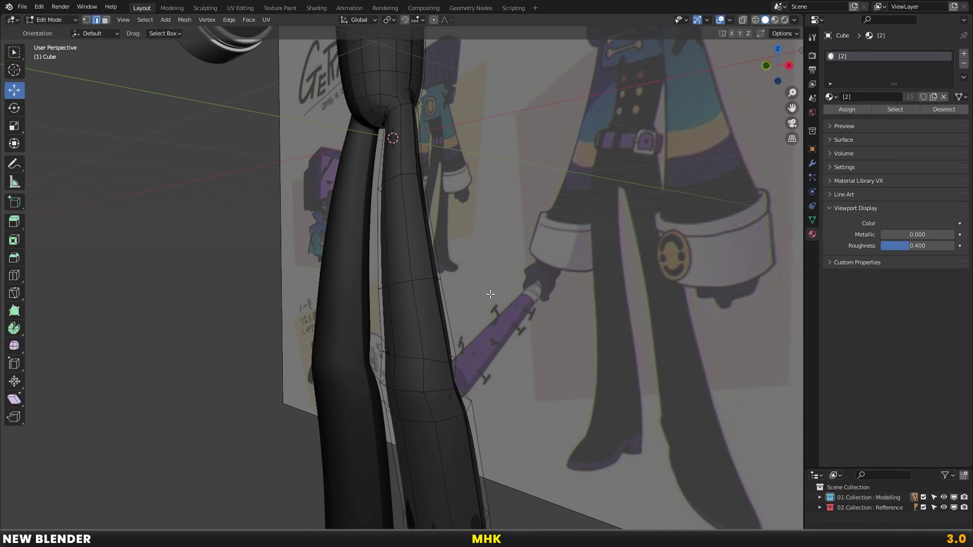
{"action": "middle_click_drag", "start_coordinate": [466, 378], "coordinate": [409, 210], "text": "shift"}
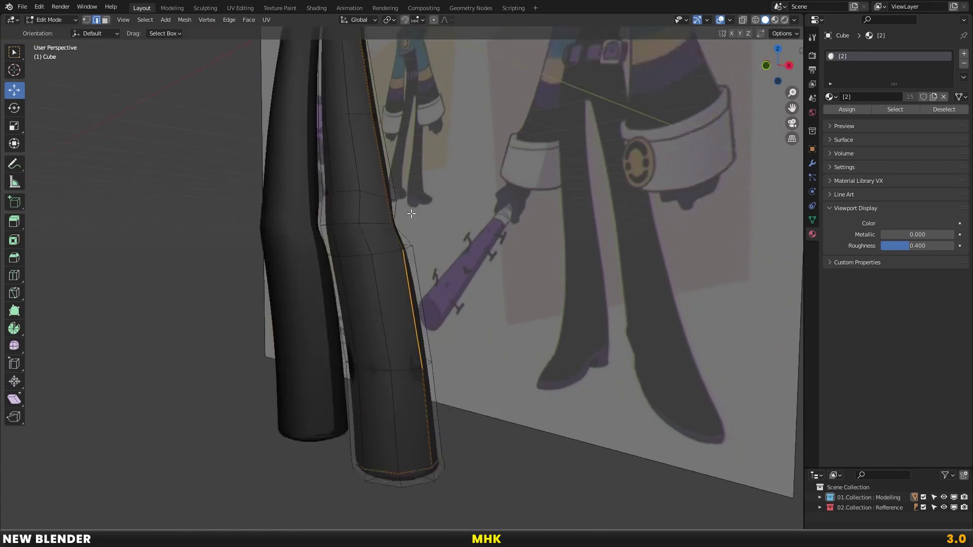
{"action": "scroll", "coordinate": [410, 210], "scroll_direction": "up", "scroll_amount": 2}
{"action": "scroll", "coordinate": [455, 285], "scroll_direction": "up", "scroll_amount": 2}
{"action": "scroll", "coordinate": [456, 230], "scroll_direction": "up", "scroll_amount": 2}
{"action": "middle_click_drag", "start_coordinate": [456, 231], "coordinate": [466, 223]}
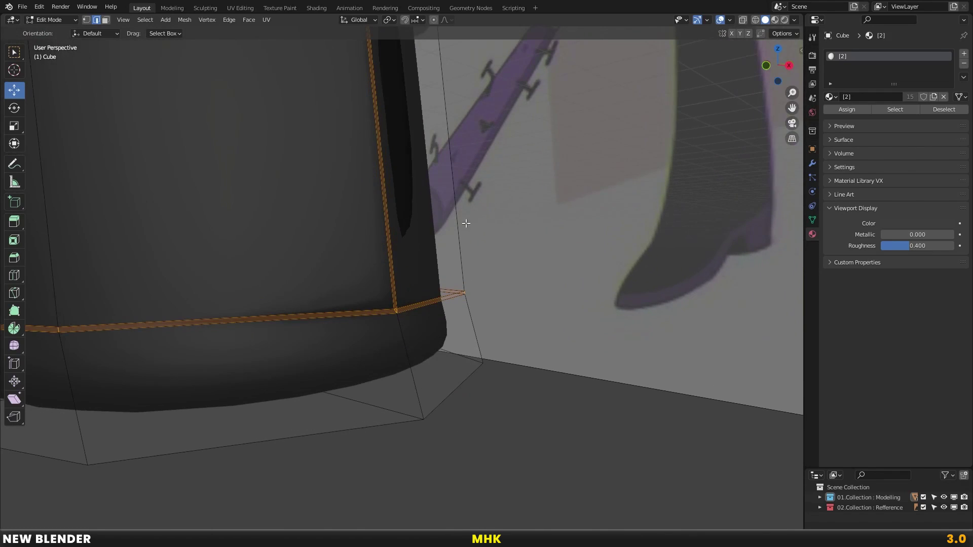
{"action": "key", "text": "e"}
{"action": "right_click", "coordinate": [521, 262]}
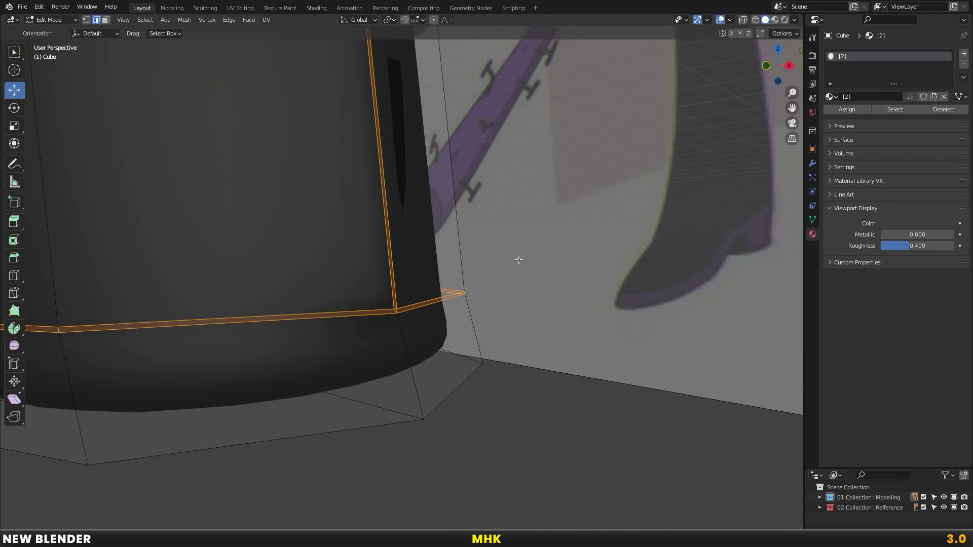
{"action": "key", "text": "g"}
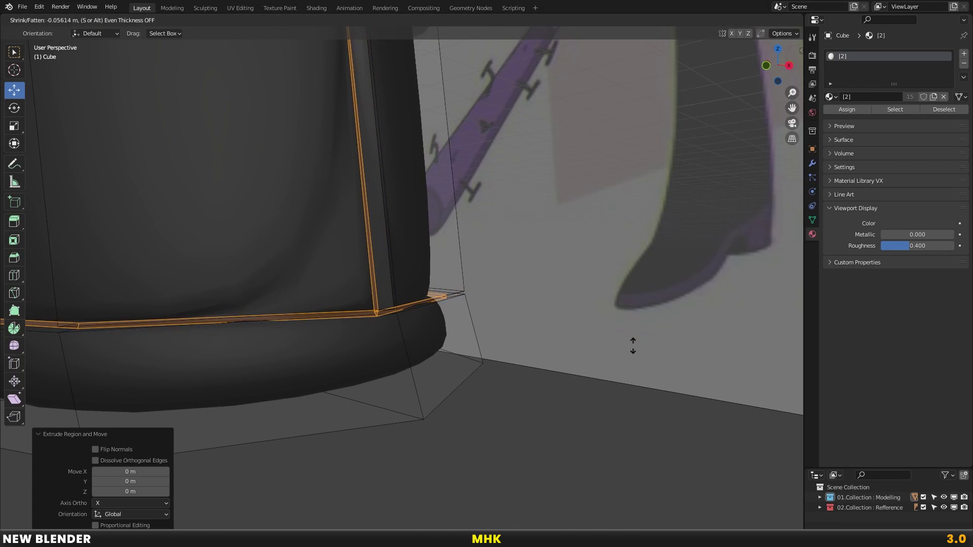
{"action": "right_click", "coordinate": [573, 304]}
{"action": "key", "text": "alt+s"}
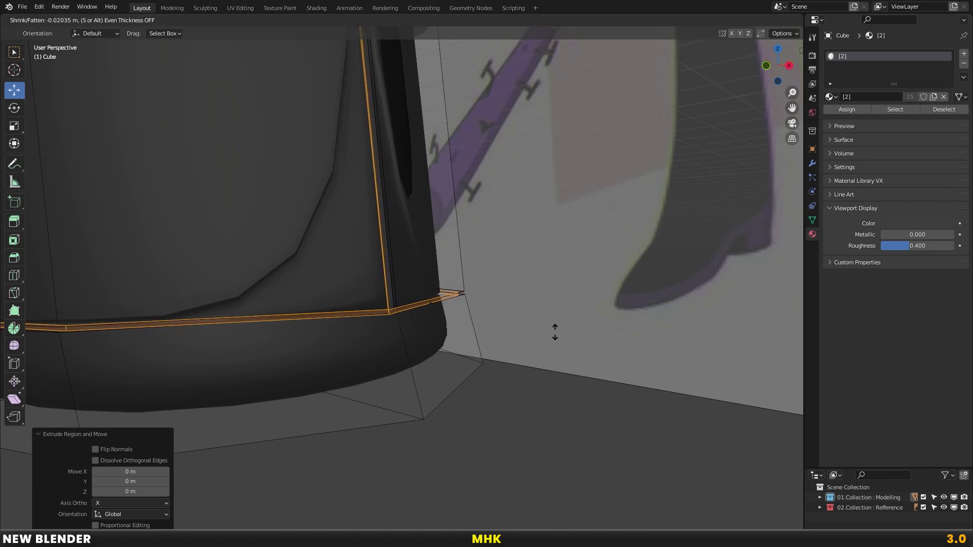
{"action": "left_click", "coordinate": [596, 356]}
Preview the tucked-in hem against the reference in Object Mode, then resume mesh editing
{"action": "scroll", "coordinate": [461, 293], "scroll_direction": "down", "scroll_amount": 2}
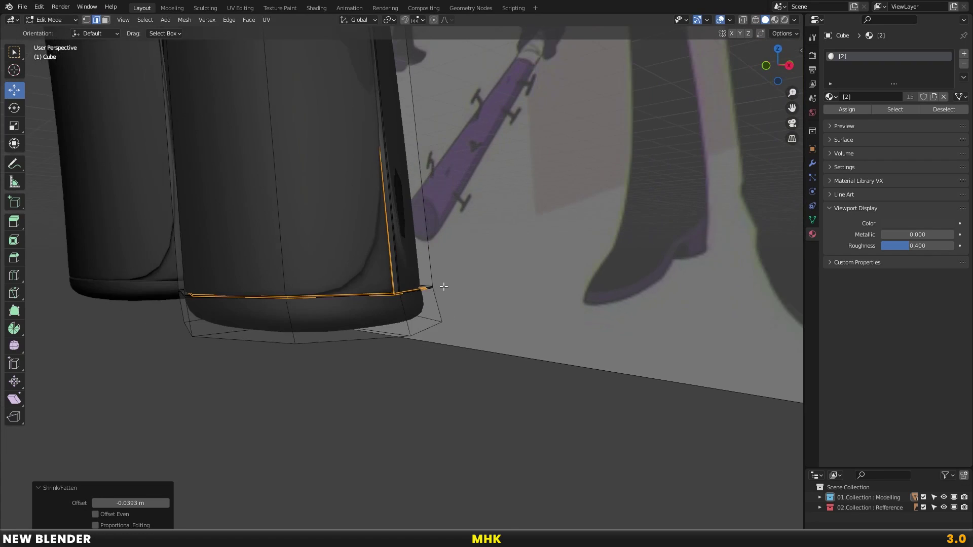
{"action": "middle_click_drag", "start_coordinate": [429, 277], "coordinate": [446, 359]}
{"action": "scroll", "coordinate": [447, 358], "scroll_direction": "up", "scroll_amount": 3}
{"action": "key", "text": "Tab"}
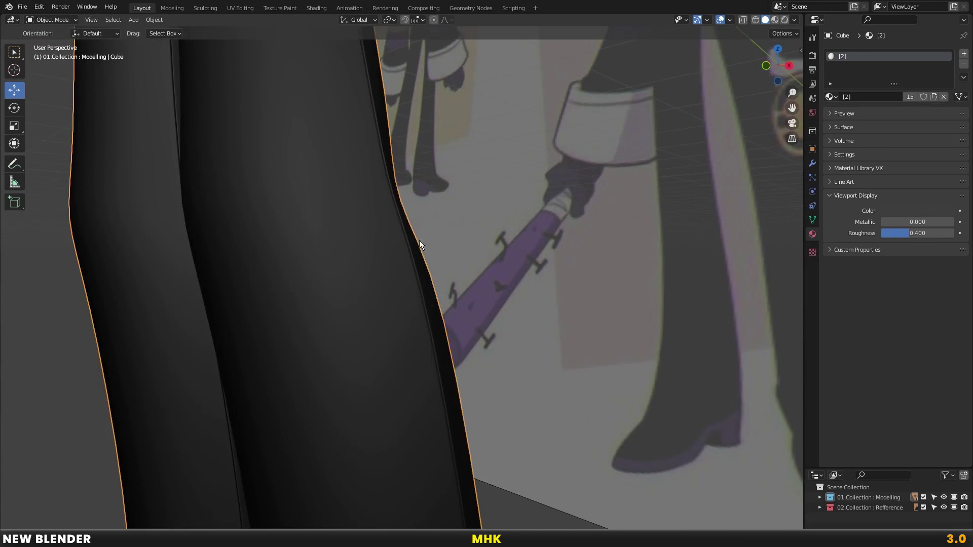
{"action": "middle_click_drag", "start_coordinate": [419, 240], "coordinate": [379, 321]}
{"action": "scroll", "coordinate": [418, 187], "scroll_direction": "down", "scroll_amount": 3}
{"action": "key", "text": "Tab"}
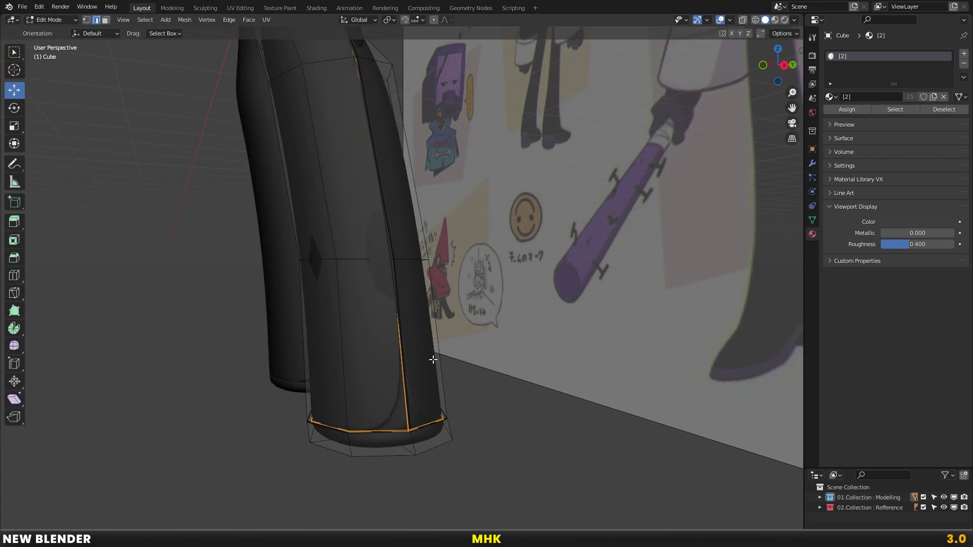
{"action": "scroll", "coordinate": [427, 288], "scroll_direction": "up", "scroll_amount": 3}
Add three loop cuts near the trouser hem, sliding the last one down to the cuff
{"action": "left_click", "coordinate": [394, 249]}
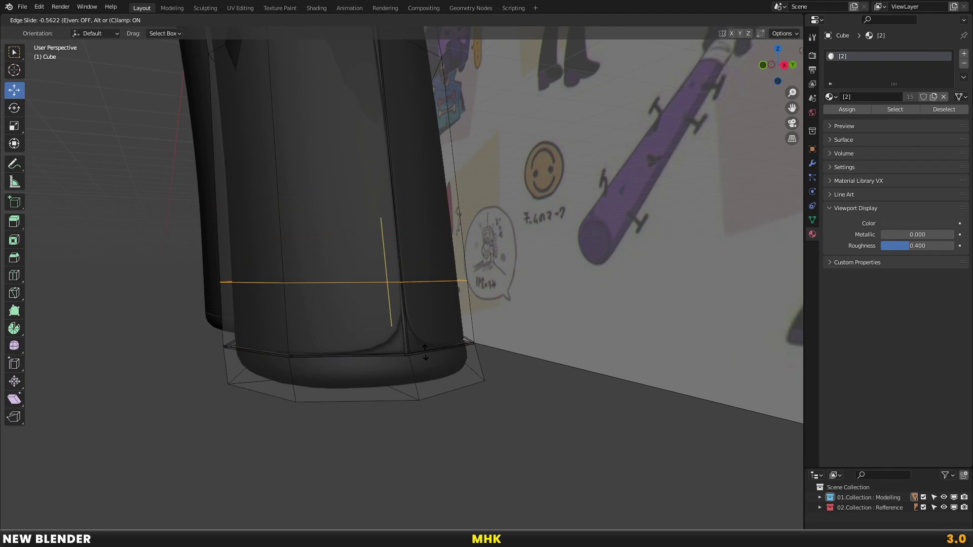
{"action": "left_click", "coordinate": [430, 404]}
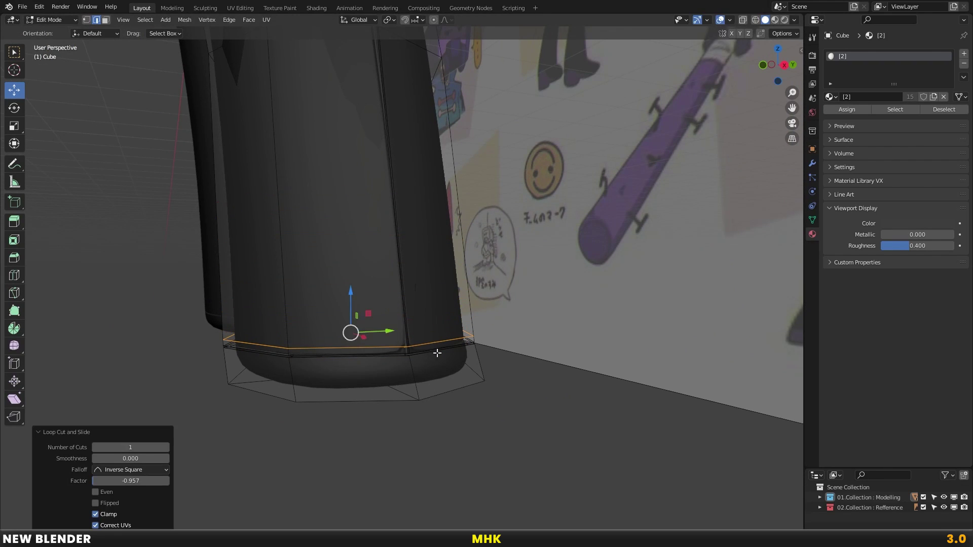
{"action": "scroll", "coordinate": [433, 354], "scroll_direction": "up", "scroll_amount": 2}
{"action": "key", "text": "ctrl+r"}
{"action": "left_click", "coordinate": [420, 329]}
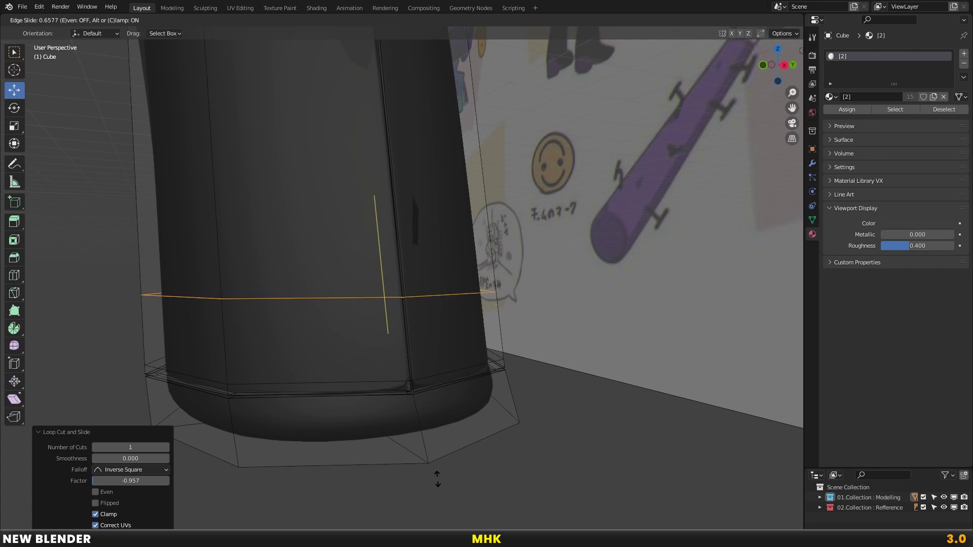
{"action": "left_click", "coordinate": [420, 394]}
{"action": "key", "text": "ctrl+r"}
{"action": "left_click", "coordinate": [410, 386]}
{"action": "right_click", "coordinate": [412, 404]}
{"action": "key", "text": "g"}
{"action": "key", "text": "g"}
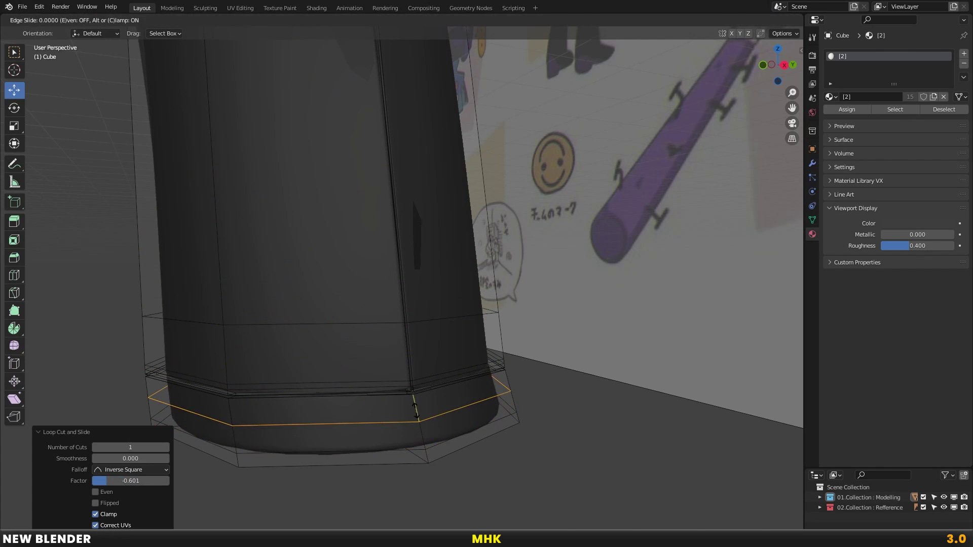
{"action": "left_click", "coordinate": [415, 401]}
Exit Edit Mode and view the whole character from the front
{"action": "key", "text": "Tab"}
{"action": "scroll", "coordinate": [360, 330], "scroll_direction": "down", "scroll_amount": 3}
{"action": "mouse_move", "coordinate": [360, 330]}
{"action": "middle_mouse_down"}
{"action": "mouse_move", "coordinate": [446, 248]}
{"action": "mouse_move", "coordinate": [401, 321]}
{"action": "middle_mouse_up"}
{"action": "key", "text": "KP_1"}
{"action": "scroll", "coordinate": [425, 279], "scroll_direction": "up", "scroll_amount": 2}
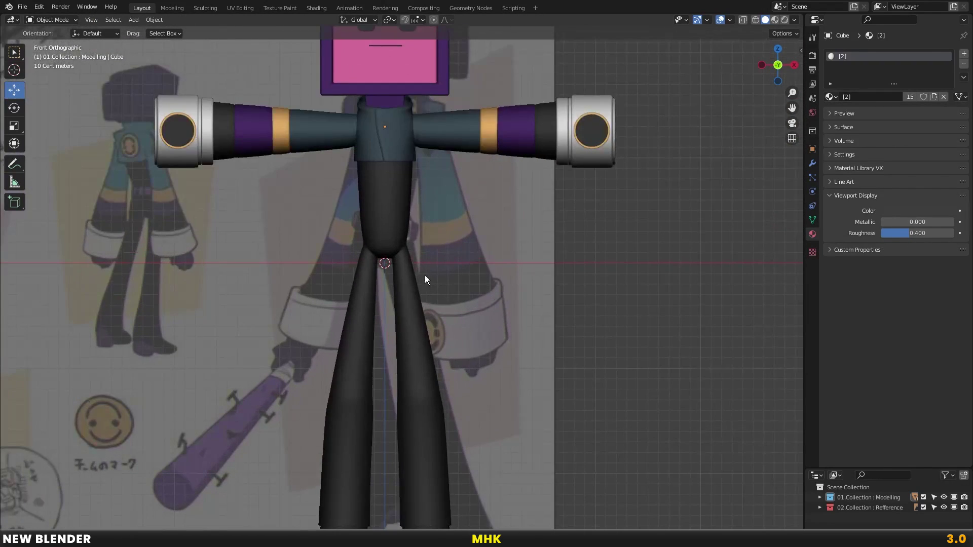
Edit the body and legs mesh with X-ray on, nothing selected, in vertex select mode
{"action": "scroll", "coordinate": [428, 276], "scroll_direction": "up", "scroll_amount": 2}
{"action": "middle_click_drag", "start_coordinate": [434, 260], "coordinate": [433, 280], "text": "shift"}
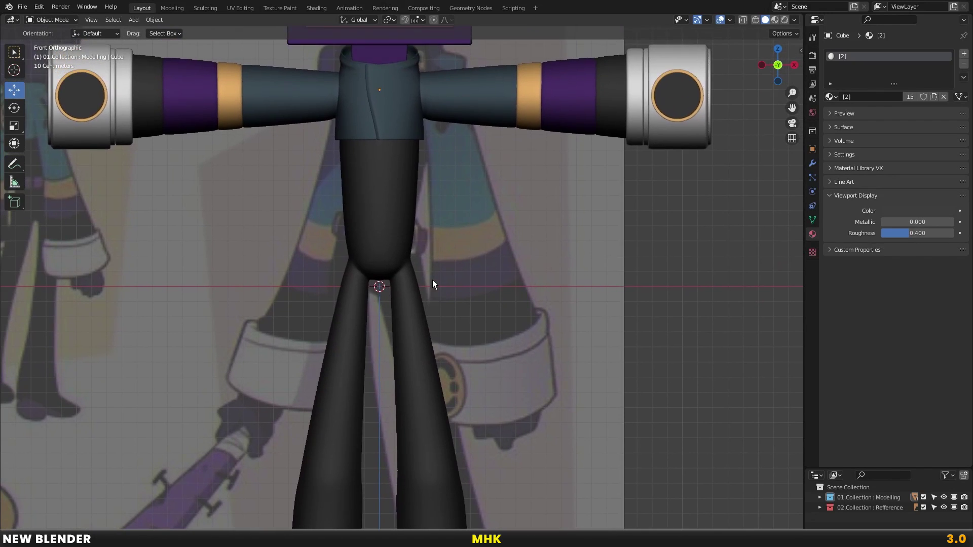
{"action": "left_click", "coordinate": [389, 236]}
{"action": "key", "text": "Tab"}
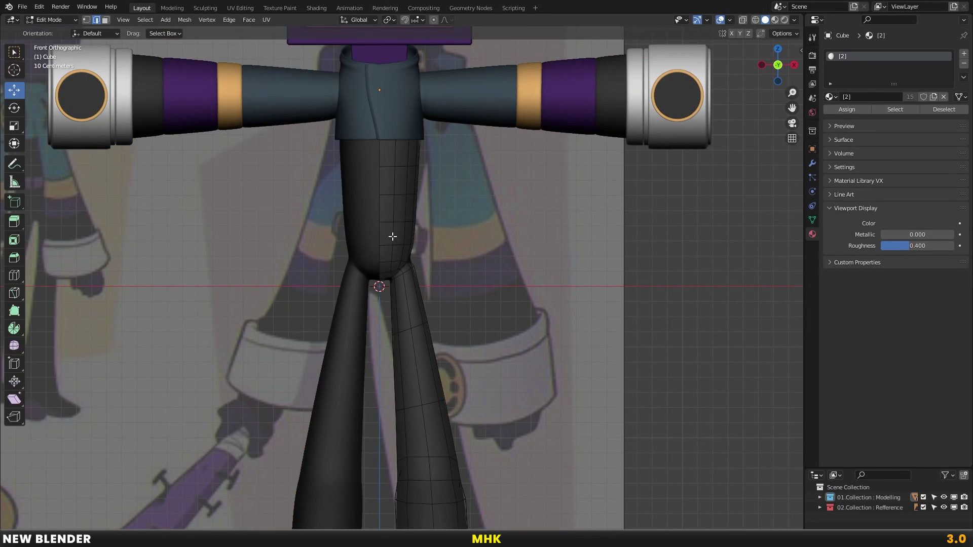
{"action": "scroll", "coordinate": [406, 232], "scroll_direction": "down", "scroll_amount": 5}
{"action": "scroll", "coordinate": [408, 253], "scroll_direction": "up", "scroll_amount": 4}
{"action": "scroll", "coordinate": [411, 259], "scroll_direction": "up", "scroll_amount": 4}
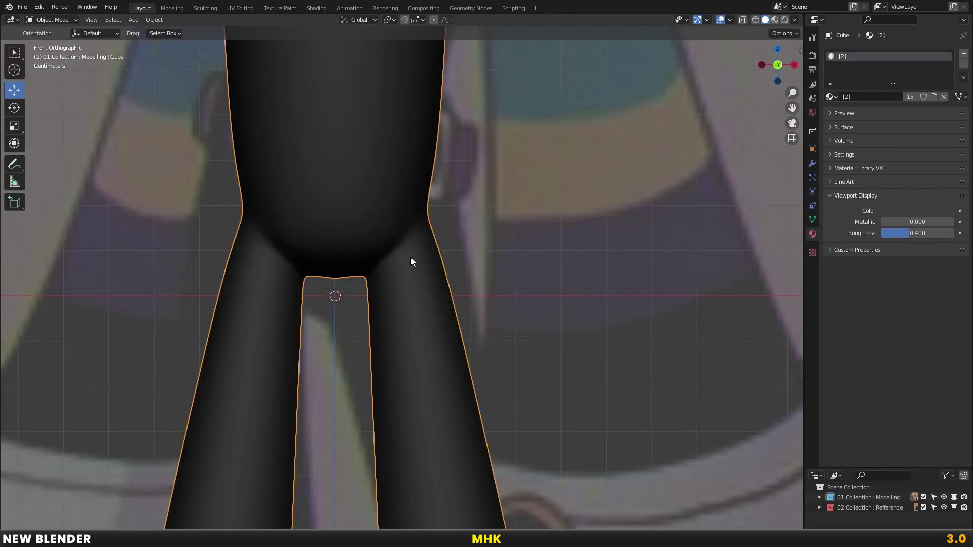
{"action": "scroll", "coordinate": [415, 258], "scroll_direction": "up", "scroll_amount": 3}
{"action": "scroll", "coordinate": [369, 265], "scroll_direction": "up", "scroll_amount": 2}
{"action": "scroll", "coordinate": [367, 265], "scroll_direction": "up", "scroll_amount": 2}
{"action": "key", "text": "alt+z"}
{"action": "key", "text": "a"}
{"action": "left_click", "coordinate": [161, 100]}
{"action": "left_click", "coordinate": [85, 20]}
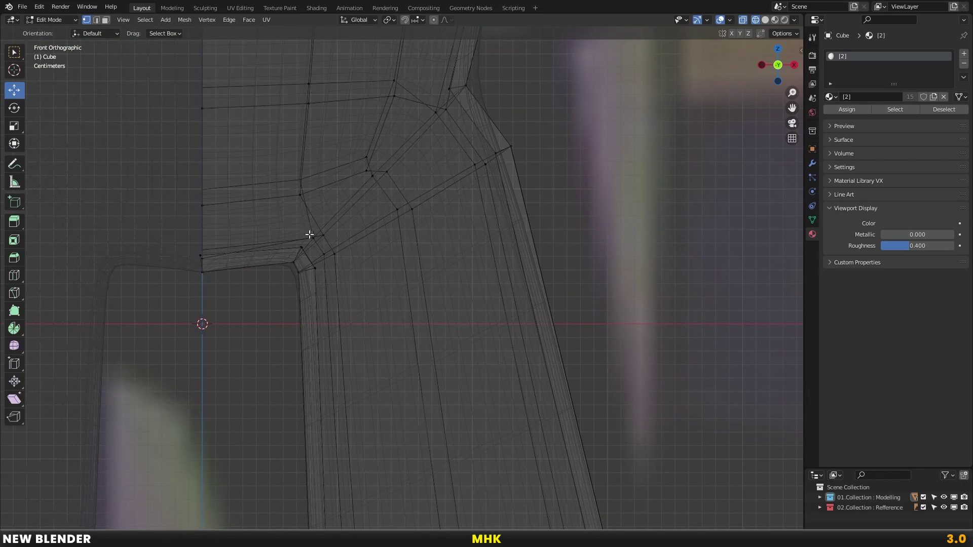
Circle-select and move the crotch corner vertices, then box-select the centre seam vertices
{"action": "scroll", "coordinate": [306, 232], "scroll_direction": "up", "scroll_amount": 2}
{"action": "key", "text": "c"}
{"action": "left_click", "coordinate": [266, 265]}
{"action": "key", "text": "Escape"}
{"action": "key", "text": "alt+z"}
{"action": "key", "text": "g"}
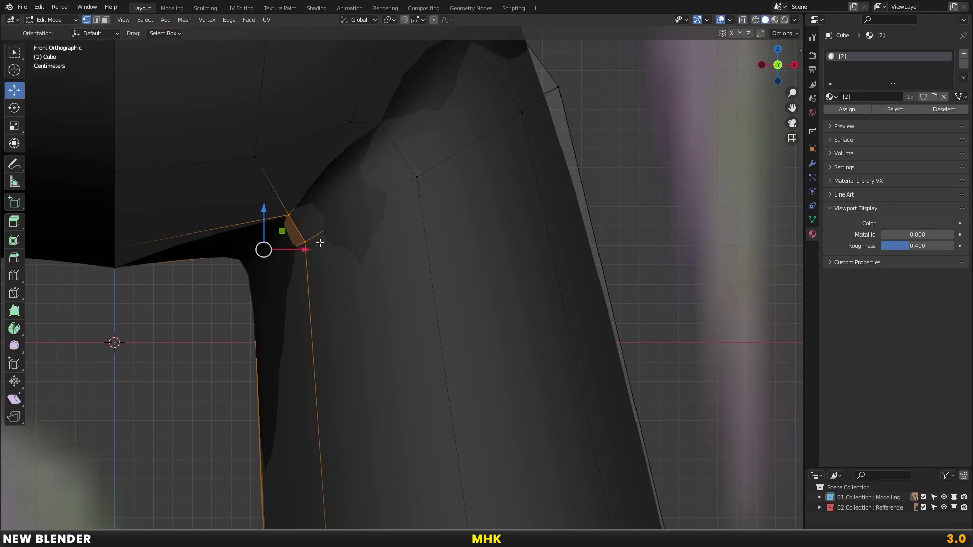
{"action": "left_click", "coordinate": [303, 260]}
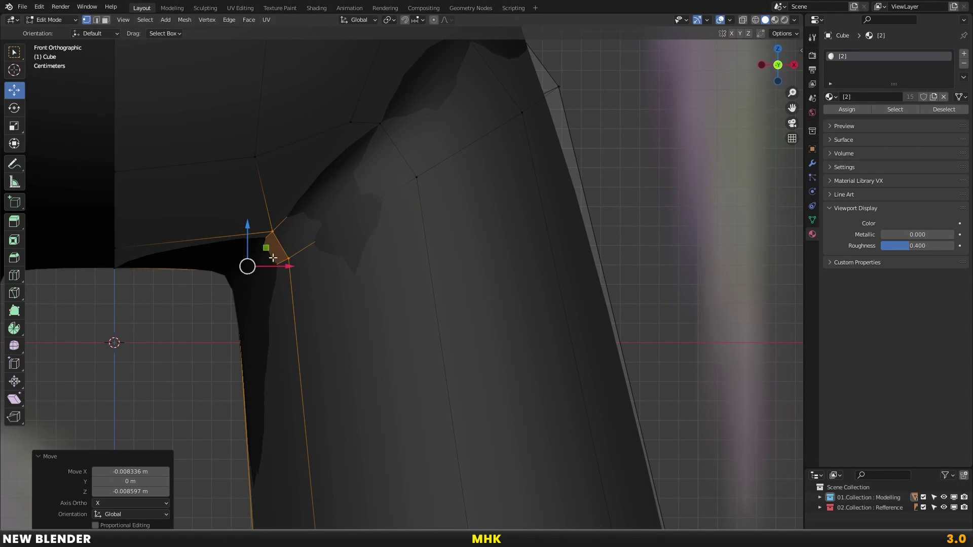
{"action": "key", "text": "alt+z"}
{"action": "mouse_move", "coordinate": [102, 228]}
{"action": "left_mouse_down"}
{"action": "mouse_move", "coordinate": [146, 283]}
{"action": "mouse_move", "coordinate": [158, 256]}
{"action": "mouse_move", "coordinate": [137, 256]}
{"action": "left_mouse_up"}
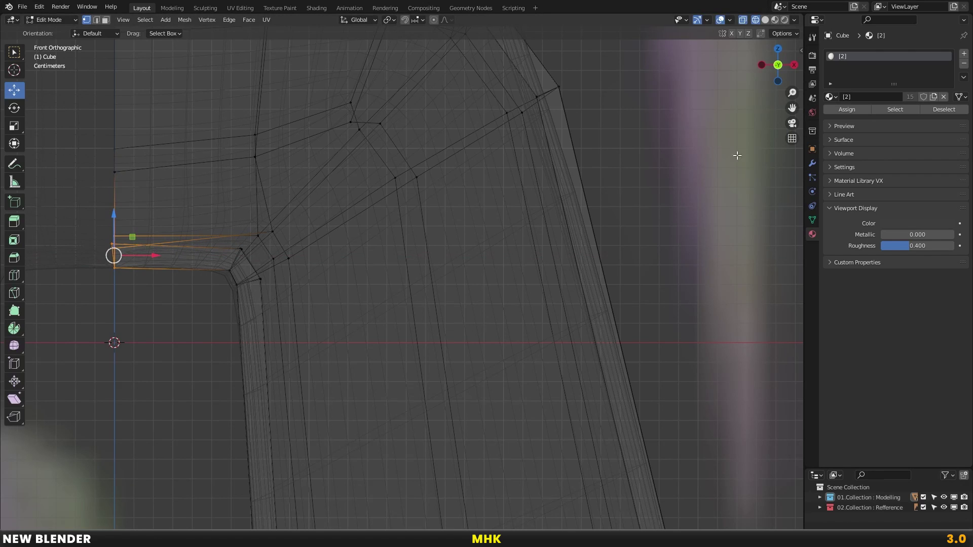
Expand the Mirror modifier settings and finish repositioning the seam and crotch vertices
{"action": "left_click", "coordinate": [813, 163]}
{"action": "left_click", "coordinate": [830, 83]}
{"action": "left_click", "coordinate": [835, 71]}
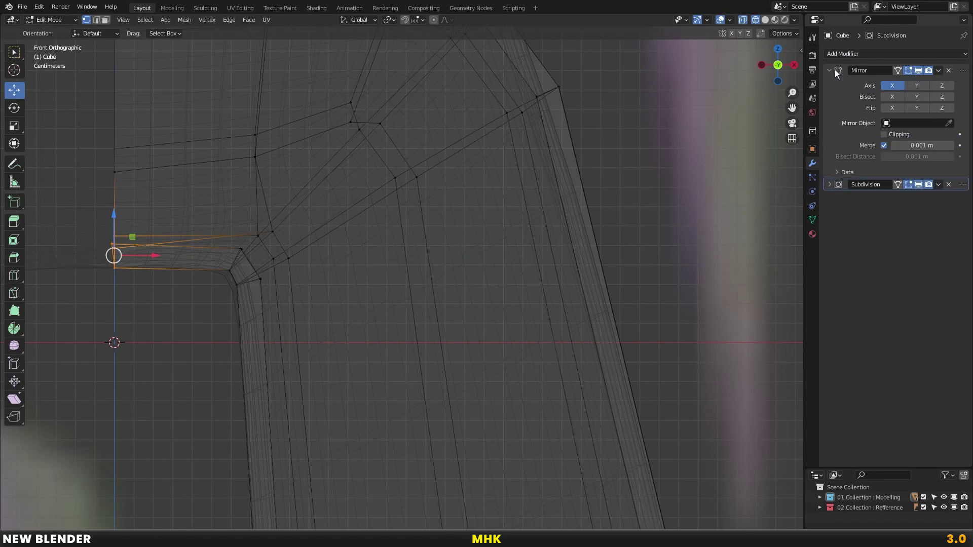
{"action": "left_click", "coordinate": [182, 251]}
{"action": "left_click", "coordinate": [184, 263]}
{"action": "key", "text": "alt+z"}
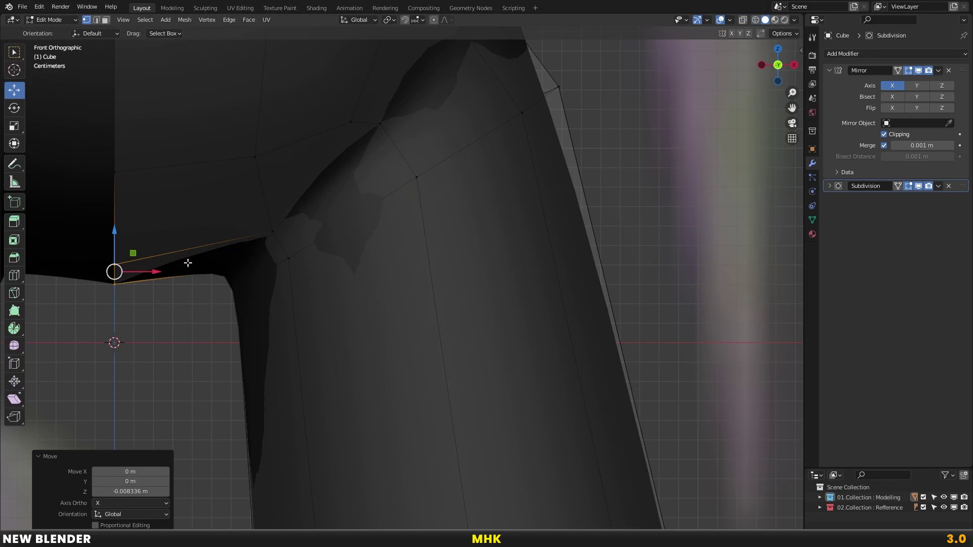
{"action": "key", "text": "Tab"}
Reselect the body, refine the crotch vertex position, and check it in perspective view
{"action": "left_click", "coordinate": [668, 163]}
{"action": "scroll", "coordinate": [287, 249], "scroll_direction": "down", "scroll_amount": 3}
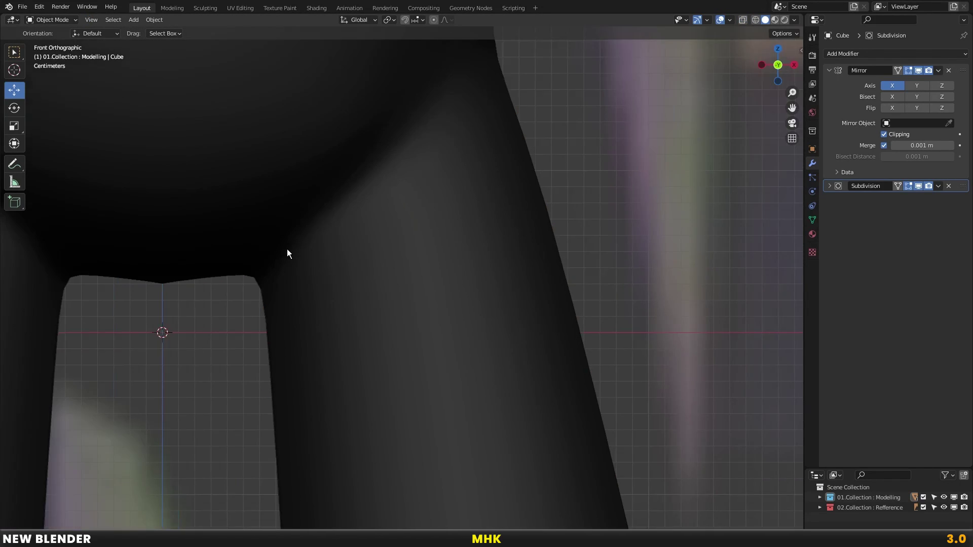
{"action": "left_click", "coordinate": [286, 252]}
{"action": "key", "text": "Tab"}
{"action": "scroll", "coordinate": [273, 251], "scroll_direction": "up", "scroll_amount": 4}
{"action": "scroll", "coordinate": [261, 249], "scroll_direction": "up", "scroll_amount": 2}
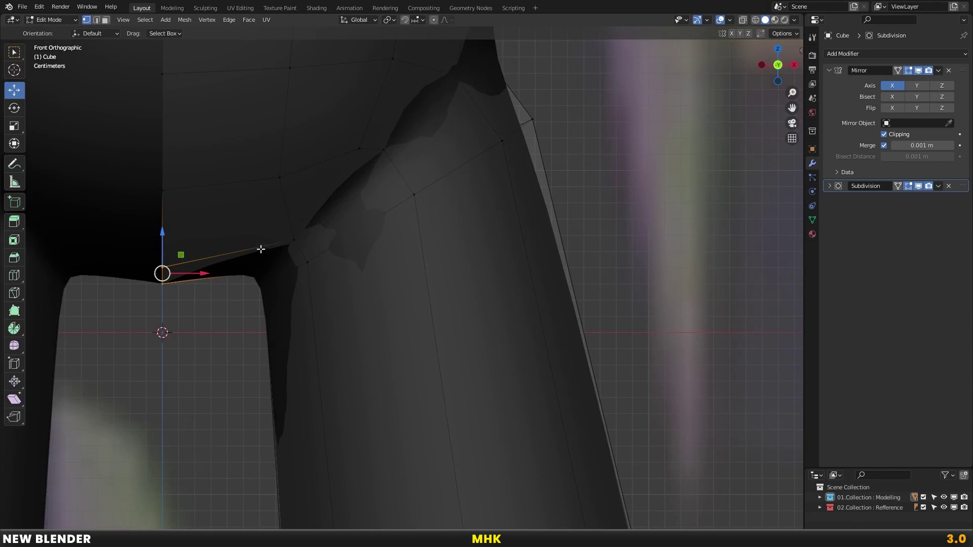
{"action": "left_click", "coordinate": [207, 271]}
{"action": "key", "text": "Tab"}
{"action": "mouse_move", "coordinate": [245, 261]}
{"action": "middle_mouse_down"}
{"action": "mouse_move", "coordinate": [269, 246]}
{"action": "mouse_move", "coordinate": [284, 251]}
{"action": "mouse_move", "coordinate": [266, 262]}
{"action": "mouse_move", "coordinate": [273, 255]}
{"action": "middle_mouse_up"}
Nudge the crotch vertex slightly higher and preview the smoothed legs
{"action": "key", "text": "Tab"}
{"action": "scroll", "coordinate": [273, 260], "scroll_direction": "up", "scroll_amount": 3}
{"action": "scroll", "coordinate": [151, 240], "scroll_direction": "up", "scroll_amount": 2}
{"action": "key", "text": "g"}
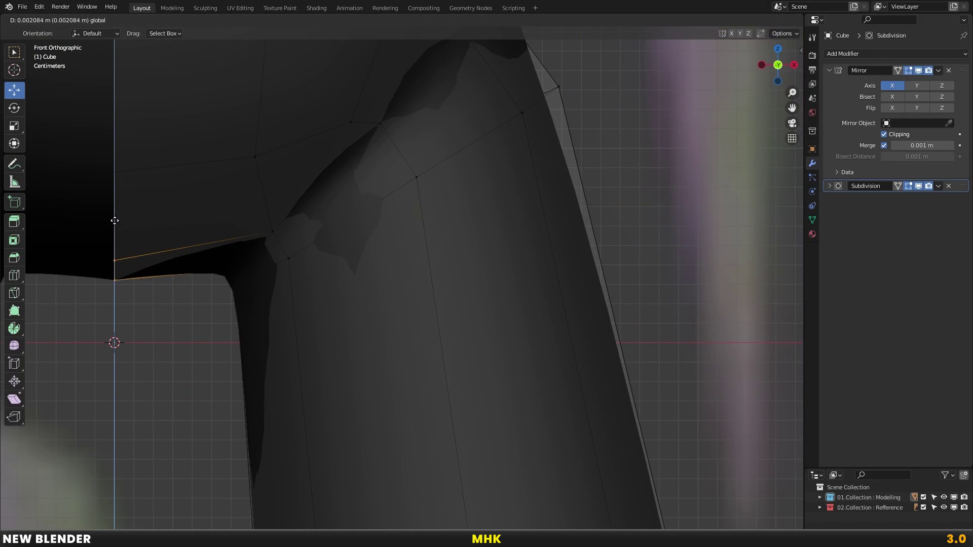
{"action": "left_click", "coordinate": [117, 215]}
{"action": "key", "text": "Tab"}
{"action": "key", "text": "Tab"}
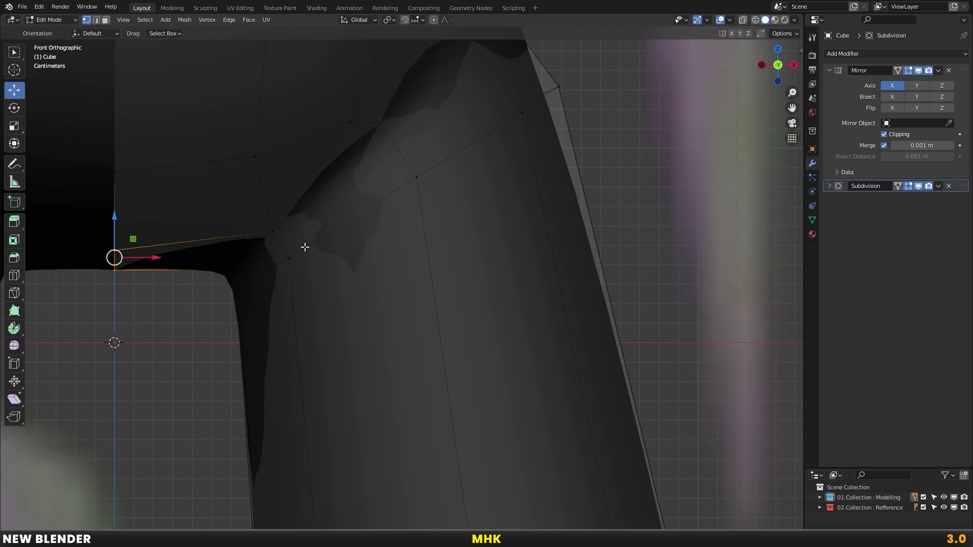
{"action": "scroll", "coordinate": [304, 246], "scroll_direction": "down", "scroll_amount": 2}
{"action": "scroll", "coordinate": [357, 246], "scroll_direction": "down", "scroll_amount": 1}
{"action": "key", "text": "Tab"}
{"action": "scroll", "coordinate": [367, 250], "scroll_direction": "down", "scroll_amount": 3}
{"action": "key", "text": "Tab"}
{"action": "key", "text": "Tab"}
{"action": "key", "text": "Tab"}
{"action": "key", "text": "Tab"}
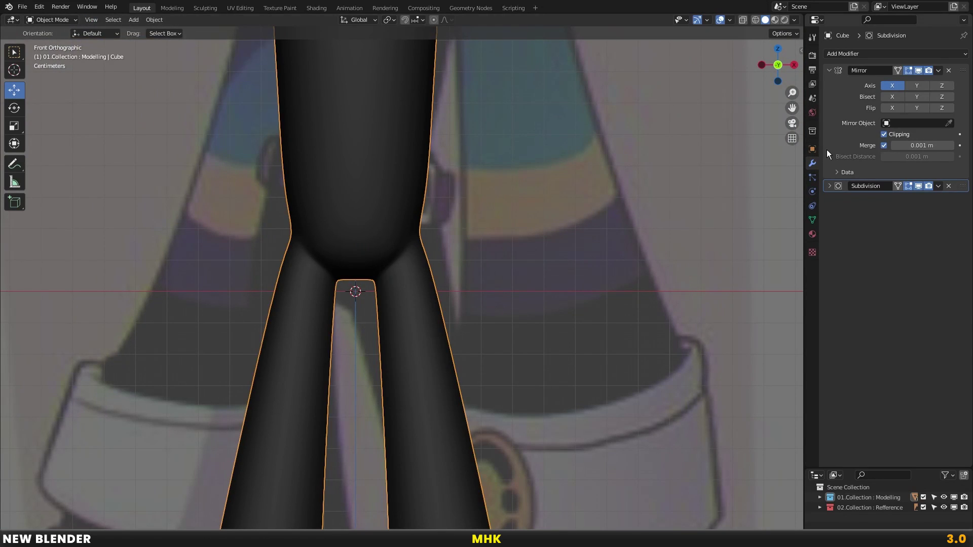
Apply the modifiers to the body mesh with Ctrl+A and reopen it in Edit Mode
{"action": "left_click", "coordinate": [829, 70]}
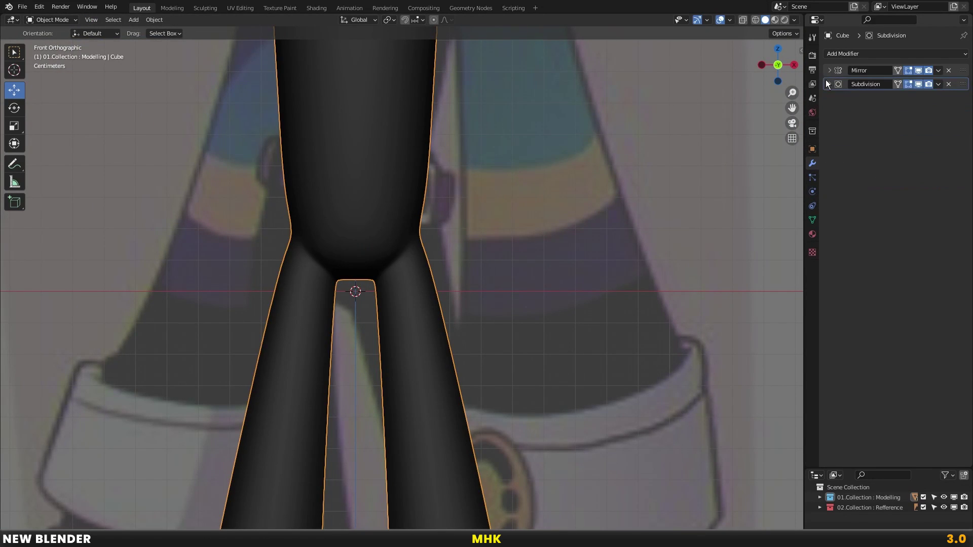
{"action": "left_click", "coordinate": [830, 84]}
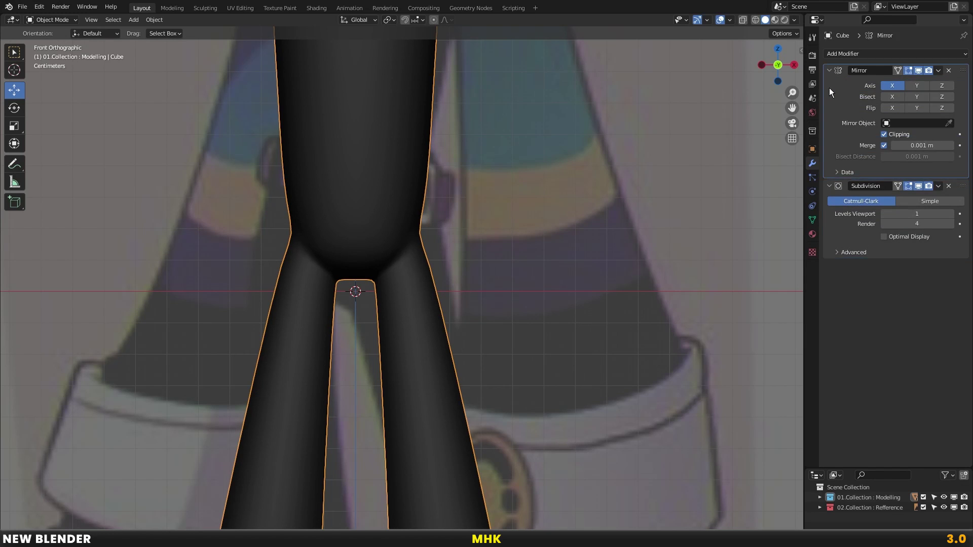
{"action": "key", "text": "ctrl+a"}
{"action": "key", "text": "ctrl+a"}
{"action": "key", "text": "Tab"}
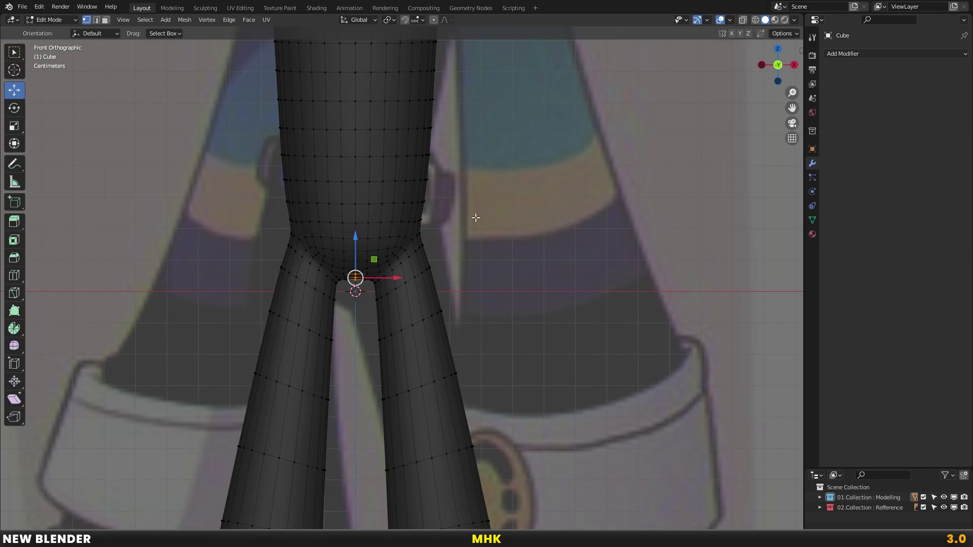
Add an unslid edge loop across the inner leg, checking it in X-ray
{"action": "scroll", "coordinate": [478, 220], "scroll_direction": "up", "scroll_amount": 2}
{"action": "scroll", "coordinate": [428, 233], "scroll_direction": "up", "scroll_amount": 4}
{"action": "key", "text": "k"}
{"action": "left_click", "coordinate": [323, 311]}
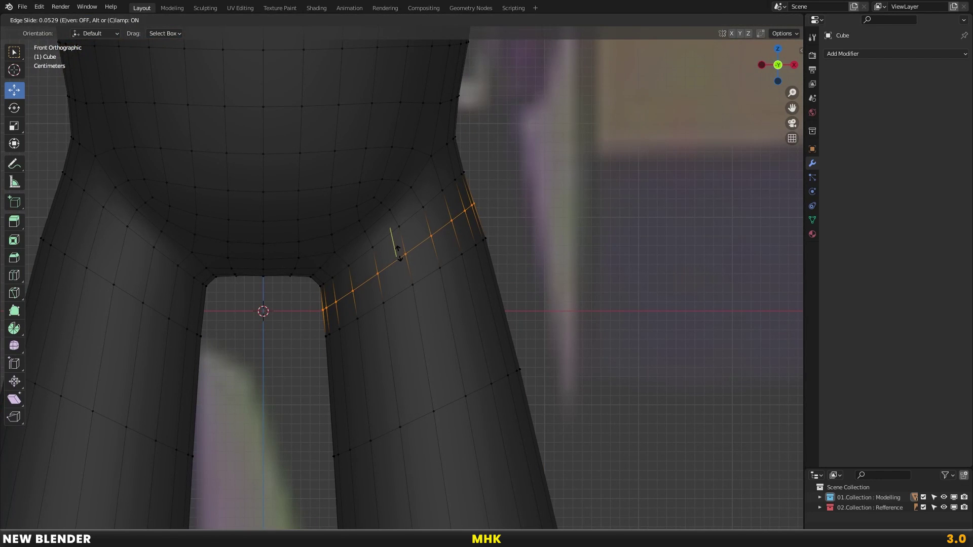
{"action": "right_click", "coordinate": [398, 252]}
{"action": "key", "text": "alt+z"}
{"action": "scroll", "coordinate": [501, 217], "scroll_direction": "up", "scroll_amount": 2}
{"action": "key", "text": "shift+z"}
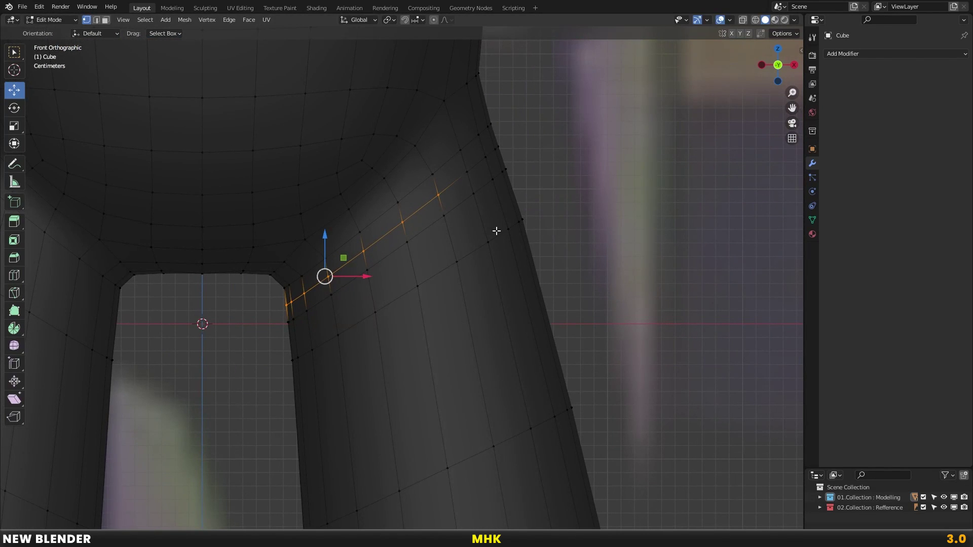
Add an unslid edge loop near the crotch and push it inward
{"action": "left_click", "coordinate": [365, 240]}
{"action": "right_click", "coordinate": [363, 237]}
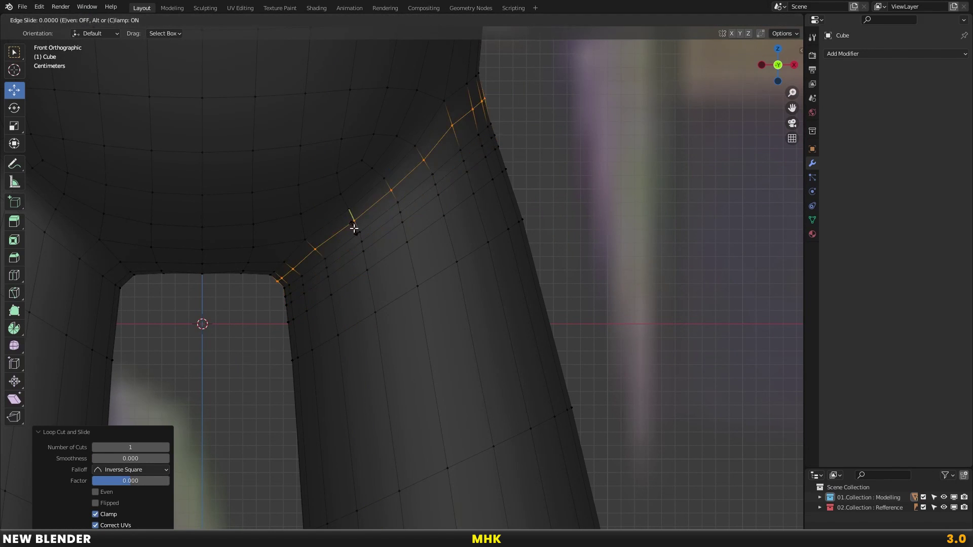
{"action": "right_click", "coordinate": [354, 229]}
{"action": "key", "text": "alt+z"}
{"action": "scroll", "coordinate": [499, 162], "scroll_direction": "up", "scroll_amount": 2}
{"action": "key", "text": "alt+z"}
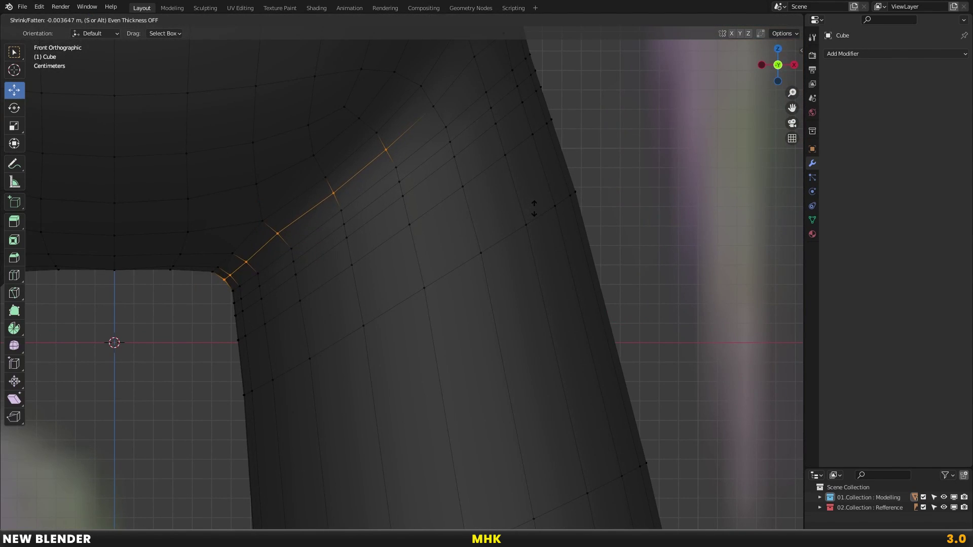
{"action": "left_click", "coordinate": [507, 192]}
Select the crotch edge loop through X-ray, excluding the outer loop, and push it inward
{"action": "key", "text": "alt+z"}
{"action": "left_click_drag", "start_coordinate": [454, 81], "coordinate": [679, 185], "text": "ctrl"}
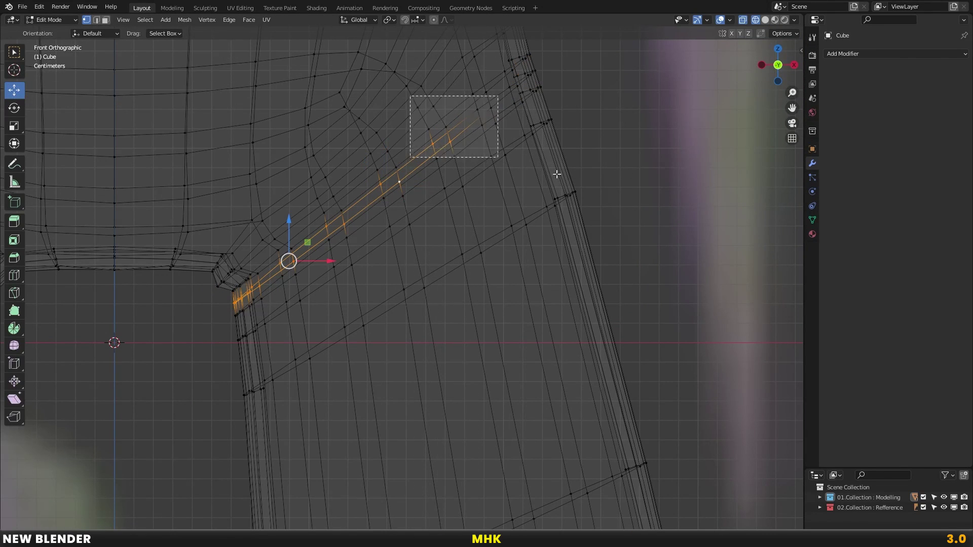
{"action": "left_click_drag", "start_coordinate": [546, 171], "coordinate": [574, 218], "text": "ctrl"}
{"action": "key", "text": "alt+z"}
{"action": "left_click", "coordinate": [597, 242]}
Add another unslid loop across the leg and select the diagonal crotch loop
{"action": "key", "text": "ctrl+r"}
{"action": "left_click", "coordinate": [395, 220]}
{"action": "right_click", "coordinate": [407, 214]}
{"action": "key", "text": "alt+z"}
{"action": "left_click", "coordinate": [408, 213], "text": "alt"}
{"action": "key", "text": "ctrl+r"}
{"action": "key", "text": "Escape"}
Cut a diagonal crotch loop, undo back to the earlier loop, and shrink it inward with Alt+S
{"action": "key", "text": "alt+z"}
{"action": "key", "text": "ctrl+r"}
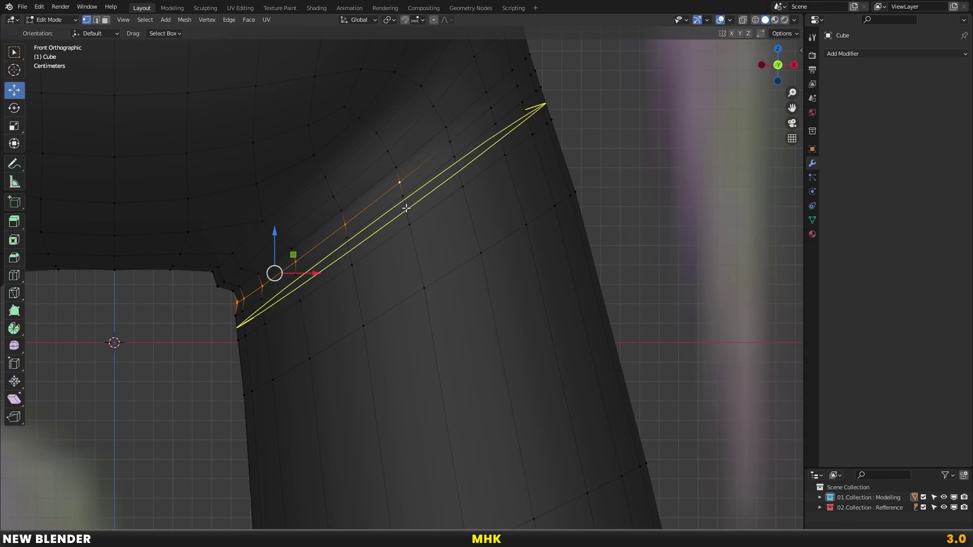
{"action": "left_click", "coordinate": [413, 201]}
{"action": "right_click", "coordinate": [417, 197]}
{"action": "key", "text": "alt+z"}
{"action": "key", "text": "ctrl+z"}
{"action": "key", "text": "alt+z"}
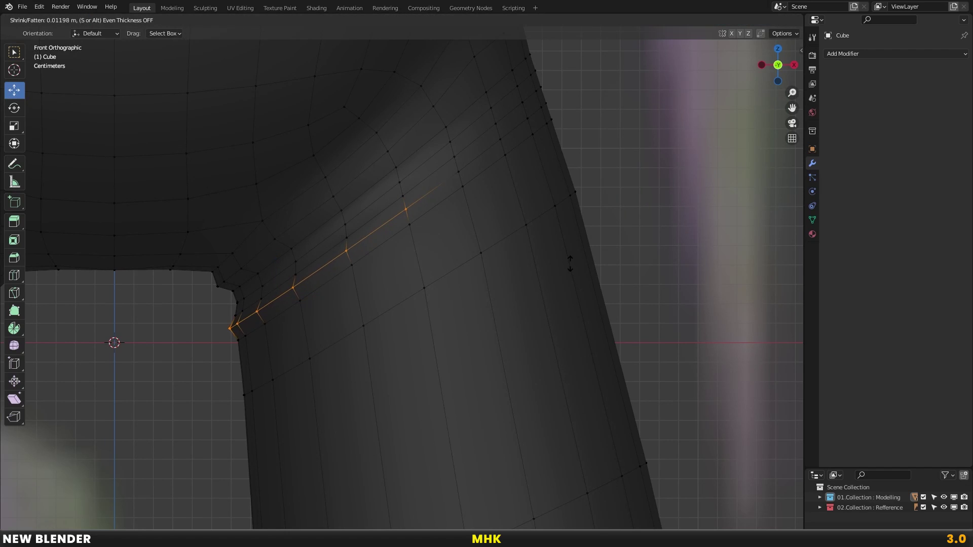
{"action": "left_click", "coordinate": [570, 263]}
Return to the body mesh in Edit Mode and box-select its left half in X-ray
{"action": "key", "text": "Tab"}
{"action": "scroll", "coordinate": [433, 297], "scroll_direction": "down", "scroll_amount": 6}
{"action": "key", "text": "alt+a"}
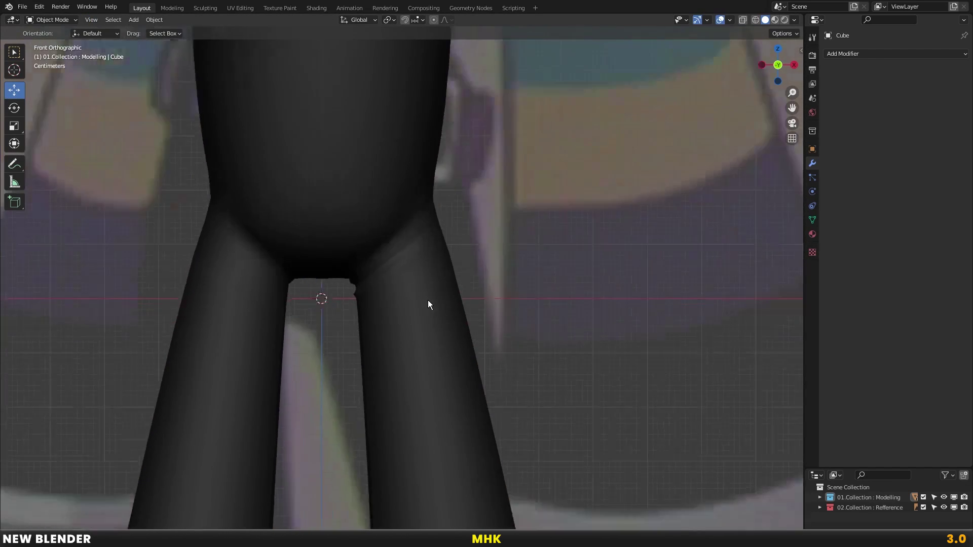
{"action": "scroll", "coordinate": [428, 300], "scroll_direction": "down", "scroll_amount": 5}
{"action": "scroll", "coordinate": [394, 240], "scroll_direction": "down", "scroll_amount": 2}
{"action": "left_click", "coordinate": [412, 266]}
{"action": "key", "text": "Tab"}
{"action": "key", "text": "alt+z"}
{"action": "key", "text": "b"}
{"action": "left_click_drag", "start_coordinate": [176, 115], "coordinate": [394, 454]}
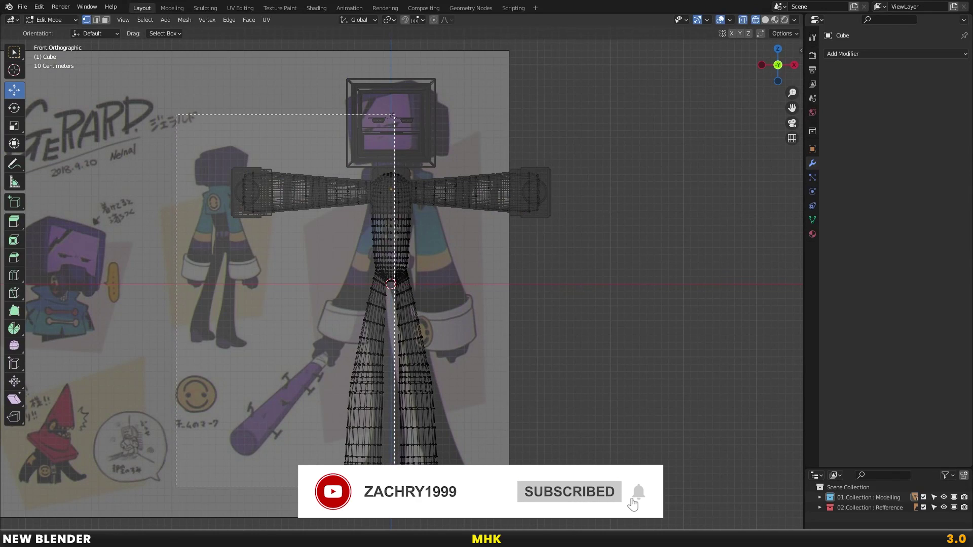
Delete the left half of the body and add a Mirror modifier to restore it
{"action": "left_click_drag", "start_coordinate": [394, 487], "coordinate": [394, 487]}
{"action": "scroll", "coordinate": [386, 355], "scroll_direction": "up", "scroll_amount": 4}
{"action": "scroll", "coordinate": [357, 200], "scroll_direction": "up", "scroll_amount": 4}
{"action": "scroll", "coordinate": [399, 281], "scroll_direction": "up", "scroll_amount": 2}
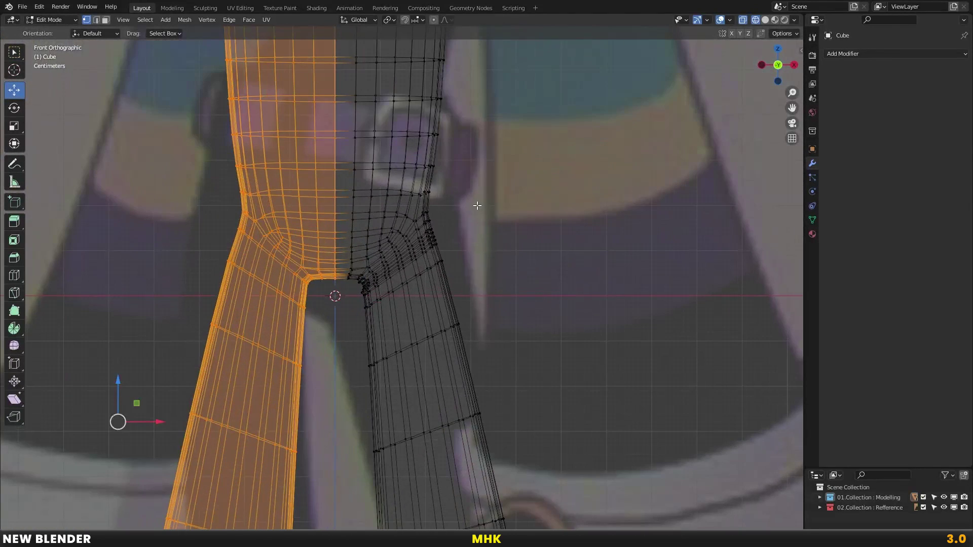
{"action": "key", "text": "x"}
{"action": "left_click", "coordinate": [433, 229]}
{"action": "key", "text": "shift+z"}
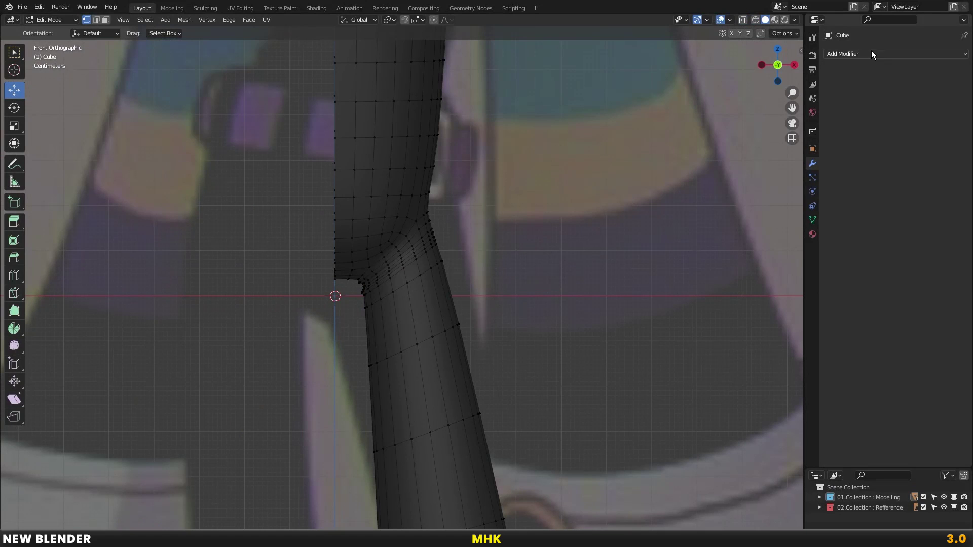
{"action": "left_click", "coordinate": [872, 54]}
{"action": "left_click", "coordinate": [771, 172]}
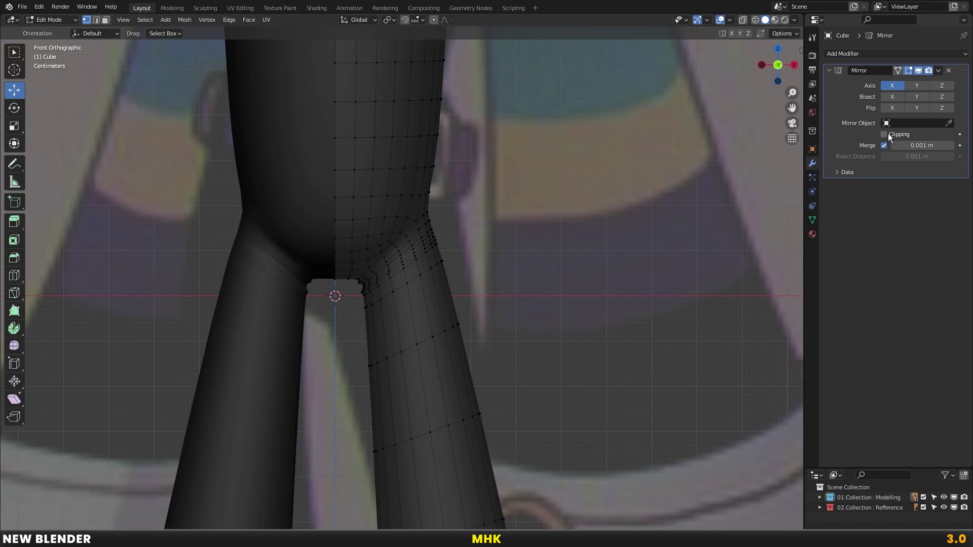
{"action": "left_click", "coordinate": [828, 70]}
Taper the leg around the knee with smooth proportional scaling to 0.705
{"action": "scroll", "coordinate": [601, 254], "scroll_direction": "down", "scroll_amount": 3}
{"action": "scroll", "coordinate": [481, 264], "scroll_direction": "down", "scroll_amount": 2}
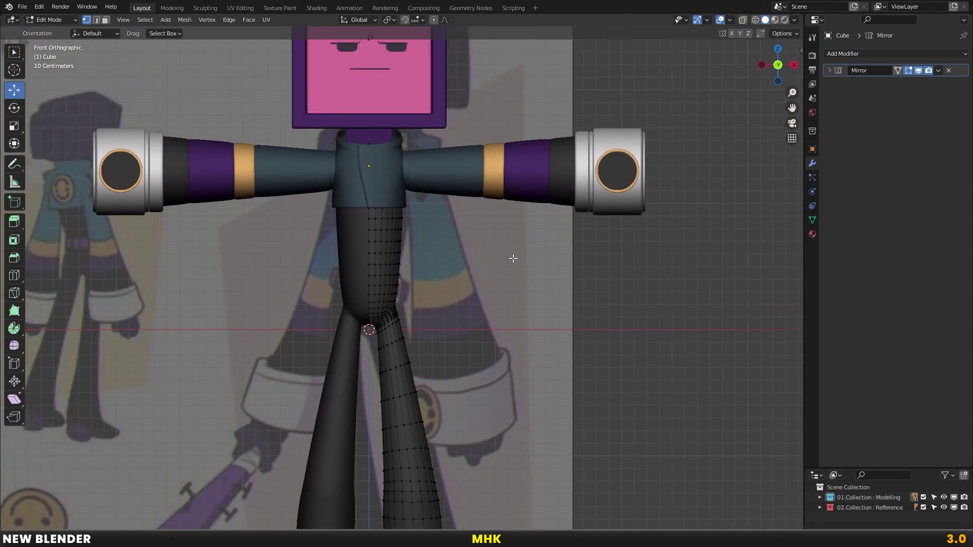
{"action": "scroll", "coordinate": [480, 264], "scroll_direction": "down", "scroll_amount": 1}
{"action": "scroll", "coordinate": [480, 264], "scroll_direction": "down", "scroll_amount": 2}
{"action": "scroll", "coordinate": [457, 276], "scroll_direction": "up", "scroll_amount": 3}
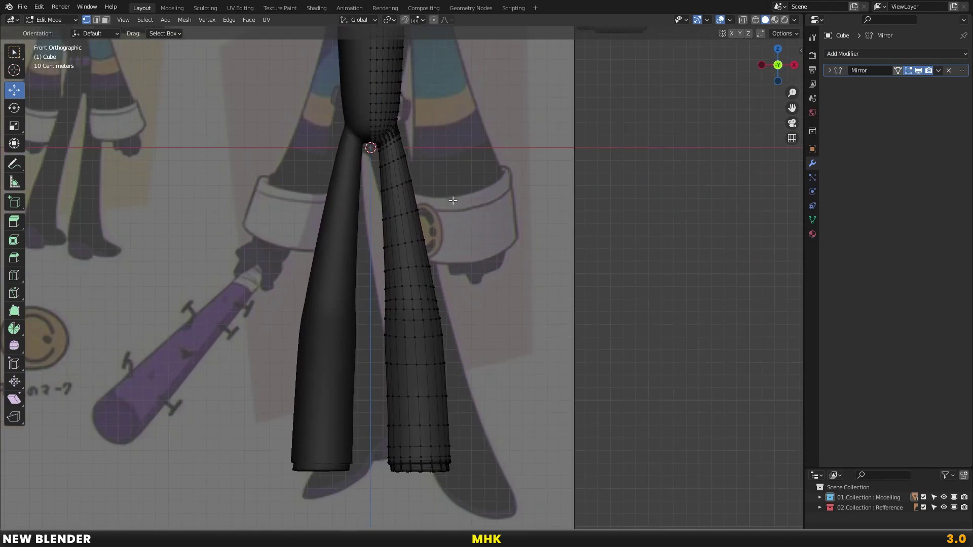
{"action": "scroll", "coordinate": [458, 275], "scroll_direction": "up", "scroll_amount": 2}
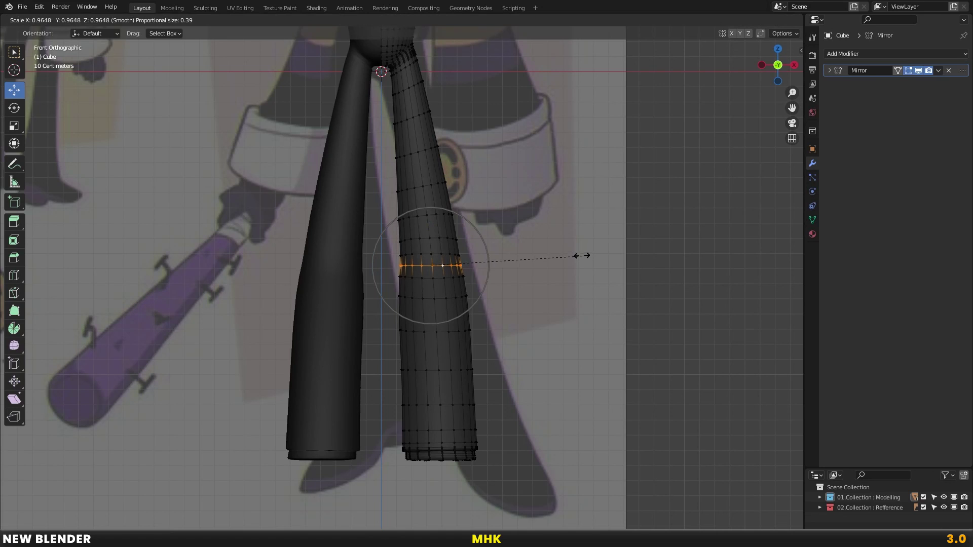
{"action": "scroll", "coordinate": [546, 256], "scroll_direction": "down", "scroll_amount": 3}
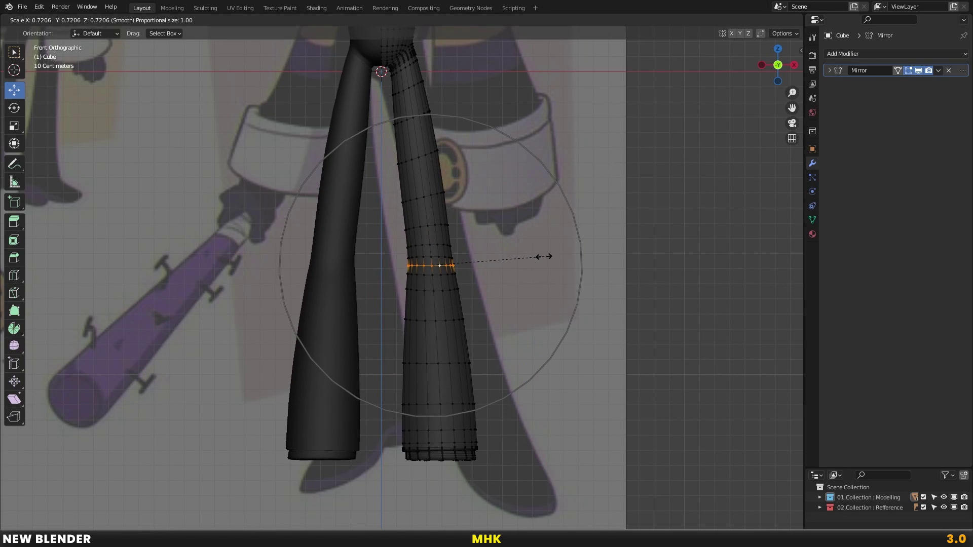
{"action": "scroll", "coordinate": [544, 257], "scroll_direction": "down", "scroll_amount": 2}
{"action": "left_click", "coordinate": [533, 257]}
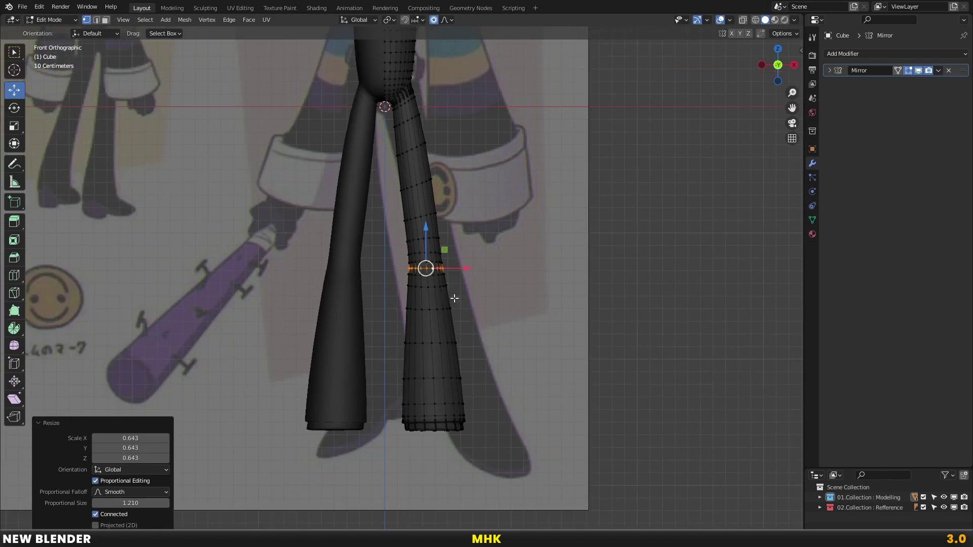
{"action": "middle_click_drag", "start_coordinate": [441, 293], "coordinate": [515, 297]}
Narrow a lower-leg edge loop with proportional scaling from the front view
{"action": "scroll", "coordinate": [458, 305], "scroll_direction": "down", "scroll_amount": 3}
{"action": "scroll", "coordinate": [441, 321], "scroll_direction": "up", "scroll_amount": 3}
{"action": "scroll", "coordinate": [454, 260], "scroll_direction": "up", "scroll_amount": 2}
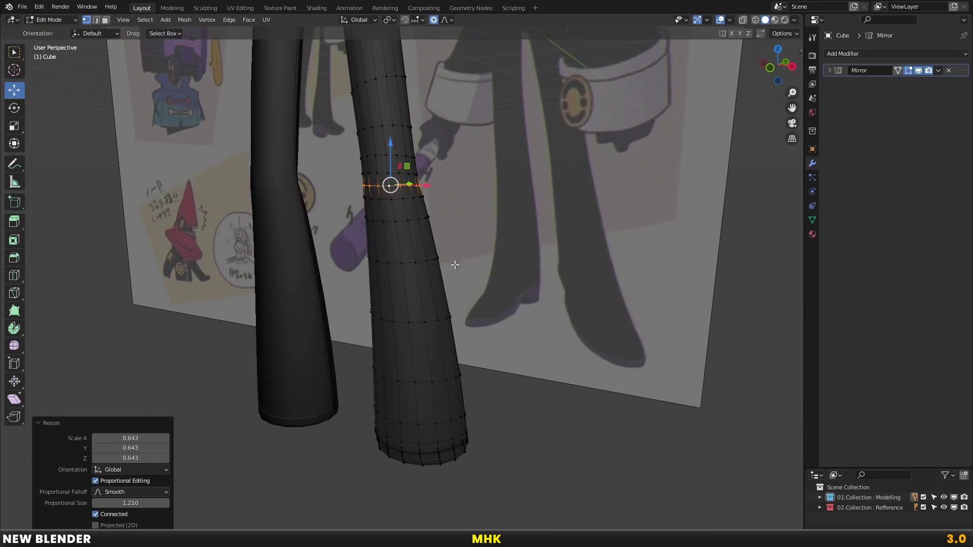
{"action": "left_click", "coordinate": [429, 382], "text": "alt"}
{"action": "key", "text": "KP_1"}
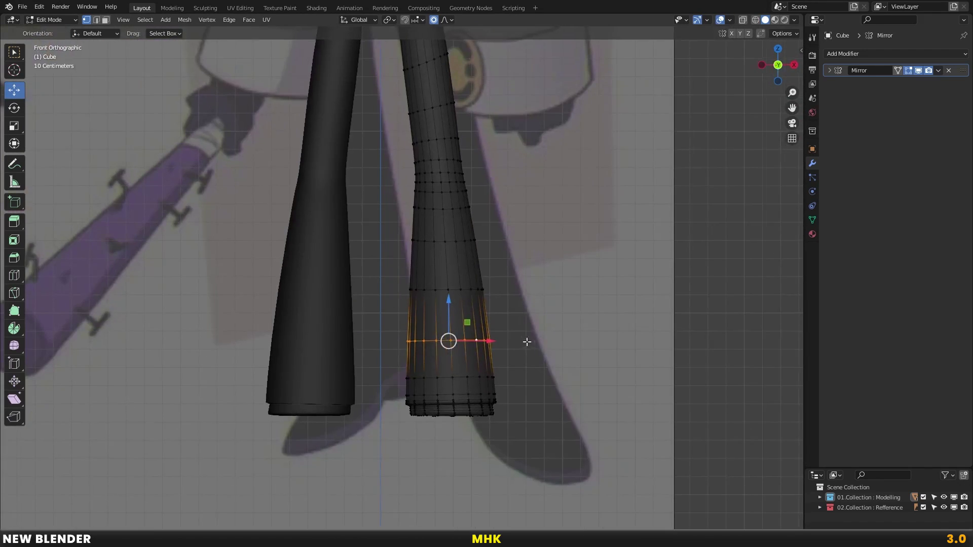
{"action": "key", "text": "s"}
{"action": "scroll", "coordinate": [533, 347], "scroll_direction": "up", "scroll_amount": 1}
{"action": "scroll", "coordinate": [513, 348], "scroll_direction": "up", "scroll_amount": 2}
{"action": "left_click", "coordinate": [513, 348]}
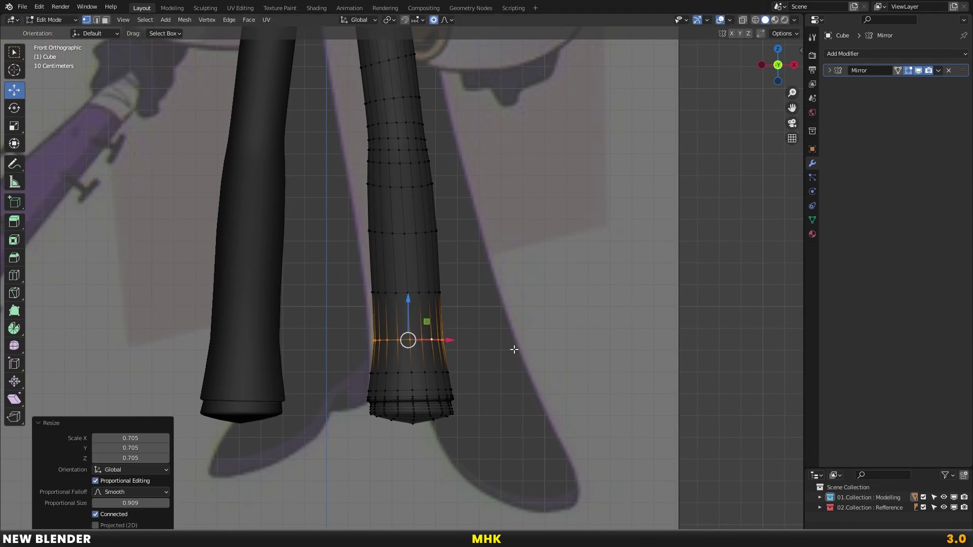
{"action": "middle_click_drag", "start_coordinate": [513, 348], "coordinate": [452, 343]}
In side view, shift the lower leg loop sideways to refine the leg shape
{"action": "key", "text": "KP_3"}
{"action": "scroll", "coordinate": [417, 343], "scroll_direction": "up", "scroll_amount": 1}
{"action": "scroll", "coordinate": [467, 283], "scroll_direction": "up", "scroll_amount": 2}
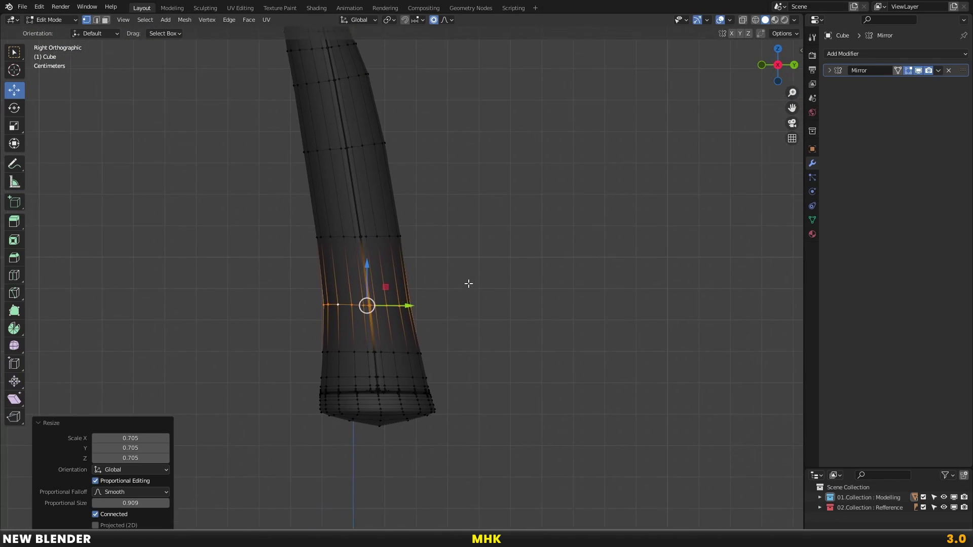
{"action": "scroll", "coordinate": [510, 327], "scroll_direction": "up", "scroll_amount": 7}
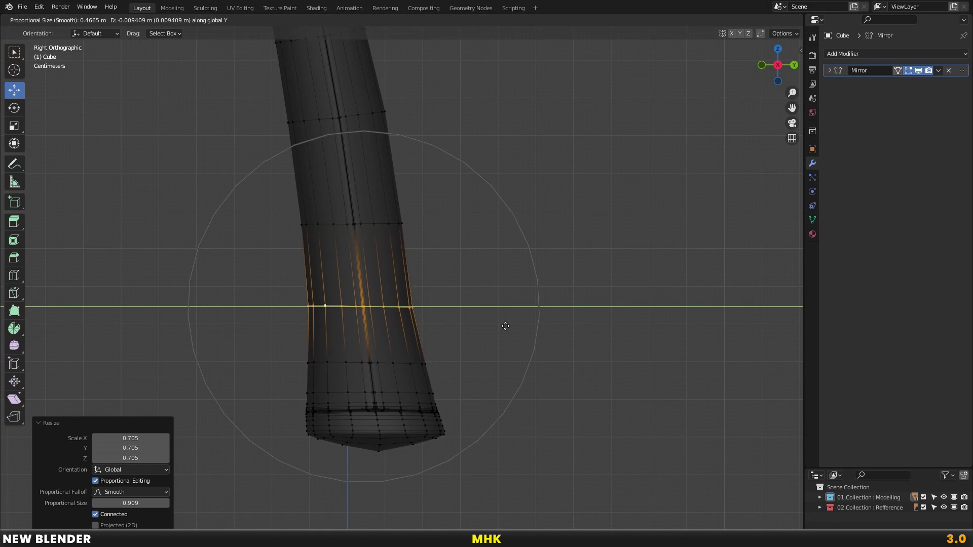
{"action": "left_click", "coordinate": [503, 330]}
{"action": "scroll", "coordinate": [459, 310], "scroll_direction": "down", "scroll_amount": 2}
{"action": "scroll", "coordinate": [452, 291], "scroll_direction": "up", "scroll_amount": 2}
Select the bottom ring of the trouser leg and flatten it on Z to 0 for a level hem
{"action": "key", "text": "shift+z"}
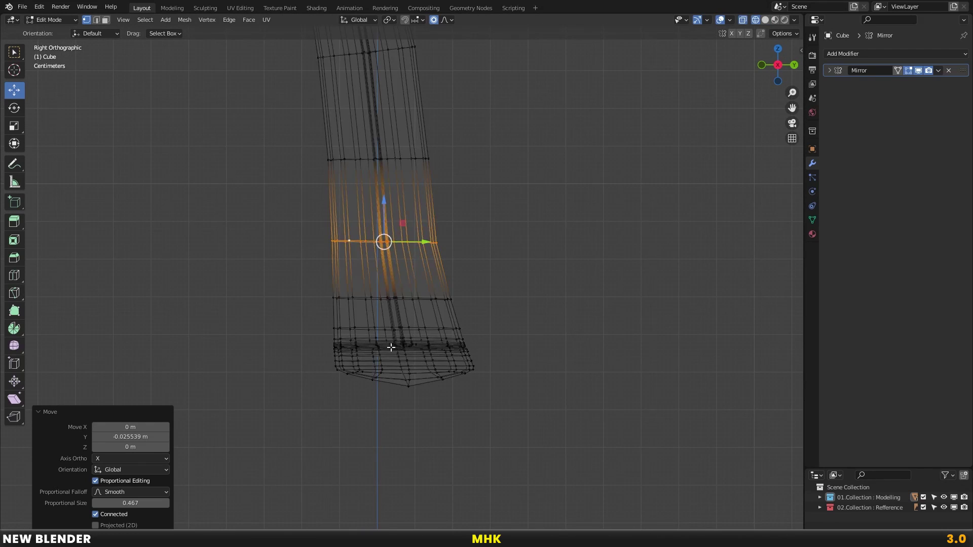
{"action": "key", "text": "alt+a"}
{"action": "left_click_drag", "start_coordinate": [322, 363], "coordinate": [493, 418]}
{"action": "key", "text": "shift+z"}
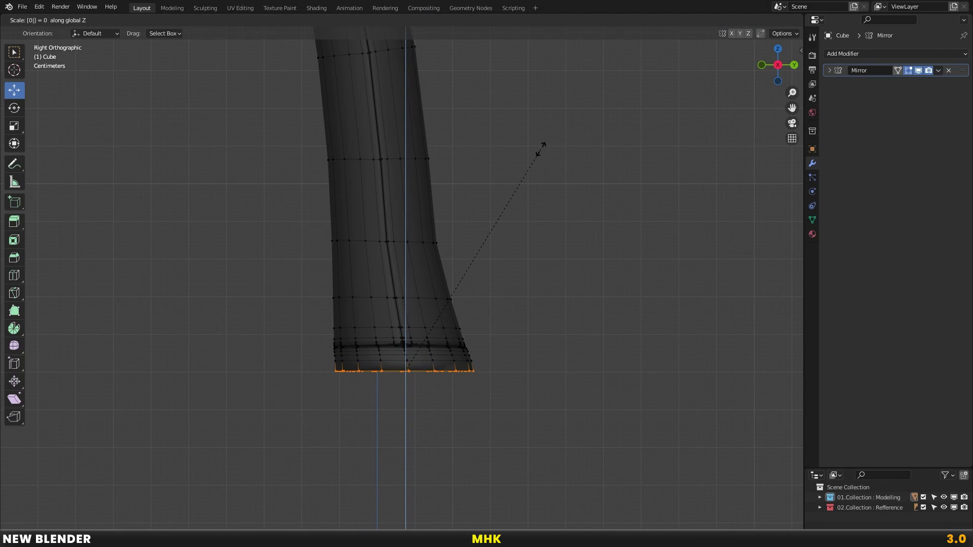
{"action": "key", "text": "Return"}
{"action": "scroll", "coordinate": [456, 245], "scroll_direction": "up", "scroll_amount": 3}
{"action": "scroll", "coordinate": [441, 254], "scroll_direction": "up", "scroll_amount": 1}
Slide the bottom edge loop of the trouser leg and review both legs
{"action": "key", "text": "g"}
{"action": "key", "text": "g"}
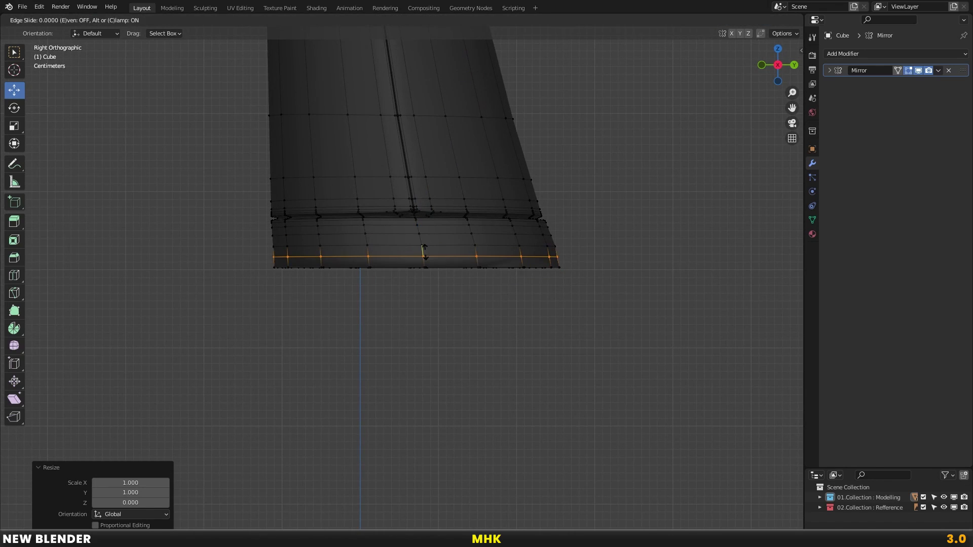
{"action": "left_click", "coordinate": [424, 252]}
{"action": "scroll", "coordinate": [411, 274], "scroll_direction": "down", "scroll_amount": 2}
{"action": "key", "text": "Tab"}
{"action": "scroll", "coordinate": [400, 233], "scroll_direction": "down", "scroll_amount": 2}
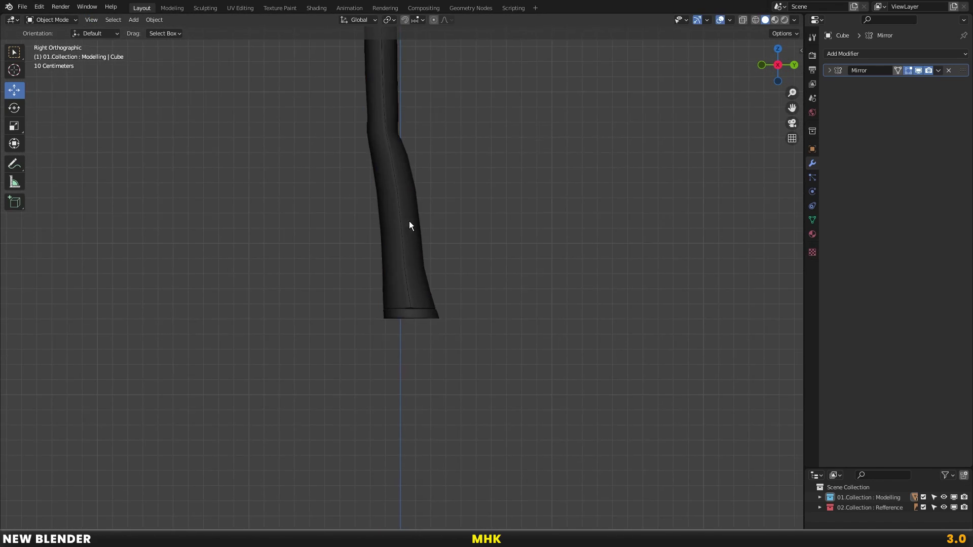
{"action": "mouse_move", "coordinate": [383, 265]}
{"action": "middle_mouse_down"}
{"action": "mouse_move", "coordinate": [415, 297]}
{"action": "mouse_move", "coordinate": [497, 291]}
{"action": "mouse_move", "coordinate": [432, 273]}
{"action": "mouse_move", "coordinate": [366, 284]}
{"action": "mouse_move", "coordinate": [408, 269]}
{"action": "mouse_move", "coordinate": [456, 270]}
{"action": "middle_mouse_up"}
Slightly shrink and tilt the new loop above the hem in front view
{"action": "key", "text": "Tab"}
{"action": "key", "text": "KP_3"}
{"action": "scroll", "coordinate": [473, 335], "scroll_direction": "up", "scroll_amount": 2}
{"action": "key", "text": "KP_1"}
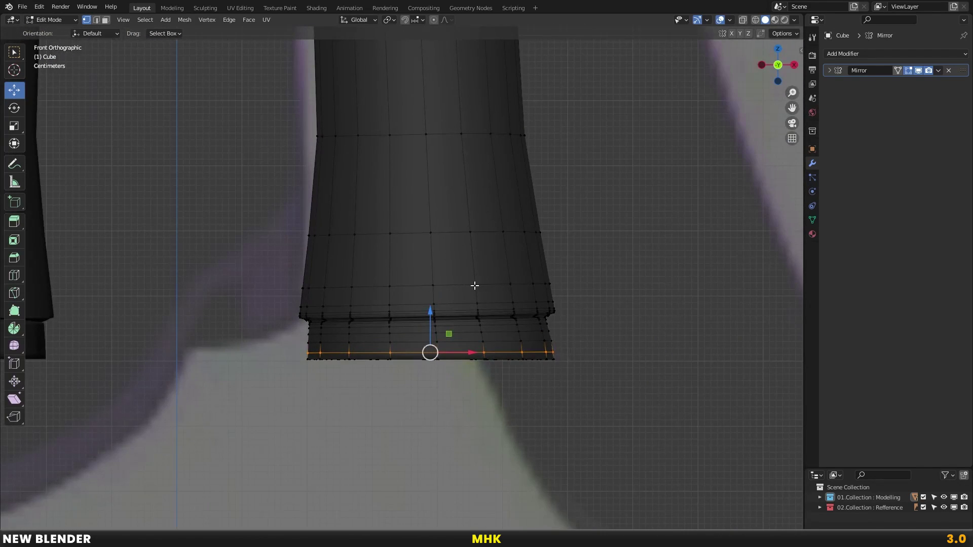
{"action": "scroll", "coordinate": [505, 272], "scroll_direction": "up", "scroll_amount": 2}
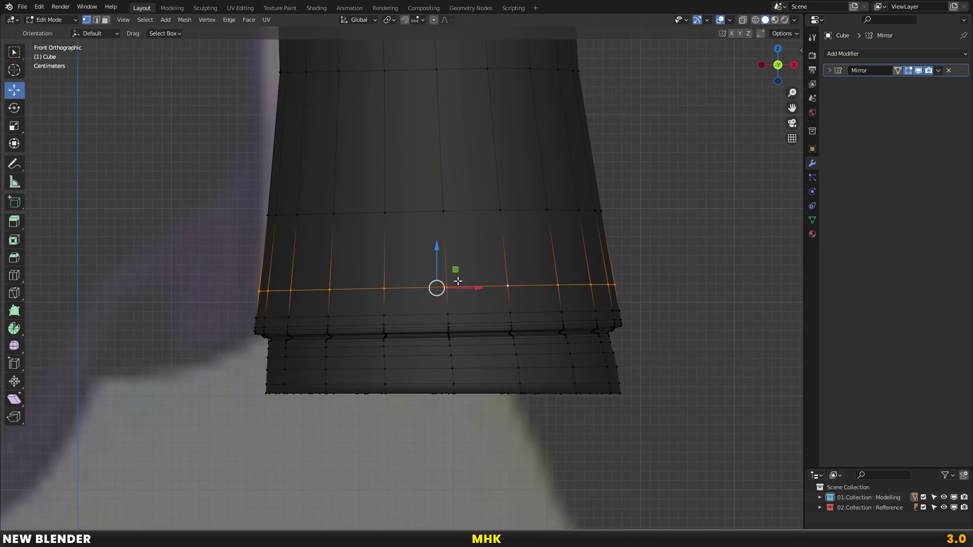
{"action": "right_click", "coordinate": [444, 255]}
{"action": "key", "text": "s"}
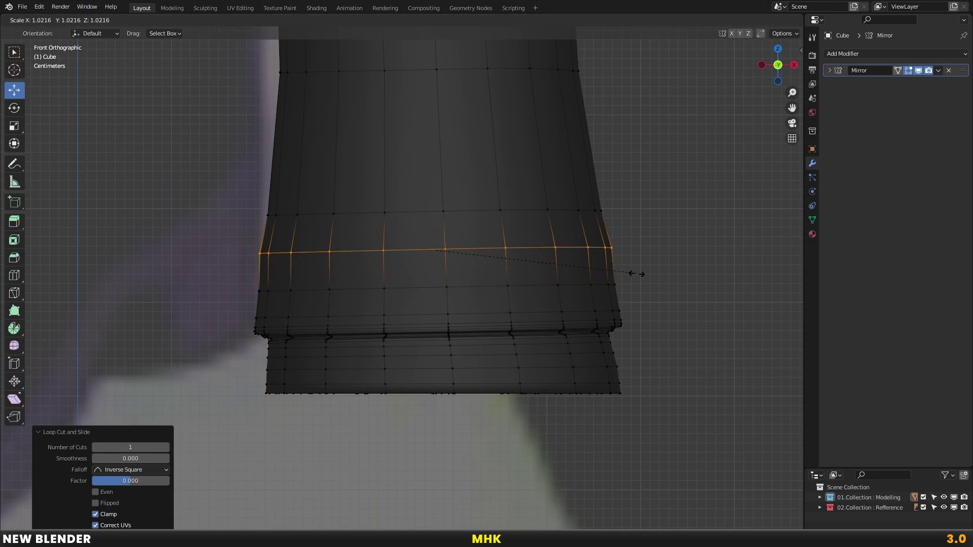
{"action": "left_click", "coordinate": [631, 270]}
{"action": "key", "text": "r"}
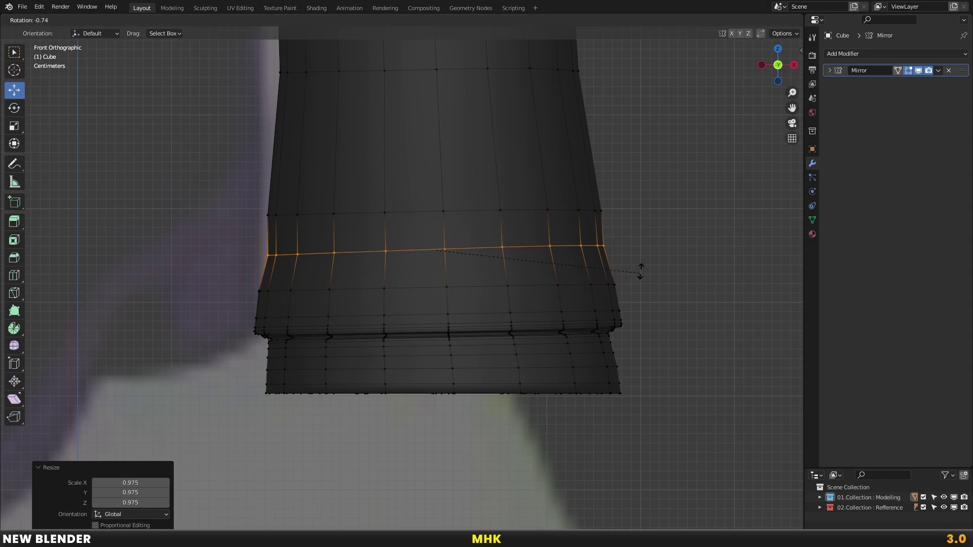
{"action": "left_click", "coordinate": [649, 266]}
Reposition a vertex on the lower trouser leg
{"action": "scroll", "coordinate": [419, 283], "scroll_direction": "down", "scroll_amount": 5}
{"action": "middle_click_drag", "start_coordinate": [420, 282], "coordinate": [405, 263]}
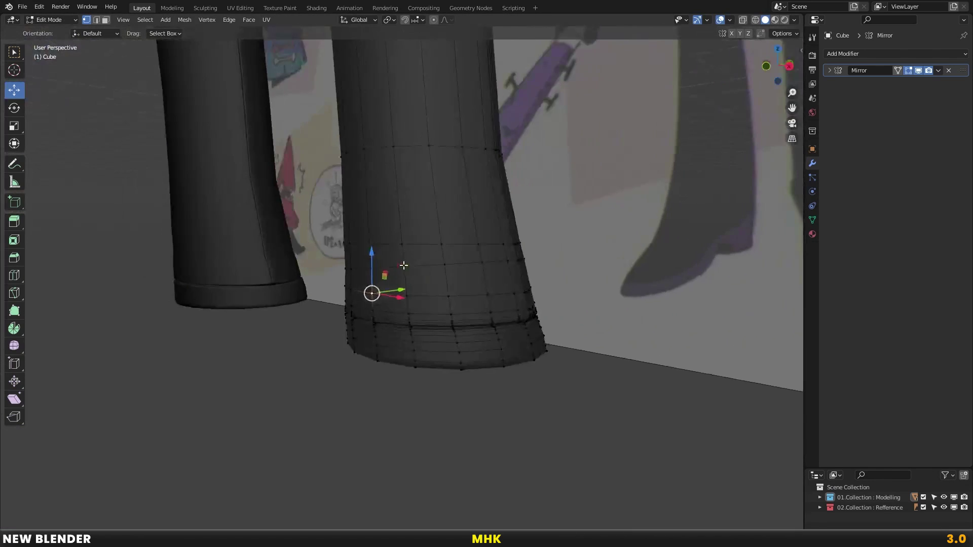
{"action": "scroll", "coordinate": [405, 261], "scroll_direction": "up", "scroll_amount": 4}
{"action": "key", "text": "g"}
{"action": "left_click", "coordinate": [424, 270]}
{"action": "key", "text": "g"}
{"action": "left_click", "coordinate": [441, 289]}
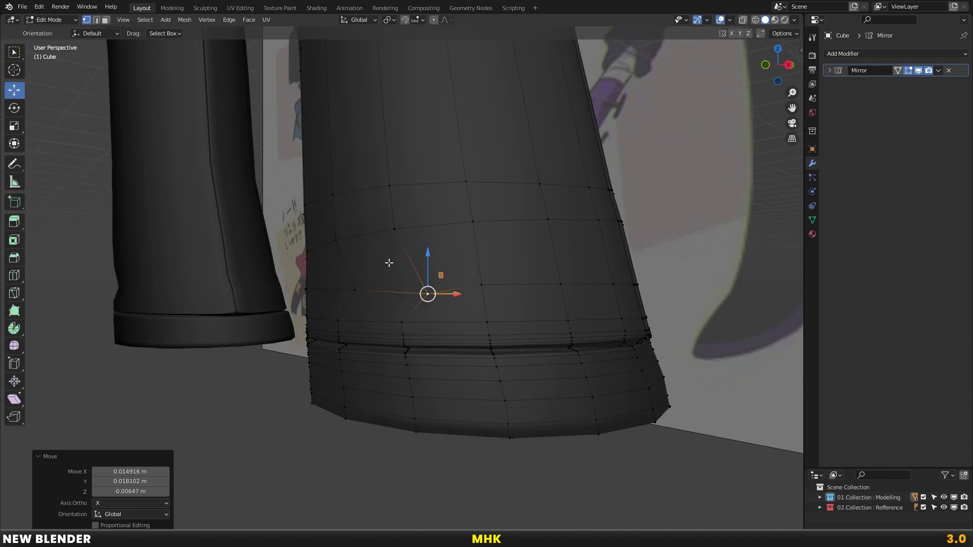
{"action": "middle_click_drag", "start_coordinate": [381, 257], "coordinate": [351, 223]}
Add an edge ring around the lower leg with Ctrl+R and adjust its vertices
{"action": "key", "text": "ctrl+r"}
{"action": "left_click", "coordinate": [339, 222]}
{"action": "key", "text": "g"}
{"action": "left_click", "coordinate": [354, 228]}
{"action": "mouse_move", "coordinate": [354, 228]}
{"action": "middle_mouse_down"}
{"action": "mouse_move", "coordinate": [342, 213]}
{"action": "mouse_move", "coordinate": [359, 186]}
{"action": "middle_mouse_up"}
{"action": "left_click", "coordinate": [341, 205]}
{"action": "key", "text": "g"}
{"action": "left_click", "coordinate": [370, 220]}
{"action": "left_click", "coordinate": [337, 224]}
{"action": "mouse_move", "coordinate": [369, 220]}
{"action": "middle_mouse_down"}
{"action": "mouse_move", "coordinate": [337, 224]}
{"action": "mouse_move", "coordinate": [418, 229]}
{"action": "middle_mouse_up"}
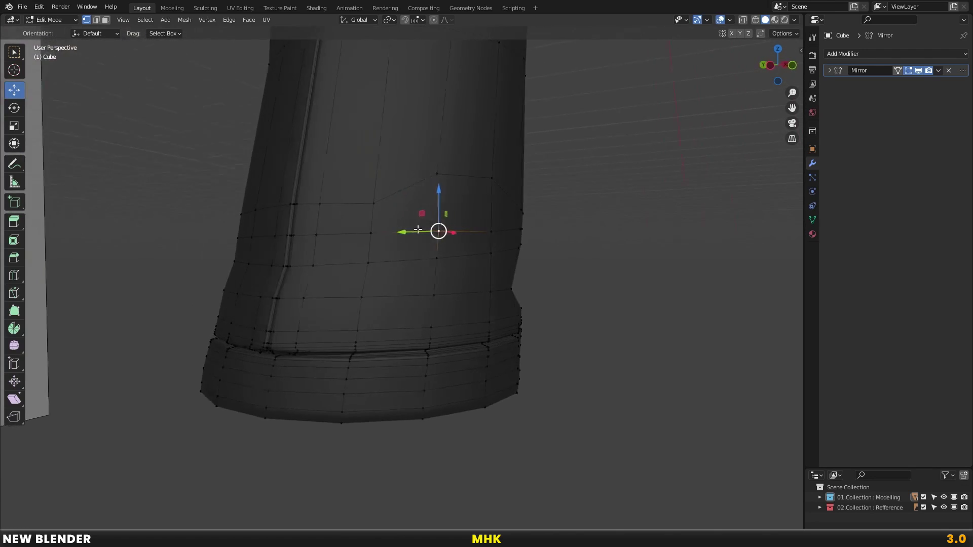
{"action": "left_click_drag", "start_coordinate": [417, 230], "coordinate": [415, 230]}
{"action": "middle_click_drag", "start_coordinate": [415, 230], "coordinate": [414, 230]}
Check hidden vertices in see-through mode and move another leg vertex
{"action": "key", "text": "alt+a"}
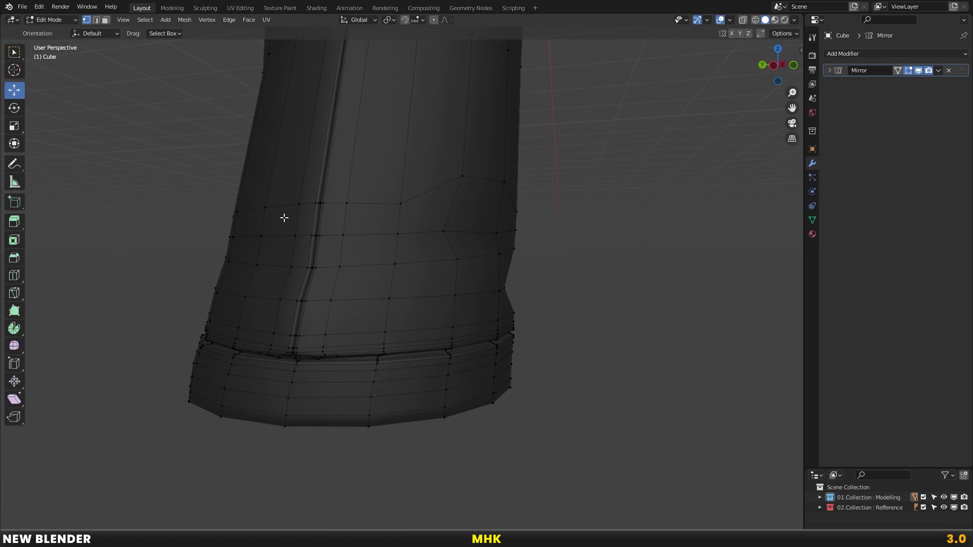
{"action": "key", "text": "shift+z"}
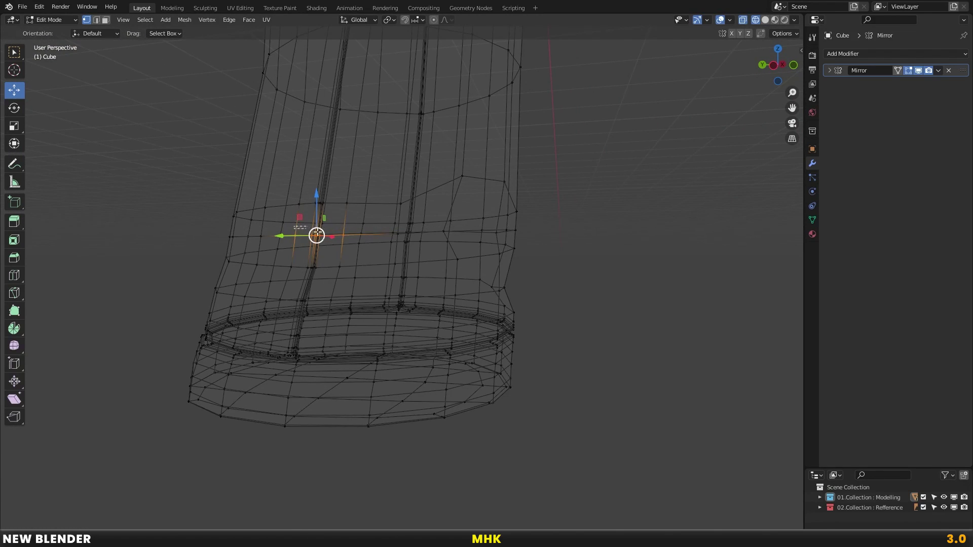
{"action": "middle_click_drag", "start_coordinate": [367, 237], "coordinate": [345, 206]}
{"action": "key", "text": "shift+z"}
{"action": "scroll", "coordinate": [369, 238], "scroll_direction": "up", "scroll_amount": 4}
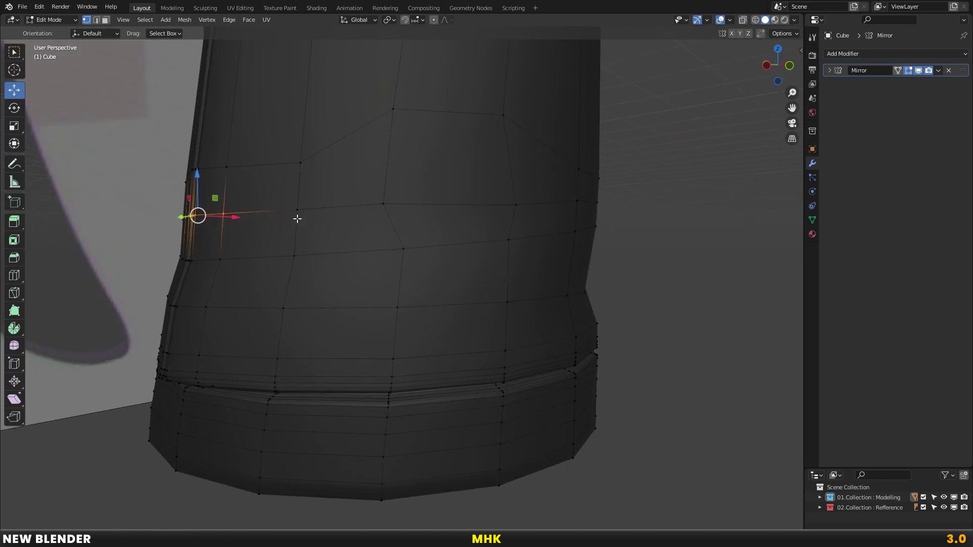
{"action": "key", "text": "g"}
{"action": "left_click", "coordinate": [334, 213]}
Nudge the remaining outer-side vertices outward to form a slight fold above the cuff
{"action": "left_click", "coordinate": [290, 162]}
{"action": "middle_click_drag", "start_coordinate": [299, 172], "coordinate": [314, 213]}
{"action": "key", "text": "g"}
{"action": "left_click", "coordinate": [332, 267]}
{"action": "left_click", "coordinate": [271, 289]}
{"action": "middle_click_drag", "start_coordinate": [272, 289], "coordinate": [238, 292]}
{"action": "key", "text": "g"}
{"action": "left_click", "coordinate": [283, 284]}
{"action": "key", "text": "g"}
{"action": "scroll", "coordinate": [315, 236], "scroll_direction": "down", "scroll_amount": 2}
{"action": "key", "text": "Tab"}
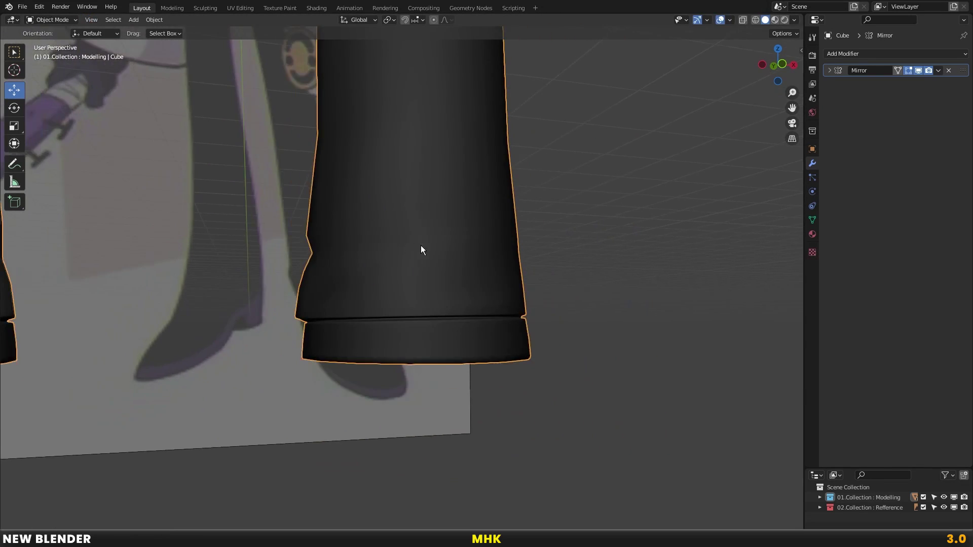
Return to editing the leg mesh and select a thigh vertex
{"action": "key", "text": "KP_1"}
{"action": "scroll", "coordinate": [416, 245], "scroll_direction": "down", "scroll_amount": 2}
{"action": "scroll", "coordinate": [439, 229], "scroll_direction": "up", "scroll_amount": 1}
{"action": "key", "text": "Tab"}
{"action": "scroll", "coordinate": [439, 233], "scroll_direction": "up", "scroll_amount": 3}
{"action": "middle_click_drag", "start_coordinate": [456, 219], "coordinate": [441, 239]}
{"action": "scroll", "coordinate": [441, 240], "scroll_direction": "up", "scroll_amount": 2}
{"action": "mouse_move", "coordinate": [348, 272]}
{"action": "middle_mouse_down"}
{"action": "mouse_move", "coordinate": [391, 261]}
{"action": "mouse_move", "coordinate": [300, 262]}
{"action": "middle_mouse_up"}
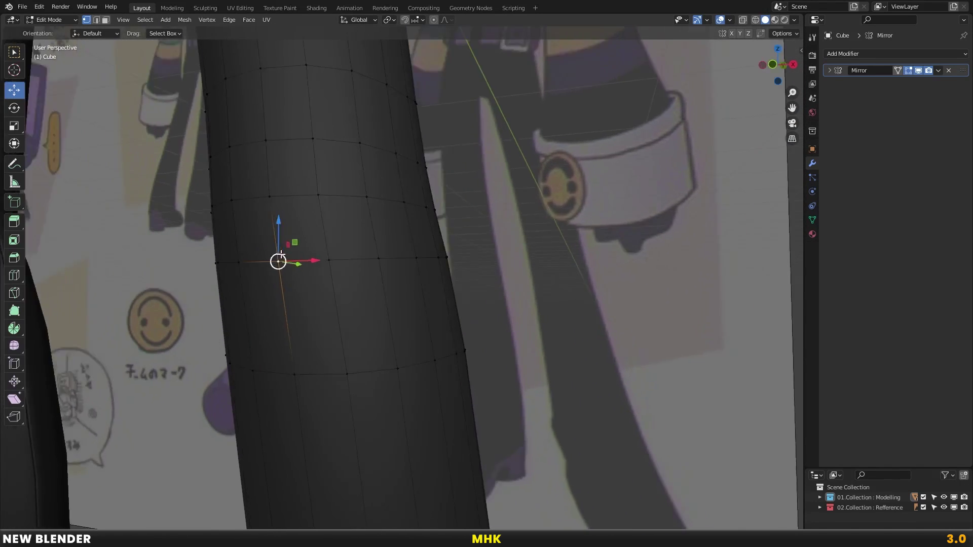
{"action": "left_click", "coordinate": [300, 261]}
Move vertices along the leg's edge to follow the reference silhouette
{"action": "mouse_move", "coordinate": [295, 199]}
{"action": "middle_mouse_down"}
{"action": "mouse_move", "coordinate": [310, 201]}
{"action": "mouse_move", "coordinate": [238, 202]}
{"action": "mouse_move", "coordinate": [318, 215]}
{"action": "mouse_move", "coordinate": [386, 194]}
{"action": "middle_mouse_up"}
{"action": "left_click", "coordinate": [415, 190]}
{"action": "mouse_move", "coordinate": [294, 191]}
{"action": "middle_mouse_down"}
{"action": "mouse_move", "coordinate": [330, 180]}
{"action": "mouse_move", "coordinate": [352, 192]}
{"action": "mouse_move", "coordinate": [355, 172]}
{"action": "mouse_move", "coordinate": [302, 175]}
{"action": "mouse_move", "coordinate": [375, 158]}
{"action": "middle_mouse_up"}
{"action": "key", "text": "g"}
{"action": "left_click", "coordinate": [386, 167]}
{"action": "left_click", "coordinate": [332, 185]}
{"action": "left_click", "coordinate": [282, 156]}
{"action": "key", "text": "g"}
{"action": "left_click", "coordinate": [436, 167]}
{"action": "middle_click_drag", "start_coordinate": [326, 91], "coordinate": [369, 113]}
Refine the leg outline vertices in the front orthographic view
{"action": "key", "text": "KP_1"}
{"action": "scroll", "coordinate": [443, 220], "scroll_direction": "down", "scroll_amount": 2}
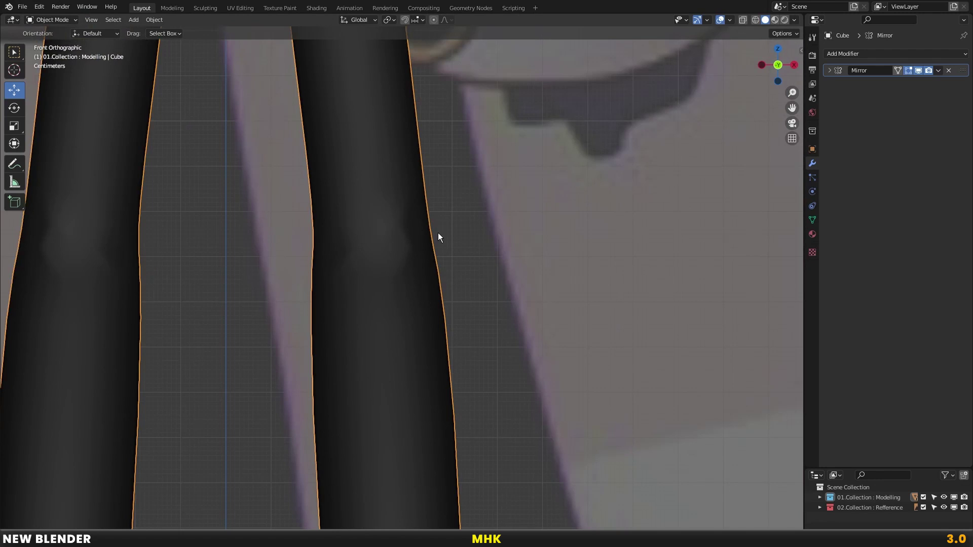
{"action": "scroll", "coordinate": [417, 233], "scroll_direction": "up", "scroll_amount": 3}
{"action": "key", "text": "g"}
{"action": "left_click", "coordinate": [260, 188]}
{"action": "key", "text": "g"}
{"action": "left_click", "coordinate": [251, 196]}
{"action": "left_click", "coordinate": [356, 193]}
{"action": "mouse_move", "coordinate": [355, 193]}
{"action": "middle_mouse_down"}
{"action": "mouse_move", "coordinate": [419, 196]}
{"action": "mouse_move", "coordinate": [350, 278]}
{"action": "mouse_move", "coordinate": [304, 263]}
{"action": "mouse_move", "coordinate": [321, 352]}
{"action": "mouse_move", "coordinate": [310, 300]}
{"action": "middle_mouse_up"}
{"action": "key", "text": "g"}
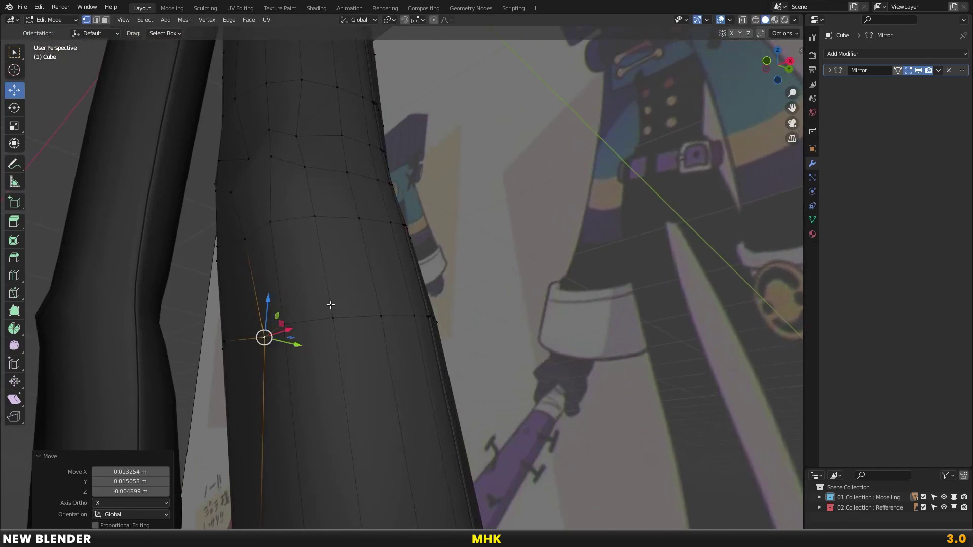
Add a Subdivision Surface modifier to smooth the trousers
{"action": "key", "text": "Tab"}
{"action": "key", "text": "KP_1"}
{"action": "scroll", "coordinate": [481, 236], "scroll_direction": "down", "scroll_amount": 3}
{"action": "left_click", "coordinate": [841, 53]}
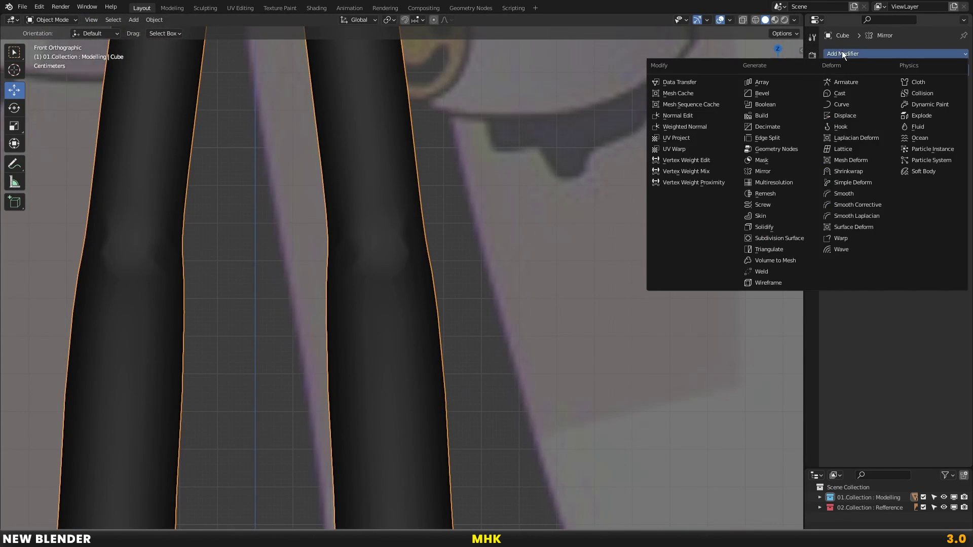
{"action": "left_click", "coordinate": [787, 241]}
{"action": "scroll", "coordinate": [632, 220], "scroll_direction": "down", "scroll_amount": 3}
{"action": "mouse_move", "coordinate": [632, 220]}
{"action": "middle_mouse_down"}
{"action": "mouse_move", "coordinate": [590, 246]}
{"action": "mouse_move", "coordinate": [550, 236]}
{"action": "mouse_move", "coordinate": [500, 244]}
{"action": "middle_mouse_up"}
{"action": "scroll", "coordinate": [471, 241], "scroll_direction": "up", "scroll_amount": 5}
Nudge vertices on the smoothed leg to add subtle wrinkle folds
{"action": "key", "text": "Tab"}
{"action": "mouse_move", "coordinate": [393, 235]}
{"action": "middle_mouse_down"}
{"action": "mouse_move", "coordinate": [302, 199]}
{"action": "mouse_move", "coordinate": [340, 202]}
{"action": "mouse_move", "coordinate": [325, 197]}
{"action": "middle_mouse_up"}
{"action": "key", "text": "g"}
{"action": "left_click", "coordinate": [307, 177]}
{"action": "key", "text": "g"}
{"action": "left_click", "coordinate": [331, 218]}
{"action": "key", "text": "g"}
{"action": "left_click", "coordinate": [309, 222]}
Make further small vertex moves, cancelling one, and check the smoothed leg
{"action": "key", "text": "g"}
{"action": "left_click", "coordinate": [337, 282]}
{"action": "key", "text": "g"}
{"action": "right_click", "coordinate": [365, 282]}
{"action": "mouse_move", "coordinate": [365, 282]}
{"action": "middle_mouse_down"}
{"action": "mouse_move", "coordinate": [454, 267]}
{"action": "mouse_move", "coordinate": [523, 224]}
{"action": "middle_mouse_up"}
{"action": "left_click", "coordinate": [505, 248]}
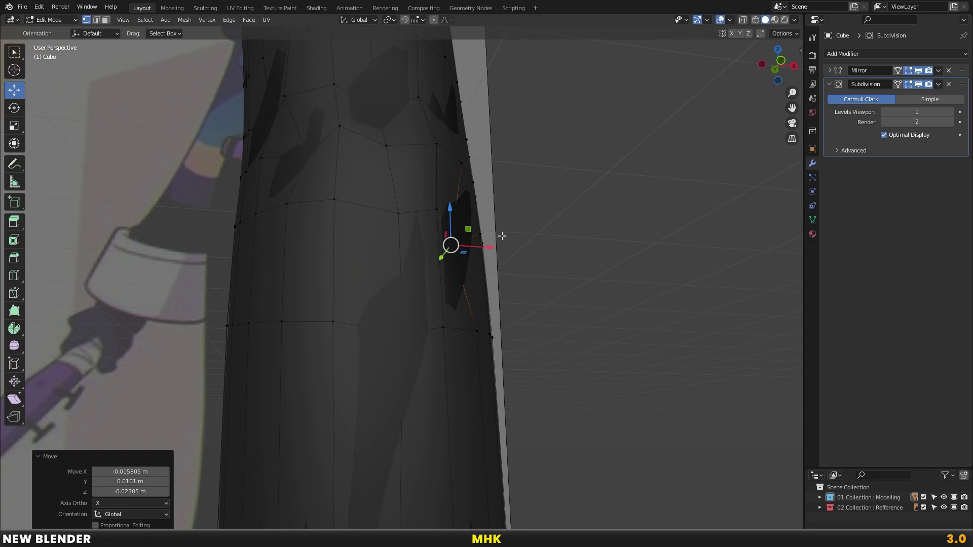
{"action": "key", "text": "Tab"}
Make one more vertex adjustment and review both trouser legs
{"action": "mouse_move", "coordinate": [464, 239]}
{"action": "middle_mouse_down"}
{"action": "mouse_move", "coordinate": [449, 269]}
{"action": "mouse_move", "coordinate": [364, 236]}
{"action": "middle_mouse_up"}
{"action": "scroll", "coordinate": [426, 284], "scroll_direction": "down", "scroll_amount": 3}
{"action": "key", "text": "Tab"}
{"action": "left_click", "coordinate": [385, 273]}
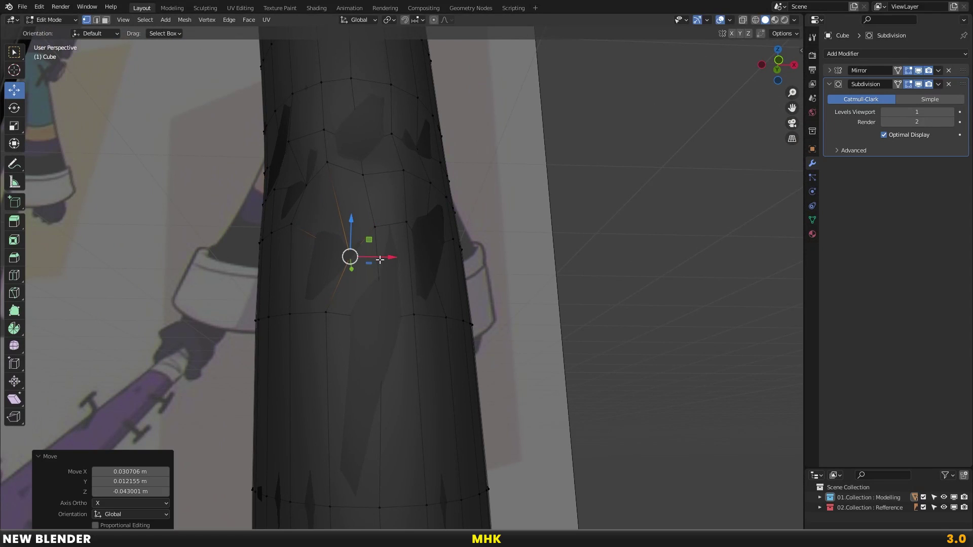
{"action": "key", "text": "Tab"}
{"action": "mouse_move", "coordinate": [408, 272]}
{"action": "middle_mouse_down"}
{"action": "mouse_move", "coordinate": [446, 272]}
{"action": "mouse_move", "coordinate": [458, 288]}
{"action": "mouse_move", "coordinate": [488, 239]}
{"action": "middle_mouse_up"}
{"action": "scroll", "coordinate": [460, 286], "scroll_direction": "down", "scroll_amount": 3}
Select the teal jacket and enter its Edit Mode
{"action": "key", "text": "KP_1"}
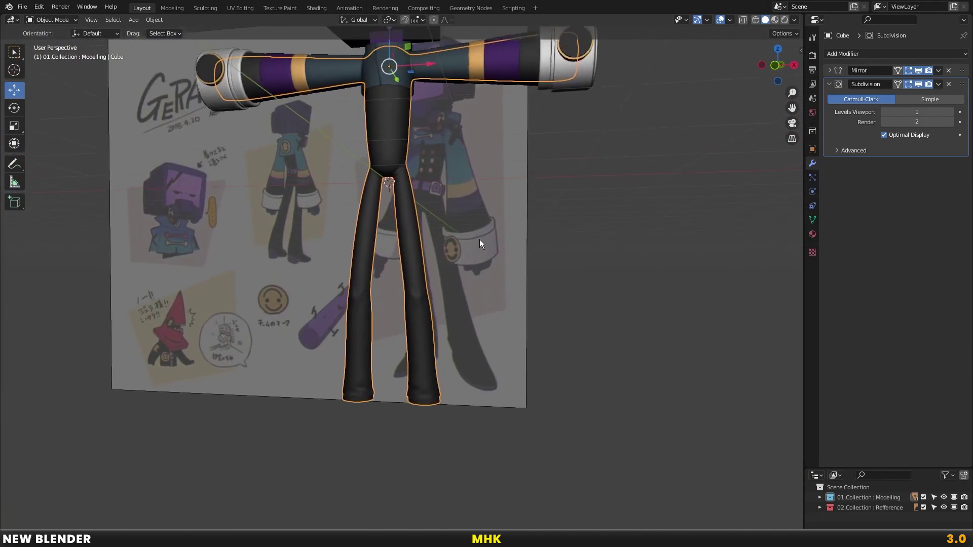
{"action": "scroll", "coordinate": [491, 253], "scroll_direction": "up", "scroll_amount": 3}
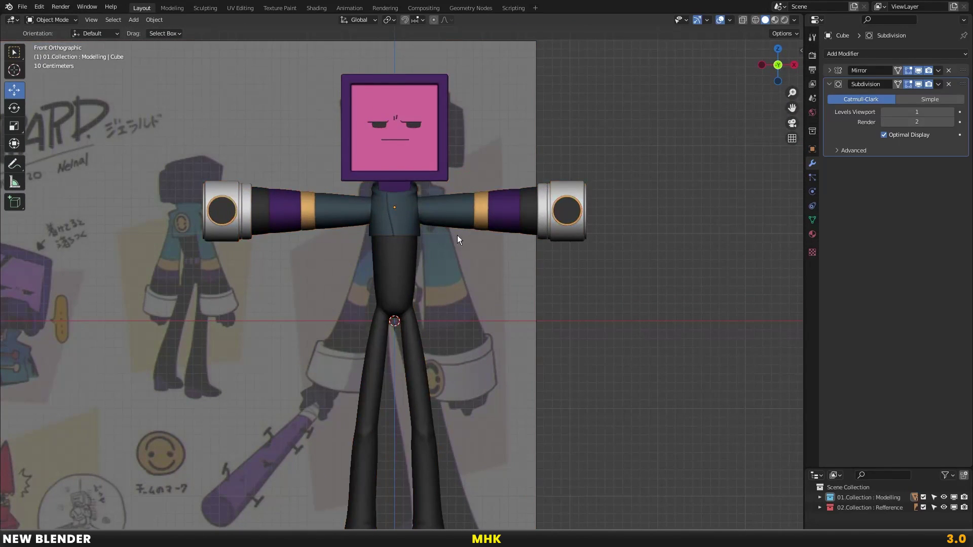
{"action": "scroll", "coordinate": [447, 174], "scroll_direction": "up", "scroll_amount": 2}
{"action": "scroll", "coordinate": [437, 203], "scroll_direction": "up", "scroll_amount": 2}
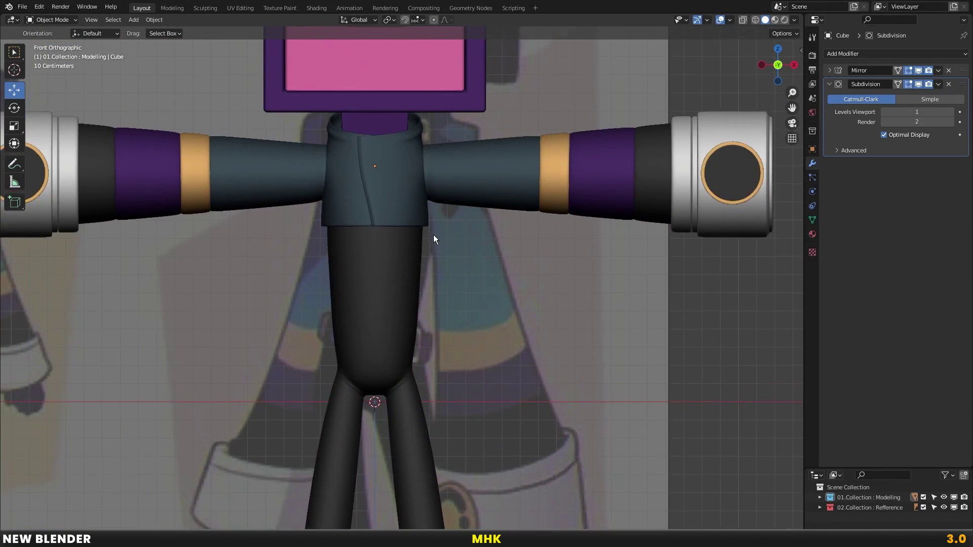
{"action": "left_click", "coordinate": [433, 232]}
{"action": "key", "text": "Tab"}
{"action": "left_click", "coordinate": [410, 251], "text": "alt"}
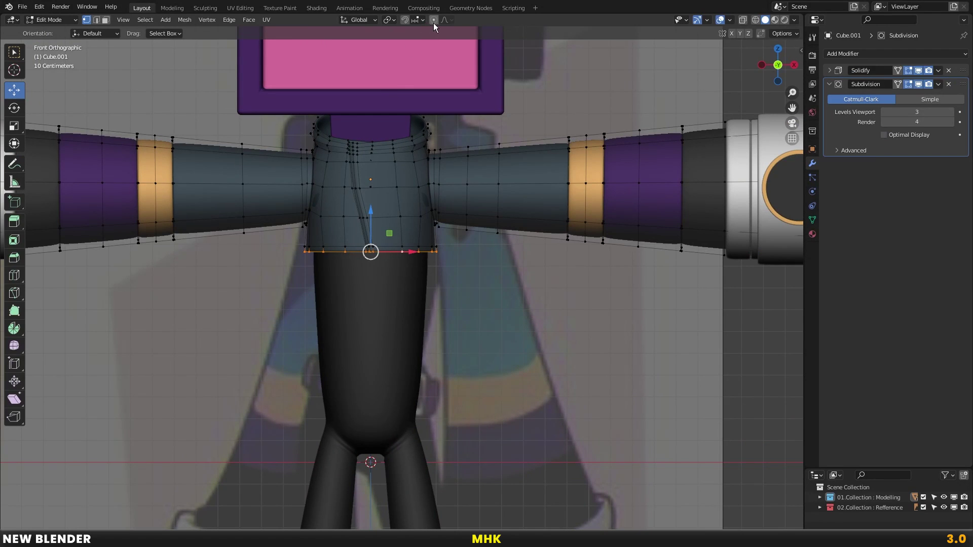
Widen the jacket's bottom loop with proportional editing, scaling it to 1.221
{"action": "left_click", "coordinate": [433, 22]}
{"action": "scroll", "coordinate": [404, 278], "scroll_direction": "up", "scroll_amount": 2}
{"action": "key", "text": "s"}
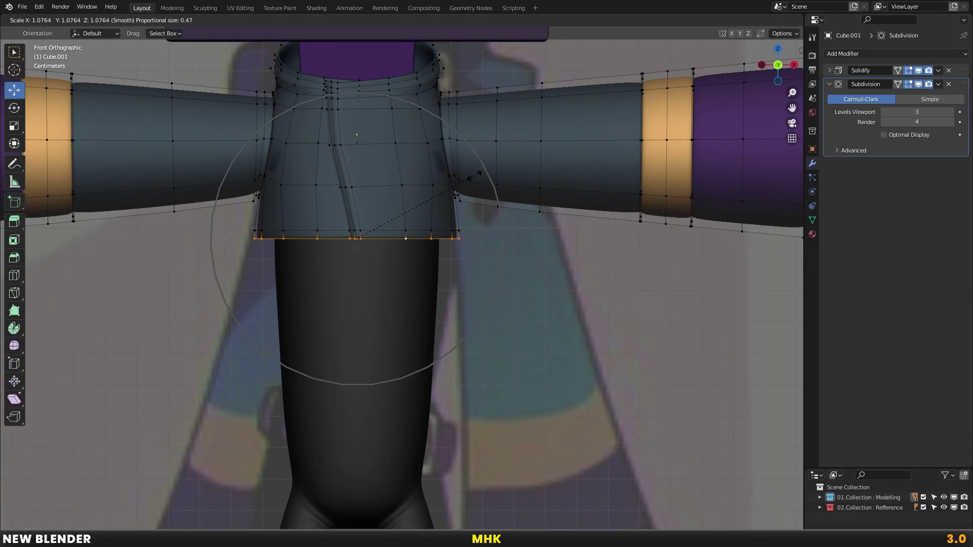
{"action": "left_click", "coordinate": [540, 210]}
Tilt the jacket hem slightly from a side view and leave Edit Mode
{"action": "middle_click_drag", "start_coordinate": [540, 210], "coordinate": [491, 228]}
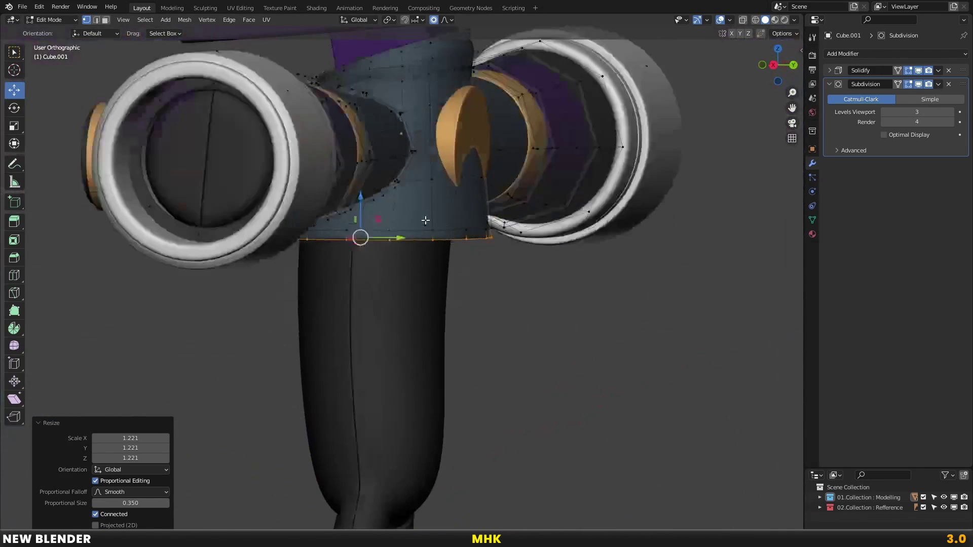
{"action": "left_click", "coordinate": [484, 212]}
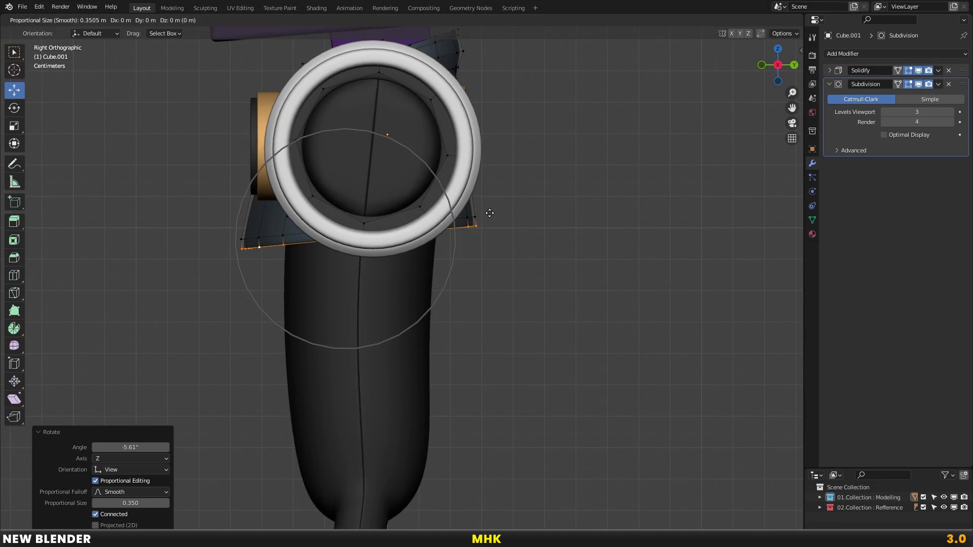
{"action": "left_click", "coordinate": [490, 213]}
{"action": "middle_click_drag", "start_coordinate": [499, 211], "coordinate": [462, 189]}
{"action": "key", "text": "Tab"}
Rotate the cylinder piece at the sleeve end in the right side view
{"action": "left_click", "coordinate": [486, 143]}
{"action": "key", "text": "KP_3"}
{"action": "key", "text": "r"}
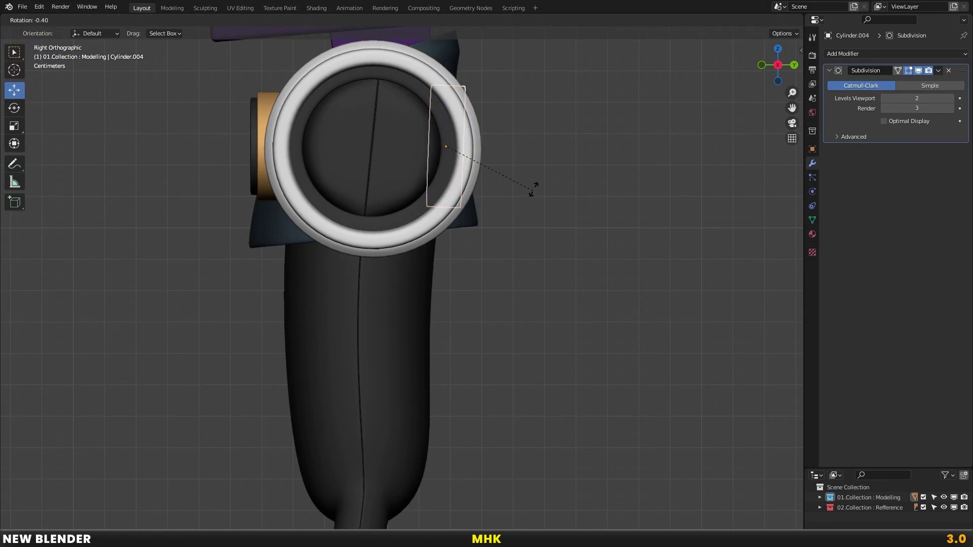
{"action": "left_click", "coordinate": [538, 176]}
{"action": "left_click", "coordinate": [488, 137]}
Return to front view, select the teal jacket, and dismiss the Add menu twice
{"action": "mouse_move", "coordinate": [488, 137]}
{"action": "middle_mouse_down"}
{"action": "mouse_move", "coordinate": [406, 156]}
{"action": "mouse_move", "coordinate": [403, 197]}
{"action": "mouse_move", "coordinate": [511, 190]}
{"action": "middle_mouse_up"}
{"action": "key", "text": "KP_1"}
{"action": "left_click", "coordinate": [438, 173]}
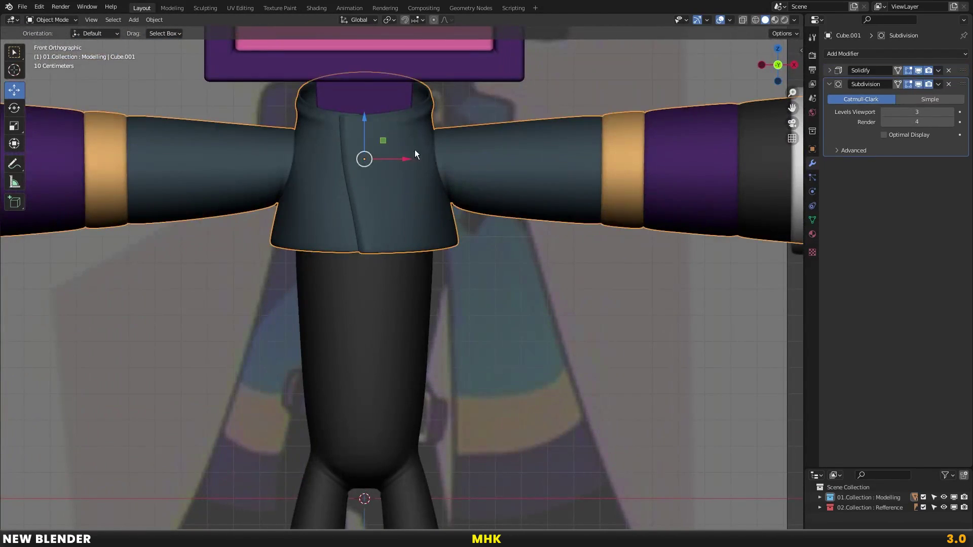
{"action": "scroll", "coordinate": [412, 148], "scroll_direction": "down", "scroll_amount": 2}
{"action": "scroll", "coordinate": [464, 142], "scroll_direction": "down", "scroll_amount": 1}
{"action": "key", "text": "shift+a"}
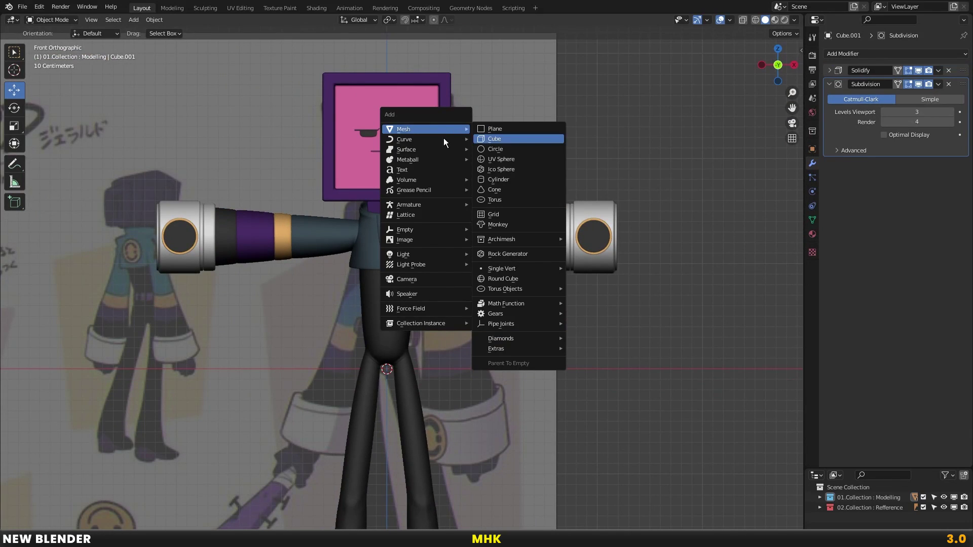
{"action": "key", "text": "Escape"}
{"action": "key", "text": "shift+a"}
{"action": "key", "text": "Escape"}
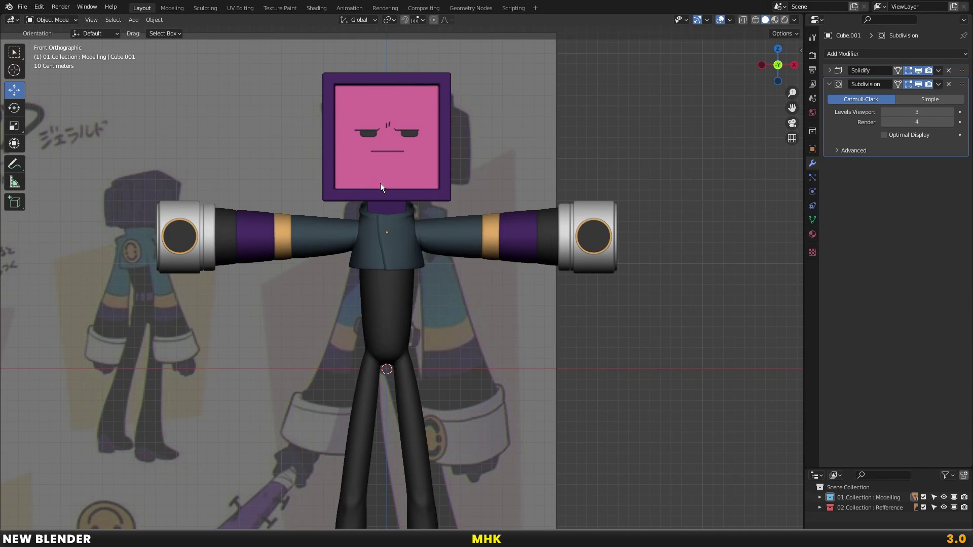
Raise the first armpit vertex of the jacket, using X-ray to box-select it
{"action": "scroll", "coordinate": [381, 183], "scroll_direction": "up", "scroll_amount": 3}
{"action": "scroll", "coordinate": [405, 191], "scroll_direction": "up", "scroll_amount": 2}
{"action": "key", "text": "Tab"}
{"action": "scroll", "coordinate": [412, 178], "scroll_direction": "up", "scroll_amount": 2}
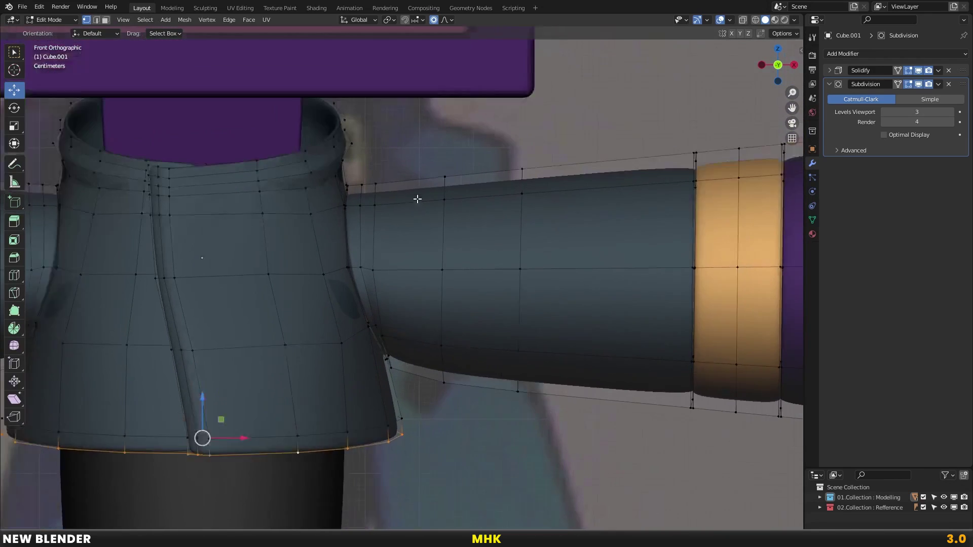
{"action": "scroll", "coordinate": [419, 200], "scroll_direction": "up", "scroll_amount": 2}
{"action": "key", "text": "shift+z"}
{"action": "scroll", "coordinate": [355, 162], "scroll_direction": "up", "scroll_amount": 1}
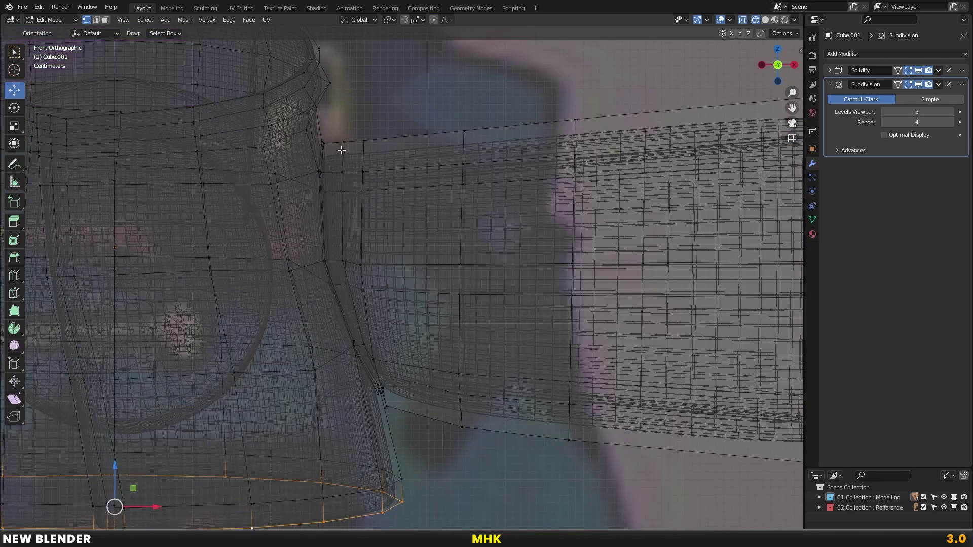
{"action": "left_click_drag", "start_coordinate": [335, 128], "coordinate": [355, 195]}
{"action": "key", "text": "shift+z"}
{"action": "key", "text": "g"}
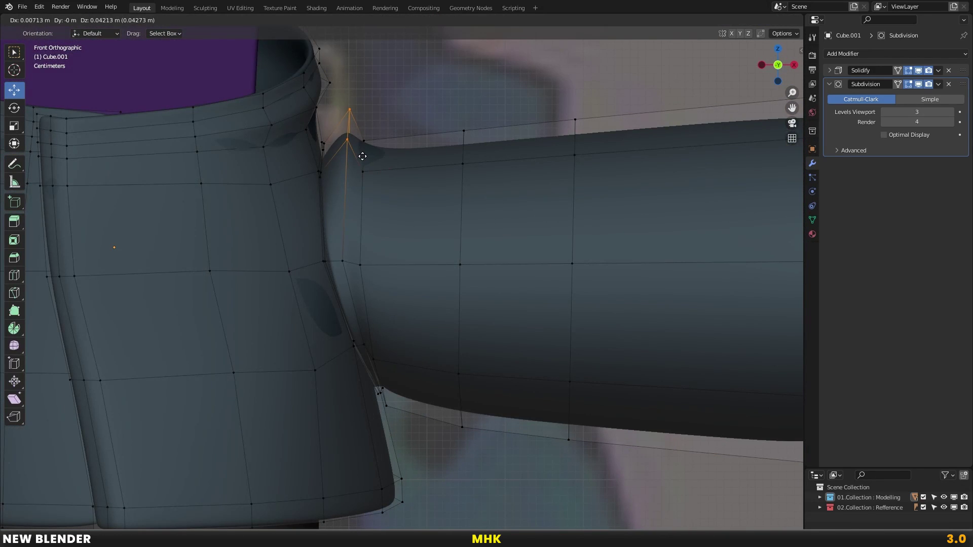
{"action": "left_click", "coordinate": [360, 157]}
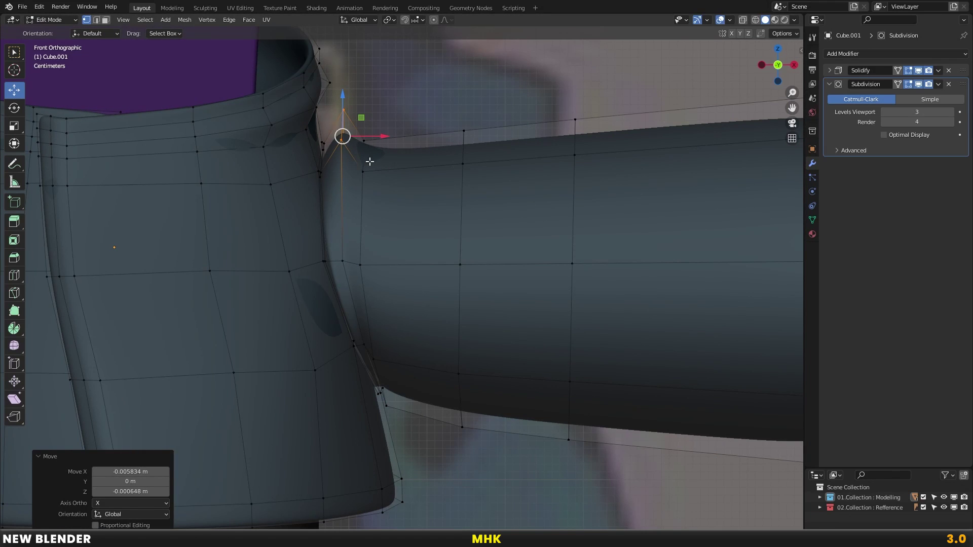
{"action": "key", "text": "Tab"}
Reselect the jacket and raise the other armpit vertex straight up along Z
{"action": "scroll", "coordinate": [381, 202], "scroll_direction": "down", "scroll_amount": 4}
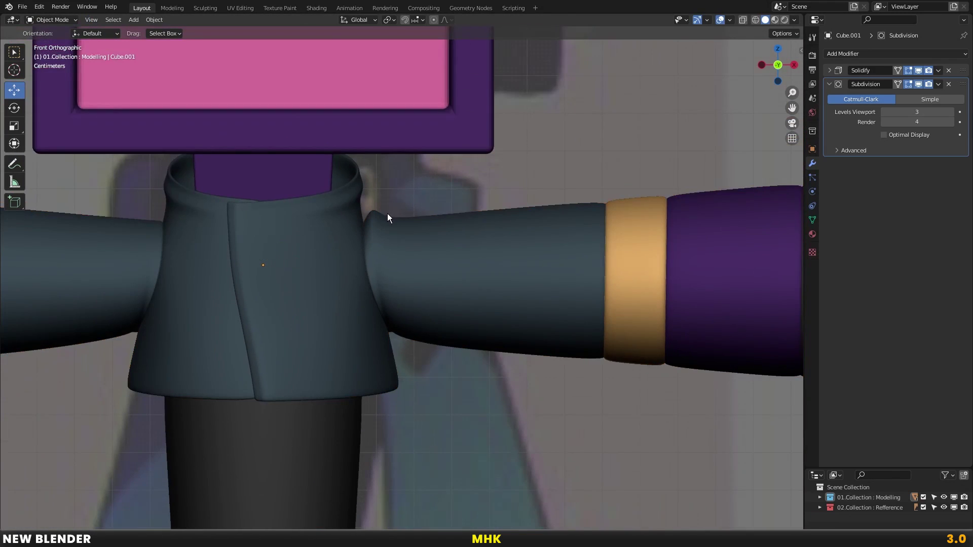
{"action": "left_click", "coordinate": [313, 229]}
{"action": "scroll", "coordinate": [361, 221], "scroll_direction": "up", "scroll_amount": 3}
{"action": "key", "text": "Tab"}
{"action": "key", "text": "shift+z"}
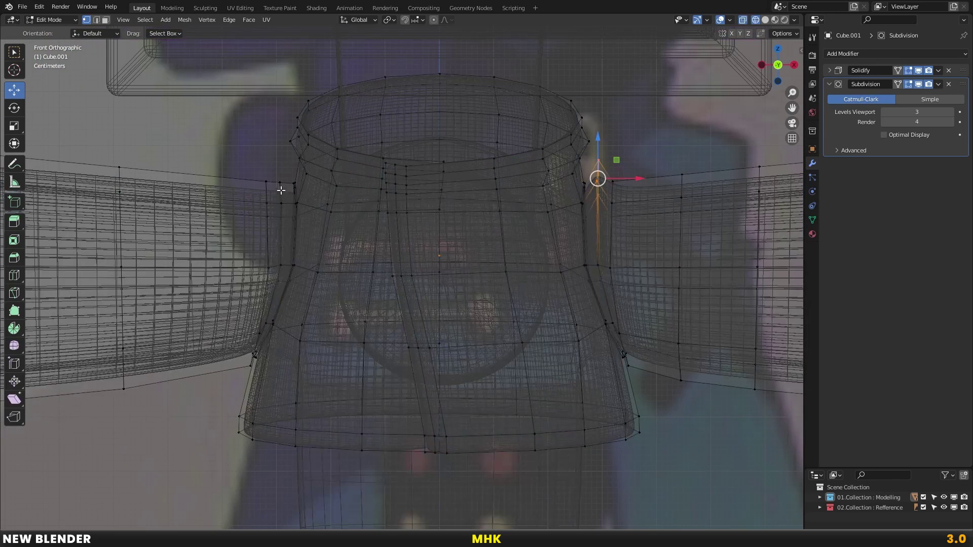
{"action": "left_click", "coordinate": [282, 196]}
{"action": "key", "text": "shift+z"}
{"action": "key", "text": "g"}
{"action": "key", "text": "z"}
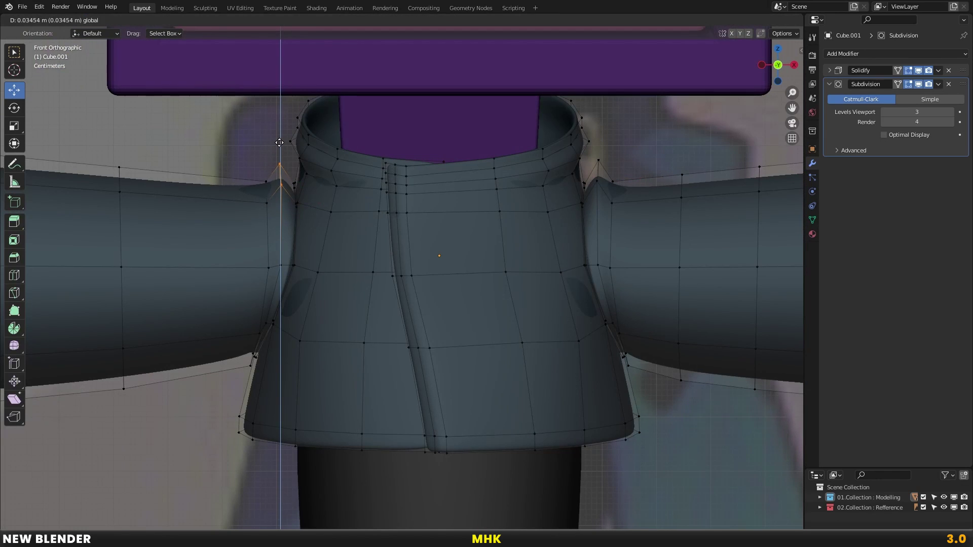
{"action": "left_click", "coordinate": [279, 139]}
{"action": "key", "text": "Tab"}
{"action": "scroll", "coordinate": [359, 246], "scroll_direction": "down", "scroll_amount": 4}
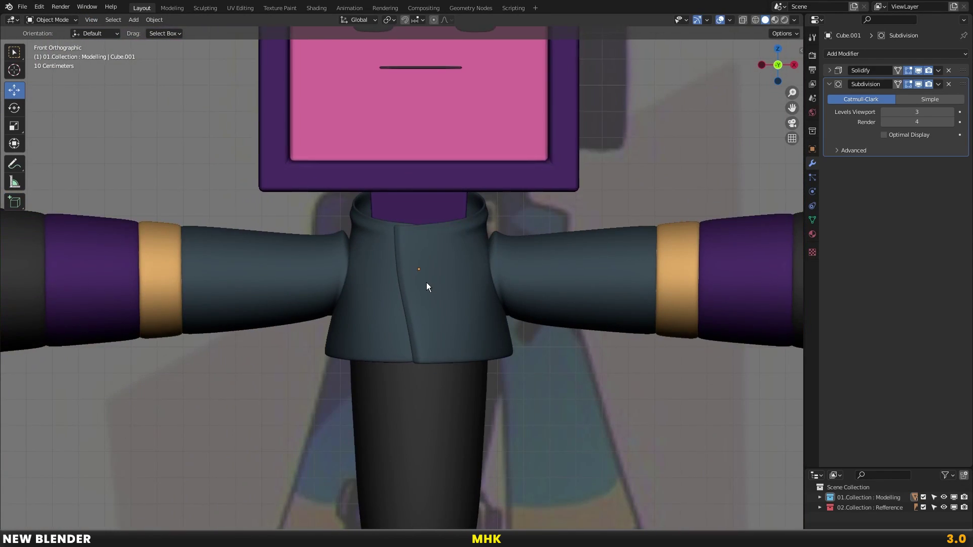
{"action": "scroll", "coordinate": [470, 234], "scroll_direction": "up", "scroll_amount": 3}
Add a loop cut across the first sleeve and puff it outward with shrink/fatten
{"action": "scroll", "coordinate": [328, 258], "scroll_direction": "up", "scroll_amount": 2}
{"action": "key", "text": "Tab"}
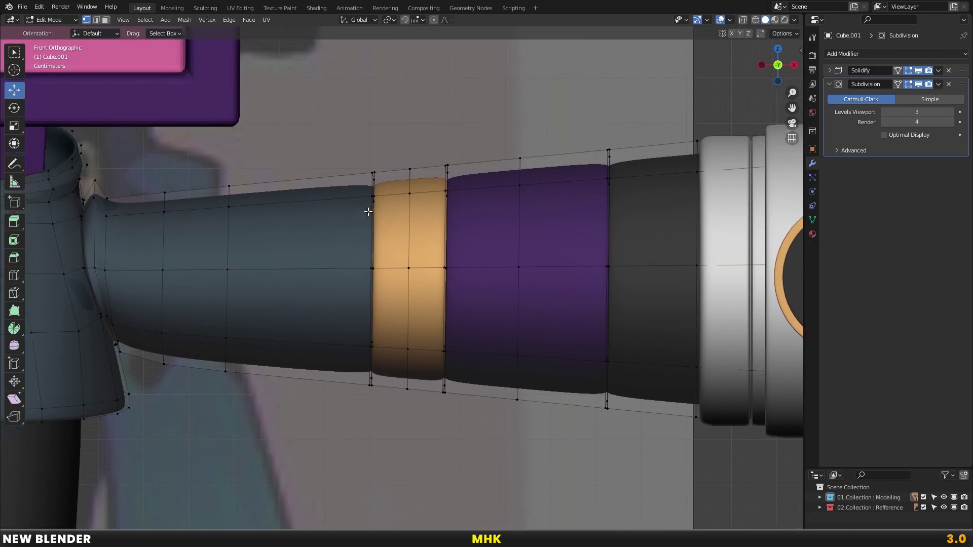
{"action": "key", "text": "ctrl+r"}
{"action": "left_click", "coordinate": [329, 228]}
{"action": "left_click", "coordinate": [362, 180]}
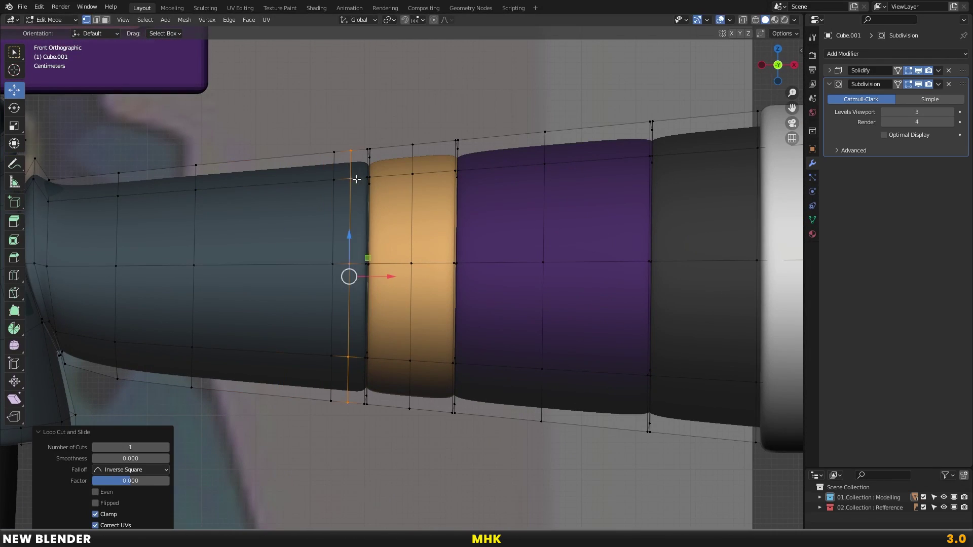
{"action": "scroll", "coordinate": [357, 179], "scroll_direction": "up", "scroll_amount": 2}
{"action": "key", "text": "alt+s"}
{"action": "left_click", "coordinate": [447, 225]}
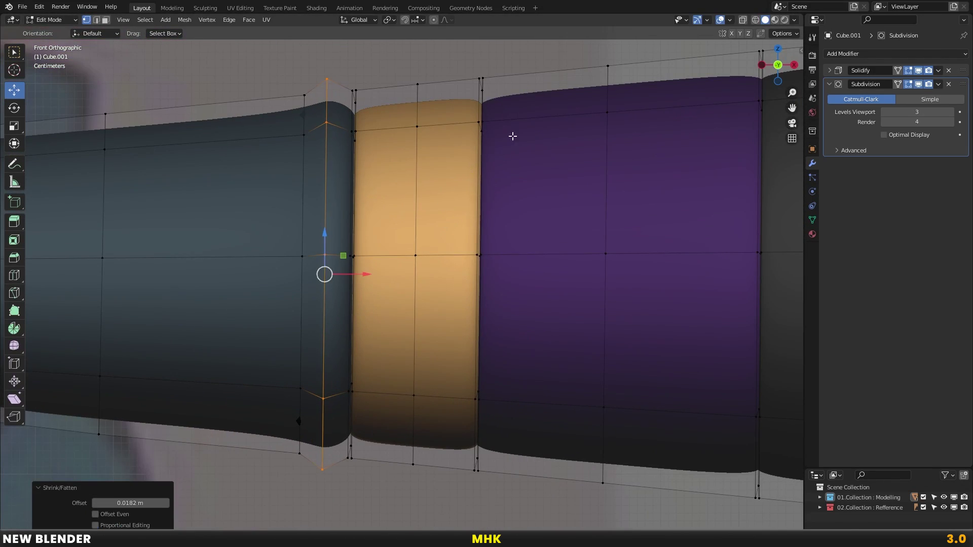
Cut a centred loop in the purple band and pinch it inward
{"action": "key", "text": "ctrl+r"}
{"action": "left_click", "coordinate": [512, 128]}
{"action": "right_click", "coordinate": [505, 128]}
{"action": "key", "text": "alt+s"}
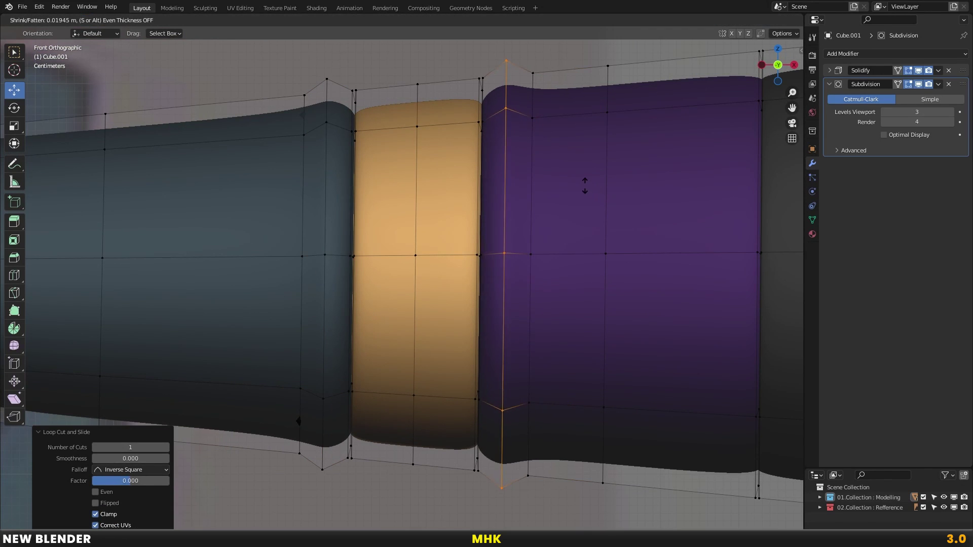
{"action": "left_click", "coordinate": [543, 182]}
{"action": "scroll", "coordinate": [543, 182], "scroll_direction": "down", "scroll_amount": 2}
{"action": "scroll", "coordinate": [531, 190], "scroll_direction": "up", "scroll_amount": 1}
Add loops in the dark and purple sections, moving the purple loop inward
{"action": "key", "text": "ctrl+r"}
{"action": "left_click", "coordinate": [532, 188]}
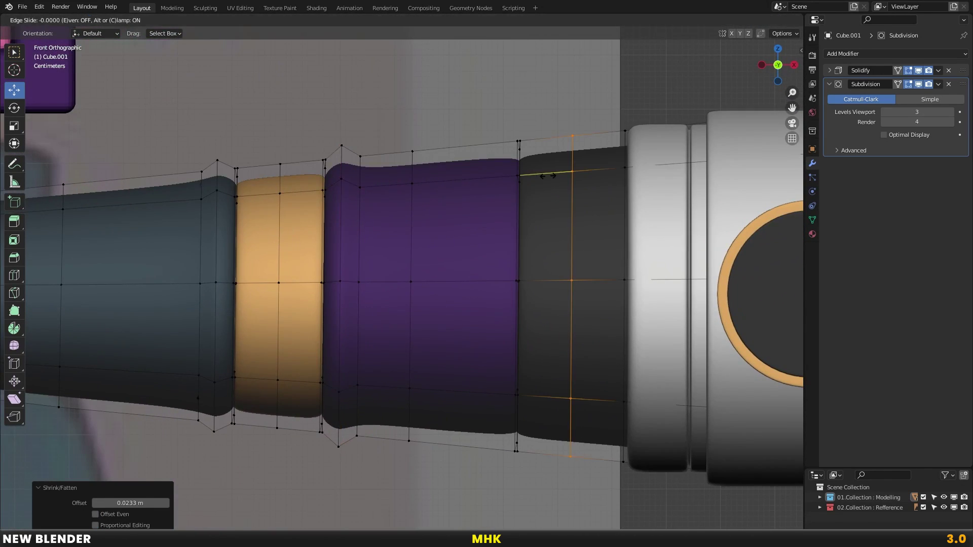
{"action": "key", "text": "ctrl+r"}
{"action": "left_click", "coordinate": [506, 183]}
{"action": "key", "text": "g"}
{"action": "key", "text": "g"}
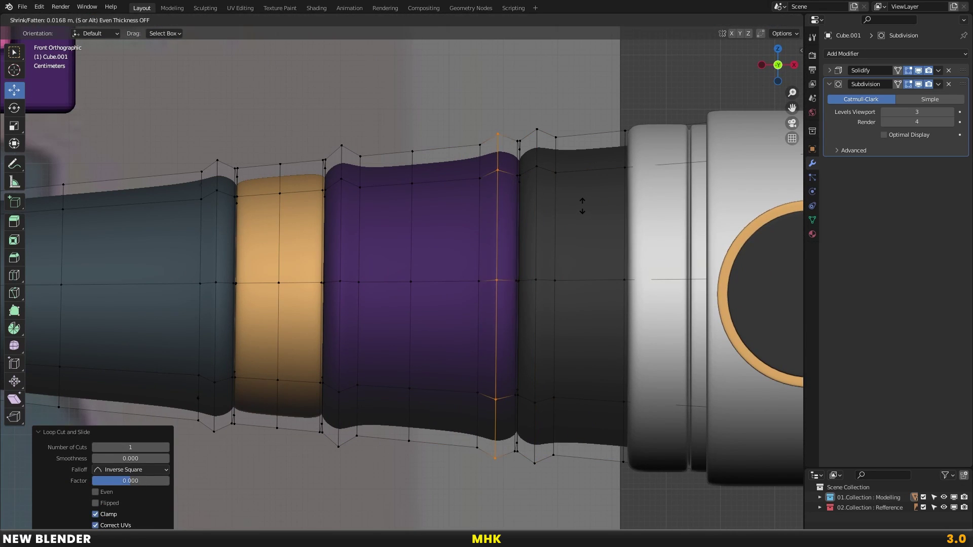
{"action": "left_click", "coordinate": [482, 208]}
Reselect the sleeve and cut a fattened loop through the orange band
{"action": "key", "text": "Tab"}
{"action": "scroll", "coordinate": [483, 209], "scroll_direction": "down", "scroll_amount": 4}
{"action": "scroll", "coordinate": [356, 242], "scroll_direction": "up", "scroll_amount": 5}
{"action": "scroll", "coordinate": [356, 242], "scroll_direction": "up", "scroll_amount": 2}
{"action": "left_click", "coordinate": [288, 200]}
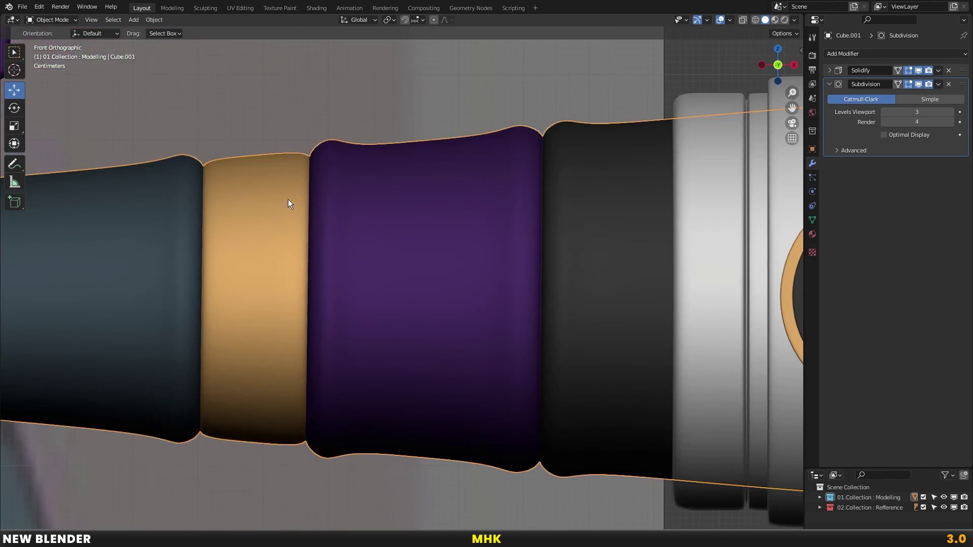
{"action": "key", "text": "Tab"}
{"action": "key", "text": "ctrl+r"}
{"action": "left_click", "coordinate": [244, 174]}
{"action": "left_click", "coordinate": [279, 345], "text": "alt+shift"}
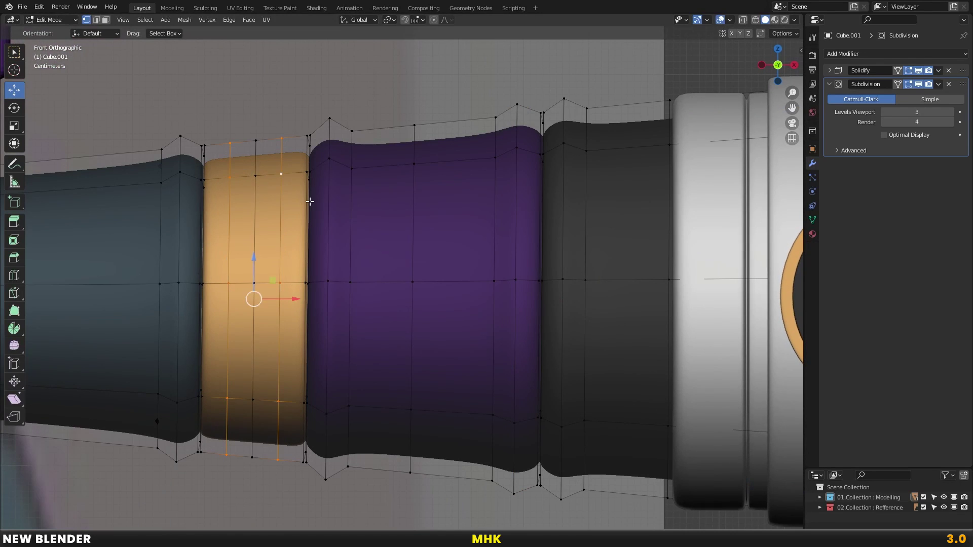
{"action": "key", "text": "alt+s"}
{"action": "left_click", "coordinate": [367, 202]}
{"action": "key", "text": "Tab"}
Pan to the other arm and open the body-and-arms mesh for editing
{"action": "scroll", "coordinate": [371, 214], "scroll_direction": "down", "scroll_amount": 5}
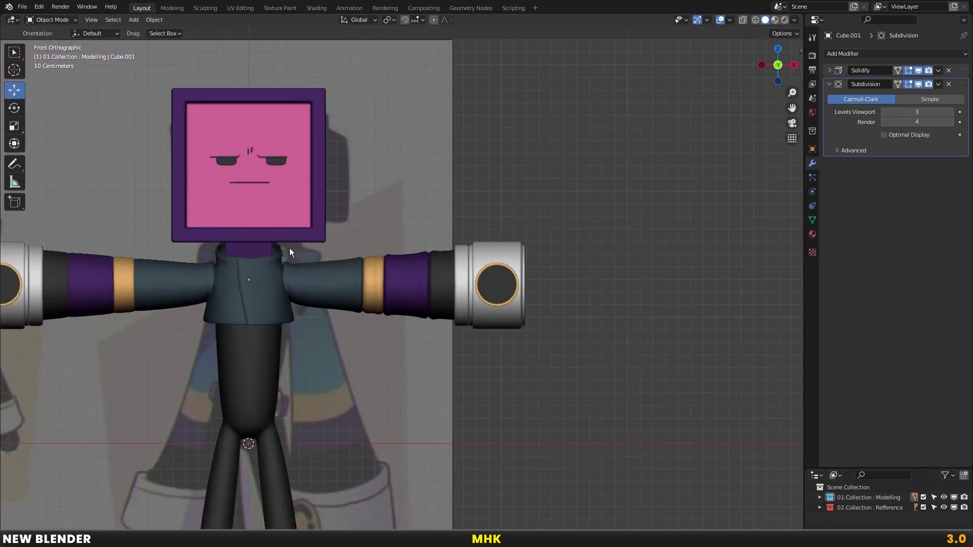
{"action": "middle_click_drag", "start_coordinate": [290, 248], "coordinate": [373, 233], "text": "shift"}
{"action": "scroll", "coordinate": [275, 257], "scroll_direction": "up", "scroll_amount": 2}
{"action": "middle_click_drag", "start_coordinate": [276, 257], "coordinate": [372, 240], "text": "shift"}
{"action": "left_click", "coordinate": [314, 233]}
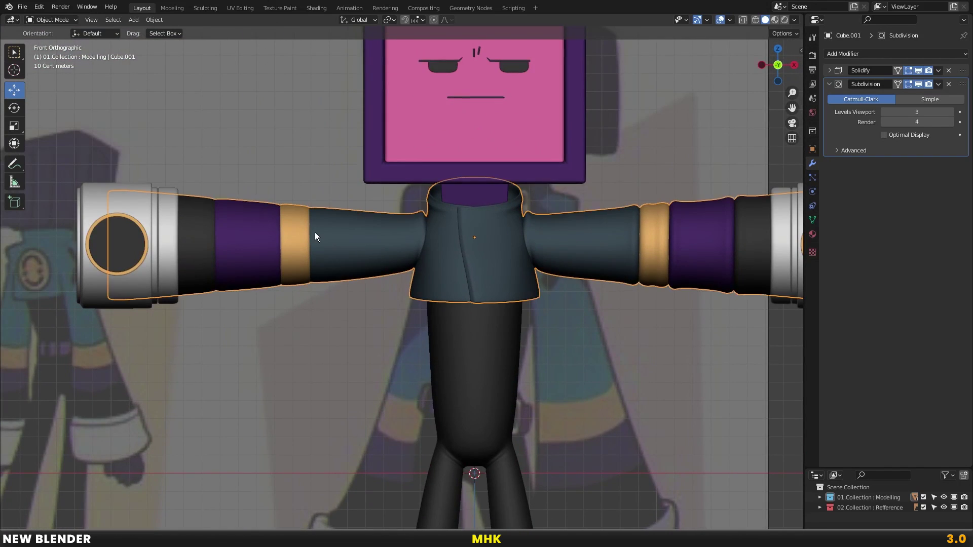
{"action": "key", "text": "Tab"}
{"action": "scroll", "coordinate": [337, 229], "scroll_direction": "up", "scroll_amount": 2}
{"action": "scroll", "coordinate": [346, 221], "scroll_direction": "up", "scroll_amount": 1}
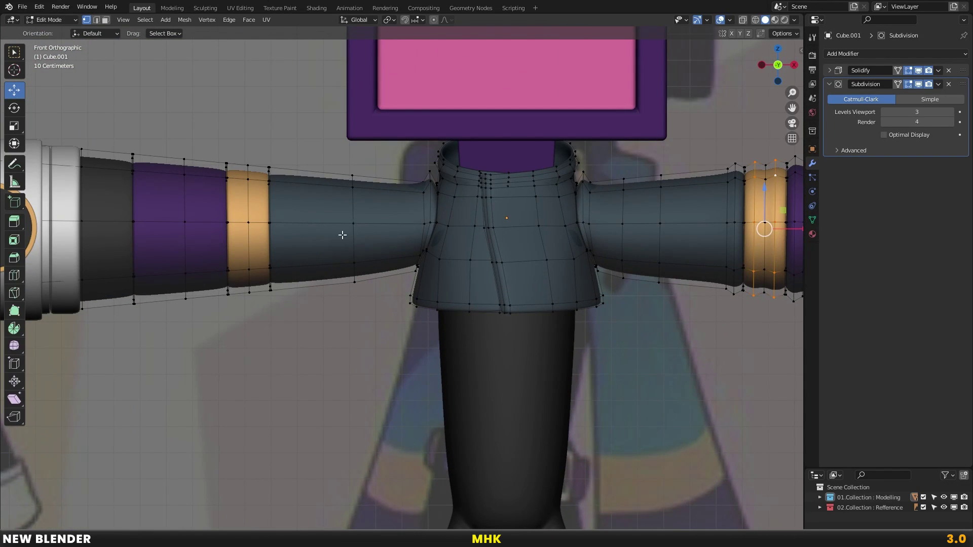
{"action": "scroll", "coordinate": [350, 228], "scroll_direction": "down", "scroll_amount": 2, "text": "ctrl"}
{"action": "scroll", "coordinate": [355, 218], "scroll_direction": "down", "scroll_amount": 2, "text": "ctrl"}
{"action": "scroll", "coordinate": [337, 206], "scroll_direction": "up", "scroll_amount": 1}
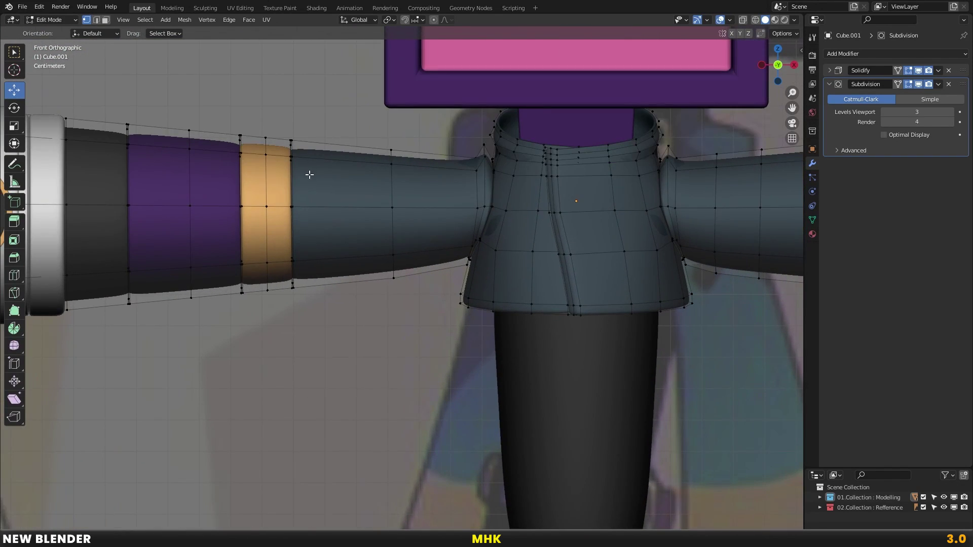
Add a loop beside the orange band on the other sleeve and fatten it
{"action": "left_click", "coordinate": [342, 170]}
{"action": "left_click", "coordinate": [288, 169]}
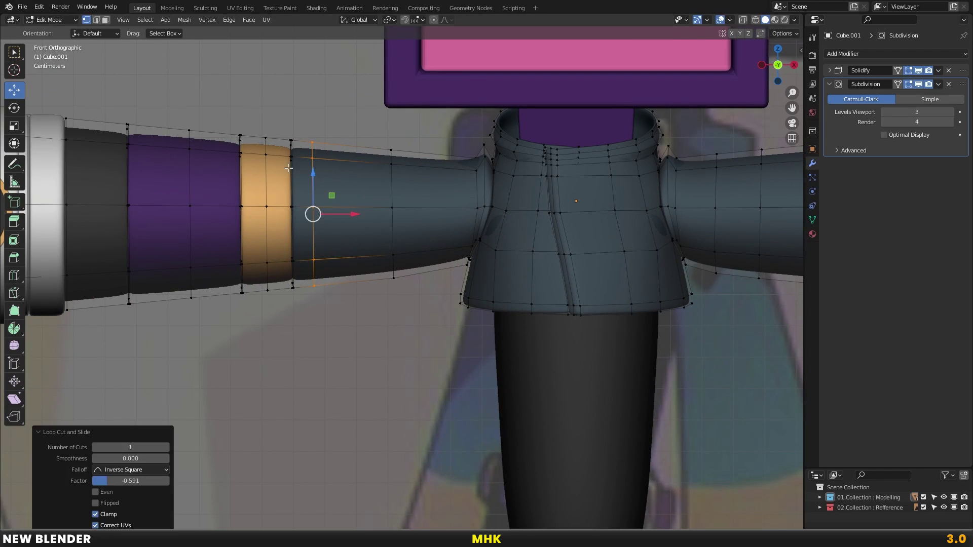
{"action": "key", "text": "alt+s"}
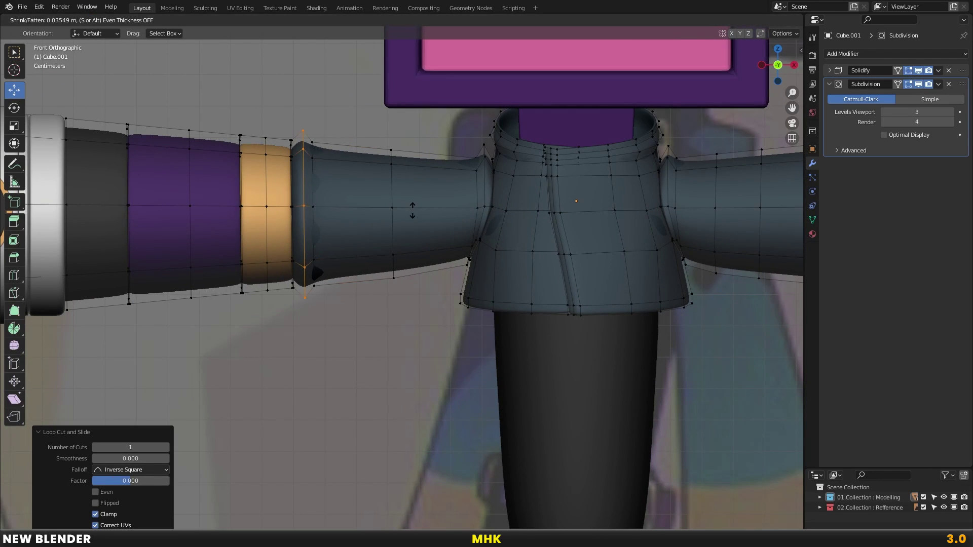
{"action": "right_click", "coordinate": [412, 210]}
{"action": "scroll", "coordinate": [309, 171], "scroll_direction": "up", "scroll_amount": 1}
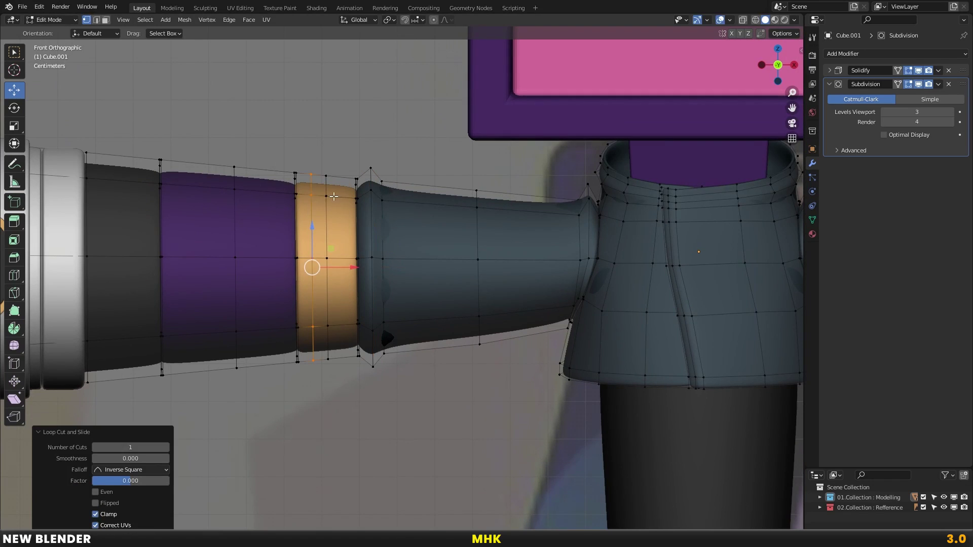
{"action": "scroll", "coordinate": [350, 203], "scroll_direction": "up", "scroll_amount": 1}
{"action": "scroll", "coordinate": [355, 203], "scroll_direction": "up", "scroll_amount": 2}
{"action": "key", "text": "alt+s"}
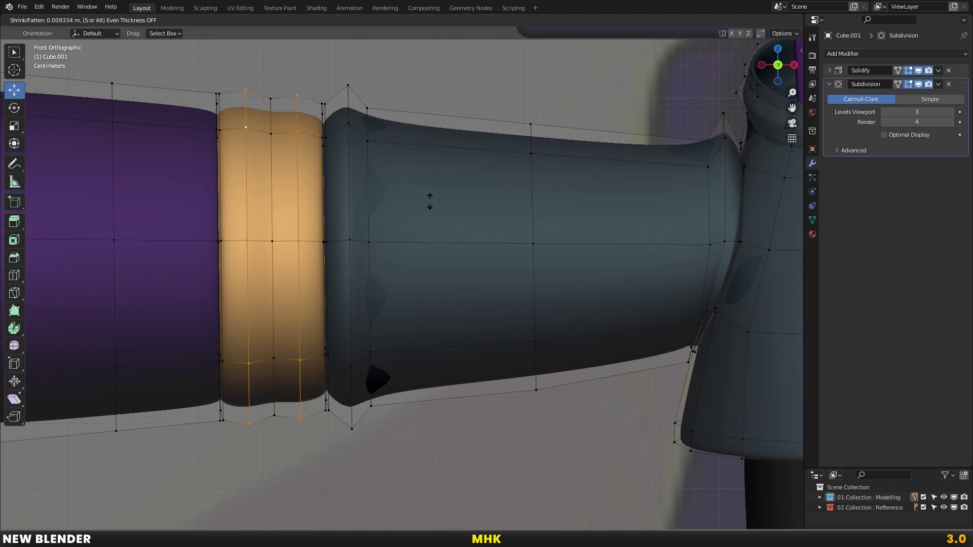
{"action": "left_click", "coordinate": [269, 176]}
Cut a loop in the other sleeve's purple section and fatten it
{"action": "left_click", "coordinate": [196, 131]}
{"action": "key", "text": "g"}
{"action": "key", "text": "g"}
{"action": "left_click", "coordinate": [203, 129]}
{"action": "key", "text": "alt+s"}
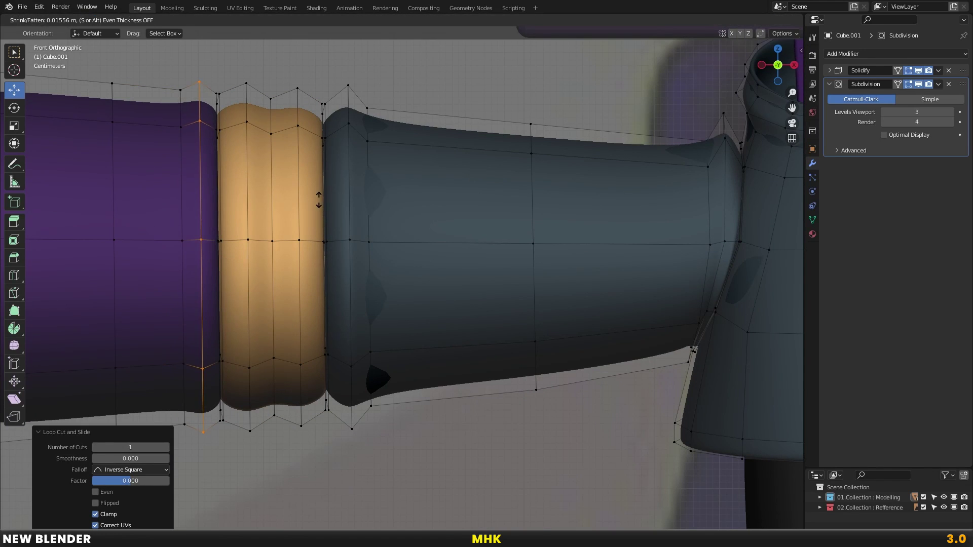
{"action": "left_click", "coordinate": [244, 193]}
{"action": "scroll", "coordinate": [259, 212], "scroll_direction": "down", "scroll_amount": 1}
{"action": "scroll", "coordinate": [299, 211], "scroll_direction": "down", "scroll_amount": 1}
Cut loops in the dark section and at the purple band edge, pinching inward
{"action": "left_click", "coordinate": [202, 263]}
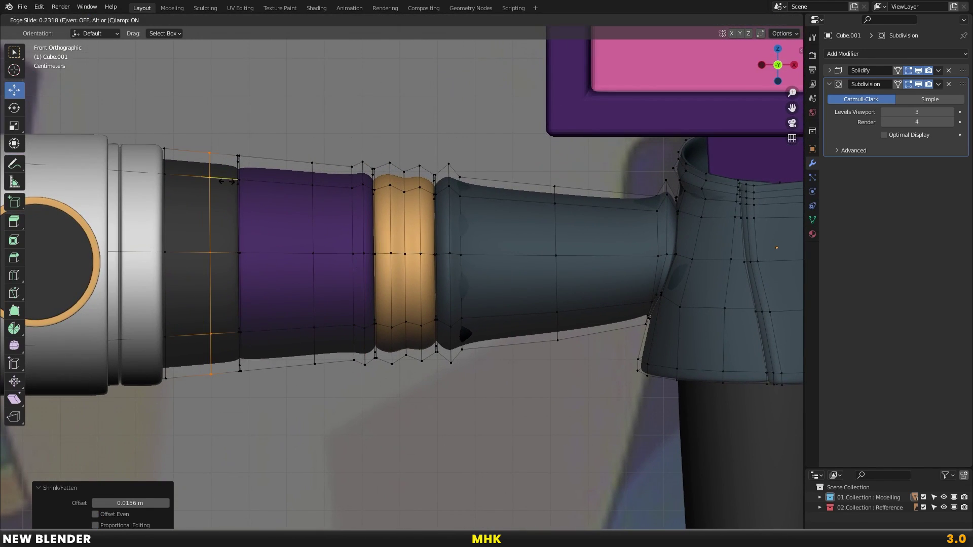
{"action": "key", "text": "ctrl+r"}
{"action": "left_click", "coordinate": [276, 254]}
{"action": "key", "text": "alt+s"}
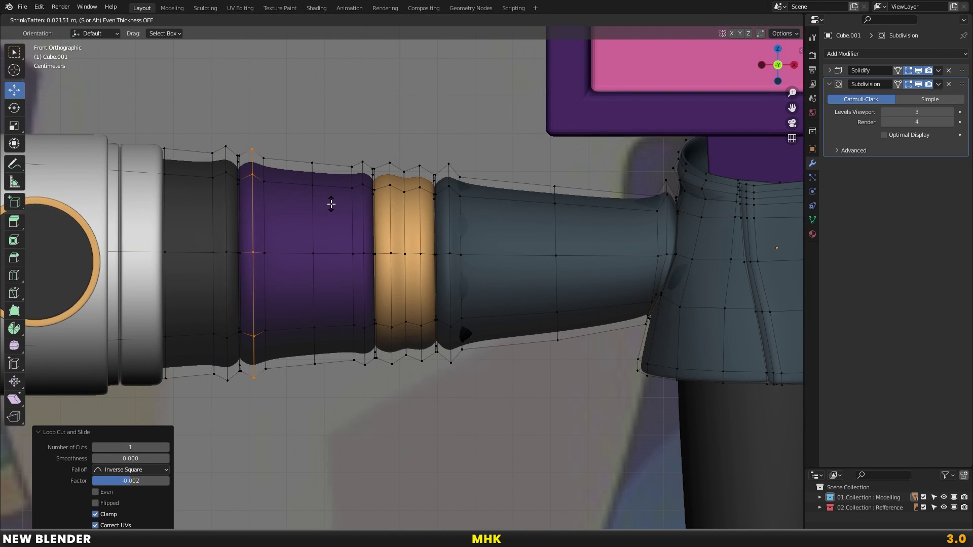
{"action": "left_click", "coordinate": [331, 204]}
{"action": "key", "text": "Tab"}
{"action": "scroll", "coordinate": [355, 212], "scroll_direction": "down", "scroll_amount": 5}
{"action": "scroll", "coordinate": [406, 232], "scroll_direction": "down", "scroll_amount": 1}
{"action": "scroll", "coordinate": [384, 253], "scroll_direction": "up", "scroll_amount": 2}
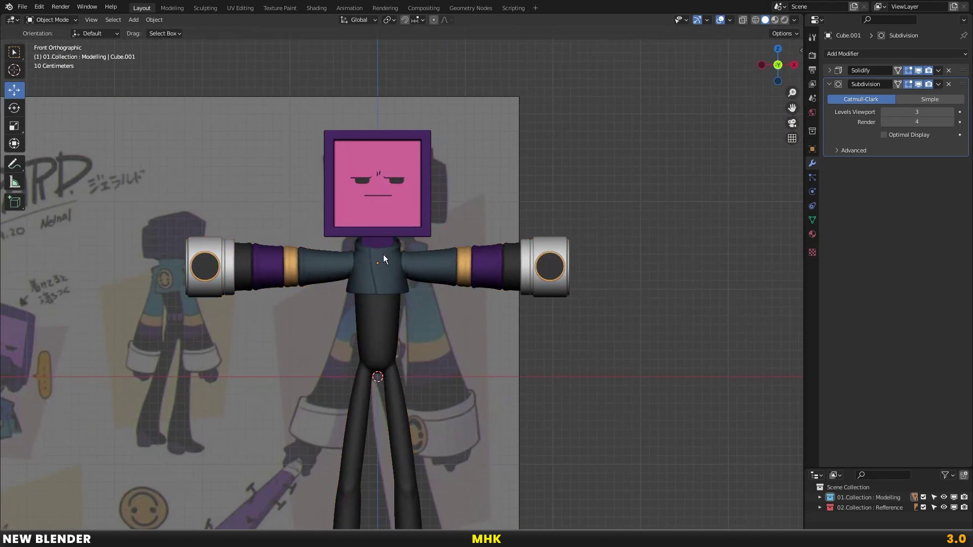
Enter Edit Mode on the jacket and trial-move the hem centre, cancelling both attempts
{"action": "scroll", "coordinate": [384, 253], "scroll_direction": "up", "scroll_amount": 1}
{"action": "scroll", "coordinate": [393, 224], "scroll_direction": "up", "scroll_amount": 4}
{"action": "scroll", "coordinate": [413, 218], "scroll_direction": "up", "scroll_amount": 1}
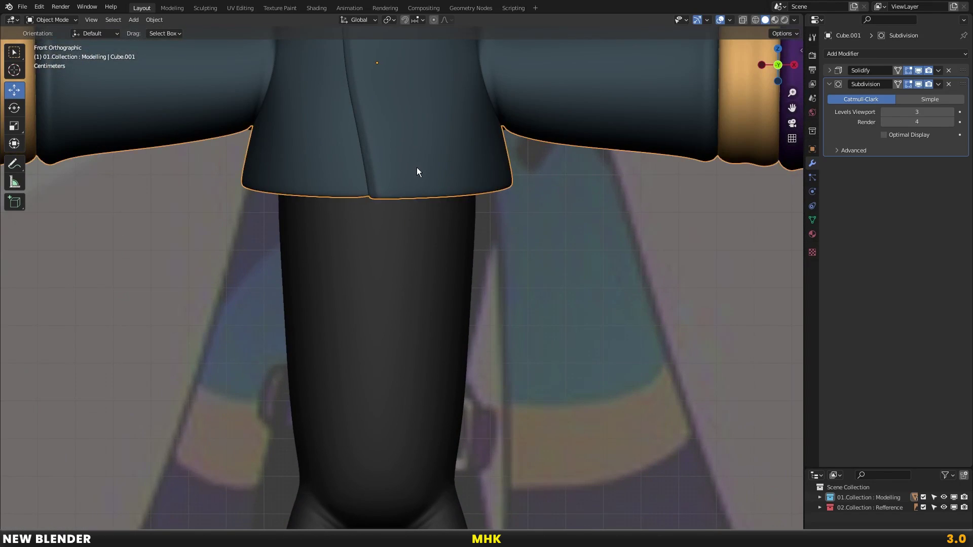
{"action": "key", "text": "Tab"}
{"action": "key", "text": "g"}
{"action": "key", "text": "Escape"}
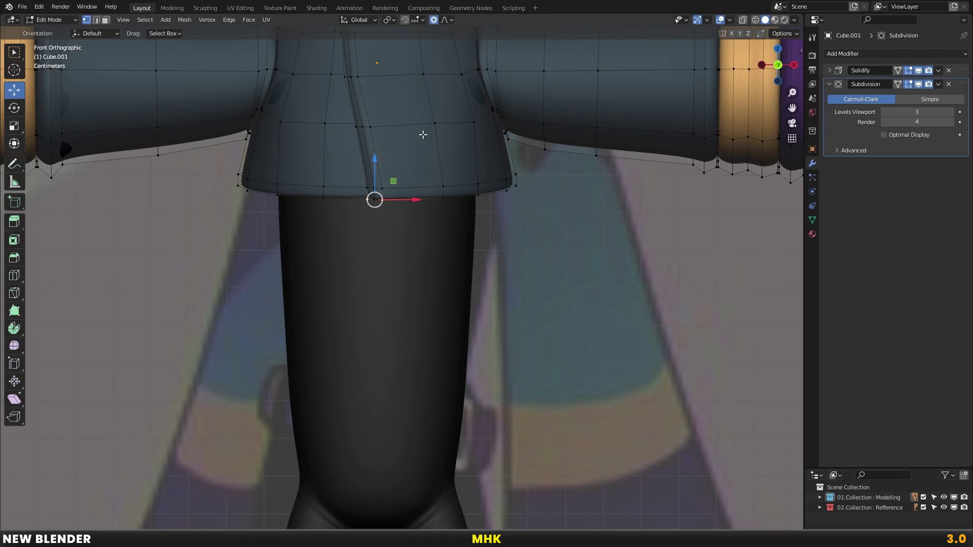
{"action": "key", "text": "g"}
{"action": "key", "text": "Escape"}
Raise the jacket hem's front centre edge 0.04 m along Z with proportional falloff
{"action": "key", "text": "shift+z"}
{"action": "scroll", "coordinate": [365, 153], "scroll_direction": "up", "scroll_amount": 3}
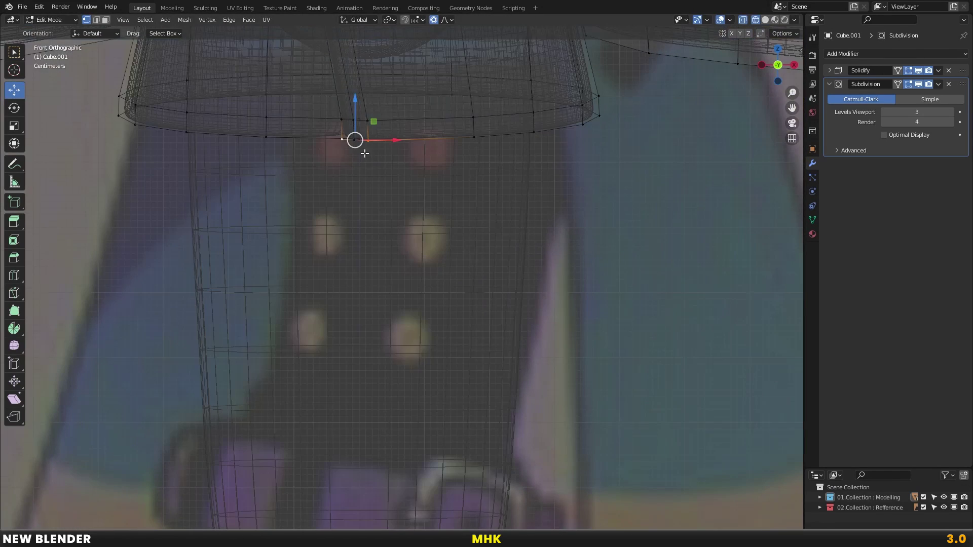
{"action": "key", "text": "shift+z"}
{"action": "key", "text": "g"}
{"action": "key", "text": "z"}
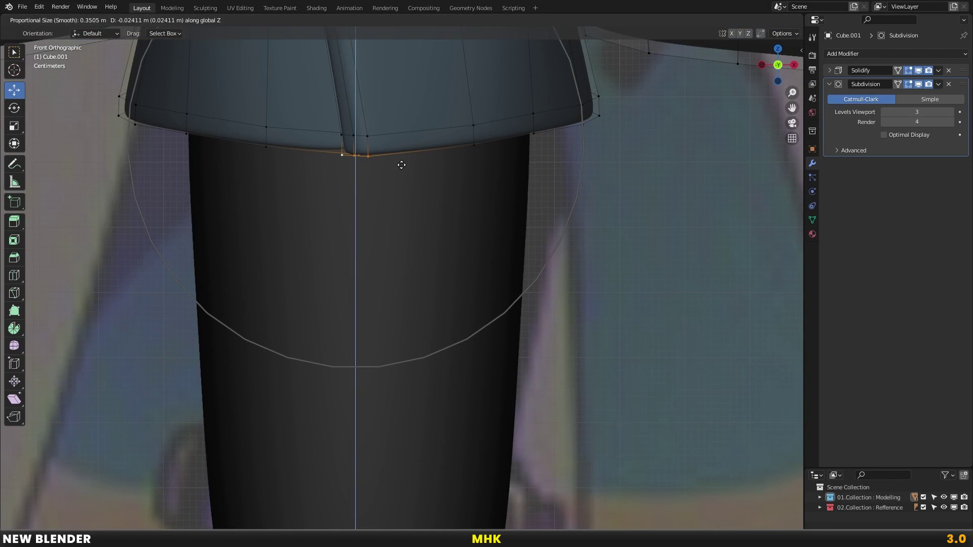
{"action": "left_click", "coordinate": [398, 175]}
{"action": "scroll", "coordinate": [399, 176], "scroll_direction": "down", "scroll_amount": 3}
{"action": "scroll", "coordinate": [465, 215], "scroll_direction": "down", "scroll_amount": 3}
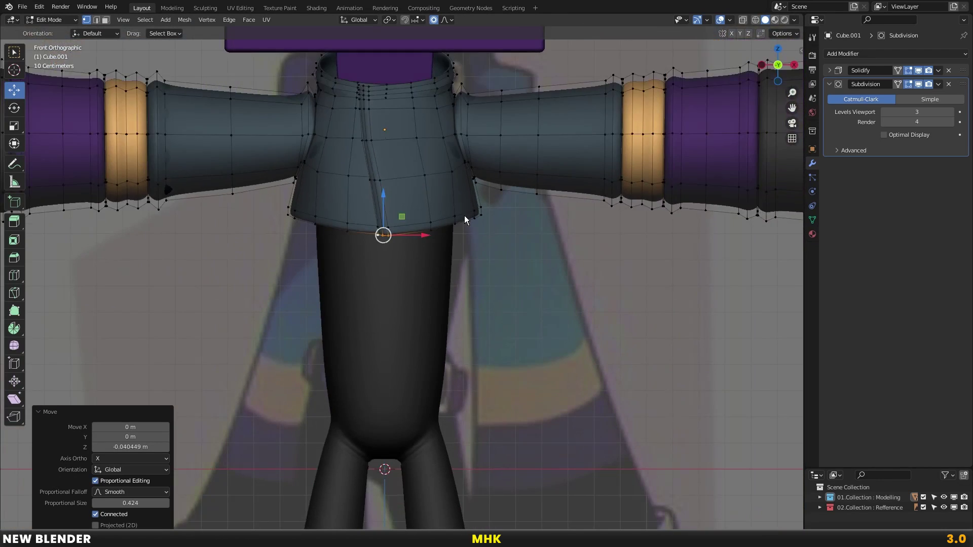
{"action": "key", "text": "Tab"}
Deselect the character and bring up the Add menu's mesh list
{"action": "scroll", "coordinate": [448, 237], "scroll_direction": "down", "scroll_amount": 1}
{"action": "left_click", "coordinate": [449, 236]}
{"action": "scroll", "coordinate": [449, 236], "scroll_direction": "down", "scroll_amount": 2}
{"action": "key", "text": "shift+a"}
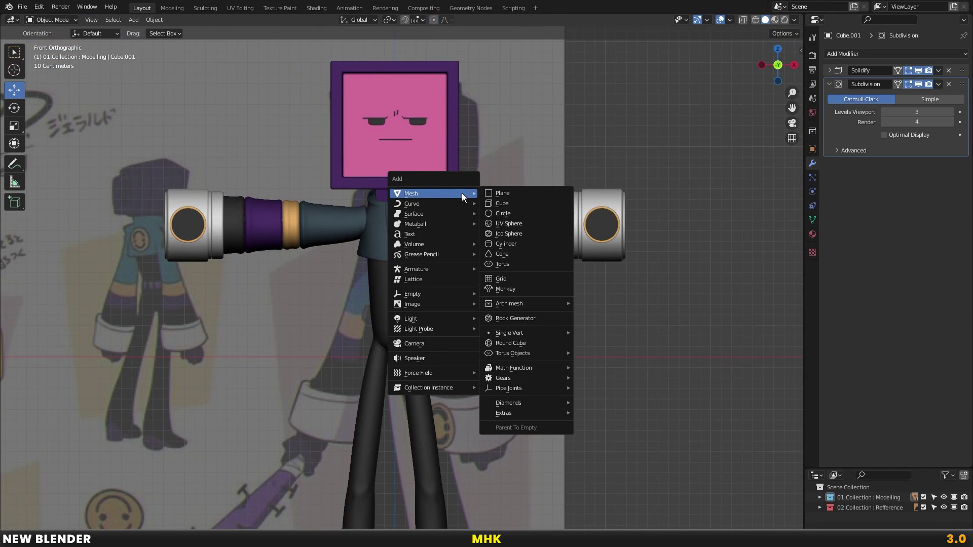
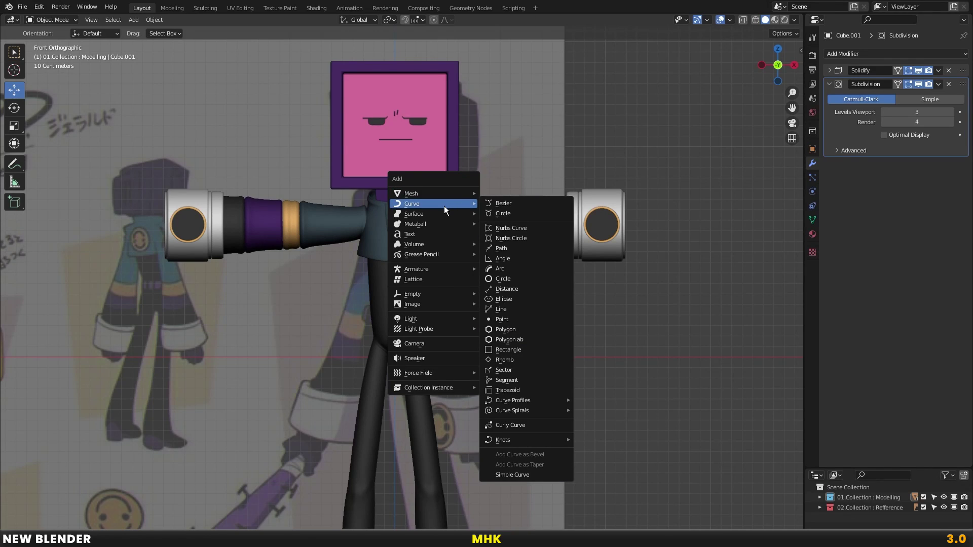
Add a path curve and give it a 0.2 m bevel depth, forming a round tube
{"action": "left_click", "coordinate": [505, 248]}
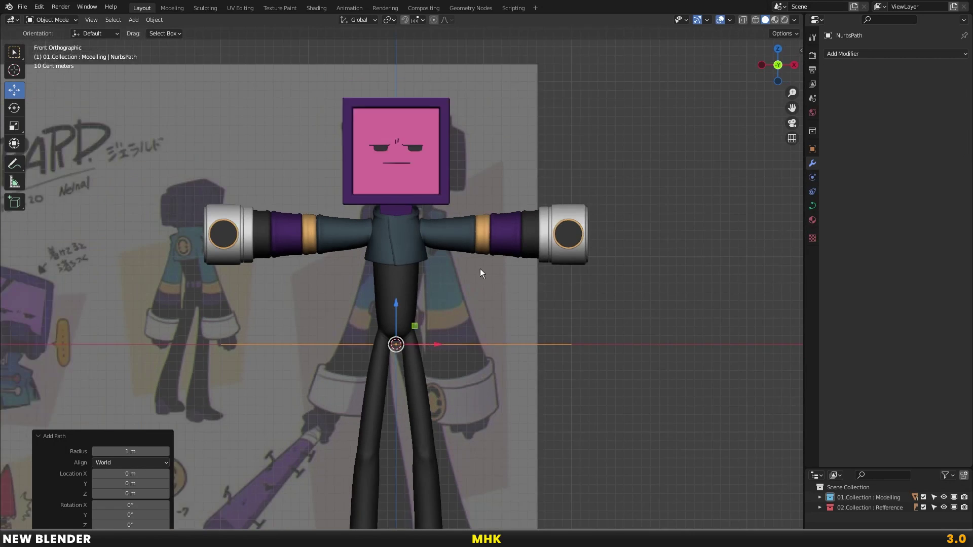
{"action": "left_click", "coordinate": [813, 205]}
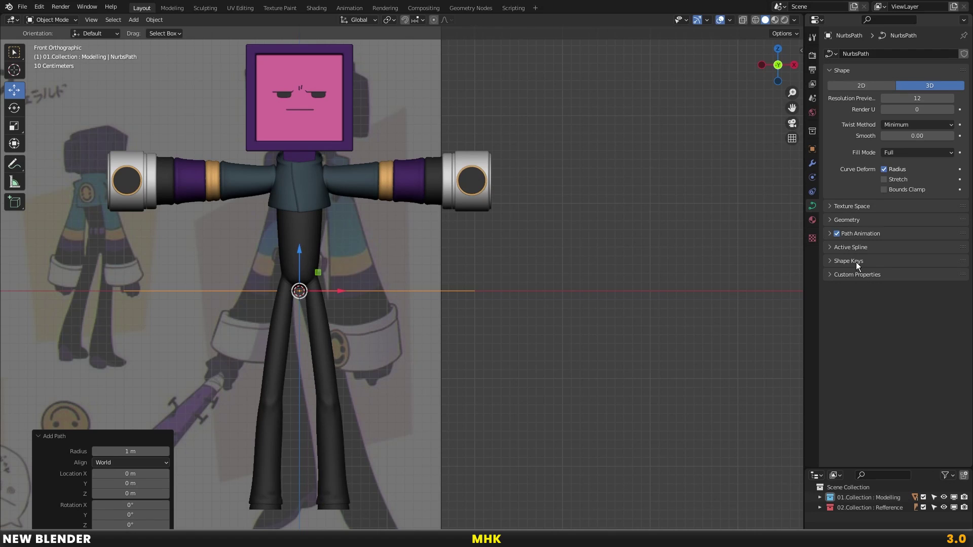
{"action": "left_click", "coordinate": [851, 222]}
{"action": "left_click_drag", "start_coordinate": [908, 323], "coordinate": [939, 323]}
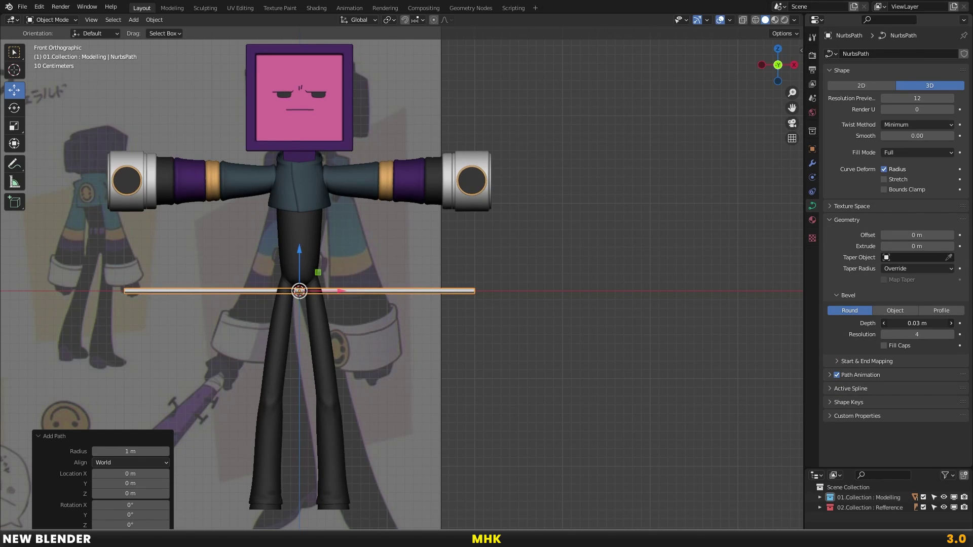
{"action": "scroll", "coordinate": [401, 282], "scroll_direction": "down", "scroll_amount": 2}
Move the tube about 3.612 m along X, to the right of the character
{"action": "key", "text": "g"}
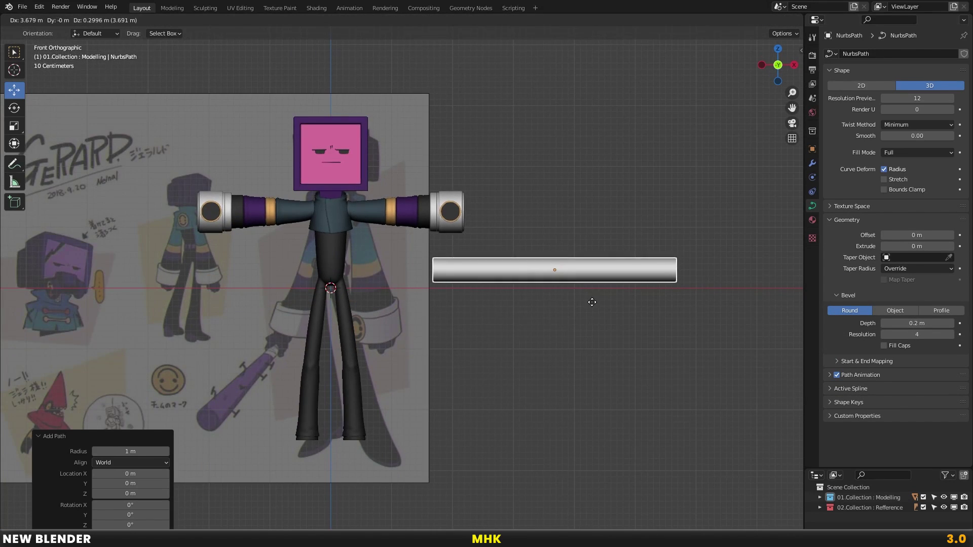
{"action": "left_click", "coordinate": [588, 309]}
{"action": "scroll", "coordinate": [588, 308], "scroll_direction": "up", "scroll_amount": 2}
{"action": "key", "text": "shift+a"}
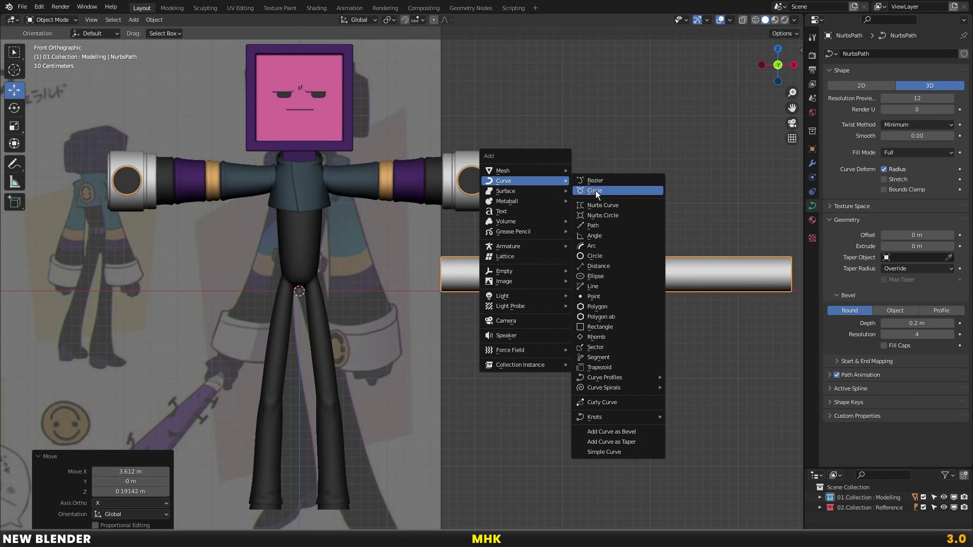
Add a Bezier circle below the tube and set it as the tube's bevel object
{"action": "left_click", "coordinate": [595, 190]}
{"action": "scroll", "coordinate": [501, 293], "scroll_direction": "down", "scroll_amount": 2}
{"action": "key", "text": "g"}
{"action": "left_click", "coordinate": [588, 287]}
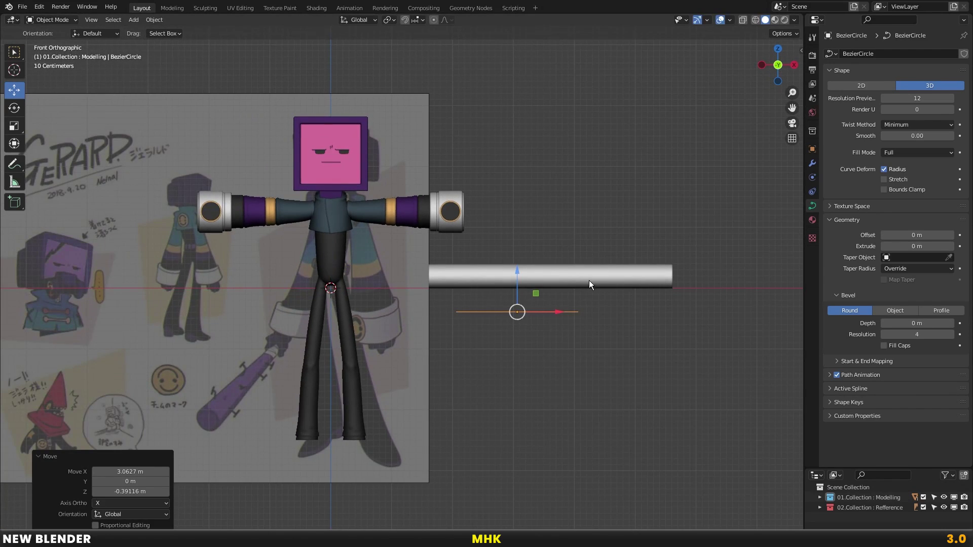
{"action": "left_click", "coordinate": [672, 280]}
{"action": "left_click", "coordinate": [916, 312]}
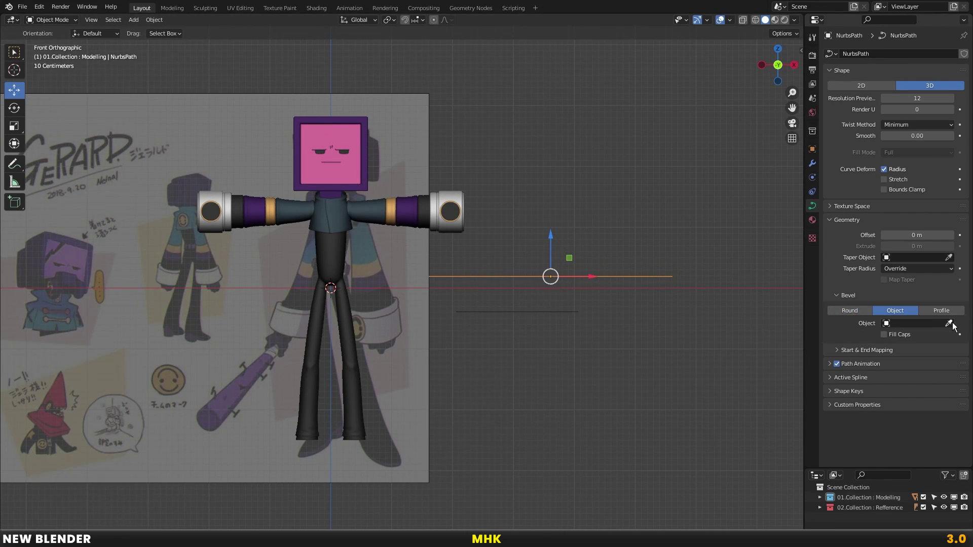
{"action": "left_click", "coordinate": [539, 307]}
{"action": "key", "text": "Tab"}
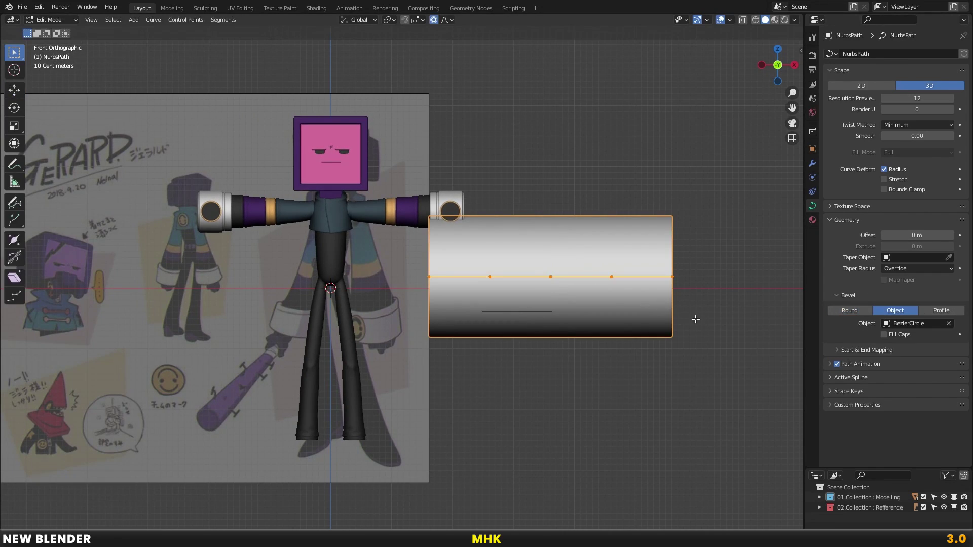
{"action": "key", "text": "alt+s"}
{"action": "key", "text": "Tab"}
Flatten the Bezier circle's points along Y to squash the tube's profile
{"action": "left_click", "coordinate": [557, 319]}
{"action": "key", "text": "Tab"}
{"action": "mouse_move", "coordinate": [558, 318]}
{"action": "middle_mouse_down"}
{"action": "mouse_move", "coordinate": [580, 303]}
{"action": "mouse_move", "coordinate": [659, 318]}
{"action": "mouse_move", "coordinate": [637, 312]}
{"action": "middle_mouse_up"}
{"action": "scroll", "coordinate": [637, 312], "scroll_direction": "up", "scroll_amount": 3}
{"action": "middle_click_drag", "start_coordinate": [712, 310], "coordinate": [659, 310]}
{"action": "key", "text": "s"}
{"action": "key", "text": "y"}
{"action": "left_click", "coordinate": [665, 311]}
{"action": "key", "text": "Tab"}
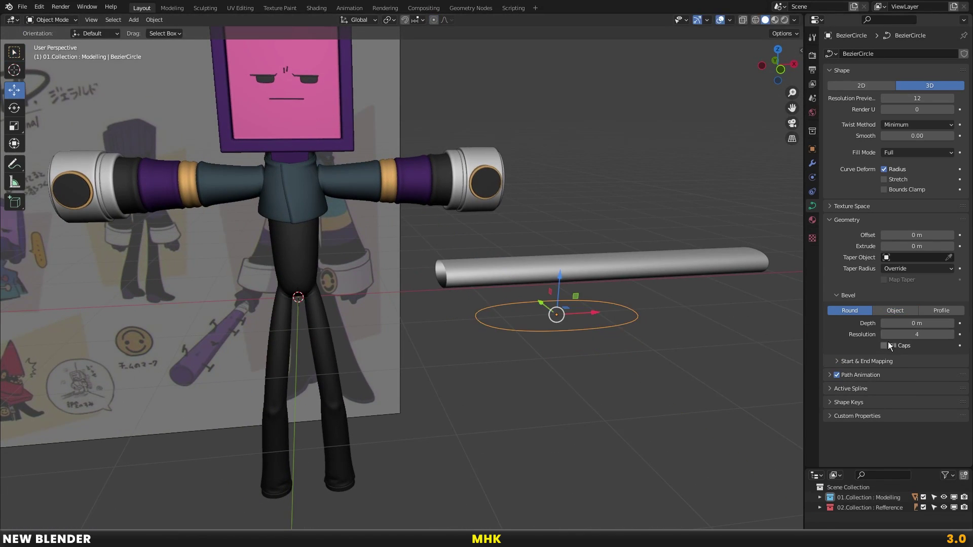
Rotate the path tube 90° about the X axis in front view
{"action": "left_click", "coordinate": [776, 285]}
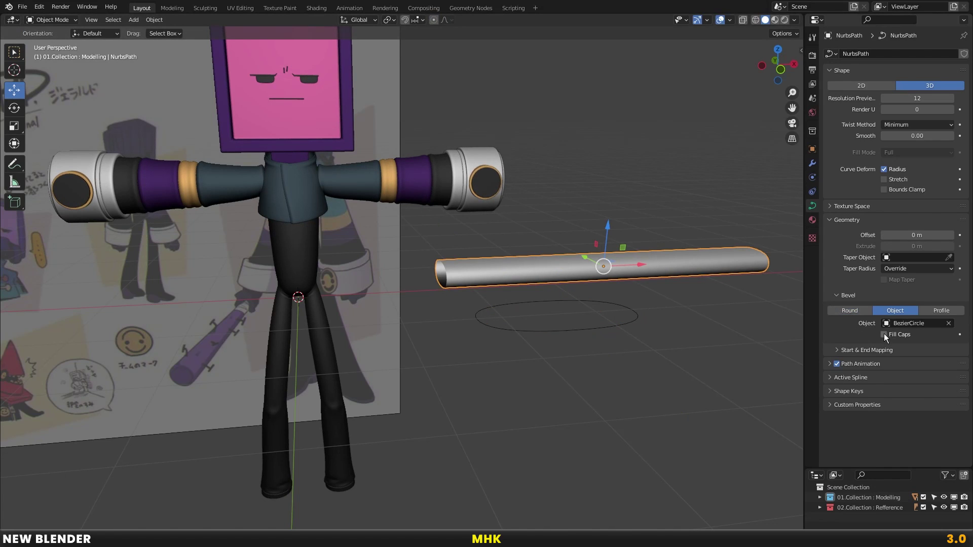
{"action": "key", "text": "KP_1"}
{"action": "key", "text": "r"}
{"action": "key", "text": "x"}
{"action": "key", "text": "9"}
{"action": "key", "text": "0"}
{"action": "key", "text": "Return"}
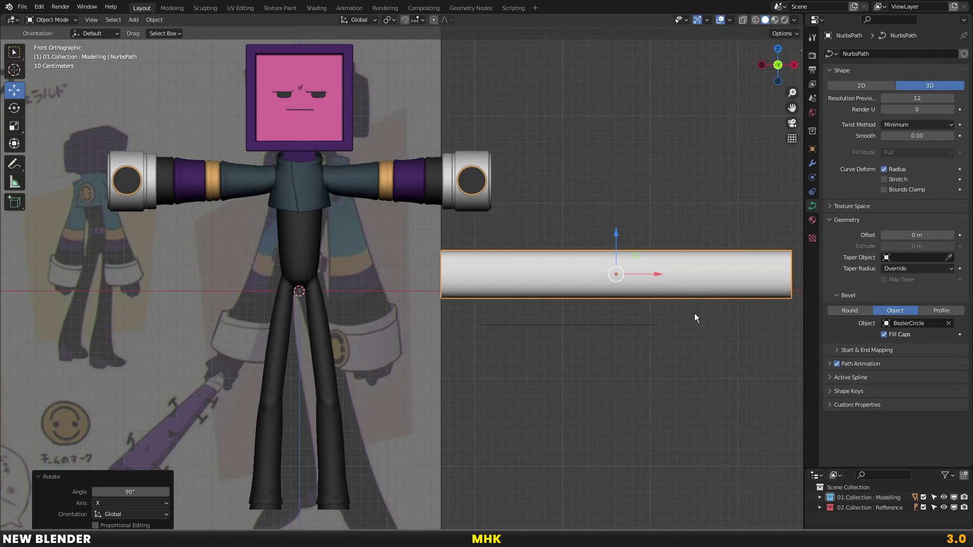
Move the tube onto the character's chest and shrink it
{"action": "key", "text": "g"}
{"action": "left_click", "coordinate": [373, 202]}
{"action": "scroll", "coordinate": [372, 202], "scroll_direction": "up", "scroll_amount": 6}
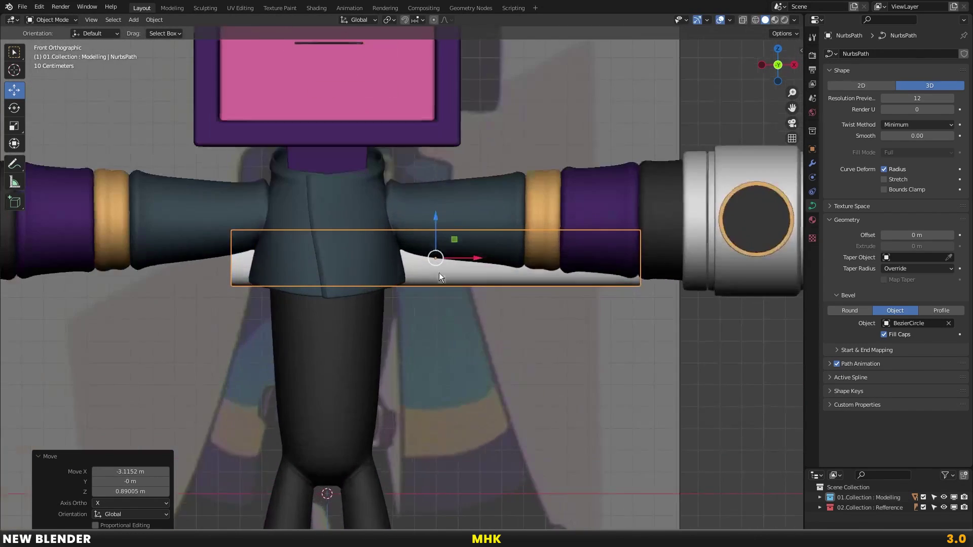
{"action": "key", "text": "s"}
{"action": "left_click", "coordinate": [467, 234]}
{"action": "key", "text": "g"}
{"action": "left_click", "coordinate": [403, 211]}
{"action": "scroll", "coordinate": [402, 213], "scroll_direction": "up", "scroll_amount": 4}
Bring the tube forward along Y so it sits in front of the coat
{"action": "key", "text": "g"}
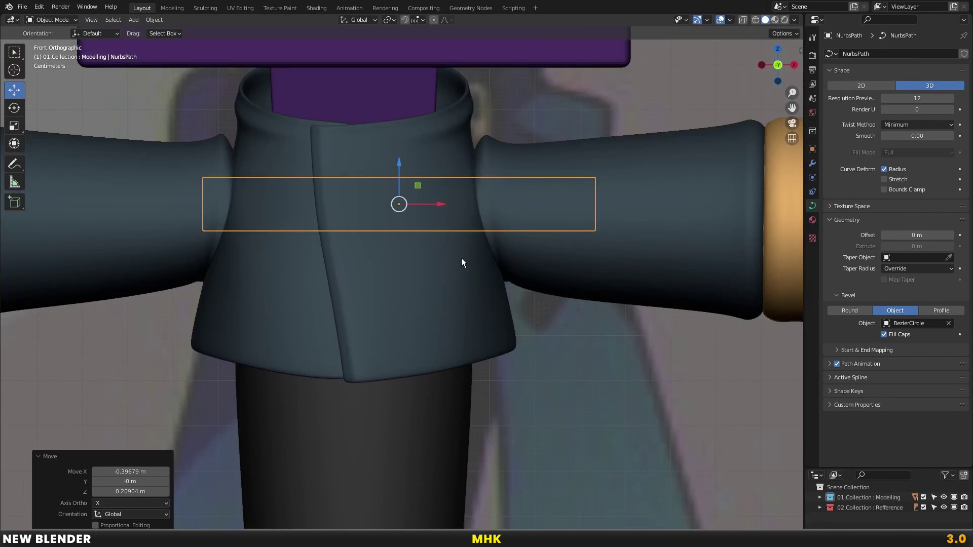
{"action": "left_click", "coordinate": [423, 254]}
{"action": "middle_click_drag", "start_coordinate": [423, 254], "coordinate": [425, 260]}
{"action": "key", "text": "g"}
{"action": "key", "text": "y"}
{"action": "left_click", "coordinate": [370, 266]}
{"action": "key", "text": "KP_1"}
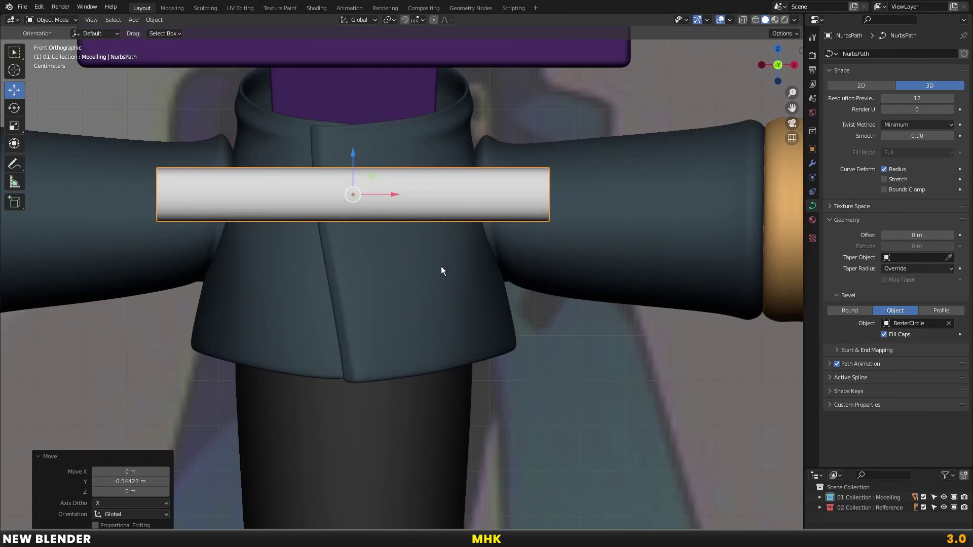
Turn on viewport shadows and switch to a darker matcap
{"action": "left_click", "coordinate": [794, 20]}
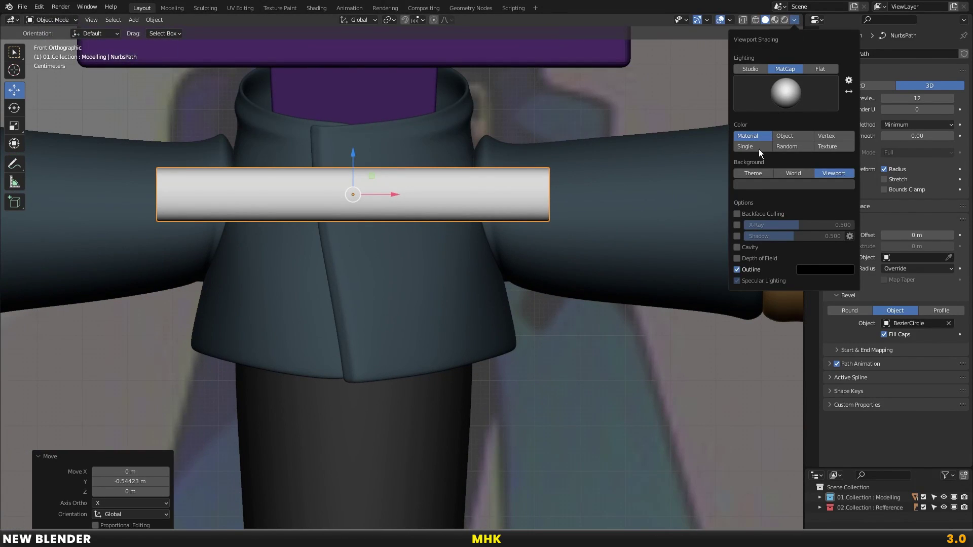
{"action": "left_click", "coordinate": [738, 236]}
{"action": "left_click", "coordinate": [779, 93]}
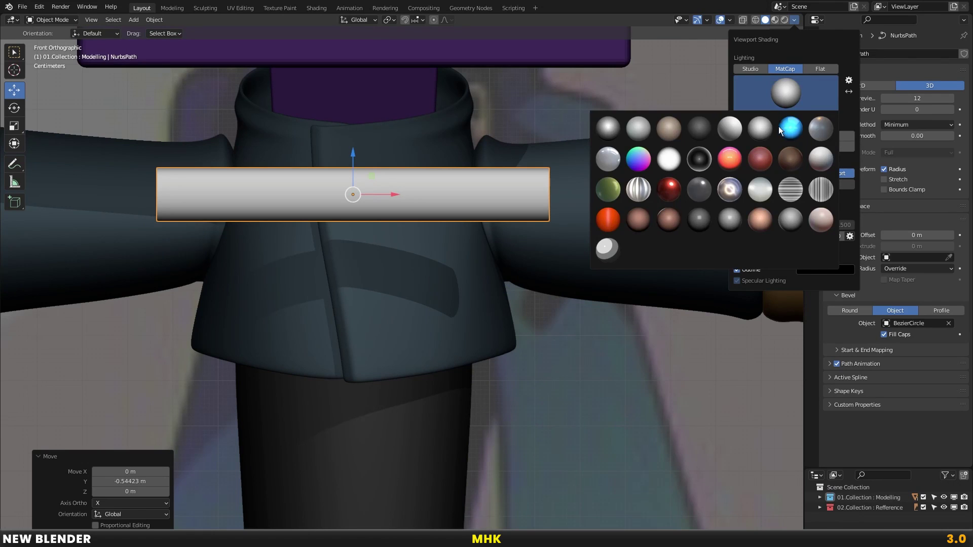
{"action": "left_click", "coordinate": [789, 223]}
{"action": "scroll", "coordinate": [479, 224], "scroll_direction": "down", "scroll_amount": 6}
{"action": "scroll", "coordinate": [479, 224], "scroll_direction": "up", "scroll_amount": 5}
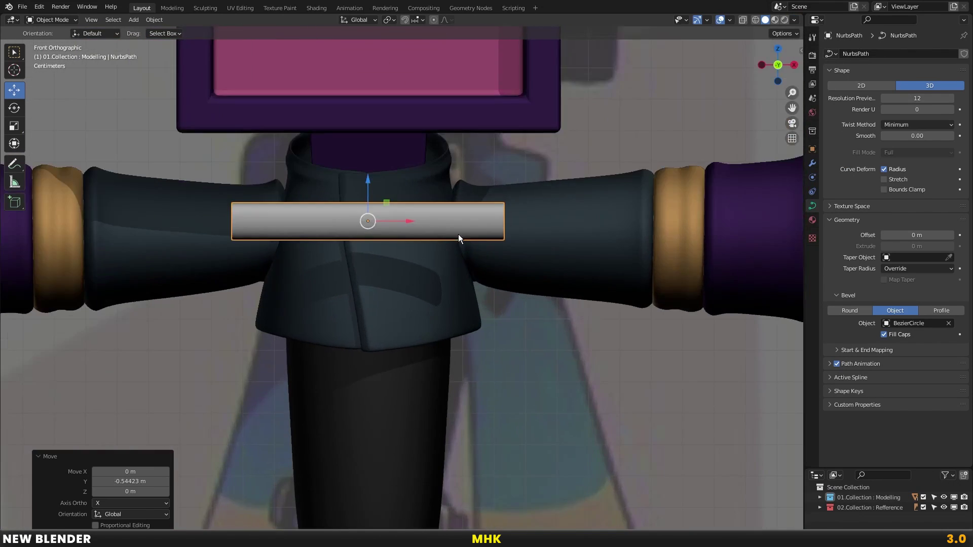
Shrink the tube to about 0.89, lower it slightly, and narrow it to 0.86 on X
{"action": "key", "text": "s"}
{"action": "left_click", "coordinate": [476, 212]}
{"action": "key", "text": "g"}
{"action": "key", "text": "z"}
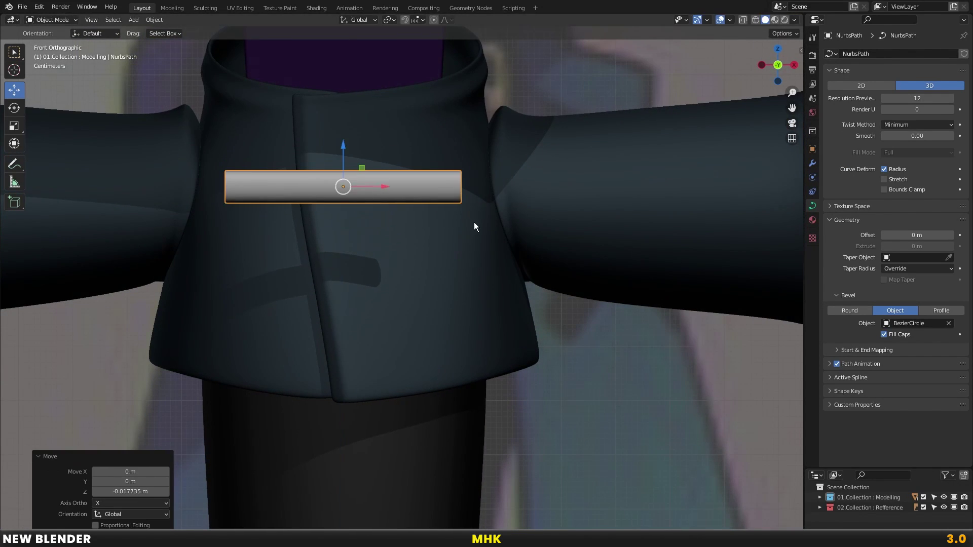
{"action": "key", "text": "s"}
{"action": "key", "text": "x"}
{"action": "left_click", "coordinate": [468, 212]}
{"action": "key", "text": "Tab"}
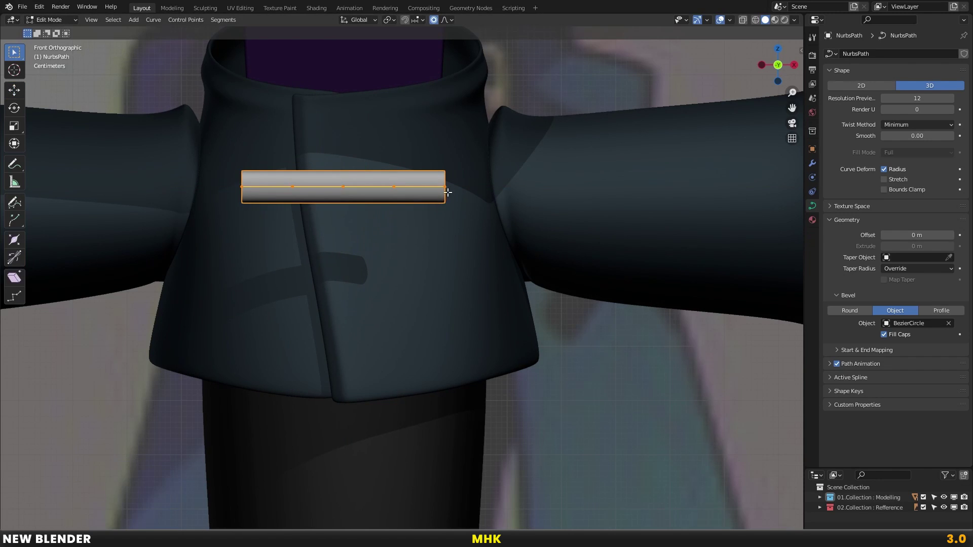
Taper the tube's right end point down to a point
{"action": "mouse_move", "coordinate": [318, 187]}
{"action": "middle_mouse_down"}
{"action": "mouse_move", "coordinate": [304, 200]}
{"action": "mouse_move", "coordinate": [391, 204]}
{"action": "middle_mouse_up"}
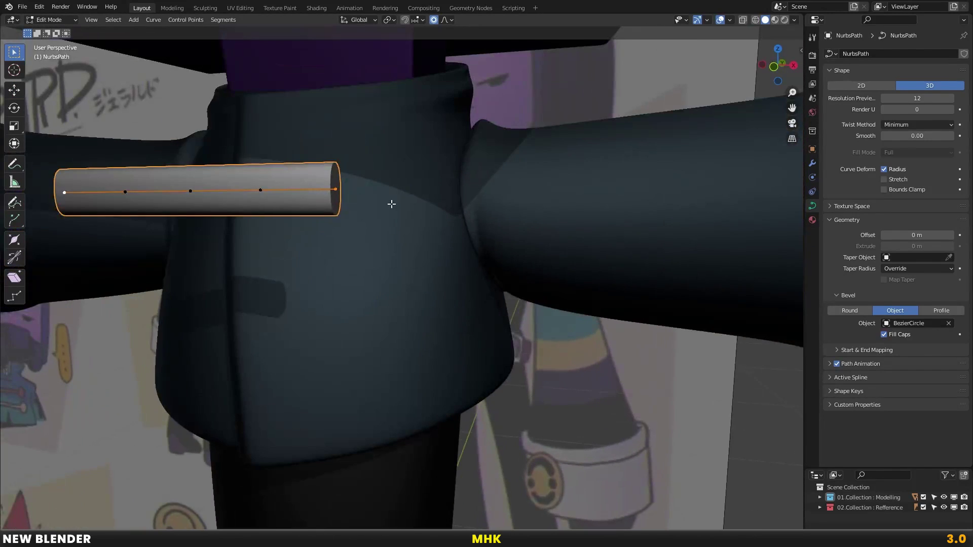
{"action": "key", "text": "alt+s"}
{"action": "key", "text": "Escape"}
{"action": "key", "text": "KP_1"}
{"action": "key", "text": "alt+s"}
{"action": "key", "text": "Escape"}
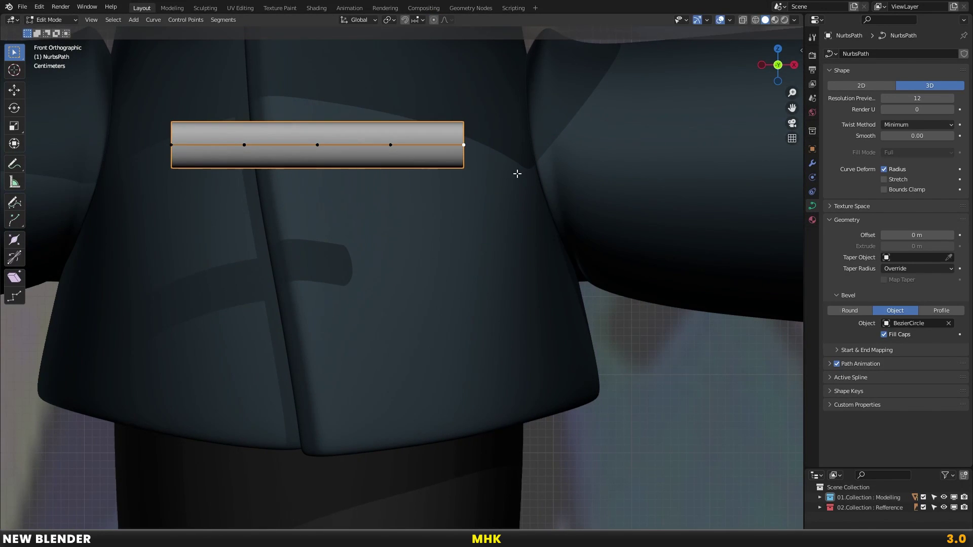
{"action": "key", "text": "alt+s"}
{"action": "left_click", "coordinate": [436, 160]}
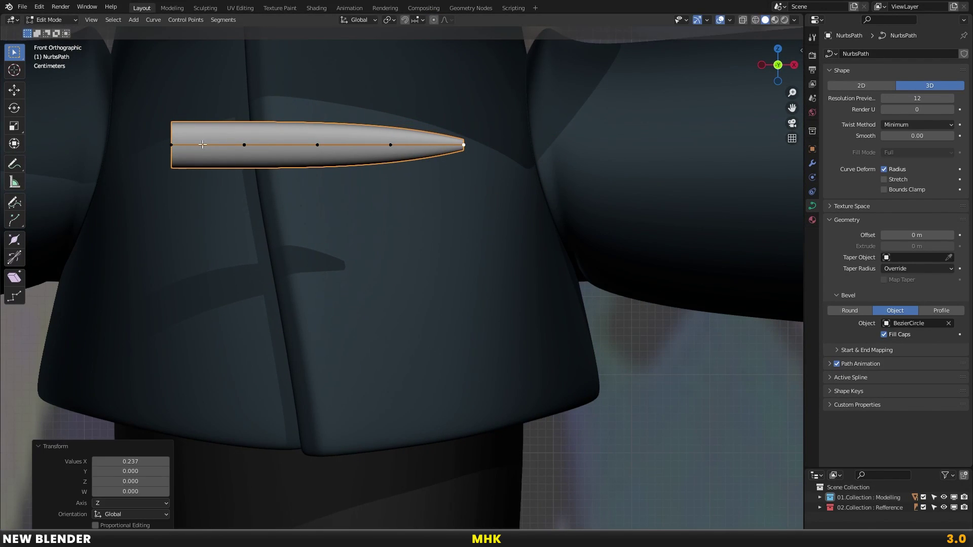
Taper the tube's left end point down to a point
{"action": "left_click", "coordinate": [172, 145]}
{"action": "key", "text": "alt+s"}
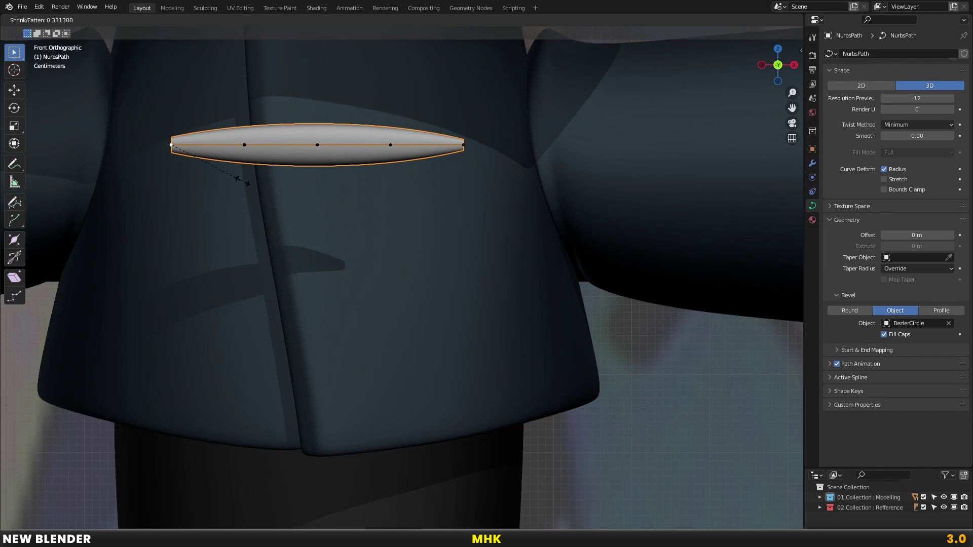
{"action": "left_click", "coordinate": [238, 179]}
{"action": "middle_click_drag", "start_coordinate": [432, 167], "coordinate": [372, 220]}
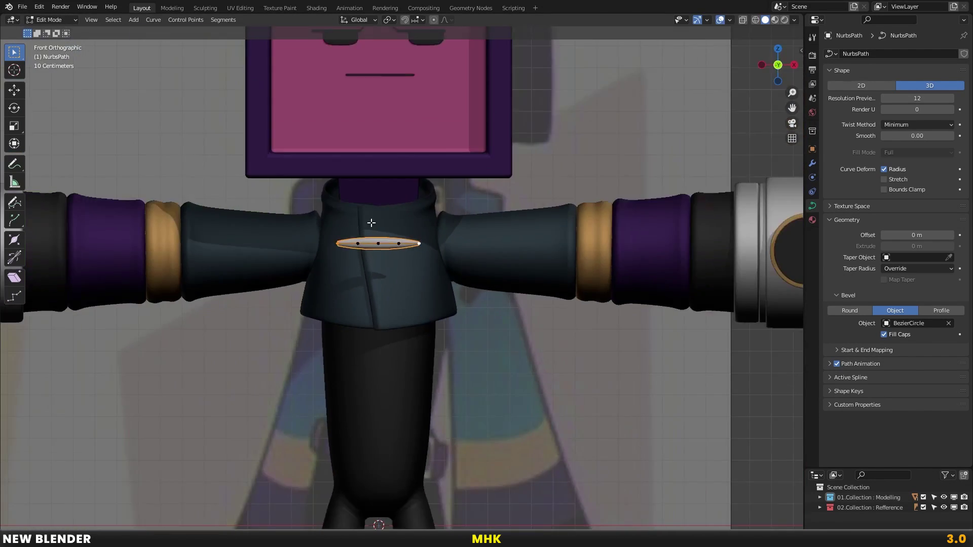
{"action": "scroll", "coordinate": [335, 237], "scroll_direction": "up", "scroll_amount": 5}
Shift the curve's depth along Y and stretch the piece wider on X
{"action": "key", "text": "g"}
{"action": "key", "text": "y"}
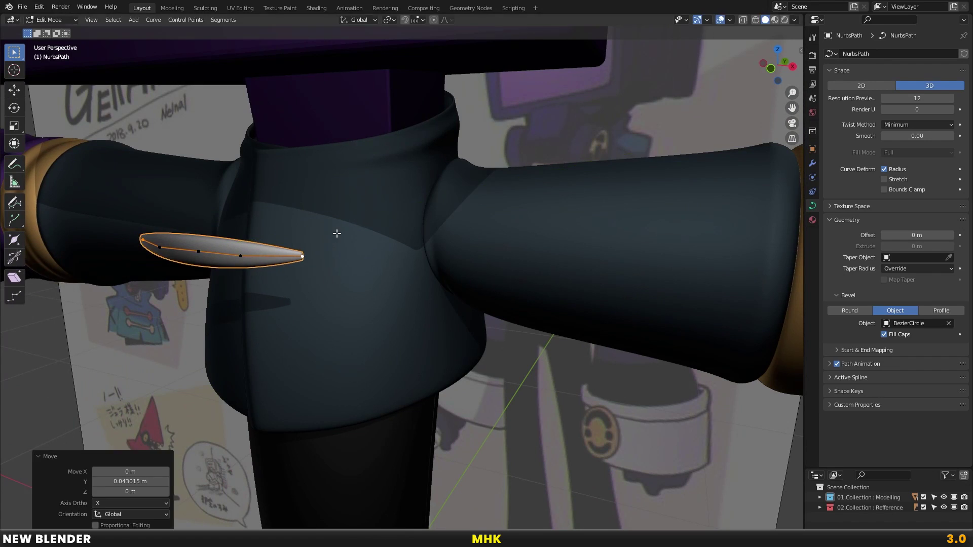
{"action": "left_click", "coordinate": [337, 234]}
{"action": "key", "text": "KP_1"}
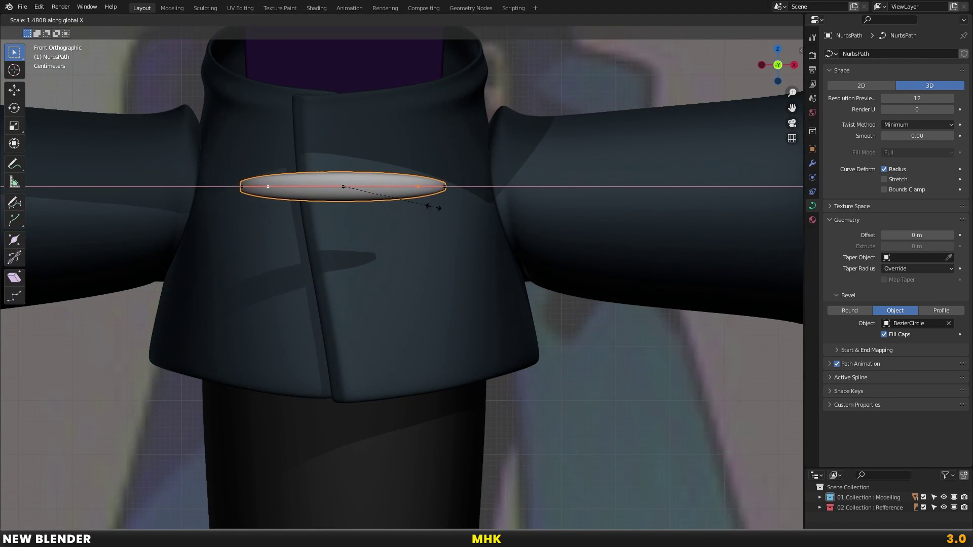
{"action": "left_click", "coordinate": [433, 207]}
{"action": "key", "text": "Tab"}
Flatten the lens-shaped piece to 0.867 along Z
{"action": "key", "text": "s"}
{"action": "key", "text": "z"}
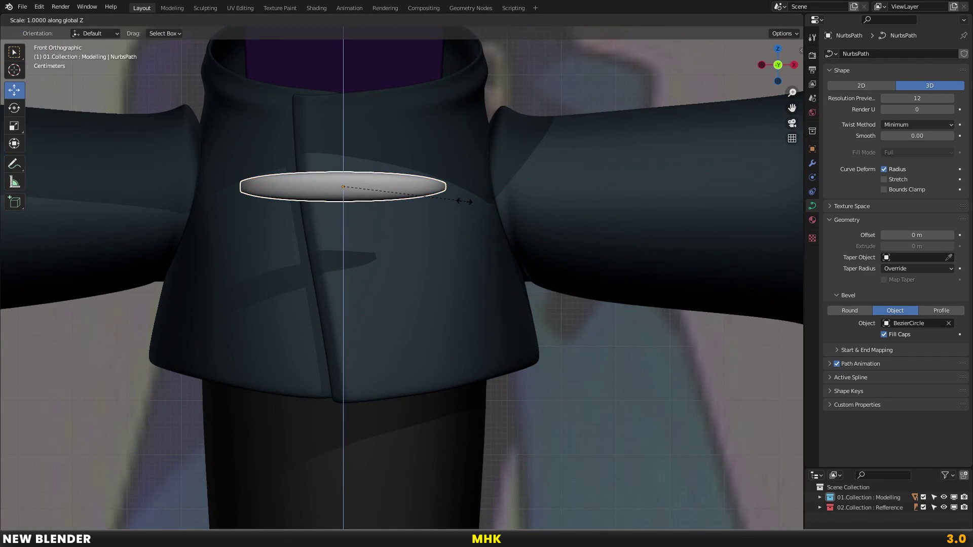
{"action": "left_click", "coordinate": [456, 200]}
{"action": "mouse_move", "coordinate": [448, 200]}
{"action": "middle_mouse_down"}
{"action": "mouse_move", "coordinate": [376, 205]}
{"action": "mouse_move", "coordinate": [417, 230]}
{"action": "mouse_move", "coordinate": [395, 257]}
{"action": "middle_mouse_up"}
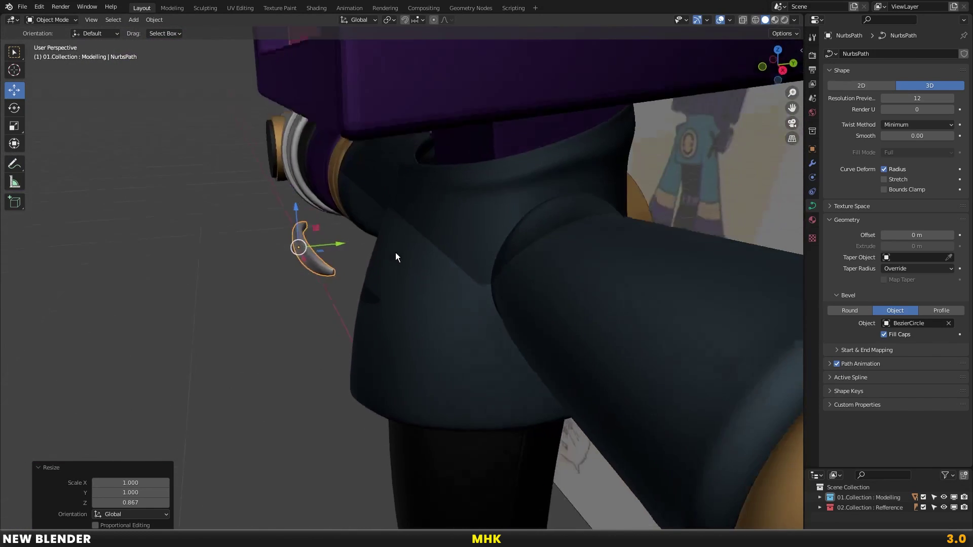
Move the band along Y against the coat and check it from the side
{"action": "scroll", "coordinate": [355, 238], "scroll_direction": "up", "scroll_amount": 3}
{"action": "key", "text": "g"}
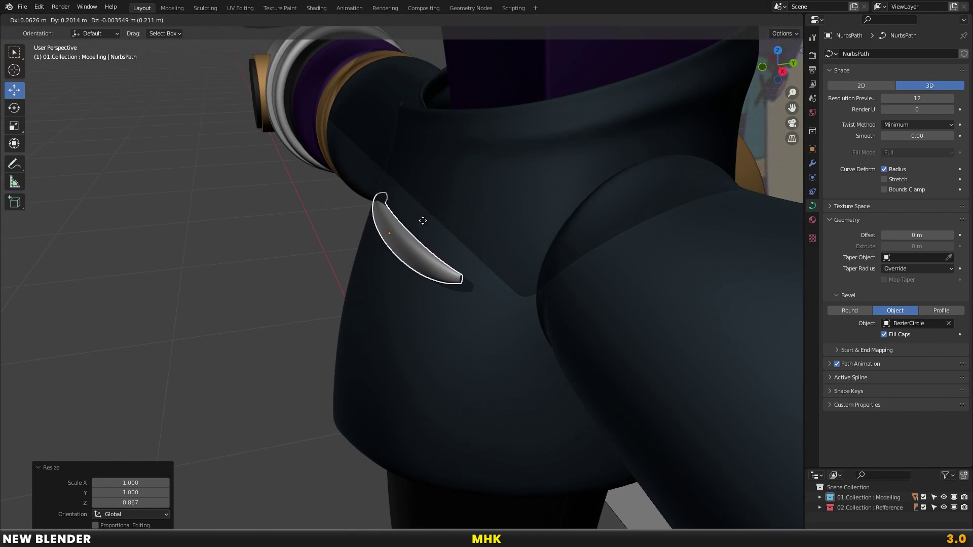
{"action": "key", "text": "Escape"}
{"action": "key", "text": "g"}
{"action": "key", "text": "y"}
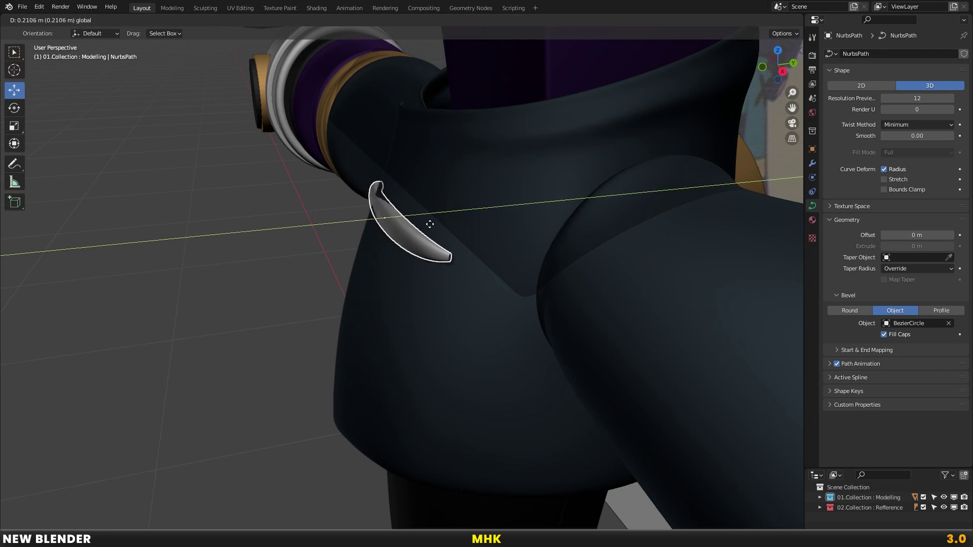
{"action": "left_click", "coordinate": [431, 224]}
{"action": "key", "text": "KP_3"}
{"action": "middle_click_drag", "start_coordinate": [432, 180], "coordinate": [477, 190]}
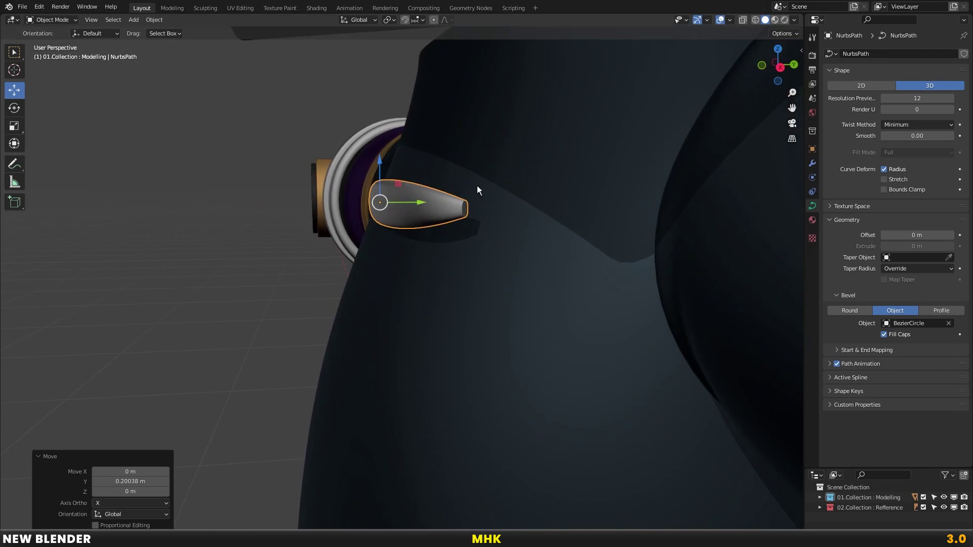
{"action": "key", "text": "Escape"}
{"action": "key", "text": "KP_1"}
Reposition the whole band across the chest
{"action": "key", "text": "Tab"}
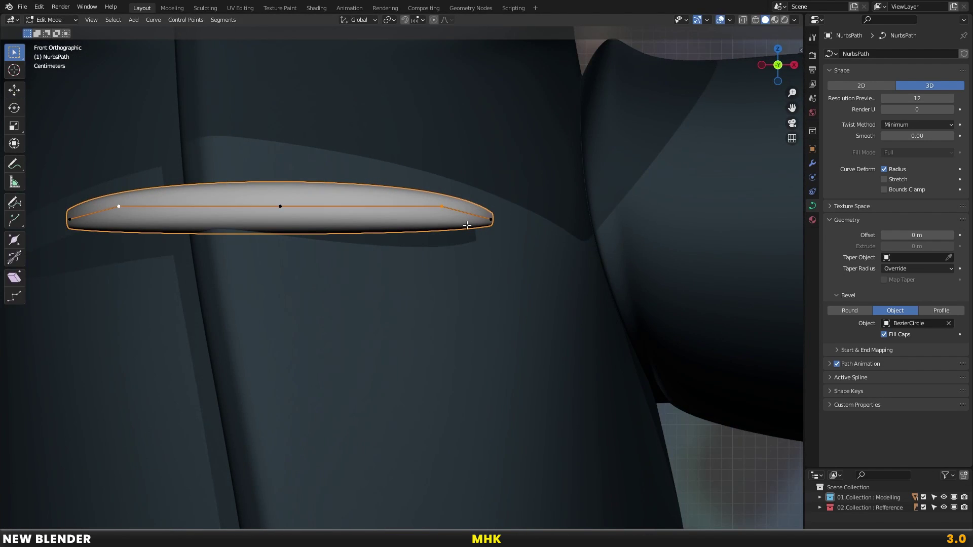
{"action": "middle_click_drag", "start_coordinate": [429, 217], "coordinate": [503, 217], "text": "shift"}
{"action": "key", "text": "Tab"}
{"action": "scroll", "coordinate": [498, 217], "scroll_direction": "down", "scroll_amount": 1}
{"action": "scroll", "coordinate": [439, 219], "scroll_direction": "down", "scroll_amount": 1}
{"action": "key", "text": "g"}
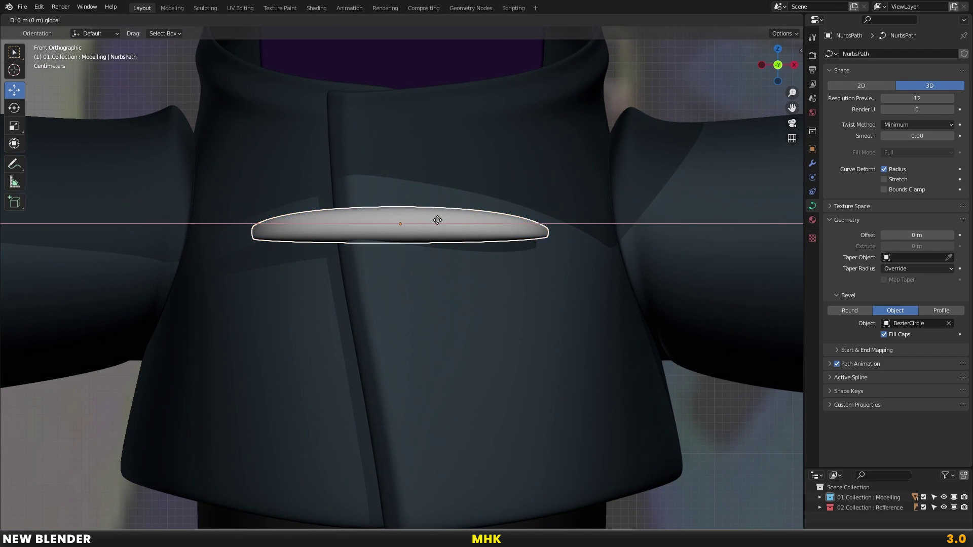
{"action": "left_click", "coordinate": [436, 220]}
Push a band control point back along Y to bend it around the chest
{"action": "key", "text": "Tab"}
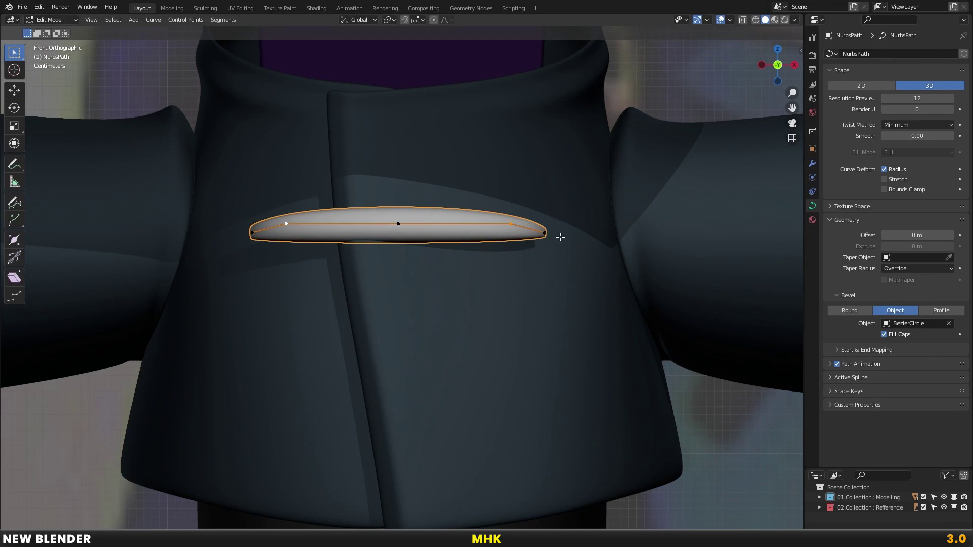
{"action": "mouse_move", "coordinate": [360, 229]}
{"action": "middle_mouse_down"}
{"action": "mouse_move", "coordinate": [373, 183]}
{"action": "mouse_move", "coordinate": [419, 196]}
{"action": "middle_mouse_up"}
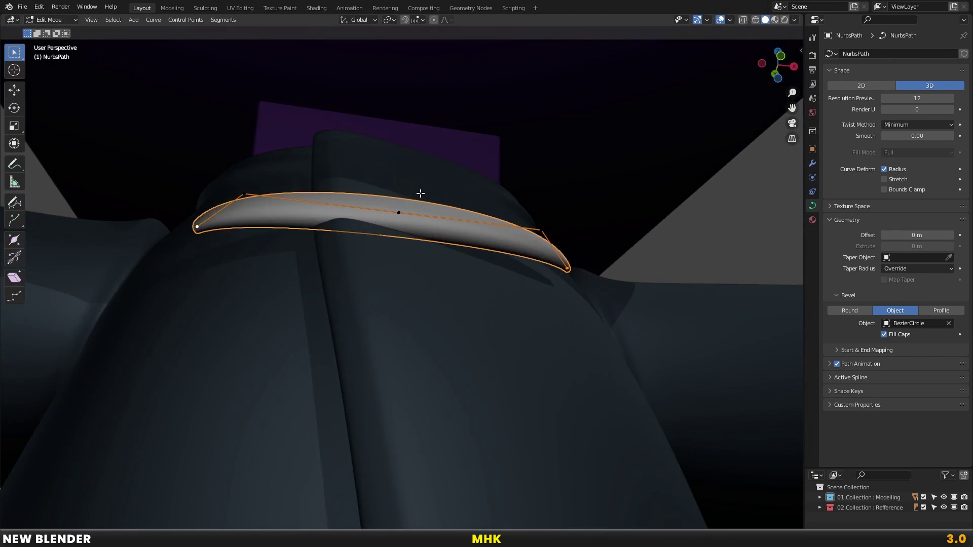
{"action": "key", "text": "g"}
{"action": "key", "text": "y"}
{"action": "left_click", "coordinate": [411, 218]}
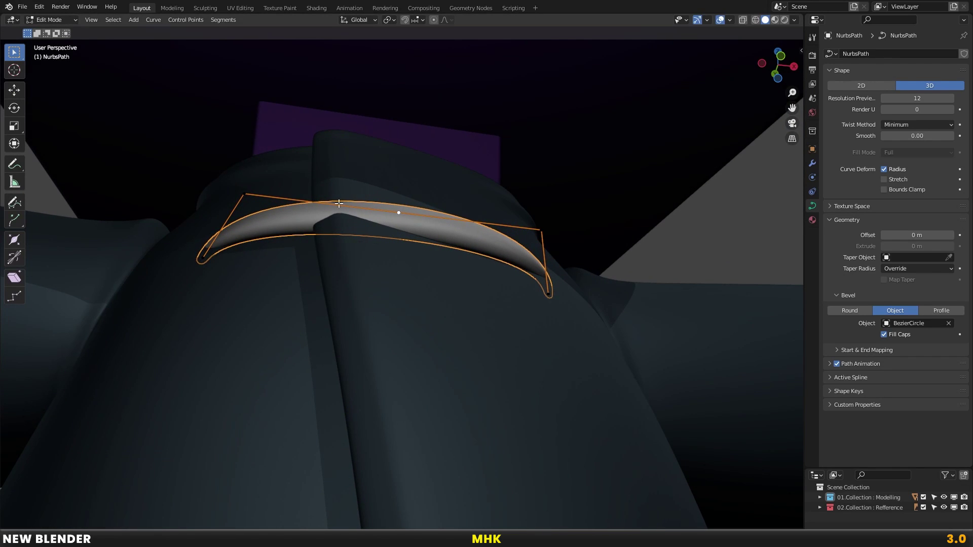
{"action": "left_click", "coordinate": [529, 217]}
{"action": "key", "text": "KP_1"}
{"action": "key", "text": "Tab"}
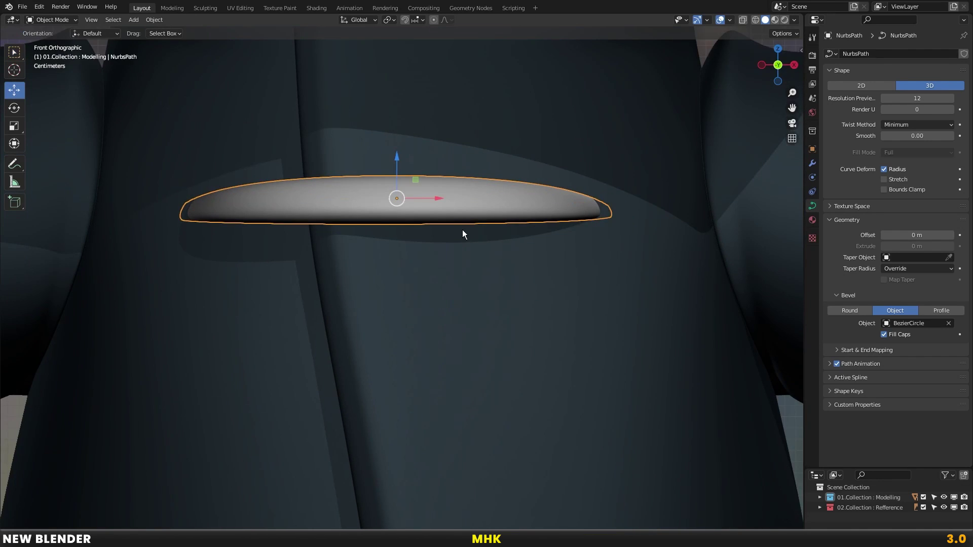
Inspect the band's curvature on the coat from angled and front views
{"action": "key", "text": "Tab"}
{"action": "mouse_move", "coordinate": [442, 203]}
{"action": "middle_mouse_down"}
{"action": "mouse_move", "coordinate": [420, 152]}
{"action": "mouse_move", "coordinate": [421, 167]}
{"action": "middle_mouse_up"}
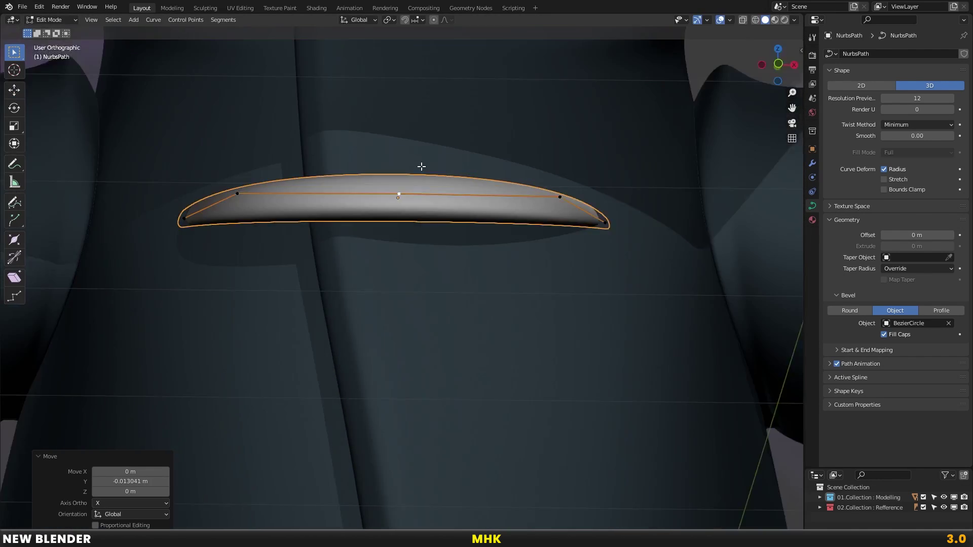
{"action": "key", "text": "KP_1"}
{"action": "key", "text": "Tab"}
{"action": "scroll", "coordinate": [489, 209], "scroll_direction": "down", "scroll_amount": 3}
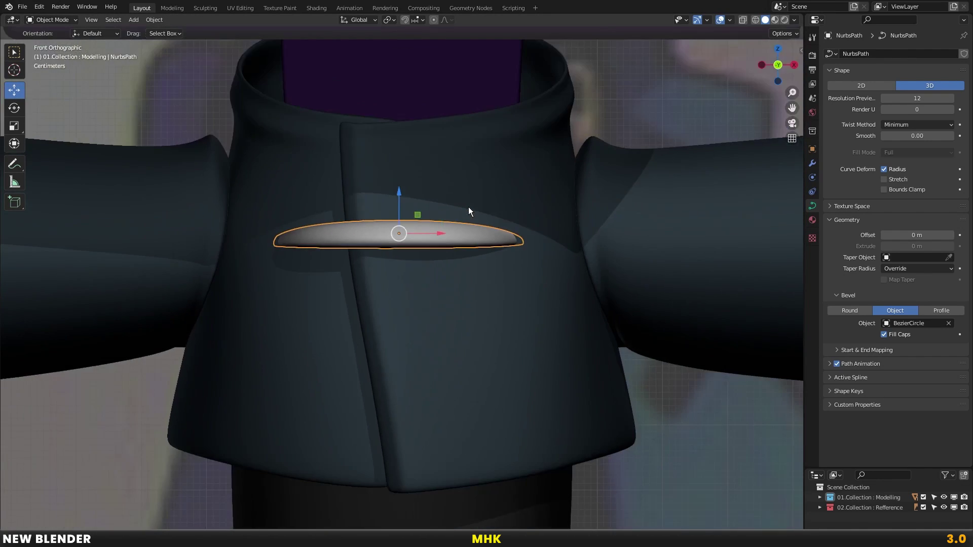
{"action": "mouse_move", "coordinate": [492, 206]}
{"action": "middle_mouse_down"}
{"action": "mouse_move", "coordinate": [422, 216]}
{"action": "mouse_move", "coordinate": [467, 196]}
{"action": "mouse_move", "coordinate": [360, 203]}
{"action": "mouse_move", "coordinate": [452, 199]}
{"action": "middle_mouse_up"}
{"action": "key", "text": "KP_1"}
Duplicate the band upward and twist the copy's control points
{"action": "key", "text": "shift+d"}
{"action": "key", "text": "z"}
{"action": "left_click", "coordinate": [445, 185]}
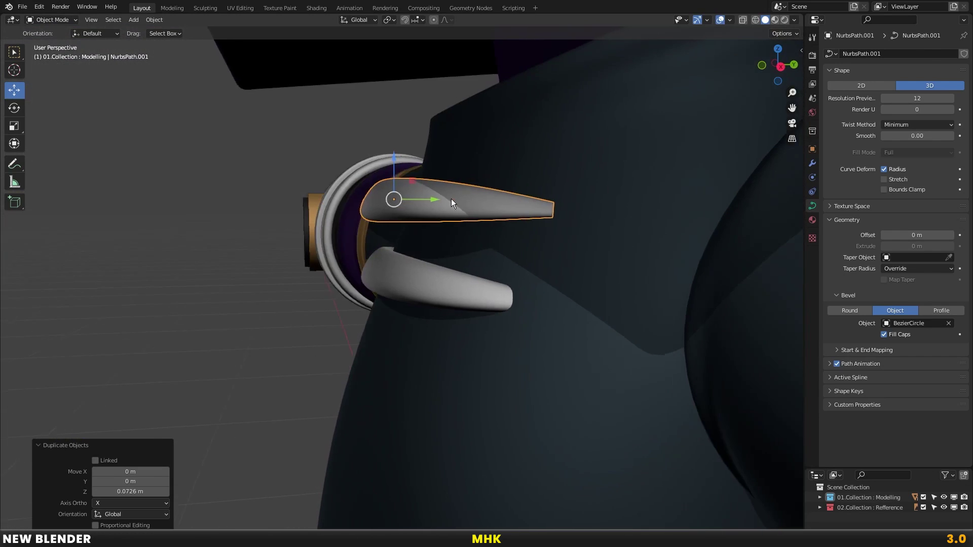
{"action": "key", "text": "Tab"}
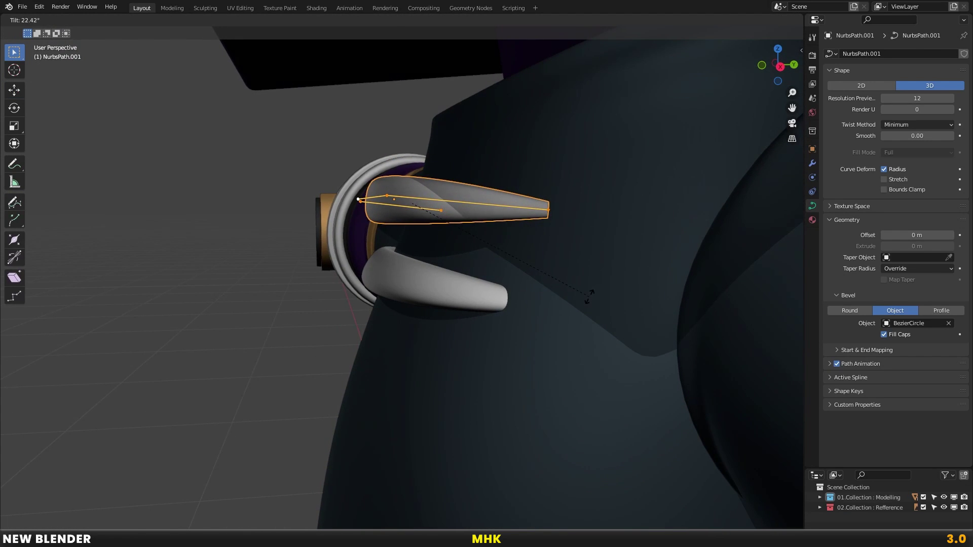
{"action": "left_click", "coordinate": [587, 282]}
{"action": "key", "text": "Tab"}
{"action": "middle_click_drag", "start_coordinate": [541, 245], "coordinate": [537, 221]}
Tilt the upper band -10.8° about X and press it onto the coat along Y
{"action": "key", "text": "r"}
{"action": "key", "text": "x"}
{"action": "left_click", "coordinate": [482, 220]}
{"action": "key", "text": "g"}
{"action": "key", "text": "y"}
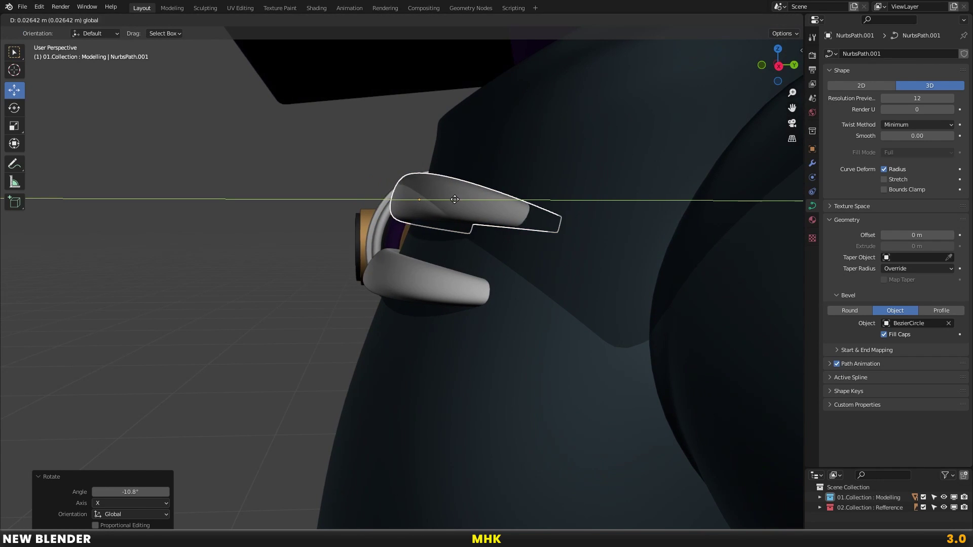
{"action": "left_click", "coordinate": [449, 198]}
{"action": "key", "text": "KP_1"}
{"action": "key", "text": "g"}
{"action": "key", "text": "z"}
{"action": "key", "text": "Escape"}
Twist the lower band's control points to match the upper band
{"action": "left_click", "coordinate": [525, 257]}
{"action": "key", "text": "Tab"}
{"action": "mouse_move", "coordinate": [525, 257]}
{"action": "middle_mouse_down"}
{"action": "mouse_move", "coordinate": [478, 253]}
{"action": "mouse_move", "coordinate": [627, 269]}
{"action": "middle_mouse_up"}
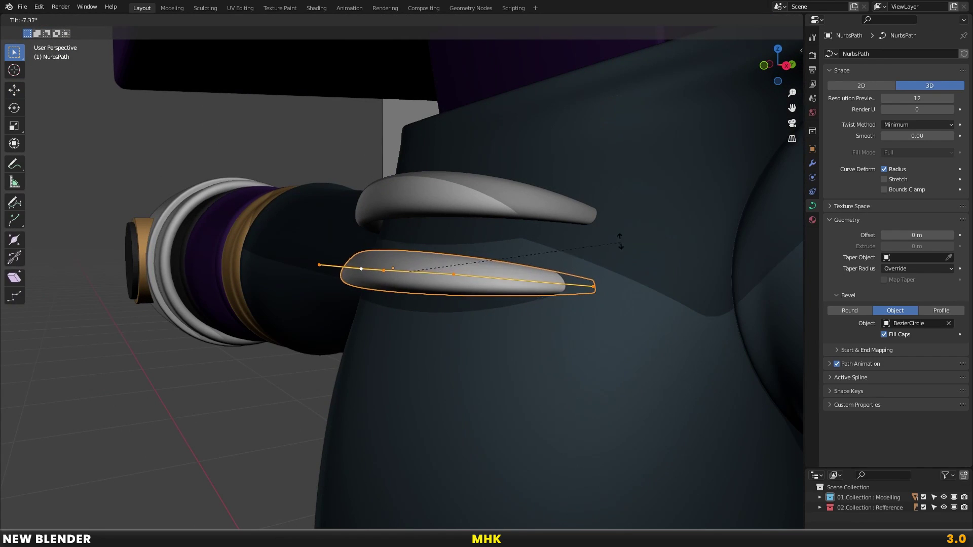
{"action": "left_click", "coordinate": [594, 324]}
{"action": "mouse_move", "coordinate": [587, 319]}
{"action": "middle_mouse_down"}
{"action": "mouse_move", "coordinate": [529, 265]}
{"action": "mouse_move", "coordinate": [520, 270]}
{"action": "middle_mouse_up"}
{"action": "key", "text": "Tab"}
{"action": "key", "text": "KP_1"}
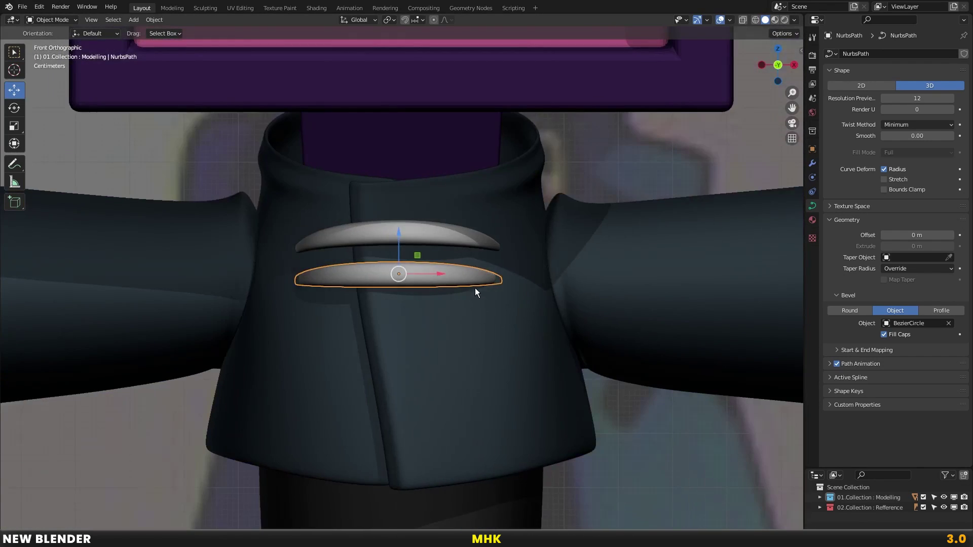
{"action": "scroll", "coordinate": [455, 287], "scroll_direction": "down", "scroll_amount": 2}
{"action": "scroll", "coordinate": [446, 279], "scroll_direction": "up", "scroll_amount": 2}
{"action": "mouse_move", "coordinate": [438, 269]}
{"action": "middle_mouse_down"}
{"action": "mouse_move", "coordinate": [420, 237]}
{"action": "mouse_move", "coordinate": [443, 208]}
{"action": "middle_mouse_up"}
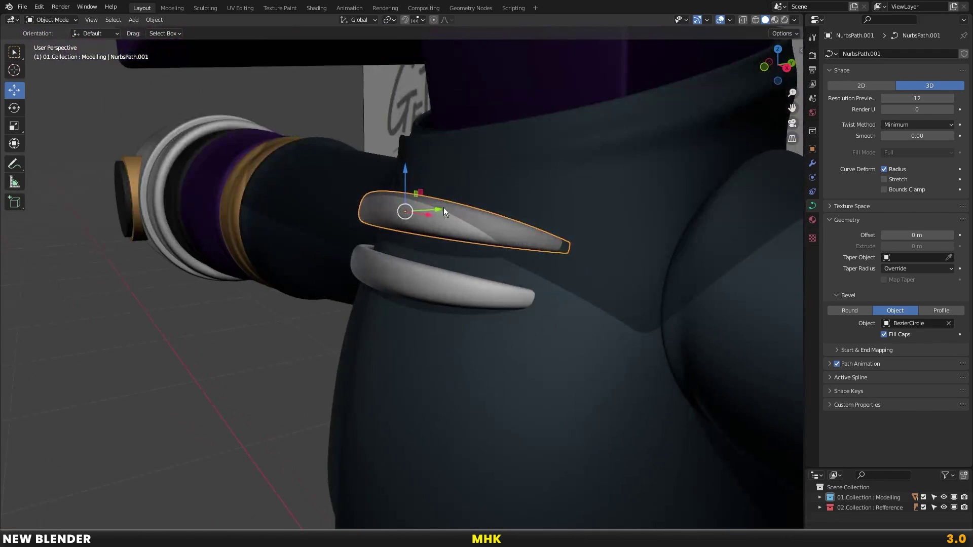
Adjust the upper and lower bands' depth along Y so both sit on the coat
{"action": "key", "text": "shift+d"}
{"action": "key", "text": "y"}
{"action": "left_click", "coordinate": [446, 206]}
{"action": "key", "text": "KP_1"}
{"action": "left_click", "coordinate": [435, 278]}
{"action": "mouse_move", "coordinate": [435, 278]}
{"action": "middle_mouse_down"}
{"action": "mouse_move", "coordinate": [404, 291]}
{"action": "mouse_move", "coordinate": [428, 266]}
{"action": "middle_mouse_up"}
{"action": "key", "text": "shift+d"}
{"action": "key", "text": "y"}
{"action": "left_click", "coordinate": [436, 270]}
{"action": "key", "text": "KP_1"}
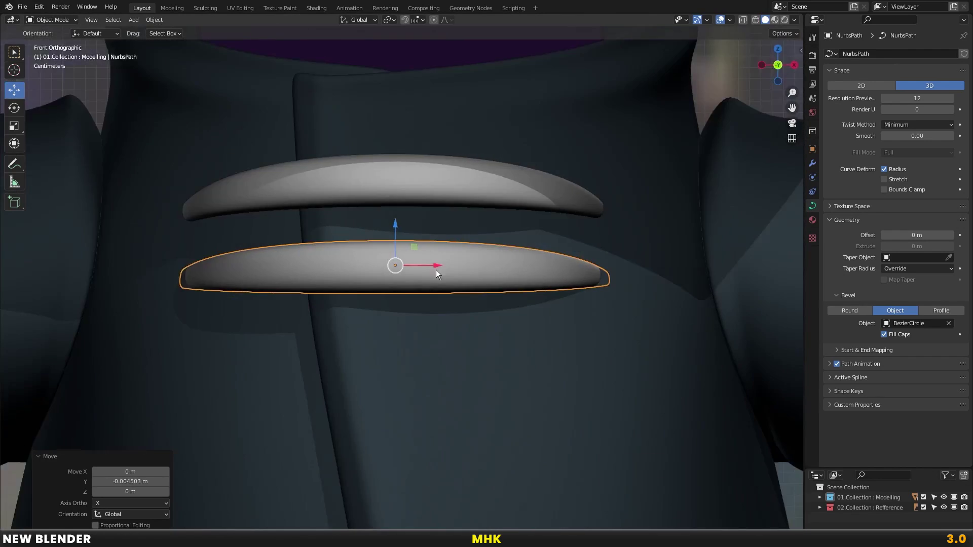
{"action": "scroll", "coordinate": [436, 270], "scroll_direction": "down", "scroll_amount": 2}
Place a third band below the others and press it onto the coat along Y
{"action": "key", "text": "g"}
{"action": "left_click", "coordinate": [446, 264]}
{"action": "mouse_move", "coordinate": [446, 263]}
{"action": "middle_mouse_down"}
{"action": "mouse_move", "coordinate": [422, 261]}
{"action": "mouse_move", "coordinate": [434, 247]}
{"action": "middle_mouse_up"}
{"action": "key", "text": "g"}
{"action": "key", "text": "y"}
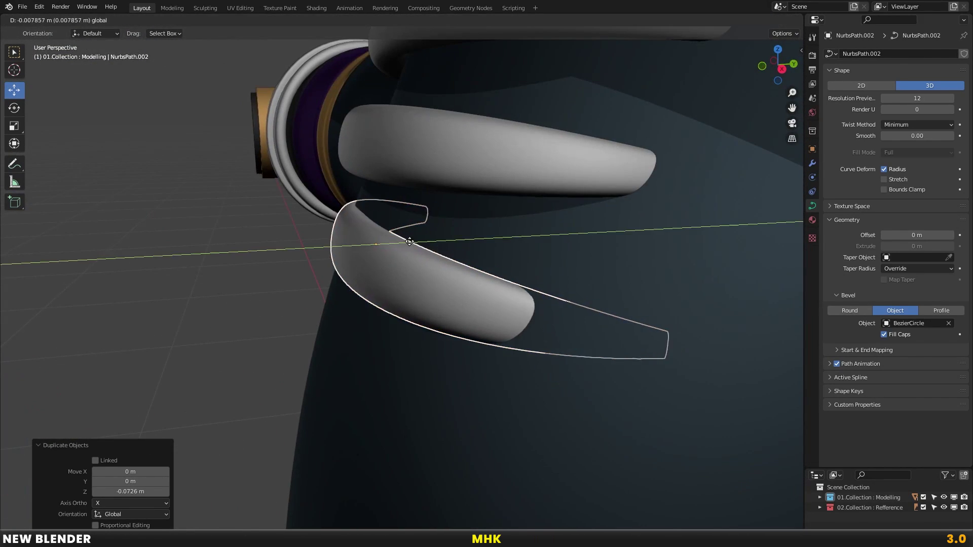
{"action": "left_click", "coordinate": [484, 221]}
Level the third band slightly, inspect the three stripes, and add a Bezier circle
{"action": "key", "text": "KP_3"}
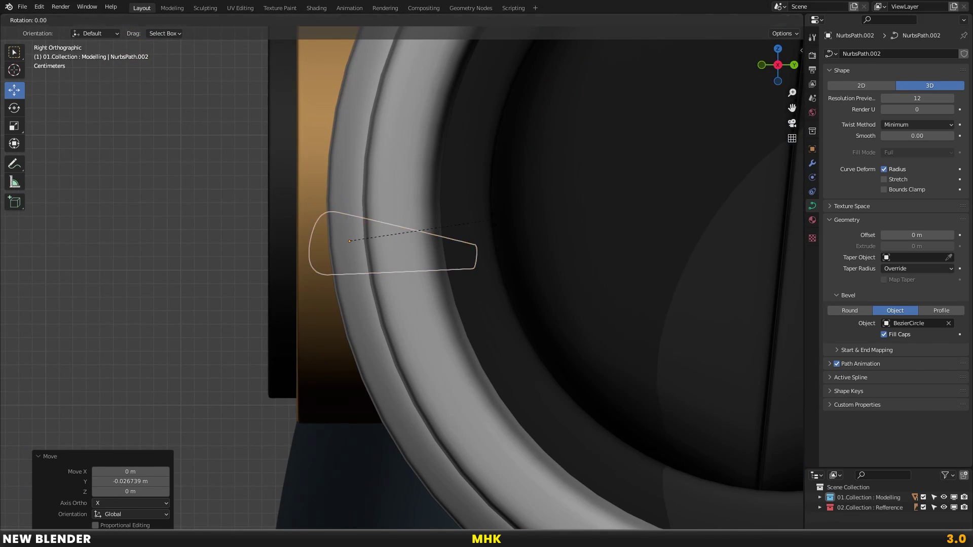
{"action": "key", "text": "r"}
{"action": "left_click", "coordinate": [494, 221]}
{"action": "key", "text": "KP_1"}
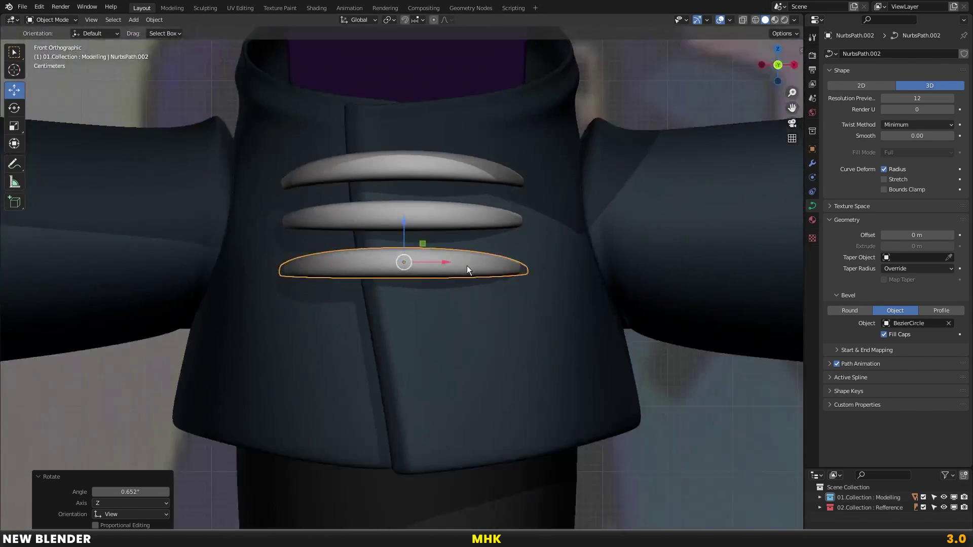
{"action": "left_click", "coordinate": [467, 265]}
{"action": "scroll", "coordinate": [467, 265], "scroll_direction": "down", "scroll_amount": 4}
{"action": "scroll", "coordinate": [426, 269], "scroll_direction": "down", "scroll_amount": 3}
{"action": "scroll", "coordinate": [447, 302], "scroll_direction": "up", "scroll_amount": 2}
{"action": "scroll", "coordinate": [422, 312], "scroll_direction": "up", "scroll_amount": 2}
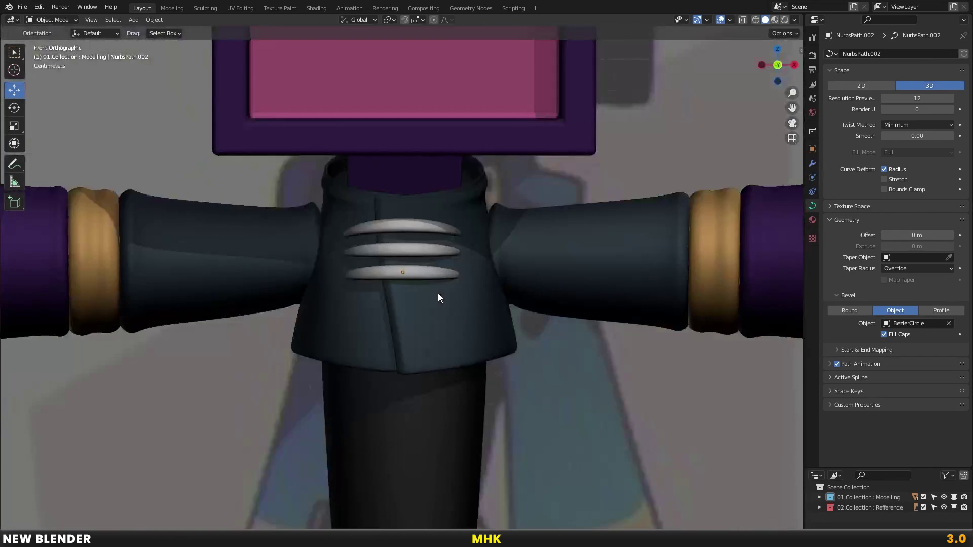
{"action": "scroll", "coordinate": [438, 294], "scroll_direction": "up", "scroll_amount": 2}
{"action": "scroll", "coordinate": [479, 261], "scroll_direction": "down", "scroll_amount": 3}
{"action": "scroll", "coordinate": [464, 300], "scroll_direction": "down", "scroll_amount": 4}
{"action": "scroll", "coordinate": [428, 318], "scroll_direction": "up", "scroll_amount": 1}
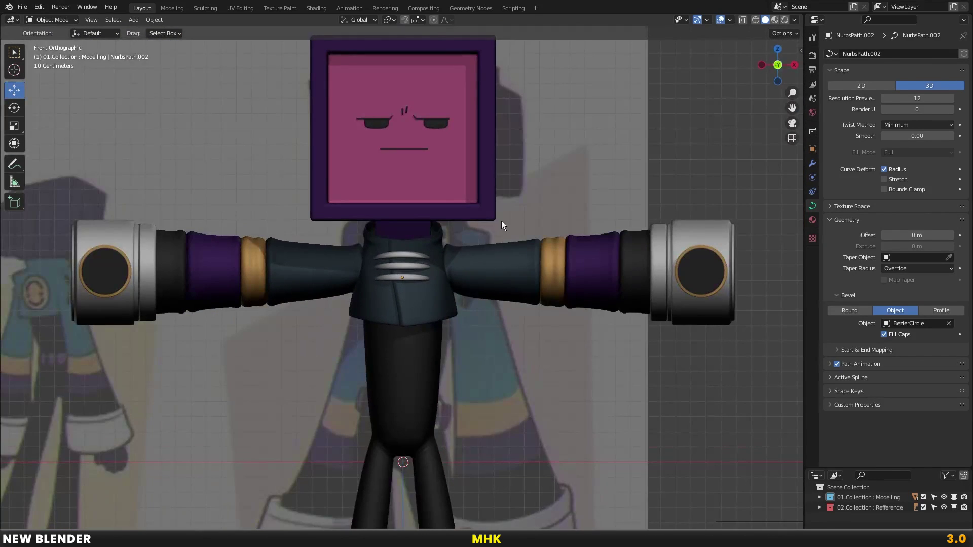
{"action": "key", "text": "shift+a"}
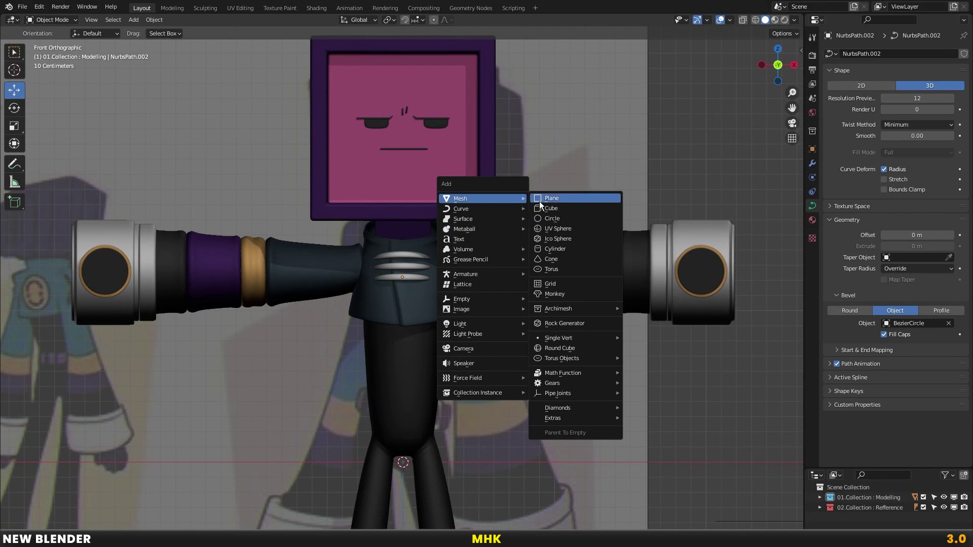
{"action": "mouse_move", "coordinate": [472, 209]}
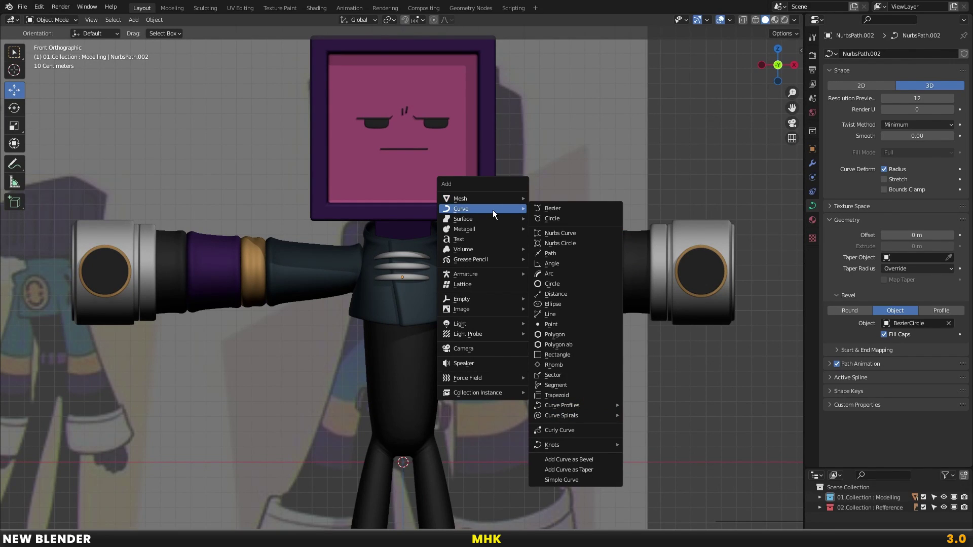
{"action": "left_click", "coordinate": [551, 220]}
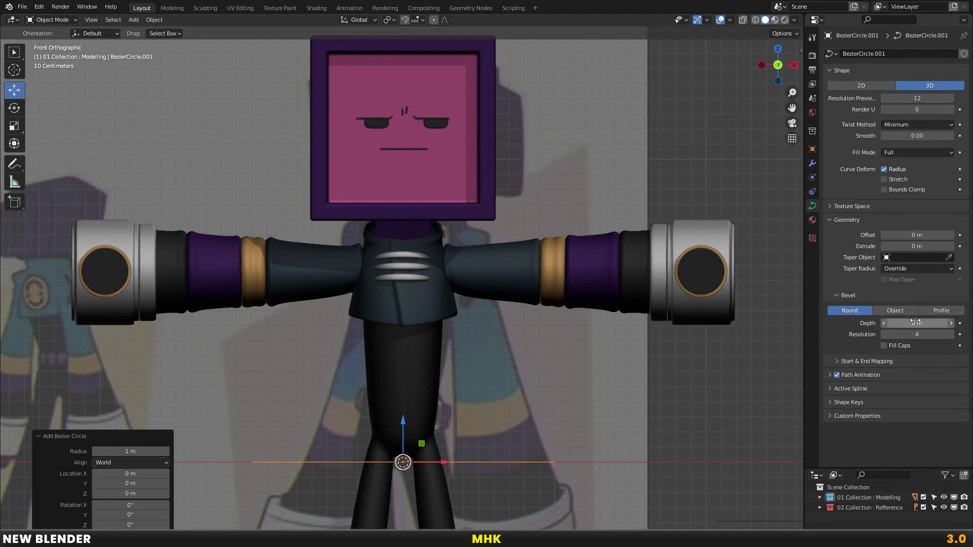
Give the circle a 0.25 m round bevel, apply its scale, and stand it upright
{"action": "left_click_drag", "start_coordinate": [916, 323], "coordinate": [933, 323]}
{"action": "key", "text": "ctrl+a"}
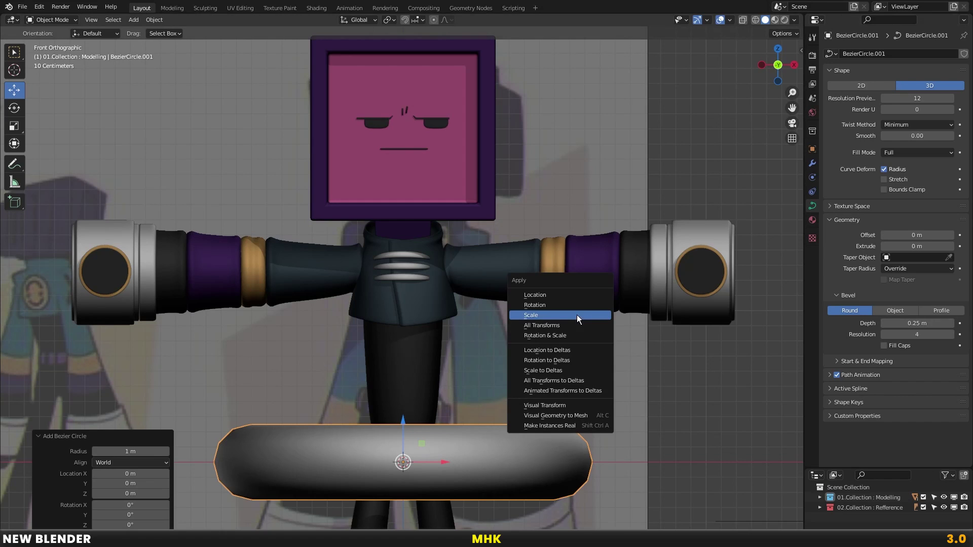
{"action": "left_click", "coordinate": [578, 315]}
{"action": "left_click", "coordinate": [723, 347]}
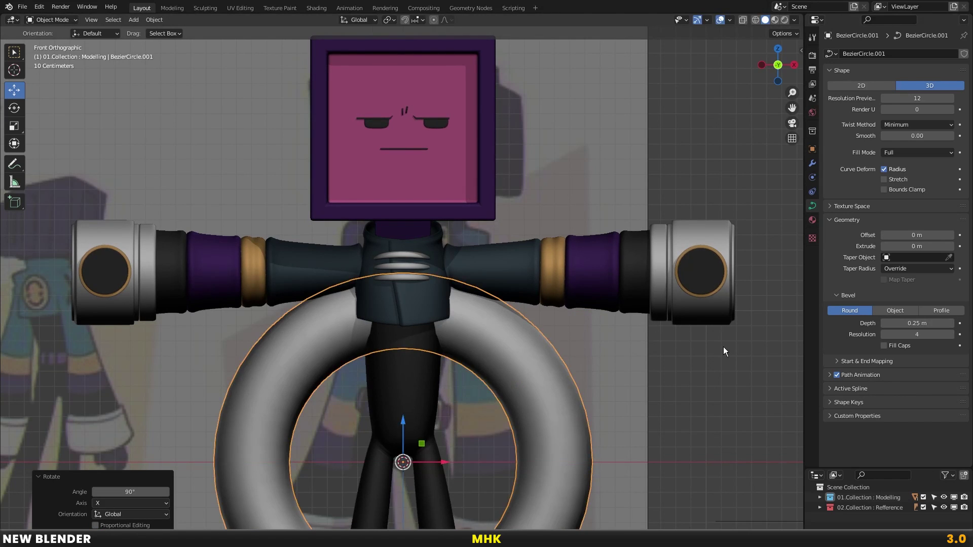
{"action": "key", "text": "g"}
{"action": "left_click", "coordinate": [635, 274]}
Add a Mirror modifier to the ring with Cube as the mirror object
{"action": "left_click", "coordinate": [812, 163]}
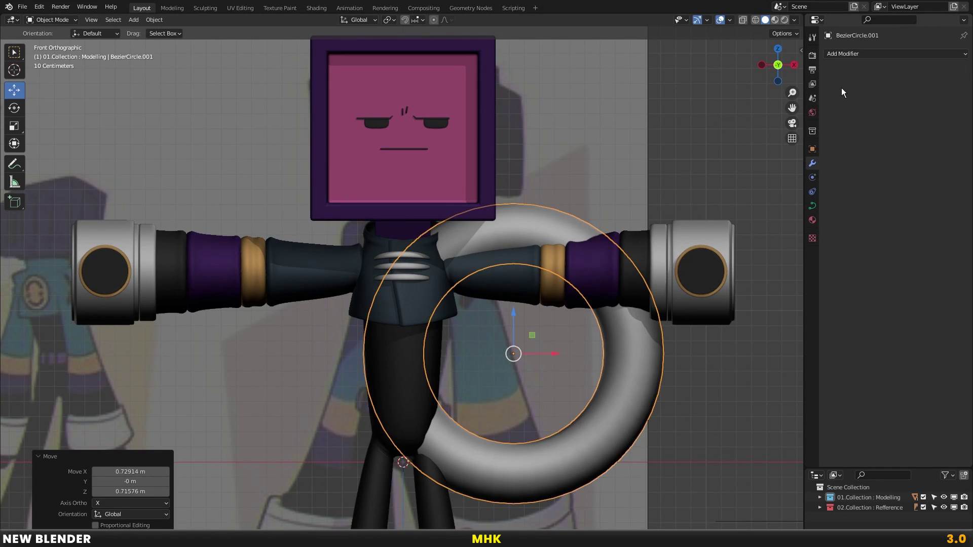
{"action": "left_click", "coordinate": [840, 53]}
{"action": "left_click", "coordinate": [786, 149]}
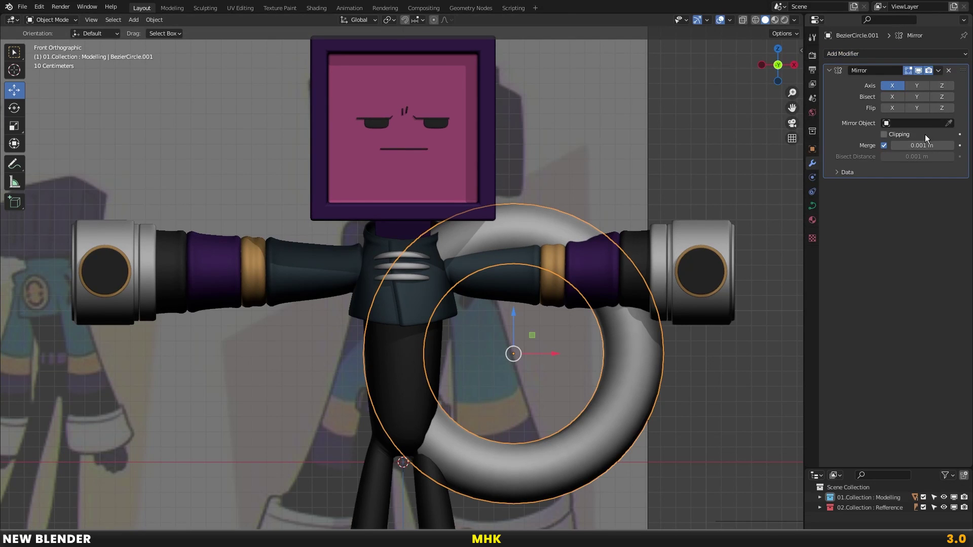
{"action": "left_click", "coordinate": [397, 347]}
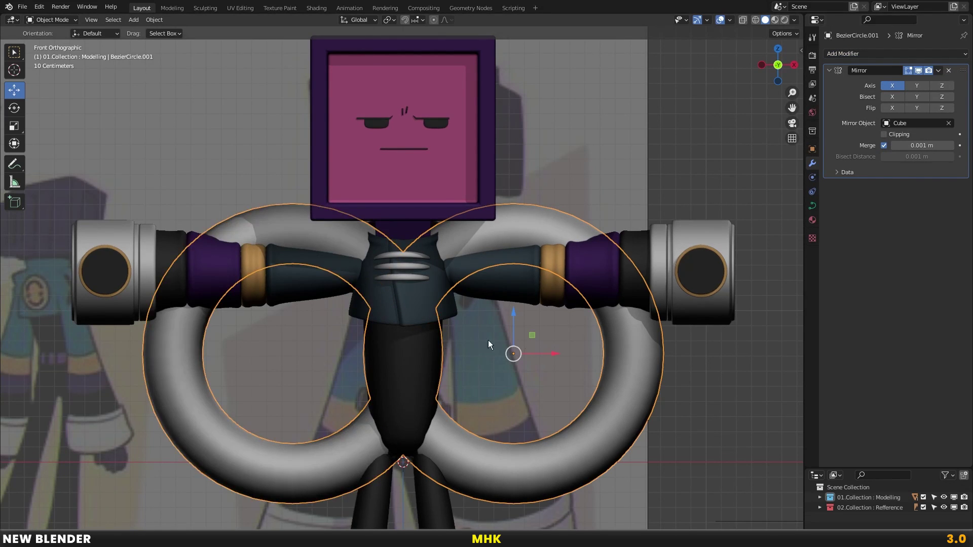
Shrink the mirrored ring pair in several scaling passes
{"action": "key", "text": "s"}
{"action": "left_click", "coordinate": [597, 352]}
{"action": "key", "text": "g"}
{"action": "left_click", "coordinate": [518, 299]}
{"action": "scroll", "coordinate": [518, 299], "scroll_direction": "up", "scroll_amount": 2}
{"action": "scroll", "coordinate": [518, 299], "scroll_direction": "up", "scroll_amount": 2}
{"action": "key", "text": "s"}
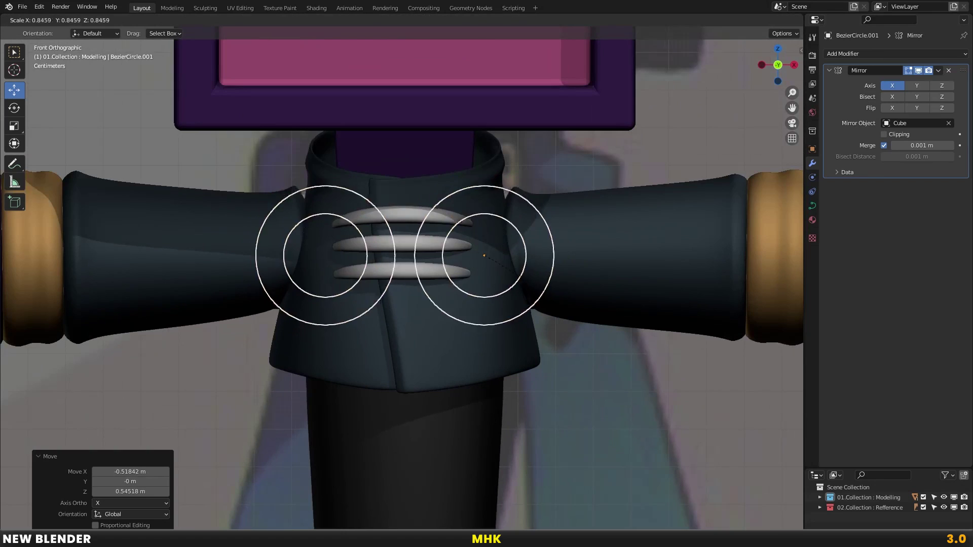
{"action": "left_click", "coordinate": [546, 268]}
{"action": "scroll", "coordinate": [547, 268], "scroll_direction": "up", "scroll_amount": 3}
Move the rings onto the chest and scale them down to 0.410
{"action": "key", "text": "g"}
{"action": "left_click", "coordinate": [474, 285]}
{"action": "key", "text": "s"}
{"action": "left_click", "coordinate": [485, 295]}
{"action": "middle_click_drag", "start_coordinate": [488, 297], "coordinate": [473, 300]}
{"action": "scroll", "coordinate": [473, 300], "scroll_direction": "up", "scroll_amount": 1}
Place the ring at the top bar's end, turn it 12°, and adjust its Y depth
{"action": "key", "text": "g"}
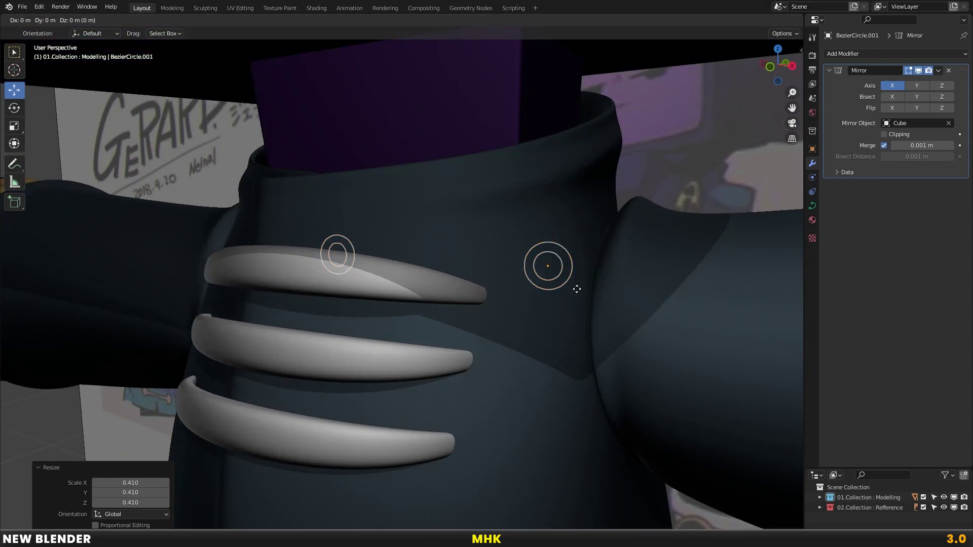
{"action": "left_click", "coordinate": [502, 323]}
{"action": "scroll", "coordinate": [502, 322], "scroll_direction": "up", "scroll_amount": 2}
{"action": "key", "text": "r"}
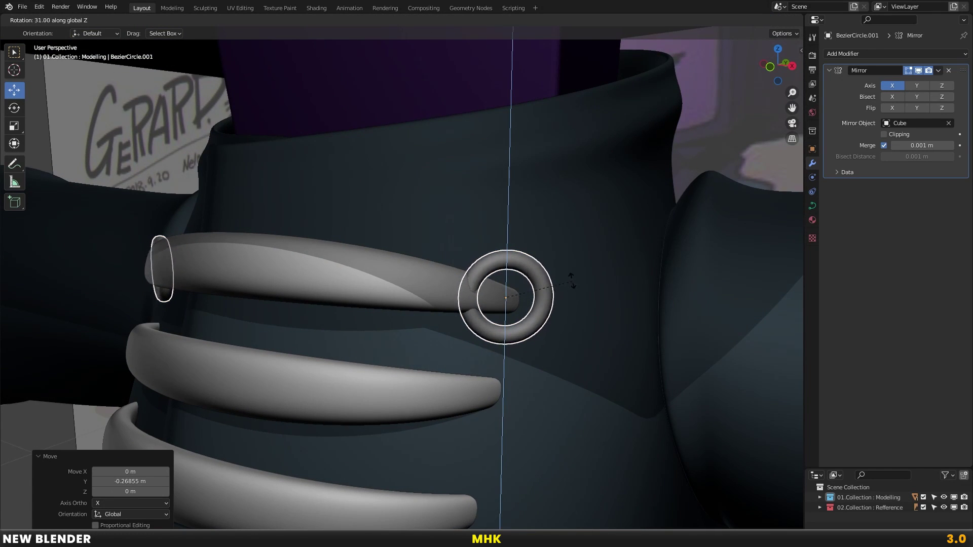
{"action": "left_click", "coordinate": [573, 304]}
{"action": "mouse_move", "coordinate": [573, 303]}
{"action": "middle_mouse_down"}
{"action": "mouse_move", "coordinate": [524, 284]}
{"action": "mouse_move", "coordinate": [531, 263]}
{"action": "mouse_move", "coordinate": [591, 272]}
{"action": "mouse_move", "coordinate": [583, 260]}
{"action": "mouse_move", "coordinate": [590, 264]}
{"action": "mouse_move", "coordinate": [607, 298]}
{"action": "mouse_move", "coordinate": [642, 327]}
{"action": "middle_mouse_up"}
{"action": "key", "text": "r"}
{"action": "key", "text": "g"}
{"action": "key", "text": "y"}
{"action": "left_click", "coordinate": [588, 243]}
{"action": "key", "text": "g"}
{"action": "key", "text": "Escape"}
Thin the ring's tube with Alt+S, scale it to 0.859, and reposition it
{"action": "key", "text": "Tab"}
{"action": "key", "text": "alt+s"}
{"action": "left_click", "coordinate": [726, 386]}
{"action": "key", "text": "Tab"}
{"action": "key", "text": "s"}
{"action": "left_click", "coordinate": [634, 313]}
{"action": "key", "text": "g"}
{"action": "mouse_move", "coordinate": [634, 312]}
{"action": "middle_mouse_down"}
{"action": "mouse_move", "coordinate": [643, 322]}
{"action": "mouse_move", "coordinate": [614, 307]}
{"action": "mouse_move", "coordinate": [561, 322]}
{"action": "mouse_move", "coordinate": [648, 358]}
{"action": "middle_mouse_up"}
{"action": "left_click", "coordinate": [643, 322]}
Tilt the ring slightly, check the laces from the front, and reselect the ring
{"action": "key", "text": "r"}
{"action": "left_click", "coordinate": [531, 345]}
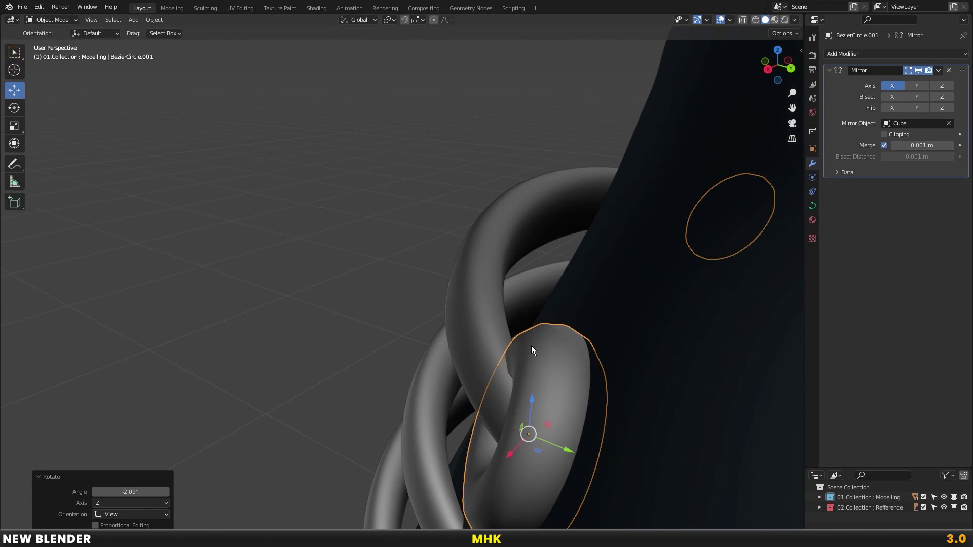
{"action": "middle_click_drag", "start_coordinate": [531, 346], "coordinate": [646, 326]}
{"action": "key", "text": "s"}
{"action": "key", "text": "Escape"}
{"action": "key", "text": "KP_1"}
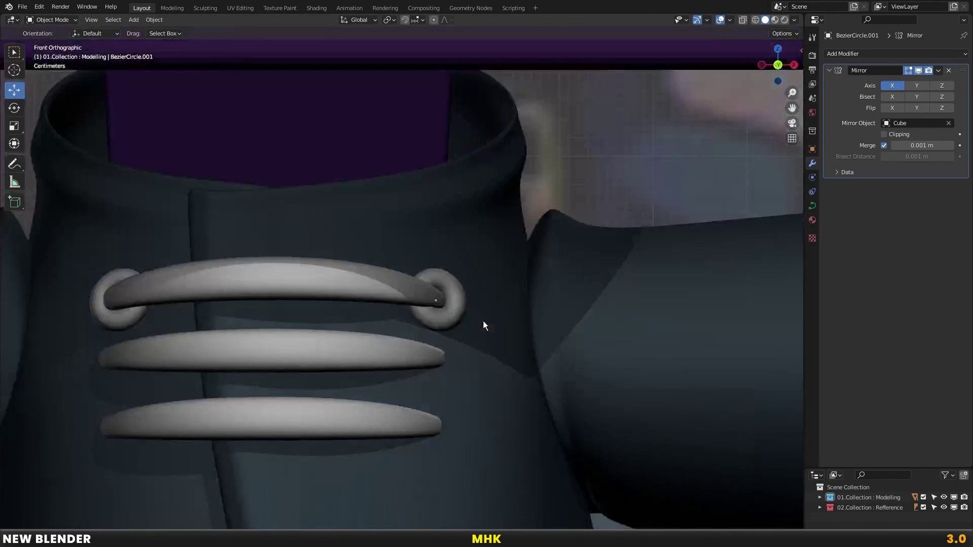
{"action": "scroll", "coordinate": [456, 306], "scroll_direction": "up", "scroll_amount": 1}
{"action": "scroll", "coordinate": [467, 294], "scroll_direction": "up", "scroll_amount": 1}
{"action": "left_click", "coordinate": [476, 287]}
Delete the ring's Mirror modifier and reselect the remaining ring
{"action": "scroll", "coordinate": [505, 293], "scroll_direction": "up", "scroll_amount": 2}
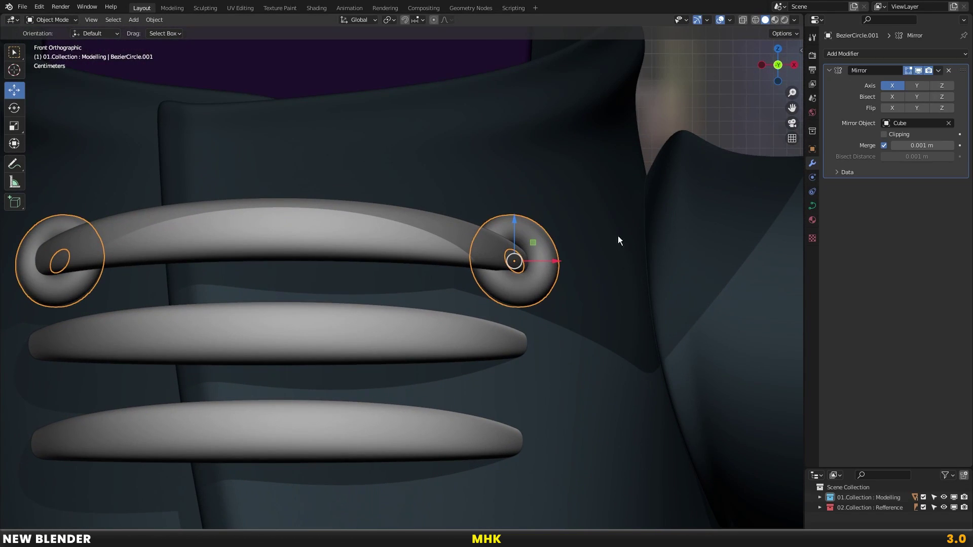
{"action": "left_click", "coordinate": [947, 74]}
{"action": "mouse_move", "coordinate": [543, 213]}
{"action": "middle_mouse_down"}
{"action": "mouse_move", "coordinate": [500, 236]}
{"action": "mouse_move", "coordinate": [577, 254]}
{"action": "mouse_move", "coordinate": [543, 217]}
{"action": "middle_mouse_up"}
{"action": "left_click", "coordinate": [577, 255]}
Duplicate the ring and place the copy at the middle chest bar's right end
{"action": "key", "text": "shift+d"}
{"action": "left_click", "coordinate": [499, 310]}
{"action": "scroll", "coordinate": [516, 315], "scroll_direction": "up", "scroll_amount": 3}
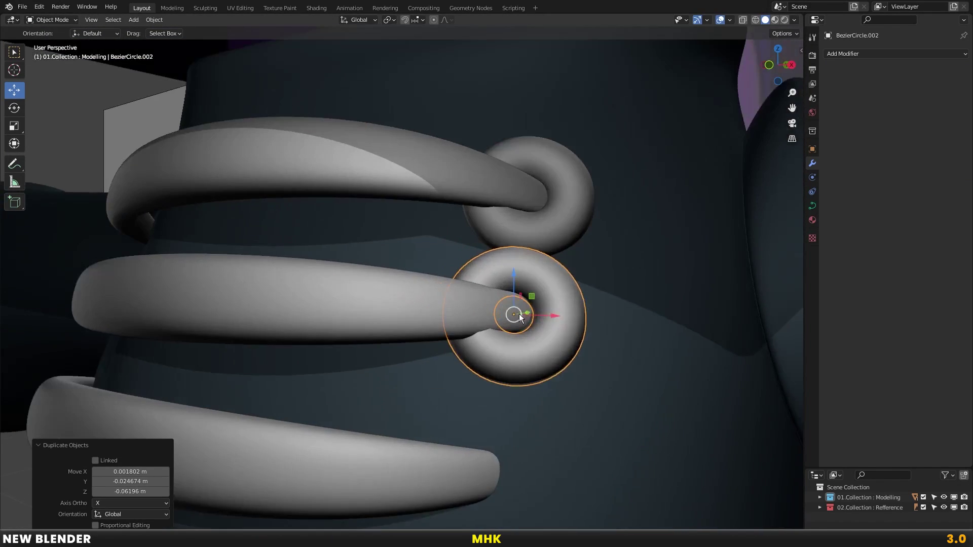
{"action": "scroll", "coordinate": [532, 318], "scroll_direction": "up", "scroll_amount": 1}
{"action": "key", "text": "g"}
{"action": "left_click", "coordinate": [552, 323]}
{"action": "middle_click_drag", "start_coordinate": [551, 324], "coordinate": [525, 325]}
{"action": "key", "text": "g"}
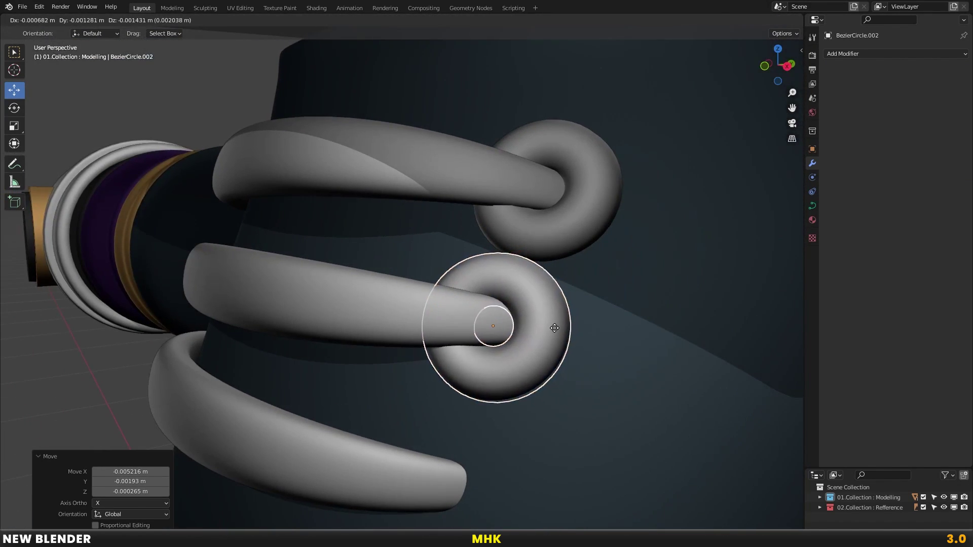
{"action": "left_click", "coordinate": [541, 285]}
{"action": "middle_click_drag", "start_coordinate": [541, 285], "coordinate": [541, 255]}
Duplicate the ring again and place it at the bottom bar's right end
{"action": "key", "text": "shift+d"}
{"action": "left_click", "coordinate": [487, 365]}
{"action": "mouse_move", "coordinate": [486, 365]}
{"action": "middle_mouse_down"}
{"action": "mouse_move", "coordinate": [518, 334]}
{"action": "mouse_move", "coordinate": [465, 363]}
{"action": "middle_mouse_up"}
{"action": "key", "text": "g"}
{"action": "left_click", "coordinate": [518, 333]}
{"action": "key", "text": "g"}
{"action": "left_click", "coordinate": [363, 336]}
Check the three rings in front view and select the coat to inspect its modifiers
{"action": "key", "text": "KP_1"}
{"action": "scroll", "coordinate": [415, 313], "scroll_direction": "down", "scroll_amount": 4}
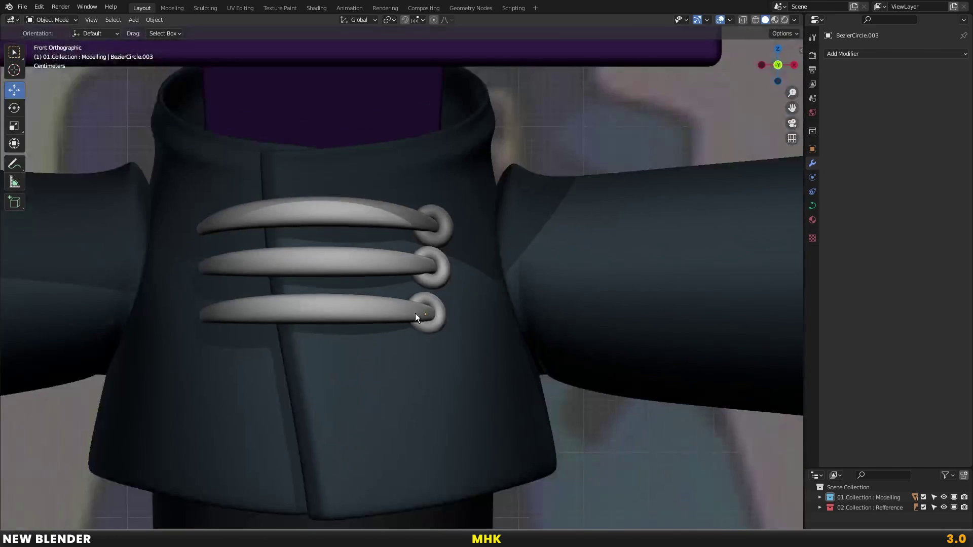
{"action": "scroll", "coordinate": [409, 322], "scroll_direction": "down", "scroll_amount": 3}
{"action": "scroll", "coordinate": [439, 297], "scroll_direction": "up", "scroll_amount": 4}
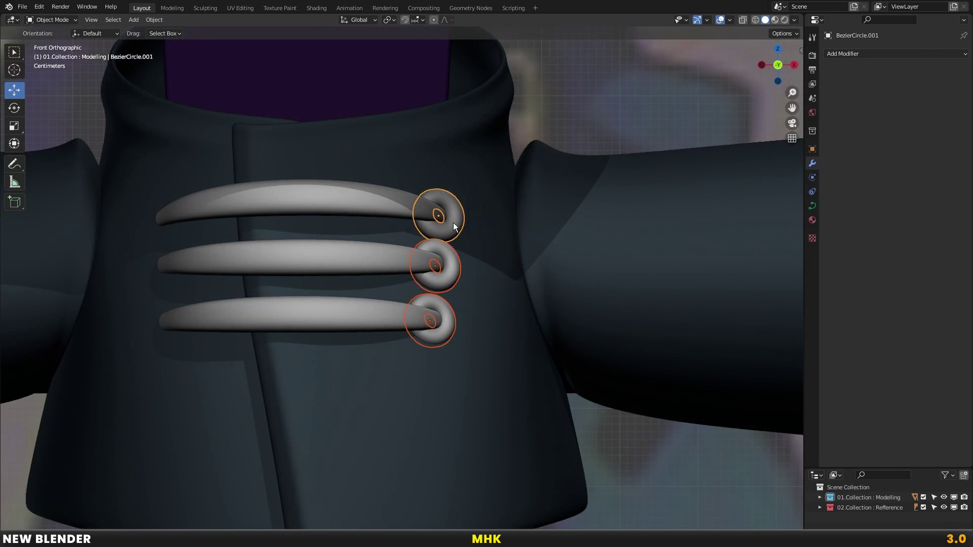
{"action": "scroll", "coordinate": [453, 223], "scroll_direction": "down", "scroll_amount": 5}
{"action": "left_click", "coordinate": [677, 276]}
Leave the bottom ring with only the orange material and link it to the other rings
{"action": "scroll", "coordinate": [448, 290], "scroll_direction": "up", "scroll_amount": 2}
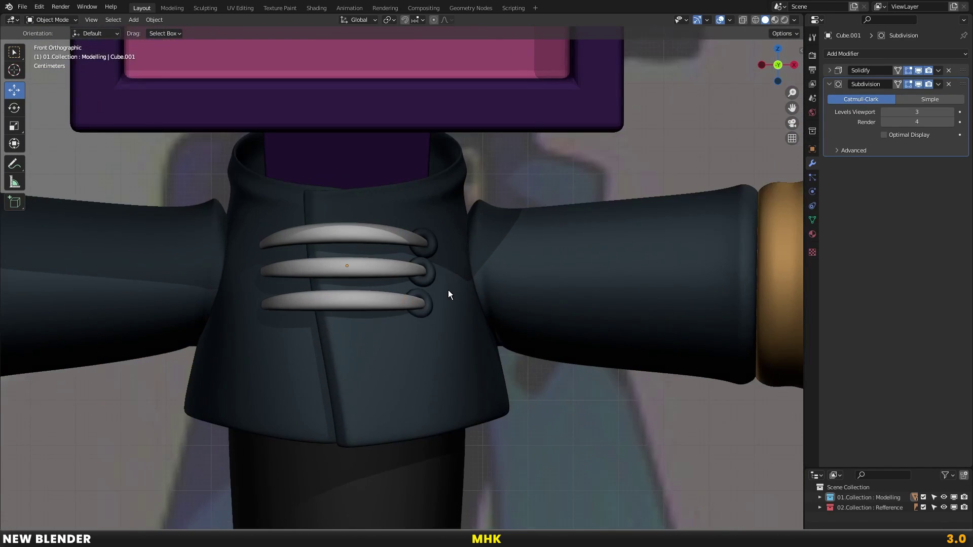
{"action": "left_click", "coordinate": [431, 301]}
{"action": "left_click", "coordinate": [813, 220]}
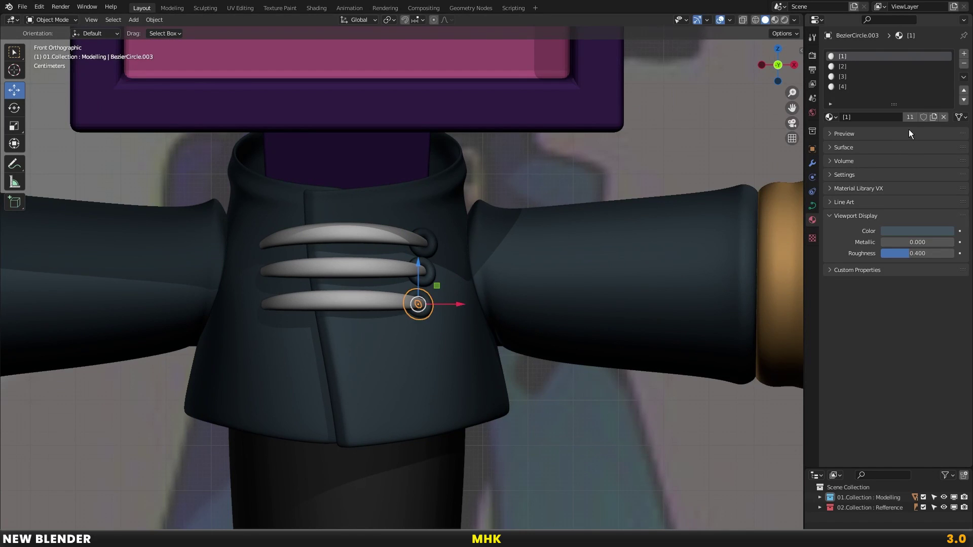
{"action": "left_click", "coordinate": [964, 65]}
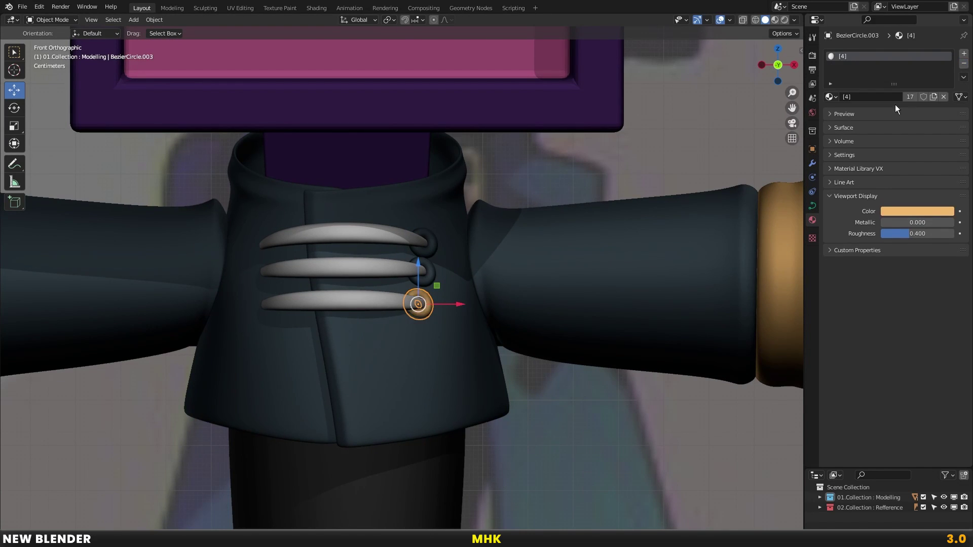
{"action": "scroll", "coordinate": [442, 254], "scroll_direction": "up", "scroll_amount": 3}
{"action": "left_click", "coordinate": [442, 254]}
{"action": "key", "text": "ctrl+l"}
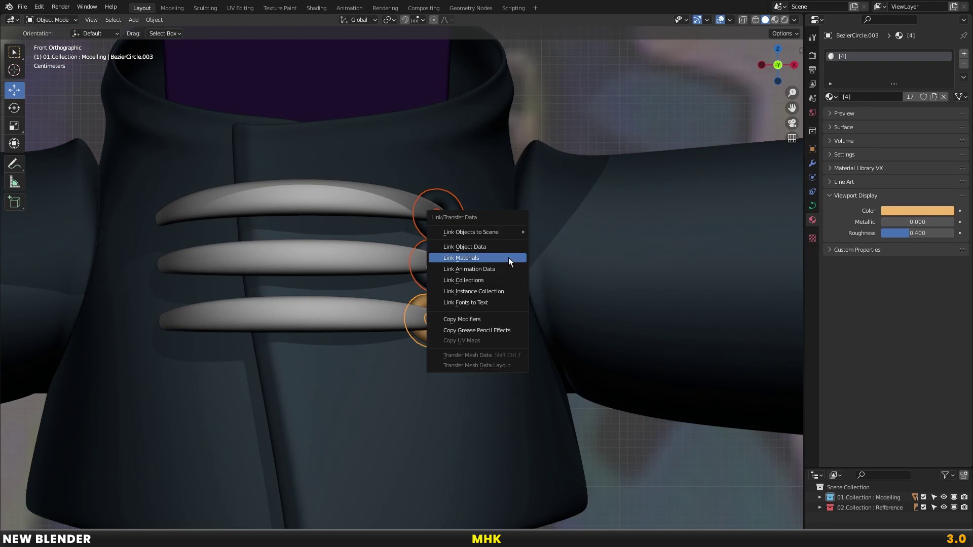
{"action": "left_click", "coordinate": [509, 258]}
Select the top and middle chest bars, making the middle bar active
{"action": "left_click", "coordinate": [454, 300]}
{"action": "left_click", "coordinate": [418, 260]}
{"action": "left_click", "coordinate": [413, 190], "text": "shift"}
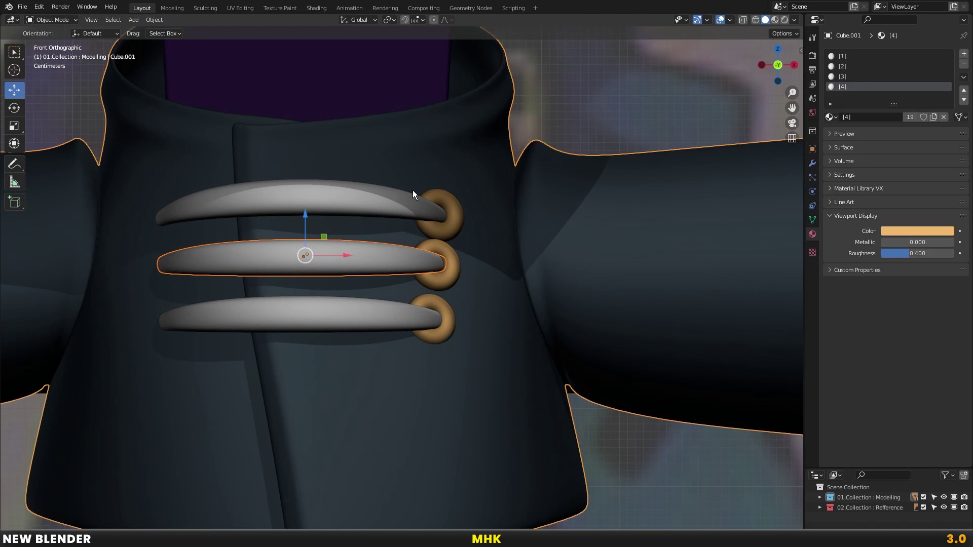
{"action": "left_click", "coordinate": [402, 205]}
{"action": "left_click", "coordinate": [377, 273], "text": "shift"}
{"action": "scroll", "coordinate": [370, 306], "scroll_direction": "down", "scroll_amount": 3}
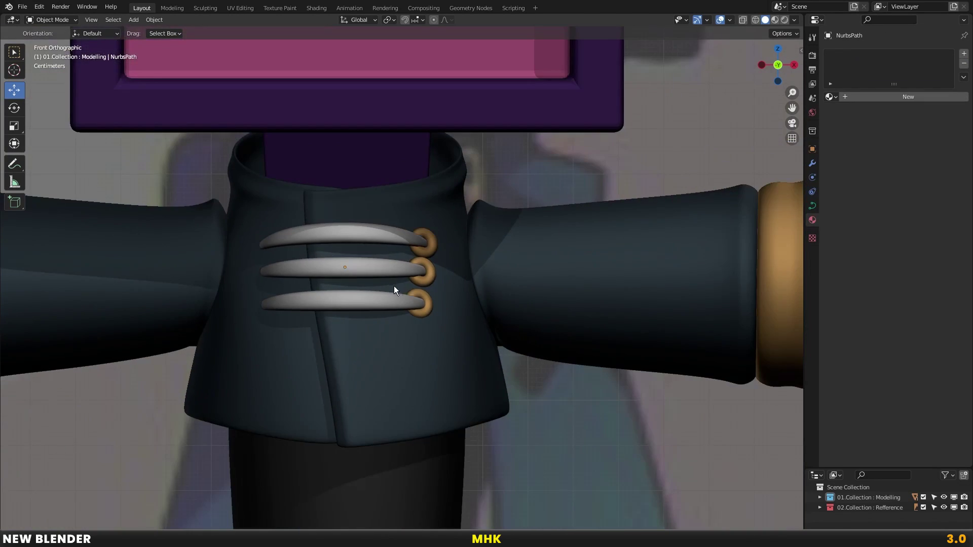
{"action": "scroll", "coordinate": [394, 285], "scroll_direction": "down", "scroll_amount": 2}
Select all three chest bars and give the top bar the dark coat material
{"action": "left_click", "coordinate": [388, 294]}
{"action": "left_click", "coordinate": [391, 273], "text": "shift"}
{"action": "left_click", "coordinate": [394, 251], "text": "shift"}
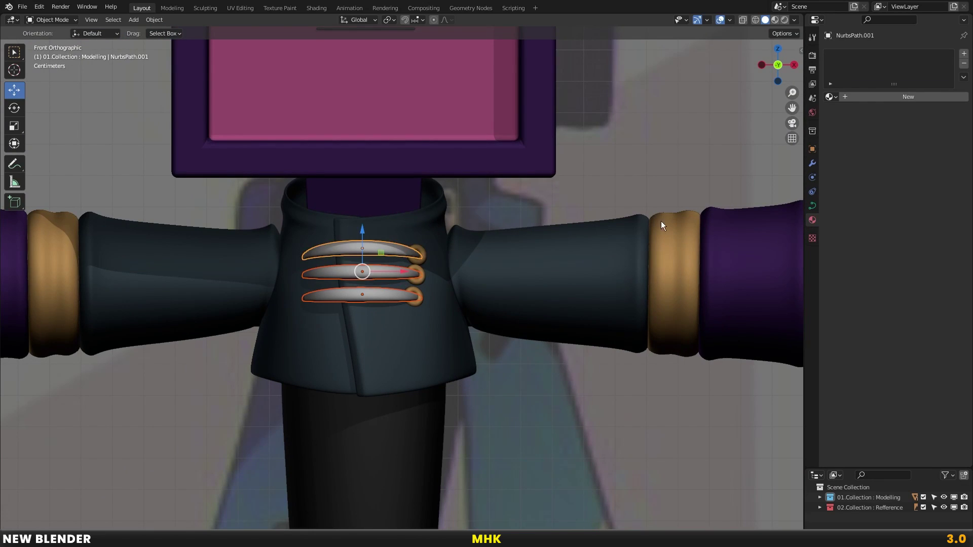
{"action": "left_click", "coordinate": [832, 97]}
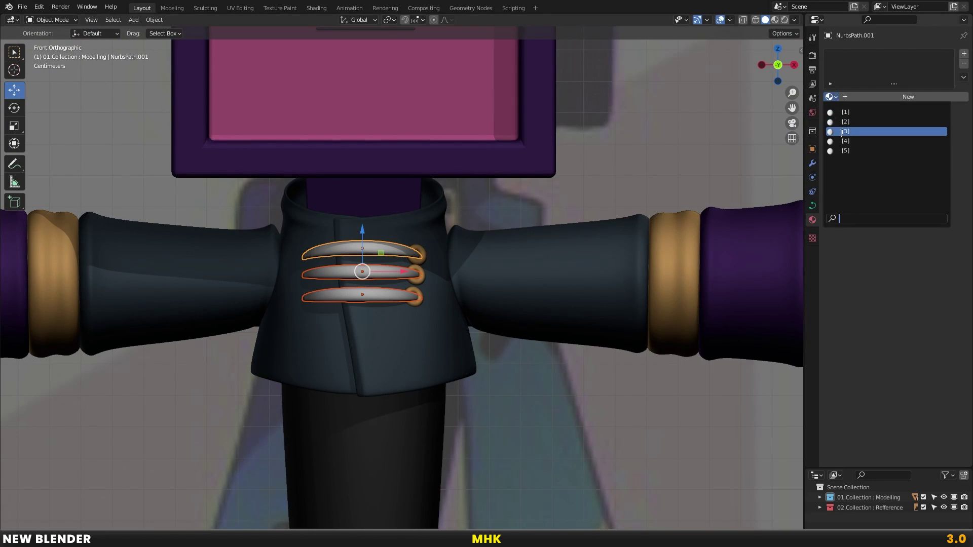
{"action": "left_click", "coordinate": [842, 132]}
{"action": "left_click", "coordinate": [831, 97]}
{"action": "left_click", "coordinate": [842, 126]}
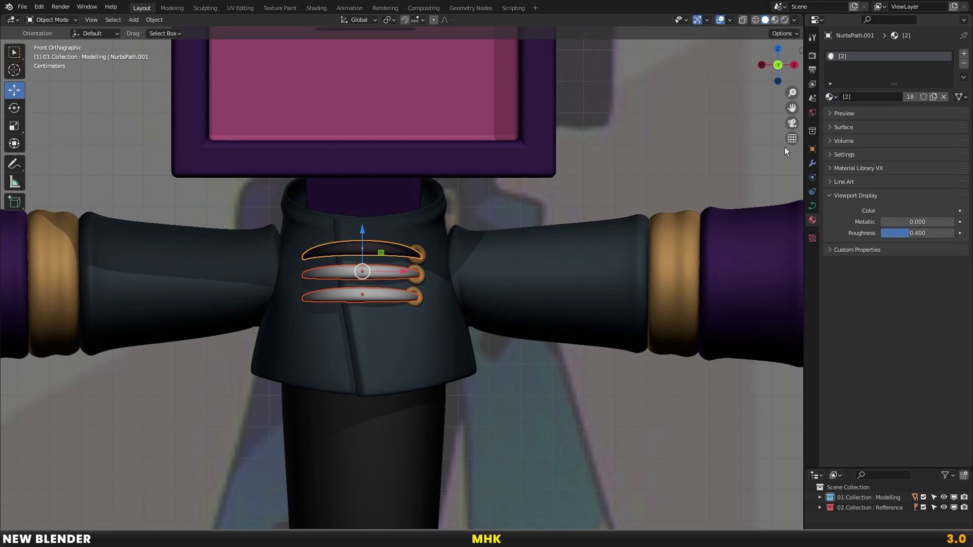
Link the top bar's dark material to the middle and bottom bars
{"action": "scroll", "coordinate": [373, 265], "scroll_direction": "up", "scroll_amount": 2}
{"action": "left_click", "coordinate": [373, 266]}
{"action": "left_click", "coordinate": [373, 218]}
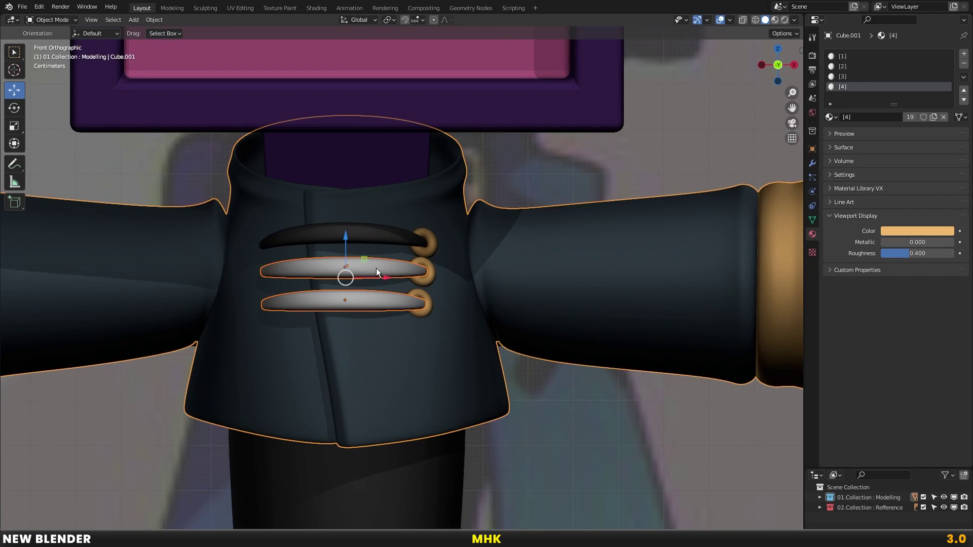
{"action": "left_click", "coordinate": [364, 283]}
{"action": "left_click", "coordinate": [370, 233], "text": "shift"}
{"action": "key", "text": "ctrl+l"}
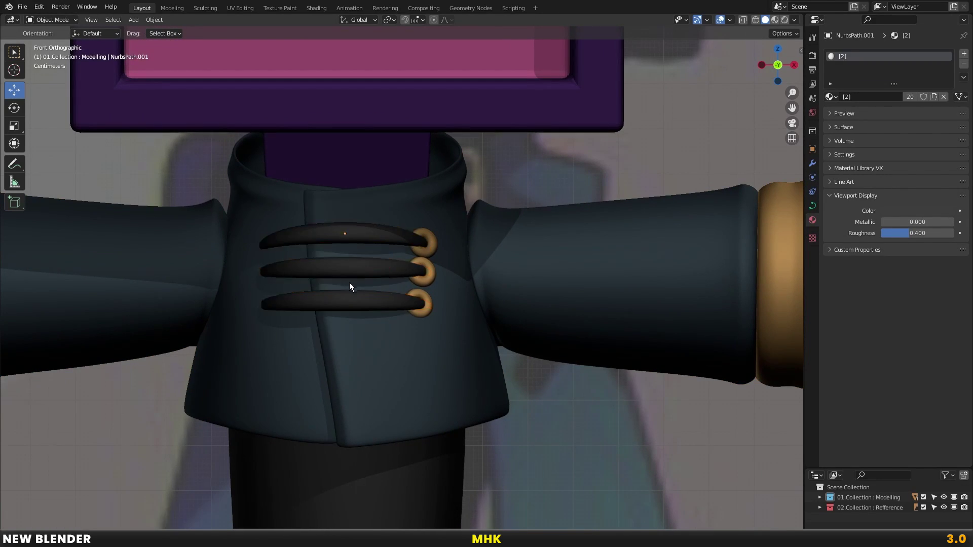
{"action": "scroll", "coordinate": [347, 281], "scroll_direction": "down", "scroll_amount": 2}
{"action": "scroll", "coordinate": [365, 273], "scroll_direction": "up", "scroll_amount": 3}
Duplicate the bottom ring as a new copy
{"action": "left_click", "coordinate": [412, 302]}
{"action": "scroll", "coordinate": [426, 304], "scroll_direction": "up", "scroll_amount": 3}
{"action": "key", "text": "shift+d"}
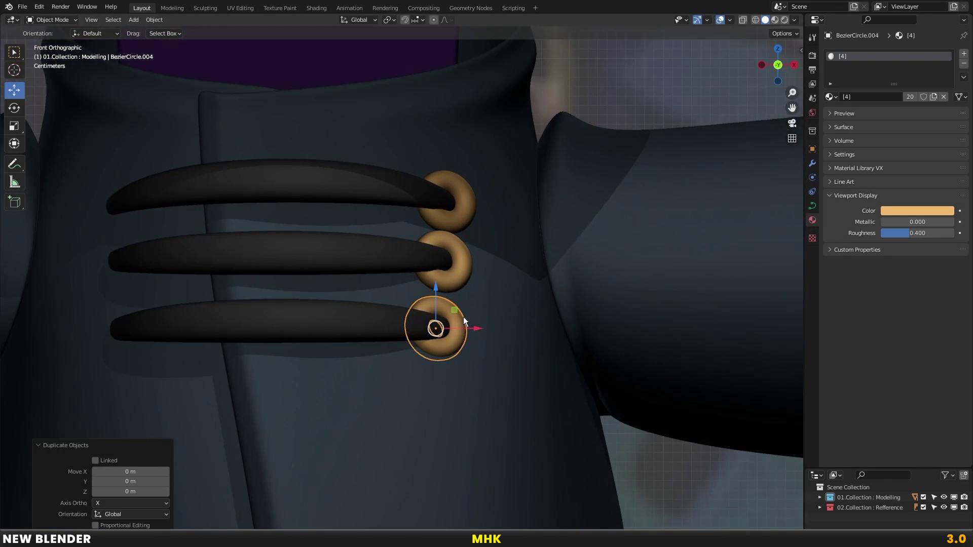
Move the ring copy along X to the bottom bar's left end and rotate it 90° about X
{"action": "key", "text": "x"}
{"action": "left_click", "coordinate": [183, 346]}
{"action": "scroll", "coordinate": [416, 300], "scroll_direction": "up", "scroll_amount": 2}
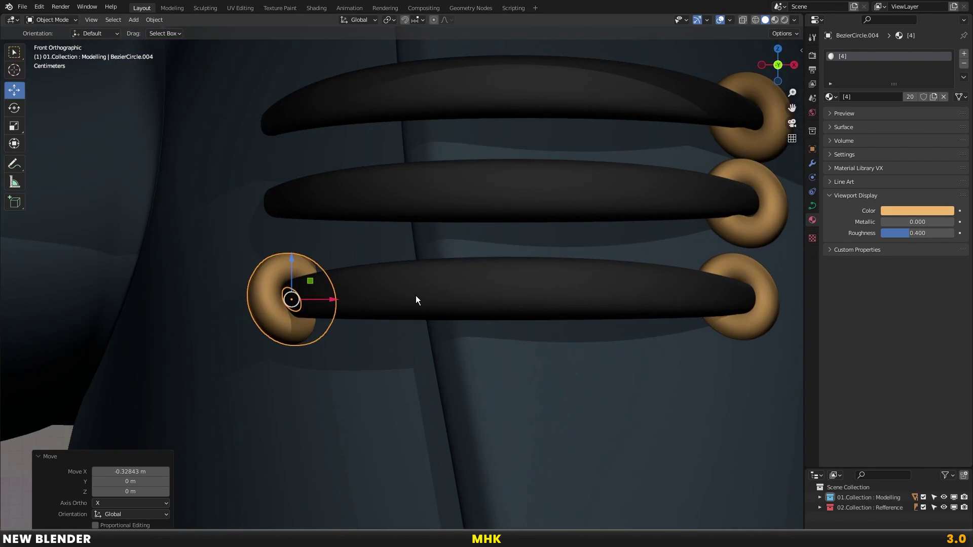
{"action": "key", "text": "s"}
{"action": "key", "text": "x"}
{"action": "key", "text": "minus"}
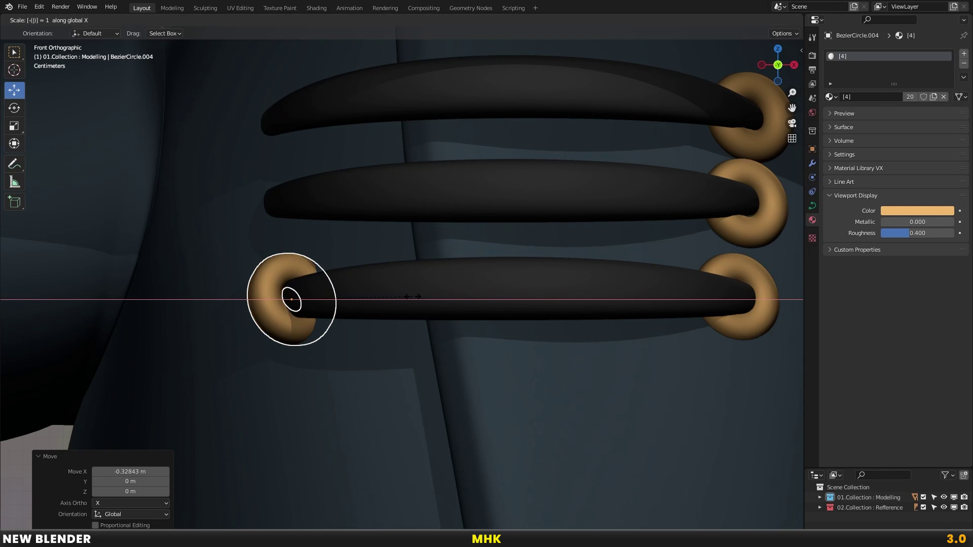
{"action": "key", "text": "alt+r"}
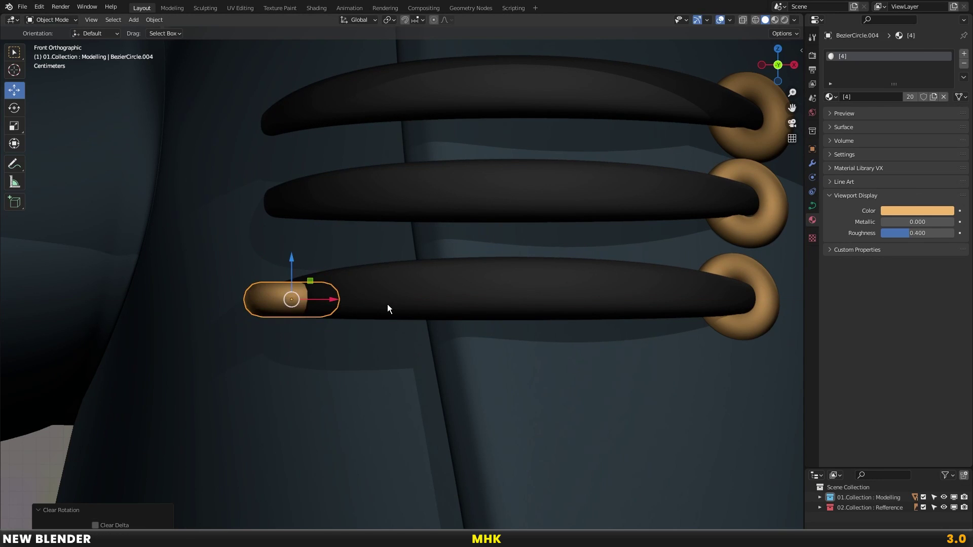
{"action": "type", "text": "rx90"}
{"action": "key", "text": "Return"}
Rotate the bottom-left ring, including about Z, to align it with the cord end
{"action": "middle_click_drag", "start_coordinate": [290, 309], "coordinate": [429, 300]}
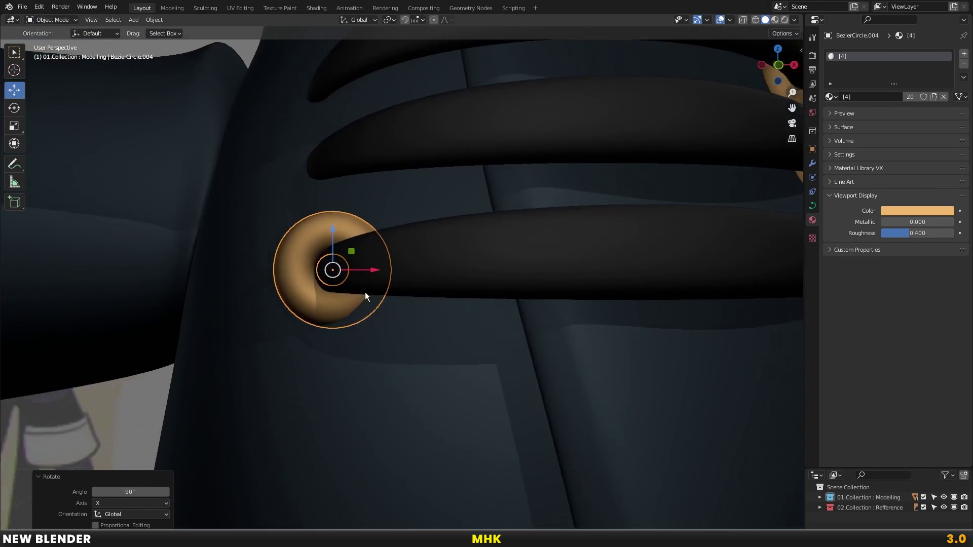
{"action": "key", "text": "r"}
{"action": "left_click", "coordinate": [380, 321]}
{"action": "middle_click_drag", "start_coordinate": [380, 321], "coordinate": [435, 304]}
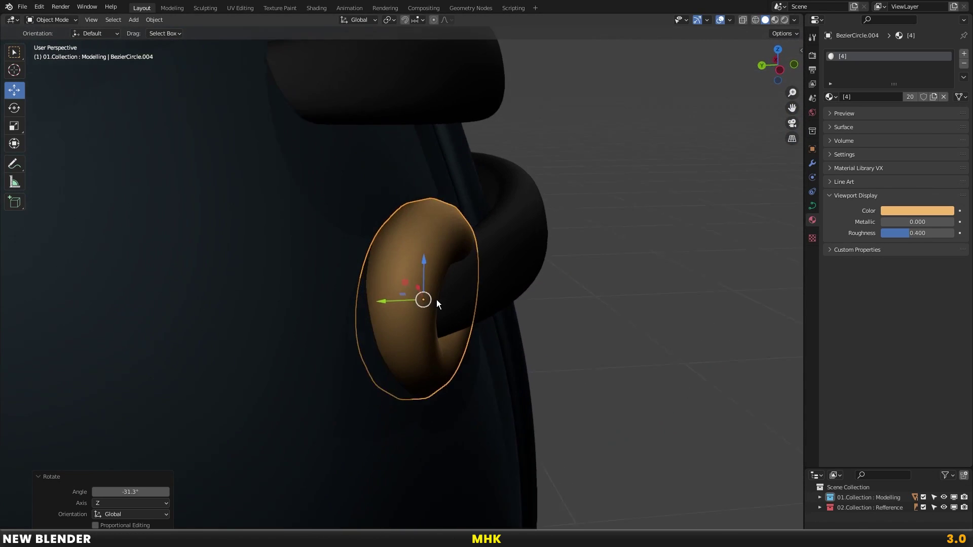
{"action": "left_click_drag", "start_coordinate": [445, 308], "coordinate": [446, 308]}
{"action": "key", "text": "r"}
{"action": "key", "text": "z"}
{"action": "left_click", "coordinate": [512, 273]}
Refine the bottom-left ring's rotation and X position so it loops the cord end
{"action": "mouse_move", "coordinate": [512, 272]}
{"action": "middle_mouse_down"}
{"action": "mouse_move", "coordinate": [480, 231]}
{"action": "mouse_move", "coordinate": [395, 268]}
{"action": "mouse_move", "coordinate": [381, 223]}
{"action": "middle_mouse_up"}
{"action": "key", "text": "r"}
{"action": "left_click", "coordinate": [484, 251]}
{"action": "key", "text": "g"}
{"action": "key", "text": "x"}
{"action": "left_click", "coordinate": [393, 269]}
{"action": "key", "text": "r"}
{"action": "left_click", "coordinate": [397, 275]}
{"action": "mouse_move", "coordinate": [398, 275]}
{"action": "middle_mouse_down"}
{"action": "mouse_move", "coordinate": [468, 364]}
{"action": "mouse_move", "coordinate": [365, 196]}
{"action": "mouse_move", "coordinate": [449, 211]}
{"action": "mouse_move", "coordinate": [385, 223]}
{"action": "mouse_move", "coordinate": [363, 198]}
{"action": "mouse_move", "coordinate": [425, 233]}
{"action": "mouse_move", "coordinate": [434, 199]}
{"action": "mouse_move", "coordinate": [475, 202]}
{"action": "mouse_move", "coordinate": [441, 195]}
{"action": "mouse_move", "coordinate": [458, 288]}
{"action": "mouse_move", "coordinate": [428, 305]}
{"action": "mouse_move", "coordinate": [428, 342]}
{"action": "mouse_move", "coordinate": [493, 381]}
{"action": "middle_mouse_up"}
Select the next ring and move it onto its cord end
{"action": "left_click", "coordinate": [355, 228]}
{"action": "scroll", "coordinate": [350, 229], "scroll_direction": "up", "scroll_amount": 3}
{"action": "key", "text": "g"}
{"action": "key", "text": "x"}
{"action": "left_click", "coordinate": [384, 220]}
{"action": "key", "text": "g"}
{"action": "left_click", "coordinate": [448, 215]}
{"action": "key", "text": "g"}
{"action": "left_click", "coordinate": [394, 226]}
Fine-tune that ring's position with a slight rotation
{"action": "key", "text": "g"}
{"action": "left_click", "coordinate": [365, 198]}
{"action": "key", "text": "r"}
{"action": "left_click", "coordinate": [439, 191]}
{"action": "key", "text": "g"}
{"action": "left_click", "coordinate": [450, 343]}
Duplicate the ring onto the top cord's left end
{"action": "key", "text": "shift+d"}
{"action": "left_click", "coordinate": [417, 241]}
{"action": "mouse_move", "coordinate": [417, 241]}
{"action": "middle_mouse_down"}
{"action": "mouse_move", "coordinate": [402, 258]}
{"action": "mouse_move", "coordinate": [474, 238]}
{"action": "middle_mouse_up"}
{"action": "middle_click_drag", "start_coordinate": [373, 276], "coordinate": [506, 241]}
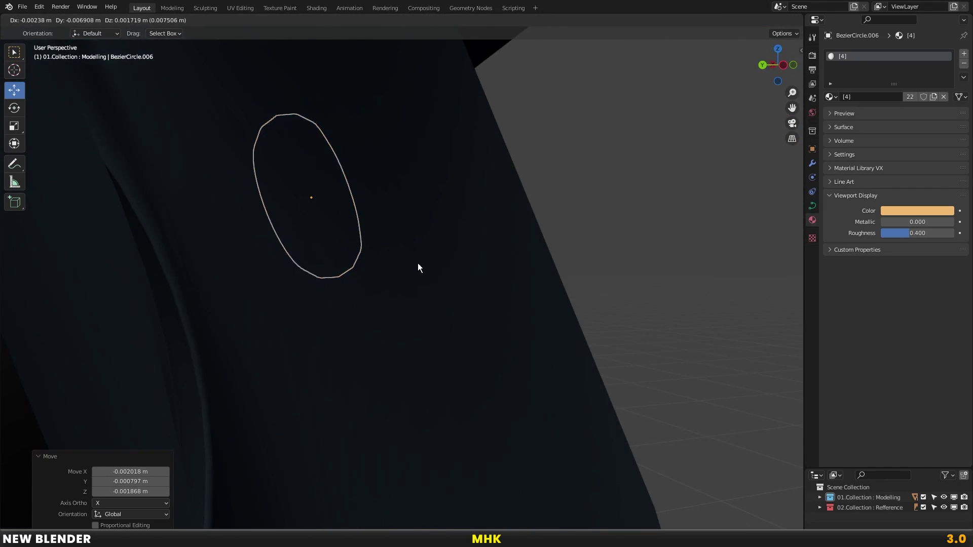
{"action": "left_click", "coordinate": [418, 263]}
{"action": "mouse_move", "coordinate": [417, 264]}
{"action": "middle_mouse_down"}
{"action": "mouse_move", "coordinate": [379, 292]}
{"action": "mouse_move", "coordinate": [421, 236]}
{"action": "middle_mouse_up"}
{"action": "key", "text": "g"}
{"action": "left_click", "coordinate": [470, 257]}
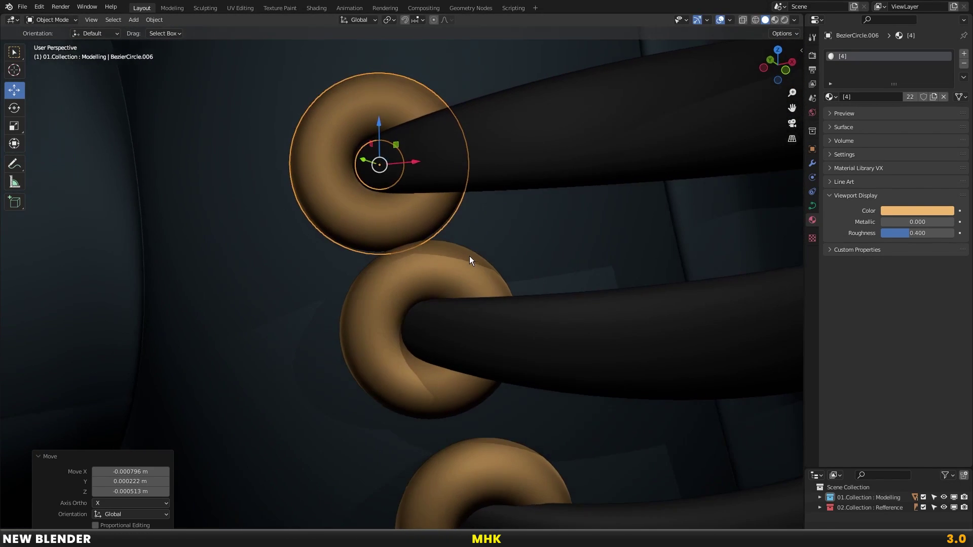
Review the rings in front orthographic view and select the bottom-right ring
{"action": "middle_click_drag", "start_coordinate": [494, 290], "coordinate": [462, 281]}
{"action": "left_click", "coordinate": [474, 276]}
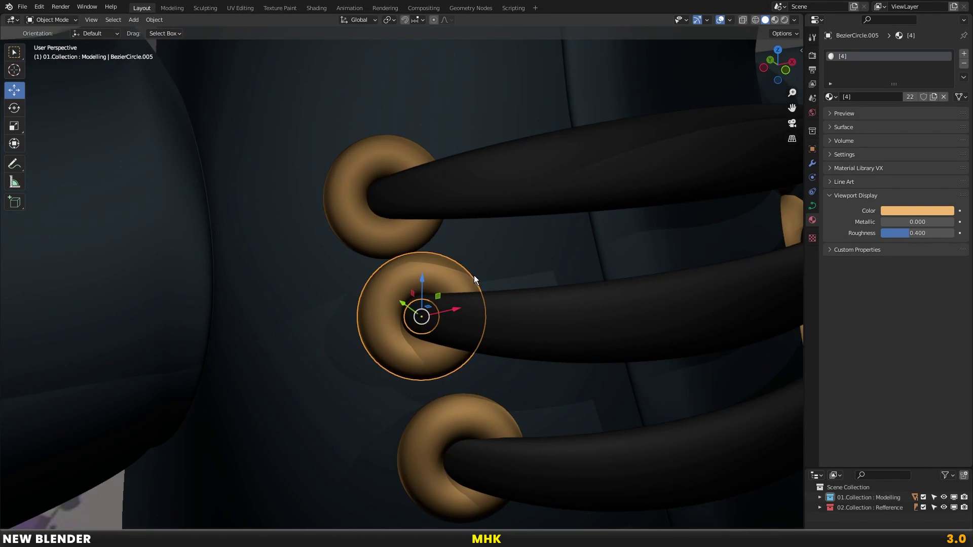
{"action": "key", "text": "KP_1"}
{"action": "scroll", "coordinate": [556, 333], "scroll_direction": "down", "scroll_amount": 3}
{"action": "left_click", "coordinate": [541, 314]}
Add a Subdivision Surface modifier to BezierCircle.003
{"action": "left_click", "coordinate": [813, 164]}
{"action": "left_click", "coordinate": [843, 54]}
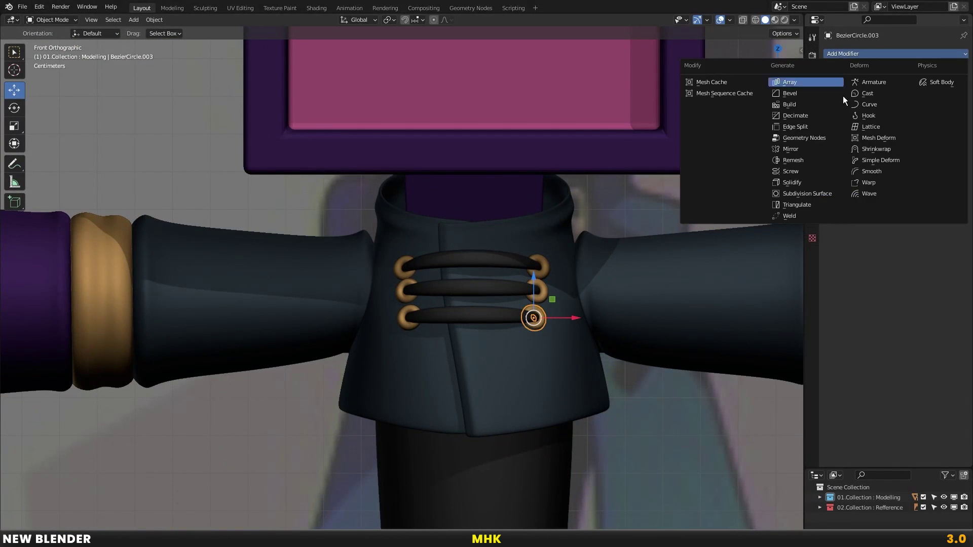
{"action": "left_click", "coordinate": [800, 192]}
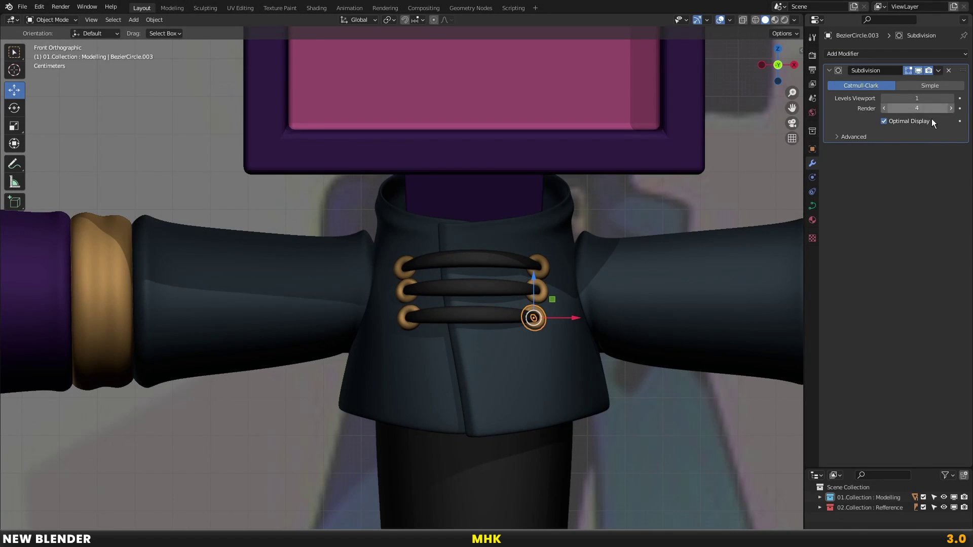
{"action": "scroll", "coordinate": [546, 276], "scroll_direction": "up", "scroll_amount": 3}
Link the Subdivision modifier from the smoothed ring to the other five rings
{"action": "left_click", "coordinate": [648, 291]}
{"action": "left_click", "coordinate": [656, 261], "text": "shift"}
{"action": "left_click", "coordinate": [408, 260], "text": "shift"}
{"action": "left_click", "coordinate": [408, 307], "text": "shift"}
{"action": "left_click", "coordinate": [406, 327], "text": "shift"}
{"action": "left_click", "coordinate": [646, 335], "text": "shift"}
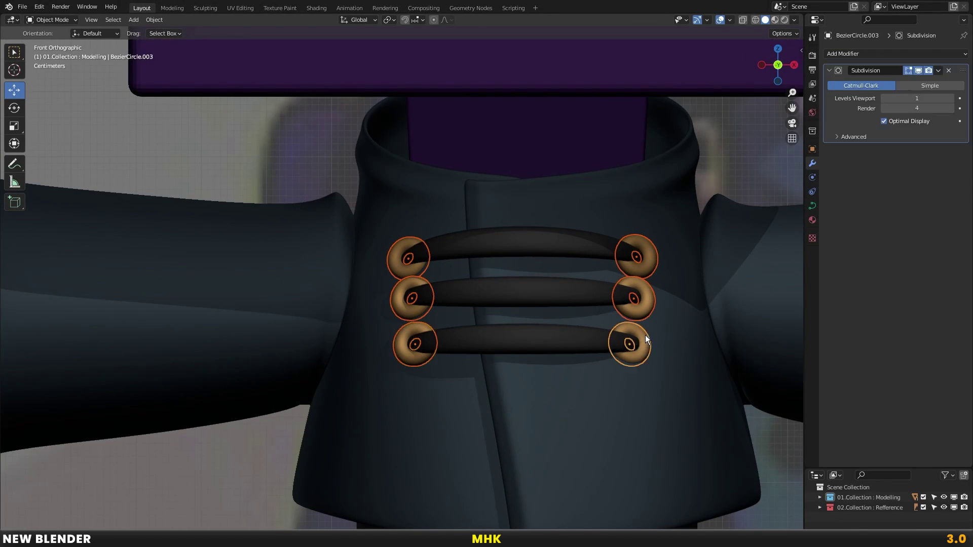
{"action": "key", "text": "ctrl+l"}
{"action": "left_click", "coordinate": [657, 248]}
Select the TV head and bring up its pink material settings
{"action": "scroll", "coordinate": [558, 284], "scroll_direction": "down", "scroll_amount": 6}
{"action": "scroll", "coordinate": [492, 325], "scroll_direction": "down", "scroll_amount": 2}
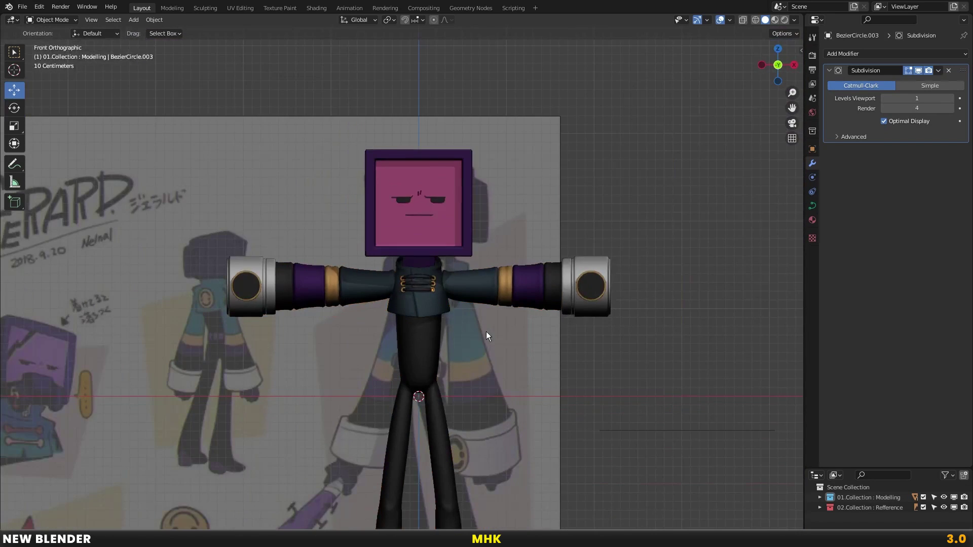
{"action": "scroll", "coordinate": [466, 314], "scroll_direction": "down", "scroll_amount": 1}
{"action": "scroll", "coordinate": [406, 274], "scroll_direction": "up", "scroll_amount": 2}
{"action": "scroll", "coordinate": [401, 257], "scroll_direction": "down", "scroll_amount": 3}
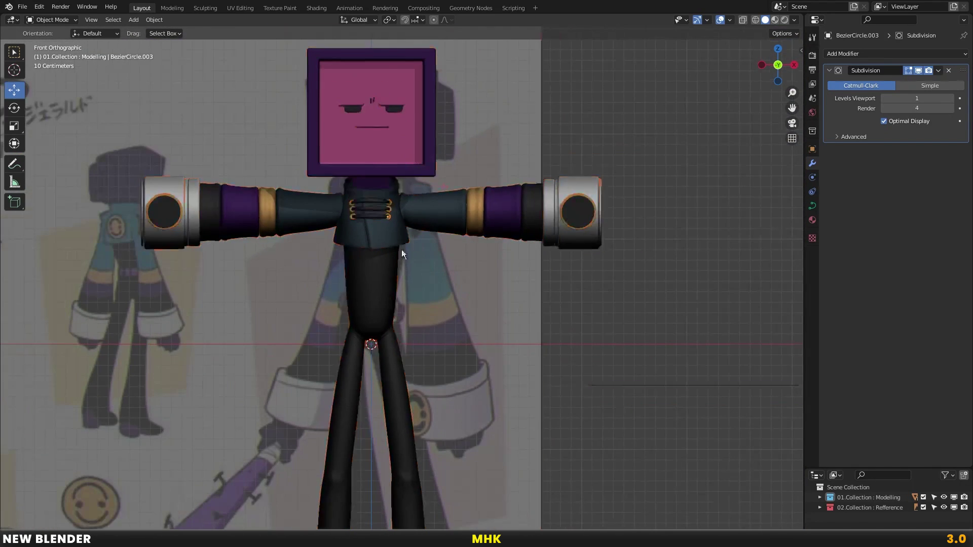
{"action": "scroll", "coordinate": [389, 144], "scroll_direction": "up", "scroll_amount": 1}
{"action": "left_click", "coordinate": [389, 145]}
{"action": "left_click", "coordinate": [812, 234]}
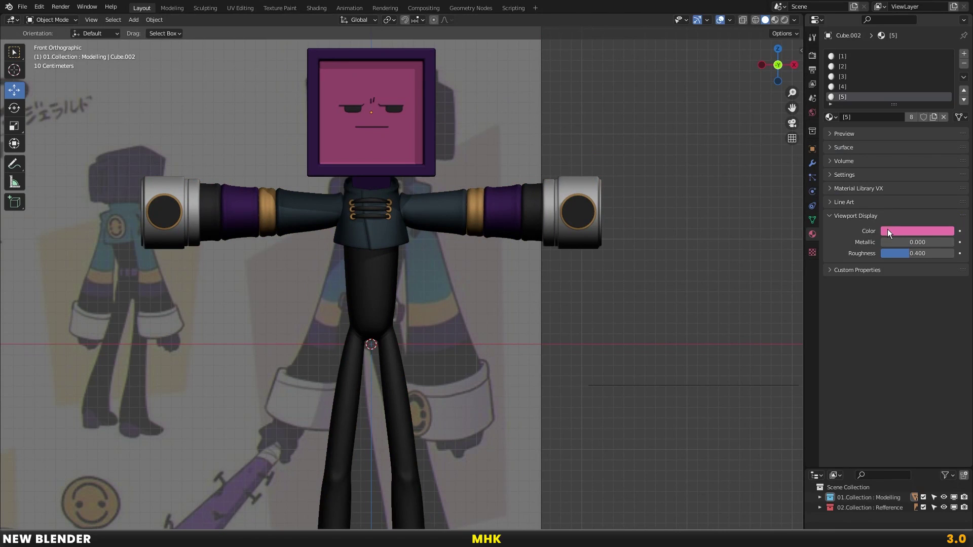
Darken the TV head's pink face colour in the Viewport Display Color
{"action": "left_click", "coordinate": [887, 229]}
{"action": "left_click_drag", "start_coordinate": [946, 127], "coordinate": [946, 108]}
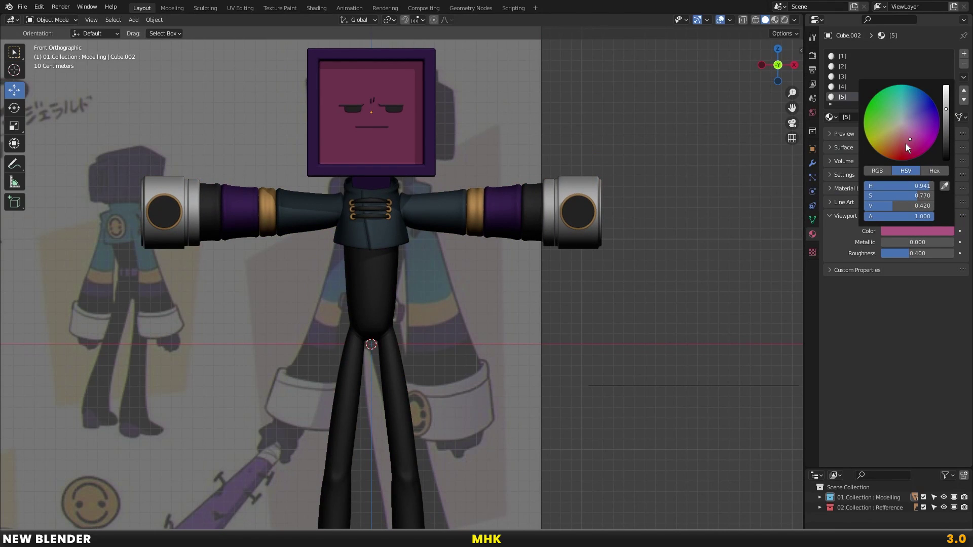
{"action": "left_click", "coordinate": [911, 140]}
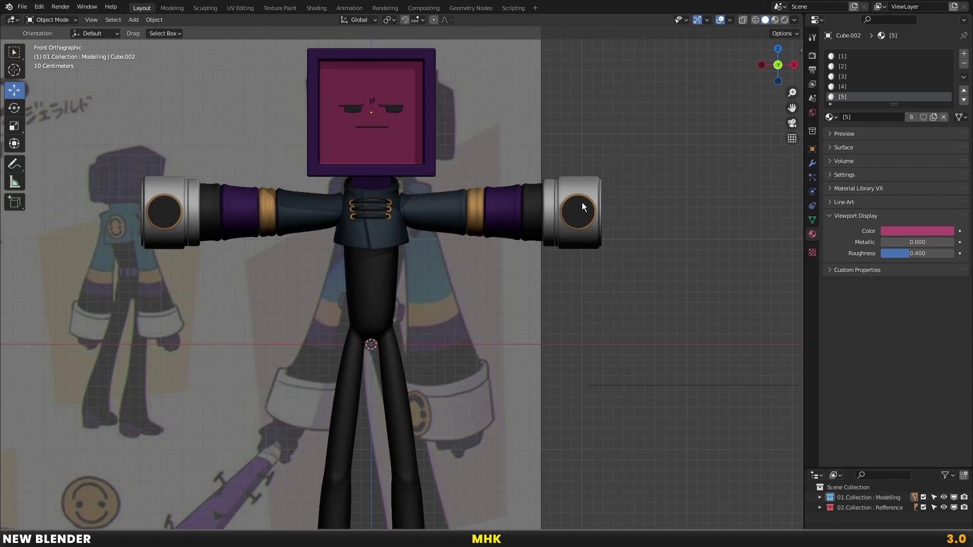
Add a new cube (Cube.012) and shrink it to a smaller size
{"action": "key", "text": "shift+a"}
{"action": "left_click", "coordinate": [579, 154]}
{"action": "key", "text": "s"}
{"action": "left_click", "coordinate": [395, 325]}
{"action": "key", "text": "g"}
{"action": "left_click", "coordinate": [663, 213]}
Move the cube beside the arm's end cylinder and link the arm's purple material to it
{"action": "scroll", "coordinate": [371, 303], "scroll_direction": "up", "scroll_amount": 4}
{"action": "left_click_drag", "start_coordinate": [371, 303], "coordinate": [393, 255]}
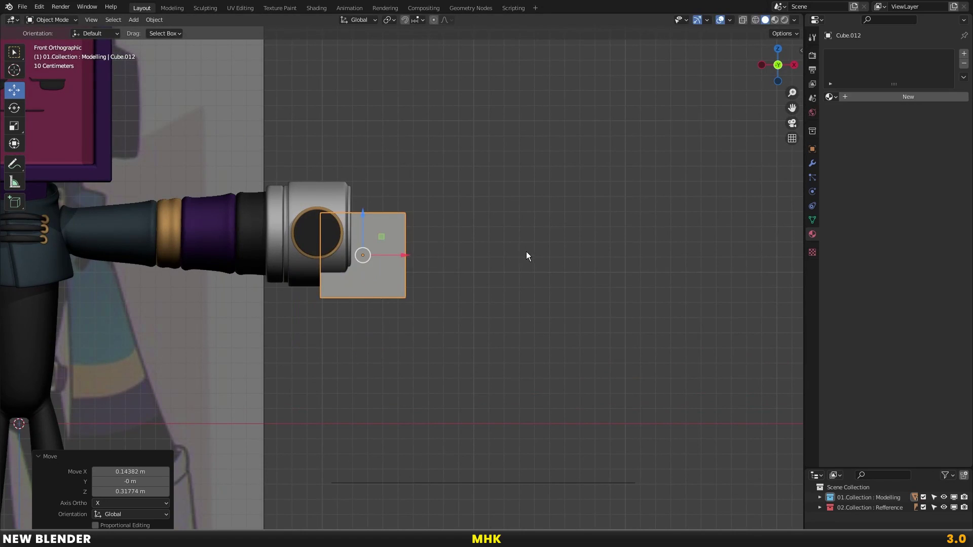
{"action": "left_click", "coordinate": [456, 250]}
{"action": "left_click", "coordinate": [227, 218], "text": "shift"}
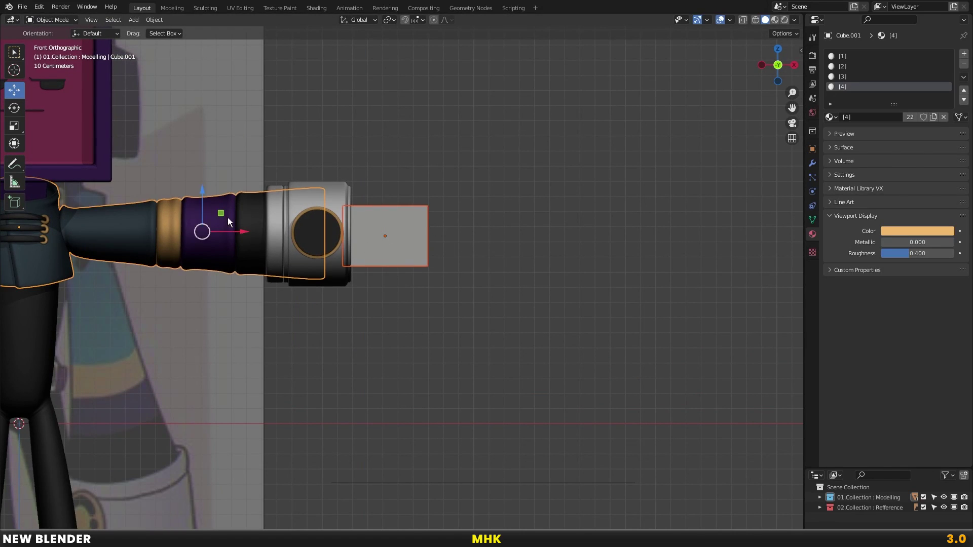
{"action": "key", "text": "ctrl+l"}
{"action": "left_click", "coordinate": [342, 245]}
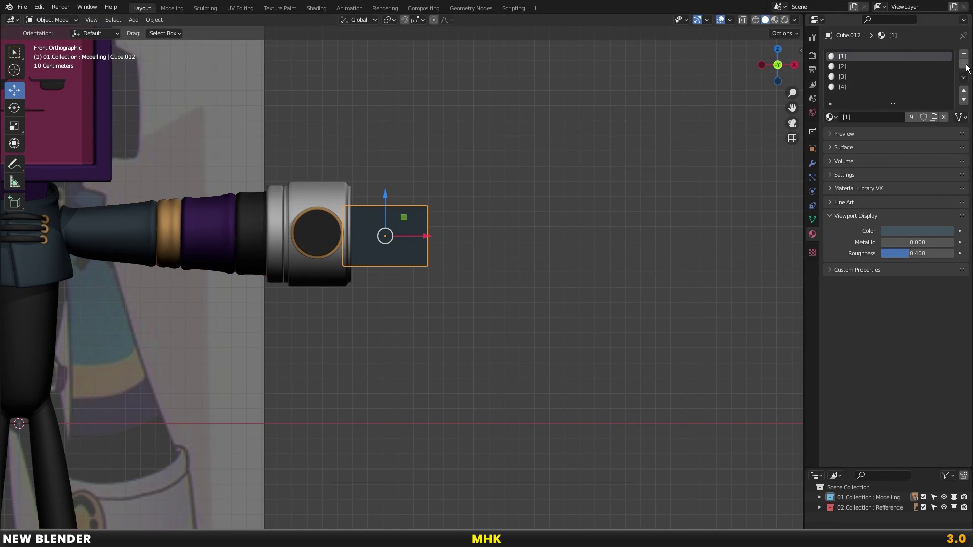
Add a Subdivision Surface modifier to the cube with levels 2 and 3
{"action": "left_click", "coordinate": [812, 164]}
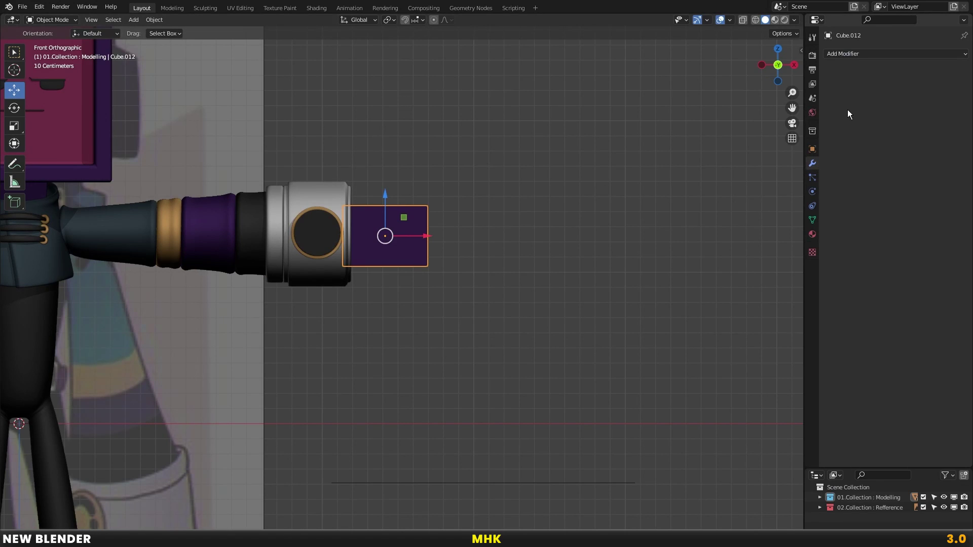
{"action": "left_click", "coordinate": [855, 53]}
{"action": "left_click", "coordinate": [775, 238]}
{"action": "left_click_drag", "start_coordinate": [950, 98], "coordinate": [952, 108]}
{"action": "scroll", "coordinate": [499, 231], "scroll_direction": "up", "scroll_amount": 2}
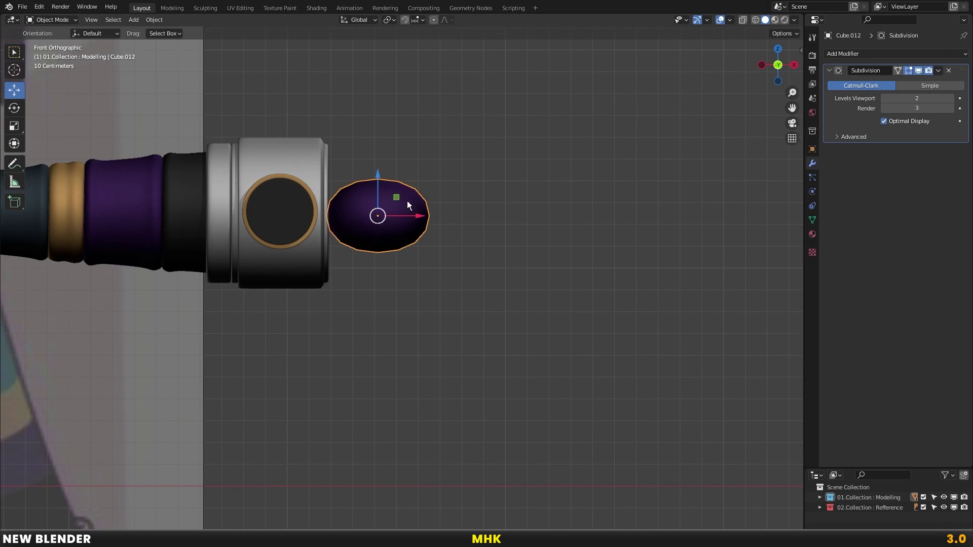
In Edit Mode, add a centred loop cut across the cube, undoing a trial height scale
{"action": "key", "text": "Tab"}
{"action": "scroll", "coordinate": [404, 205], "scroll_direction": "up", "scroll_amount": 2}
{"action": "key", "text": "ctrl+r"}
{"action": "left_click", "coordinate": [391, 144]}
{"action": "right_click", "coordinate": [386, 131]}
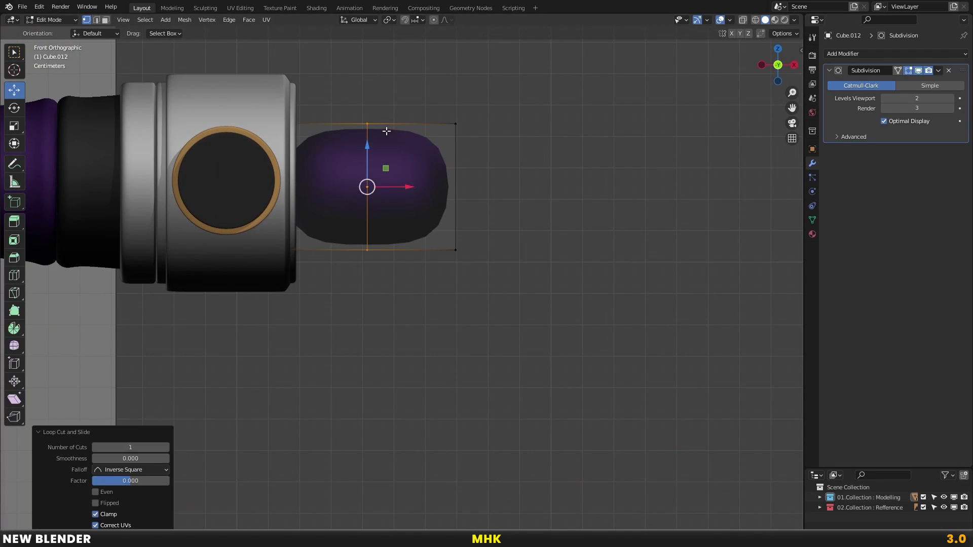
{"action": "key", "text": "a"}
{"action": "key", "text": "s"}
{"action": "key", "text": "z"}
{"action": "left_click", "coordinate": [503, 179]}
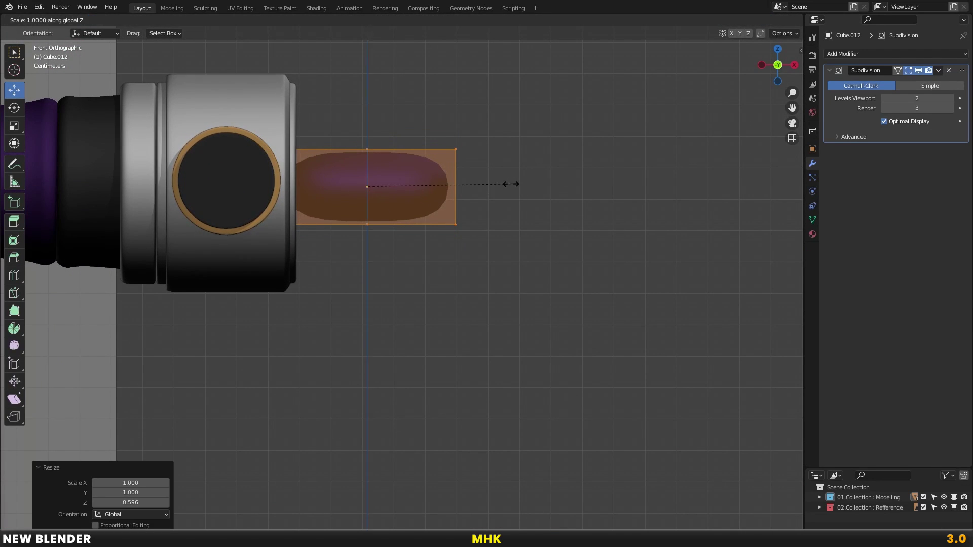
{"action": "key", "text": "Escape"}
{"action": "key", "text": "ctrl+z"}
Shift the cube's upper right edge along X to taper the finger
{"action": "mouse_move", "coordinate": [525, 169]}
{"action": "middle_mouse_down"}
{"action": "mouse_move", "coordinate": [519, 250]}
{"action": "mouse_move", "coordinate": [446, 165]}
{"action": "middle_mouse_up"}
{"action": "key", "text": "alt+z"}
{"action": "key", "text": "alt+z"}
{"action": "key", "text": "alt+z"}
{"action": "left_click", "coordinate": [459, 119]}
{"action": "key", "text": "alt+z"}
{"action": "key", "text": "g"}
{"action": "key", "text": "x"}
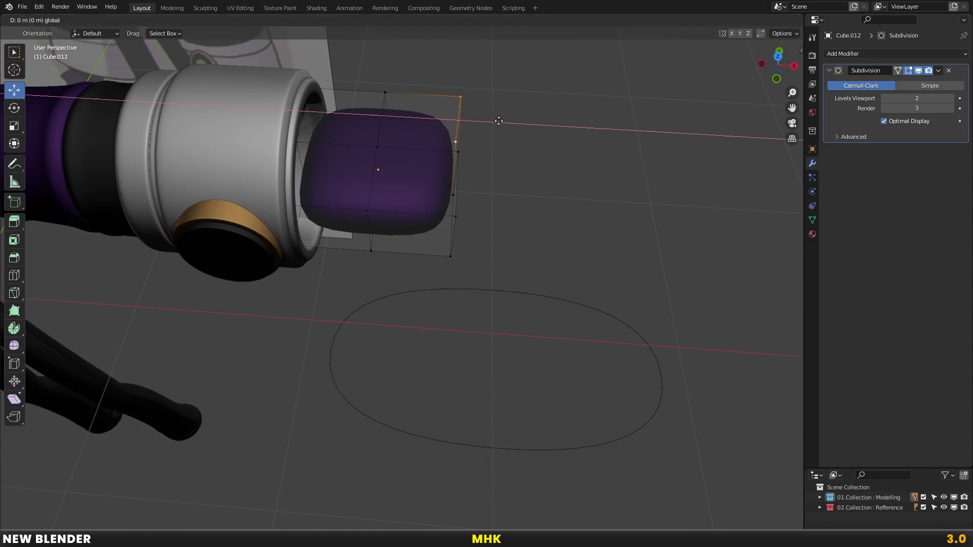
{"action": "left_click", "coordinate": [481, 117]}
{"action": "key", "text": "Tab"}
Resize and position the purple finger at the arm's cuff from front and side views
{"action": "key", "text": "KP_1"}
{"action": "key", "text": "s"}
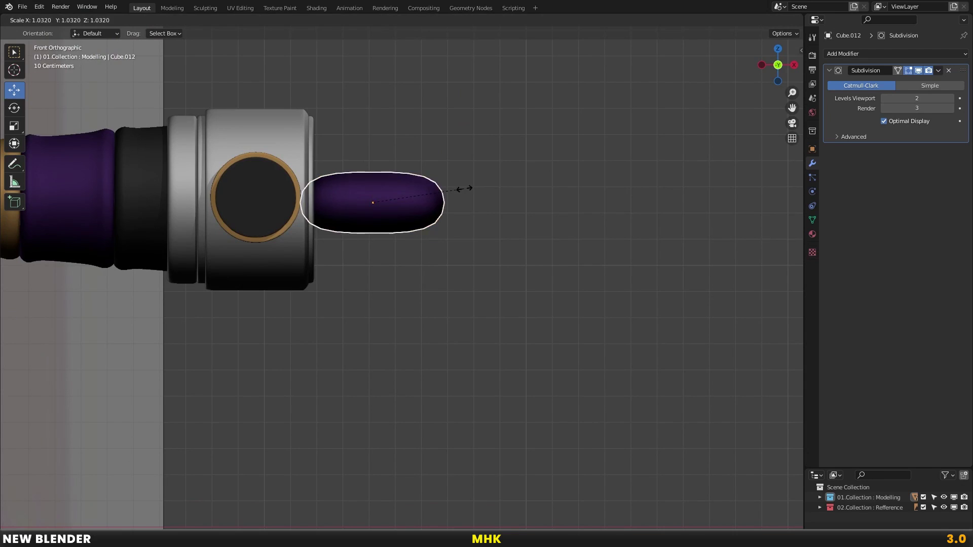
{"action": "left_click", "coordinate": [471, 193]}
{"action": "key", "text": "s"}
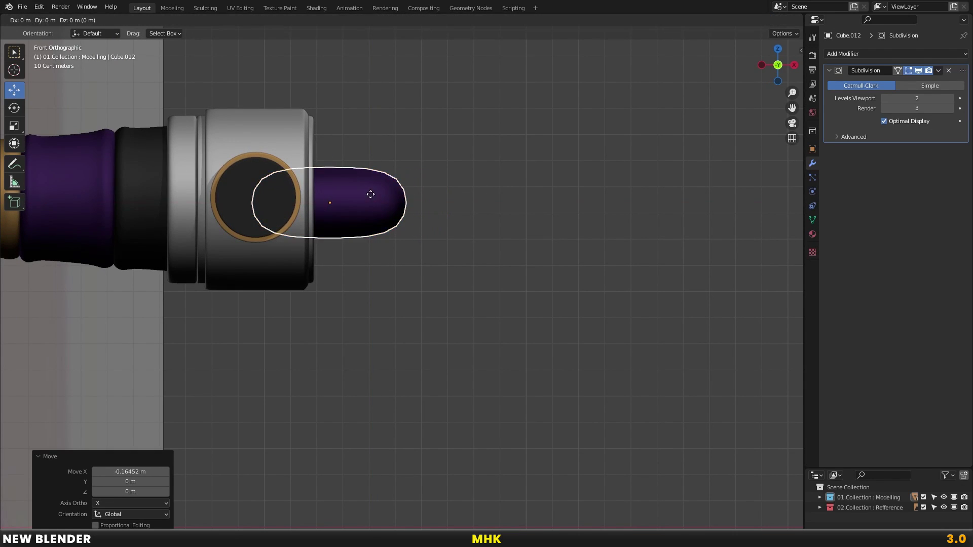
{"action": "mouse_move", "coordinate": [371, 182]}
{"action": "middle_mouse_down"}
{"action": "mouse_move", "coordinate": [394, 199]}
{"action": "mouse_move", "coordinate": [457, 163]}
{"action": "middle_mouse_up"}
{"action": "key", "text": "KP_3"}
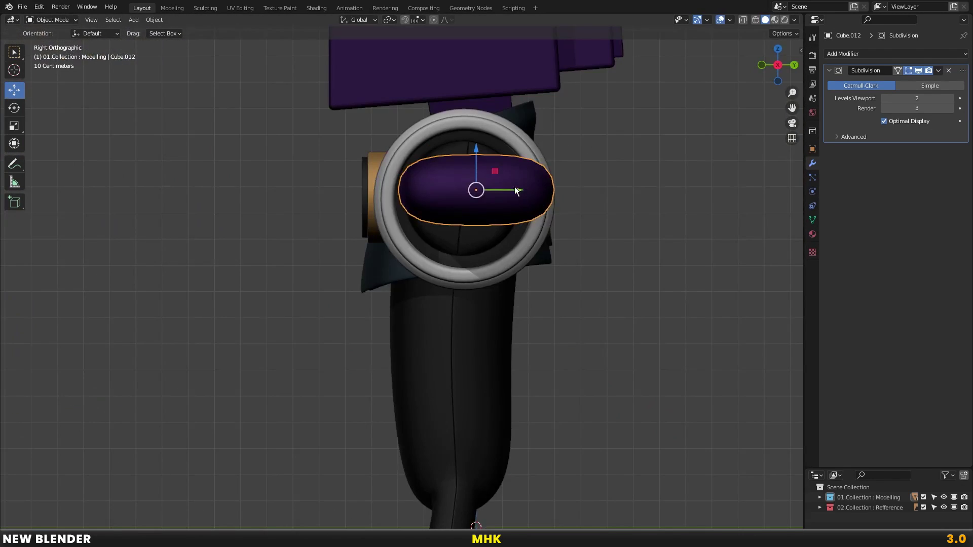
{"action": "key", "text": "s"}
{"action": "left_click", "coordinate": [538, 196]}
{"action": "left_click", "coordinate": [526, 199]}
{"action": "key", "text": "KP_1"}
{"action": "key", "text": "s"}
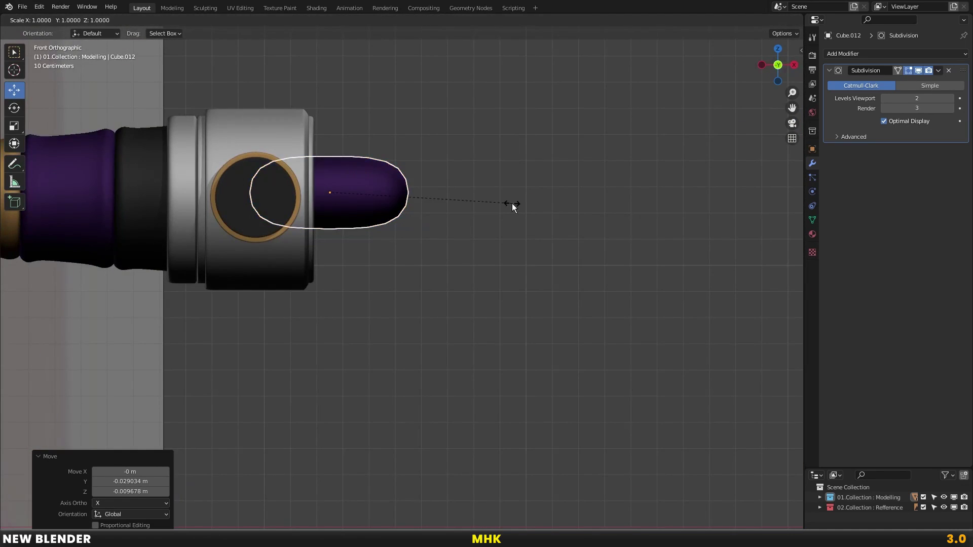
{"action": "key", "text": "Escape"}
Add another cube (Cube.013) for the next finger part
{"action": "key", "text": "shift+a"}
{"action": "left_click", "coordinate": [535, 170]}
{"action": "key", "text": "g"}
{"action": "scroll", "coordinate": [257, 333], "scroll_direction": "down", "scroll_amount": 2}
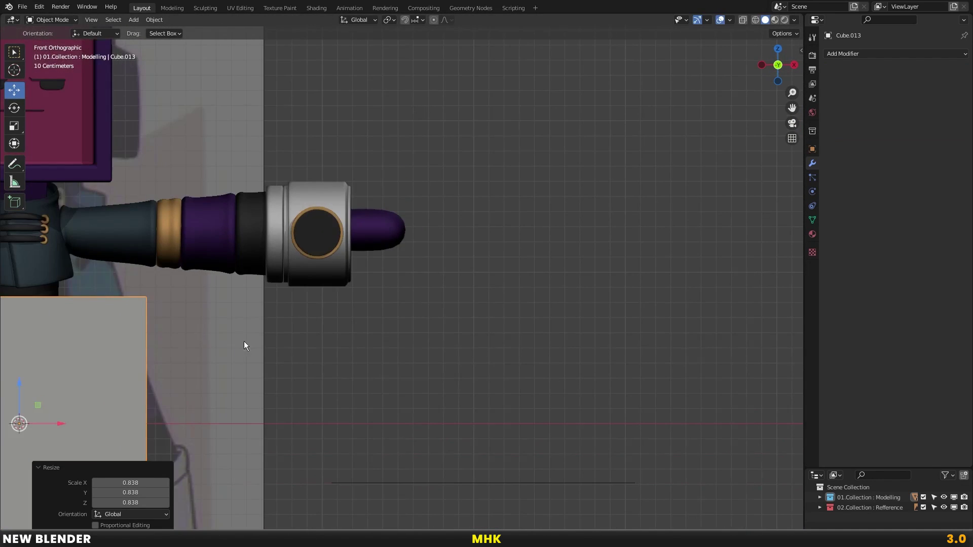
Shrink the new cube and place it beside the purple fingertip
{"action": "left_click", "coordinate": [257, 333]}
{"action": "key", "text": "s"}
{"action": "left_click", "coordinate": [447, 311]}
{"action": "scroll", "coordinate": [396, 350], "scroll_direction": "up", "scroll_amount": 2}
{"action": "key", "text": "g"}
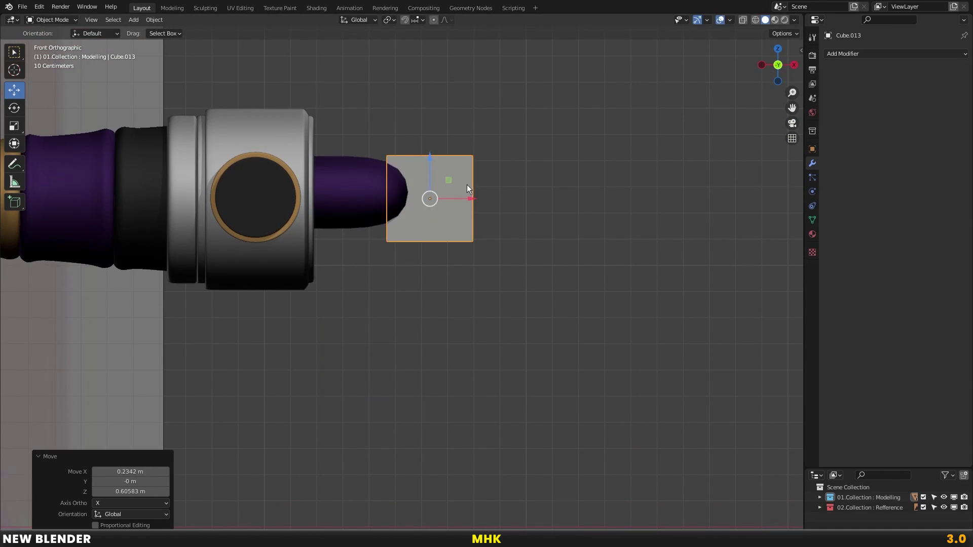
{"action": "left_click", "coordinate": [466, 185]}
{"action": "scroll", "coordinate": [471, 215], "scroll_direction": "up", "scroll_amount": 1}
Link the finger's material to the cube, then switch it to the orange material
{"action": "left_click", "coordinate": [397, 217]}
{"action": "key", "text": "ctrl+l"}
{"action": "left_click", "coordinate": [397, 217]}
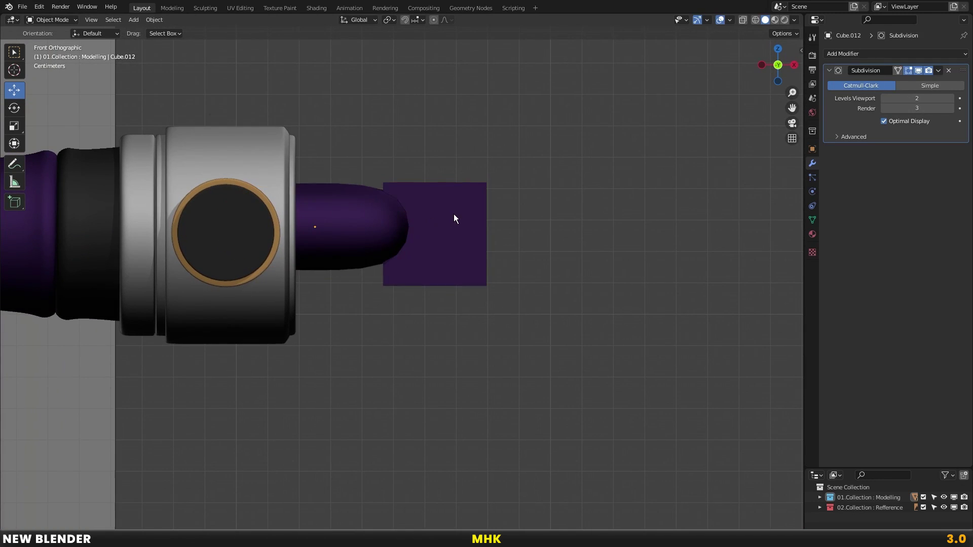
{"action": "left_click", "coordinate": [455, 214]}
{"action": "left_click", "coordinate": [813, 235]}
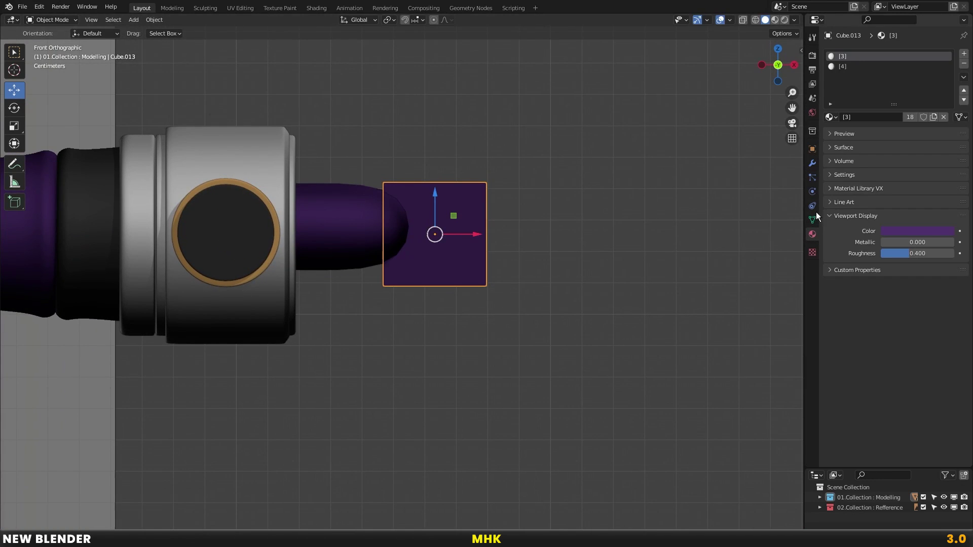
{"action": "left_click", "coordinate": [831, 117]}
{"action": "key", "text": "Return"}
{"action": "left_click", "coordinate": [830, 117]}
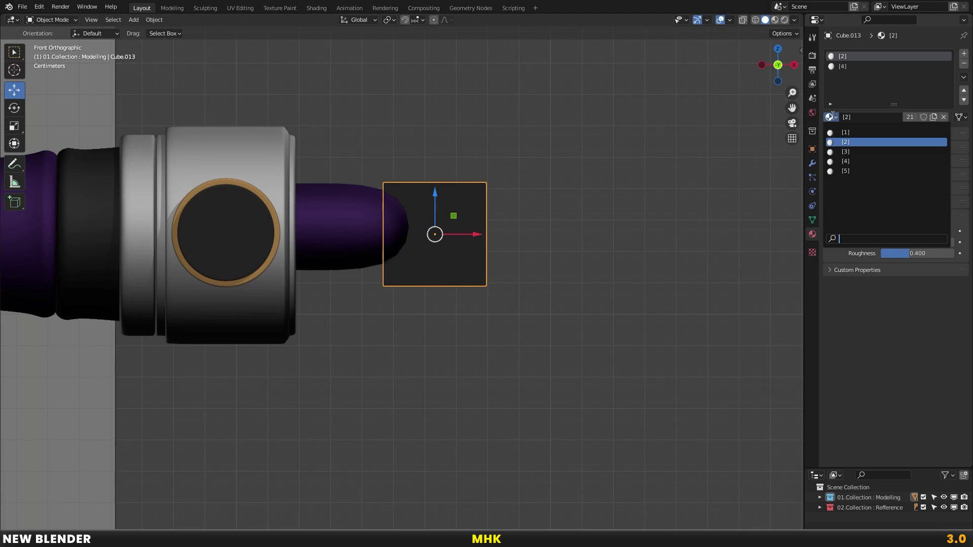
{"action": "left_click", "coordinate": [845, 161]}
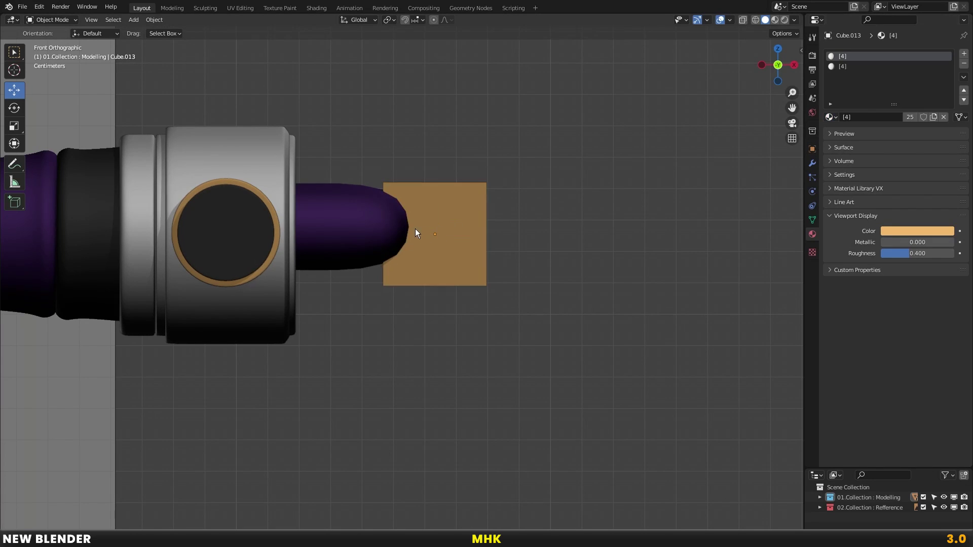
Extrude the cube's right edge twice to lengthen the finger and select its end vertices
{"action": "key", "text": "Tab"}
{"action": "key", "text": "alt+z"}
{"action": "left_click_drag", "start_coordinate": [461, 162], "coordinate": [538, 276]}
{"action": "key", "text": "alt+z"}
{"action": "scroll", "coordinate": [541, 232], "scroll_direction": "up", "scroll_amount": 1}
{"action": "key", "text": "e"}
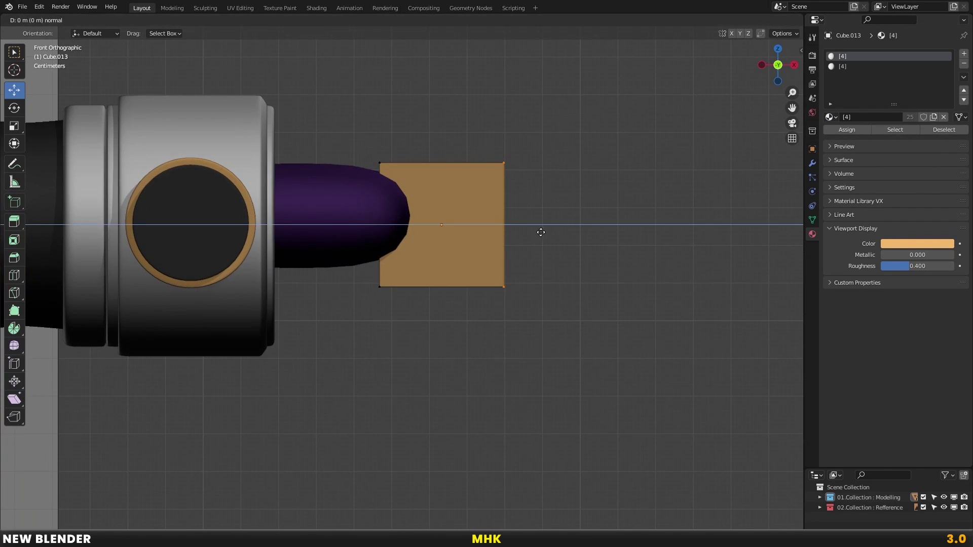
{"action": "left_click", "coordinate": [654, 225]}
{"action": "key", "text": "e"}
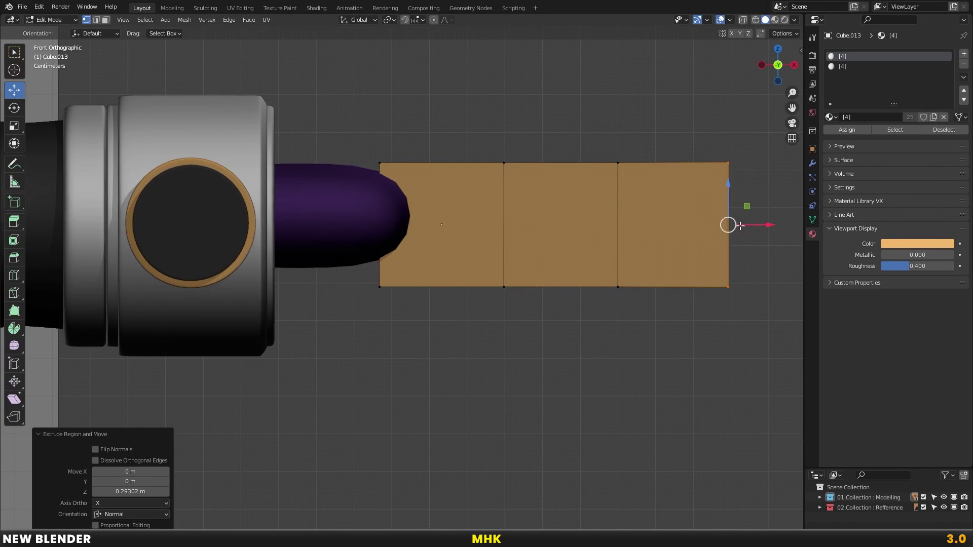
{"action": "key", "text": "alt+a"}
{"action": "key", "text": "alt+z"}
{"action": "key", "text": "b"}
{"action": "left_click", "coordinate": [743, 239]}
{"action": "key", "text": "alt+z"}
Add a Subdivision Surface modifier and insert edge loops across the finger
{"action": "left_click", "coordinate": [812, 164]}
{"action": "left_click", "coordinate": [851, 54]}
{"action": "left_click", "coordinate": [785, 238]}
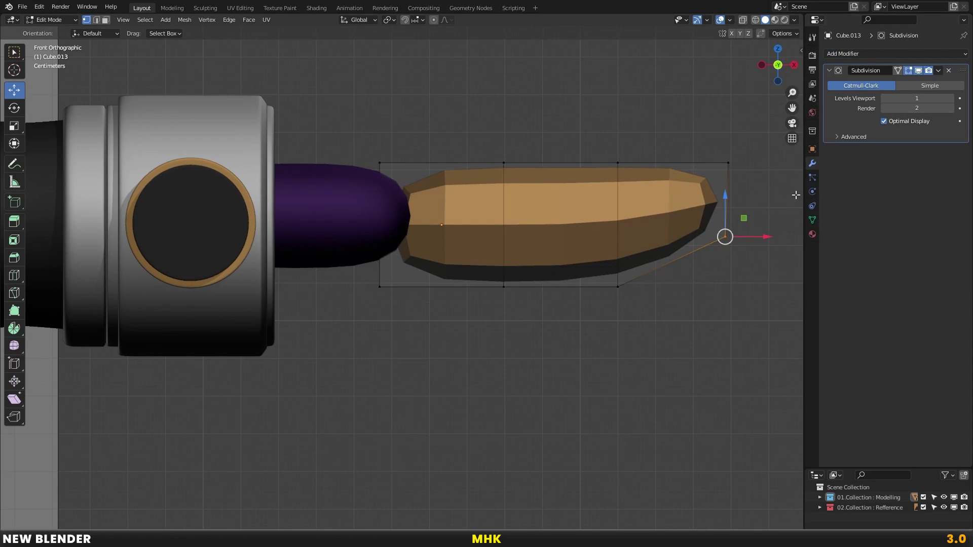
{"action": "key", "text": "ctrl+r"}
{"action": "left_click", "coordinate": [454, 176]}
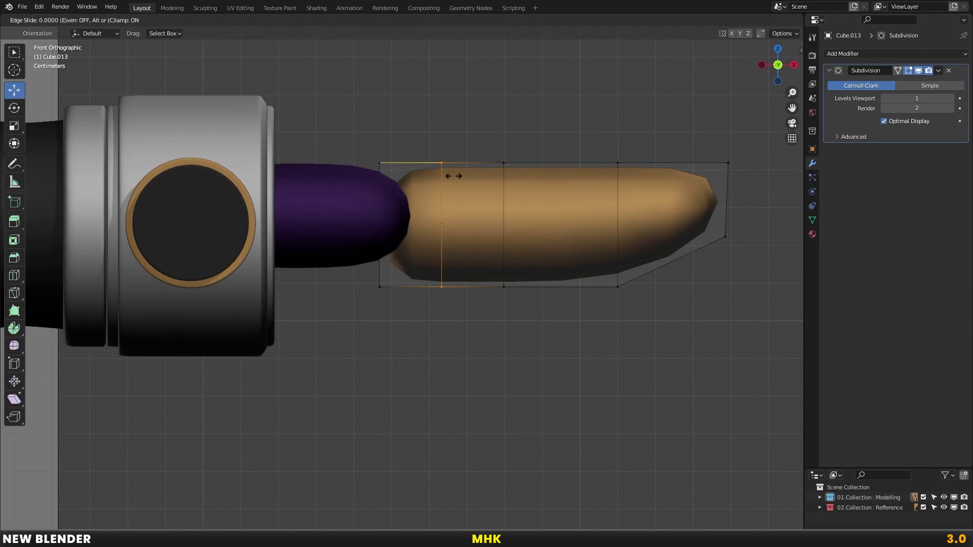
{"action": "left_click", "coordinate": [437, 179]}
{"action": "left_click", "coordinate": [520, 199], "text": "alt"}
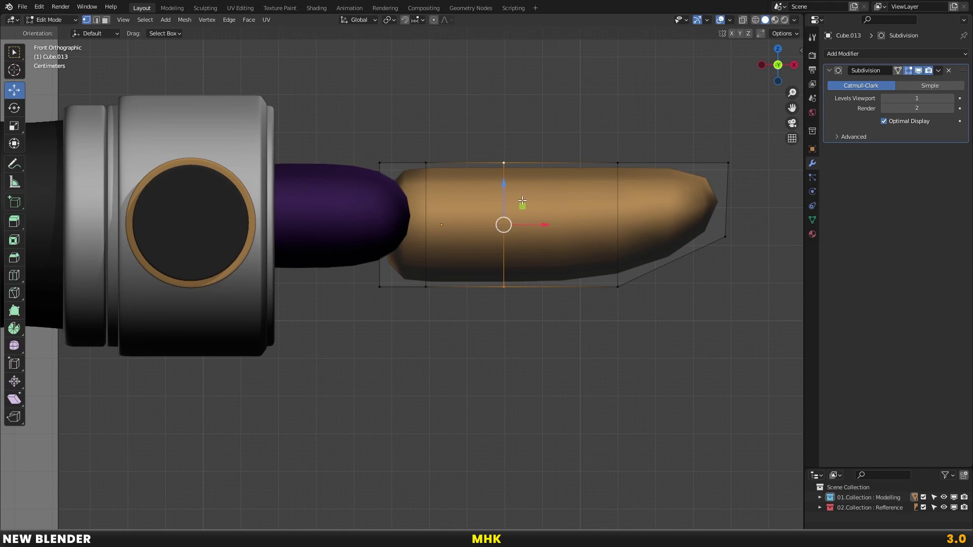
{"action": "left_click", "coordinate": [494, 201]}
{"action": "left_click", "coordinate": [613, 197], "text": "alt"}
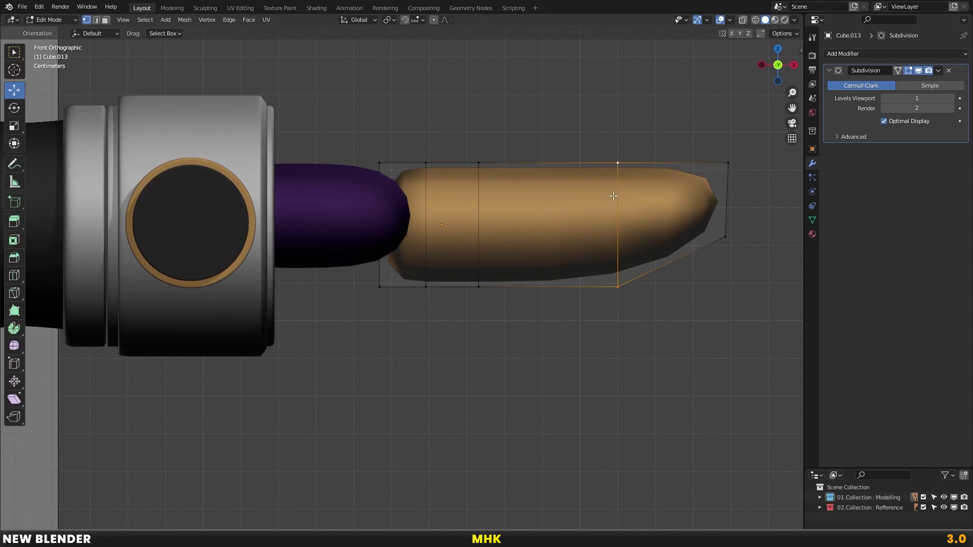
{"action": "left_click", "coordinate": [491, 218], "text": "alt+shift"}
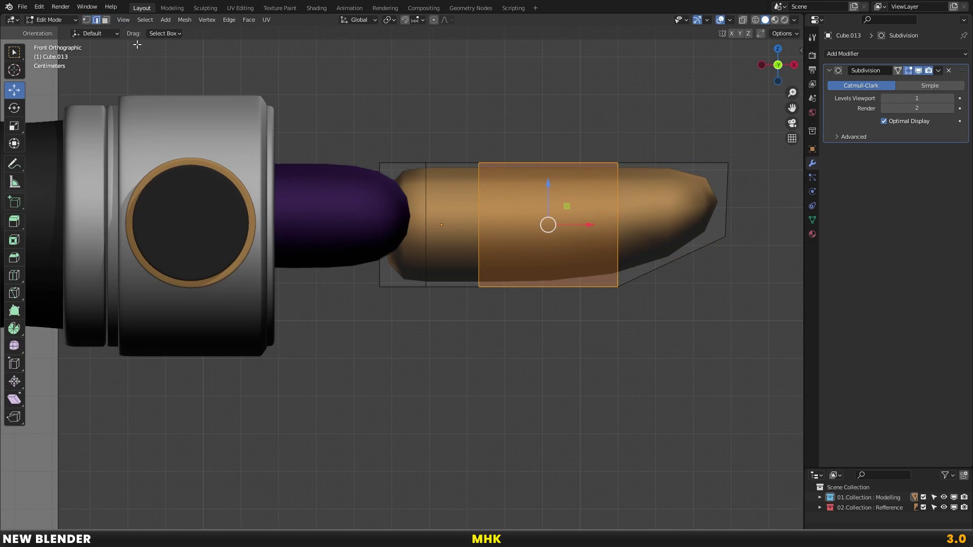
Bevel the two knuckle loops into narrow bands
{"action": "key", "text": "alt+a"}
{"action": "left_click", "coordinate": [622, 219], "text": "alt+shift"}
{"action": "key", "text": "ctrl+b"}
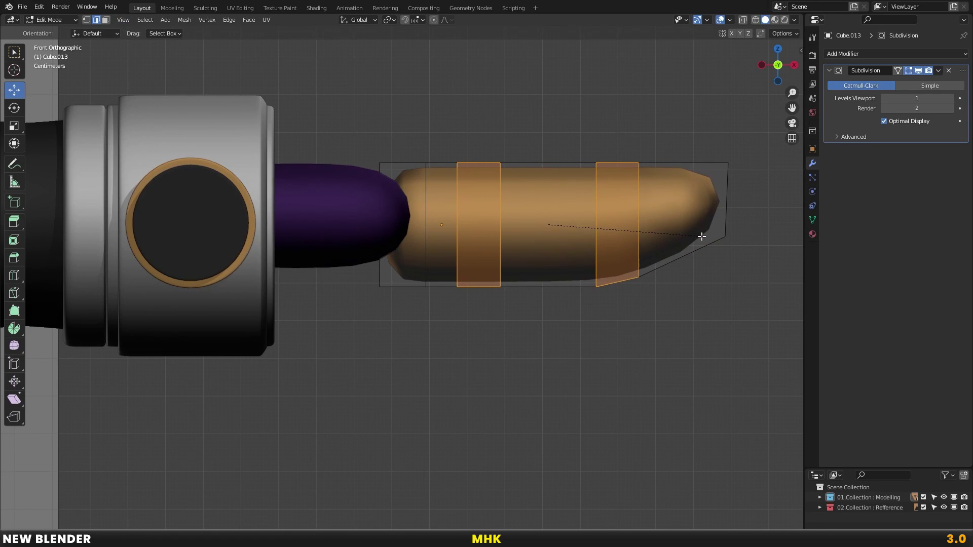
{"action": "left_click", "coordinate": [701, 237]}
{"action": "key", "text": "alt+a"}
{"action": "key", "text": "shift+z"}
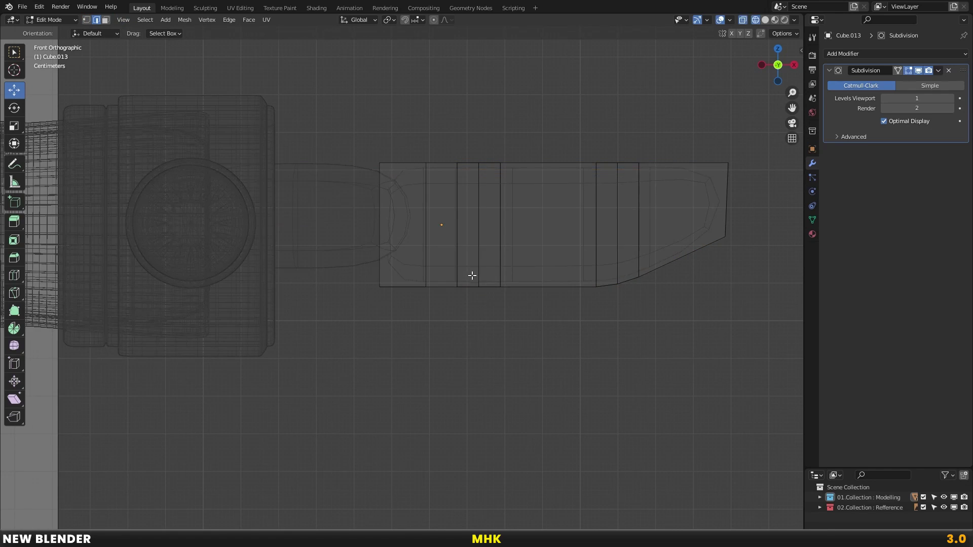
{"action": "left_click", "coordinate": [628, 279]}
Move the knuckle band vertices vertically to form creases, then return to Object Mode
{"action": "key", "text": "alt+a"}
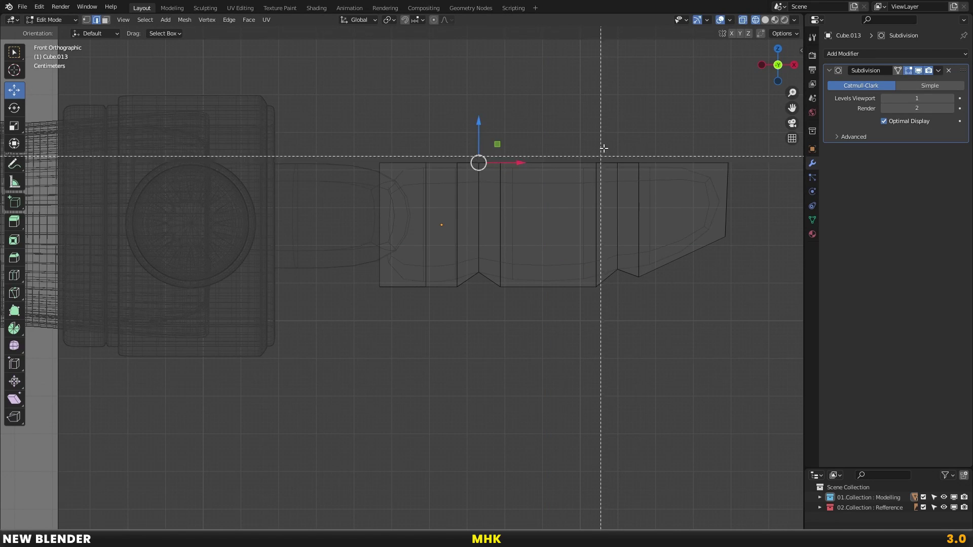
{"action": "left_click_drag", "start_coordinate": [604, 148], "coordinate": [642, 193]}
{"action": "key", "text": "shift+z"}
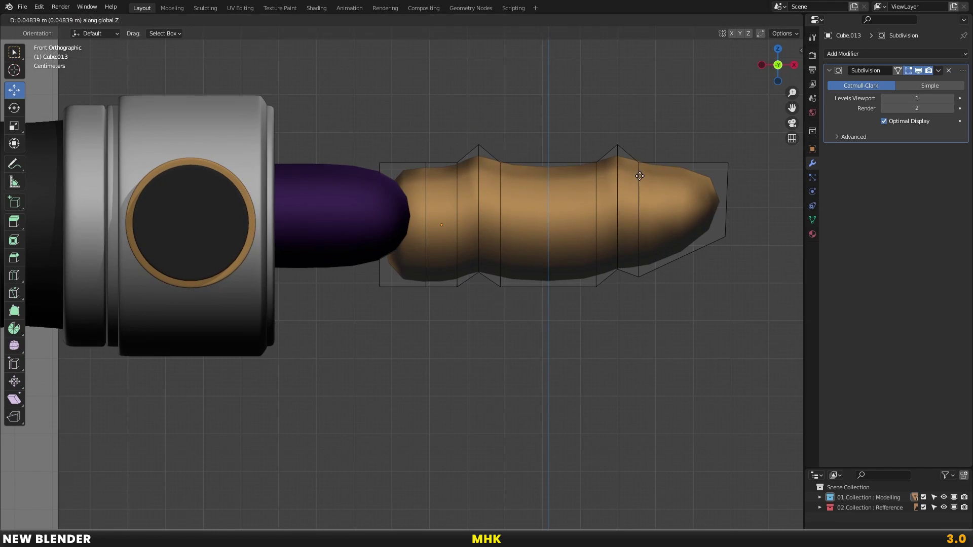
{"action": "left_click", "coordinate": [640, 193]}
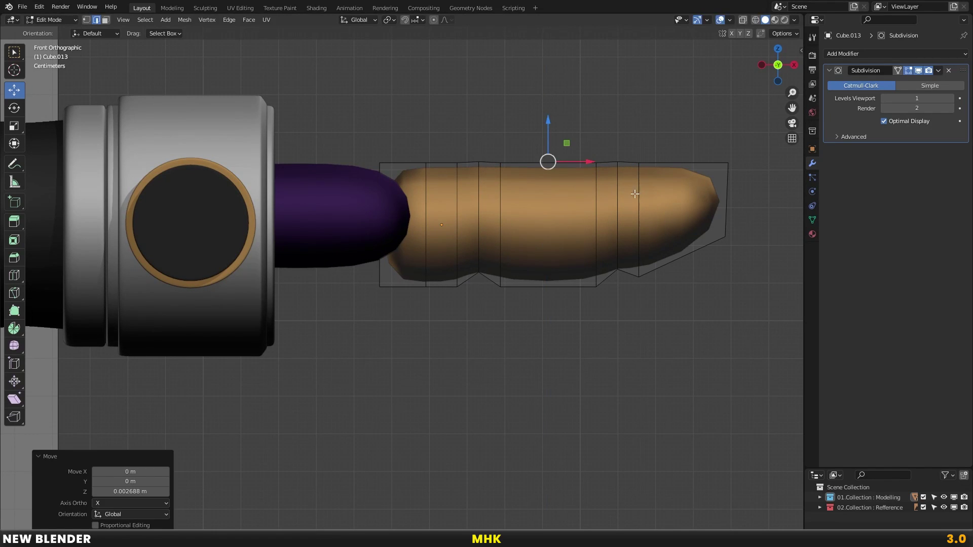
{"action": "key", "text": "Tab"}
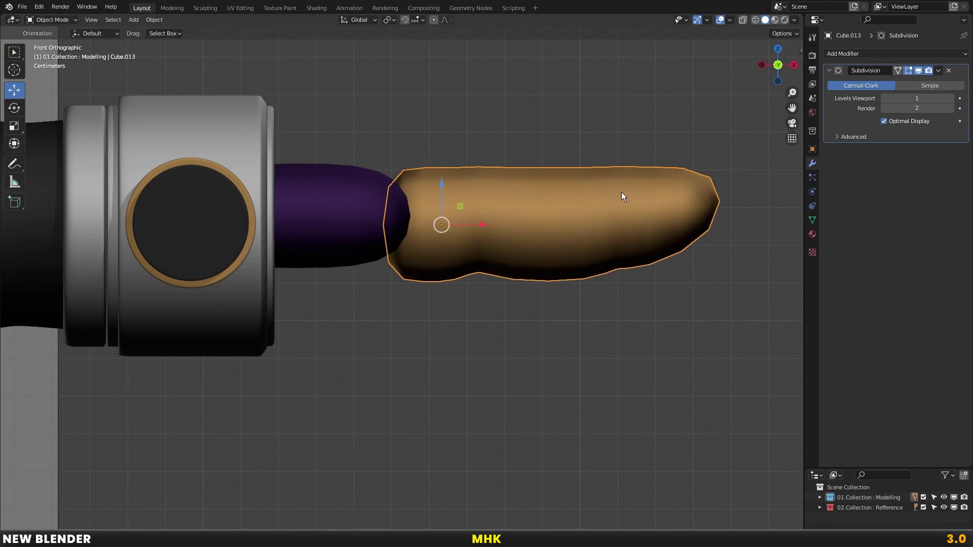
Replace the subdivision modifier with a fresh one at levels 2 and 3 and set origin to geometry
{"action": "key", "text": "ctrl+x"}
{"action": "left_click", "coordinate": [843, 54]}
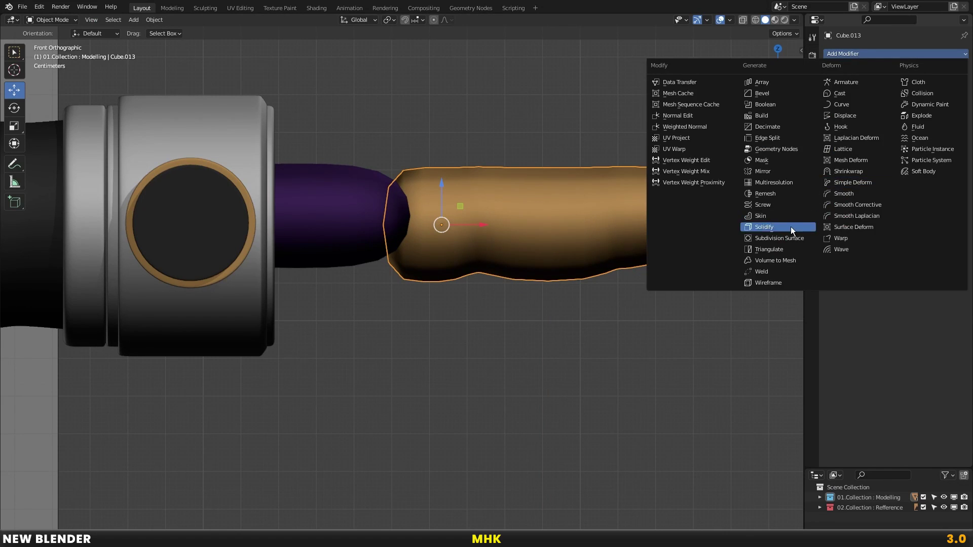
{"action": "left_click", "coordinate": [791, 226]}
{"action": "left_click", "coordinate": [951, 108]}
{"action": "right_click", "coordinate": [671, 197]}
{"action": "key", "text": "ctrl+shift+alt+c"}
{"action": "left_click", "coordinate": [603, 196]}
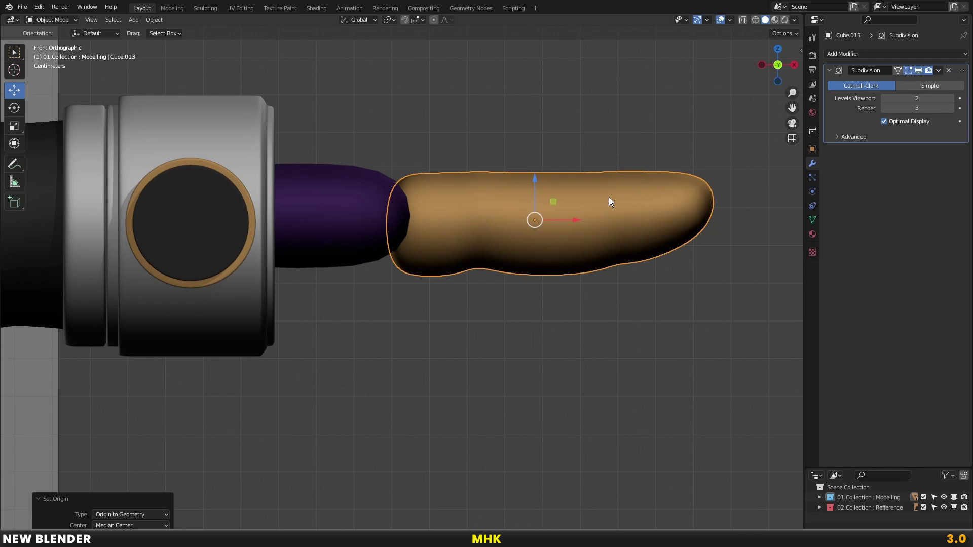
Shrink the finger, then move it down-left and tilt it slightly beside the palm
{"action": "middle_click_drag", "start_coordinate": [616, 185], "coordinate": [570, 257]}
{"action": "scroll", "coordinate": [406, 188], "scroll_direction": "up", "scroll_amount": 3}
{"action": "left_click", "coordinate": [406, 188]}
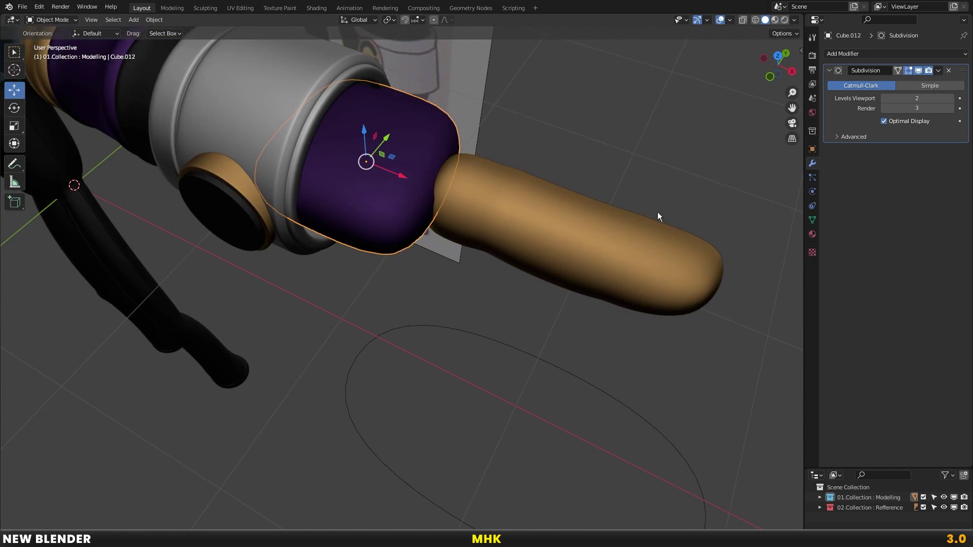
{"action": "key", "text": "s"}
{"action": "left_click", "coordinate": [662, 232]}
{"action": "key", "text": "KP_7"}
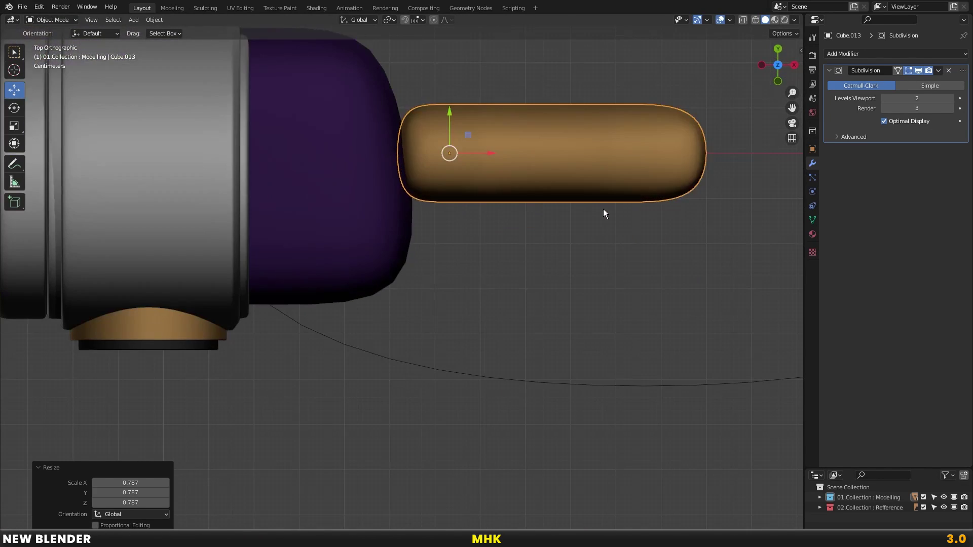
{"action": "key", "text": "g"}
{"action": "left_click", "coordinate": [568, 302]}
{"action": "key", "text": "r"}
{"action": "left_click", "coordinate": [652, 305]}
Duplicate the finger into a second one above it, straightening the upper and angling the lower
{"action": "key", "text": "g"}
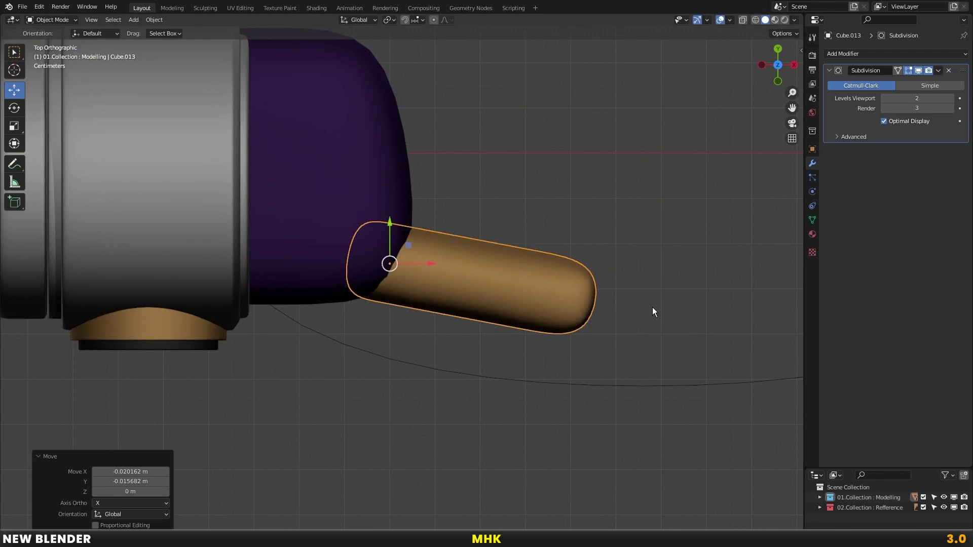
{"action": "right_click", "coordinate": [578, 267]}
{"action": "scroll", "coordinate": [578, 267], "scroll_direction": "up", "scroll_amount": 1}
{"action": "key", "text": "shift+d"}
{"action": "left_click", "coordinate": [592, 260]}
{"action": "key", "text": "r"}
{"action": "left_click", "coordinate": [619, 213]}
{"action": "left_click", "coordinate": [561, 312]}
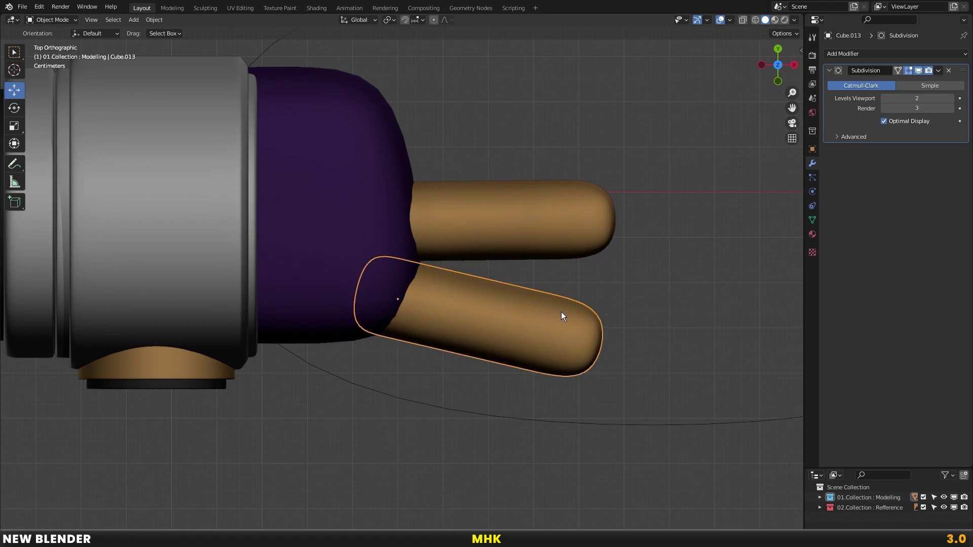
{"action": "key", "text": "r"}
{"action": "left_click", "coordinate": [621, 299]}
Shift the upper finger right and duplicate the lower finger into a rotated third finger above
{"action": "left_click", "coordinate": [577, 206]}
{"action": "middle_click_drag", "start_coordinate": [602, 239], "coordinate": [623, 337], "text": "shift"}
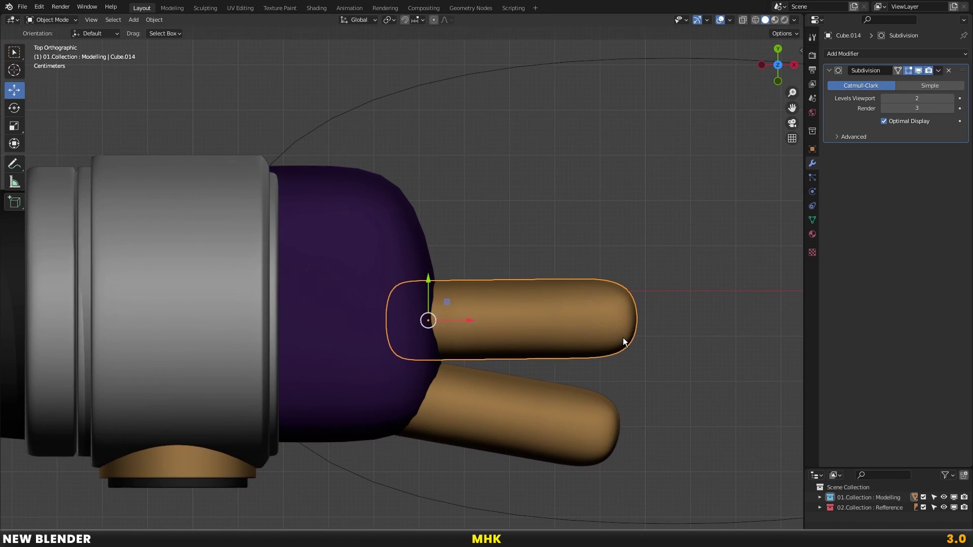
{"action": "key", "text": "g"}
{"action": "left_click", "coordinate": [636, 341]}
{"action": "left_click", "coordinate": [577, 419]}
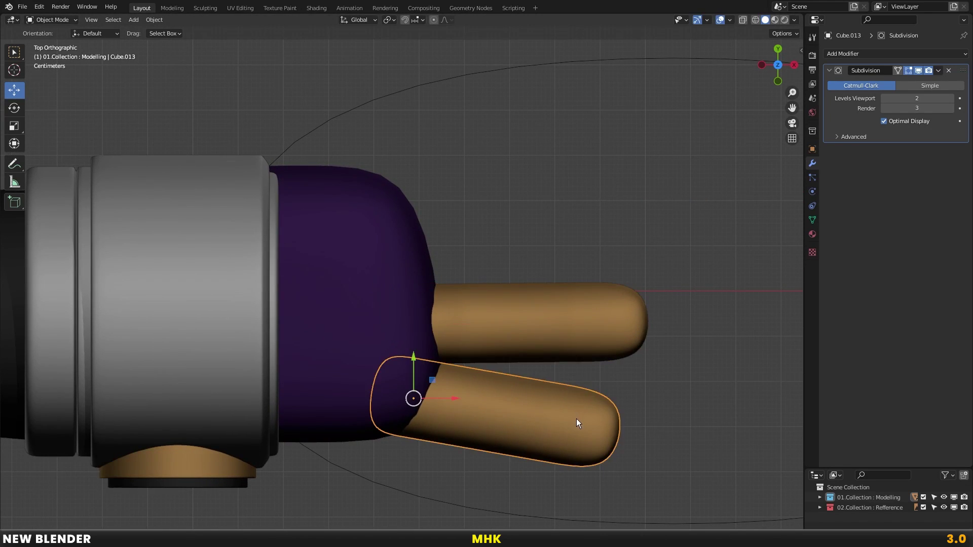
{"action": "key", "text": "shift+d"}
{"action": "left_click", "coordinate": [583, 268]}
{"action": "key", "text": "r"}
{"action": "left_click", "coordinate": [632, 269]}
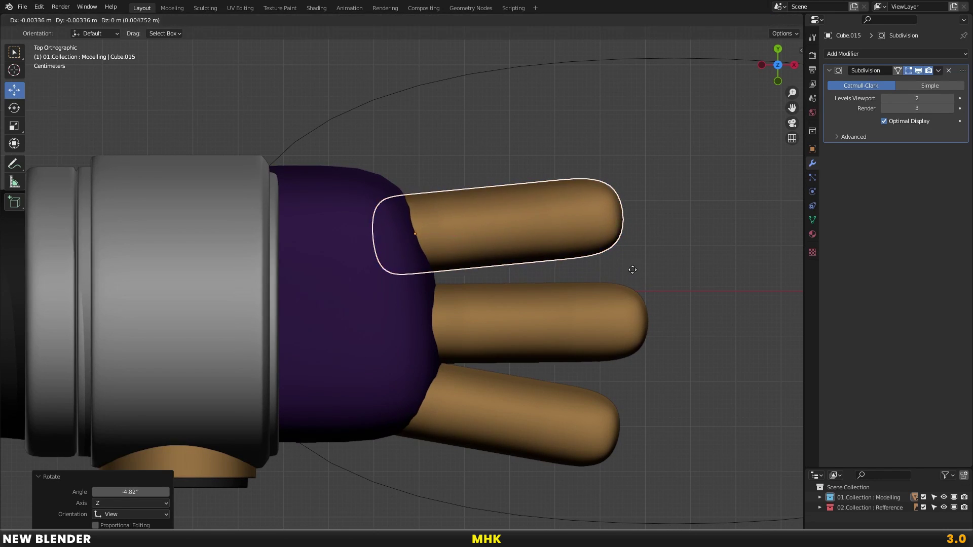
{"action": "key", "text": "g"}
Fine-tune the top finger's placement with several small moves
{"action": "key", "text": "g"}
{"action": "key", "text": "y"}
{"action": "left_click", "coordinate": [647, 272]}
{"action": "middle_click_drag", "start_coordinate": [595, 253], "coordinate": [636, 293], "text": "shift"}
{"action": "key", "text": "g"}
{"action": "left_click", "coordinate": [649, 276]}
{"action": "key", "text": "g"}
{"action": "left_click", "coordinate": [605, 254]}
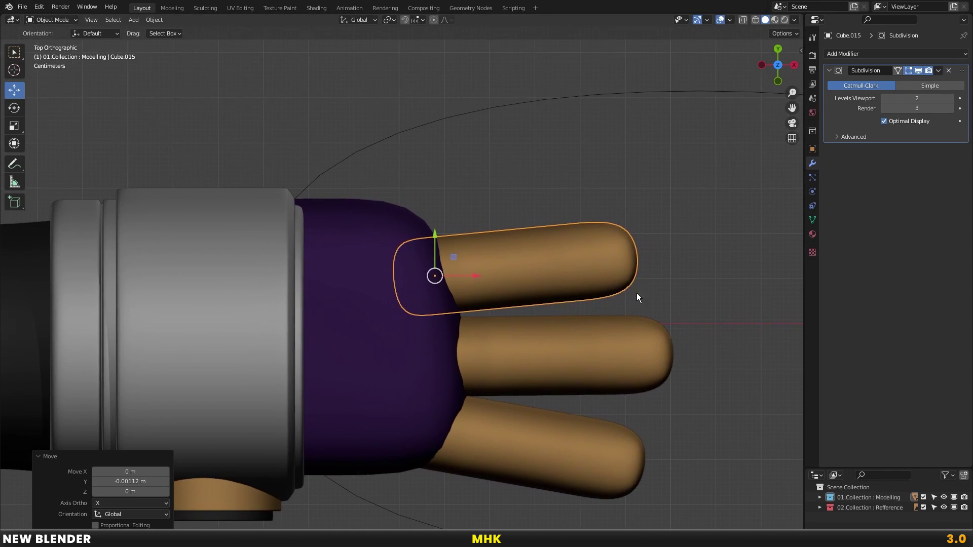
{"action": "key", "text": "g"}
{"action": "left_click", "coordinate": [636, 283]}
Rotate the bottom finger clockwise and adjust the middle and top fingers' positions
{"action": "left_click", "coordinate": [620, 330]}
{"action": "left_click", "coordinate": [578, 375]}
{"action": "middle_click_drag", "start_coordinate": [571, 376], "coordinate": [610, 298], "text": "shift"}
{"action": "key", "text": "r"}
{"action": "left_click", "coordinate": [674, 302]}
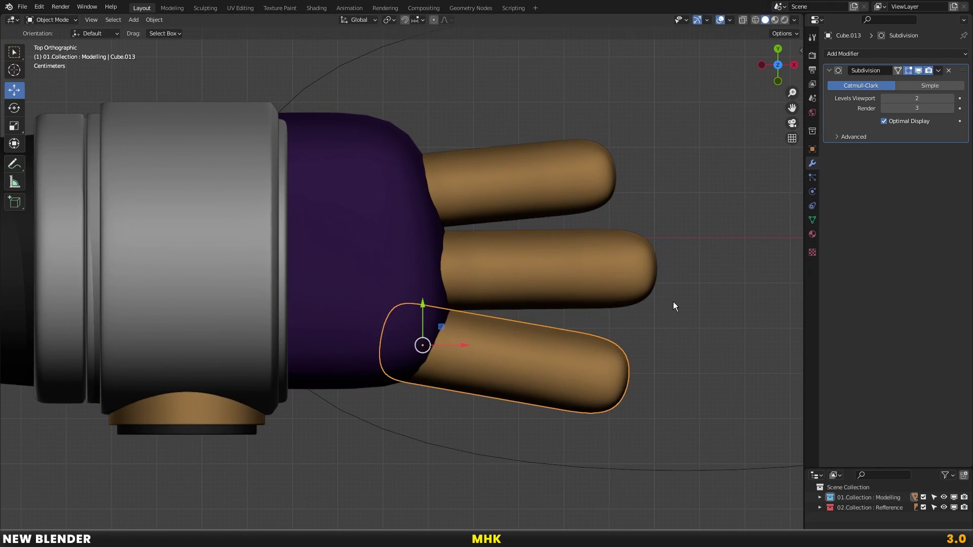
{"action": "left_click", "coordinate": [610, 279]}
{"action": "key", "text": "g"}
{"action": "left_click", "coordinate": [549, 190]}
{"action": "key", "text": "g"}
Duplicate the top finger into a smaller, tilted fourth finger
{"action": "key", "text": "shift+d"}
{"action": "middle_click_drag", "start_coordinate": [564, 236], "coordinate": [585, 316], "text": "shift"}
{"action": "key", "text": "r"}
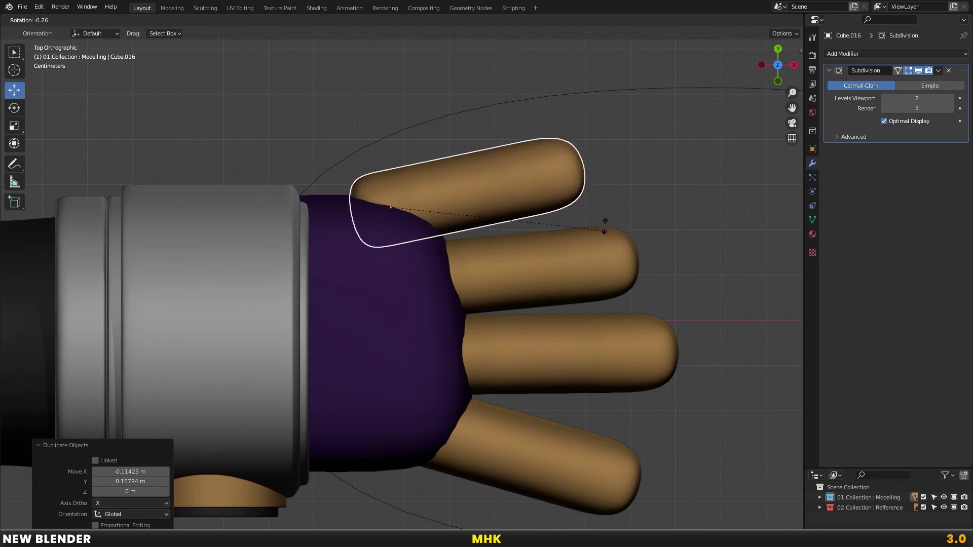
{"action": "left_click", "coordinate": [593, 213]}
{"action": "key", "text": "s"}
{"action": "key", "text": "r"}
{"action": "left_click", "coordinate": [616, 217]}
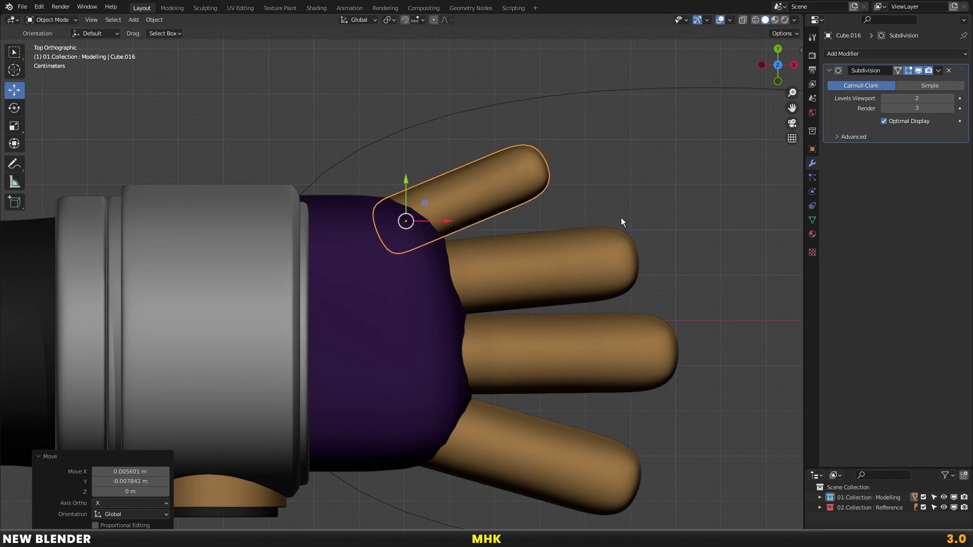
Orbit around the hand to inspect the four fanned fingers, then return to top view
{"action": "mouse_move", "coordinate": [626, 246]}
{"action": "middle_mouse_down"}
{"action": "mouse_move", "coordinate": [551, 271]}
{"action": "mouse_move", "coordinate": [467, 197]}
{"action": "mouse_move", "coordinate": [504, 254]}
{"action": "middle_mouse_up"}
{"action": "left_click", "coordinate": [468, 216]}
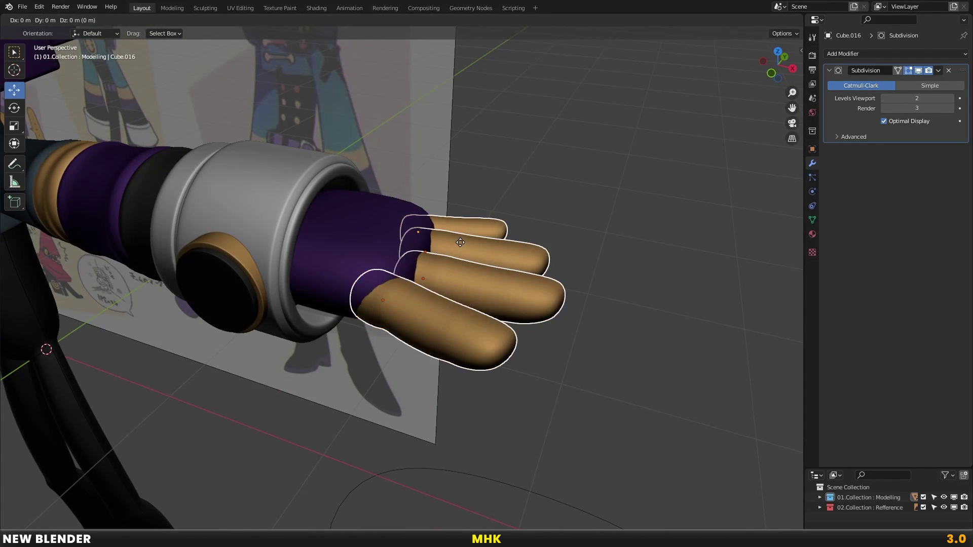
{"action": "middle_click_drag", "start_coordinate": [458, 233], "coordinate": [418, 311]}
{"action": "left_click", "coordinate": [419, 309]}
{"action": "scroll", "coordinate": [449, 297], "scroll_direction": "up", "scroll_amount": 3}
{"action": "key", "text": "KP_7"}
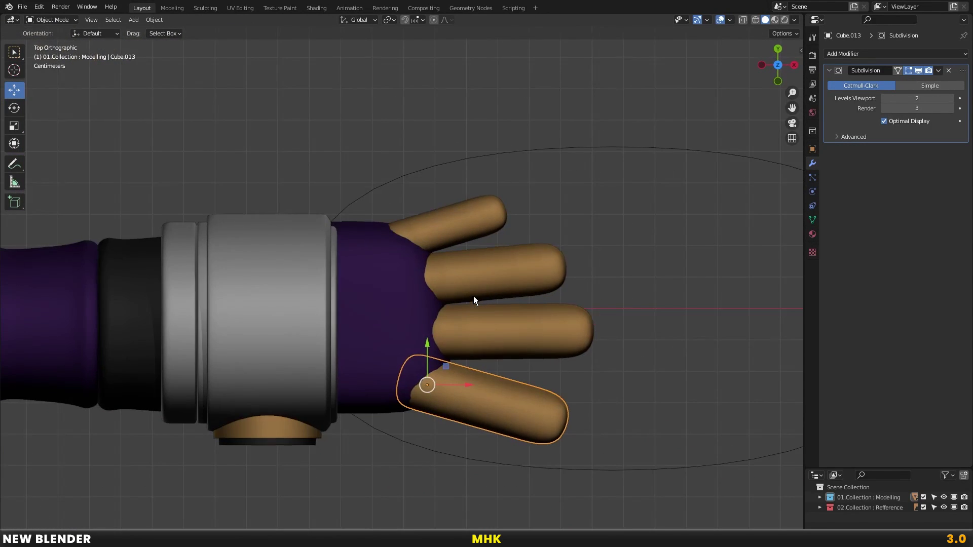
Duplicate the lower finger's fingertip geometry in Edit Mode and separate it as its own piece
{"action": "key", "text": "Tab"}
{"action": "scroll", "coordinate": [479, 267], "scroll_direction": "up", "scroll_amount": 2}
{"action": "key", "text": "shift+z"}
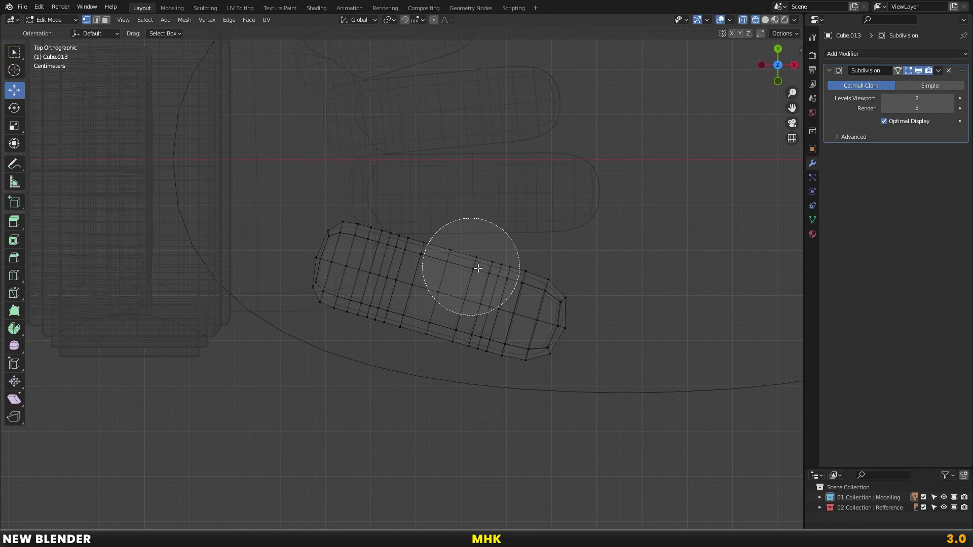
{"action": "left_click_drag", "start_coordinate": [479, 268], "coordinate": [563, 263]}
{"action": "key", "text": "shift+z"}
{"action": "middle_click_drag", "start_coordinate": [563, 274], "coordinate": [573, 232], "text": "shift"}
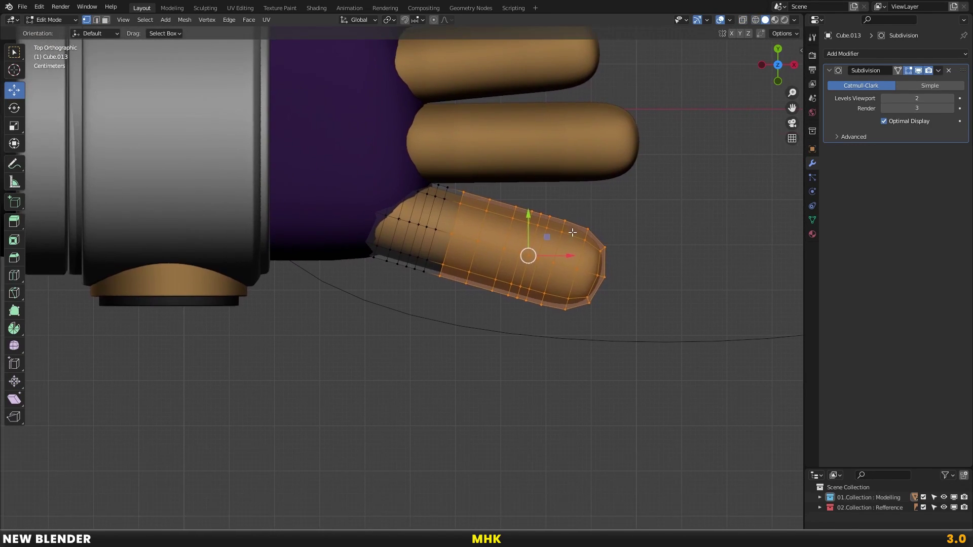
{"action": "key", "text": "shift+d"}
{"action": "left_click", "coordinate": [457, 334]}
{"action": "left_click", "coordinate": [604, 253]}
{"action": "key", "text": "Tab"}
Snap the 3D cursor to the fingertip's base loop and set the origin there
{"action": "key", "text": "ctrl+alt+shift+c"}
{"action": "left_click", "coordinate": [521, 267]}
{"action": "key", "text": "Tab"}
{"action": "left_click", "coordinate": [339, 330], "text": "alt"}
{"action": "key", "text": "shift+s"}
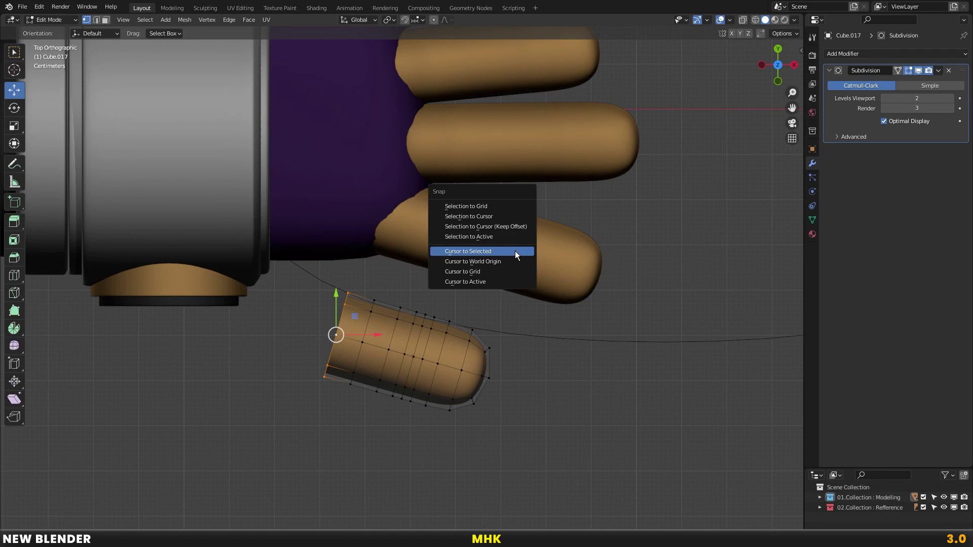
{"action": "left_click", "coordinate": [515, 251]}
{"action": "key", "text": "Tab"}
{"action": "key", "text": "ctrl+alt+shift+c"}
{"action": "left_click", "coordinate": [522, 234]}
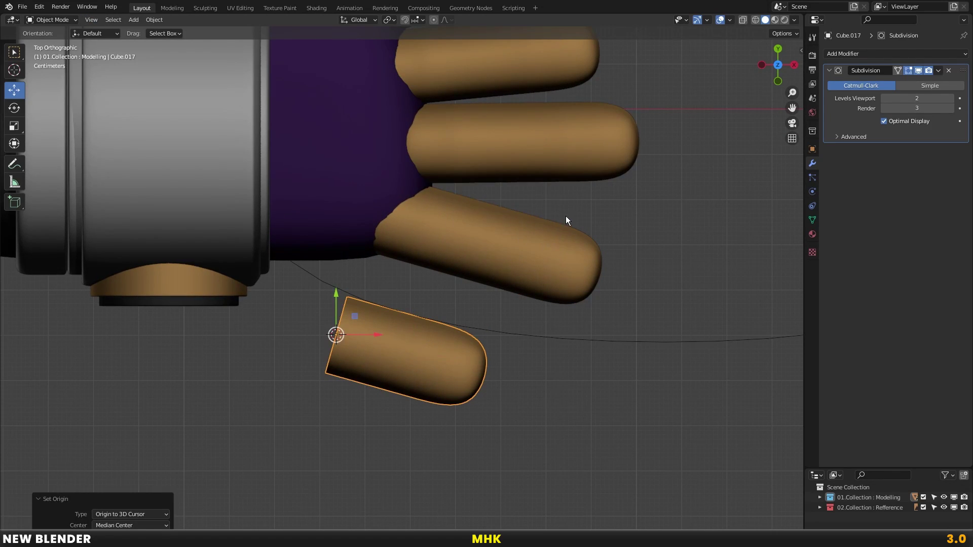
Rotate and move the fingertip near the wrist, turned toward the palm as a thumb
{"action": "key", "text": "r"}
{"action": "key", "text": "r"}
{"action": "left_click", "coordinate": [537, 284]}
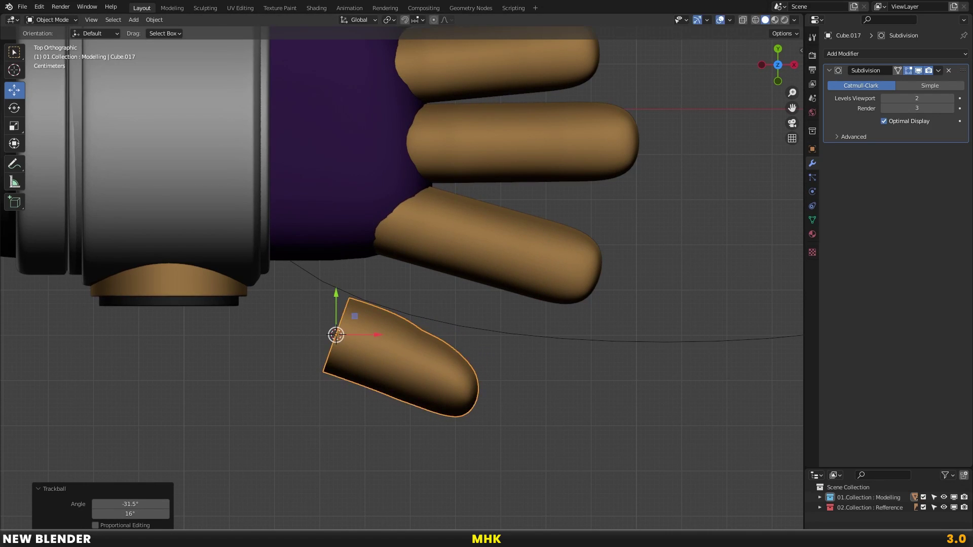
{"action": "key", "text": "g"}
{"action": "left_click", "coordinate": [473, 224]}
{"action": "mouse_move", "coordinate": [472, 224]}
{"action": "middle_mouse_down"}
{"action": "mouse_move", "coordinate": [439, 192]}
{"action": "mouse_move", "coordinate": [464, 145]}
{"action": "mouse_move", "coordinate": [471, 203]}
{"action": "mouse_move", "coordinate": [391, 190]}
{"action": "mouse_move", "coordinate": [482, 172]}
{"action": "middle_mouse_up"}
{"action": "key", "text": "r"}
{"action": "left_click", "coordinate": [467, 218]}
{"action": "key", "text": "g"}
{"action": "left_click", "coordinate": [400, 194]}
Scale the purple palm on Z to about 1.159 times taller
{"action": "key", "text": "KP_1"}
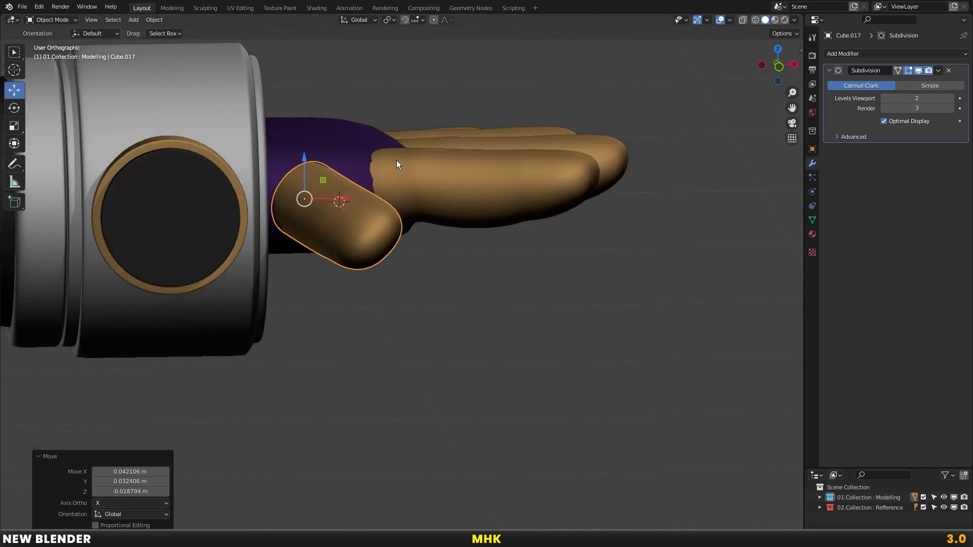
{"action": "left_click_drag", "start_coordinate": [326, 139], "coordinate": [450, 228]}
{"action": "left_click", "coordinate": [372, 151]}
{"action": "key", "text": "s"}
{"action": "key", "text": "x"}
{"action": "right_click", "coordinate": [373, 151]}
{"action": "key", "text": "s"}
{"action": "key", "text": "z"}
{"action": "left_click", "coordinate": [476, 174]}
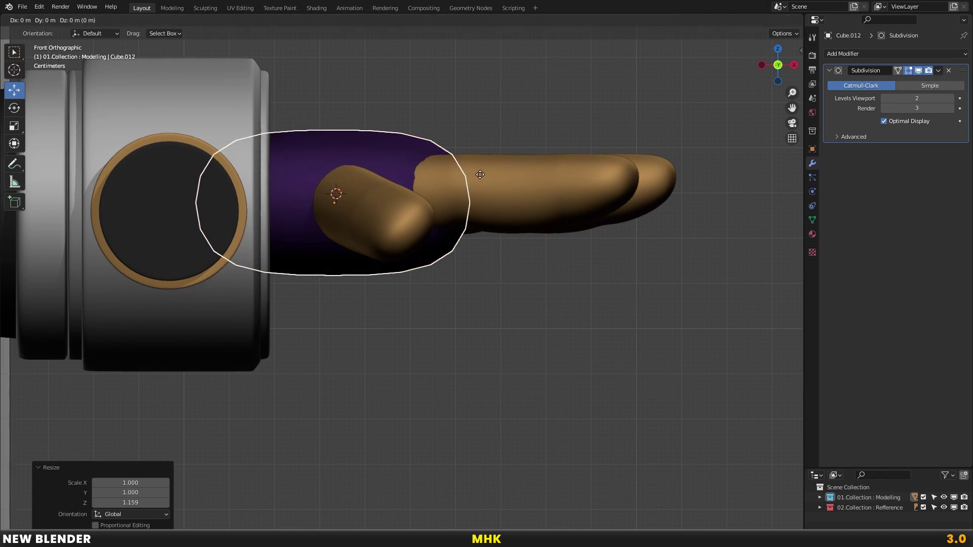
Reposition and rotate the thumb so it tucks against the side of the palm
{"action": "left_click", "coordinate": [379, 197]}
{"action": "key", "text": "g"}
{"action": "left_click", "coordinate": [360, 203]}
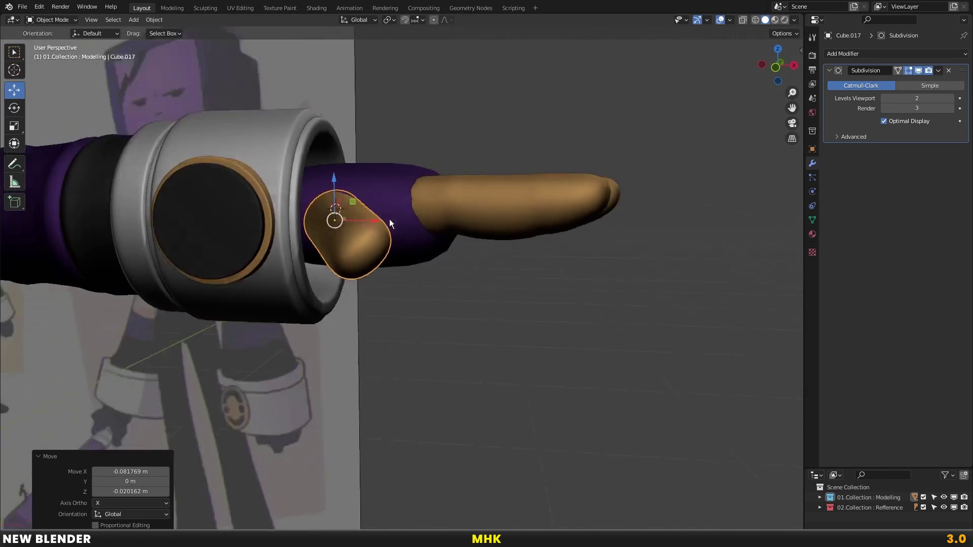
{"action": "middle_click_drag", "start_coordinate": [393, 217], "coordinate": [450, 228]}
{"action": "key", "text": "r"}
{"action": "left_click", "coordinate": [439, 212]}
{"action": "key", "text": "r"}
{"action": "left_click", "coordinate": [361, 202]}
{"action": "mouse_move", "coordinate": [361, 202]}
{"action": "middle_mouse_down"}
{"action": "mouse_move", "coordinate": [421, 224]}
{"action": "mouse_move", "coordinate": [477, 201]}
{"action": "mouse_move", "coordinate": [443, 184]}
{"action": "mouse_move", "coordinate": [400, 126]}
{"action": "middle_mouse_up"}
{"action": "key", "text": "g"}
{"action": "left_click", "coordinate": [431, 221]}
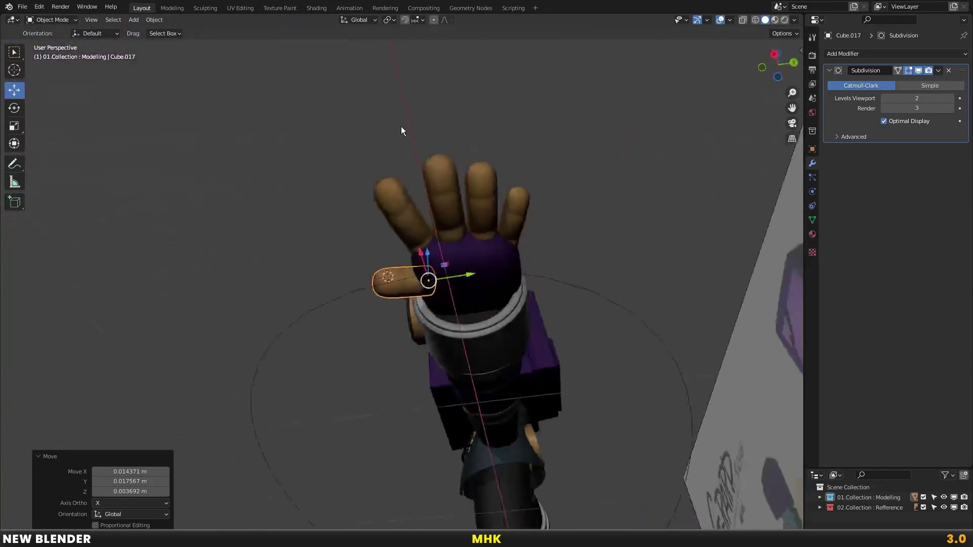
Shrink the middle finger to 0.922 scale in top view
{"action": "scroll", "coordinate": [468, 187], "scroll_direction": "up", "scroll_amount": 2}
{"action": "middle_click_drag", "start_coordinate": [469, 187], "coordinate": [473, 156]}
{"action": "left_click", "coordinate": [475, 162]}
{"action": "mouse_move", "coordinate": [497, 193]}
{"action": "middle_mouse_down"}
{"action": "mouse_move", "coordinate": [522, 290]}
{"action": "mouse_move", "coordinate": [534, 279]}
{"action": "middle_mouse_up"}
{"action": "key", "text": "KP_7"}
{"action": "key", "text": "s"}
{"action": "left_click", "coordinate": [617, 261]}
{"action": "left_click", "coordinate": [562, 272]}
Shrink the lower finger and shorten the middle finger to smaller sizes
{"action": "key", "text": "s"}
{"action": "left_click", "coordinate": [552, 196]}
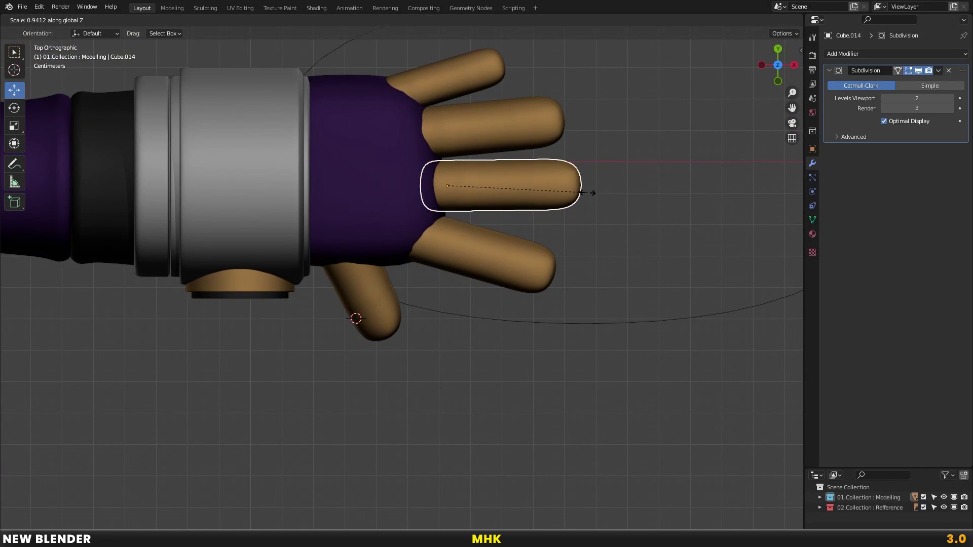
{"action": "left_click", "coordinate": [607, 205]}
{"action": "left_click", "coordinate": [514, 244]}
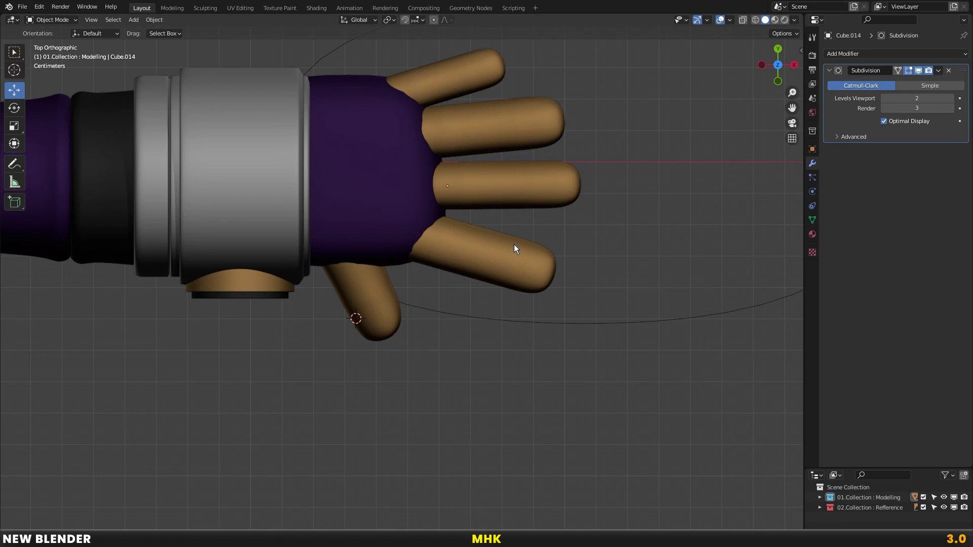
{"action": "key", "text": "s"}
{"action": "left_click", "coordinate": [630, 251]}
Slide the middle finger along the Y axis and slightly rescale the lower finger
{"action": "left_click", "coordinate": [546, 183]}
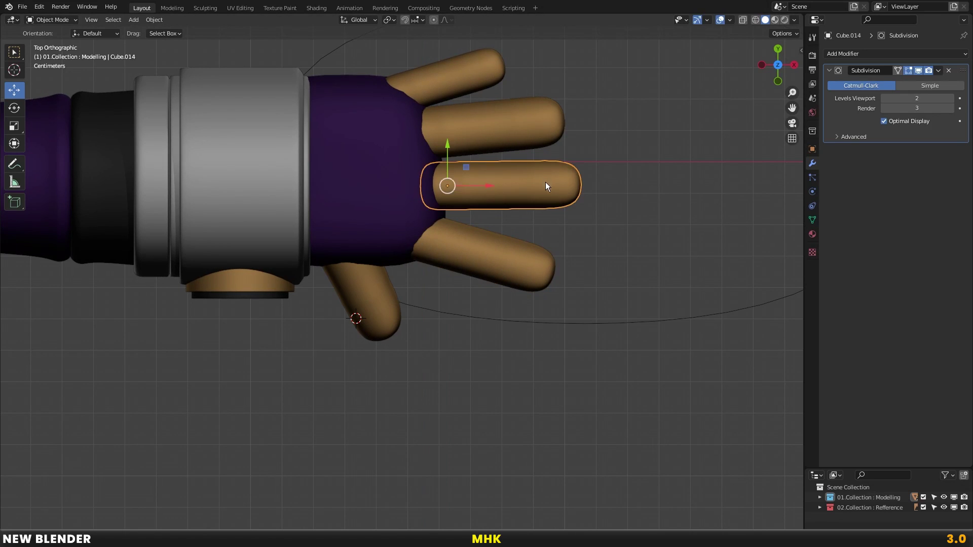
{"action": "key", "text": "g"}
{"action": "key", "text": "y"}
{"action": "scroll", "coordinate": [479, 318], "scroll_direction": "up", "scroll_amount": 2}
{"action": "left_click", "coordinate": [479, 314]}
{"action": "key", "text": "s"}
{"action": "left_click", "coordinate": [603, 304]}
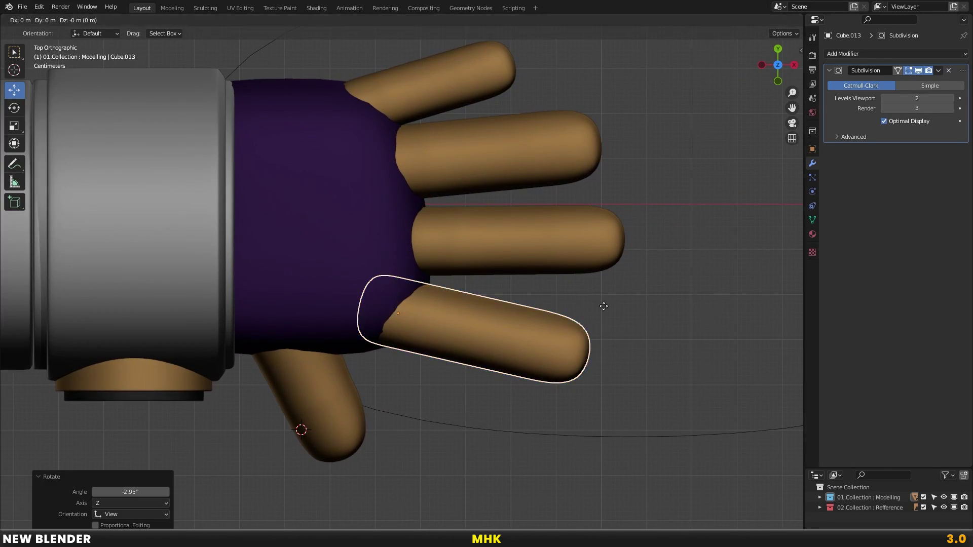
Shorten the upper finger along Y and scale it along Y to adjust its tilt
{"action": "left_click", "coordinate": [574, 227]}
{"action": "key", "text": "g"}
{"action": "key", "text": "y"}
{"action": "left_click", "coordinate": [551, 154]}
{"action": "key", "text": "s"}
{"action": "key", "text": "y"}
{"action": "left_click", "coordinate": [631, 175]}
Rotate and reposition the upper finger, then shift the top finger slightly
{"action": "key", "text": "r"}
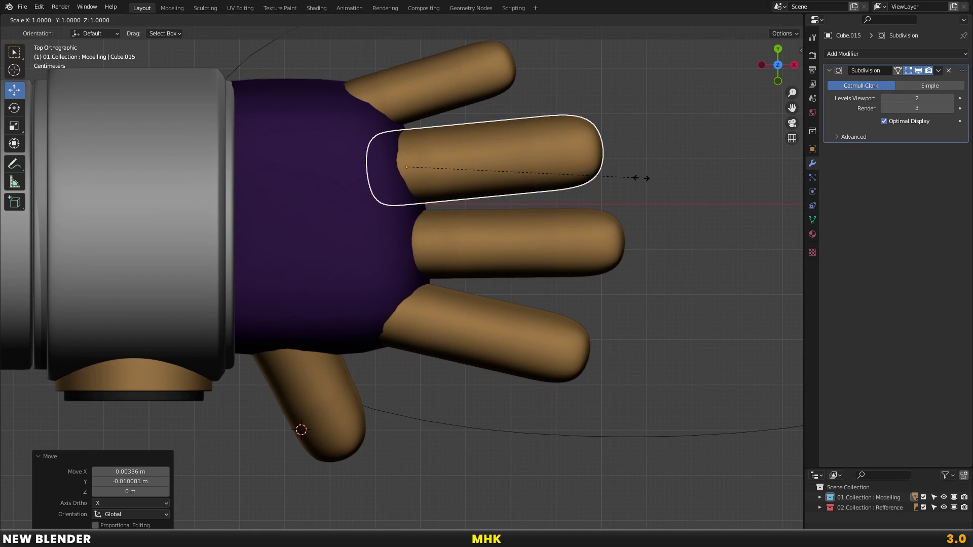
{"action": "left_click", "coordinate": [631, 175]}
{"action": "key", "text": "r"}
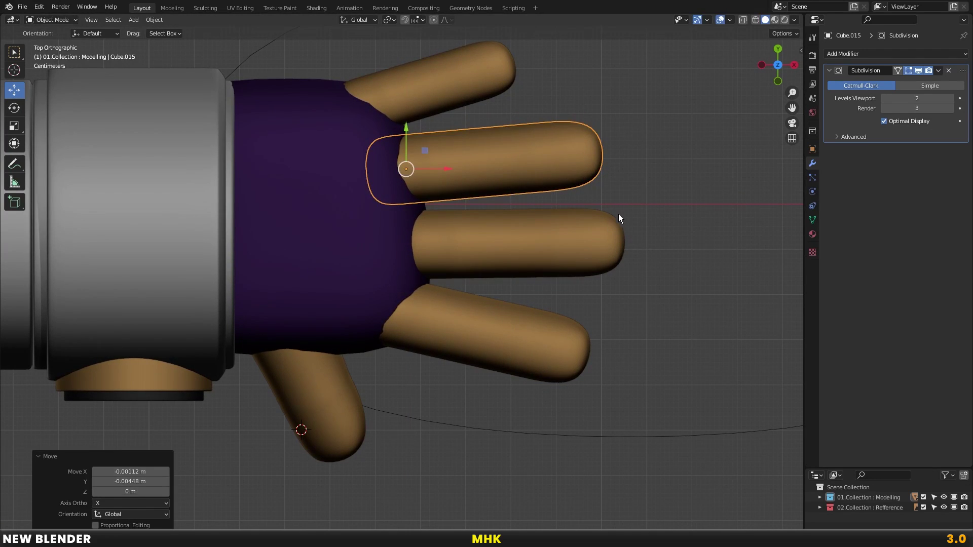
{"action": "left_click", "coordinate": [615, 217]}
{"action": "key", "text": "g"}
{"action": "left_click", "coordinate": [442, 74]}
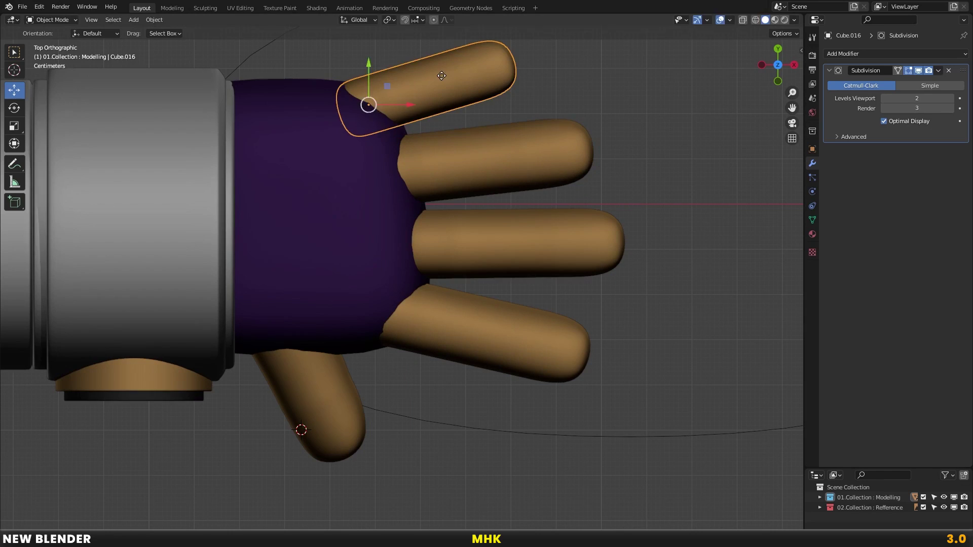
{"action": "key", "text": "g"}
{"action": "left_click", "coordinate": [370, 168]}
Delete the palm's Subdivision modifier and add a fresh Subdivision Surface, collapsing its panel
{"action": "key", "text": "ctrl+x"}
{"action": "left_click", "coordinate": [860, 56]}
{"action": "left_click", "coordinate": [782, 236]}
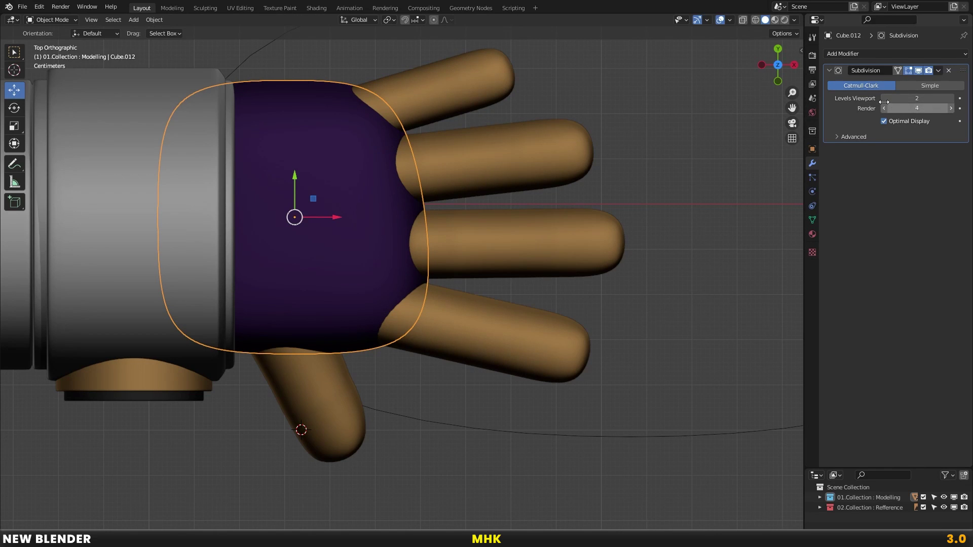
{"action": "left_click", "coordinate": [829, 70]}
{"action": "right_click", "coordinate": [372, 177]}
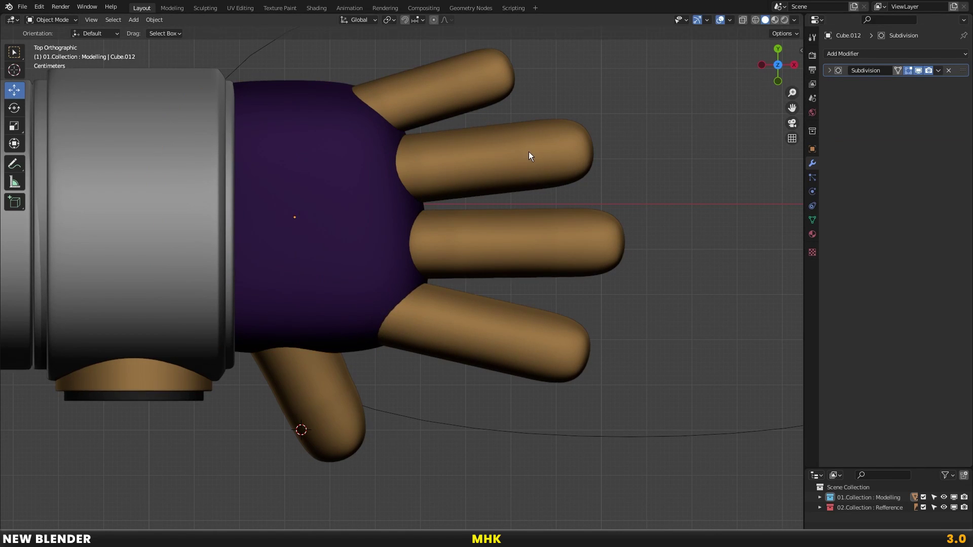
{"action": "left_click", "coordinate": [528, 151]}
{"action": "mouse_move", "coordinate": [528, 151]}
{"action": "middle_mouse_down"}
{"action": "mouse_move", "coordinate": [572, 226]}
{"action": "mouse_move", "coordinate": [521, 230]}
{"action": "middle_mouse_up"}
{"action": "scroll", "coordinate": [521, 226], "scroll_direction": "down", "scroll_amount": 6}
{"action": "middle_click_drag", "start_coordinate": [458, 269], "coordinate": [465, 260]}
Add a Mirror modifier to one finger, viewed from the front
{"action": "scroll", "coordinate": [465, 260], "scroll_direction": "up", "scroll_amount": 6}
{"action": "key", "text": "KP_1"}
{"action": "middle_click_drag", "start_coordinate": [513, 228], "coordinate": [471, 315]}
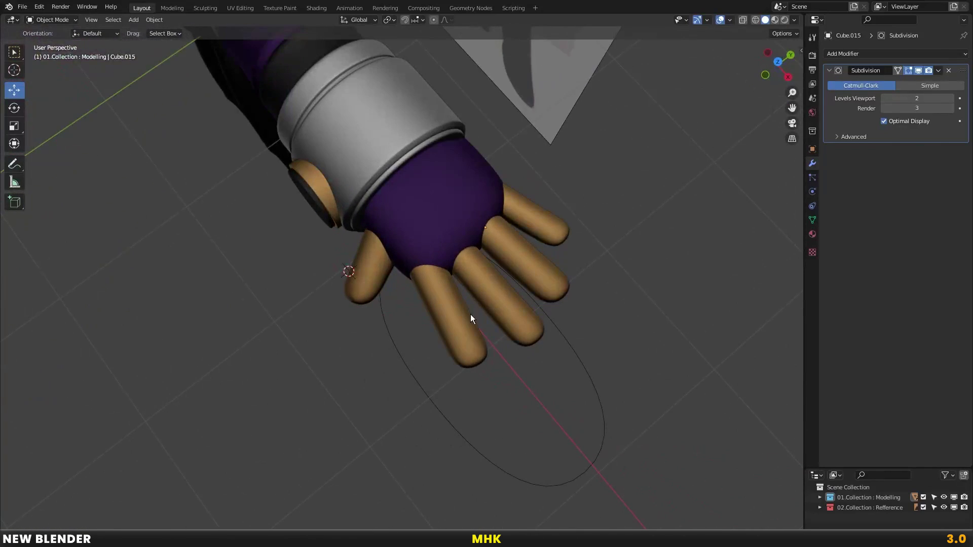
{"action": "left_click", "coordinate": [845, 54]}
{"action": "left_click", "coordinate": [765, 171]}
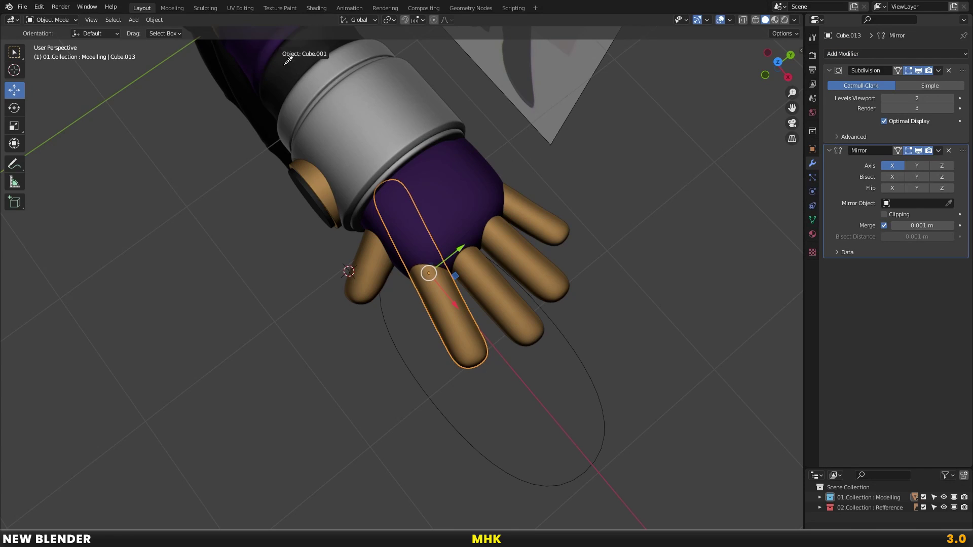
Copy the mirrored finger's modifiers to the other three fingers with Ctrl+L
{"action": "left_click", "coordinate": [484, 279]}
{"action": "left_click", "coordinate": [519, 254], "text": "shift"}
{"action": "left_click", "coordinate": [532, 218], "text": "shift"}
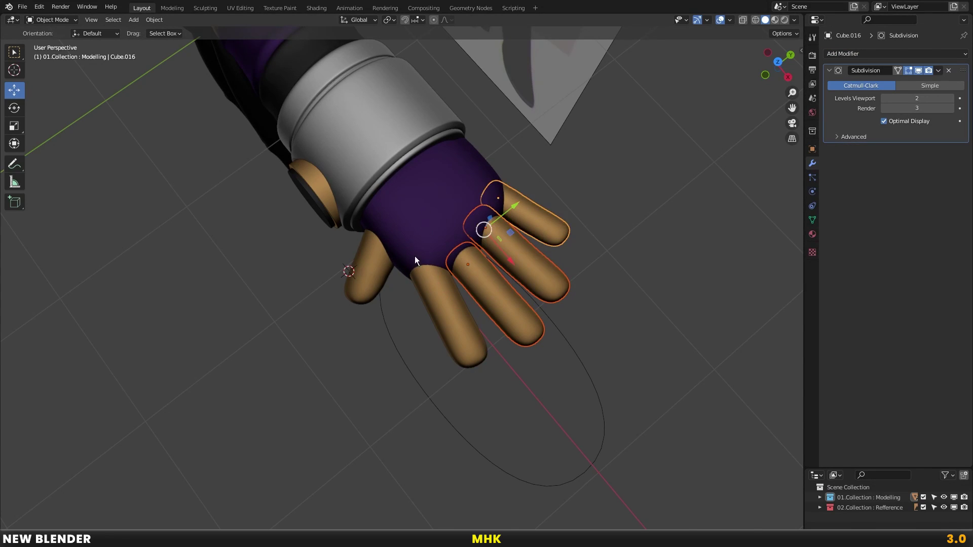
{"action": "left_click", "coordinate": [434, 305], "text": "shift"}
{"action": "key", "text": "ctrl+l"}
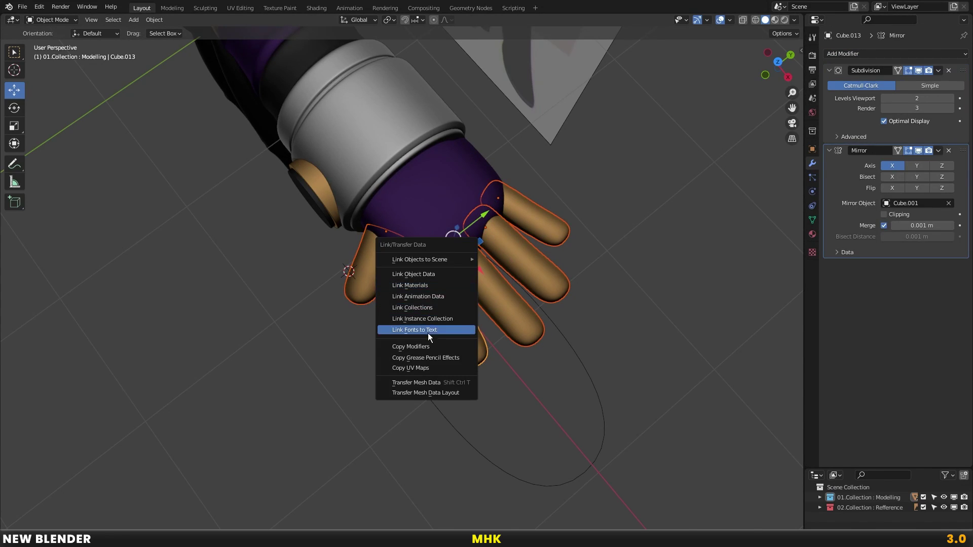
{"action": "left_click", "coordinate": [411, 347]}
Copy the Mirror setup to the palm too, then check both hands in front view
{"action": "left_click", "coordinate": [440, 239]}
{"action": "left_click", "coordinate": [433, 274], "text": "shift"}
{"action": "key", "text": "ctrl+l"}
{"action": "left_click", "coordinate": [573, 221]}
{"action": "key", "text": "KP_1"}
{"action": "scroll", "coordinate": [342, 251], "scroll_direction": "down", "scroll_amount": 3}
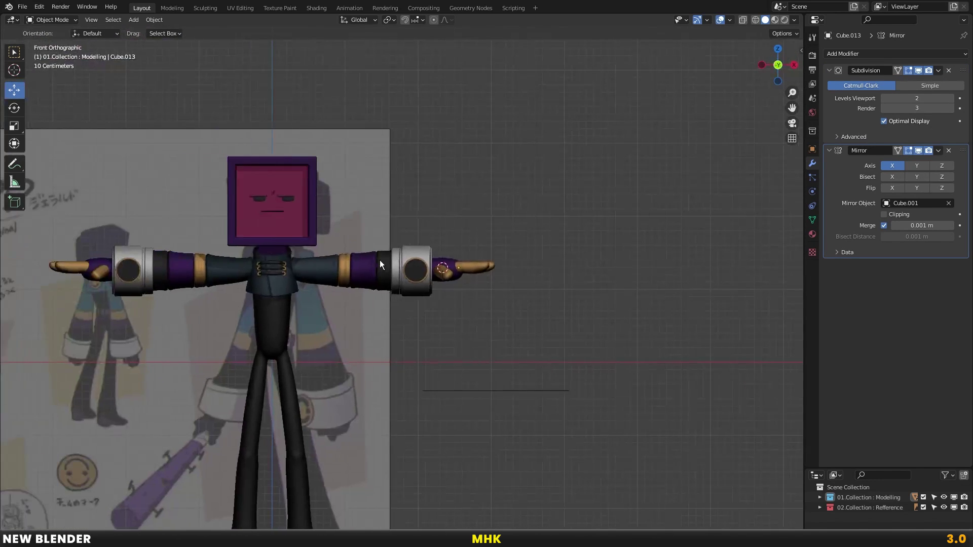
{"action": "middle_click_drag", "start_coordinate": [385, 269], "coordinate": [400, 275]}
{"action": "key", "text": "KP_1"}
{"action": "scroll", "coordinate": [448, 257], "scroll_direction": "up", "scroll_amount": 2}
Save the character's .blend file through File > Save As
{"action": "mouse_move", "coordinate": [639, 222]}
{"action": "middle_mouse_down", "text": "shift"}
{"action": "mouse_move", "coordinate": [511, 220]}
{"action": "mouse_move", "coordinate": [546, 201]}
{"action": "mouse_move", "coordinate": [326, 245]}
{"action": "mouse_move", "coordinate": [515, 246]}
{"action": "middle_mouse_up", "text": "shift"}
{"action": "key", "text": "KP_1"}
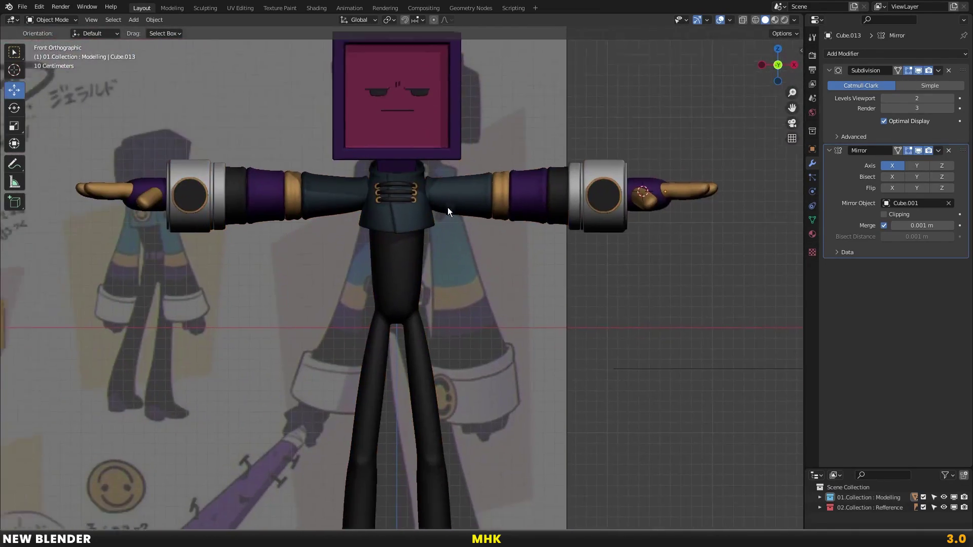
{"action": "scroll", "coordinate": [461, 238], "scroll_direction": "up", "scroll_amount": 1}
{"action": "scroll", "coordinate": [462, 239], "scroll_direction": "up", "scroll_amount": 1}
{"action": "scroll", "coordinate": [469, 230], "scroll_direction": "up", "scroll_amount": 1}
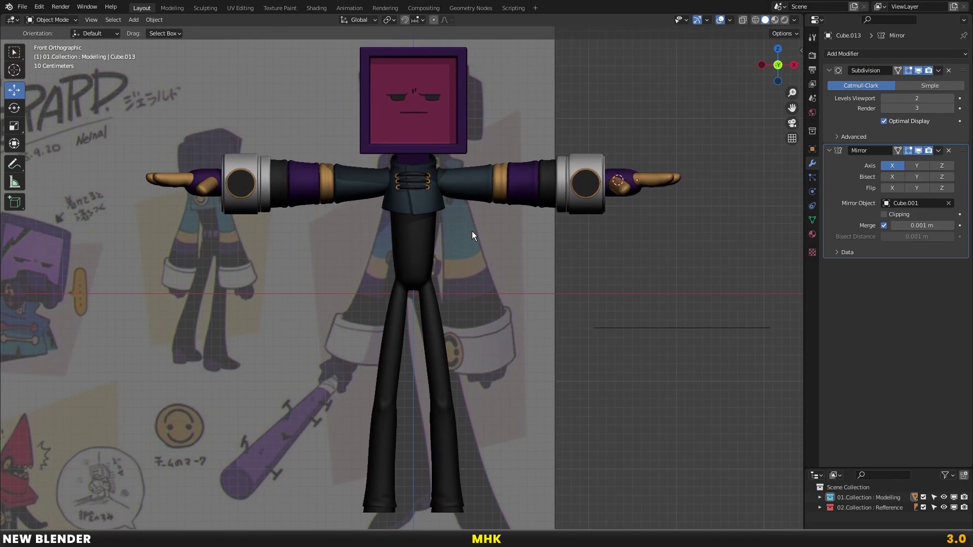
{"action": "left_click", "coordinate": [23, 7]}
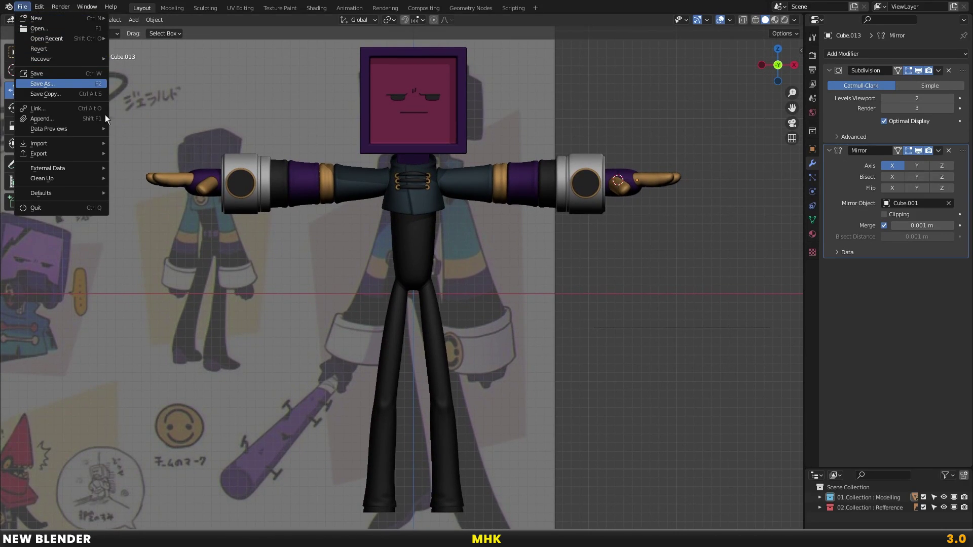
{"action": "left_click", "coordinate": [43, 84]}
{"action": "left_click", "coordinate": [643, 406]}
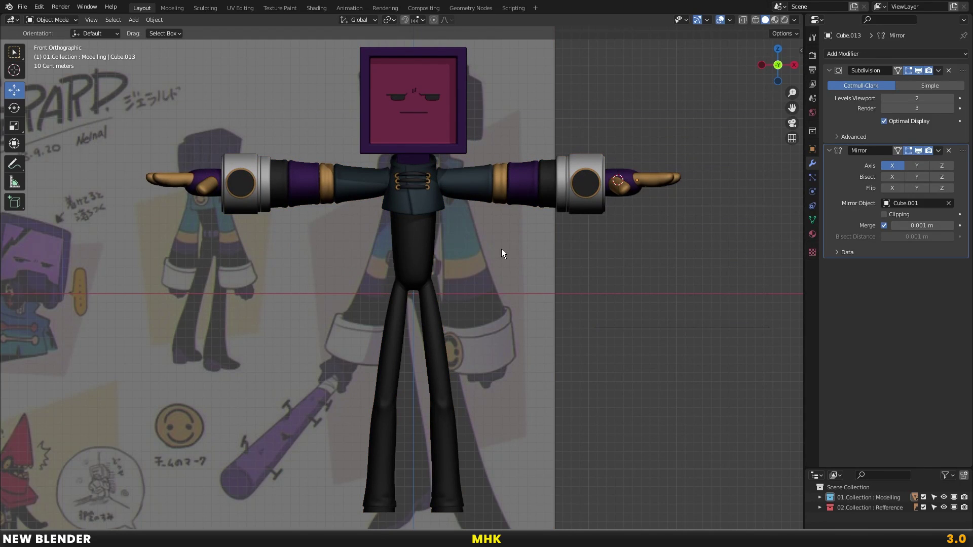
Select the coat and arms mesh to bring up its modifiers
{"action": "scroll", "coordinate": [488, 226], "scroll_direction": "up", "scroll_amount": 1}
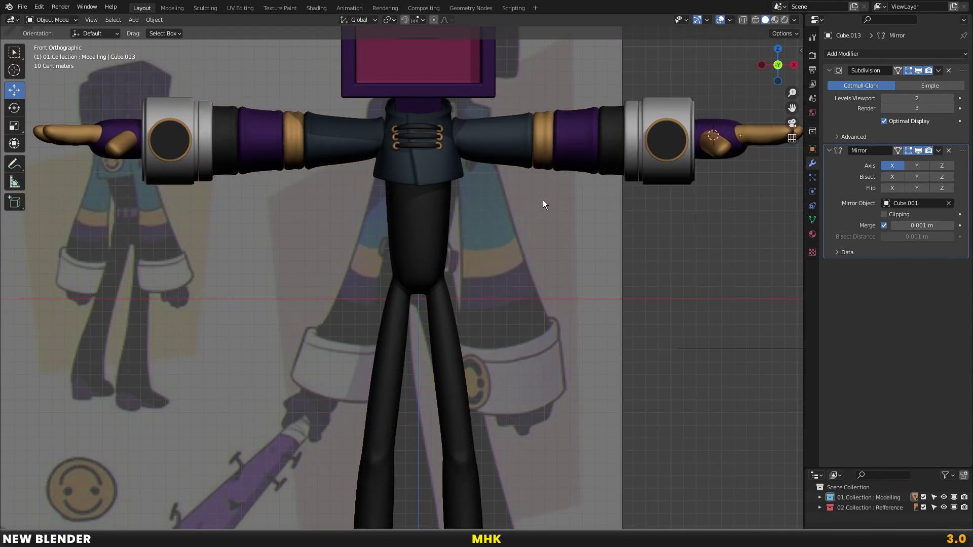
{"action": "scroll", "coordinate": [472, 257], "scroll_direction": "up", "scroll_amount": 1}
{"action": "scroll", "coordinate": [502, 223], "scroll_direction": "up", "scroll_amount": 1}
{"action": "left_click", "coordinate": [531, 188]}
{"action": "scroll", "coordinate": [524, 191], "scroll_direction": "up", "scroll_amount": 1}
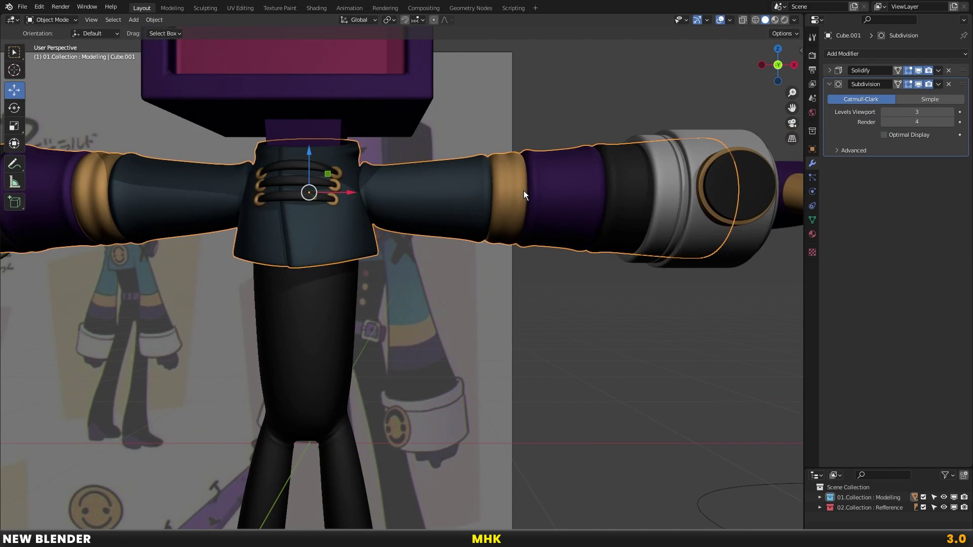
Enter Edit Mode on the coat mesh and clear the vertex selection
{"action": "scroll", "coordinate": [507, 193], "scroll_direction": "up", "scroll_amount": 2}
{"action": "key", "text": "Tab"}
{"action": "scroll", "coordinate": [441, 211], "scroll_direction": "up", "scroll_amount": 2}
{"action": "key", "text": "a"}
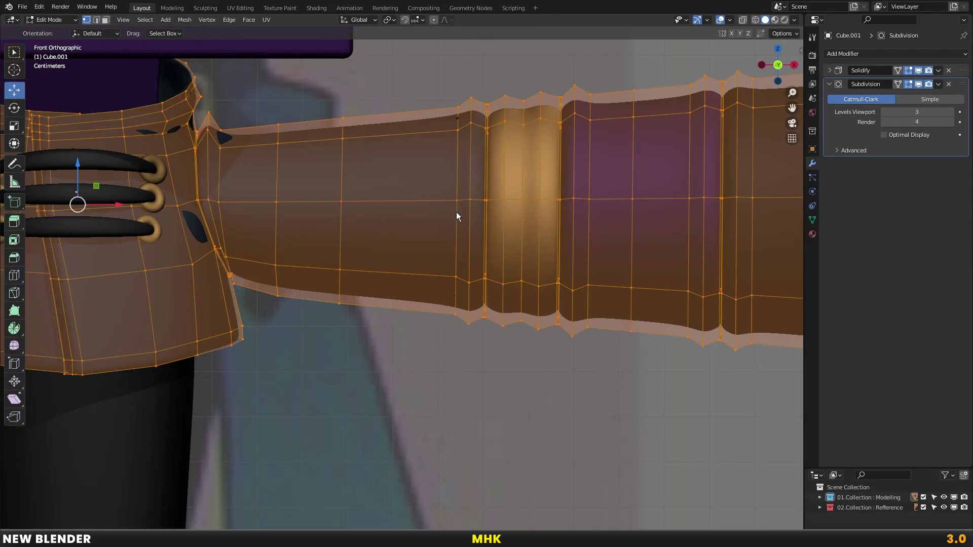
{"action": "key", "text": "Tab"}
{"action": "scroll", "coordinate": [458, 218], "scroll_direction": "down", "scroll_amount": 2}
{"action": "key", "text": "Tab"}
{"action": "scroll", "coordinate": [385, 223], "scroll_direction": "up", "scroll_amount": 2}
{"action": "key", "text": "alt+a"}
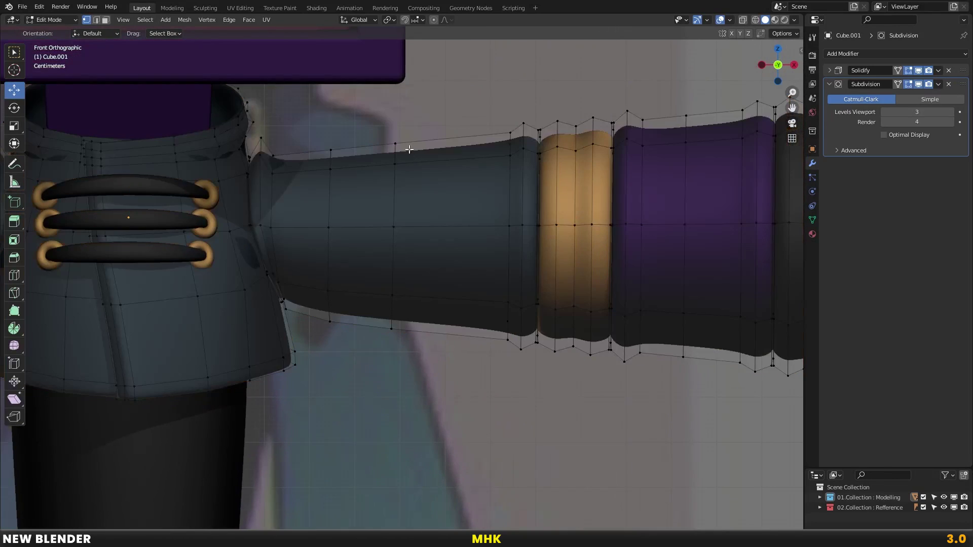
Select a vertical edge loop on the right sleeve and tilt it slightly
{"action": "left_click", "coordinate": [395, 200], "text": "alt"}
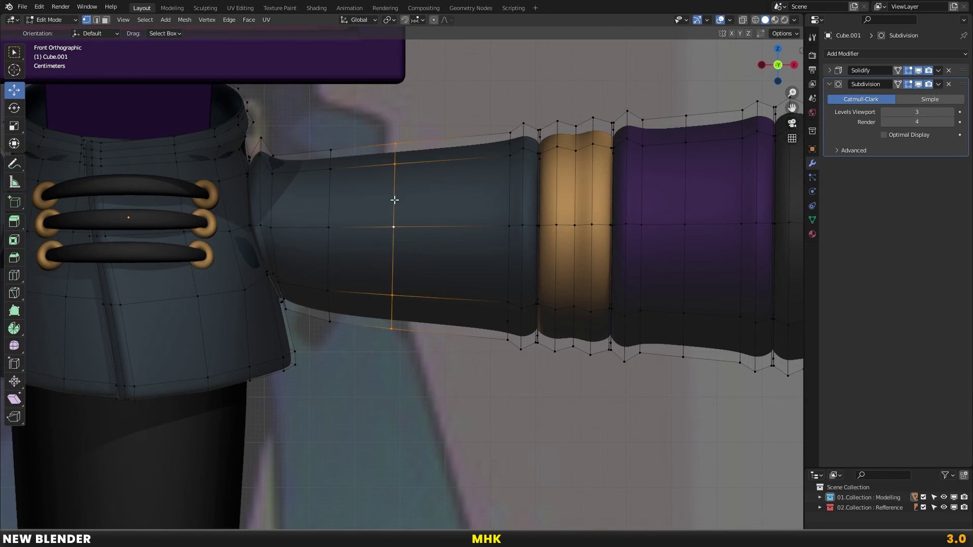
{"action": "left_click", "coordinate": [506, 212]}
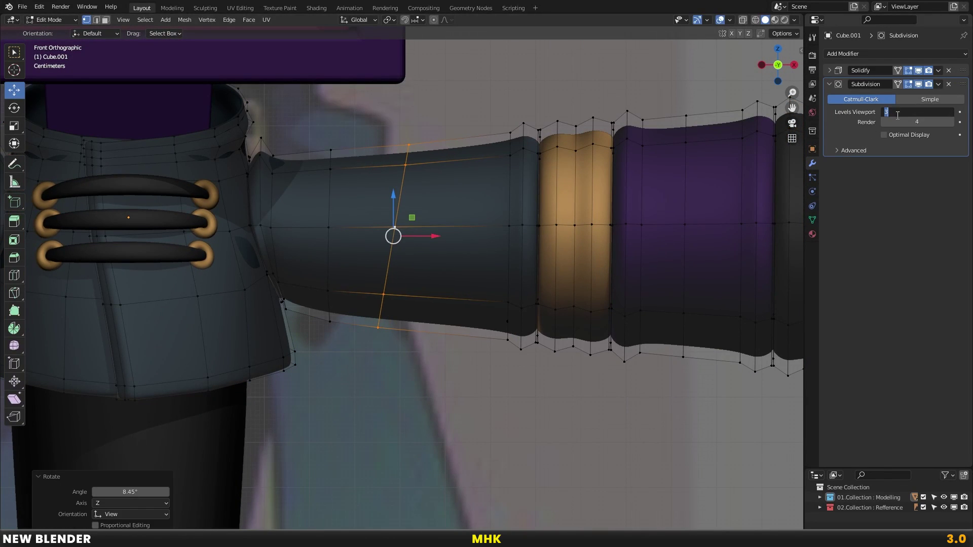
{"action": "scroll", "coordinate": [374, 221], "scroll_direction": "up", "scroll_amount": 1}
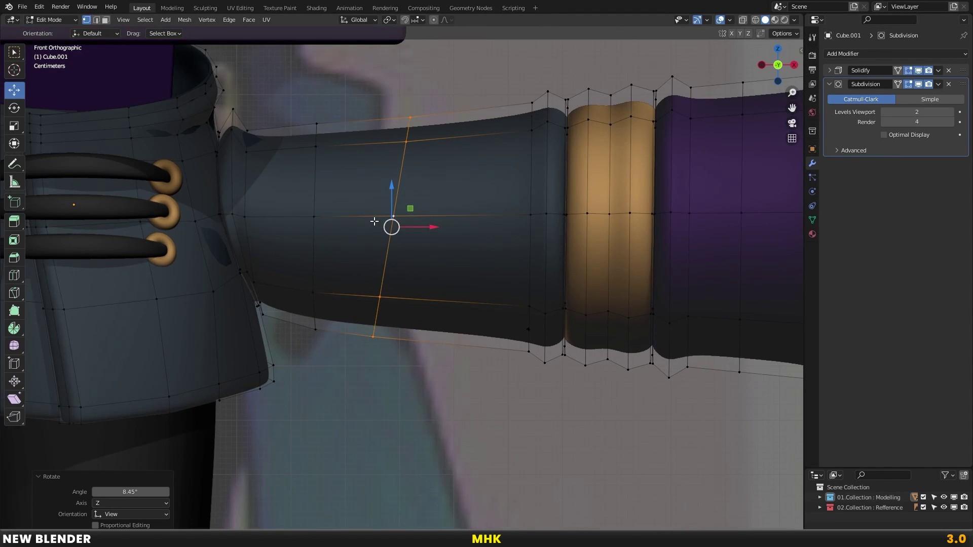
{"action": "left_click", "coordinate": [312, 233], "text": "alt"}
{"action": "right_click", "coordinate": [473, 230]}
Add two unslid loop cuts across the right sleeve, one near the cuff, and tilt it slightly
{"action": "key", "text": "ctrl+r"}
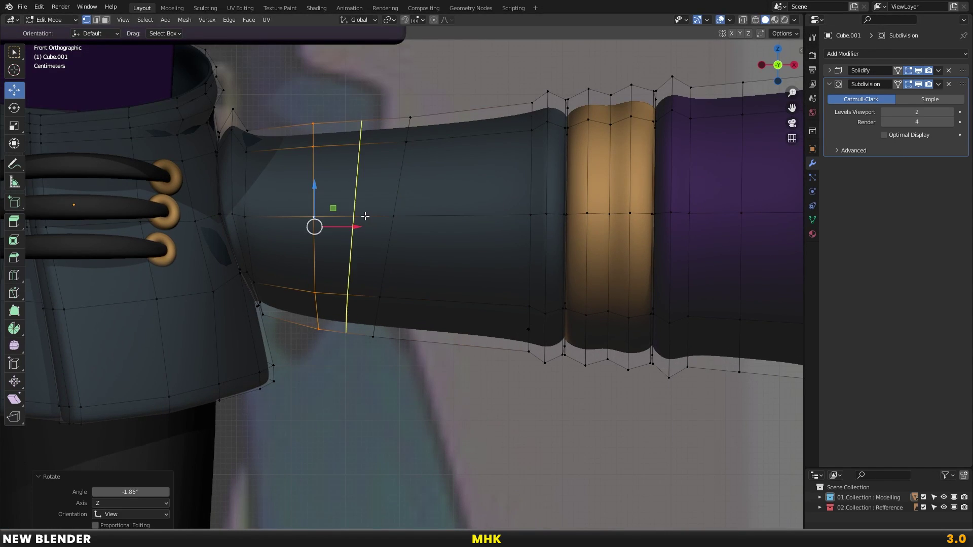
{"action": "left_click", "coordinate": [354, 185]}
{"action": "right_click", "coordinate": [353, 185]}
{"action": "key", "text": "shift+z"}
{"action": "key", "text": "shift+z"}
{"action": "key", "text": "ctrl+r"}
{"action": "left_click", "coordinate": [466, 215]}
{"action": "right_click", "coordinate": [466, 215]}
{"action": "left_click", "coordinate": [612, 233]}
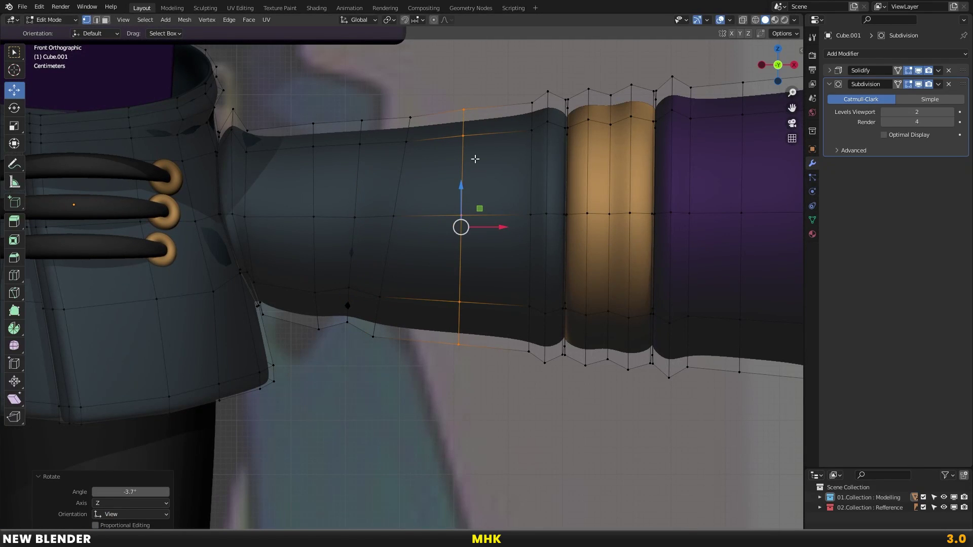
Move a vertex on the sleeve's top edge and preview the smoothed sleeve
{"action": "key", "text": "shift+z"}
{"action": "left_click", "coordinate": [434, 135]}
{"action": "right_click", "coordinate": [435, 135]}
{"action": "key", "text": "shift+z"}
{"action": "key", "text": "g"}
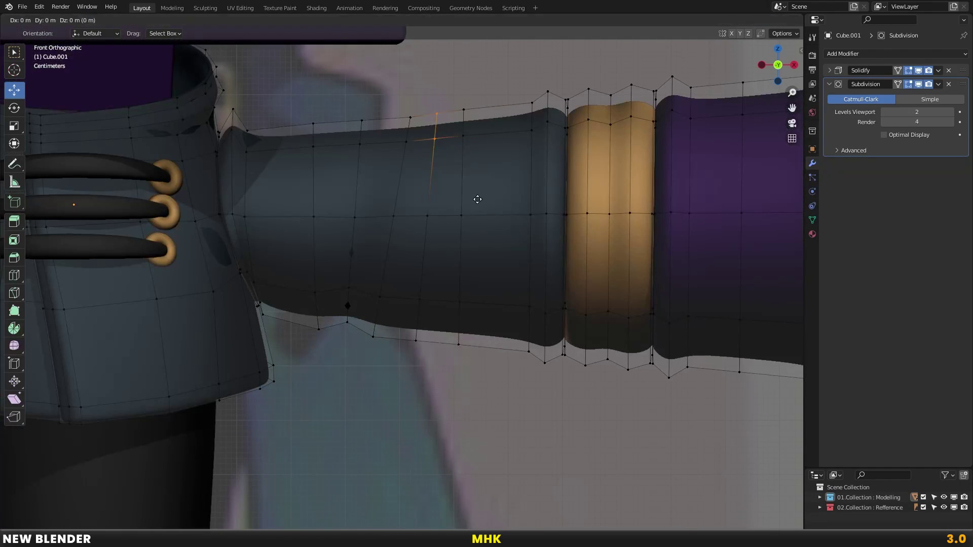
{"action": "left_click", "coordinate": [474, 200]}
{"action": "key", "text": "Tab"}
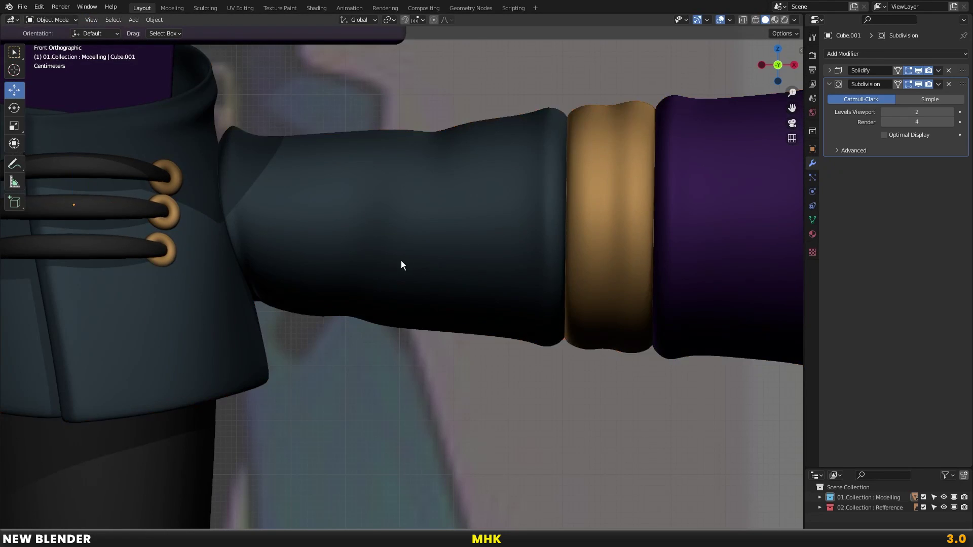
{"action": "scroll", "coordinate": [400, 260], "scroll_direction": "down", "scroll_amount": 3}
{"action": "scroll", "coordinate": [462, 272], "scroll_direction": "down", "scroll_amount": 2}
{"action": "scroll", "coordinate": [652, 245], "scroll_direction": "up", "scroll_amount": 4}
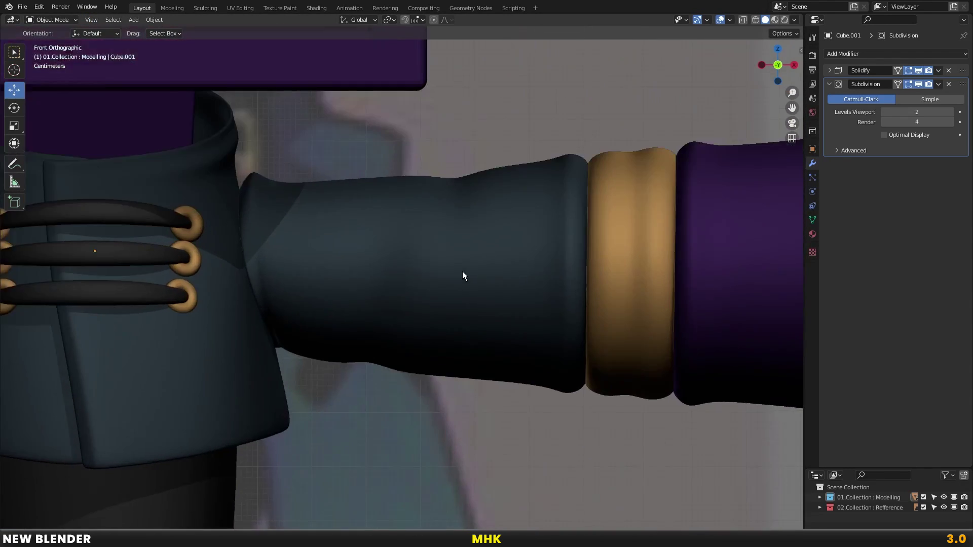
Nudge another right-sleeve vertex and check the character from the front view
{"action": "key", "text": "Tab"}
{"action": "left_click", "coordinate": [464, 172]}
{"action": "key", "text": "g"}
{"action": "left_click", "coordinate": [488, 194]}
{"action": "key", "text": "Tab"}
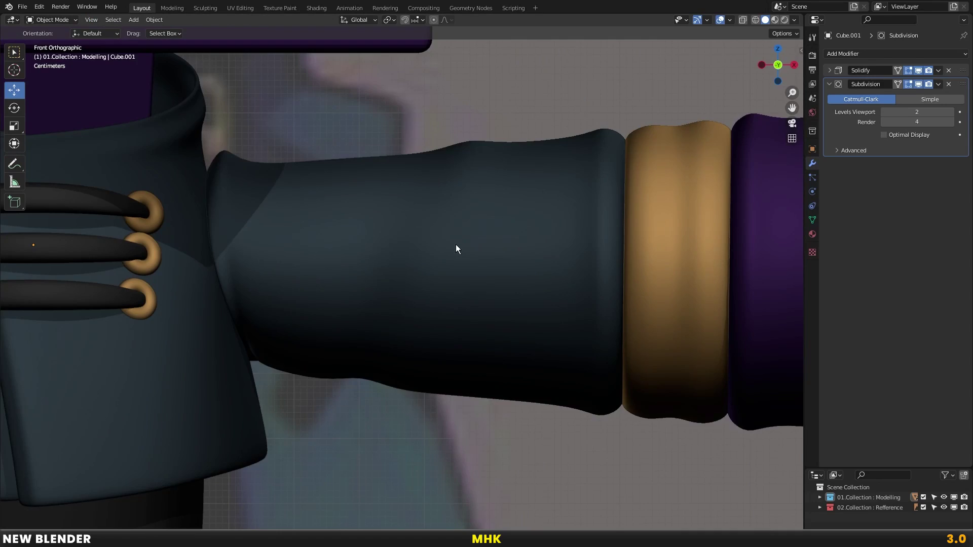
{"action": "scroll", "coordinate": [455, 244], "scroll_direction": "down", "scroll_amount": 4}
{"action": "mouse_move", "coordinate": [331, 299]}
{"action": "middle_mouse_down"}
{"action": "mouse_move", "coordinate": [490, 265]}
{"action": "mouse_move", "coordinate": [483, 250]}
{"action": "mouse_move", "coordinate": [427, 279]}
{"action": "middle_mouse_up"}
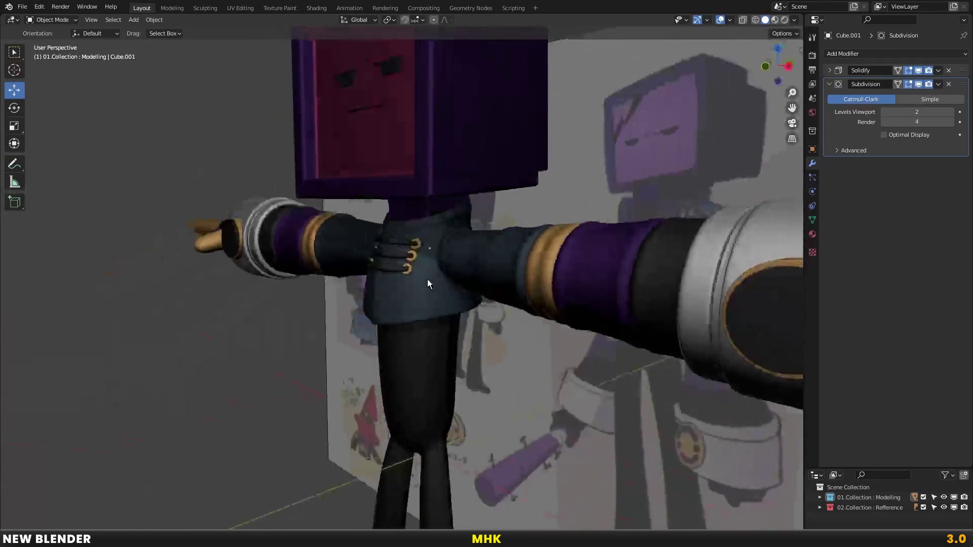
{"action": "key", "text": "KP_1"}
Tilt the adjacent sleeve edge loop about two degrees, cancelling the Alt+S shrink attempts
{"action": "key", "text": "Tab"}
{"action": "scroll", "coordinate": [479, 281], "scroll_direction": "up", "scroll_amount": 4}
{"action": "scroll", "coordinate": [455, 255], "scroll_direction": "up", "scroll_amount": 2}
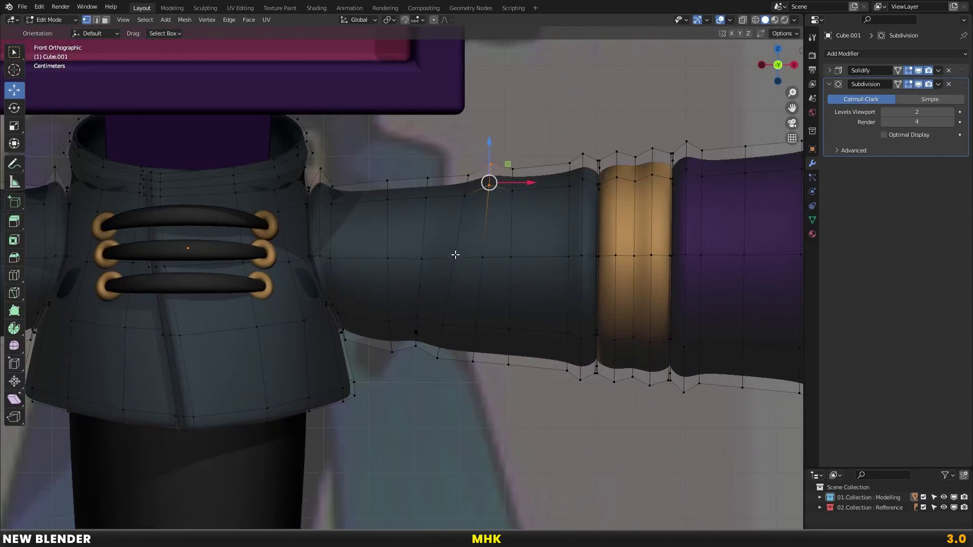
{"action": "key", "text": "alt+s"}
{"action": "right_click", "coordinate": [517, 250]}
{"action": "left_click", "coordinate": [478, 238], "text": "alt"}
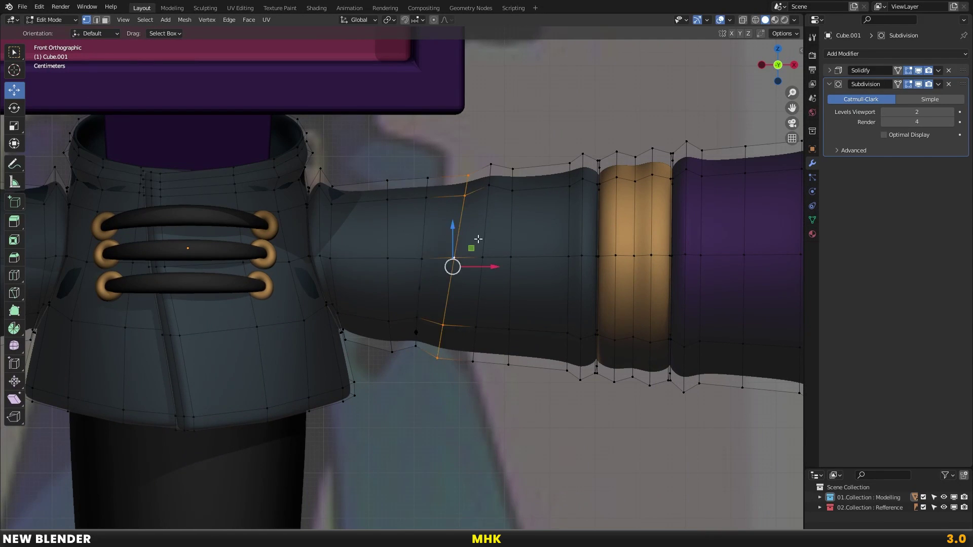
{"action": "left_click", "coordinate": [578, 246]}
{"action": "scroll", "coordinate": [587, 244], "scroll_direction": "up", "scroll_amount": 2}
{"action": "key", "text": "alt+s"}
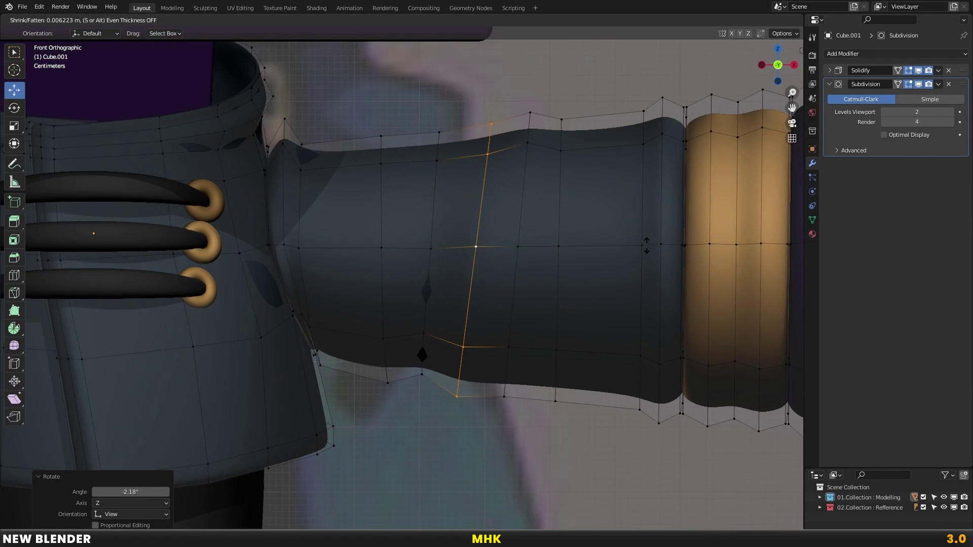
{"action": "right_click", "coordinate": [625, 247]}
Move several right-sleeve vertices toward the shoulder to form a fold crease
{"action": "left_click", "coordinate": [477, 247]}
{"action": "middle_click_drag", "start_coordinate": [495, 249], "coordinate": [627, 243]}
{"action": "key", "text": "g"}
{"action": "left_click", "coordinate": [578, 249]}
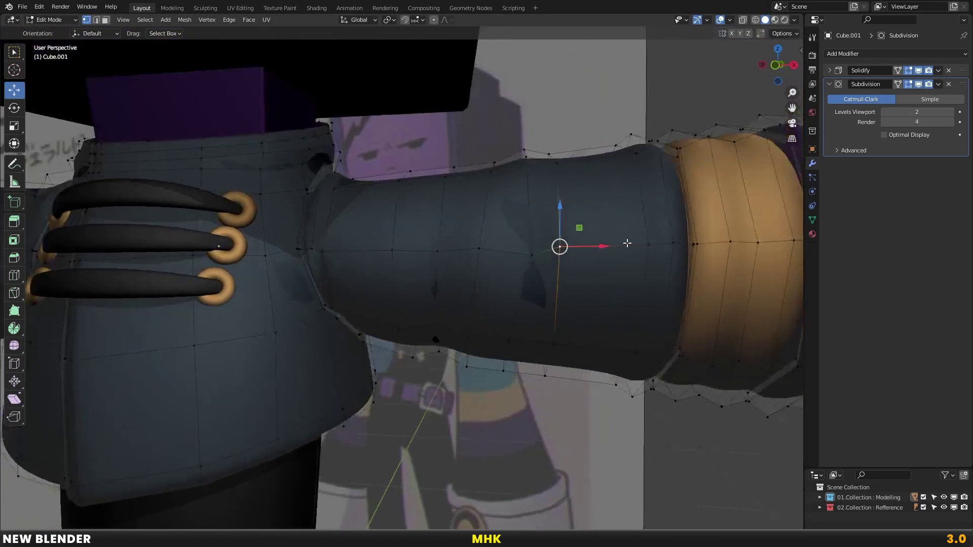
{"action": "left_click", "coordinate": [653, 247]}
{"action": "key", "text": "KP_1"}
{"action": "key", "text": "g"}
{"action": "left_click", "coordinate": [488, 261]}
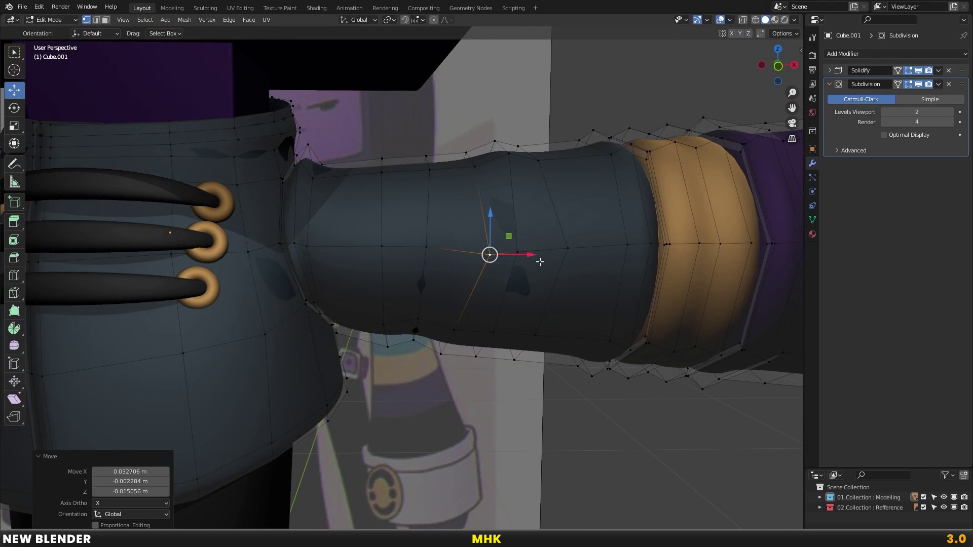
{"action": "key", "text": "g"}
{"action": "left_click", "coordinate": [391, 256]}
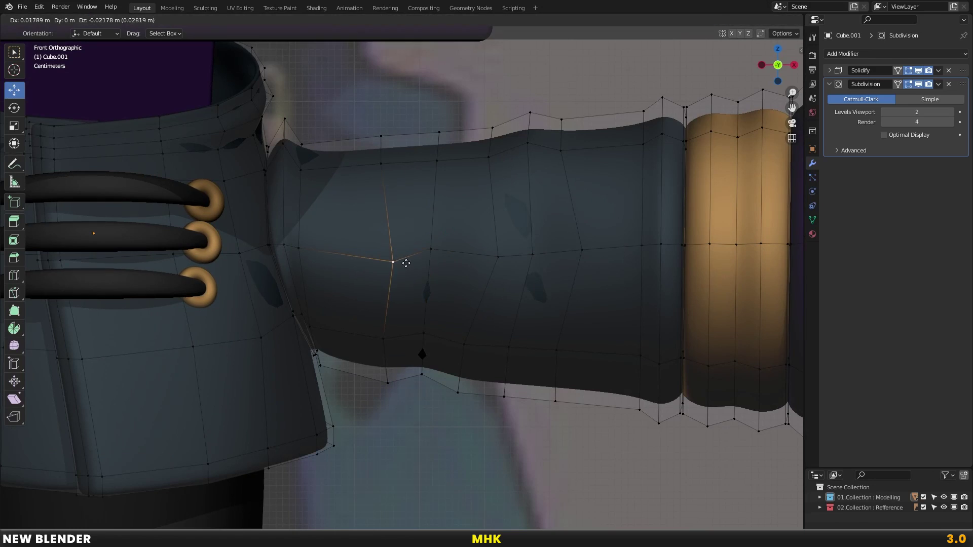
{"action": "key", "text": "Tab"}
Inspect the sleeve from the side, undo an accidental vertex move, and return to front view
{"action": "mouse_move", "coordinate": [486, 280]}
{"action": "middle_mouse_down"}
{"action": "mouse_move", "coordinate": [509, 302]}
{"action": "mouse_move", "coordinate": [513, 284]}
{"action": "mouse_move", "coordinate": [269, 335]}
{"action": "mouse_move", "coordinate": [279, 321]}
{"action": "middle_mouse_up"}
{"action": "key", "text": "Tab"}
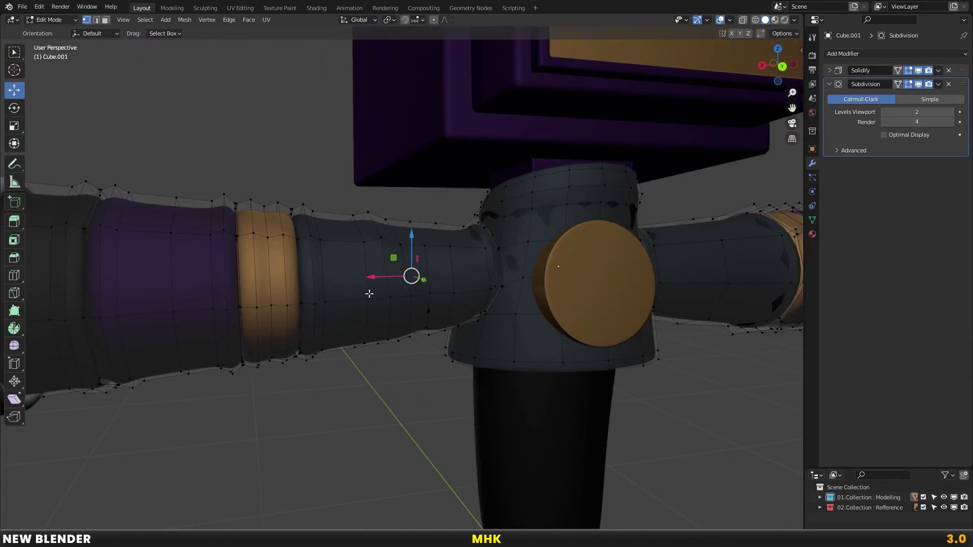
{"action": "scroll", "coordinate": [395, 299], "scroll_direction": "up", "scroll_amount": 3}
{"action": "mouse_move", "coordinate": [391, 302]}
{"action": "middle_mouse_down"}
{"action": "mouse_move", "coordinate": [432, 317]}
{"action": "mouse_move", "coordinate": [385, 310]}
{"action": "middle_mouse_up"}
{"action": "left_click_drag", "start_coordinate": [370, 308], "coordinate": [352, 320]}
{"action": "key", "text": "ctrl+z"}
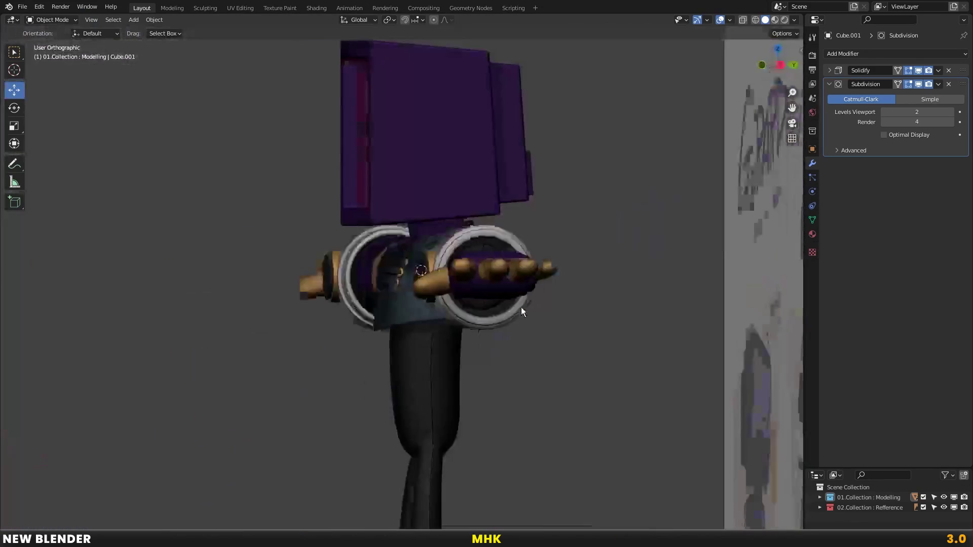
{"action": "key", "text": "KP_1"}
{"action": "scroll", "coordinate": [416, 320], "scroll_direction": "up", "scroll_amount": 5}
{"action": "scroll", "coordinate": [431, 284], "scroll_direction": "up", "scroll_amount": 2}
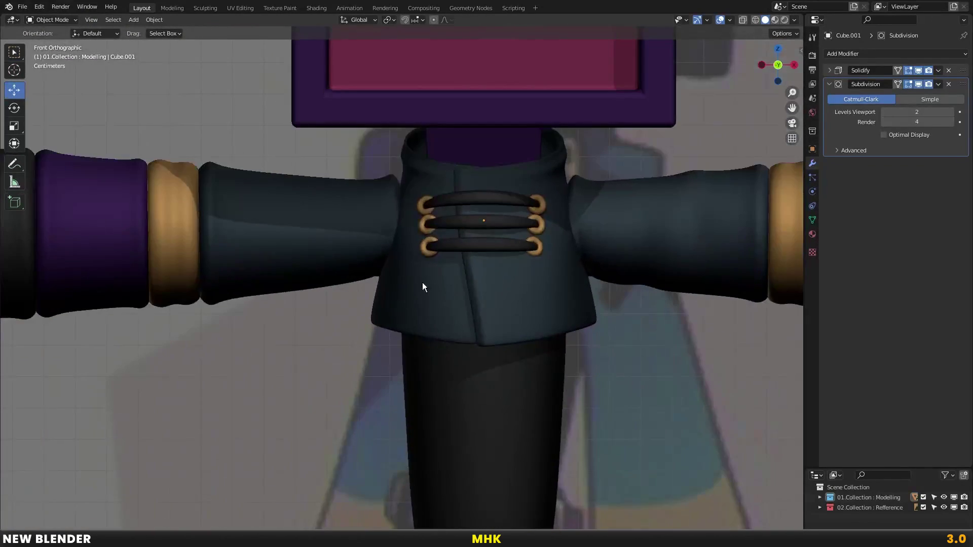
{"action": "key", "text": "Tab"}
{"action": "scroll", "coordinate": [341, 228], "scroll_direction": "up", "scroll_amount": 1}
{"action": "scroll", "coordinate": [334, 210], "scroll_direction": "up", "scroll_amount": 1}
{"action": "scroll", "coordinate": [335, 210], "scroll_direction": "down", "scroll_amount": 2}
Add an unslid loop cut across the left sleeve
{"action": "key", "text": "ctrl+r"}
{"action": "left_click", "coordinate": [327, 213]}
{"action": "right_click", "coordinate": [327, 213]}
{"action": "scroll", "coordinate": [329, 220], "scroll_direction": "up", "scroll_amount": 1}
{"action": "scroll", "coordinate": [285, 231], "scroll_direction": "up", "scroll_amount": 1}
{"action": "scroll", "coordinate": [285, 232], "scroll_direction": "up", "scroll_amount": 1}
{"action": "key", "text": "ctrl+r"}
Place a centred loop on the left sleeve and tilt the shoulder-side loop about five degrees
{"action": "left_click", "coordinate": [275, 224]}
{"action": "right_click", "coordinate": [275, 224]}
{"action": "key", "text": "g"}
{"action": "left_click", "coordinate": [386, 239]}
{"action": "key", "text": "r"}
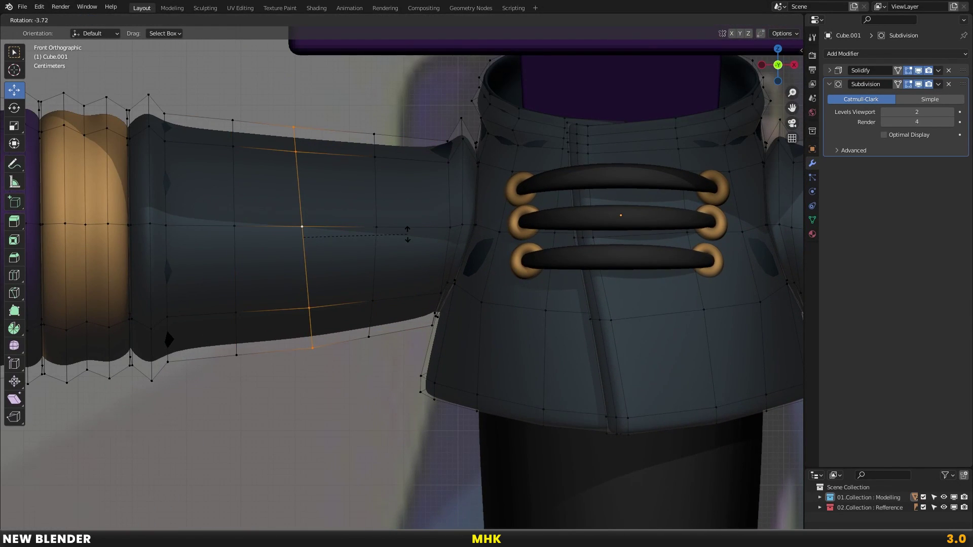
{"action": "left_click", "coordinate": [370, 236]}
Add another loop and shrink the left sleeve's lower vertices inward with Alt+S
{"action": "left_click", "coordinate": [271, 281]}
{"action": "right_click", "coordinate": [272, 281]}
{"action": "key", "text": "shift+z"}
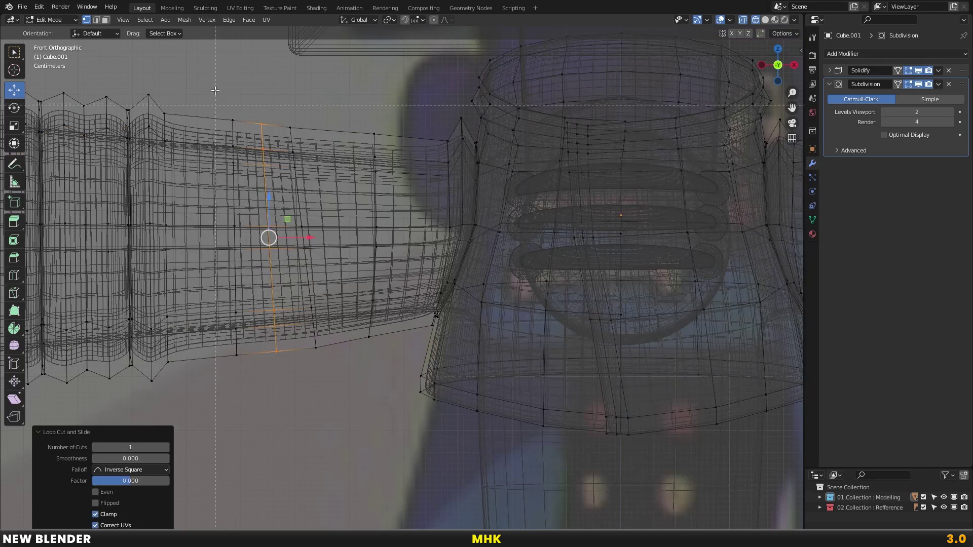
{"action": "left_click", "coordinate": [274, 338]}
{"action": "key", "text": "shift+z"}
{"action": "key", "text": "alt+s"}
{"action": "left_click", "coordinate": [385, 310]}
{"action": "key", "text": "shift+z"}
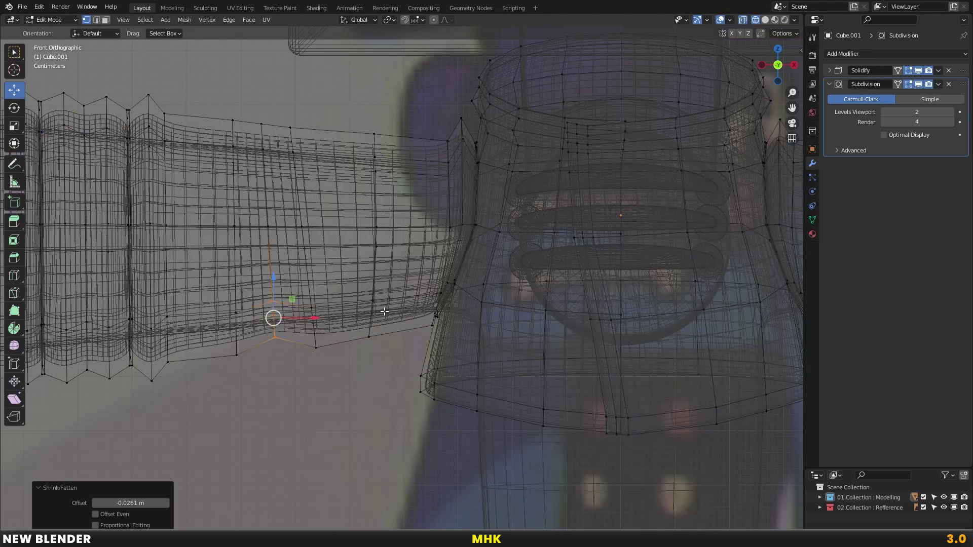
{"action": "key", "text": "shift+z"}
{"action": "key", "text": "ctrl+z"}
{"action": "key", "text": "alt+s"}
{"action": "left_click", "coordinate": [388, 325]}
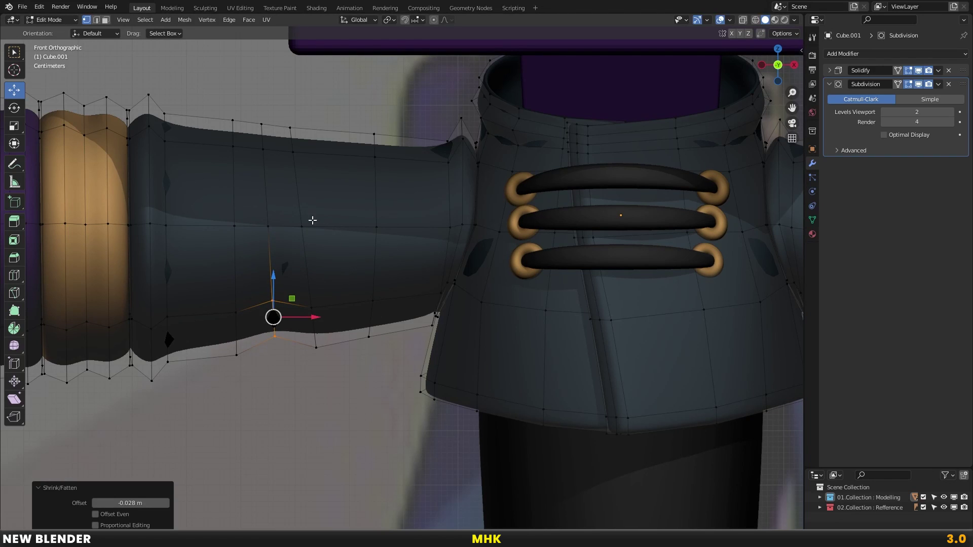
Reshape the sleeve's top edge and tilt a vertical edge loop about six degrees
{"action": "key", "text": "shift+z"}
{"action": "left_click", "coordinate": [262, 123]}
{"action": "key", "text": "shift+z"}
{"action": "key", "text": "g"}
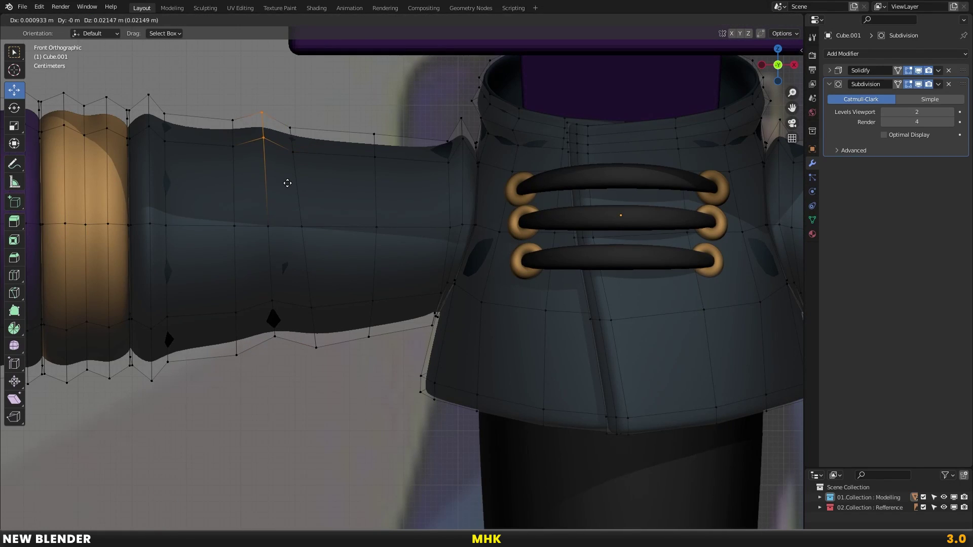
{"action": "left_click", "coordinate": [287, 183]}
{"action": "left_click", "coordinate": [354, 158], "text": "alt"}
{"action": "key", "text": "r"}
{"action": "left_click", "coordinate": [383, 203]}
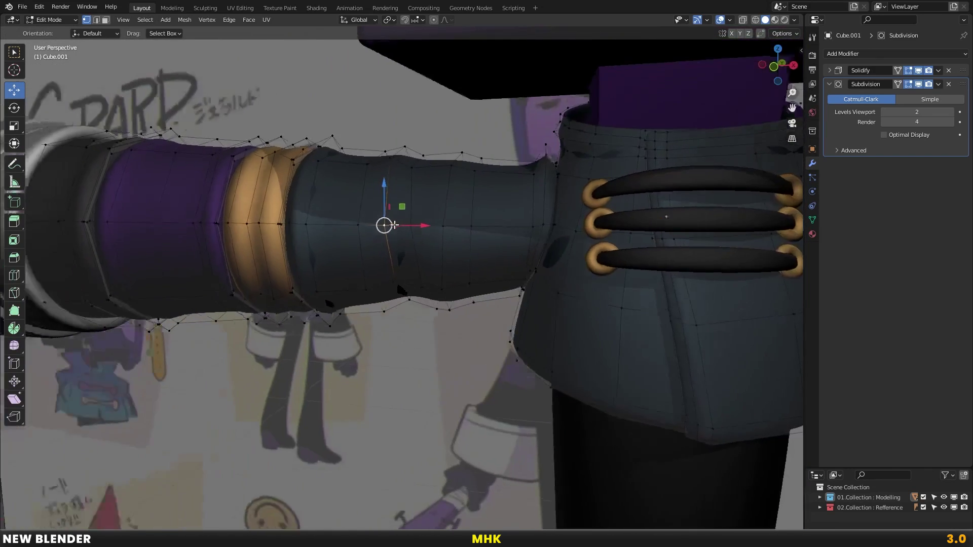
Shift a few left-sleeve vertices slightly to begin forming wrinkles
{"action": "middle_click_drag", "start_coordinate": [343, 222], "coordinate": [375, 182]}
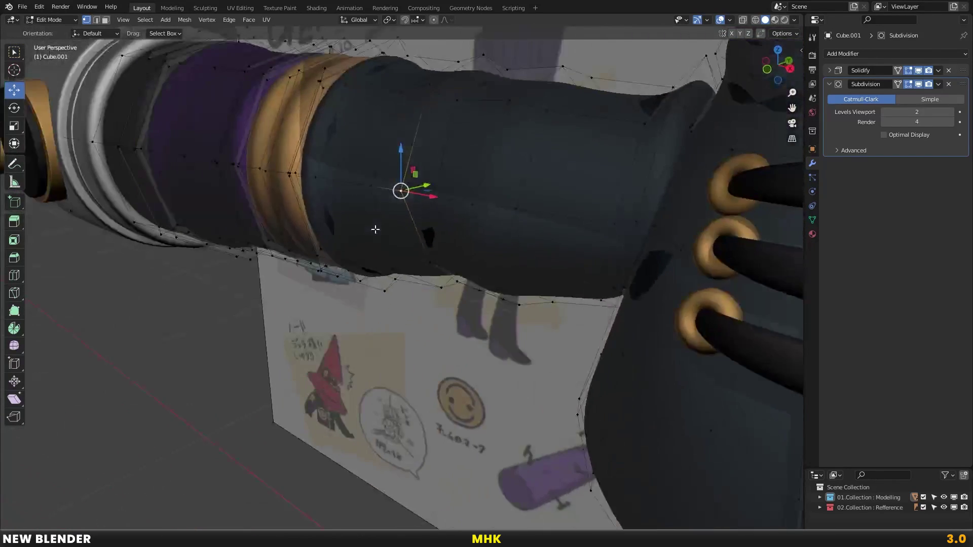
{"action": "key", "text": "g"}
{"action": "left_click", "coordinate": [385, 168]}
{"action": "left_click", "coordinate": [441, 174]}
{"action": "key", "text": "g"}
{"action": "left_click", "coordinate": [543, 196]}
Adjust more sleeve vertices from a near-front view and preview the sleeve
{"action": "middle_click_drag", "start_coordinate": [543, 195], "coordinate": [482, 210]}
{"action": "key", "text": "g"}
{"action": "left_click", "coordinate": [532, 211]}
{"action": "key", "text": "g"}
{"action": "left_click", "coordinate": [382, 177]}
{"action": "middle_click_drag", "start_coordinate": [382, 177], "coordinate": [321, 191]}
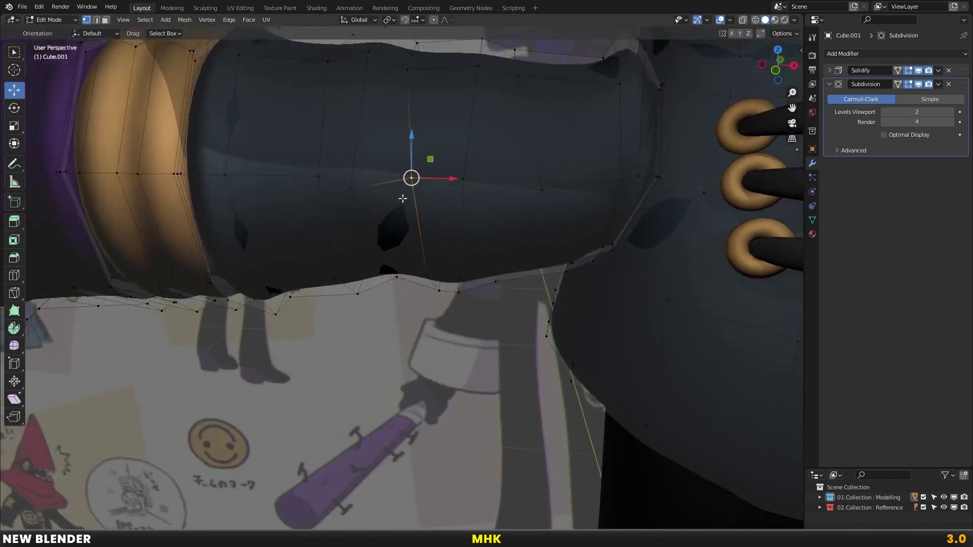
{"action": "key", "text": "Tab"}
Nudge a vertex near the shoulder to shape a wrinkle
{"action": "mouse_move", "coordinate": [367, 244]}
{"action": "middle_mouse_down"}
{"action": "mouse_move", "coordinate": [385, 247]}
{"action": "mouse_move", "coordinate": [348, 254]}
{"action": "mouse_move", "coordinate": [351, 275]}
{"action": "mouse_move", "coordinate": [464, 276]}
{"action": "middle_mouse_up"}
{"action": "key", "text": "Tab"}
{"action": "mouse_move", "coordinate": [328, 264]}
{"action": "middle_mouse_down"}
{"action": "mouse_move", "coordinate": [374, 254]}
{"action": "mouse_move", "coordinate": [409, 230]}
{"action": "middle_mouse_up"}
{"action": "left_click", "coordinate": [399, 223]}
{"action": "key", "text": "g"}
Move several more sleeve vertices into small fold dents and leave Edit Mode
{"action": "key", "text": "g"}
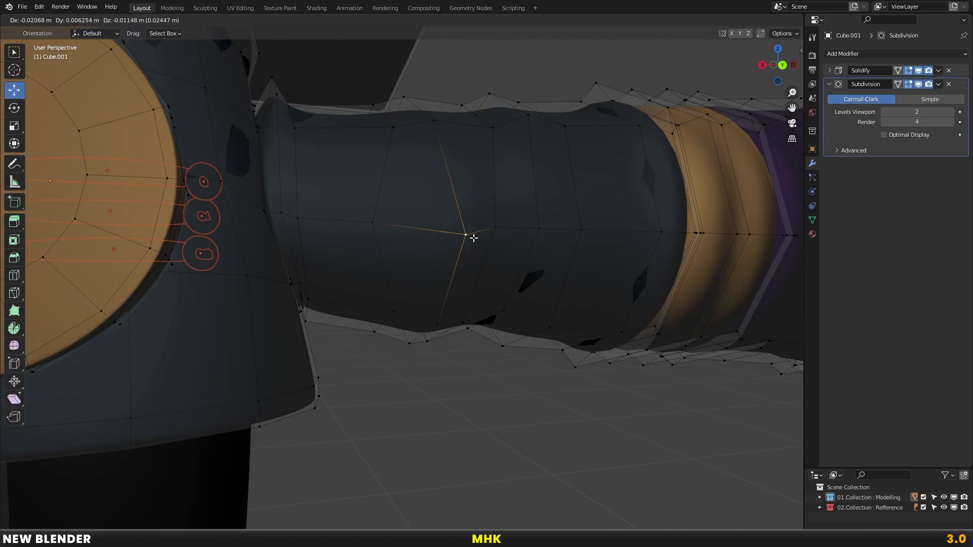
{"action": "left_click", "coordinate": [468, 233]}
{"action": "key", "text": "Tab"}
{"action": "key", "text": "Tab"}
{"action": "left_click", "coordinate": [539, 228]}
{"action": "key", "text": "g"}
{"action": "left_click", "coordinate": [554, 246]}
{"action": "middle_click_drag", "start_coordinate": [554, 245], "coordinate": [544, 223]}
{"action": "key", "text": "g"}
{"action": "left_click", "coordinate": [561, 210]}
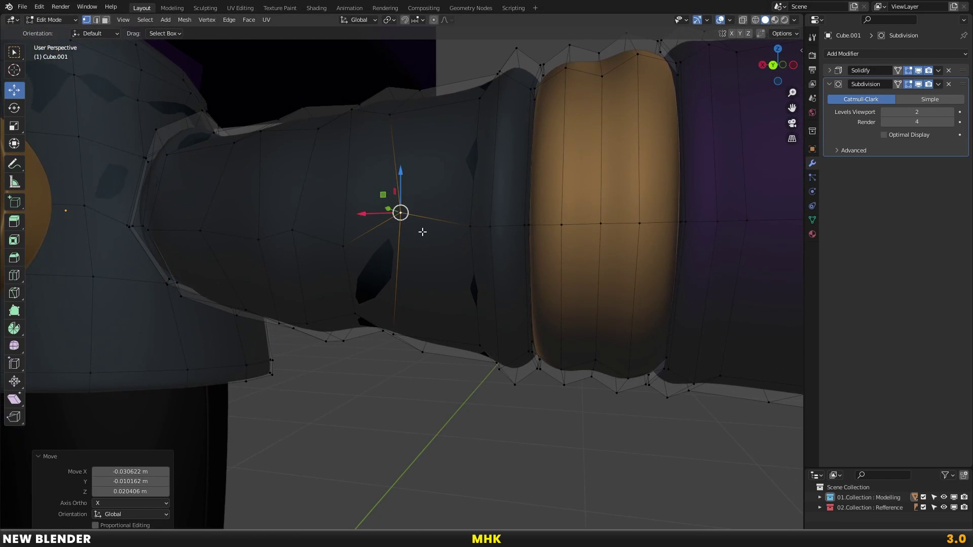
{"action": "key", "text": "g"}
{"action": "left_click", "coordinate": [426, 235]}
{"action": "key", "text": "Tab"}
{"action": "scroll", "coordinate": [369, 265], "scroll_direction": "down", "scroll_amount": 5}
{"action": "scroll", "coordinate": [427, 275], "scroll_direction": "up", "scroll_amount": 3}
{"action": "scroll", "coordinate": [249, 291], "scroll_direction": "down", "scroll_amount": 5}
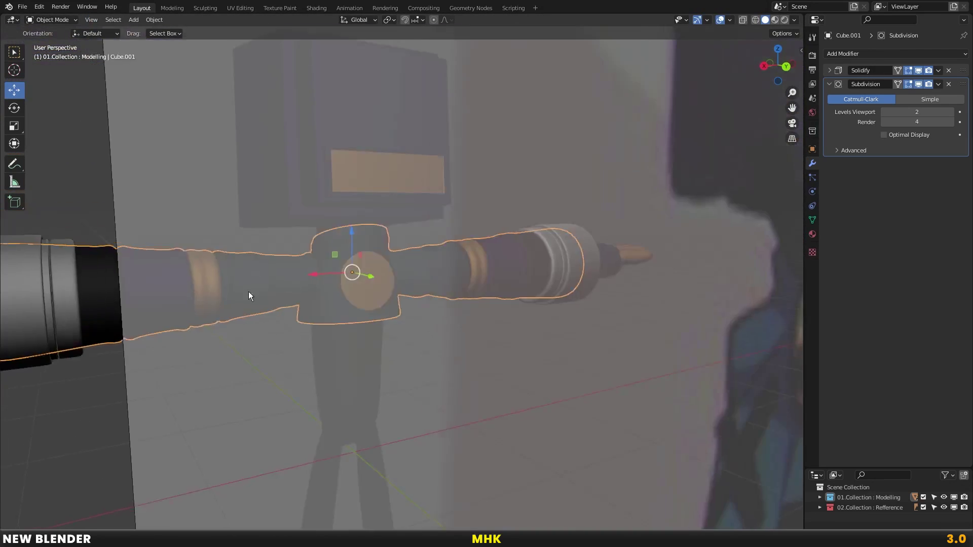
Select the coat object in the front orthographic view
{"action": "key", "text": "KP_1"}
{"action": "scroll", "coordinate": [589, 269], "scroll_direction": "up", "scroll_amount": 3}
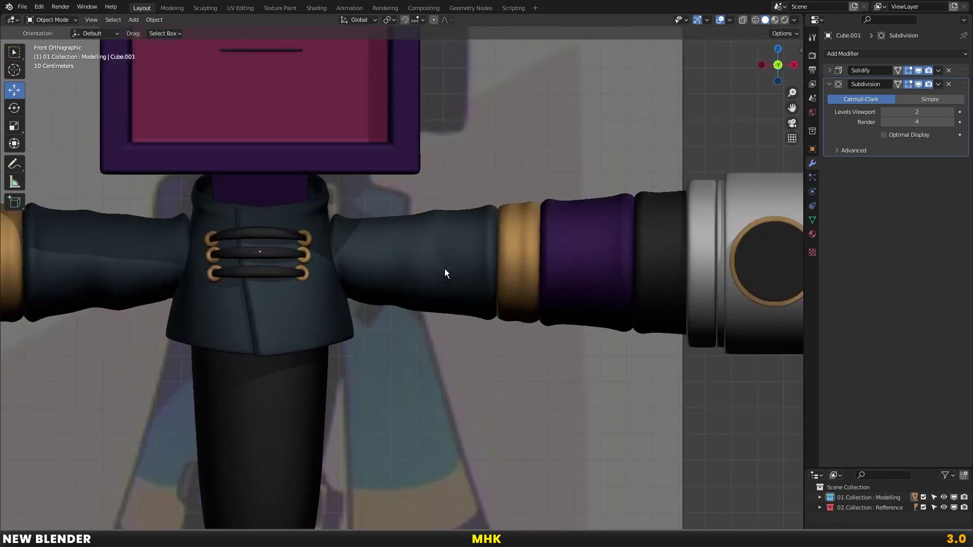
{"action": "scroll", "coordinate": [445, 268], "scroll_direction": "up", "scroll_amount": 2}
{"action": "scroll", "coordinate": [467, 250], "scroll_direction": "down", "scroll_amount": 1}
{"action": "scroll", "coordinate": [403, 273], "scroll_direction": "down", "scroll_amount": 3}
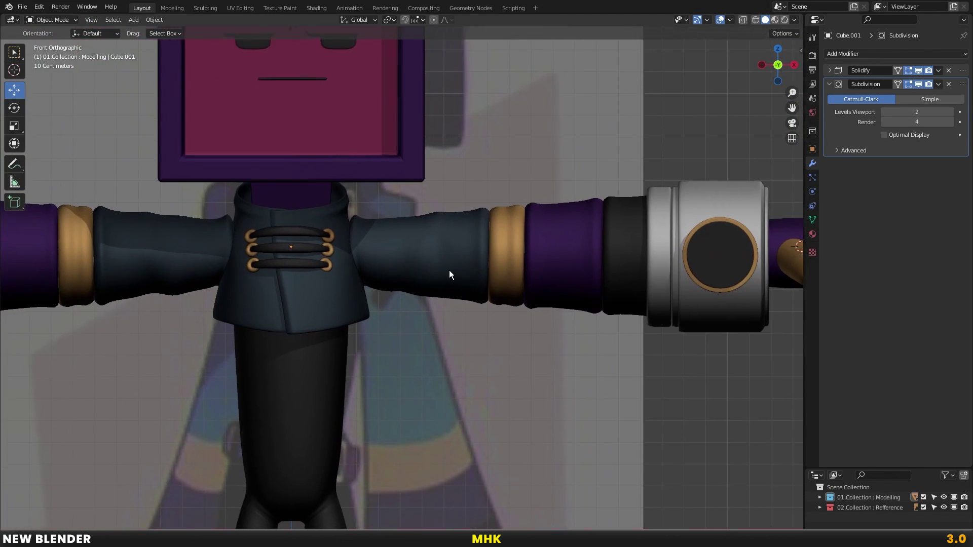
{"action": "scroll", "coordinate": [449, 270], "scroll_direction": "up", "scroll_amount": 4}
{"action": "left_click", "coordinate": [341, 276]}
{"action": "scroll", "coordinate": [342, 275], "scroll_direction": "up", "scroll_amount": 2}
{"action": "key", "text": "Tab"}
{"action": "scroll", "coordinate": [372, 229], "scroll_direction": "up", "scroll_amount": 2}
{"action": "scroll", "coordinate": [373, 229], "scroll_direction": "down", "scroll_amount": 2}
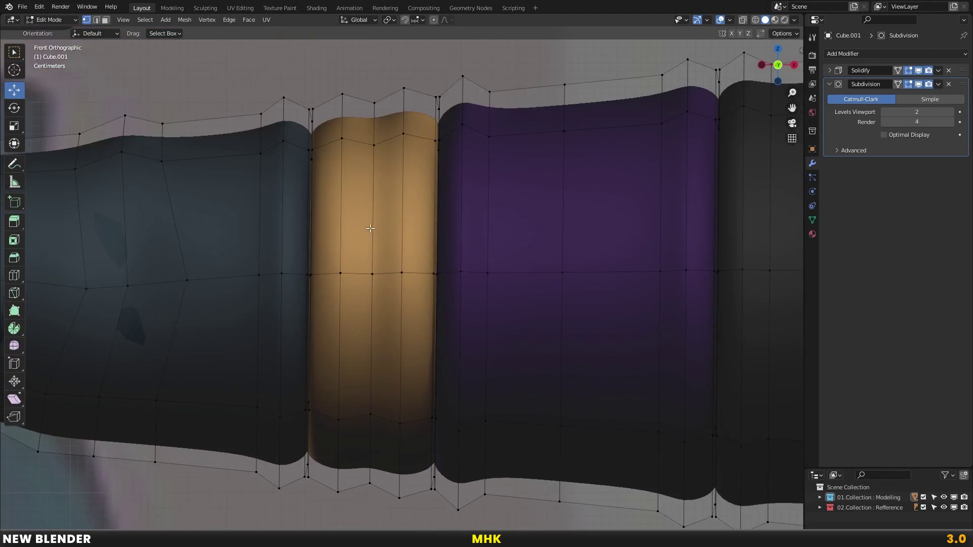
{"action": "scroll", "coordinate": [378, 245], "scroll_direction": "down", "scroll_amount": 3}
{"action": "key", "text": "Tab"}
{"action": "scroll", "coordinate": [275, 282], "scroll_direction": "down", "scroll_amount": 2}
{"action": "scroll", "coordinate": [415, 237], "scroll_direction": "up", "scroll_amount": 1}
{"action": "left_click", "coordinate": [477, 233]}
{"action": "scroll", "coordinate": [501, 202], "scroll_direction": "down", "scroll_amount": 3}
Duplicate the coat in place and send the copy to a new collection
{"action": "key", "text": "shift+d"}
{"action": "key", "text": "Escape"}
{"action": "key", "text": "m"}
{"action": "left_click", "coordinate": [513, 189]}
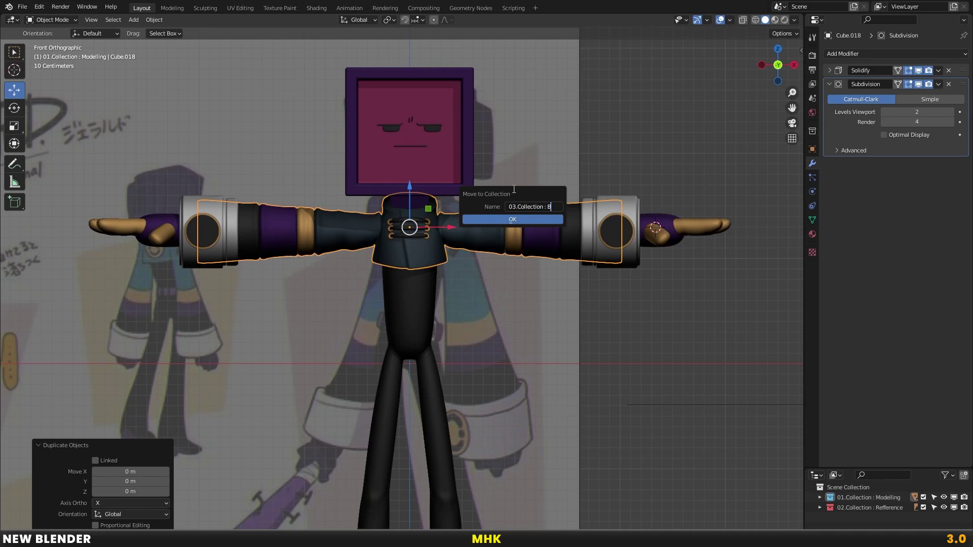
Confirm the new 03.Collection : Backups collection and exclude it from the scene
{"action": "key", "text": "Return"}
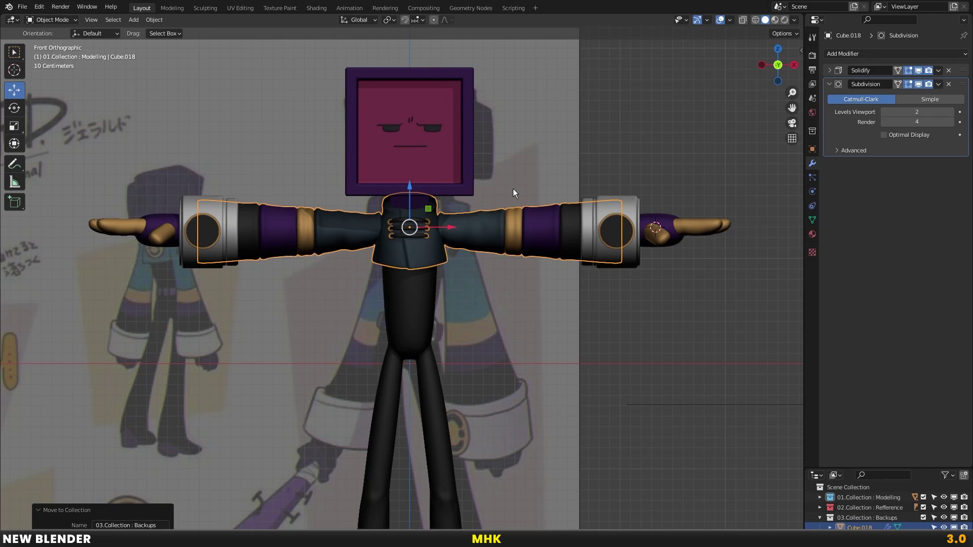
{"action": "left_click_drag", "start_coordinate": [835, 466], "coordinate": [835, 457]}
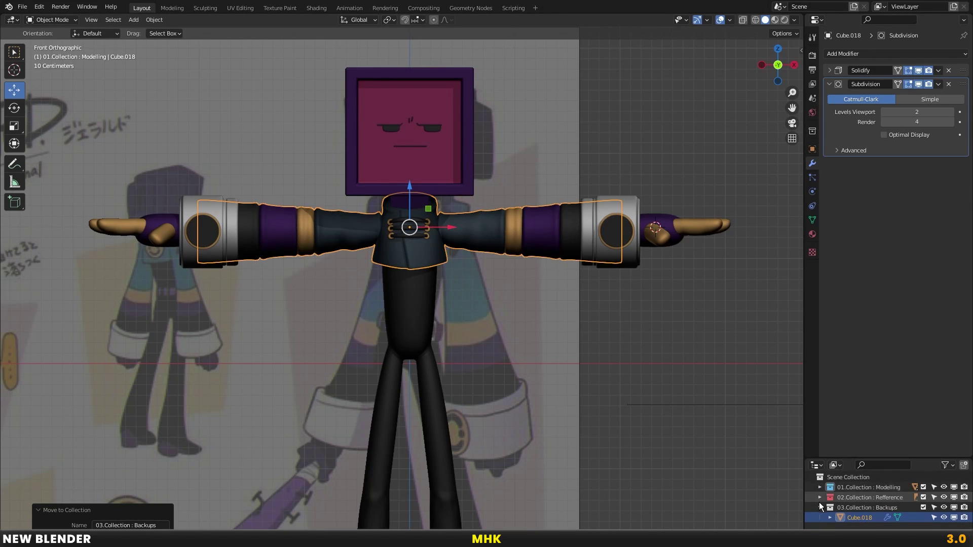
{"action": "right_click", "coordinate": [832, 508]}
{"action": "left_click", "coordinate": [867, 456]}
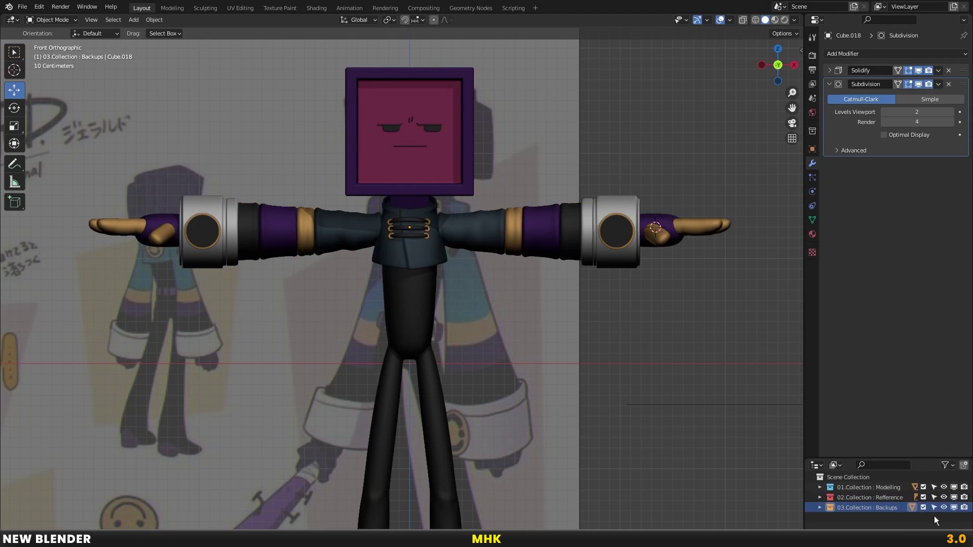
{"action": "left_click", "coordinate": [923, 507]}
Reselect the original coat Cube.001 and lower its Subdivision viewport level to 1
{"action": "scroll", "coordinate": [518, 208], "scroll_direction": "up", "scroll_amount": 2}
{"action": "left_click", "coordinate": [518, 208]}
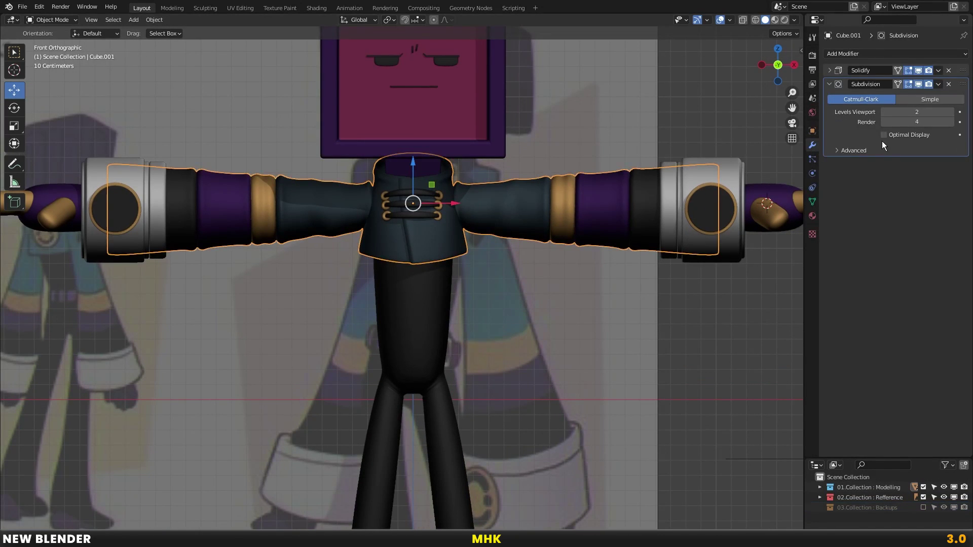
{"action": "left_click", "coordinate": [883, 112]}
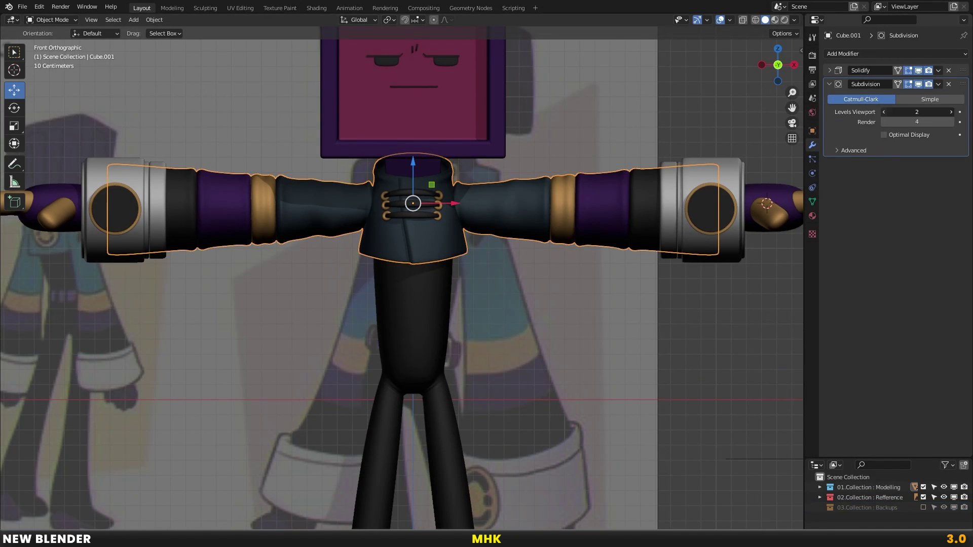
Show the wireframe overlay and apply the coat's Solidify modifier
{"action": "left_click", "coordinate": [731, 20]}
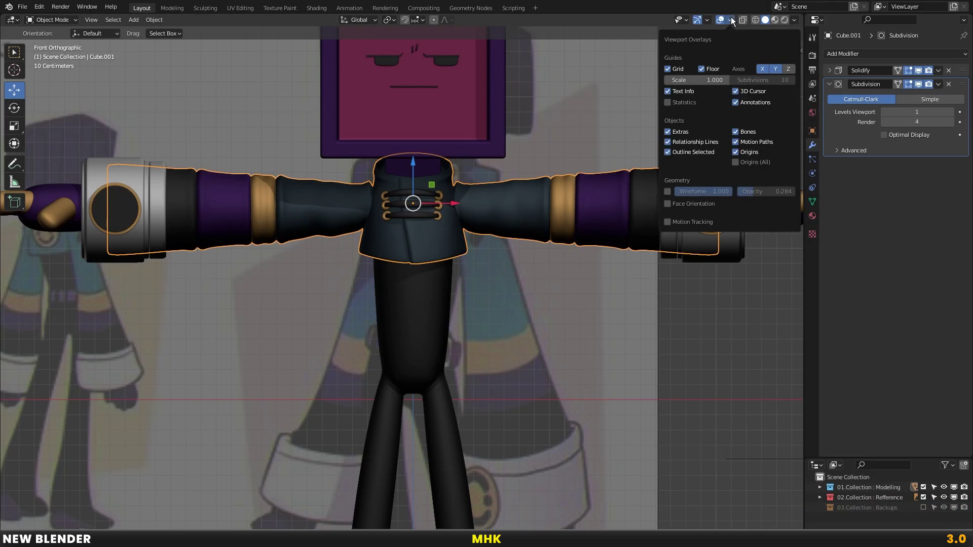
{"action": "left_click", "coordinate": [670, 190]}
{"action": "left_click", "coordinate": [830, 71]}
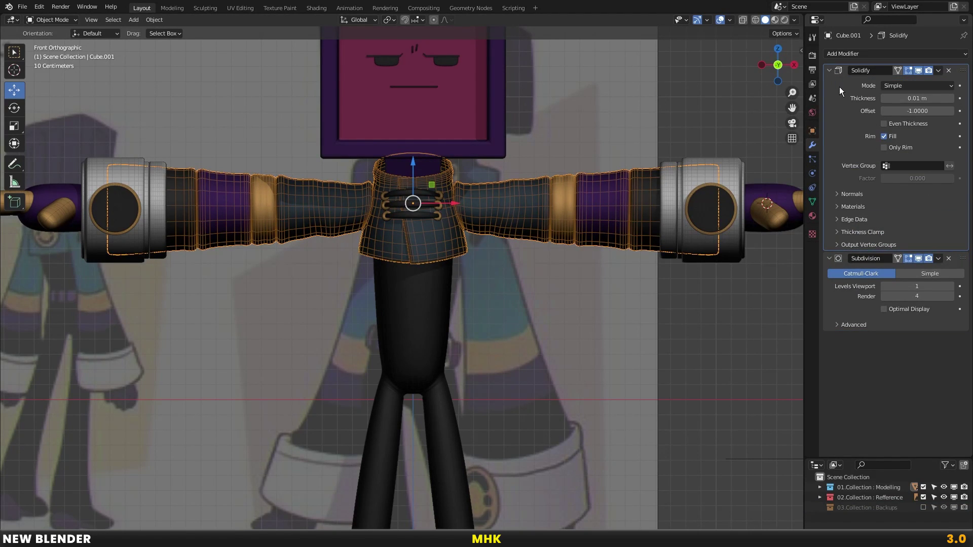
{"action": "key", "text": "ctrl+x"}
{"action": "key", "text": "ctrl+x"}
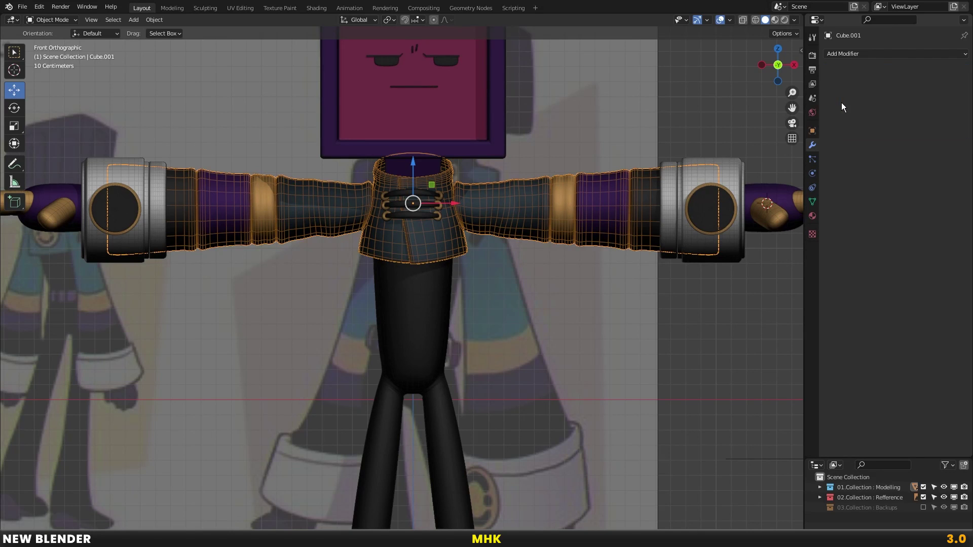
Add a fresh Subdivision modifier to the coat with render level 3
{"action": "scroll", "coordinate": [698, 150], "scroll_direction": "up", "scroll_amount": 3}
{"action": "left_click", "coordinate": [865, 55]}
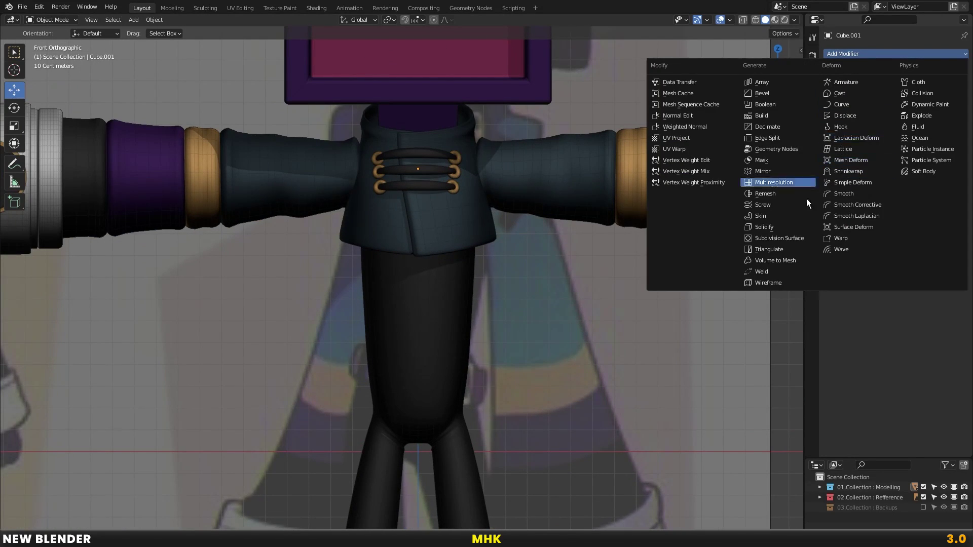
{"action": "key", "text": "Return"}
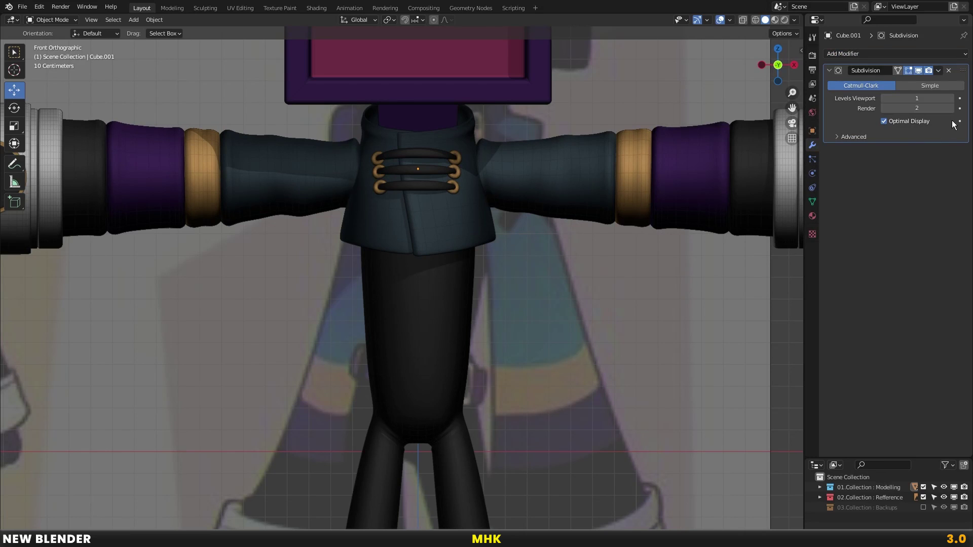
{"action": "left_click", "coordinate": [951, 109]}
Enter Edit Mode on the coat and clear the mesh selection
{"action": "left_click", "coordinate": [619, 167]}
{"action": "key", "text": "Tab"}
{"action": "scroll", "coordinate": [503, 223], "scroll_direction": "up", "scroll_amount": 3}
{"action": "scroll", "coordinate": [530, 224], "scroll_direction": "up", "scroll_amount": 2}
{"action": "key", "text": "a"}
{"action": "key", "text": "alt+a"}
{"action": "scroll", "coordinate": [472, 246], "scroll_direction": "down", "scroll_amount": 2}
{"action": "scroll", "coordinate": [440, 245], "scroll_direction": "down", "scroll_amount": 2}
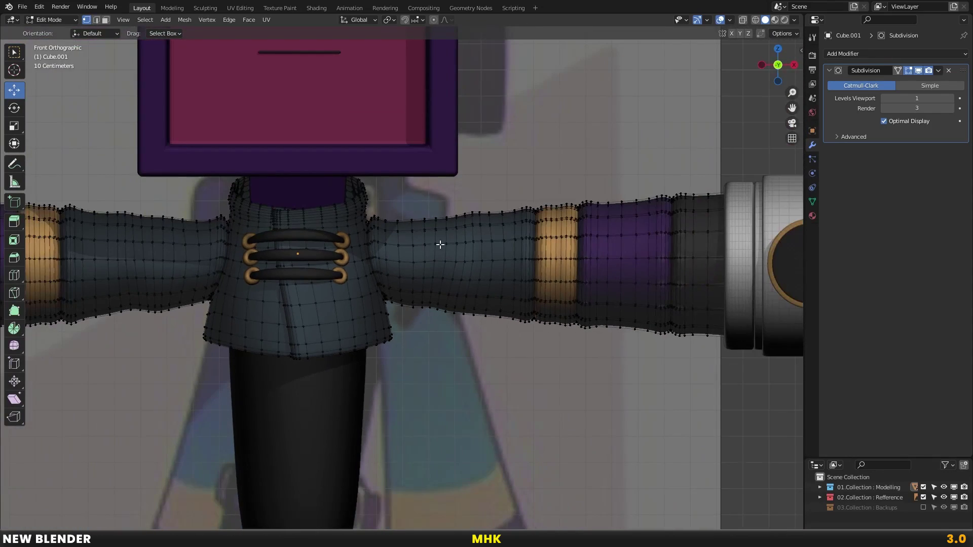
{"action": "scroll", "coordinate": [440, 245], "scroll_direction": "down", "scroll_amount": 2}
{"action": "scroll", "coordinate": [445, 245], "scroll_direction": "down", "scroll_amount": 1}
{"action": "scroll", "coordinate": [458, 238], "scroll_direction": "down", "scroll_amount": 2}
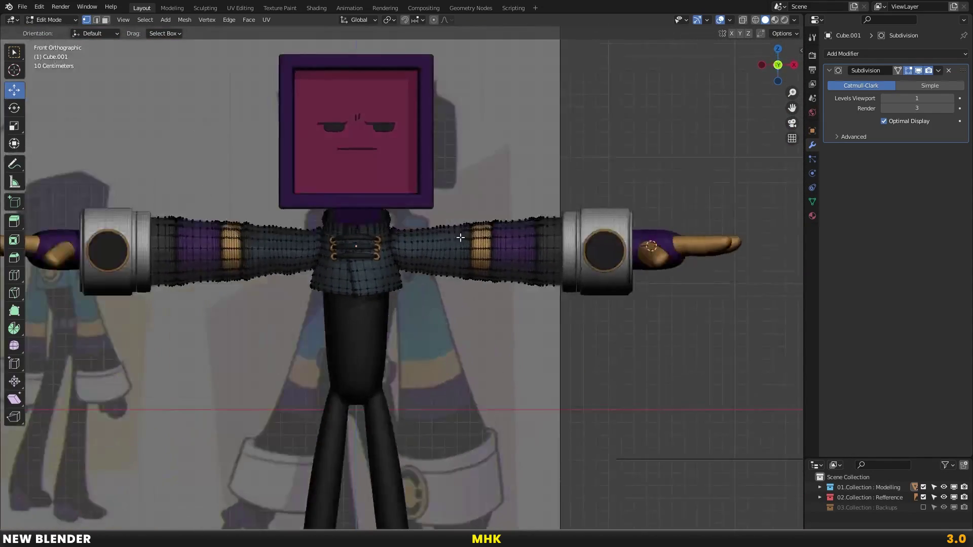
{"action": "scroll", "coordinate": [461, 238], "scroll_direction": "up", "scroll_amount": 2}
{"action": "scroll", "coordinate": [405, 216], "scroll_direction": "up", "scroll_amount": 3}
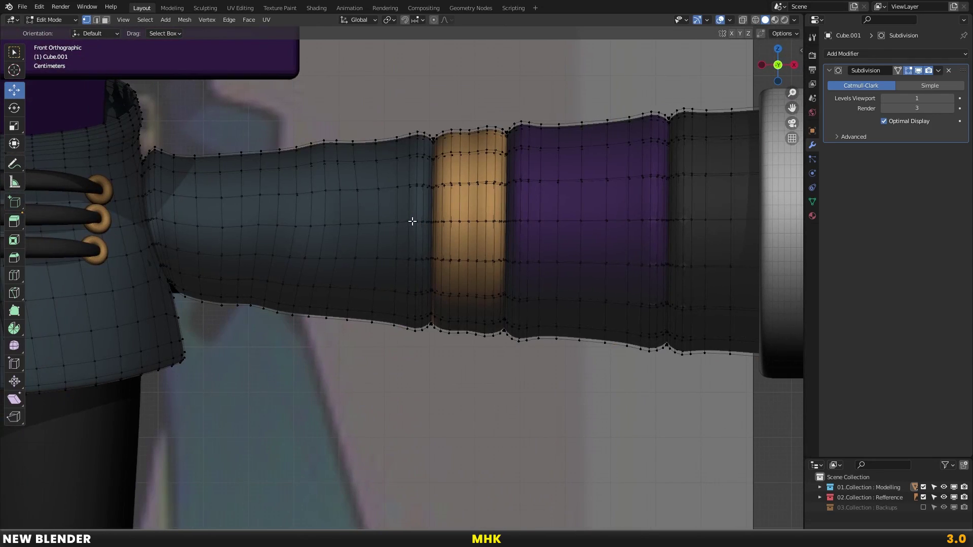
{"action": "scroll", "coordinate": [413, 221], "scroll_direction": "up", "scroll_amount": 2}
{"action": "scroll", "coordinate": [400, 193], "scroll_direction": "up", "scroll_amount": 1}
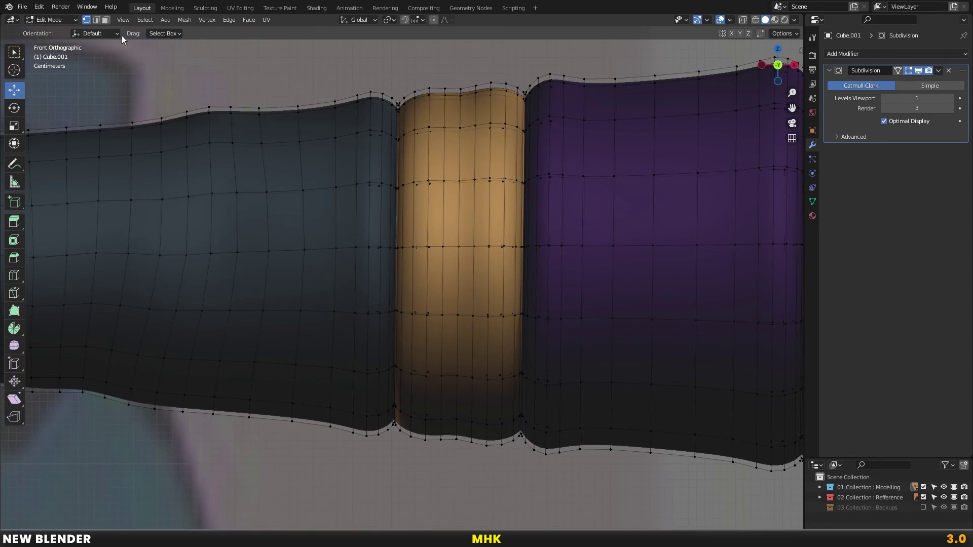
In edge mode, select the seam loop beside the gold band and start bevelling it
{"action": "left_click", "coordinate": [95, 22]}
{"action": "scroll", "coordinate": [383, 147], "scroll_direction": "up", "scroll_amount": 1}
{"action": "scroll", "coordinate": [348, 119], "scroll_direction": "up", "scroll_amount": 1}
{"action": "left_click", "coordinate": [353, 119], "text": "alt"}
{"action": "middle_click_drag", "start_coordinate": [347, 119], "coordinate": [393, 170], "text": "shift"}
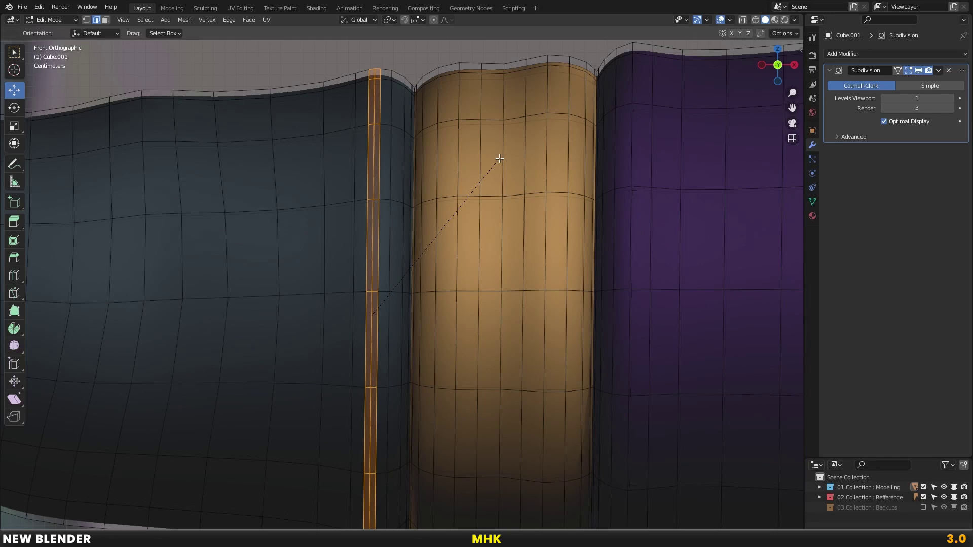
Finish bevelling the first sleeve's seam and shrink it inward into a narrow groove
{"action": "left_click", "coordinate": [496, 159]}
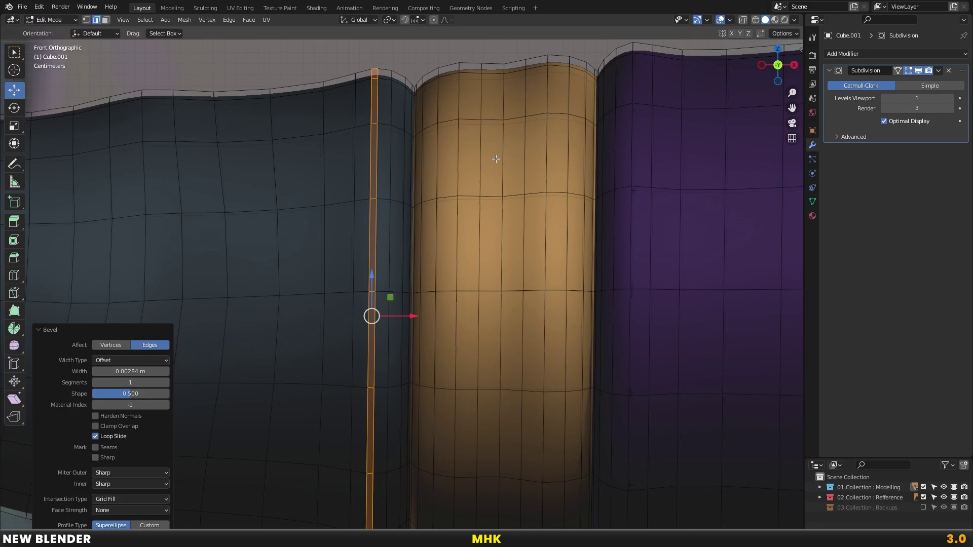
{"action": "key", "text": "s"}
{"action": "key", "text": "x"}
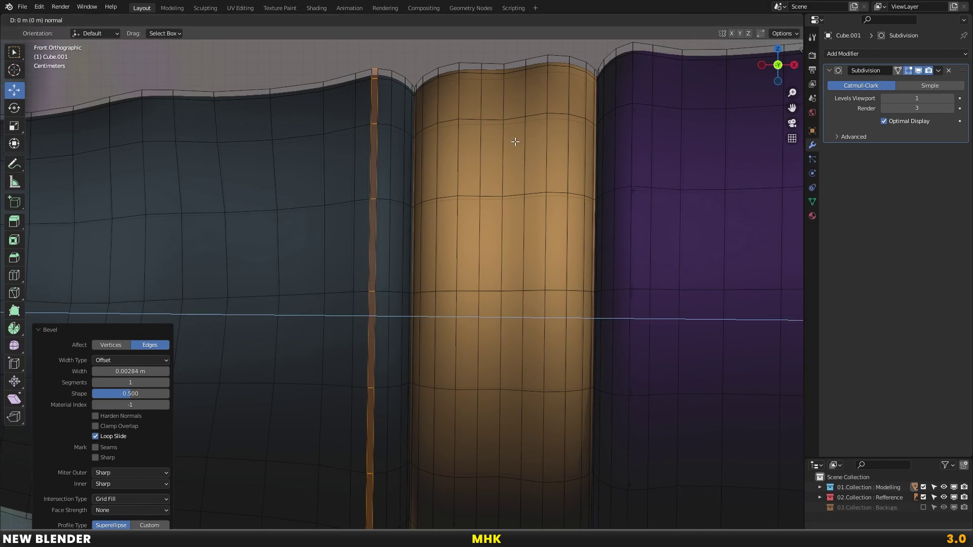
{"action": "left_click", "coordinate": [517, 143]}
{"action": "key", "text": "alt+s"}
{"action": "left_click", "coordinate": [520, 147]}
Check the groove in Object Mode and hide the Subdivision result in the viewport
{"action": "key", "text": "Tab"}
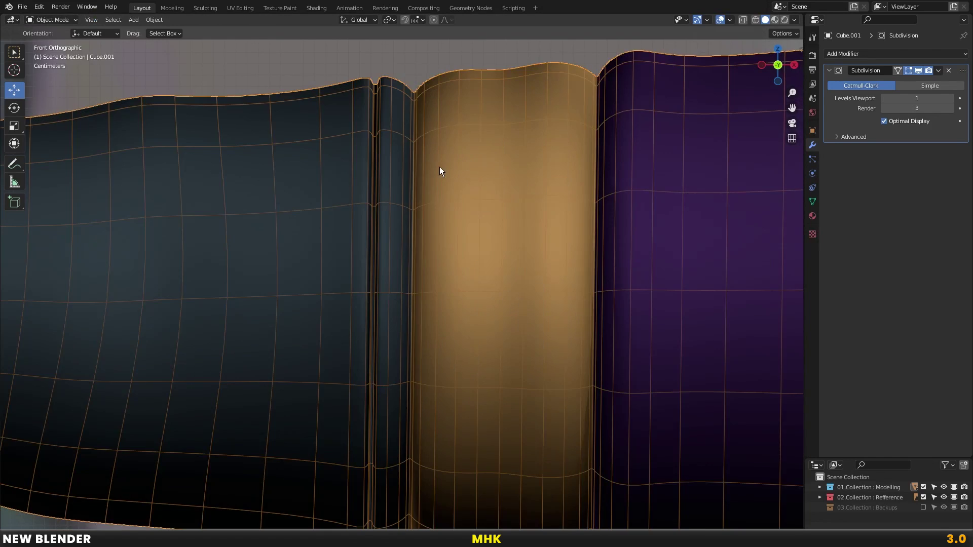
{"action": "scroll", "coordinate": [440, 166], "scroll_direction": "down", "scroll_amount": 4}
{"action": "scroll", "coordinate": [583, 184], "scroll_direction": "down", "scroll_amount": 2}
{"action": "scroll", "coordinate": [567, 192], "scroll_direction": "down", "scroll_amount": 2}
{"action": "scroll", "coordinate": [568, 203], "scroll_direction": "up", "scroll_amount": 3, "text": "ctrl"}
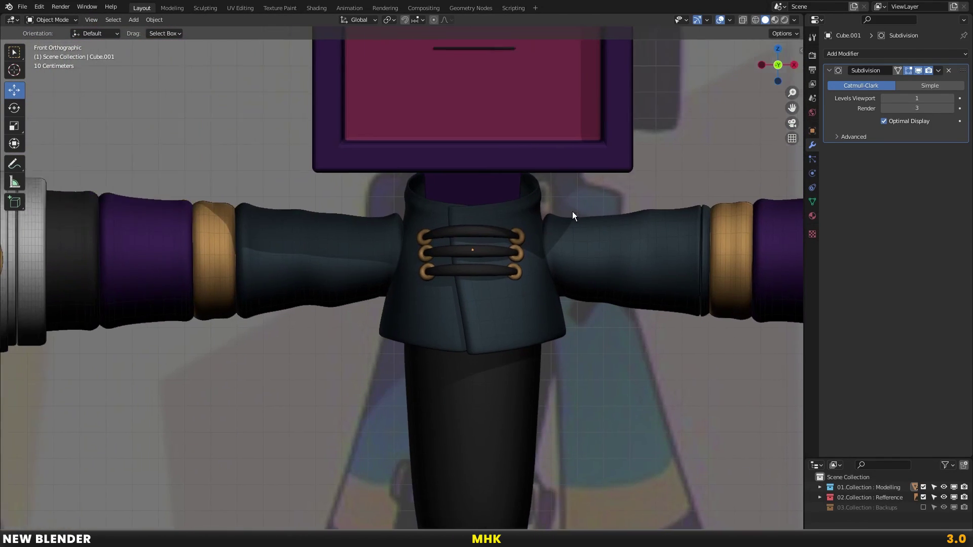
{"action": "scroll", "coordinate": [443, 216], "scroll_direction": "up", "scroll_amount": 2}
{"action": "scroll", "coordinate": [362, 161], "scroll_direction": "up", "scroll_amount": 4}
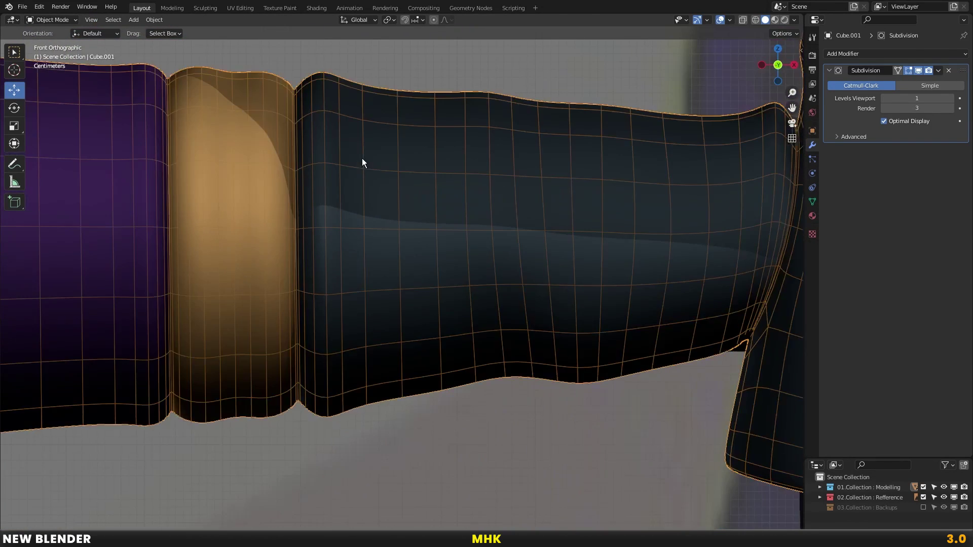
{"action": "left_click", "coordinate": [919, 71]}
{"action": "scroll", "coordinate": [402, 171], "scroll_direction": "up", "scroll_amount": 2}
Push the other sleeve's seam inward the same way and return to Object Mode
{"action": "key", "text": "Tab"}
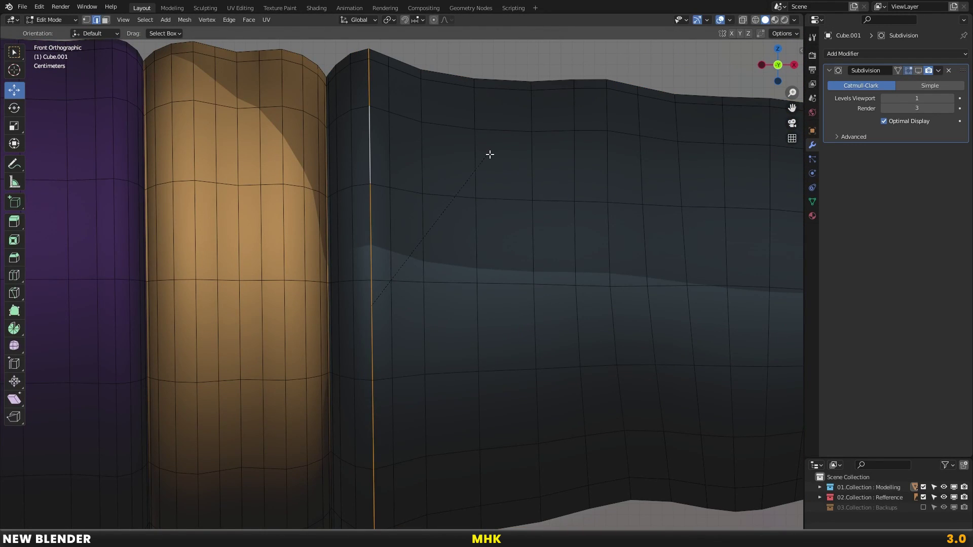
{"action": "left_click", "coordinate": [497, 155]}
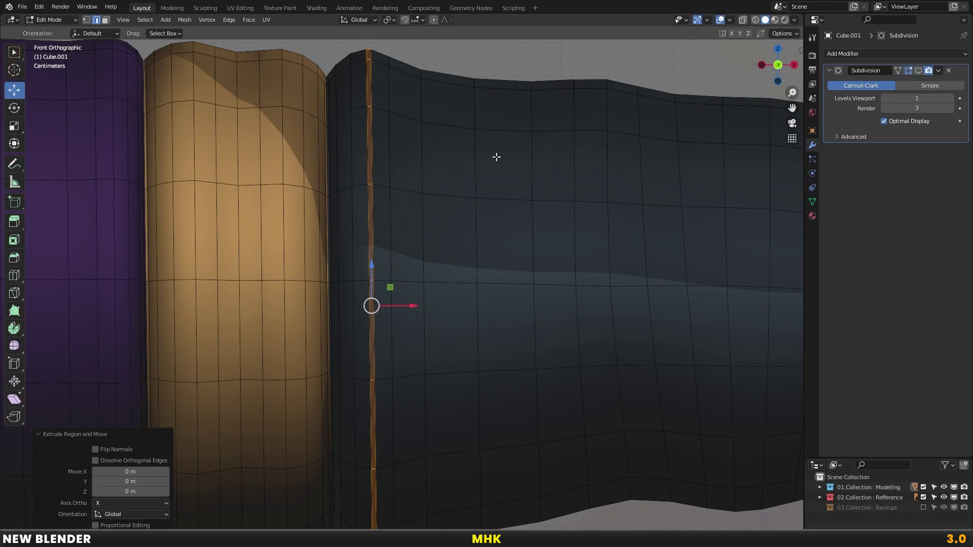
{"action": "key", "text": "Tab"}
{"action": "scroll", "coordinate": [461, 215], "scroll_direction": "down", "scroll_amount": 3}
{"action": "scroll", "coordinate": [462, 223], "scroll_direction": "down", "scroll_amount": 2}
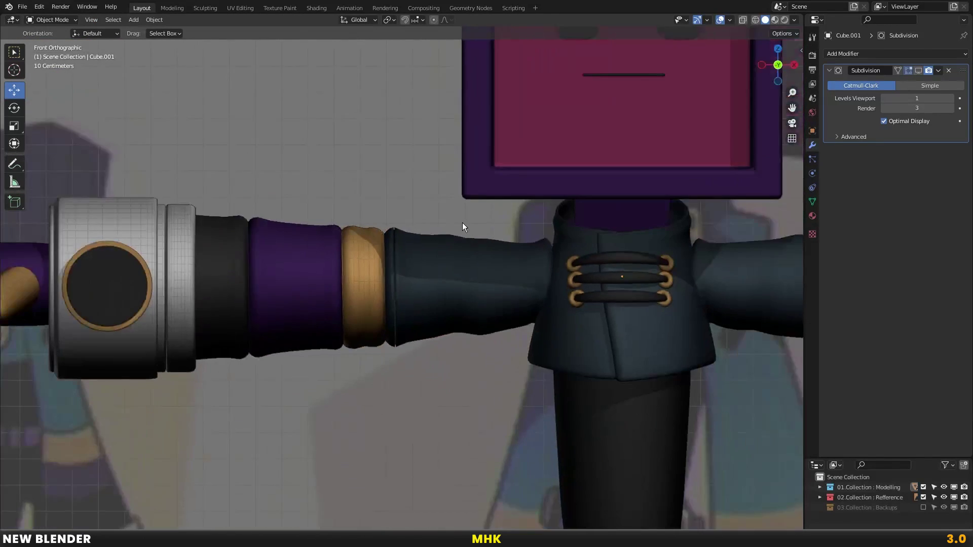
{"action": "scroll", "coordinate": [416, 154], "scroll_direction": "down", "scroll_amount": 2}
{"action": "scroll", "coordinate": [501, 223], "scroll_direction": "down", "scroll_amount": 1}
{"action": "scroll", "coordinate": [500, 218], "scroll_direction": "down", "scroll_amount": 1}
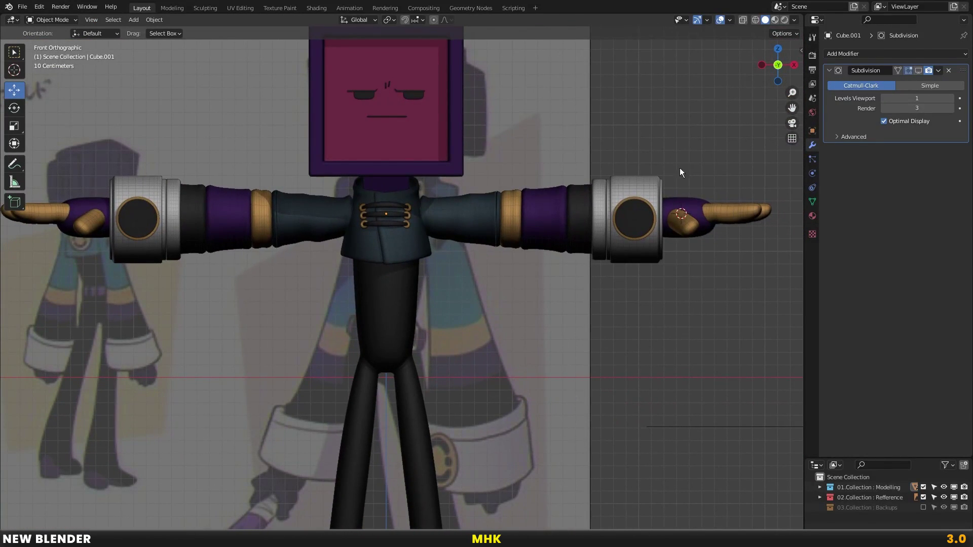
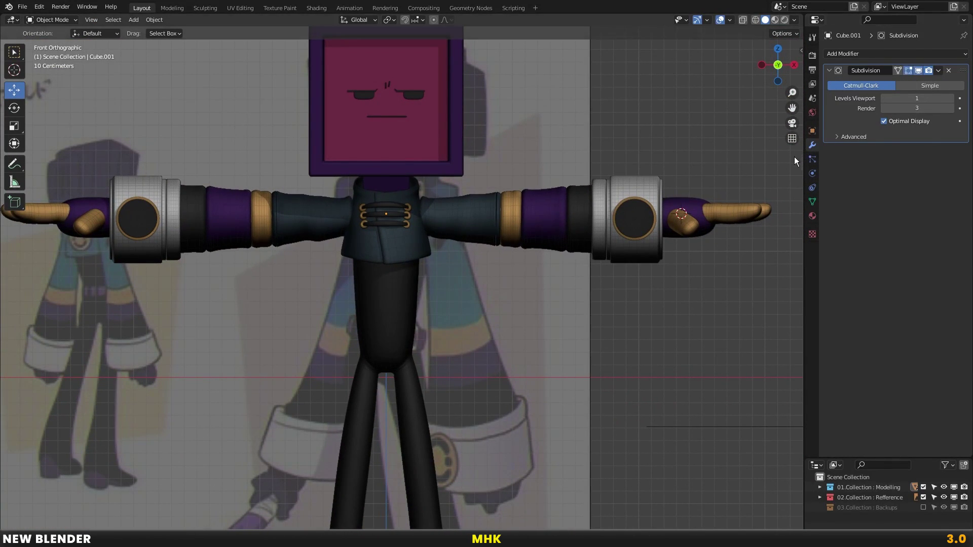
Move the spare Bezier circle into the hidden Backups collection
{"action": "scroll", "coordinate": [634, 202], "scroll_direction": "down", "scroll_amount": 2}
{"action": "scroll", "coordinate": [608, 239], "scroll_direction": "up", "scroll_amount": 3}
{"action": "scroll", "coordinate": [507, 355], "scroll_direction": "down", "scroll_amount": 2}
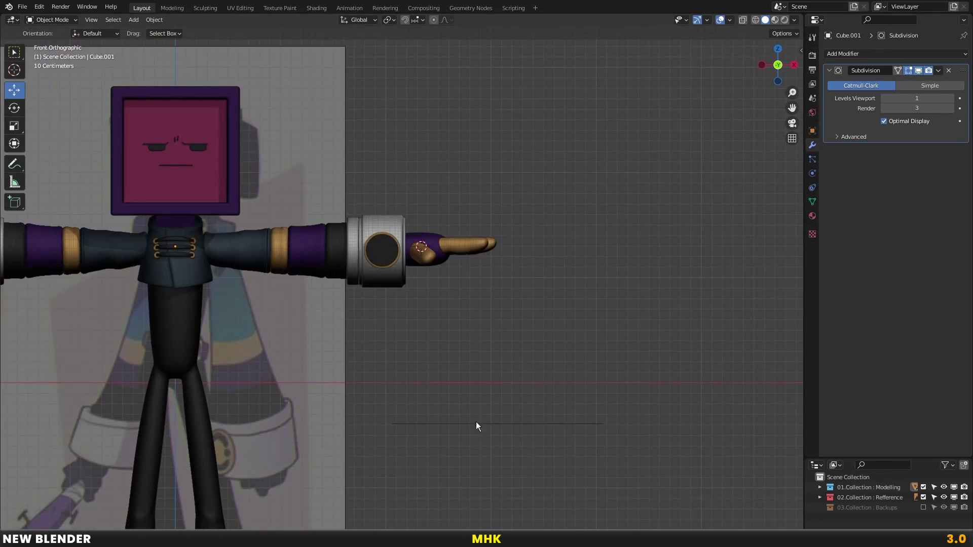
{"action": "left_click", "coordinate": [477, 424]}
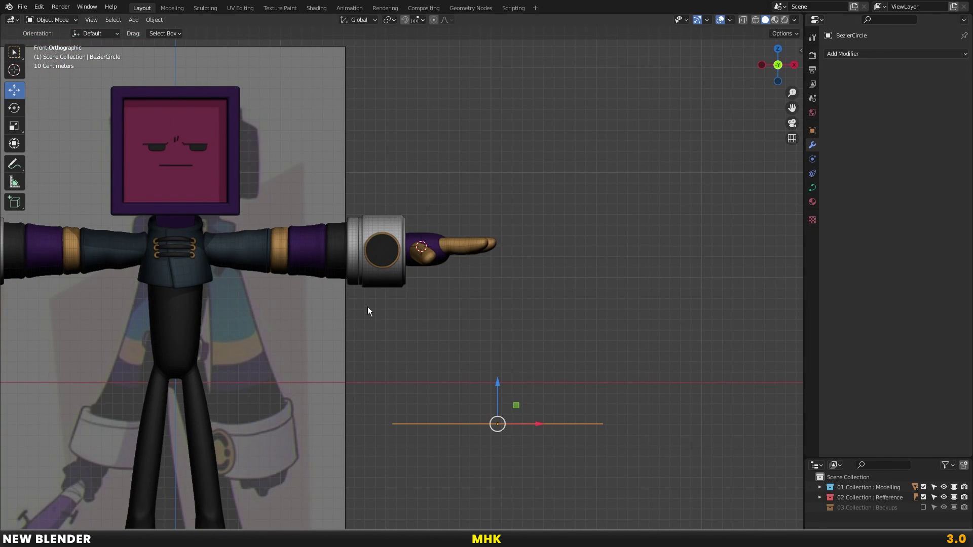
{"action": "middle_click_drag", "start_coordinate": [367, 306], "coordinate": [517, 297], "text": "shift"}
{"action": "key", "text": "m"}
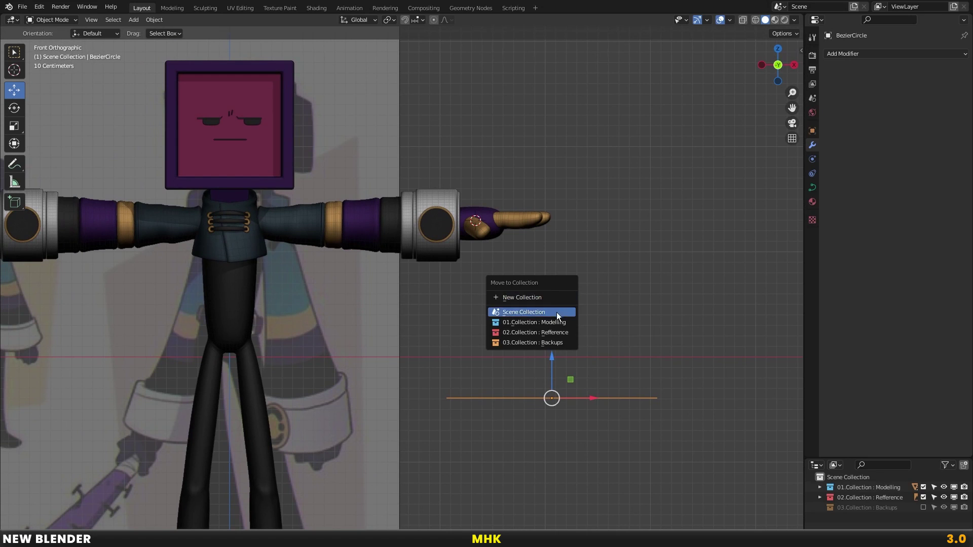
{"action": "left_click", "coordinate": [534, 342]}
Edit the purple glove palm mesh in face-select mode with nothing selected
{"action": "scroll", "coordinate": [564, 170], "scroll_direction": "up", "scroll_amount": 3}
{"action": "scroll", "coordinate": [449, 155], "scroll_direction": "up", "scroll_amount": 4}
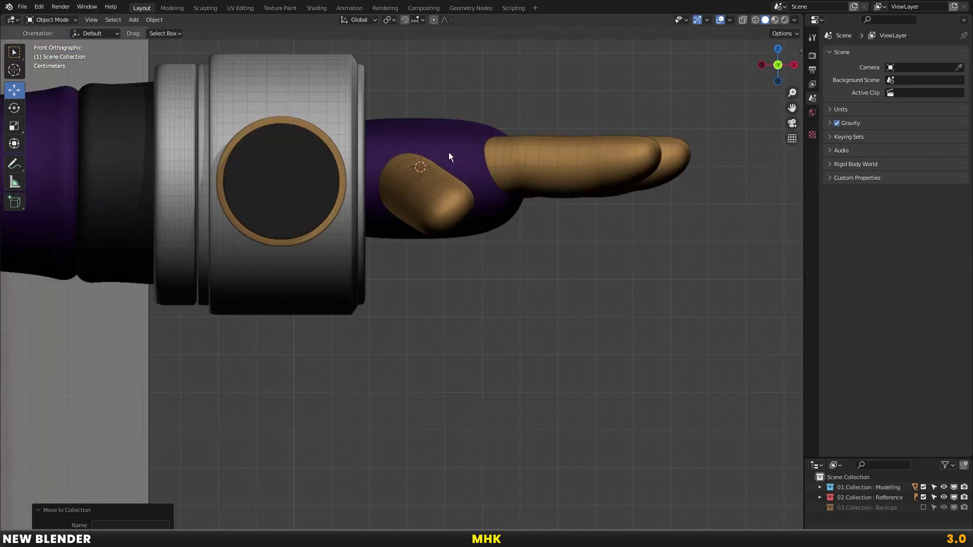
{"action": "left_click", "coordinate": [449, 155]}
{"action": "key", "text": "Tab"}
{"action": "scroll", "coordinate": [439, 221], "scroll_direction": "up", "scroll_amount": 2}
{"action": "key", "text": "a"}
{"action": "key", "text": "alt+a"}
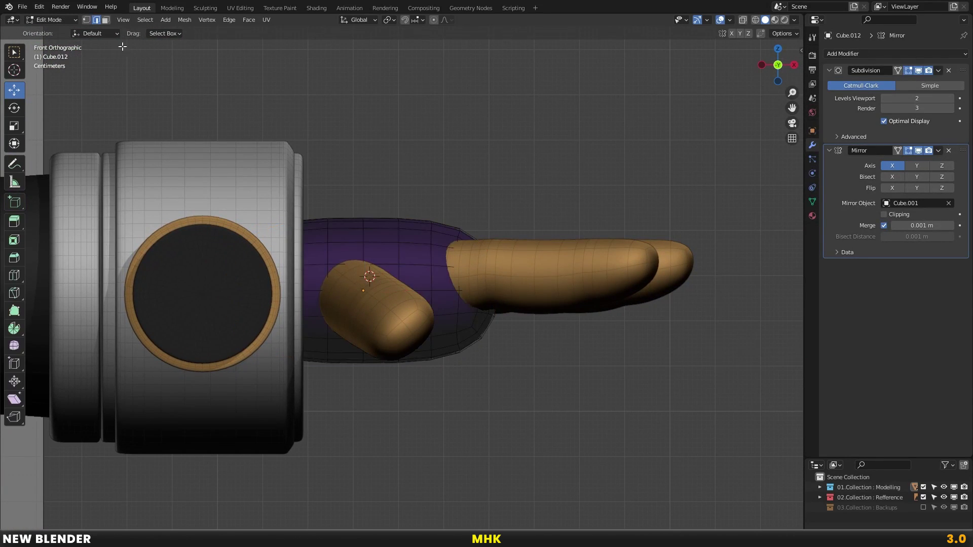
{"action": "left_click", "coordinate": [105, 19]}
{"action": "scroll", "coordinate": [374, 142], "scroll_direction": "down", "scroll_amount": 3}
{"action": "middle_click_drag", "start_coordinate": [374, 143], "coordinate": [381, 205]}
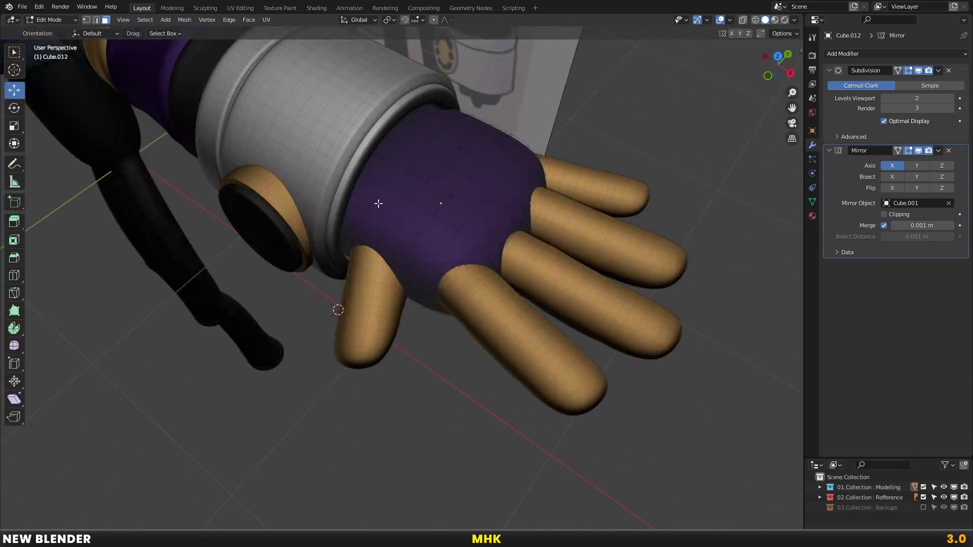
Select the block of faces on the back of the palm
{"action": "left_click", "coordinate": [451, 211], "text": "shift"}
{"action": "left_click", "coordinate": [474, 169], "text": "shift"}
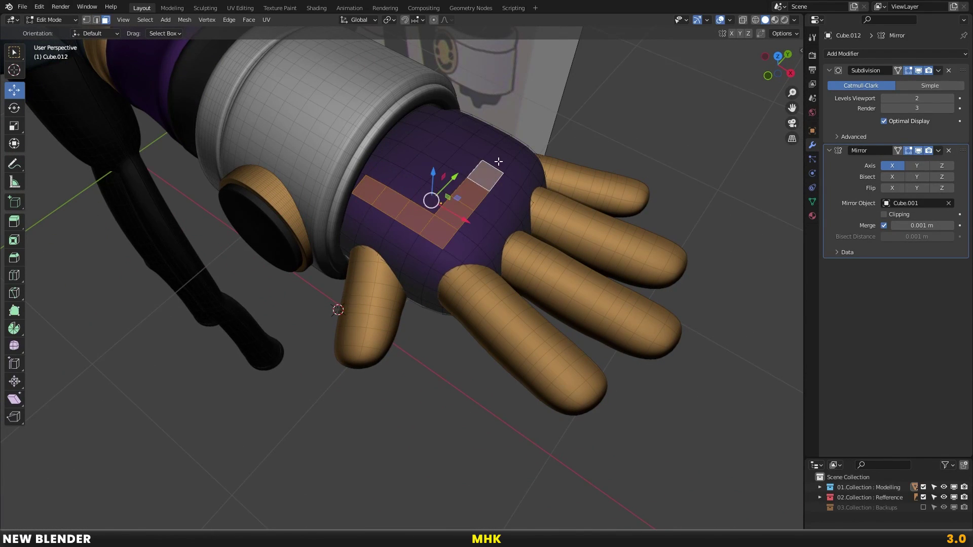
{"action": "left_click", "coordinate": [504, 156], "text": "shift"}
{"action": "middle_click_drag", "start_coordinate": [504, 157], "coordinate": [552, 254]}
{"action": "key", "text": "c"}
{"action": "mouse_move", "coordinate": [539, 223]}
{"action": "left_mouse_down"}
{"action": "mouse_move", "coordinate": [476, 226]}
{"action": "mouse_move", "coordinate": [479, 161]}
{"action": "mouse_move", "coordinate": [398, 157]}
{"action": "mouse_move", "coordinate": [434, 215]}
{"action": "left_mouse_up"}
{"action": "key", "text": "Escape"}
{"action": "key", "text": "ctrl+z"}
{"action": "key", "text": "c"}
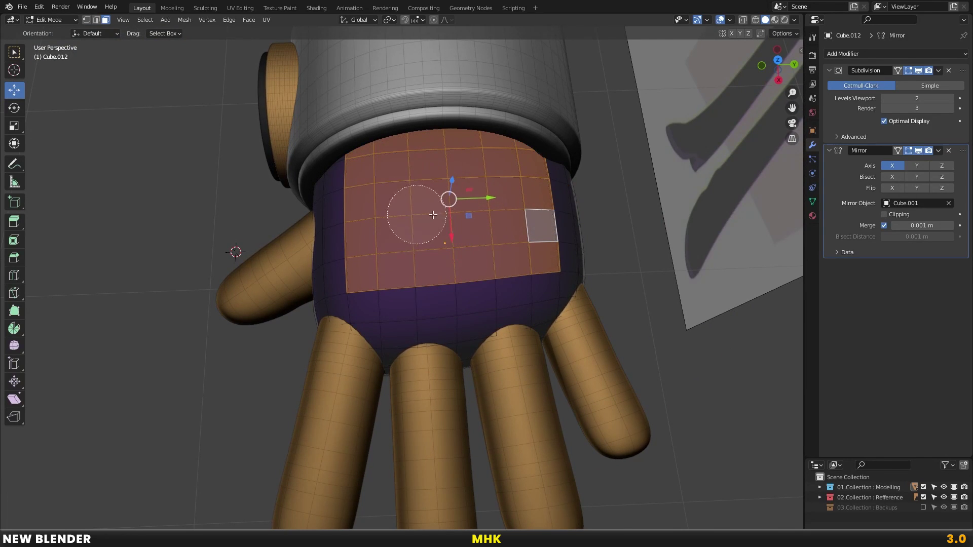
{"action": "left_click", "coordinate": [481, 224]}
{"action": "middle_click_drag", "start_coordinate": [481, 223], "coordinate": [550, 164]}
Separate the selected faces into Cube.019 and centre its origin on the geometry
{"action": "key", "text": "p"}
{"action": "left_click", "coordinate": [563, 179]}
{"action": "key", "text": "Tab"}
{"action": "left_click", "coordinate": [432, 164]}
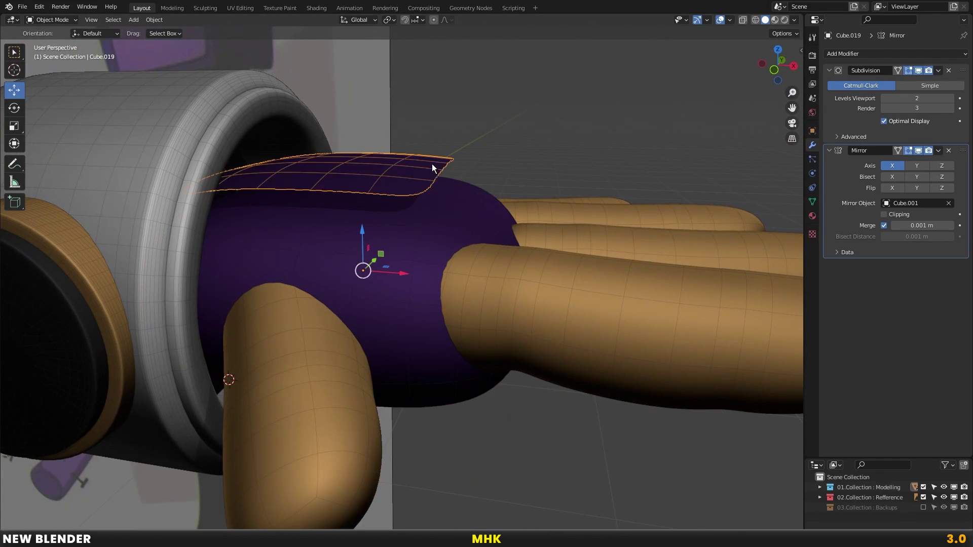
{"action": "key", "text": "ctrl+alt+shift+c"}
{"action": "left_click", "coordinate": [462, 145]}
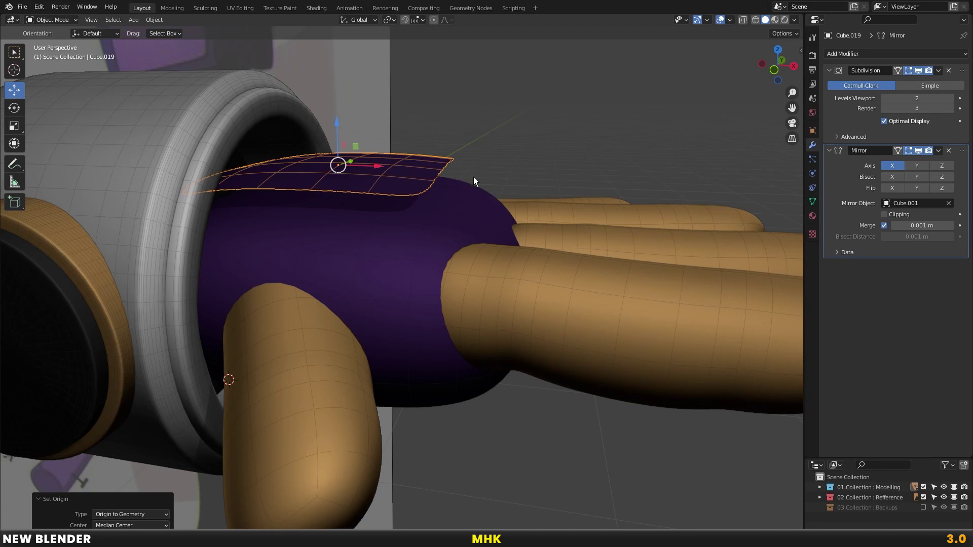
Copy the dark wrist disc's materials onto the new palm patch
{"action": "left_click", "coordinate": [90, 311], "text": "shift"}
{"action": "key", "text": "ctrl+l"}
{"action": "left_click", "coordinate": [395, 127]}
{"action": "left_click", "coordinate": [394, 163]}
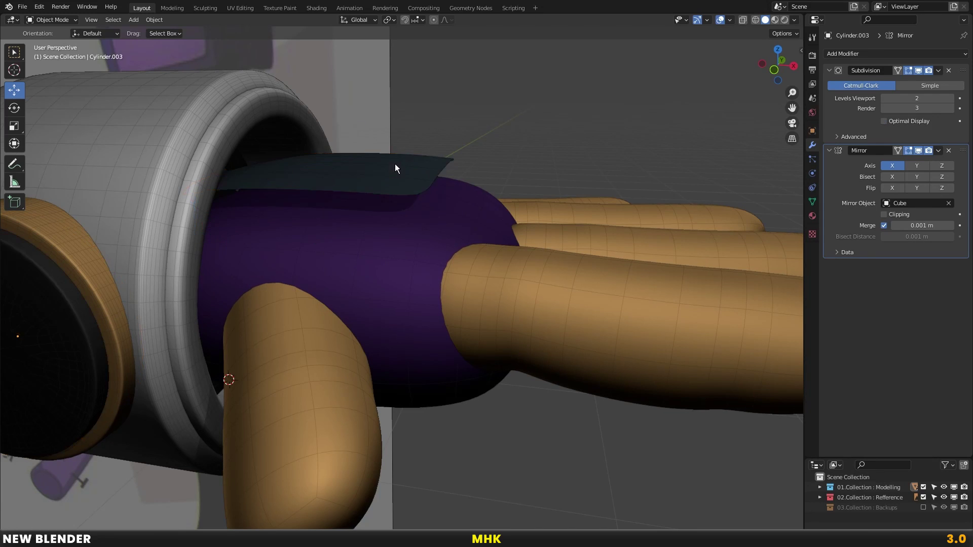
Give the patch a 0.04 m Solidify, apply its scale, and put Subdivision last
{"action": "left_click", "coordinate": [846, 54]}
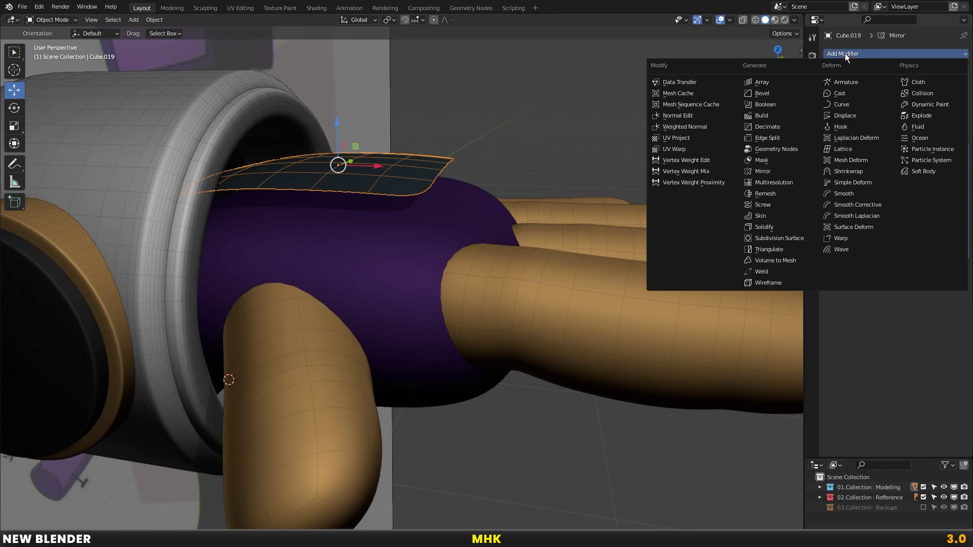
{"action": "left_click", "coordinate": [770, 227]}
{"action": "key", "text": "ctrl+a"}
{"action": "left_click", "coordinate": [576, 200]}
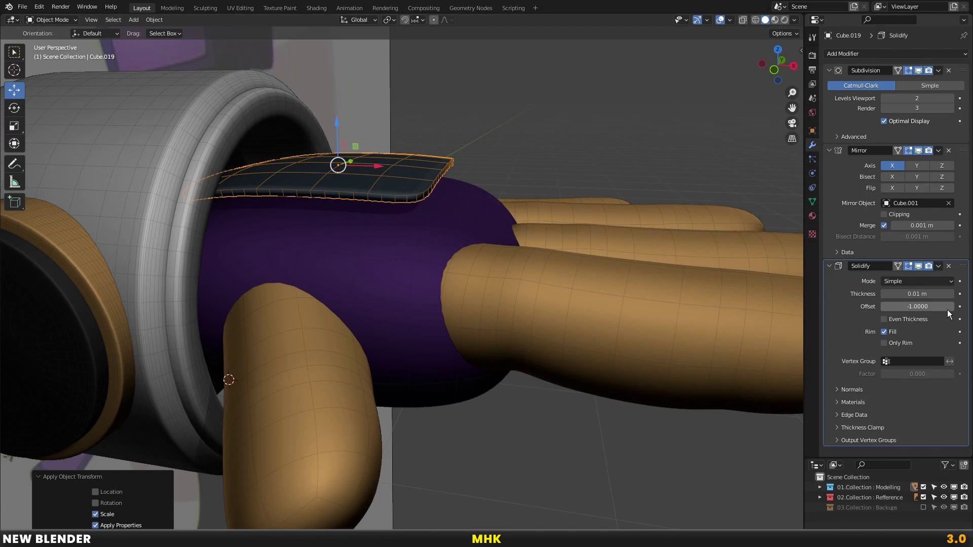
{"action": "left_click", "coordinate": [951, 294]}
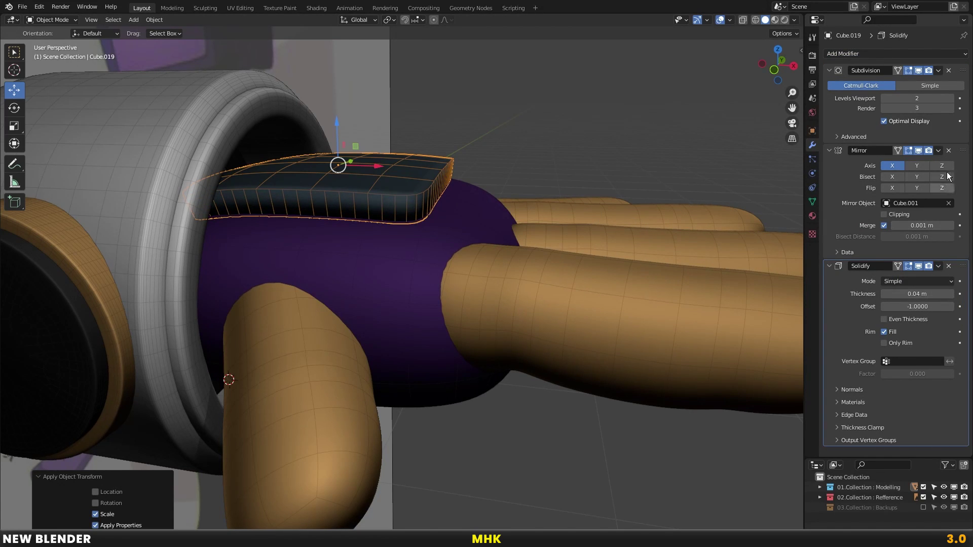
{"action": "left_click_drag", "start_coordinate": [964, 151], "coordinate": [963, 71]}
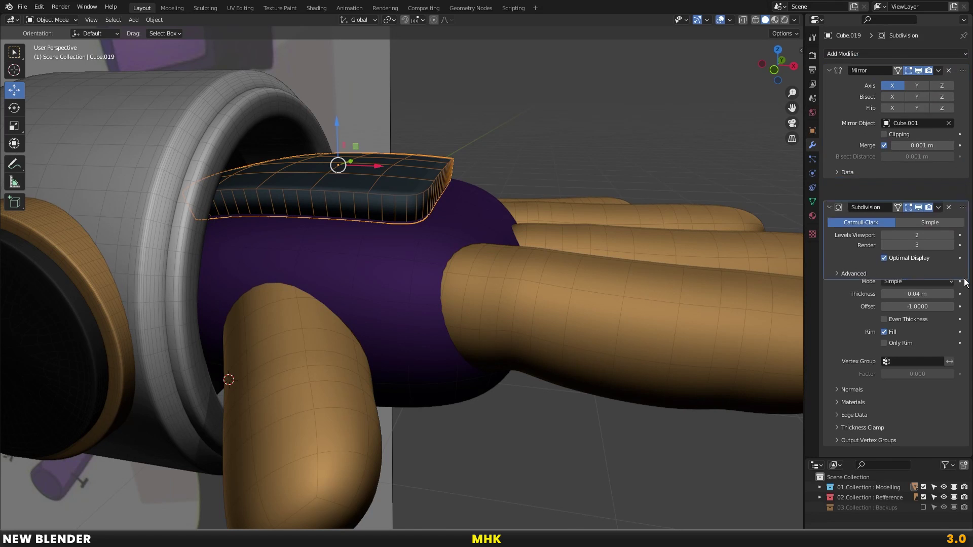
{"action": "left_click_drag", "start_coordinate": [963, 186], "coordinate": [963, 374]}
Lower the patch onto the hand along Z and remove its first material slot
{"action": "scroll", "coordinate": [561, 166], "scroll_direction": "down", "scroll_amount": 3}
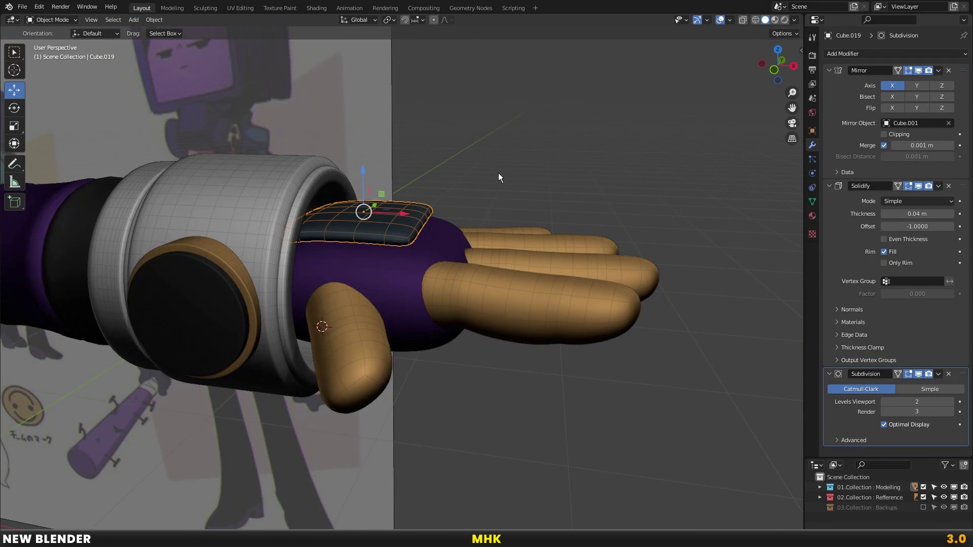
{"action": "scroll", "coordinate": [497, 162], "scroll_direction": "up", "scroll_amount": 3}
{"action": "scroll", "coordinate": [488, 148], "scroll_direction": "up", "scroll_amount": 3}
{"action": "key", "text": "g"}
{"action": "key", "text": "z"}
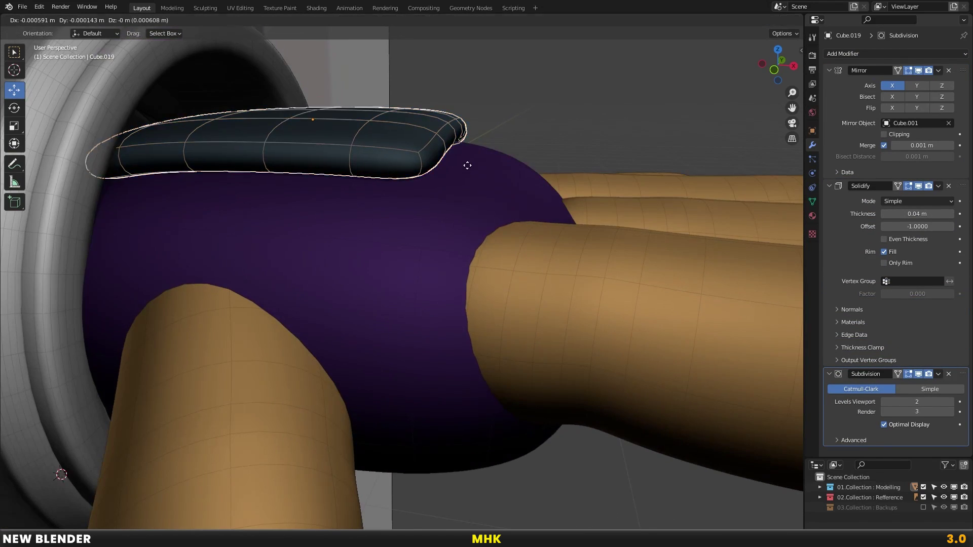
{"action": "left_click", "coordinate": [464, 179]}
{"action": "left_click", "coordinate": [813, 216]}
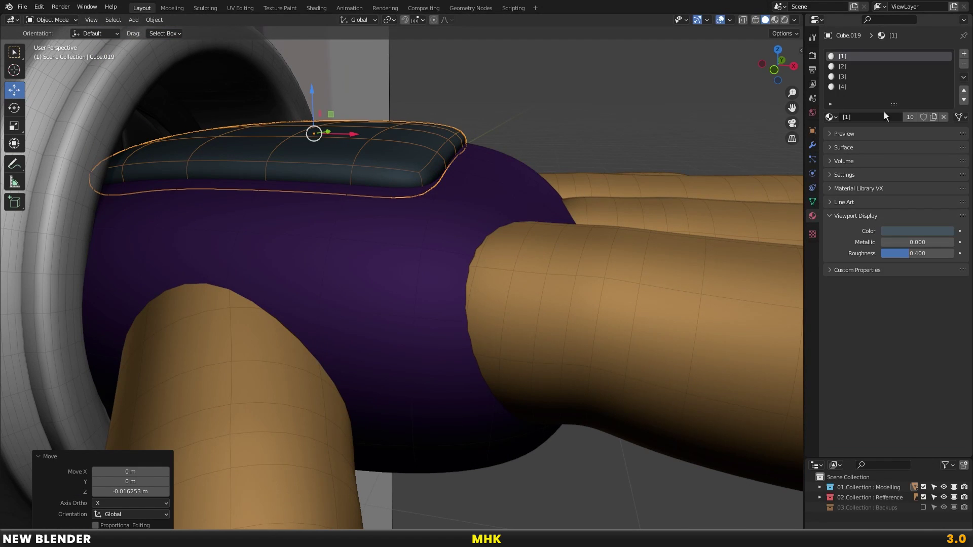
{"action": "left_click", "coordinate": [964, 64]}
Add a centred loop cut around the plate to round it
{"action": "key", "text": "Tab"}
{"action": "middle_click_drag", "start_coordinate": [456, 228], "coordinate": [500, 200]}
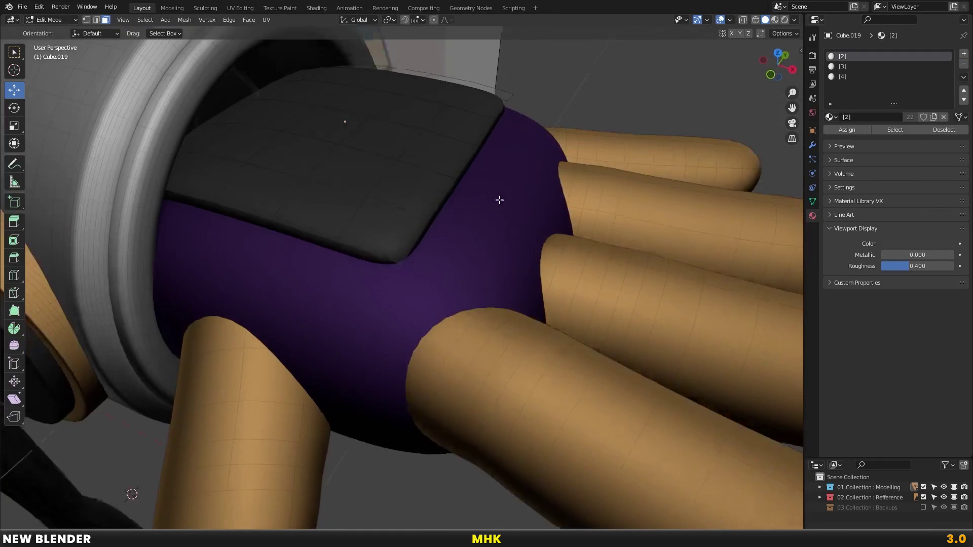
{"action": "scroll", "coordinate": [500, 200], "scroll_direction": "up", "scroll_amount": 3}
{"action": "scroll", "coordinate": [425, 218], "scroll_direction": "down", "scroll_amount": 3}
{"action": "mouse_move", "coordinate": [365, 189]}
{"action": "middle_mouse_down"}
{"action": "mouse_move", "coordinate": [393, 206]}
{"action": "mouse_move", "coordinate": [365, 217]}
{"action": "mouse_move", "coordinate": [590, 271]}
{"action": "middle_mouse_up"}
{"action": "left_click", "coordinate": [379, 219], "text": "alt"}
{"action": "key", "text": "g"}
{"action": "key", "text": "g"}
{"action": "right_click", "coordinate": [379, 219]}
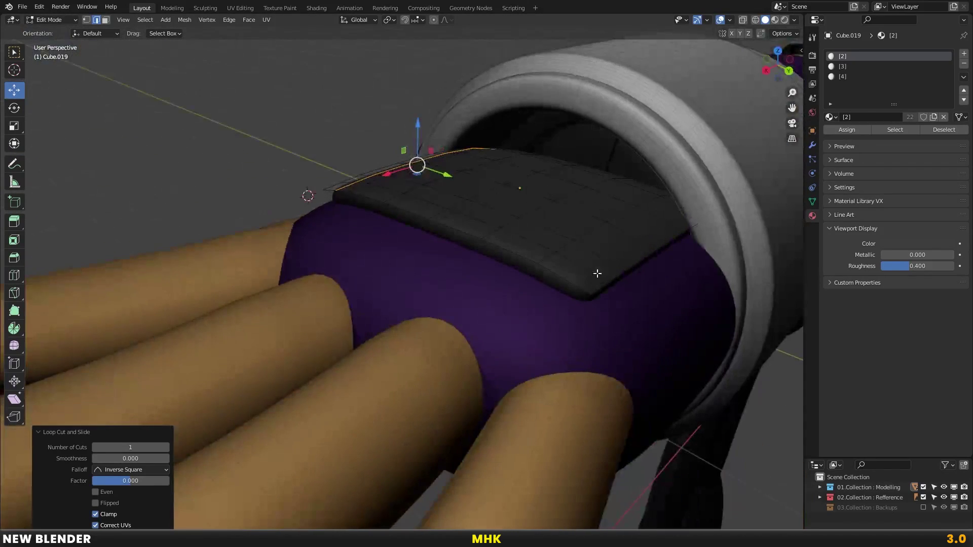
{"action": "key", "text": "Escape"}
Return to object mode and view the arm from the front
{"action": "key", "text": "Tab"}
{"action": "scroll", "coordinate": [412, 248], "scroll_direction": "down", "scroll_amount": 4}
{"action": "mouse_move", "coordinate": [412, 247]}
{"action": "middle_mouse_down"}
{"action": "mouse_move", "coordinate": [445, 284]}
{"action": "mouse_move", "coordinate": [473, 256]}
{"action": "mouse_move", "coordinate": [445, 302]}
{"action": "mouse_move", "coordinate": [410, 278]}
{"action": "middle_mouse_up"}
{"action": "key", "text": "KP_1"}
{"action": "scroll", "coordinate": [536, 248], "scroll_direction": "down", "scroll_amount": 3}
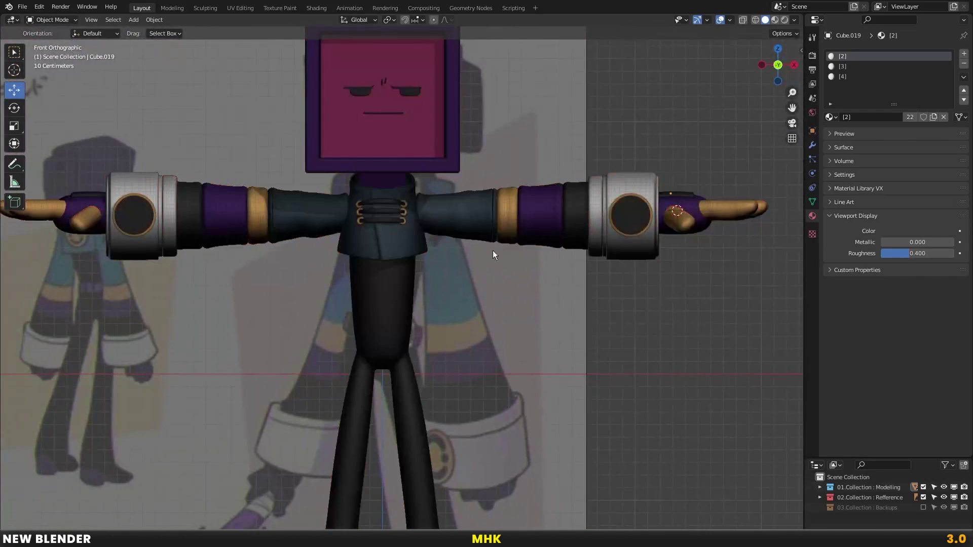
Frame the orange chest disc and shrink it slightly to 0.947
{"action": "scroll", "coordinate": [489, 251], "scroll_direction": "down", "scroll_amount": 1}
{"action": "middle_click_drag", "start_coordinate": [486, 220], "coordinate": [497, 253], "text": "shift"}
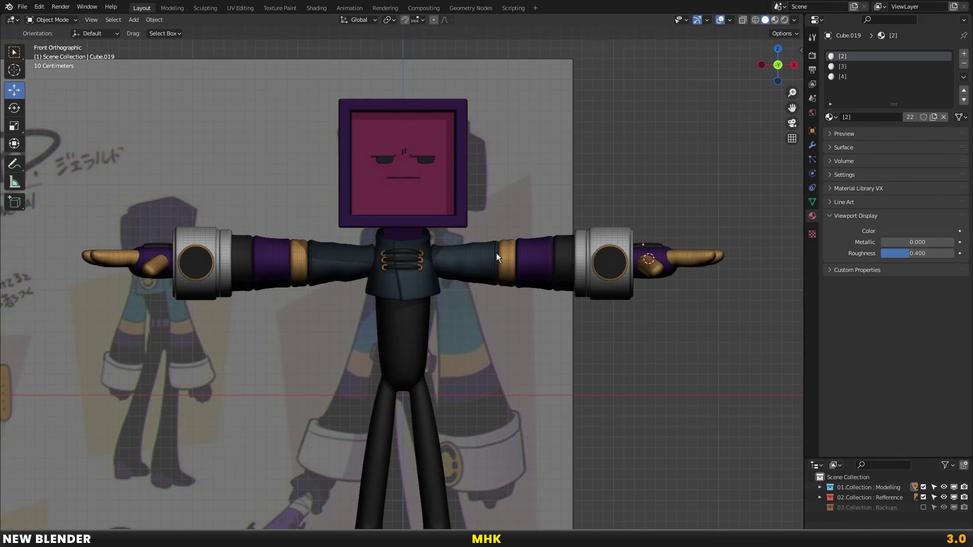
{"action": "scroll", "coordinate": [456, 251], "scroll_direction": "down", "scroll_amount": 1}
{"action": "scroll", "coordinate": [472, 245], "scroll_direction": "up", "scroll_amount": 6}
{"action": "scroll", "coordinate": [666, 208], "scroll_direction": "up", "scroll_amount": 3}
{"action": "mouse_move", "coordinate": [666, 208]}
{"action": "middle_mouse_down"}
{"action": "mouse_move", "coordinate": [483, 223]}
{"action": "mouse_move", "coordinate": [434, 260]}
{"action": "middle_mouse_up"}
{"action": "left_click", "coordinate": [435, 260]}
{"action": "key", "text": "KP_Decimal"}
{"action": "key", "text": "g"}
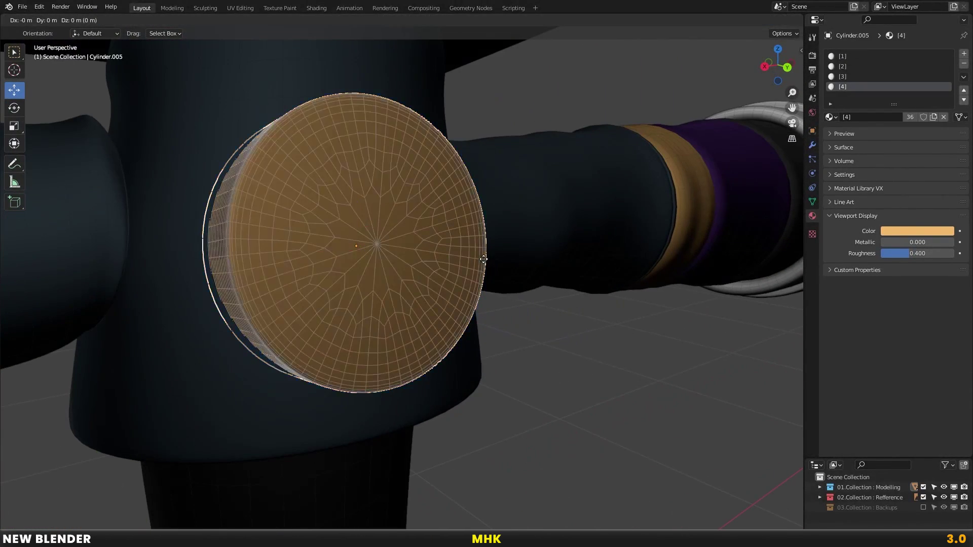
{"action": "left_click", "coordinate": [483, 259]}
{"action": "key", "text": "s"}
Switch to Normal orientation and push the disc's front face inward
{"action": "middle_click_drag", "start_coordinate": [456, 256], "coordinate": [386, 256]}
{"action": "left_click", "coordinate": [370, 19]}
{"action": "left_click", "coordinate": [329, 72]}
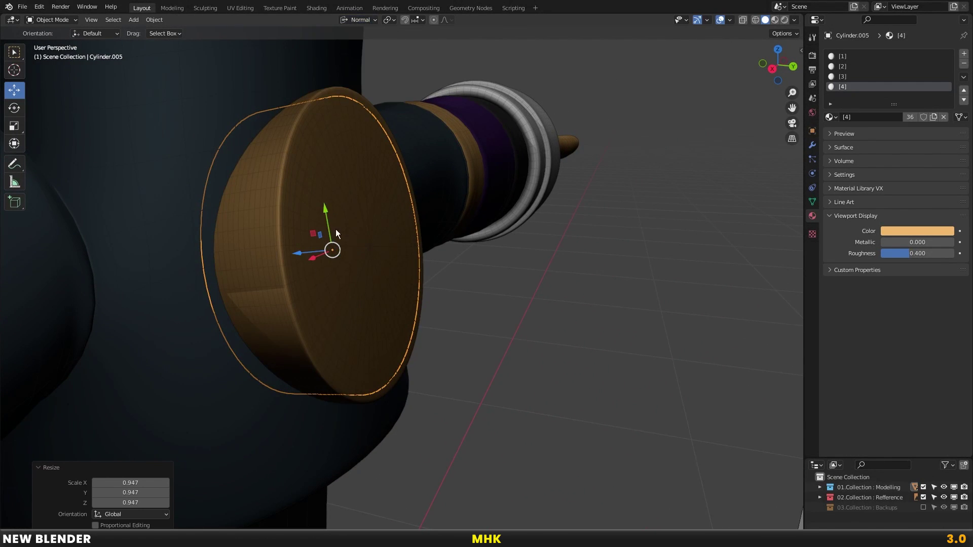
{"action": "middle_click_drag", "start_coordinate": [337, 227], "coordinate": [306, 255]}
{"action": "key", "text": "Tab"}
{"action": "key", "text": "g"}
{"action": "key", "text": "z"}
{"action": "left_click", "coordinate": [306, 255]}
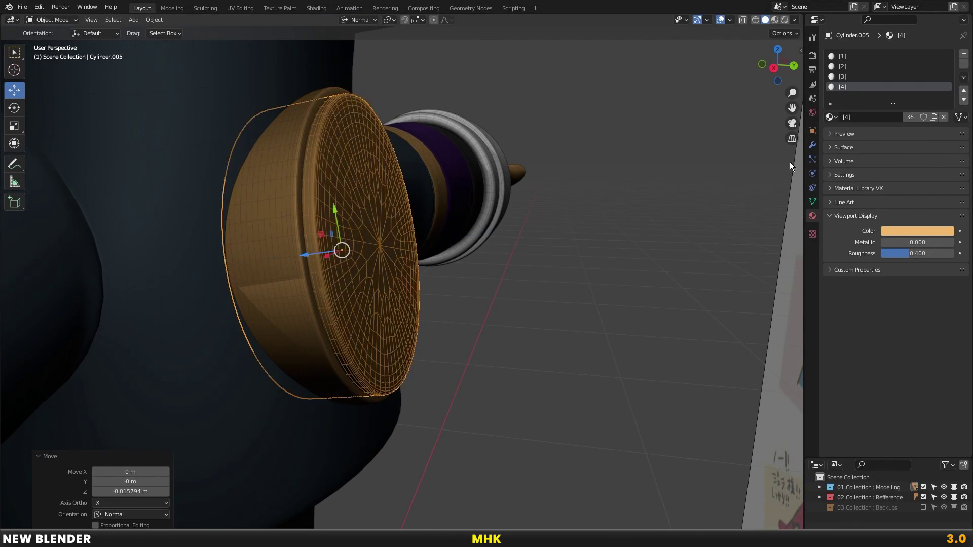
Remove the chest disc's first material slot and assign slot [2] to its faces
{"action": "left_click", "coordinate": [963, 64]}
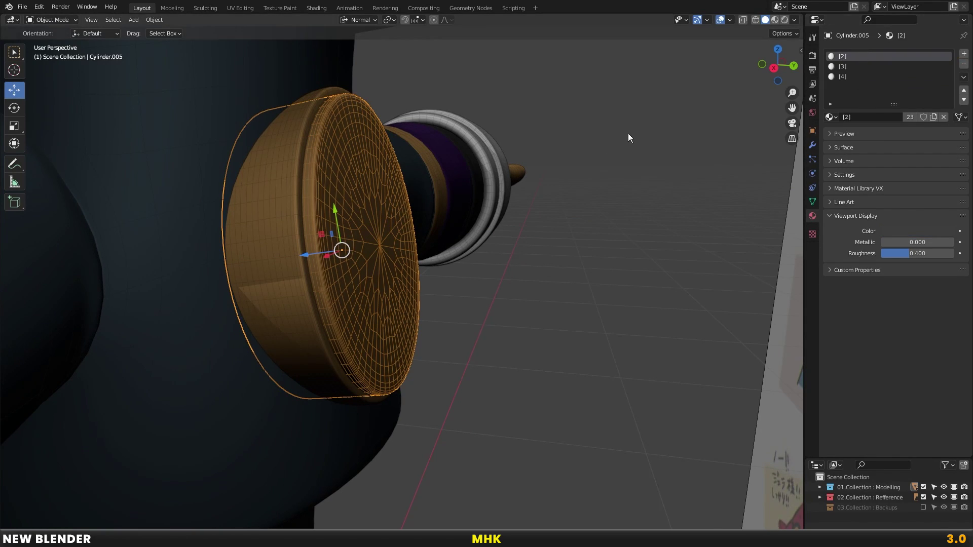
{"action": "key", "text": "Tab"}
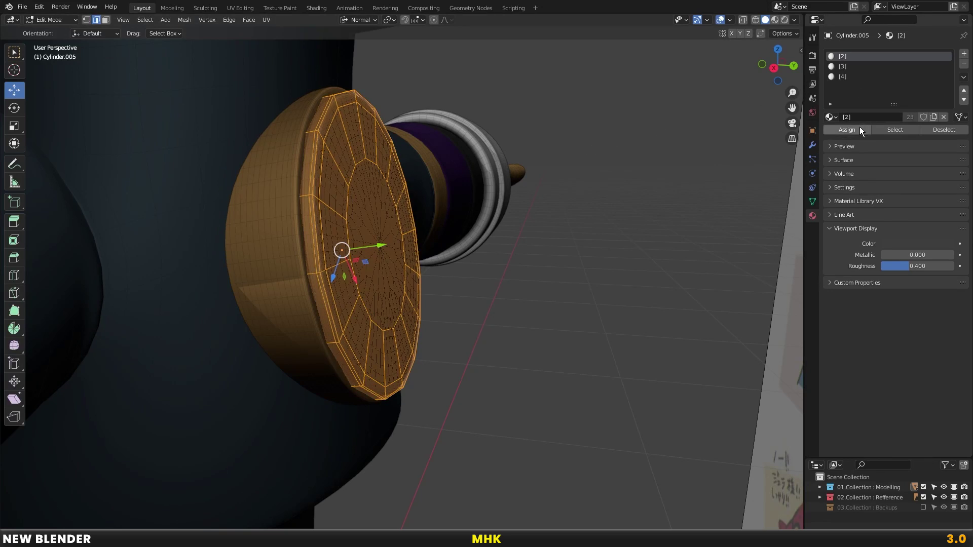
{"action": "left_click", "coordinate": [860, 130]}
{"action": "key", "text": "Tab"}
{"action": "mouse_move", "coordinate": [618, 190]}
{"action": "middle_mouse_down"}
{"action": "mouse_move", "coordinate": [373, 237]}
{"action": "mouse_move", "coordinate": [503, 251]}
{"action": "middle_mouse_up"}
{"action": "key", "text": "KP_1"}
Duplicate the wrist cuff disc and scale the copy down to 0.386
{"action": "scroll", "coordinate": [556, 199], "scroll_direction": "up", "scroll_amount": 1}
{"action": "scroll", "coordinate": [531, 166], "scroll_direction": "up", "scroll_amount": 1}
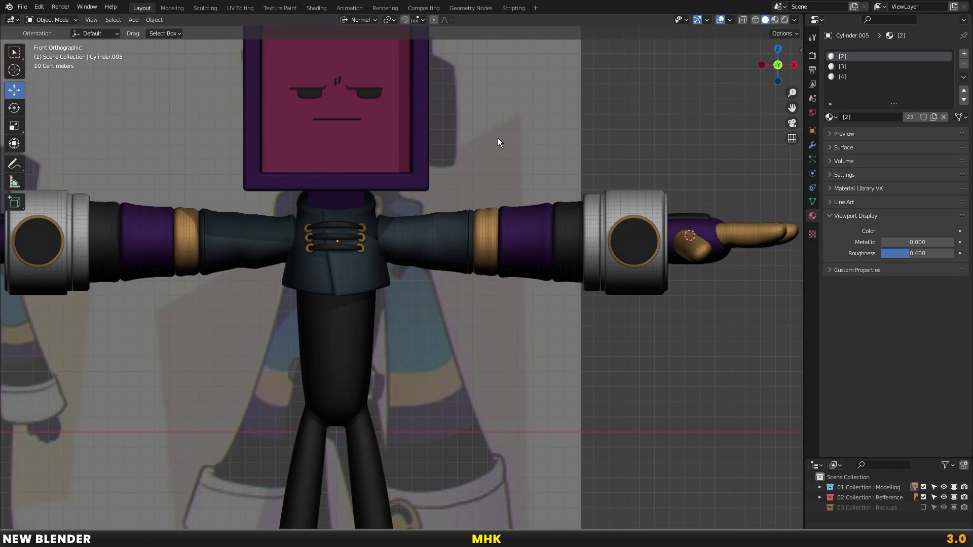
{"action": "scroll", "coordinate": [507, 198], "scroll_direction": "up", "scroll_amount": 1}
{"action": "scroll", "coordinate": [467, 177], "scroll_direction": "up", "scroll_amount": 2}
{"action": "scroll", "coordinate": [487, 167], "scroll_direction": "up", "scroll_amount": 1}
{"action": "left_click", "coordinate": [502, 183]}
{"action": "key", "text": "shift+d"}
{"action": "key", "text": "s"}
{"action": "left_click", "coordinate": [489, 179]}
{"action": "middle_click_drag", "start_coordinate": [489, 179], "coordinate": [491, 178]}
Switch to Global orientation and move the small disc along Y
{"action": "key", "text": "g"}
{"action": "key", "text": "Escape"}
{"action": "key", "text": "g"}
{"action": "key", "text": "Escape"}
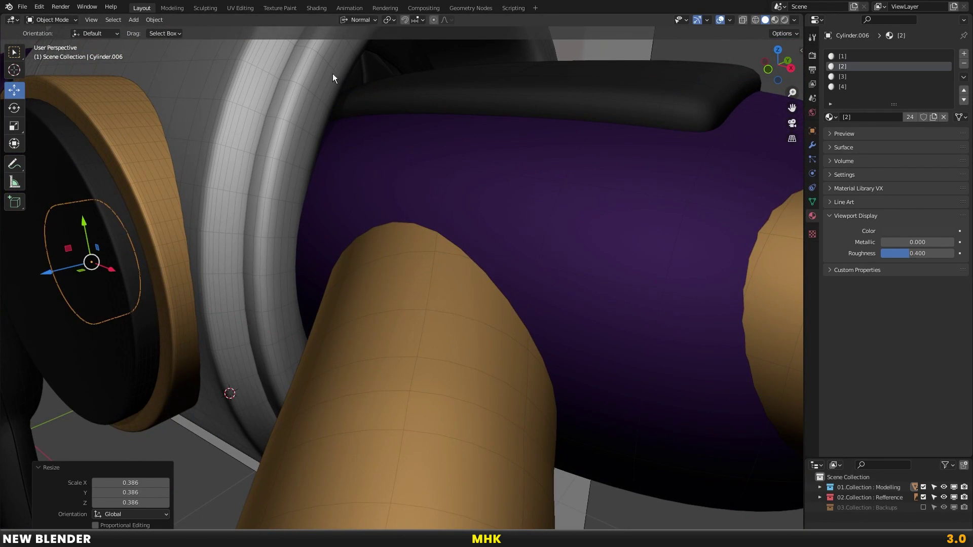
{"action": "left_click", "coordinate": [356, 21]}
{"action": "left_click", "coordinate": [355, 72]}
{"action": "key", "text": "g"}
{"action": "key", "text": "y"}
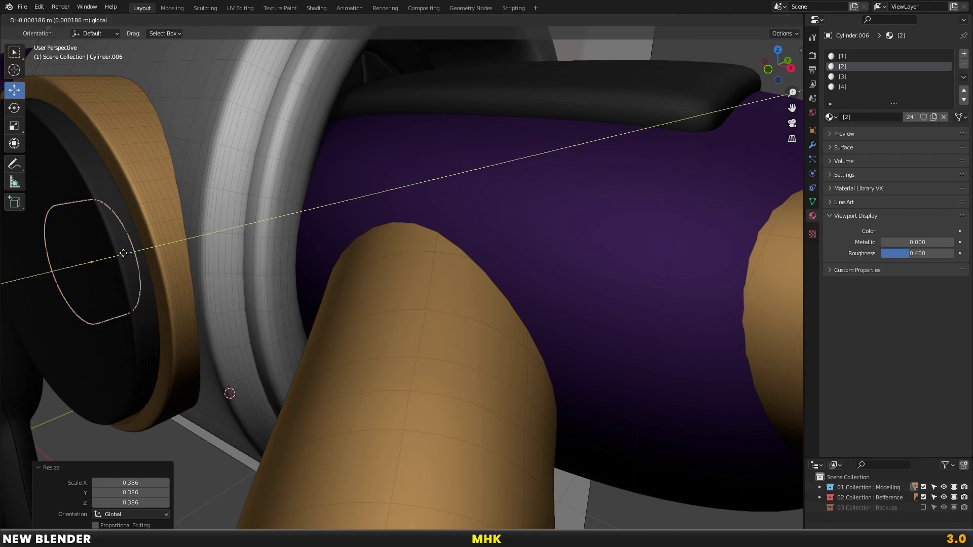
{"action": "key", "text": "Escape"}
{"action": "key", "text": "KP_1"}
Scale the inner cuff disc down slightly to about 0.93
{"action": "scroll", "coordinate": [552, 162], "scroll_direction": "up", "scroll_amount": 3}
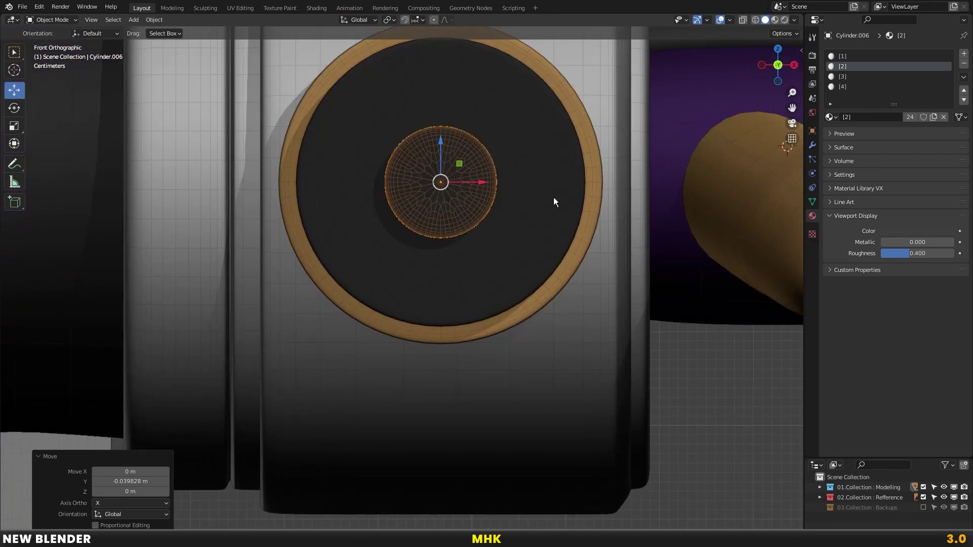
{"action": "scroll", "coordinate": [509, 218], "scroll_direction": "up", "scroll_amount": 2}
{"action": "key", "text": "s"}
{"action": "left_click", "coordinate": [488, 219]}
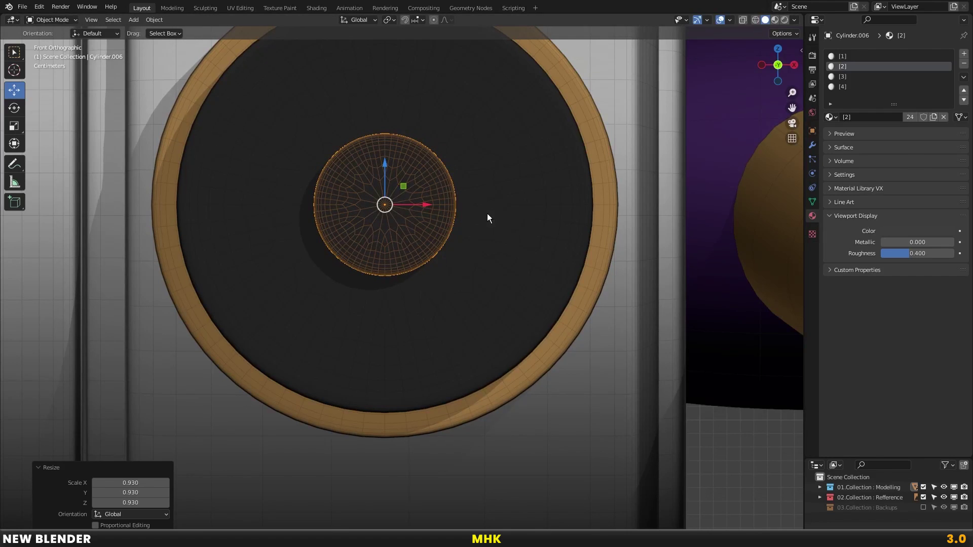
Remove material slots [1] and [3], leaving the orange material [4]
{"action": "left_click", "coordinate": [943, 57]}
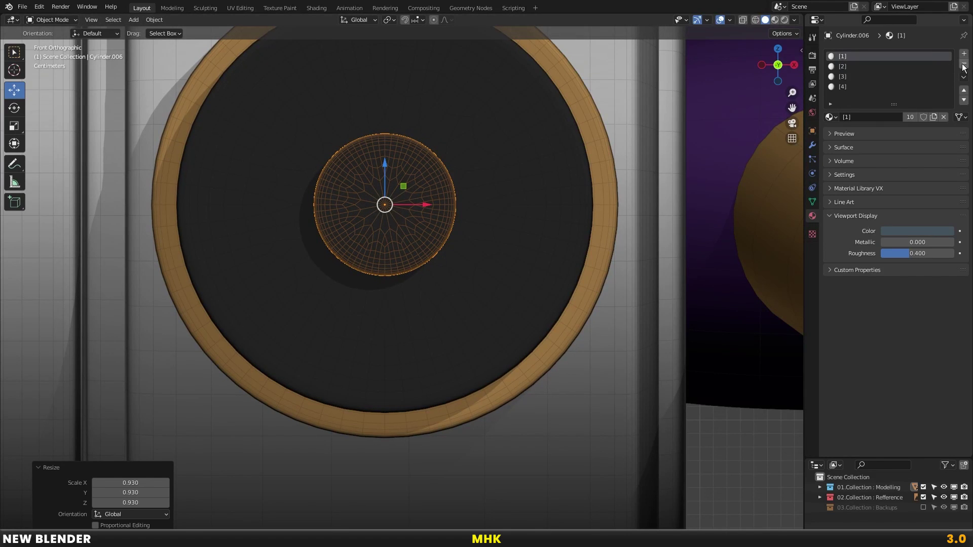
{"action": "left_click", "coordinate": [964, 65]}
{"action": "left_click", "coordinate": [964, 65]}
{"action": "key", "text": "alt+a"}
Pan out to the whole character and select the jacket object
{"action": "scroll", "coordinate": [490, 227], "scroll_direction": "down", "scroll_amount": 6}
{"action": "scroll", "coordinate": [462, 253], "scroll_direction": "down", "scroll_amount": 3}
{"action": "middle_click_drag", "start_coordinate": [269, 295], "coordinate": [440, 264], "text": "shift"}
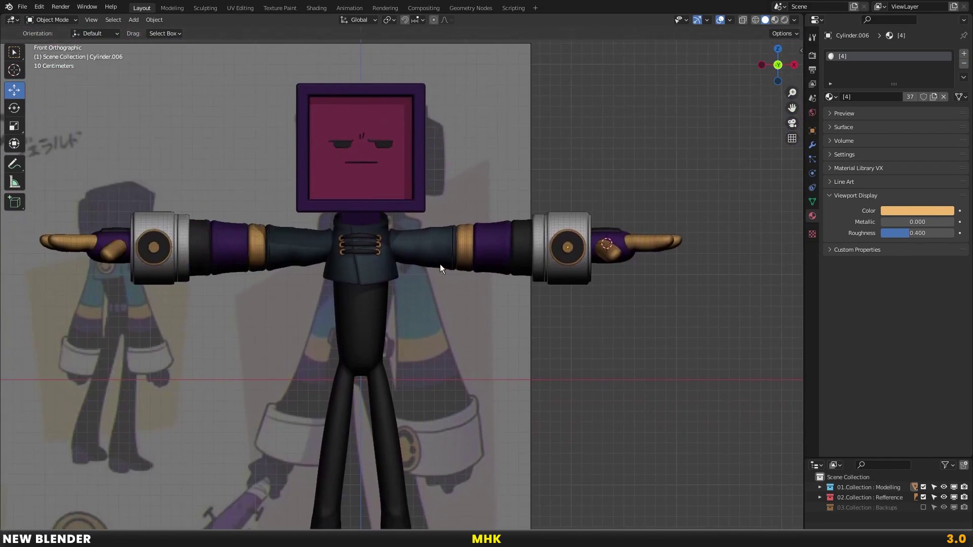
{"action": "left_click", "coordinate": [393, 244]}
{"action": "scroll", "coordinate": [424, 257], "scroll_direction": "down", "scroll_amount": 2}
{"action": "scroll", "coordinate": [445, 185], "scroll_direction": "up", "scroll_amount": 2}
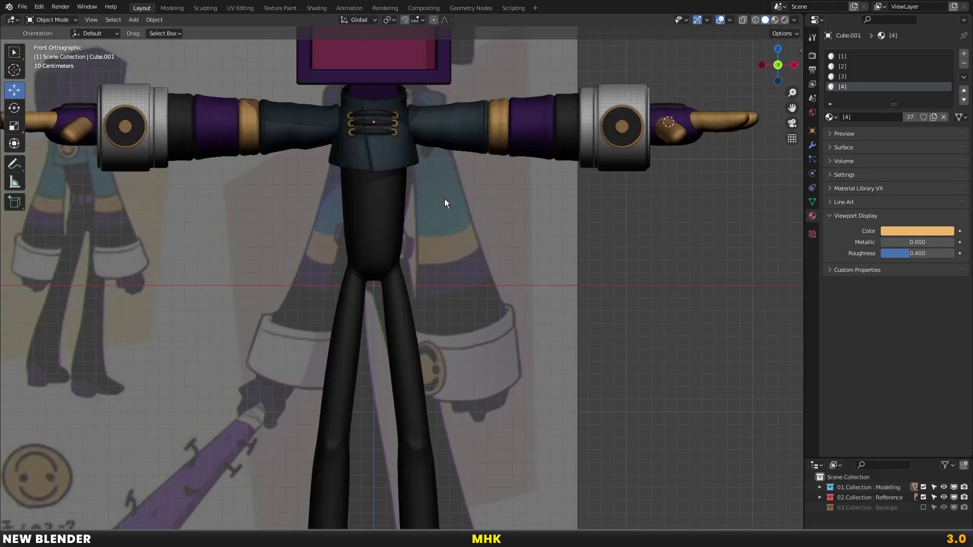
Enter face-select Edit Mode on the pants and bring the waist into view
{"action": "key", "text": "shift+a"}
{"action": "left_click", "coordinate": [299, 253]}
{"action": "key", "text": "Tab"}
{"action": "scroll", "coordinate": [353, 196], "scroll_direction": "up", "scroll_amount": 3}
{"action": "scroll", "coordinate": [353, 197], "scroll_direction": "up", "scroll_amount": 2}
{"action": "scroll", "coordinate": [348, 183], "scroll_direction": "up", "scroll_amount": 2}
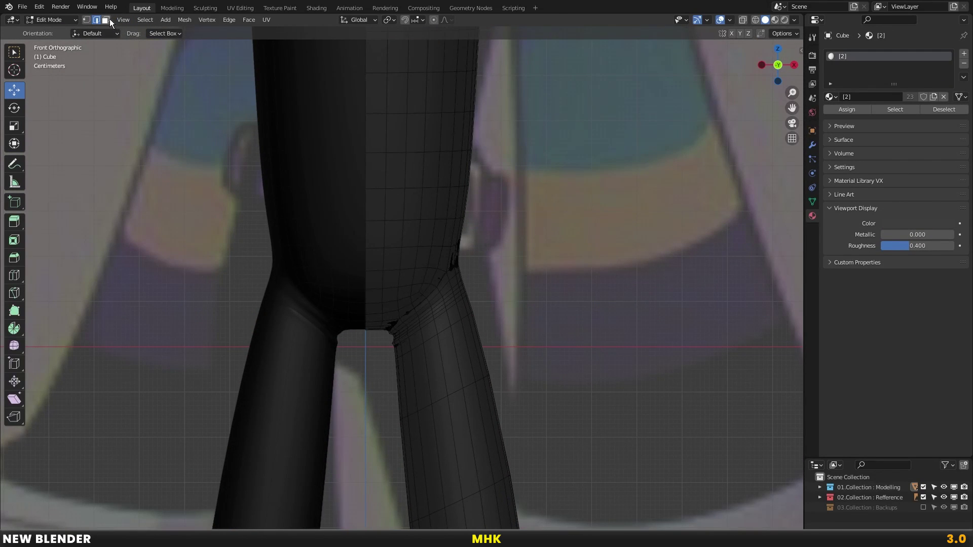
{"action": "left_click", "coordinate": [109, 21]}
{"action": "middle_click_drag", "start_coordinate": [375, 185], "coordinate": [339, 198], "text": "shift"}
Select the horizontal ring of faces at the pants' waist
{"action": "scroll", "coordinate": [370, 198], "scroll_direction": "up", "scroll_amount": 2}
{"action": "left_click", "coordinate": [379, 203], "text": "alt"}
{"action": "key", "text": "alt+z"}
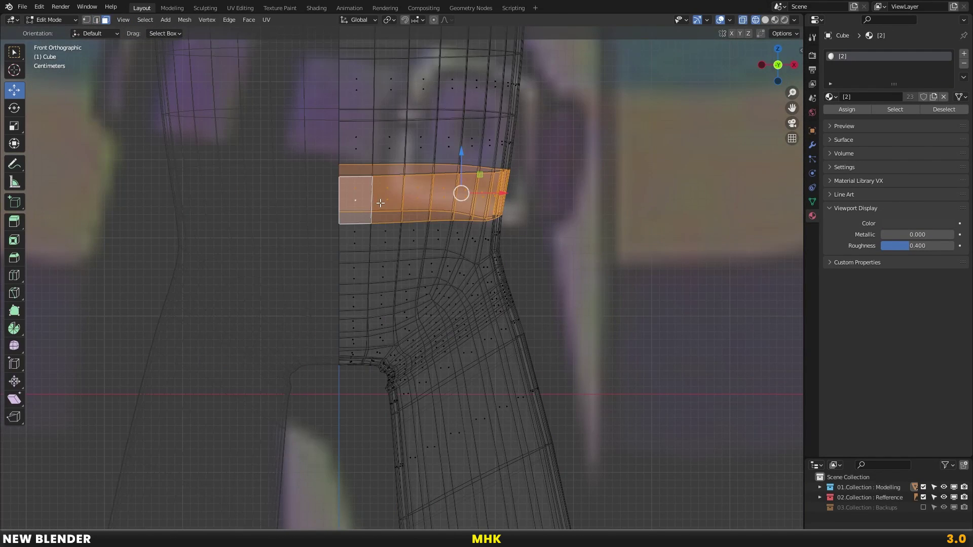
{"action": "key", "text": "alt+z"}
{"action": "left_click", "coordinate": [374, 153], "text": "alt+shift"}
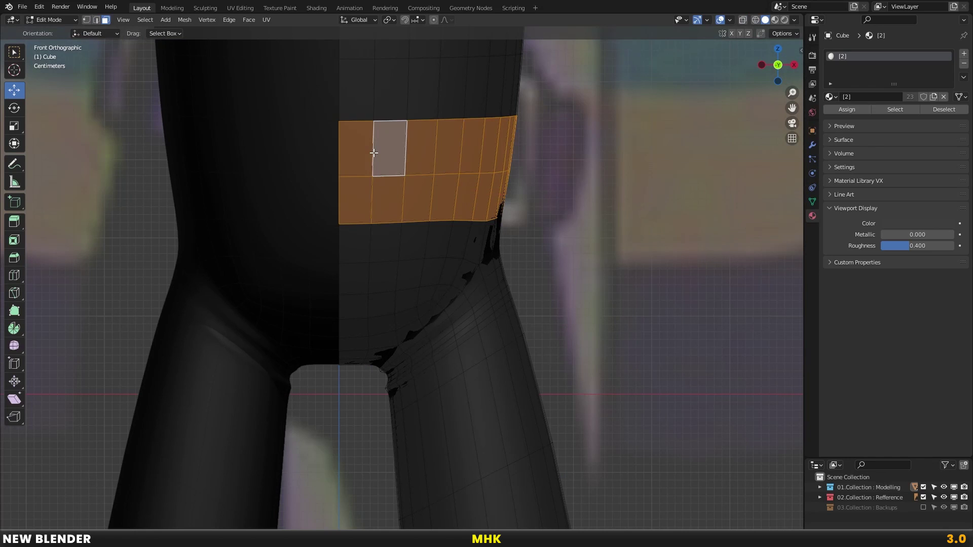
{"action": "left_click", "coordinate": [446, 180], "text": "alt+shift"}
{"action": "scroll", "coordinate": [412, 103], "scroll_direction": "up", "scroll_amount": 2}
{"action": "scroll", "coordinate": [402, 130], "scroll_direction": "down", "scroll_amount": 5}
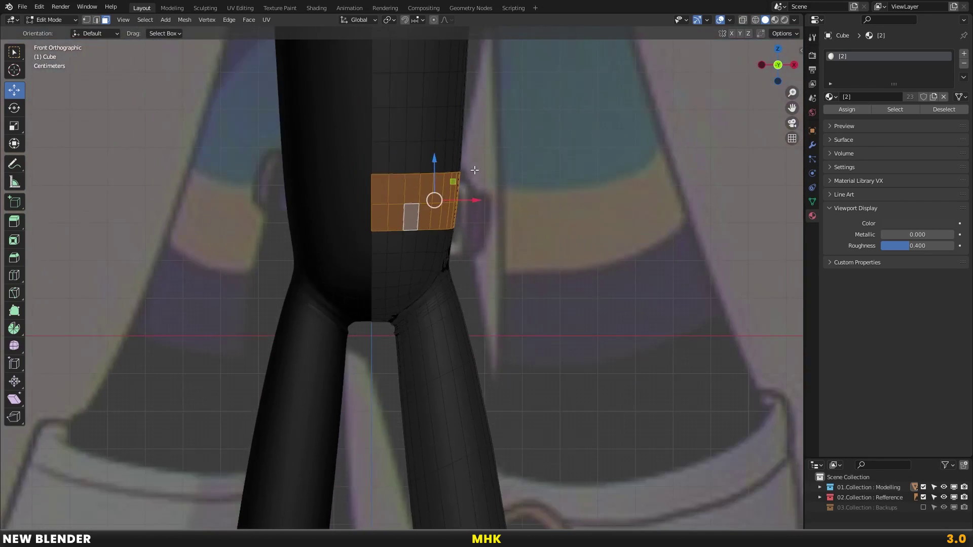
{"action": "middle_click_drag", "start_coordinate": [473, 149], "coordinate": [454, 260], "text": "shift"}
Duplicate the waist face ring, push it outward, and separate it into its own object
{"action": "key", "text": "shift+d"}
{"action": "right_click", "coordinate": [535, 272]}
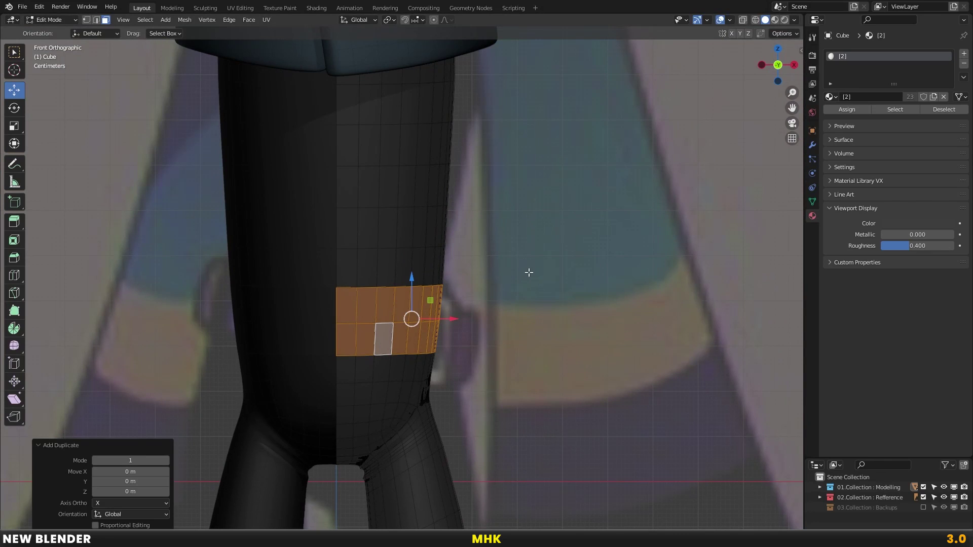
{"action": "scroll", "coordinate": [486, 202], "scroll_direction": "up", "scroll_amount": 1}
{"action": "scroll", "coordinate": [502, 217], "scroll_direction": "up", "scroll_amount": 1}
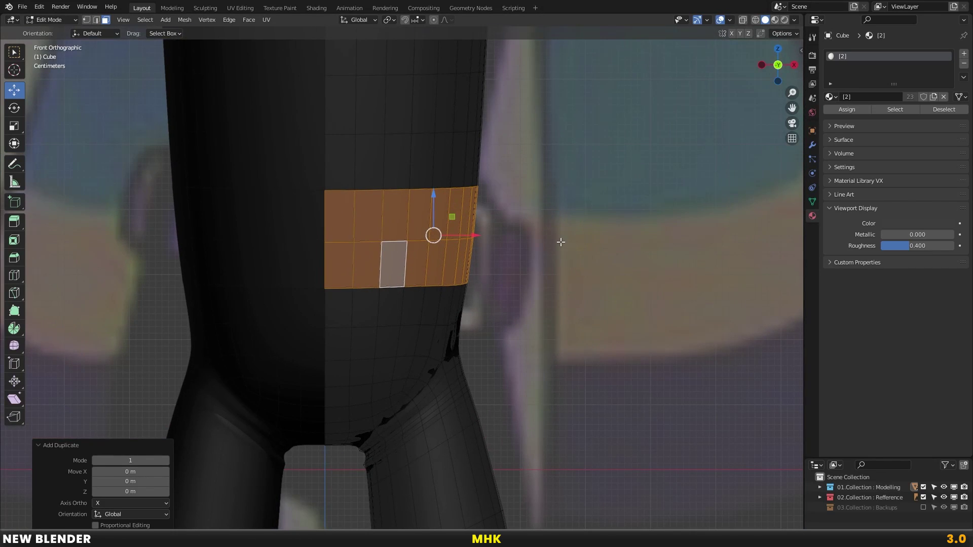
{"action": "key", "text": "alt+s"}
{"action": "left_click", "coordinate": [538, 231]}
{"action": "key", "text": "p"}
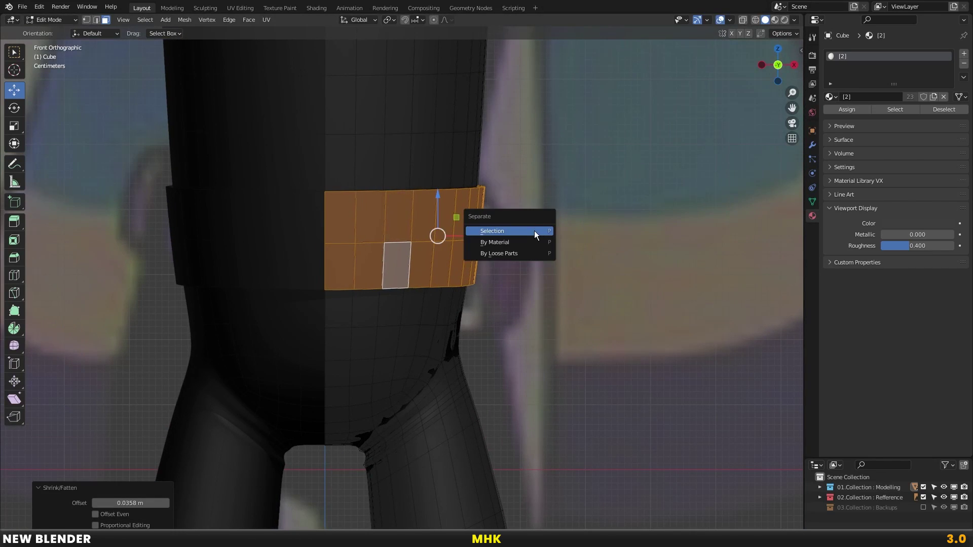
{"action": "left_click", "coordinate": [485, 236]}
{"action": "key", "text": "Tab"}
Give the new band the purple material [3]
{"action": "left_click", "coordinate": [457, 223]}
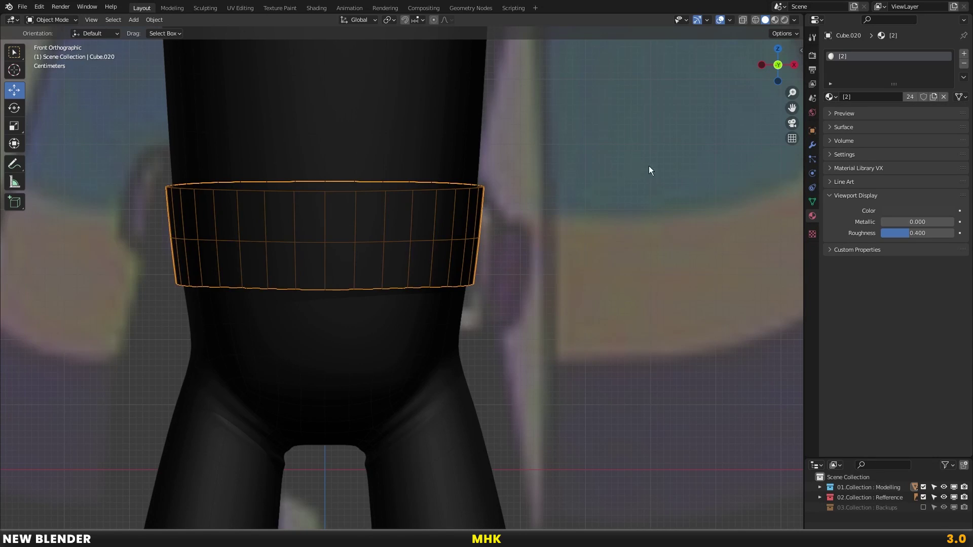
{"action": "left_click", "coordinate": [832, 97]}
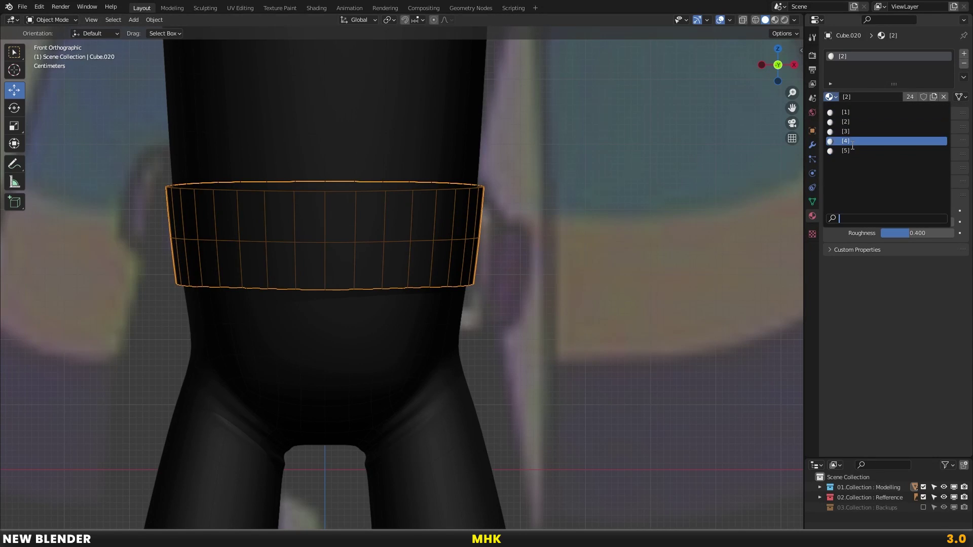
{"action": "left_click", "coordinate": [852, 146]}
{"action": "left_click", "coordinate": [830, 97]}
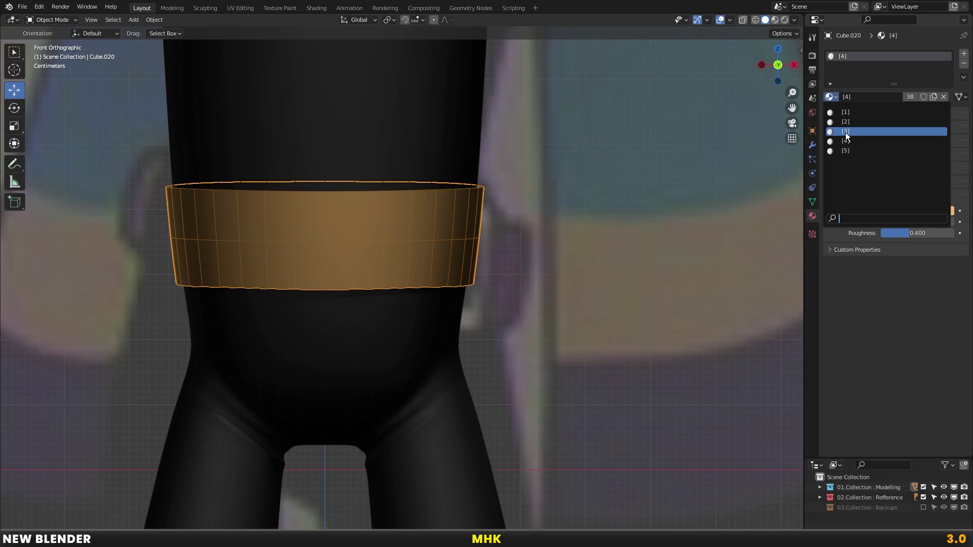
{"action": "left_click", "coordinate": [845, 132]}
Flatten the band's bottom and top edge loops with S Z 0
{"action": "key", "text": "Tab"}
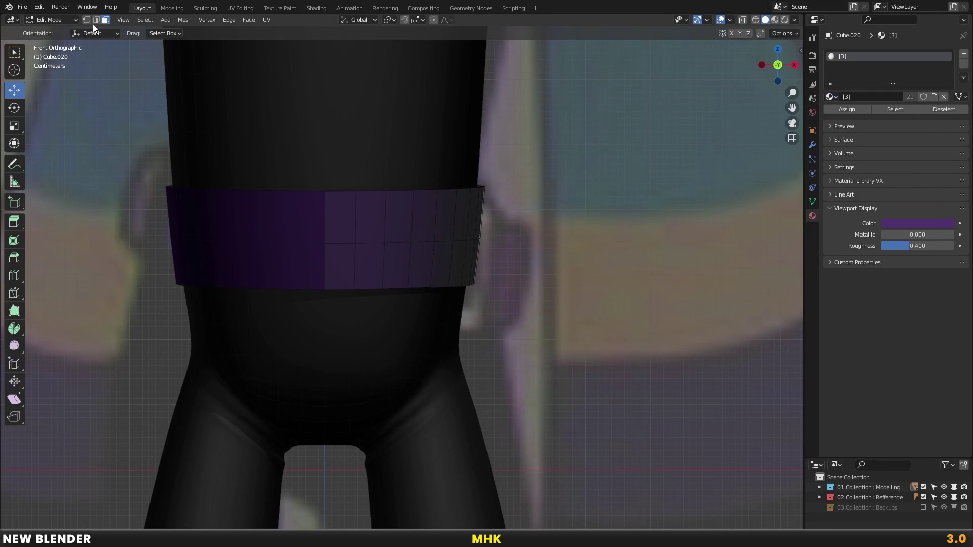
{"action": "key", "text": "s"}
{"action": "key", "text": "z"}
{"action": "key", "text": "0"}
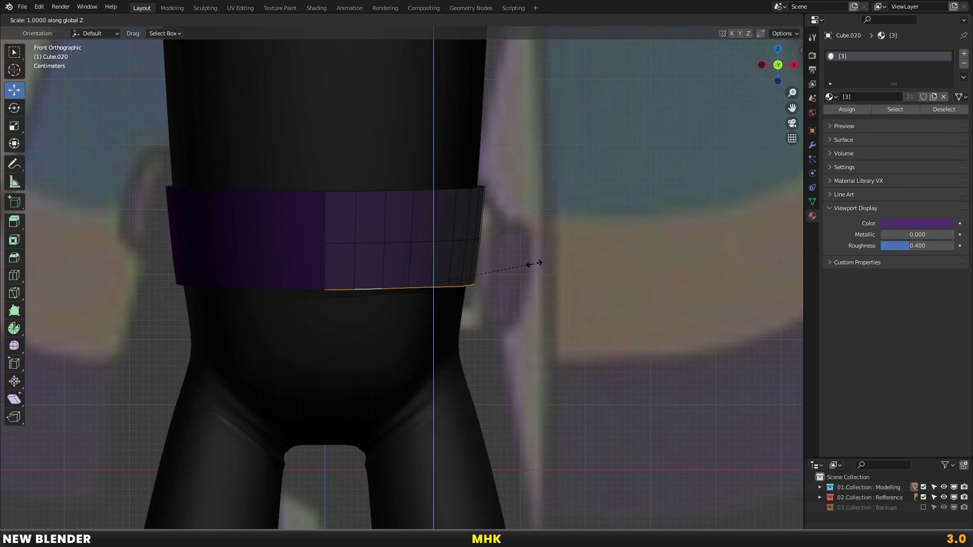
{"action": "key", "text": "Return"}
{"action": "left_click", "coordinate": [406, 189], "text": "alt"}
{"action": "key", "text": "s"}
{"action": "key", "text": "z"}
{"action": "key", "text": "0"}
{"action": "key", "text": "Return"}
Dissolve the band's middle edge loop and slide the top loop down
{"action": "left_click", "coordinate": [404, 242], "text": "alt"}
{"action": "key", "text": "x"}
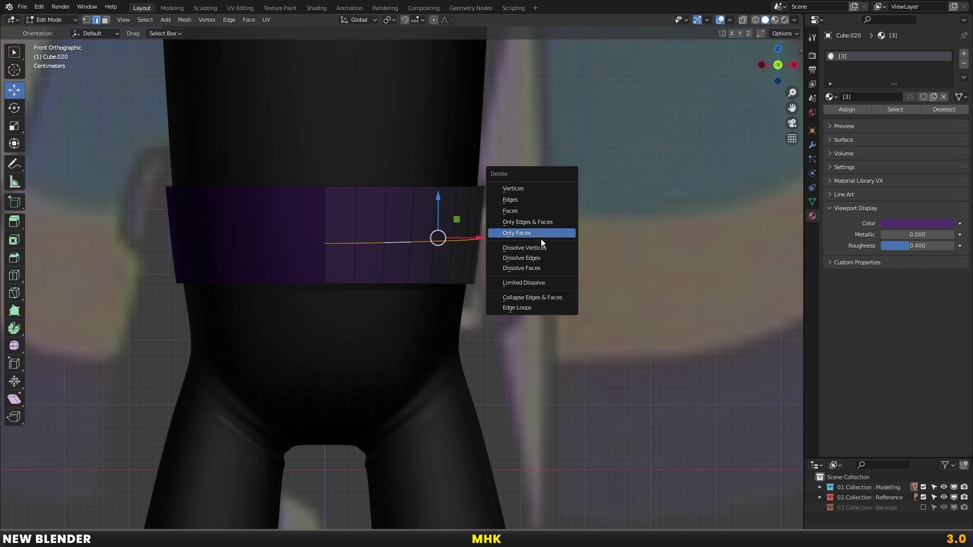
{"action": "left_click", "coordinate": [522, 258]}
{"action": "left_click", "coordinate": [424, 187], "text": "alt"}
{"action": "key", "text": "g"}
{"action": "key", "text": "g"}
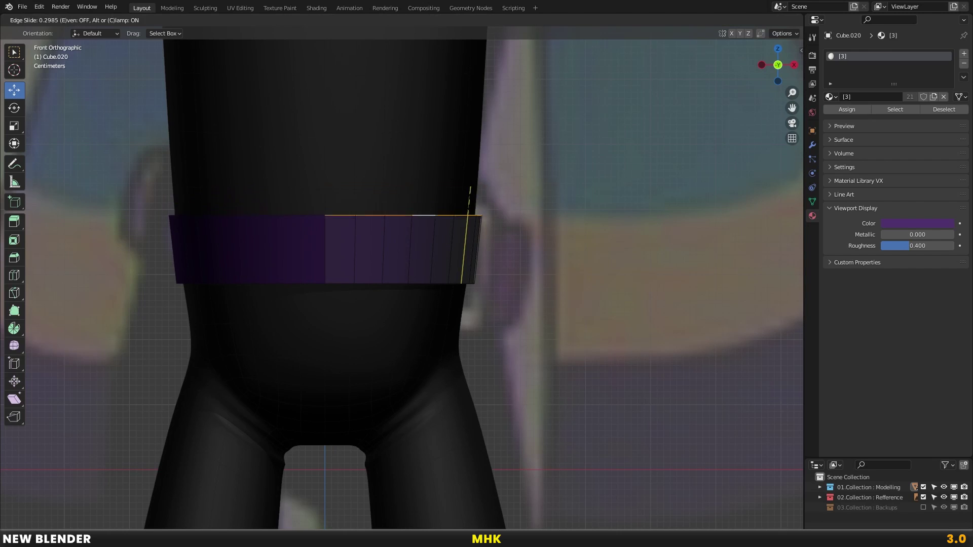
{"action": "left_click", "coordinate": [468, 240]}
{"action": "left_click", "coordinate": [436, 280], "text": "alt"}
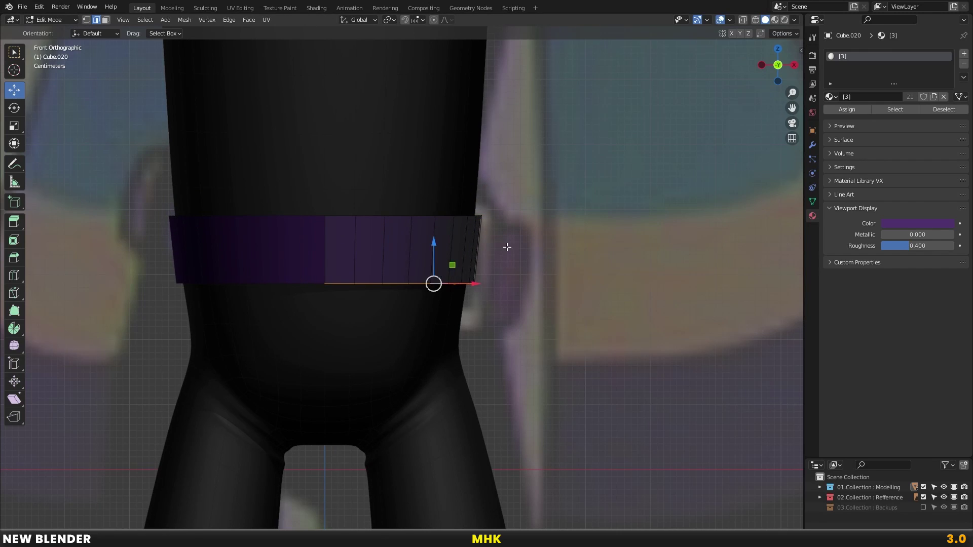
{"action": "scroll", "coordinate": [506, 246], "scroll_direction": "up", "scroll_amount": 1}
{"action": "key", "text": "Tab"}
{"action": "left_click", "coordinate": [812, 145]}
{"action": "left_click", "coordinate": [841, 52]}
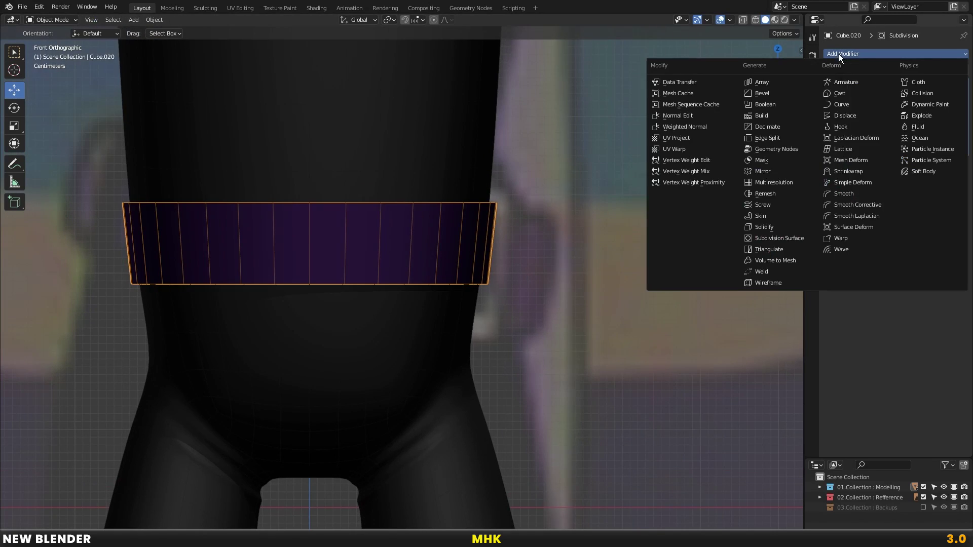
Add a Solidify modifier to the band and apply its scale
{"action": "left_click", "coordinate": [775, 228]}
{"action": "key", "text": "ctrl+a"}
{"action": "left_click", "coordinate": [572, 203]}
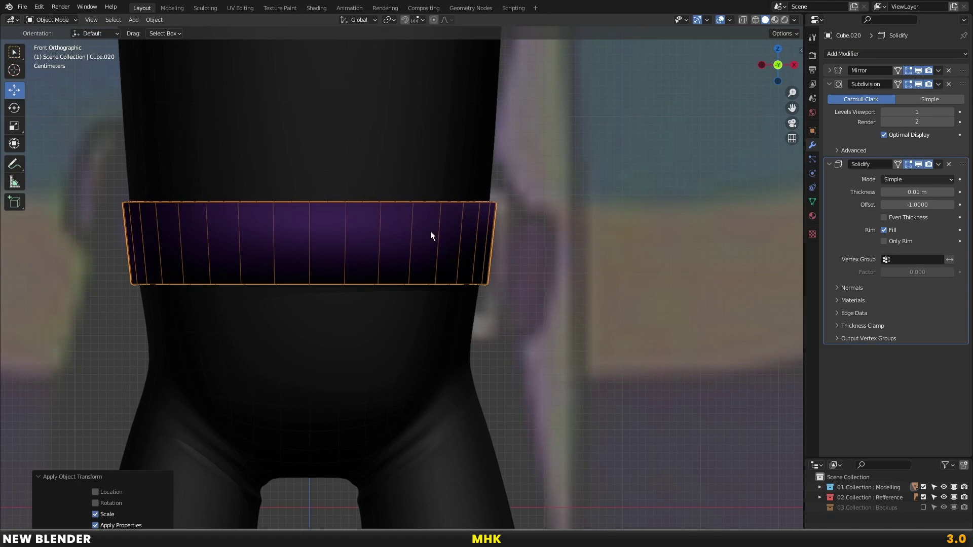
{"action": "key", "text": "Tab"}
{"action": "scroll", "coordinate": [431, 231], "scroll_direction": "up", "scroll_amount": 2}
Add a centred loop cut around the band and bevel it into a wide strip
{"action": "key", "text": "ctrl+r"}
{"action": "left_click", "coordinate": [485, 235]}
{"action": "right_click", "coordinate": [485, 235]}
{"action": "key", "text": "ctrl+b"}
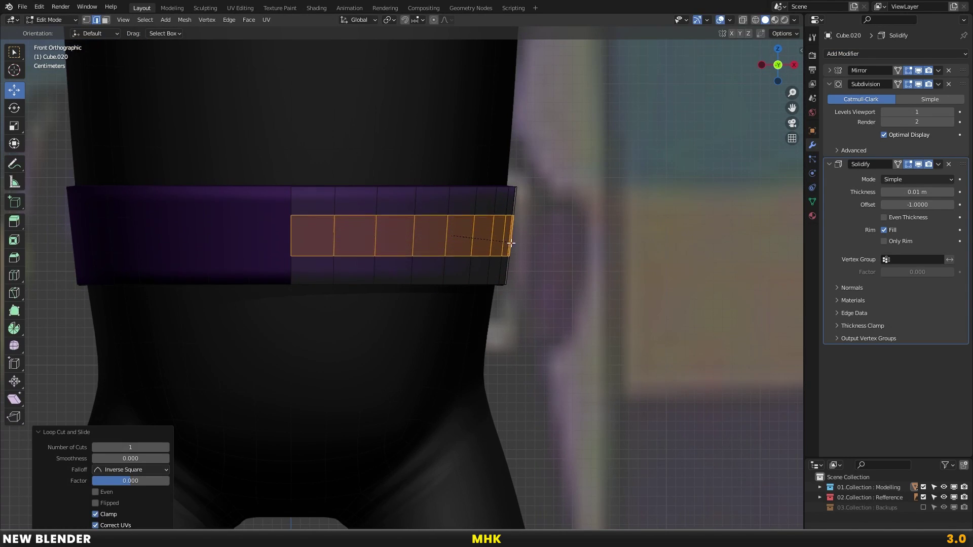
{"action": "left_click", "coordinate": [533, 243]}
{"action": "key", "text": "Tab"}
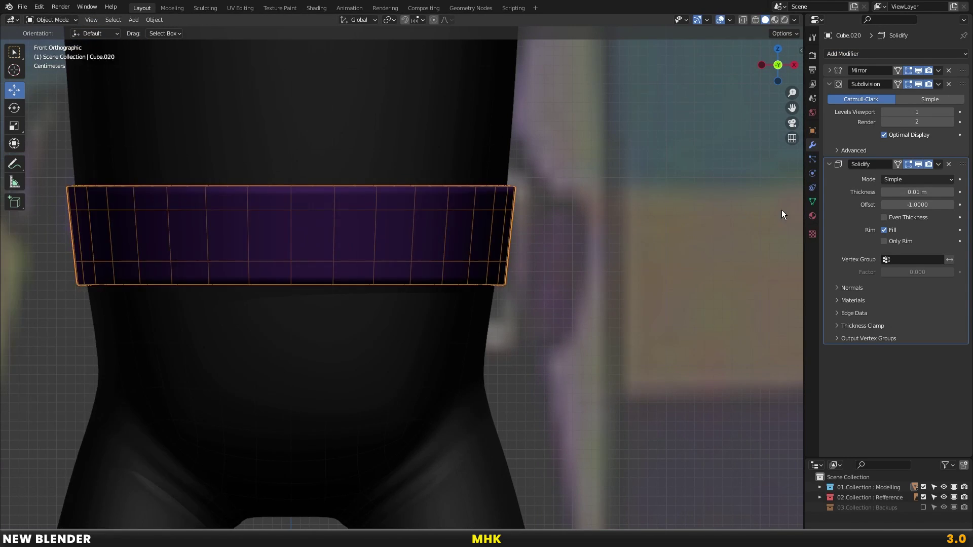
Try Solidify thickness 0.02 m, revert to 0.01 m, and expand the Mirror modifier settings
{"action": "left_click", "coordinate": [951, 192]}
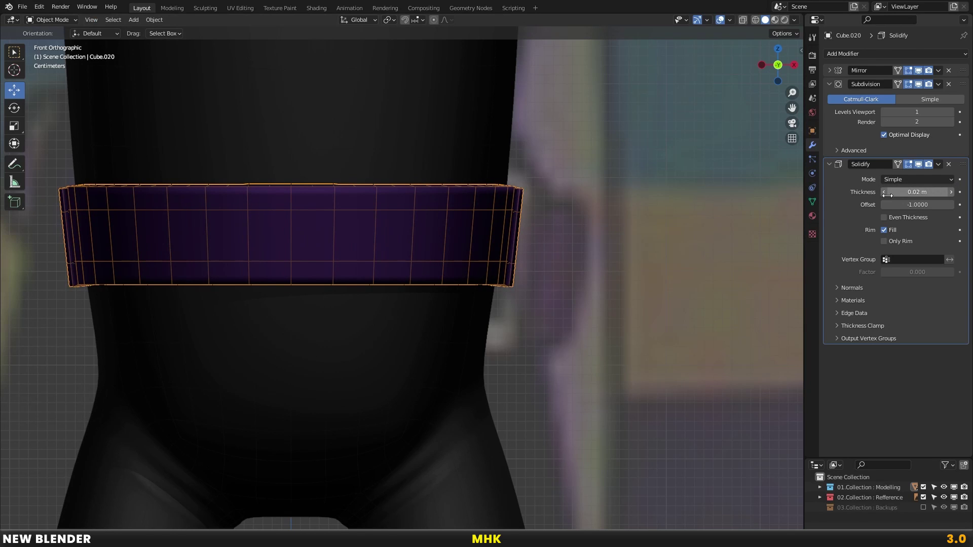
{"action": "middle_click_drag", "start_coordinate": [585, 231], "coordinate": [552, 261]}
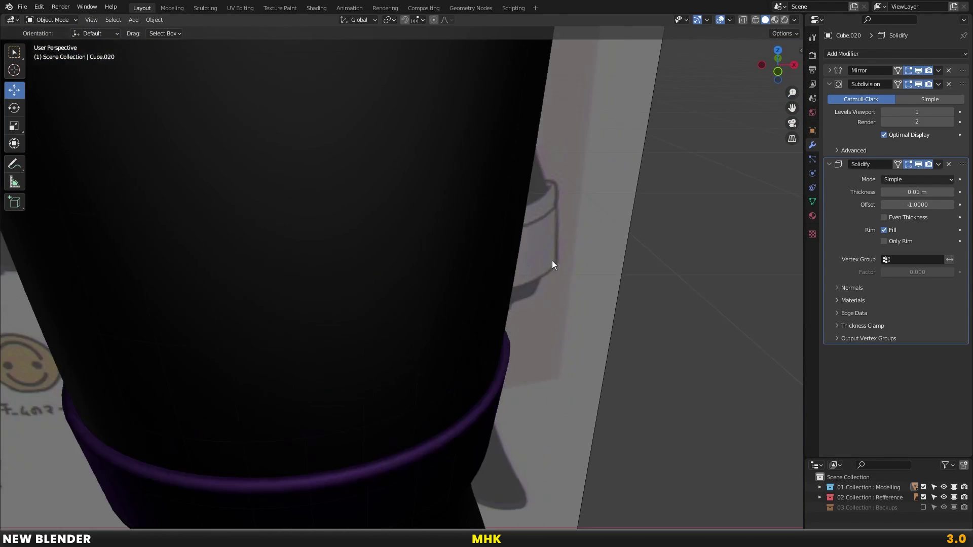
{"action": "left_click", "coordinate": [884, 192]}
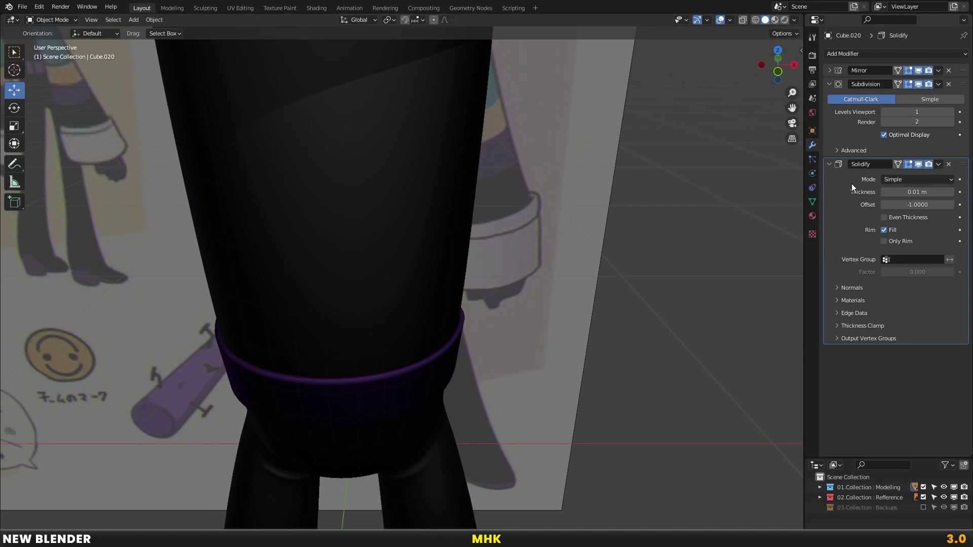
{"action": "key", "text": "ctrl+x"}
{"action": "mouse_move", "coordinate": [790, 200]}
{"action": "middle_mouse_down"}
{"action": "mouse_move", "coordinate": [683, 209]}
{"action": "mouse_move", "coordinate": [703, 190]}
{"action": "middle_mouse_up"}
{"action": "key", "text": "ctrl+z"}
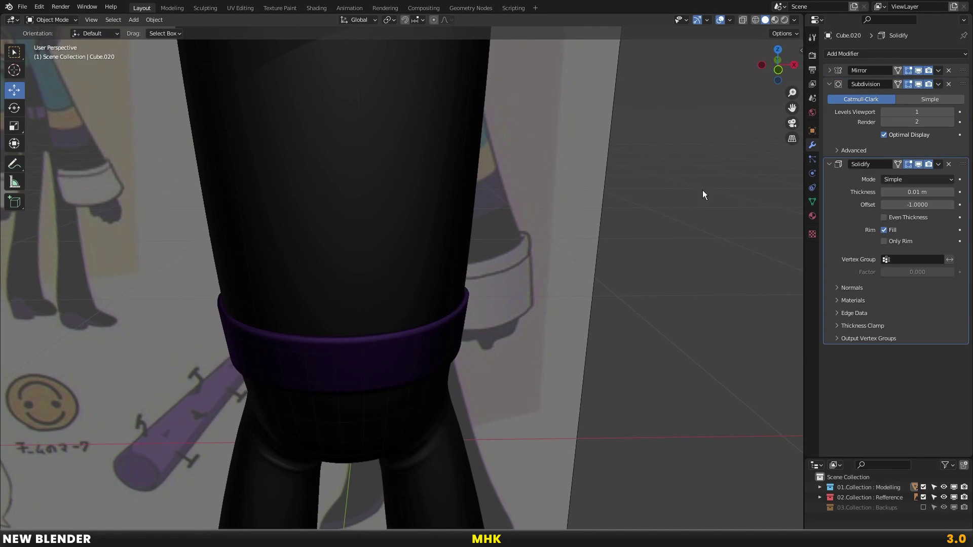
{"action": "left_click", "coordinate": [830, 70]}
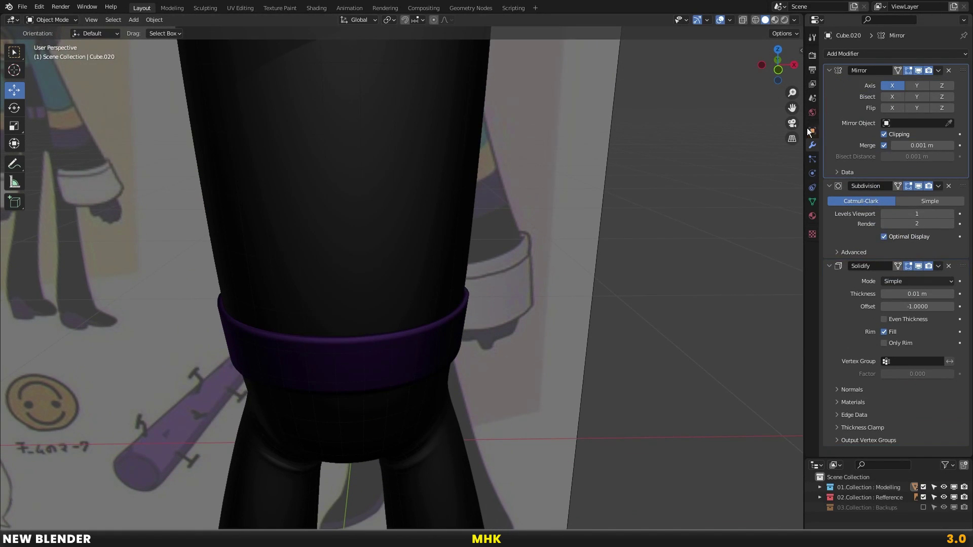
Duplicate the belt band's faces in place and enlarge the copy to 1.041
{"action": "key", "text": "KP_1"}
{"action": "key", "text": "Tab"}
{"action": "key", "text": "KP_Decimal"}
{"action": "key", "text": "shift+d"}
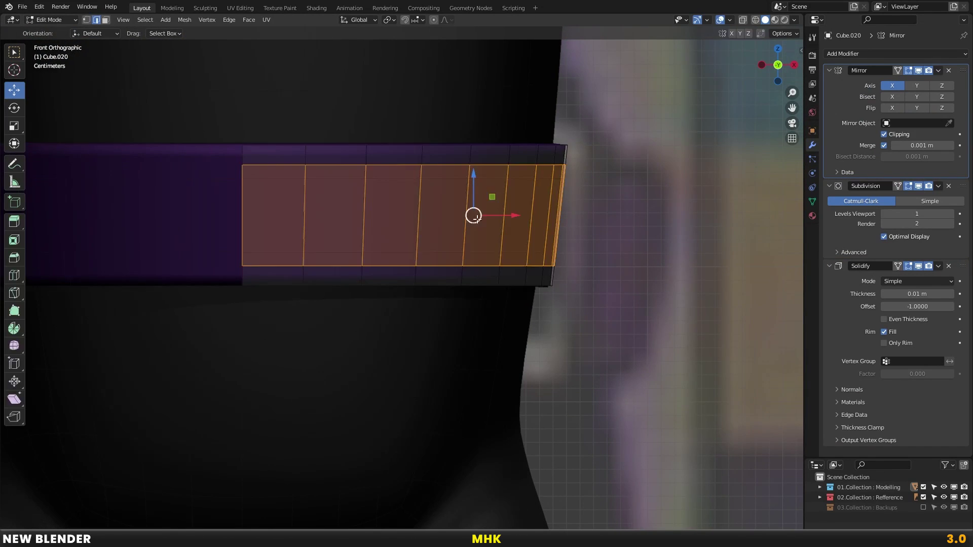
{"action": "right_click", "coordinate": [527, 218]}
{"action": "key", "text": "s"}
{"action": "left_click", "coordinate": [643, 235]}
Scale the copy vertically and separate it as new object Cube.021
{"action": "key", "text": "s"}
{"action": "key", "text": "z"}
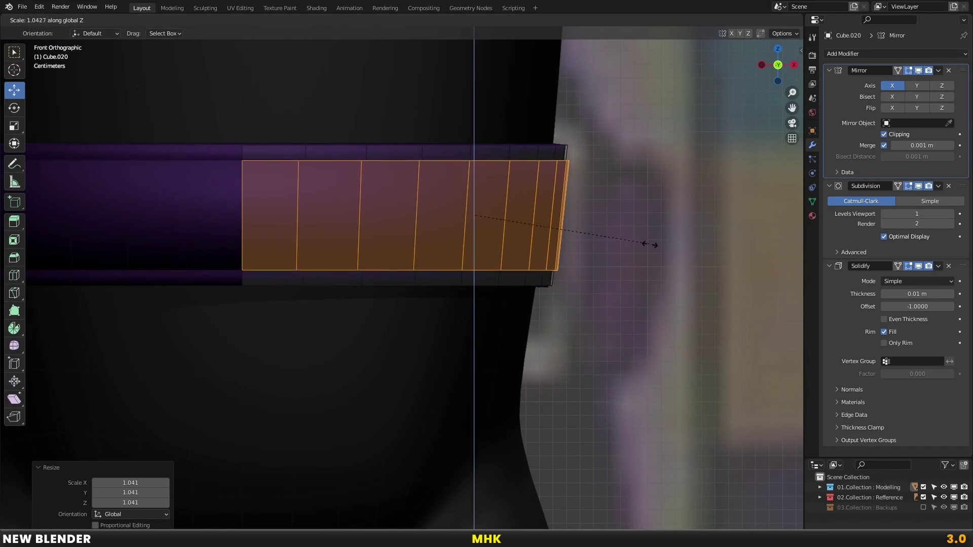
{"action": "left_click", "coordinate": [658, 250]}
{"action": "key", "text": "p"}
{"action": "left_click", "coordinate": [618, 220]}
{"action": "key", "text": "Tab"}
{"action": "left_click", "coordinate": [521, 202]}
Add a centred loop cut around Cube.021 and bevel it
{"action": "key", "text": "Tab"}
{"action": "key", "text": "ctrl+r"}
{"action": "left_click", "coordinate": [461, 203]}
{"action": "right_click", "coordinate": [461, 203]}
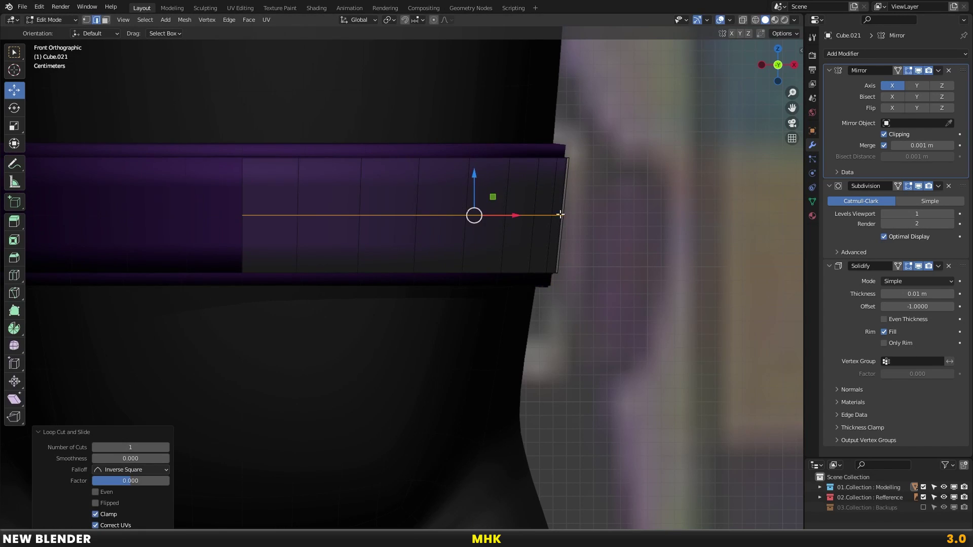
{"action": "key", "text": "ctrl+b"}
{"action": "left_click", "coordinate": [615, 224]}
{"action": "scroll", "coordinate": [488, 233], "scroll_direction": "down", "scroll_amount": 5}
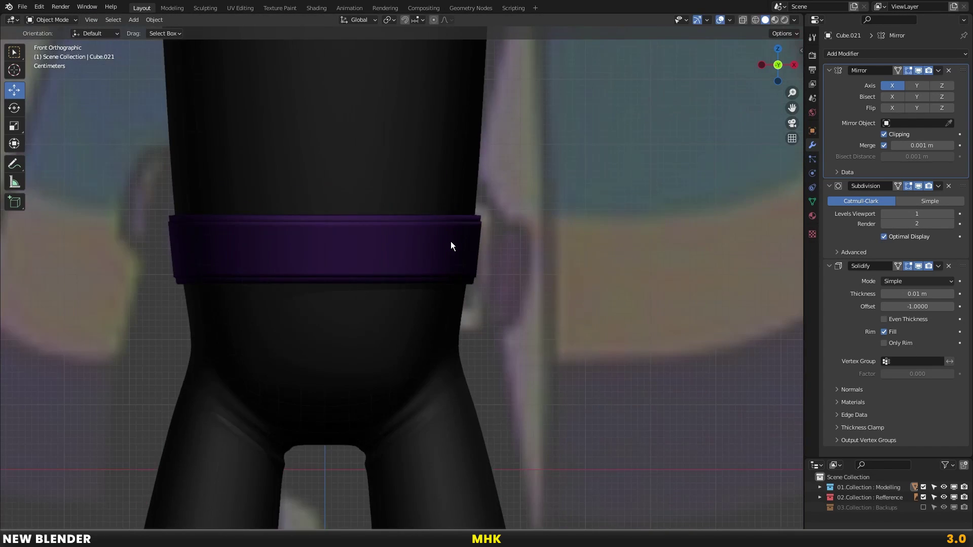
{"action": "scroll", "coordinate": [452, 241], "scroll_direction": "down", "scroll_amount": 5}
{"action": "key", "text": "Tab"}
Inspect the belt from front, side and angled views
{"action": "middle_click_drag", "start_coordinate": [494, 248], "coordinate": [425, 243]}
{"action": "scroll", "coordinate": [428, 245], "scroll_direction": "up", "scroll_amount": 3}
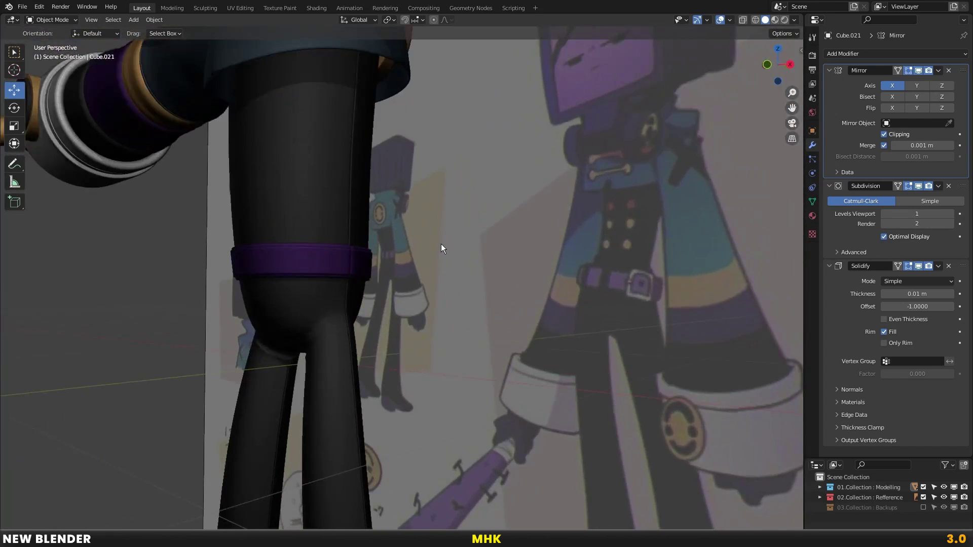
{"action": "key", "text": "KP_1"}
{"action": "left_click", "coordinate": [443, 244]}
{"action": "key", "text": "KP_3"}
{"action": "left_click", "coordinate": [309, 258]}
{"action": "mouse_move", "coordinate": [308, 257]}
{"action": "middle_mouse_down"}
{"action": "mouse_move", "coordinate": [373, 281]}
{"action": "mouse_move", "coordinate": [464, 284]}
{"action": "middle_mouse_up"}
{"action": "scroll", "coordinate": [393, 291], "scroll_direction": "down", "scroll_amount": 5}
{"action": "key", "text": "KP_1"}
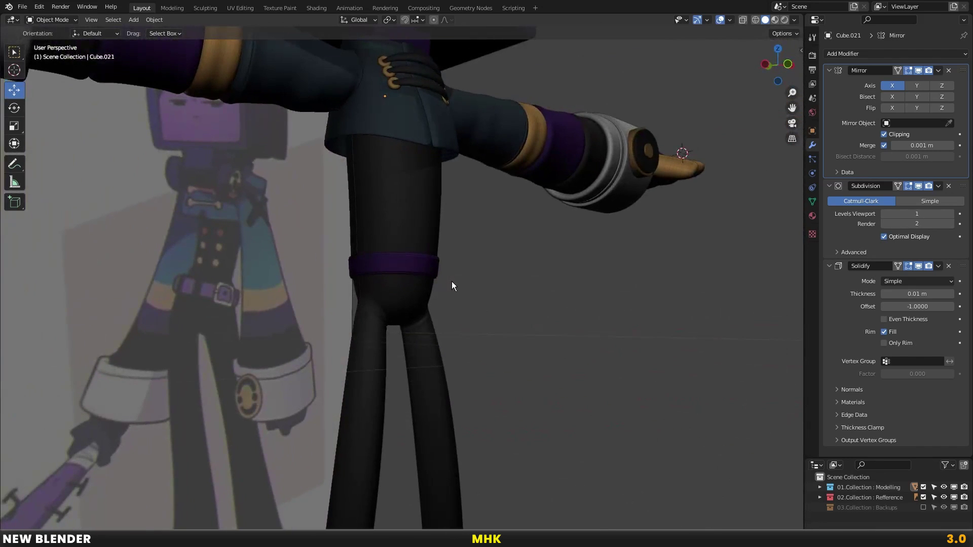
{"action": "scroll", "coordinate": [445, 281], "scroll_direction": "up", "scroll_amount": 4}
{"action": "scroll", "coordinate": [436, 257], "scroll_direction": "up", "scroll_amount": 5}
Clear the strip's face selection and bring up the Mirror modifier's extra options
{"action": "key", "text": "Tab"}
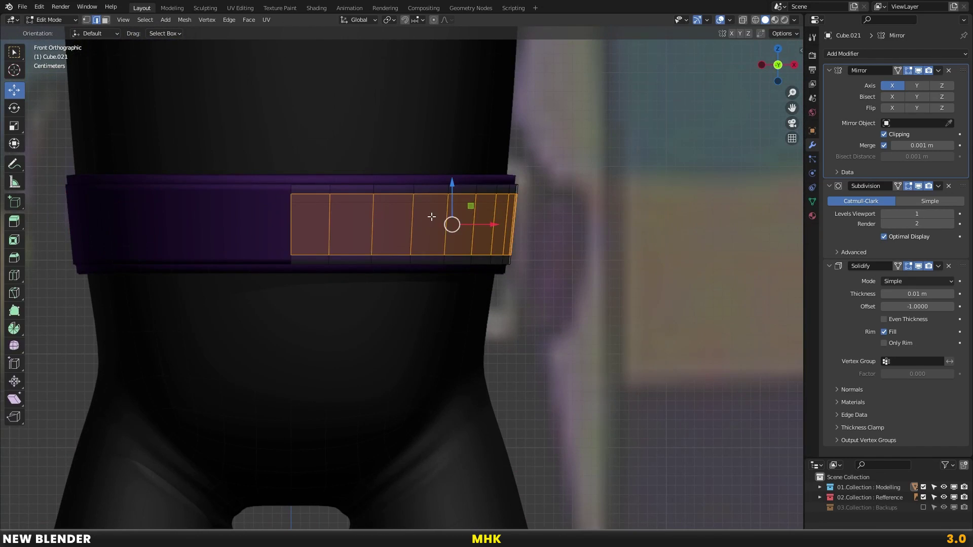
{"action": "key", "text": "alt+a"}
{"action": "scroll", "coordinate": [386, 171], "scroll_direction": "up", "scroll_amount": 3}
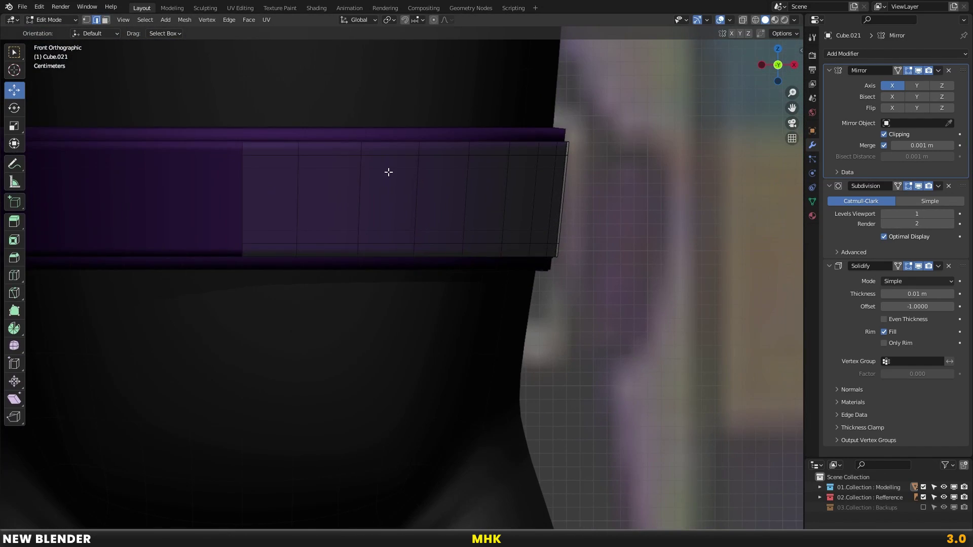
{"action": "key", "text": "Tab"}
{"action": "left_click", "coordinate": [854, 292]}
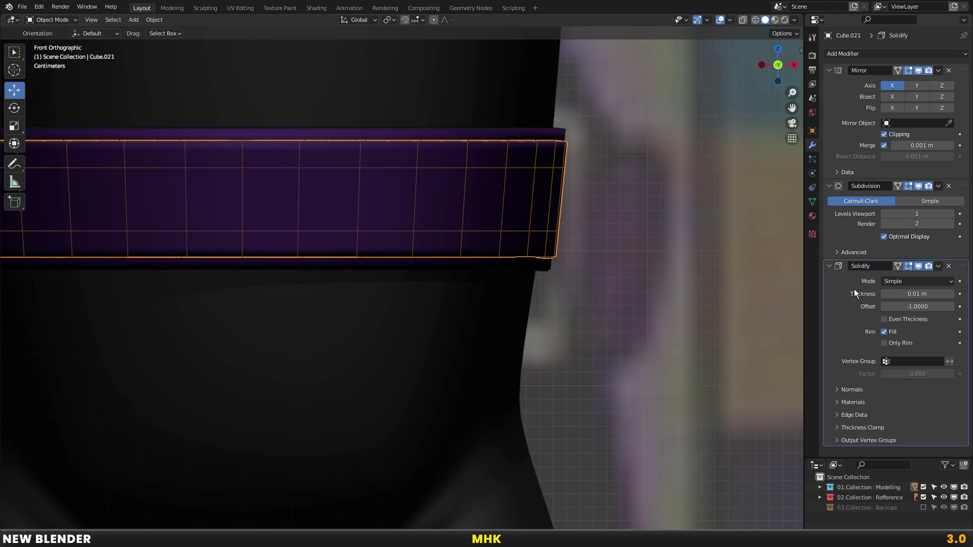
{"action": "left_click", "coordinate": [841, 106]}
{"action": "left_click", "coordinate": [938, 71]}
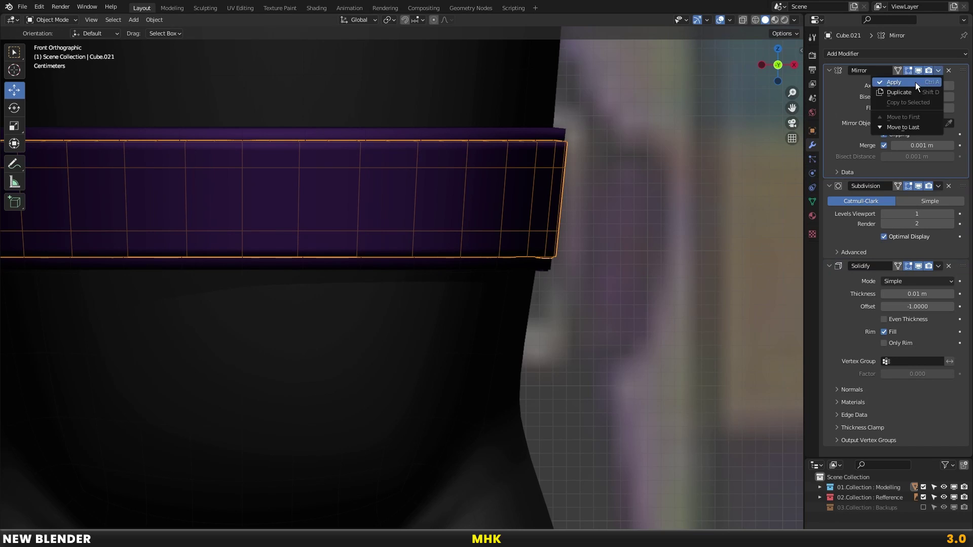
Apply the belt's Mirror and Solidify modifiers, then switch to face selection in Edit Mode
{"action": "left_click", "coordinate": [907, 82]}
{"action": "left_click", "coordinate": [940, 153]}
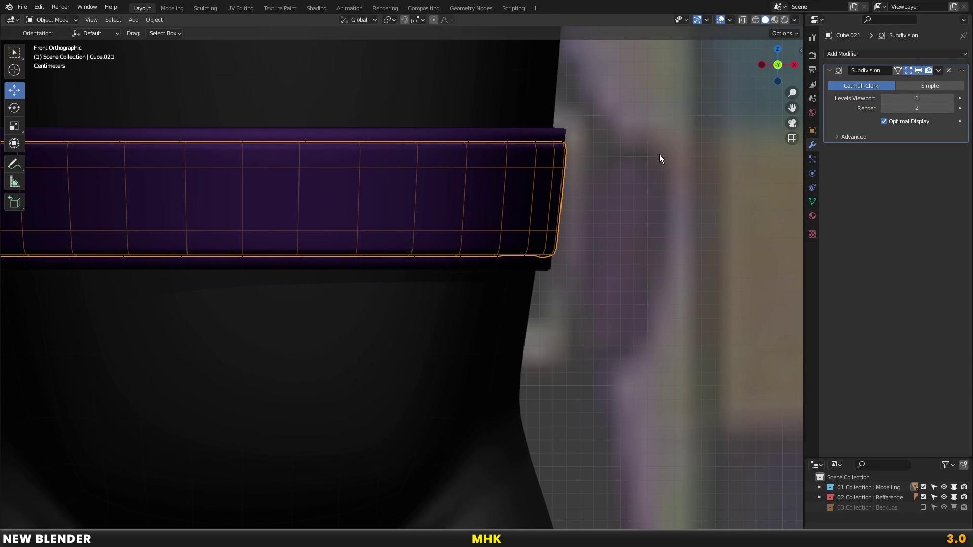
{"action": "key", "text": "Tab"}
{"action": "key", "text": "a"}
{"action": "left_click", "coordinate": [105, 19]}
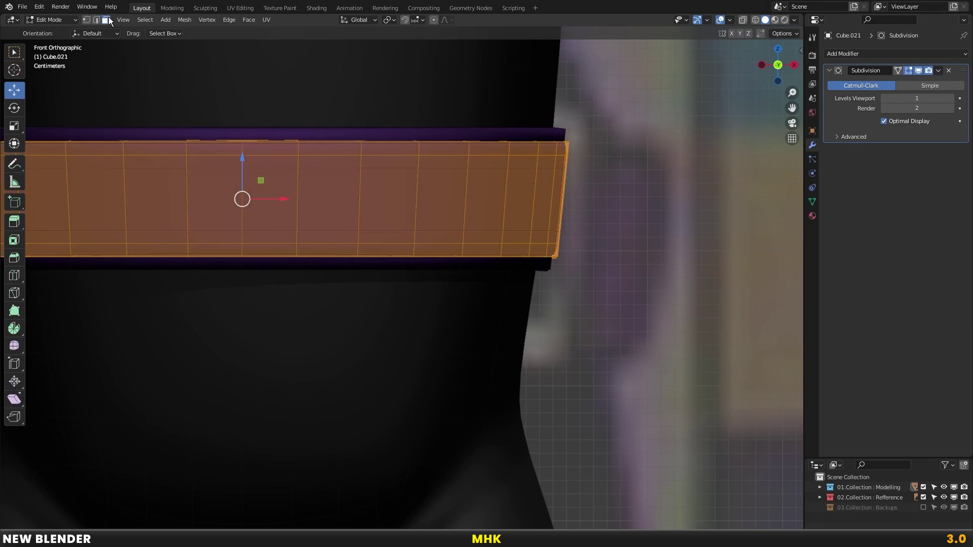
Select several evenly spaced face columns around the belt, including its left end
{"action": "left_click", "coordinate": [372, 156]}
{"action": "scroll", "coordinate": [306, 188], "scroll_direction": "down", "scroll_amount": 3}
{"action": "scroll", "coordinate": [355, 187], "scroll_direction": "up", "scroll_amount": 2}
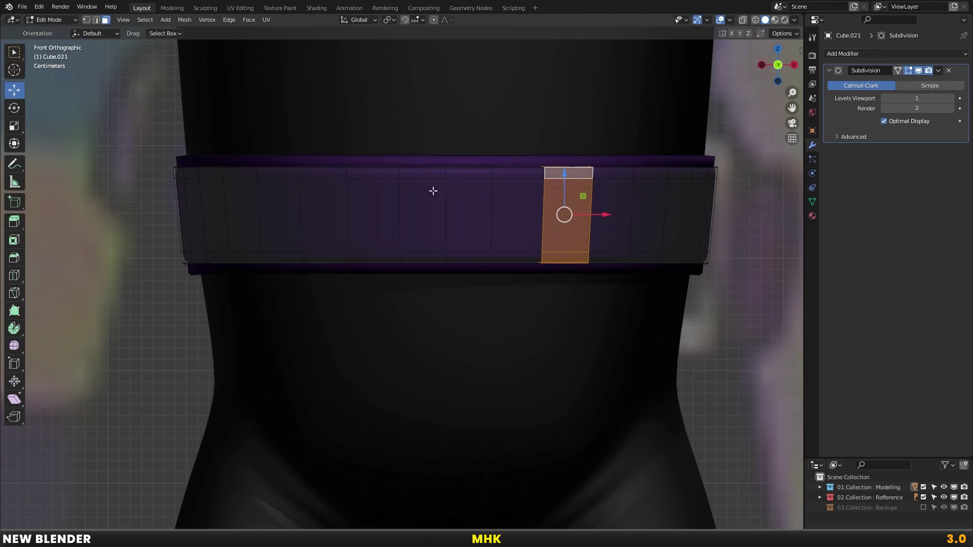
{"action": "left_click", "coordinate": [335, 205], "text": "shift"}
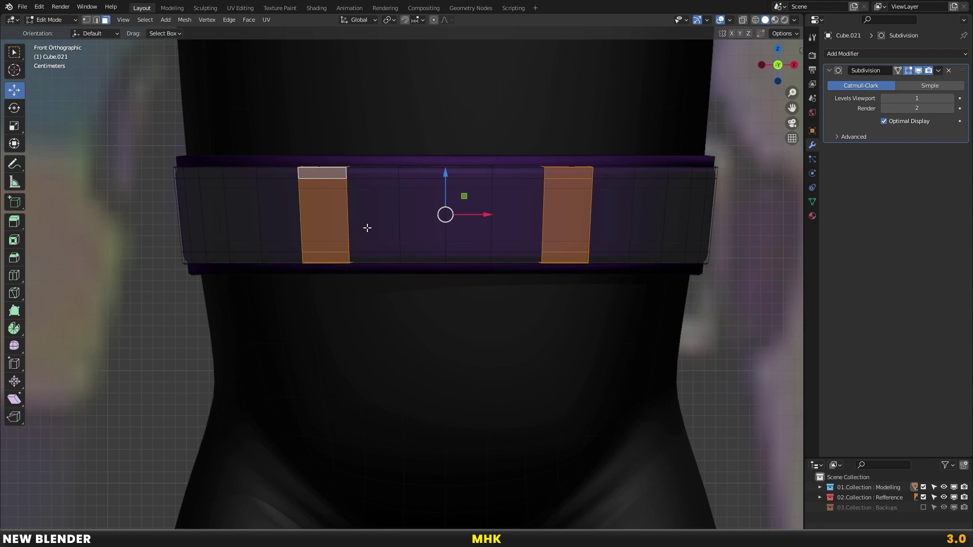
{"action": "mouse_move", "coordinate": [487, 230]}
{"action": "middle_mouse_down", "text": "shift"}
{"action": "mouse_move", "coordinate": [511, 216]}
{"action": "mouse_move", "coordinate": [449, 217]}
{"action": "middle_mouse_up", "text": "shift"}
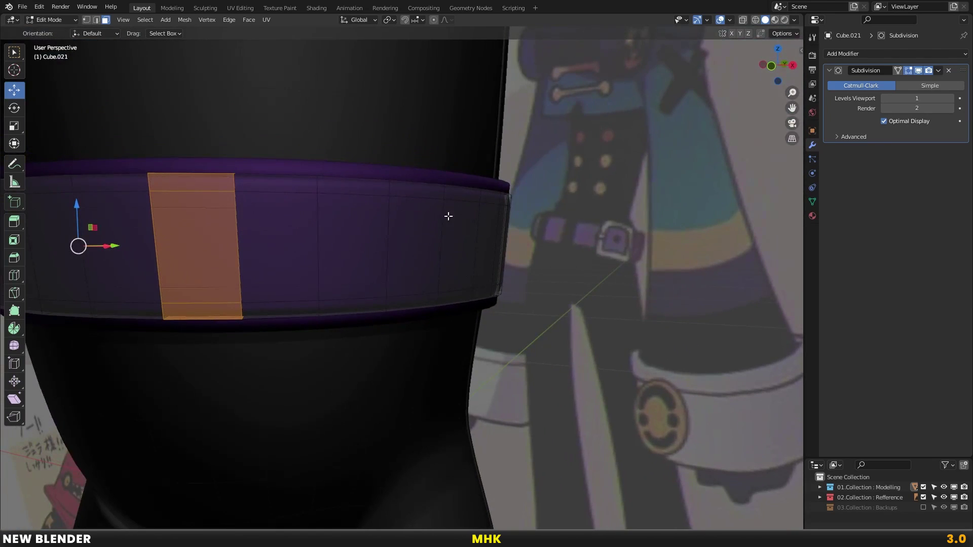
{"action": "left_click", "coordinate": [459, 200], "text": "shift"}
{"action": "key", "text": "KP_1"}
{"action": "scroll", "coordinate": [447, 213], "scroll_direction": "up", "scroll_amount": 4}
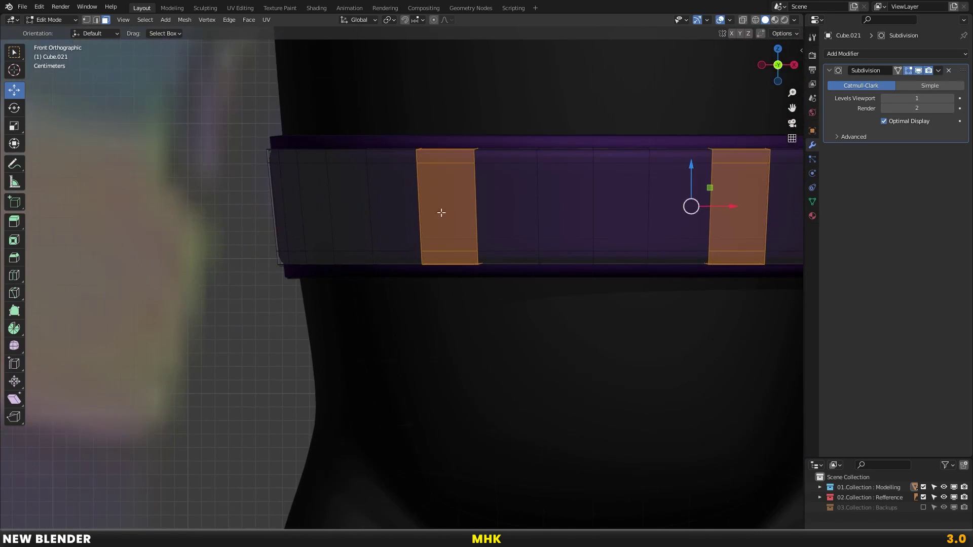
{"action": "left_click", "coordinate": [292, 166], "text": "shift"}
{"action": "scroll", "coordinate": [292, 165], "scroll_direction": "down", "scroll_amount": 3}
{"action": "middle_click_drag", "start_coordinate": [522, 223], "coordinate": [466, 223], "text": "shift"}
{"action": "scroll", "coordinate": [495, 222], "scroll_direction": "up", "scroll_amount": 1}
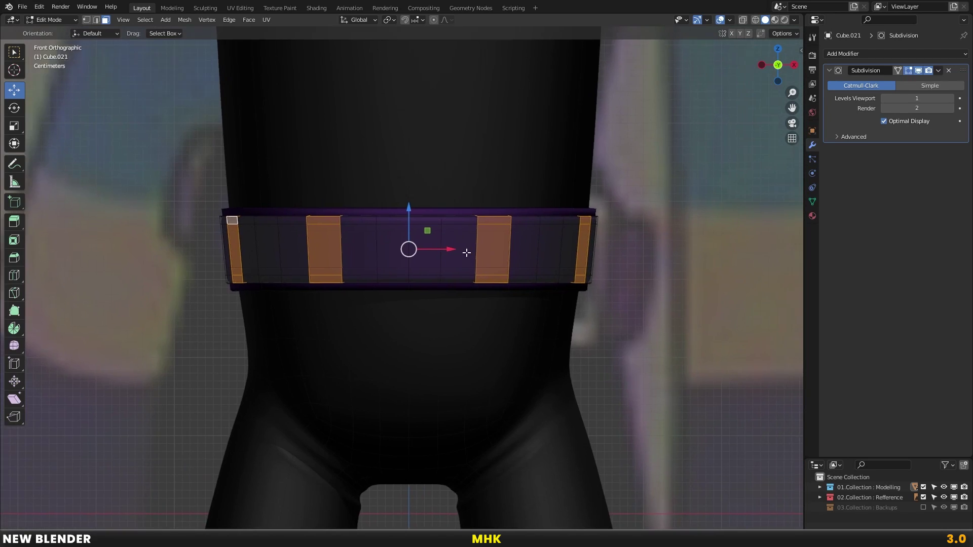
{"action": "scroll", "coordinate": [467, 253], "scroll_direction": "up", "scroll_amount": 2}
{"action": "scroll", "coordinate": [480, 233], "scroll_direction": "up", "scroll_amount": 2}
Duplicate the selected columns, push them outward, and separate them as belt-loop object Cube.022
{"action": "key", "text": "shift+d"}
{"action": "right_click", "coordinate": [556, 239]}
{"action": "key", "text": "alt+s"}
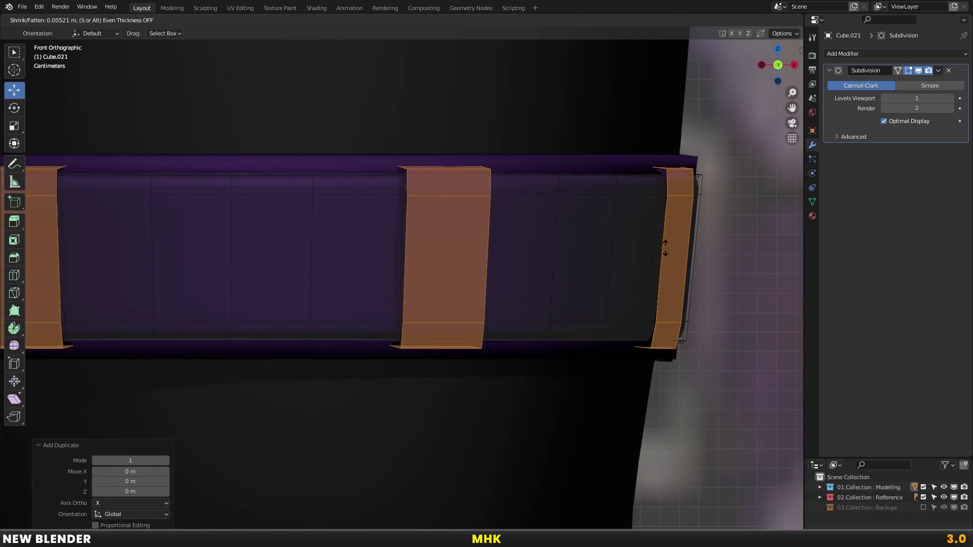
{"action": "left_click", "coordinate": [665, 249]}
{"action": "left_click", "coordinate": [664, 249]}
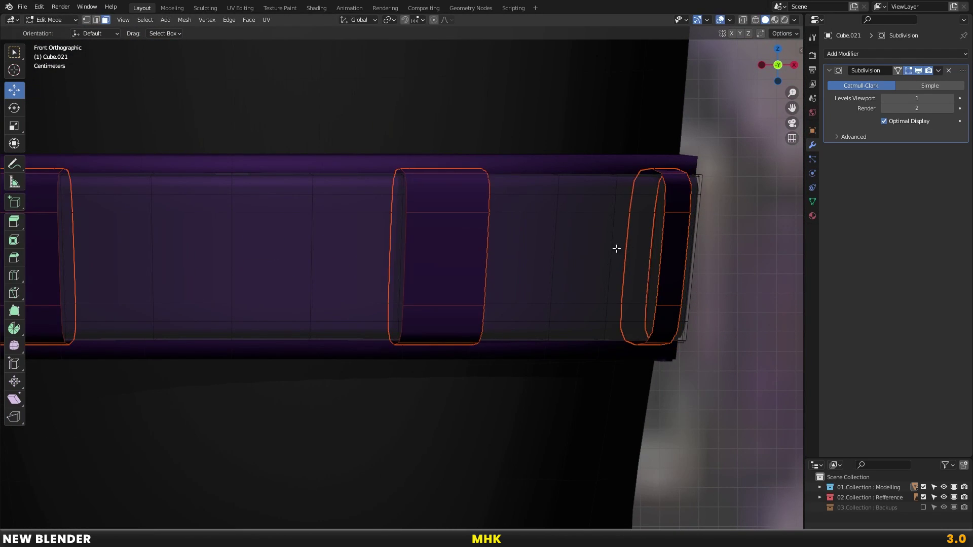
{"action": "key", "text": "Tab"}
{"action": "left_click", "coordinate": [664, 190]}
{"action": "left_click", "coordinate": [813, 216]}
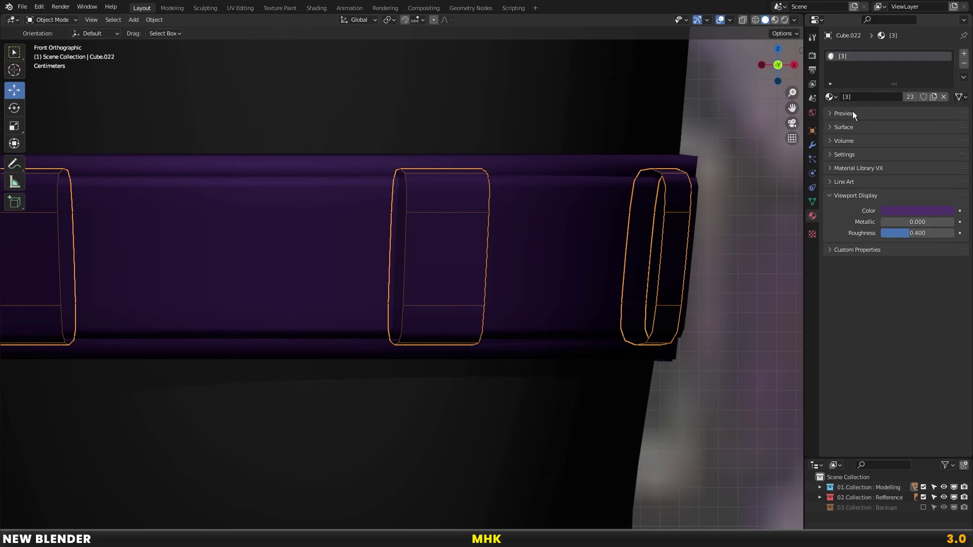
Assign existing material [2] to the belt loops
{"action": "left_click", "coordinate": [831, 96]}
{"action": "type", "text": "2"}
{"action": "left_click", "coordinate": [843, 114]}
Add a Solidify modifier to the loops, apply their scale and set viewport subdivision to 2
{"action": "left_click", "coordinate": [813, 145]}
{"action": "left_click", "coordinate": [844, 54]}
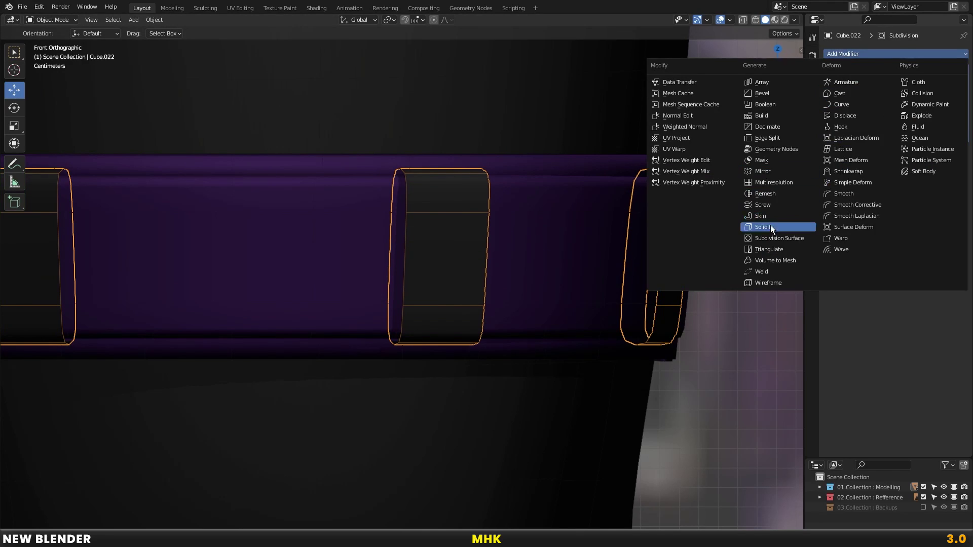
{"action": "left_click", "coordinate": [771, 227]}
{"action": "key", "text": "ctrl+a"}
{"action": "left_click", "coordinate": [644, 188]}
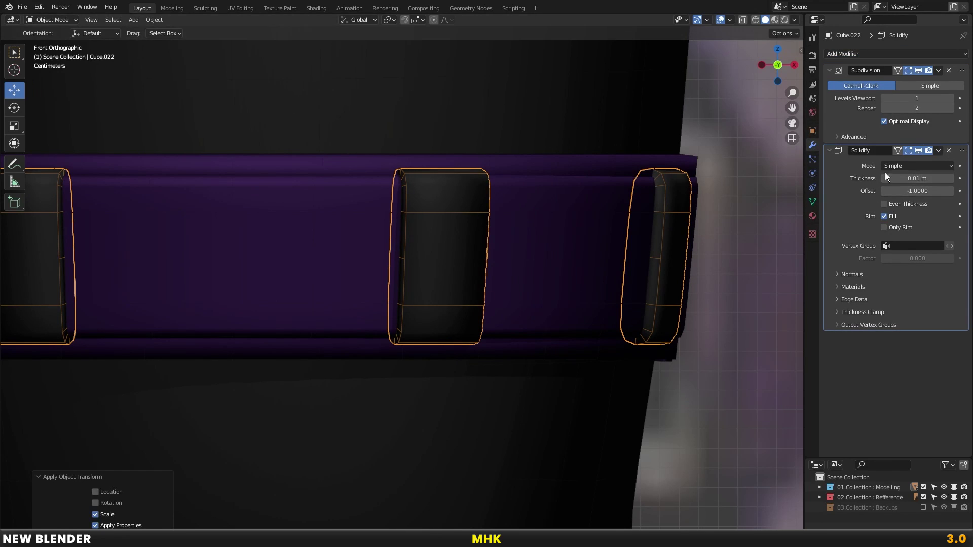
{"action": "left_click", "coordinate": [951, 99]}
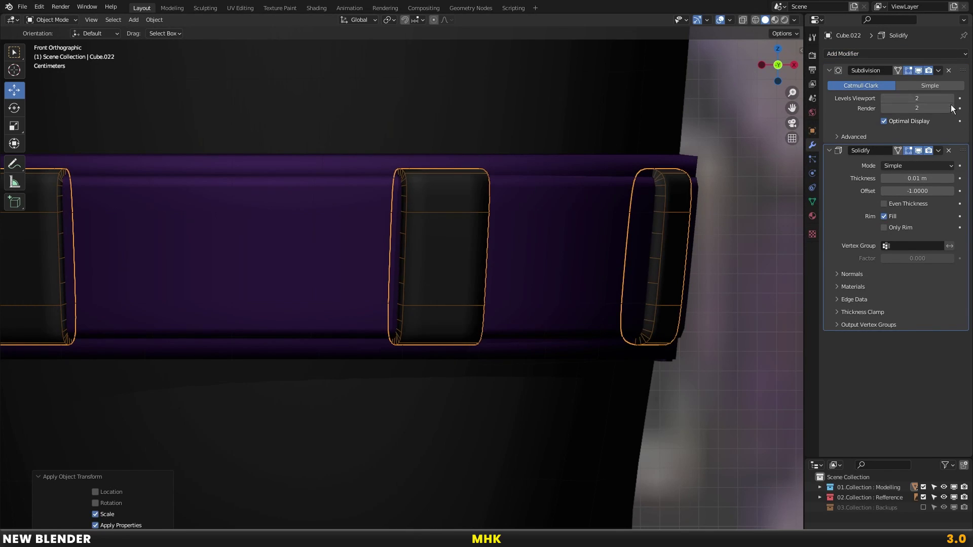
Add a loop cut through the middle belt loop and scale it
{"action": "key", "text": "Tab"}
{"action": "key", "text": "ctrl+r"}
{"action": "left_click", "coordinate": [511, 198]}
{"action": "key", "text": "s"}
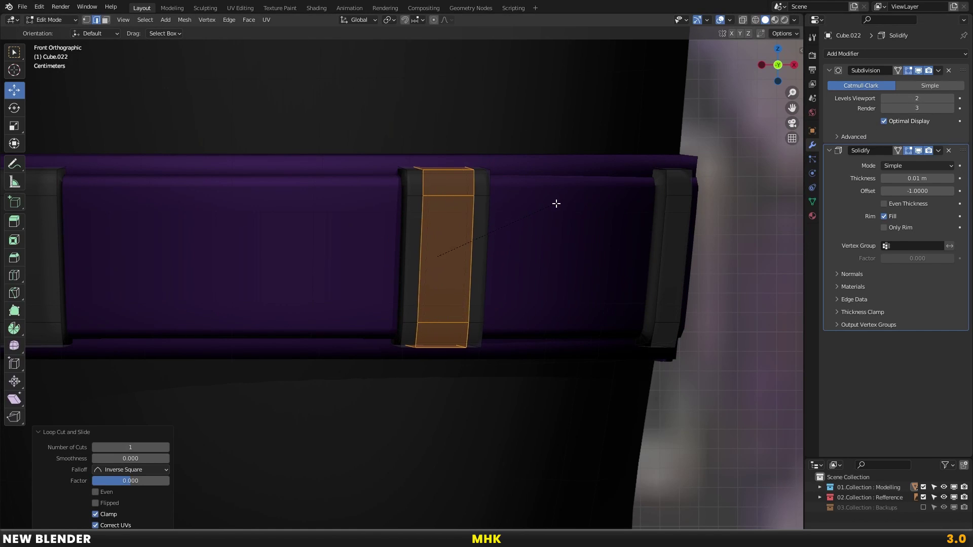
{"action": "left_click", "coordinate": [556, 204]}
Bevel an edge of the middle belt loop into a wide strip
{"action": "middle_click_drag", "start_coordinate": [335, 241], "coordinate": [547, 231], "text": "shift"}
{"action": "scroll", "coordinate": [360, 150], "scroll_direction": "up", "scroll_amount": 3}
{"action": "left_click", "coordinate": [345, 139]}
{"action": "key", "text": "g"}
{"action": "key", "text": "g"}
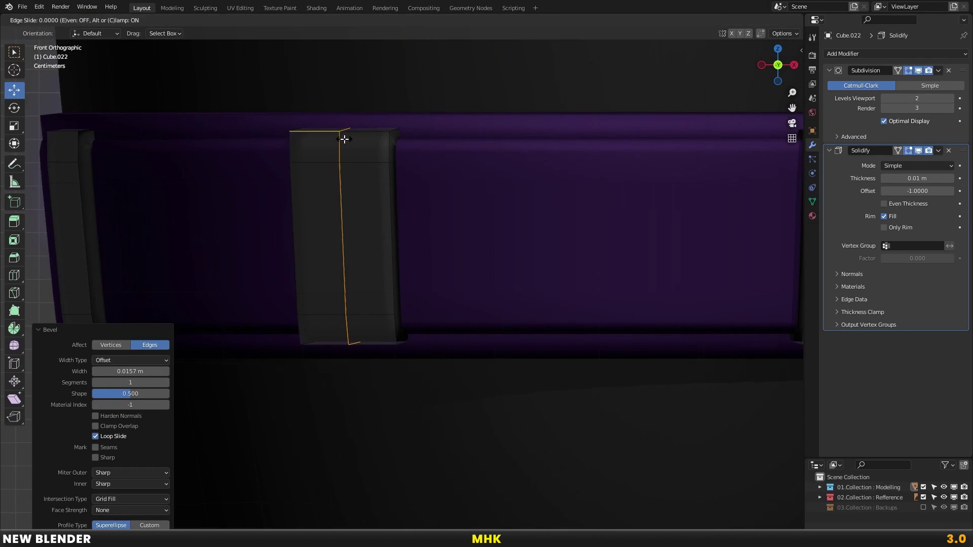
{"action": "right_click", "coordinate": [344, 139]}
{"action": "key", "text": "ctrl+b"}
{"action": "left_click", "coordinate": [432, 200]}
{"action": "middle_click_drag", "start_coordinate": [238, 227], "coordinate": [487, 226], "text": "shift"}
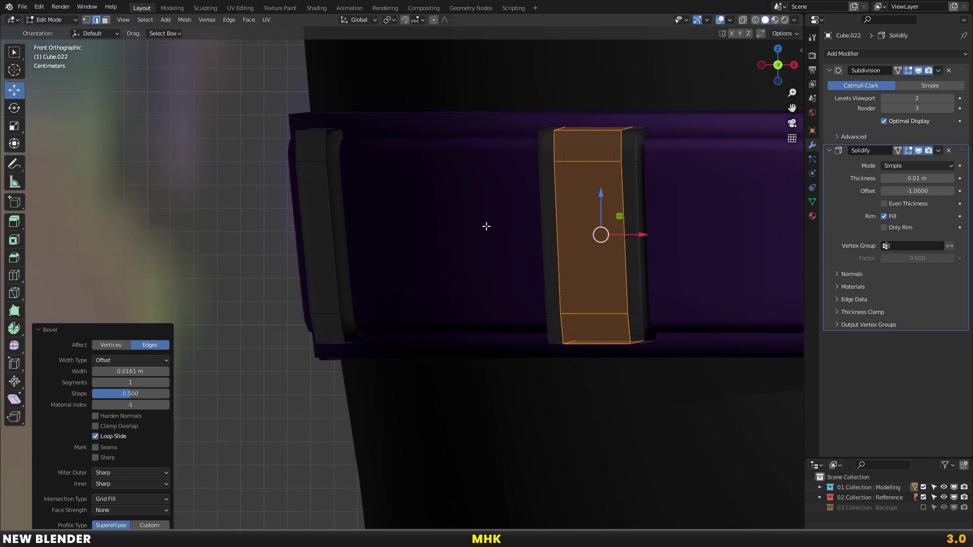
Try a centred loop cut on the left belt loop, then undo it
{"action": "key", "text": "ctrl+r"}
{"action": "left_click", "coordinate": [311, 142]}
{"action": "right_click", "coordinate": [311, 141]}
{"action": "mouse_move", "coordinate": [341, 233]}
{"action": "middle_mouse_down"}
{"action": "mouse_move", "coordinate": [387, 209]}
{"action": "mouse_move", "coordinate": [729, 199]}
{"action": "middle_mouse_up"}
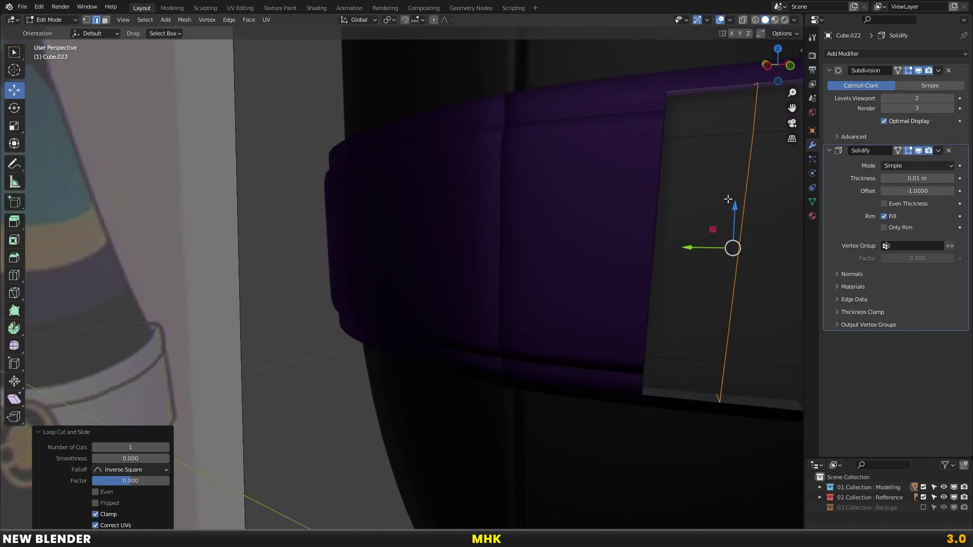
{"action": "key", "text": "ctrl+z"}
{"action": "key", "text": "KP_1"}
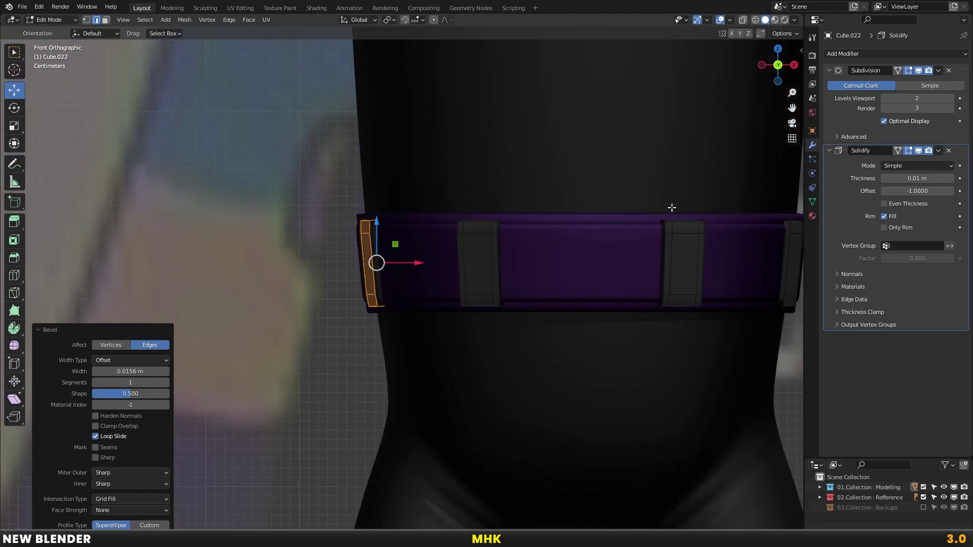
{"action": "middle_click_drag", "start_coordinate": [671, 207], "coordinate": [490, 242], "text": "shift"}
{"action": "scroll", "coordinate": [490, 243], "scroll_direction": "up", "scroll_amount": 3}
{"action": "middle_click_drag", "start_coordinate": [630, 211], "coordinate": [486, 213]}
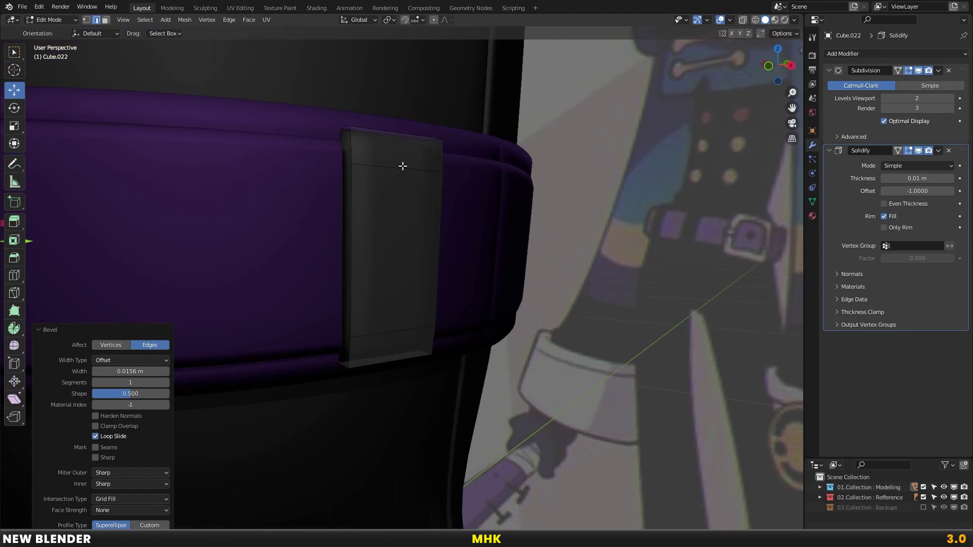
Add a centred loop cut on the left belt loop and scale its surrounding face strip
{"action": "key", "text": "ctrl+r"}
{"action": "left_click", "coordinate": [417, 178]}
{"action": "right_click", "coordinate": [416, 177]}
{"action": "middle_click_drag", "start_coordinate": [417, 177], "coordinate": [441, 200]}
{"action": "scroll", "coordinate": [441, 200], "scroll_direction": "up", "scroll_amount": 3}
{"action": "key", "text": "ctrl+KP_Add"}
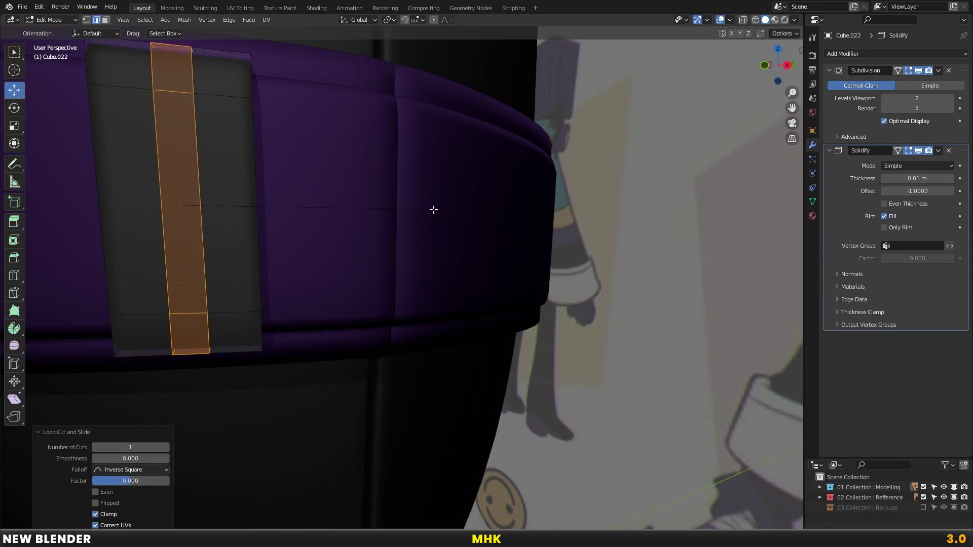
{"action": "key", "text": "s"}
{"action": "left_click", "coordinate": [454, 221]}
{"action": "key", "text": "KP_1"}
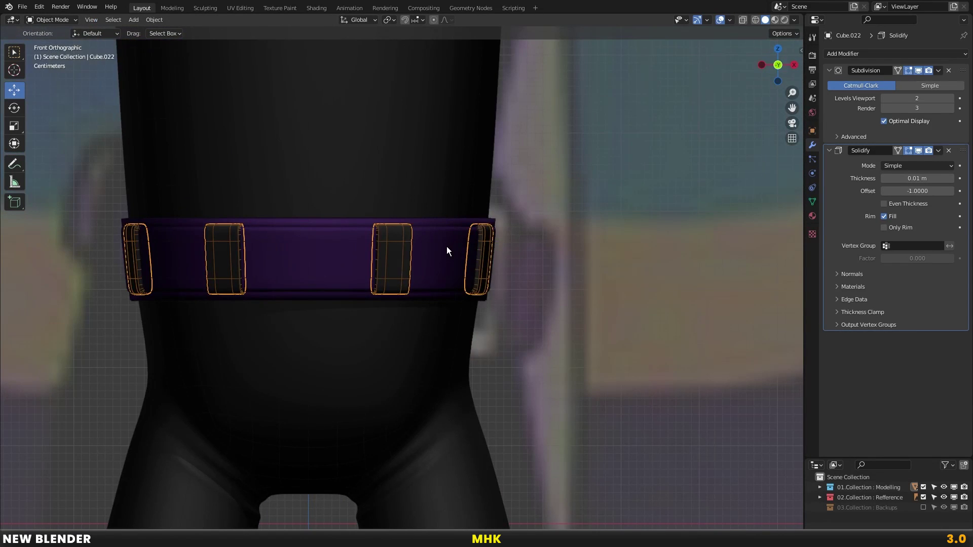
{"action": "key", "text": "Tab"}
Select the purple belt and enter Edit Mode on its mesh
{"action": "middle_click_drag", "start_coordinate": [401, 257], "coordinate": [464, 226], "text": "shift"}
{"action": "scroll", "coordinate": [470, 228], "scroll_direction": "up", "scroll_amount": 3}
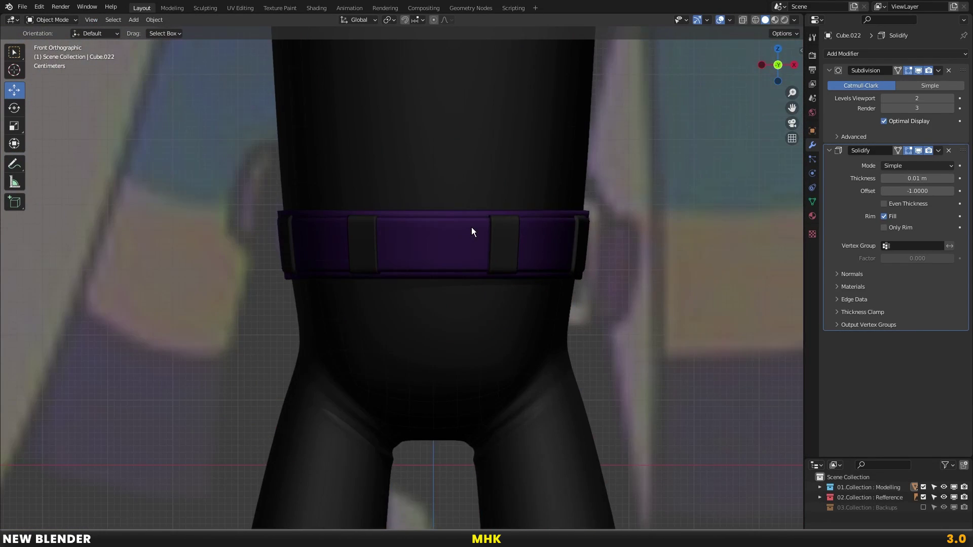
{"action": "scroll", "coordinate": [471, 227], "scroll_direction": "up", "scroll_amount": 1}
{"action": "left_click", "coordinate": [484, 216]}
{"action": "scroll", "coordinate": [471, 219], "scroll_direction": "up", "scroll_amount": 2}
{"action": "key", "text": "Tab"}
{"action": "scroll", "coordinate": [473, 204], "scroll_direction": "up", "scroll_amount": 1}
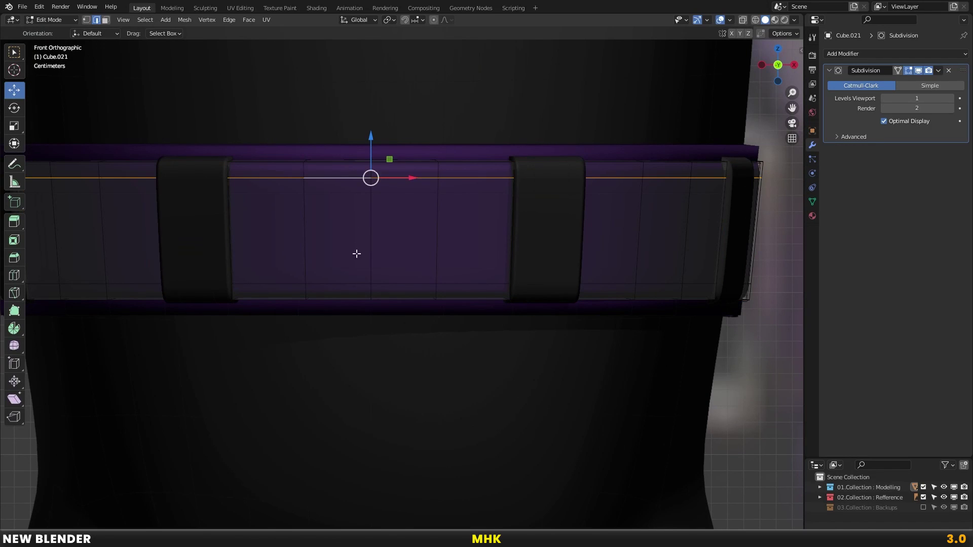
Bevel the belt's two edge loops into bands and assign them gold material [4] in a new slot
{"action": "scroll", "coordinate": [606, 198], "scroll_direction": "up", "scroll_amount": 2}
{"action": "key", "text": "ctrl+b"}
{"action": "left_click", "coordinate": [662, 195]}
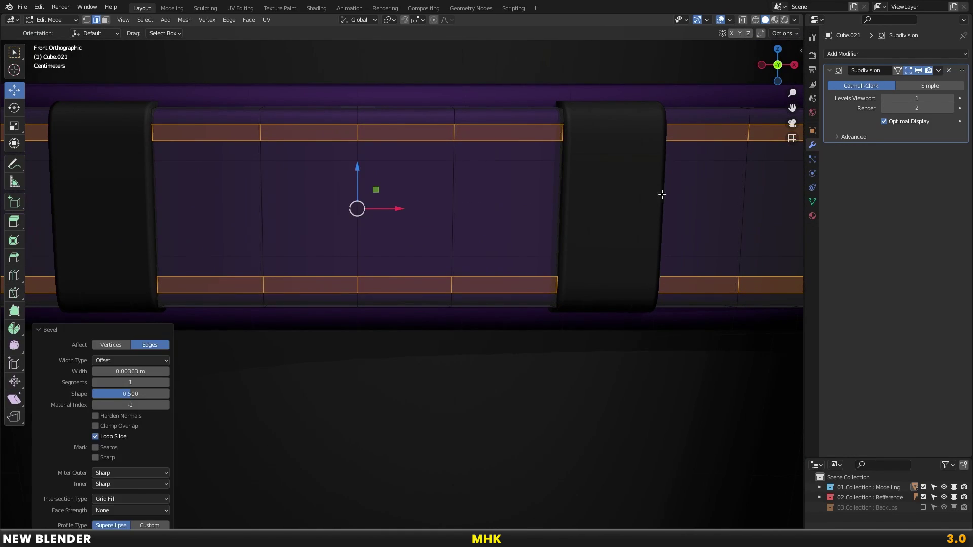
{"action": "left_click", "coordinate": [812, 215]}
{"action": "left_click", "coordinate": [963, 54]}
{"action": "left_click", "coordinate": [829, 116]}
{"action": "left_click", "coordinate": [846, 133]}
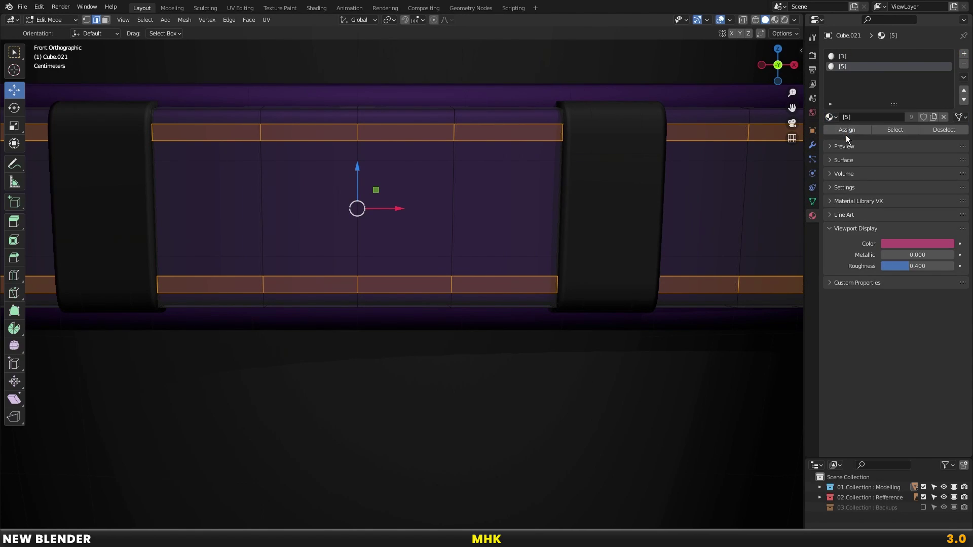
{"action": "left_click", "coordinate": [830, 116]}
{"action": "type", "text": "4"}
{"action": "left_click", "coordinate": [849, 133]}
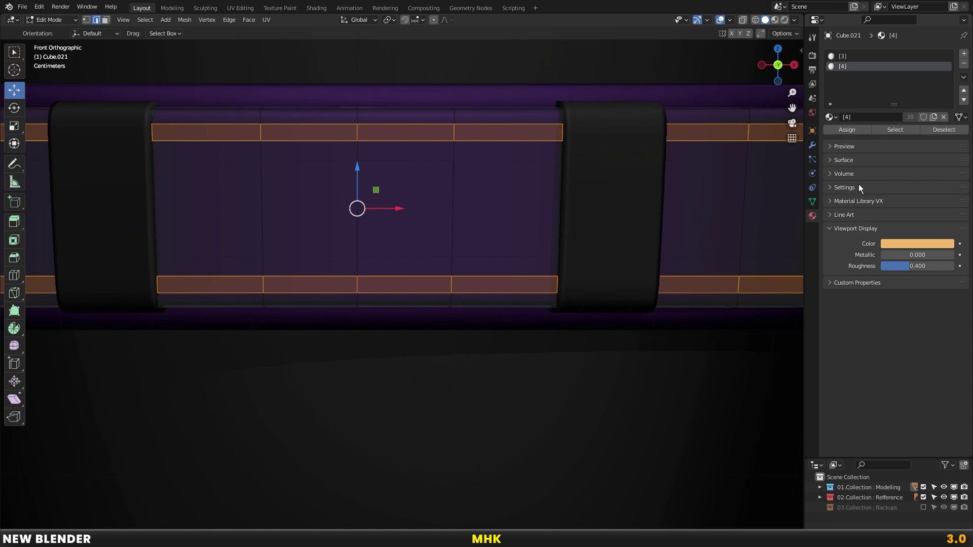
{"action": "left_click", "coordinate": [846, 130]}
Add a horizontal loop cut across the belt and start bevelling it
{"action": "key", "text": "ctrl+r"}
{"action": "left_click", "coordinate": [534, 203]}
{"action": "key", "text": "ctrl+b"}
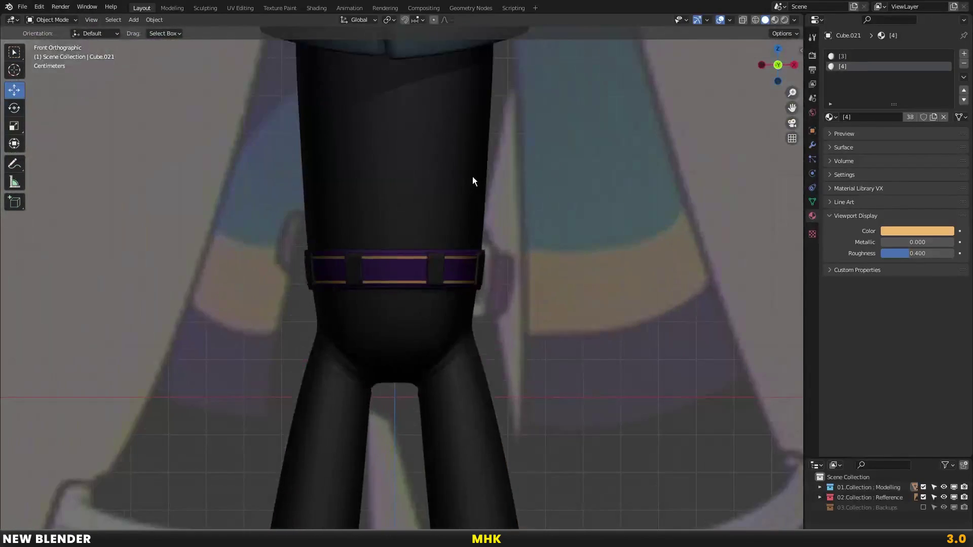
Add a new cube mesh and shrink it
{"action": "key", "text": "shift+a"}
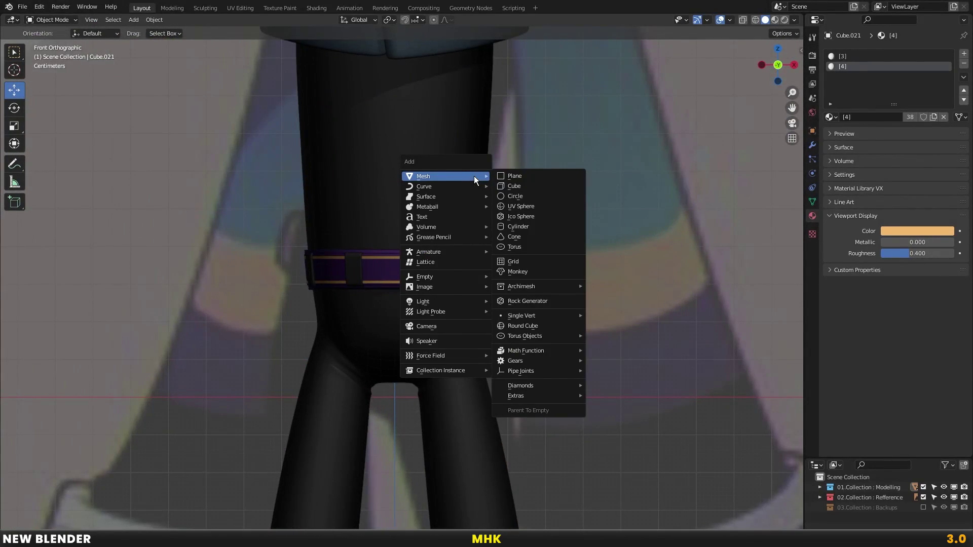
{"action": "middle_click_drag", "start_coordinate": [302, 220], "coordinate": [357, 230]}
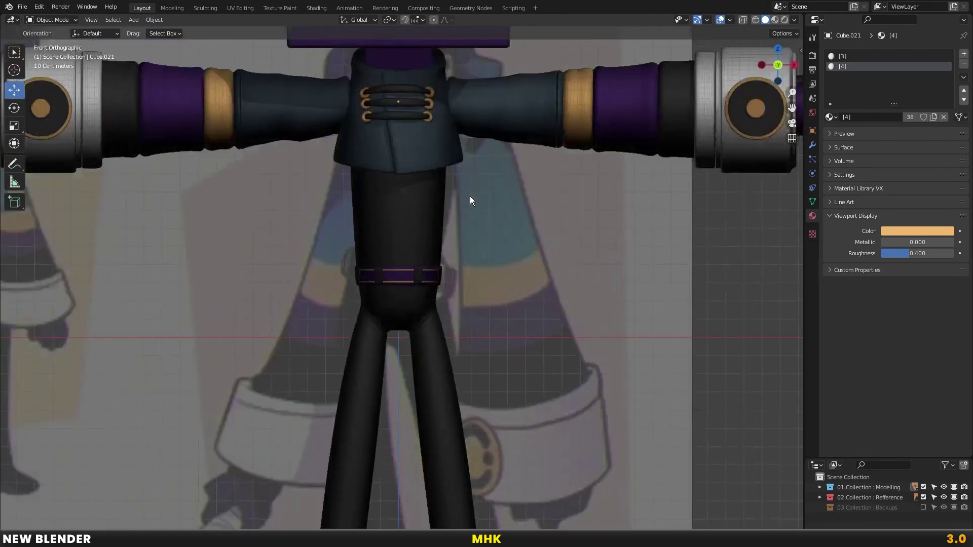
{"action": "key", "text": "shift+a"}
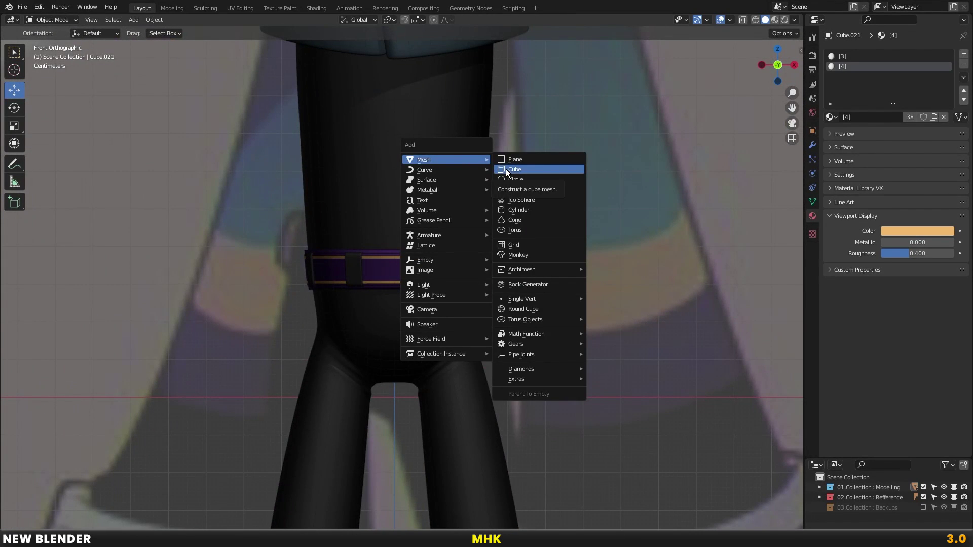
{"action": "left_click", "coordinate": [506, 168]}
{"action": "scroll", "coordinate": [537, 203], "scroll_direction": "down", "scroll_amount": 2}
{"action": "scroll", "coordinate": [634, 218], "scroll_direction": "down", "scroll_amount": 4}
{"action": "key", "text": "s"}
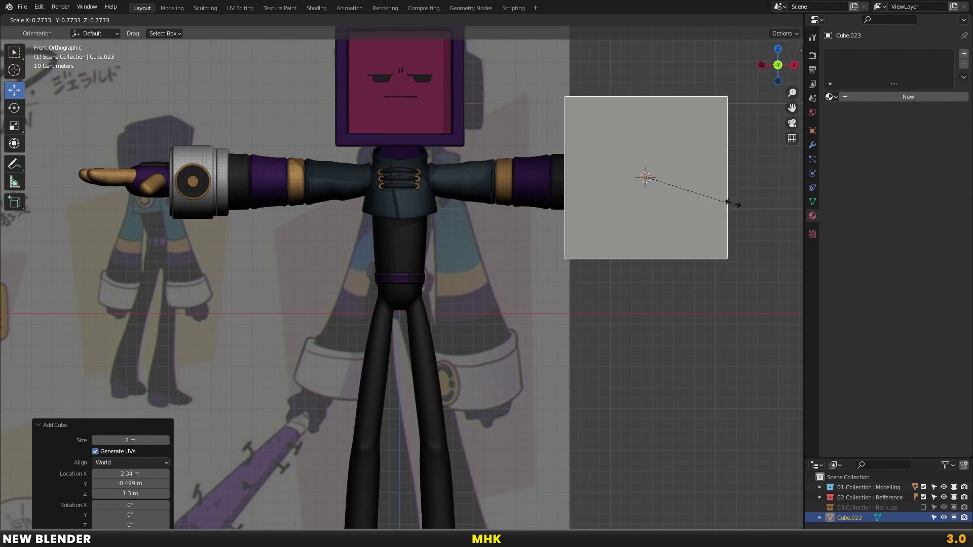
{"action": "left_click", "coordinate": [654, 193]}
Move the cube toward the belt and shrink it further to fit
{"action": "key", "text": "g"}
{"action": "left_click", "coordinate": [413, 268]}
{"action": "scroll", "coordinate": [440, 264], "scroll_direction": "up", "scroll_amount": 5}
{"action": "scroll", "coordinate": [440, 265], "scroll_direction": "up", "scroll_amount": 2}
{"action": "key", "text": "s"}
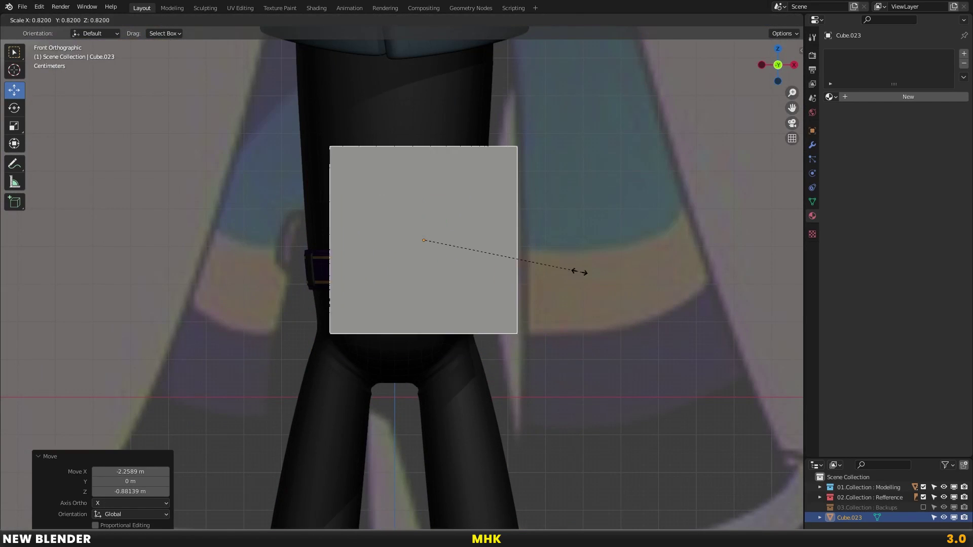
{"action": "left_click", "coordinate": [530, 252]}
{"action": "scroll", "coordinate": [558, 233], "scroll_direction": "up", "scroll_amount": 2}
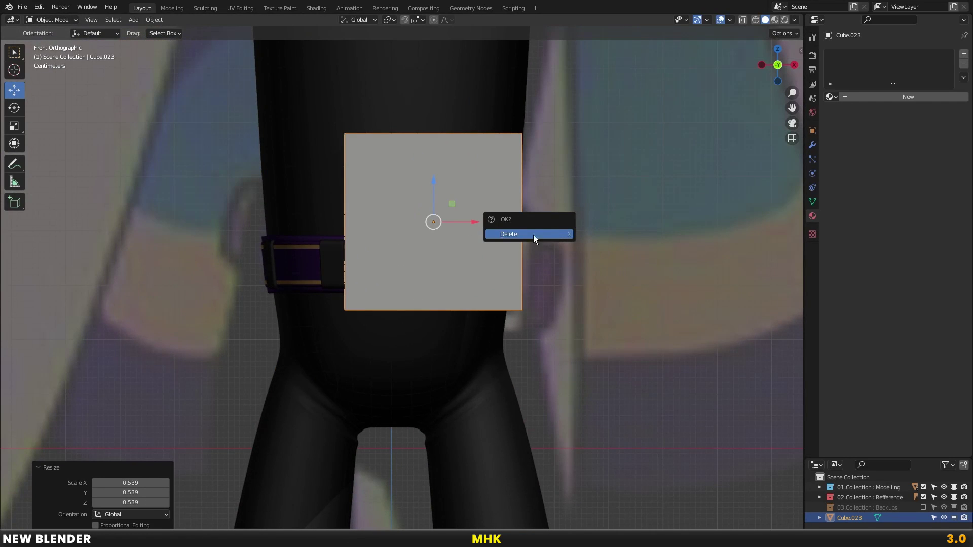
{"action": "scroll", "coordinate": [600, 243], "scroll_direction": "up", "scroll_amount": 2}
{"action": "key", "text": "s"}
{"action": "left_click", "coordinate": [519, 211]}
Fine-tune the cube's size and centre it on the front of the belt
{"action": "key", "text": "g"}
{"action": "left_click", "coordinate": [452, 273]}
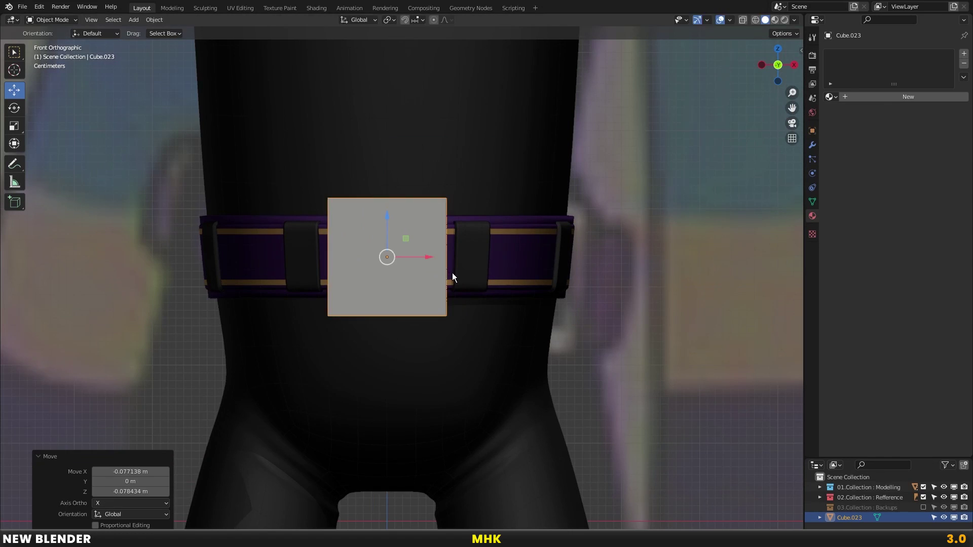
{"action": "key", "text": "s"}
{"action": "key", "text": "g"}
{"action": "left_click", "coordinate": [466, 263]}
{"action": "scroll", "coordinate": [466, 263], "scroll_direction": "down", "scroll_amount": 1}
{"action": "scroll", "coordinate": [466, 260], "scroll_direction": "down", "scroll_amount": 3}
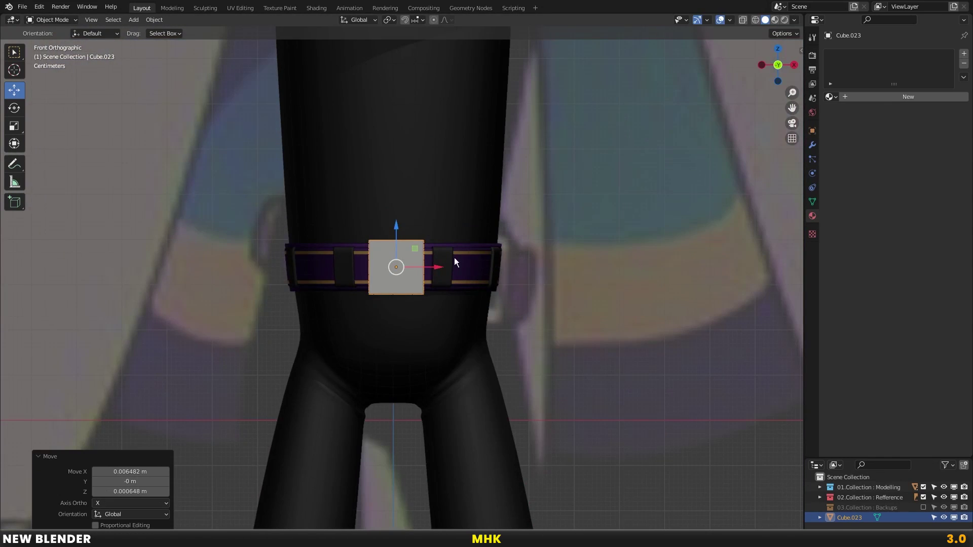
{"action": "scroll", "coordinate": [467, 257], "scroll_direction": "up", "scroll_amount": 5}
Delete the cube's front and back faces to leave an open square frame
{"action": "key", "text": "Tab"}
{"action": "key", "text": "shift+z"}
{"action": "key", "text": "alt+a"}
{"action": "left_click", "coordinate": [357, 206]}
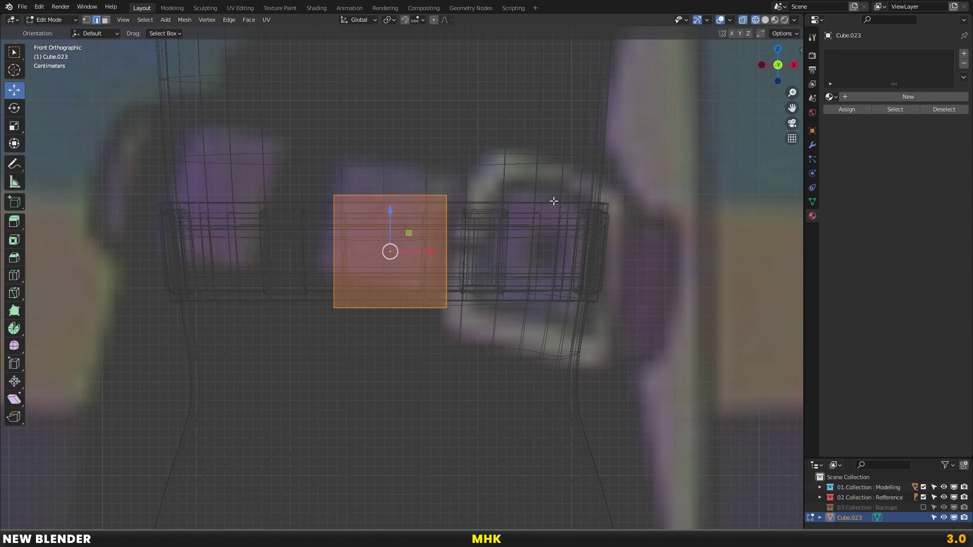
{"action": "left_click", "coordinate": [109, 21]}
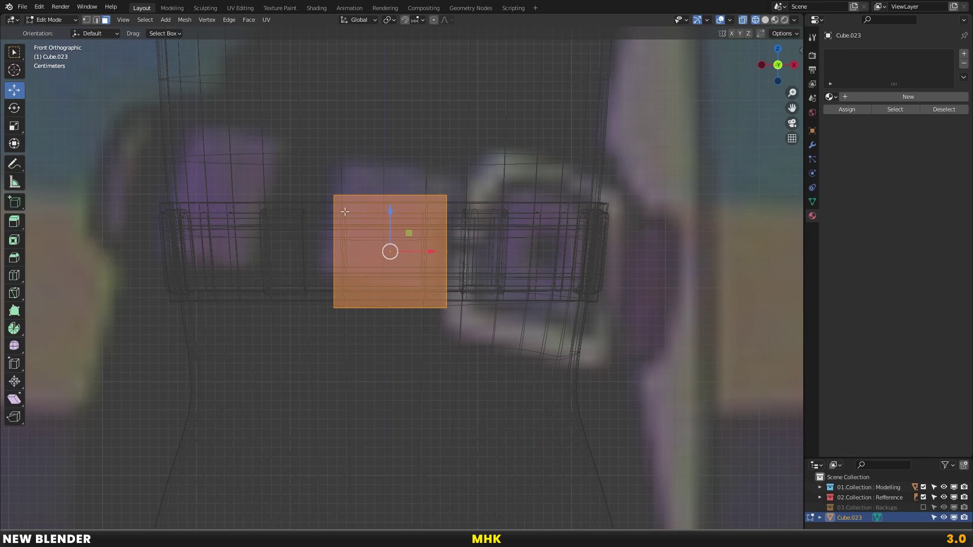
{"action": "key", "text": "shift+z"}
{"action": "key", "text": "x"}
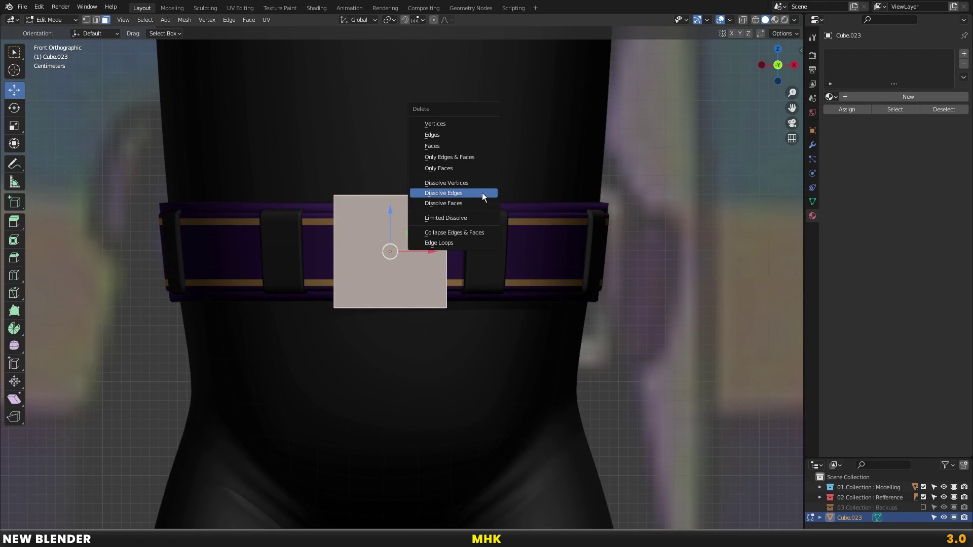
{"action": "left_click", "coordinate": [456, 147]}
{"action": "left_click", "coordinate": [394, 248]}
{"action": "key", "text": "x"}
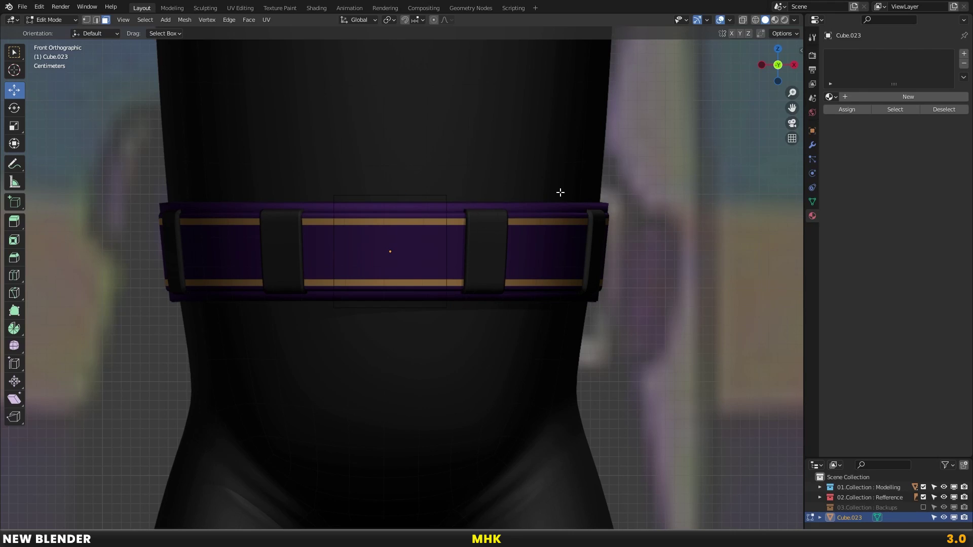
{"action": "key", "text": "Tab"}
{"action": "left_click", "coordinate": [813, 144]}
{"action": "left_click", "coordinate": [847, 53]}
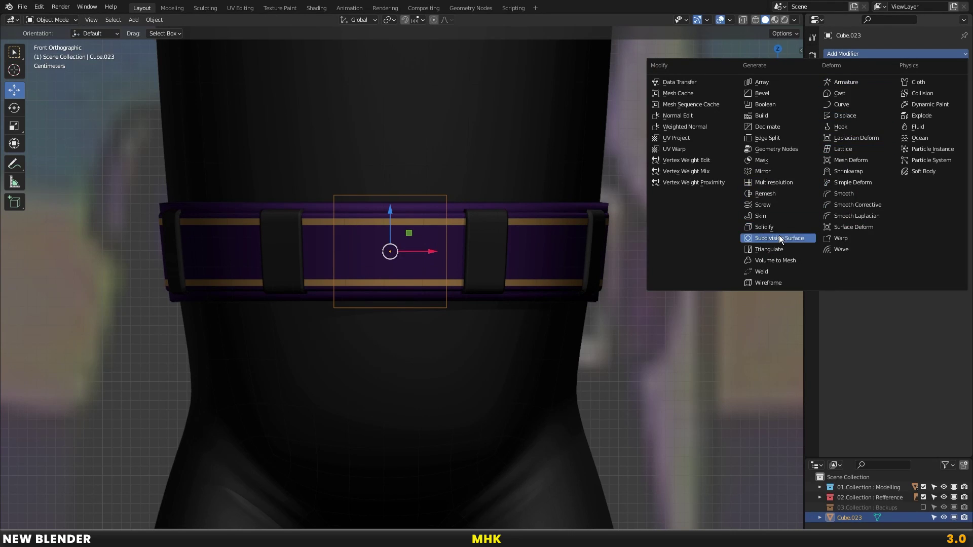
Give the frame Subdivision Surface and Solidify modifiers and apply its scale
{"action": "left_click", "coordinate": [780, 239]}
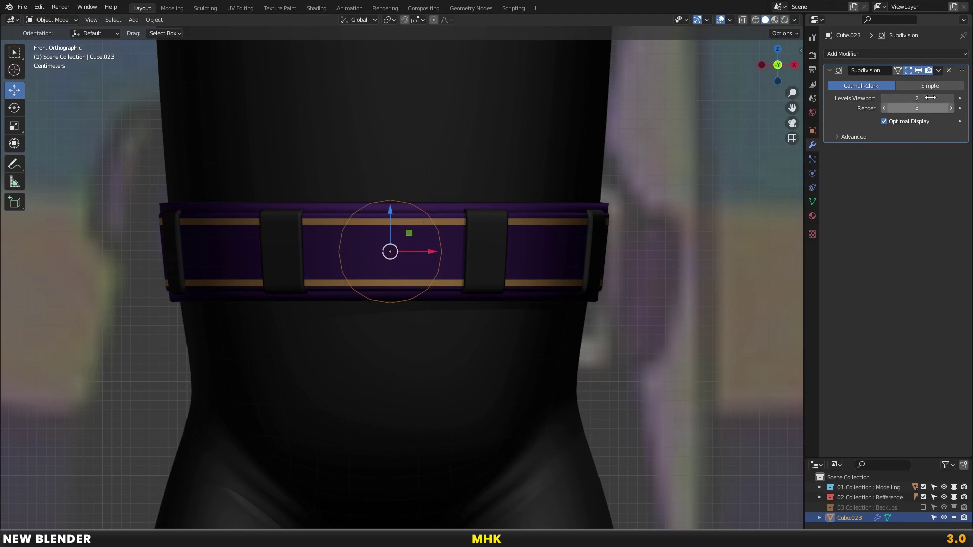
{"action": "left_click", "coordinate": [844, 54]}
{"action": "left_click", "coordinate": [780, 227]}
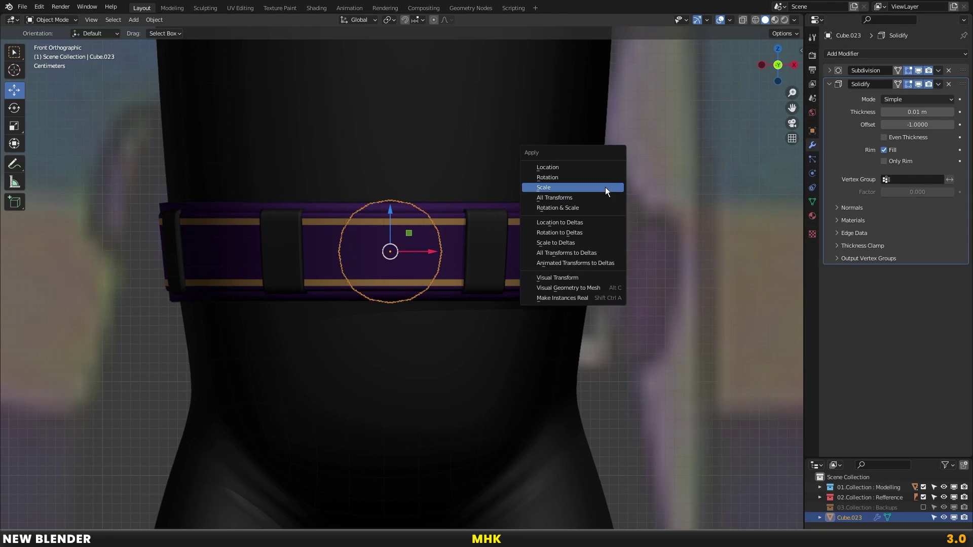
{"action": "key", "text": "ctrl+a"}
{"action": "left_click", "coordinate": [606, 186]}
Add a centred loop cut to the buckle ring's mesh
{"action": "scroll", "coordinate": [458, 221], "scroll_direction": "up", "scroll_amount": 2}
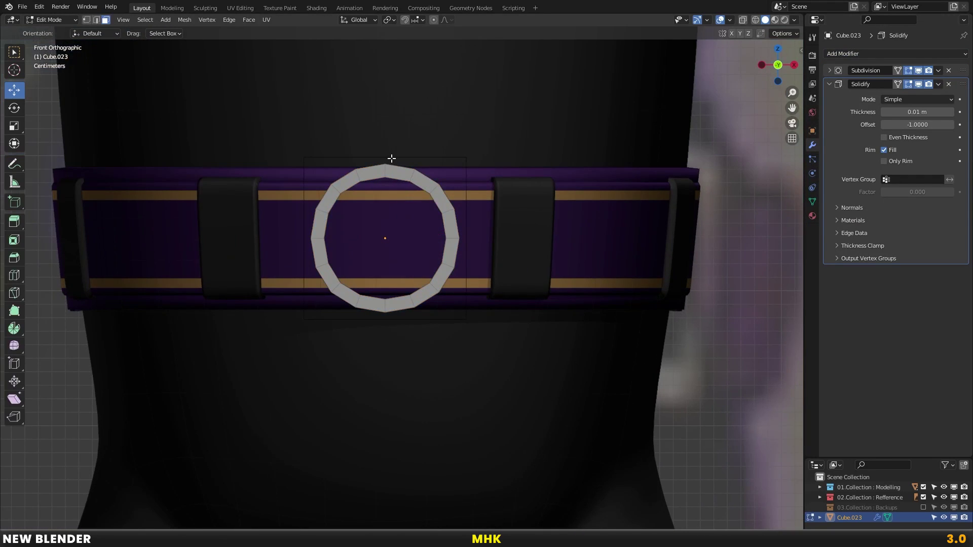
{"action": "key", "text": "Tab"}
{"action": "key", "text": "ctrl+r"}
{"action": "left_click", "coordinate": [385, 157]}
{"action": "right_click", "coordinate": [385, 157]}
{"action": "left_click_drag", "start_coordinate": [390, 310], "coordinate": [389, 313]}
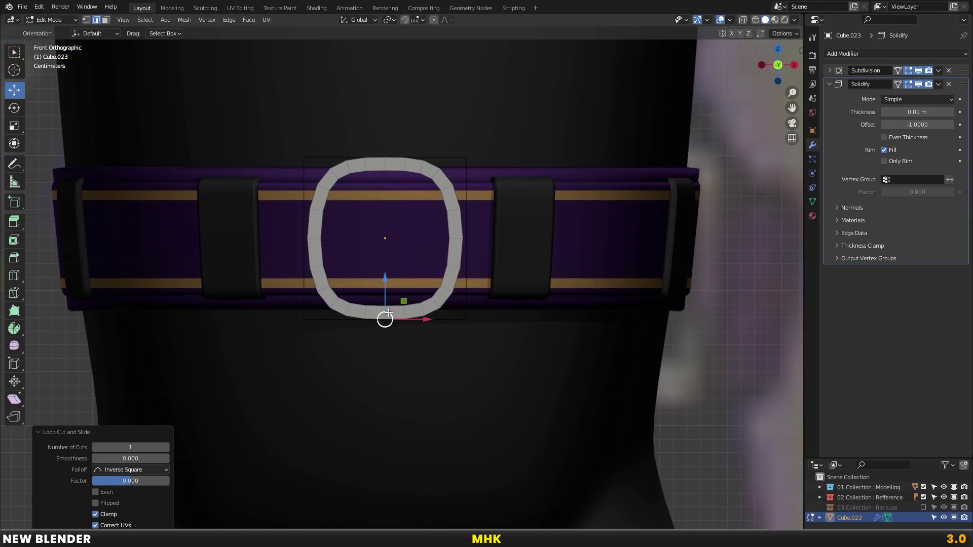
{"action": "key", "text": "Tab"}
Widen the buckle to 1.302 along X and shade it smooth
{"action": "key", "text": "s"}
{"action": "key", "text": "x"}
{"action": "left_click", "coordinate": [517, 229]}
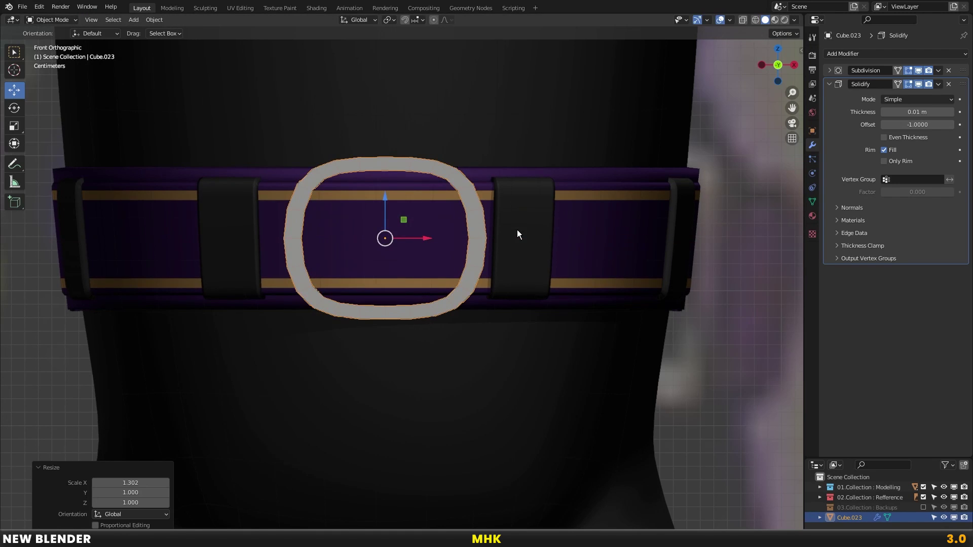
{"action": "right_click", "coordinate": [632, 196]}
{"action": "left_click", "coordinate": [647, 178]}
Flatten the buckle ring along its Y axis
{"action": "scroll", "coordinate": [557, 205], "scroll_direction": "down", "scroll_amount": 5}
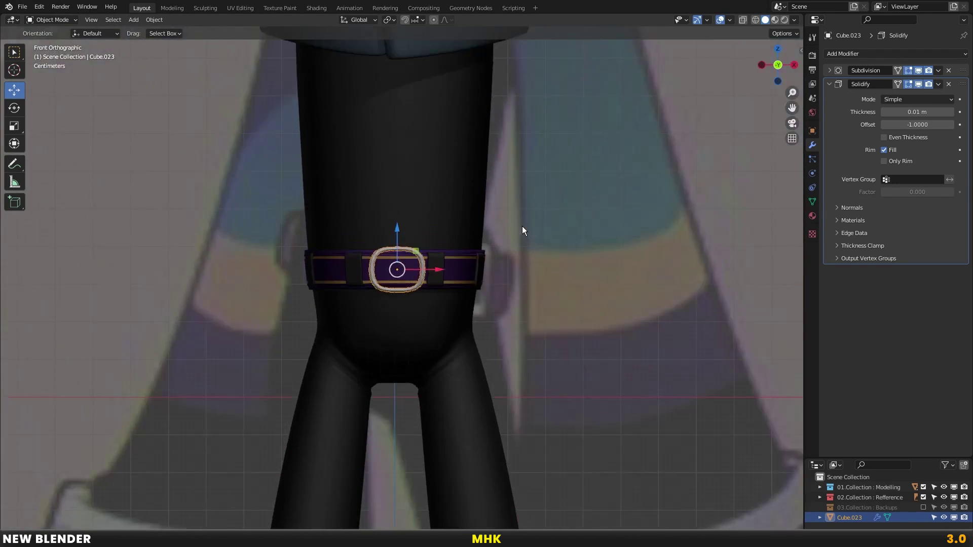
{"action": "middle_click_drag", "start_coordinate": [522, 227], "coordinate": [447, 256]}
{"action": "scroll", "coordinate": [447, 256], "scroll_direction": "up", "scroll_amount": 3}
{"action": "key", "text": "s"}
{"action": "key", "text": "y"}
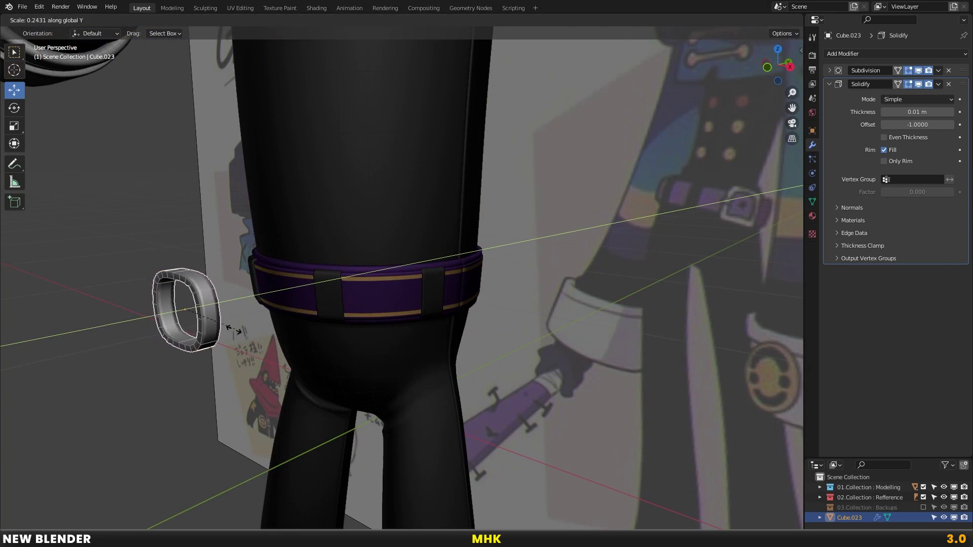
{"action": "left_click", "coordinate": [233, 315]}
{"action": "scroll", "coordinate": [234, 318], "scroll_direction": "up", "scroll_amount": 2}
{"action": "key", "text": "s"}
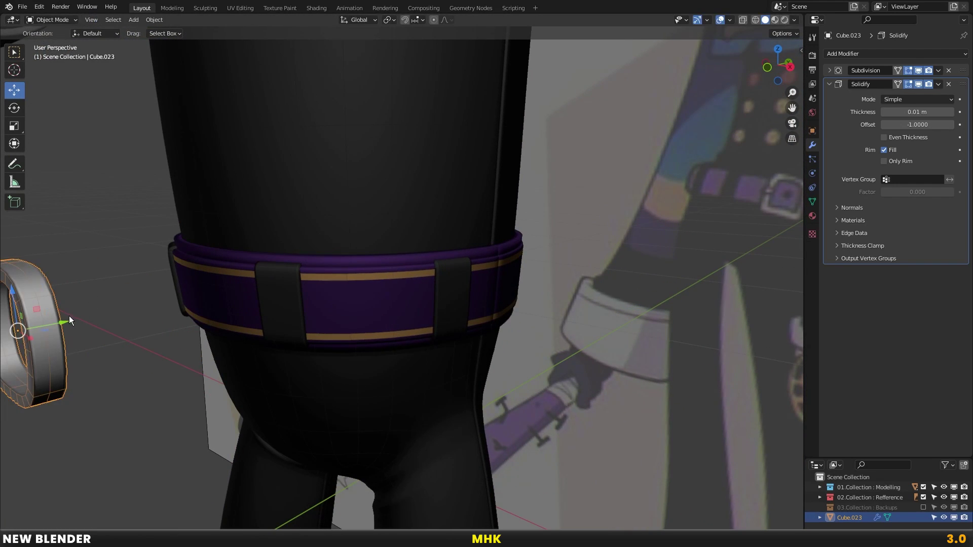
{"action": "key", "text": "Escape"}
Move the ring along Y onto the belt front and check it from the side view
{"action": "key", "text": "g"}
{"action": "key", "text": "y"}
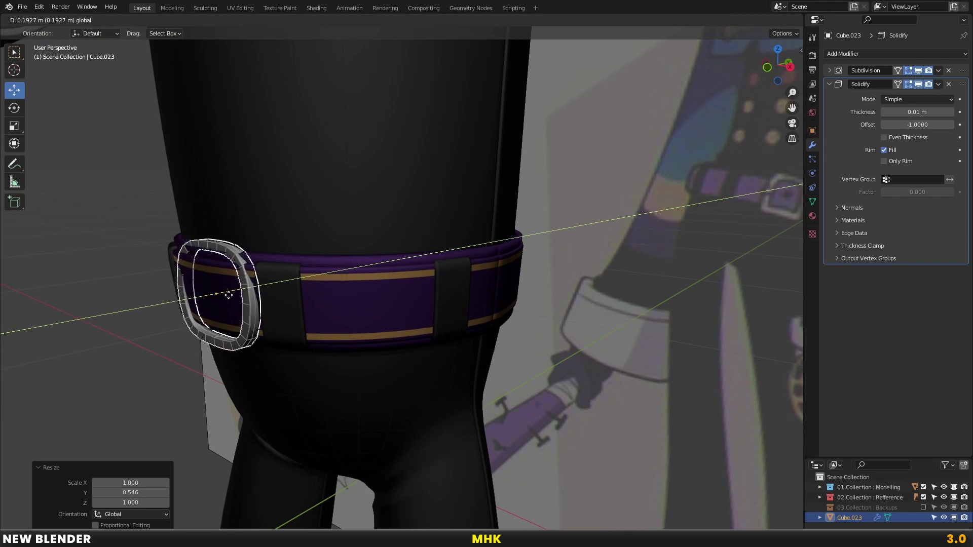
{"action": "left_click", "coordinate": [219, 302]}
{"action": "key", "text": "KP_3"}
{"action": "scroll", "coordinate": [352, 264], "scroll_direction": "up", "scroll_amount": 4}
Try tilting the buckle ring, then undo it and view the belt from the front
{"action": "key", "text": "r"}
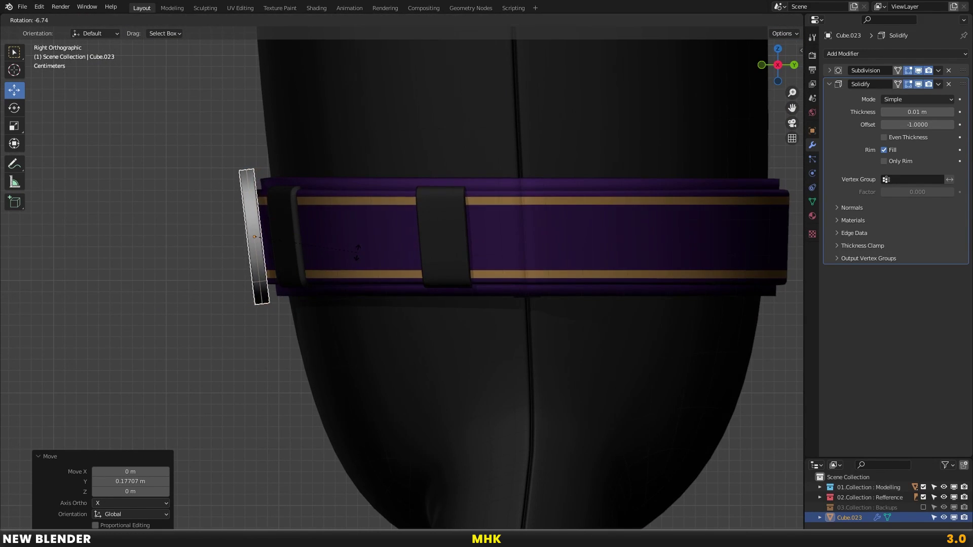
{"action": "left_click", "coordinate": [372, 256]}
{"action": "key", "text": "KP_1"}
{"action": "key", "text": "r"}
{"action": "key", "text": "Escape"}
{"action": "key", "text": "ctrl+z"}
Delete the buckle's Solidify modifier and bring up its Subdivision settings
{"action": "key", "text": "ctrl+x"}
{"action": "left_click", "coordinate": [853, 54]}
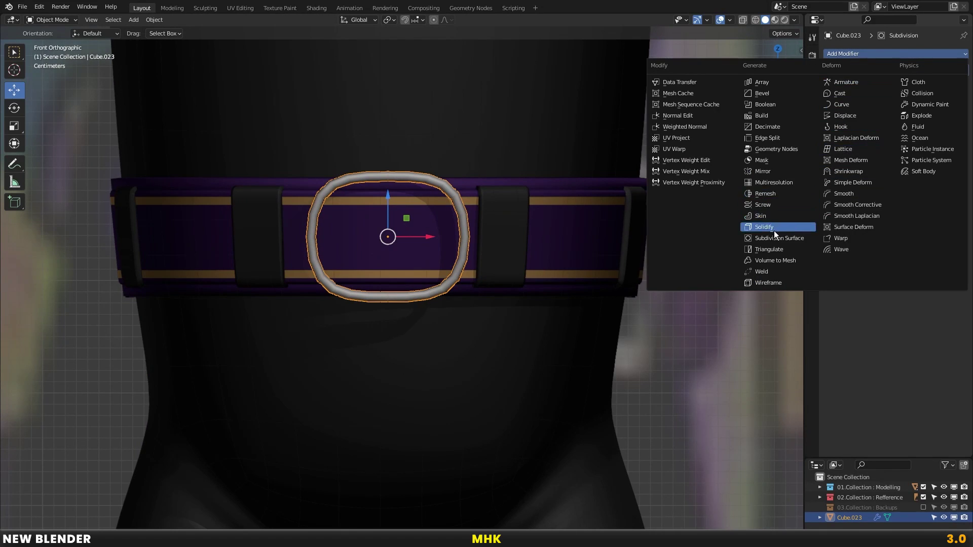
{"action": "left_click", "coordinate": [830, 71]}
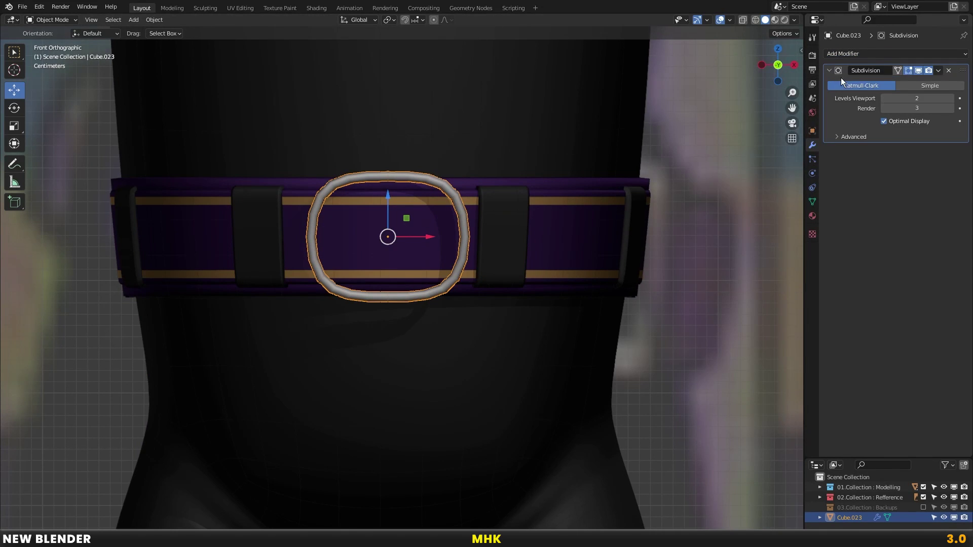
Add an unslid loop cut across the buckle in Edit Mode
{"action": "key", "text": "Tab"}
{"action": "scroll", "coordinate": [480, 200], "scroll_direction": "up", "scroll_amount": 1}
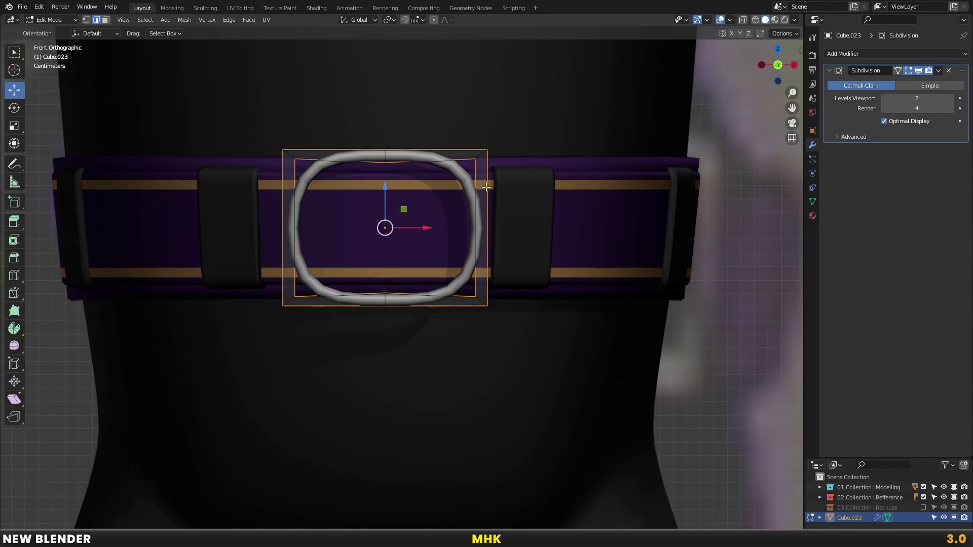
{"action": "scroll", "coordinate": [509, 166], "scroll_direction": "up", "scroll_amount": 1}
{"action": "key", "text": "ctrl+r"}
{"action": "left_click", "coordinate": [494, 132]}
{"action": "right_click", "coordinate": [625, 165]}
{"action": "key", "text": "Tab"}
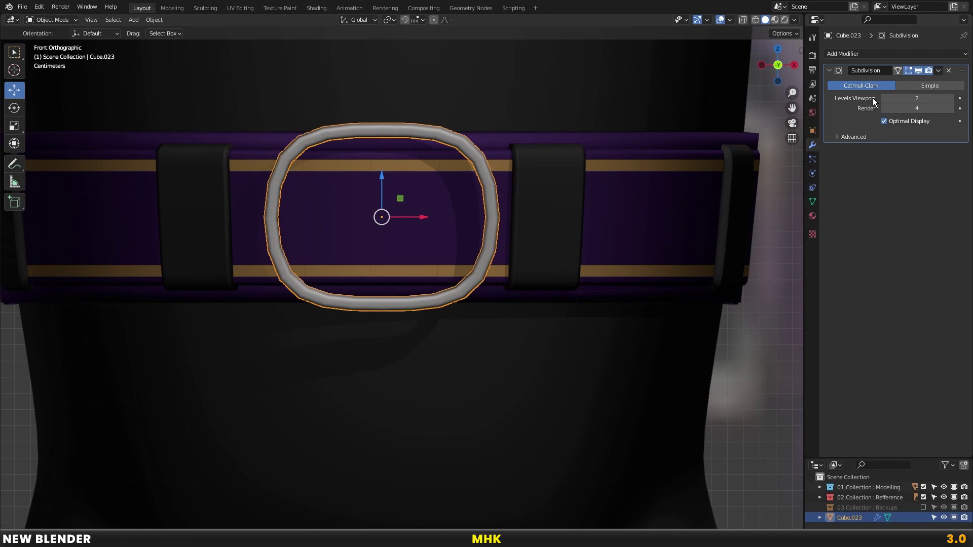
Replace the buckle's Subdivision Surface modifier with a fresh one and inspect it in perspective
{"action": "key", "text": "ctrl+a"}
{"action": "left_click", "coordinate": [860, 55]}
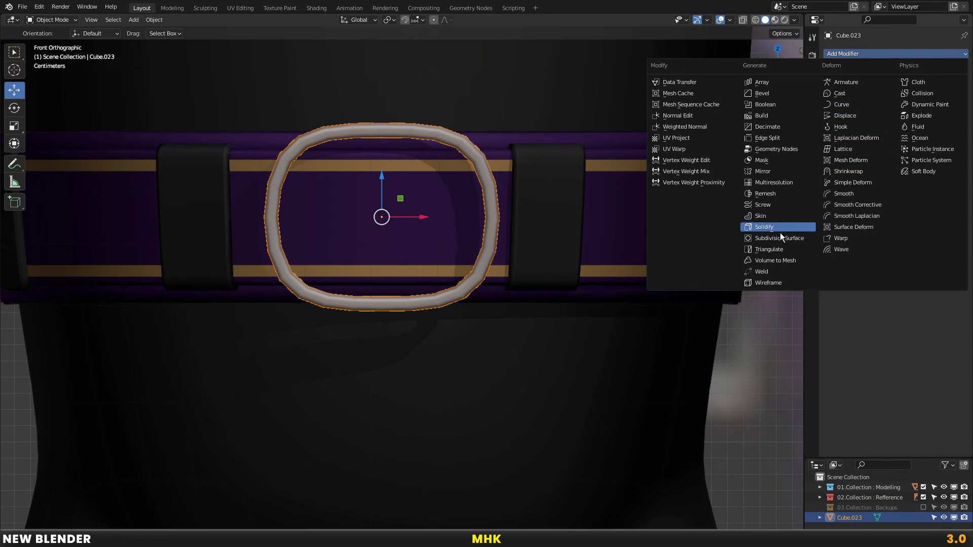
{"action": "left_click", "coordinate": [780, 238]}
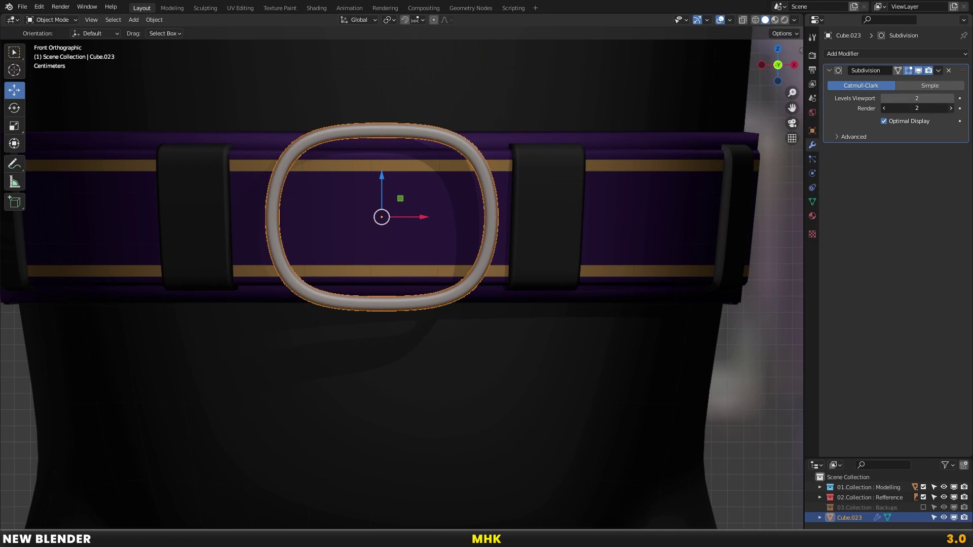
{"action": "right_click", "coordinate": [473, 161]}
{"action": "left_click", "coordinate": [517, 178]}
{"action": "left_click", "coordinate": [470, 147]}
{"action": "left_click", "coordinate": [483, 198]}
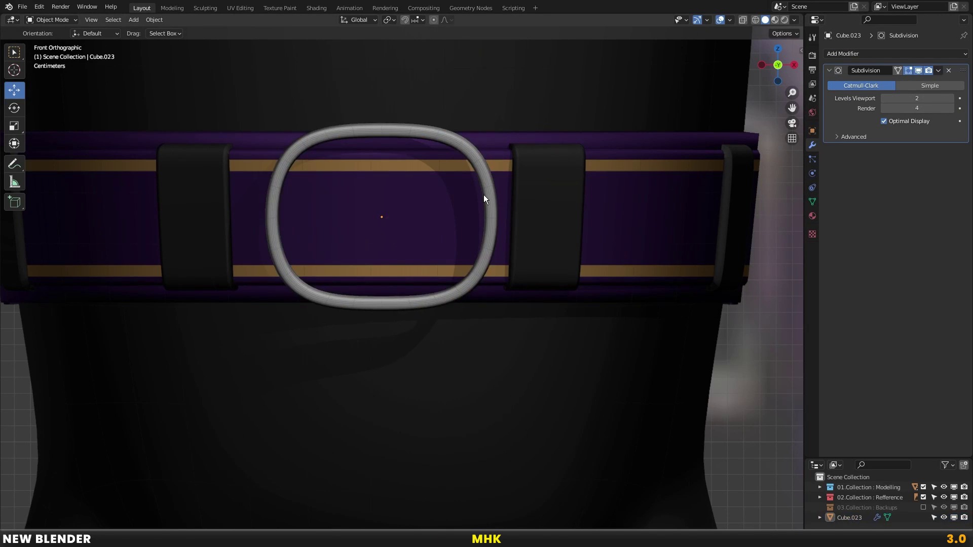
{"action": "scroll", "coordinate": [481, 203], "scroll_direction": "down", "scroll_amount": 5}
{"action": "middle_click_drag", "start_coordinate": [479, 226], "coordinate": [431, 252]}
{"action": "scroll", "coordinate": [416, 244], "scroll_direction": "up", "scroll_amount": 2}
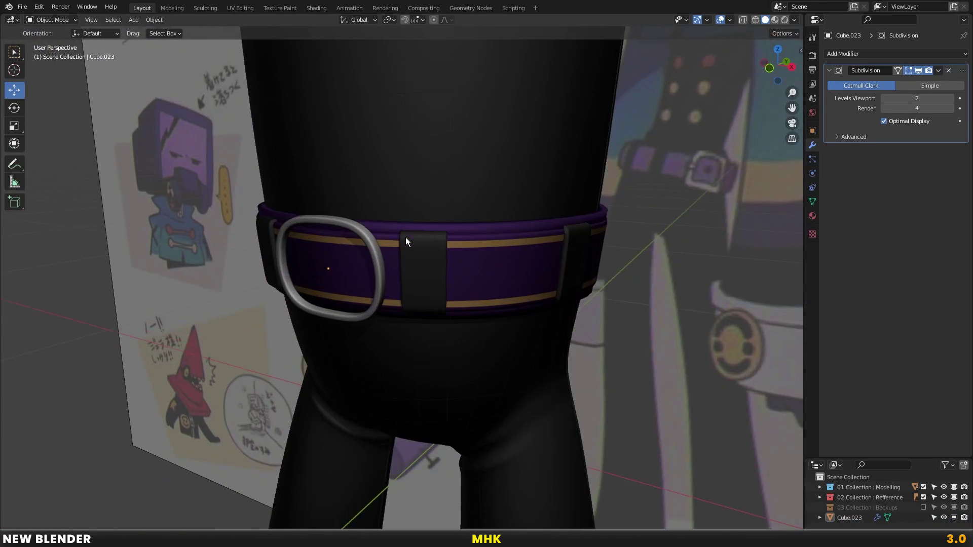
Scale the buckle down to about 0.77 in front view
{"action": "left_click", "coordinate": [342, 214]}
{"action": "key", "text": "KP_1"}
{"action": "left_click", "coordinate": [391, 199]}
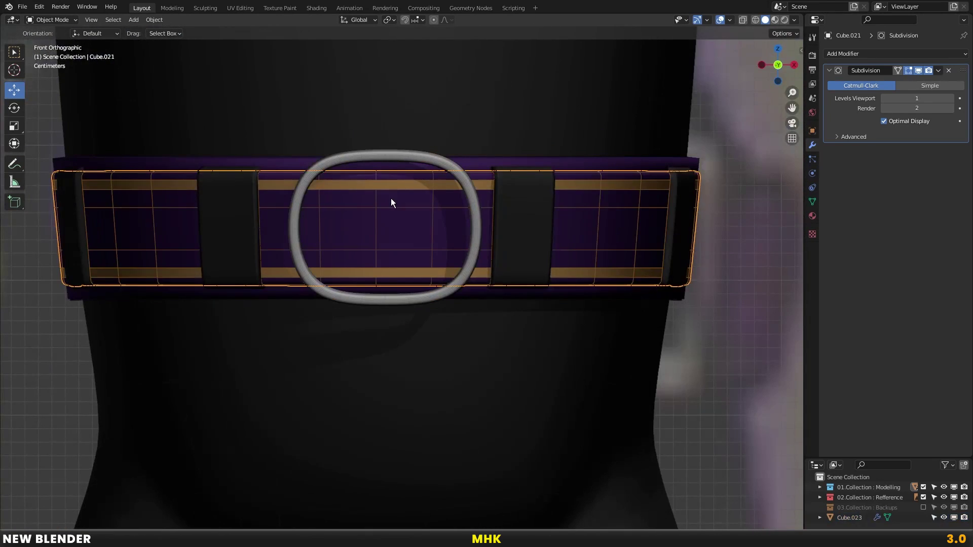
{"action": "left_click", "coordinate": [440, 159]}
{"action": "key", "text": "s"}
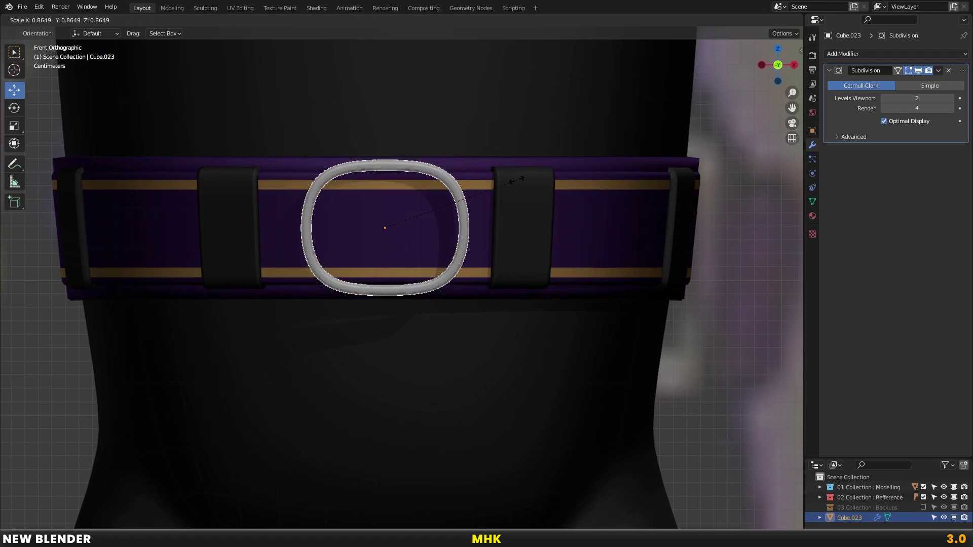
{"action": "left_click", "coordinate": [500, 181]}
Check the buckle from the side, then reselect it and enter Edit Mode
{"action": "mouse_move", "coordinate": [500, 181]}
{"action": "middle_mouse_down"}
{"action": "mouse_move", "coordinate": [405, 221]}
{"action": "mouse_move", "coordinate": [238, 250]}
{"action": "mouse_move", "coordinate": [257, 230]}
{"action": "middle_mouse_up"}
{"action": "key", "text": "KP_1"}
{"action": "scroll", "coordinate": [372, 202], "scroll_direction": "up", "scroll_amount": 1}
{"action": "key", "text": "alt+a"}
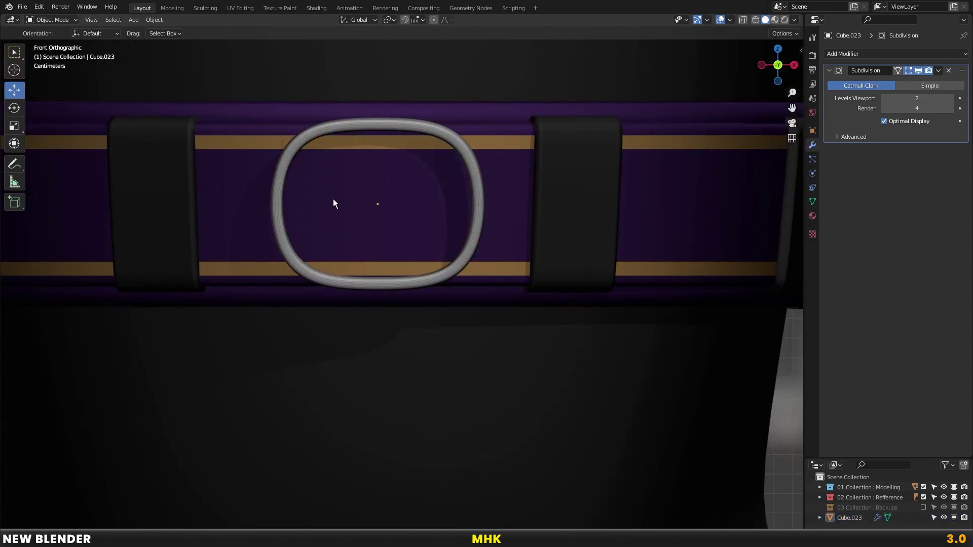
{"action": "left_click", "coordinate": [287, 162]}
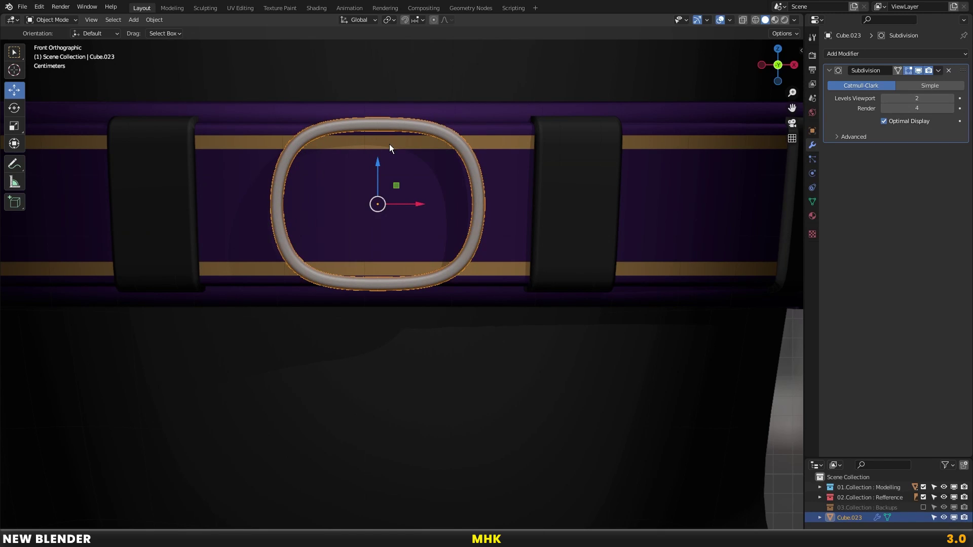
{"action": "key", "text": "Tab"}
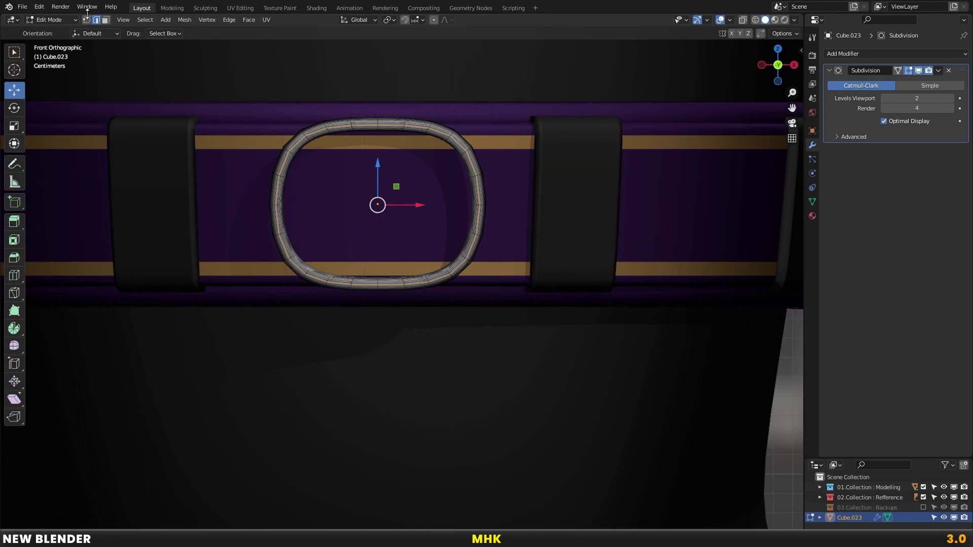
In vertex mode with X-ray, make a first try at selecting the ring's upper vertices
{"action": "left_click", "coordinate": [86, 18]}
{"action": "key", "text": "alt+z"}
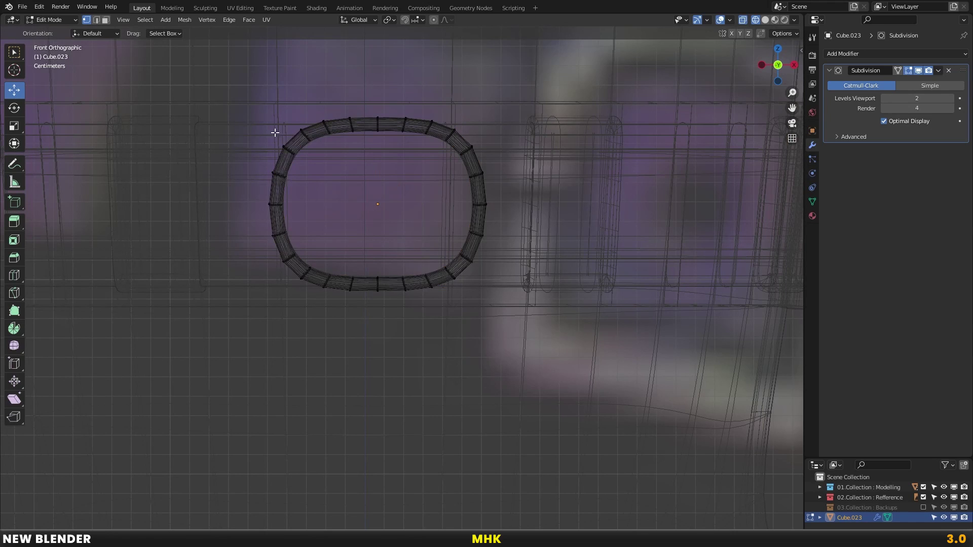
{"action": "left_click_drag", "start_coordinate": [239, 92], "coordinate": [394, 182]}
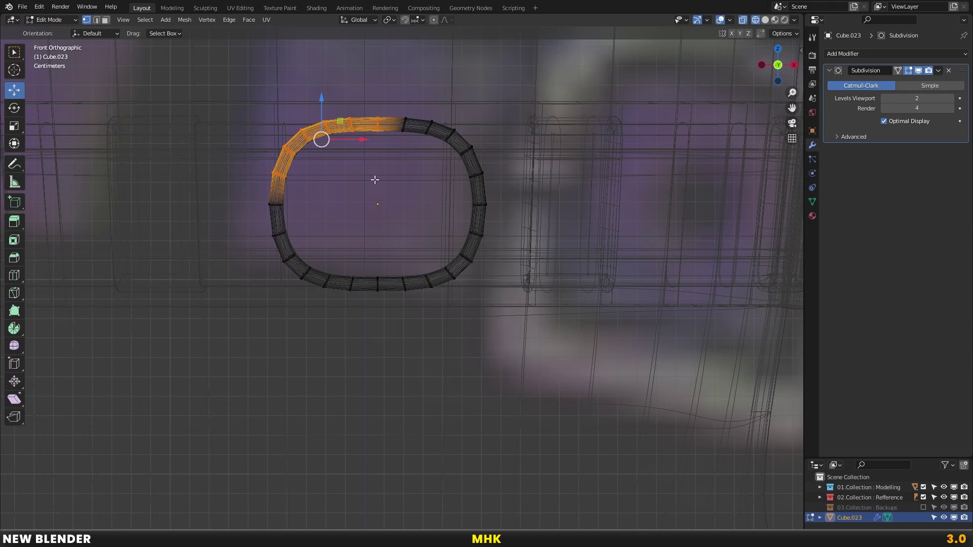
{"action": "left_click_drag", "start_coordinate": [207, 125], "coordinate": [327, 214]}
{"action": "key", "text": "alt+z"}
{"action": "key", "text": "g"}
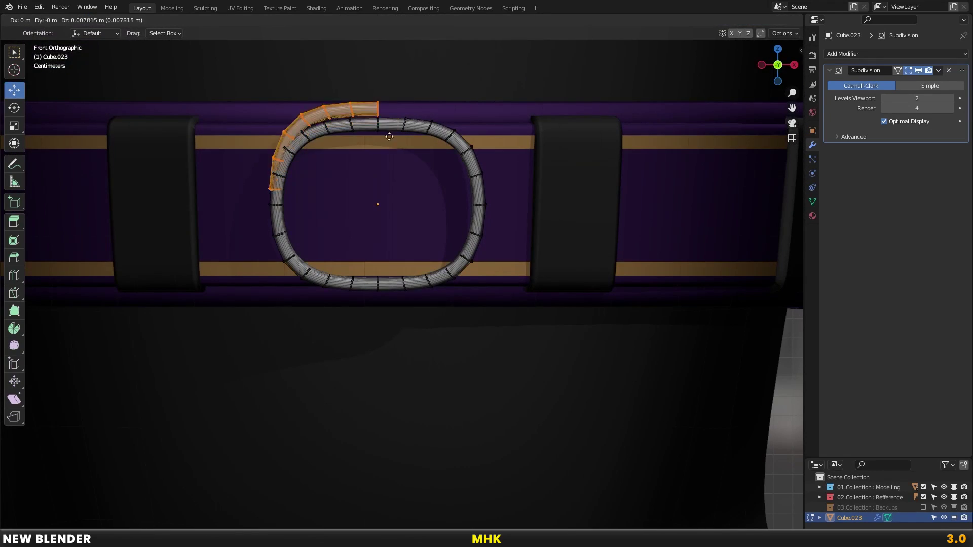
{"action": "right_click", "coordinate": [400, 187]}
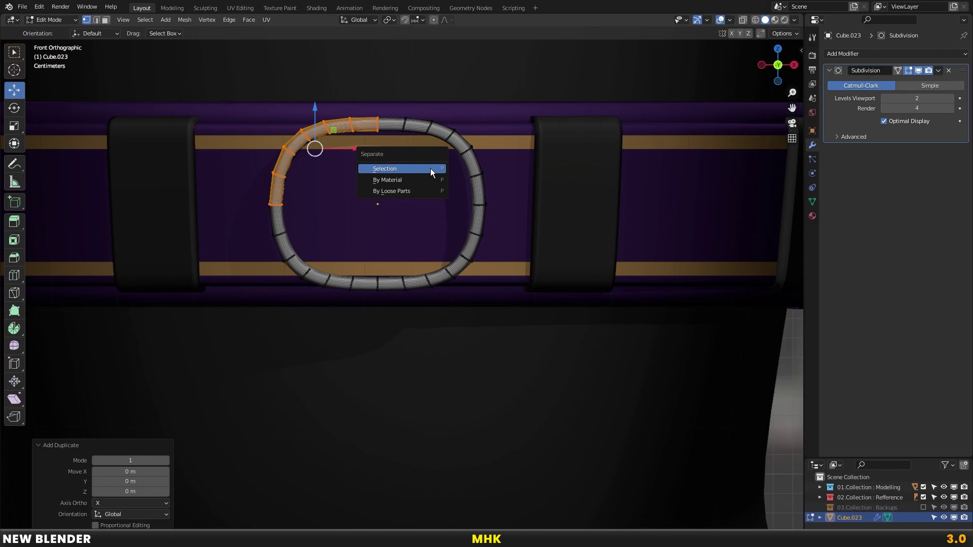
{"action": "left_click", "coordinate": [430, 168]}
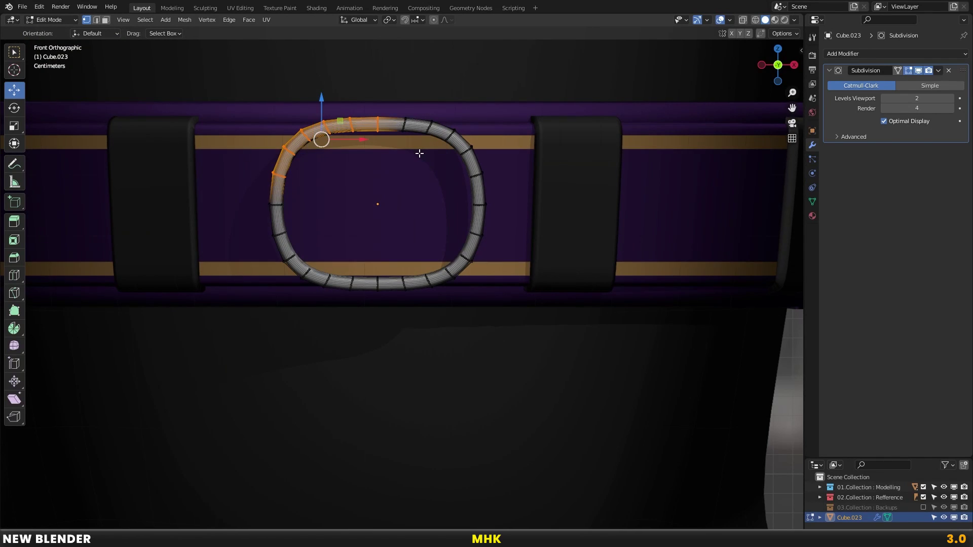
Duplicate the ring's upper half in place and separate it as Cube.024
{"action": "key", "text": "alt+z"}
{"action": "left_click_drag", "start_coordinate": [211, 103], "coordinate": [547, 205]}
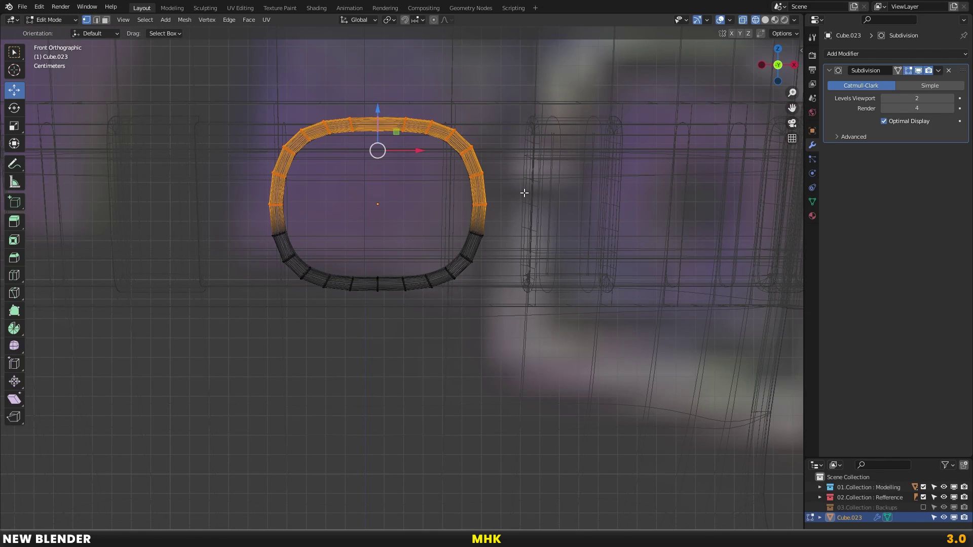
{"action": "key", "text": "shift+d"}
{"action": "right_click", "coordinate": [467, 162]}
{"action": "key", "text": "p"}
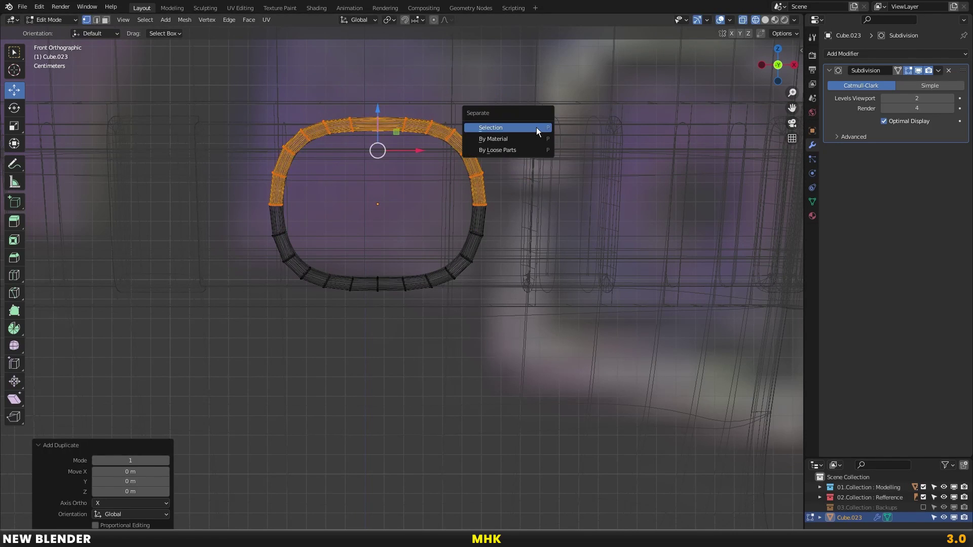
{"action": "left_click", "coordinate": [536, 127]}
{"action": "key", "text": "Tab"}
{"action": "key", "text": "shift+z"}
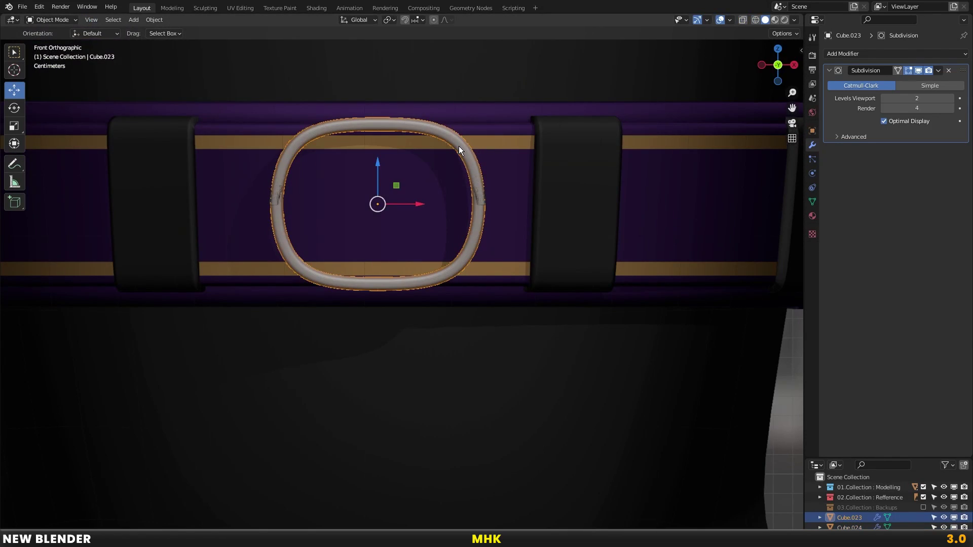
Set Cube.024's origin to its geometry and rotate it 90° about X
{"action": "left_click", "coordinate": [473, 149]}
{"action": "key", "text": "ctrl+shift+alt+c"}
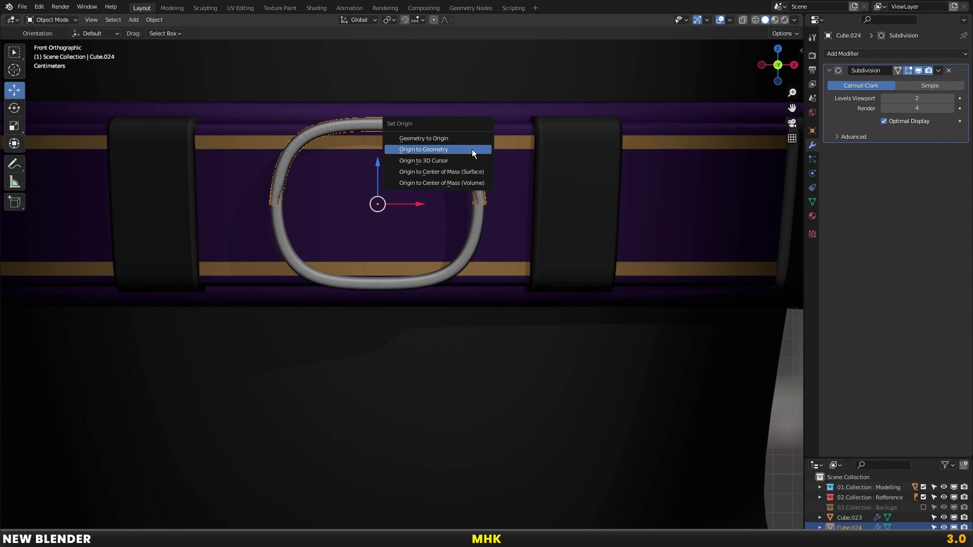
{"action": "left_click", "coordinate": [472, 149]}
{"action": "type", "text": "rx"}
{"action": "type", "text": "90"}
{"action": "key", "text": "Return"}
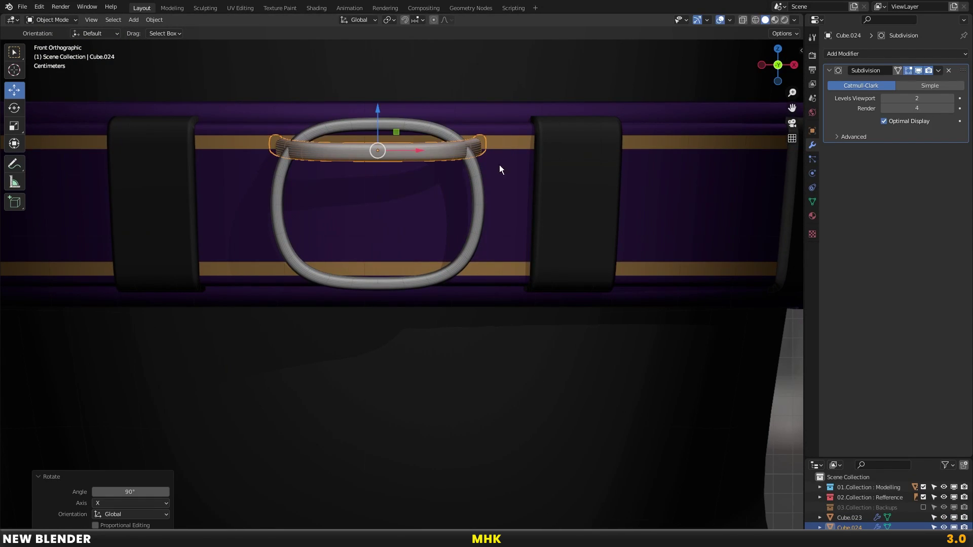
Tilt the bar slightly on X and move it across the middle of the loop
{"action": "key", "text": "r"}
{"action": "key", "text": "x"}
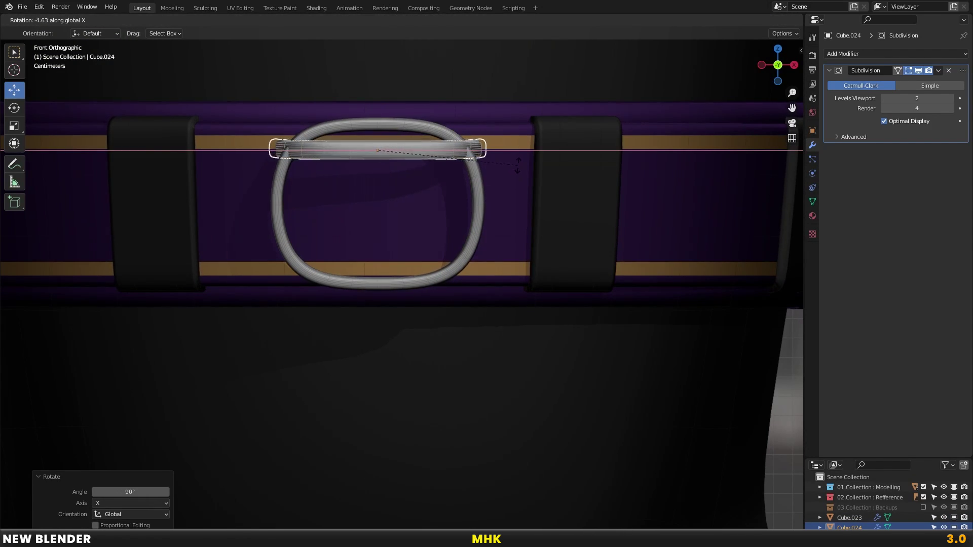
{"action": "left_click", "coordinate": [509, 168]}
{"action": "key", "text": "g"}
{"action": "left_click", "coordinate": [452, 212]}
{"action": "key", "text": "s"}
{"action": "key", "text": "x"}
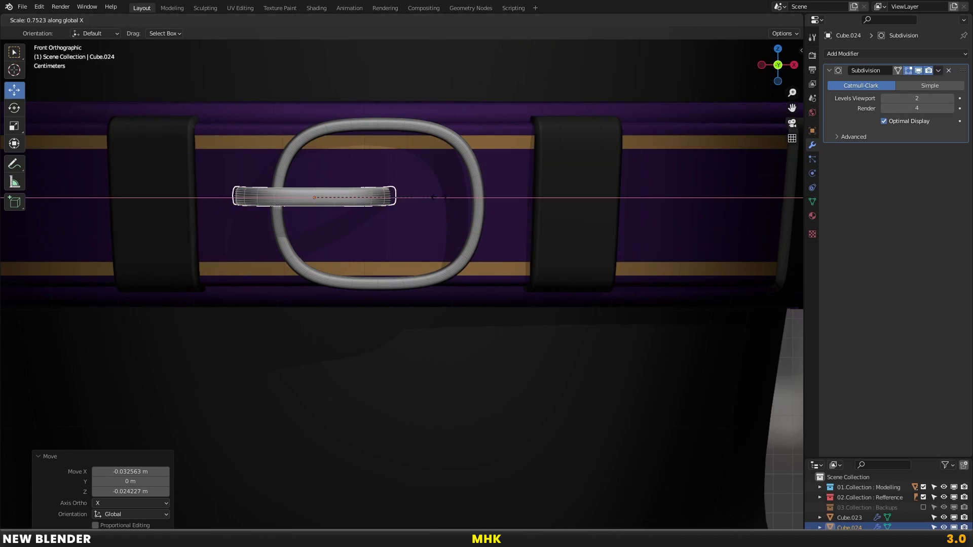
{"action": "right_click", "coordinate": [411, 193]}
Stretch the bar taller along Z and shift it in depth along Y
{"action": "scroll", "coordinate": [452, 196], "scroll_direction": "up", "scroll_amount": 1}
{"action": "key", "text": "s"}
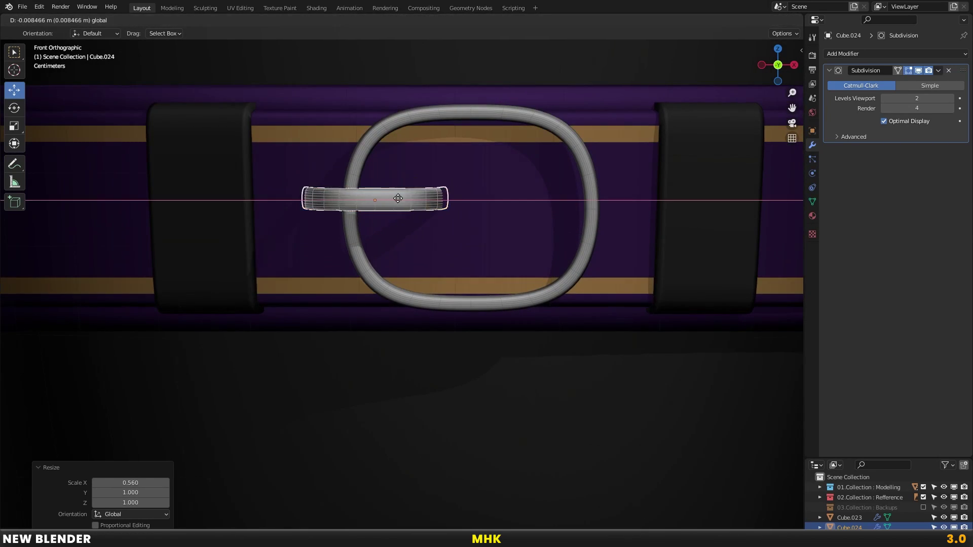
{"action": "key", "text": "z"}
{"action": "left_click", "coordinate": [542, 215]}
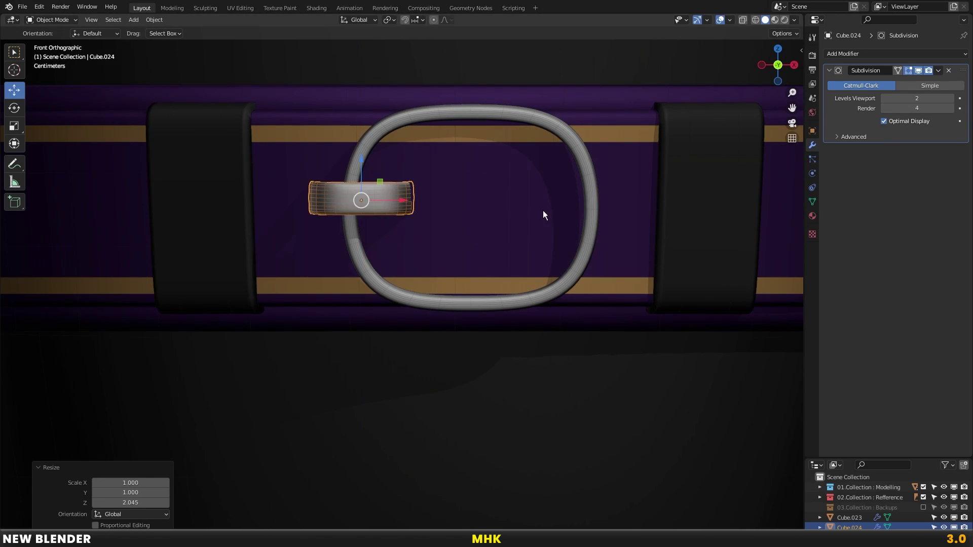
{"action": "mouse_move", "coordinate": [413, 200]}
{"action": "middle_mouse_down"}
{"action": "mouse_move", "coordinate": [394, 252]}
{"action": "mouse_move", "coordinate": [346, 269]}
{"action": "mouse_move", "coordinate": [341, 333]}
{"action": "middle_mouse_up"}
{"action": "scroll", "coordinate": [346, 270], "scroll_direction": "up", "scroll_amount": 3}
{"action": "left_click", "coordinate": [318, 275]}
{"action": "key", "text": "g"}
{"action": "key", "text": "y"}
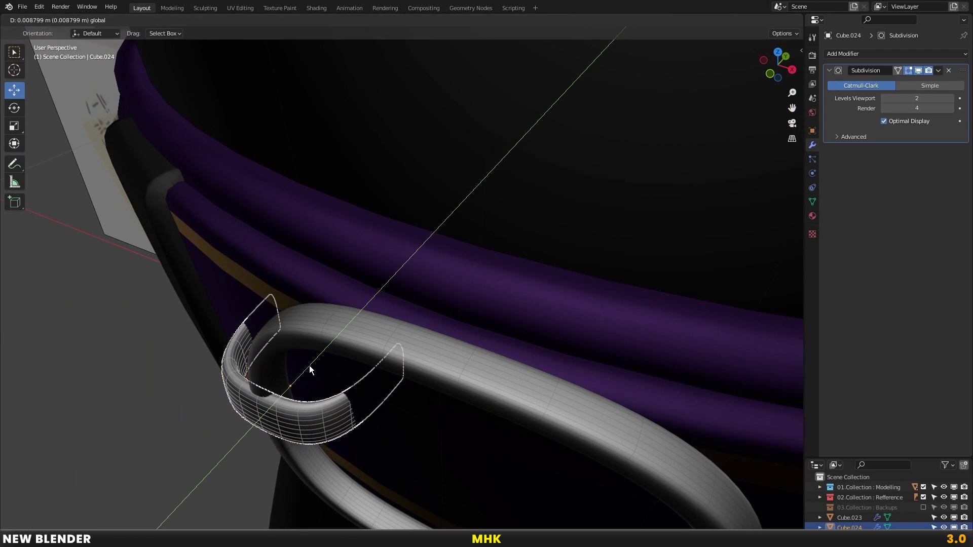
{"action": "key", "text": "Return"}
Give the bar a slight tilt and nudge it vertically in front view
{"action": "key", "text": "KP_1"}
{"action": "left_click", "coordinate": [476, 201]}
{"action": "key", "text": "r"}
{"action": "left_click", "coordinate": [537, 208]}
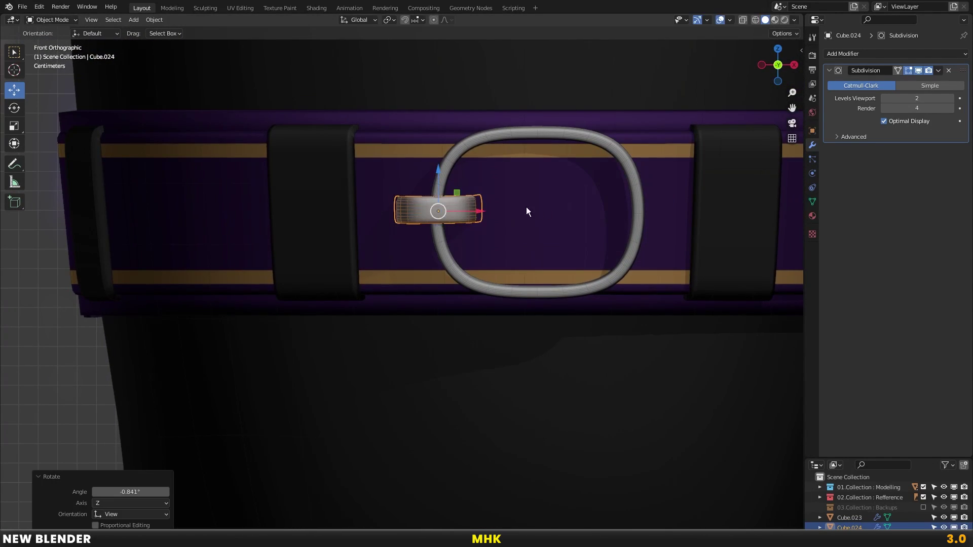
{"action": "key", "text": "g"}
{"action": "key", "text": "z"}
{"action": "left_click", "coordinate": [513, 208]}
Check the bar's depth, then scale it thinner along Z
{"action": "mouse_move", "coordinate": [513, 207]}
{"action": "middle_mouse_down"}
{"action": "mouse_move", "coordinate": [432, 239]}
{"action": "mouse_move", "coordinate": [315, 309]}
{"action": "middle_mouse_up"}
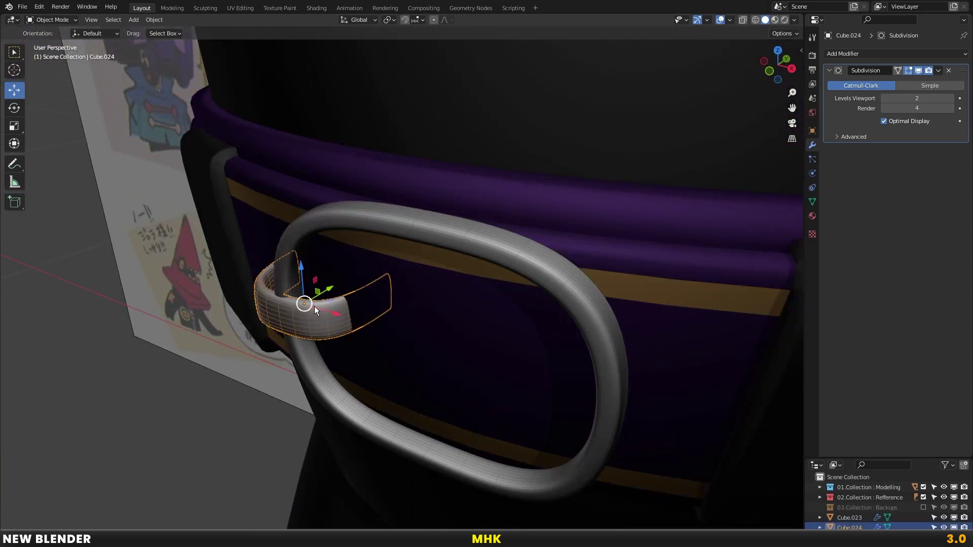
{"action": "key", "text": "KP_1"}
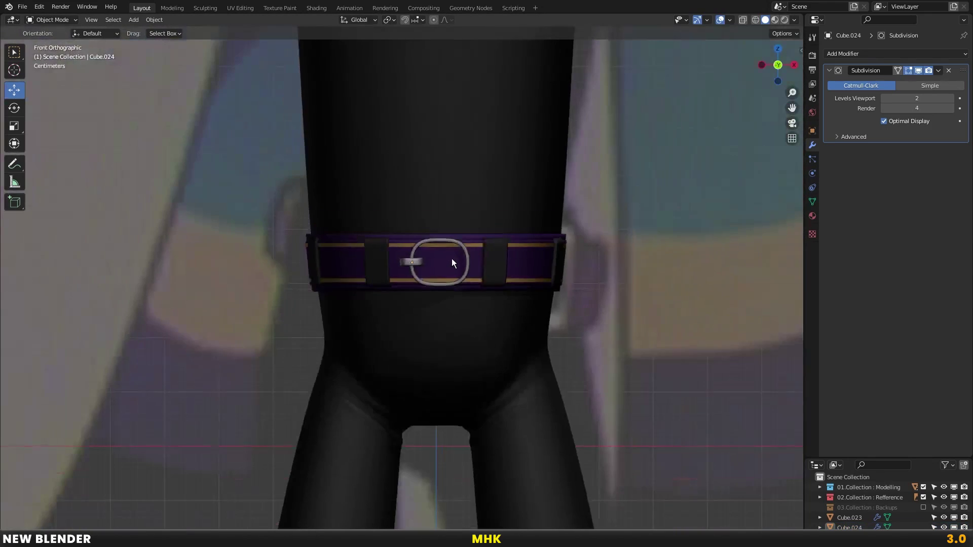
{"action": "scroll", "coordinate": [479, 257], "scroll_direction": "down", "scroll_amount": 4}
{"action": "middle_click_drag", "start_coordinate": [449, 255], "coordinate": [349, 261], "text": "shift"}
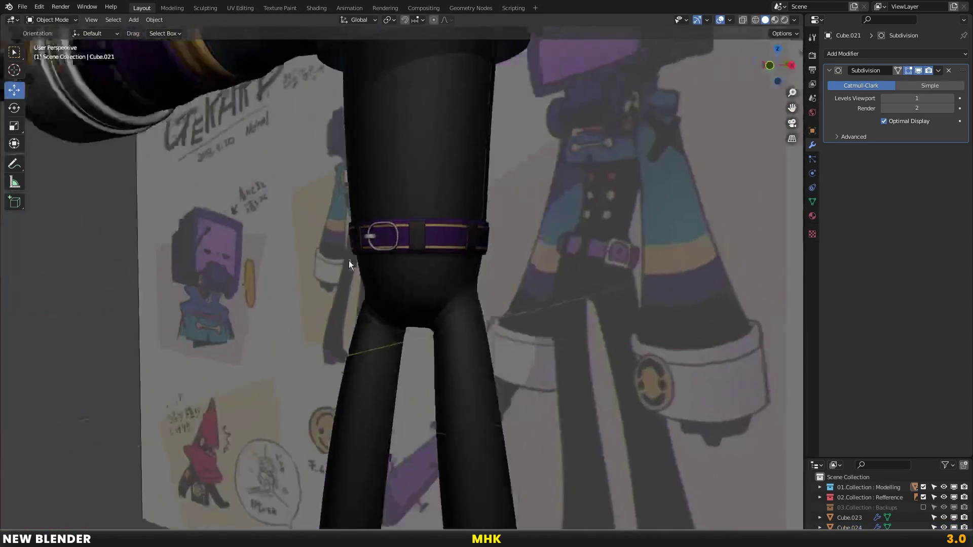
{"action": "scroll", "coordinate": [349, 260], "scroll_direction": "up", "scroll_amount": 4}
{"action": "scroll", "coordinate": [493, 163], "scroll_direction": "up", "scroll_amount": 3}
{"action": "scroll", "coordinate": [406, 202], "scroll_direction": "up", "scroll_amount": 2}
{"action": "left_click", "coordinate": [407, 203]}
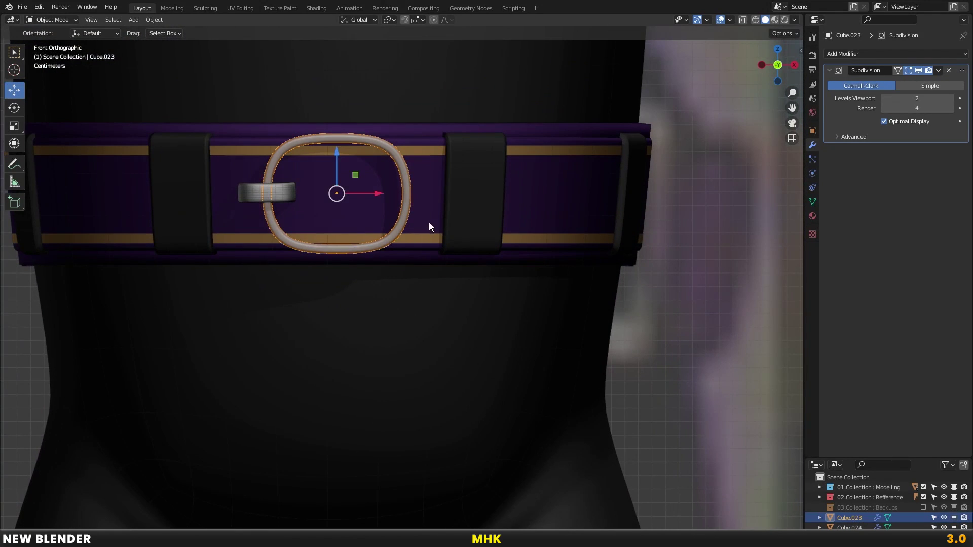
{"action": "left_click", "coordinate": [273, 181]}
{"action": "key", "text": "s"}
{"action": "key", "text": "z"}
{"action": "left_click", "coordinate": [312, 200]}
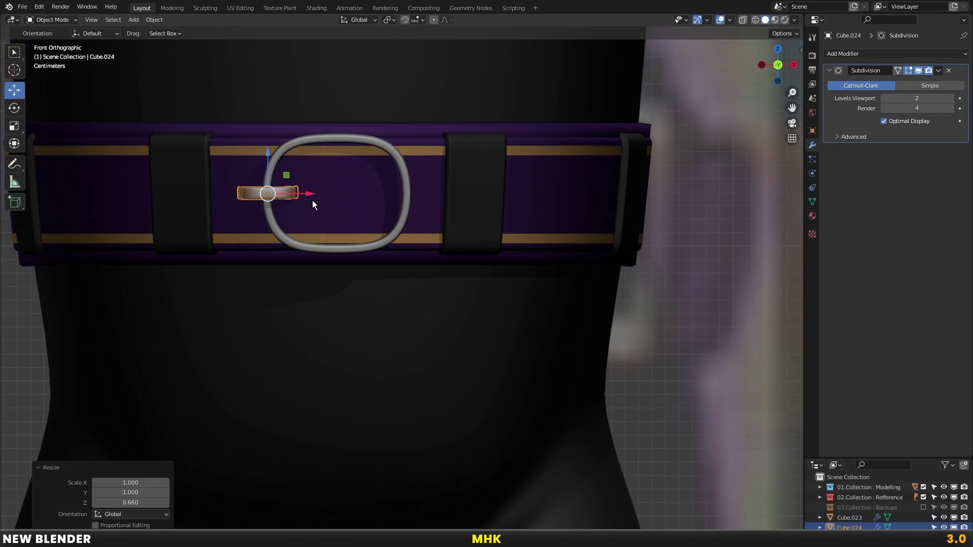
Add a test UV sphere with Subdivision Surface, then delete it
{"action": "scroll", "coordinate": [406, 215], "scroll_direction": "down", "scroll_amount": 2}
{"action": "scroll", "coordinate": [472, 212], "scroll_direction": "down", "scroll_amount": 2}
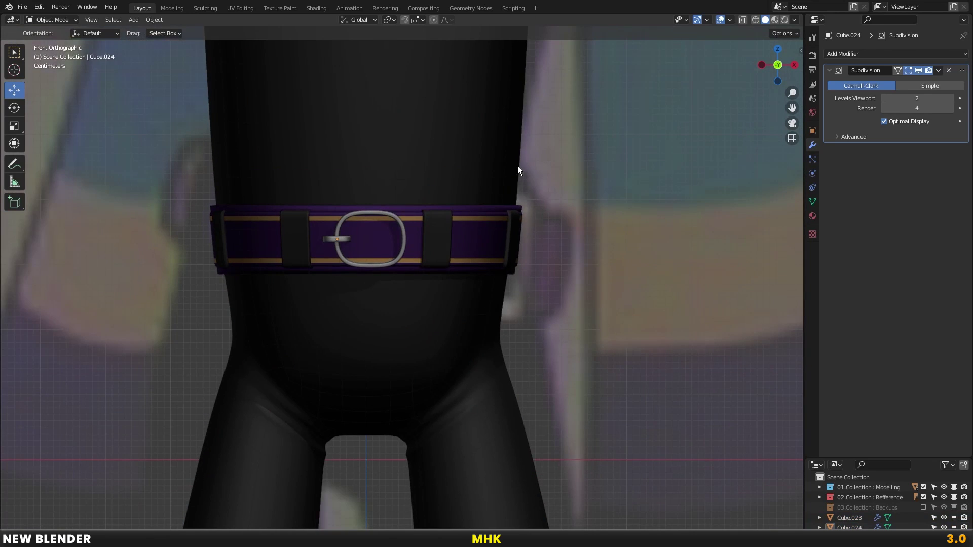
{"action": "key", "text": "shift+a"}
{"action": "left_click", "coordinate": [552, 195]}
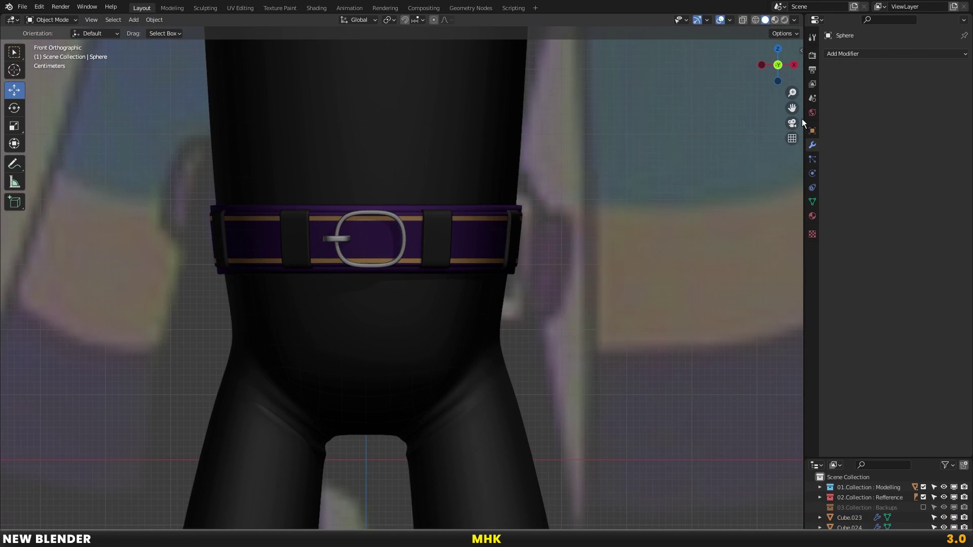
{"action": "left_click", "coordinate": [853, 53]}
{"action": "left_click", "coordinate": [809, 237]}
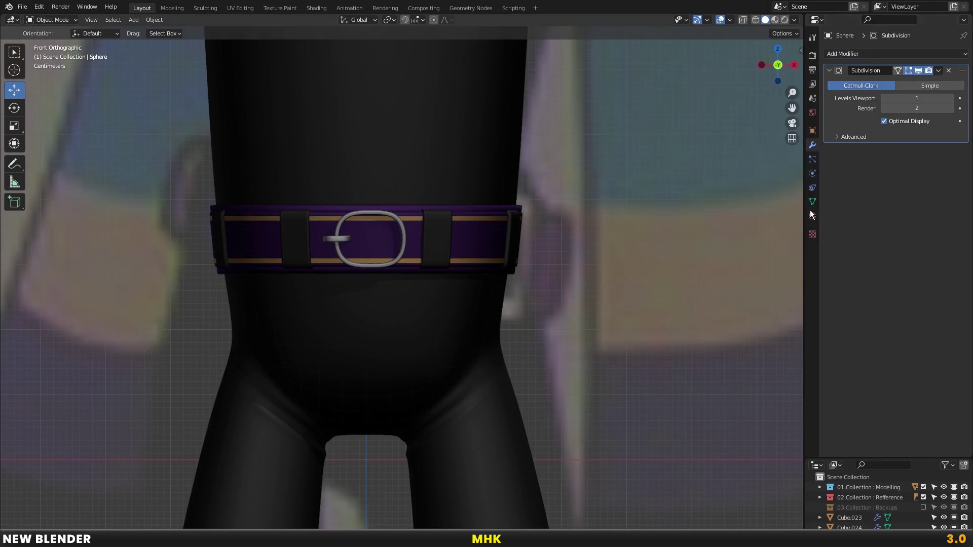
{"action": "left_click", "coordinate": [952, 109]}
{"action": "scroll", "coordinate": [549, 232], "scroll_direction": "down", "scroll_amount": 5}
{"action": "scroll", "coordinate": [528, 181], "scroll_direction": "down", "scroll_amount": 3}
{"action": "right_click", "coordinate": [528, 181]}
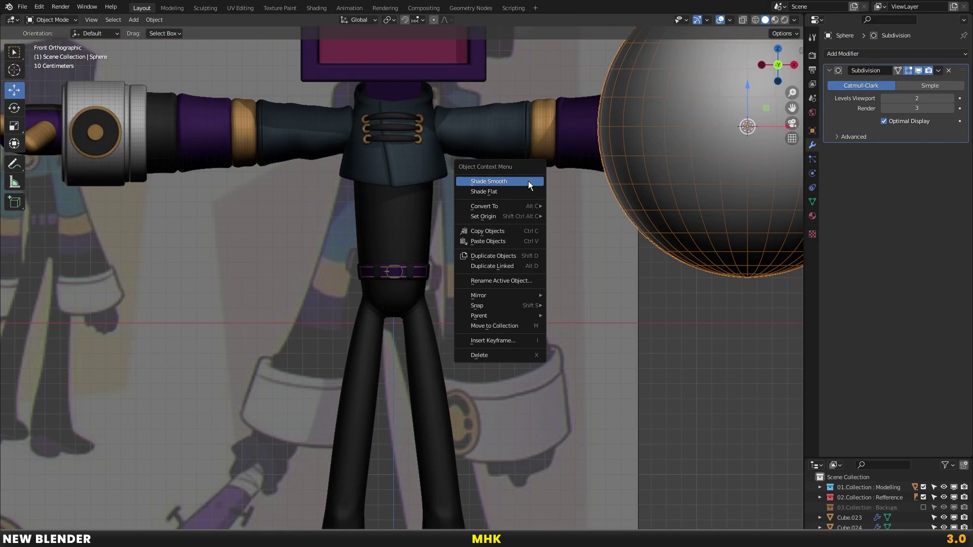
{"action": "key", "text": "x"}
{"action": "left_click", "coordinate": [700, 115]}
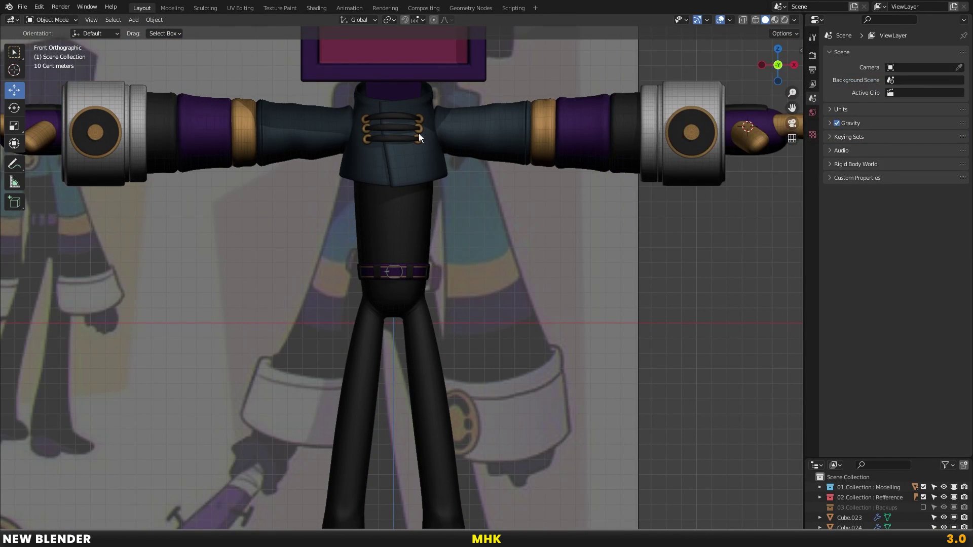
Duplicate gold ring BezierCircle.002 and place the copy on the belt beside the buckle
{"action": "left_click", "coordinate": [421, 133]}
{"action": "key", "text": "shift+d"}
{"action": "left_click", "coordinate": [423, 269]}
{"action": "scroll", "coordinate": [479, 245], "scroll_direction": "up", "scroll_amount": 5}
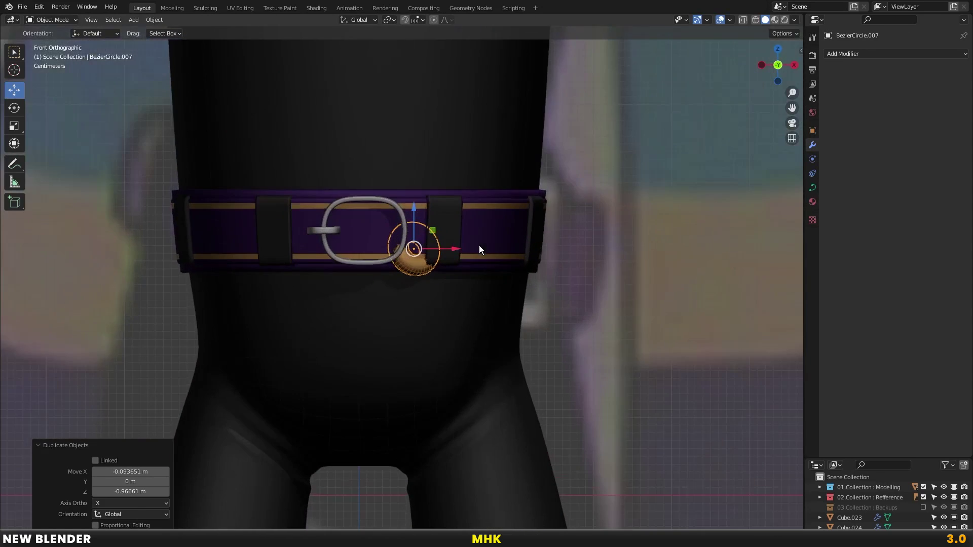
Rotate the copied gold ring 90 degrees about X so it faces the front
{"action": "scroll", "coordinate": [481, 245], "scroll_direction": "up", "scroll_amount": 3}
{"action": "key", "text": "r"}
{"action": "key", "text": "x"}
{"action": "key", "text": "9"}
{"action": "key", "text": "0"}
{"action": "key", "text": "Return"}
{"action": "scroll", "coordinate": [485, 244], "scroll_direction": "up", "scroll_amount": 2}
{"action": "key", "text": "r"}
{"action": "key", "text": "x"}
{"action": "key", "text": "9"}
{"action": "key", "text": "0"}
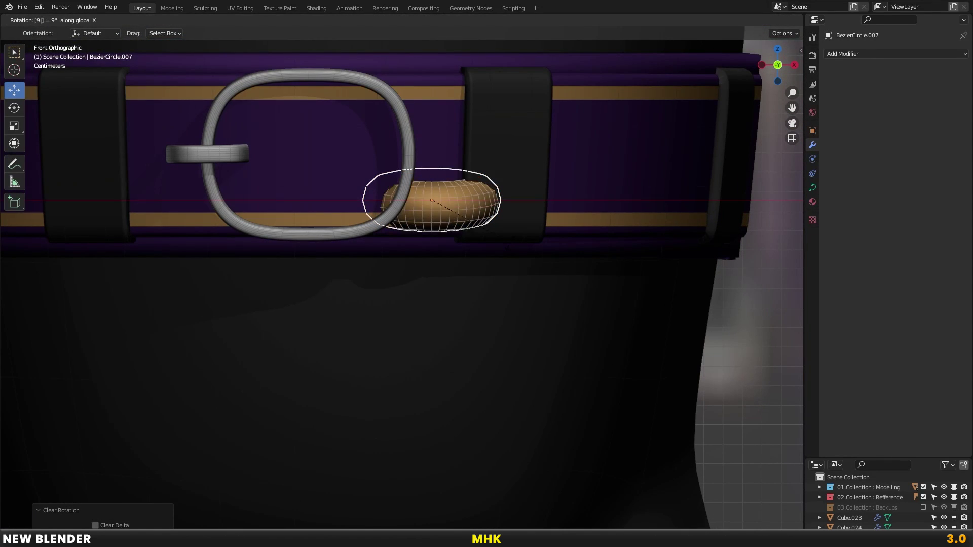
{"action": "key", "text": "Return"}
Shrink the ring and move it along Y against the belt beside the buckle
{"action": "key", "text": "s"}
{"action": "left_click", "coordinate": [537, 226]}
{"action": "key", "text": "g"}
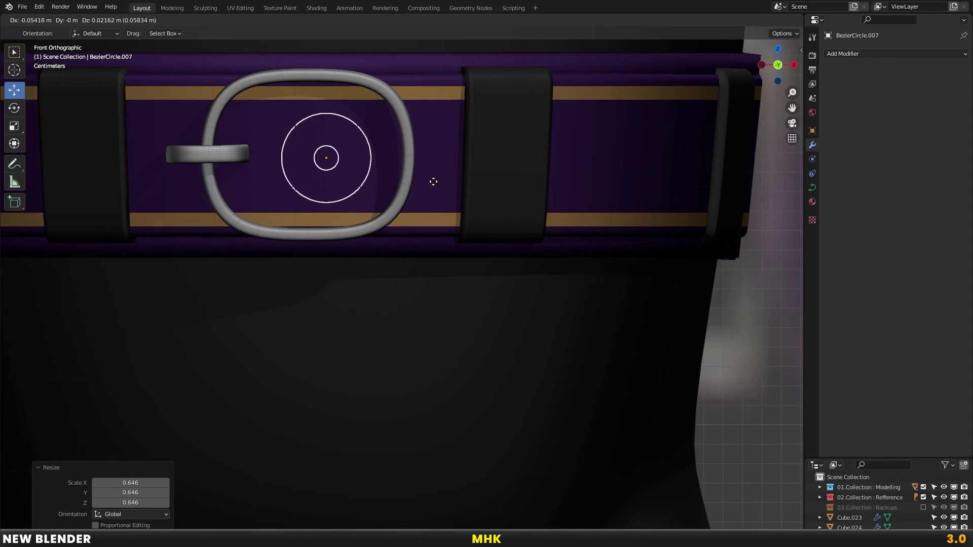
{"action": "left_click", "coordinate": [425, 179]}
{"action": "scroll", "coordinate": [419, 205], "scroll_direction": "down", "scroll_amount": 4}
{"action": "scroll", "coordinate": [410, 217], "scroll_direction": "up", "scroll_amount": 2}
{"action": "key", "text": "g"}
{"action": "key", "text": "y"}
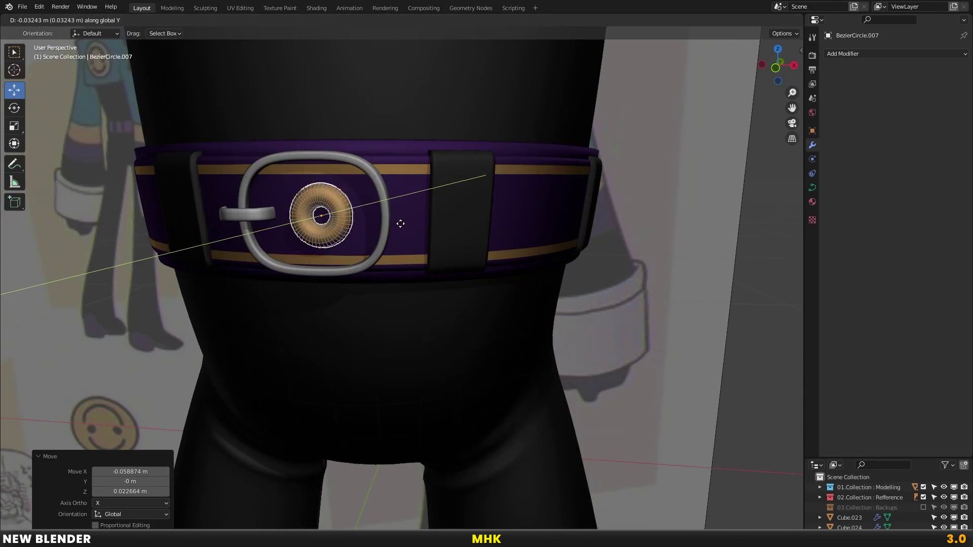
{"action": "left_click", "coordinate": [411, 218]}
{"action": "scroll", "coordinate": [421, 218], "scroll_direction": "up", "scroll_amount": 1}
{"action": "scroll", "coordinate": [421, 218], "scroll_direction": "up", "scroll_amount": 5}
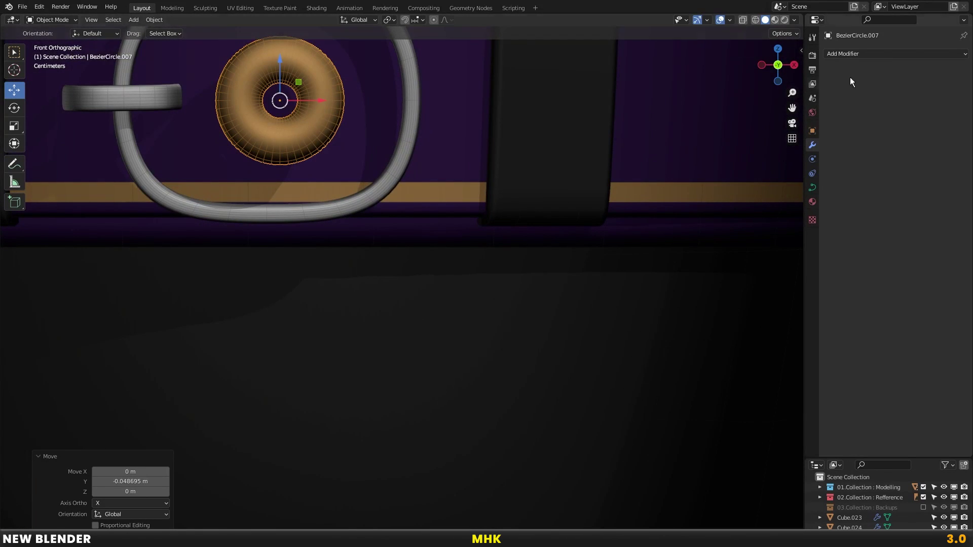
Give the ring a Subdivision Surface modifier with render level 4, then scale it down
{"action": "left_click", "coordinate": [846, 53]}
{"action": "left_click", "coordinate": [799, 196]}
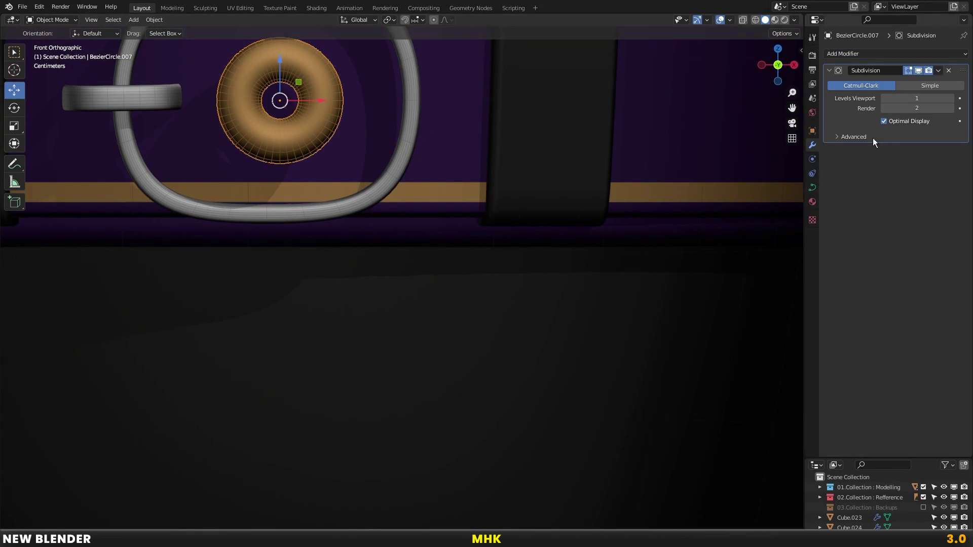
{"action": "left_click", "coordinate": [951, 108]}
{"action": "scroll", "coordinate": [472, 190], "scroll_direction": "up", "scroll_amount": 1}
{"action": "left_click", "coordinate": [951, 108]}
{"action": "key", "text": "s"}
{"action": "left_click", "coordinate": [357, 141]}
Seat the ring on the belt surface along Y and tilt it slightly about X
{"action": "scroll", "coordinate": [391, 236], "scroll_direction": "down", "scroll_amount": 5}
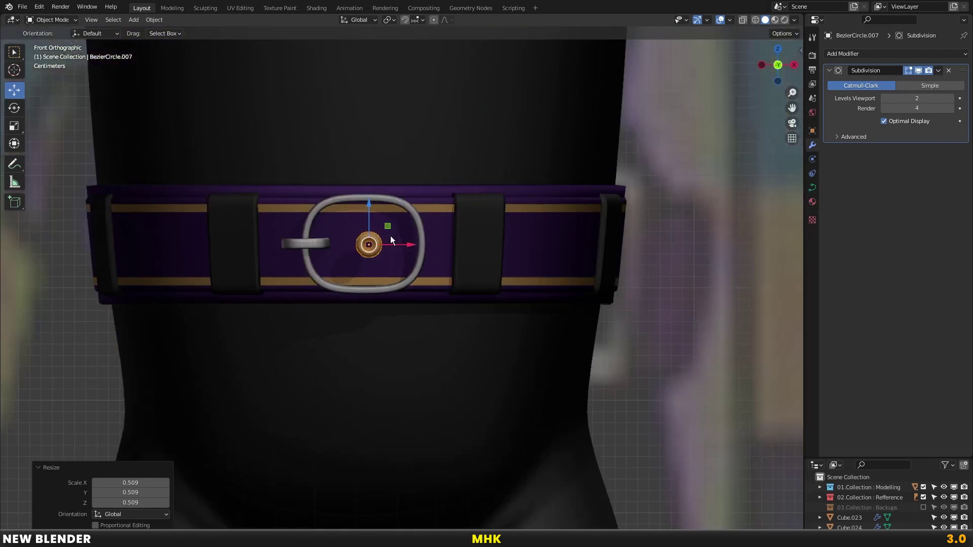
{"action": "middle_click_drag", "start_coordinate": [391, 239], "coordinate": [312, 281]}
{"action": "scroll", "coordinate": [190, 275], "scroll_direction": "up", "scroll_amount": 2}
{"action": "key", "text": "g"}
{"action": "key", "text": "y"}
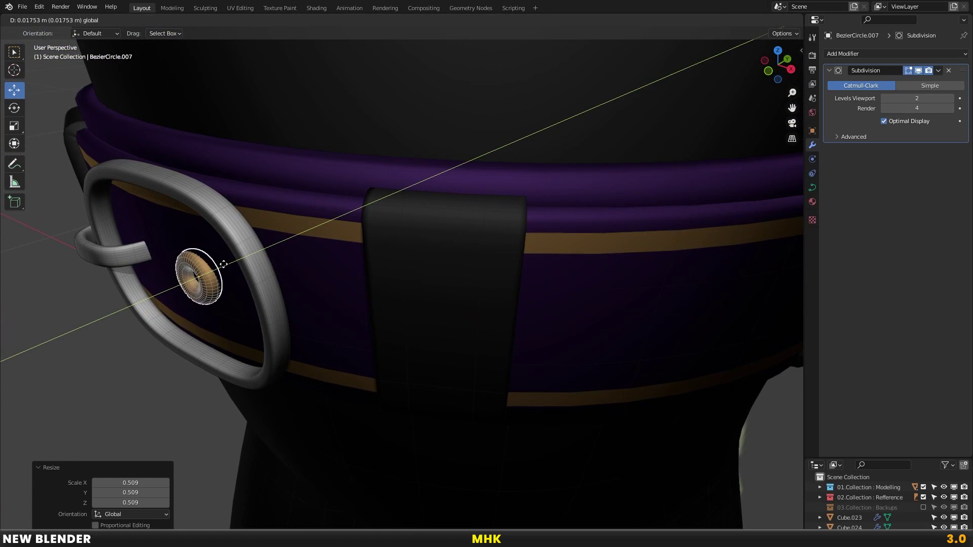
{"action": "left_click", "coordinate": [223, 264]}
{"action": "key", "text": "r"}
{"action": "key", "text": "x"}
{"action": "left_click", "coordinate": [281, 239]}
{"action": "key", "text": "KP_1"}
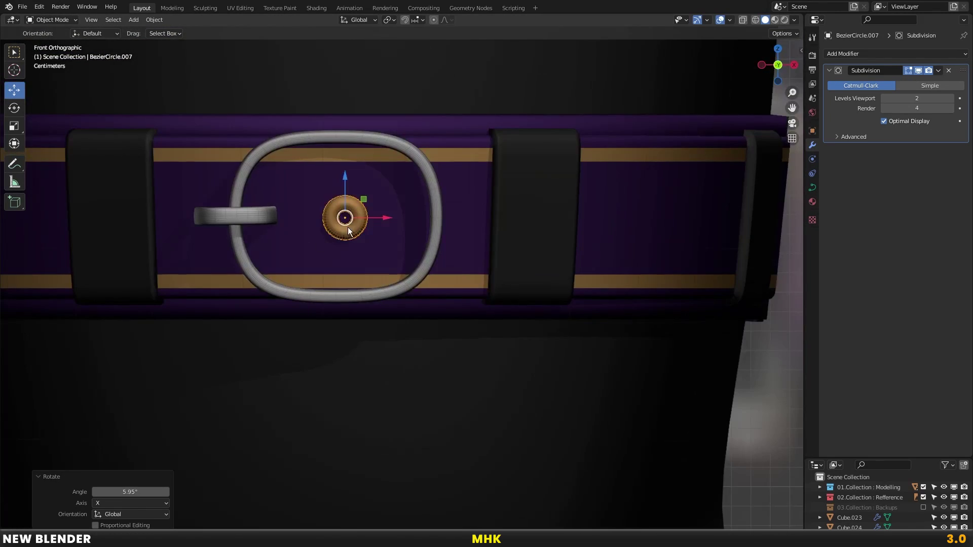
Duplicate a second eyelet to the right and rotate it about Z to follow the belt curve
{"action": "key", "text": "shift+d"}
{"action": "key", "text": "x"}
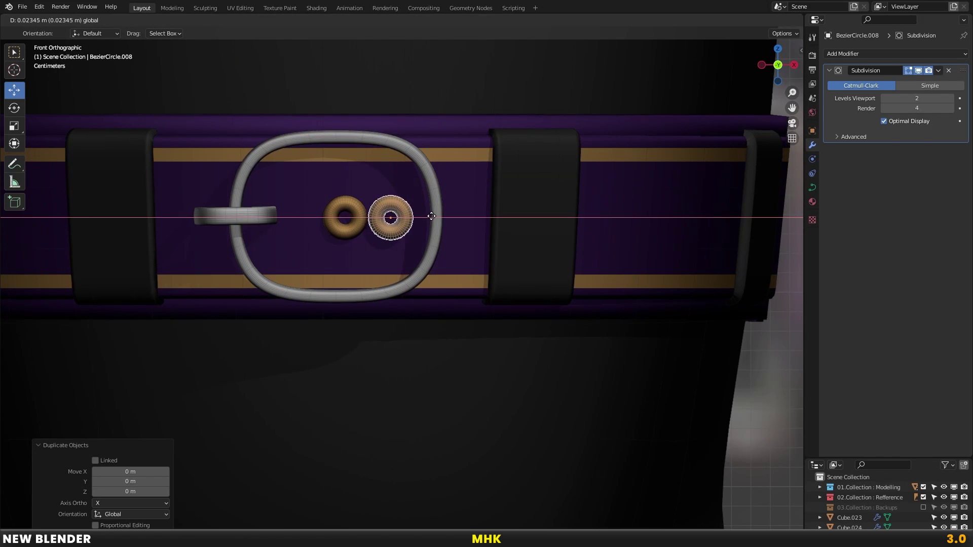
{"action": "left_click", "coordinate": [430, 218]}
{"action": "mouse_move", "coordinate": [416, 213]}
{"action": "middle_mouse_down"}
{"action": "mouse_move", "coordinate": [357, 265]}
{"action": "mouse_move", "coordinate": [332, 262]}
{"action": "middle_mouse_up"}
{"action": "scroll", "coordinate": [331, 287], "scroll_direction": "up", "scroll_amount": 5}
{"action": "key", "text": "r"}
{"action": "key", "text": "z"}
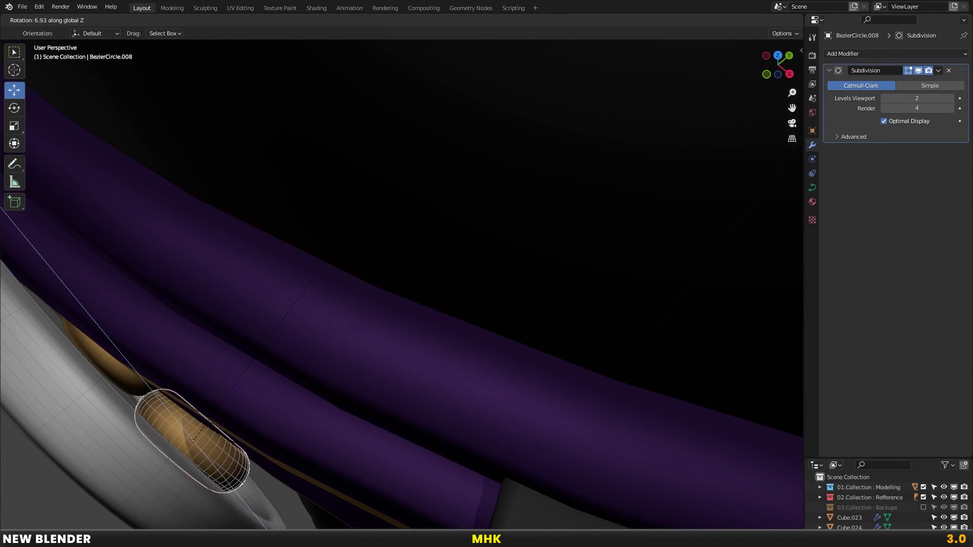
{"action": "left_click", "coordinate": [321, 240]}
{"action": "key", "text": "r"}
{"action": "key", "text": "Escape"}
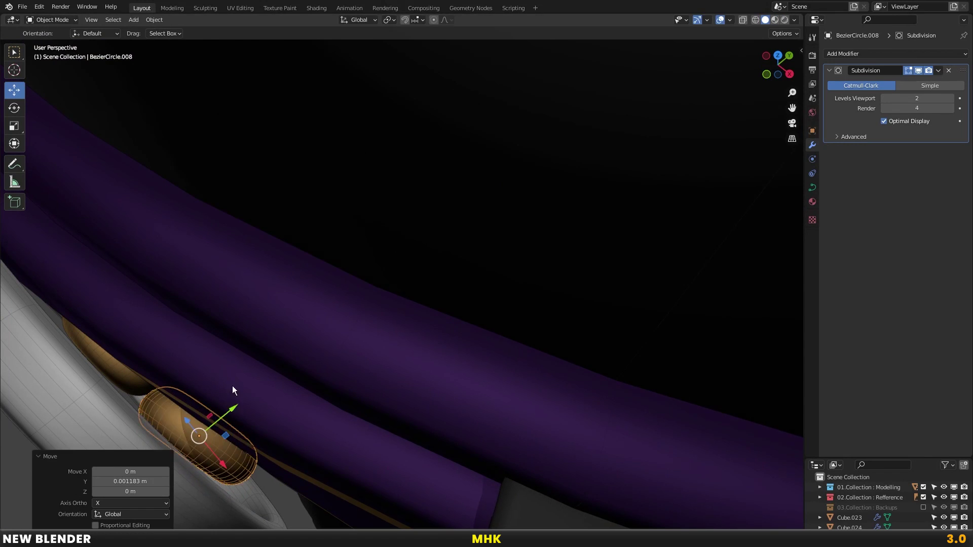
{"action": "key", "text": "KP_1"}
Duplicate a third eyelet along X, placing it further along the belt
{"action": "scroll", "coordinate": [417, 261], "scroll_direction": "down", "scroll_amount": 4}
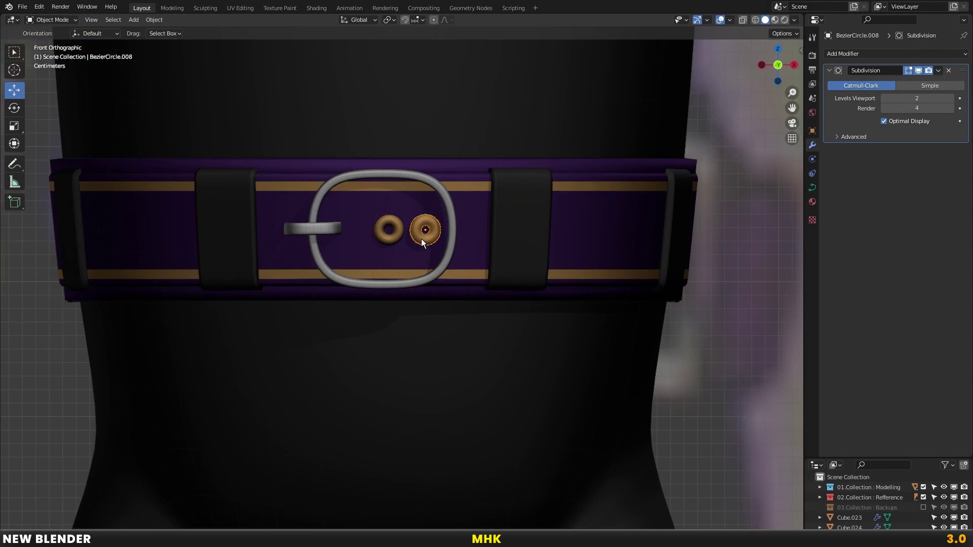
{"action": "middle_click_drag", "start_coordinate": [421, 239], "coordinate": [357, 244], "text": "shift"}
{"action": "scroll", "coordinate": [293, 242], "scroll_direction": "up", "scroll_amount": 3}
{"action": "key", "text": "shift+d"}
{"action": "key", "text": "x"}
{"action": "key", "text": "Escape"}
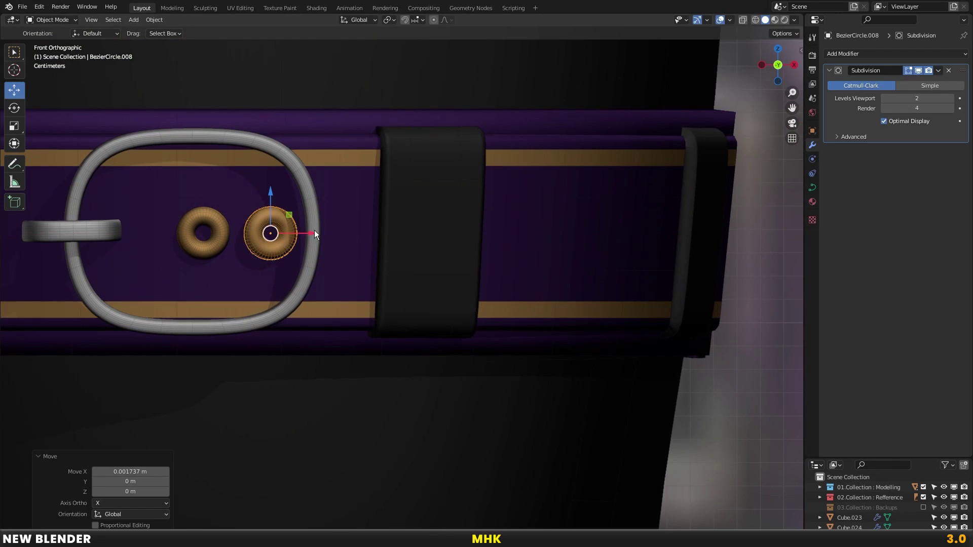
{"action": "key", "text": "shift+d"}
{"action": "key", "text": "x"}
{"action": "left_click", "coordinate": [376, 233]}
Angle the third eyelet about Z and nudge it along Y to hug the belt curve
{"action": "mouse_move", "coordinate": [376, 233]}
{"action": "middle_mouse_down"}
{"action": "mouse_move", "coordinate": [324, 287]}
{"action": "mouse_move", "coordinate": [267, 314]}
{"action": "mouse_move", "coordinate": [300, 314]}
{"action": "middle_mouse_up"}
{"action": "key", "text": "r"}
{"action": "key", "text": "z"}
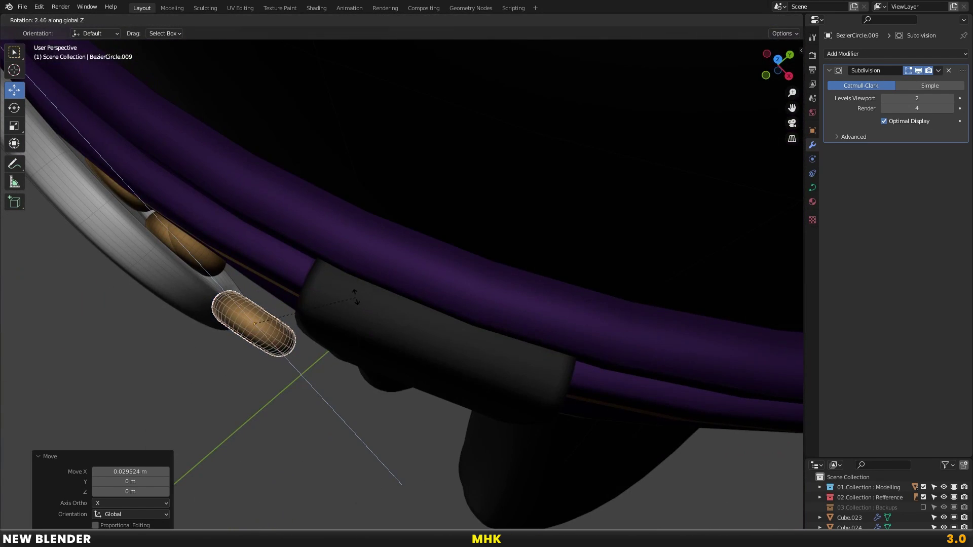
{"action": "left_click", "coordinate": [335, 287]}
{"action": "key", "text": "g"}
{"action": "key", "text": "y"}
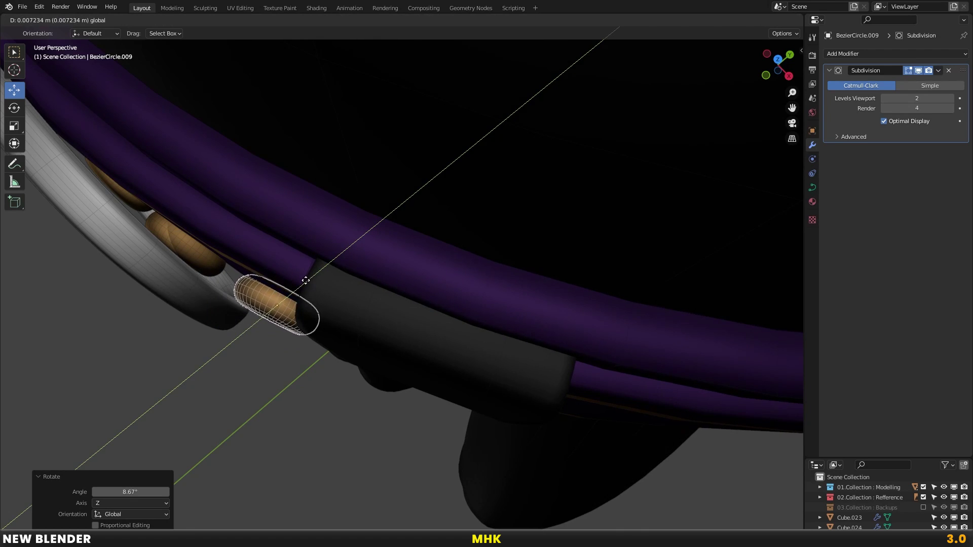
{"action": "left_click", "coordinate": [310, 276]}
{"action": "key", "text": "alt+z"}
{"action": "key", "text": "alt+z"}
{"action": "key", "text": "r"}
{"action": "left_click", "coordinate": [363, 267]}
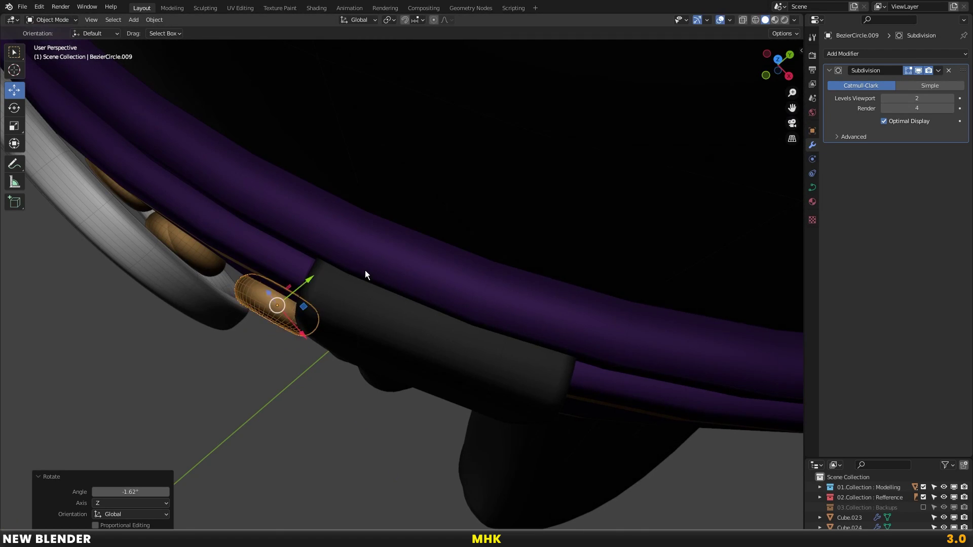
{"action": "key", "text": "KP_1"}
Check the three eyelets in front view, then select the trousers and the buckle ring
{"action": "middle_click_drag", "start_coordinate": [322, 258], "coordinate": [398, 192]}
{"action": "key", "text": "r"}
{"action": "key", "text": "Escape"}
{"action": "key", "text": "KP_1"}
{"action": "scroll", "coordinate": [397, 266], "scroll_direction": "down", "scroll_amount": 3}
{"action": "scroll", "coordinate": [400, 269], "scroll_direction": "down", "scroll_amount": 3}
{"action": "scroll", "coordinate": [403, 281], "scroll_direction": "down", "scroll_amount": 2}
{"action": "scroll", "coordinate": [400, 273], "scroll_direction": "down", "scroll_amount": 1}
{"action": "left_click", "coordinate": [404, 254]}
{"action": "scroll", "coordinate": [402, 259], "scroll_direction": "down", "scroll_amount": 2}
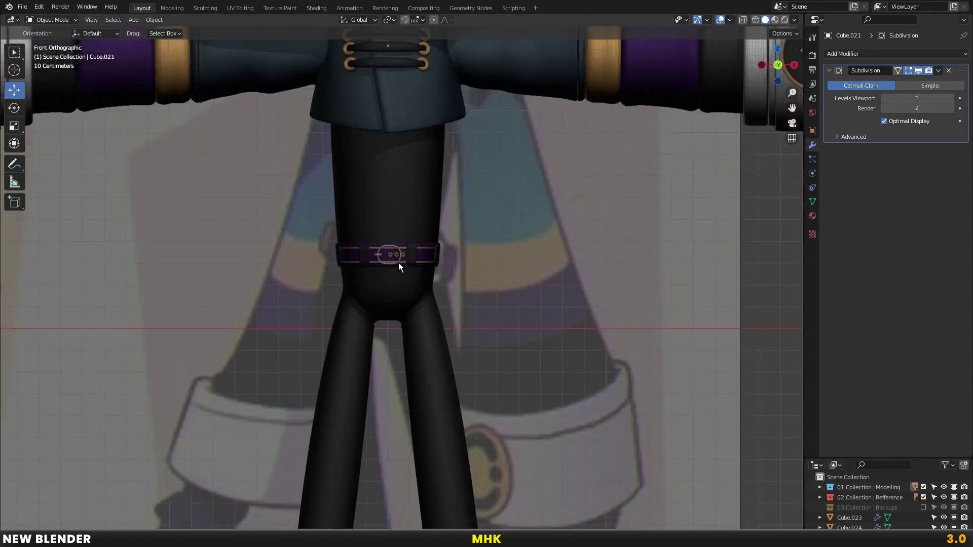
{"action": "scroll", "coordinate": [400, 259], "scroll_direction": "up", "scroll_amount": 1}
{"action": "scroll", "coordinate": [393, 256], "scroll_direction": "up", "scroll_amount": 5}
{"action": "scroll", "coordinate": [400, 231], "scroll_direction": "up", "scroll_amount": 2}
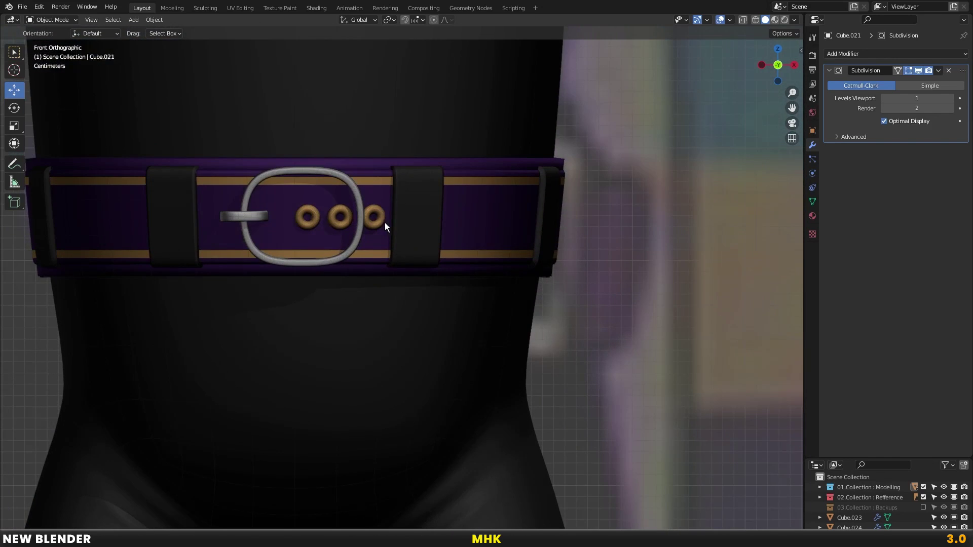
{"action": "left_click", "coordinate": [361, 222]}
Delete the buckle ring and its prong from the belt
{"action": "left_click", "coordinate": [281, 217], "text": "shift"}
{"action": "key", "text": "x"}
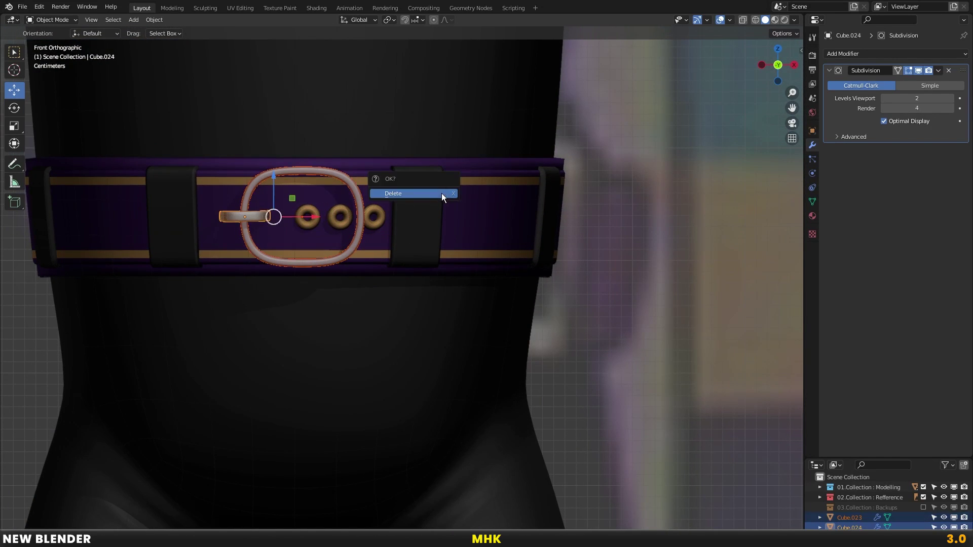
{"action": "left_click", "coordinate": [442, 193]}
{"action": "scroll", "coordinate": [387, 261], "scroll_direction": "down", "scroll_amount": 3}
{"action": "scroll", "coordinate": [376, 252], "scroll_direction": "up", "scroll_amount": 1}
{"action": "scroll", "coordinate": [378, 224], "scroll_direction": "up", "scroll_amount": 2}
Duplicate the rightmost eyelet and slide the copy along X toward the belt's right end
{"action": "left_click", "coordinate": [378, 224]}
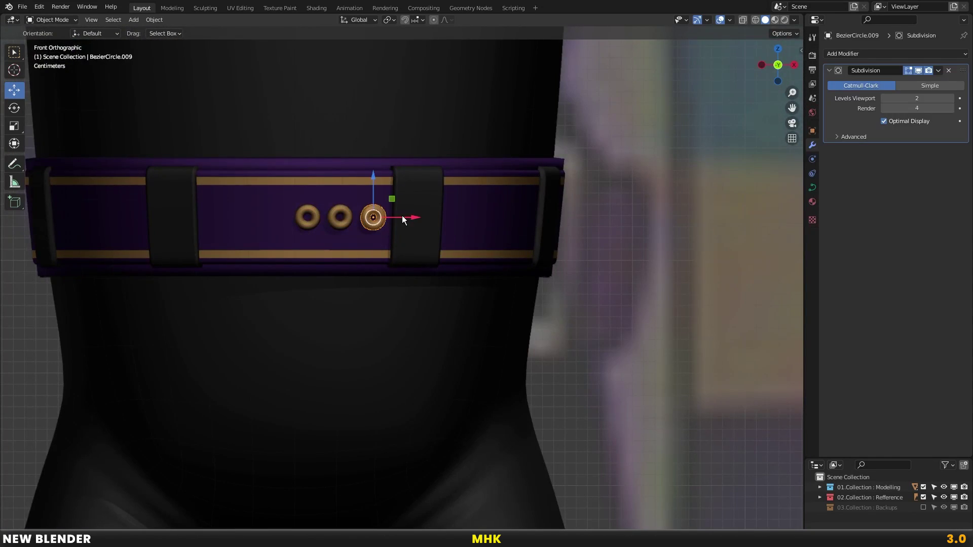
{"action": "scroll", "coordinate": [403, 215], "scroll_direction": "up", "scroll_amount": 1}
{"action": "key", "text": "shift+d"}
{"action": "key", "text": "x"}
{"action": "left_click", "coordinate": [487, 244]}
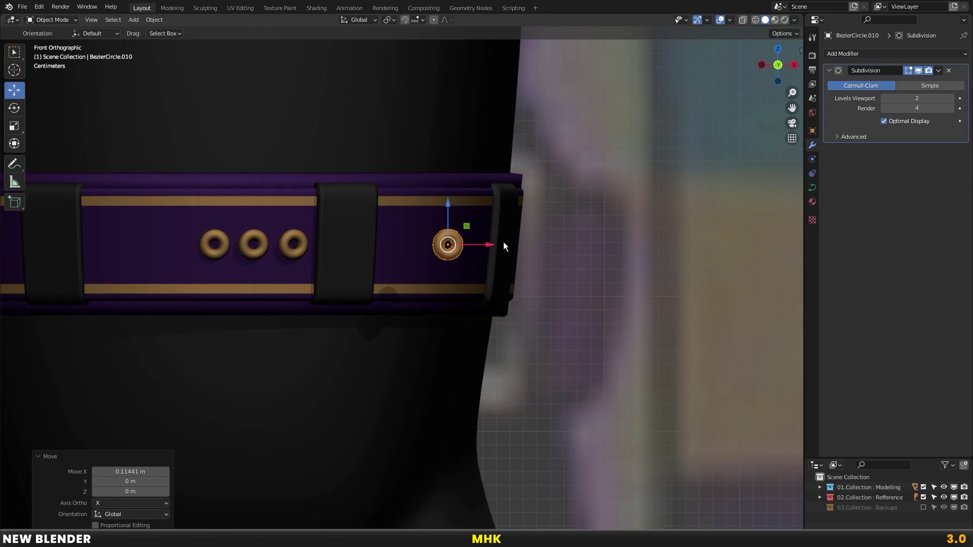
{"action": "middle_click_drag", "start_coordinate": [503, 241], "coordinate": [336, 288]}
{"action": "key", "text": "g"}
{"action": "key", "text": "x"}
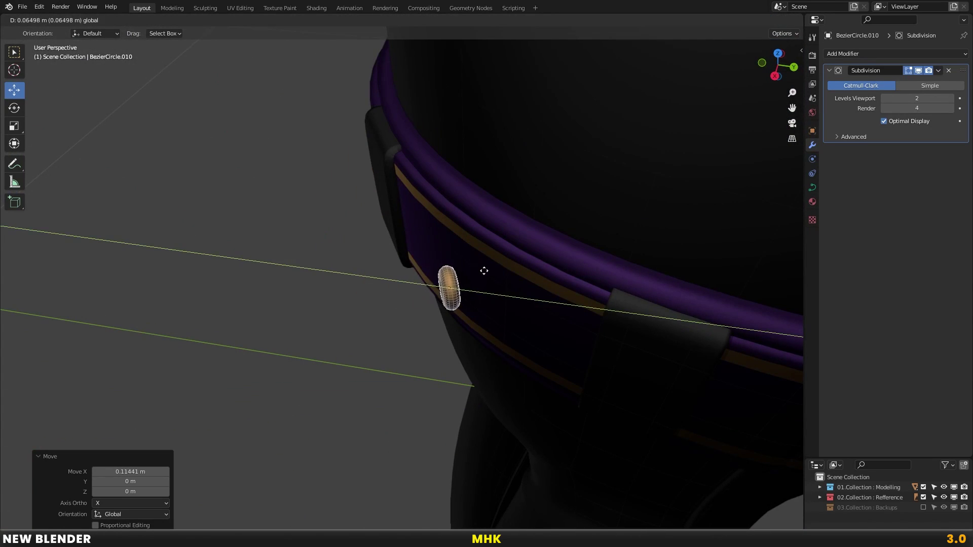
{"action": "left_click", "coordinate": [484, 271]}
{"action": "scroll", "coordinate": [433, 274], "scroll_direction": "down", "scroll_amount": 2}
{"action": "middle_click_drag", "start_coordinate": [433, 274], "coordinate": [473, 244]}
Turn the side eyelet 31.8° around Z, press it onto the belt along Y, and tilt it 5.85°
{"action": "key", "text": "r"}
{"action": "key", "text": "z"}
{"action": "left_click", "coordinate": [434, 229]}
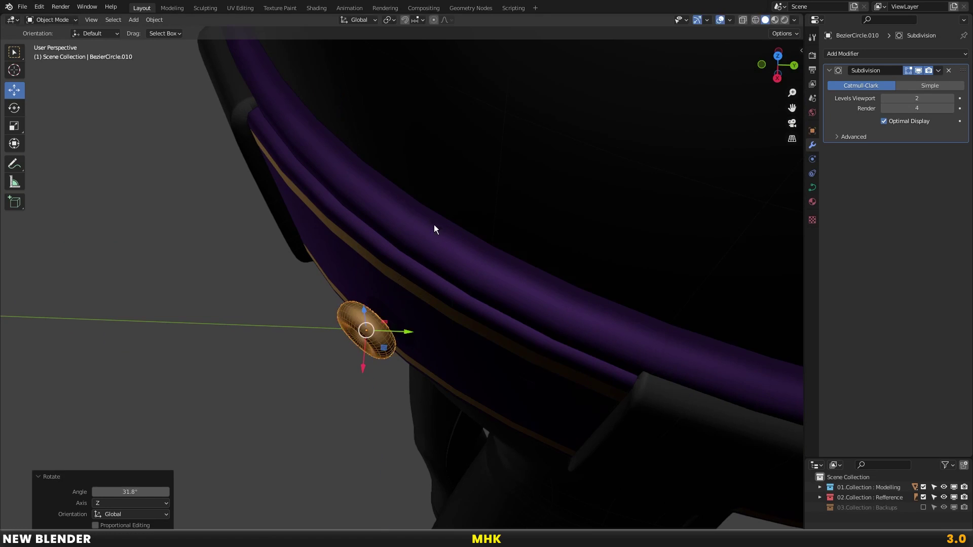
{"action": "key", "text": "g"}
{"action": "key", "text": "y"}
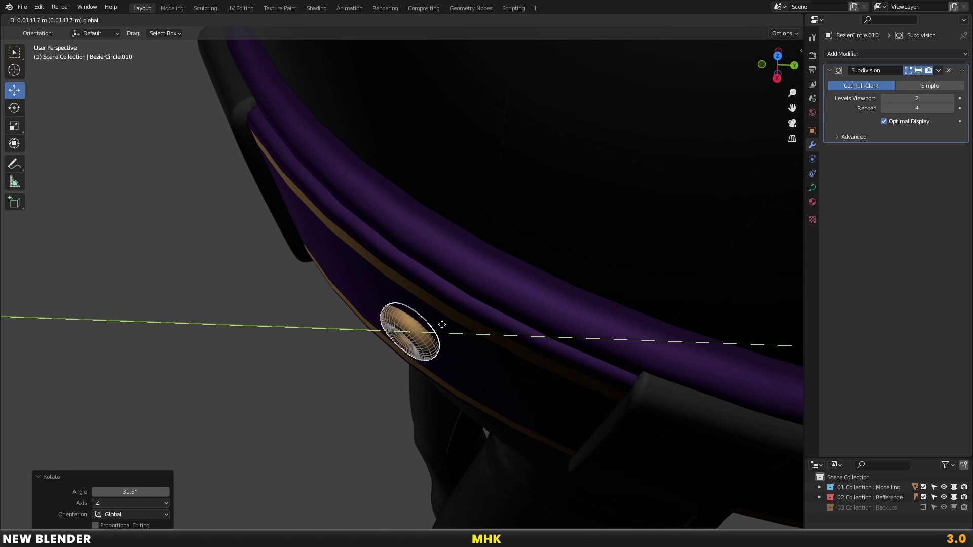
{"action": "left_click", "coordinate": [443, 325]}
{"action": "key", "text": "r"}
{"action": "left_click", "coordinate": [514, 298]}
Correct the side eyelet's tilt and mirror it to the other belt end with a Mirror modifier
{"action": "middle_click_drag", "start_coordinate": [514, 298], "coordinate": [434, 317]}
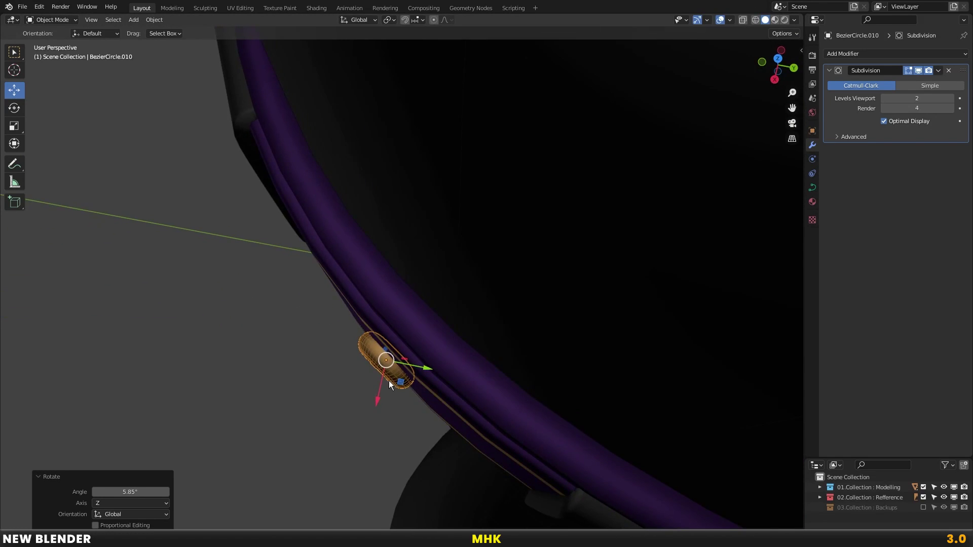
{"action": "key", "text": "KP_1"}
{"action": "scroll", "coordinate": [487, 283], "scroll_direction": "down", "scroll_amount": 2}
{"action": "scroll", "coordinate": [446, 233], "scroll_direction": "up", "scroll_amount": 2}
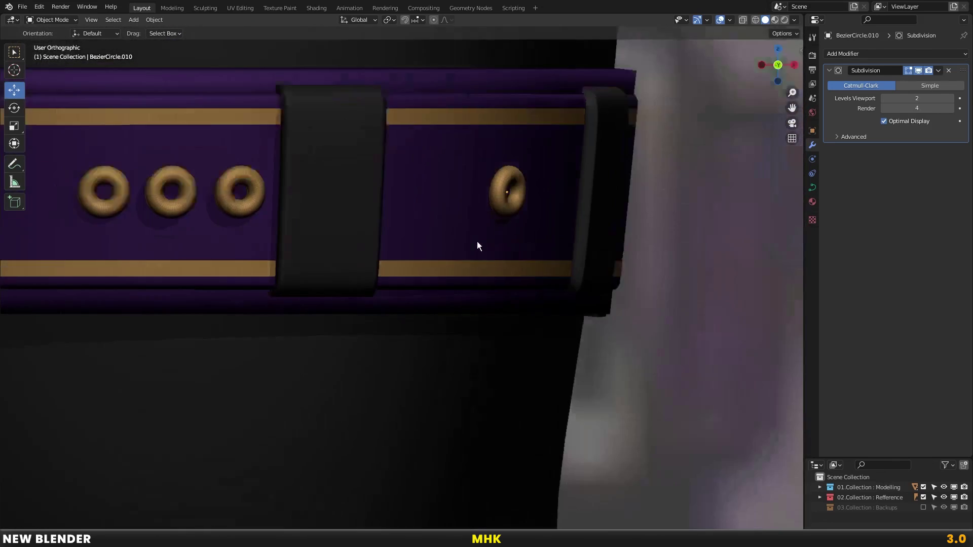
{"action": "middle_click_drag", "start_coordinate": [482, 224], "coordinate": [527, 211]}
{"action": "key", "text": "r"}
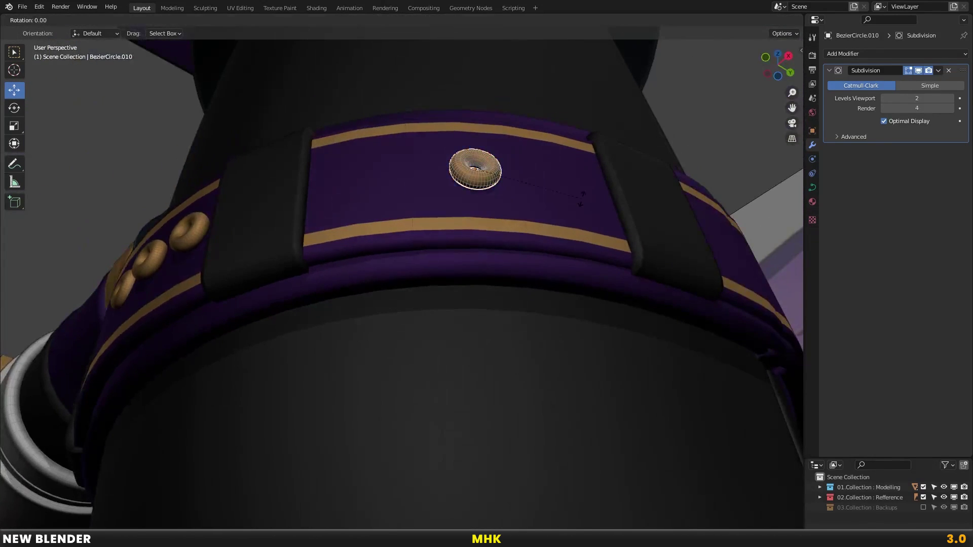
{"action": "left_click", "coordinate": [581, 195]}
{"action": "key", "text": "KP_1"}
{"action": "left_click", "coordinate": [855, 54]}
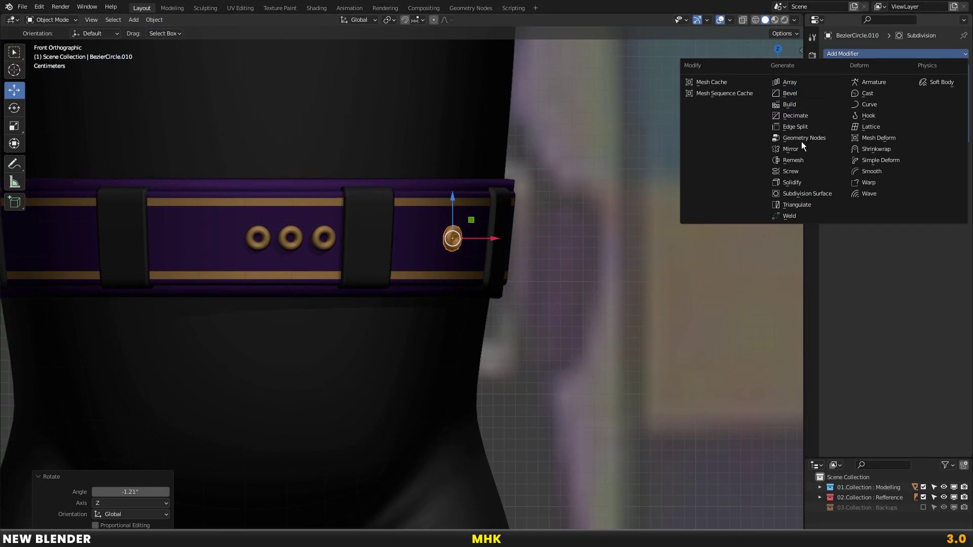
{"action": "left_click", "coordinate": [801, 167]}
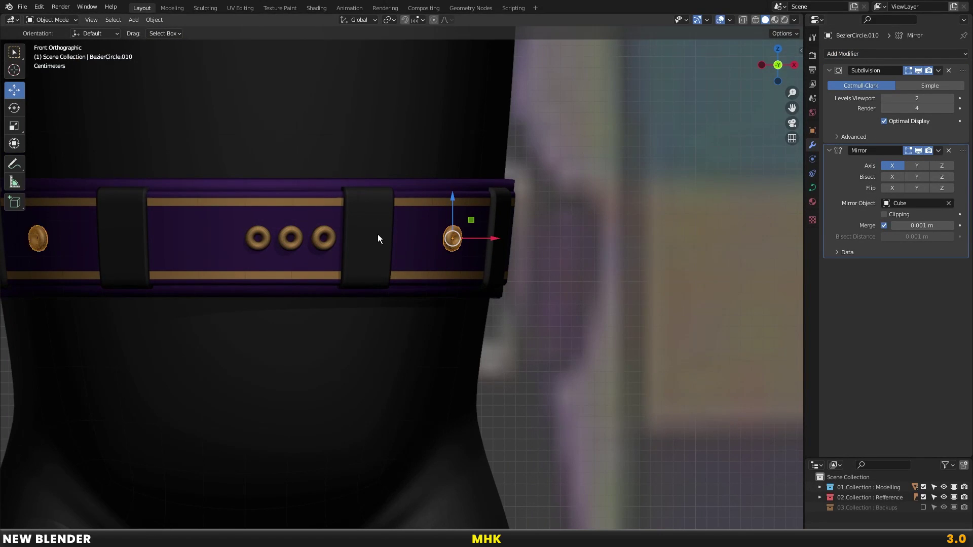
Duplicate the leftmost eyelet along X to form a fourth eyelet in the row
{"action": "scroll", "coordinate": [379, 234], "scroll_direction": "down", "scroll_amount": 5}
{"action": "left_click", "coordinate": [274, 250]}
{"action": "scroll", "coordinate": [277, 232], "scroll_direction": "up", "scroll_amount": 4}
{"action": "scroll", "coordinate": [372, 223], "scroll_direction": "up", "scroll_amount": 3}
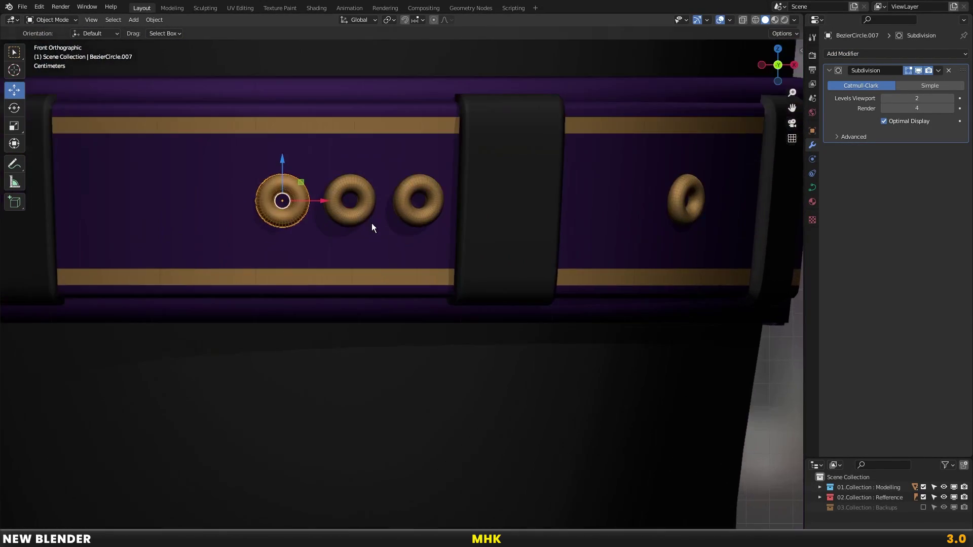
{"action": "scroll", "coordinate": [372, 227], "scroll_direction": "up", "scroll_amount": 1}
{"action": "key", "text": "shift+d"}
{"action": "key", "text": "x"}
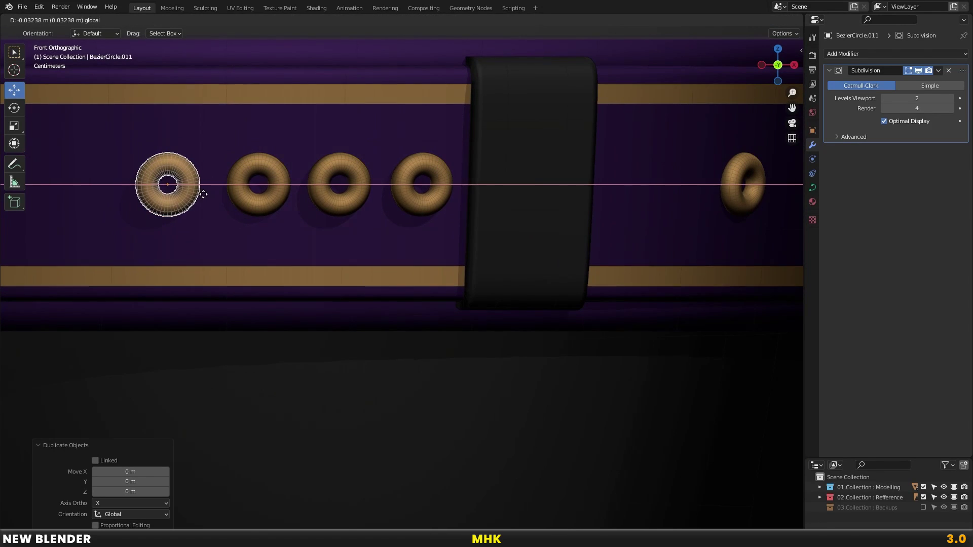
{"action": "left_click", "coordinate": [202, 194]}
{"action": "mouse_move", "coordinate": [203, 194]}
{"action": "middle_mouse_down", "text": "shift"}
{"action": "mouse_move", "coordinate": [364, 195]}
{"action": "mouse_move", "coordinate": [182, 253]}
{"action": "mouse_move", "coordinate": [193, 272]}
{"action": "middle_mouse_up", "text": "shift"}
{"action": "left_click_drag", "start_coordinate": [193, 273], "coordinate": [180, 274]}
{"action": "left_click", "coordinate": [180, 273]}
{"action": "key", "text": "KP_1"}
Check the trousers and belt loops, then clear the selection
{"action": "left_click", "coordinate": [378, 245]}
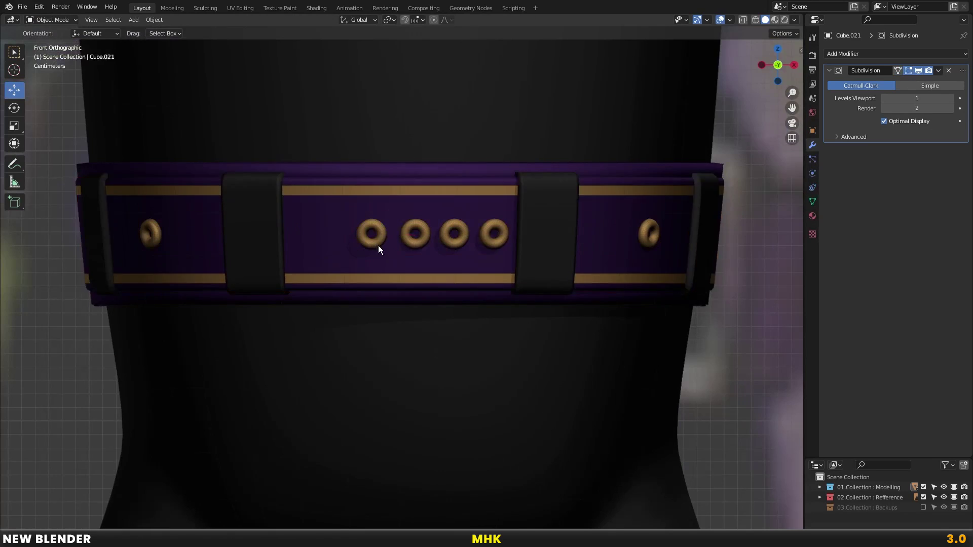
{"action": "scroll", "coordinate": [395, 244], "scroll_direction": "down", "scroll_amount": 7}
{"action": "scroll", "coordinate": [431, 246], "scroll_direction": "down", "scroll_amount": 4}
{"action": "scroll", "coordinate": [466, 233], "scroll_direction": "down", "scroll_amount": 1}
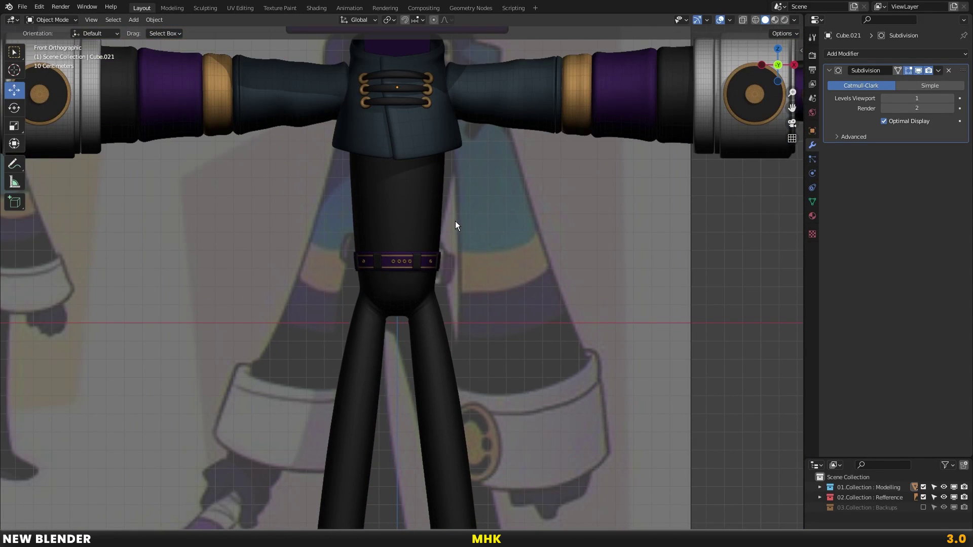
{"action": "scroll", "coordinate": [455, 222], "scroll_direction": "up", "scroll_amount": 3}
{"action": "scroll", "coordinate": [442, 218], "scroll_direction": "up", "scroll_amount": 4}
{"action": "left_click", "coordinate": [303, 184]}
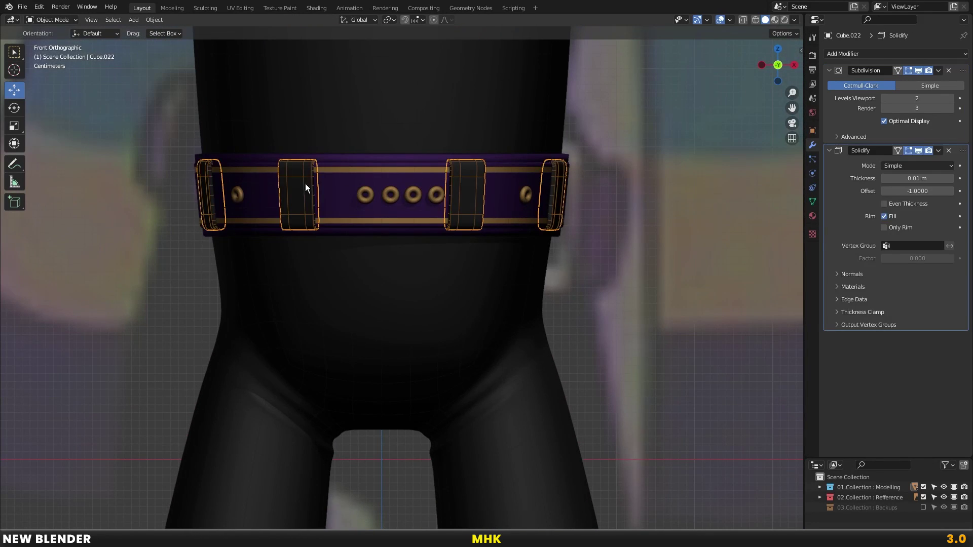
{"action": "scroll", "coordinate": [303, 184], "scroll_direction": "up", "scroll_amount": 2}
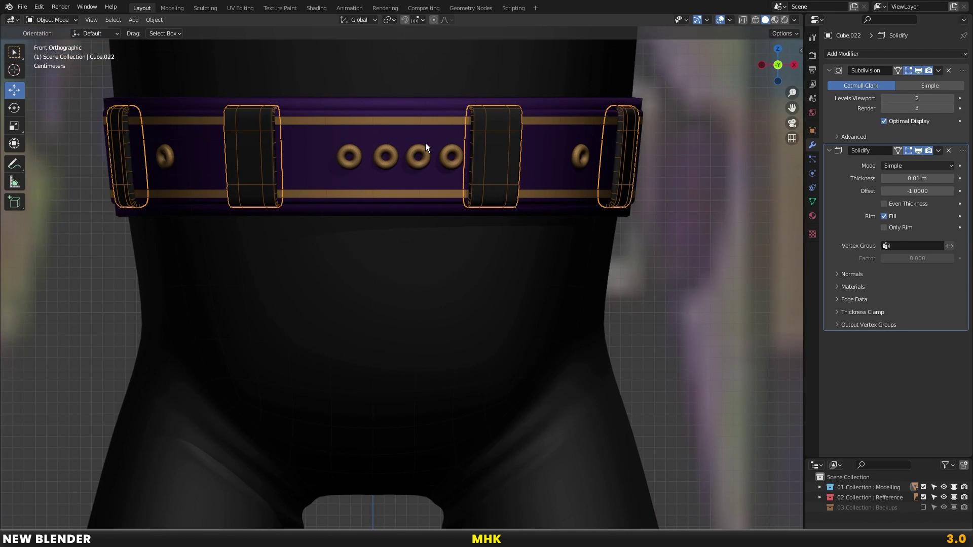
{"action": "key", "text": "alt+a"}
{"action": "key", "text": "shift+a"}
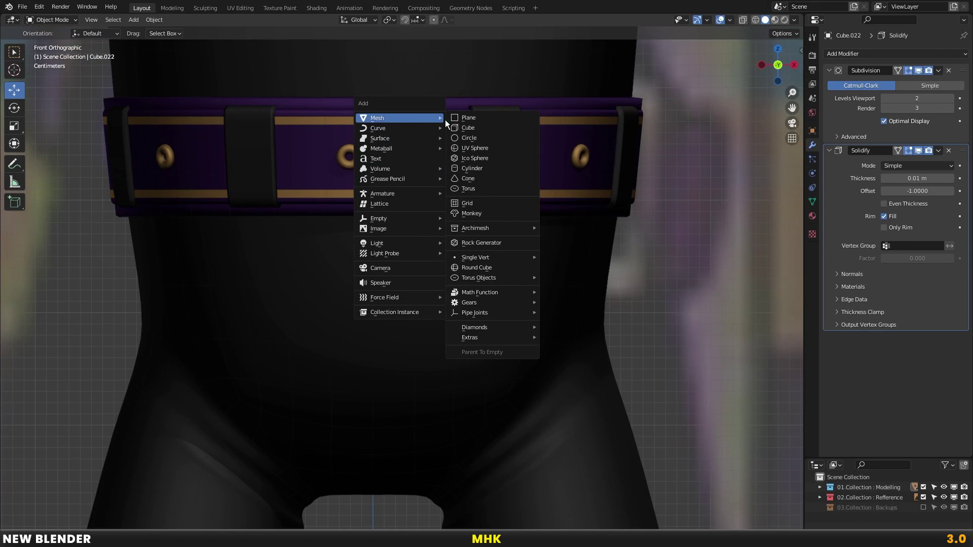
{"action": "mouse_move", "coordinate": [395, 128]}
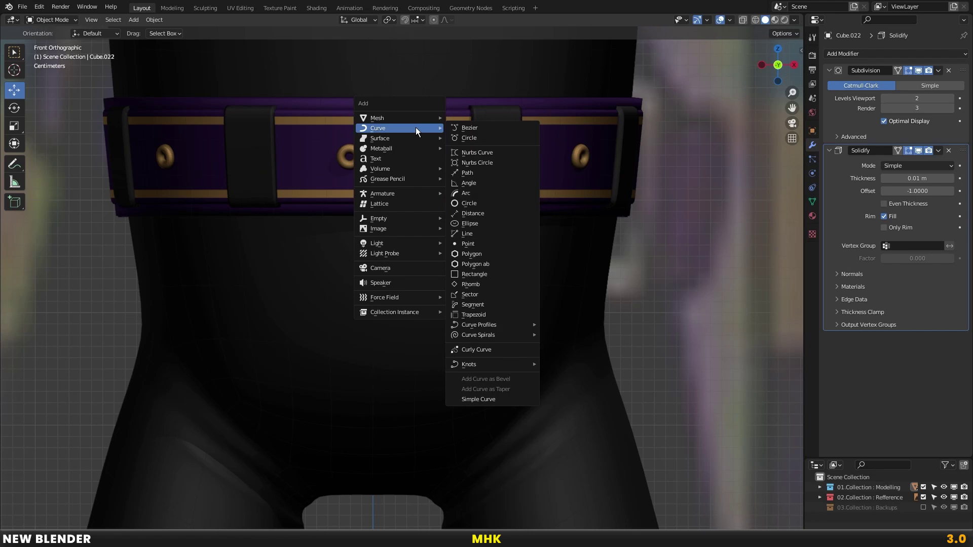
Add a Bezier circle, stand it upright with a 90° X rotation, and give it 0.15 m tube depth
{"action": "left_click", "coordinate": [474, 137]}
{"action": "scroll", "coordinate": [477, 194], "scroll_direction": "down", "scroll_amount": 3}
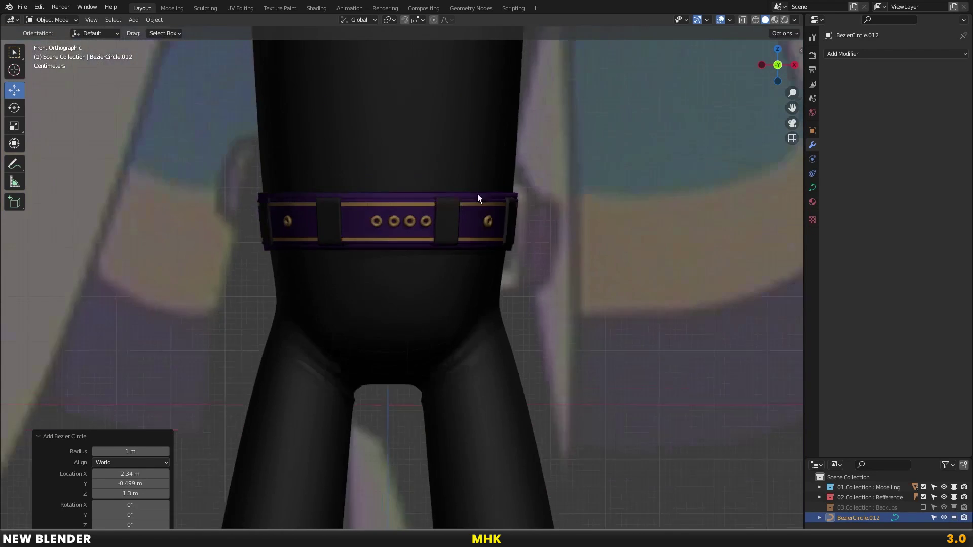
{"action": "scroll", "coordinate": [598, 229], "scroll_direction": "down", "scroll_amount": 2}
{"action": "scroll", "coordinate": [598, 233], "scroll_direction": "down", "scroll_amount": 2}
{"action": "key", "text": "r"}
{"action": "key", "text": "x"}
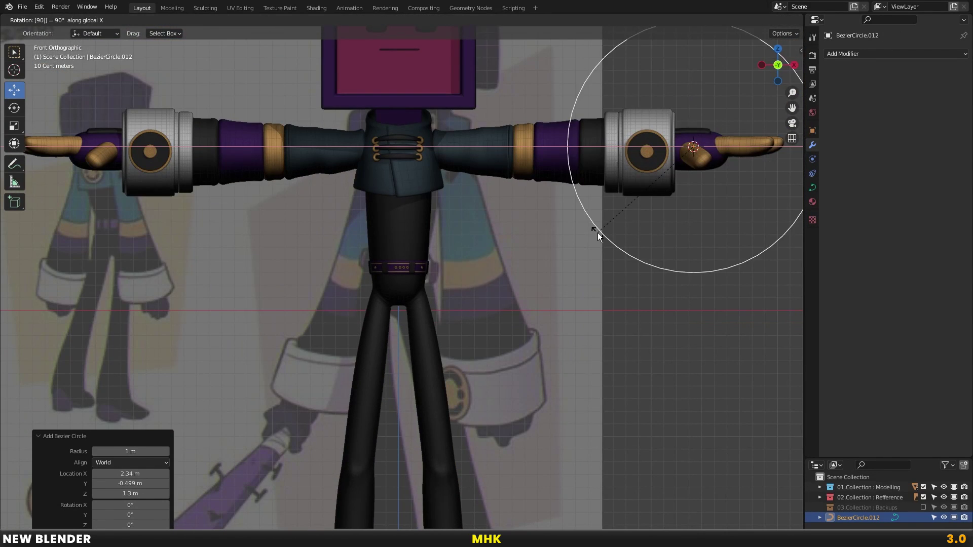
{"action": "key", "text": "Return"}
{"action": "left_click", "coordinate": [813, 188]}
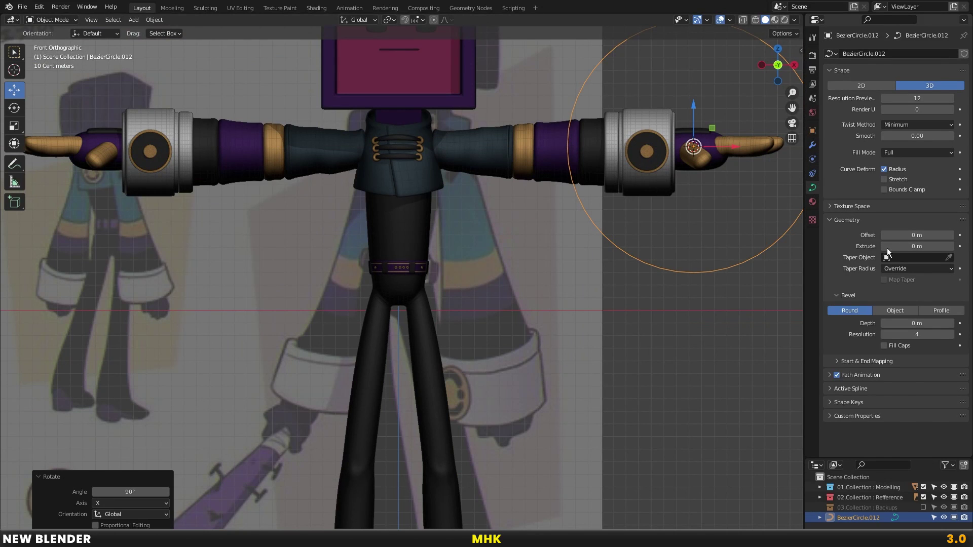
{"action": "left_click_drag", "start_coordinate": [918, 324], "coordinate": [942, 323]}
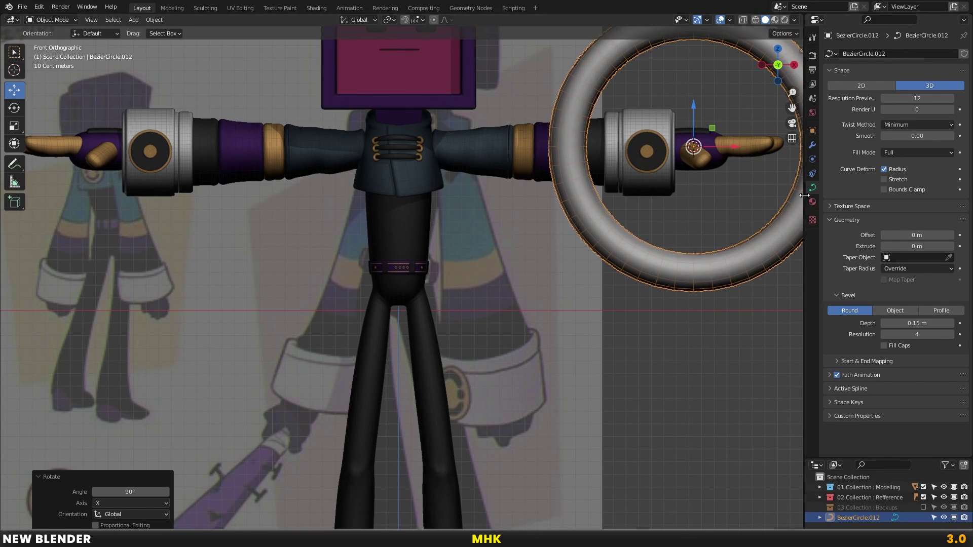
Widen the ring's top and bottom points along X in Edit Mode
{"action": "key", "text": "Tab"}
{"action": "scroll", "coordinate": [717, 159], "scroll_direction": "down", "scroll_amount": 3}
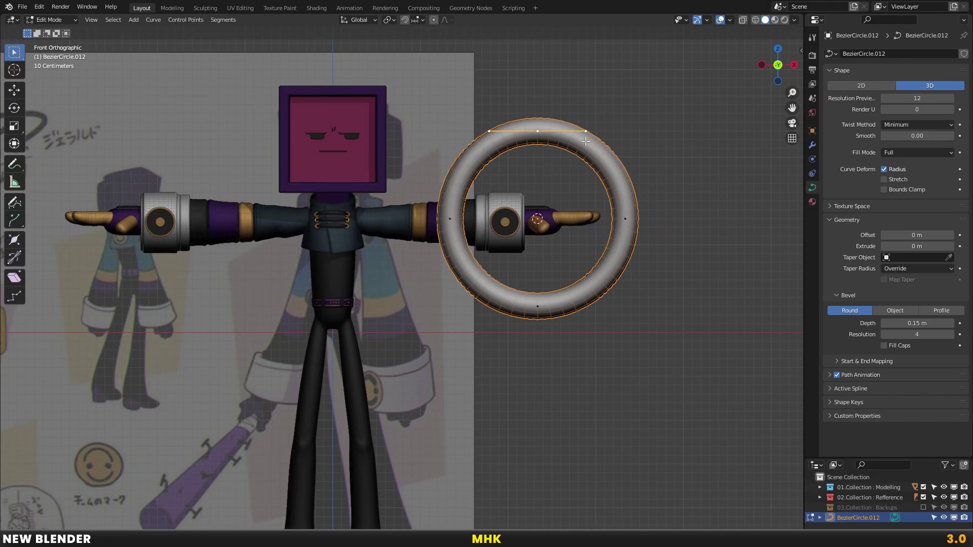
{"action": "key", "text": "s"}
{"action": "left_click", "coordinate": [717, 269]}
{"action": "key", "text": "s"}
{"action": "key", "text": "x"}
{"action": "left_click", "coordinate": [709, 272]}
{"action": "left_click", "coordinate": [538, 306]}
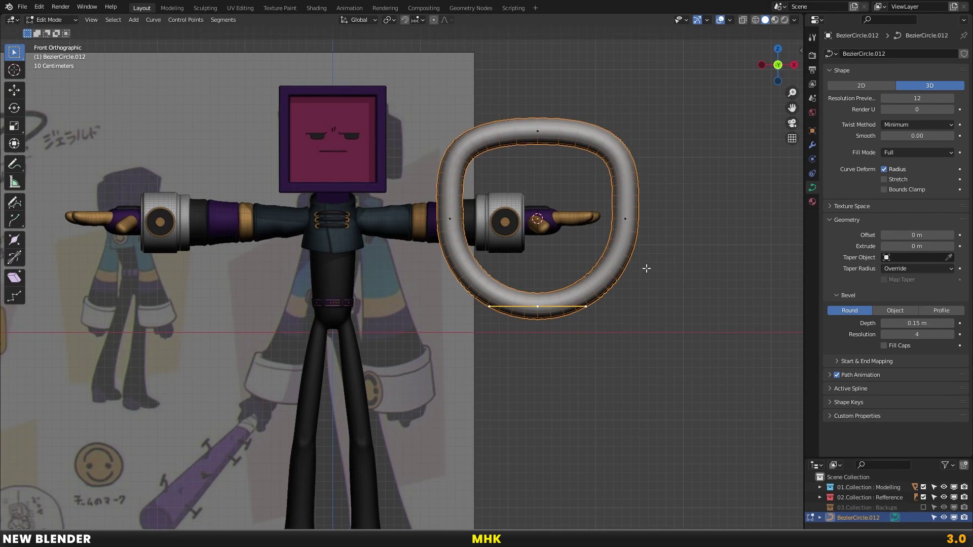
{"action": "key", "text": "s"}
{"action": "key", "text": "x"}
{"action": "left_click", "coordinate": [704, 274]}
Stretch the ring's right and left side points vertically along Z
{"action": "left_click", "coordinate": [625, 216]}
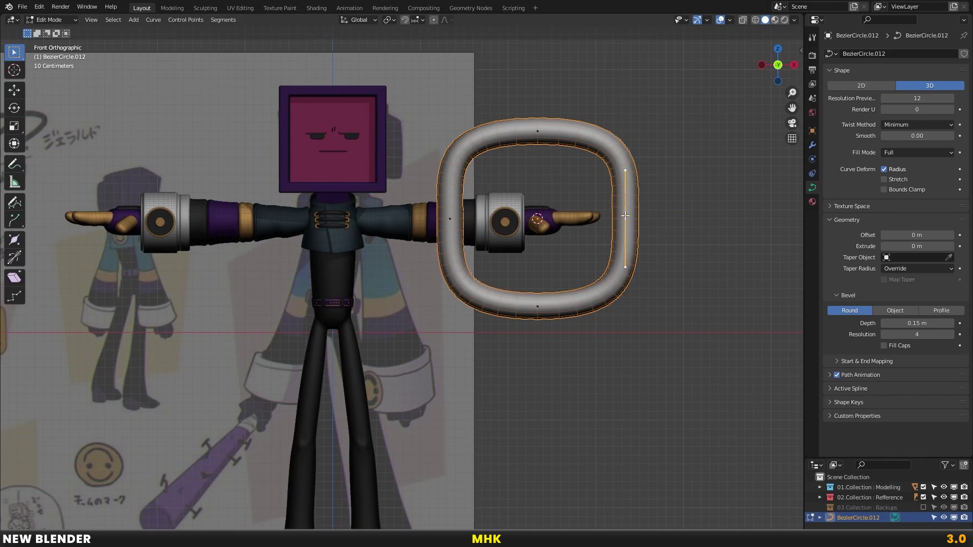
{"action": "key", "text": "s"}
{"action": "key", "text": "z"}
{"action": "left_click", "coordinate": [664, 207]}
{"action": "key", "text": "s"}
{"action": "key", "text": "z"}
{"action": "right_click", "coordinate": [651, 216]}
{"action": "left_click", "coordinate": [649, 217]}
{"action": "key", "text": "s"}
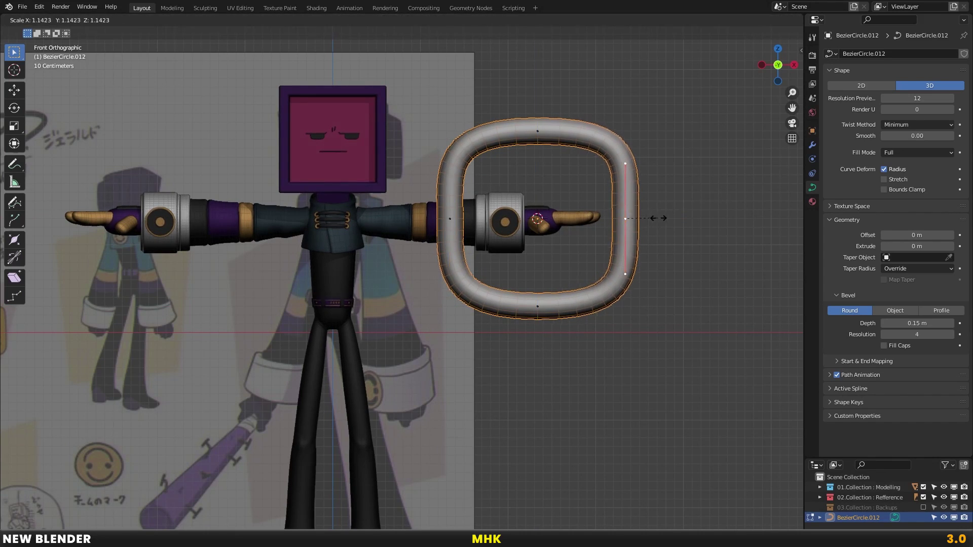
{"action": "right_click", "coordinate": [658, 218]}
{"action": "left_click", "coordinate": [450, 218]}
{"action": "key", "text": "s"}
{"action": "key", "text": "z"}
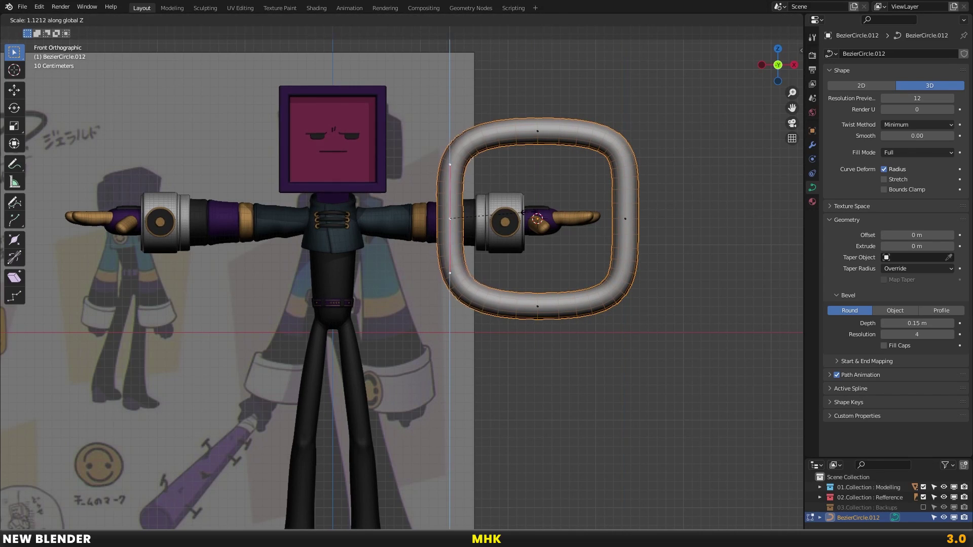
{"action": "left_click", "coordinate": [537, 219]}
Widen the whole ring along X and subdivide its segments with midpoints
{"action": "key", "text": "a"}
{"action": "key", "text": "s"}
{"action": "key", "text": "x"}
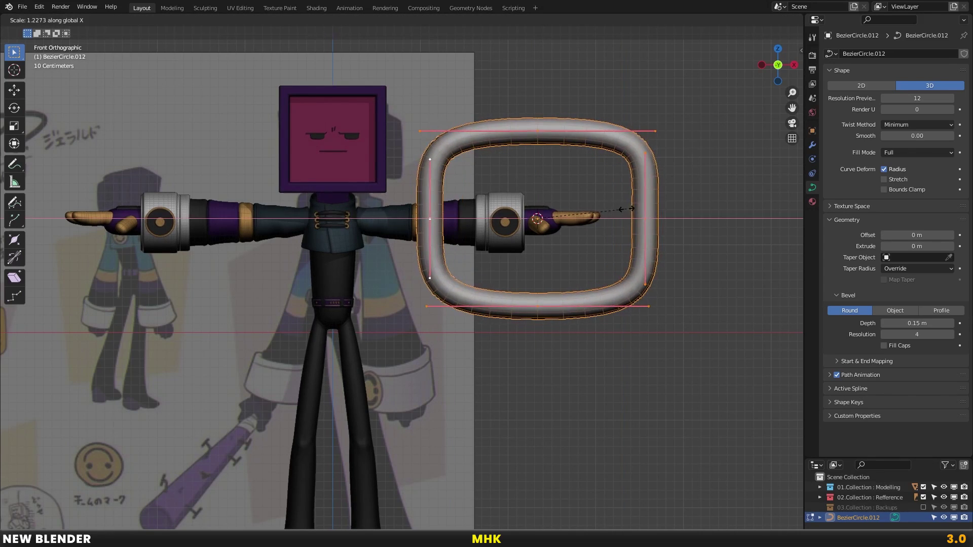
{"action": "left_click", "coordinate": [632, 217]}
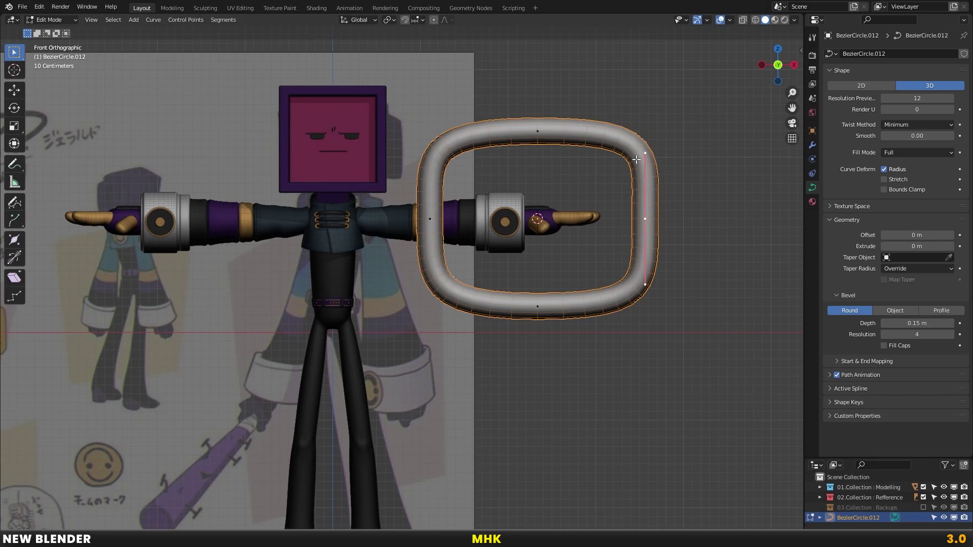
{"action": "right_click", "coordinate": [519, 183]}
{"action": "right_click", "coordinate": [670, 160]}
{"action": "left_click", "coordinate": [670, 159]}
Try a vertical shrink of the whole ring, undo it, and resume editing its points
{"action": "key", "text": "Tab"}
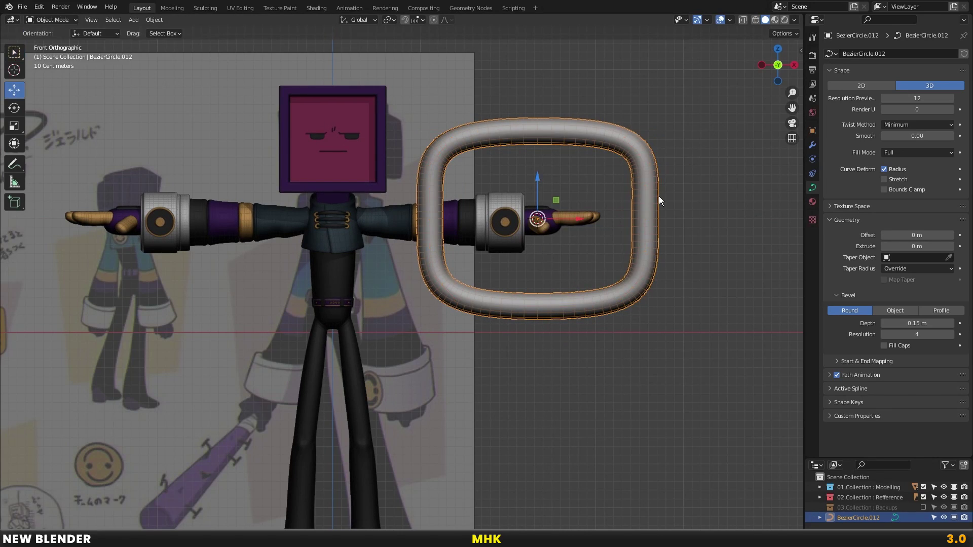
{"action": "key", "text": "s"}
{"action": "key", "text": "z"}
{"action": "left_click", "coordinate": [654, 196]}
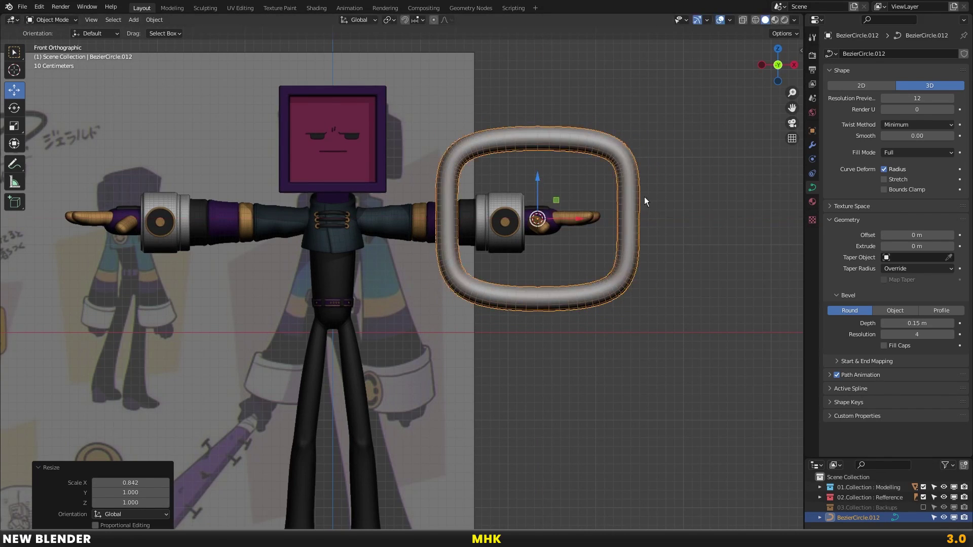
{"action": "key", "text": "ctrl+z"}
{"action": "key", "text": "Tab"}
{"action": "key", "text": "alt+a"}
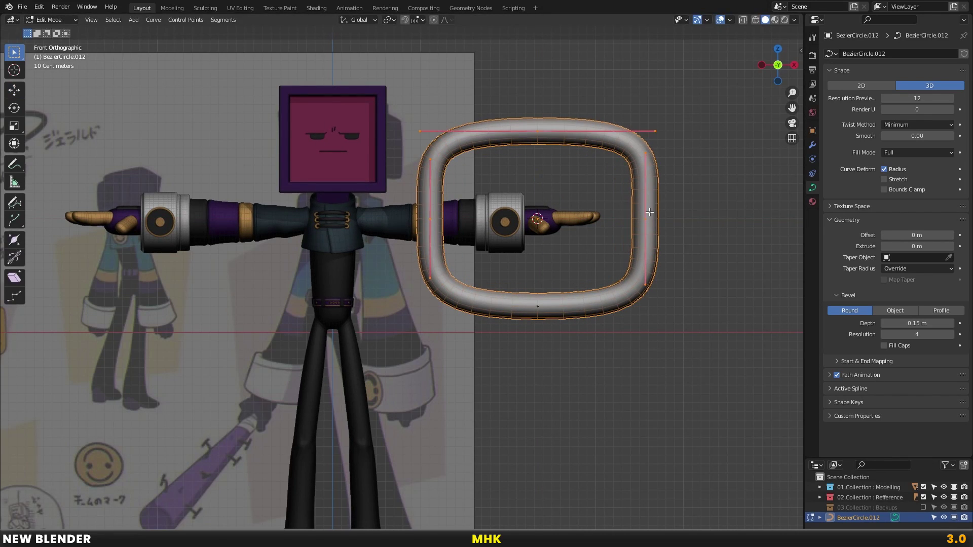
Stretch the ring's right and left sides vertically along Z again
{"action": "key", "text": "s"}
{"action": "key", "text": "z"}
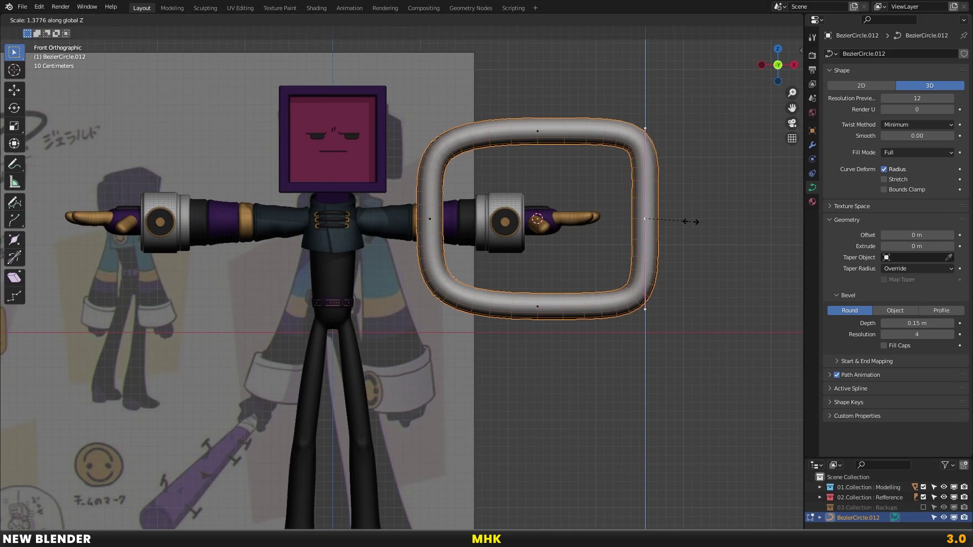
{"action": "left_click", "coordinate": [690, 222]}
{"action": "key", "text": "s"}
{"action": "key", "text": "z"}
{"action": "left_click", "coordinate": [718, 223]}
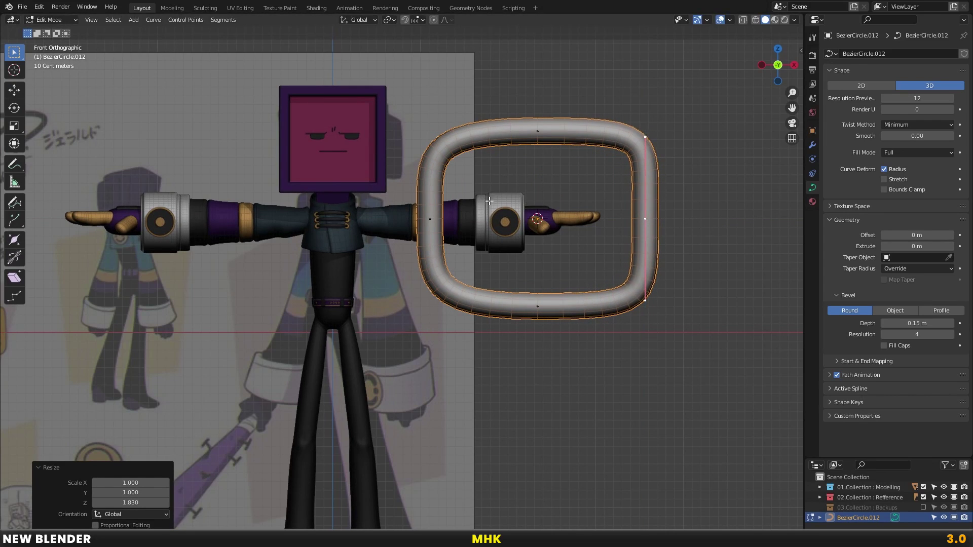
{"action": "left_click", "coordinate": [434, 213]}
{"action": "key", "text": "s"}
{"action": "key", "text": "z"}
{"action": "left_click", "coordinate": [557, 182]}
Widen the top, bottom and side points horizontally into a rounded rectangle, then leave Edit Mode
{"action": "left_click", "coordinate": [537, 132]}
{"action": "key", "text": "s"}
{"action": "key", "text": "x"}
{"action": "left_click", "coordinate": [583, 152]}
{"action": "left_click", "coordinate": [538, 306]}
{"action": "key", "text": "s"}
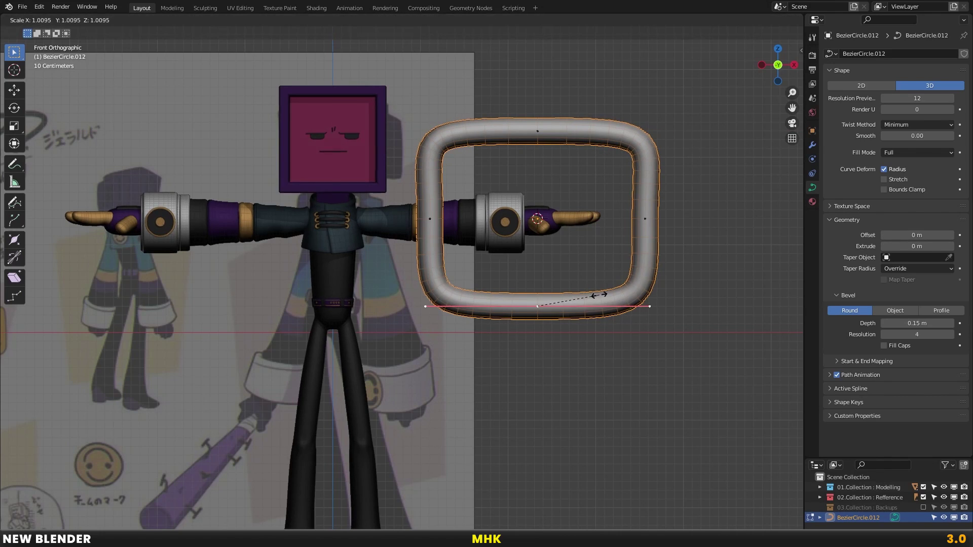
{"action": "left_click", "coordinate": [599, 295]}
{"action": "left_click", "coordinate": [658, 213]}
{"action": "key", "text": "s"}
{"action": "key", "text": "x"}
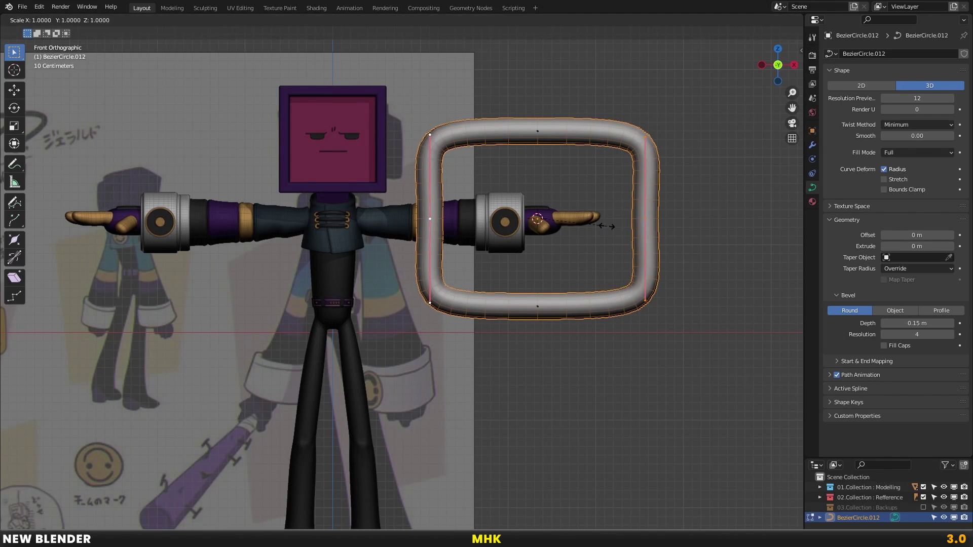
{"action": "left_click", "coordinate": [619, 230]}
{"action": "key", "text": "Tab"}
Shrink the ring to about half size and drop it in front of the belt
{"action": "key", "text": "s"}
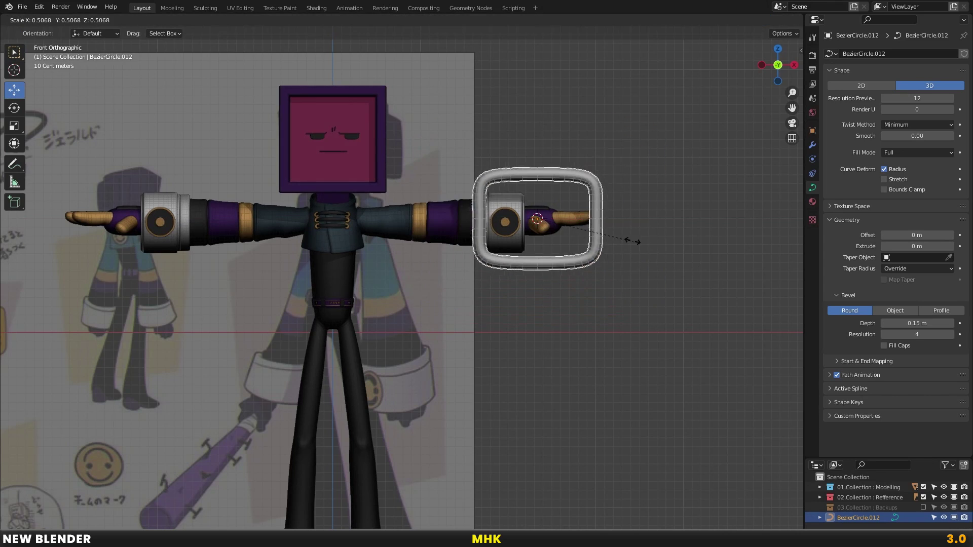
{"action": "left_click", "coordinate": [624, 236]}
{"action": "key", "text": "s"}
{"action": "left_click", "coordinate": [659, 244]}
{"action": "key", "text": "g"}
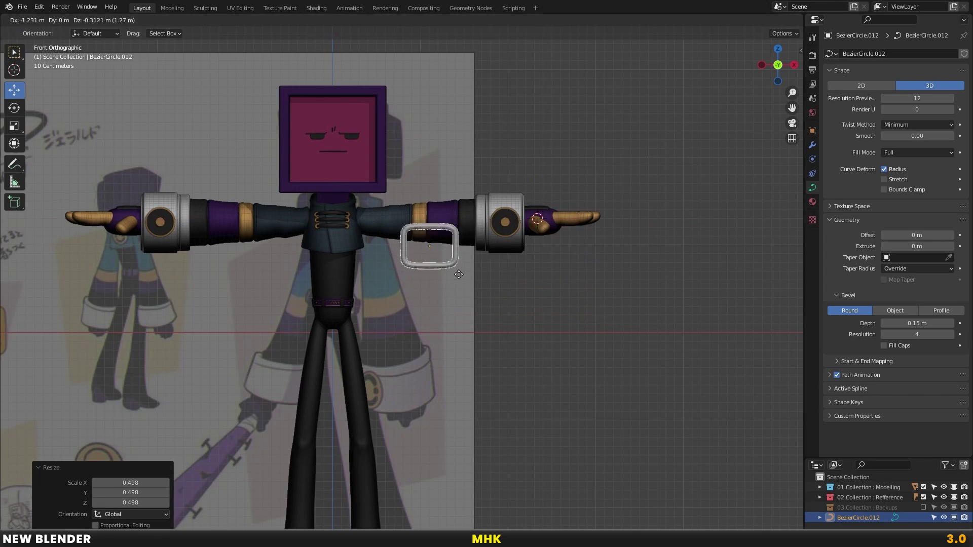
{"action": "left_click", "coordinate": [446, 324]}
{"action": "scroll", "coordinate": [395, 299], "scroll_direction": "up", "scroll_amount": 5}
Fine-tune the buckle's size and centre it on the belt over the eyelets
{"action": "key", "text": "s"}
{"action": "left_click", "coordinate": [548, 205]}
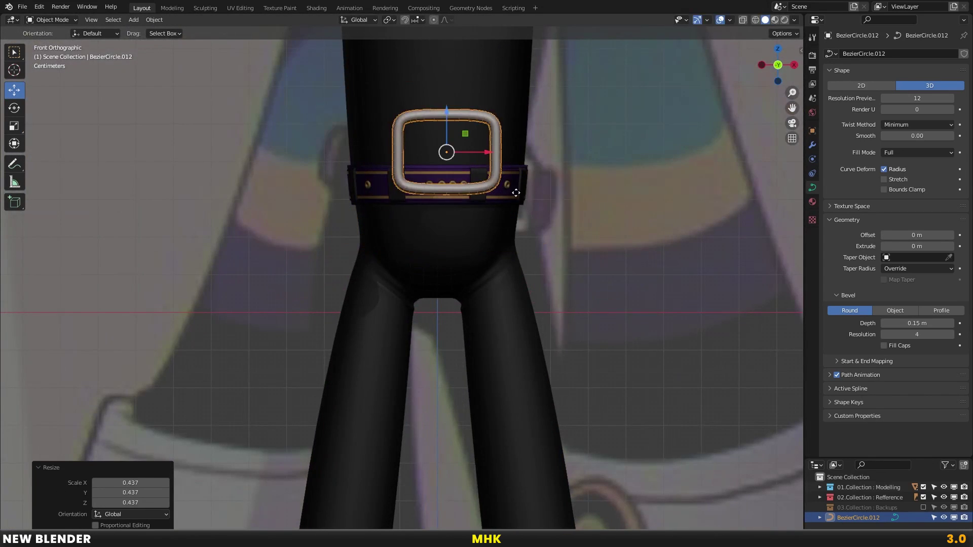
{"action": "scroll", "coordinate": [549, 209], "scroll_direction": "up", "scroll_amount": 2}
{"action": "key", "text": "s"}
{"action": "left_click", "coordinate": [510, 244]}
{"action": "scroll", "coordinate": [510, 248], "scroll_direction": "up", "scroll_amount": 1}
{"action": "key", "text": "s"}
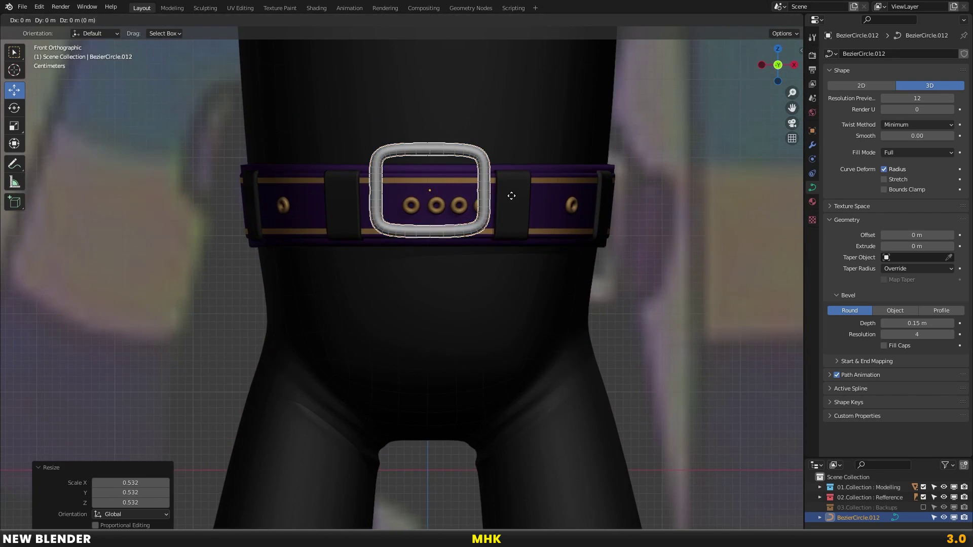
{"action": "left_click", "coordinate": [512, 209]}
{"action": "key", "text": "g"}
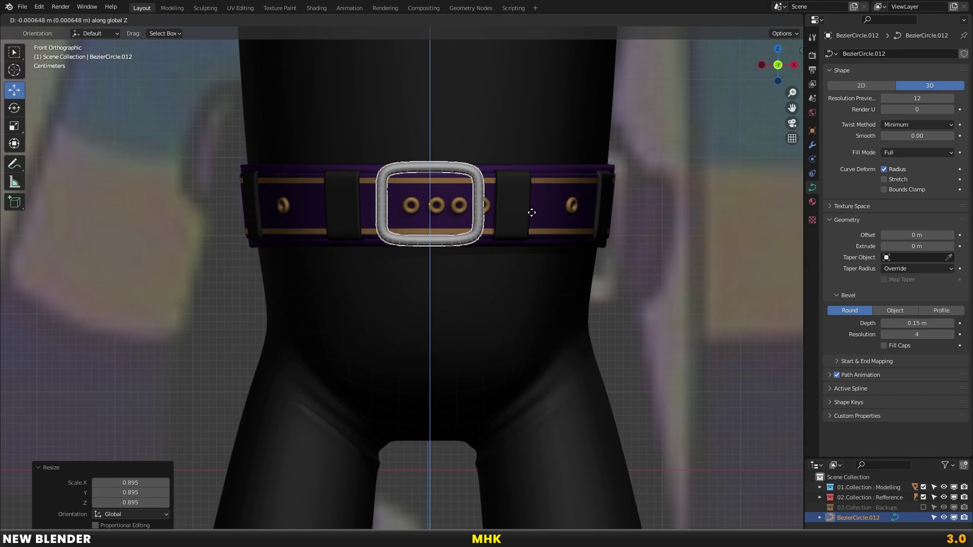
{"action": "left_click", "coordinate": [531, 213]}
From an angled view, move the buckle along Y until it sits against the belt
{"action": "scroll", "coordinate": [451, 226], "scroll_direction": "down", "scroll_amount": 4}
{"action": "scroll", "coordinate": [456, 218], "scroll_direction": "up", "scroll_amount": 5}
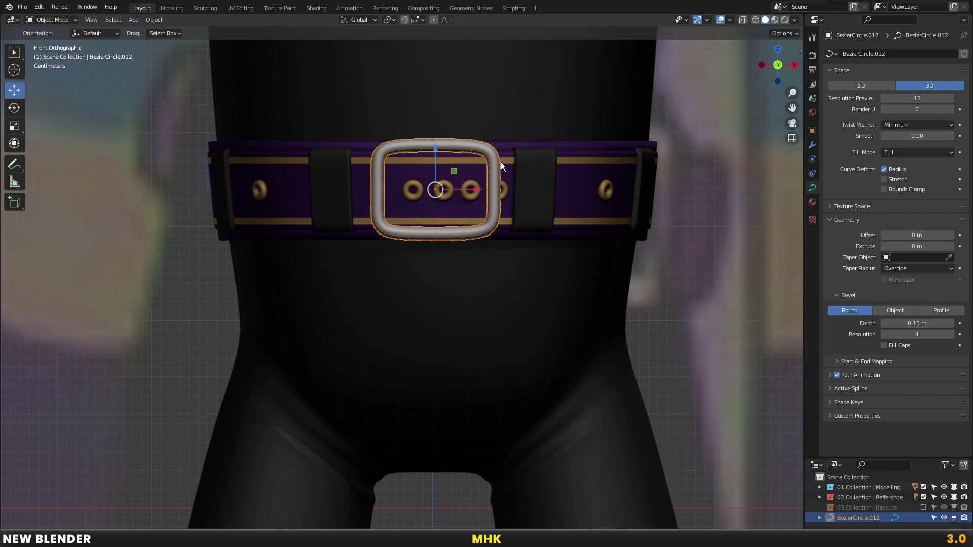
{"action": "scroll", "coordinate": [501, 162], "scroll_direction": "down", "scroll_amount": 4}
{"action": "middle_click_drag", "start_coordinate": [446, 232], "coordinate": [345, 259]}
{"action": "key", "text": "g"}
{"action": "key", "text": "y"}
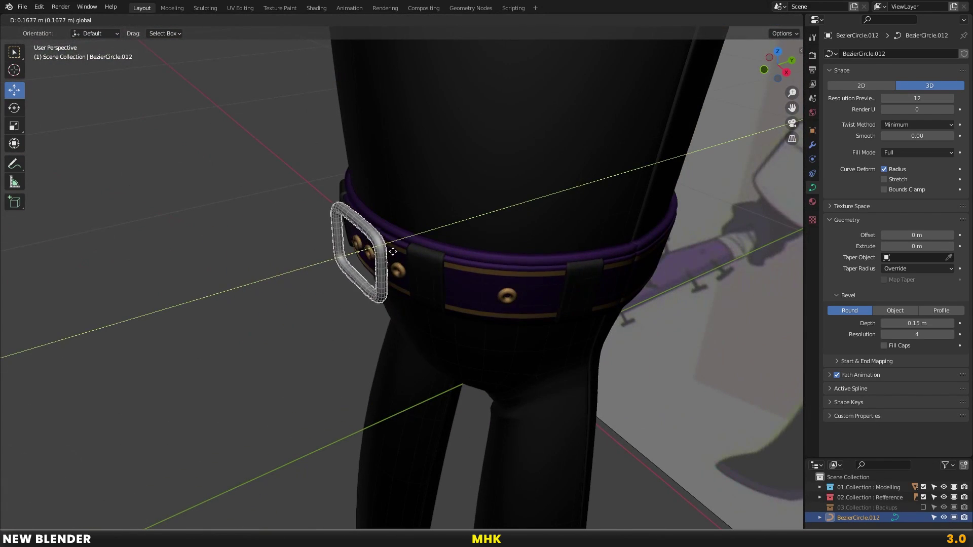
{"action": "left_click", "coordinate": [393, 250]}
Rotate the buckle in side view to match the belt's tilt, then adjust its height
{"action": "key", "text": "KP_3"}
{"action": "key", "text": "r"}
{"action": "left_click", "coordinate": [485, 181]}
{"action": "key", "text": "KP_1"}
{"action": "key", "text": "g"}
{"action": "key", "text": "z"}
{"action": "left_click", "coordinate": [486, 186]}
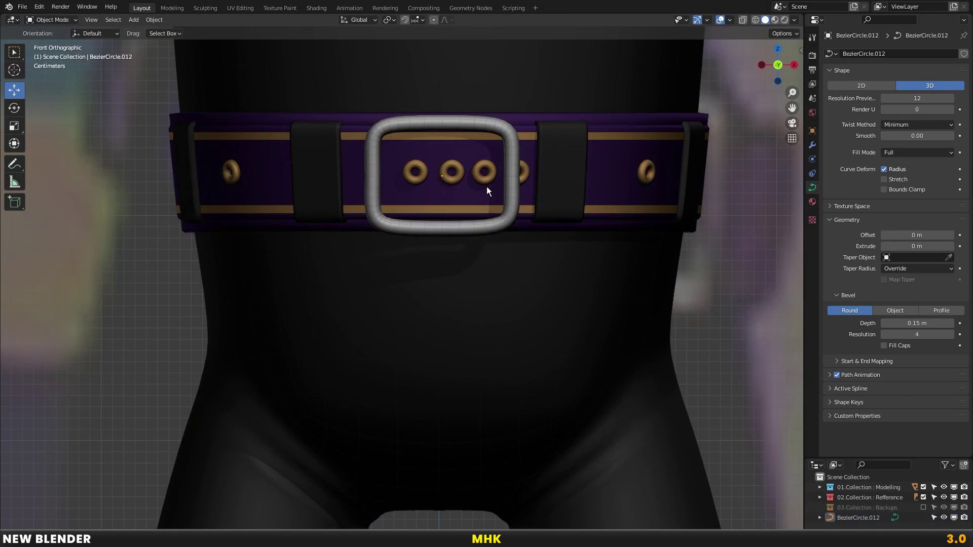
In Edit Mode, scale the left and right side points to 0 along Z to flatten the sides
{"action": "key", "text": "Tab"}
{"action": "key", "text": "s"}
{"action": "key", "text": "z"}
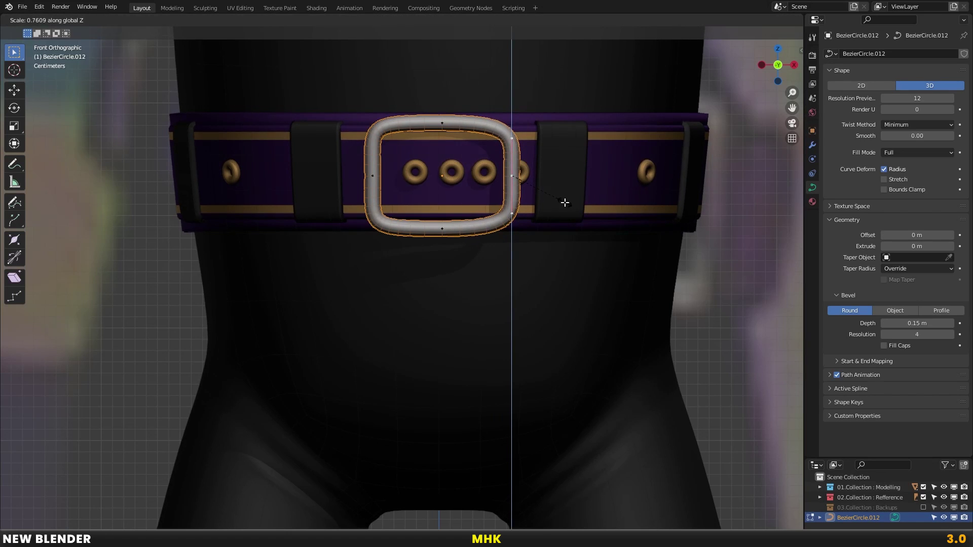
{"action": "right_click", "coordinate": [565, 203]}
{"action": "left_click", "coordinate": [373, 174], "text": "shift"}
{"action": "key", "text": "s"}
{"action": "key", "text": "z"}
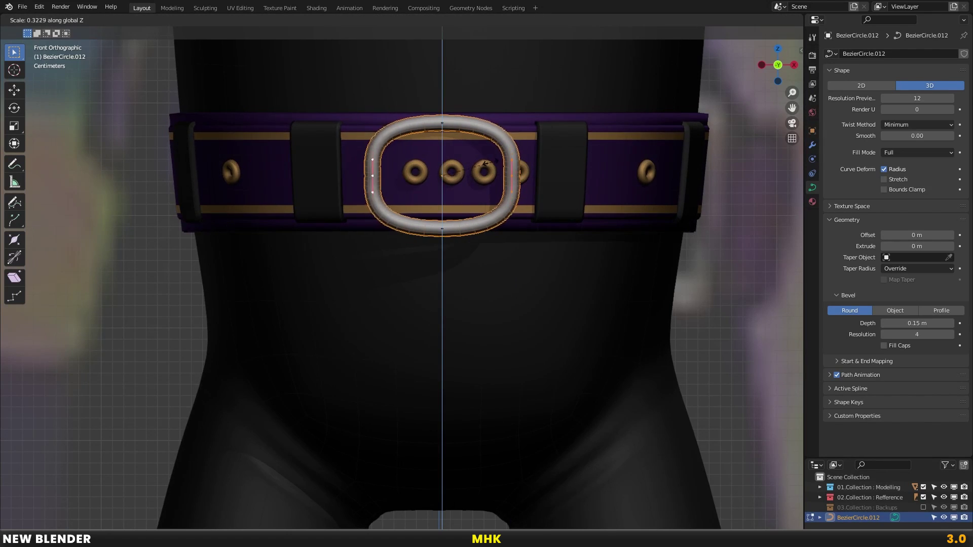
{"action": "key", "text": "0"}
{"action": "key", "text": "Return"}
{"action": "scroll", "coordinate": [515, 120], "scroll_direction": "up", "scroll_amount": 1}
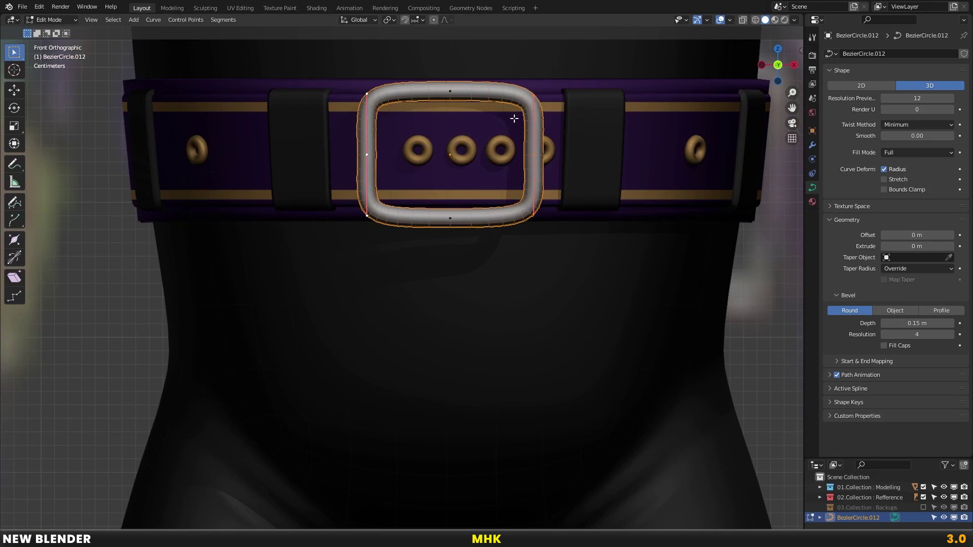
Return to Object Mode and deselect the finished buckle
{"action": "key", "text": "Tab"}
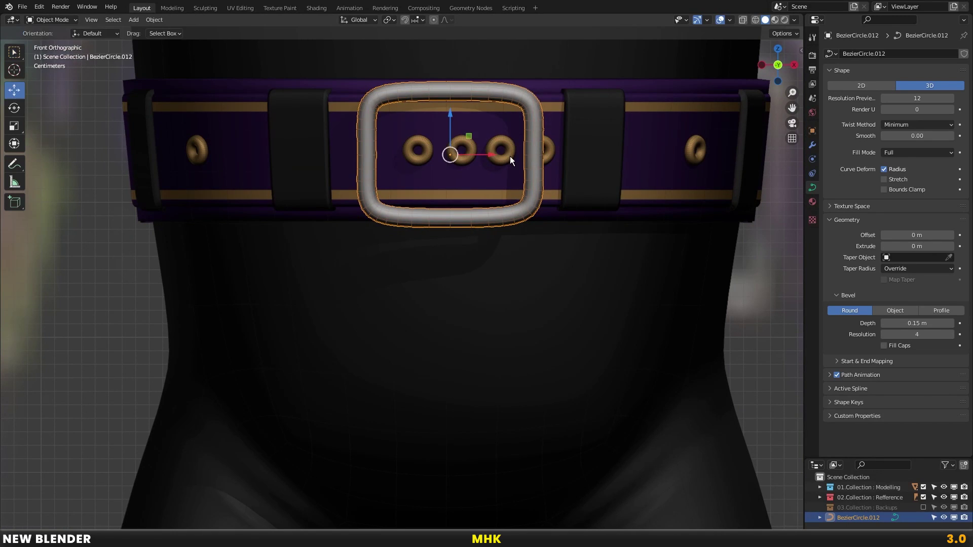
{"action": "key", "text": "alt+a"}
{"action": "scroll", "coordinate": [537, 165], "scroll_direction": "down", "scroll_amount": 3}
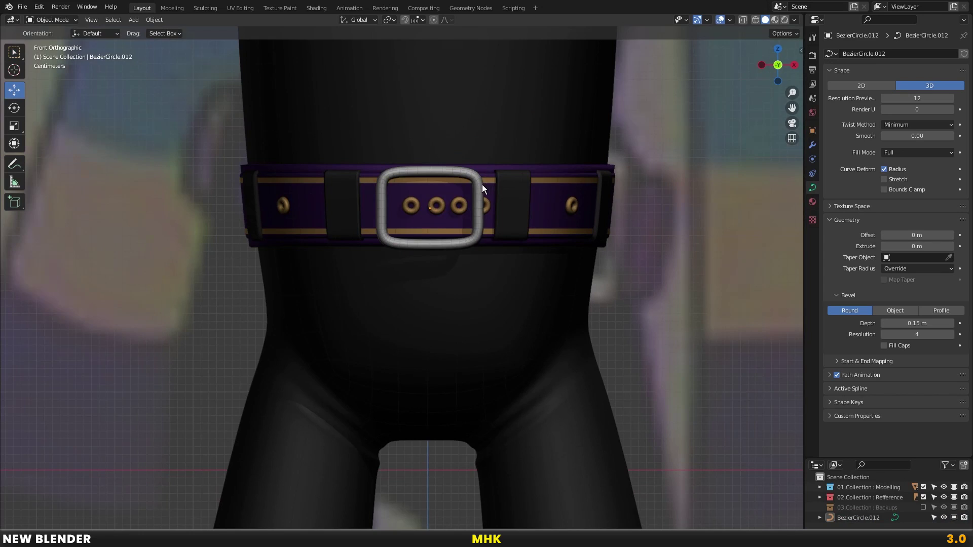
{"action": "scroll", "coordinate": [494, 146], "scroll_direction": "up", "scroll_amount": 2}
{"action": "key", "text": "shift+a"}
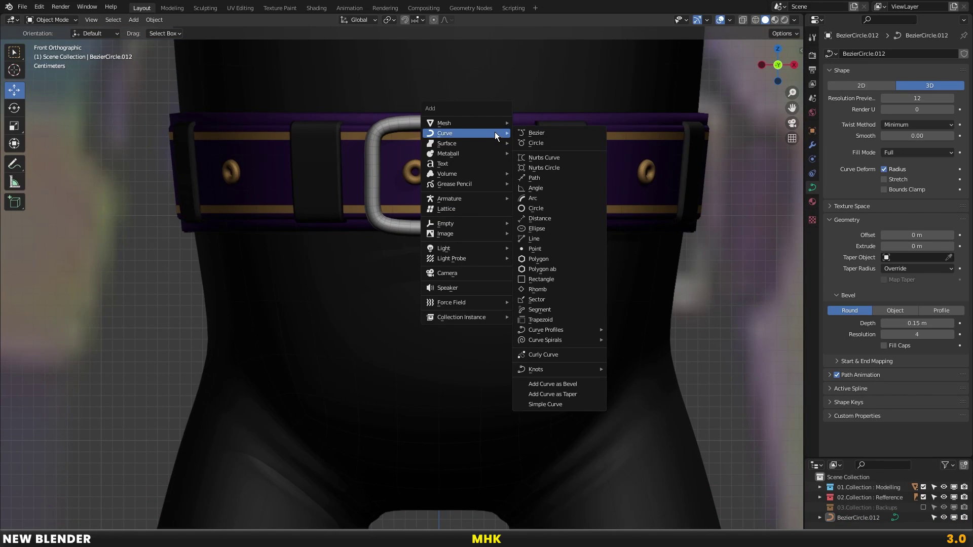
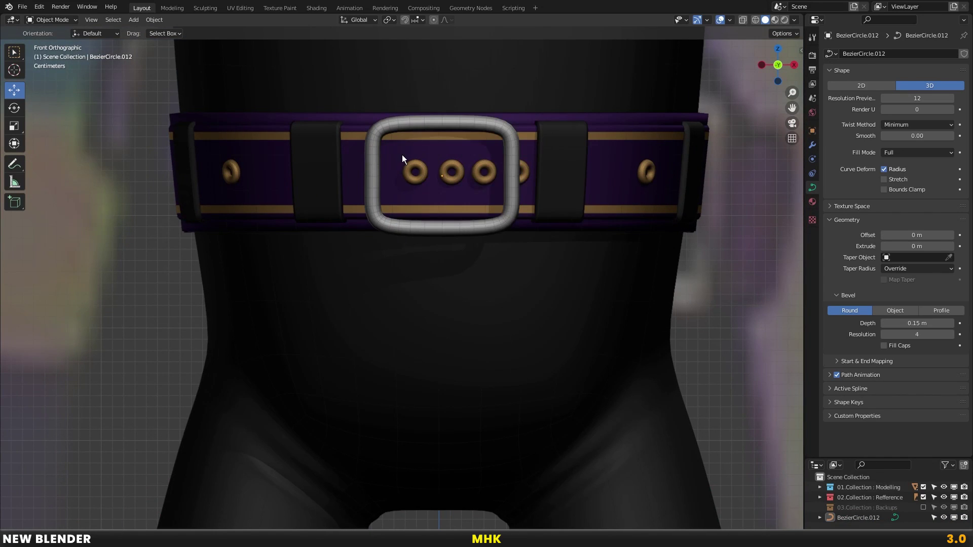
Add a level-2 Subdivision Surface modifier to the belt buckle
{"action": "scroll", "coordinate": [402, 154], "scroll_direction": "up", "scroll_amount": 1}
{"action": "scroll", "coordinate": [424, 145], "scroll_direction": "up", "scroll_amount": 1}
{"action": "scroll", "coordinate": [459, 158], "scroll_direction": "up", "scroll_amount": 1}
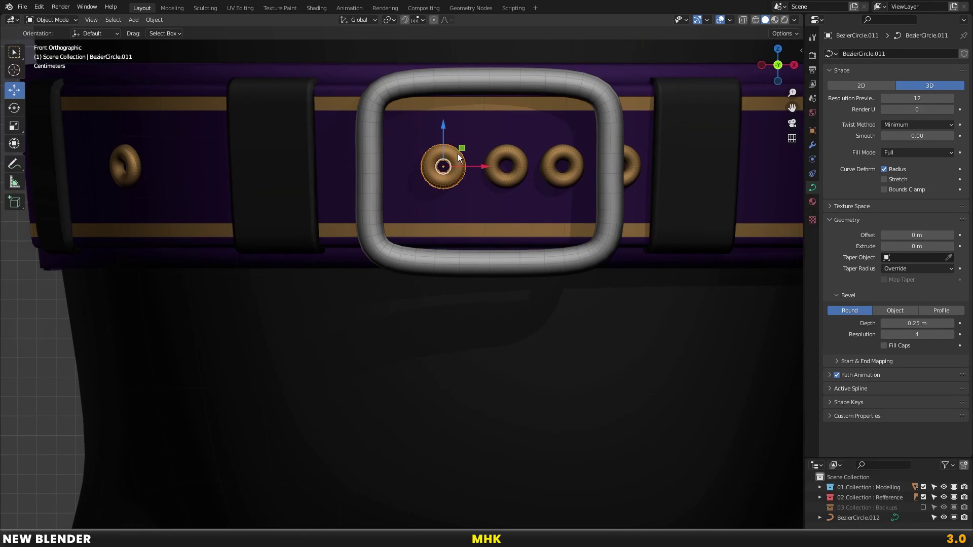
{"action": "left_click", "coordinate": [592, 89]}
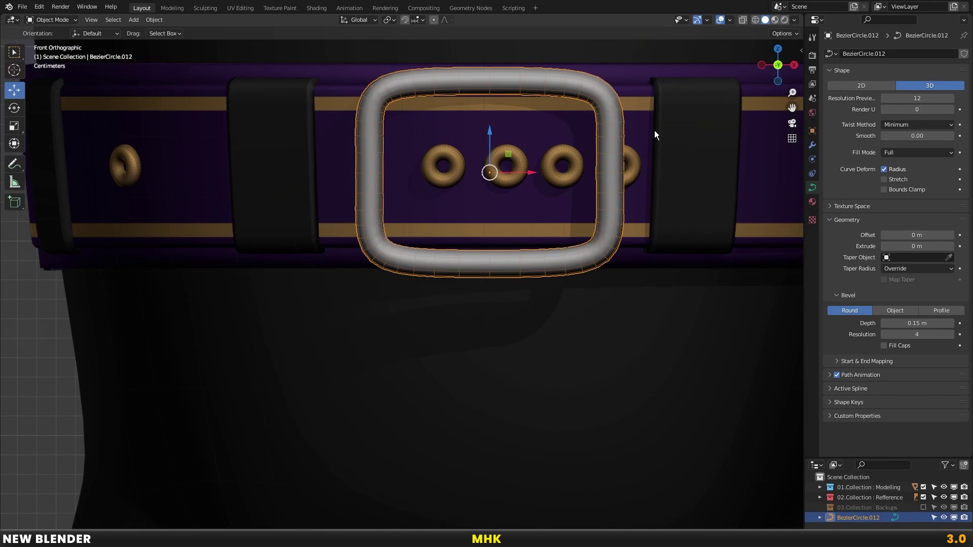
{"action": "left_click", "coordinate": [811, 145]}
{"action": "left_click", "coordinate": [854, 53]}
{"action": "left_click", "coordinate": [791, 193]}
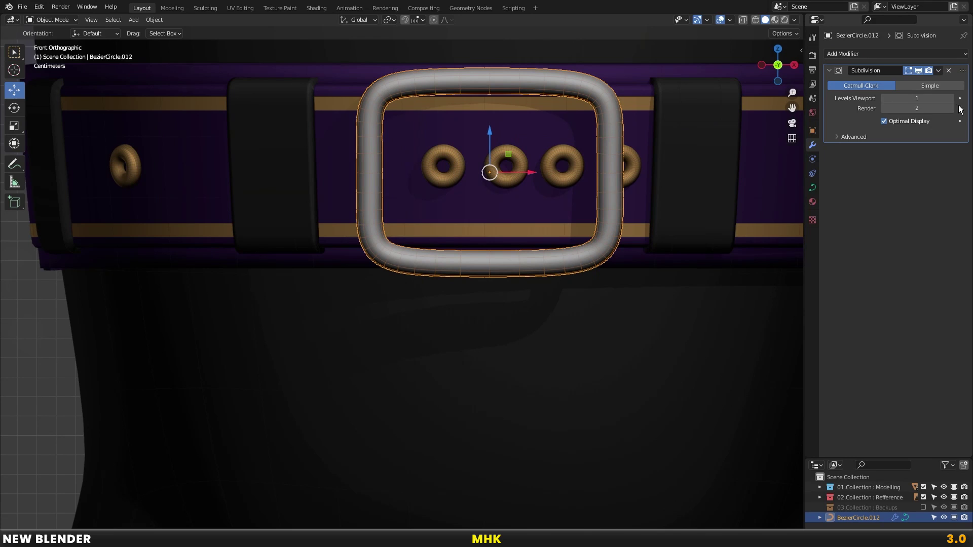
{"action": "key", "text": "alt+a"}
{"action": "scroll", "coordinate": [456, 284], "scroll_direction": "down", "scroll_amount": 8}
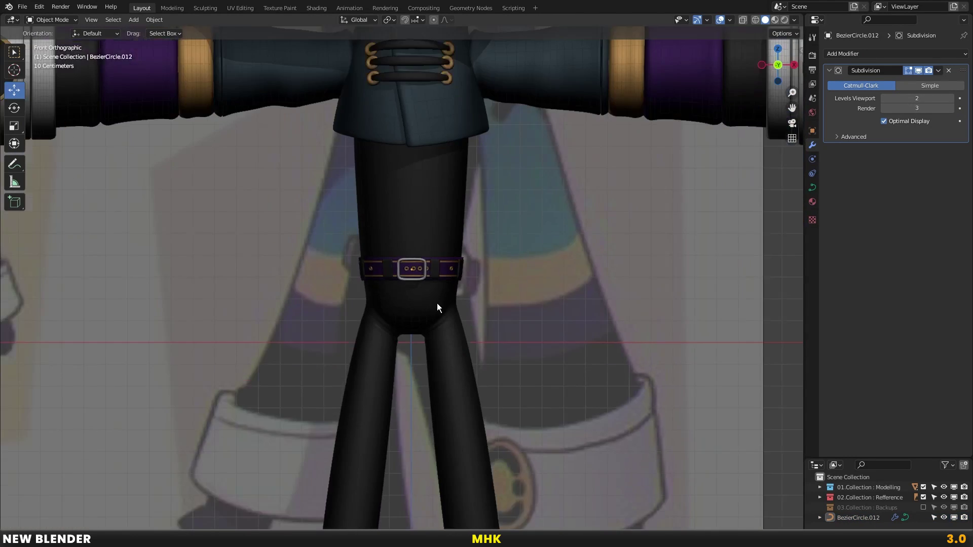
{"action": "scroll", "coordinate": [441, 269], "scroll_direction": "up", "scroll_amount": 9}
{"action": "scroll", "coordinate": [507, 248], "scroll_direction": "up", "scroll_amount": 1}
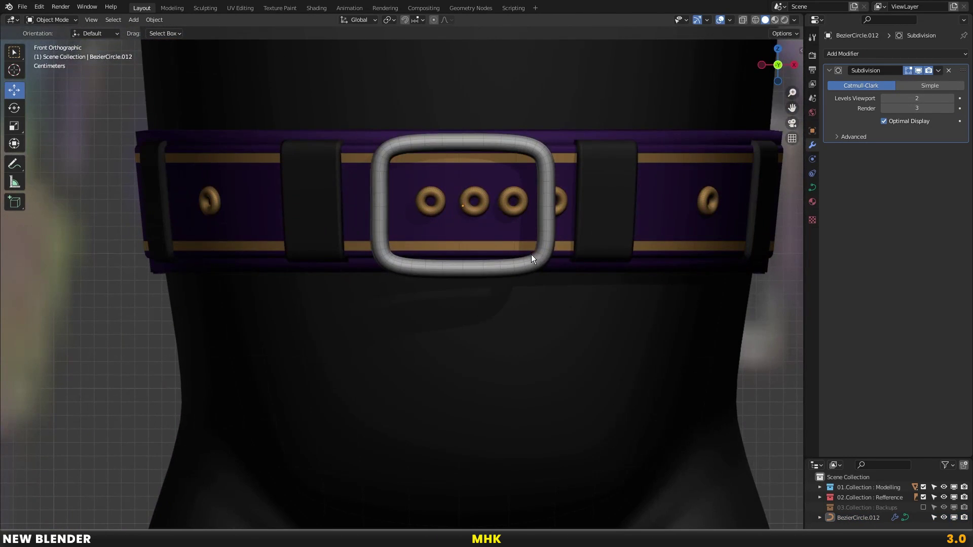
In wireframe edit mode, stretch the buckle's right-side points taller along Z
{"action": "left_click", "coordinate": [531, 255]}
{"action": "key", "text": "Tab"}
{"action": "scroll", "coordinate": [532, 258], "scroll_direction": "up", "scroll_amount": 2}
{"action": "key", "text": "shift+z"}
{"action": "key", "text": "a"}
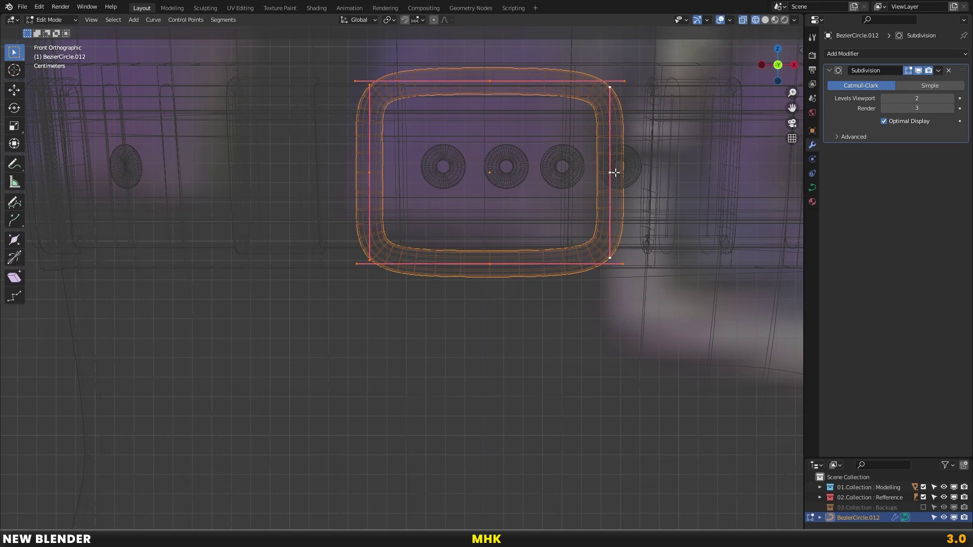
{"action": "key", "text": "s"}
{"action": "key", "text": "z"}
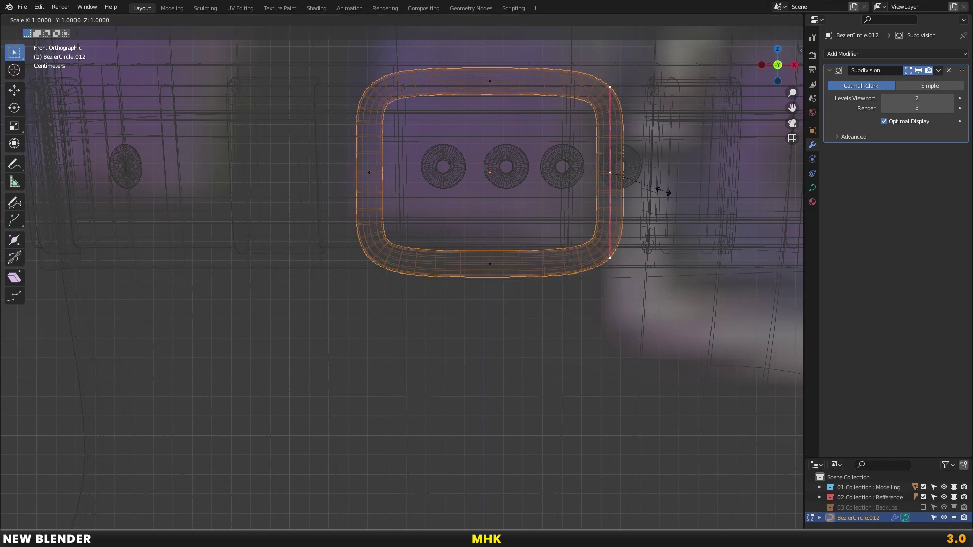
{"action": "left_click", "coordinate": [669, 203]}
Stretch the buckle's left-side point taller along Z, then return to solid object mode
{"action": "left_click", "coordinate": [368, 173]}
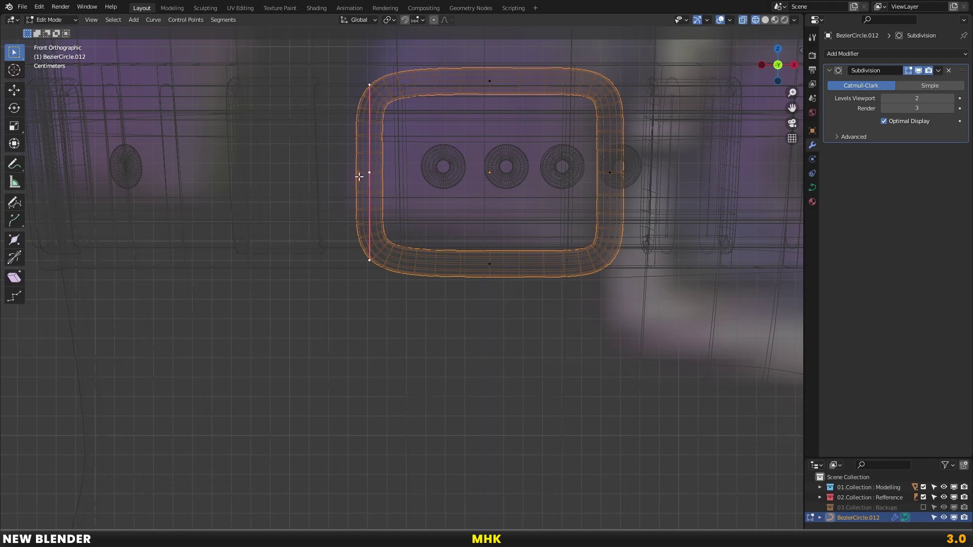
{"action": "key", "text": "s"}
{"action": "key", "text": "z"}
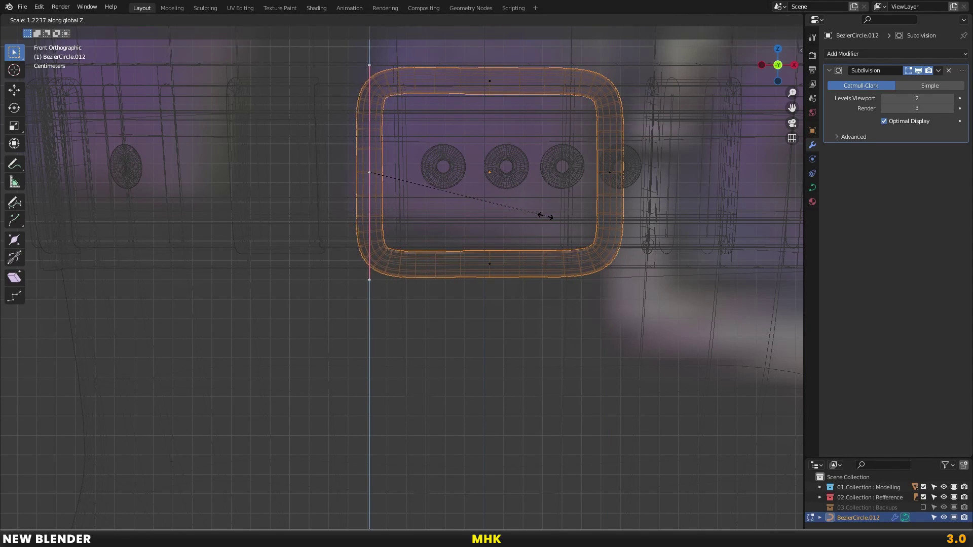
{"action": "left_click", "coordinate": [546, 217]}
{"action": "key", "text": "shift+z"}
{"action": "key", "text": "Tab"}
{"action": "key", "text": "alt+a"}
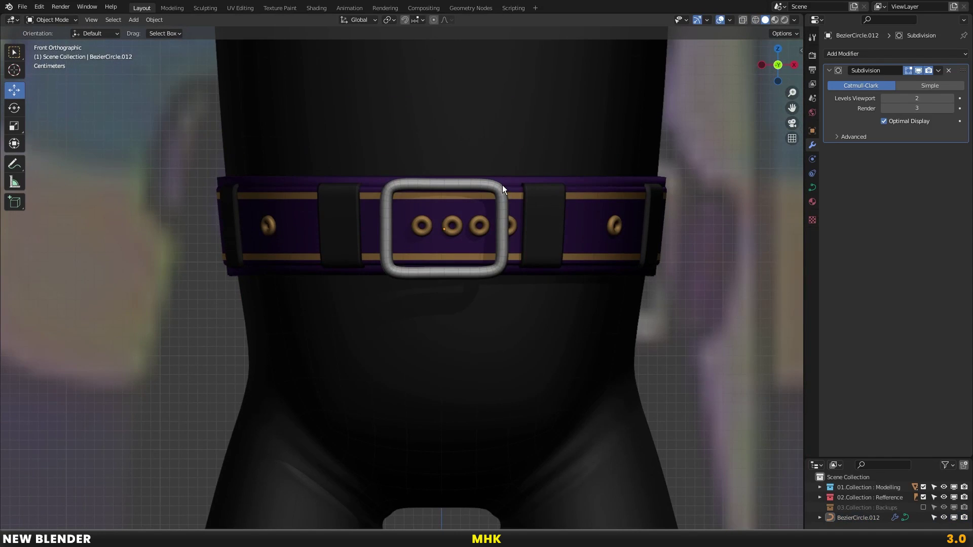
{"action": "left_click", "coordinate": [503, 185]}
Nudge the buckle upward, then duplicate the middle eyelet leftward along X and enlarge it
{"action": "key", "text": "g"}
{"action": "key", "text": "z"}
{"action": "left_click", "coordinate": [454, 223]}
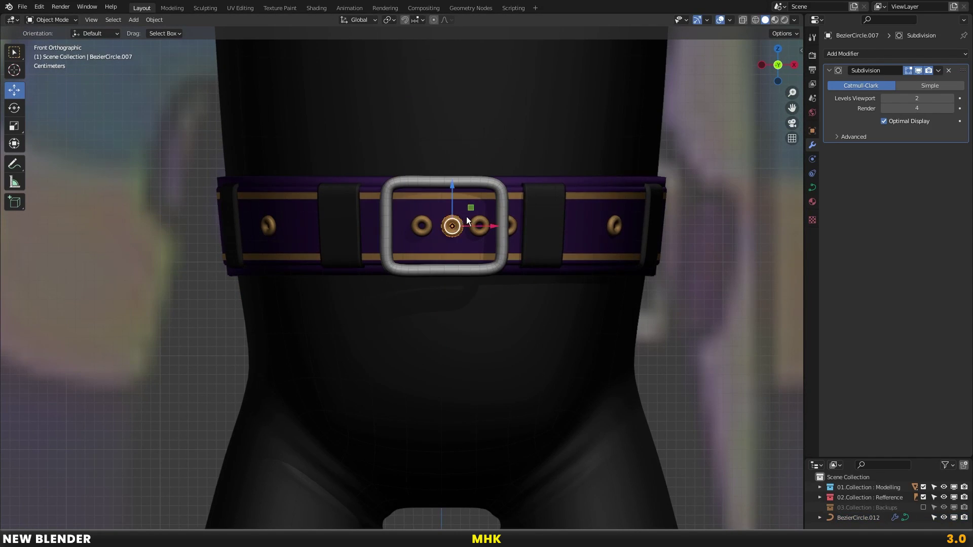
{"action": "scroll", "coordinate": [462, 217], "scroll_direction": "up", "scroll_amount": 5}
{"action": "key", "text": "shift+d"}
{"action": "key", "text": "x"}
{"action": "left_click", "coordinate": [406, 180]}
{"action": "key", "text": "s"}
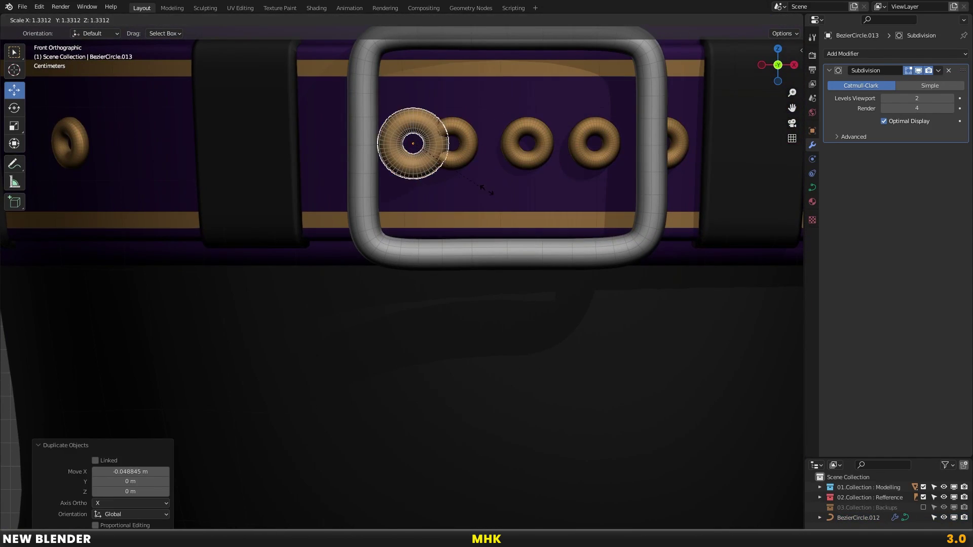
{"action": "left_click", "coordinate": [528, 199]}
Rotate the copied eyelet 90° on X so it lies flat, with a slight extra tilt
{"action": "key", "text": "Tab"}
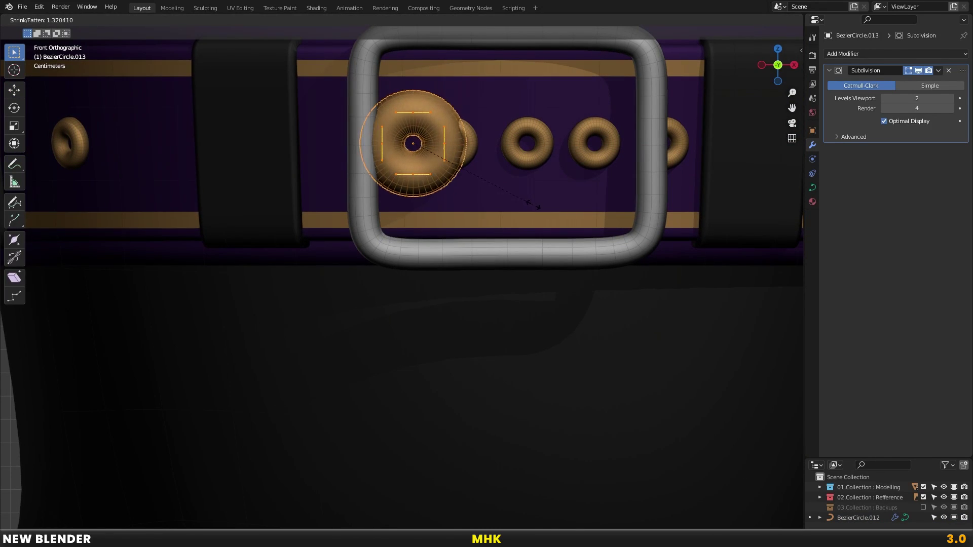
{"action": "key", "text": "Tab"}
{"action": "key", "text": "r"}
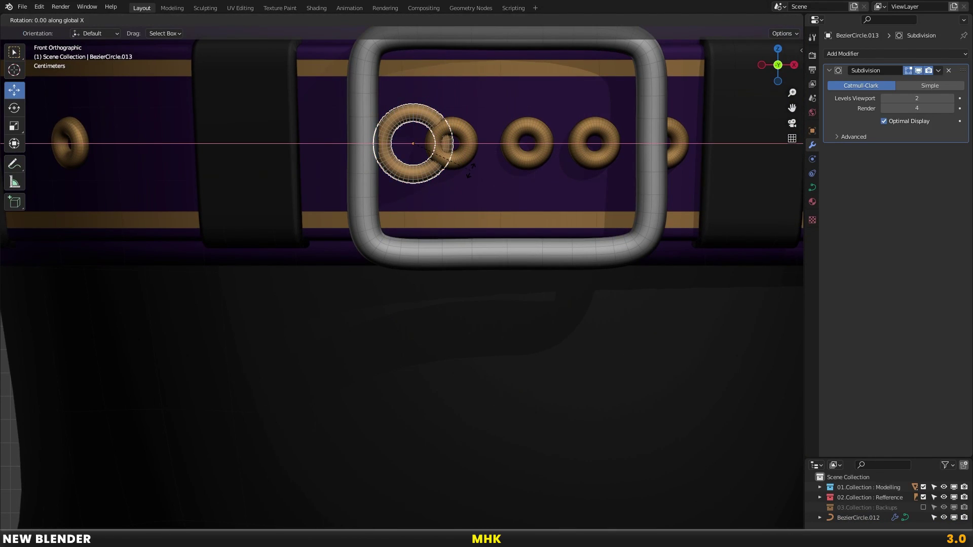
{"action": "type", "text": "90"}
{"action": "key", "text": "Return"}
{"action": "key", "text": "r"}
{"action": "key", "text": "x"}
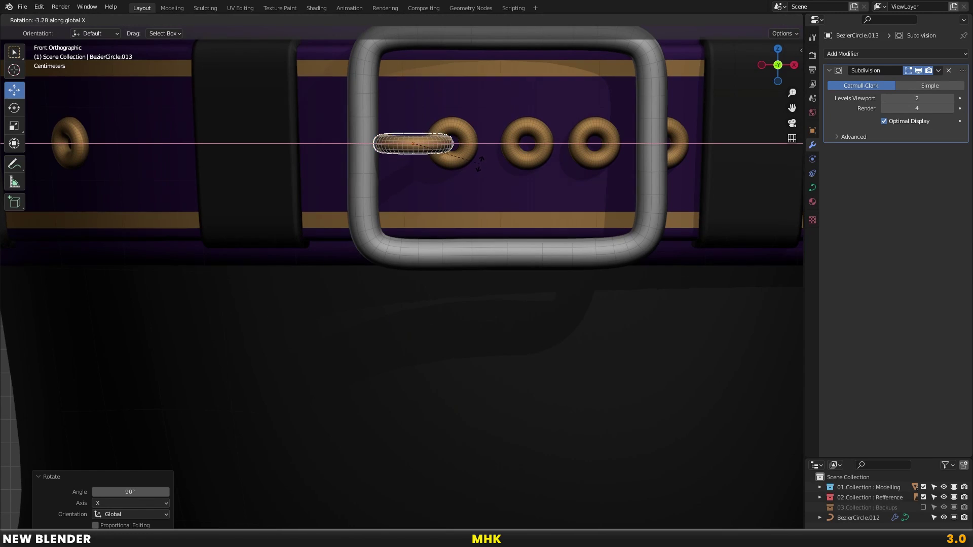
{"action": "left_click", "coordinate": [479, 162]}
Move the flattened ring across the buckle's left bar and select it together with the buckle
{"action": "key", "text": "g"}
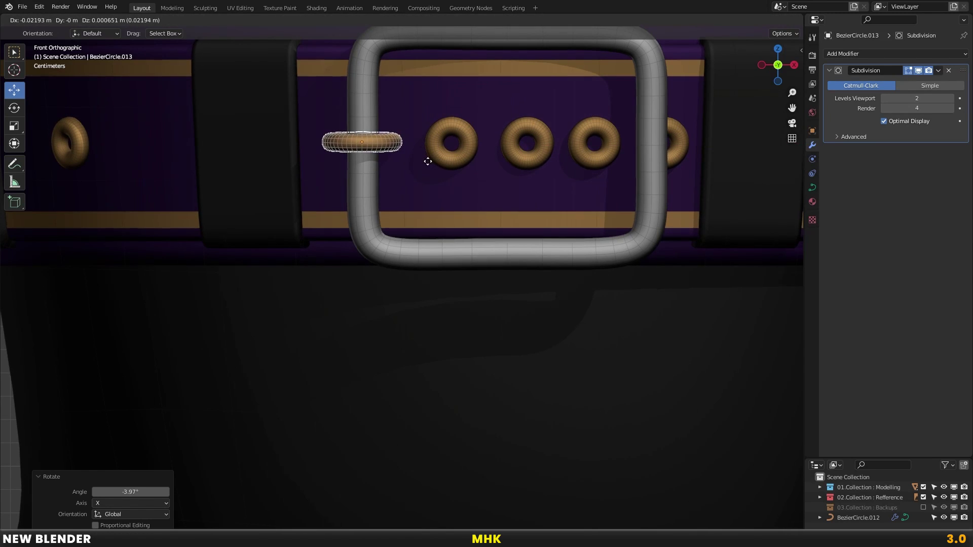
{"action": "left_click", "coordinate": [428, 160]}
{"action": "left_click", "coordinate": [363, 170], "text": "shift"}
{"action": "key", "text": "ctrl+l"}
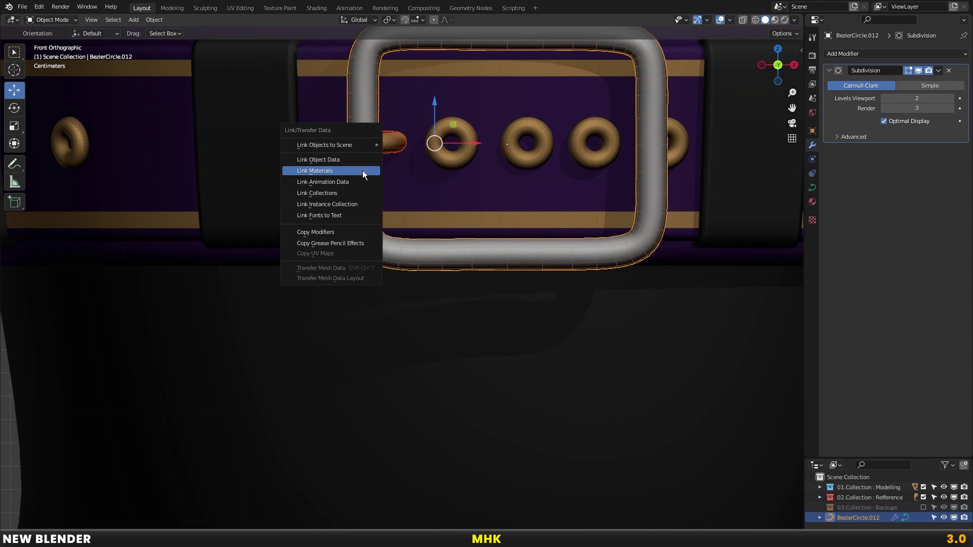
Try material [5] and then material [1] on the buckle
{"action": "left_click", "coordinate": [363, 170]}
{"action": "left_click", "coordinate": [379, 150]}
{"action": "left_click", "coordinate": [652, 158]}
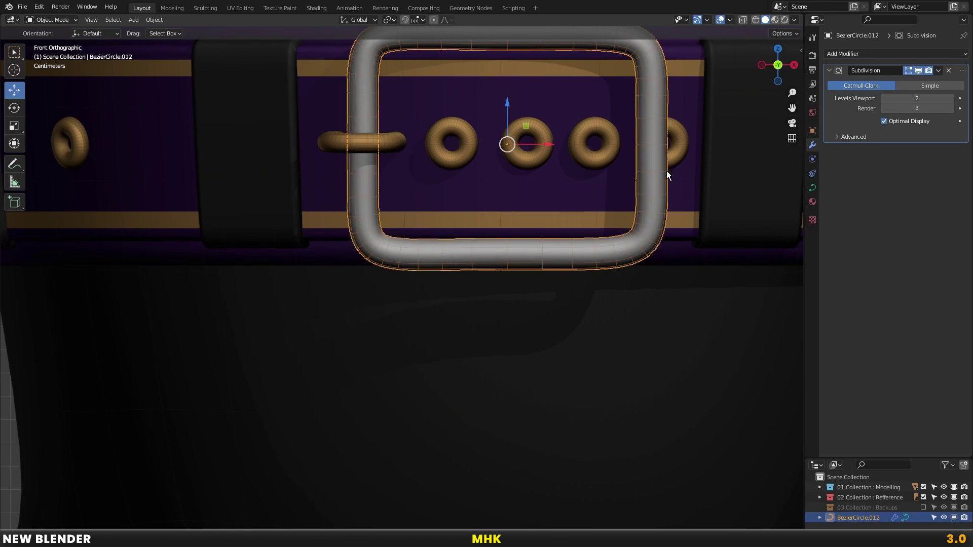
{"action": "scroll", "coordinate": [667, 171], "scroll_direction": "down", "scroll_amount": 10}
{"action": "left_click", "coordinate": [813, 201]}
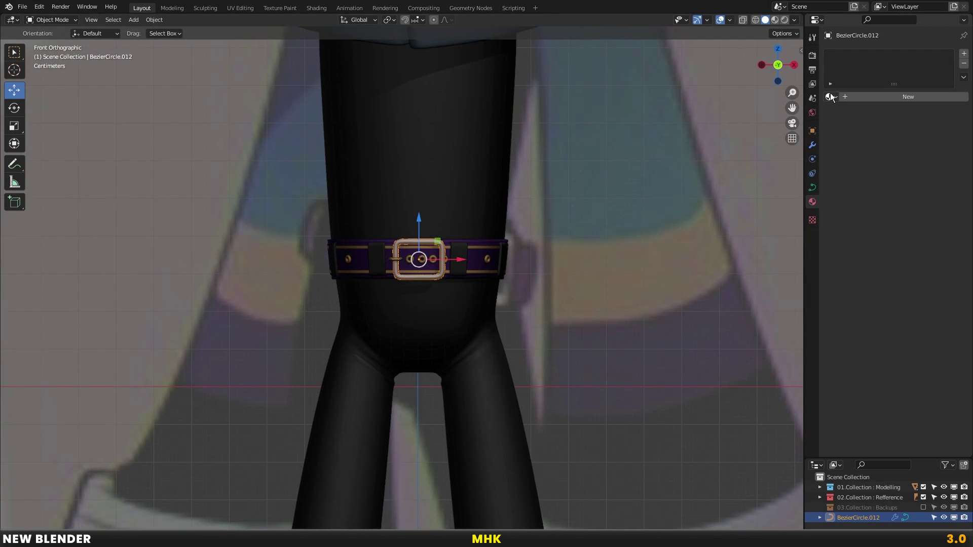
{"action": "left_click", "coordinate": [830, 98]}
{"action": "left_click", "coordinate": [840, 148]}
{"action": "left_click", "coordinate": [830, 97]}
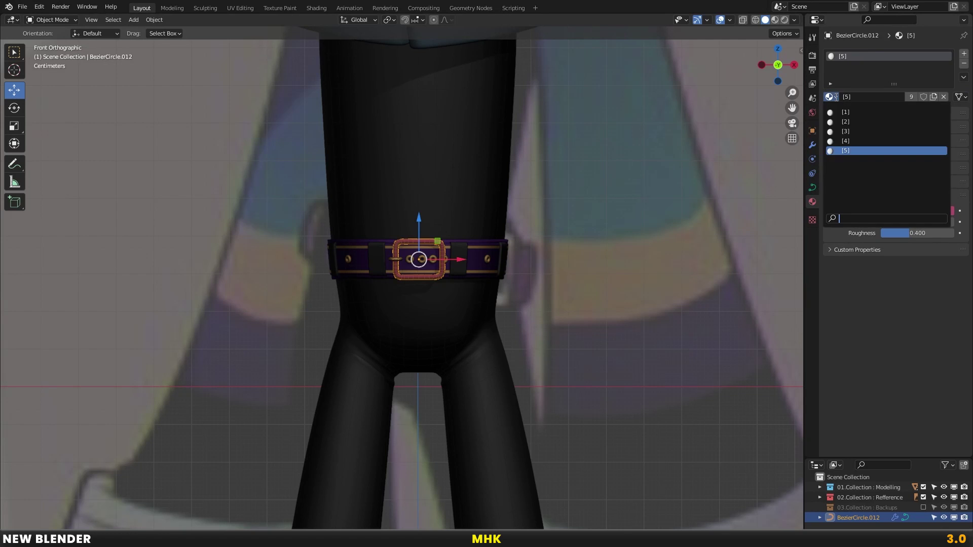
{"action": "left_click", "coordinate": [838, 113]}
{"action": "scroll", "coordinate": [588, 171], "scroll_direction": "down", "scroll_amount": 5}
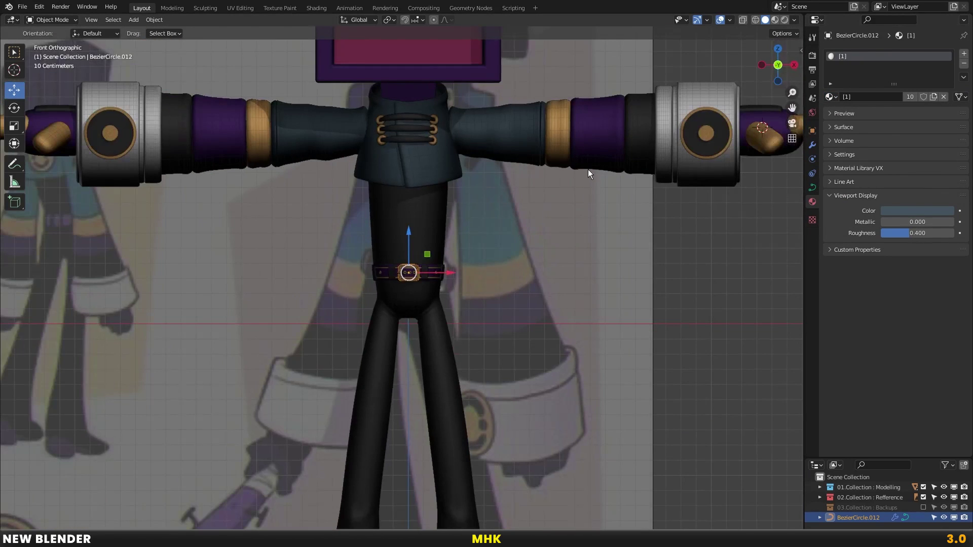
Compare the buckle's colour with the arm cuff by toggling the buckle's selection
{"action": "left_click", "coordinate": [697, 109], "text": "shift"}
{"action": "scroll", "coordinate": [476, 255], "scroll_direction": "up", "scroll_amount": 2}
{"action": "scroll", "coordinate": [457, 248], "scroll_direction": "up", "scroll_amount": 3}
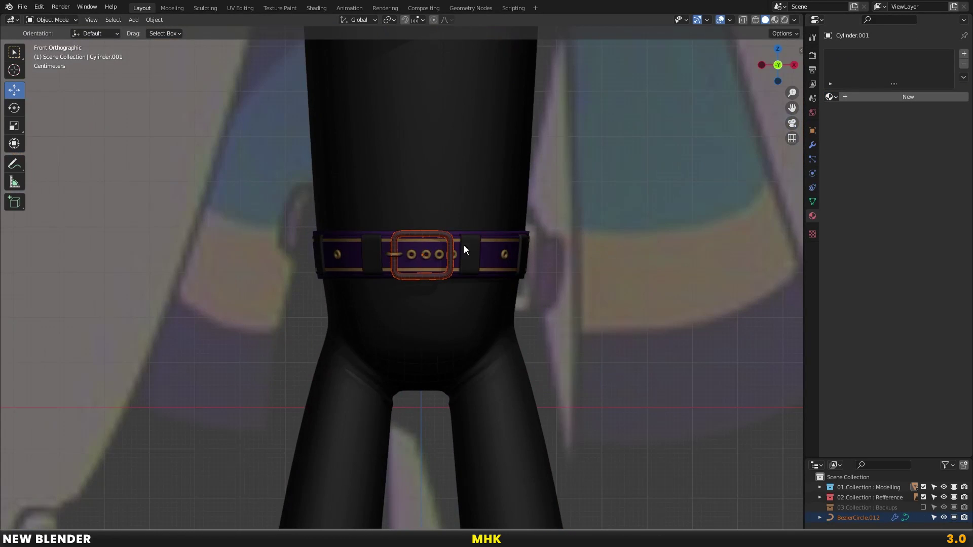
{"action": "scroll", "coordinate": [442, 254], "scroll_direction": "up", "scroll_amount": 2}
{"action": "scroll", "coordinate": [443, 254], "scroll_direction": "up", "scroll_amount": 2}
{"action": "left_click", "coordinate": [397, 203]}
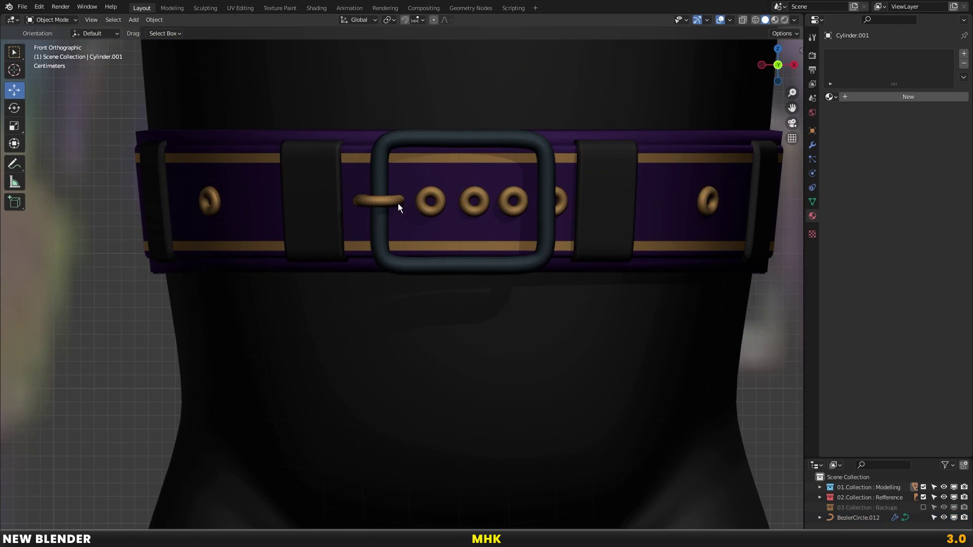
{"action": "left_click", "coordinate": [382, 171]}
{"action": "left_click", "coordinate": [421, 230]}
{"action": "scroll", "coordinate": [419, 238], "scroll_direction": "down", "scroll_amount": 5}
{"action": "scroll", "coordinate": [405, 244], "scroll_direction": "up", "scroll_amount": 4}
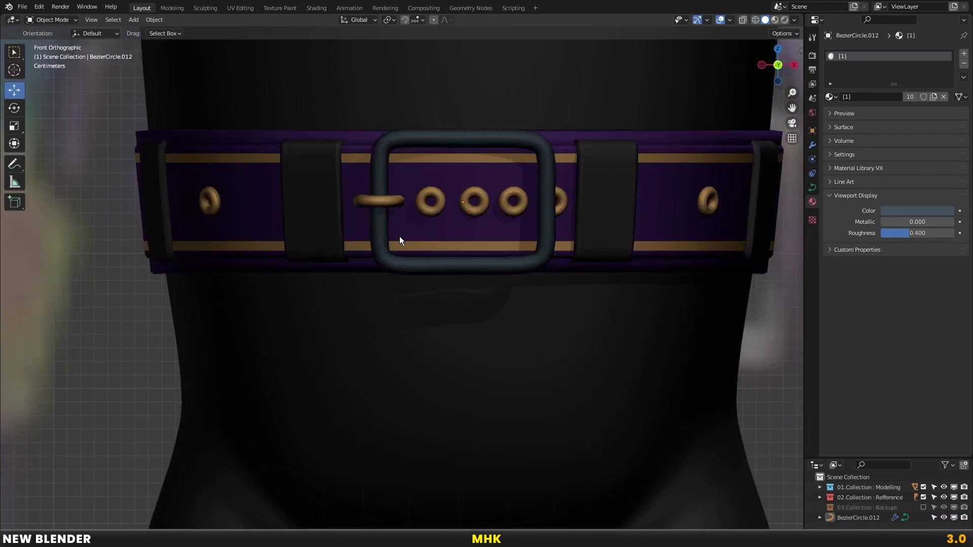
{"action": "scroll", "coordinate": [420, 233], "scroll_direction": "up", "scroll_amount": 2}
{"action": "scroll", "coordinate": [424, 235], "scroll_direction": "down", "scroll_amount": 5}
{"action": "scroll", "coordinate": [457, 257], "scroll_direction": "up", "scroll_amount": 2}
{"action": "scroll", "coordinate": [405, 273], "scroll_direction": "up", "scroll_amount": 2}
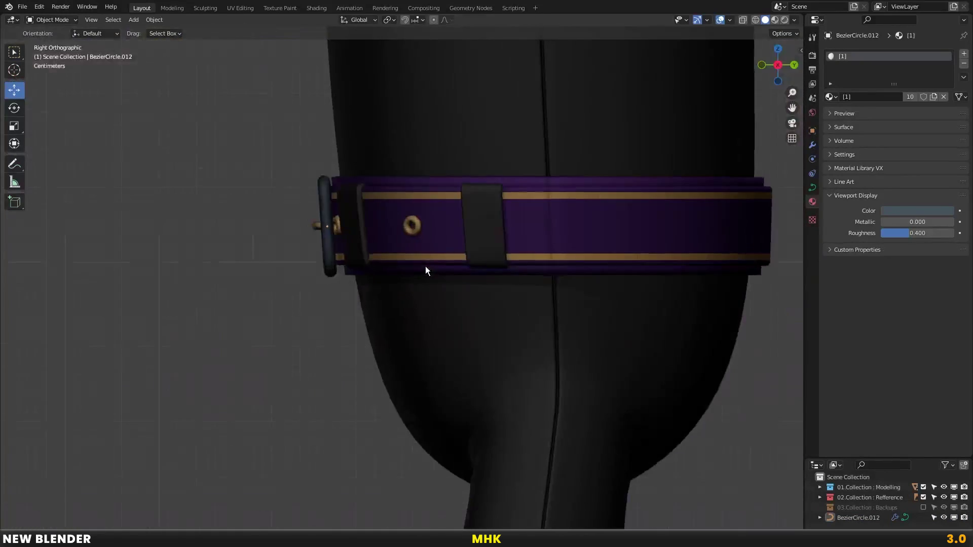
{"action": "scroll", "coordinate": [425, 266], "scroll_direction": "up", "scroll_amount": 1}
Try pink material [5] on the buckle, then settle on purple material [3]
{"action": "left_click", "coordinate": [447, 262]}
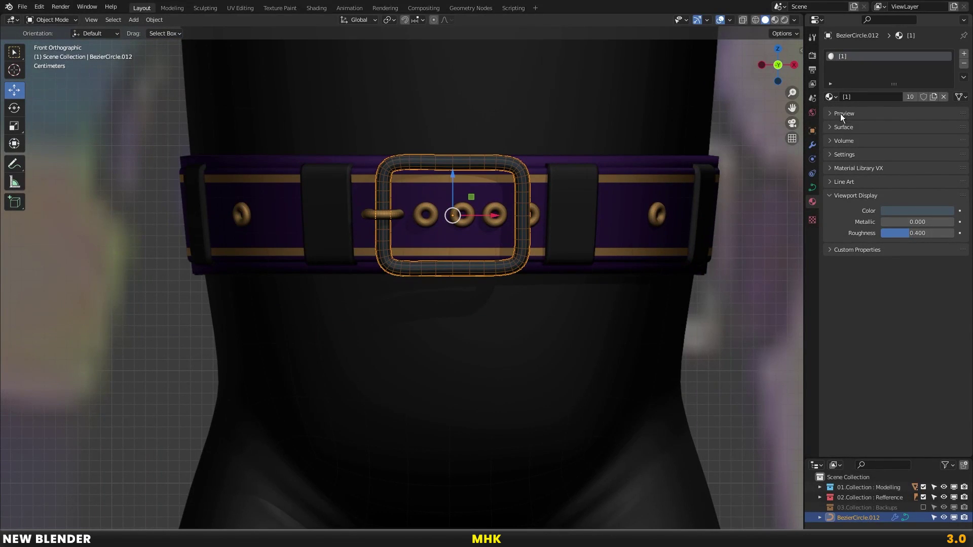
{"action": "left_click", "coordinate": [830, 96]}
{"action": "left_click", "coordinate": [848, 149]}
{"action": "left_click", "coordinate": [555, 214]}
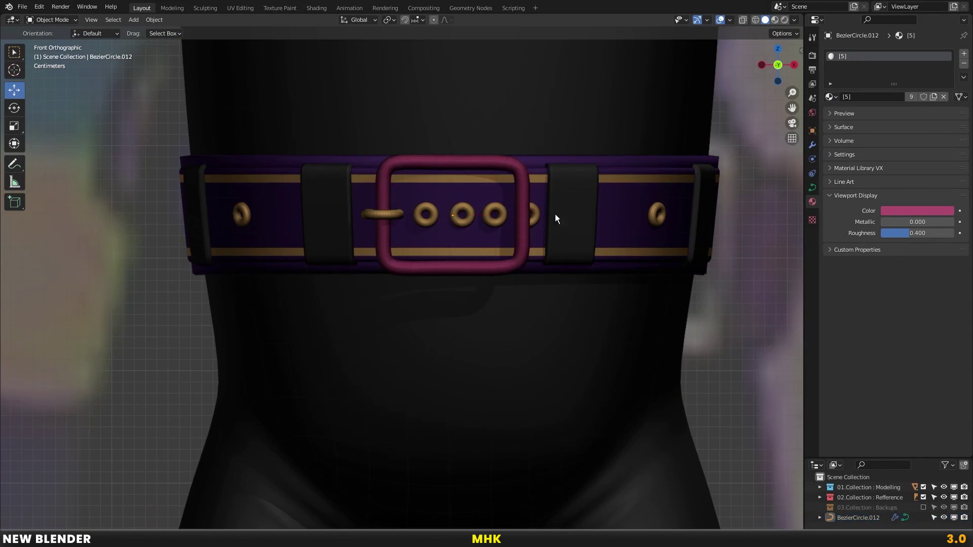
{"action": "scroll", "coordinate": [461, 260], "scroll_direction": "down", "scroll_amount": 5}
{"action": "mouse_move", "coordinate": [461, 260]}
{"action": "middle_mouse_down"}
{"action": "mouse_move", "coordinate": [522, 250]}
{"action": "mouse_move", "coordinate": [434, 265]}
{"action": "mouse_move", "coordinate": [482, 291]}
{"action": "mouse_move", "coordinate": [452, 279]}
{"action": "middle_mouse_up"}
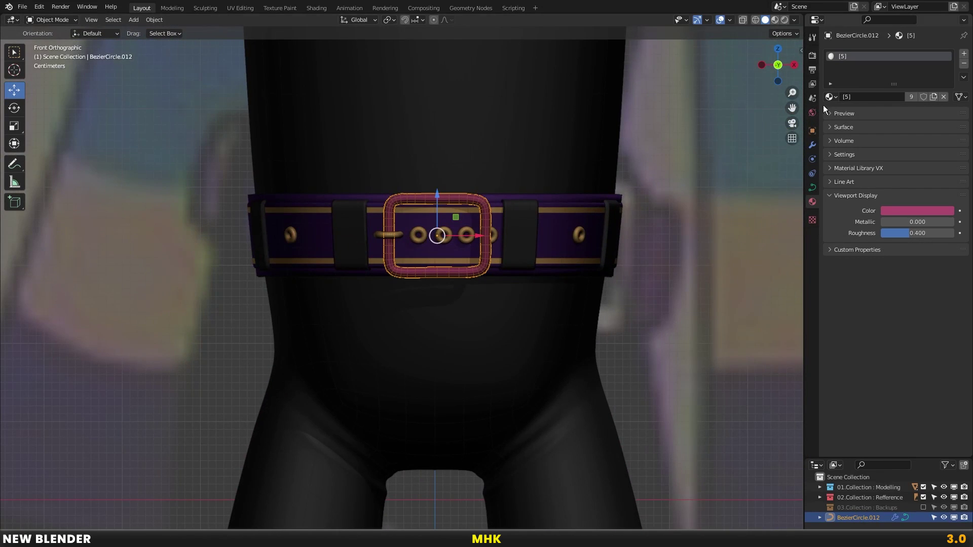
{"action": "left_click", "coordinate": [830, 96]}
{"action": "left_click", "coordinate": [846, 140]}
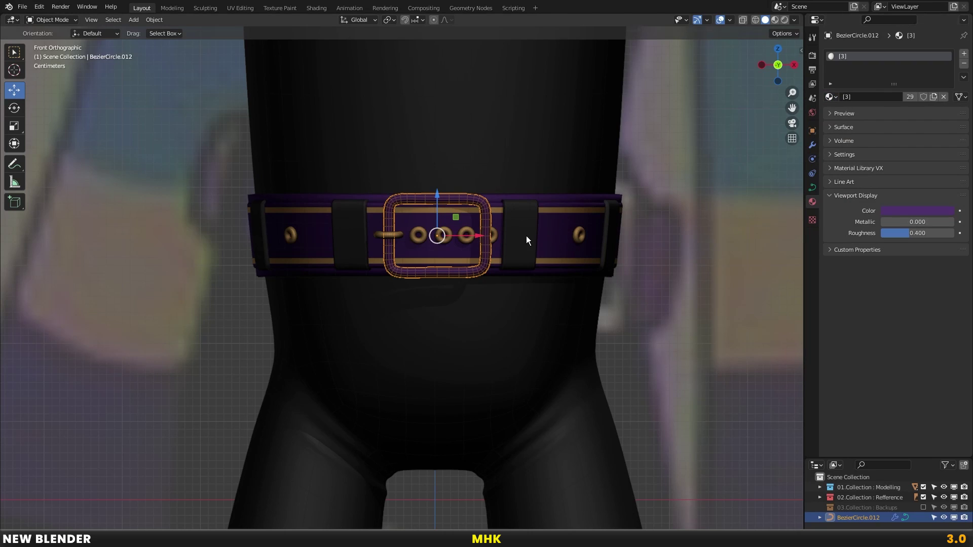
{"action": "key", "text": "alt+a"}
Inspect the prong curve in edit mode, then select the belt loops and frame the belt
{"action": "scroll", "coordinate": [401, 242], "scroll_direction": "up", "scroll_amount": 3}
{"action": "left_click", "coordinate": [408, 203]}
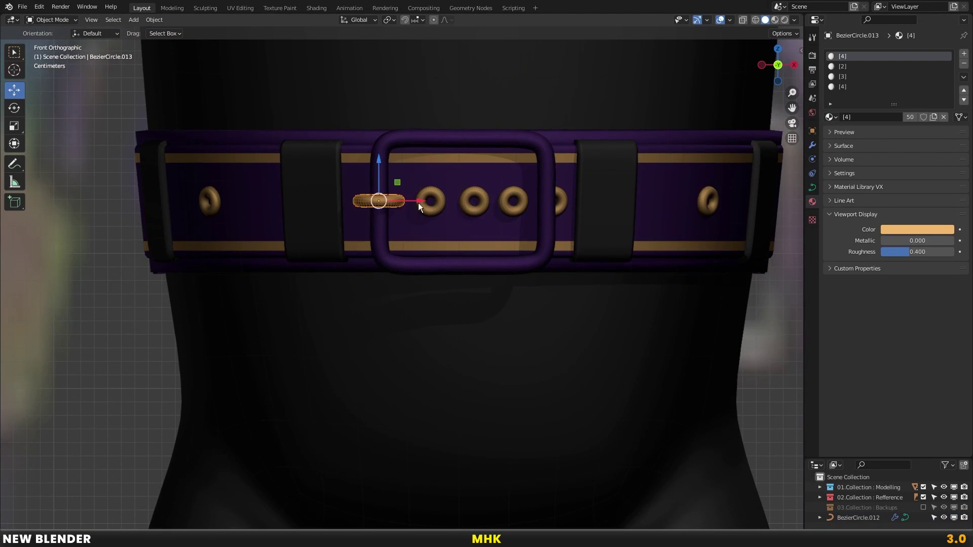
{"action": "key", "text": "Tab"}
{"action": "scroll", "coordinate": [481, 181], "scroll_direction": "up", "scroll_amount": 3}
{"action": "key", "text": "Tab"}
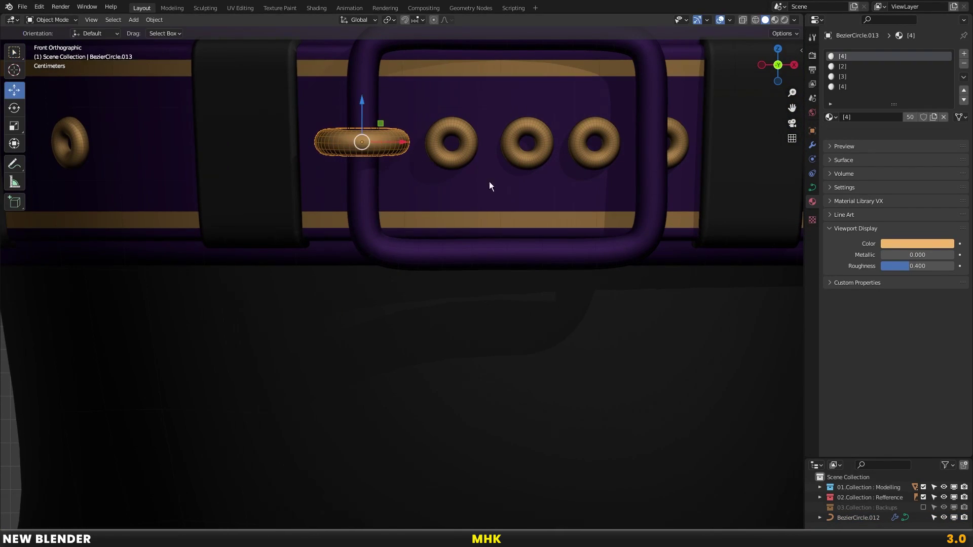
{"action": "left_click", "coordinate": [256, 191]}
{"action": "scroll", "coordinate": [424, 230], "scroll_direction": "down", "scroll_amount": 6}
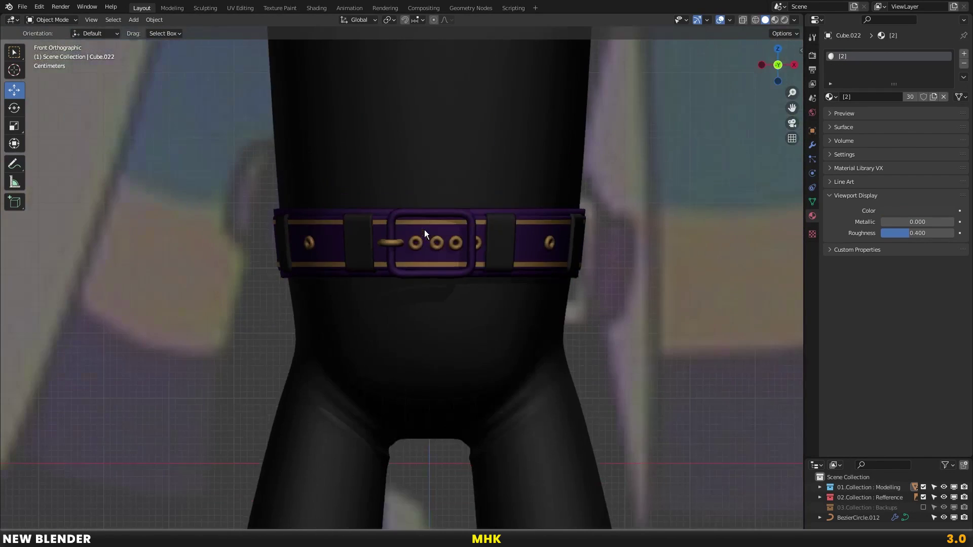
{"action": "scroll", "coordinate": [463, 284], "scroll_direction": "down", "scroll_amount": 4}
{"action": "middle_click_drag", "start_coordinate": [464, 284], "coordinate": [450, 221], "text": "shift"}
{"action": "scroll", "coordinate": [450, 221], "scroll_direction": "down", "scroll_amount": 6}
{"action": "scroll", "coordinate": [455, 208], "scroll_direction": "down", "scroll_amount": 2}
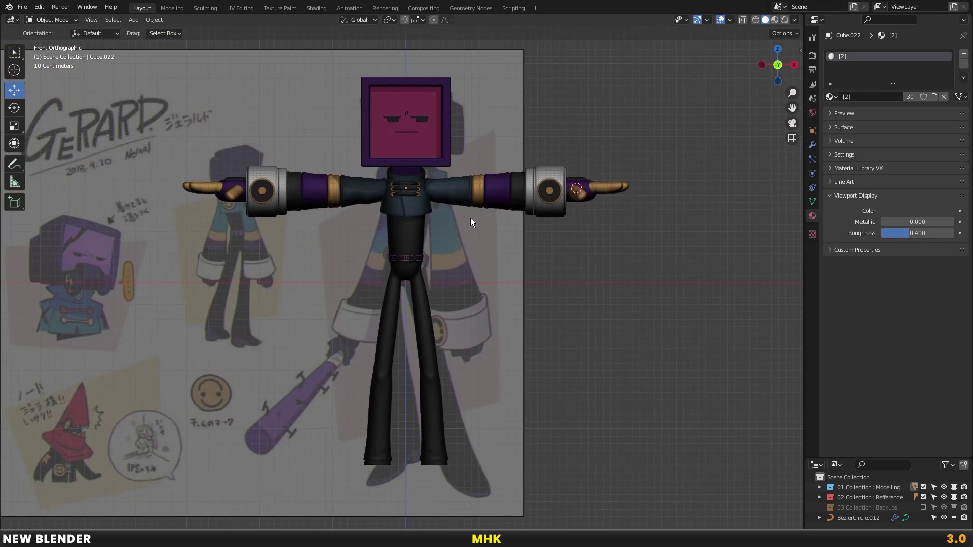
Save as the incremented file 02.Modelling Characters I Robot Humania.blend
{"action": "left_click", "coordinate": [22, 7]}
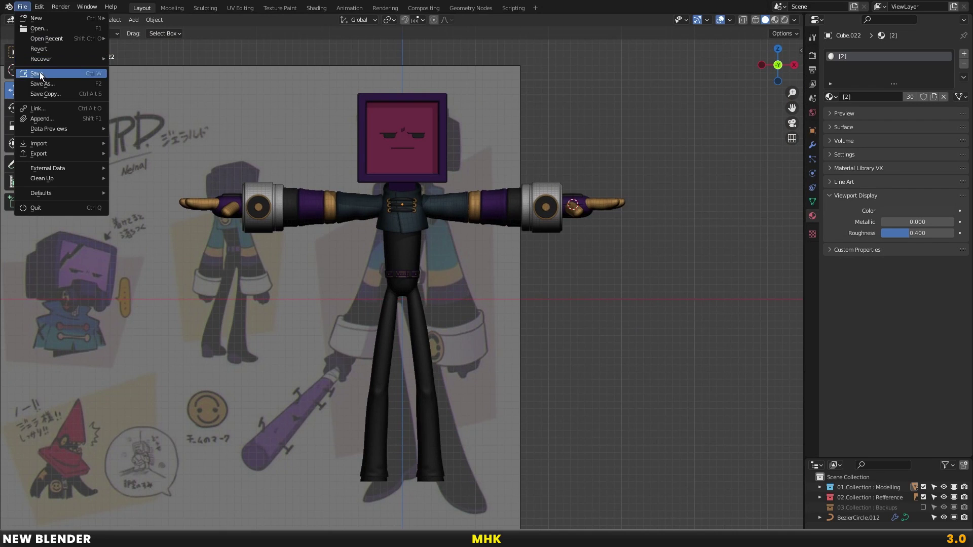
{"action": "left_click", "coordinate": [32, 85]}
{"action": "left_click", "coordinate": [607, 409]}
{"action": "left_click", "coordinate": [645, 407]}
Add a cube, shrink it and place it beside the legs
{"action": "scroll", "coordinate": [441, 395], "scroll_direction": "up", "scroll_amount": 5}
{"action": "key", "text": "shift+a"}
{"action": "mouse_move", "coordinate": [398, 184]}
{"action": "left_click", "coordinate": [488, 188]}
{"action": "scroll", "coordinate": [554, 245], "scroll_direction": "down", "scroll_amount": 2}
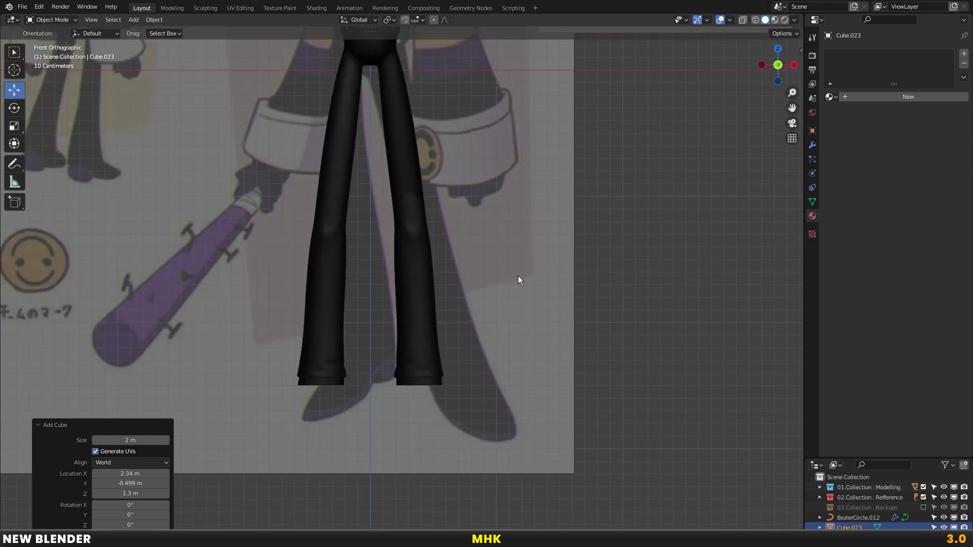
{"action": "scroll", "coordinate": [517, 274], "scroll_direction": "down", "scroll_amount": 3}
{"action": "key", "text": "s"}
{"action": "left_click", "coordinate": [616, 197]}
{"action": "key", "text": "g"}
{"action": "left_click", "coordinate": [525, 343]}
{"action": "scroll", "coordinate": [531, 276], "scroll_direction": "up", "scroll_amount": 5}
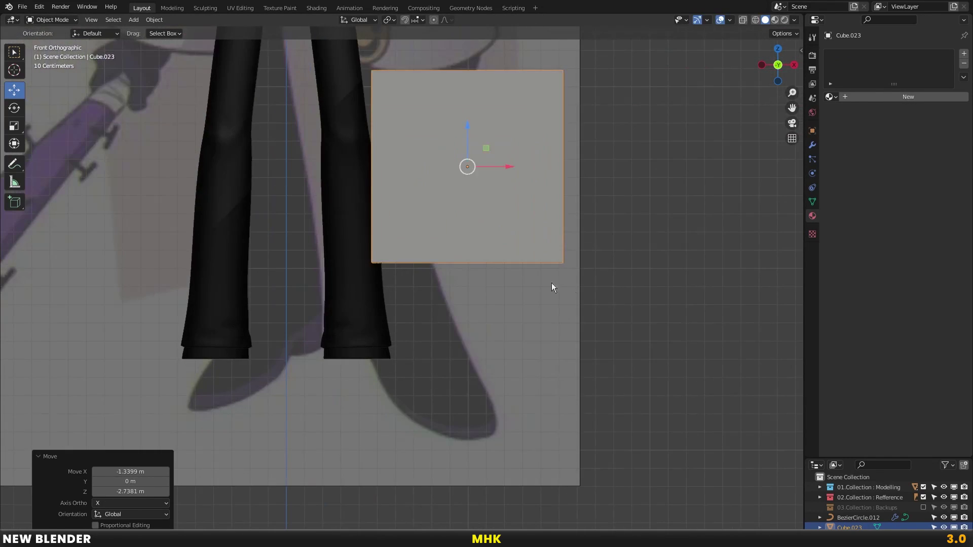
{"action": "key", "text": "s"}
{"action": "left_click", "coordinate": [585, 261]}
{"action": "scroll", "coordinate": [534, 227], "scroll_direction": "down", "scroll_amount": 4}
{"action": "mouse_move", "coordinate": [535, 228]}
{"action": "middle_mouse_down"}
{"action": "mouse_move", "coordinate": [485, 248]}
{"action": "mouse_move", "coordinate": [486, 190]}
{"action": "middle_mouse_up"}
{"action": "scroll", "coordinate": [486, 190], "scroll_direction": "up", "scroll_amount": 4}
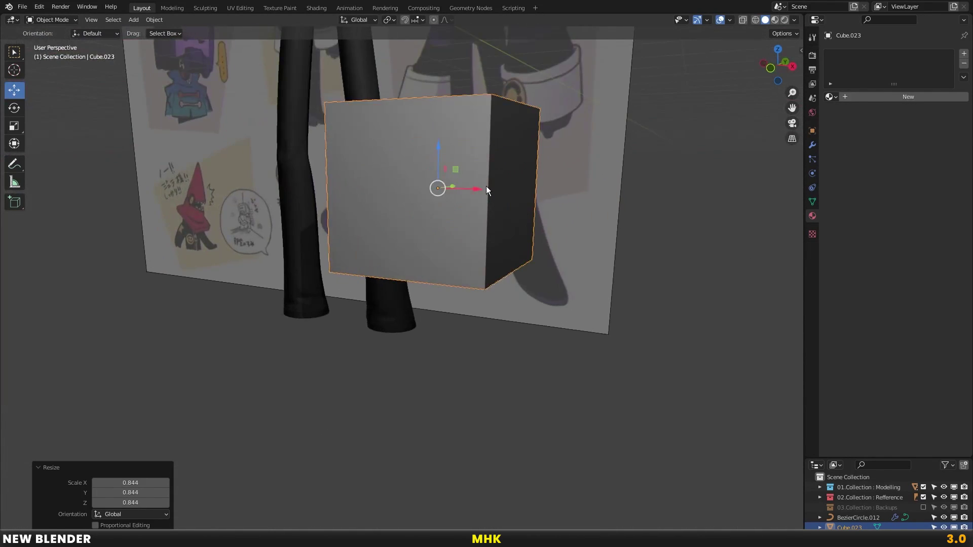
Extrude the cube's front face into a long toe and the back top face up into an ankle
{"action": "key", "text": "Tab"}
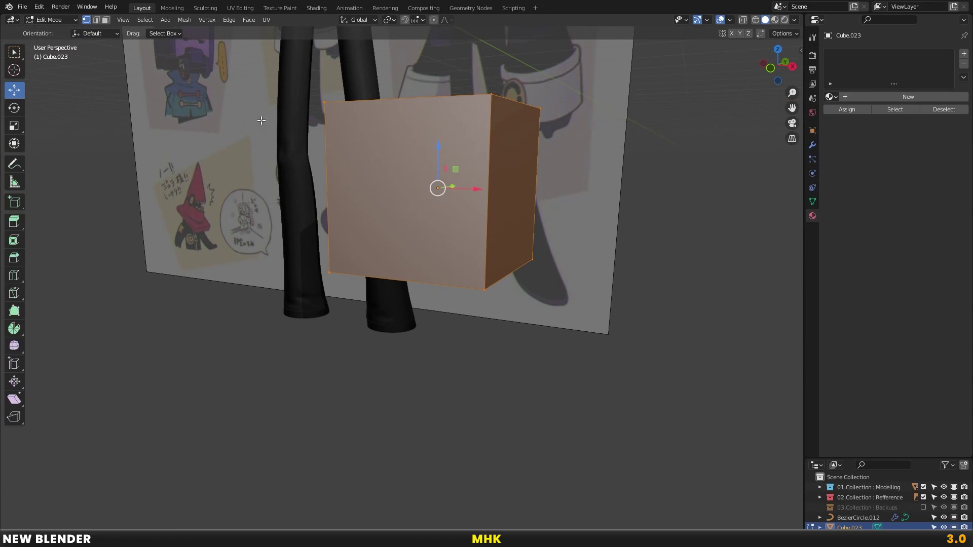
{"action": "left_click", "coordinate": [105, 20]}
{"action": "left_click", "coordinate": [377, 140]}
{"action": "middle_click_drag", "start_coordinate": [378, 140], "coordinate": [413, 137]}
{"action": "scroll", "coordinate": [413, 138], "scroll_direction": "up", "scroll_amount": 3}
{"action": "key", "text": "e"}
{"action": "left_click", "coordinate": [223, 219]}
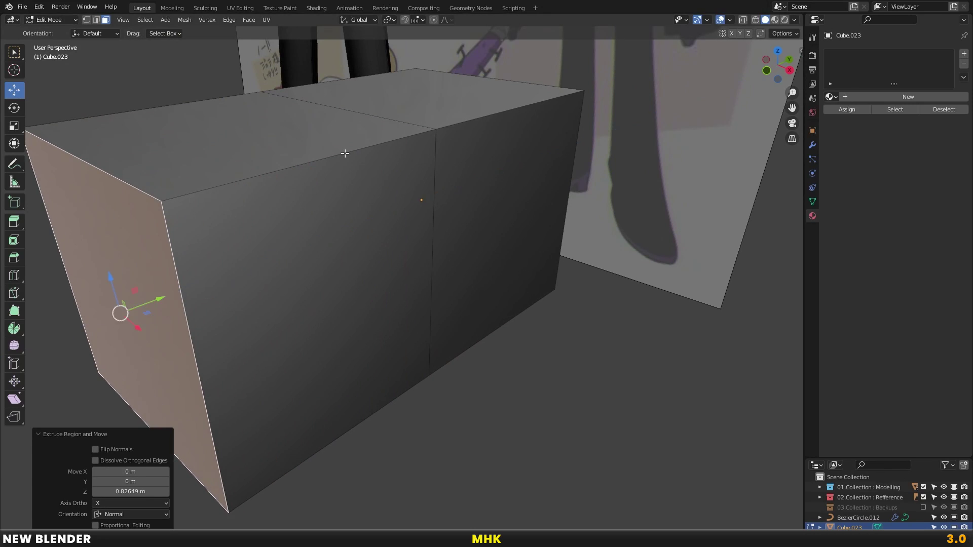
{"action": "scroll", "coordinate": [345, 153], "scroll_direction": "down", "scroll_amount": 3}
{"action": "left_click", "coordinate": [432, 159]}
{"action": "key", "text": "e"}
{"action": "left_click", "coordinate": [433, 103]}
Narrow the toe face along X and lower its top edge to slope the toe
{"action": "left_click", "coordinate": [268, 263]}
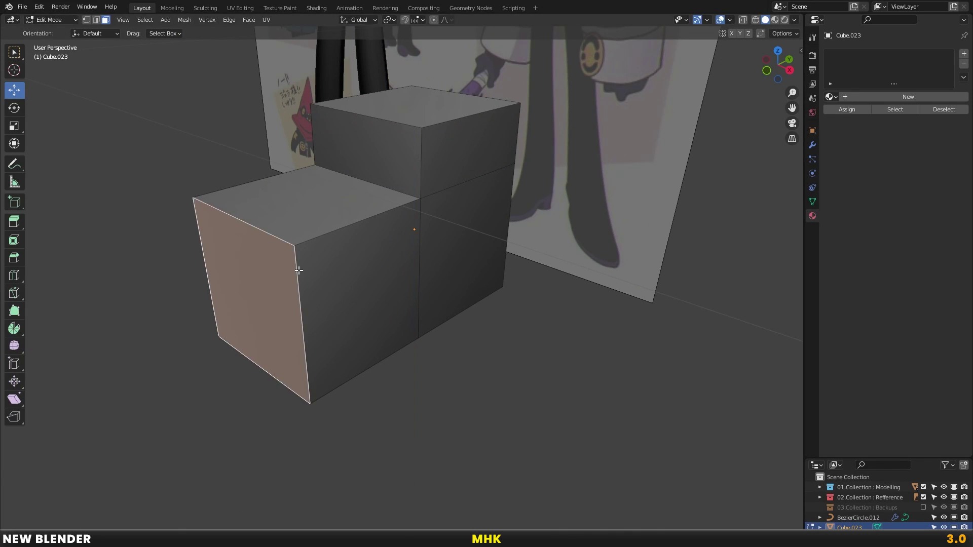
{"action": "key", "text": "s"}
{"action": "key", "text": "x"}
{"action": "left_click", "coordinate": [357, 280]}
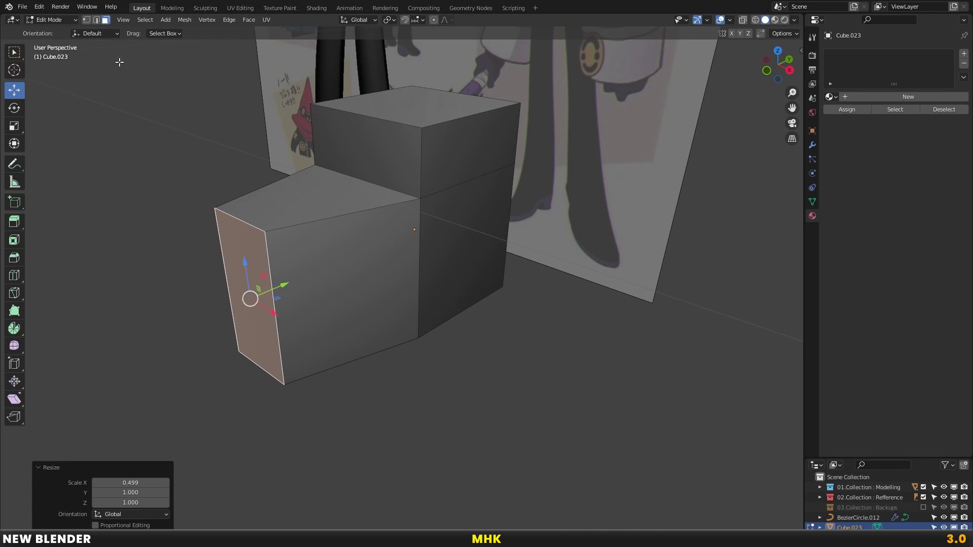
{"action": "left_click", "coordinate": [99, 19]}
{"action": "left_click", "coordinate": [233, 216]}
{"action": "key", "text": "g"}
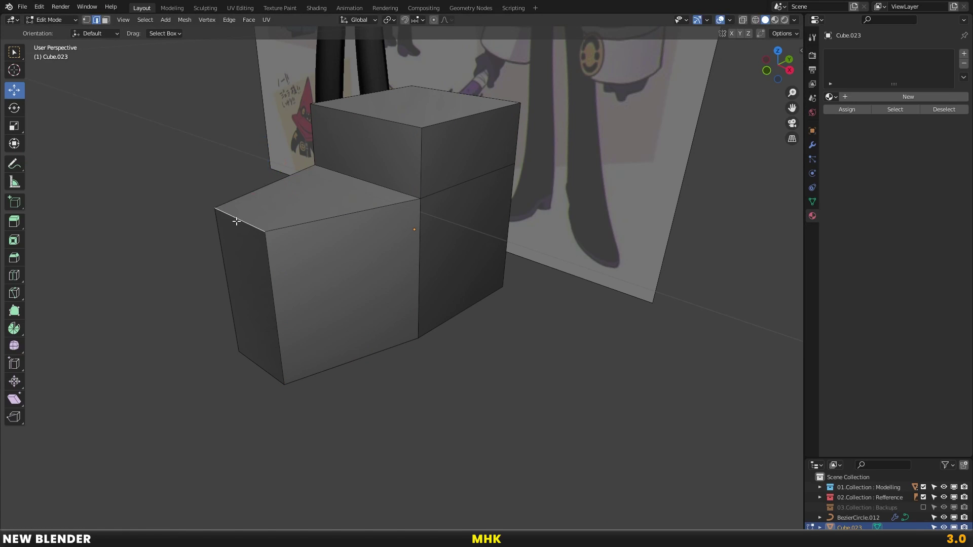
{"action": "key", "text": "z"}
{"action": "left_click", "coordinate": [236, 330]}
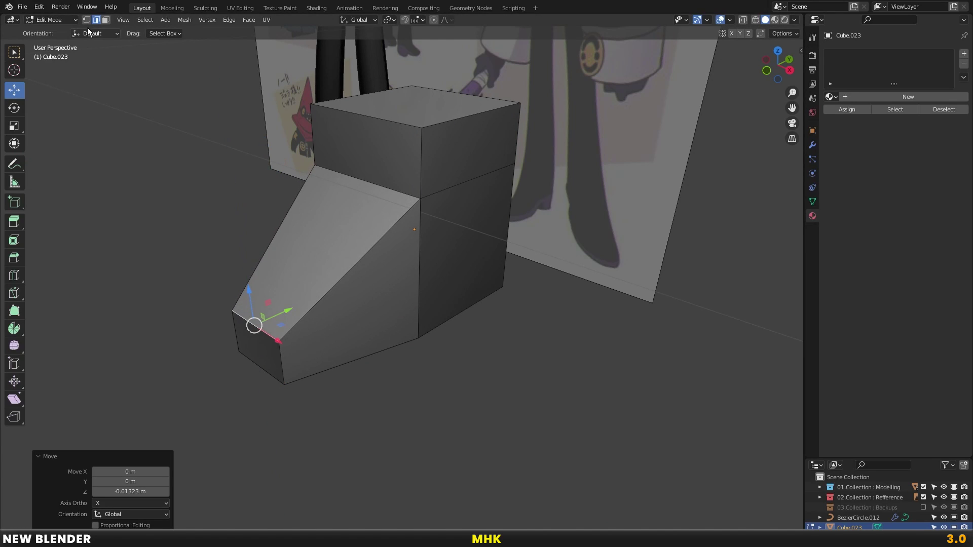
Delete the ankle section's top face to open the boot
{"action": "left_click", "coordinate": [383, 121]}
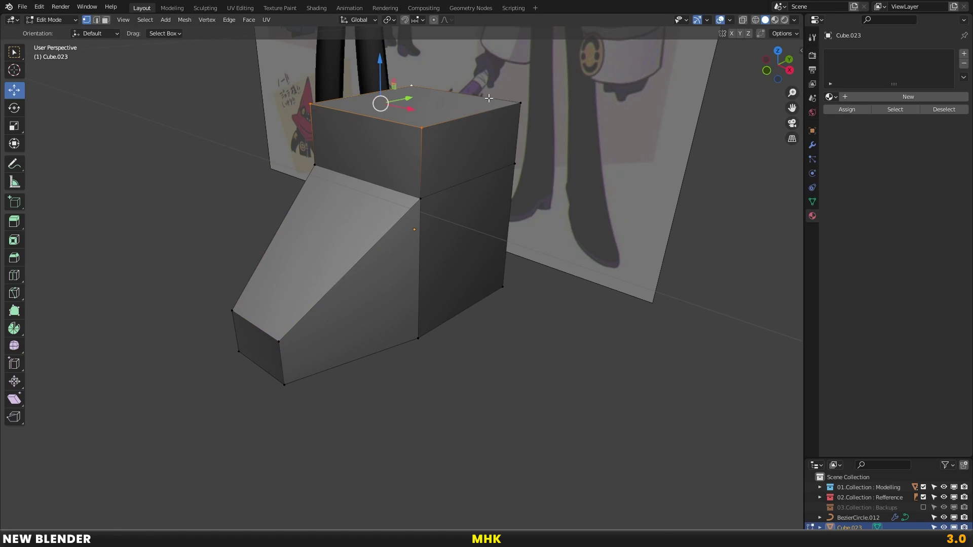
{"action": "key", "text": "x"}
{"action": "left_click", "coordinate": [522, 100]}
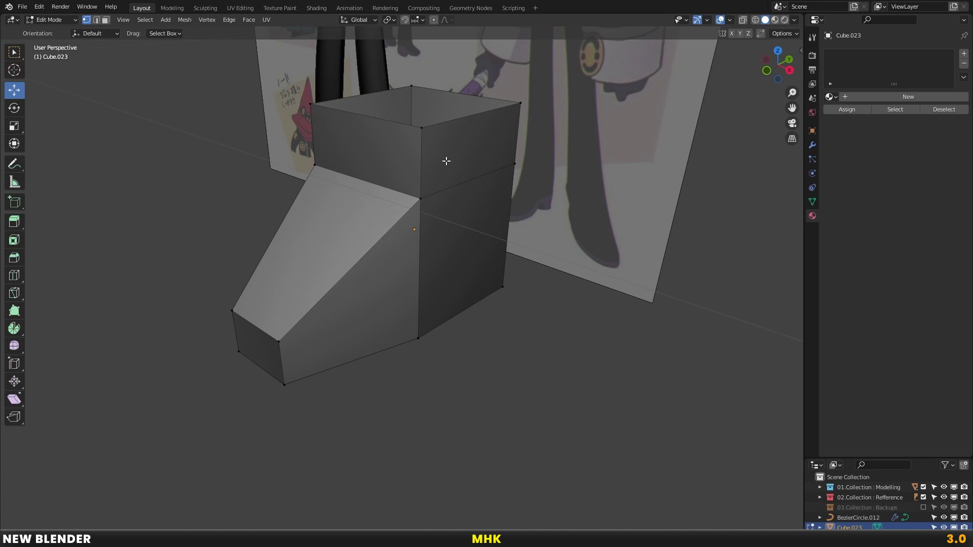
Add a Subdivision Surface modifier at viewport level 2 and shade the boot smooth
{"action": "key", "text": "Tab"}
{"action": "left_click", "coordinate": [813, 145]}
{"action": "left_click", "coordinate": [850, 53]}
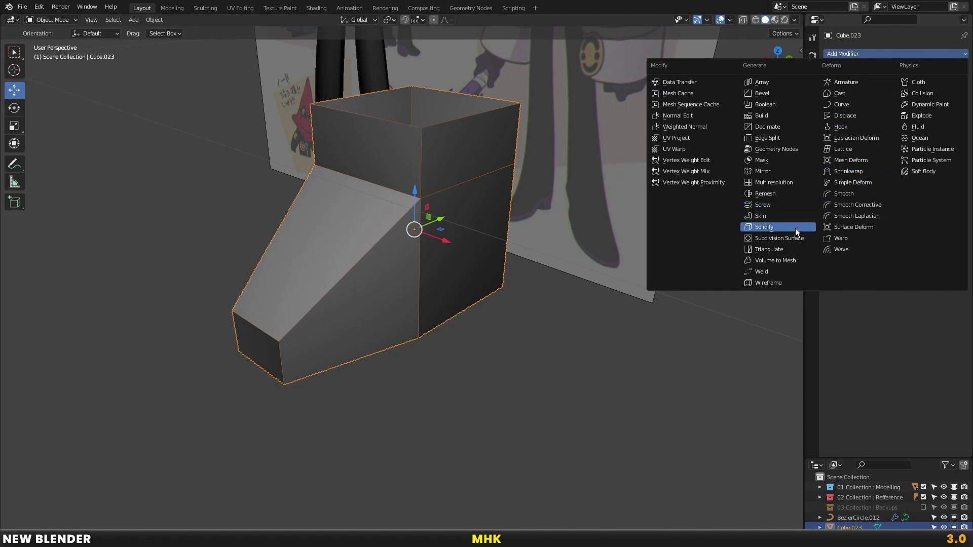
{"action": "left_click", "coordinate": [788, 237]}
{"action": "left_click", "coordinate": [951, 98]}
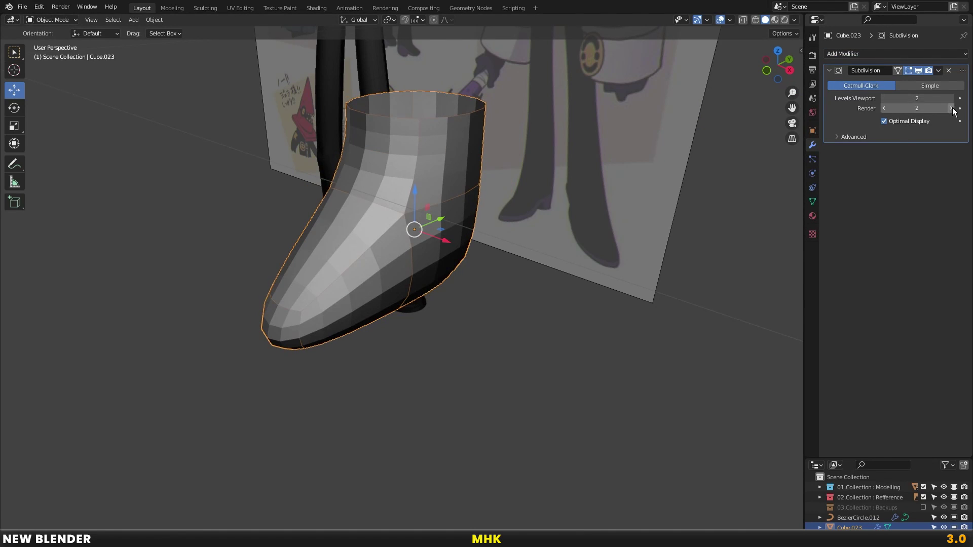
{"action": "right_click", "coordinate": [626, 177]}
{"action": "left_click", "coordinate": [583, 162]}
Add an edge loop near the bottom of the boot, close to the sole
{"action": "key", "text": "Tab"}
{"action": "middle_click_drag", "start_coordinate": [446, 243], "coordinate": [486, 238]}
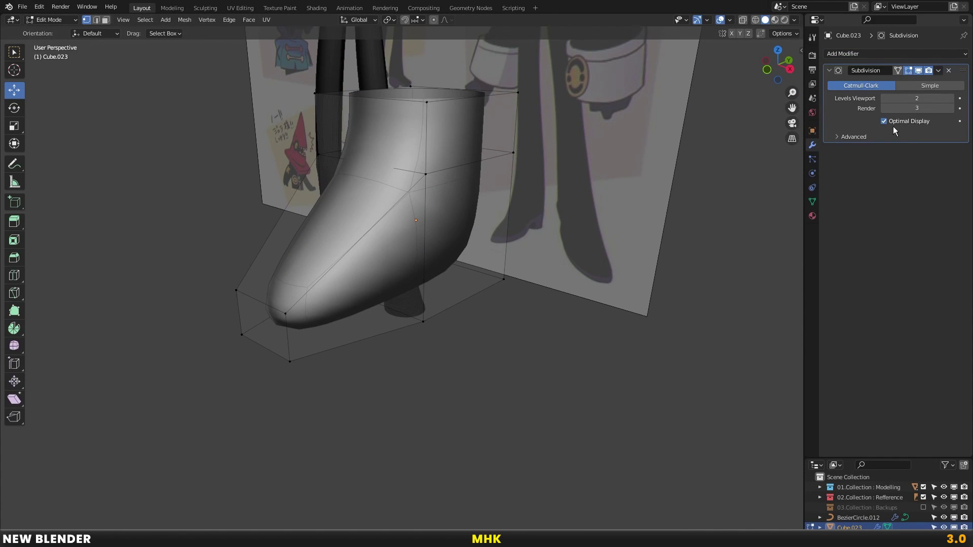
{"action": "middle_click_drag", "start_coordinate": [563, 193], "coordinate": [428, 217]}
{"action": "scroll", "coordinate": [428, 217], "scroll_direction": "up", "scroll_amount": 2}
{"action": "key", "text": "ctrl+r"}
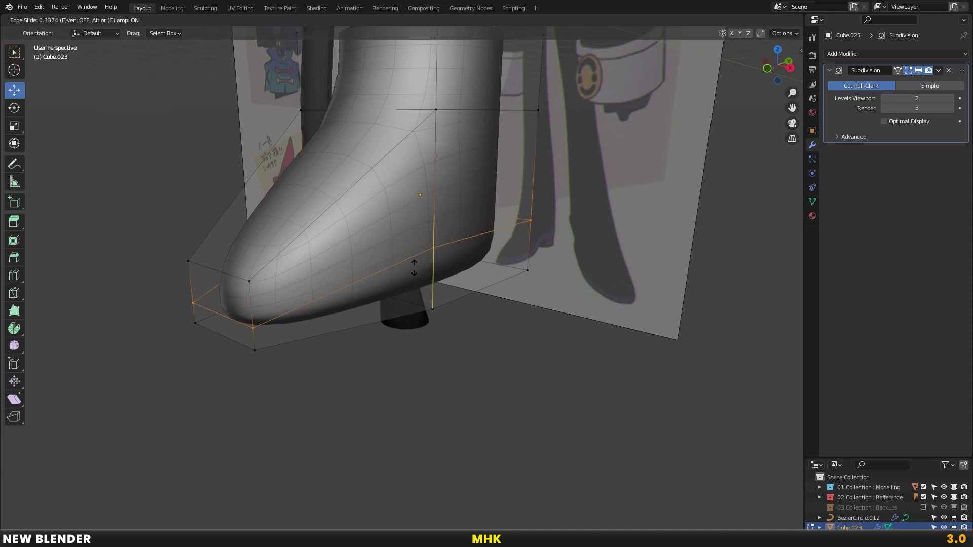
{"action": "left_click", "coordinate": [426, 279]}
{"action": "left_click", "coordinate": [507, 280]}
{"action": "middle_click_drag", "start_coordinate": [465, 269], "coordinate": [446, 283]}
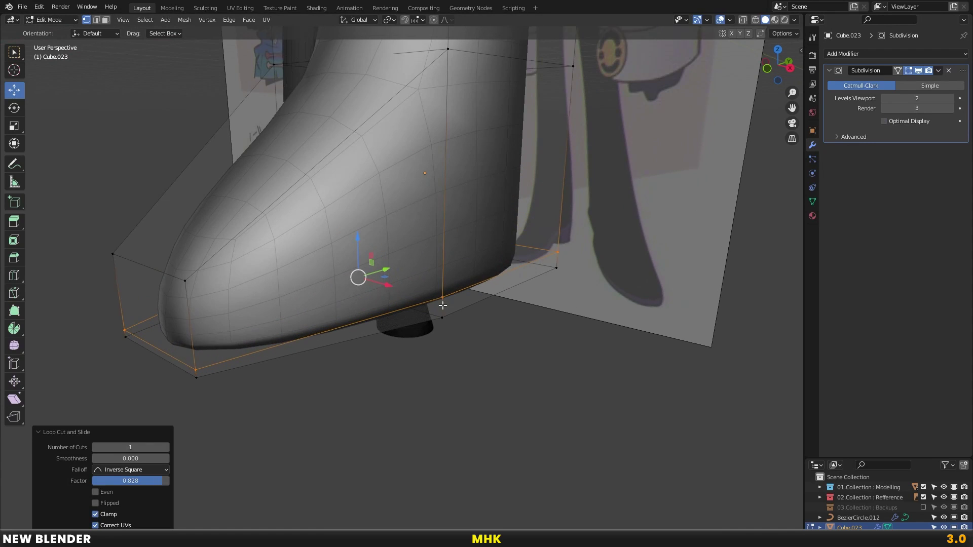
{"action": "scroll", "coordinate": [451, 254], "scroll_direction": "down", "scroll_amount": 2}
{"action": "key", "text": "Tab"}
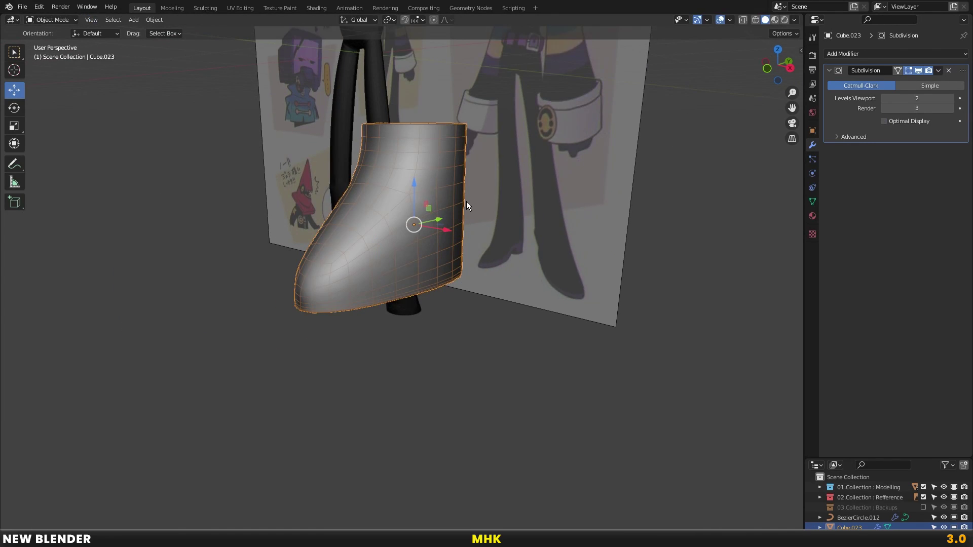
Cut an edge loop across the toe and move it downward
{"action": "key", "text": "Tab"}
{"action": "middle_click_drag", "start_coordinate": [468, 200], "coordinate": [368, 220]}
{"action": "key", "text": "ctrl+r"}
{"action": "left_click", "coordinate": [368, 220]}
{"action": "left_click", "coordinate": [326, 211]}
{"action": "left_click_drag", "start_coordinate": [318, 179], "coordinate": [320, 205]}
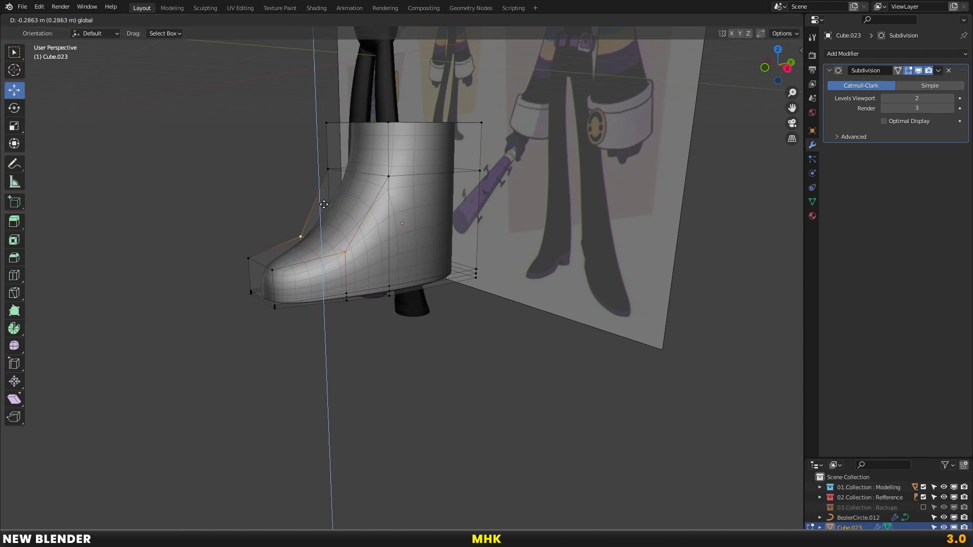
Select the heel-bottom vertices in see-through mode and move them along Y
{"action": "mouse_move", "coordinate": [357, 207]}
{"action": "middle_mouse_down"}
{"action": "mouse_move", "coordinate": [467, 229]}
{"action": "mouse_move", "coordinate": [482, 264]}
{"action": "middle_mouse_up"}
{"action": "key", "text": "alt+z"}
{"action": "left_click_drag", "start_coordinate": [446, 253], "coordinate": [491, 291]}
{"action": "key", "text": "alt+z"}
{"action": "key", "text": "g"}
{"action": "key", "text": "y"}
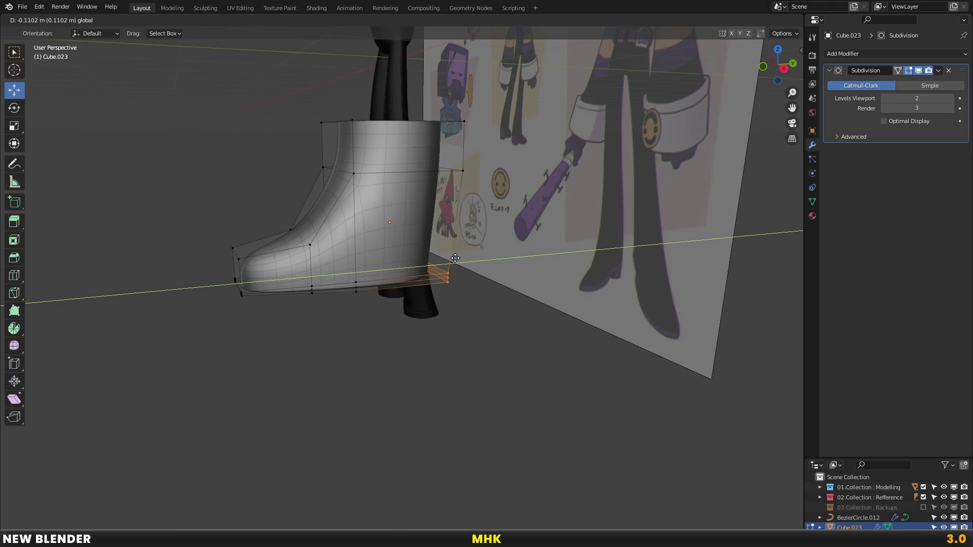
{"action": "left_click", "coordinate": [471, 256]}
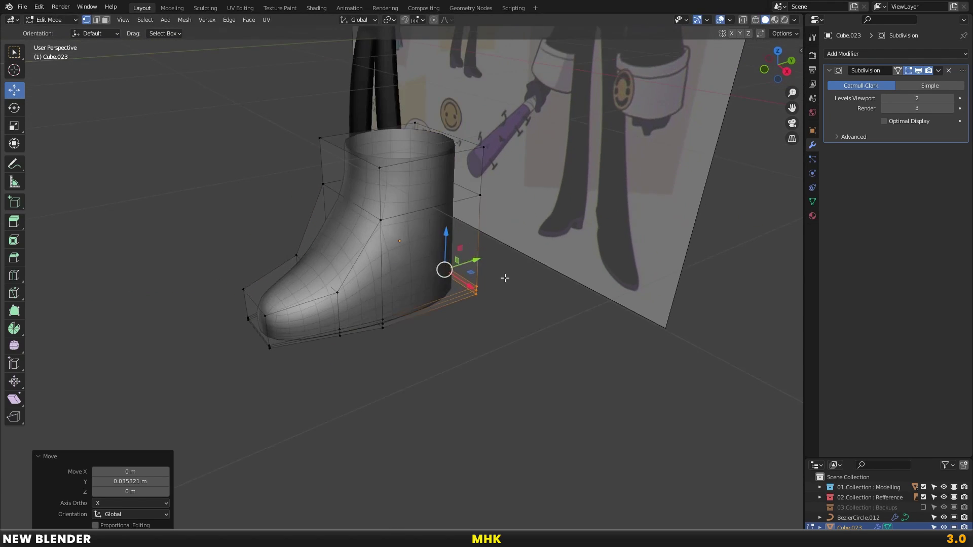
Scale the selection along X to 1.422, then narrow it to 0.608
{"action": "key", "text": "s"}
{"action": "key", "text": "x"}
{"action": "left_click", "coordinate": [445, 267]}
{"action": "mouse_move", "coordinate": [445, 267]}
{"action": "middle_mouse_down"}
{"action": "mouse_move", "coordinate": [570, 272]}
{"action": "mouse_move", "coordinate": [547, 297]}
{"action": "middle_mouse_up"}
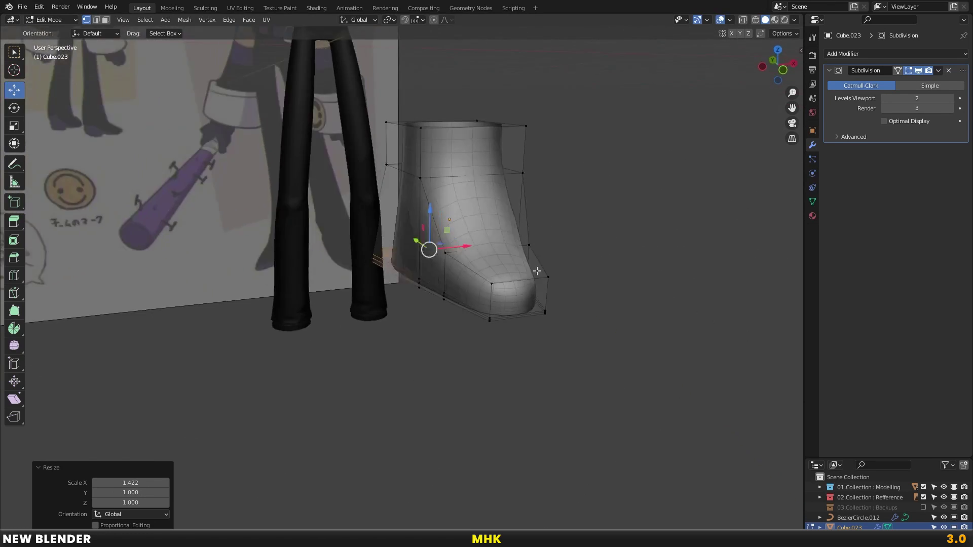
{"action": "key", "text": "s"}
{"action": "key", "text": "x"}
{"action": "left_click", "coordinate": [520, 281]}
Narrow the toe vertices along X to 0.962
{"action": "mouse_move", "coordinate": [513, 282]}
{"action": "middle_mouse_down"}
{"action": "mouse_move", "coordinate": [535, 269]}
{"action": "mouse_move", "coordinate": [448, 332]}
{"action": "mouse_move", "coordinate": [511, 355]}
{"action": "middle_mouse_up"}
{"action": "key", "text": "alt+z"}
{"action": "key", "text": "alt+z"}
{"action": "key", "text": "s"}
{"action": "left_click", "coordinate": [519, 360]}
{"action": "key", "text": "alt+z"}
{"action": "key", "text": "alt+a"}
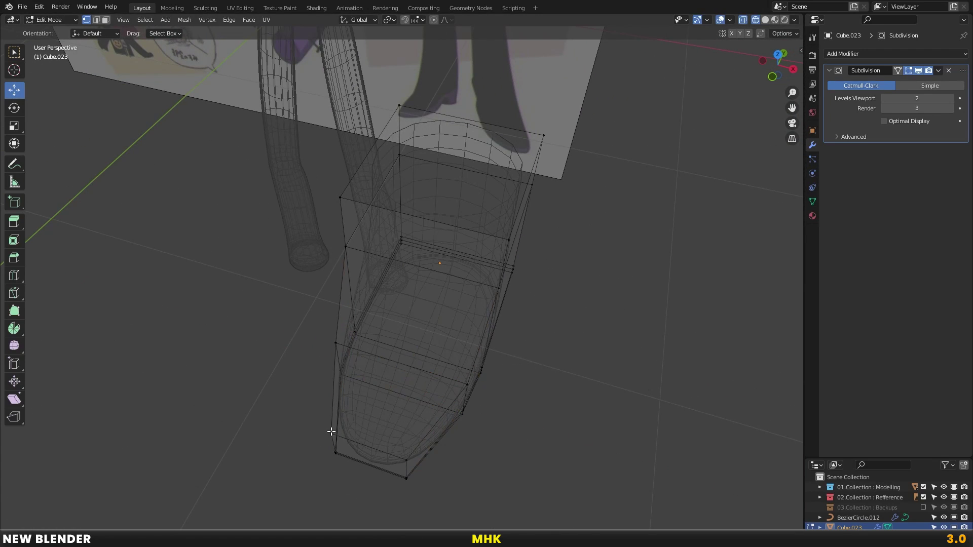
{"action": "key", "text": "alt+z"}
{"action": "key", "text": "s"}
{"action": "key", "text": "x"}
{"action": "left_click", "coordinate": [528, 456]}
{"action": "mouse_move", "coordinate": [528, 456]}
{"action": "middle_mouse_down"}
{"action": "mouse_move", "coordinate": [482, 326]}
{"action": "mouse_move", "coordinate": [494, 185]}
{"action": "middle_mouse_up"}
Select the top edge loop, set the origin to geometry and apply the subdivision
{"action": "left_click", "coordinate": [490, 146], "text": "alt"}
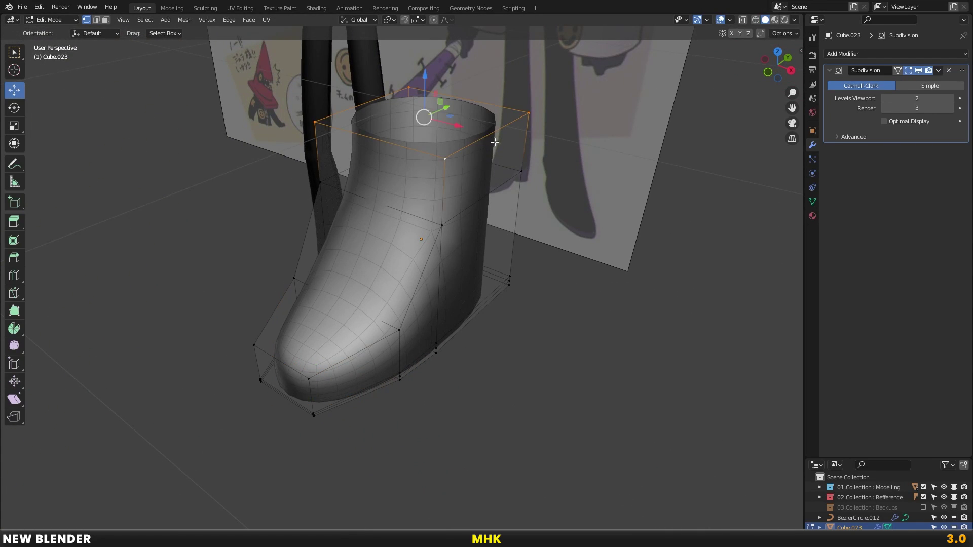
{"action": "key", "text": "Tab"}
{"action": "key", "text": "ctrl+alt+shift+c"}
{"action": "left_click", "coordinate": [507, 168]}
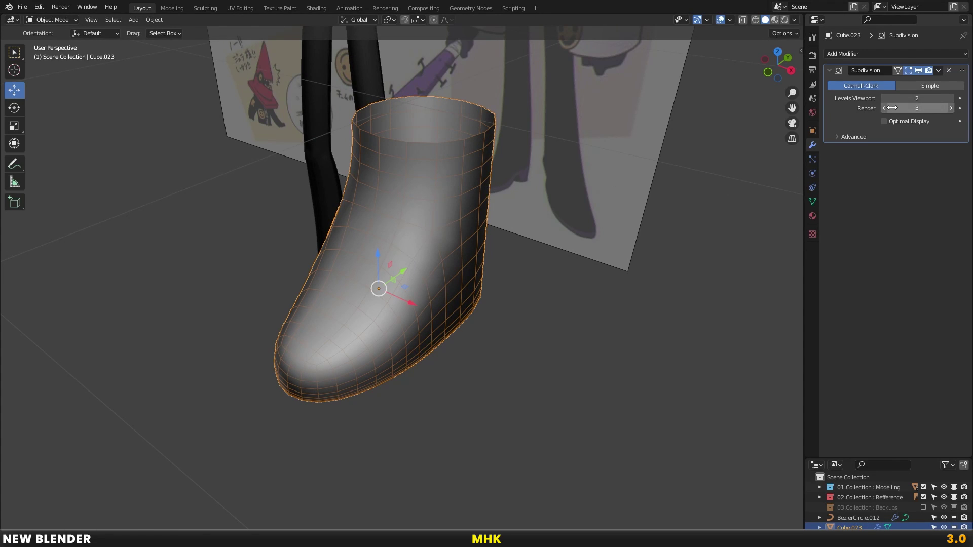
{"action": "key", "text": "ctrl+a"}
Re-add Subdivision, mirror the boot around the legs, and link the legs' materials to it
{"action": "left_click", "coordinate": [844, 53]}
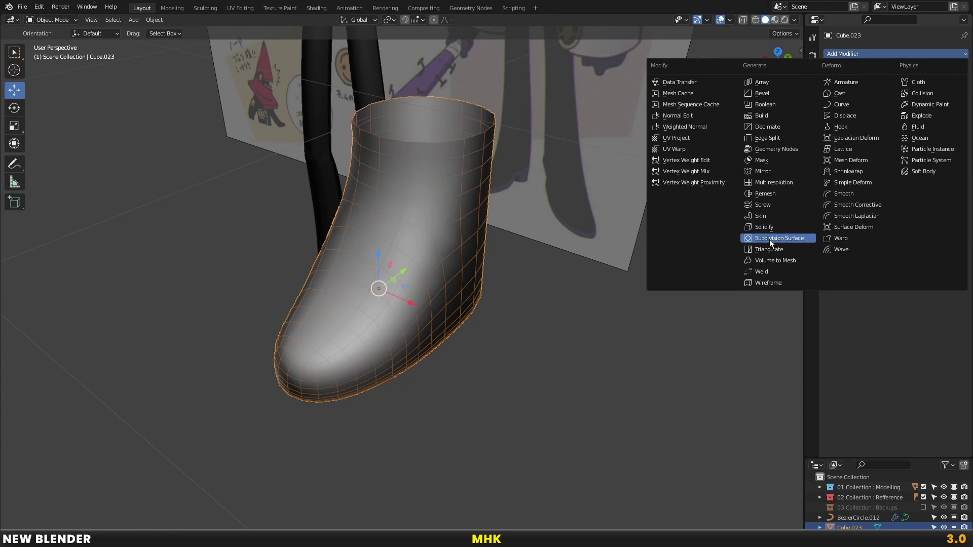
{"action": "left_click", "coordinate": [770, 238]}
{"action": "left_click", "coordinate": [851, 55]}
{"action": "left_click", "coordinate": [771, 161]}
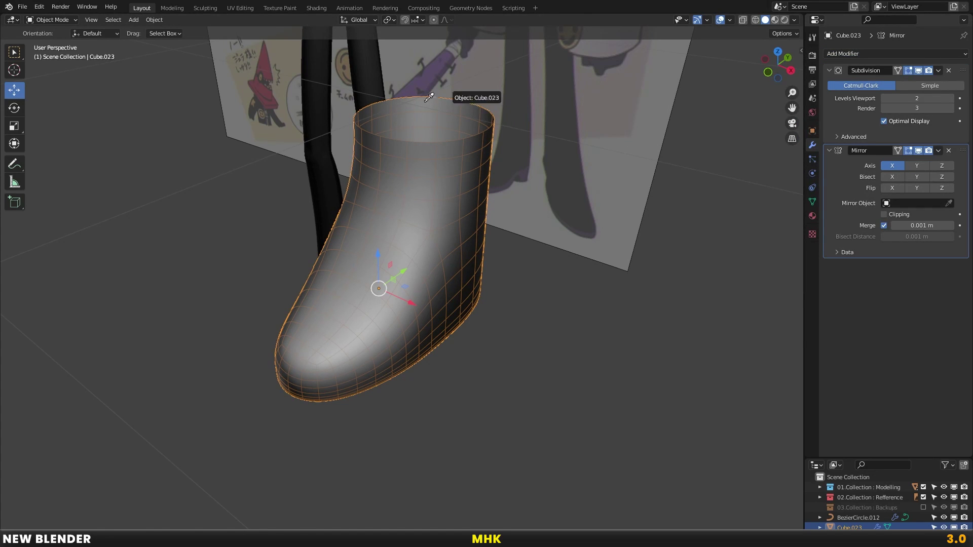
{"action": "left_click", "coordinate": [371, 60]}
{"action": "left_click", "coordinate": [377, 141], "text": "shift"}
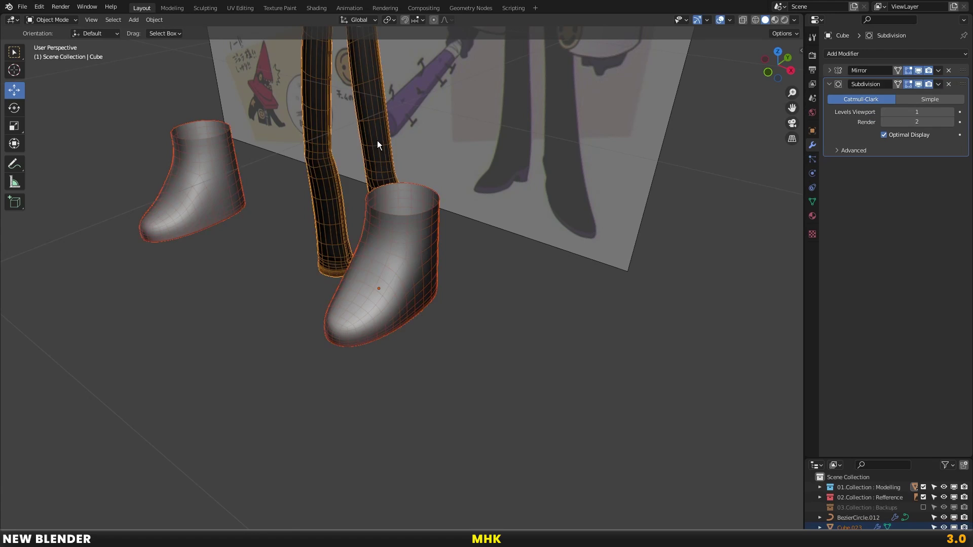
{"action": "key", "text": "ctrl+l"}
{"action": "left_click", "coordinate": [377, 141]}
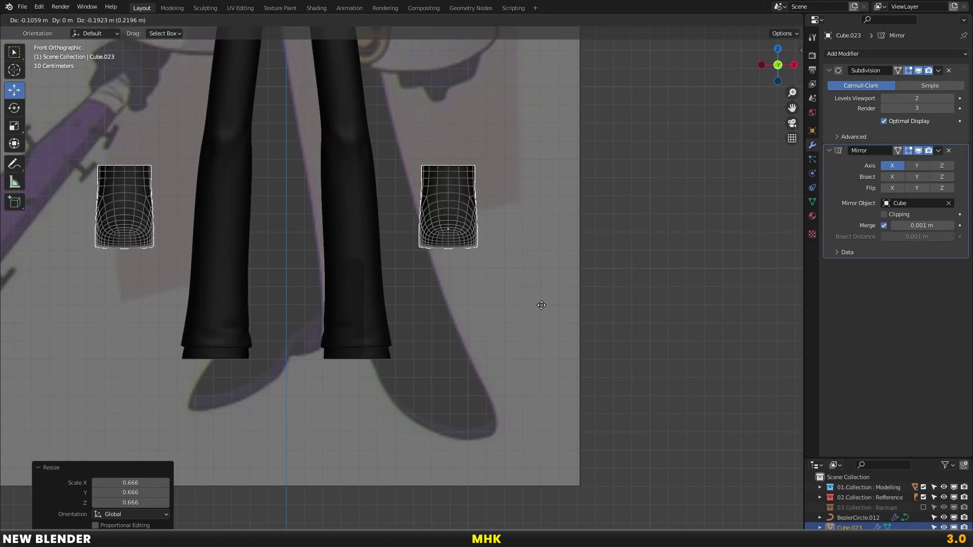
Enlarge the boots, rotate the boot 21.2° about Z and shift it along X
{"action": "scroll", "coordinate": [438, 359], "scroll_direction": "up", "scroll_amount": 2}
{"action": "key", "text": "s"}
{"action": "left_click", "coordinate": [558, 297]}
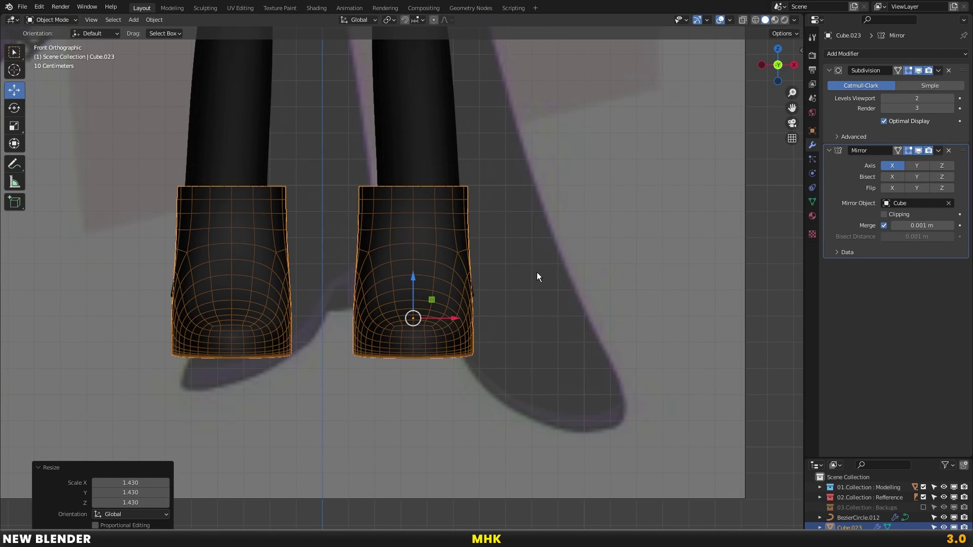
{"action": "key", "text": "Tab"}
{"action": "key", "text": "r"}
{"action": "key", "text": "z"}
{"action": "left_click", "coordinate": [486, 320]}
{"action": "key", "text": "g"}
{"action": "key", "text": "x"}
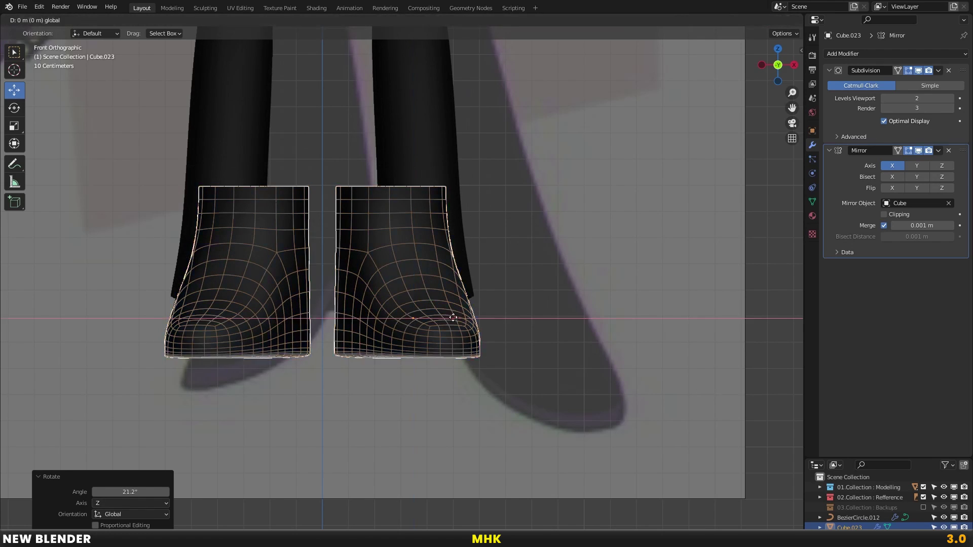
{"action": "left_click", "coordinate": [501, 277]}
{"action": "key", "text": "Tab"}
{"action": "middle_click_drag", "start_coordinate": [501, 277], "coordinate": [312, 330]}
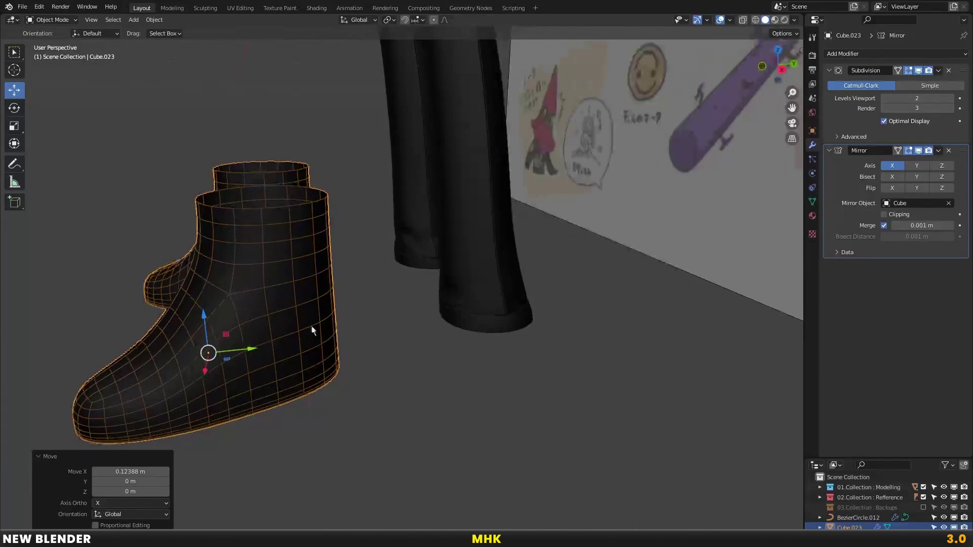
Move the boot forward along Y and lower it in side view
{"action": "key", "text": "Tab"}
{"action": "scroll", "coordinate": [249, 345], "scroll_direction": "down", "scroll_amount": 3}
{"action": "key", "text": "g"}
{"action": "key", "text": "y"}
{"action": "left_click", "coordinate": [471, 324]}
{"action": "key", "text": "Tab"}
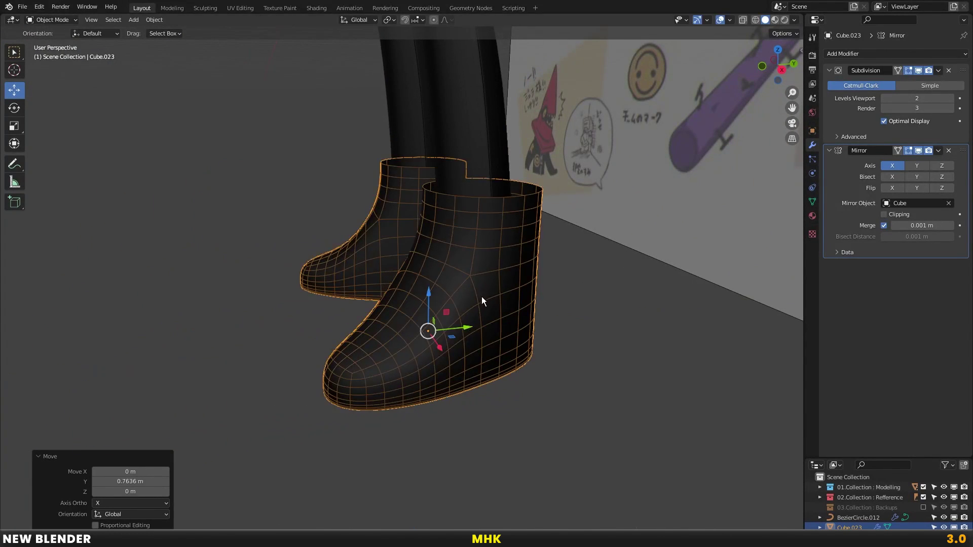
{"action": "key", "text": "KP_3"}
{"action": "key", "text": "g"}
{"action": "left_click", "coordinate": [538, 385]}
Shrink the boot to 0.844, reposition it, then enlarge it to 1.045
{"action": "scroll", "coordinate": [546, 379], "scroll_direction": "up", "scroll_amount": 2}
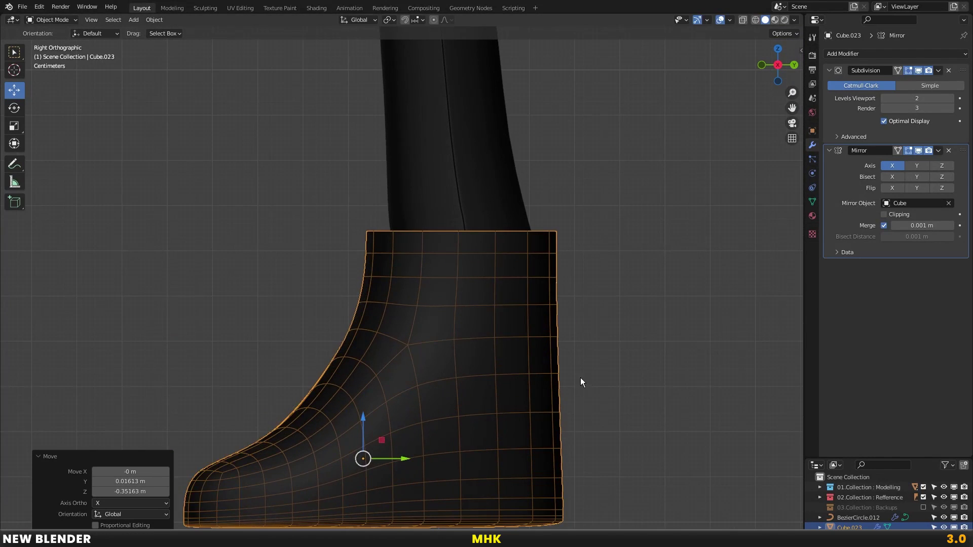
{"action": "key", "text": "s"}
{"action": "left_click", "coordinate": [560, 351]}
{"action": "key", "text": "g"}
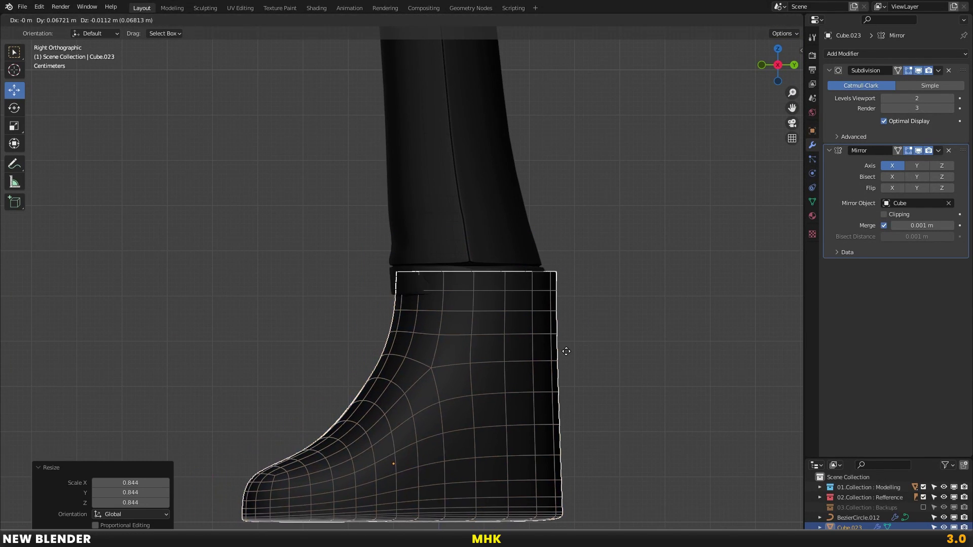
{"action": "left_click", "coordinate": [553, 350]}
{"action": "key", "text": "s"}
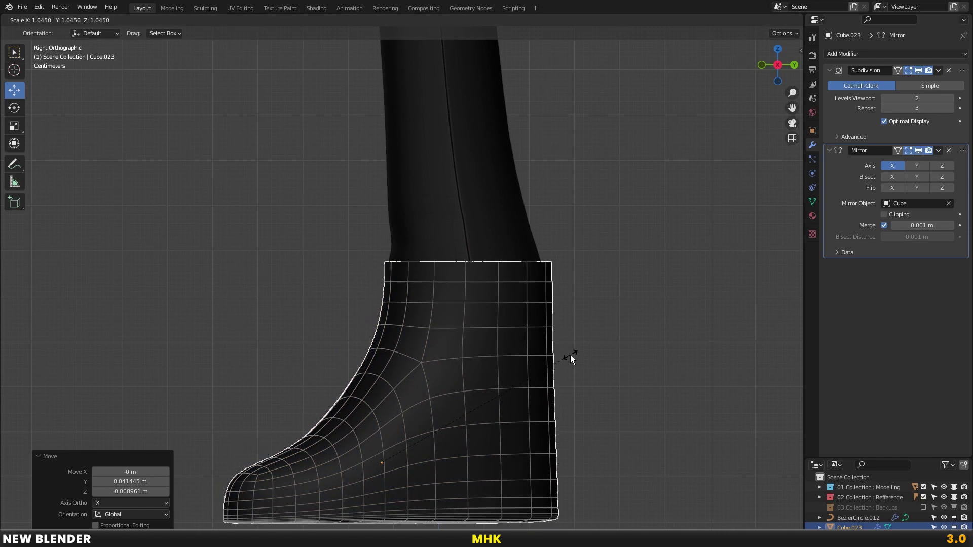
{"action": "left_click", "coordinate": [572, 355]}
Check both boots under the legs, then select the boot in side view for mesh editing
{"action": "scroll", "coordinate": [347, 333], "scroll_direction": "down", "scroll_amount": 5}
{"action": "mouse_move", "coordinate": [347, 333]}
{"action": "middle_mouse_down"}
{"action": "mouse_move", "coordinate": [501, 354]}
{"action": "mouse_move", "coordinate": [550, 348]}
{"action": "mouse_move", "coordinate": [368, 332]}
{"action": "mouse_move", "coordinate": [459, 309]}
{"action": "middle_mouse_up"}
{"action": "scroll", "coordinate": [375, 330], "scroll_direction": "down", "scroll_amount": 5}
{"action": "left_click", "coordinate": [459, 310]}
{"action": "key", "text": "KP_3"}
{"action": "scroll", "coordinate": [422, 301], "scroll_direction": "up", "scroll_amount": 5}
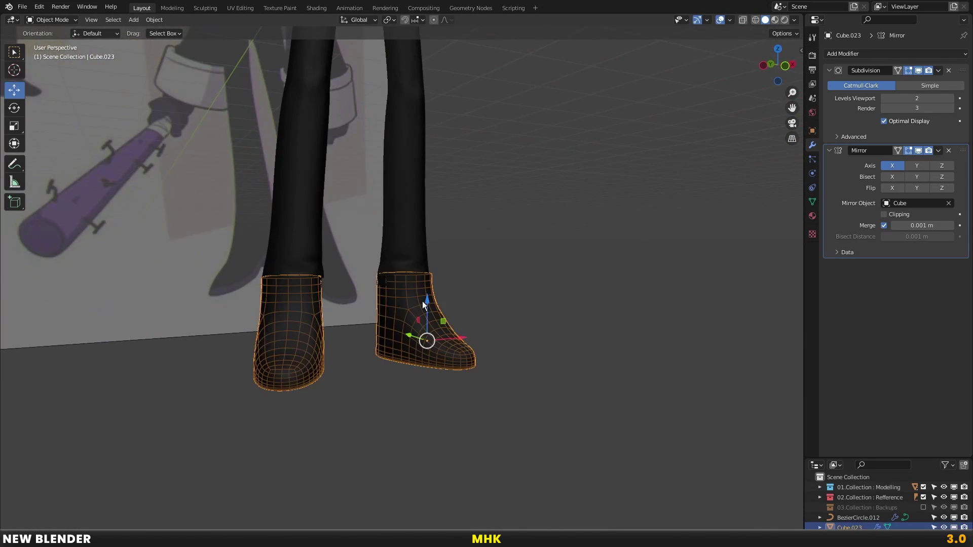
{"action": "scroll", "coordinate": [454, 308], "scroll_direction": "up", "scroll_amount": 3}
{"action": "key", "text": "Tab"}
{"action": "scroll", "coordinate": [454, 312], "scroll_direction": "up", "scroll_amount": 2}
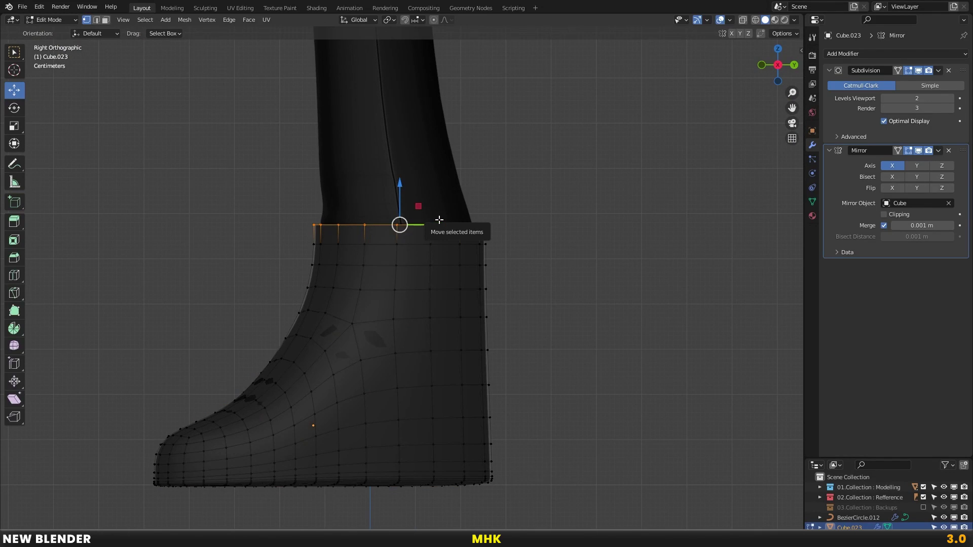
Flare the boot's top loop outward with proportional scaling, then ease the scale back slightly
{"action": "scroll", "coordinate": [593, 188], "scroll_direction": "up", "scroll_amount": 3}
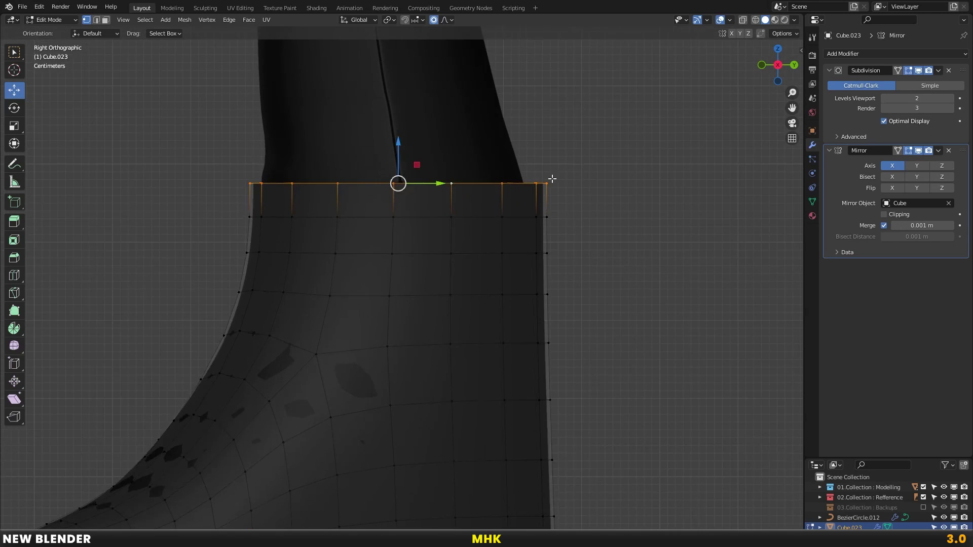
{"action": "key", "text": "s"}
{"action": "scroll", "coordinate": [598, 192], "scroll_direction": "down", "scroll_amount": 2}
{"action": "left_click", "coordinate": [606, 196]}
{"action": "key", "text": "r"}
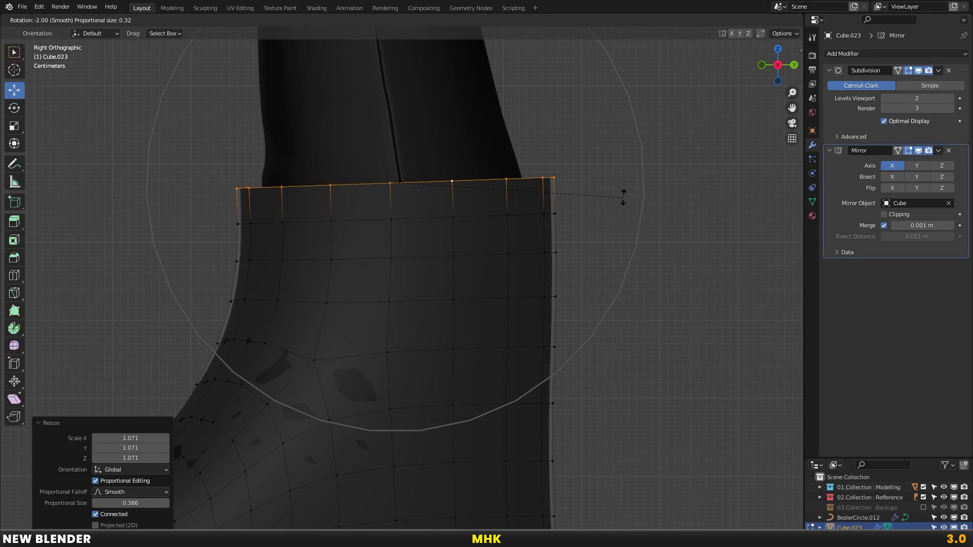
{"action": "key", "text": "Escape"}
{"action": "key", "text": "s"}
{"action": "left_click", "coordinate": [628, 199]}
{"action": "scroll", "coordinate": [485, 195], "scroll_direction": "up", "scroll_amount": 2}
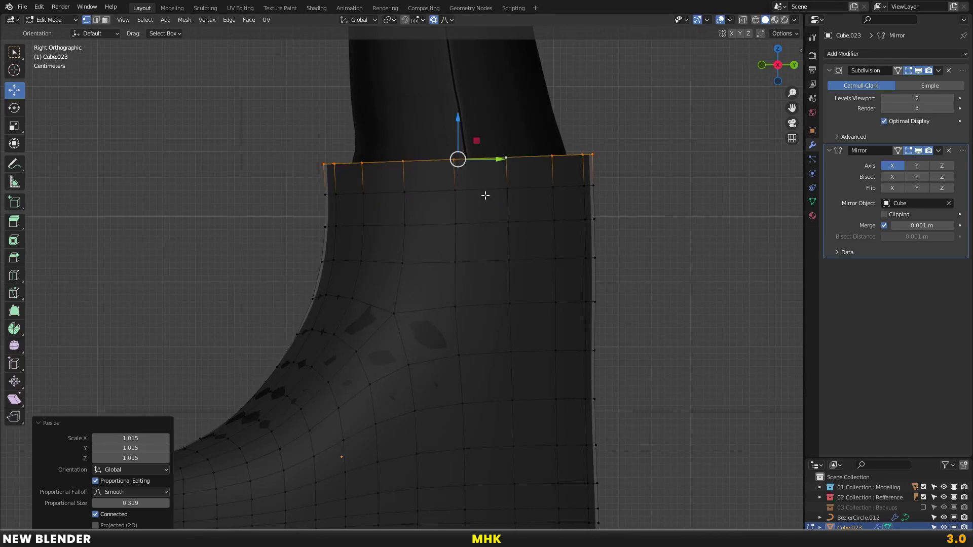
{"action": "scroll", "coordinate": [456, 225], "scroll_direction": "down", "scroll_amount": 4}
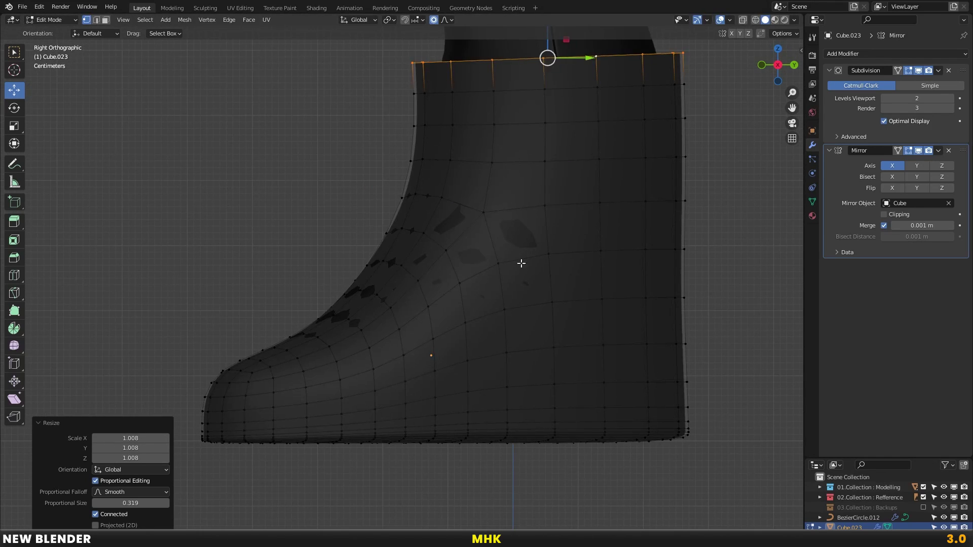
Select the boot's bottom rows of vertices in see-through mode as the sole band
{"action": "middle_click_drag", "start_coordinate": [522, 262], "coordinate": [459, 37], "text": "shift"}
{"action": "left_click", "coordinate": [435, 20]}
{"action": "key", "text": "alt+z"}
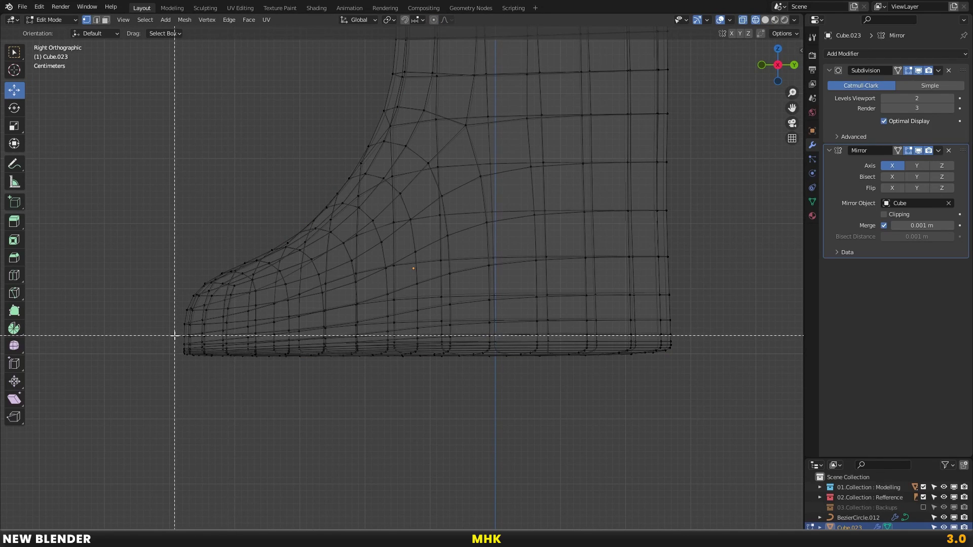
{"action": "left_click_drag", "start_coordinate": [175, 338], "coordinate": [636, 371]}
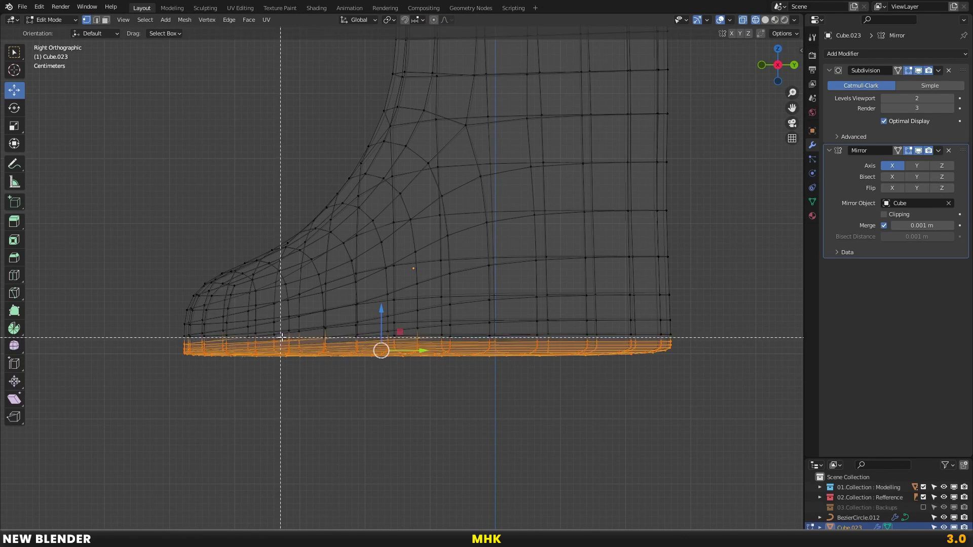
{"action": "scroll", "coordinate": [344, 350], "scroll_direction": "up", "scroll_amount": 2}
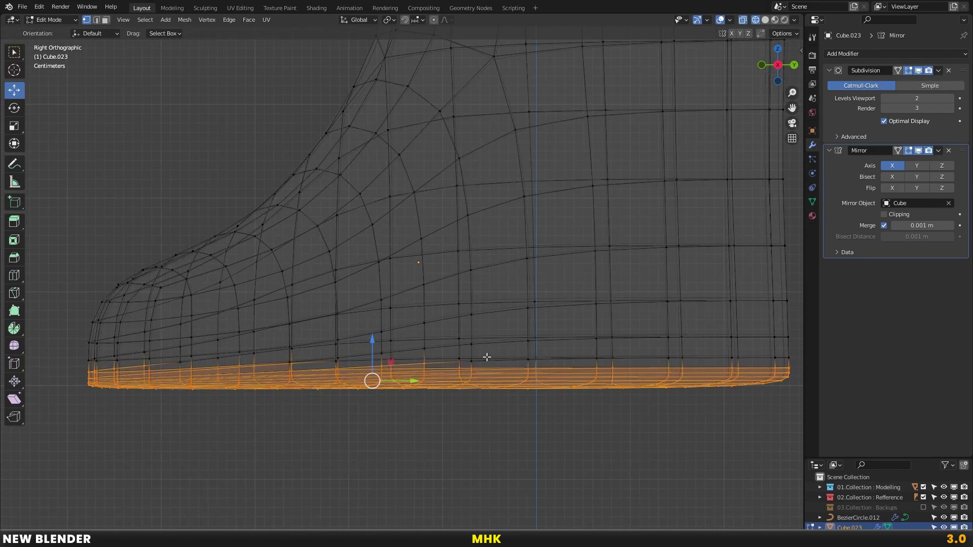
{"action": "left_click", "coordinate": [491, 358], "text": "alt+shift"}
{"action": "key", "text": "shift+z"}
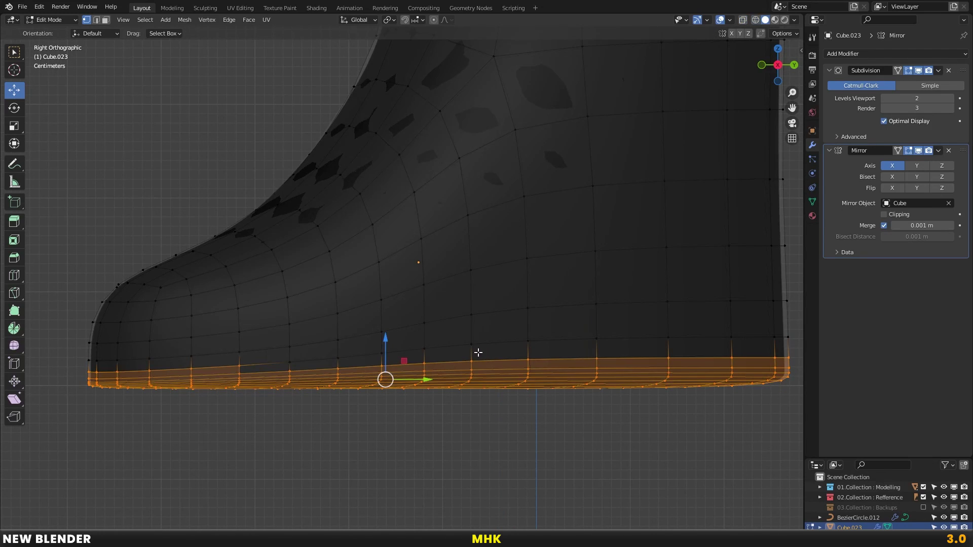
{"action": "key", "text": "ctrl+z"}
{"action": "left_click", "coordinate": [495, 343], "text": "alt+shift"}
Duplicate the bottom band in place and inflate it outward by 0.0227 m
{"action": "key", "text": "shift+d"}
{"action": "key", "text": "Escape"}
{"action": "key", "text": "alt+s"}
{"action": "left_click", "coordinate": [633, 216]}
Separate the sole band into its own object and start editing it
{"action": "key", "text": "p"}
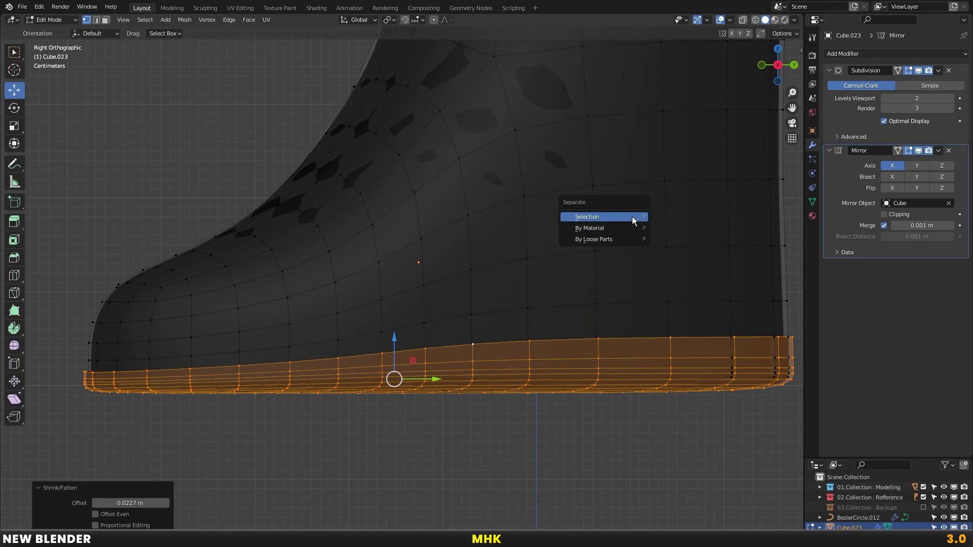
{"action": "left_click", "coordinate": [631, 217]}
{"action": "key", "text": "Tab"}
{"action": "left_click", "coordinate": [598, 364]}
{"action": "key", "text": "Tab"}
Inspect the sole's edge, try an extrude, cancel it and deselect everything
{"action": "scroll", "coordinate": [523, 178], "scroll_direction": "down", "scroll_amount": 2}
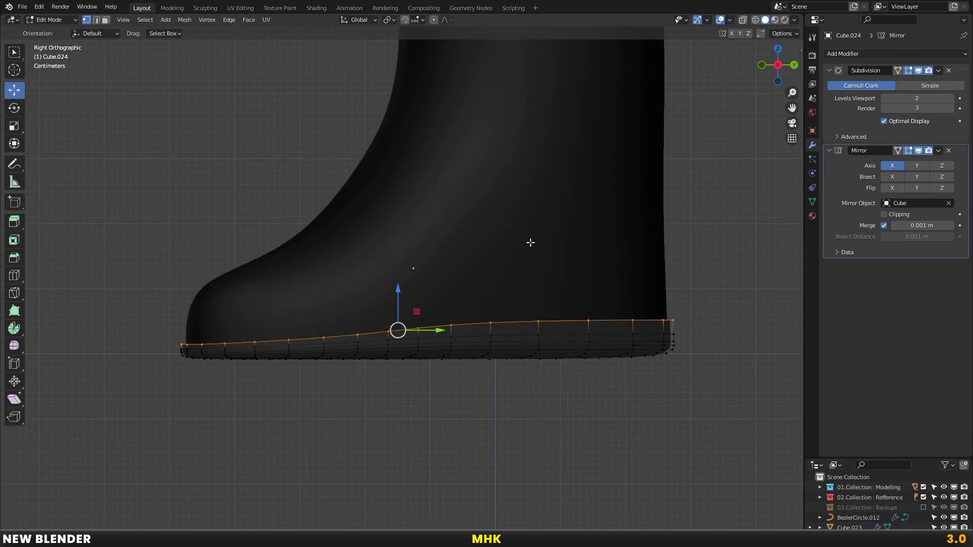
{"action": "middle_click_drag", "start_coordinate": [528, 243], "coordinate": [580, 300]}
{"action": "scroll", "coordinate": [598, 292], "scroll_direction": "up", "scroll_amount": 5}
{"action": "key", "text": "e"}
{"action": "right_click", "coordinate": [767, 324]}
{"action": "key", "text": "alt+a"}
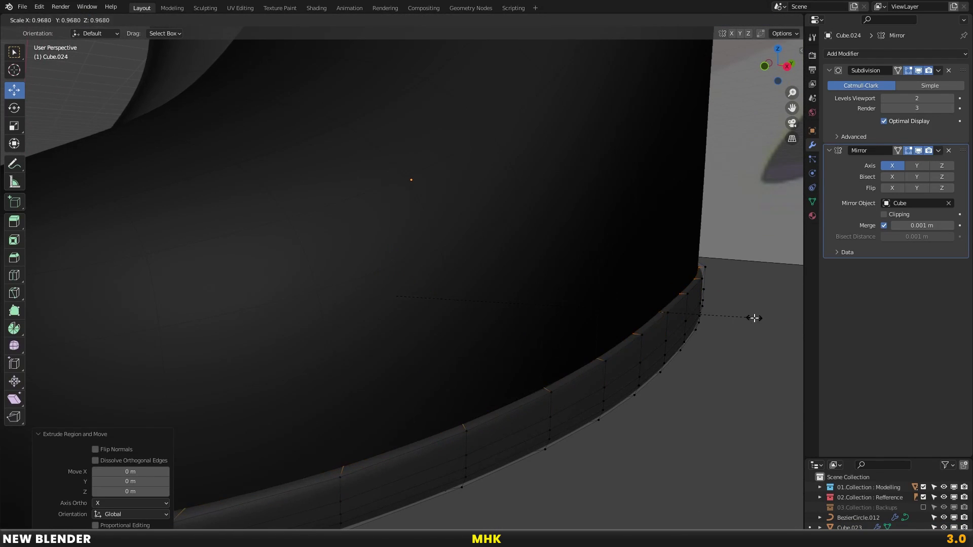
Add a loop cut around the sole and switch to side view
{"action": "key", "text": "ctrl+r"}
{"action": "left_click", "coordinate": [601, 375]}
{"action": "left_click", "coordinate": [602, 360]}
{"action": "key", "text": "KP_3"}
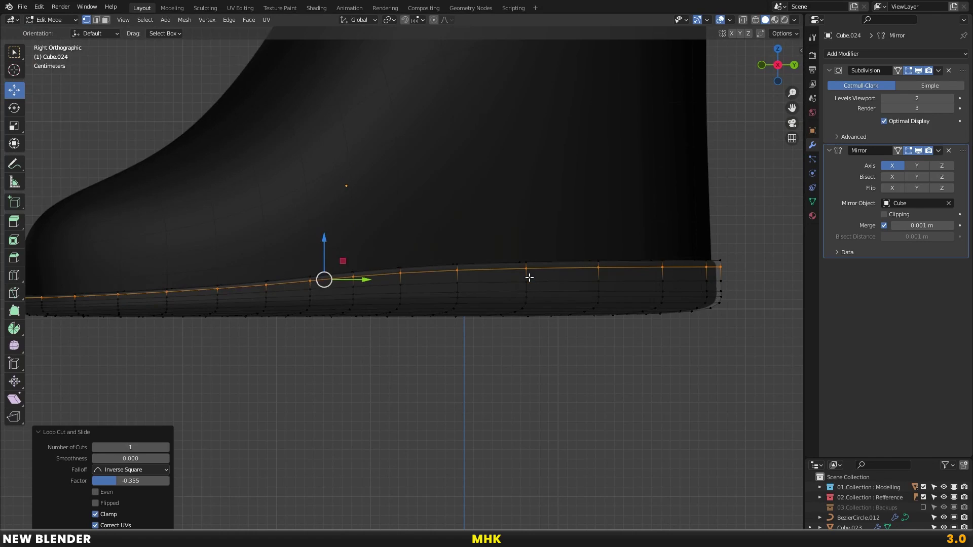
{"action": "key", "text": "Tab"}
Box-select the boot's heel vertices in Edit Mode
{"action": "scroll", "coordinate": [537, 223], "scroll_direction": "down", "scroll_amount": 1}
{"action": "scroll", "coordinate": [545, 251], "scroll_direction": "down", "scroll_amount": 1}
{"action": "left_click", "coordinate": [541, 243]}
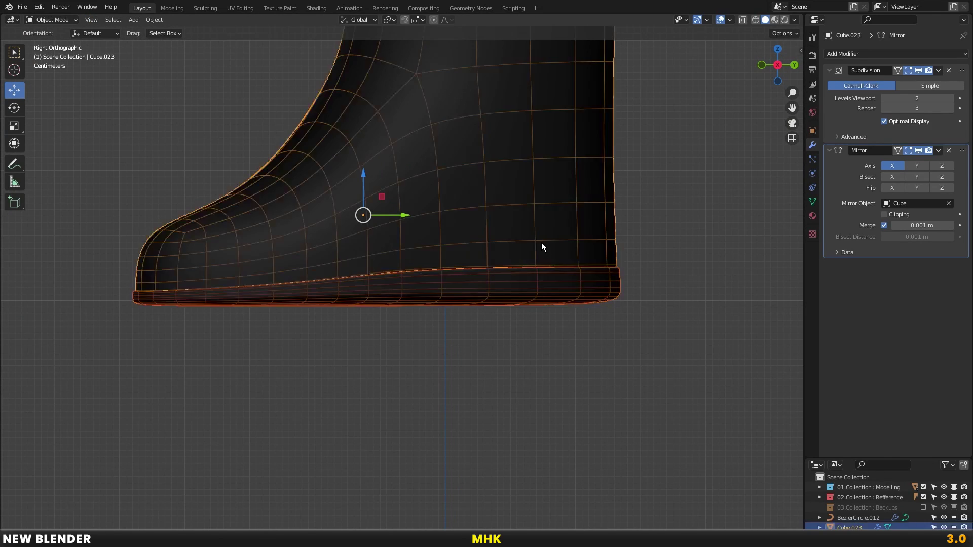
{"action": "key", "text": "Tab"}
{"action": "left_click_drag", "start_coordinate": [470, 263], "coordinate": [675, 297]}
{"action": "key", "text": "alt+z"}
{"action": "key", "text": "g"}
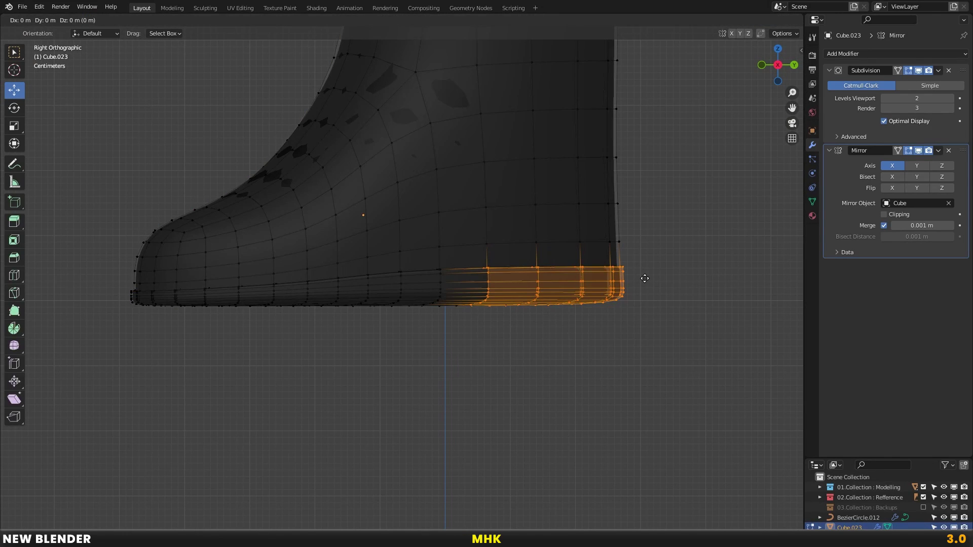
{"action": "key", "text": "Escape"}
Lower the boot's heel vertices along Z with proportional editing on
{"action": "left_click", "coordinate": [434, 22]}
{"action": "key", "text": "g"}
{"action": "key", "text": "z"}
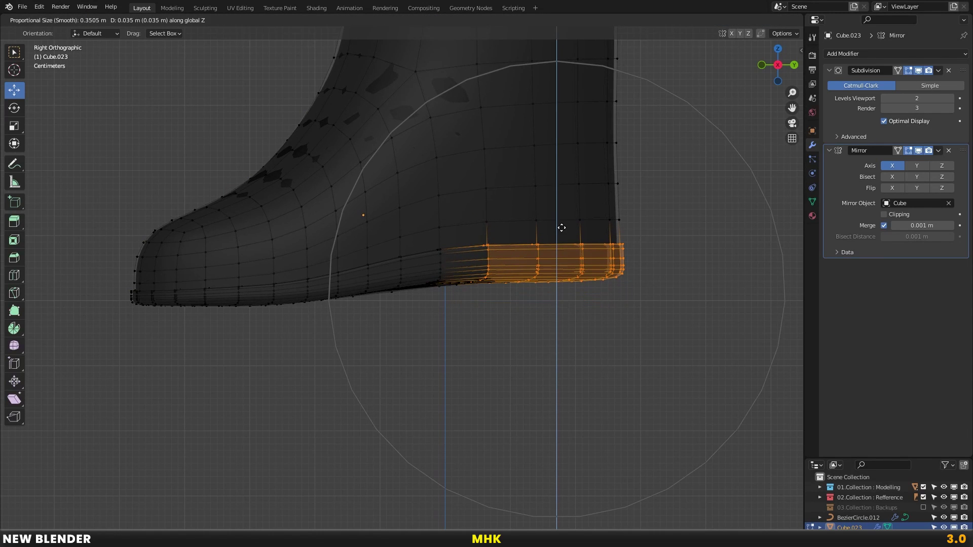
{"action": "left_click", "coordinate": [562, 227]}
{"action": "key", "text": "Tab"}
Select the sole's lower rear vertices using see-through display
{"action": "key", "text": "shift+a"}
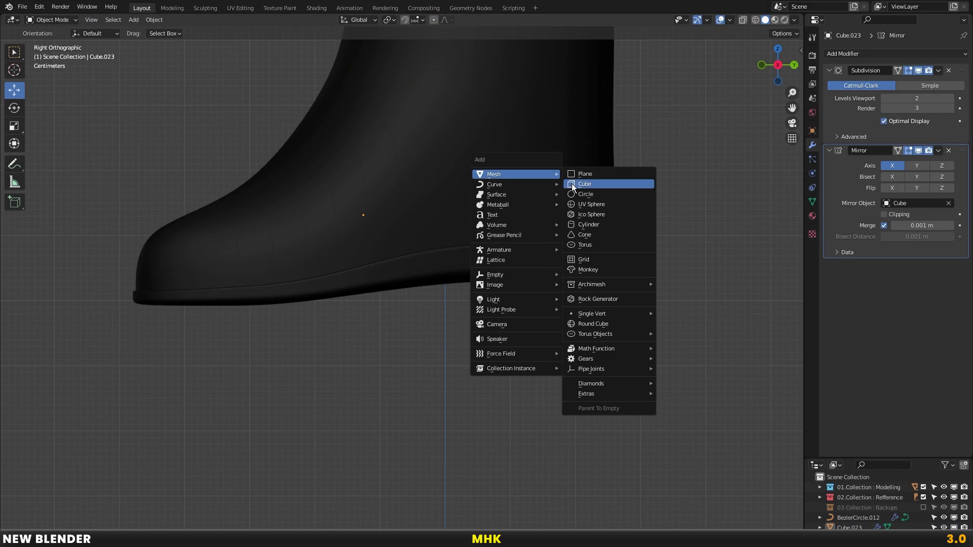
{"action": "scroll", "coordinate": [440, 281], "scroll_direction": "down", "scroll_amount": 2}
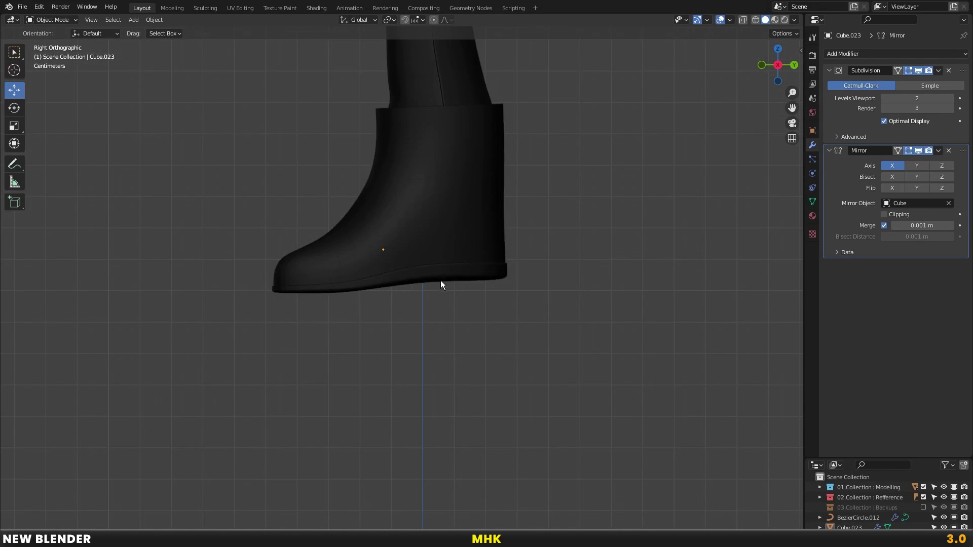
{"action": "scroll", "coordinate": [441, 282], "scroll_direction": "up", "scroll_amount": 2}
{"action": "left_click", "coordinate": [449, 272]}
{"action": "key", "text": "Tab"}
{"action": "scroll", "coordinate": [456, 274], "scroll_direction": "up", "scroll_amount": 2}
{"action": "key", "text": "alt+z"}
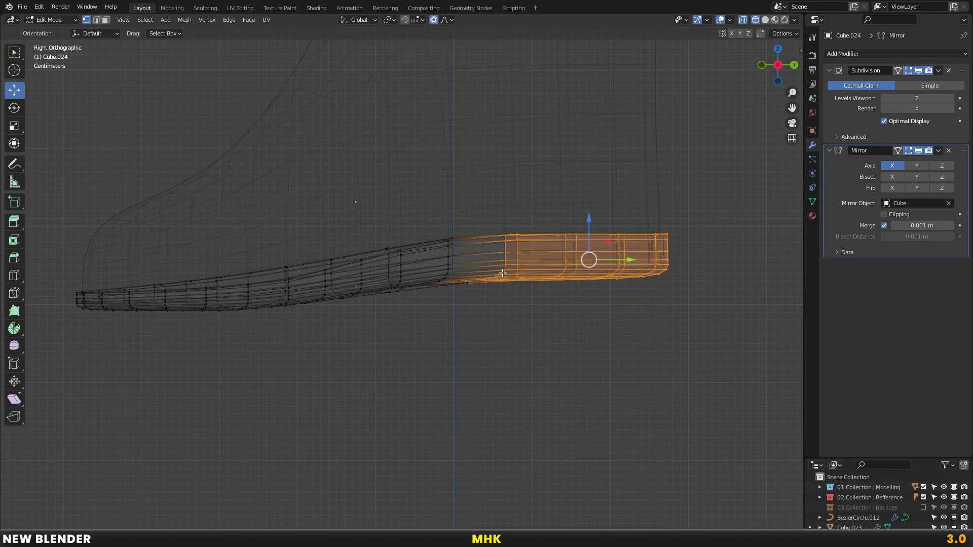
{"action": "left_click_drag", "start_coordinate": [478, 257], "coordinate": [674, 312]}
{"action": "key", "text": "alt+z"}
Lower the sole's heel vertices along Z
{"action": "key", "text": "g"}
{"action": "key", "text": "z"}
{"action": "scroll", "coordinate": [683, 290], "scroll_direction": "up", "scroll_amount": 10}
{"action": "scroll", "coordinate": [684, 292], "scroll_direction": "up", "scroll_amount": 4}
{"action": "scroll", "coordinate": [685, 297], "scroll_direction": "up", "scroll_amount": 3}
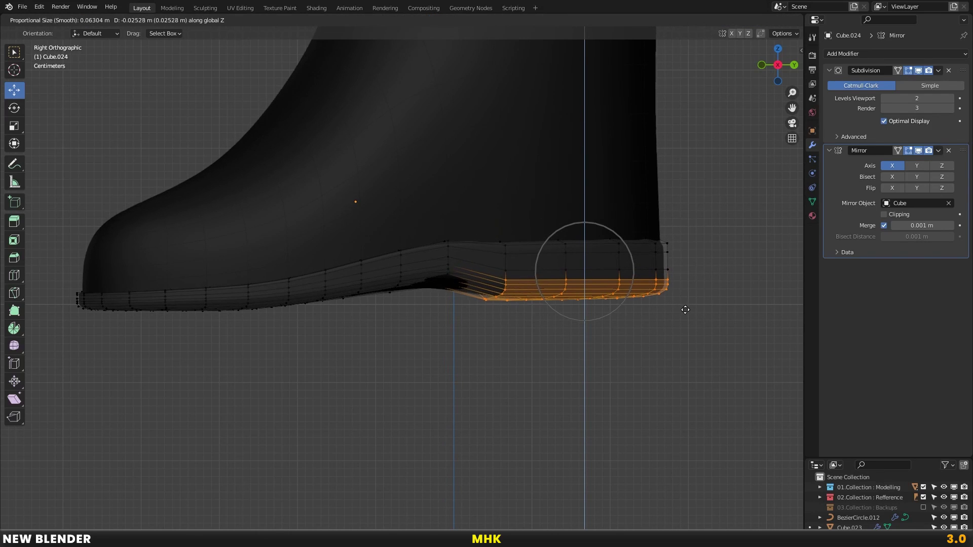
{"action": "left_click", "coordinate": [684, 308]}
{"action": "key", "text": "Tab"}
Orbit around the boots and select a loop along the sole's heel edge
{"action": "middle_click_drag", "start_coordinate": [498, 297], "coordinate": [541, 311]}
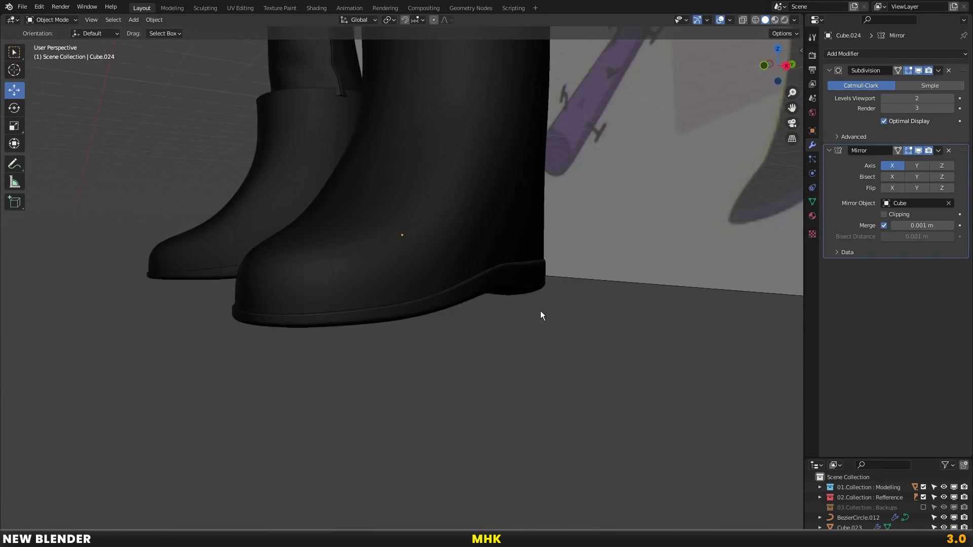
{"action": "scroll", "coordinate": [540, 315], "scroll_direction": "up", "scroll_amount": 4}
{"action": "middle_click_drag", "start_coordinate": [686, 314], "coordinate": [475, 314]}
{"action": "key", "text": "Tab"}
{"action": "scroll", "coordinate": [508, 269], "scroll_direction": "up", "scroll_amount": 3}
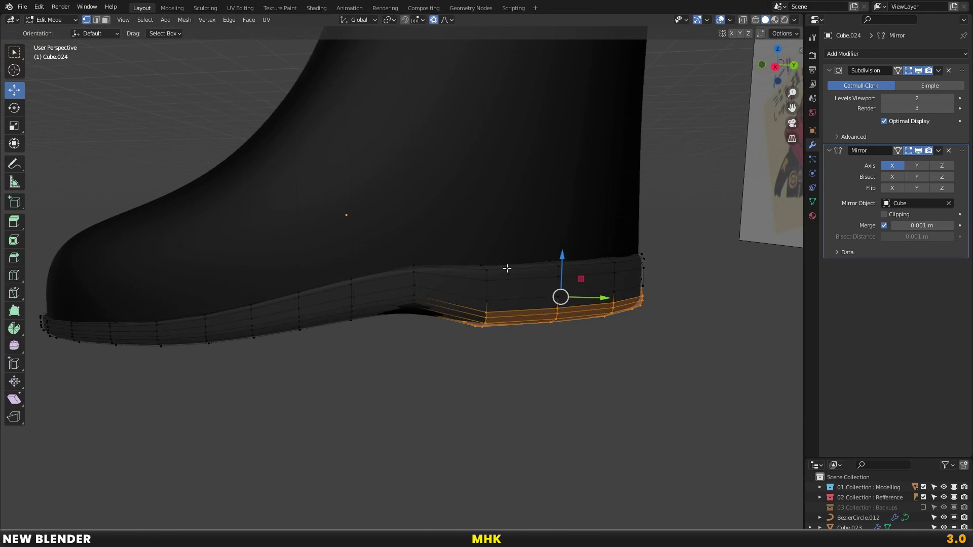
{"action": "left_click", "coordinate": [509, 270], "text": "alt"}
{"action": "key", "text": "Tab"}
{"action": "scroll", "coordinate": [405, 273], "scroll_direction": "down", "scroll_amount": 5}
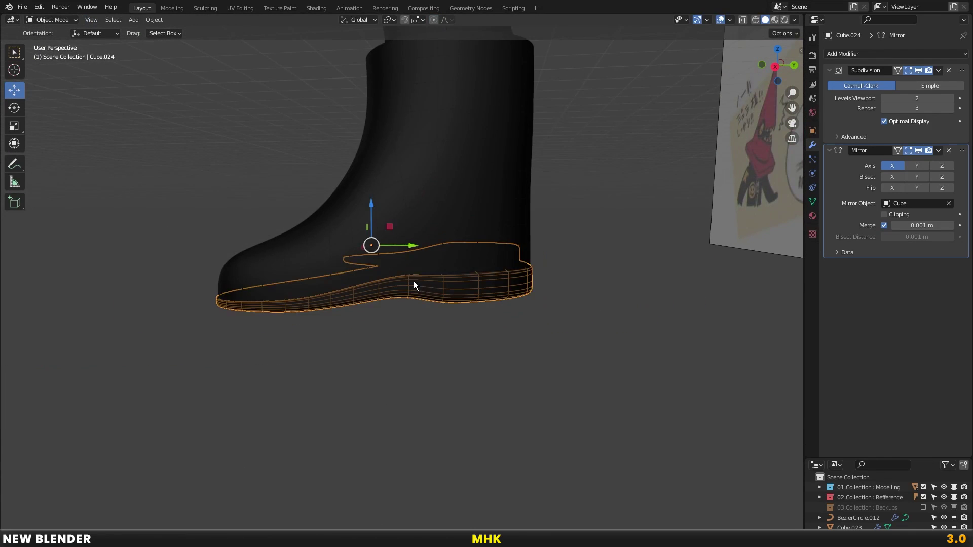
{"action": "middle_click_drag", "start_coordinate": [414, 282], "coordinate": [506, 283]}
Assign purple material [3] to the soles, then select the boot in side view
{"action": "left_click", "coordinate": [812, 216]}
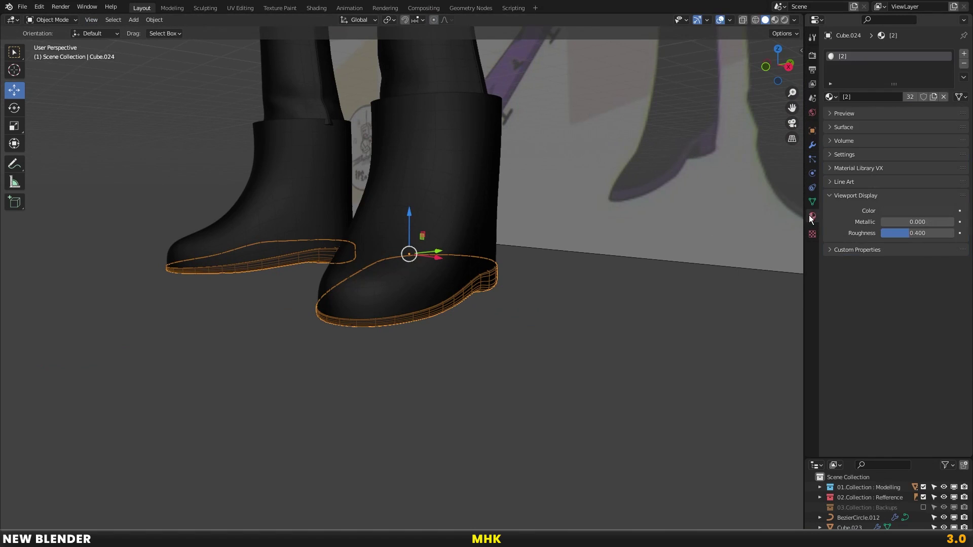
{"action": "left_click", "coordinate": [831, 96]}
{"action": "left_click", "coordinate": [843, 140]}
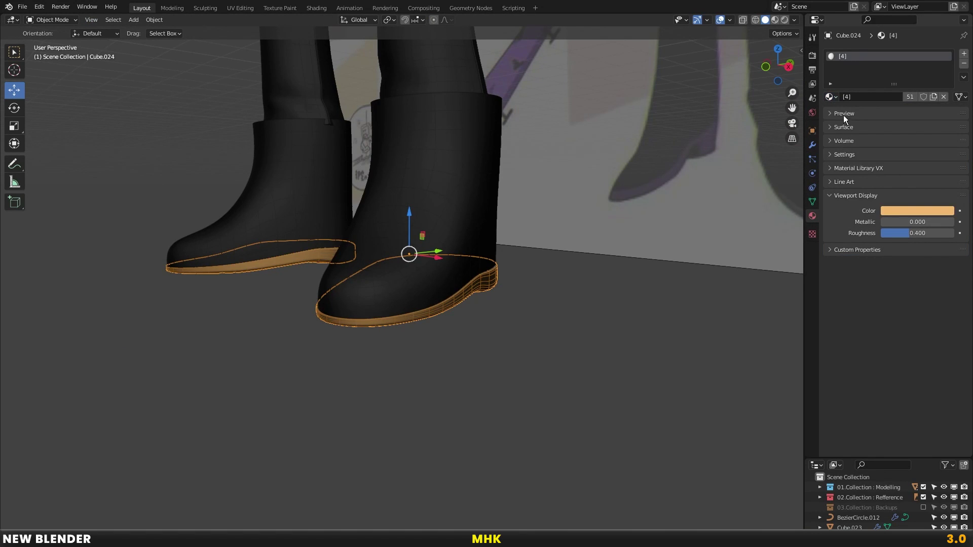
{"action": "scroll", "coordinate": [335, 322], "scroll_direction": "down", "scroll_amount": 3}
{"action": "middle_click_drag", "start_coordinate": [335, 322], "coordinate": [481, 322]}
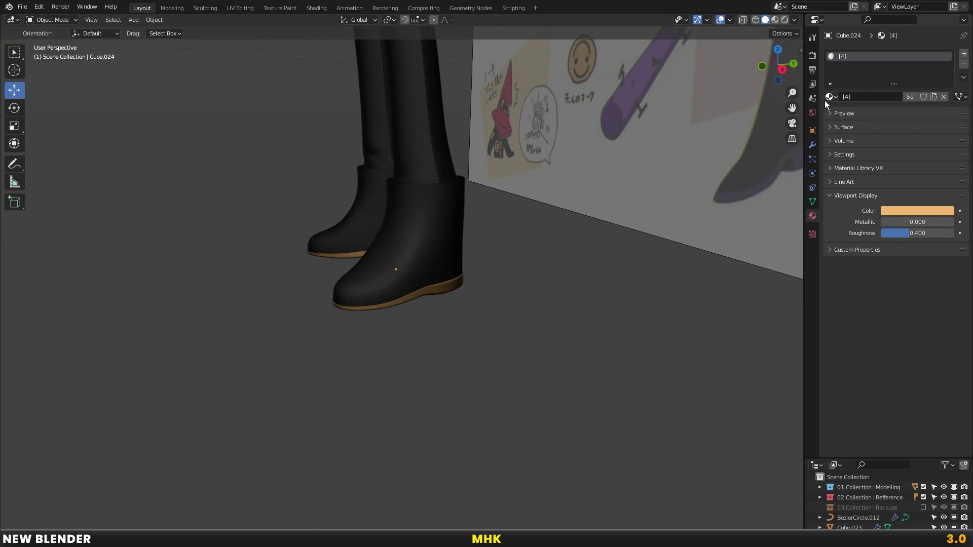
{"action": "left_click", "coordinate": [828, 98]}
{"action": "left_click", "coordinate": [838, 130]}
{"action": "left_click", "coordinate": [339, 289]}
{"action": "key", "text": "KP_3"}
Extrude the boot's top rim loop and scale it inward
{"action": "scroll", "coordinate": [438, 210], "scroll_direction": "up", "scroll_amount": 2}
{"action": "key", "text": "Tab"}
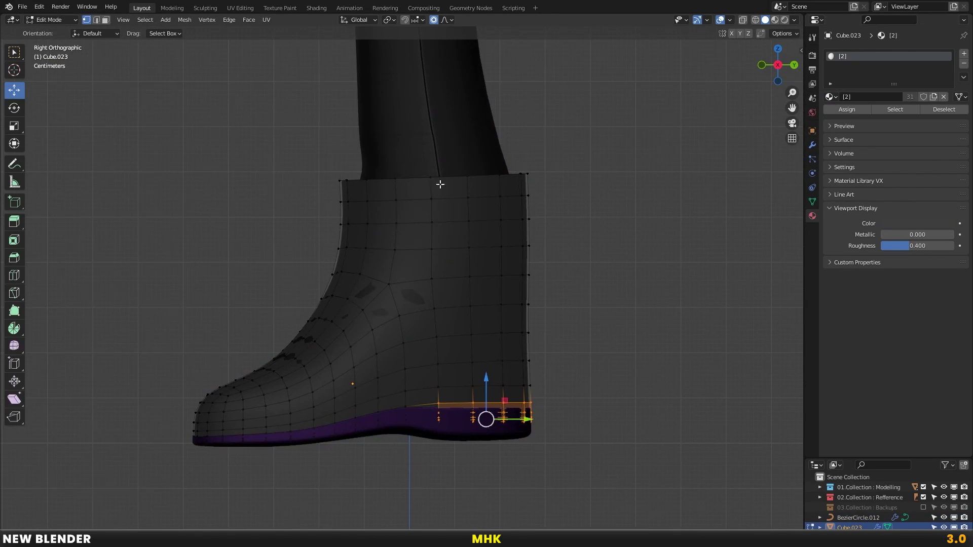
{"action": "scroll", "coordinate": [441, 185], "scroll_direction": "up", "scroll_amount": 2}
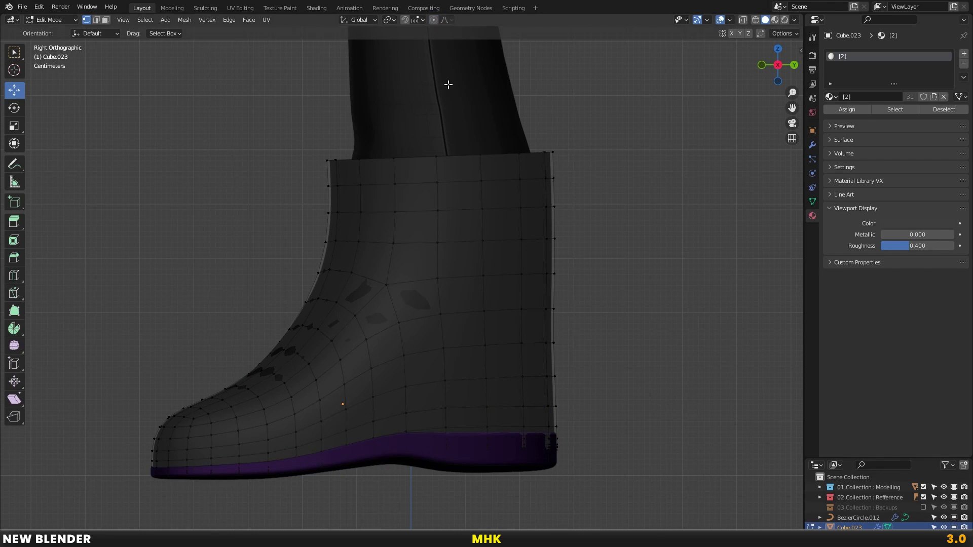
{"action": "scroll", "coordinate": [471, 208], "scroll_direction": "up", "scroll_amount": 2}
{"action": "middle_click_drag", "start_coordinate": [471, 208], "coordinate": [490, 264]}
{"action": "middle_click_drag", "start_coordinate": [576, 266], "coordinate": [666, 273]}
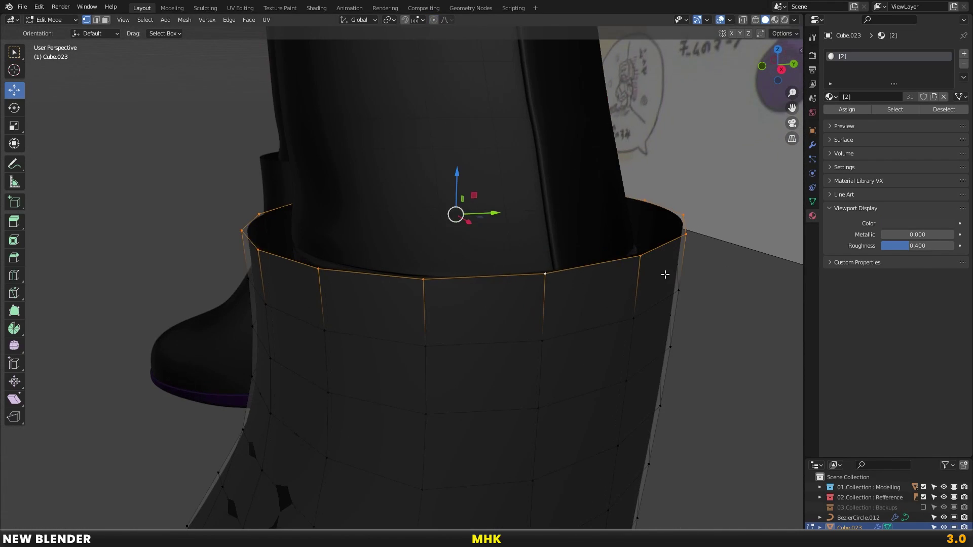
{"action": "key", "text": "e"}
{"action": "right_click", "coordinate": [743, 300]}
{"action": "key", "text": "s"}
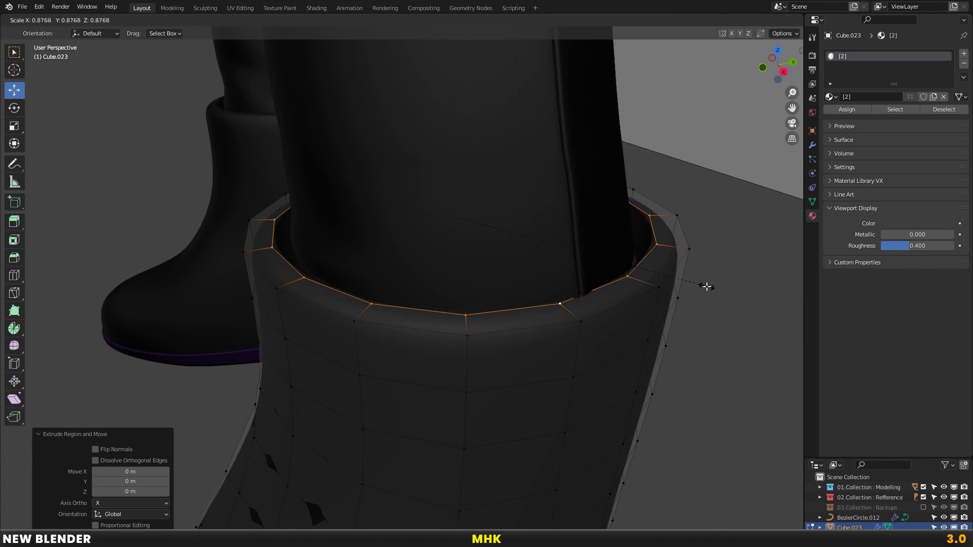
{"action": "left_click", "coordinate": [701, 285]}
Extrude the inner rim down twice along Z to form an inner wall
{"action": "key", "text": "e"}
{"action": "key", "text": "z"}
{"action": "left_click", "coordinate": [656, 289]}
{"action": "key", "text": "e"}
{"action": "key", "text": "z"}
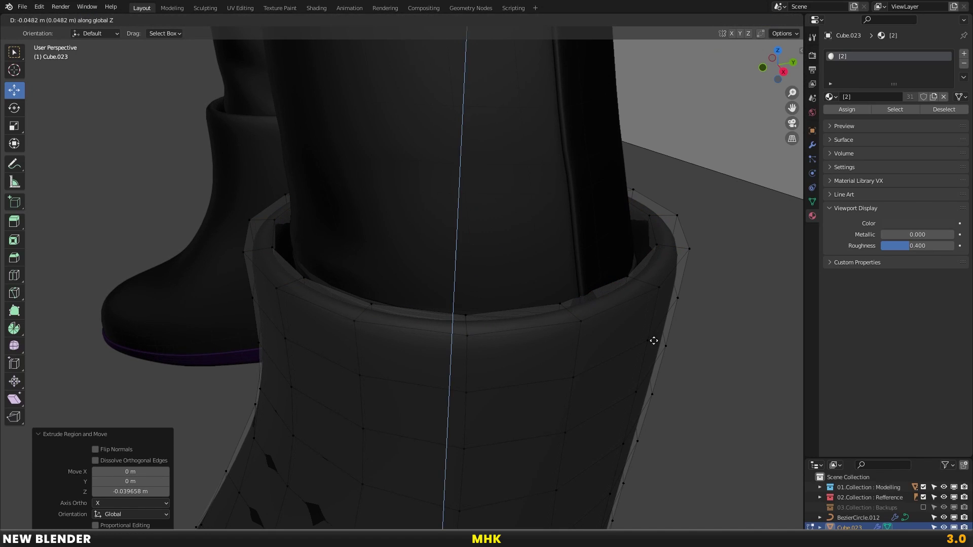
{"action": "left_click", "coordinate": [649, 339]}
Extrude the inner wall down once more along Z in side view
{"action": "key", "text": "alt+z"}
{"action": "key", "text": "KP_3"}
{"action": "key", "text": "e"}
{"action": "key", "text": "z"}
{"action": "left_click", "coordinate": [583, 299]}
{"action": "key", "text": "alt+z"}
Enlarge an edge loop near the cuff top slightly
{"action": "left_click", "coordinate": [520, 244], "text": "alt"}
{"action": "key", "text": "s"}
{"action": "left_click", "coordinate": [610, 271]}
{"action": "scroll", "coordinate": [567, 274], "scroll_direction": "up", "scroll_amount": 2}
Add a loop cut across the cuff and bulge it outward with Alt+S
{"action": "key", "text": "ctrl+r"}
{"action": "left_click", "coordinate": [567, 267]}
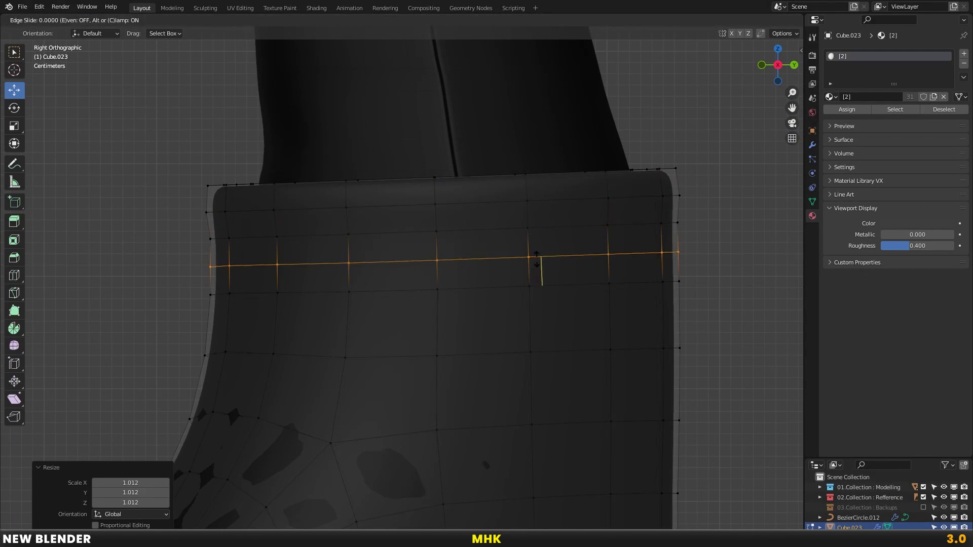
{"action": "key", "text": "alt+z"}
{"action": "key", "text": "alt+z"}
{"action": "key", "text": "alt+s"}
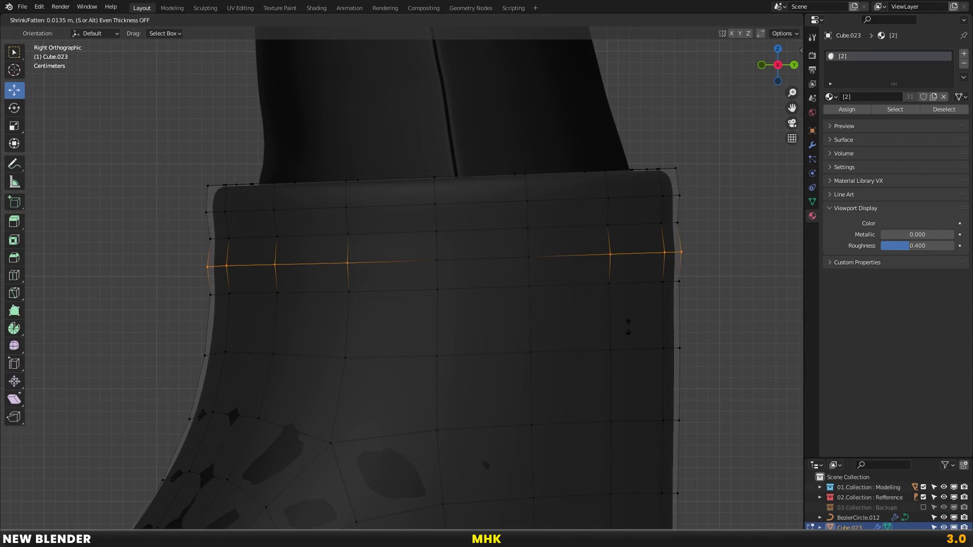
{"action": "left_click", "coordinate": [667, 348]}
Add a lower cuff loop, fatten it with Alt+S, and review the cuff
{"action": "key", "text": "ctrl+r"}
{"action": "left_click", "coordinate": [519, 310]}
{"action": "left_click", "coordinate": [519, 310]}
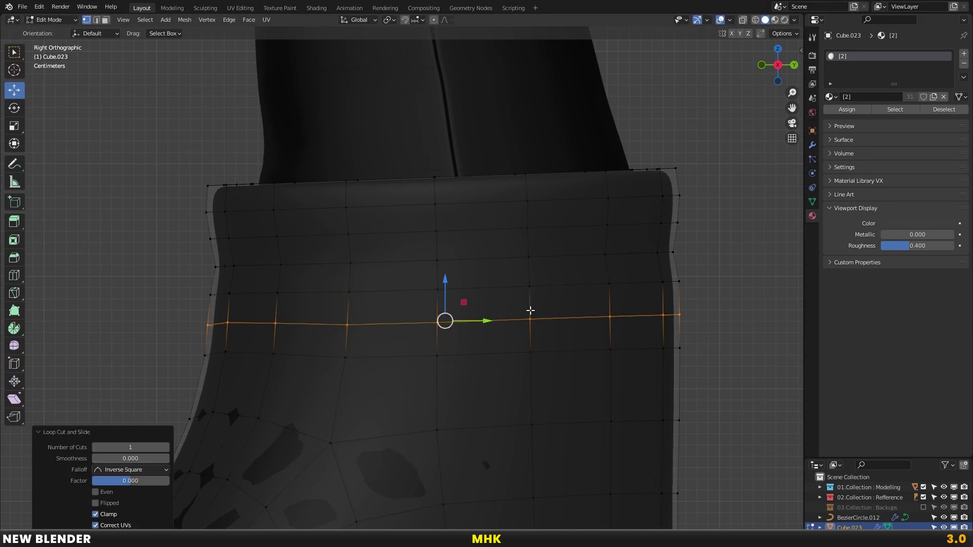
{"action": "key", "text": "alt+z"}
{"action": "key", "text": "alt+z"}
{"action": "key", "text": "alt+s"}
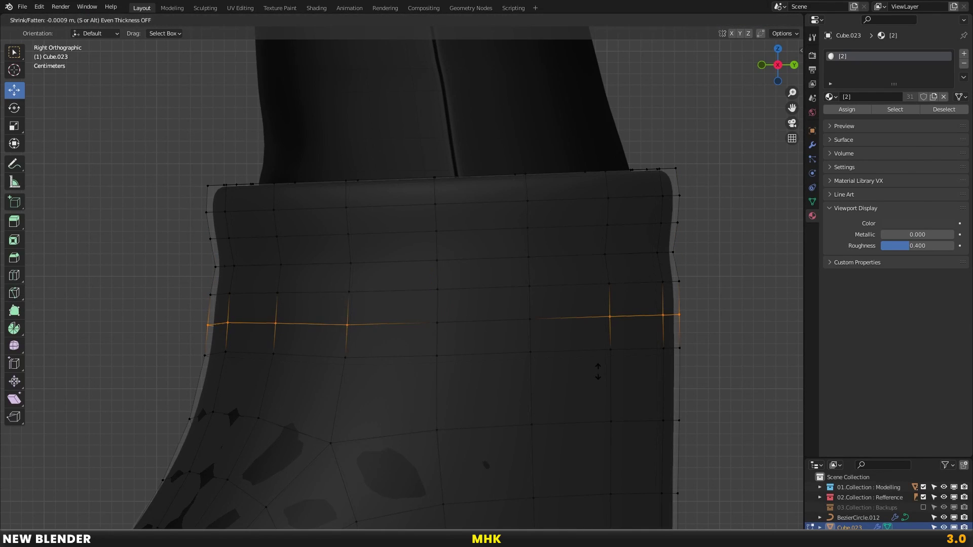
{"action": "left_click", "coordinate": [612, 378]}
{"action": "key", "text": "Tab"}
{"action": "scroll", "coordinate": [506, 339], "scroll_direction": "down", "scroll_amount": 3}
{"action": "mouse_move", "coordinate": [382, 349]}
{"action": "middle_mouse_down"}
{"action": "mouse_move", "coordinate": [533, 359]}
{"action": "mouse_move", "coordinate": [537, 336]}
{"action": "middle_mouse_up"}
{"action": "scroll", "coordinate": [536, 338], "scroll_direction": "down", "scroll_amount": 3}
{"action": "middle_click_drag", "start_coordinate": [427, 341], "coordinate": [457, 278]}
{"action": "key", "text": "Tab"}
{"action": "scroll", "coordinate": [457, 280], "scroll_direction": "up", "scroll_amount": 3}
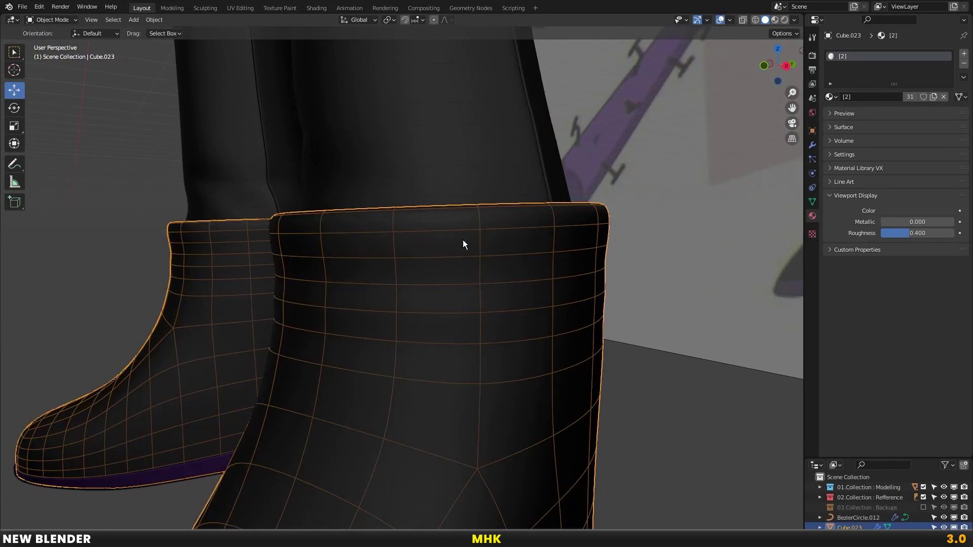
Add a centred loop near the cuff top and fatten it into a ridge
{"action": "middle_click_drag", "start_coordinate": [464, 239], "coordinate": [488, 215]}
{"action": "left_click", "coordinate": [489, 215], "text": "alt"}
{"action": "left_click", "coordinate": [488, 215]}
{"action": "right_click", "coordinate": [489, 215]}
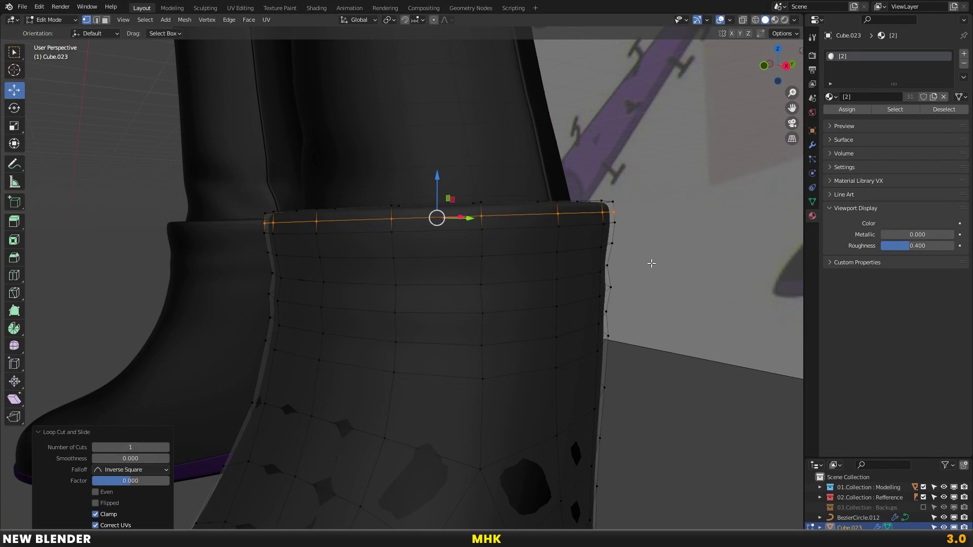
{"action": "key", "text": "alt+s"}
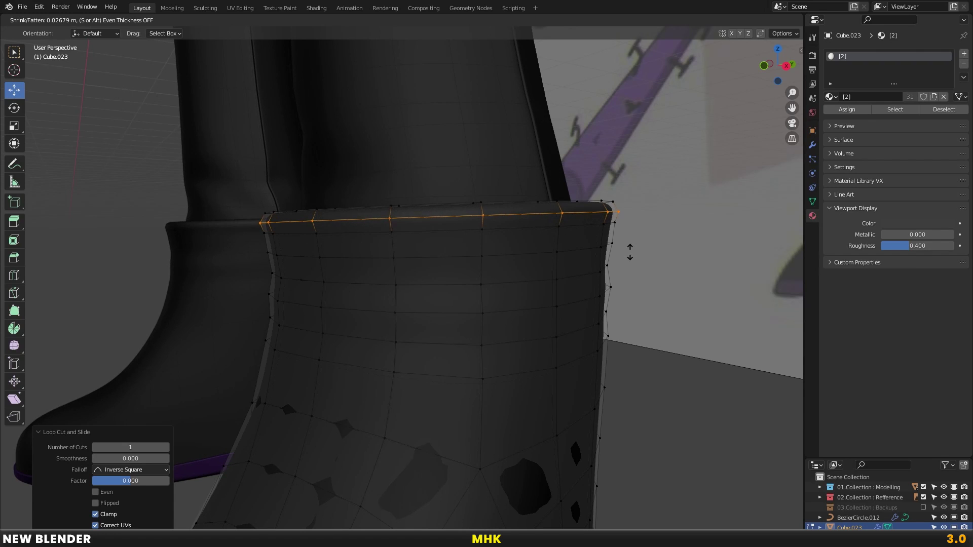
{"action": "left_click", "coordinate": [630, 252]}
{"action": "key", "text": "Tab"}
Bevel the loop above the sole by 0.00305 m and fatten it outward
{"action": "scroll", "coordinate": [501, 269], "scroll_direction": "down", "scroll_amount": 3}
{"action": "mouse_move", "coordinate": [500, 269]}
{"action": "middle_mouse_down"}
{"action": "mouse_move", "coordinate": [513, 274]}
{"action": "mouse_move", "coordinate": [502, 322]}
{"action": "middle_mouse_up"}
{"action": "scroll", "coordinate": [497, 275], "scroll_direction": "up", "scroll_amount": 3}
{"action": "key", "text": "Tab"}
{"action": "mouse_move", "coordinate": [497, 271]}
{"action": "middle_mouse_down"}
{"action": "mouse_move", "coordinate": [475, 282]}
{"action": "mouse_move", "coordinate": [633, 260]}
{"action": "middle_mouse_up"}
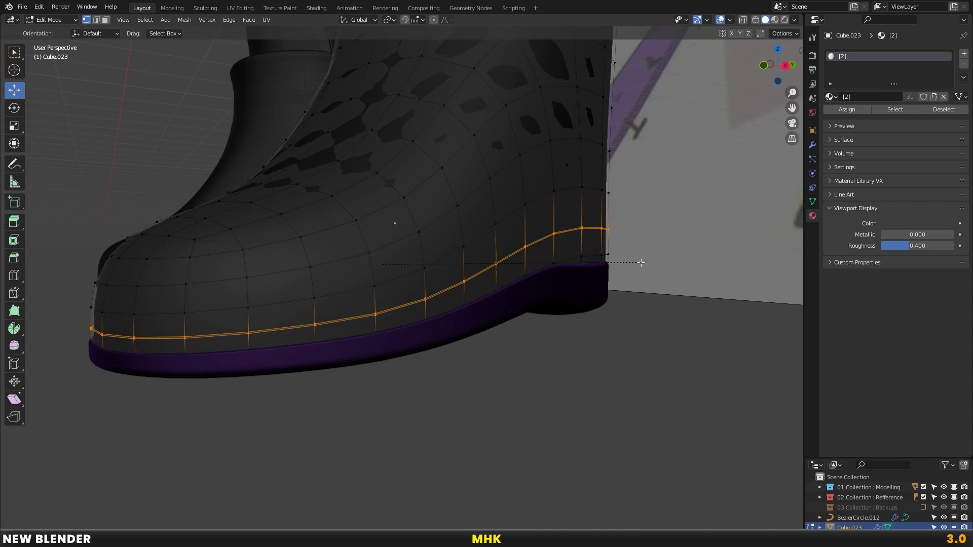
{"action": "left_click", "coordinate": [640, 263]}
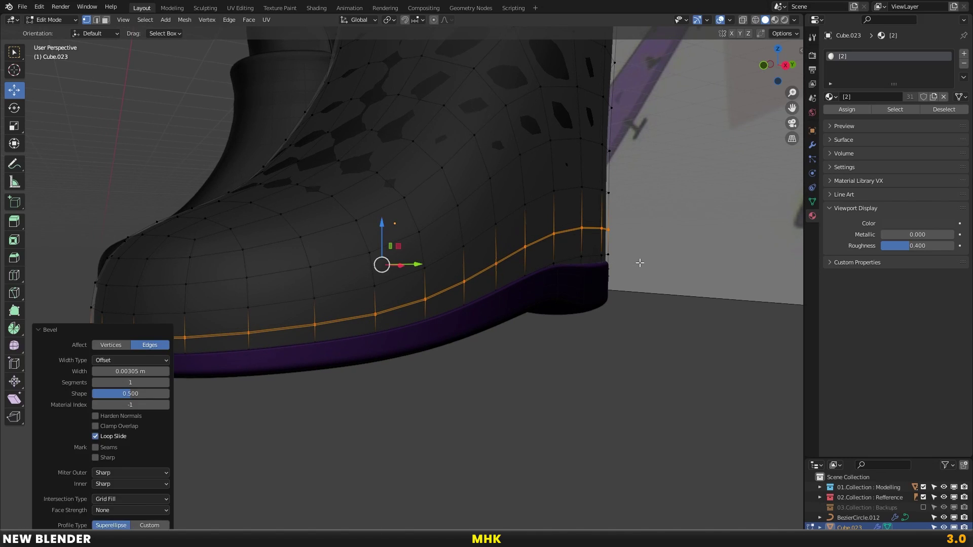
{"action": "key", "text": "alt+s"}
{"action": "left_click", "coordinate": [647, 266]}
{"action": "key", "text": "Tab"}
Orbit out to view both boots and the whole booted character
{"action": "scroll", "coordinate": [577, 279], "scroll_direction": "down", "scroll_amount": 3}
{"action": "mouse_move", "coordinate": [523, 286]}
{"action": "middle_mouse_down"}
{"action": "mouse_move", "coordinate": [347, 296]}
{"action": "mouse_move", "coordinate": [523, 298]}
{"action": "middle_mouse_up"}
{"action": "mouse_move", "coordinate": [535, 260]}
{"action": "middle_mouse_down"}
{"action": "mouse_move", "coordinate": [513, 259]}
{"action": "mouse_move", "coordinate": [532, 257]}
{"action": "mouse_move", "coordinate": [543, 283]}
{"action": "mouse_move", "coordinate": [500, 256]}
{"action": "middle_mouse_up"}
{"action": "key", "text": "Tab"}
{"action": "scroll", "coordinate": [582, 256], "scroll_direction": "down", "scroll_amount": 2}
{"action": "scroll", "coordinate": [542, 284], "scroll_direction": "down", "scroll_amount": 3}
{"action": "scroll", "coordinate": [547, 244], "scroll_direction": "down", "scroll_amount": 3}
{"action": "key", "text": "a"}
{"action": "key", "text": "Tab"}
{"action": "key", "text": "Tab"}
{"action": "key", "text": "Tab"}
{"action": "scroll", "coordinate": [500, 256], "scroll_direction": "down", "scroll_amount": 4}
{"action": "mouse_move", "coordinate": [463, 380]}
{"action": "middle_mouse_down"}
{"action": "mouse_move", "coordinate": [196, 291]}
{"action": "mouse_move", "coordinate": [330, 222]}
{"action": "middle_mouse_up"}
{"action": "scroll", "coordinate": [311, 271], "scroll_direction": "up", "scroll_amount": 1}
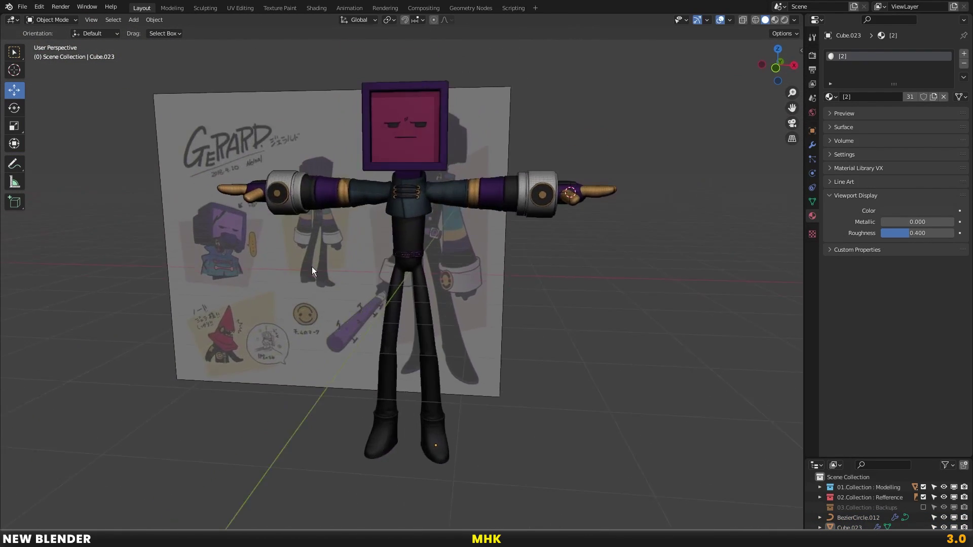
Zoom the Front Orthographic view in on the character's head and select the head box
{"action": "key", "text": "KP_1"}
{"action": "middle_click_drag", "start_coordinate": [475, 163], "coordinate": [481, 156], "text": "shift"}
{"action": "key", "text": "a"}
{"action": "key", "text": "alt+a"}
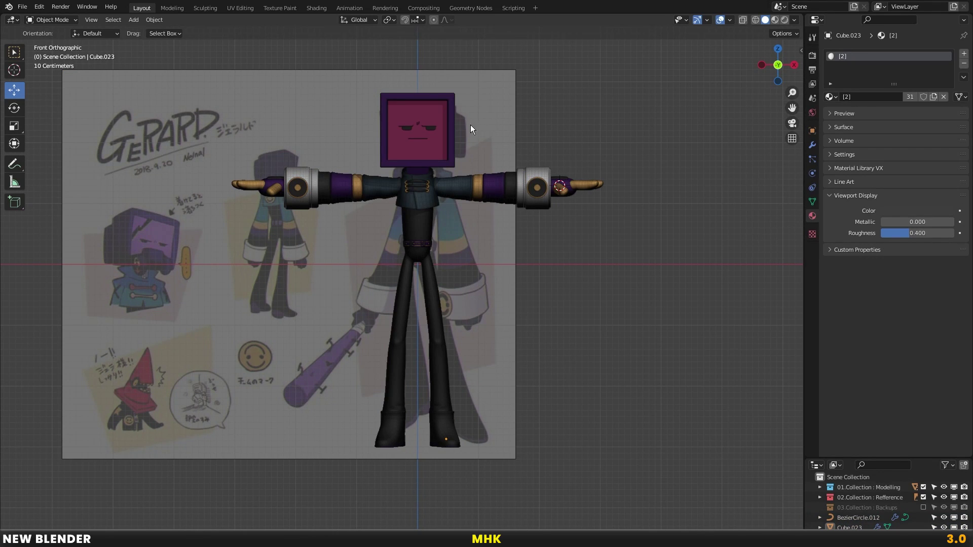
{"action": "scroll", "coordinate": [461, 174], "scroll_direction": "up", "scroll_amount": 2}
{"action": "mouse_move", "coordinate": [446, 140]}
{"action": "middle_mouse_down", "text": "shift"}
{"action": "mouse_move", "coordinate": [469, 154]}
{"action": "mouse_move", "coordinate": [485, 120]}
{"action": "middle_mouse_up", "text": "shift"}
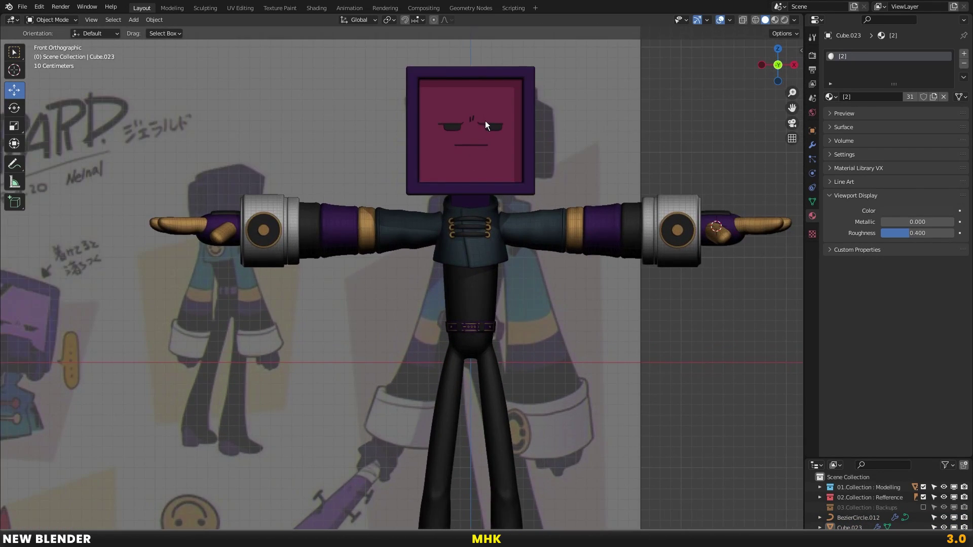
{"action": "scroll", "coordinate": [406, 142], "scroll_direction": "up", "scroll_amount": 2}
{"action": "left_click", "coordinate": [401, 122]}
{"action": "scroll", "coordinate": [435, 169], "scroll_direction": "up", "scroll_amount": 1}
{"action": "scroll", "coordinate": [436, 169], "scroll_direction": "up", "scroll_amount": 1}
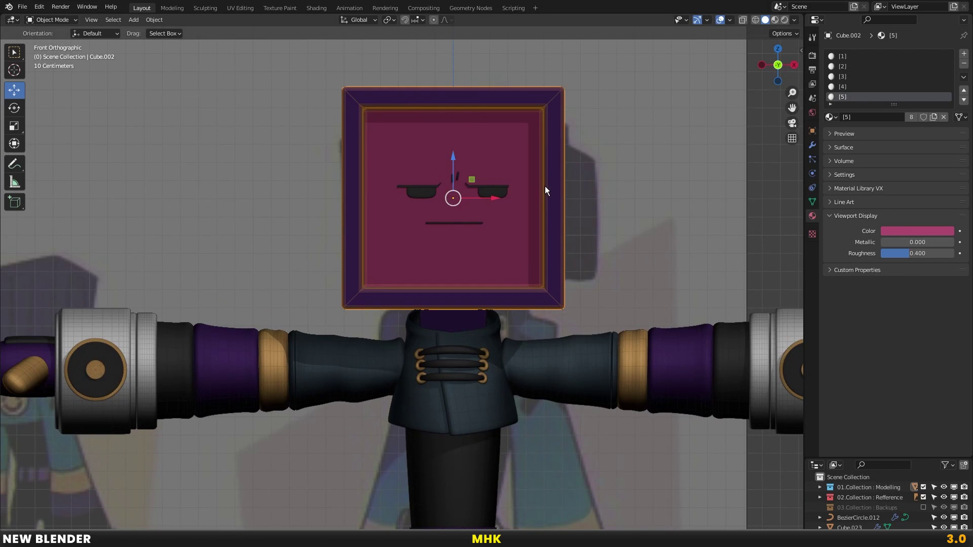
Reselect the head, center its front face in view, and show its mesh data properties
{"action": "left_click", "coordinate": [576, 160]}
{"action": "left_click", "coordinate": [524, 138]}
{"action": "mouse_move", "coordinate": [472, 181]}
{"action": "middle_mouse_down", "text": "shift"}
{"action": "mouse_move", "coordinate": [656, 98]}
{"action": "mouse_move", "coordinate": [373, 184]}
{"action": "middle_mouse_up", "text": "shift"}
{"action": "scroll", "coordinate": [442, 162], "scroll_direction": "up", "scroll_amount": 4}
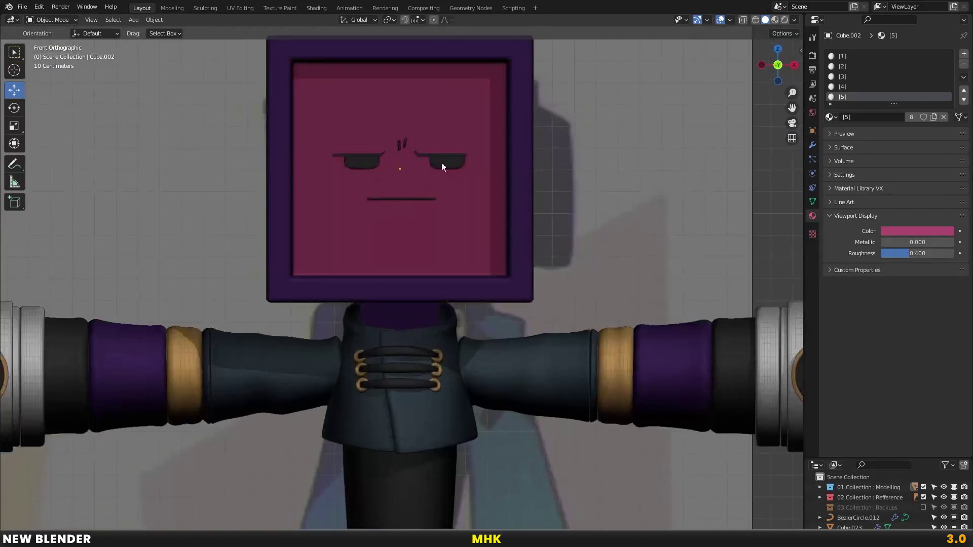
{"action": "scroll", "coordinate": [612, 102], "scroll_direction": "up", "scroll_amount": 3}
{"action": "mouse_move", "coordinate": [612, 102]}
{"action": "middle_mouse_down", "text": "shift"}
{"action": "mouse_move", "coordinate": [660, 121]}
{"action": "mouse_move", "coordinate": [666, 108]}
{"action": "middle_mouse_up", "text": "shift"}
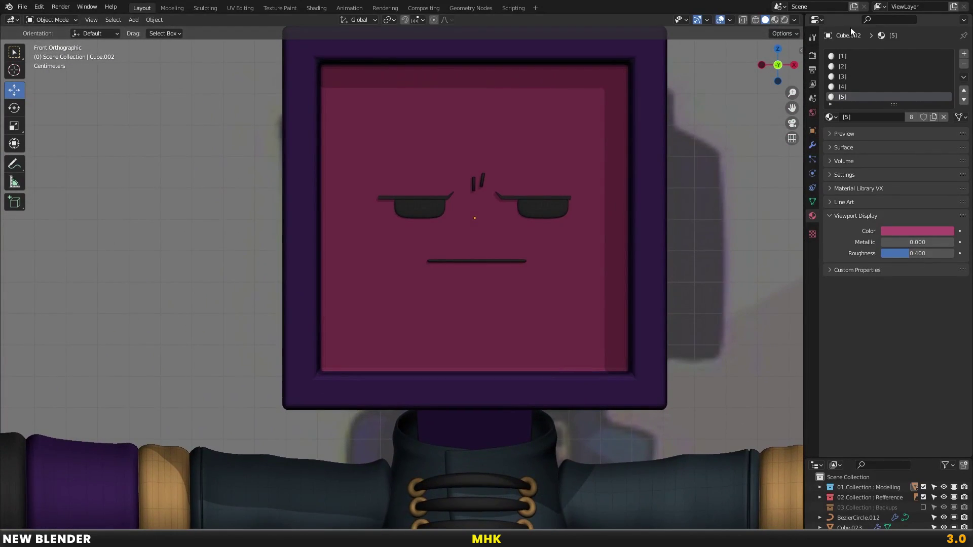
{"action": "left_click", "coordinate": [794, 20]}
{"action": "left_click", "coordinate": [812, 203]}
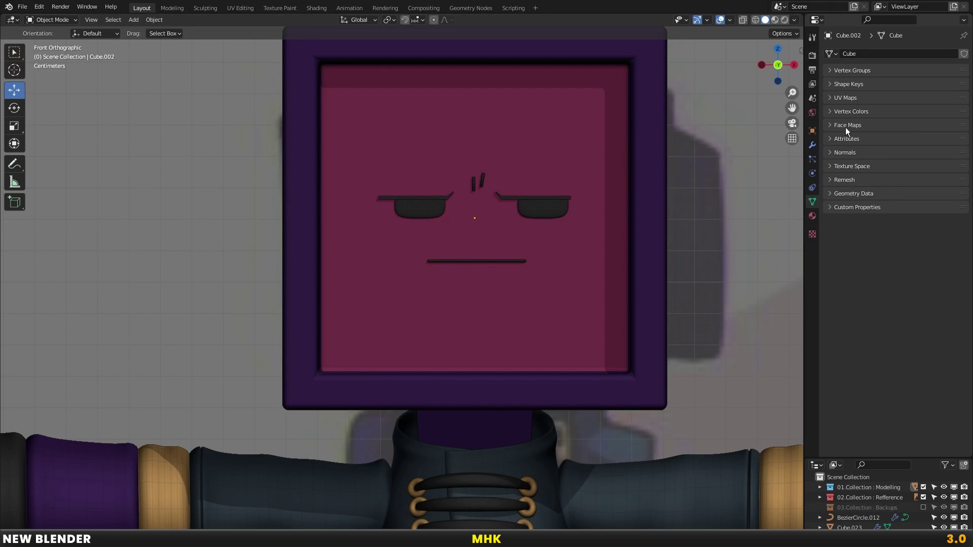
Add a second UV map named Face to the head
{"action": "left_click", "coordinate": [846, 98]}
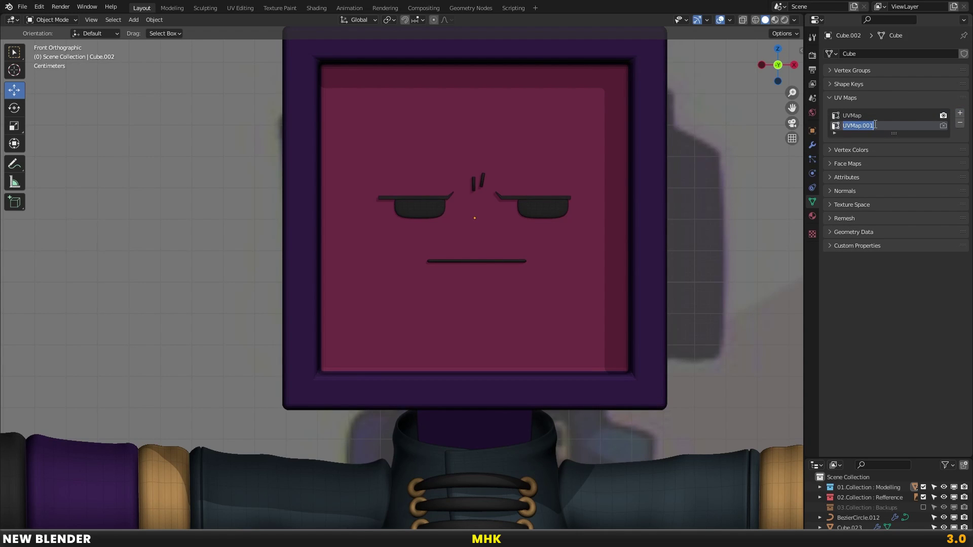
{"action": "type", "text": "Face"}
{"action": "key", "text": "Tab"}
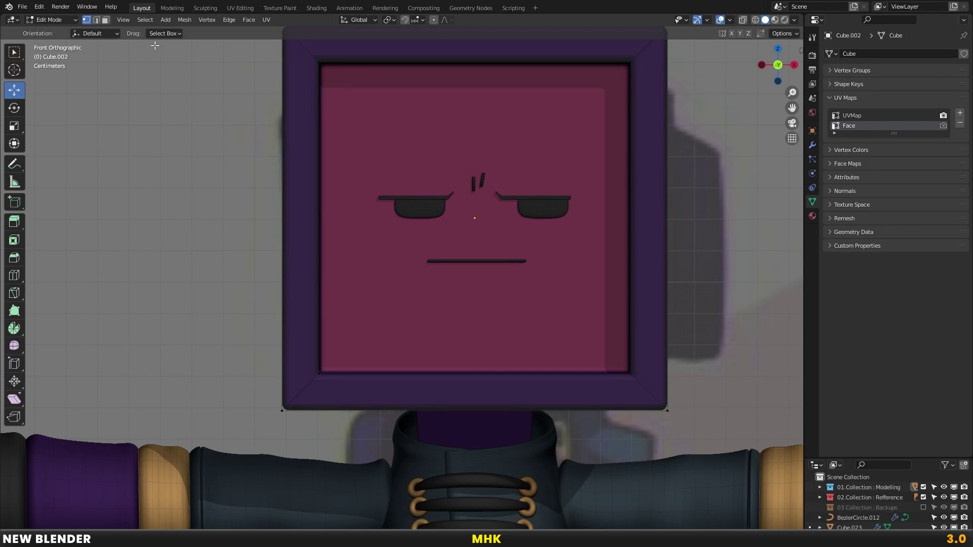
Unwrap the head's front face panel onto the Face UV map, then return to Object Mode
{"action": "left_click", "coordinate": [105, 19]}
{"action": "left_click", "coordinate": [401, 111]}
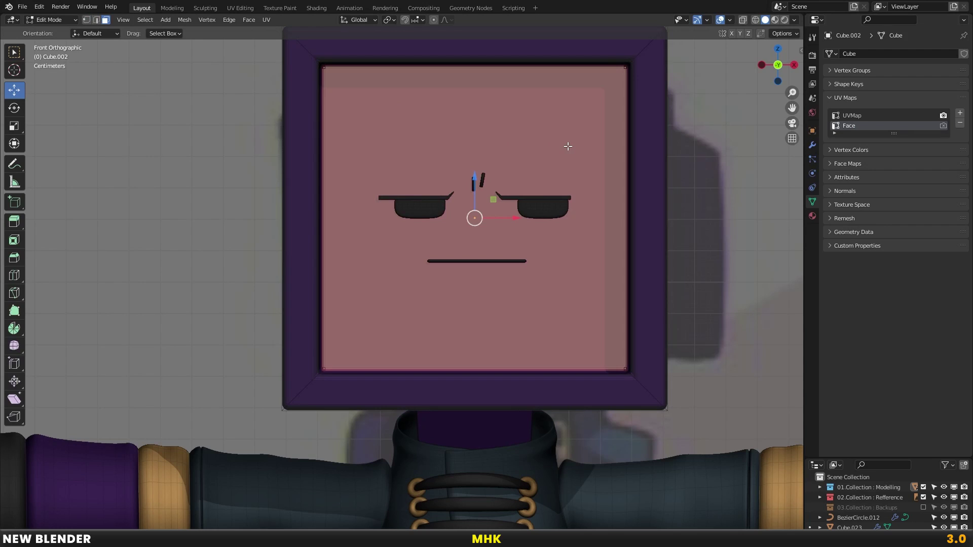
{"action": "key", "text": "u"}
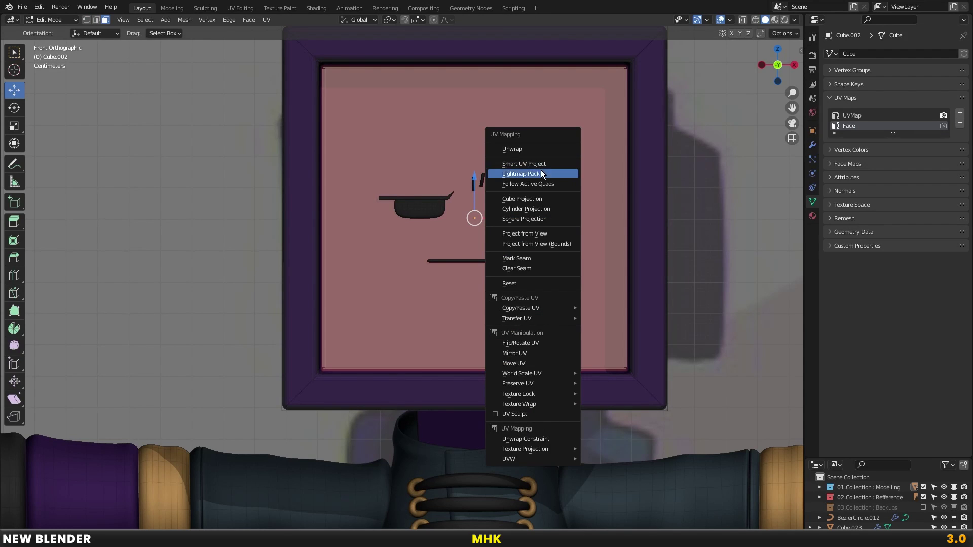
{"action": "left_click", "coordinate": [519, 150]}
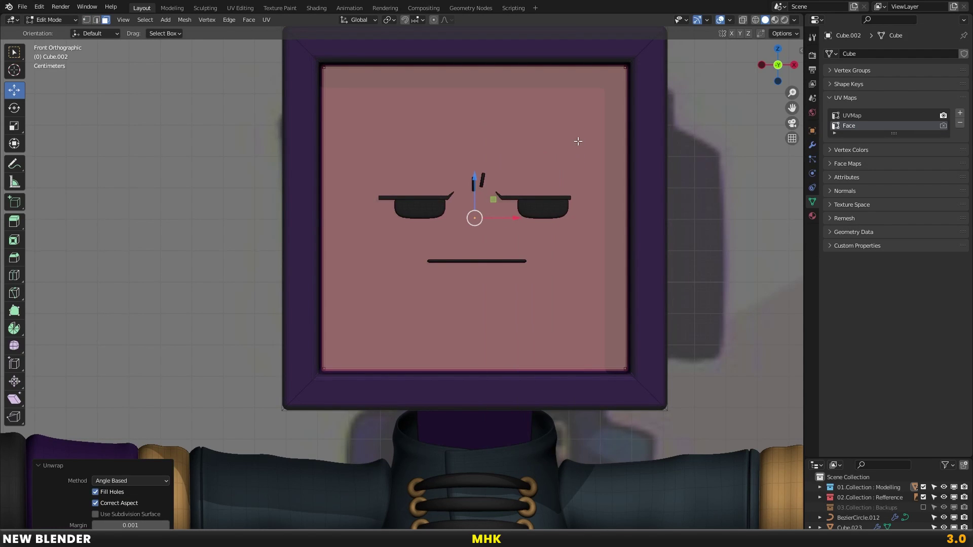
{"action": "key", "text": "Tab"}
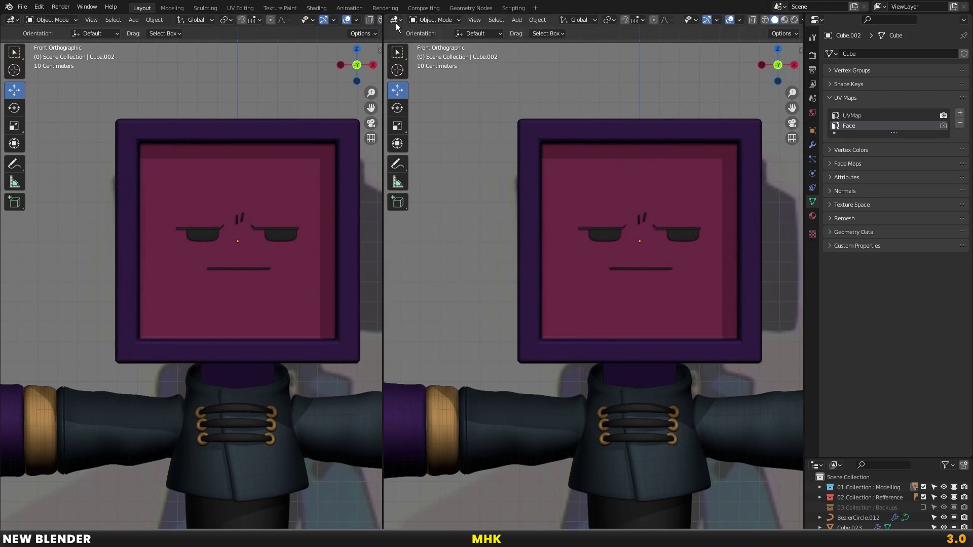
{"action": "left_click", "coordinate": [397, 23]}
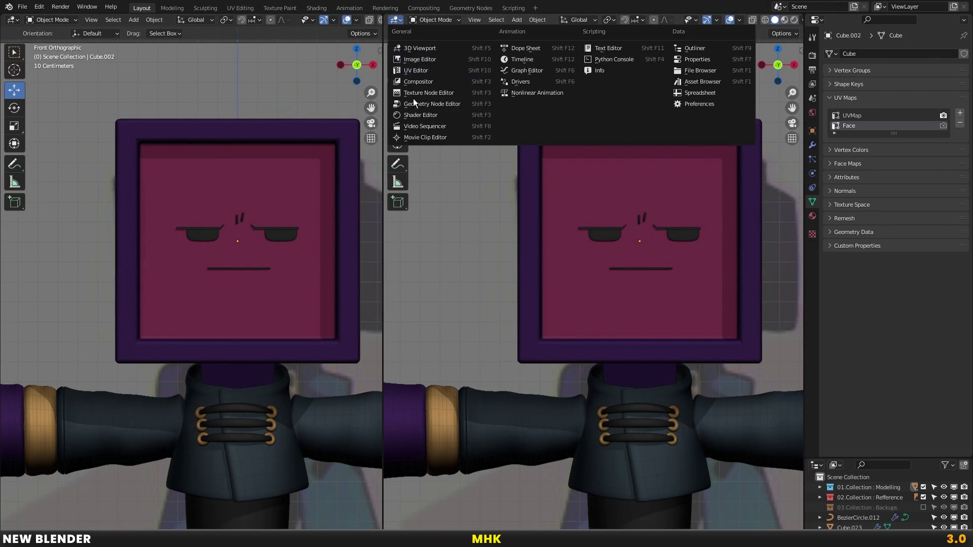
Turn the right view into a Shader Editor showing the head's material nodes
{"action": "left_click", "coordinate": [410, 120]}
{"action": "key", "text": "n"}
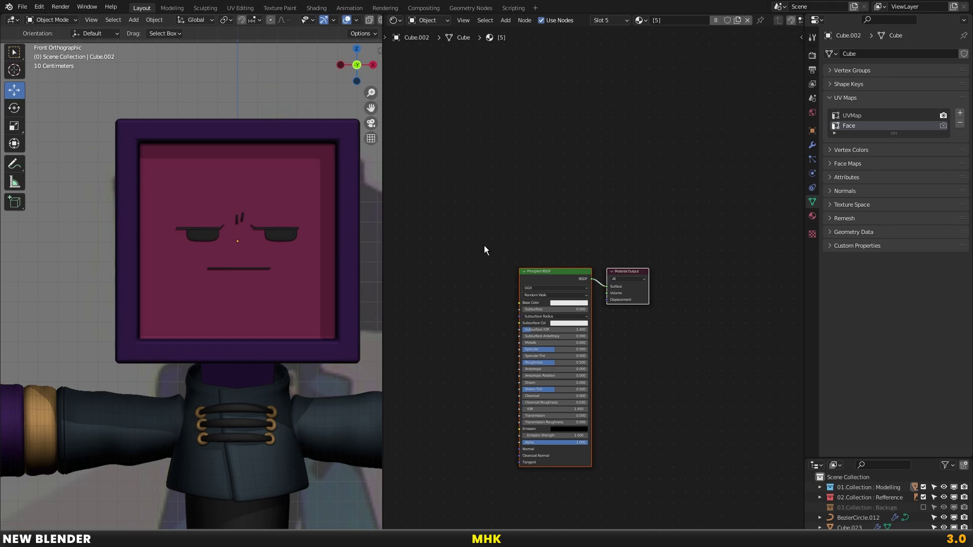
{"action": "scroll", "coordinate": [279, 311], "scroll_direction": "down", "scroll_amount": 2}
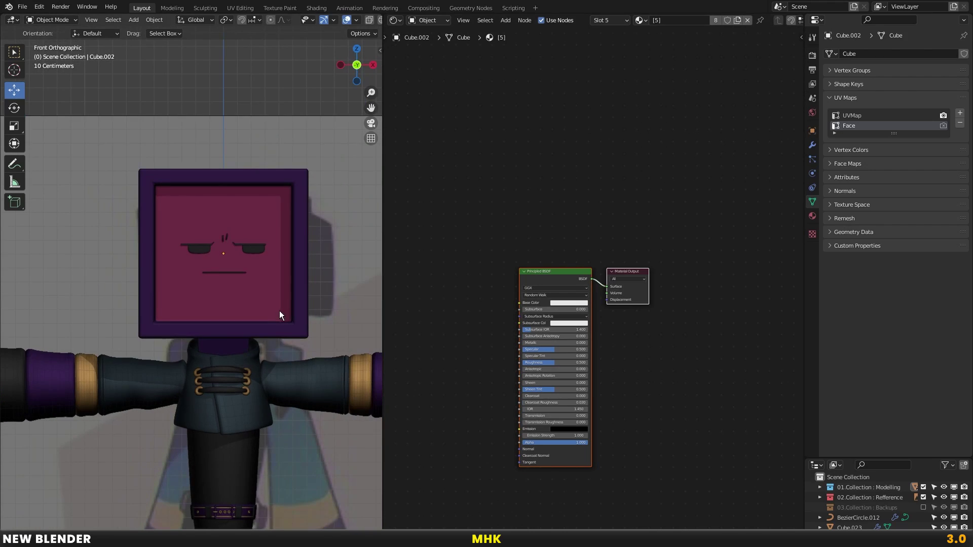
{"action": "left_click", "coordinate": [813, 216]}
{"action": "middle_click_drag", "start_coordinate": [612, 223], "coordinate": [614, 217]}
{"action": "scroll", "coordinate": [615, 217], "scroll_direction": "up", "scroll_amount": 1}
Add an Image Texture node beside the Principled BSDF
{"action": "key", "text": "shift+a"}
{"action": "type", "text": "image"}
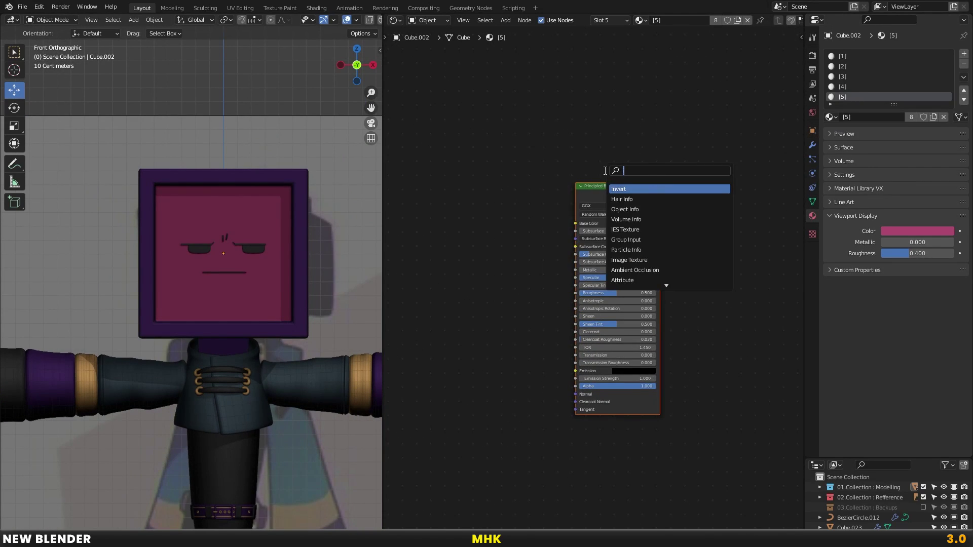
{"action": "key", "text": "Return"}
{"action": "left_click", "coordinate": [448, 205]}
{"action": "scroll", "coordinate": [555, 199], "scroll_direction": "up", "scroll_amount": 2}
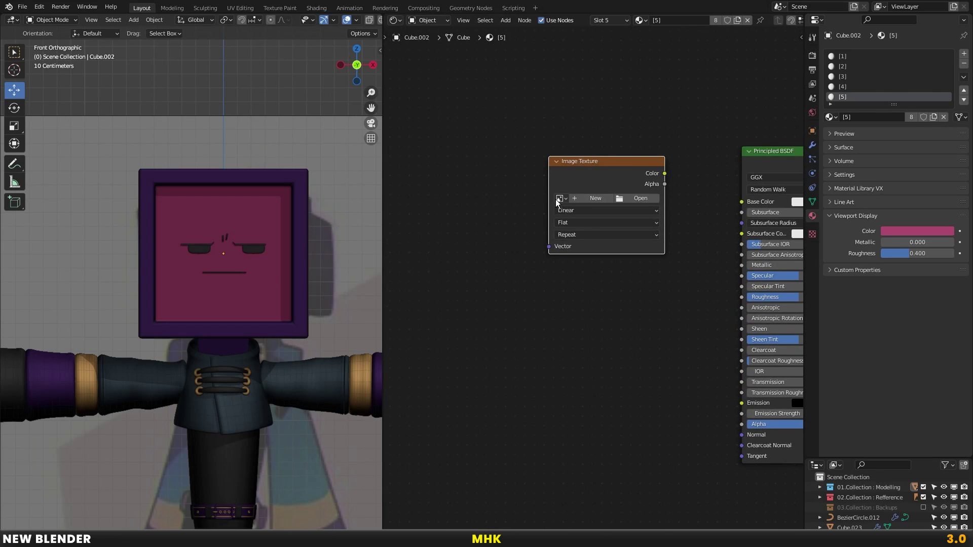
{"action": "scroll", "coordinate": [600, 163], "scroll_direction": "up", "scroll_amount": 1}
{"action": "left_click_drag", "start_coordinate": [600, 165], "coordinate": [613, 152]}
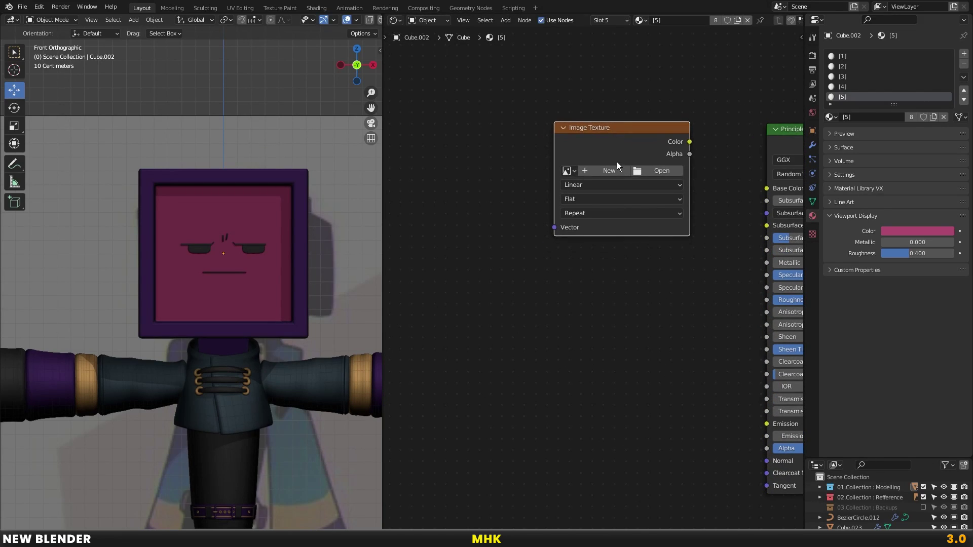
Start a new 2048×2048 px image named Face for the texture node
{"action": "left_click", "coordinate": [616, 169]}
{"action": "type", "text": "Face"}
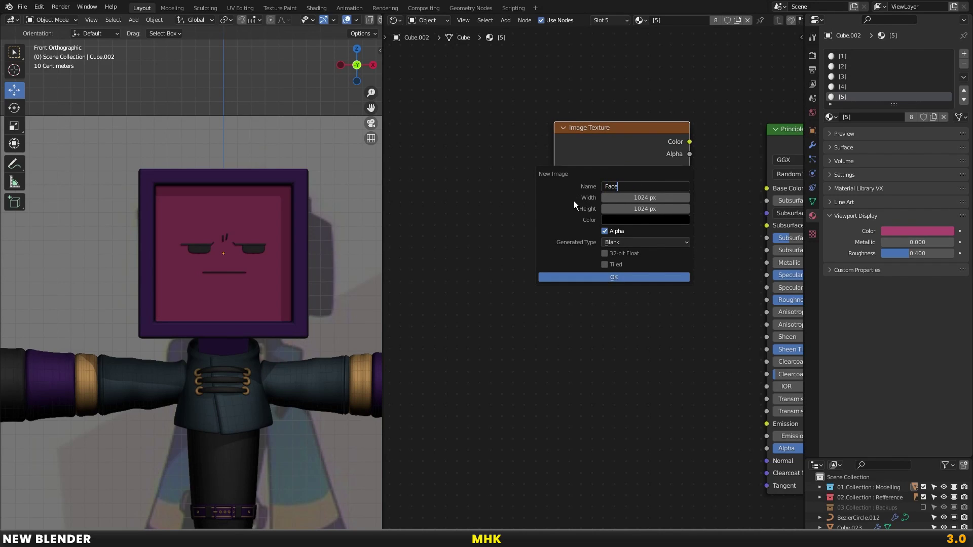
{"action": "key", "text": "Return"}
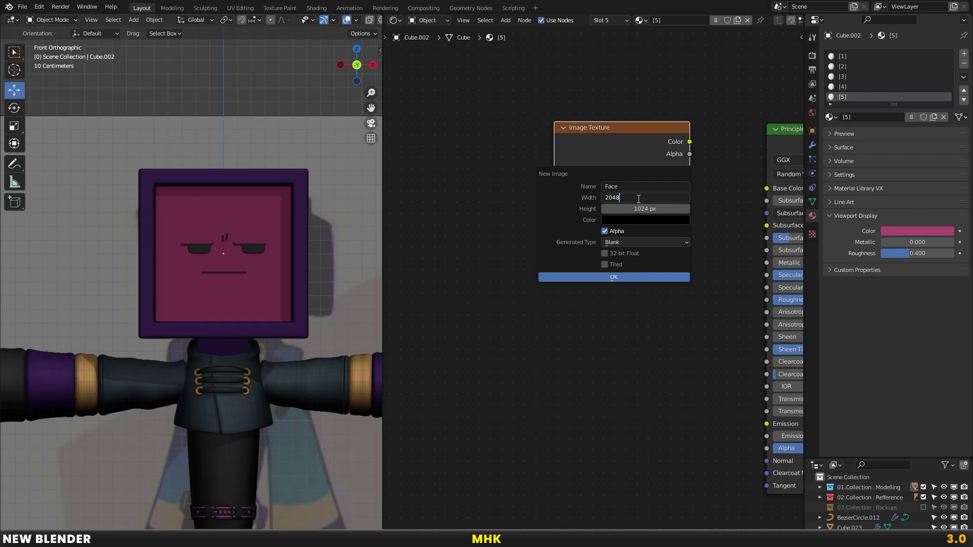
{"action": "key", "text": "Return"}
{"action": "left_click", "coordinate": [628, 209]}
{"action": "type", "text": "2048"}
{"action": "key", "text": "Return"}
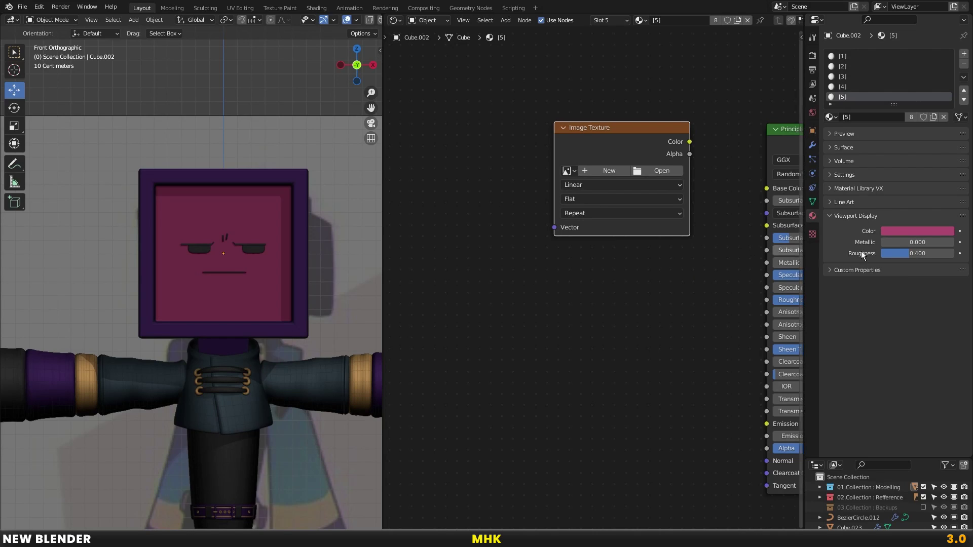
Create the Face image at 2048×2048 px in the head's pink colour
{"action": "left_click", "coordinate": [609, 171]}
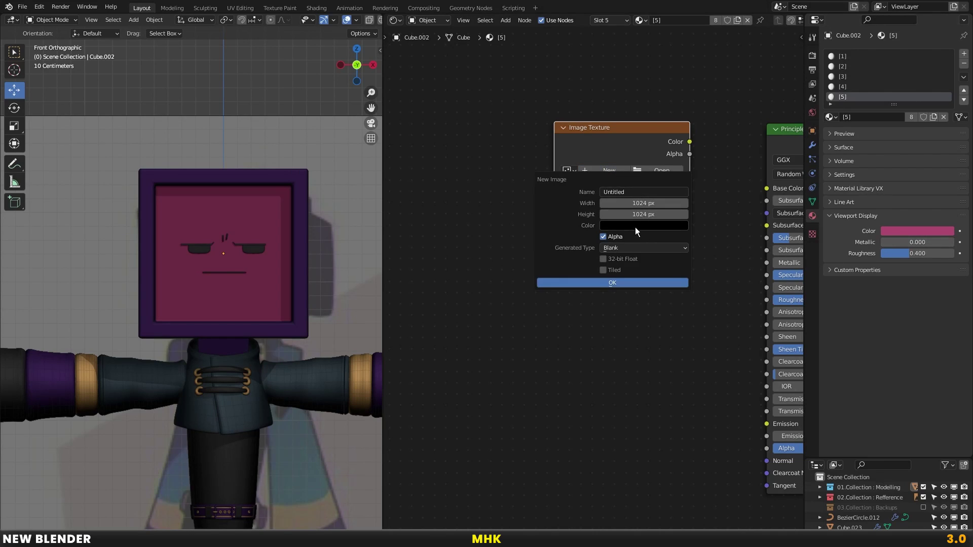
{"action": "key", "text": "ctrl+v"}
{"action": "left_click", "coordinate": [637, 205]}
{"action": "type", "text": "2"}
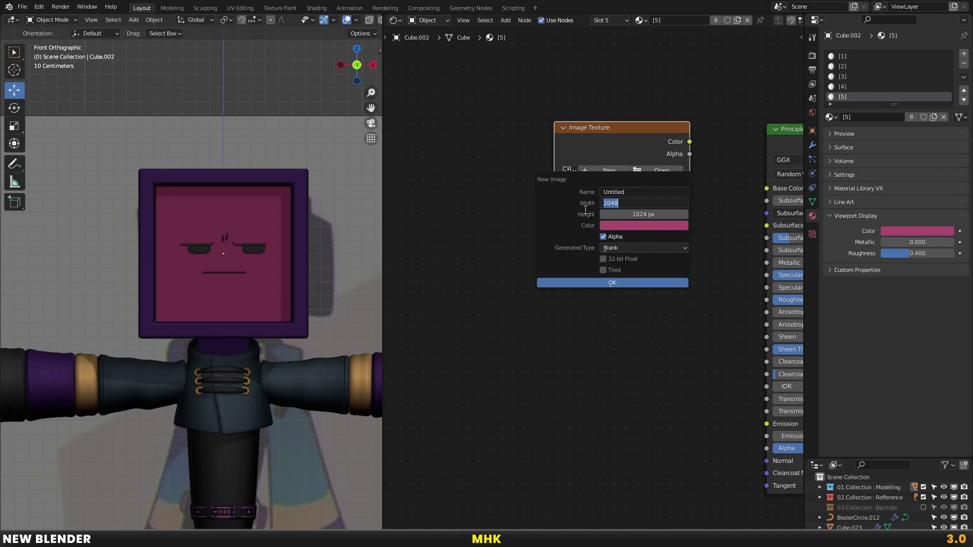
{"action": "key", "text": "Tab"}
{"action": "type", "text": "2048"}
{"action": "key", "text": "Return"}
{"action": "left_click", "coordinate": [618, 193]}
{"action": "type", "text": "Face"}
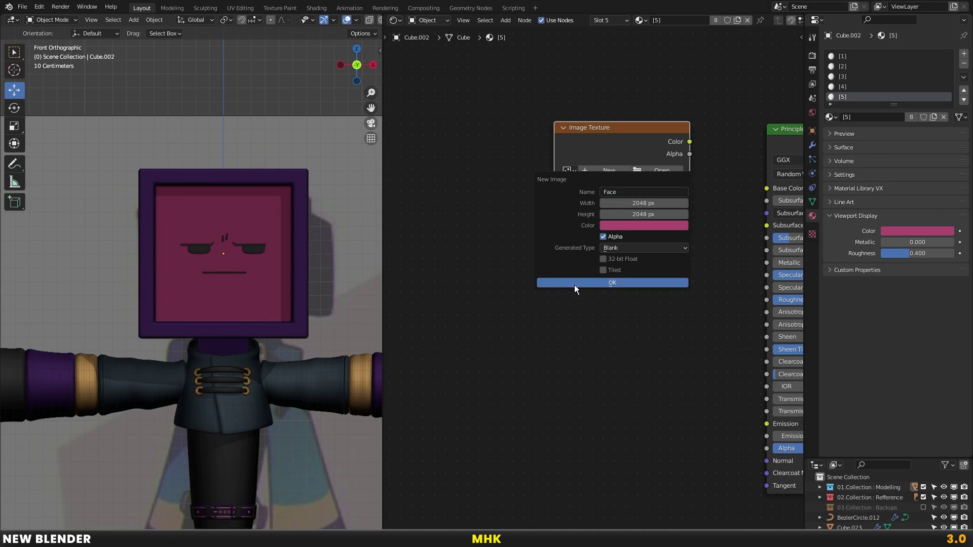
{"action": "left_click", "coordinate": [575, 283]}
Move the Face texture node left and switch to Texture Paint in front view
{"action": "left_click_drag", "start_coordinate": [603, 160], "coordinate": [575, 157]}
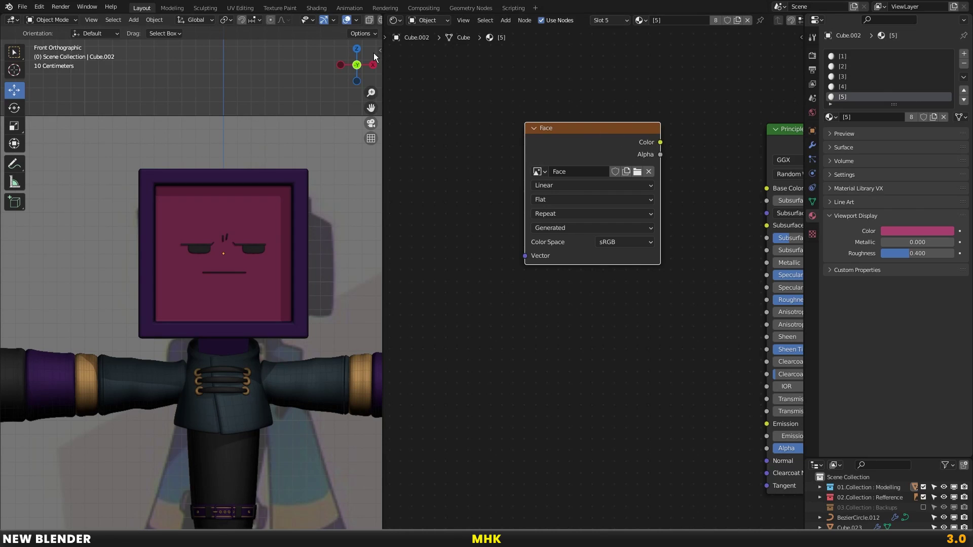
{"action": "left_click", "coordinate": [291, 12]}
{"action": "key", "text": "KP_1"}
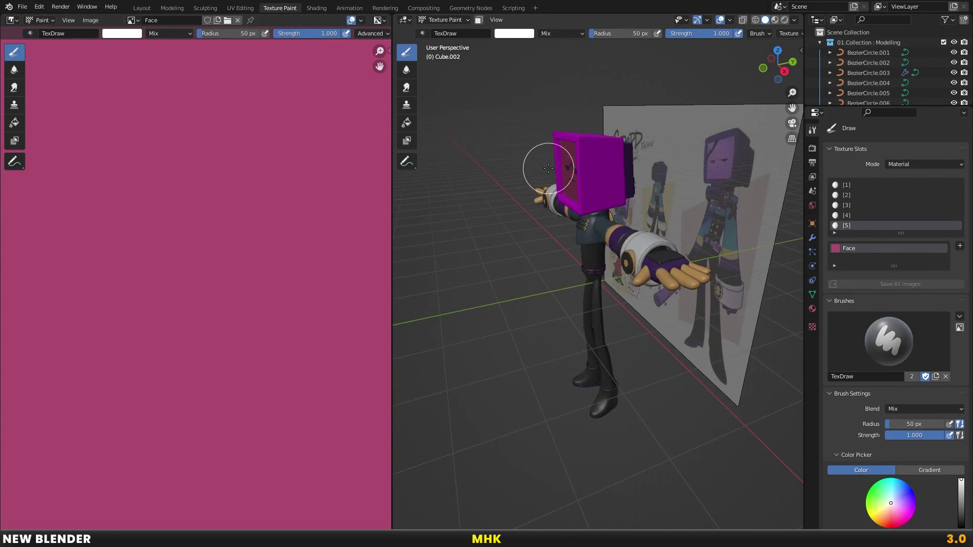
Fit the Face image in view and undo a test stroke on it
{"action": "scroll", "coordinate": [581, 175], "scroll_direction": "up", "scroll_amount": 6}
{"action": "scroll", "coordinate": [592, 167], "scroll_direction": "up", "scroll_amount": 1}
{"action": "scroll", "coordinate": [576, 163], "scroll_direction": "up", "scroll_amount": 1}
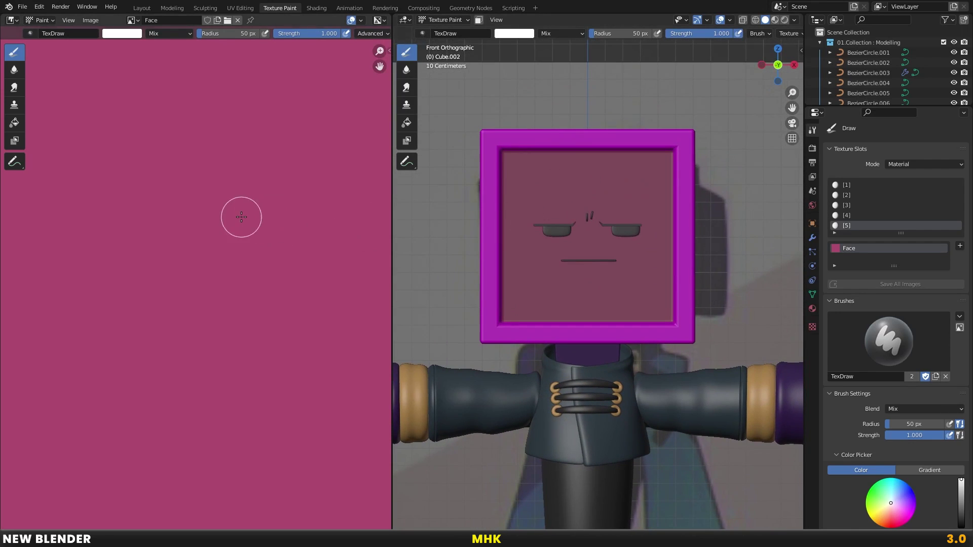
{"action": "key", "text": "Home"}
{"action": "scroll", "coordinate": [215, 206], "scroll_direction": "up", "scroll_amount": 1}
{"action": "left_click_drag", "start_coordinate": [235, 178], "coordinate": [180, 253]}
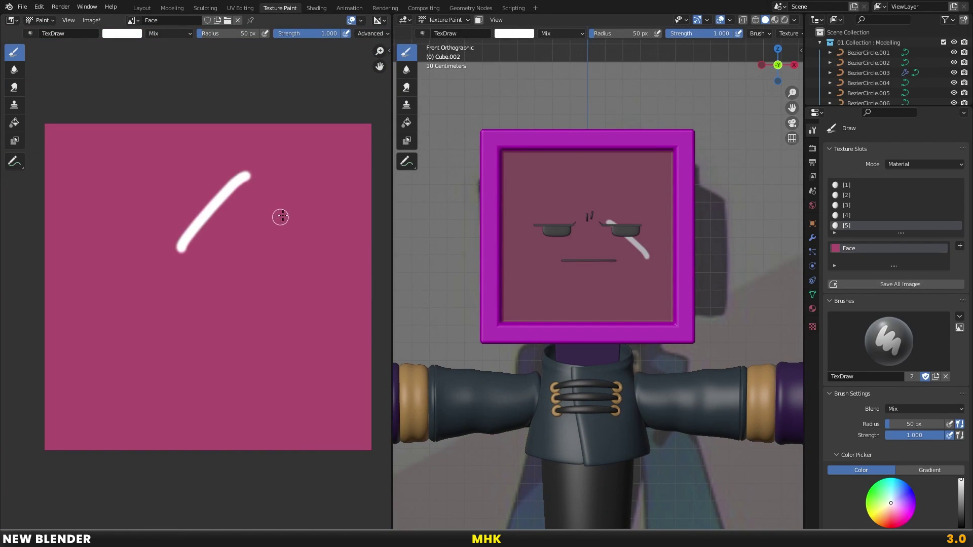
{"action": "key", "text": "ctrl+z"}
{"action": "scroll", "coordinate": [561, 173], "scroll_direction": "up", "scroll_amount": 1}
{"action": "scroll", "coordinate": [561, 173], "scroll_direction": "up", "scroll_amount": 1}
{"action": "key", "text": "shift+z"}
{"action": "key", "text": "shift+z"}
{"action": "scroll", "coordinate": [566, 182], "scroll_direction": "up", "scroll_amount": 1}
Set the brush radius to 46 px and change how the texture displays
{"action": "key", "text": "f"}
{"action": "left_click", "coordinate": [549, 196]}
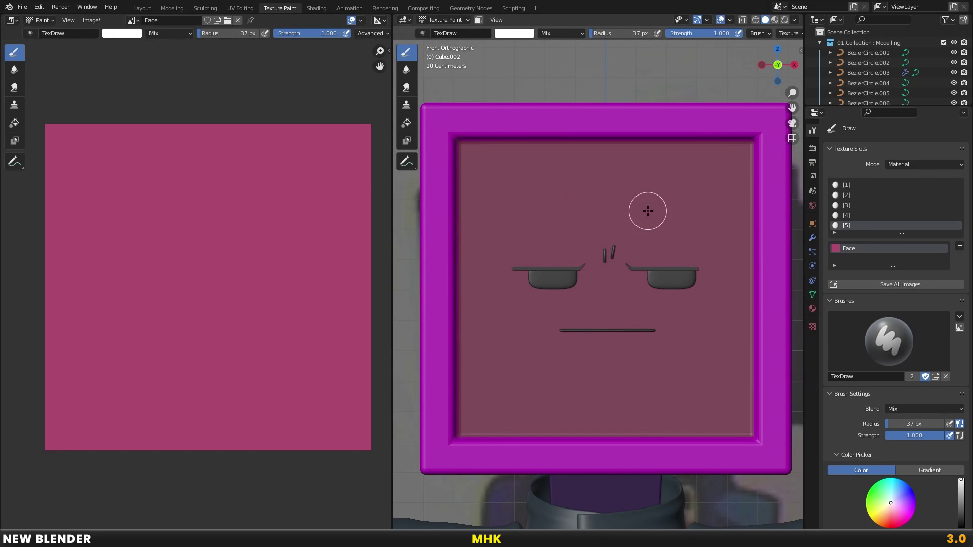
{"action": "left_click", "coordinate": [790, 33]}
{"action": "left_click", "coordinate": [786, 66]}
{"action": "key", "text": "f"}
{"action": "left_click", "coordinate": [631, 322]}
{"action": "scroll", "coordinate": [859, 399], "scroll_direction": "down", "scroll_amount": 5}
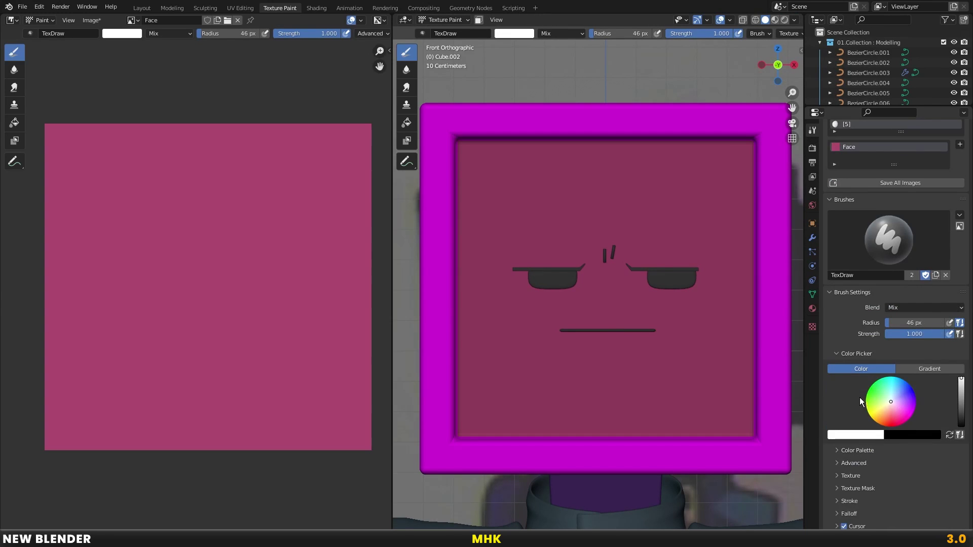
{"action": "scroll", "coordinate": [860, 398], "scroll_direction": "down", "scroll_amount": 2}
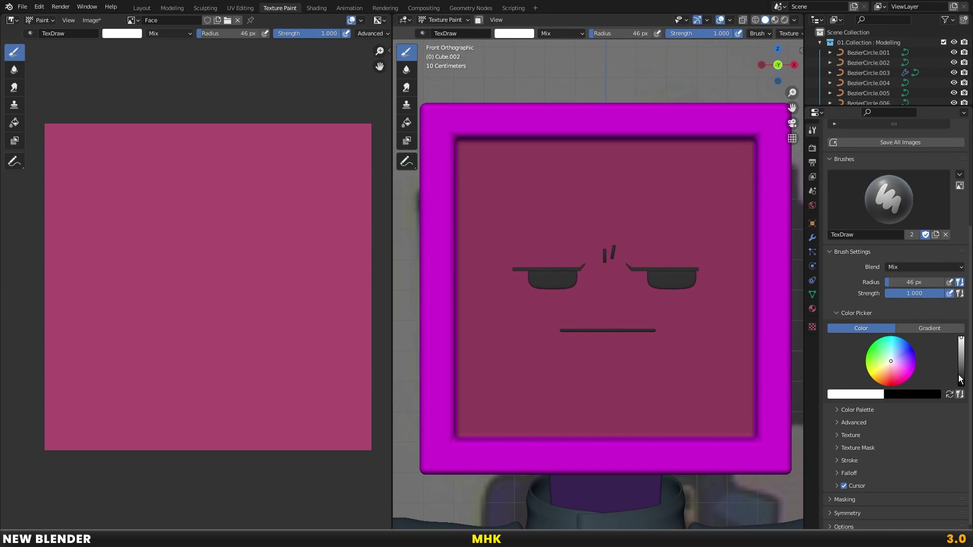
Make the brush black and undo a test stroke above the nose
{"action": "left_click_drag", "start_coordinate": [959, 379], "coordinate": [961, 383]}
{"action": "scroll", "coordinate": [609, 273], "scroll_direction": "up", "scroll_amount": 1}
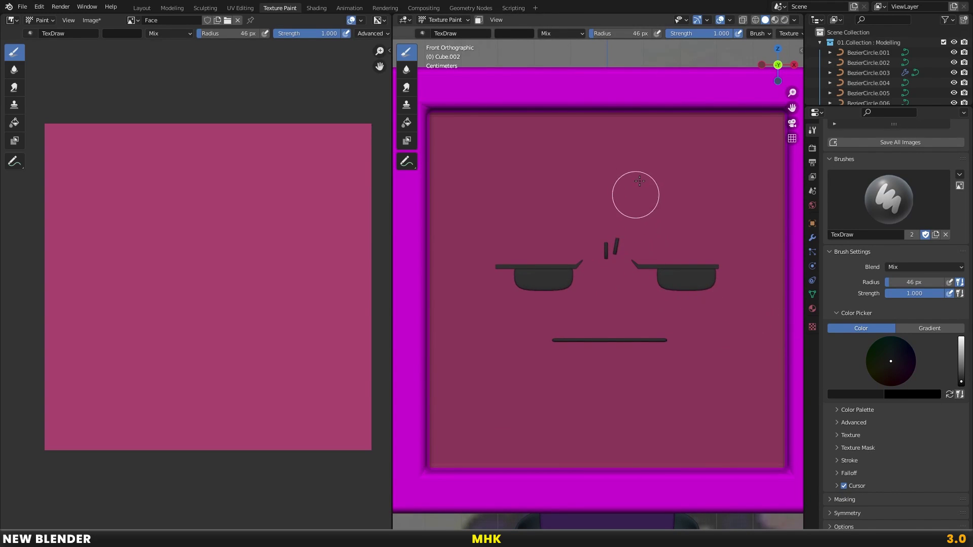
{"action": "left_click_drag", "start_coordinate": [637, 190], "coordinate": [612, 235]}
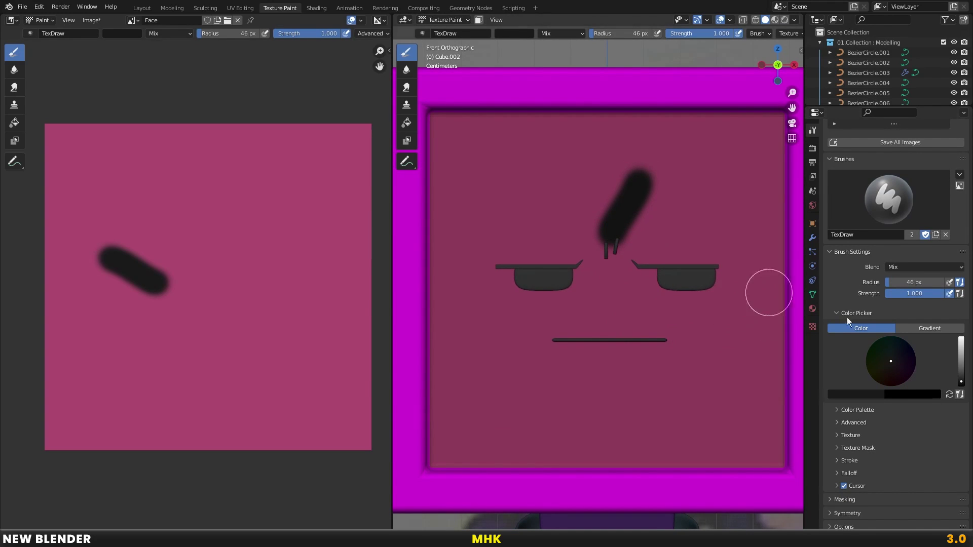
{"action": "key", "text": "ctrl+z"}
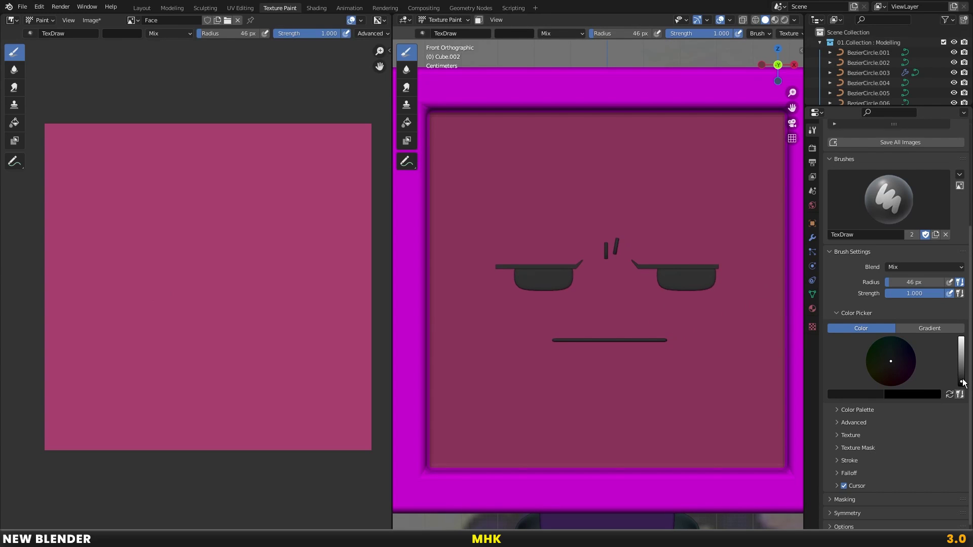
Lighten the brush to slightly lighter grey, undo a test stroke, and set radius 24 px
{"action": "left_click_drag", "start_coordinate": [963, 382], "coordinate": [962, 378]}
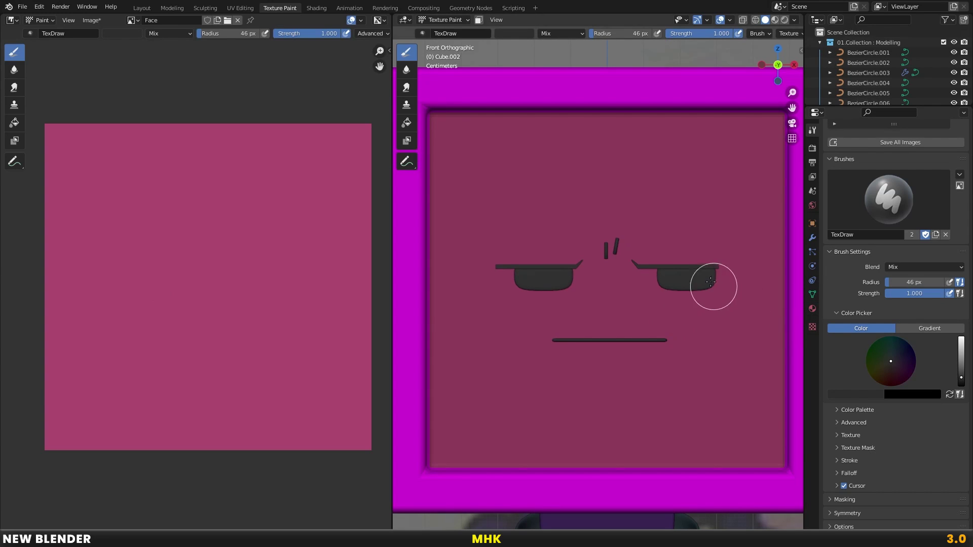
{"action": "left_click_drag", "start_coordinate": [715, 183], "coordinate": [692, 242]}
{"action": "key", "text": "ctrl+z"}
{"action": "key", "text": "f"}
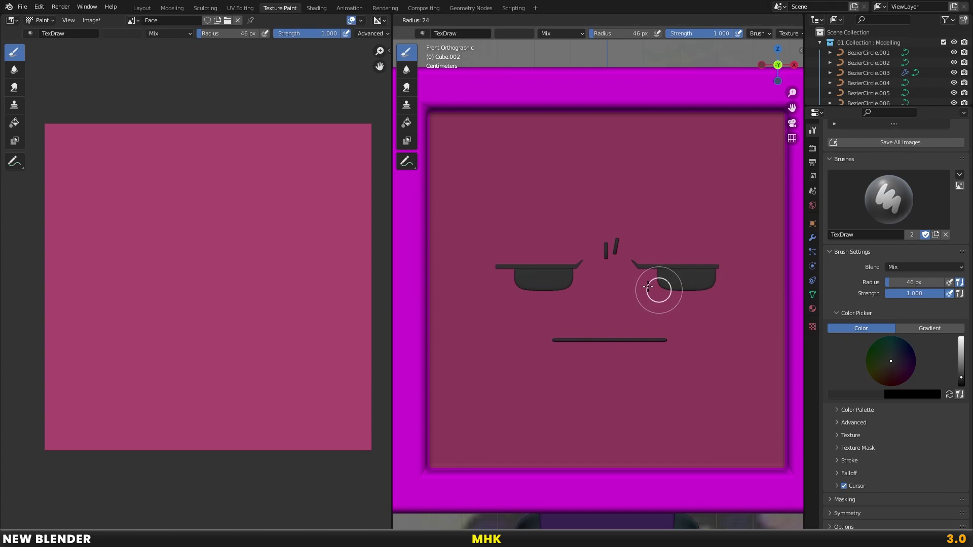
{"action": "left_click", "coordinate": [813, 309]}
Scroll through the head's material settings
{"action": "scroll", "coordinate": [862, 185], "scroll_direction": "up", "scroll_amount": 5}
{"action": "scroll", "coordinate": [850, 177], "scroll_direction": "down", "scroll_amount": 5}
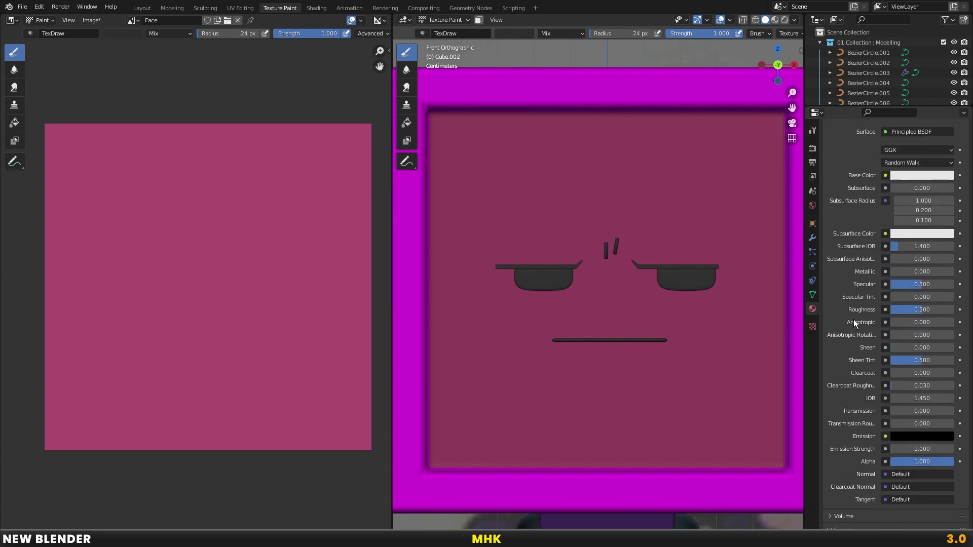
{"action": "scroll", "coordinate": [835, 177], "scroll_direction": "up", "scroll_amount": 5}
{"action": "scroll", "coordinate": [868, 423], "scroll_direction": "down", "scroll_amount": 5}
{"action": "scroll", "coordinate": [908, 476], "scroll_direction": "down", "scroll_amount": 4}
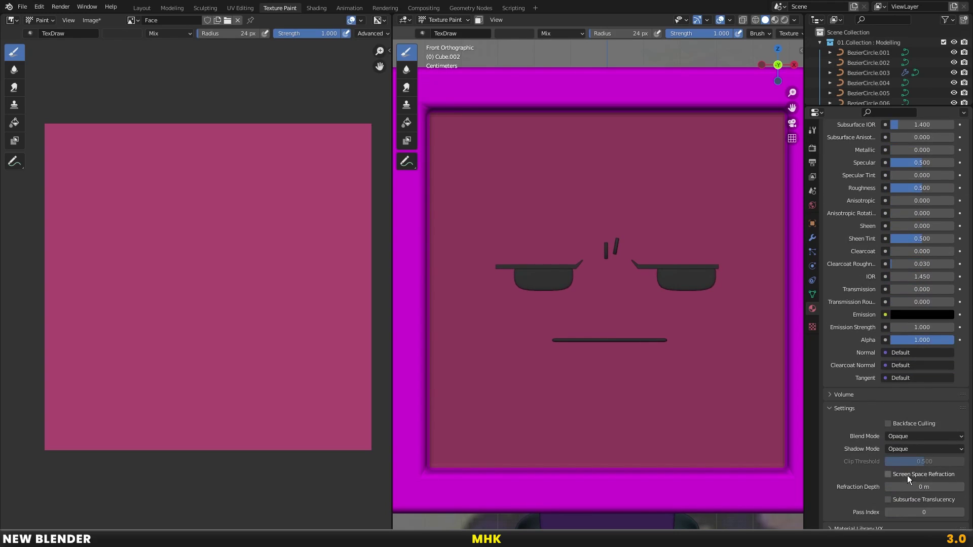
{"action": "scroll", "coordinate": [884, 500], "scroll_direction": "down", "scroll_amount": 1}
{"action": "scroll", "coordinate": [863, 478], "scroll_direction": "down", "scroll_amount": 1}
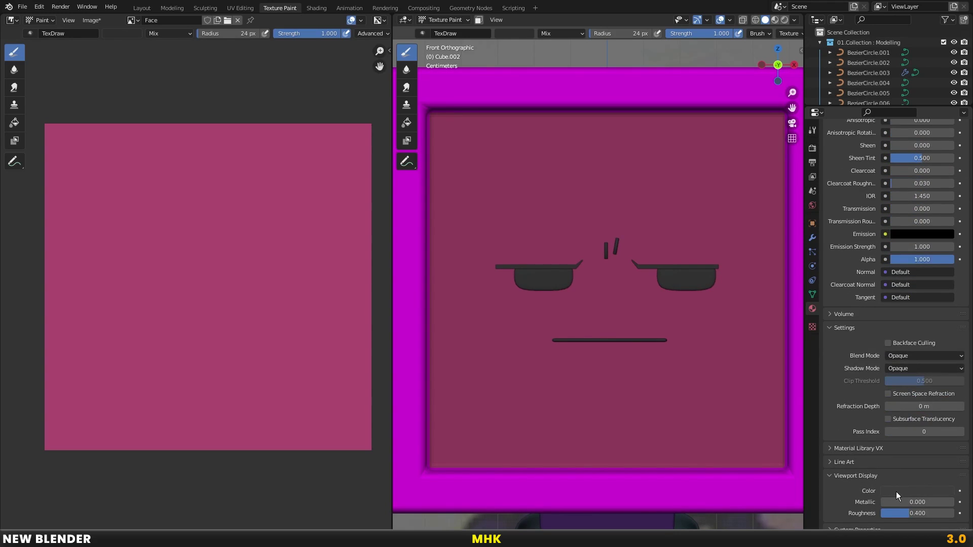
{"action": "scroll", "coordinate": [861, 355], "scroll_direction": "up", "scroll_amount": 3}
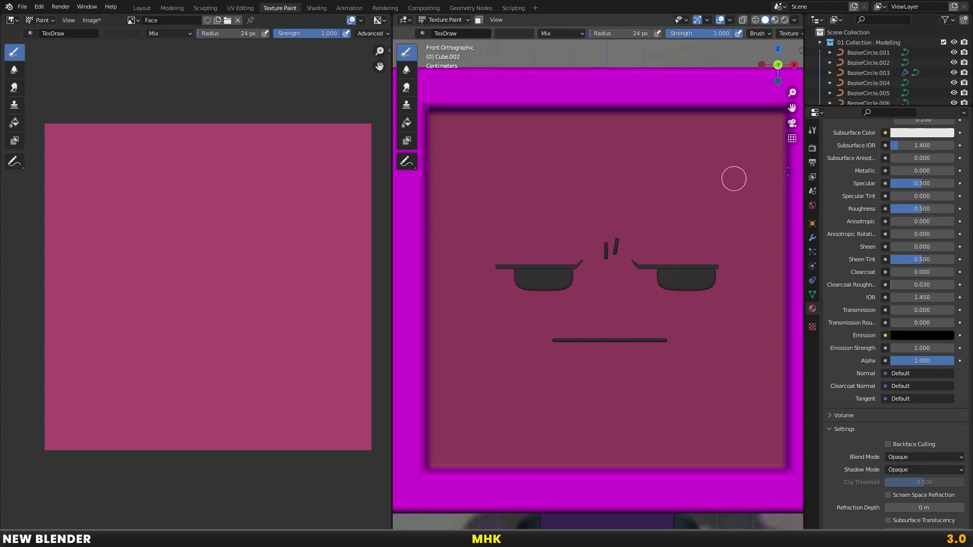
{"action": "scroll", "coordinate": [892, 304], "scroll_direction": "up", "scroll_amount": 8}
{"action": "scroll", "coordinate": [892, 304], "scroll_direction": "up", "scroll_amount": 2}
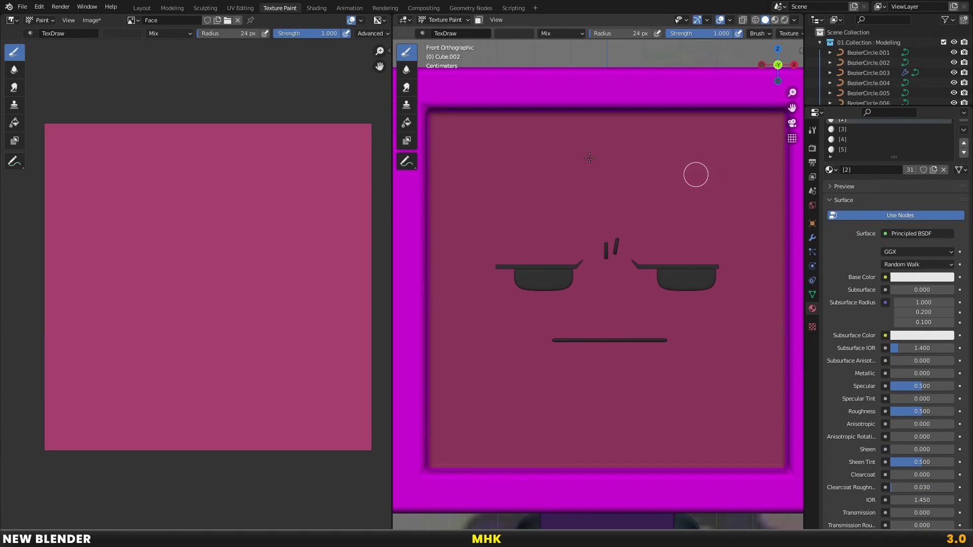
Undo a diagonal test stroke and shrink the brush radius to 31 px
{"action": "key", "text": "bracketright"}
{"action": "key", "text": "bracketright"}
{"action": "key", "text": "bracketright"}
{"action": "left_click_drag", "start_coordinate": [555, 109], "coordinate": [460, 250]}
{"action": "key", "text": "ctrl+z"}
{"action": "key", "text": "bracketleft"}
{"action": "key", "text": "bracketleft"}
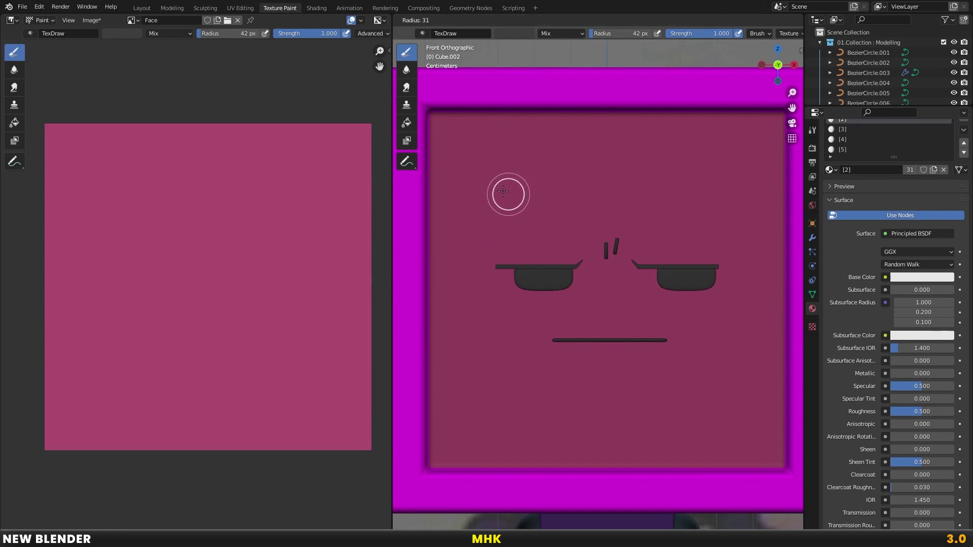
{"action": "key", "text": "shift+z"}
{"action": "key", "text": "bracketleft"}
{"action": "key", "text": "shift+z"}
{"action": "scroll", "coordinate": [726, 38], "scroll_direction": "down", "scroll_amount": 3}
{"action": "scroll", "coordinate": [726, 38], "scroll_direction": "down", "scroll_amount": 3}
{"action": "left_click", "coordinate": [719, 34]}
Choose a different brush falloff preset and undo a test stroke
{"action": "left_click", "coordinate": [705, 51]}
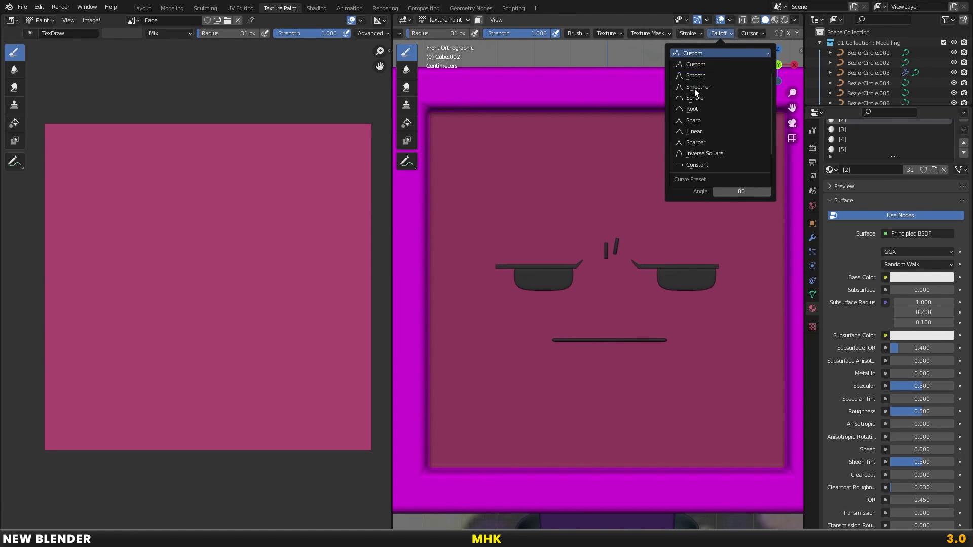
{"action": "left_click", "coordinate": [693, 121]}
{"action": "left_click_drag", "start_coordinate": [613, 159], "coordinate": [558, 245]}
{"action": "key", "text": "ctrl+z"}
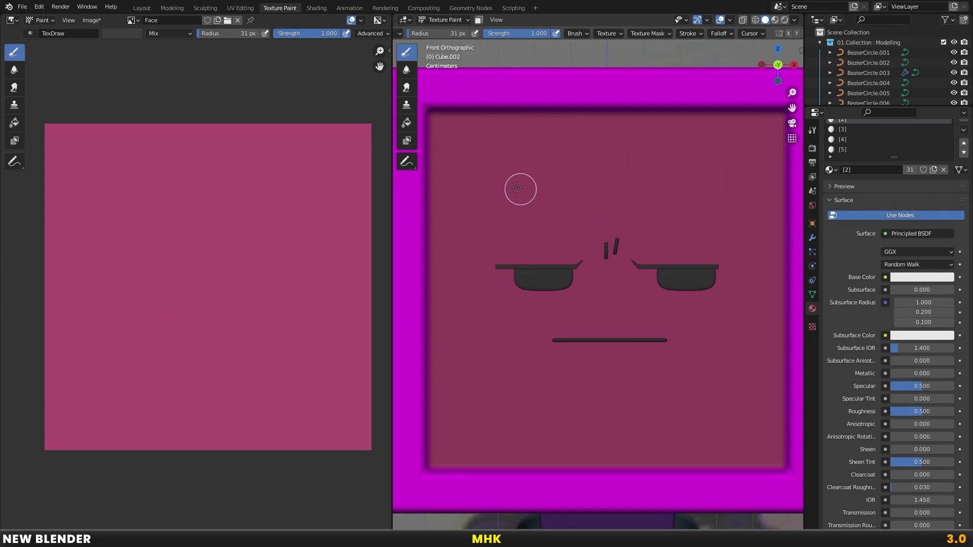
{"action": "scroll", "coordinate": [701, 86], "scroll_direction": "up", "scroll_amount": 1}
Switch the brush falloff curve to Linear and undo a test stroke
{"action": "left_click", "coordinate": [718, 34]}
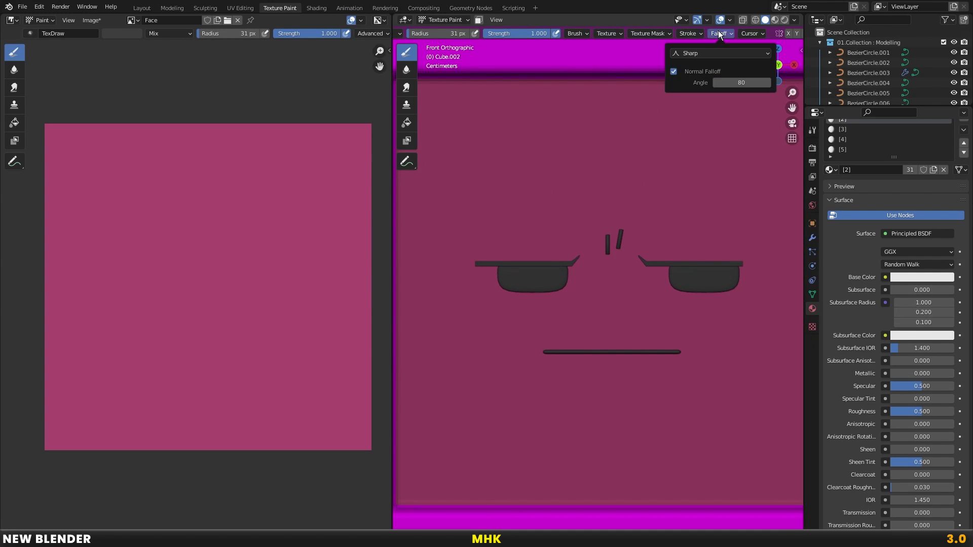
{"action": "left_click", "coordinate": [697, 53]}
{"action": "left_click", "coordinate": [689, 121]}
{"action": "left_click_drag", "start_coordinate": [588, 106], "coordinate": [510, 256]}
{"action": "key", "text": "ctrl+z"}
Resize the brush to 54 px, pan toward the face's upper-left, then set 42 px
{"action": "key", "text": "f"}
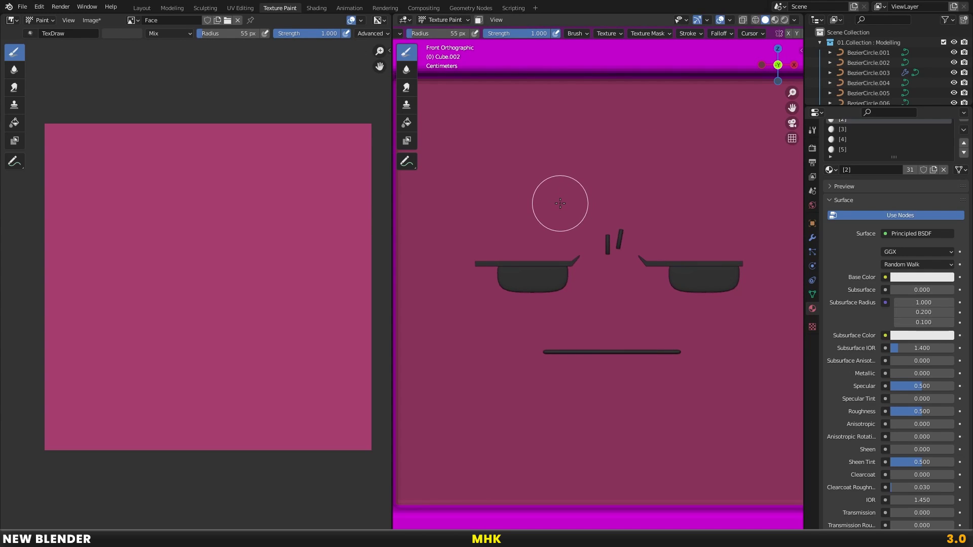
{"action": "left_click", "coordinate": [506, 166]}
{"action": "key", "text": "alt+z"}
{"action": "middle_click_drag", "start_coordinate": [506, 167], "coordinate": [626, 163], "text": "shift"}
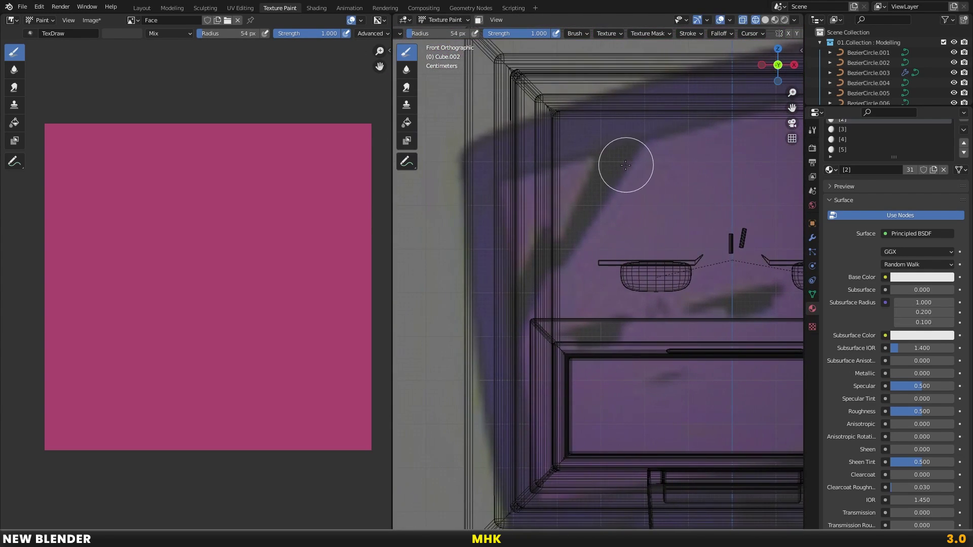
{"action": "key", "text": "alt+z"}
{"action": "key", "text": "f"}
{"action": "left_click", "coordinate": [639, 132]}
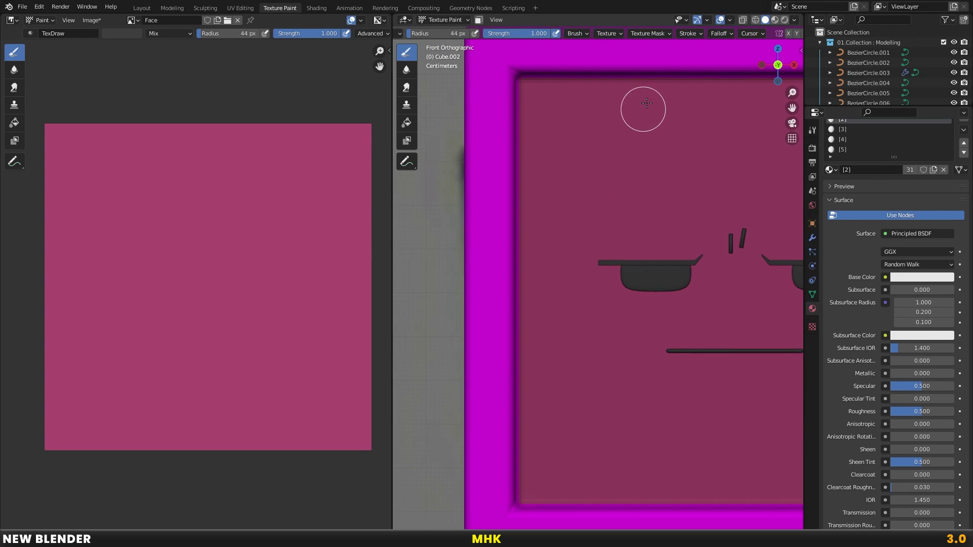
Try diagonal strokes from the face's top edge with a 34 px brush, undoing them
{"action": "left_click_drag", "start_coordinate": [657, 90], "coordinate": [623, 175]}
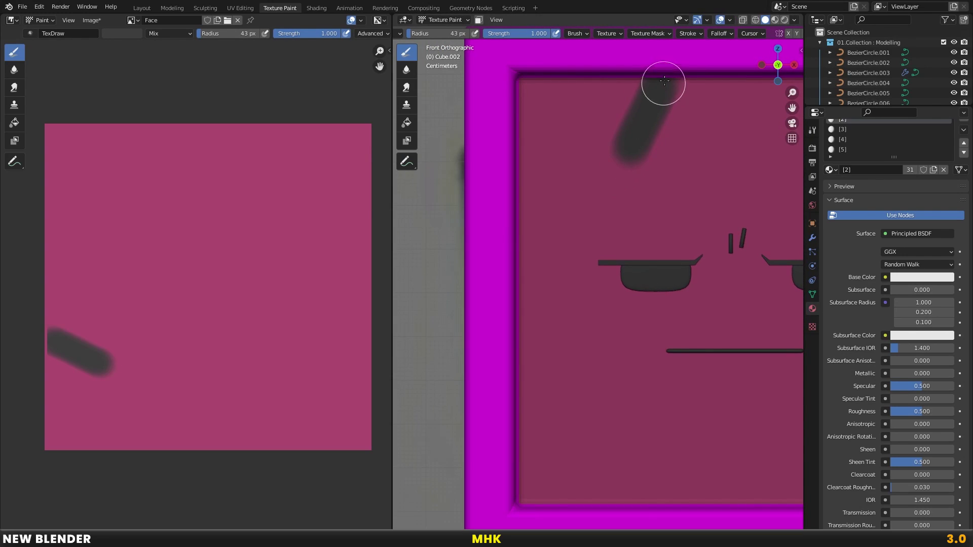
{"action": "key", "text": "ctrl+z"}
{"action": "key", "text": "alt+z"}
{"action": "key", "text": "alt+z"}
{"action": "key", "text": "f"}
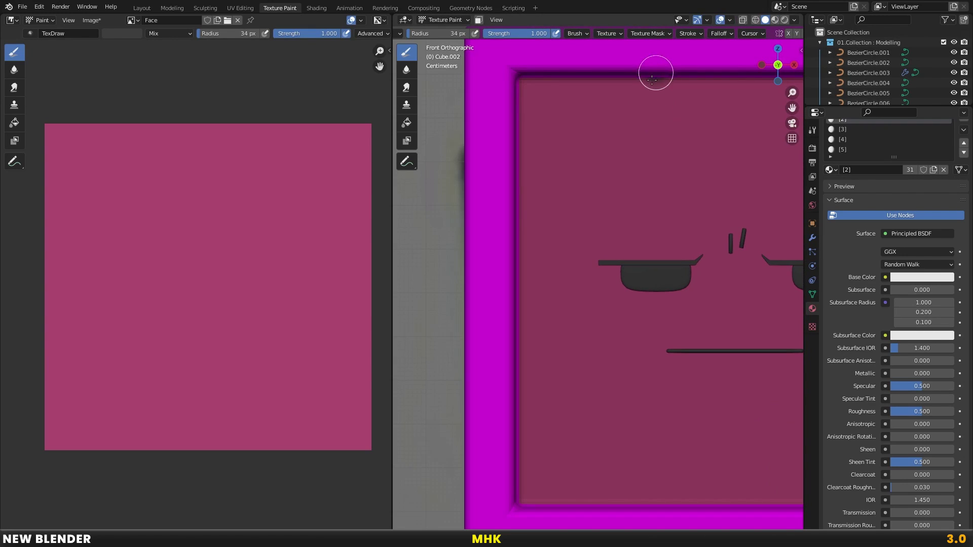
{"action": "left_click_drag", "start_coordinate": [654, 84], "coordinate": [613, 170]}
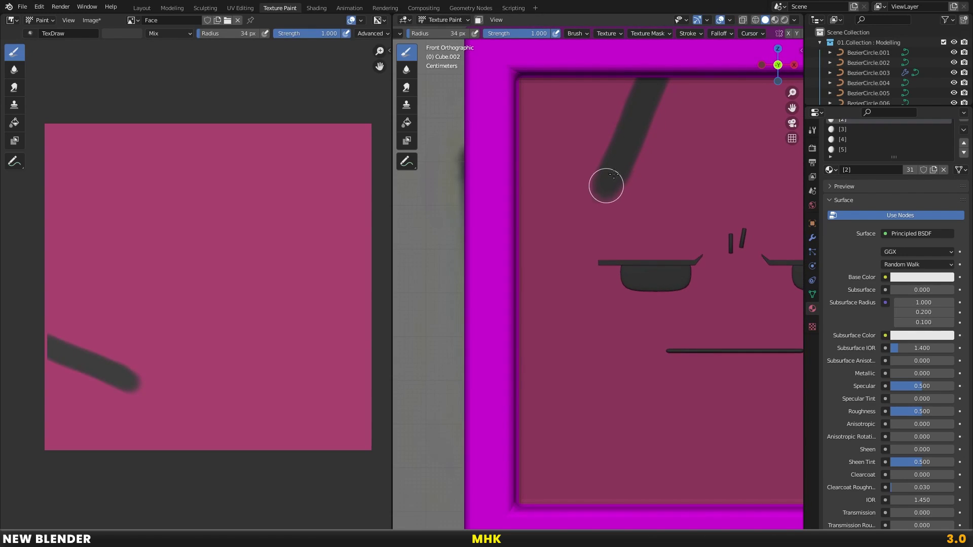
{"action": "key", "text": "ctrl+z"}
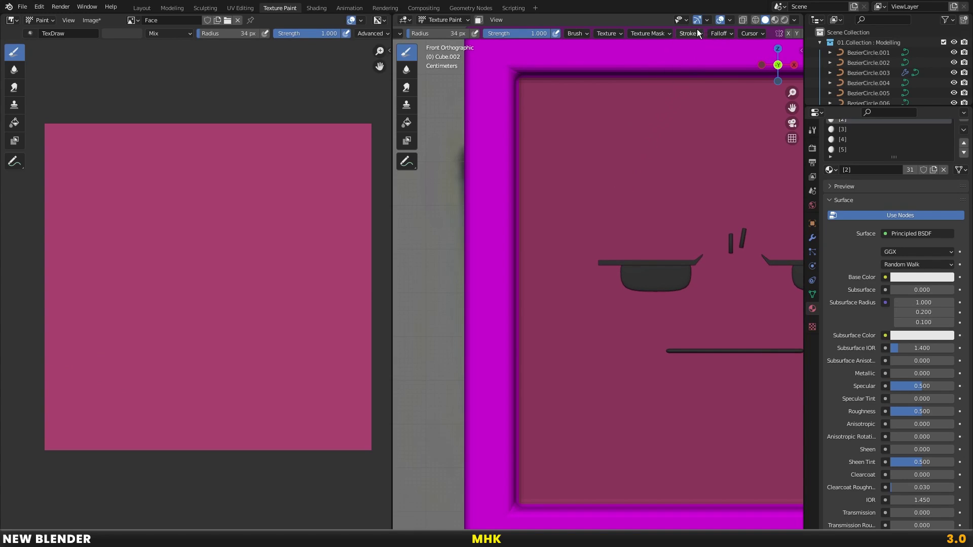
Set the stroke method to Line and paint a straight dark line from the face's top edge
{"action": "left_click", "coordinate": [698, 34]}
{"action": "left_click", "coordinate": [693, 54]}
{"action": "left_click", "coordinate": [688, 125]}
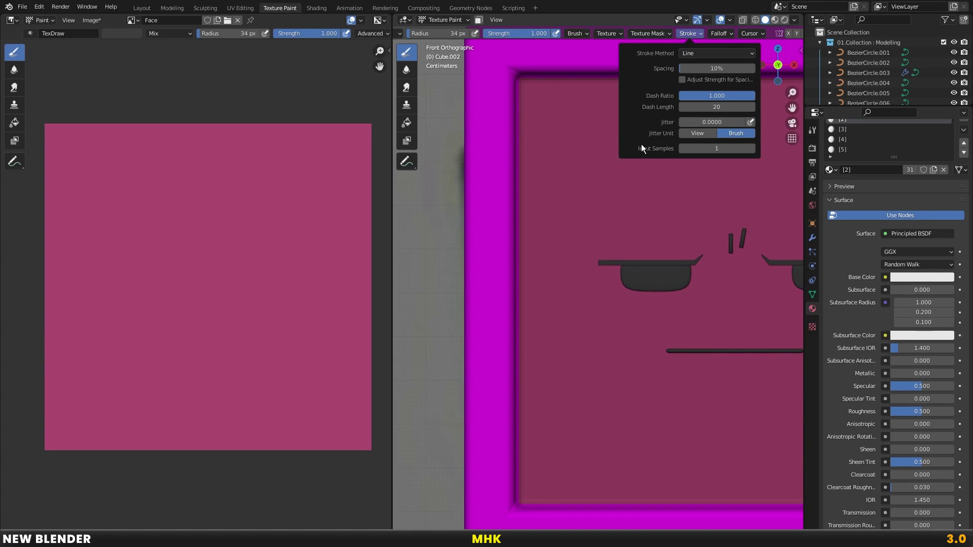
{"action": "mouse_move", "coordinate": [655, 81]}
{"action": "left_mouse_down"}
{"action": "mouse_move", "coordinate": [595, 215]}
{"action": "mouse_move", "coordinate": [599, 196]}
{"action": "mouse_move", "coordinate": [575, 146]}
{"action": "mouse_move", "coordinate": [501, 272]}
{"action": "left_mouse_up"}
{"action": "scroll", "coordinate": [502, 272], "scroll_direction": "down", "scroll_amount": 6}
Zoom in on the face and set the paint brush radius to 19 px
{"action": "middle_click_drag", "start_coordinate": [615, 260], "coordinate": [571, 223], "text": "shift"}
{"action": "scroll", "coordinate": [592, 190], "scroll_direction": "up", "scroll_amount": 2}
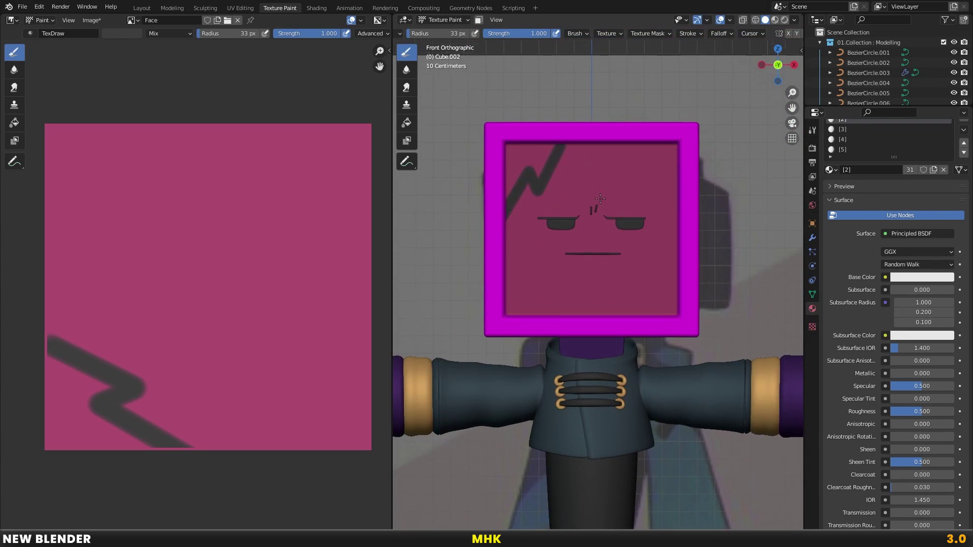
{"action": "scroll", "coordinate": [592, 190], "scroll_direction": "up", "scroll_amount": 2}
{"action": "scroll", "coordinate": [610, 152], "scroll_direction": "up", "scroll_amount": 1}
{"action": "scroll", "coordinate": [578, 202], "scroll_direction": "up", "scroll_amount": 2}
{"action": "key", "text": "f"}
{"action": "left_click", "coordinate": [624, 183]}
{"action": "key", "text": "f"}
{"action": "left_click", "coordinate": [713, 91]}
Paint straight dark strokes from the face's top edge to form the zigzag's first bends
{"action": "mouse_move", "coordinate": [710, 81]}
{"action": "left_mouse_down"}
{"action": "mouse_move", "coordinate": [598, 299]}
{"action": "mouse_move", "coordinate": [557, 179]}
{"action": "left_mouse_up"}
{"action": "left_click_drag", "start_coordinate": [592, 232], "coordinate": [599, 278]}
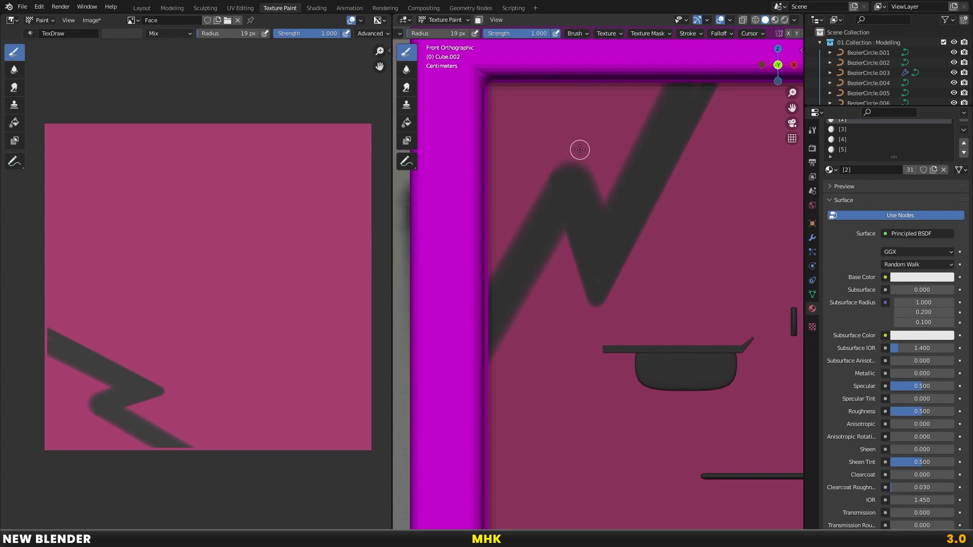
{"action": "left_click_drag", "start_coordinate": [481, 293], "coordinate": [574, 140]}
{"action": "left_click_drag", "start_coordinate": [574, 139], "coordinate": [615, 240]}
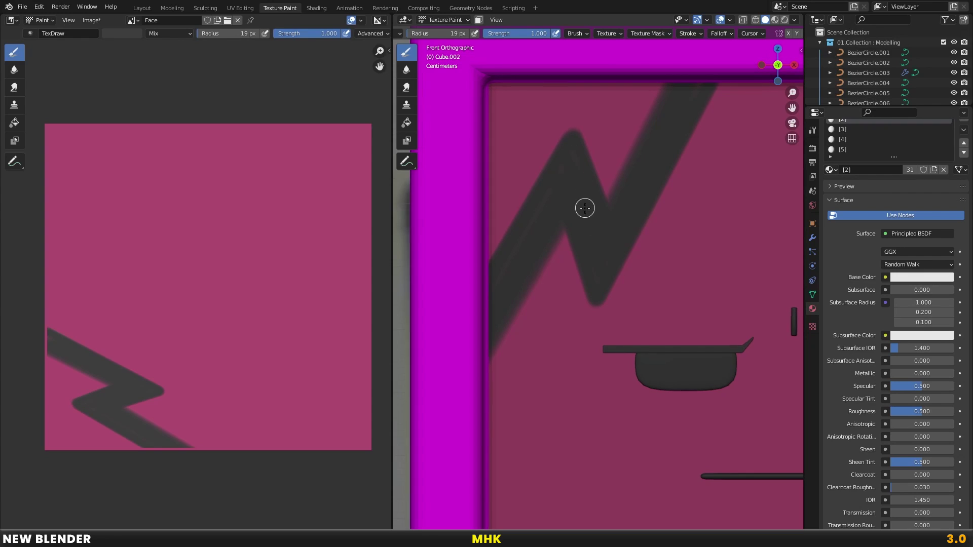
Paint and reinforce the zigzag's down-left line, redoing it once
{"action": "scroll", "coordinate": [580, 217], "scroll_direction": "down", "scroll_amount": 5}
{"action": "scroll", "coordinate": [630, 275], "scroll_direction": "up", "scroll_amount": 4}
{"action": "left_click_drag", "start_coordinate": [573, 237], "coordinate": [500, 373]}
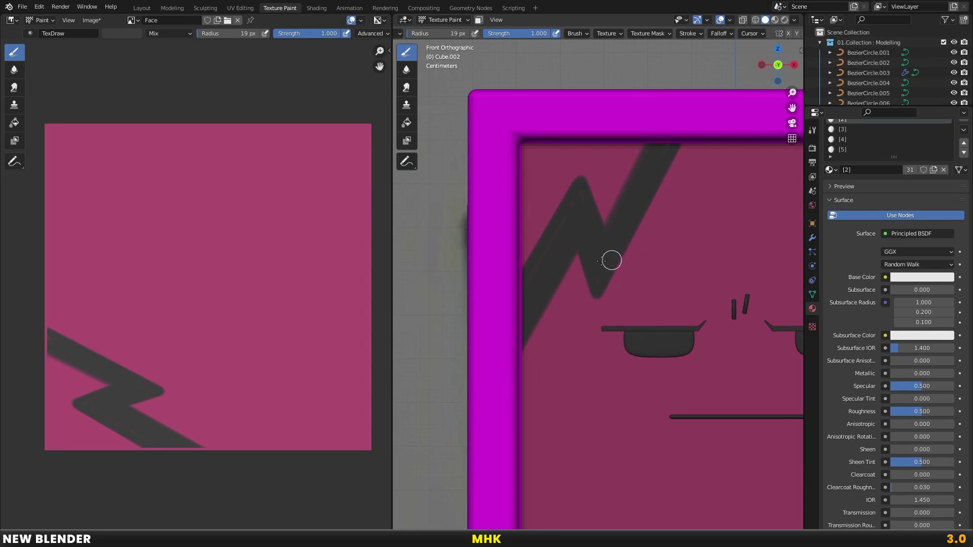
{"action": "key", "text": "ctrl+z"}
{"action": "left_click_drag", "start_coordinate": [577, 237], "coordinate": [500, 374]}
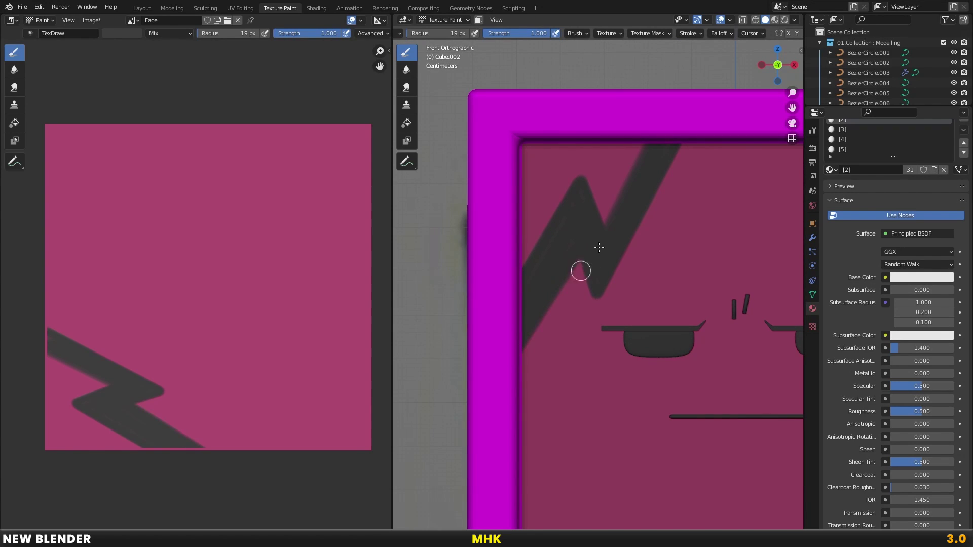
{"action": "scroll", "coordinate": [571, 283], "scroll_direction": "down", "scroll_amount": 5}
{"action": "scroll", "coordinate": [639, 265], "scroll_direction": "up", "scroll_amount": 4}
{"action": "scroll", "coordinate": [648, 219], "scroll_direction": "up", "scroll_amount": 1}
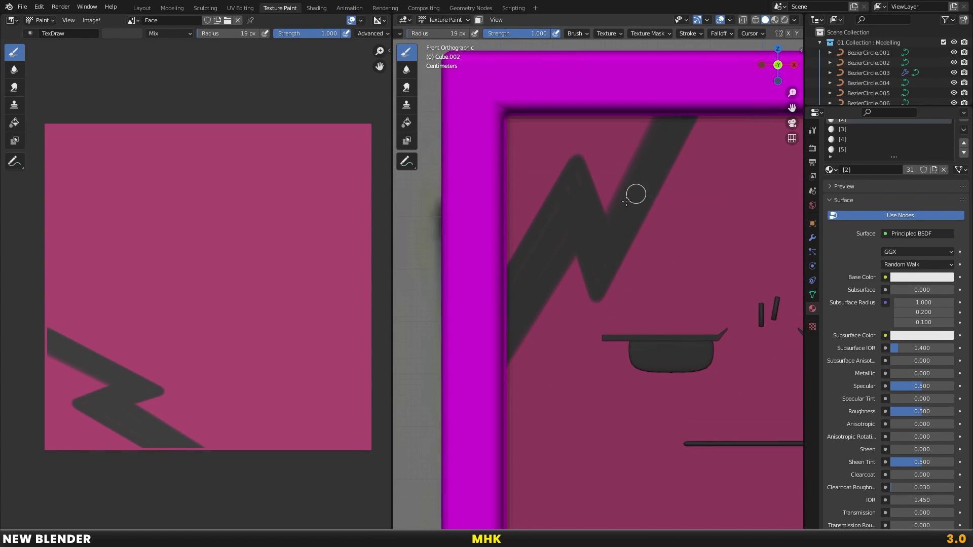
{"action": "left_click_drag", "start_coordinate": [669, 97], "coordinate": [588, 242]}
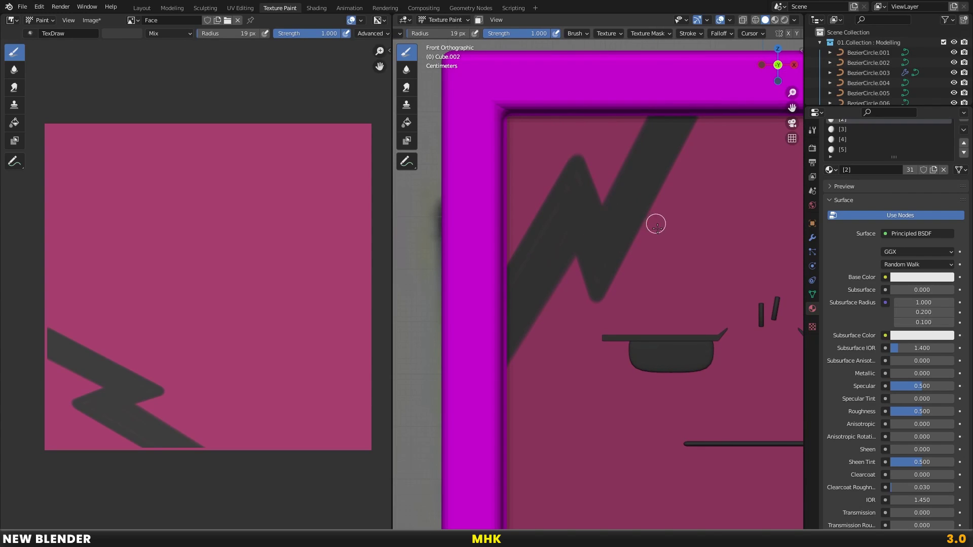
Zoom out to view the whole character with its lightning-bolt face
{"action": "scroll", "coordinate": [654, 222], "scroll_direction": "down", "scroll_amount": 4}
{"action": "scroll", "coordinate": [646, 272], "scroll_direction": "down", "scroll_amount": 2}
{"action": "middle_click_drag", "start_coordinate": [646, 273], "coordinate": [605, 171], "text": "shift"}
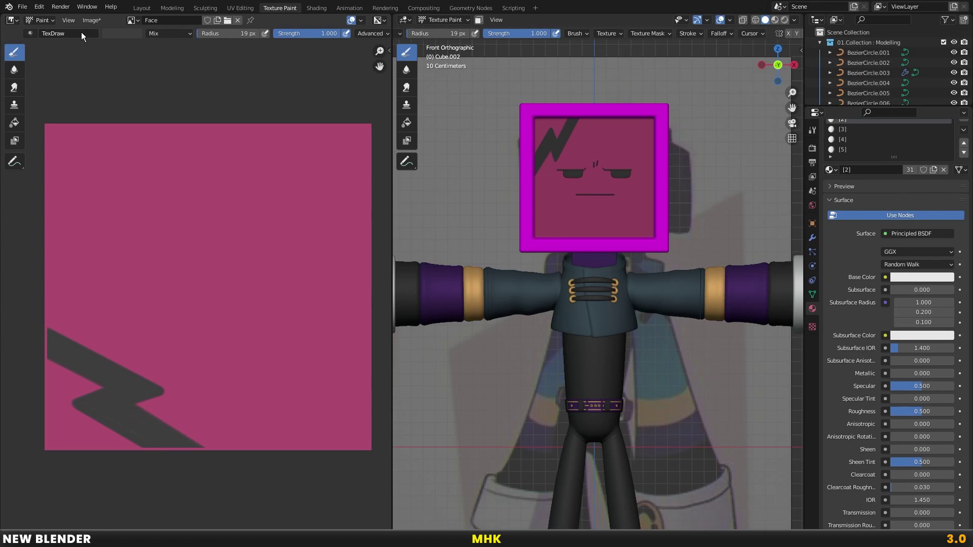
{"action": "left_click", "coordinate": [92, 20]}
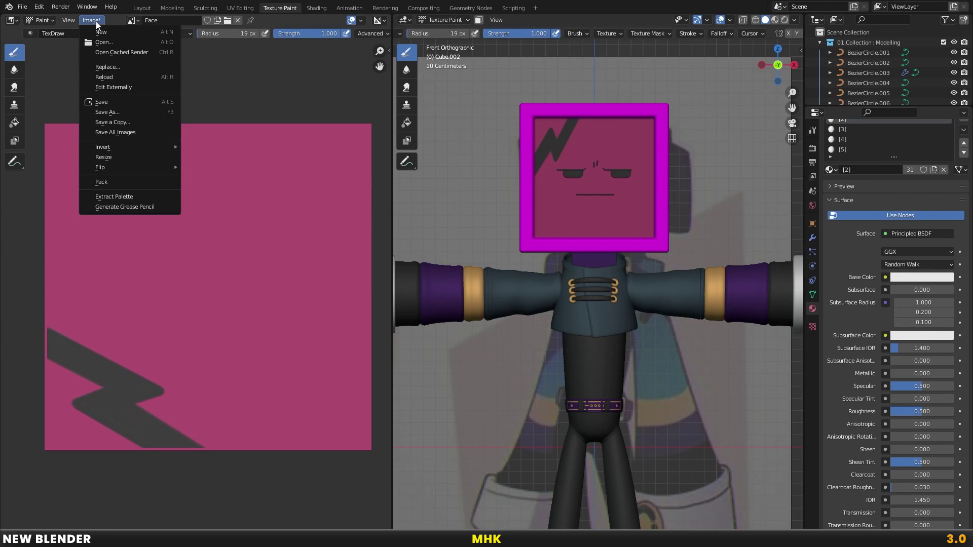
Save the painted face image as Face.png in a new 02.Texture folder in the parent directory
{"action": "left_click", "coordinate": [105, 115]}
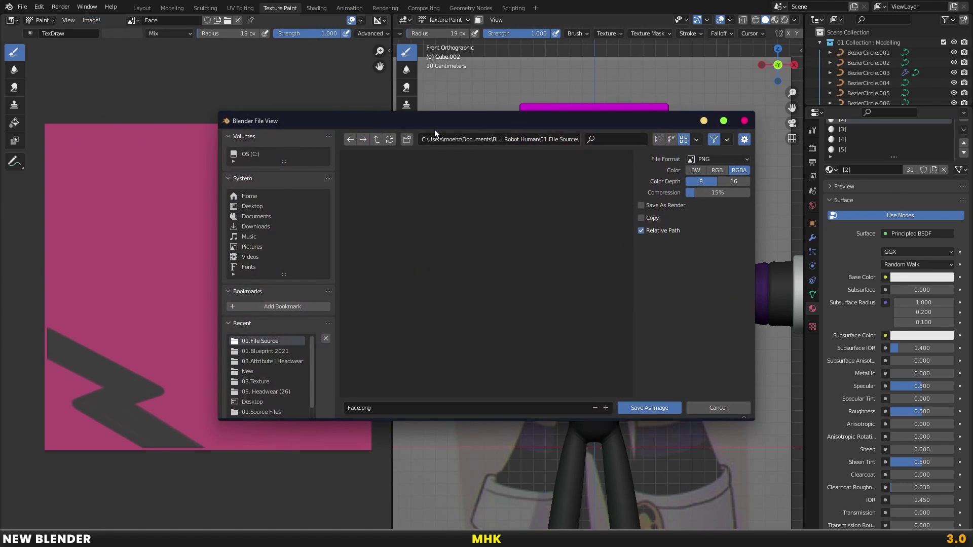
{"action": "left_click", "coordinate": [376, 139]}
{"action": "left_click", "coordinate": [407, 139]}
{"action": "type", "text": "02.T"}
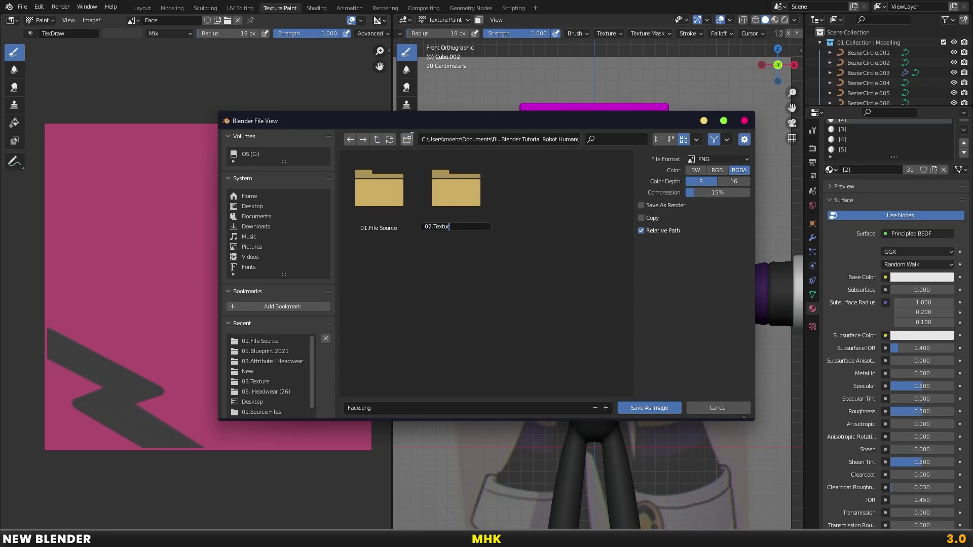
{"action": "type", "text": "extur"}
{"action": "key", "text": "Return"}
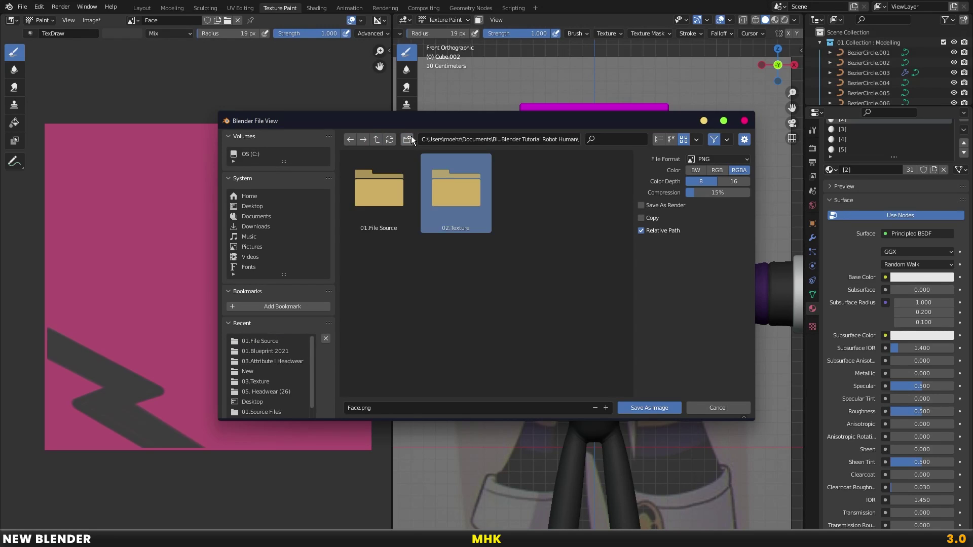
{"action": "double_click", "coordinate": [460, 197]}
{"action": "left_click", "coordinate": [638, 408]}
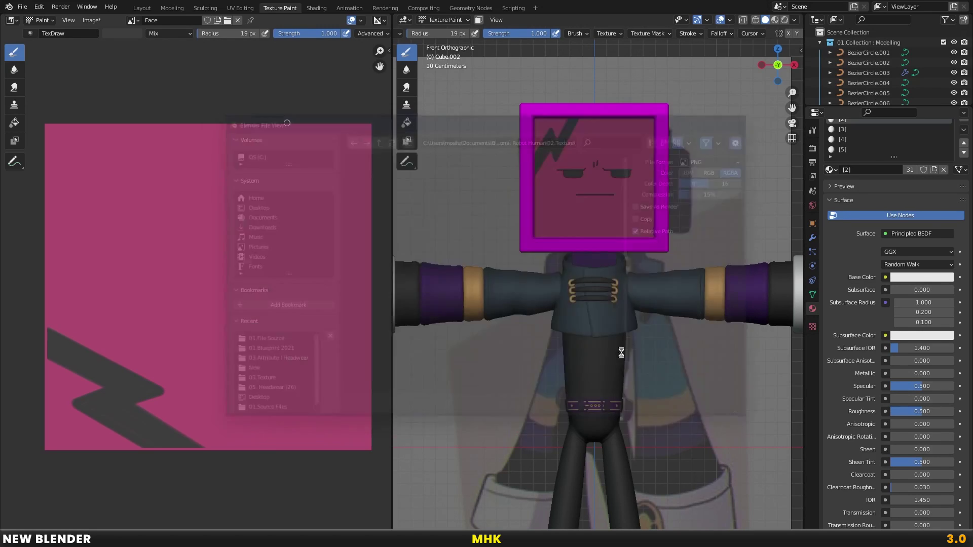
Switch to Layout, merge the node editor into the viewport, and show textures in shading
{"action": "left_click", "coordinate": [142, 8]}
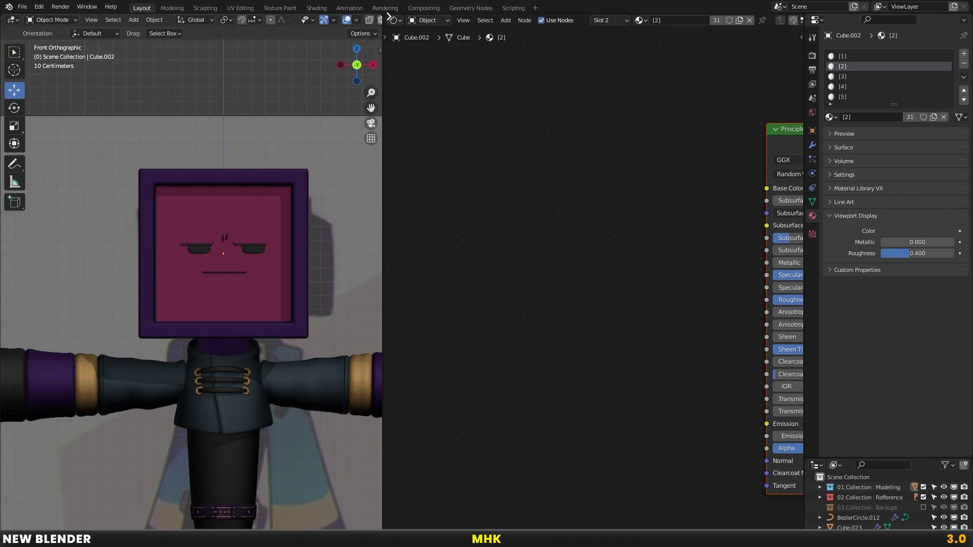
{"action": "left_click_drag", "start_coordinate": [384, 18], "coordinate": [746, 81]}
{"action": "left_click", "coordinate": [794, 20]}
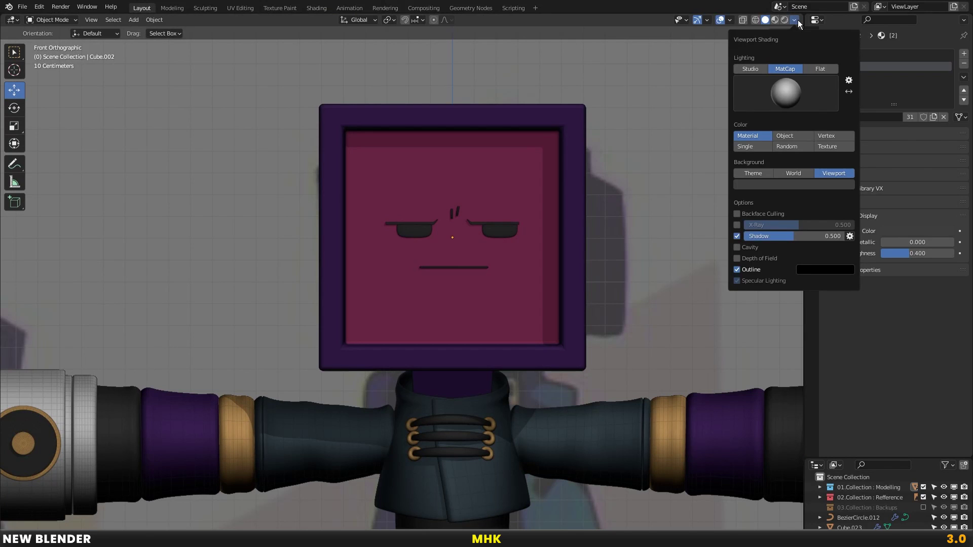
{"action": "left_click", "coordinate": [832, 145]}
{"action": "scroll", "coordinate": [526, 237], "scroll_direction": "down", "scroll_amount": 2}
{"action": "scroll", "coordinate": [510, 282], "scroll_direction": "down", "scroll_amount": 3}
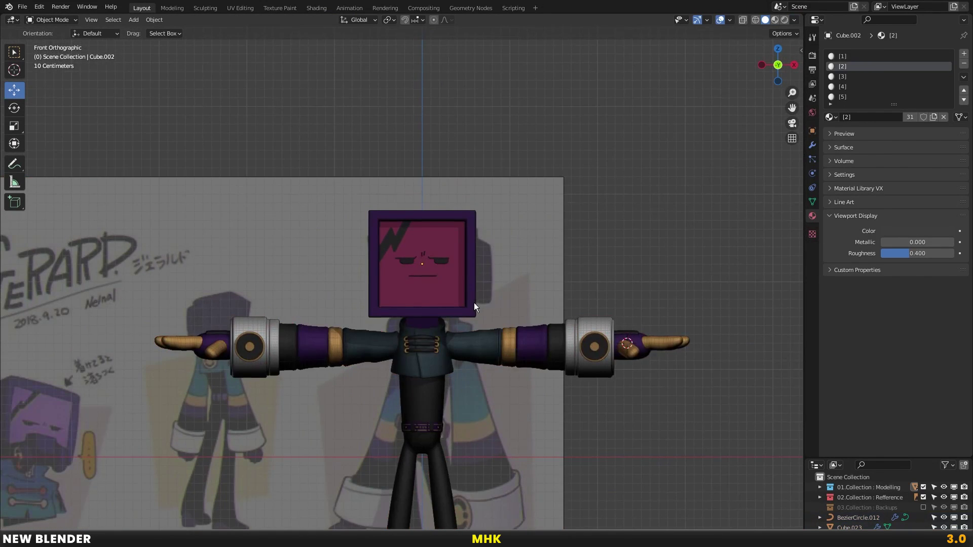
{"action": "scroll", "coordinate": [473, 302], "scroll_direction": "down", "scroll_amount": 1}
{"action": "middle_click_drag", "start_coordinate": [473, 303], "coordinate": [470, 172], "text": "shift"}
{"action": "scroll", "coordinate": [442, 229], "scroll_direction": "down", "scroll_amount": 1}
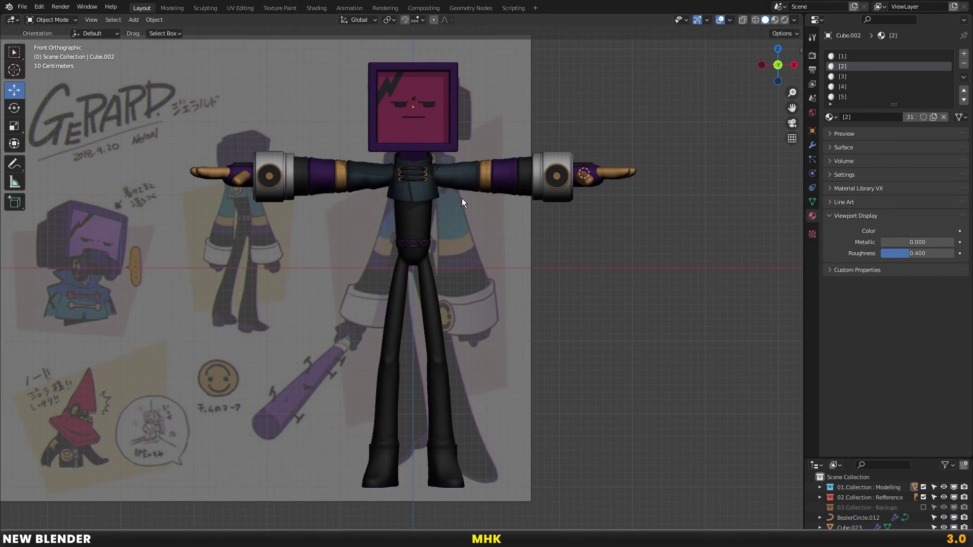
Add a cylinder snapped to the 3D cursor, then delete it as misplaced
{"action": "key", "text": "shift+a"}
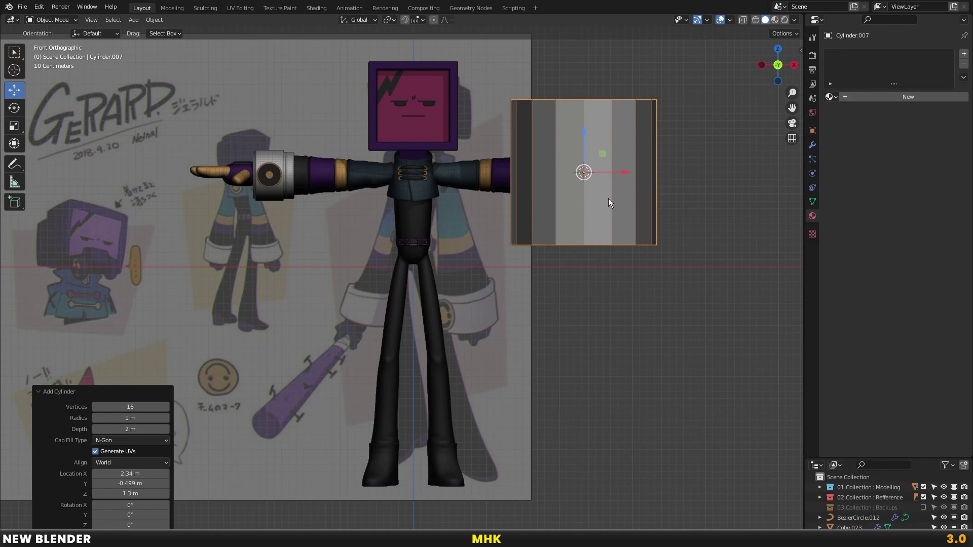
{"action": "scroll", "coordinate": [618, 191], "scroll_direction": "down", "scroll_amount": 8}
{"action": "key", "text": "shift+s"}
{"action": "left_click", "coordinate": [580, 156]}
{"action": "scroll", "coordinate": [550, 283], "scroll_direction": "up", "scroll_amount": 8}
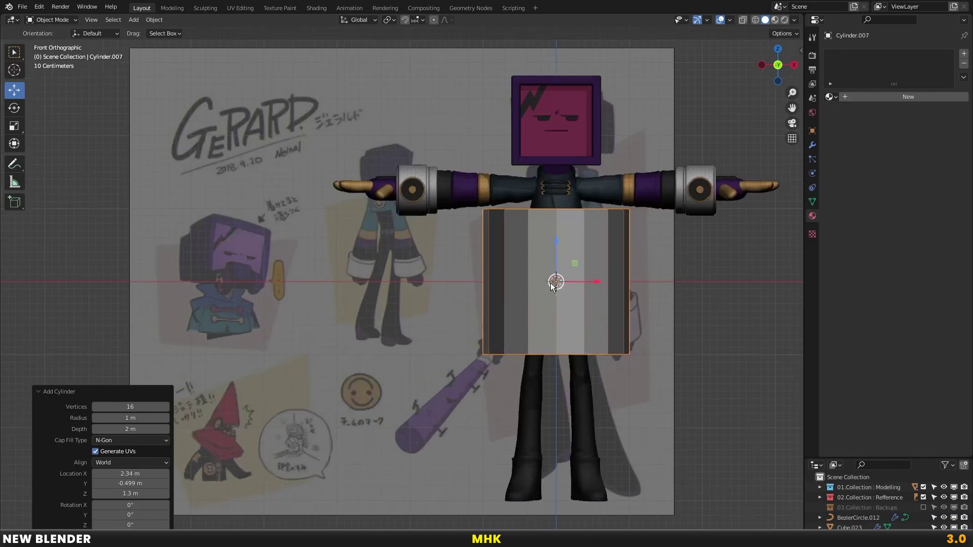
{"action": "middle_click_drag", "start_coordinate": [551, 283], "coordinate": [457, 236], "text": "shift"}
{"action": "scroll", "coordinate": [464, 227], "scroll_direction": "up", "scroll_amount": 2}
{"action": "key", "text": "Delete"}
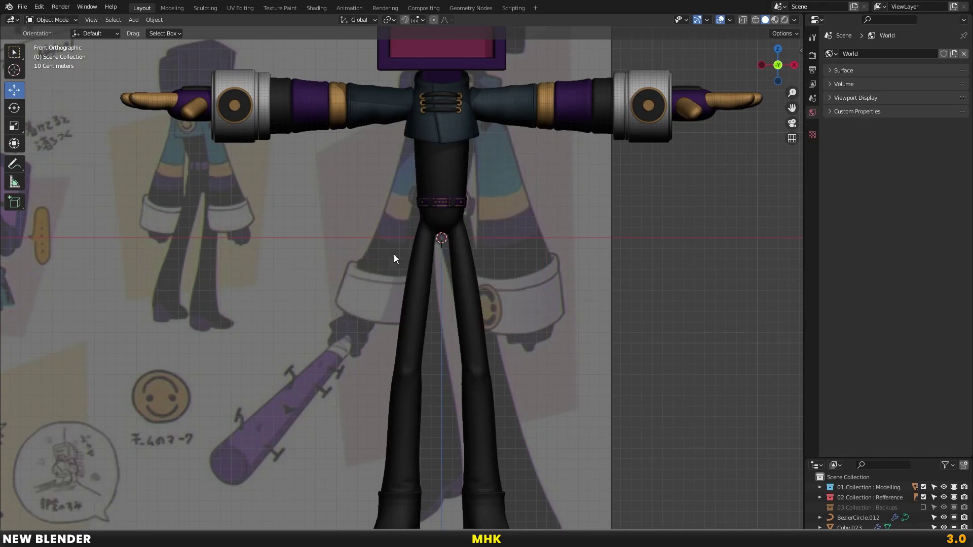
Add a new cylinder and snap it to the centre beneath the character
{"action": "right_click", "coordinate": [645, 272], "text": "shift"}
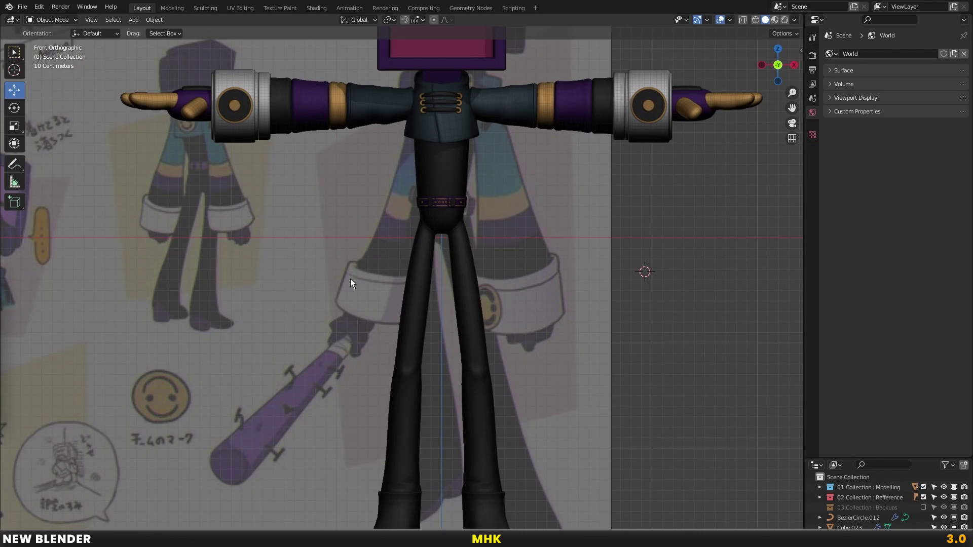
{"action": "key", "text": "shift+a"}
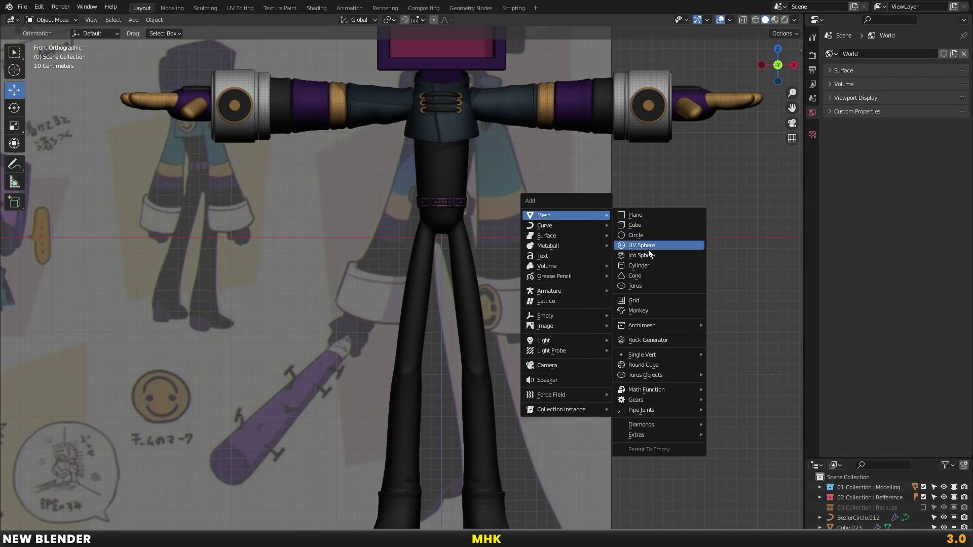
{"action": "left_click", "coordinate": [633, 265]}
{"action": "scroll", "coordinate": [498, 309], "scroll_direction": "down", "scroll_amount": 1}
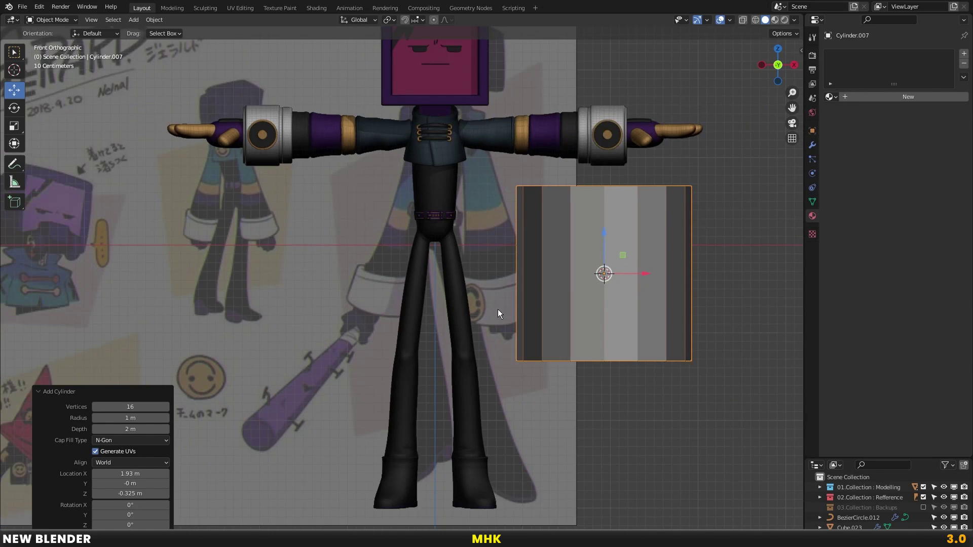
{"action": "key", "text": "shift+c"}
{"action": "key", "text": "shift+s"}
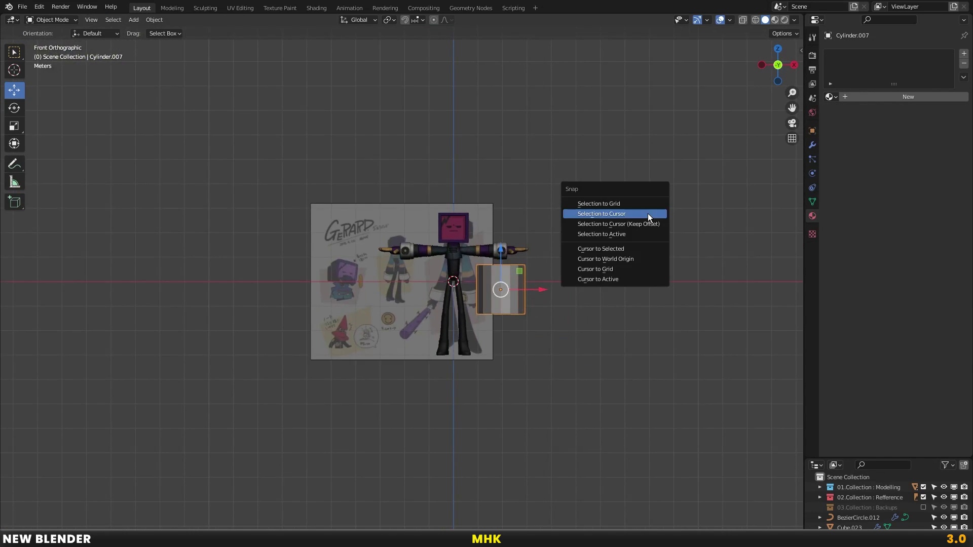
{"action": "left_click", "coordinate": [648, 214]}
{"action": "scroll", "coordinate": [647, 202], "scroll_direction": "up", "scroll_amount": 3}
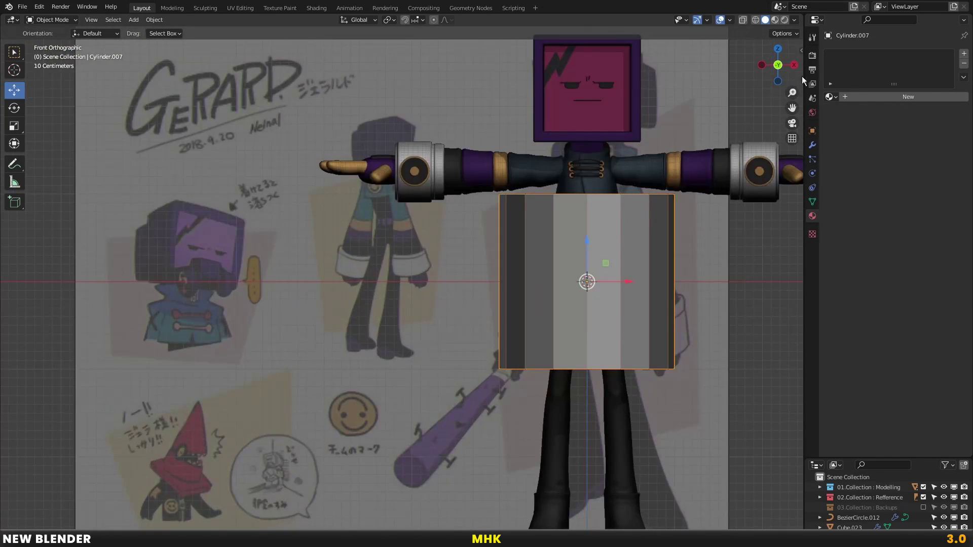
Darken the viewport background colour
{"action": "left_click", "coordinate": [794, 20]}
{"action": "left_click", "coordinate": [789, 184]}
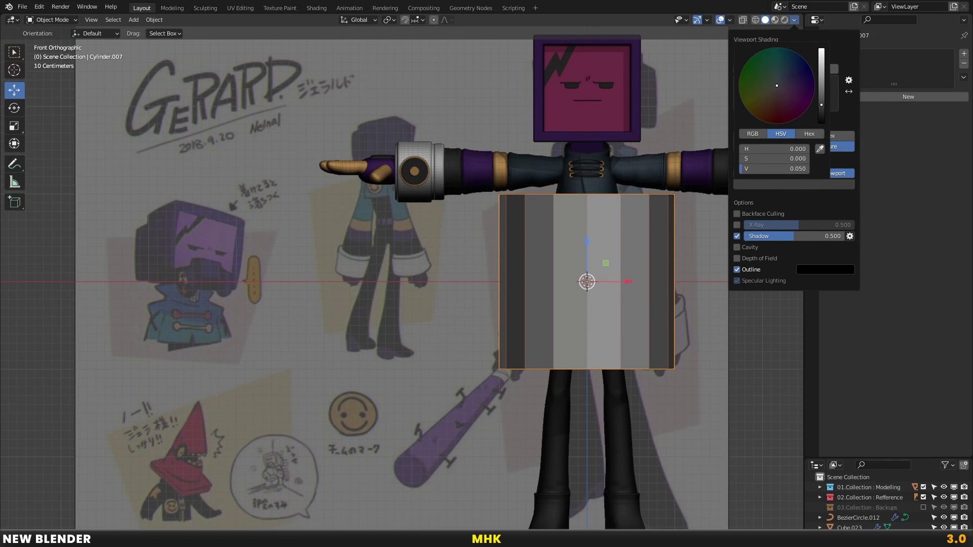
{"action": "left_click_drag", "start_coordinate": [817, 109], "coordinate": [821, 115]}
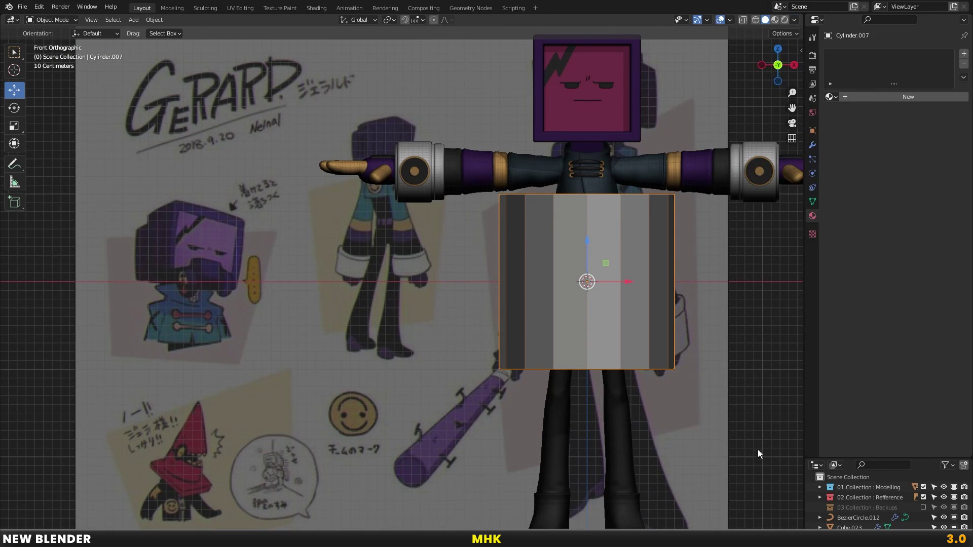
Scale the cylinder to 0.813 and flatten it along Z
{"action": "key", "text": "s"}
{"action": "left_click", "coordinate": [594, 351]}
{"action": "middle_click_drag", "start_coordinate": [594, 351], "coordinate": [640, 321], "text": "shift"}
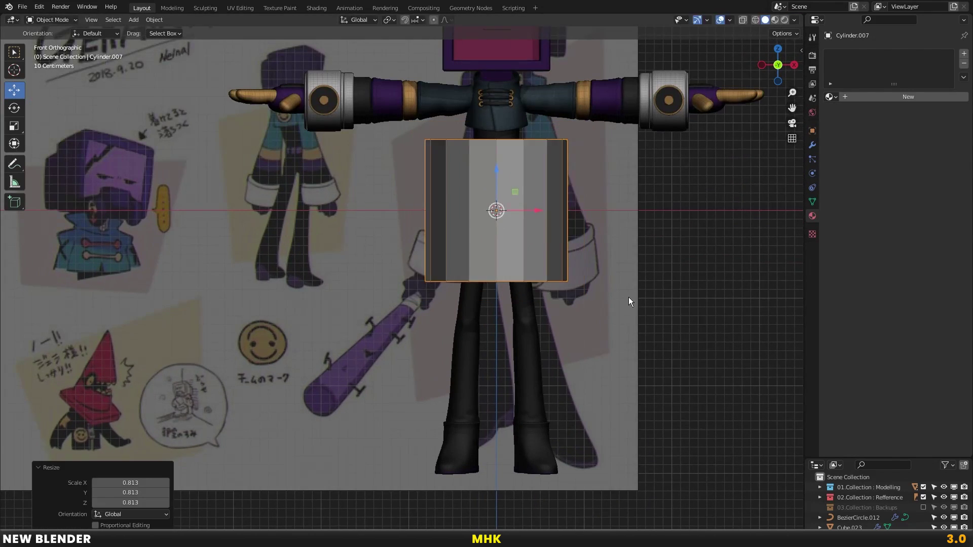
{"action": "key", "text": "s"}
{"action": "key", "text": "z"}
{"action": "left_click", "coordinate": [560, 236]}
{"action": "middle_click_drag", "start_coordinate": [560, 236], "coordinate": [521, 192], "text": "shift"}
Set the cylinder's Z scale to 0.609 and drop it below the boots
{"action": "key", "text": "g"}
{"action": "key", "text": "z"}
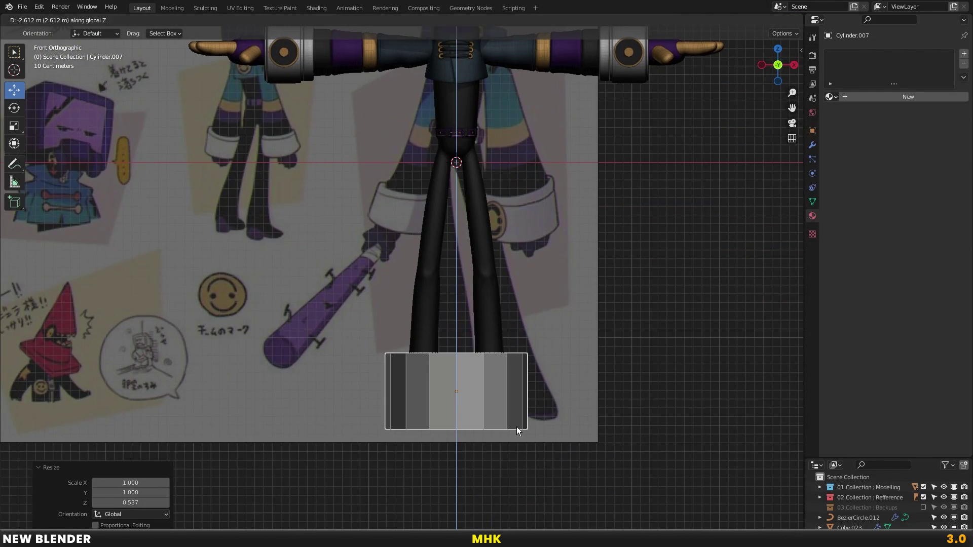
{"action": "key", "text": "Escape"}
{"action": "scroll", "coordinate": [518, 431], "scroll_direction": "up", "scroll_amount": 2}
{"action": "key", "text": "s"}
{"action": "key", "text": "z"}
{"action": "left_click", "coordinate": [458, 309]}
{"action": "key", "text": "g"}
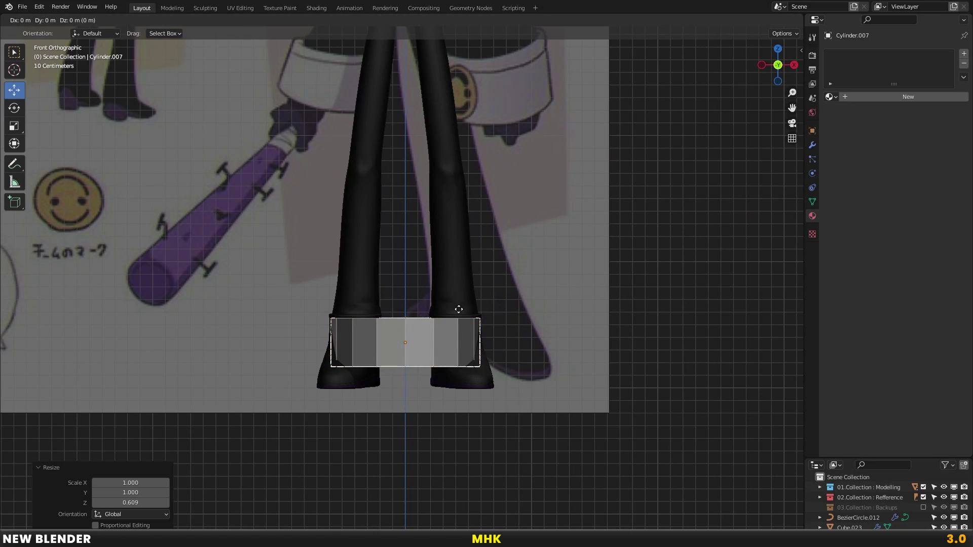
{"action": "key", "text": "z"}
{"action": "left_click", "coordinate": [424, 425]}
Enlarge the cylinder evenly to 1.709 and lower it under the boots, viewed from the right
{"action": "key", "text": "s"}
{"action": "key", "text": "g"}
{"action": "key", "text": "z"}
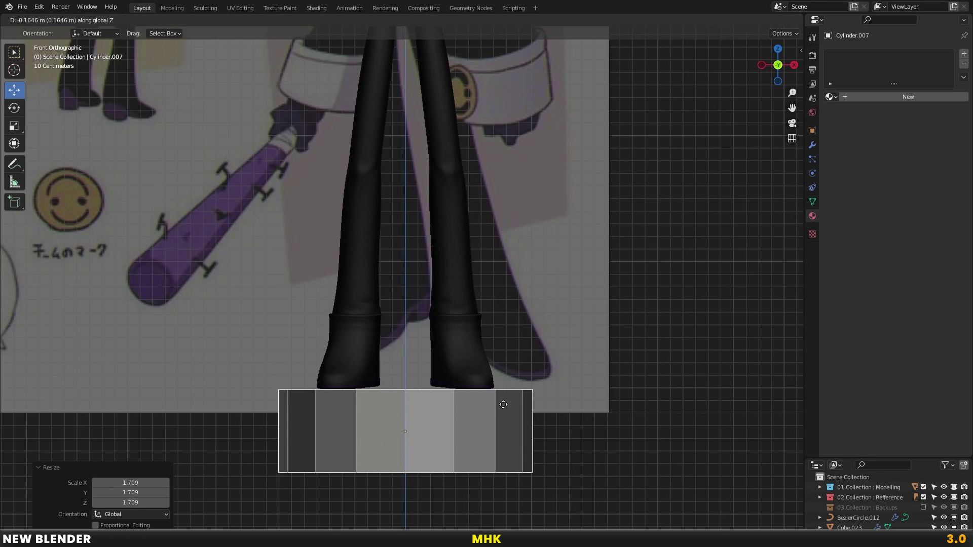
{"action": "left_click", "coordinate": [503, 405]}
{"action": "middle_click_drag", "start_coordinate": [503, 404], "coordinate": [497, 350]}
{"action": "key", "text": "KP_3"}
In Edit Mode, add a centred horizontal loop cut around the cylinder
{"action": "scroll", "coordinate": [583, 287], "scroll_direction": "up", "scroll_amount": 3}
{"action": "key", "text": "Tab"}
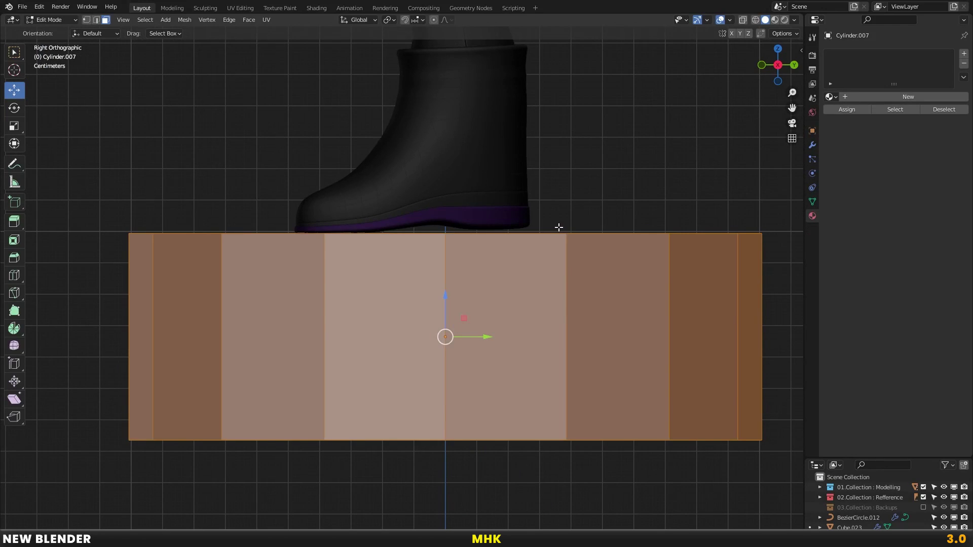
{"action": "scroll", "coordinate": [558, 228], "scroll_direction": "down", "scroll_amount": 2}
{"action": "key", "text": "alt+a"}
{"action": "key", "text": "ctrl+r"}
{"action": "left_click", "coordinate": [569, 305]}
{"action": "right_click", "coordinate": [569, 305]}
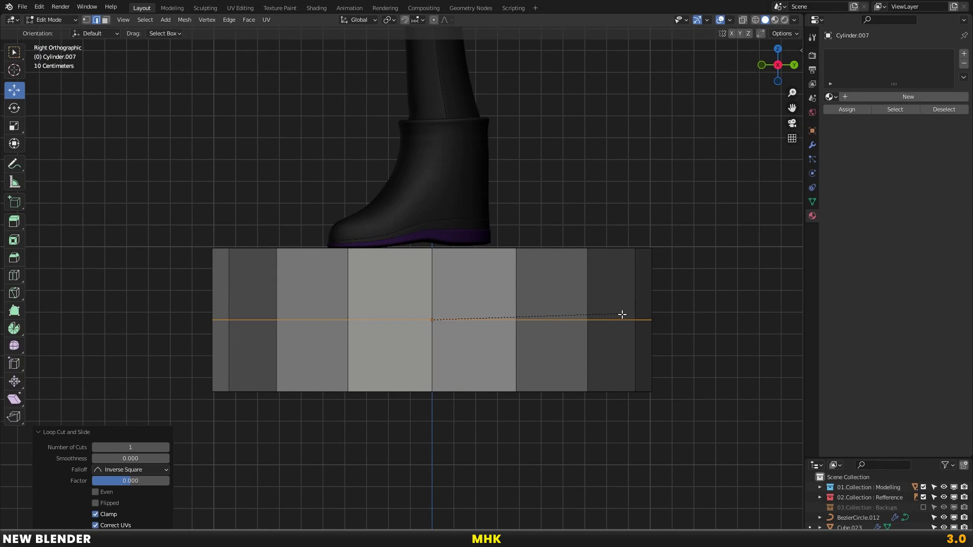
{"action": "left_click", "coordinate": [765, 342]}
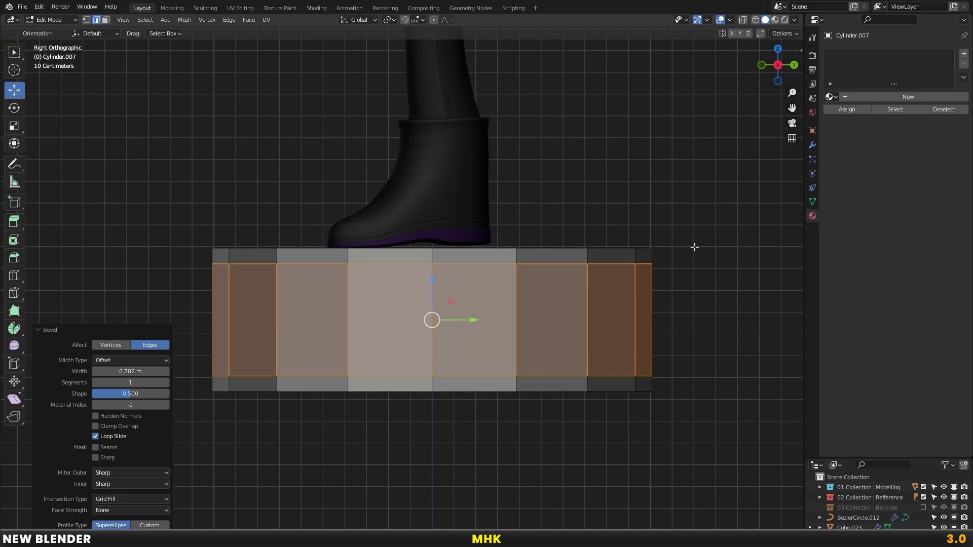
Add a Subdivision Surface modifier with viewport level 2, render 3, optimal display off
{"action": "left_click", "coordinate": [812, 145]}
{"action": "left_click", "coordinate": [862, 53]}
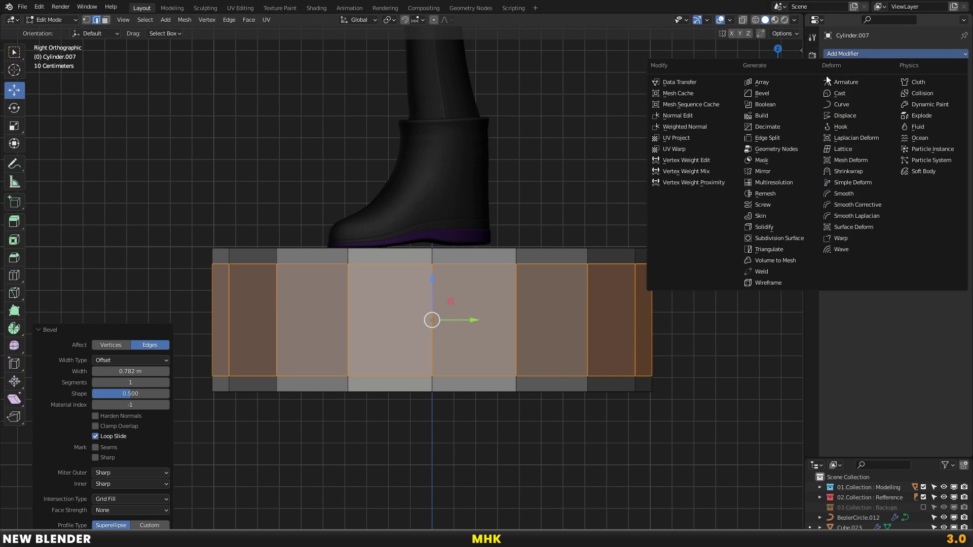
{"action": "left_click", "coordinate": [795, 235]}
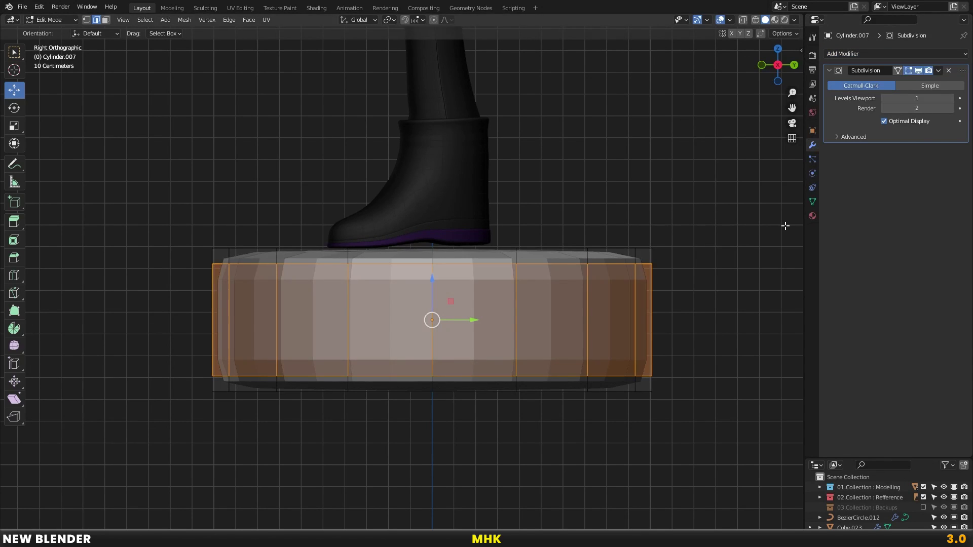
{"action": "left_click", "coordinate": [953, 98]}
{"action": "left_click", "coordinate": [952, 108]}
{"action": "key", "text": "Tab"}
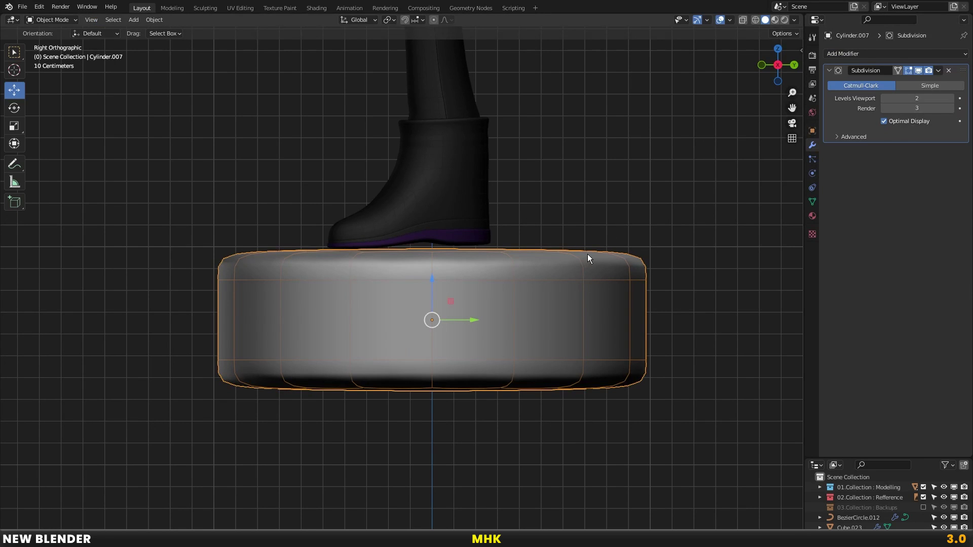
{"action": "left_click", "coordinate": [884, 121]}
{"action": "middle_click_drag", "start_coordinate": [659, 213], "coordinate": [555, 303]}
Scale the pedestal's top rim loop slightly inward to about 0.94
{"action": "key", "text": "Tab"}
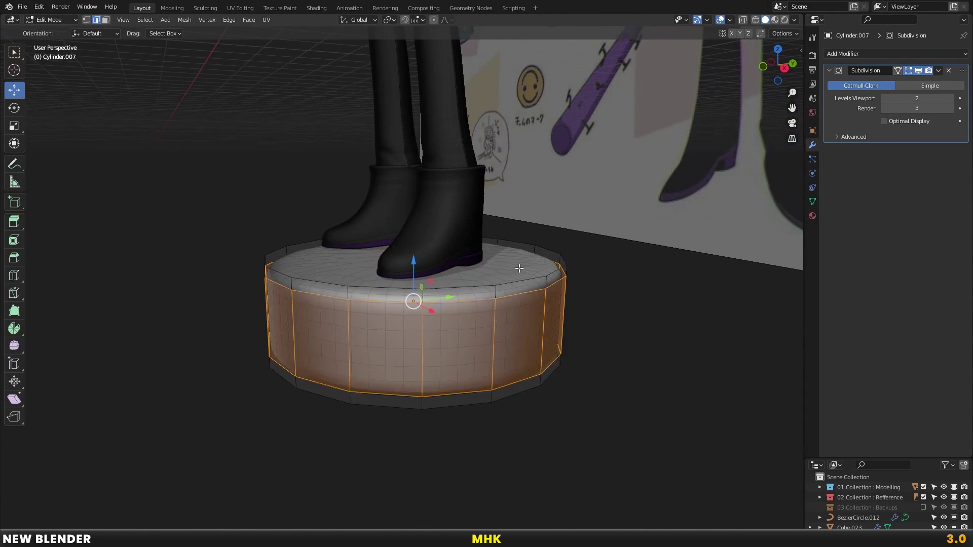
{"action": "left_click", "coordinate": [555, 266]}
{"action": "key", "text": "s"}
{"action": "left_click", "coordinate": [628, 269]}
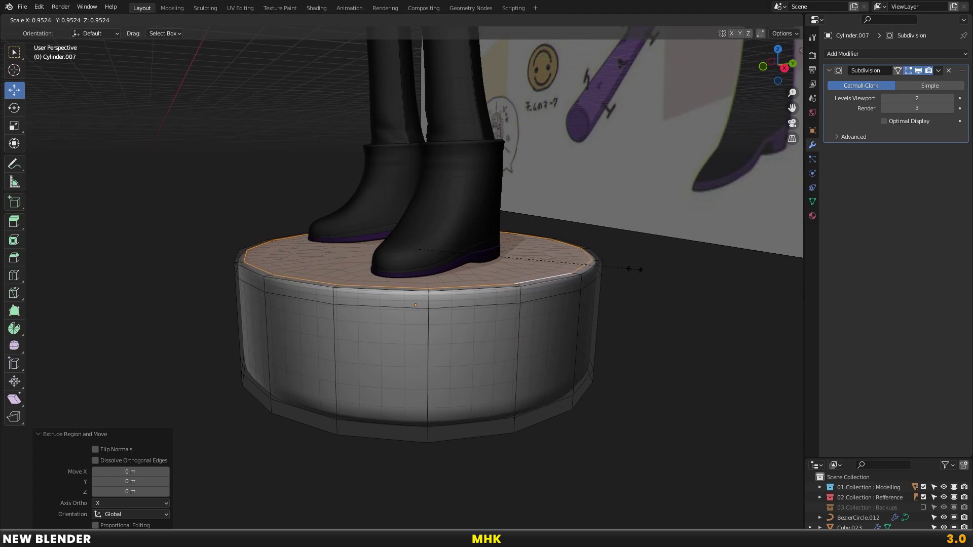
Fill the bottom rim loop with a face and inset it to 0.75
{"action": "middle_click_drag", "start_coordinate": [634, 268], "coordinate": [553, 318]}
{"action": "left_click", "coordinate": [552, 318]}
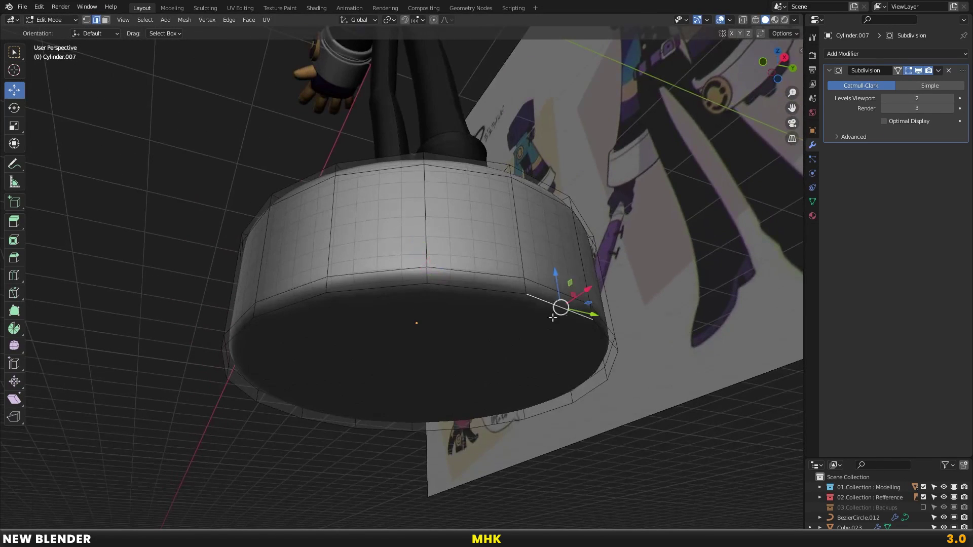
{"action": "left_click", "coordinate": [561, 307], "text": "alt"}
{"action": "key", "text": "f"}
{"action": "type", "text": "is"}
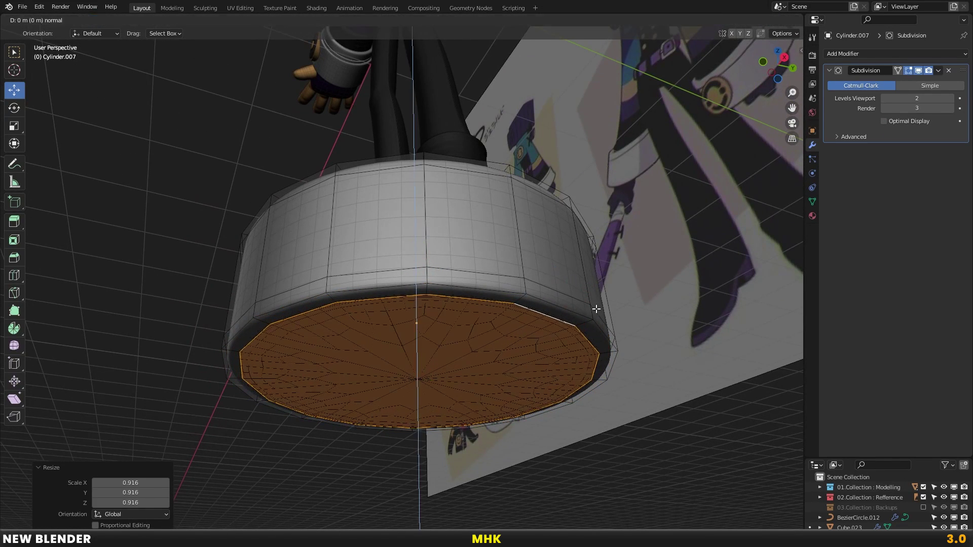
{"action": "type", "text": ".75"}
{"action": "key", "text": "Return"}
Add an edge loop around the pedestal's middle, then return to Object Mode in front view
{"action": "middle_click_drag", "start_coordinate": [508, 295], "coordinate": [500, 315]}
{"action": "left_click", "coordinate": [500, 310], "text": "alt"}
{"action": "key", "text": "ctrl+b"}
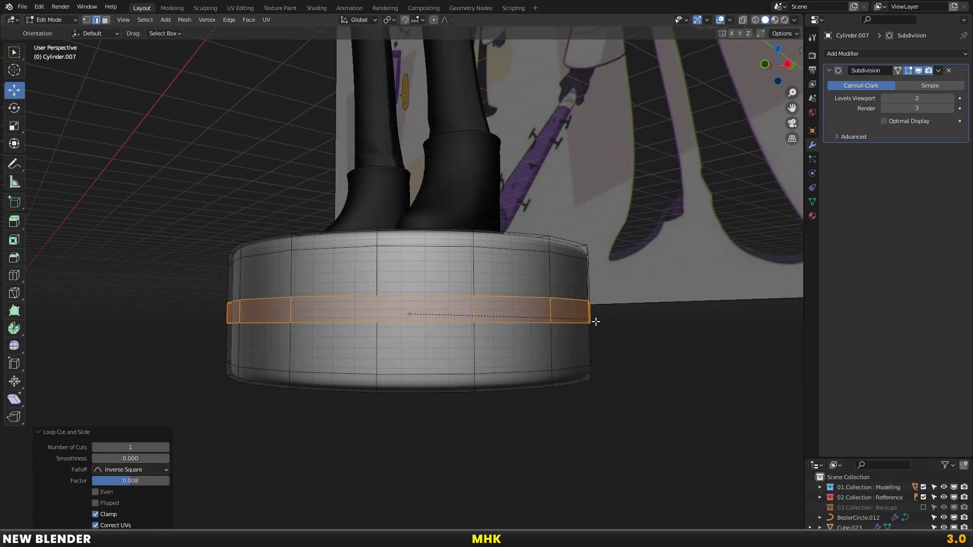
{"action": "left_click", "coordinate": [584, 305]}
{"action": "key", "text": "KP_5"}
{"action": "key", "text": "Tab"}
{"action": "key", "text": "KP_1"}
{"action": "key", "text": "shift+s"}
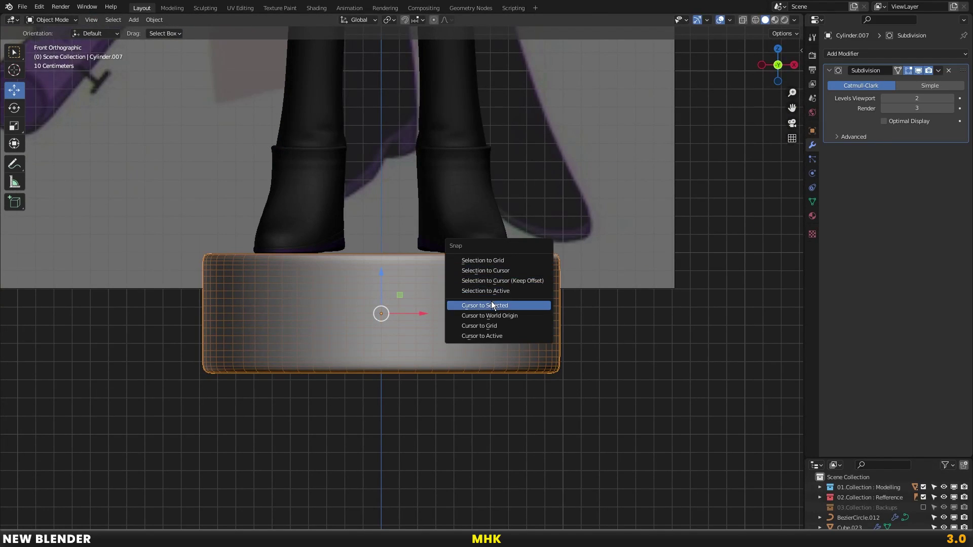
Add a cube at the pedestal's centre, flatten its height and narrow its width
{"action": "left_click", "coordinate": [491, 302]}
{"action": "key", "text": "shift+a"}
{"action": "mouse_move", "coordinate": [527, 223]}
{"action": "left_click", "coordinate": [629, 230]}
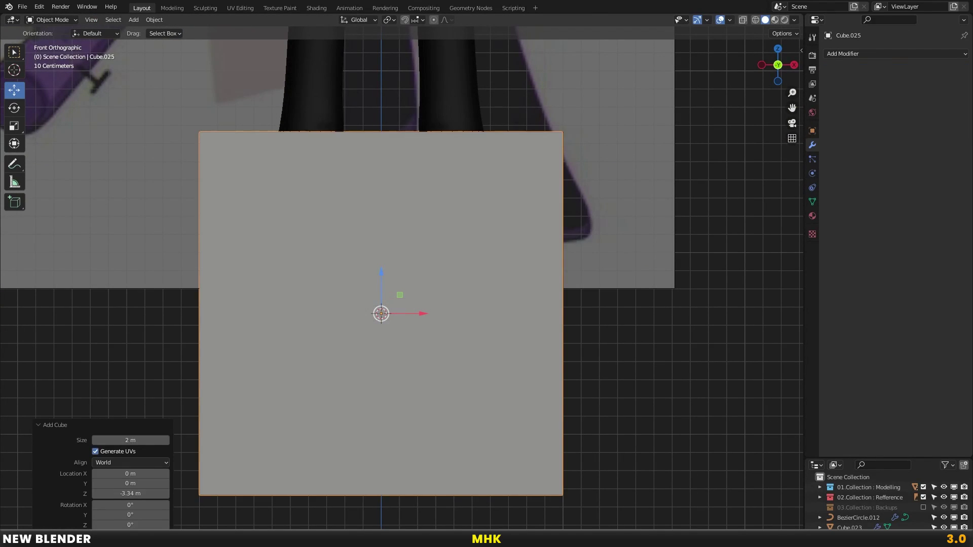
{"action": "key", "text": "s"}
{"action": "key", "text": "z"}
{"action": "left_click", "coordinate": [549, 282]}
{"action": "key", "text": "s"}
{"action": "key", "text": "x"}
{"action": "left_click", "coordinate": [537, 270]}
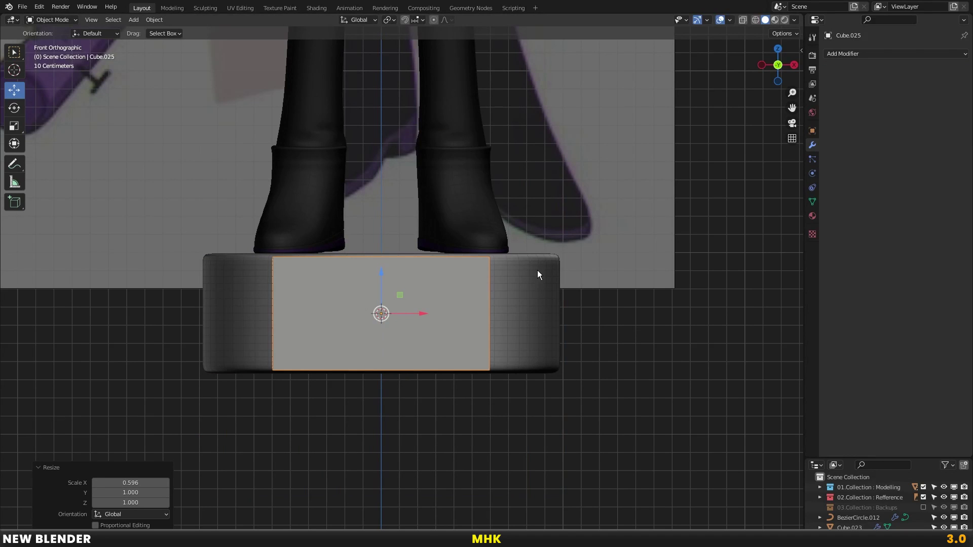
Thin the cube front-to-back and move it in front of the pedestal
{"action": "middle_click_drag", "start_coordinate": [516, 271], "coordinate": [430, 300]}
{"action": "key", "text": "s"}
{"action": "key", "text": "y"}
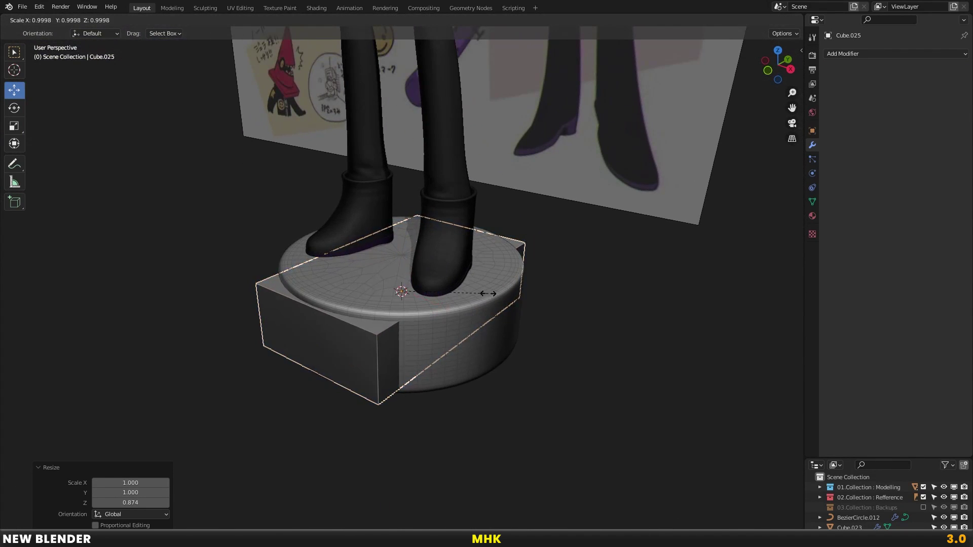
{"action": "left_click", "coordinate": [404, 330]}
{"action": "key", "text": "g"}
{"action": "key", "text": "y"}
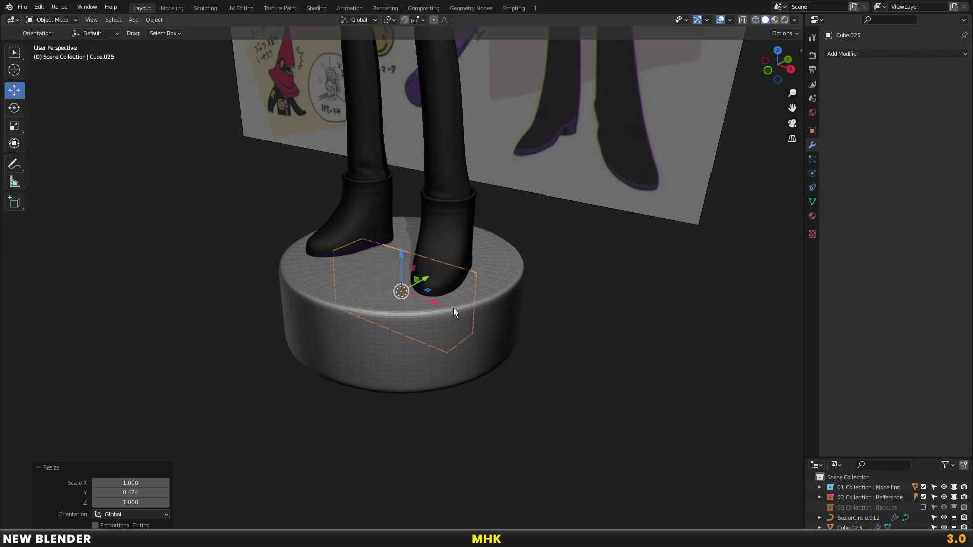
{"action": "left_click", "coordinate": [348, 343]}
Make the slab thinner and nudge it against the pedestal's front
{"action": "scroll", "coordinate": [419, 318], "scroll_direction": "up", "scroll_amount": 2}
{"action": "key", "text": "s"}
{"action": "key", "text": "y"}
{"action": "left_click", "coordinate": [303, 350]}
{"action": "key", "text": "g"}
{"action": "key", "text": "y"}
{"action": "left_click", "coordinate": [314, 351]}
Apply the slab's scale and add a Bevel modifier of 0.01 m with 5 segments
{"action": "key", "text": "ctrl+a"}
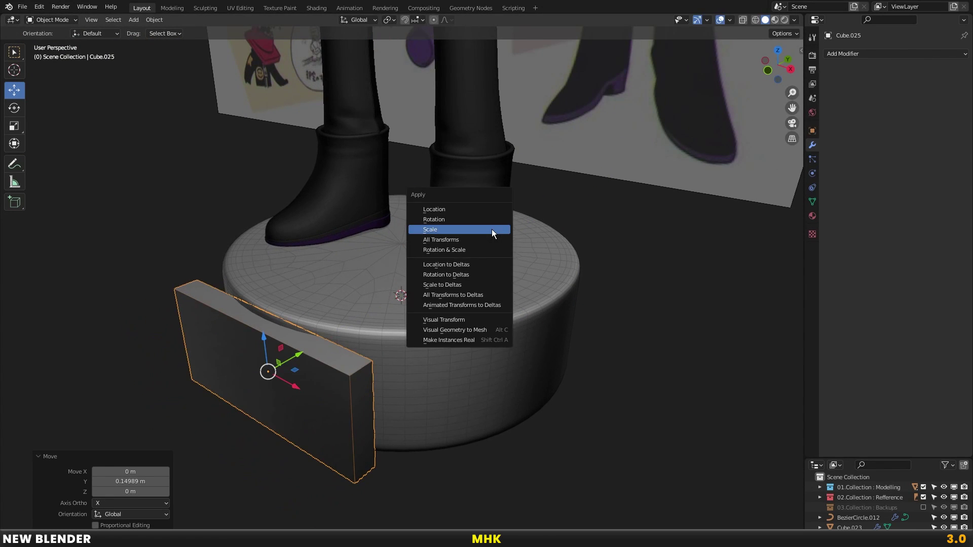
{"action": "left_click", "coordinate": [492, 229]}
{"action": "left_click", "coordinate": [838, 51]}
{"action": "left_click", "coordinate": [786, 95]}
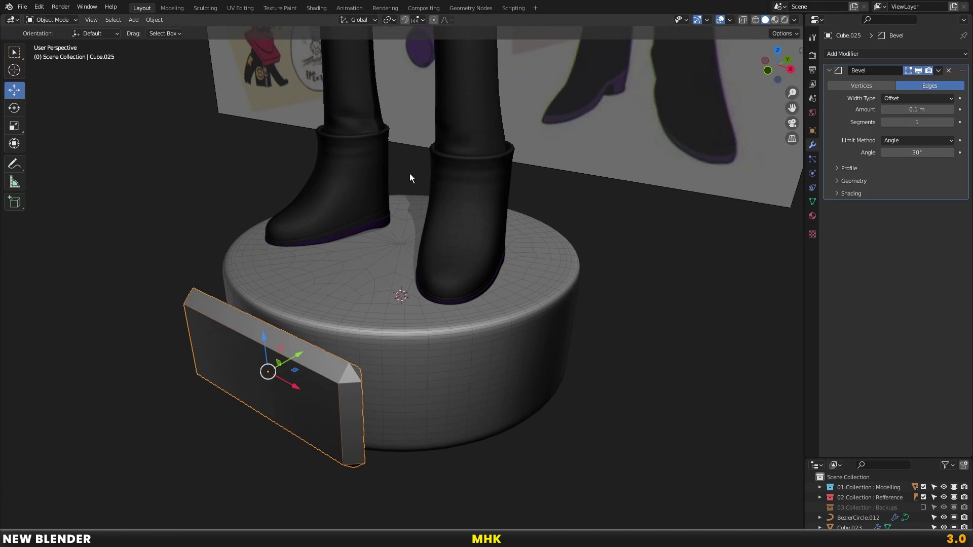
{"action": "left_click", "coordinate": [918, 110]}
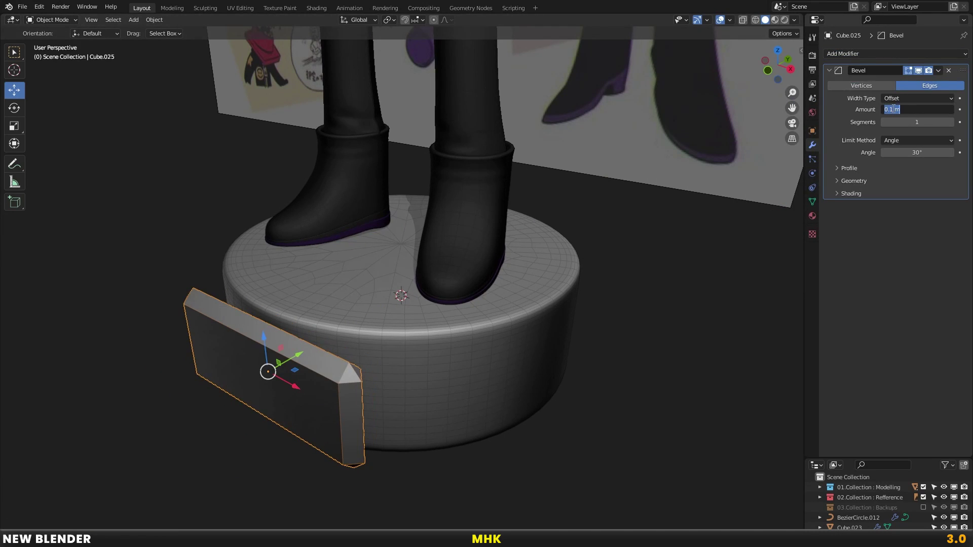
{"action": "type", "text": "0"}
{"action": "key", "text": "Return"}
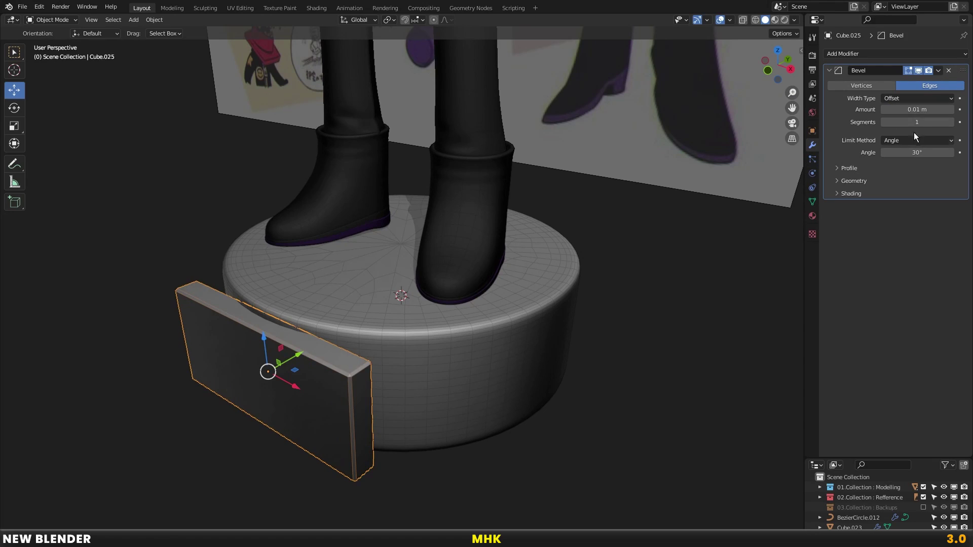
{"action": "type", "text": "5"}
{"action": "key", "text": "Return"}
Select the slab's front face in front view and inset it to leave a border
{"action": "key", "text": "Tab"}
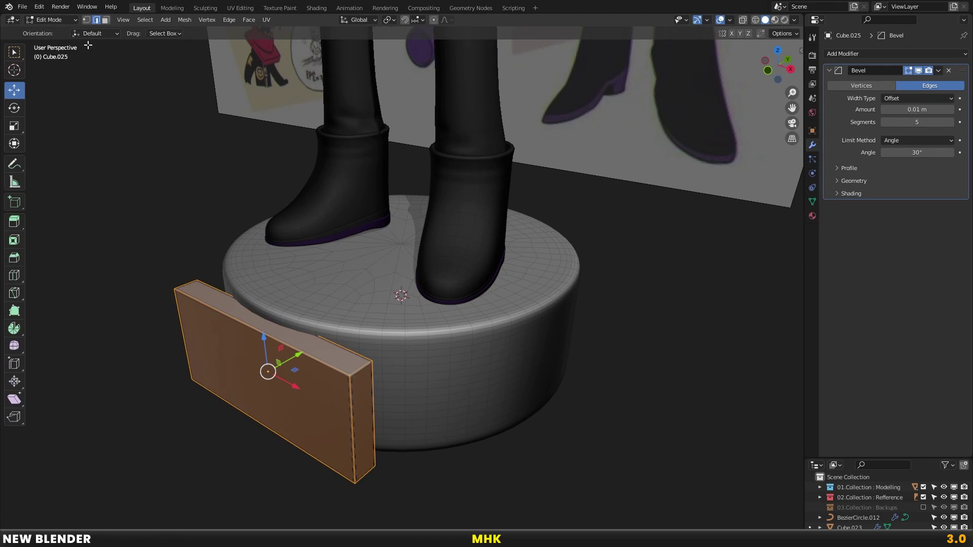
{"action": "left_click", "coordinate": [105, 20]}
{"action": "left_click", "coordinate": [257, 372]}
{"action": "key", "text": "KP_1"}
{"action": "key", "text": "KP_Decimal"}
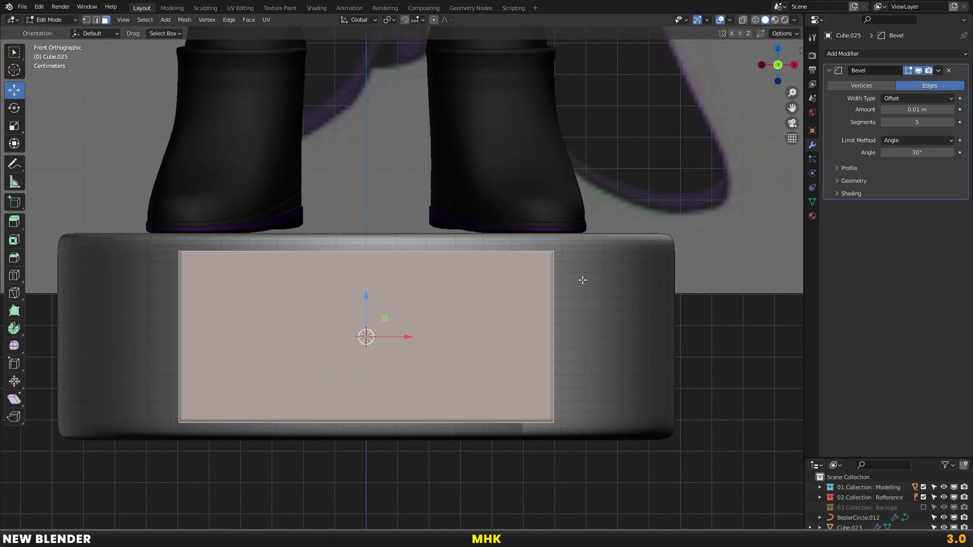
{"action": "key", "text": "i"}
{"action": "left_click", "coordinate": [570, 280]}
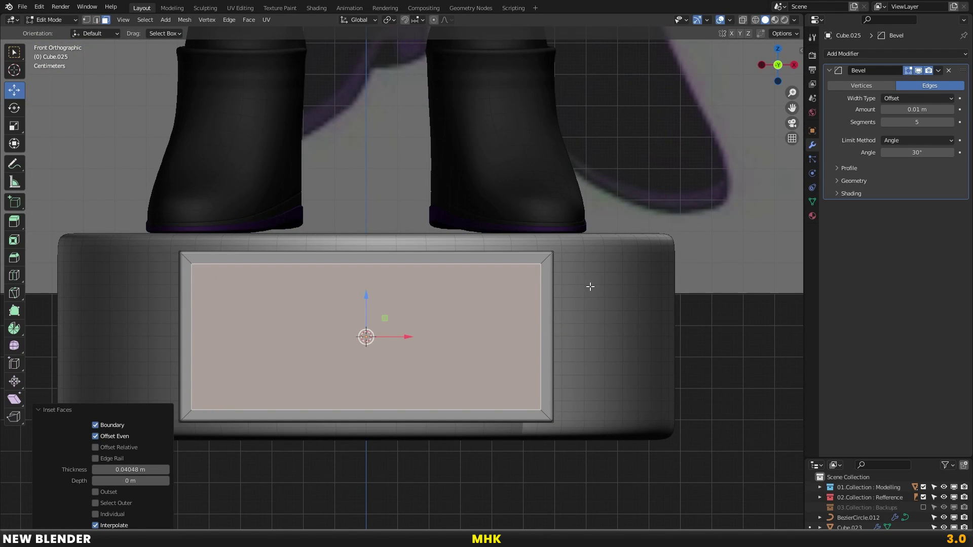
Shorten the inner panel slightly and extrude it inward to recess it into the frame
{"action": "key", "text": "s"}
{"action": "key", "text": "z"}
{"action": "left_click", "coordinate": [578, 284]}
{"action": "middle_click_drag", "start_coordinate": [577, 284], "coordinate": [380, 274]}
{"action": "key", "text": "e"}
{"action": "left_click", "coordinate": [387, 273]}
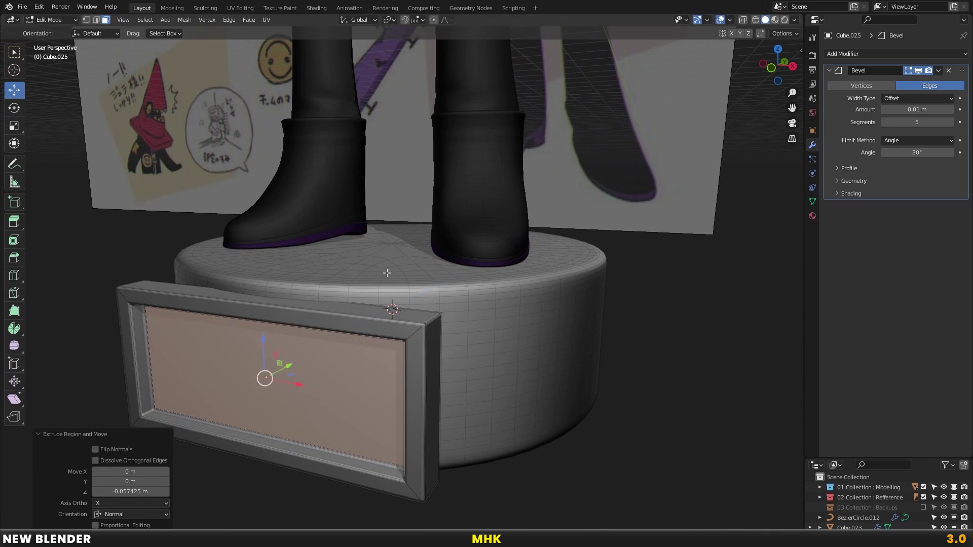
{"action": "key", "text": "Tab"}
{"action": "key", "text": "KP_1"}
{"action": "key", "text": "shift+a"}
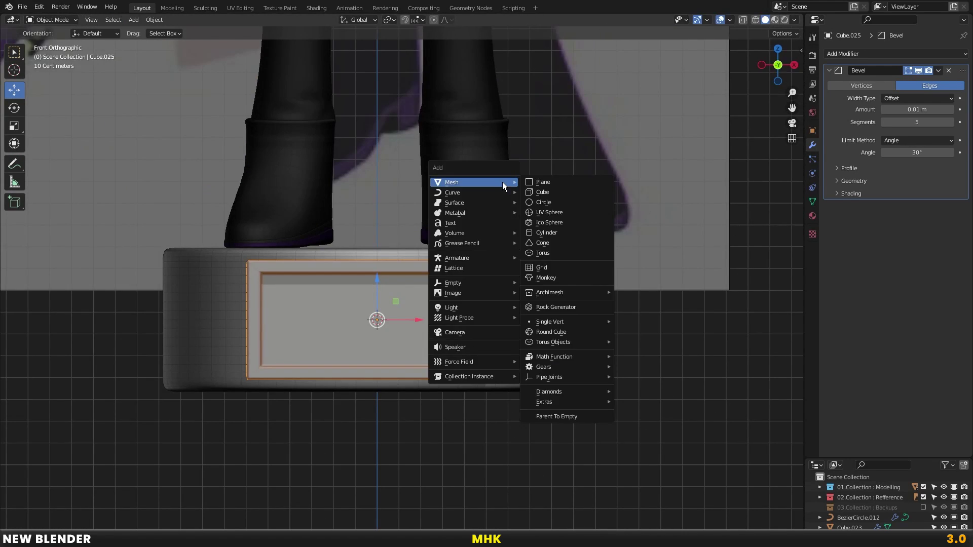
Add a text object rotated 90° on X so it stands upright facing front
{"action": "left_click", "coordinate": [470, 223]}
{"action": "type", "text": "rx"}
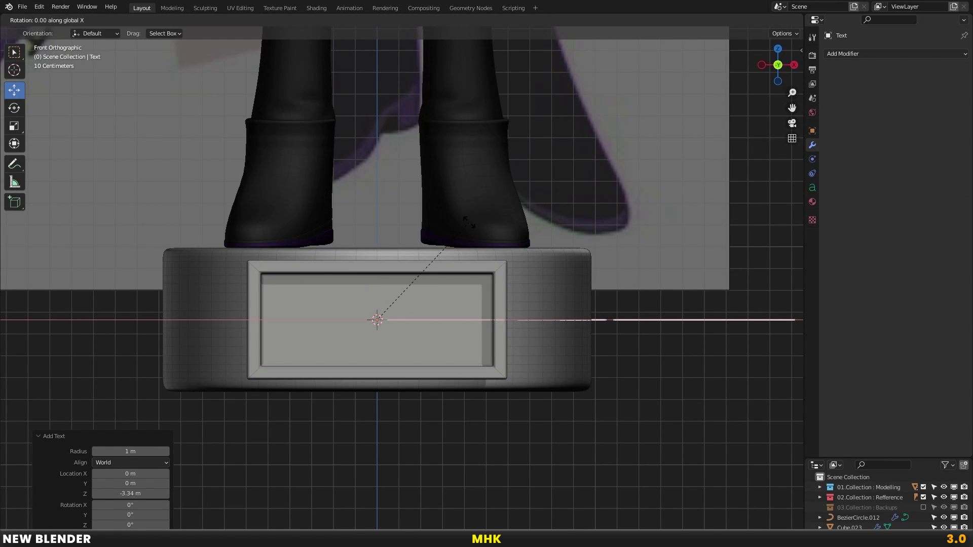
{"action": "type", "text": "-90"}
{"action": "key", "text": "Return"}
{"action": "type", "text": "rx"}
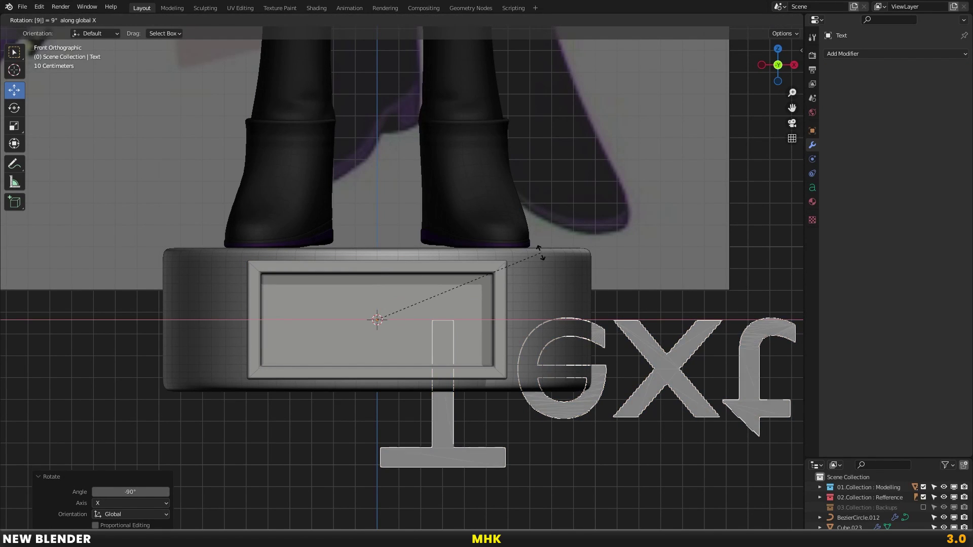
{"action": "type", "text": "90"}
{"action": "key", "text": "Return"}
{"action": "type", "text": "rx90"}
{"action": "key", "text": "Return"}
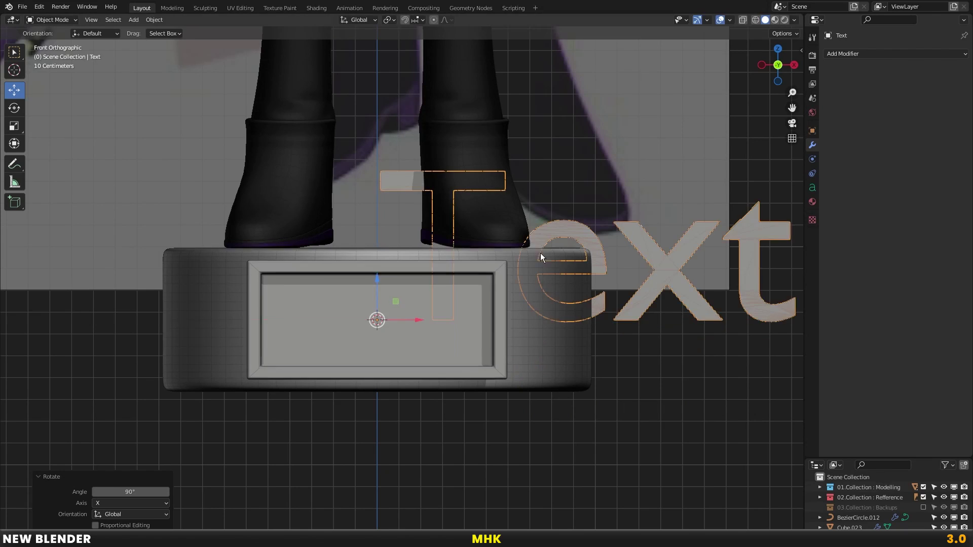
Replace the placeholder text with 'MOE'
{"action": "key", "text": "Tab"}
{"action": "key", "text": "ctrl+a"}
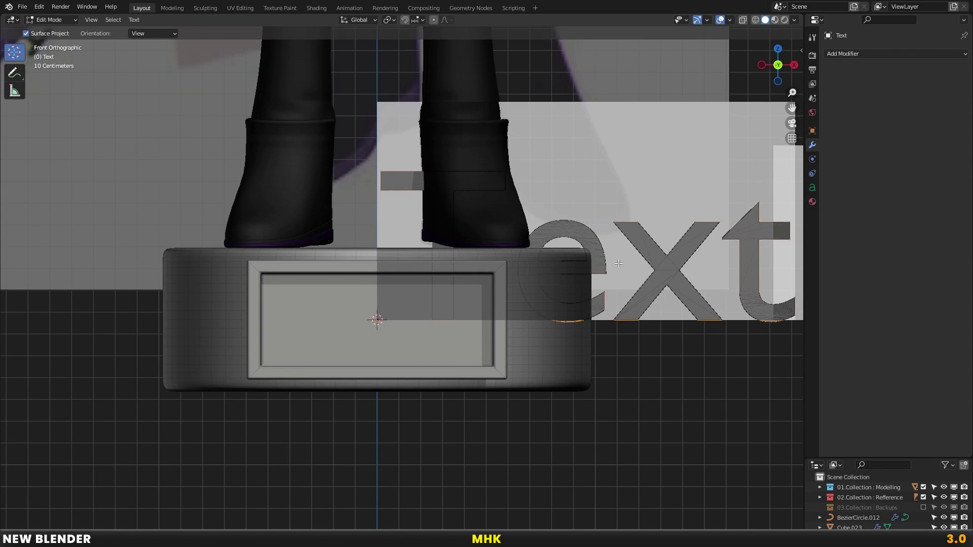
{"action": "type", "text": "MOE"}
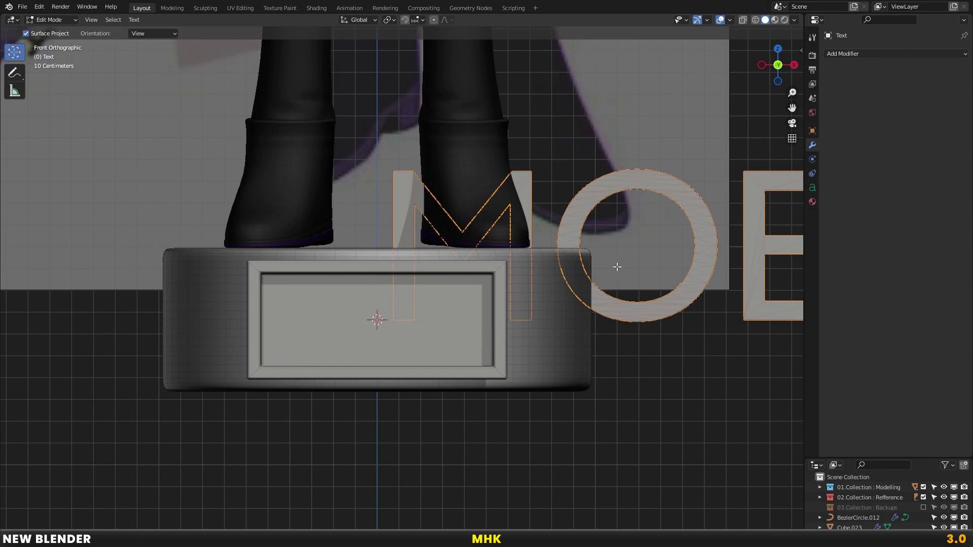
{"action": "scroll", "coordinate": [659, 284], "scroll_direction": "down", "scroll_amount": 3}
{"action": "key", "text": "Tab"}
Scale the text down to 0.667 and bring up its shape settings
{"action": "key", "text": "s"}
{"action": "left_click", "coordinate": [643, 282]}
{"action": "scroll", "coordinate": [642, 282], "scroll_direction": "up", "scroll_amount": 1}
{"action": "scroll", "coordinate": [735, 233], "scroll_direction": "up", "scroll_amount": 1}
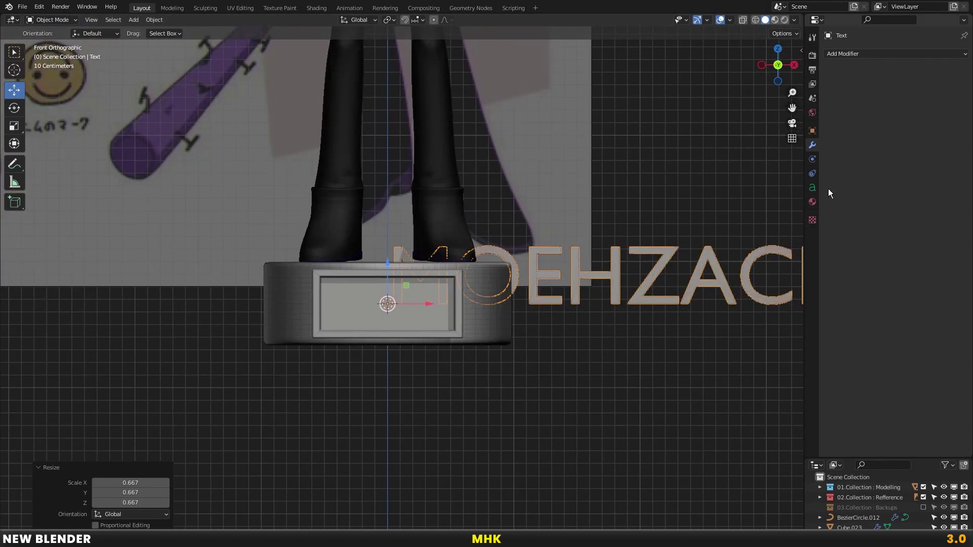
{"action": "left_click", "coordinate": [813, 188]}
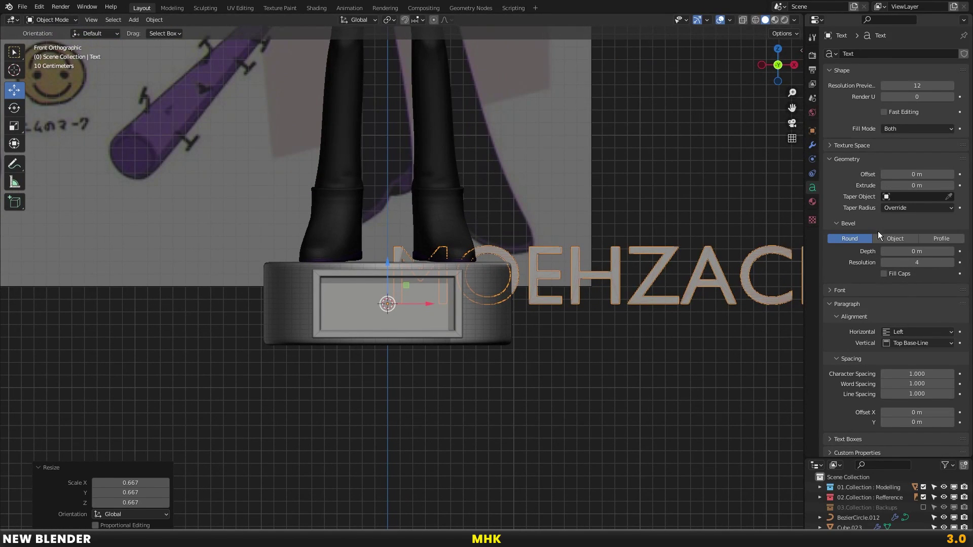
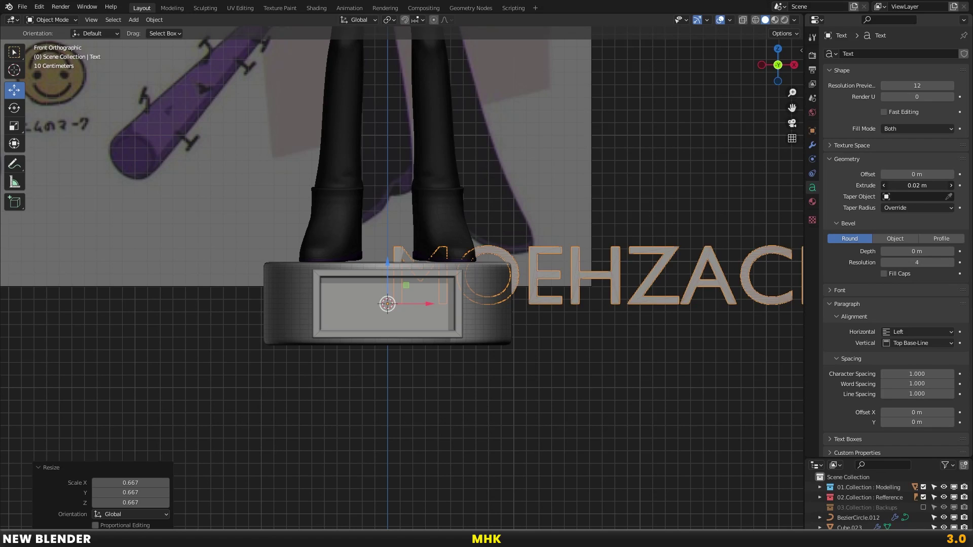
Set the MOEHZACK text's regular font to Arial Black
{"action": "left_click", "coordinate": [881, 290]}
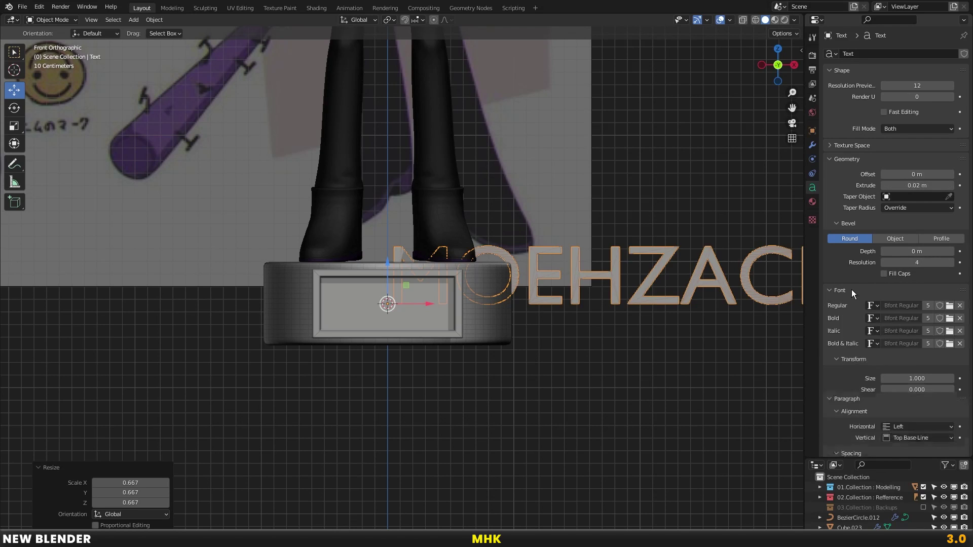
{"action": "left_click", "coordinate": [951, 306]}
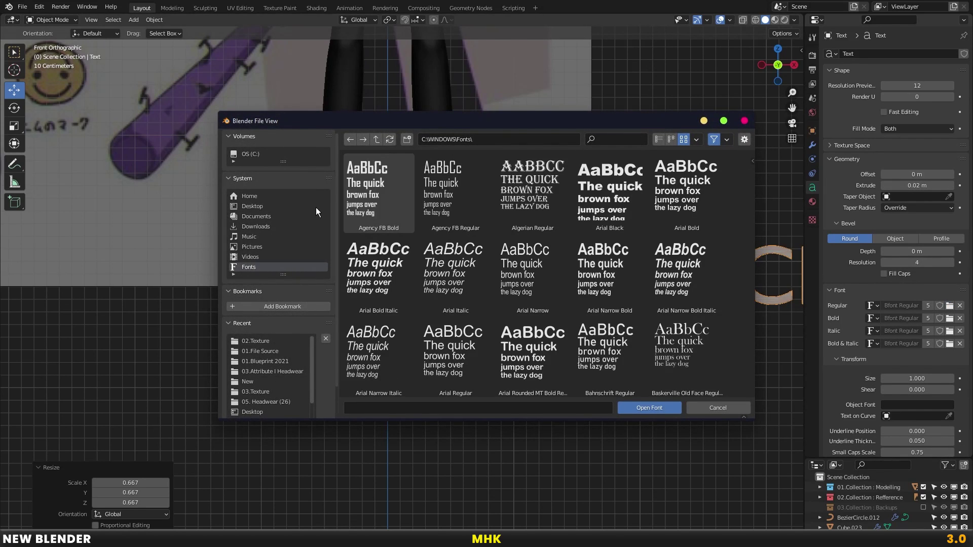
{"action": "double_click", "coordinate": [614, 185]}
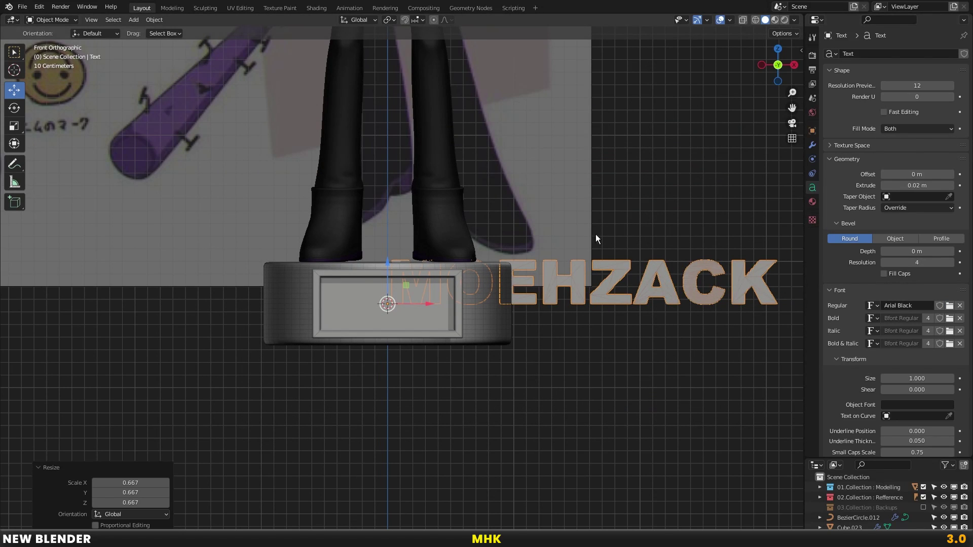
Link the boots' material onto the MOEHZACK text with Ctrl+L
{"action": "left_click", "coordinate": [451, 215], "text": "shift"}
{"action": "key", "text": "ctrl+l"}
{"action": "left_click", "coordinate": [452, 215]}
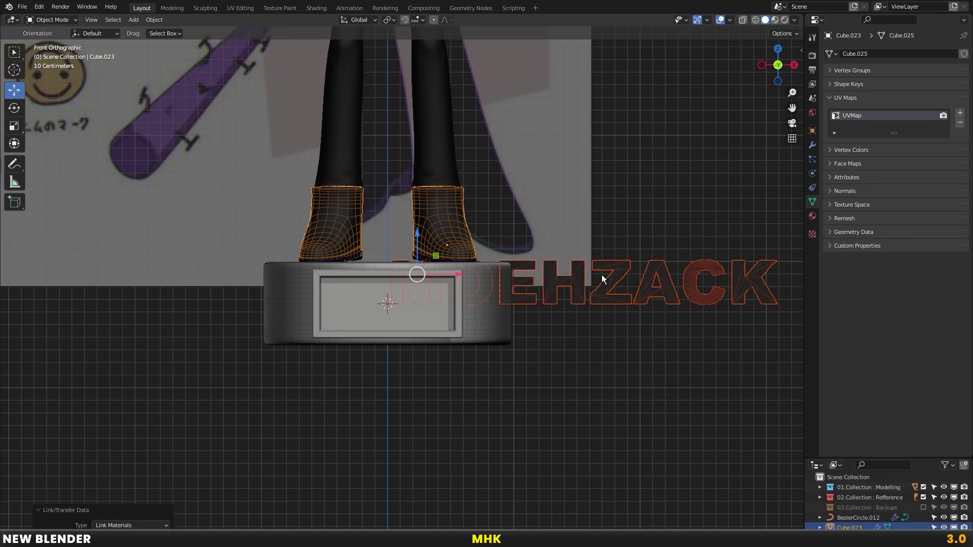
{"action": "left_click", "coordinate": [741, 267]}
{"action": "mouse_move", "coordinate": [741, 268]}
{"action": "middle_mouse_down"}
{"action": "mouse_move", "coordinate": [705, 244]}
{"action": "mouse_move", "coordinate": [679, 263]}
{"action": "middle_mouse_up"}
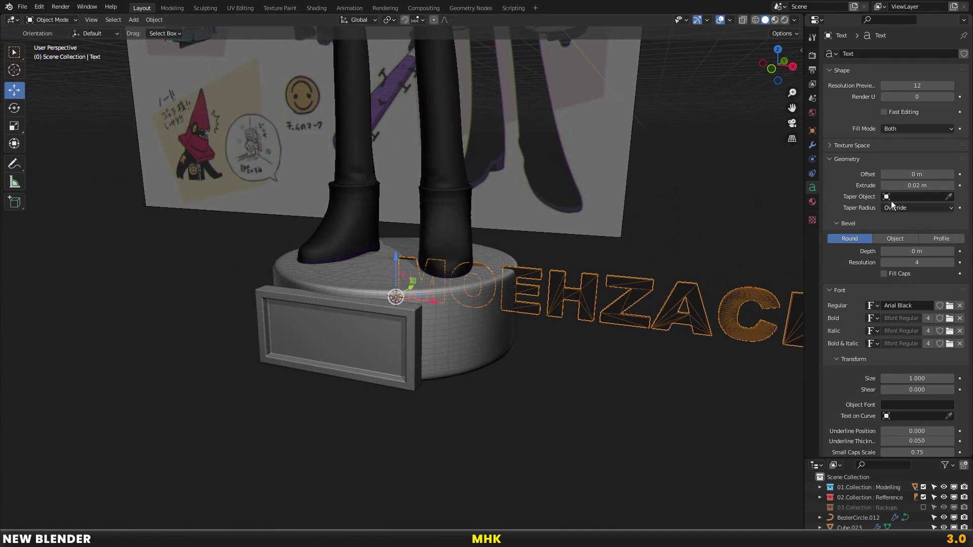
Set the text's extrude to 0.31 m and bevel depth to 0.01 m
{"action": "left_click_drag", "start_coordinate": [917, 185], "coordinate": [944, 186]}
{"action": "left_click_drag", "start_coordinate": [396, 296], "coordinate": [140, 354]}
{"action": "left_click", "coordinate": [912, 251]}
{"action": "type", "text": "0.01"}
{"action": "key", "text": "Return"}
Scale the text down and turn off the wireframe overlay in front view
{"action": "key", "text": "s"}
{"action": "left_click", "coordinate": [398, 350]}
{"action": "key", "text": "KP_1"}
{"action": "left_click", "coordinate": [731, 19]}
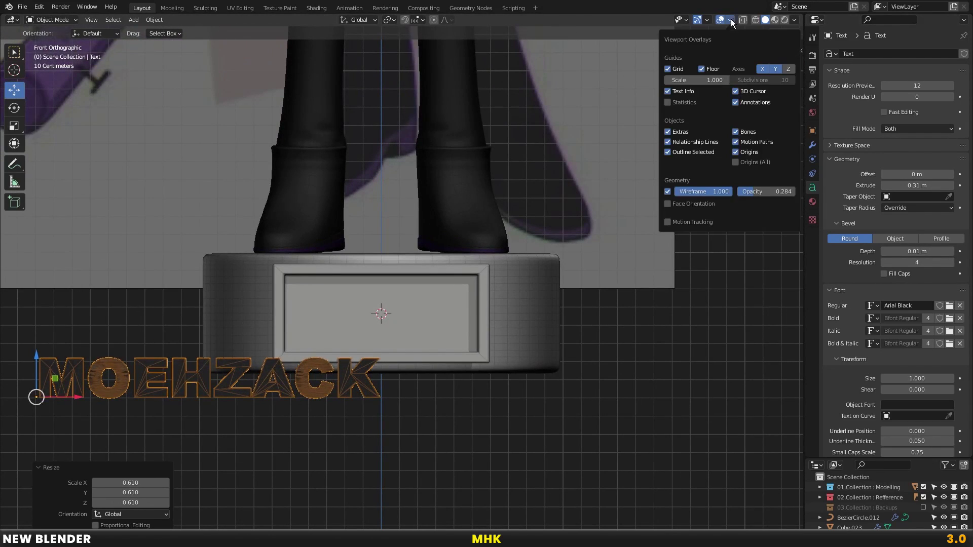
{"action": "left_click", "coordinate": [668, 192]}
Scale and move the MOEHZACK text onto the pedestal's front plate
{"action": "left_click_drag", "start_coordinate": [213, 377], "coordinate": [372, 317]}
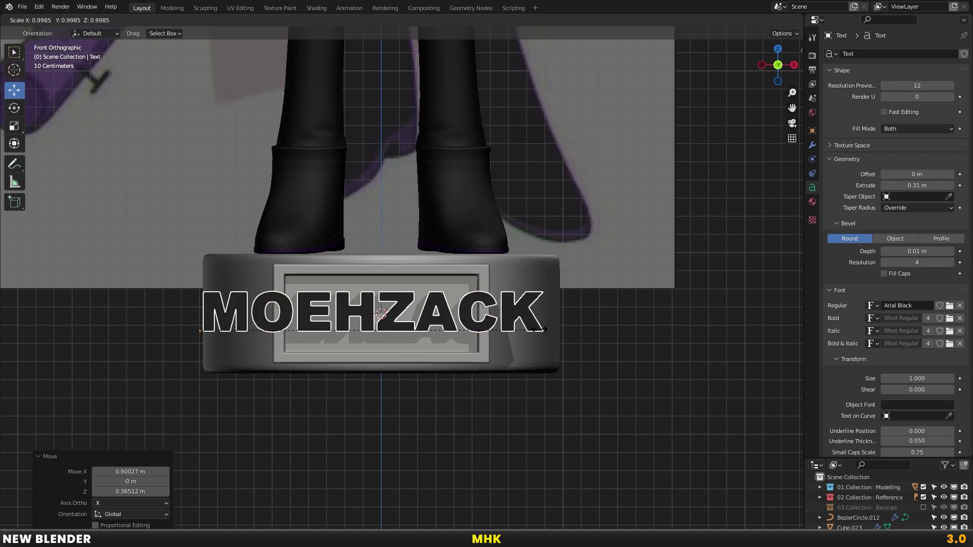
{"action": "key", "text": "s"}
{"action": "left_click", "coordinate": [415, 327]}
{"action": "key", "text": "g"}
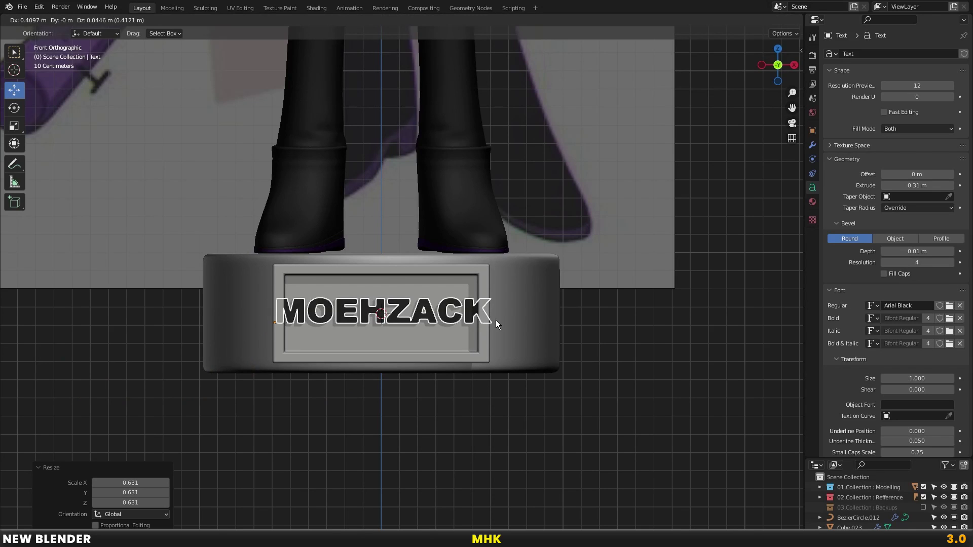
{"action": "left_click", "coordinate": [481, 320]}
{"action": "key", "text": "g"}
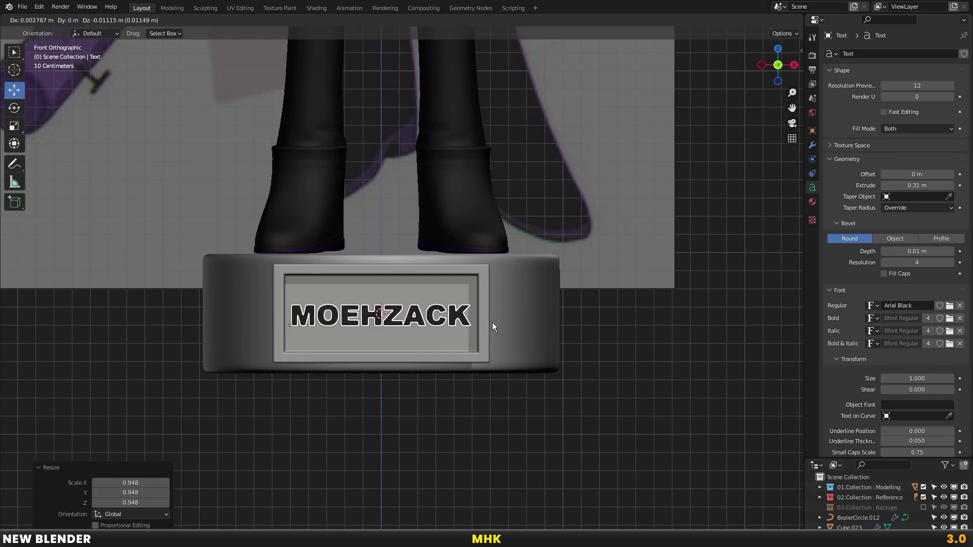
{"action": "left_click", "coordinate": [492, 322]}
{"action": "middle_click_drag", "start_coordinate": [492, 323], "coordinate": [381, 321]}
{"action": "key", "text": "g"}
{"action": "key", "text": "y"}
Scale the front plate's depth along Y so it fits the lettering
{"action": "left_click", "coordinate": [354, 330]}
{"action": "left_click", "coordinate": [324, 342]}
{"action": "key", "text": "s"}
{"action": "key", "text": "y"}
{"action": "left_click", "coordinate": [362, 337]}
{"action": "left_click", "coordinate": [287, 367]}
{"action": "left_click_drag", "start_coordinate": [288, 365], "coordinate": [308, 355]}
{"action": "left_click", "coordinate": [308, 355]}
{"action": "middle_click_drag", "start_coordinate": [308, 355], "coordinate": [408, 269]}
{"action": "key", "text": "KP_1"}
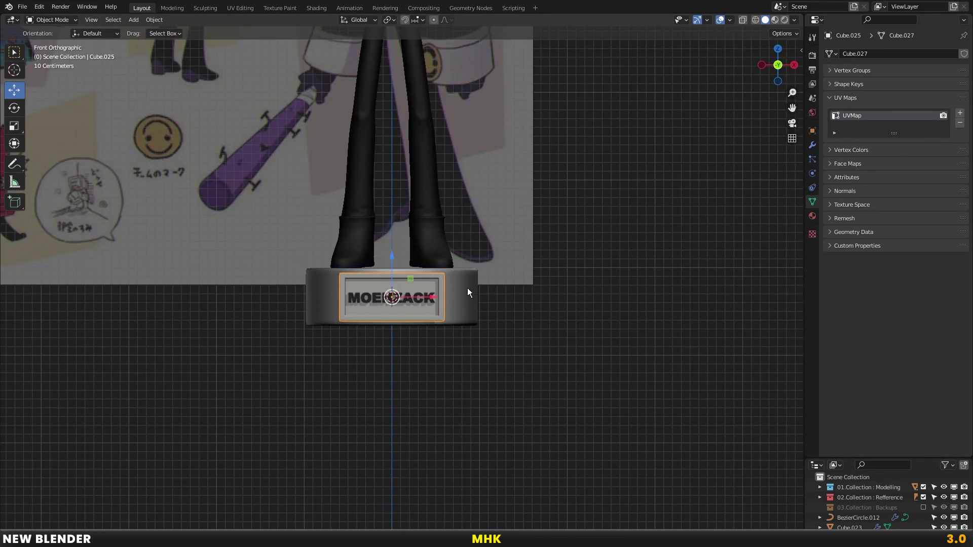
Link the gold hand material onto the pedestal base
{"action": "left_click", "coordinate": [468, 284]}
{"action": "scroll", "coordinate": [476, 236], "scroll_direction": "down", "scroll_amount": 3}
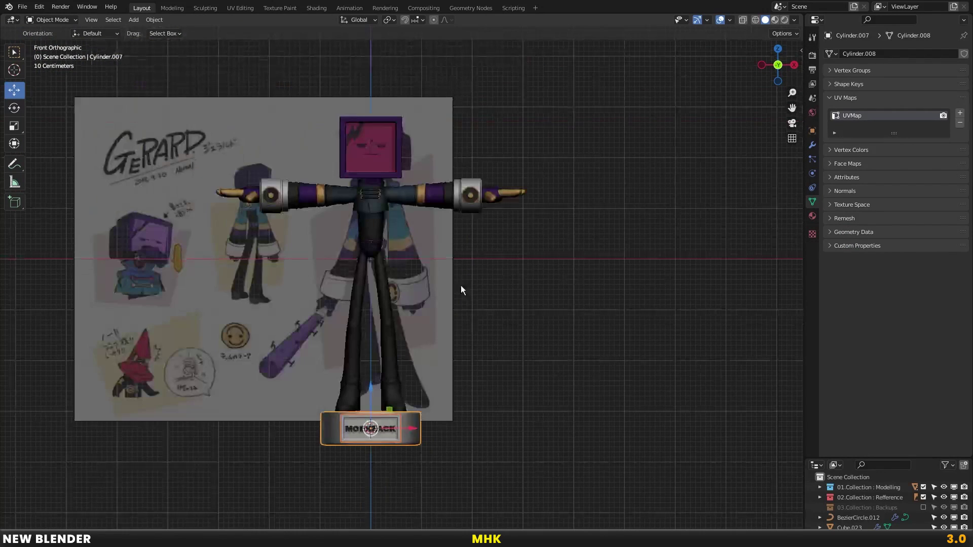
{"action": "left_click", "coordinate": [509, 198], "text": "shift"}
{"action": "key", "text": "ctrl+l"}
{"action": "left_click", "coordinate": [509, 198]}
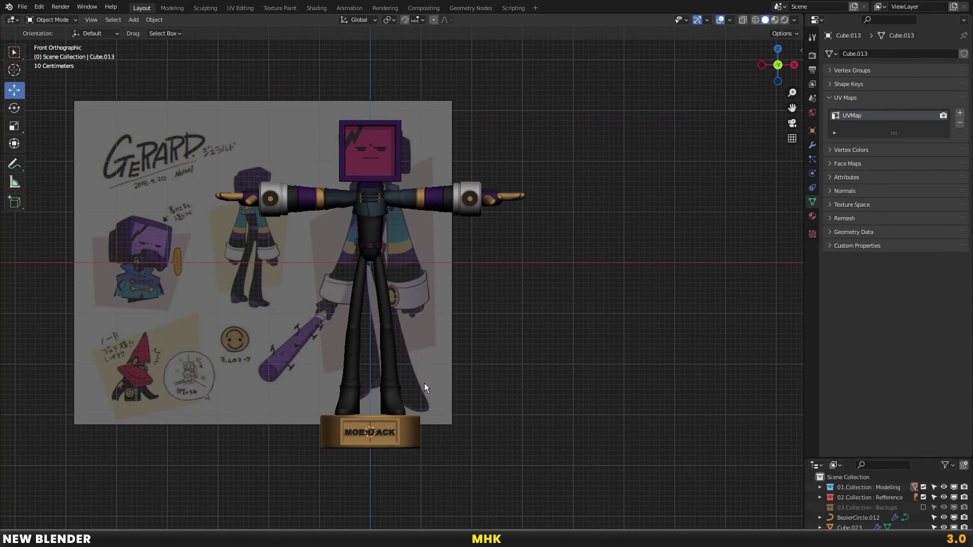
{"action": "scroll", "coordinate": [426, 355], "scroll_direction": "up", "scroll_amount": 3}
{"action": "scroll", "coordinate": [391, 407], "scroll_direction": "up", "scroll_amount": 2}
Link the wristband's material onto the MOEHZACK text
{"action": "left_click", "coordinate": [390, 406]}
{"action": "scroll", "coordinate": [467, 162], "scroll_direction": "down", "scroll_amount": 2}
{"action": "scroll", "coordinate": [490, 185], "scroll_direction": "down", "scroll_amount": 1}
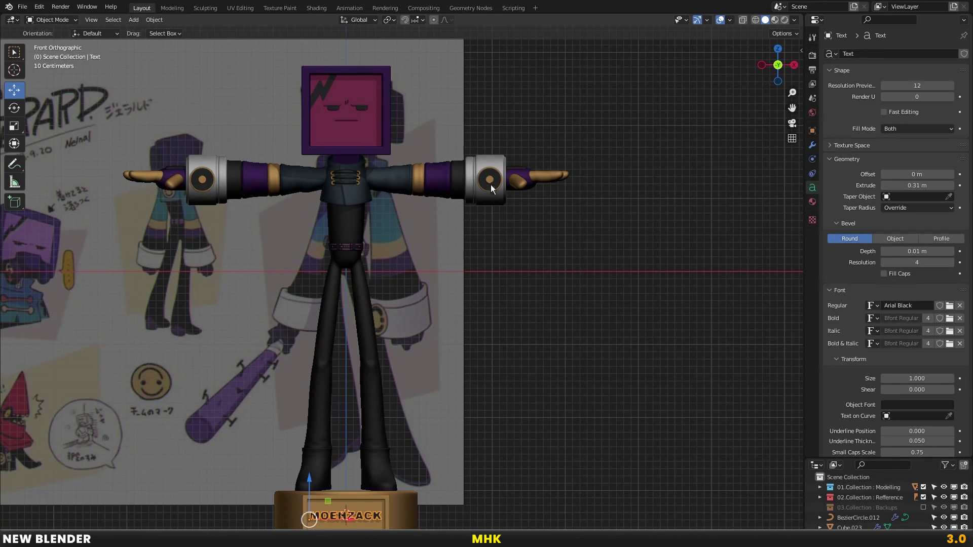
{"action": "left_click", "coordinate": [490, 183], "text": "shift"}
{"action": "key", "text": "ctrl+l"}
{"action": "left_click", "coordinate": [496, 154]}
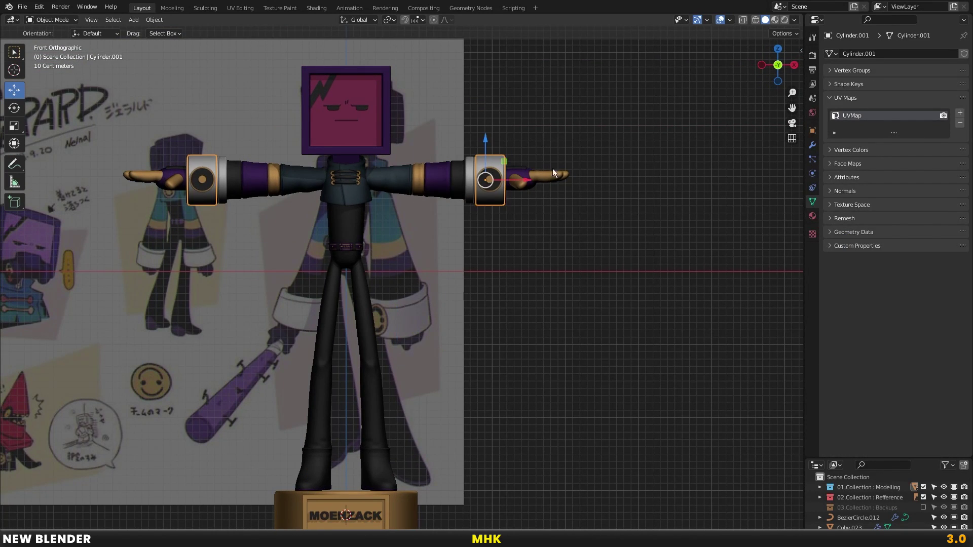
Add a new material on the wristband and link it to the other selected object
{"action": "left_click", "coordinate": [812, 216]}
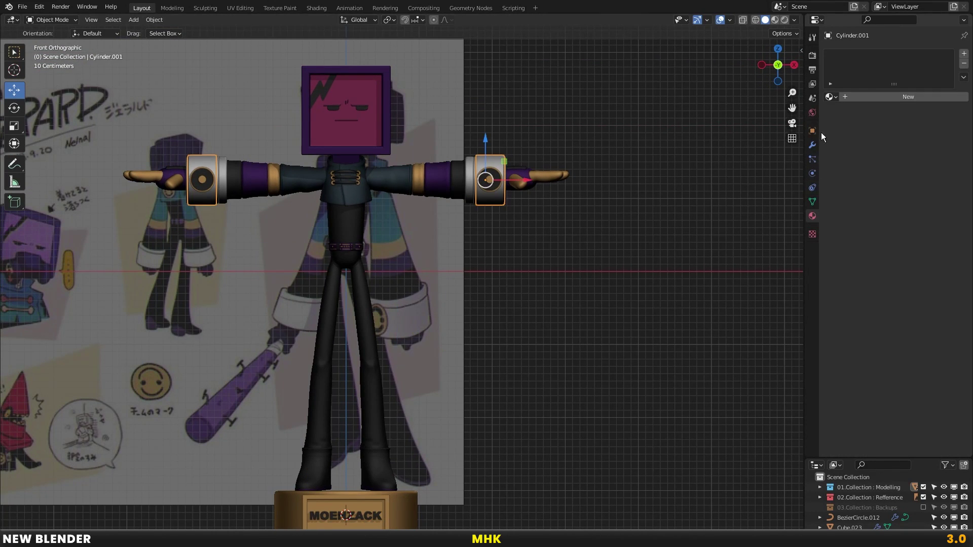
{"action": "left_click", "coordinate": [852, 95]}
{"action": "left_click", "coordinate": [872, 97]}
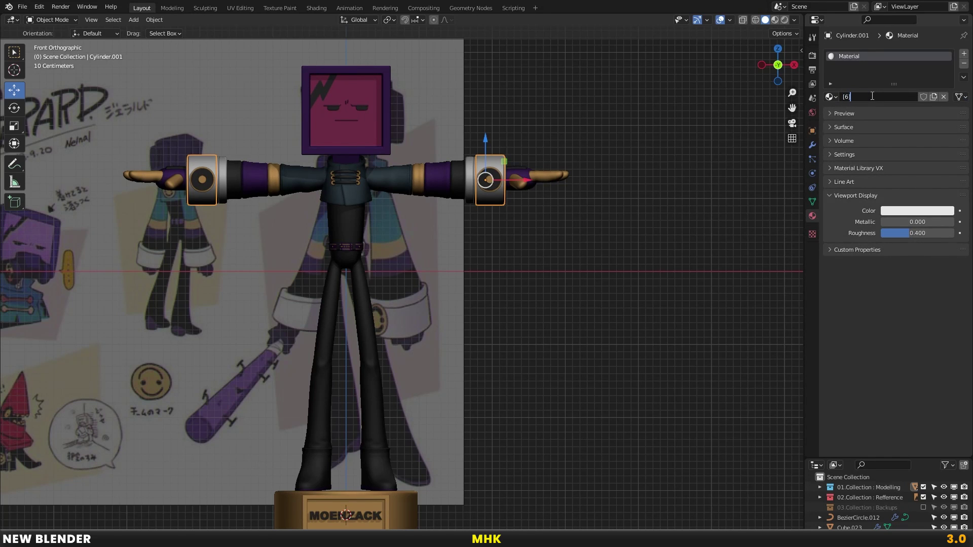
{"action": "scroll", "coordinate": [504, 89], "scroll_direction": "up", "scroll_amount": 3}
{"action": "key", "text": "ctrl+l"}
{"action": "left_click", "coordinate": [564, 60]}
{"action": "scroll", "coordinate": [536, 169], "scroll_direction": "down", "scroll_amount": 3}
{"action": "scroll", "coordinate": [488, 180], "scroll_direction": "down", "scroll_amount": 4, "text": "shift"}
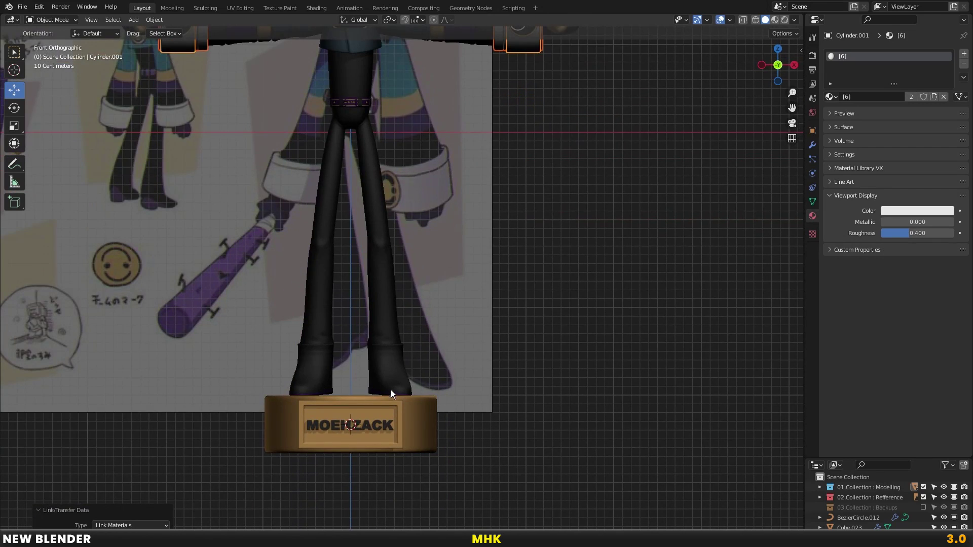
Link the wrist cylinder's material onto the pedestal base
{"action": "left_click", "coordinate": [400, 407]}
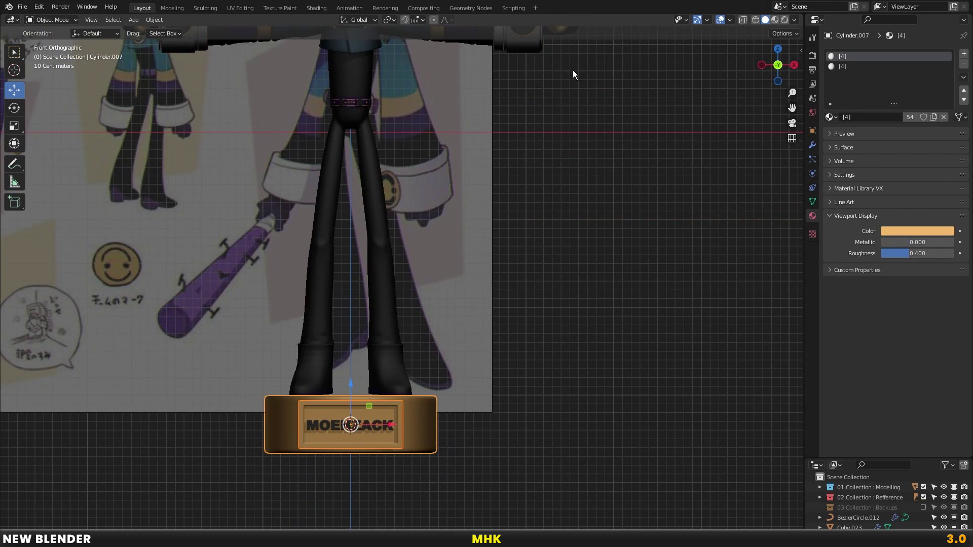
{"action": "scroll", "coordinate": [573, 74], "scroll_direction": "up", "scroll_amount": 3, "text": "shift"}
{"action": "left_click", "coordinate": [495, 85], "text": "shift"}
{"action": "key", "text": "ctrl+l"}
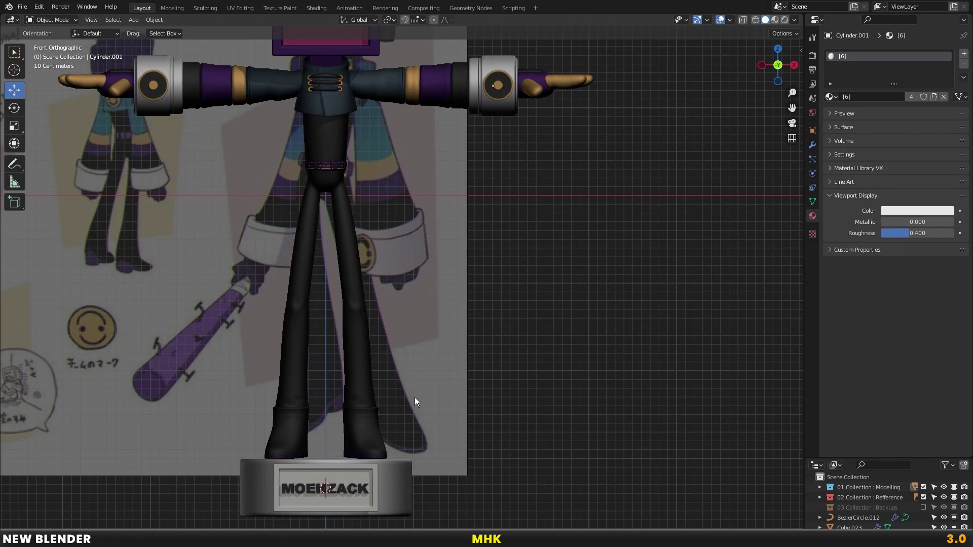
{"action": "scroll", "coordinate": [400, 365], "scroll_direction": "down", "scroll_amount": 4, "text": "shift"}
{"action": "left_click", "coordinate": [385, 327]}
{"action": "scroll", "coordinate": [397, 306], "scroll_direction": "up", "scroll_amount": 2}
{"action": "scroll", "coordinate": [409, 298], "scroll_direction": "down", "scroll_amount": 1}
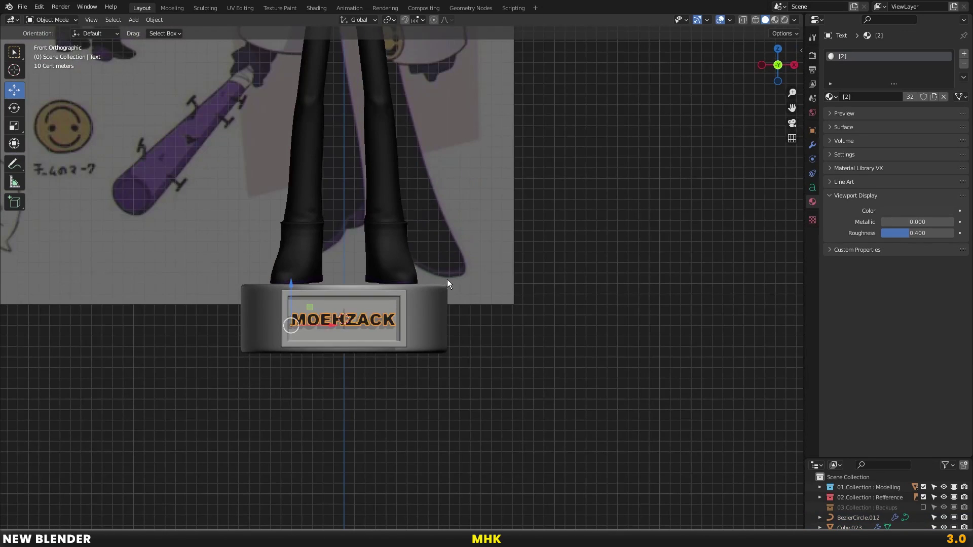
Remove the extra grey material slots from the base and front plate, keeping only gold
{"action": "left_click", "coordinate": [430, 299]}
{"action": "left_click", "coordinate": [850, 66]}
{"action": "left_click", "coordinate": [888, 57]}
{"action": "left_click", "coordinate": [964, 63]}
{"action": "left_click", "coordinate": [400, 296]}
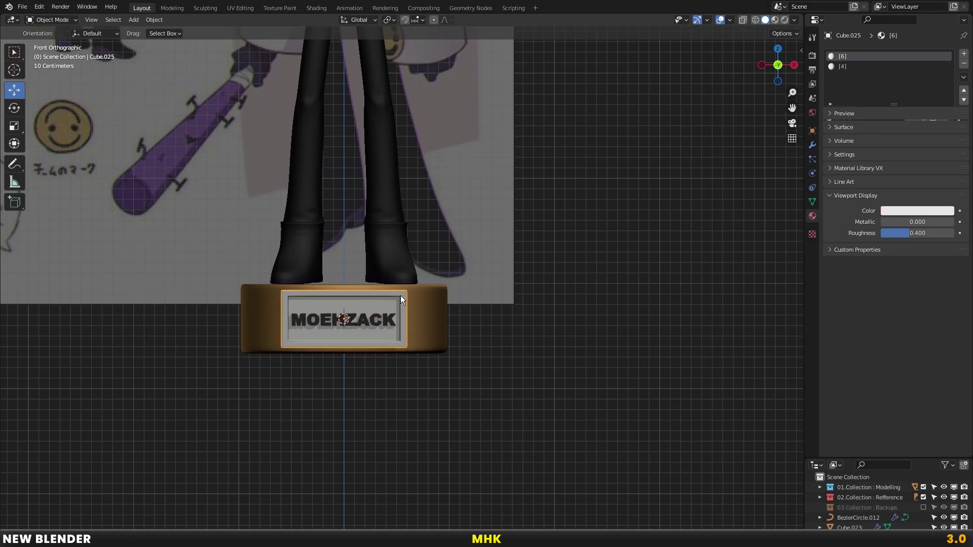
{"action": "left_click", "coordinate": [959, 65]}
Assign the lighter silver material to the MOEHZACK text from the material list
{"action": "left_click", "coordinate": [324, 320]}
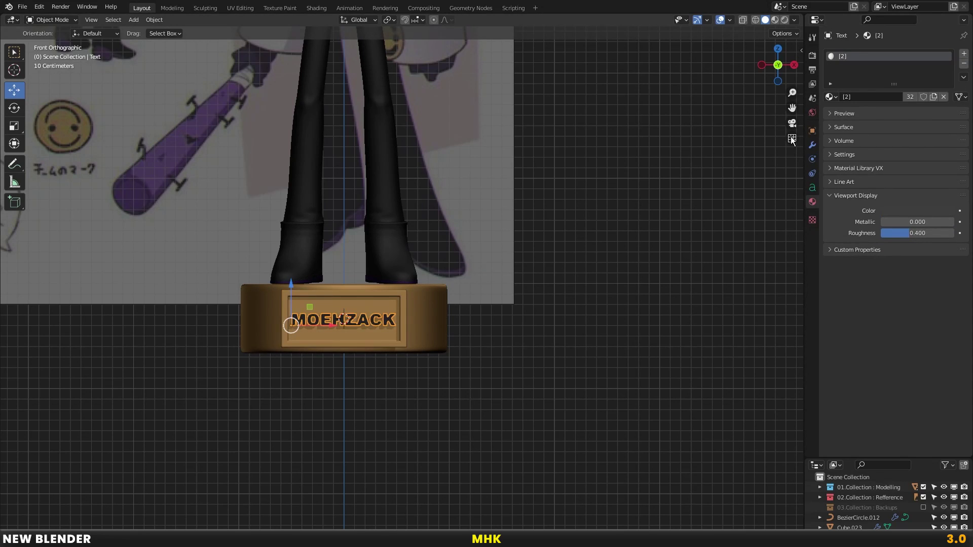
{"action": "left_click", "coordinate": [832, 96]}
{"action": "left_click", "coordinate": [851, 160]}
{"action": "left_click", "coordinate": [412, 318]}
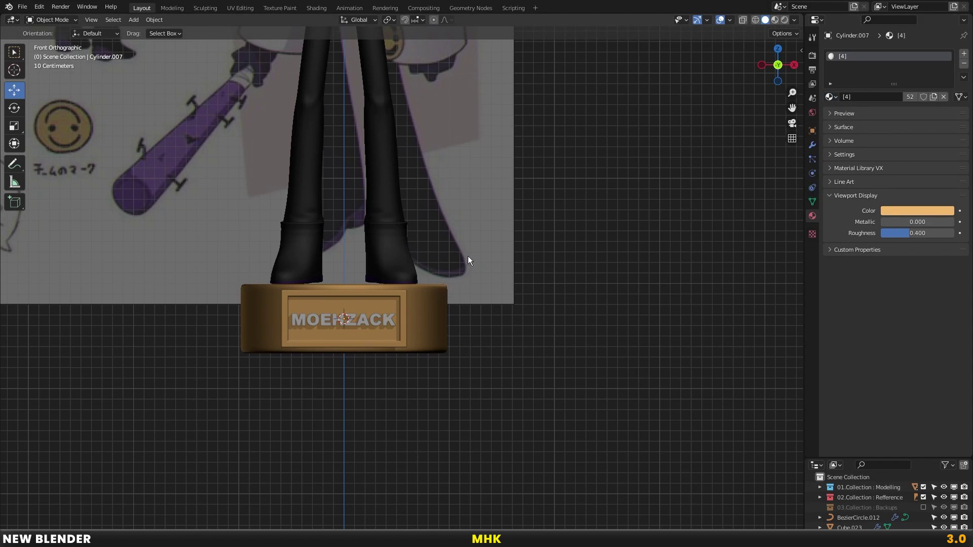
{"action": "scroll", "coordinate": [522, 172], "scroll_direction": "down", "scroll_amount": 1}
{"action": "scroll", "coordinate": [525, 145], "scroll_direction": "down", "scroll_amount": 1}
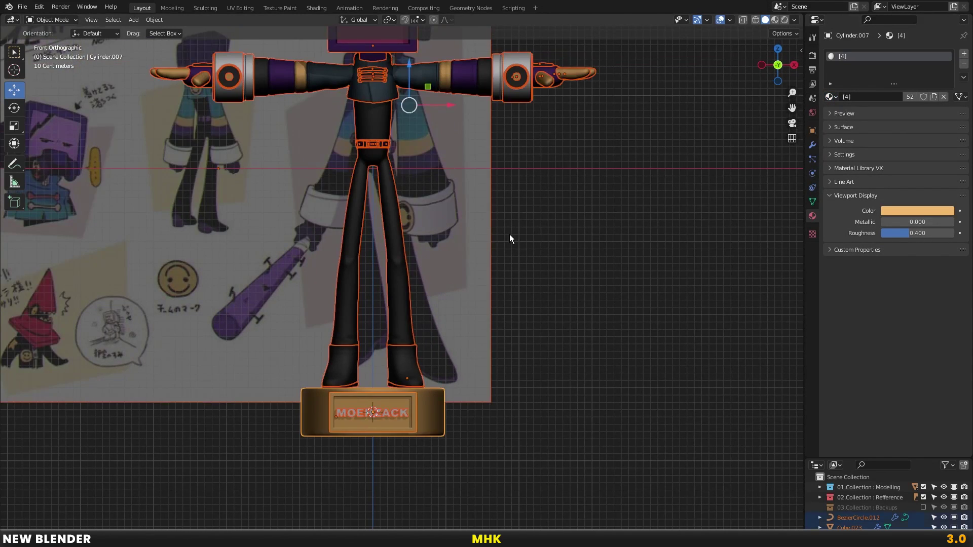
{"action": "scroll", "coordinate": [509, 234], "scroll_direction": "down", "scroll_amount": 2}
{"action": "scroll", "coordinate": [507, 236], "scroll_direction": "down", "scroll_amount": 1}
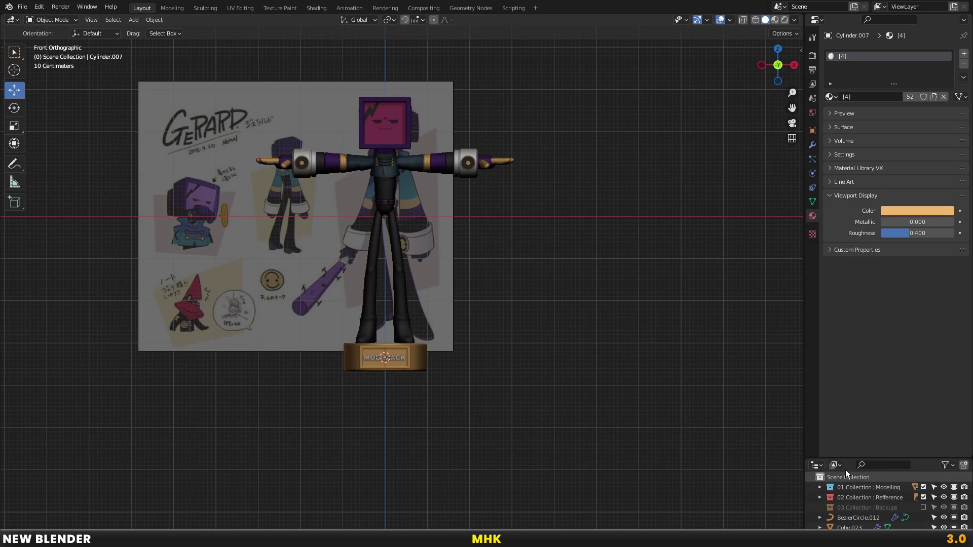
Select Text through the loose objects in the Outliner and drop them into 01.Collection : Modelling
{"action": "left_click_drag", "start_coordinate": [846, 456], "coordinate": [846, 379]}
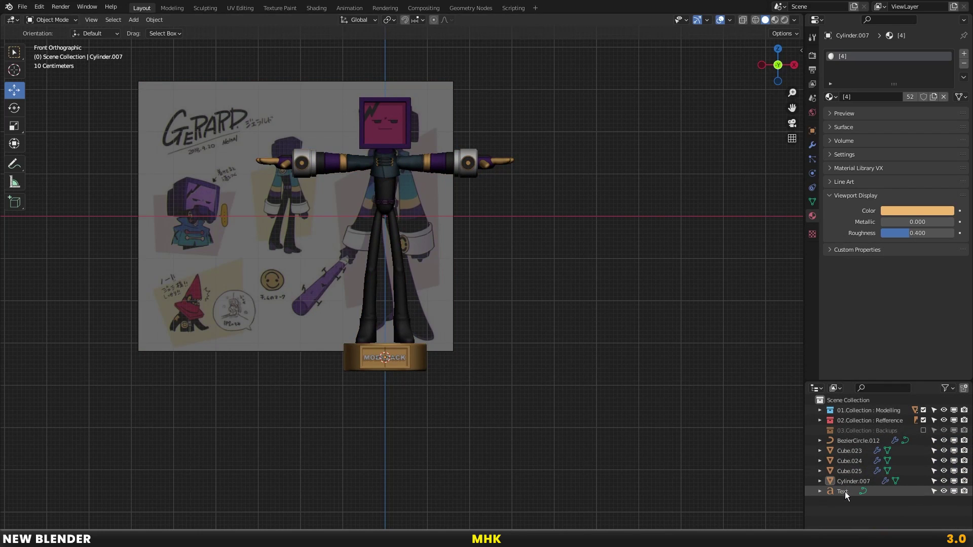
{"action": "left_click", "coordinate": [845, 492]}
{"action": "left_click", "coordinate": [847, 443], "text": "shift"}
{"action": "left_click_drag", "start_coordinate": [841, 442], "coordinate": [865, 409]}
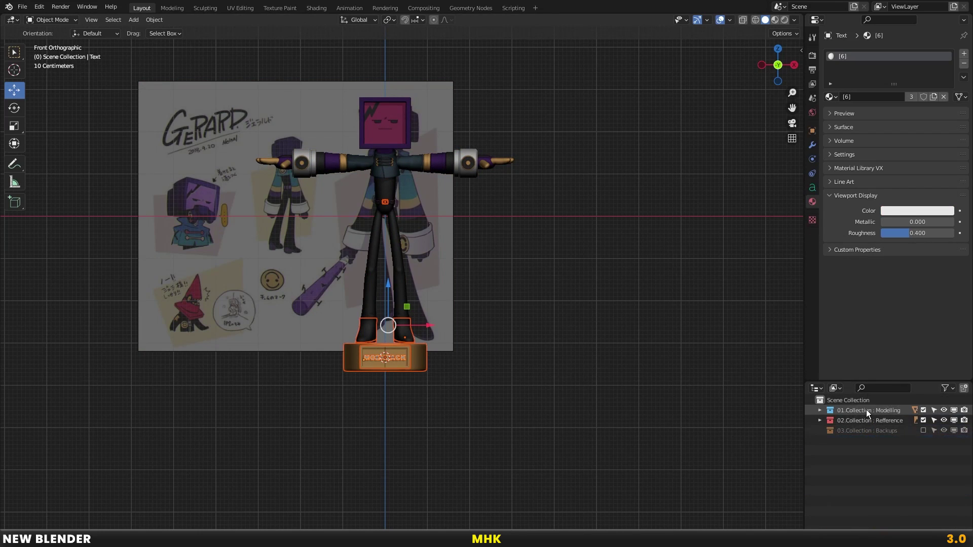
Zoom in on the character and select the jacket object Cube.001
{"action": "scroll", "coordinate": [546, 252], "scroll_direction": "up", "scroll_amount": 1}
{"action": "scroll", "coordinate": [546, 251], "scroll_direction": "up", "scroll_amount": 1}
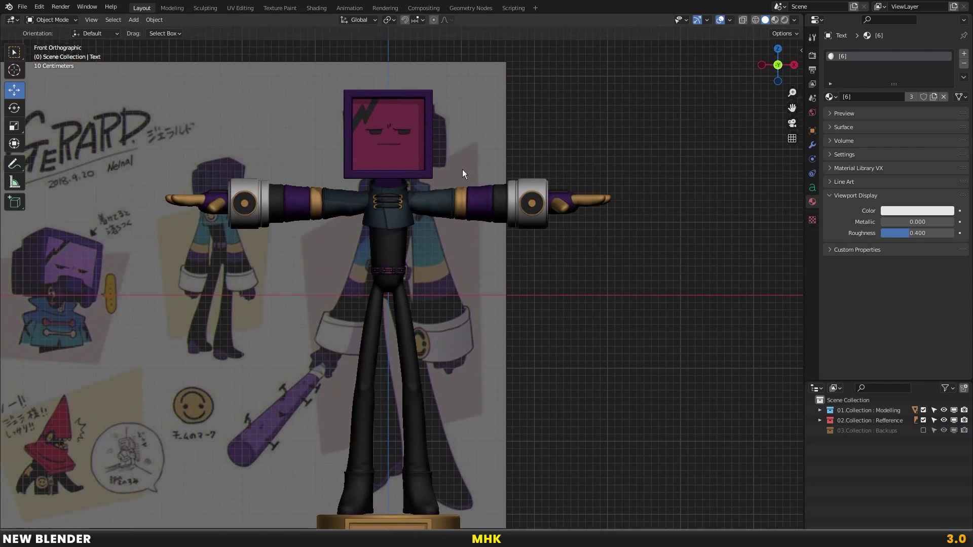
{"action": "scroll", "coordinate": [463, 170], "scroll_direction": "up", "scroll_amount": 1}
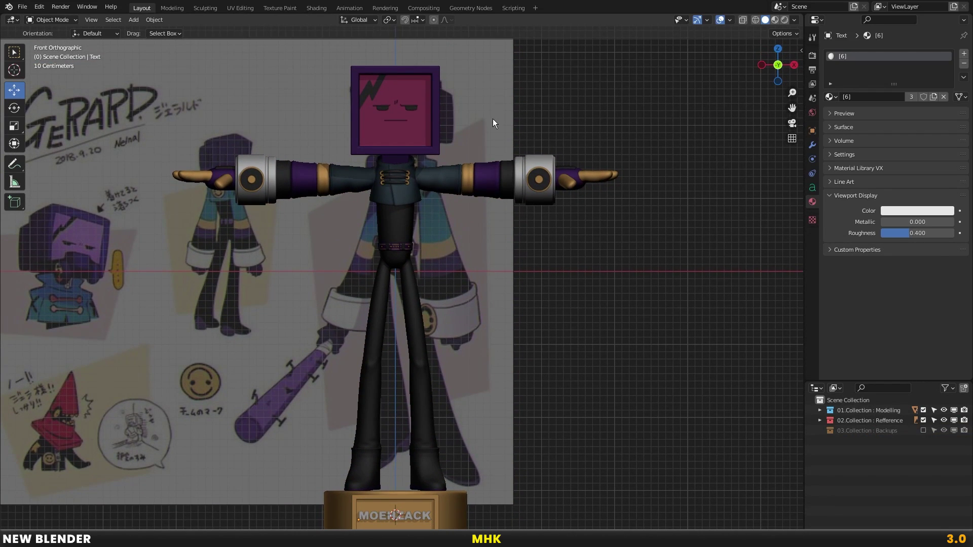
{"action": "middle_click_drag", "start_coordinate": [492, 117], "coordinate": [491, 120], "text": "shift"}
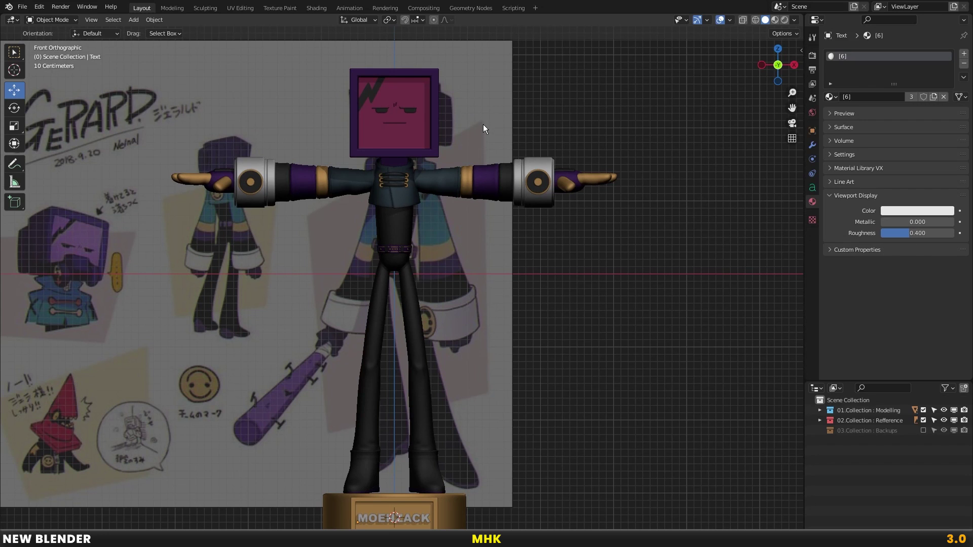
{"action": "scroll", "coordinate": [465, 142], "scroll_direction": "up", "scroll_amount": 2}
{"action": "scroll", "coordinate": [458, 160], "scroll_direction": "up", "scroll_amount": 2}
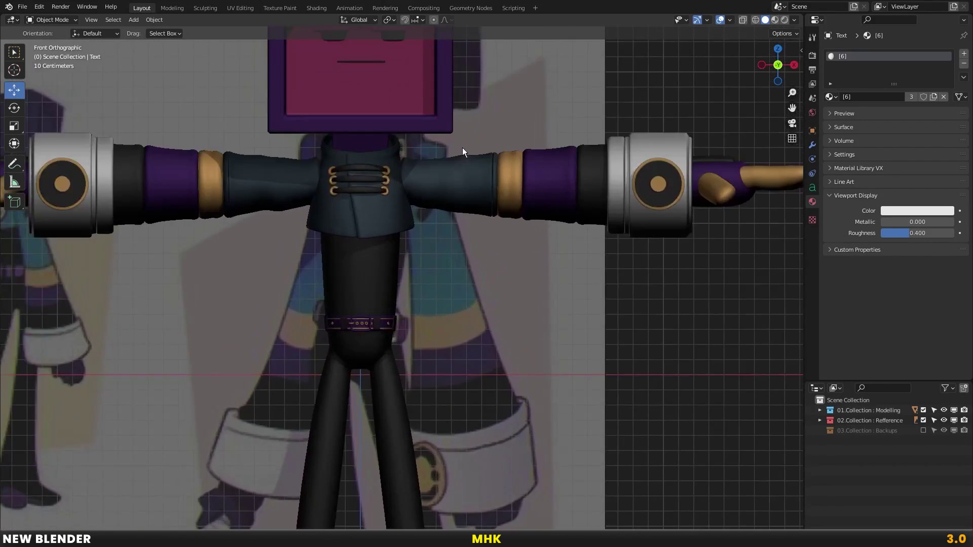
{"action": "scroll", "coordinate": [463, 148], "scroll_direction": "up", "scroll_amount": 1}
{"action": "scroll", "coordinate": [458, 130], "scroll_direction": "up", "scroll_amount": 2}
{"action": "left_click", "coordinate": [442, 148]}
Inspect the jacket mesh in edge select mode, then leave Edit Mode unchanged
{"action": "key", "text": "Tab"}
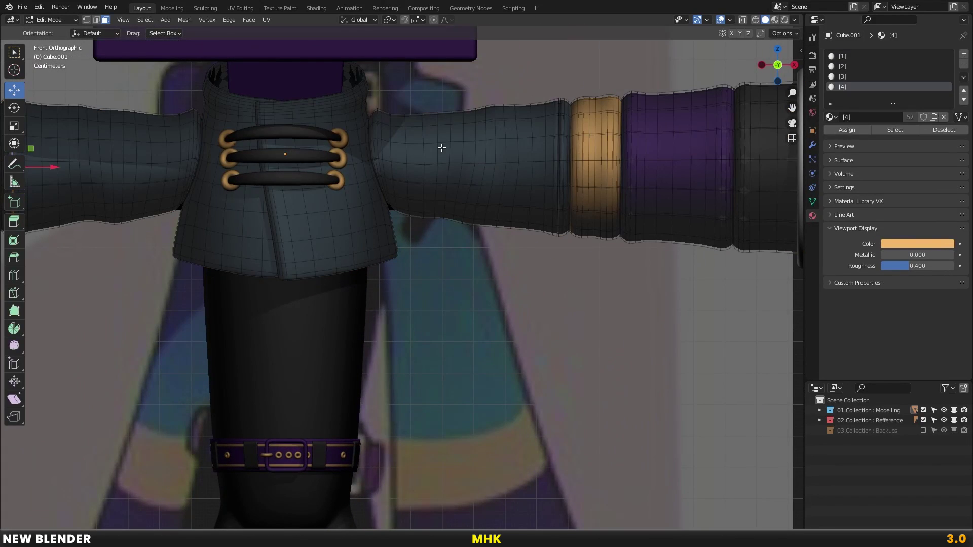
{"action": "left_click", "coordinate": [99, 21]}
{"action": "key", "text": "a"}
{"action": "key", "text": "alt+a"}
{"action": "scroll", "coordinate": [333, 148], "scroll_direction": "down", "scroll_amount": 3}
{"action": "scroll", "coordinate": [335, 153], "scroll_direction": "down", "scroll_amount": 3}
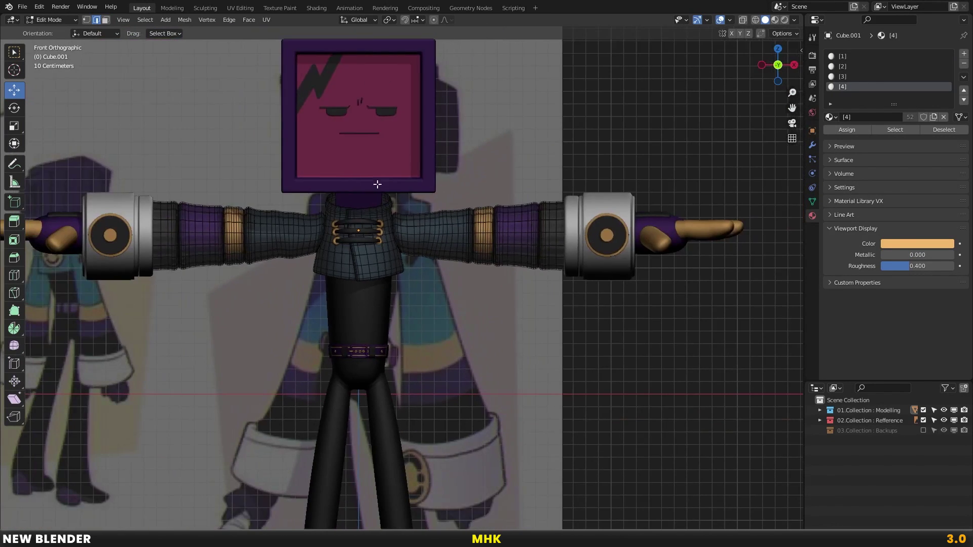
{"action": "scroll", "coordinate": [314, 202], "scroll_direction": "down", "scroll_amount": 1}
{"action": "scroll", "coordinate": [292, 240], "scroll_direction": "up", "scroll_amount": 5}
{"action": "scroll", "coordinate": [376, 185], "scroll_direction": "up", "scroll_amount": 2}
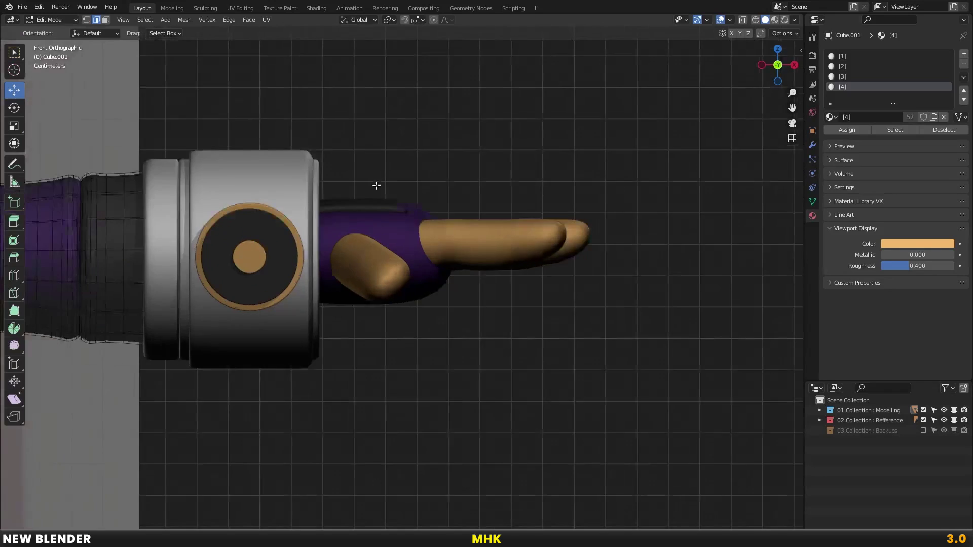
{"action": "scroll", "coordinate": [407, 216], "scroll_direction": "up", "scroll_amount": 2}
{"action": "key", "text": "Tab"}
Enter Edit Mode on the purple glove Cube.012 with nothing selected
{"action": "left_click", "coordinate": [413, 212]}
{"action": "key", "text": "Tab"}
{"action": "key", "text": "a"}
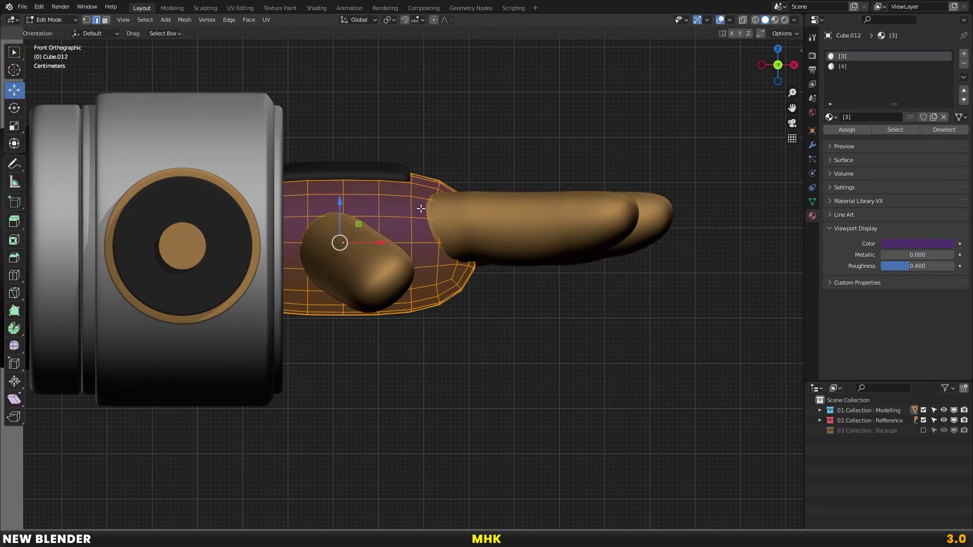
{"action": "key", "text": "alt+a"}
{"action": "scroll", "coordinate": [415, 247], "scroll_direction": "up", "scroll_amount": 3}
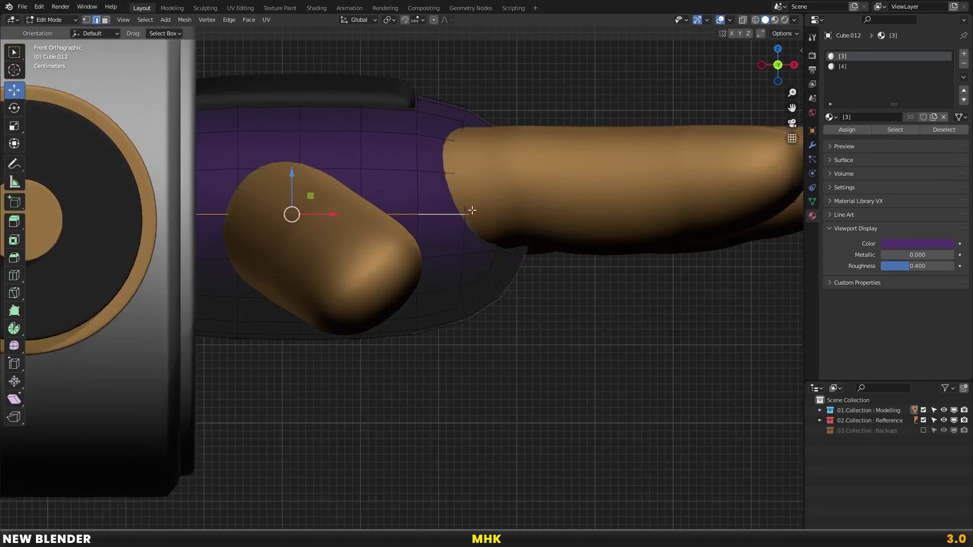
{"action": "scroll", "coordinate": [472, 211], "scroll_direction": "up", "scroll_amount": 4}
Bevel the glove's edge loop and shrink it with Alt+S into a sunken groove
{"action": "key", "text": "ctrl+b"}
{"action": "left_click", "coordinate": [652, 227]}
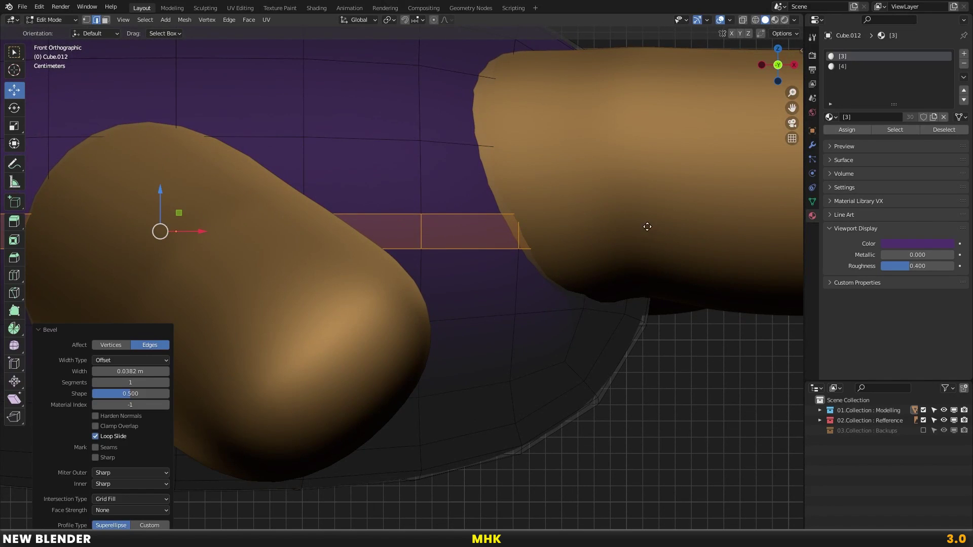
{"action": "key", "text": "ctrl+z"}
{"action": "key", "text": "ctrl+shift+z"}
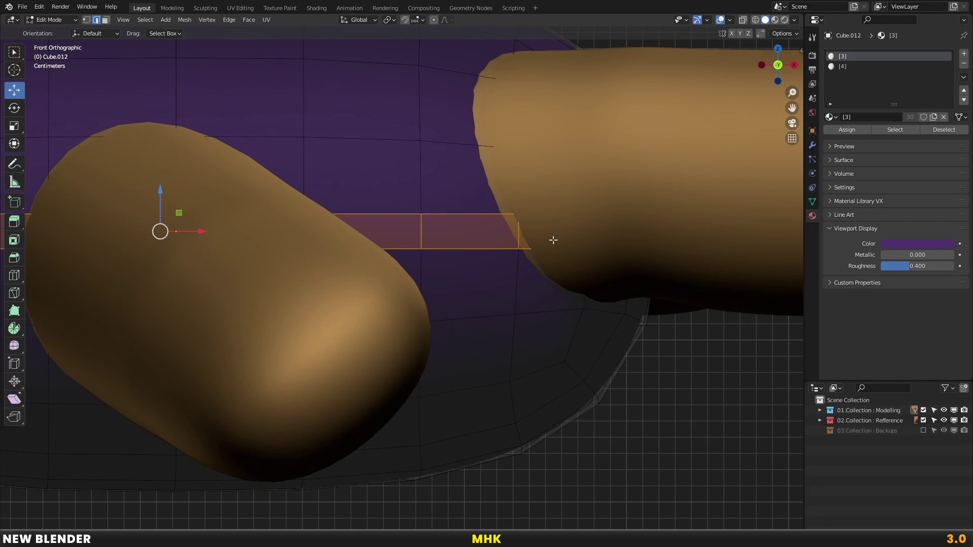
{"action": "key", "text": "alt+s"}
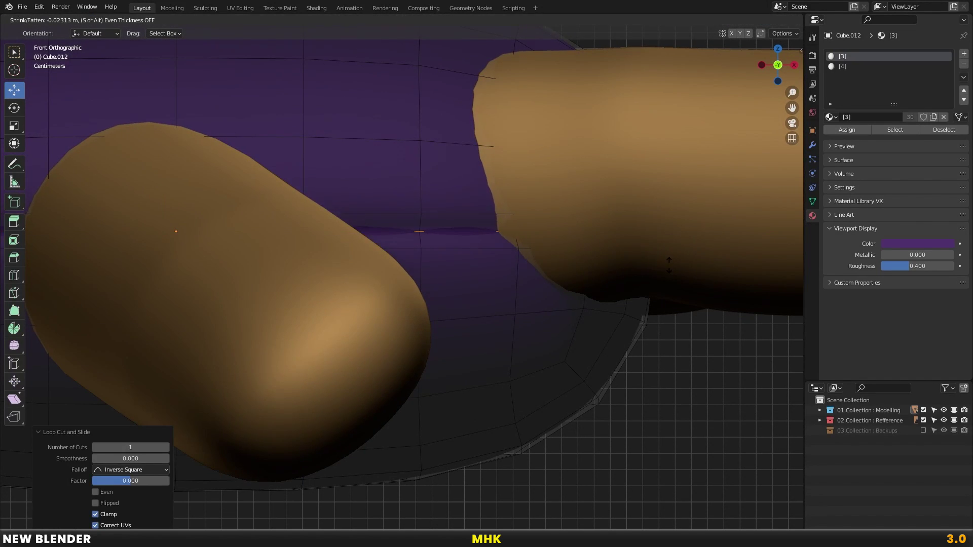
{"action": "left_click", "coordinate": [531, 205]}
{"action": "key", "text": "2"}
{"action": "left_click", "coordinate": [525, 222], "text": "alt"}
{"action": "key", "text": "Tab"}
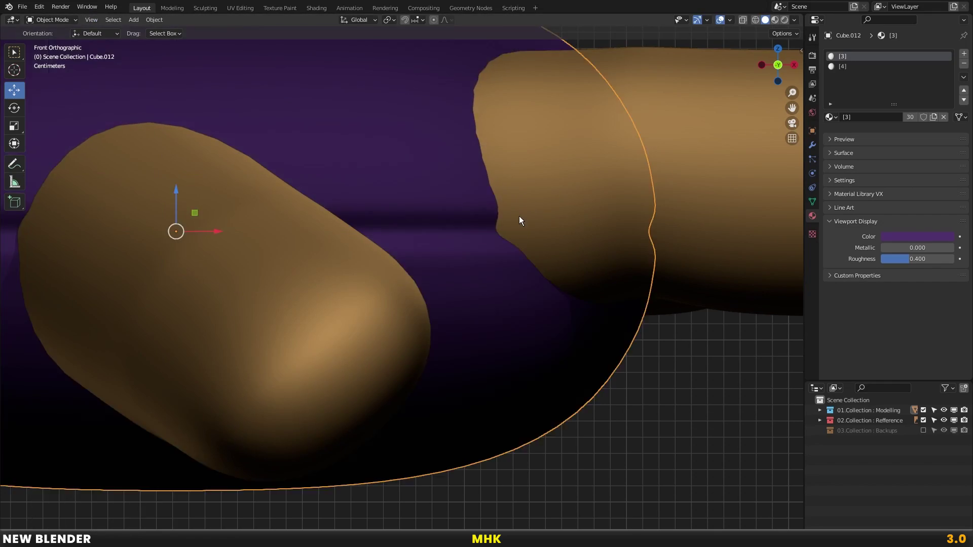
Return to the front view and frame the whole character
{"action": "scroll", "coordinate": [519, 223], "scroll_direction": "down", "scroll_amount": 6}
{"action": "middle_click_drag", "start_coordinate": [518, 231], "coordinate": [481, 266]}
{"action": "scroll", "coordinate": [361, 269], "scroll_direction": "down", "scroll_amount": 3}
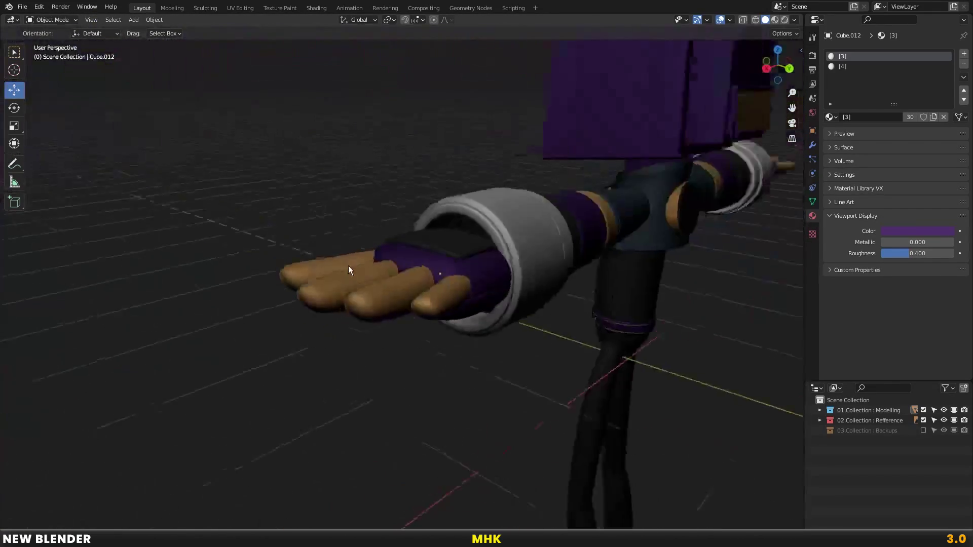
{"action": "key", "text": "KP_1"}
{"action": "scroll", "coordinate": [443, 258], "scroll_direction": "down", "scroll_amount": 4}
{"action": "scroll", "coordinate": [462, 261], "scroll_direction": "up", "scroll_amount": 2}
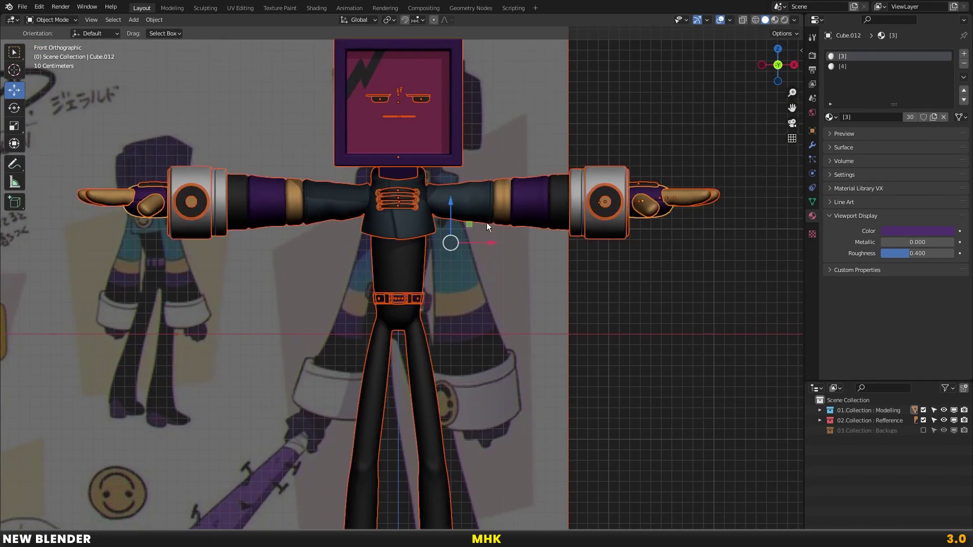
{"action": "scroll", "coordinate": [486, 224], "scroll_direction": "down", "scroll_amount": 3}
{"action": "middle_click_drag", "start_coordinate": [503, 245], "coordinate": [489, 205], "text": "shift"}
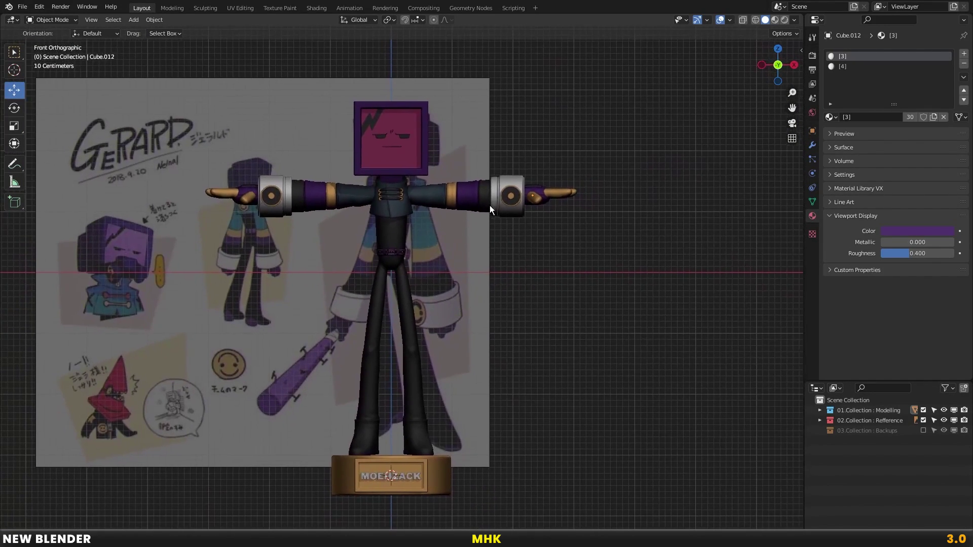
{"action": "scroll", "coordinate": [492, 211], "scroll_direction": "up", "scroll_amount": 1}
Hide the GERARD reference image and bring up the Shift+A add menu for an empty
{"action": "left_click", "coordinate": [476, 236]}
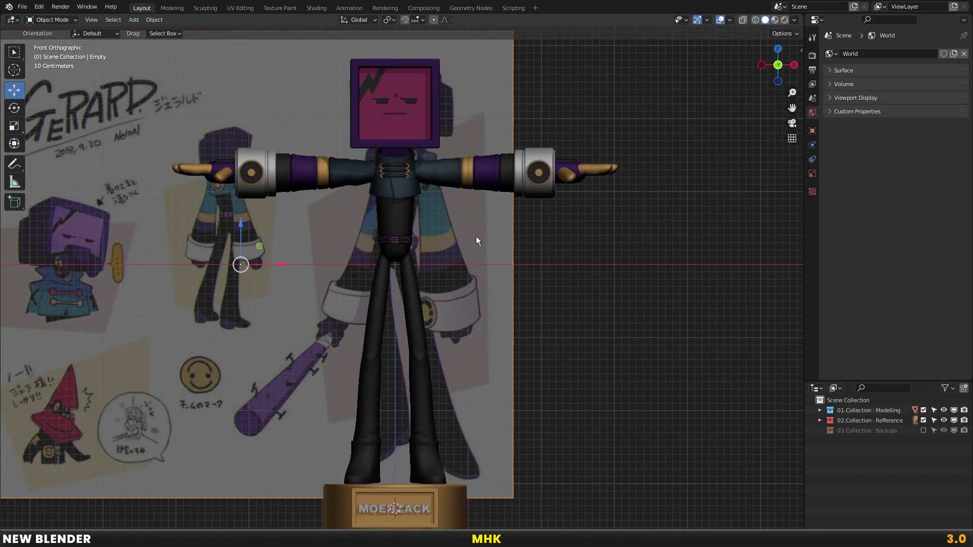
{"action": "key", "text": "h"}
{"action": "middle_click_drag", "start_coordinate": [476, 237], "coordinate": [499, 217], "text": "shift"}
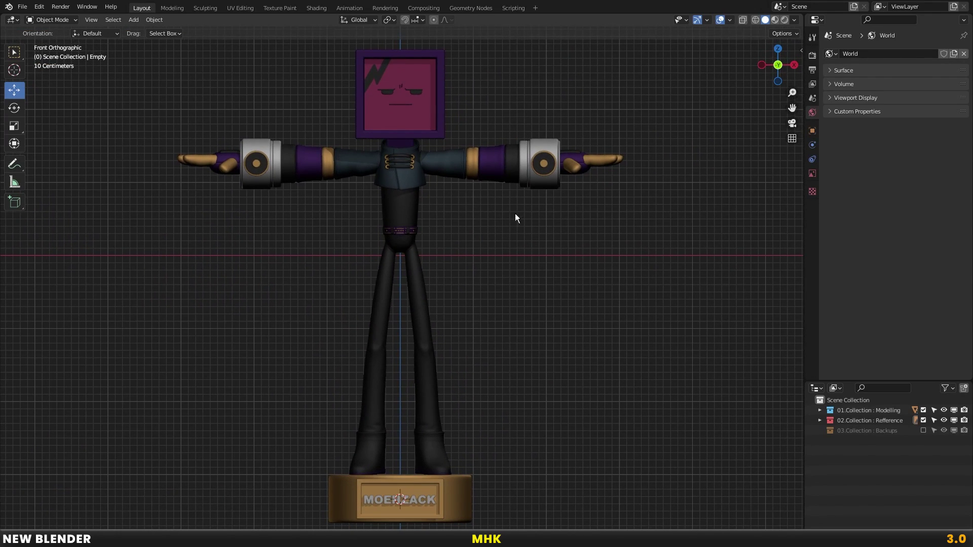
{"action": "middle_click_drag", "start_coordinate": [532, 212], "coordinate": [536, 208], "text": "shift"}
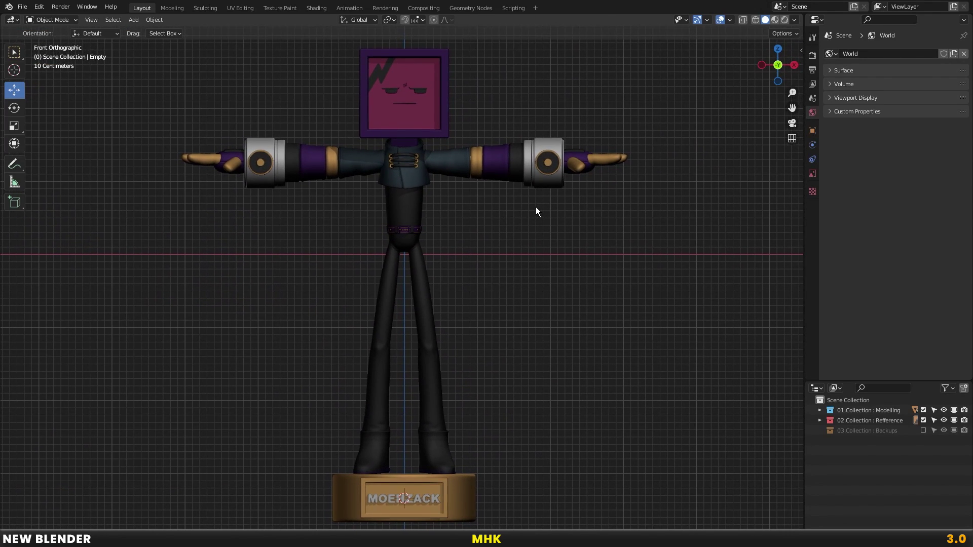
{"action": "key", "text": "shift+a"}
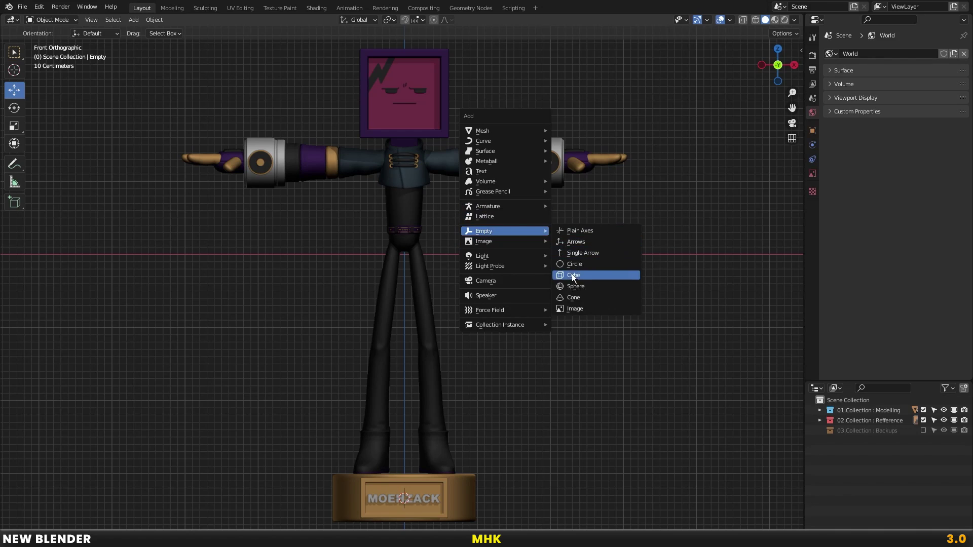
Add a cube-shaped empty, then enlarge it and position it around the legs and base
{"action": "left_click", "coordinate": [573, 276]}
{"action": "key", "text": "g"}
{"action": "key", "text": "z"}
{"action": "left_click", "coordinate": [471, 182]}
{"action": "key", "text": "s"}
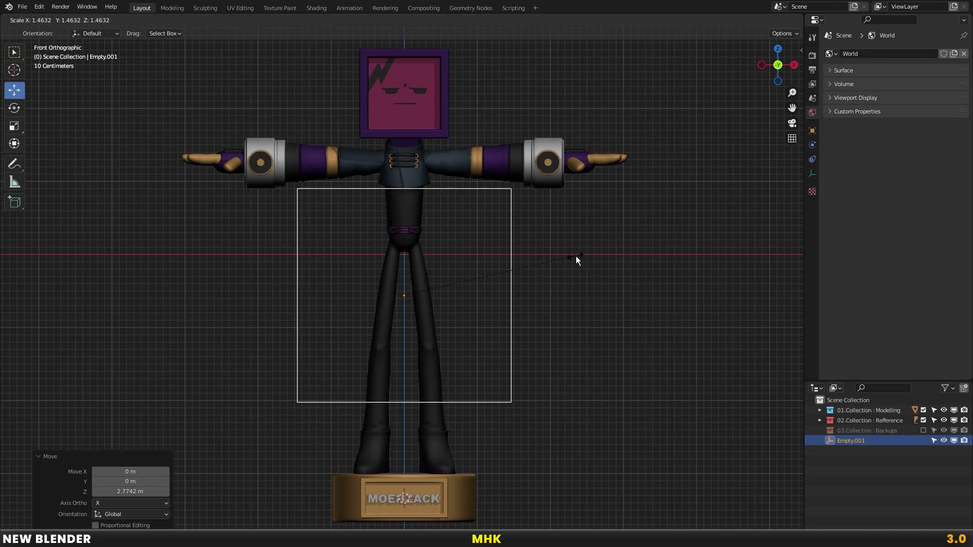
{"action": "left_click", "coordinate": [576, 260]}
{"action": "key", "text": "g"}
{"action": "key", "text": "z"}
{"action": "left_click", "coordinate": [571, 374]}
{"action": "key", "text": "g"}
{"action": "key", "text": "z"}
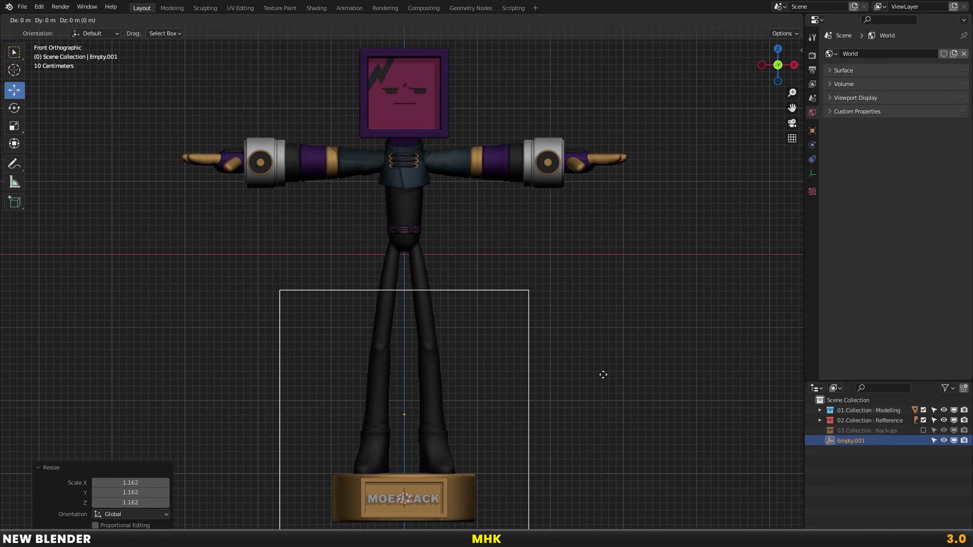
{"action": "left_click", "coordinate": [607, 363]}
{"action": "scroll", "coordinate": [456, 267], "scroll_direction": "down", "scroll_amount": 1}
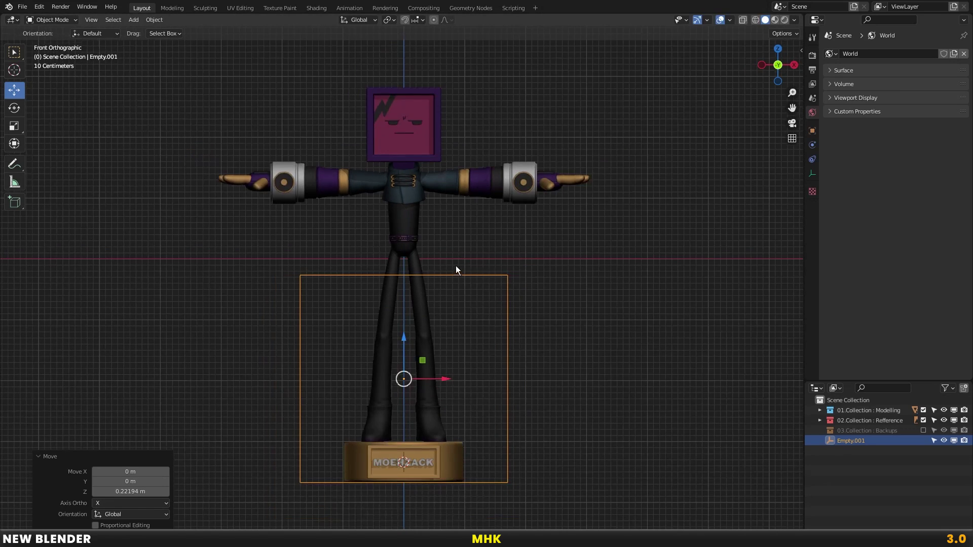
Link the boots' black material to the base so it turns black
{"action": "left_click", "coordinate": [458, 451]}
{"action": "key", "text": "ctrl+l"}
{"action": "left_click", "coordinate": [533, 292]}
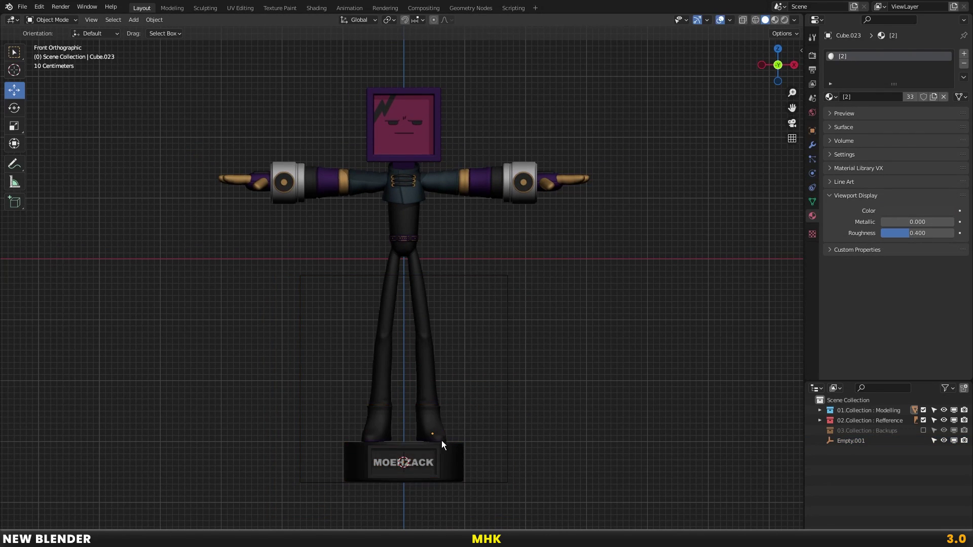
{"action": "left_click", "coordinate": [507, 288]}
Raise the box empty vertically to a new height
{"action": "key", "text": "g"}
{"action": "key", "text": "z"}
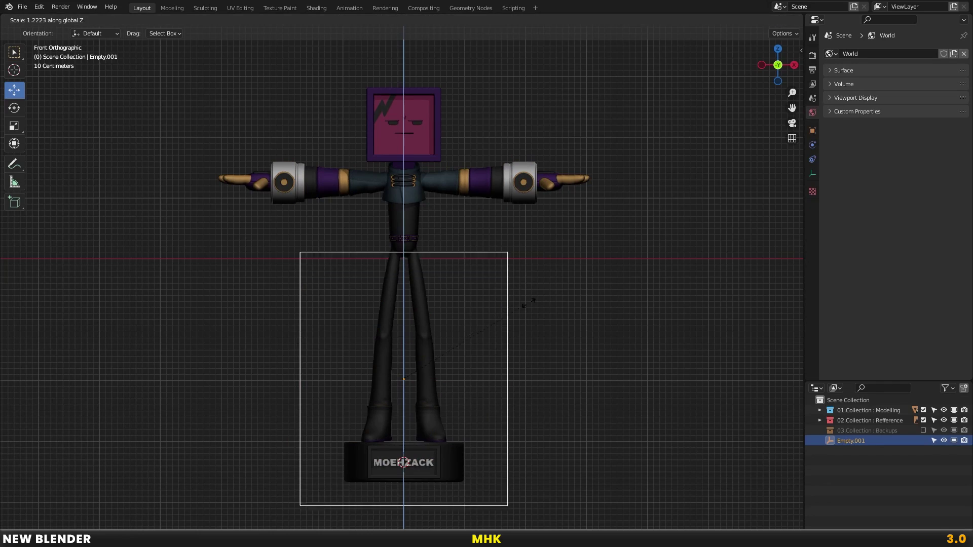
{"action": "left_click", "coordinate": [540, 272]}
{"action": "key", "text": "g"}
{"action": "key", "text": "z"}
{"action": "left_click", "coordinate": [540, 258]}
{"action": "key", "text": "g"}
{"action": "key", "text": "Escape"}
Stretch the box empty taller along Z and wider along X around the arms
{"action": "key", "text": "s"}
{"action": "key", "text": "z"}
{"action": "left_click", "coordinate": [611, 226]}
{"action": "key", "text": "s"}
{"action": "key", "text": "x"}
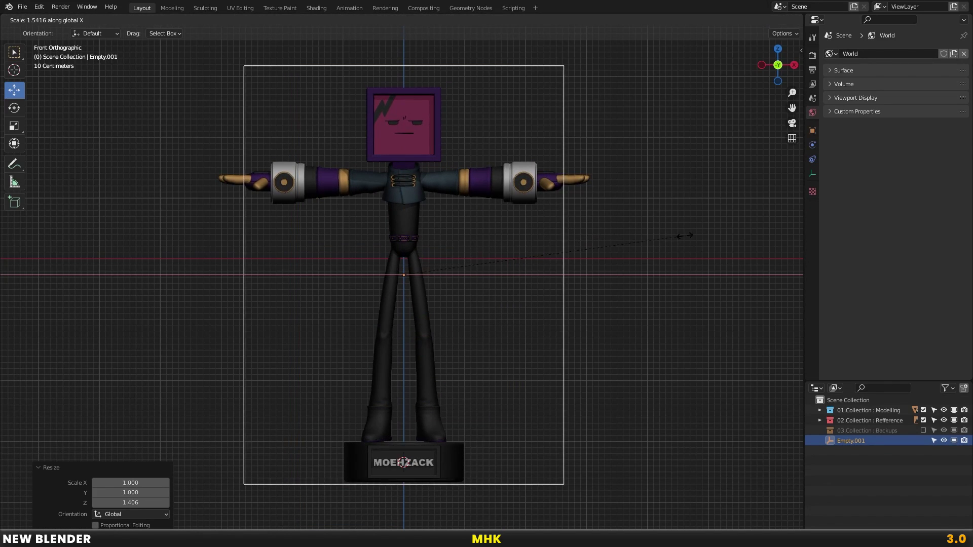
{"action": "left_click", "coordinate": [739, 232]}
In front view, parent the character to the box empty with Object (Keep Transform)
{"action": "middle_click_drag", "start_coordinate": [739, 232], "coordinate": [573, 217]}
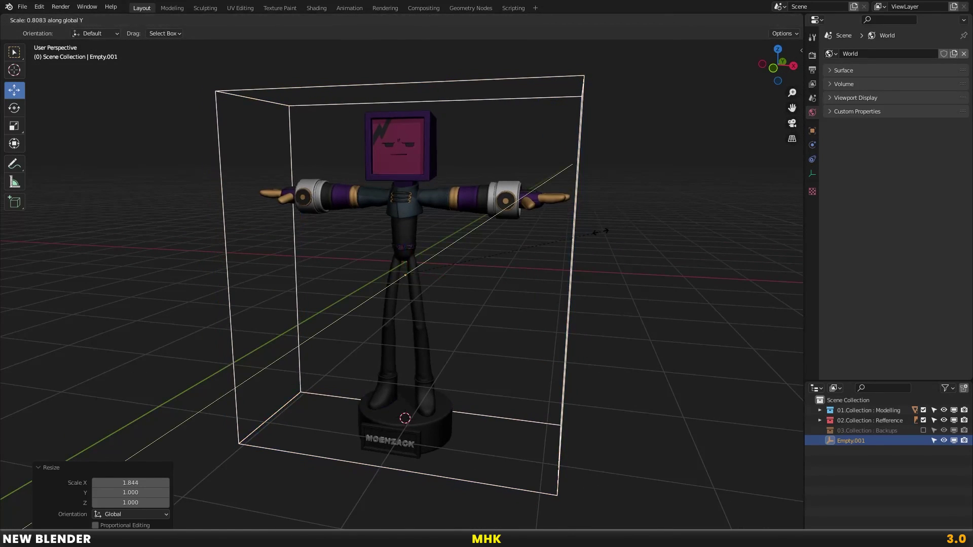
{"action": "key", "text": "KP_1"}
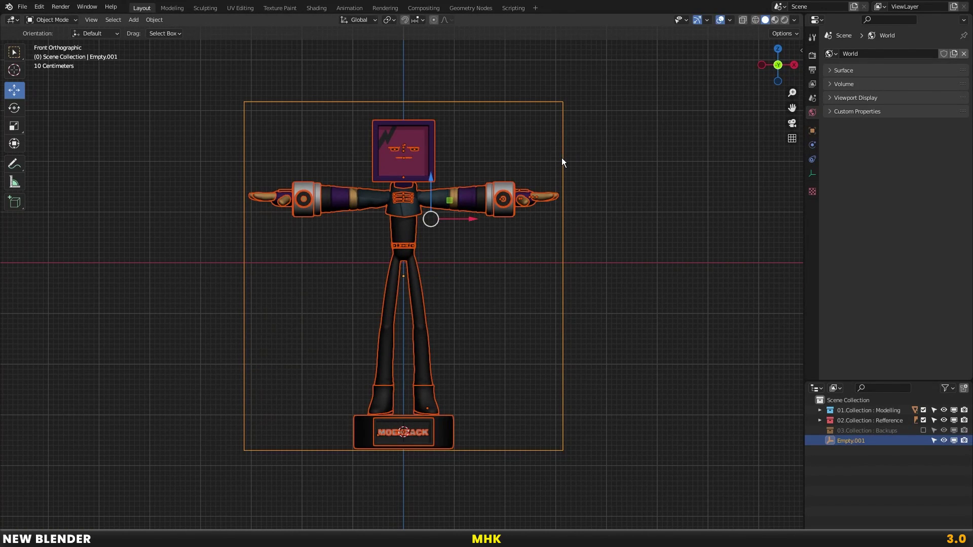
{"action": "key", "text": "ctrl+p"}
{"action": "left_click", "coordinate": [561, 157]}
{"action": "key", "text": "alt+a"}
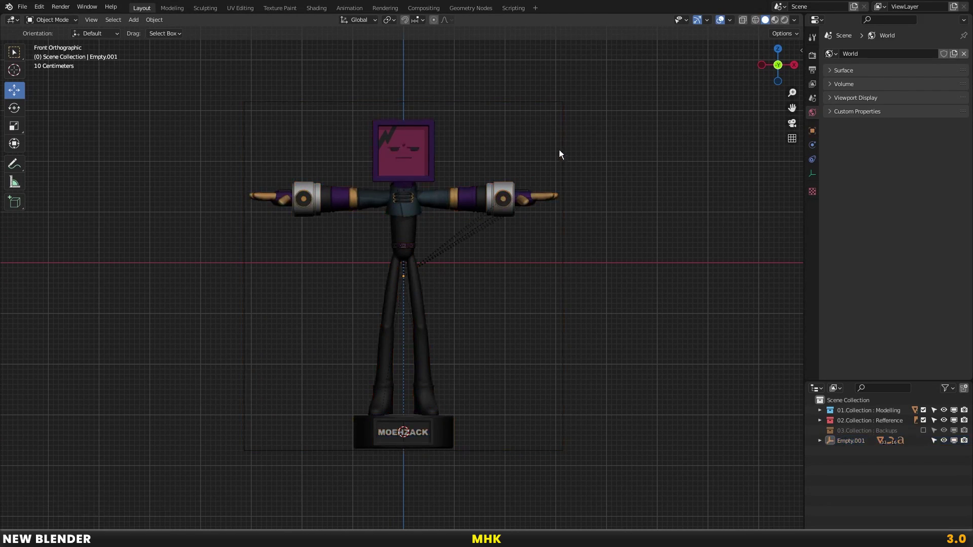
Check the hierarchy by selecting the box empty together with all its children
{"action": "scroll", "coordinate": [567, 167], "scroll_direction": "up", "scroll_amount": 1}
{"action": "scroll", "coordinate": [568, 155], "scroll_direction": "up", "scroll_amount": 1}
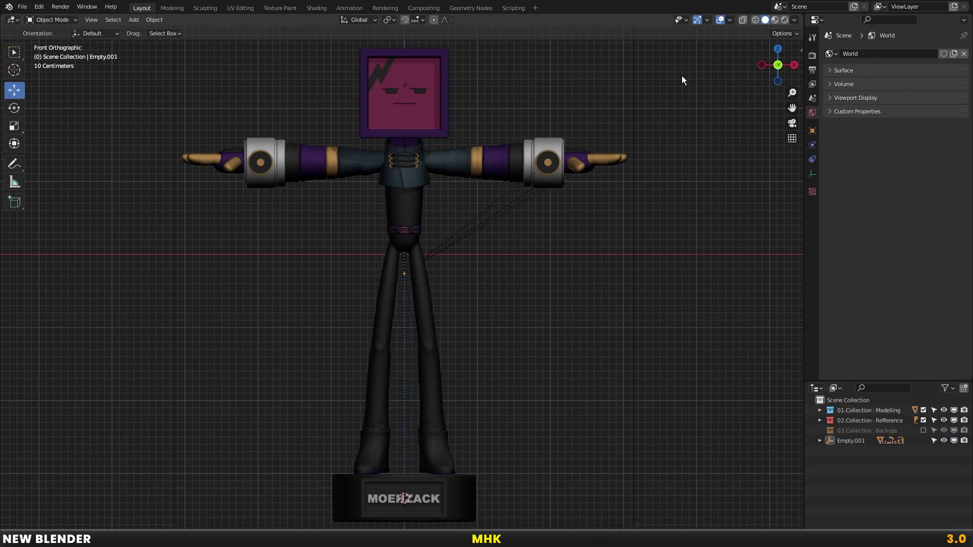
{"action": "left_click", "coordinate": [732, 23]}
{"action": "right_click", "coordinate": [670, 143]}
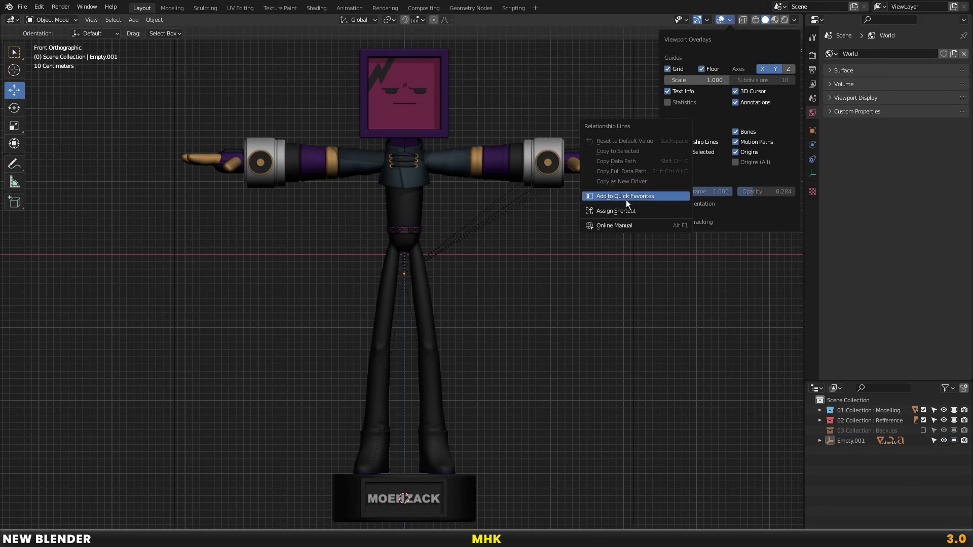
{"action": "left_click", "coordinate": [625, 200]}
{"action": "key", "text": "shift+g"}
{"action": "left_click", "coordinate": [567, 174]}
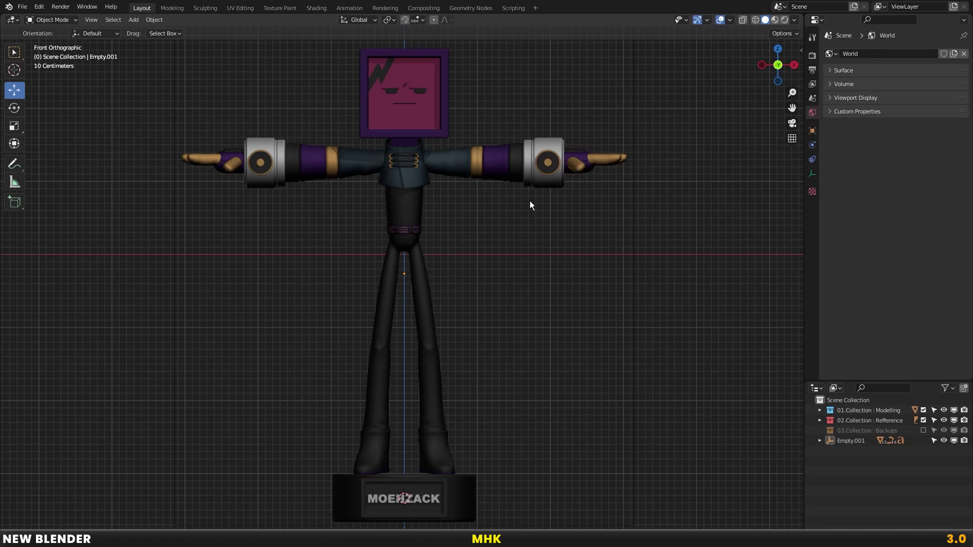
{"action": "left_click", "coordinate": [641, 232]}
Inspect the belt buckle, arm cylinder and chest piece, then select only the box empty
{"action": "scroll", "coordinate": [414, 226], "scroll_direction": "up", "scroll_amount": 5}
{"action": "left_click", "coordinate": [418, 148]}
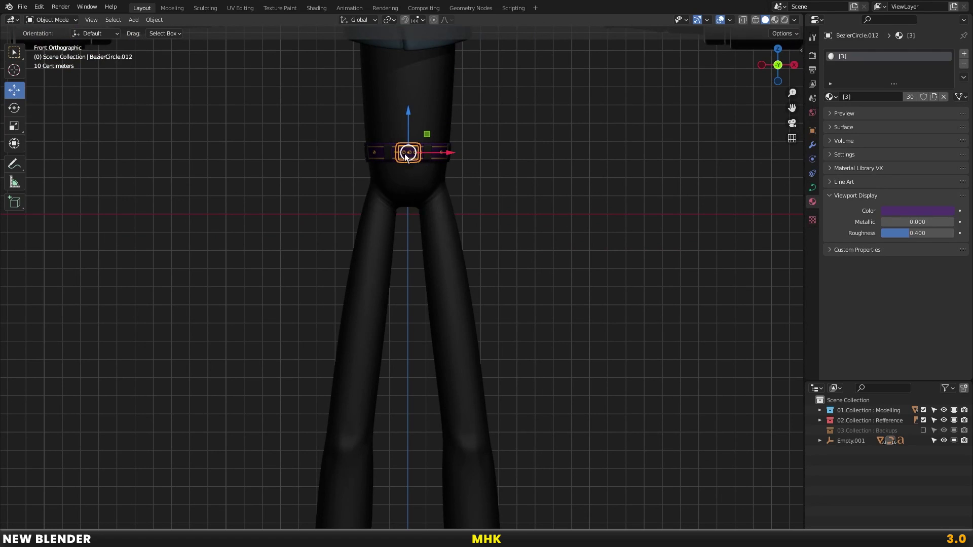
{"action": "scroll", "coordinate": [414, 206], "scroll_direction": "up", "scroll_amount": 4}
{"action": "scroll", "coordinate": [415, 201], "scroll_direction": "down", "scroll_amount": 4}
{"action": "left_click", "coordinate": [669, 152]}
{"action": "right_click", "coordinate": [669, 152]}
{"action": "left_click", "coordinate": [447, 286]}
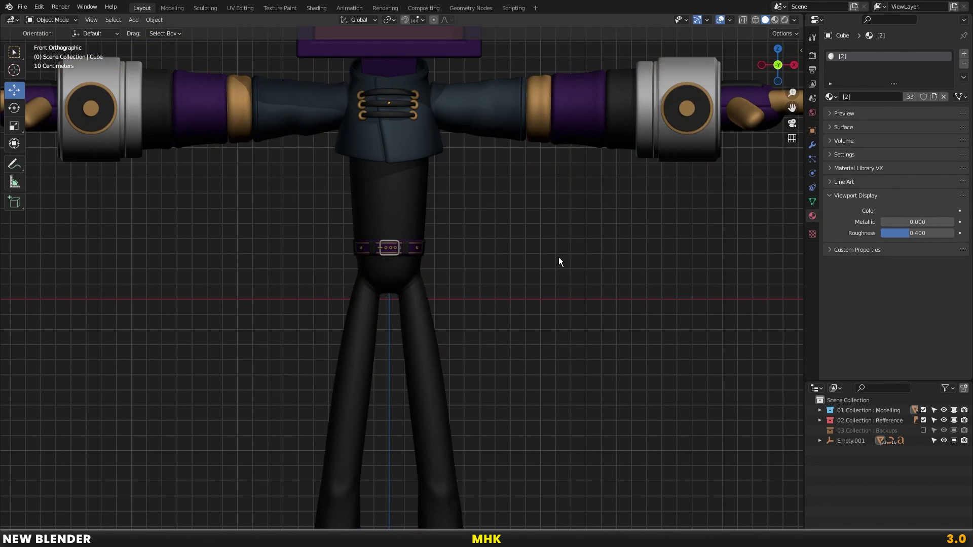
{"action": "scroll", "coordinate": [558, 258], "scroll_direction": "down", "scroll_amount": 5}
{"action": "key", "text": "a"}
{"action": "left_click", "coordinate": [586, 246]}
{"action": "middle_click_drag", "start_coordinate": [586, 245], "coordinate": [602, 236], "text": "shift"}
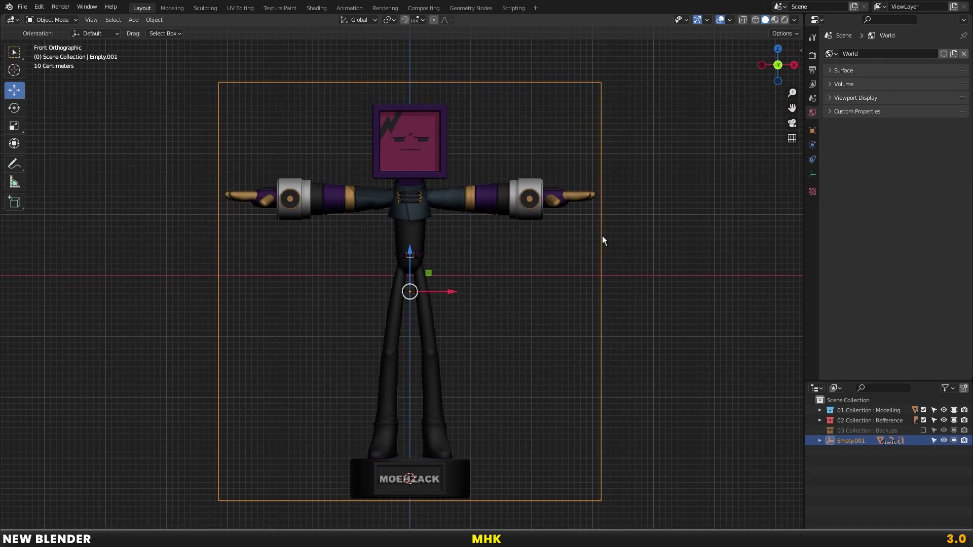
Reframe the character and Save As with the file name incremented to version 04
{"action": "scroll", "coordinate": [603, 238], "scroll_direction": "up", "scroll_amount": 1}
{"action": "scroll", "coordinate": [601, 237], "scroll_direction": "up", "scroll_amount": 1}
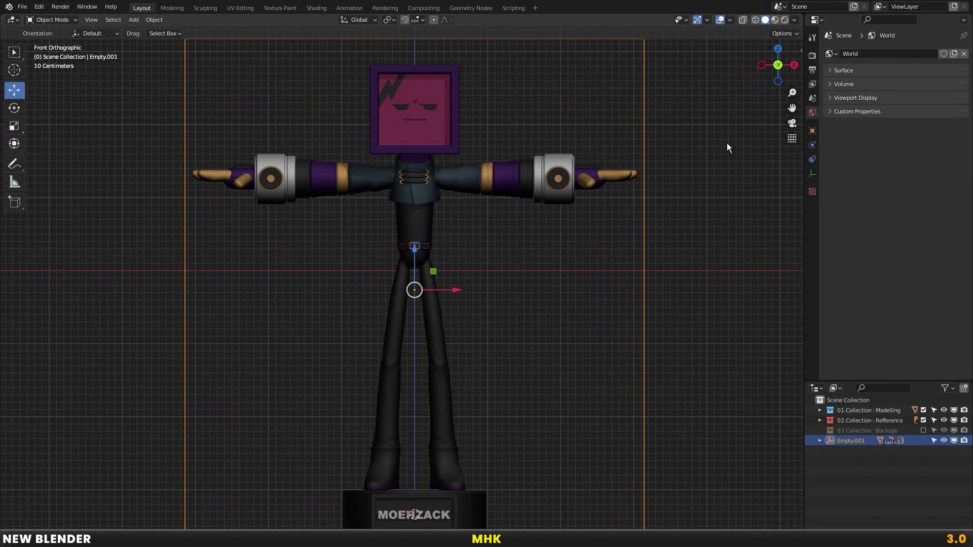
{"action": "left_click_drag", "start_coordinate": [793, 87], "coordinate": [794, 102]}
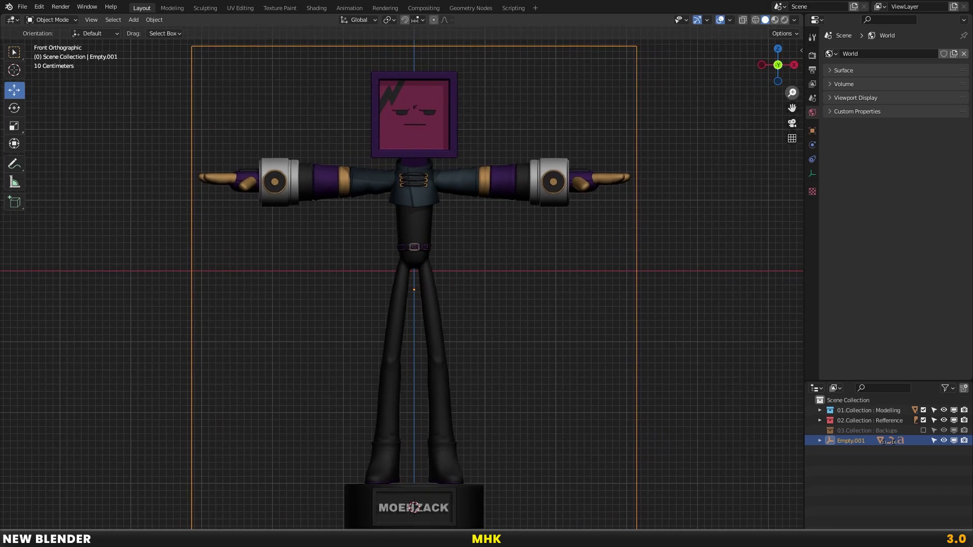
{"action": "middle_click_drag", "start_coordinate": [698, 121], "coordinate": [698, 124], "text": "shift"}
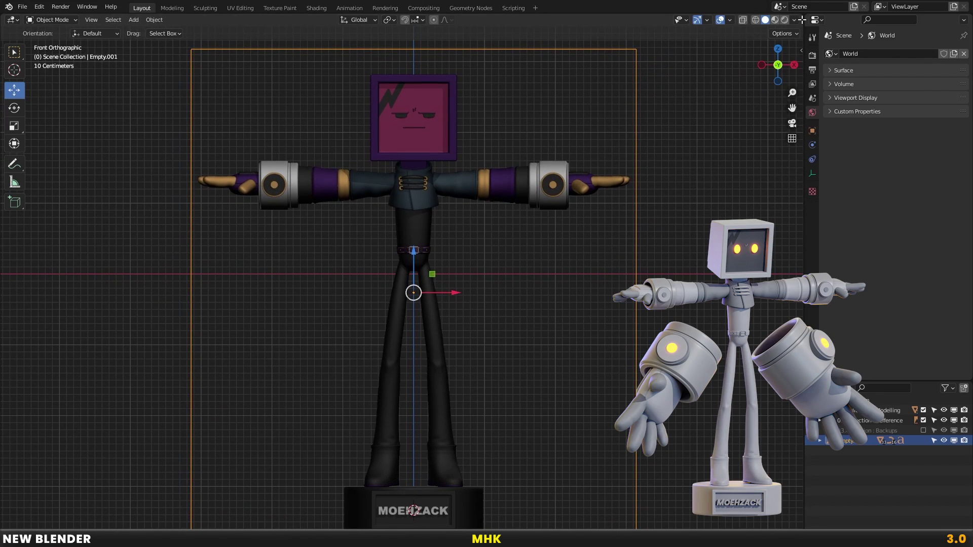
{"action": "left_click", "coordinate": [665, 196]}
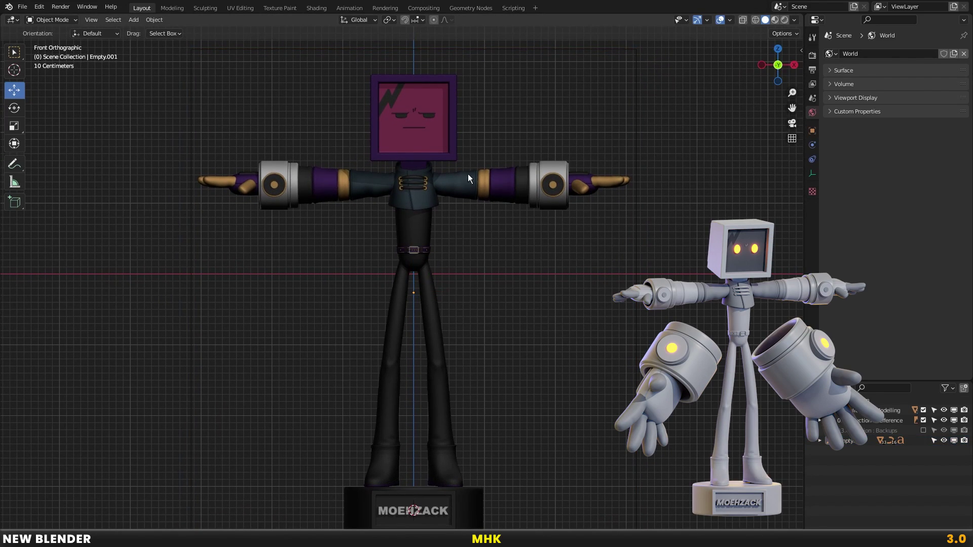
{"action": "left_click", "coordinate": [23, 6]}
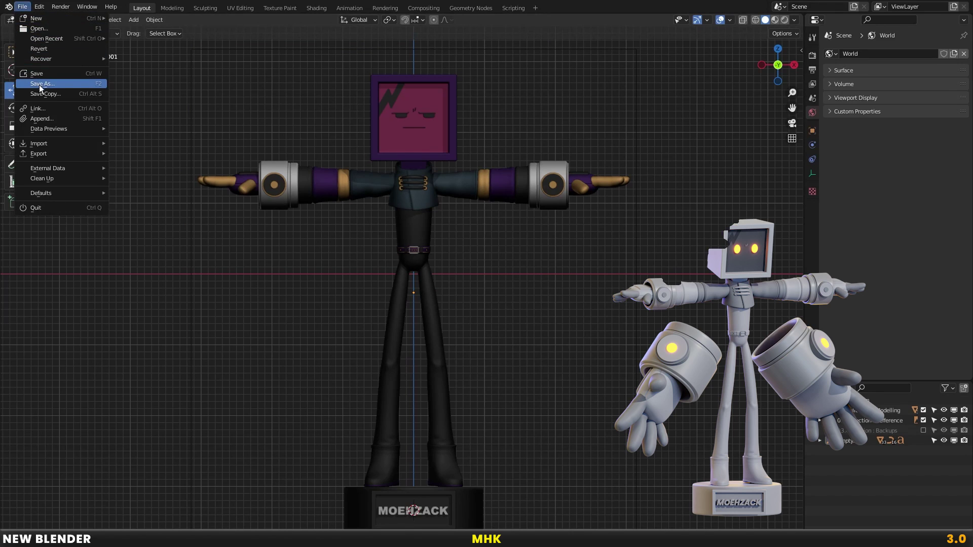
{"action": "left_click", "coordinate": [39, 85]}
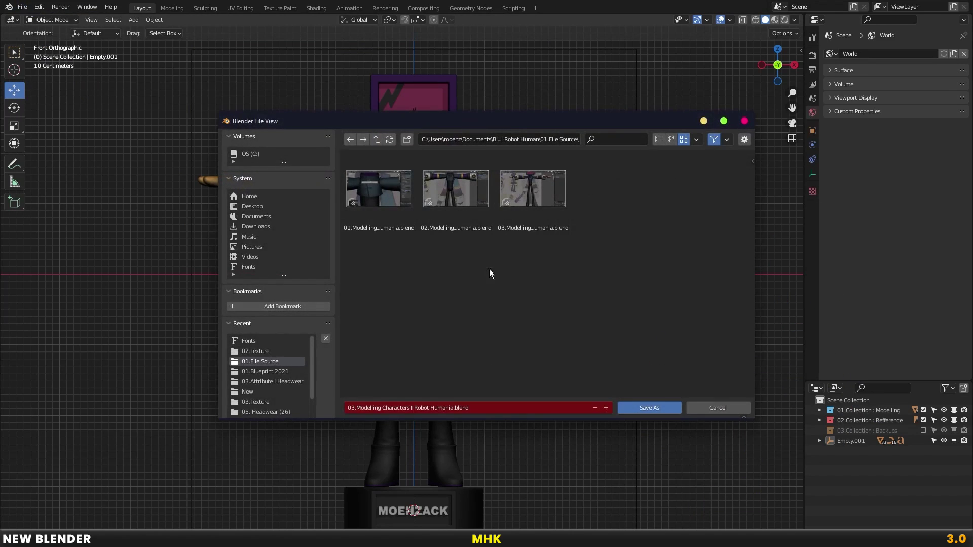
{"action": "left_click", "coordinate": [607, 408]}
{"action": "left_click", "coordinate": [629, 408]}
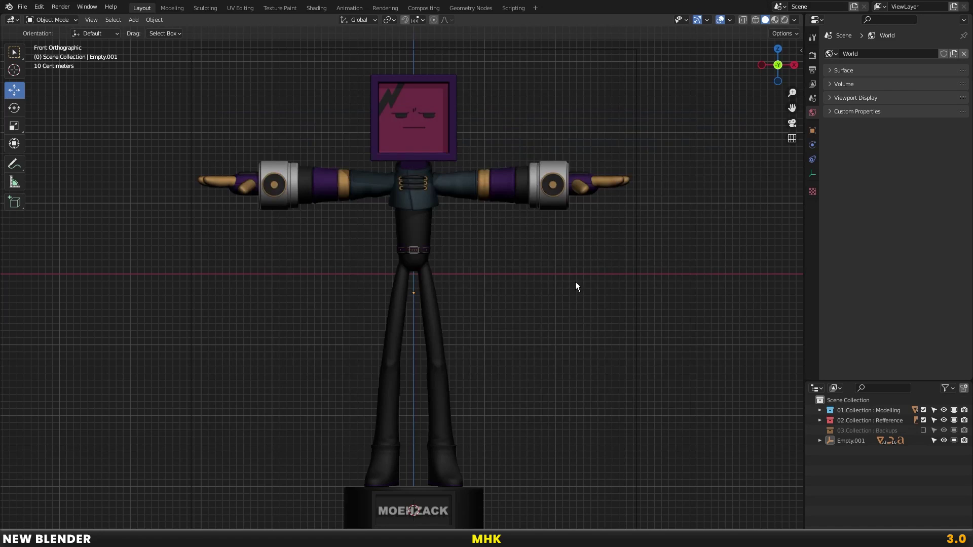
{"action": "middle_click_drag", "start_coordinate": [570, 259], "coordinate": [568, 247], "text": "shift"}
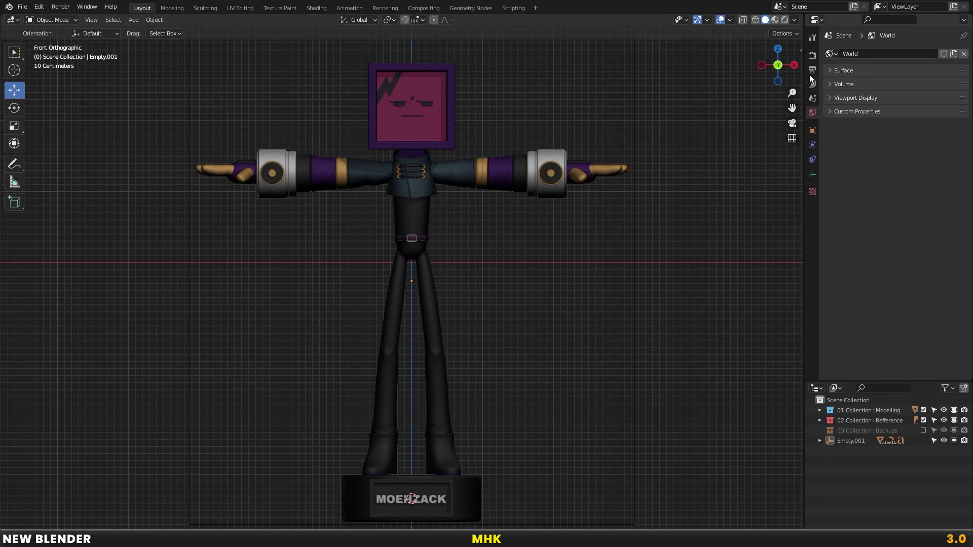
Move Empty.001 into 01.Collection : Modelling and split the 3D view into two
{"action": "left_click", "coordinate": [813, 55]}
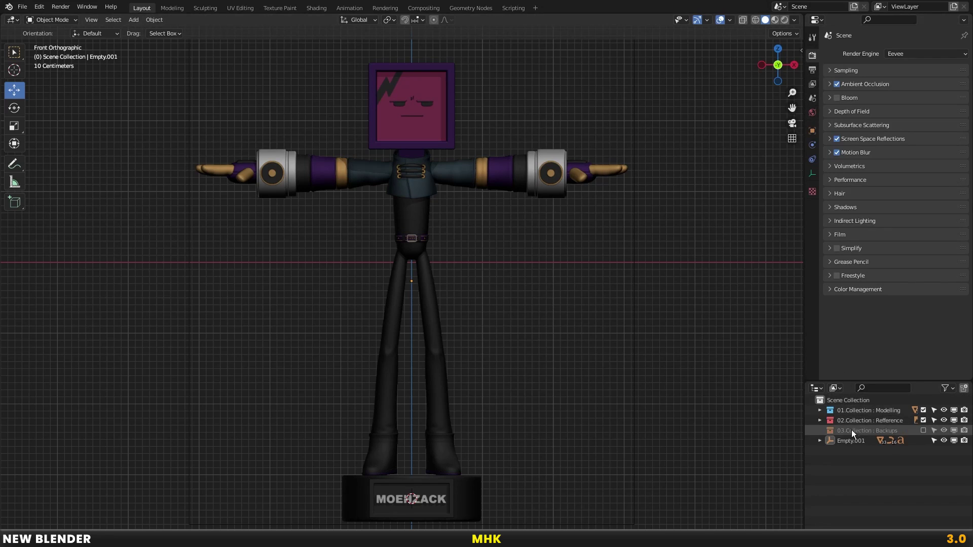
{"action": "left_click", "coordinate": [847, 441]}
{"action": "key", "text": "m"}
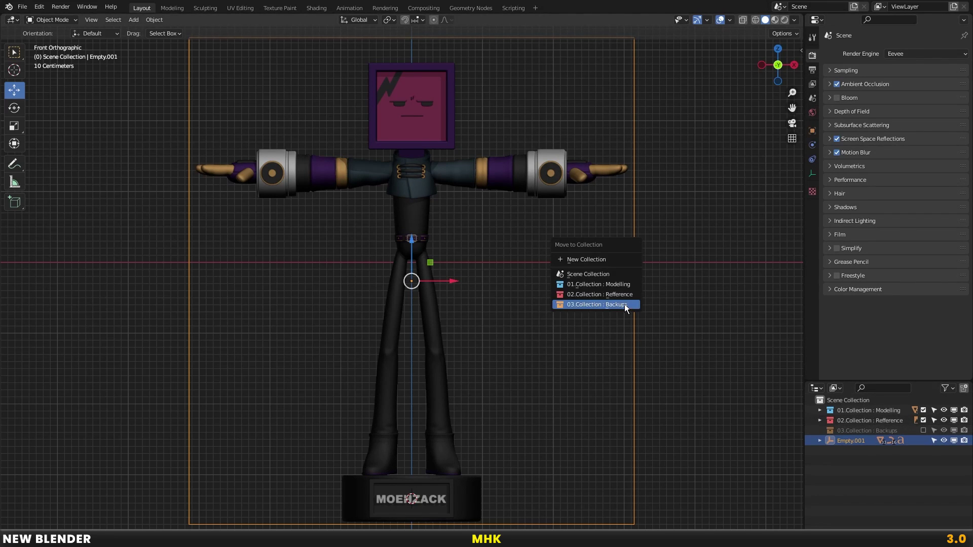
{"action": "left_click", "coordinate": [615, 284]}
{"action": "left_click_drag", "start_coordinate": [859, 381], "coordinate": [839, 408]}
{"action": "left_click", "coordinate": [654, 357]}
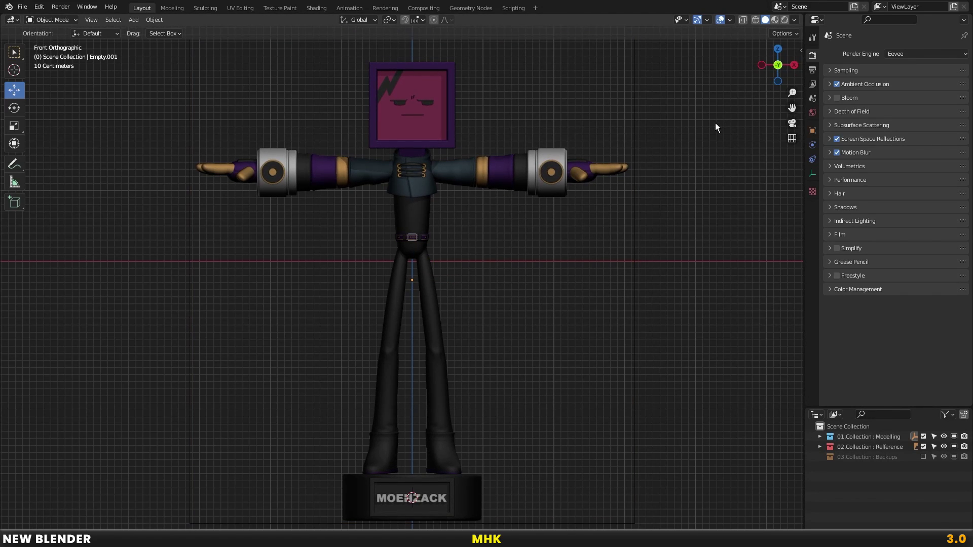
{"action": "left_click_drag", "start_coordinate": [800, 16], "coordinate": [422, 244]}
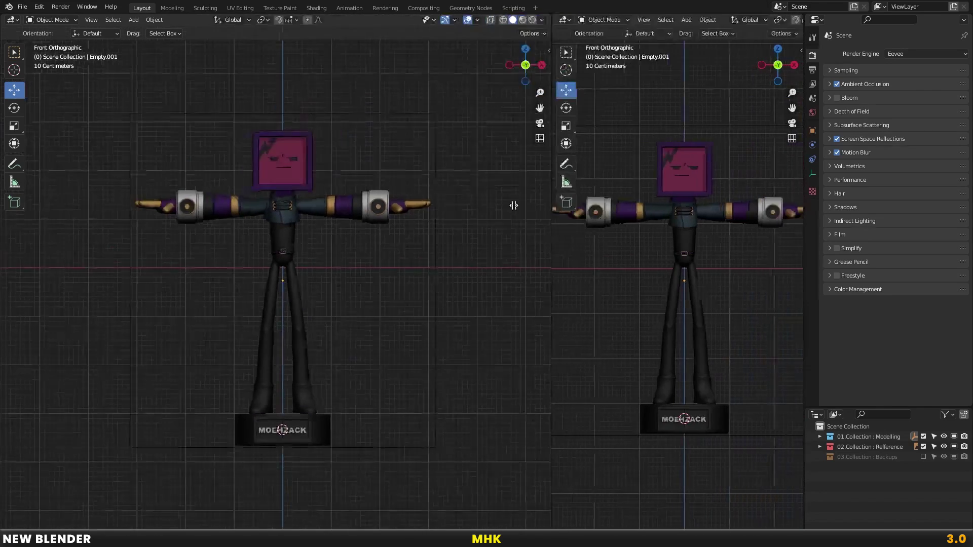
Hide the tool shelves, recentre the front view, and orbit the right view to an angled orthographic view
{"action": "key", "text": "t"}
{"action": "key", "text": "t"}
{"action": "scroll", "coordinate": [342, 220], "scroll_direction": "up", "scroll_amount": 3}
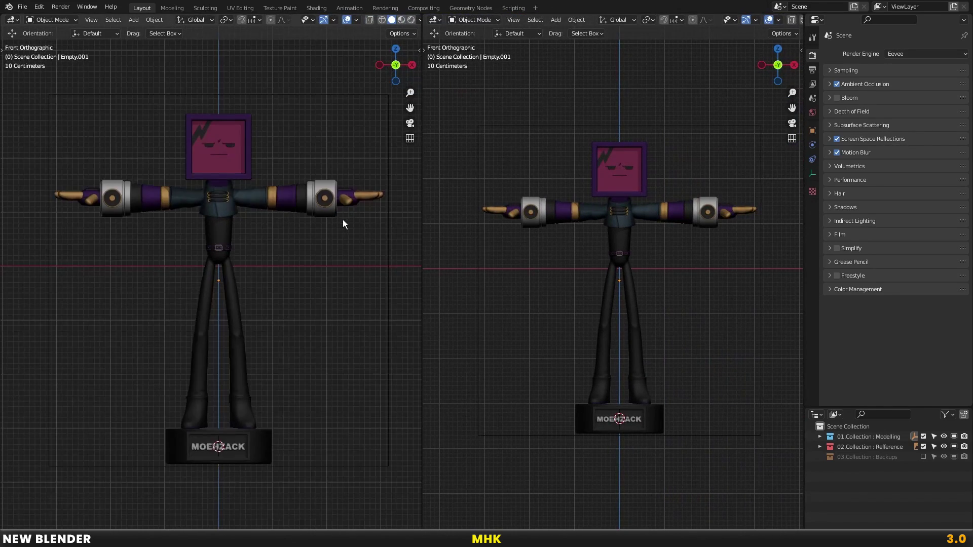
{"action": "scroll", "coordinate": [522, 197], "scroll_direction": "up", "scroll_amount": 2}
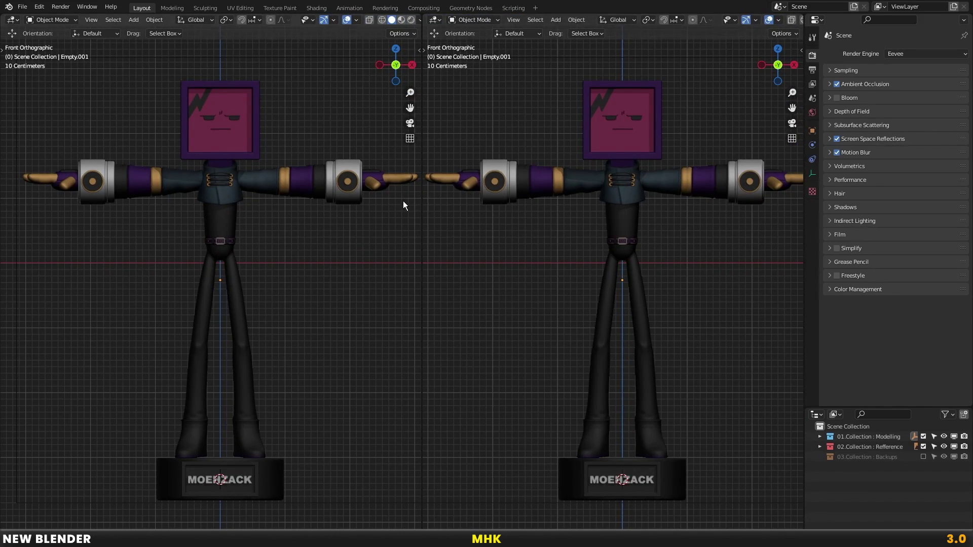
{"action": "middle_click_drag", "start_coordinate": [372, 209], "coordinate": [358, 209], "text": "shift"}
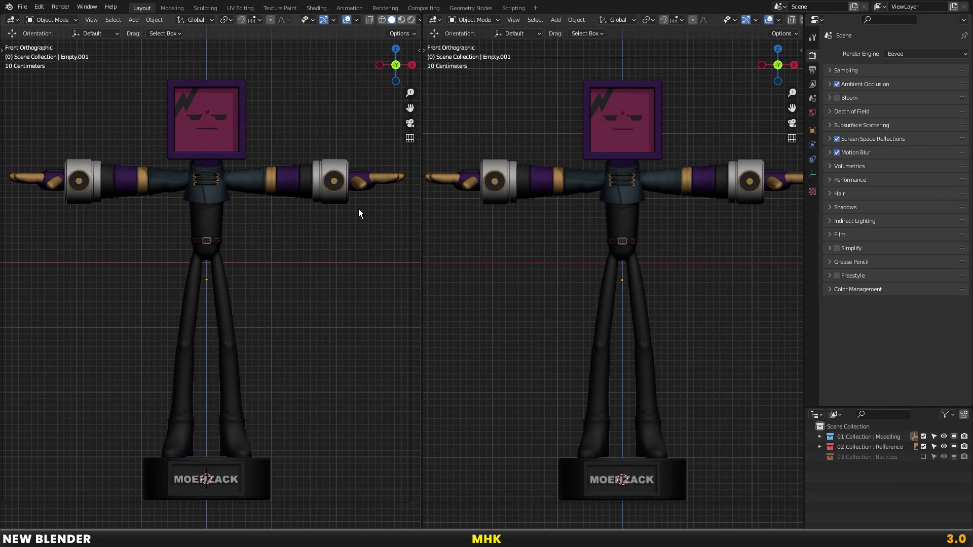
{"action": "left_click_drag", "start_coordinate": [422, 200], "coordinate": [410, 201]}
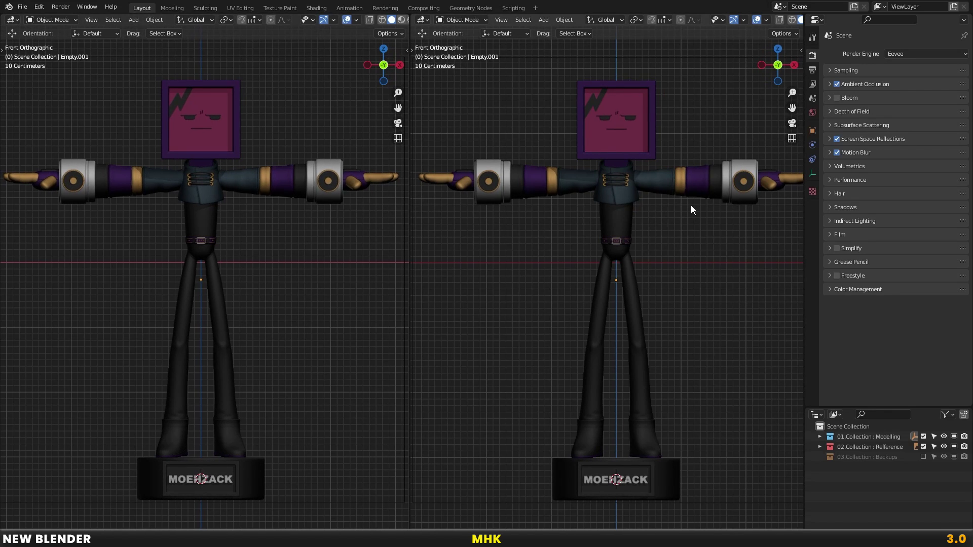
{"action": "middle_click_drag", "start_coordinate": [691, 205], "coordinate": [679, 211]}
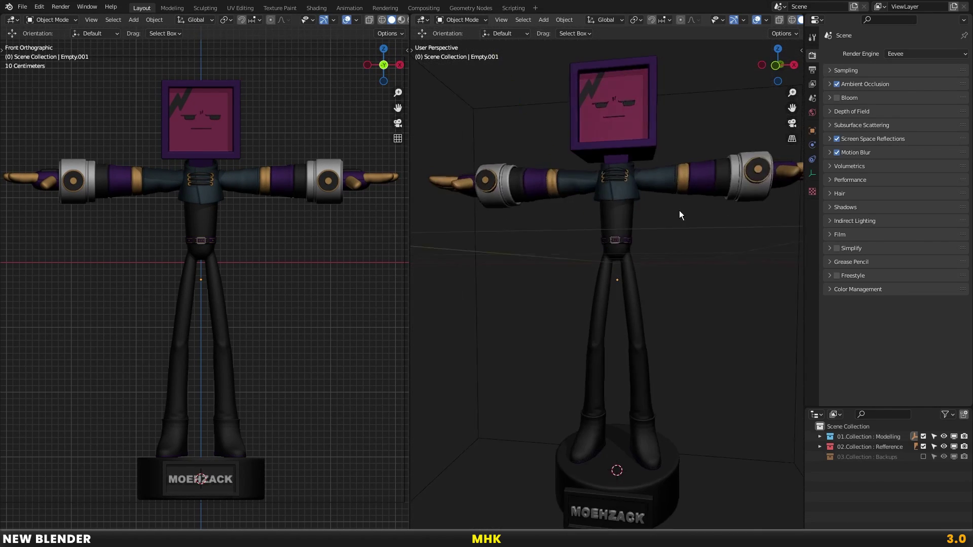
{"action": "key", "text": "KP_5"}
{"action": "mouse_move", "coordinate": [707, 206]}
{"action": "middle_mouse_down"}
{"action": "mouse_move", "coordinate": [698, 207]}
{"action": "mouse_move", "coordinate": [711, 157]}
{"action": "middle_mouse_up"}
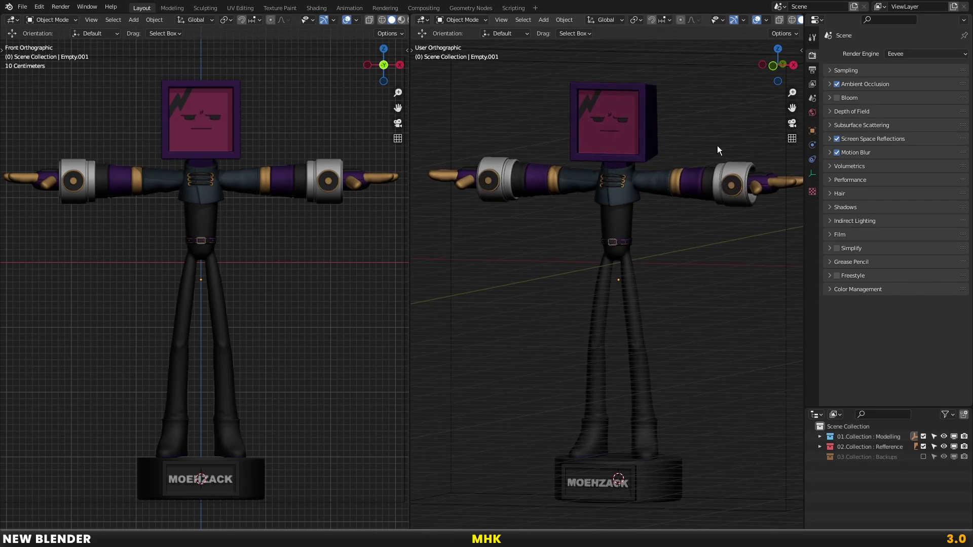
Turn off overlays and gizmos in both viewports and recentre the character
{"action": "left_click", "coordinate": [758, 21]}
{"action": "left_click", "coordinate": [734, 20]}
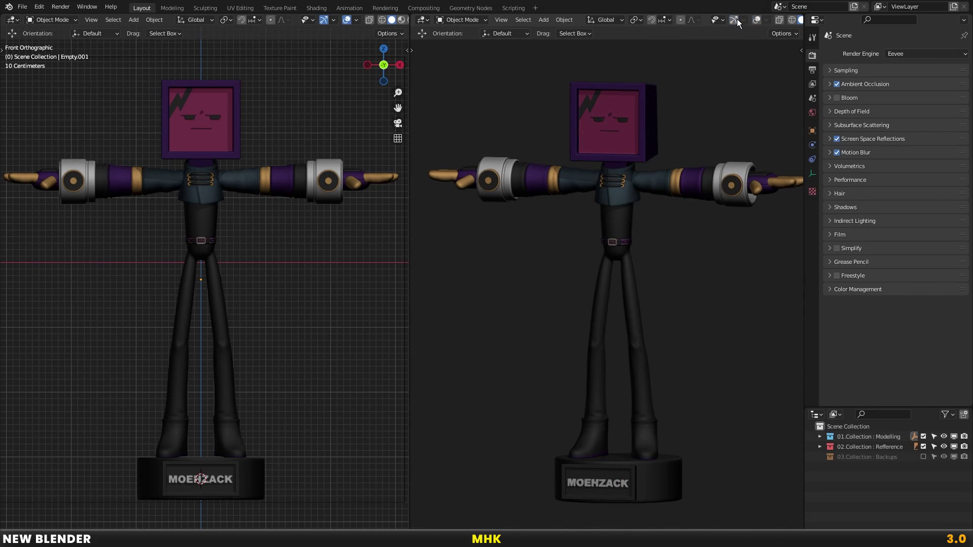
{"action": "mouse_move", "coordinate": [732, 96]}
{"action": "middle_mouse_down", "text": "shift"}
{"action": "mouse_move", "coordinate": [717, 101]}
{"action": "mouse_move", "coordinate": [733, 105]}
{"action": "middle_mouse_up", "text": "shift"}
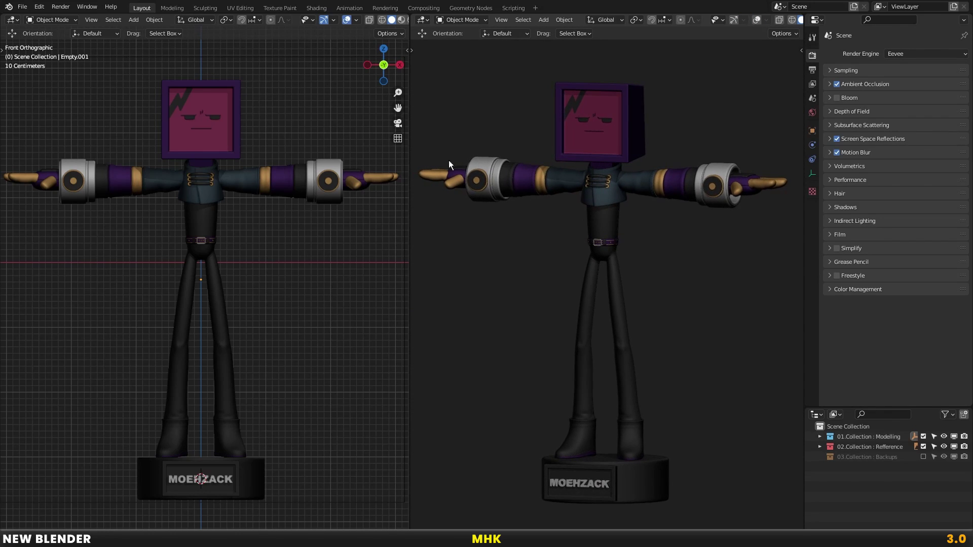
{"action": "left_click", "coordinate": [347, 20]}
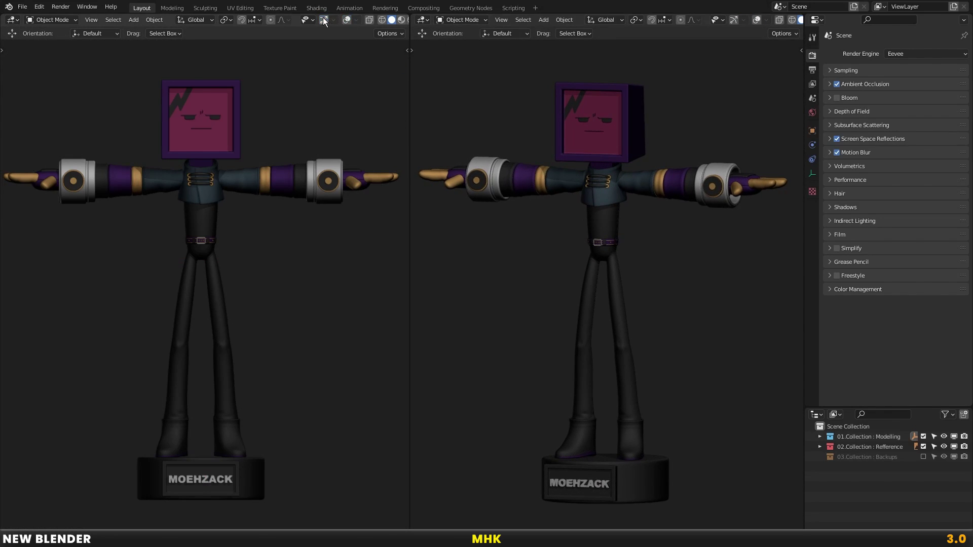
{"action": "middle_click_drag", "start_coordinate": [321, 99], "coordinate": [326, 102], "text": "shift"}
Rename the Layout workspace to 'MHK 3.0'
{"action": "left_click", "coordinate": [87, 7]}
{"action": "left_click", "coordinate": [87, 7]}
{"action": "key", "text": "Escape"}
{"action": "double_click", "coordinate": [142, 8]}
{"action": "type", "text": "mhk"}
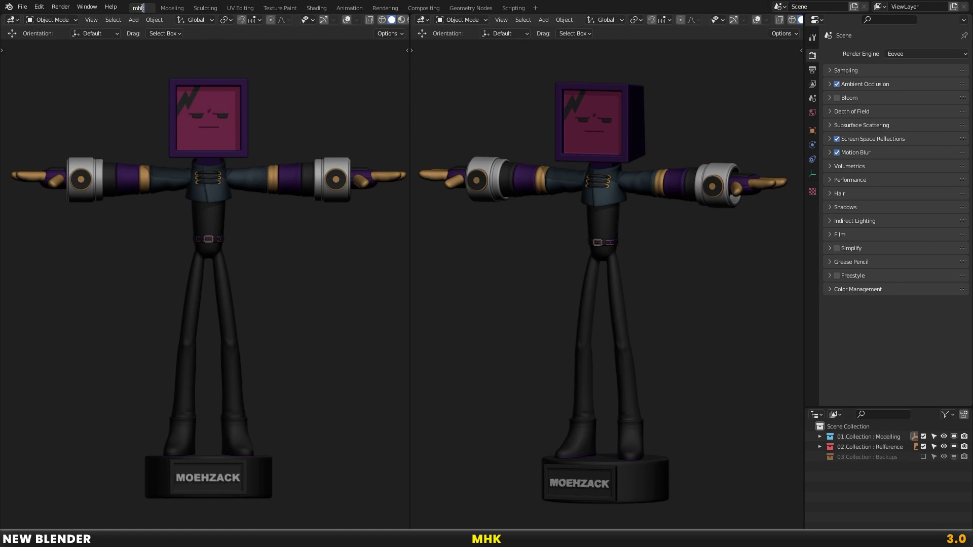
{"action": "key", "text": "BackSpace"}
{"action": "key", "text": "BackSpace"}
{"action": "key", "text": "BackSpace"}
{"action": "type", "text": "MHK"}
{"action": "type", "text": " 3.0"}
{"action": "key", "text": "Return"}
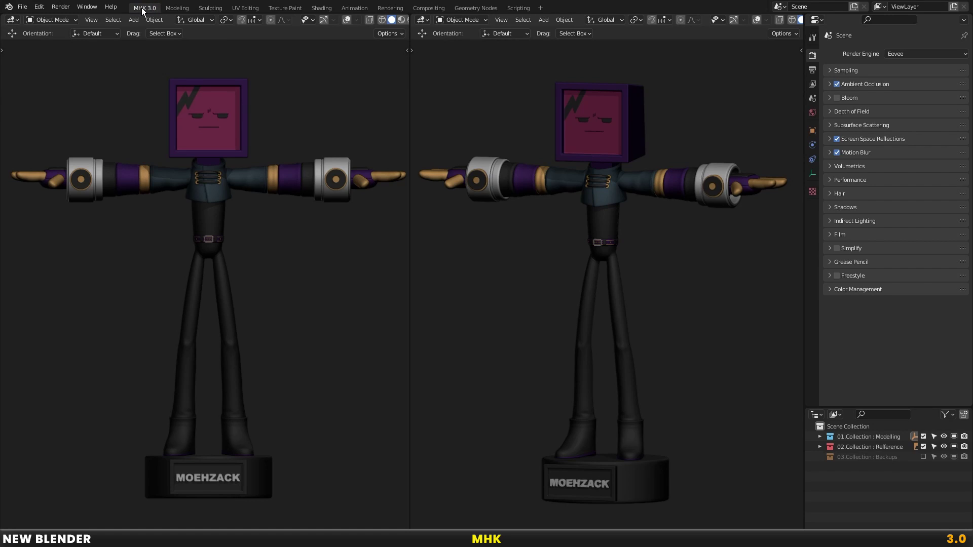
Save the blend file and widen the front view slightly
{"action": "left_click", "coordinate": [23, 6]}
{"action": "left_click", "coordinate": [36, 73]}
{"action": "left_click_drag", "start_coordinate": [411, 136], "coordinate": [416, 142]}
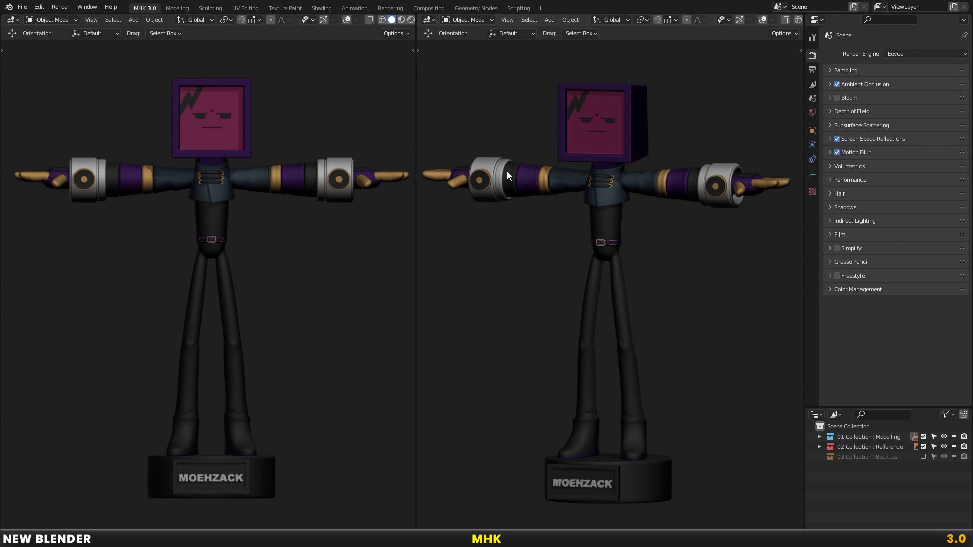
Darken the wrist cuff's viewport display colour value to 0.662
{"action": "left_click", "coordinate": [719, 168]}
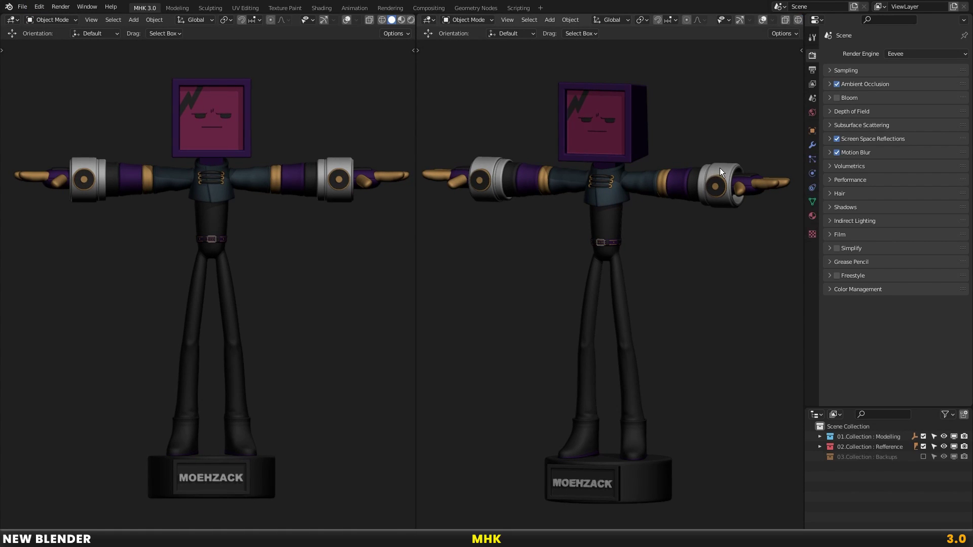
{"action": "left_click", "coordinate": [813, 215]}
{"action": "left_click", "coordinate": [892, 210]}
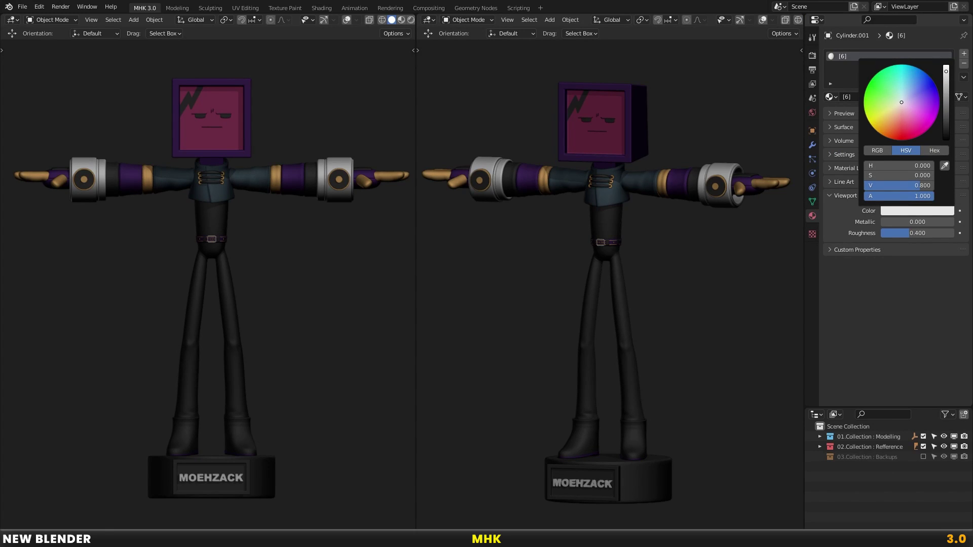
{"action": "left_click_drag", "start_coordinate": [946, 82], "coordinate": [946, 77]}
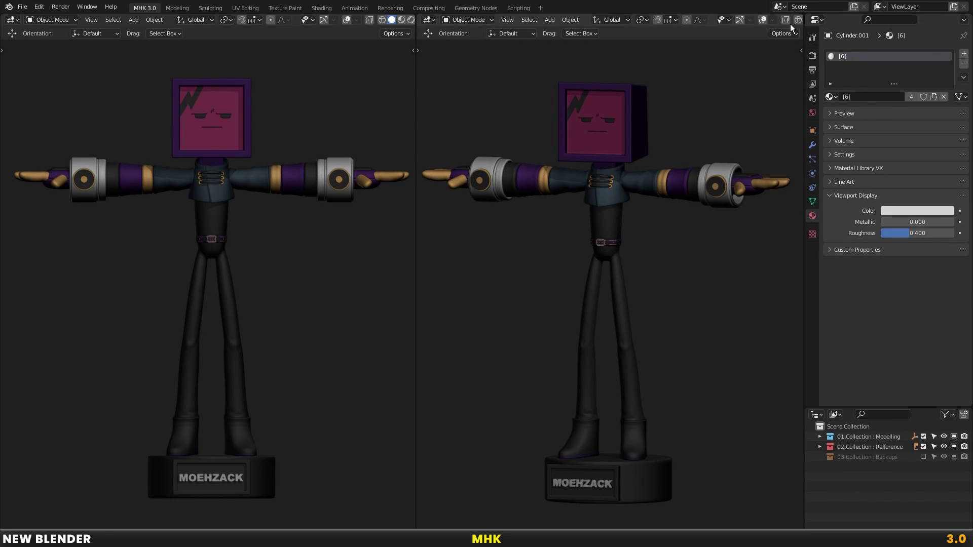
{"action": "scroll", "coordinate": [788, 20], "scroll_direction": "down", "scroll_amount": 3}
{"action": "scroll", "coordinate": [408, 19], "scroll_direction": "down", "scroll_amount": 1}
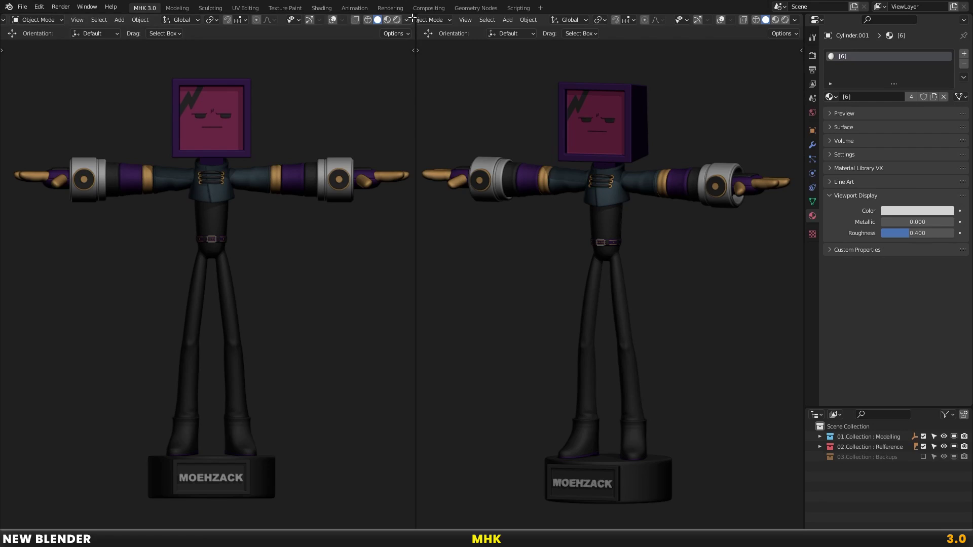
Try several studio lighting presets on the front view
{"action": "left_click", "coordinate": [407, 19]}
{"action": "left_click", "coordinate": [362, 68]}
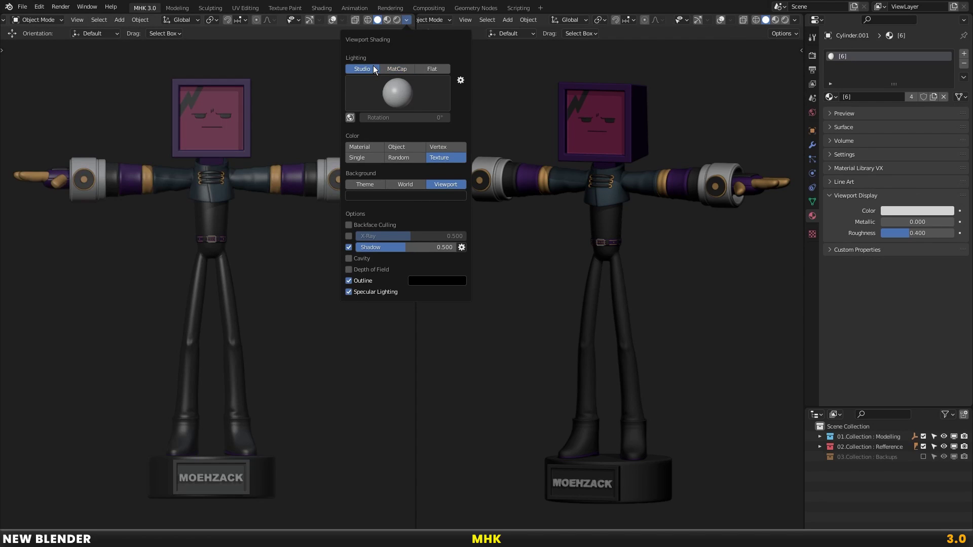
{"action": "left_click", "coordinate": [396, 81]}
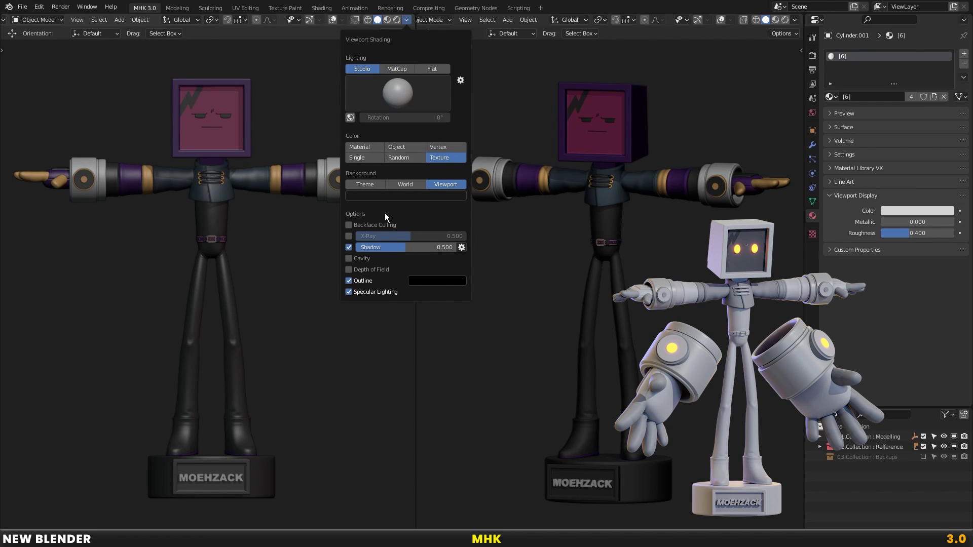
{"action": "left_click", "coordinate": [406, 103]}
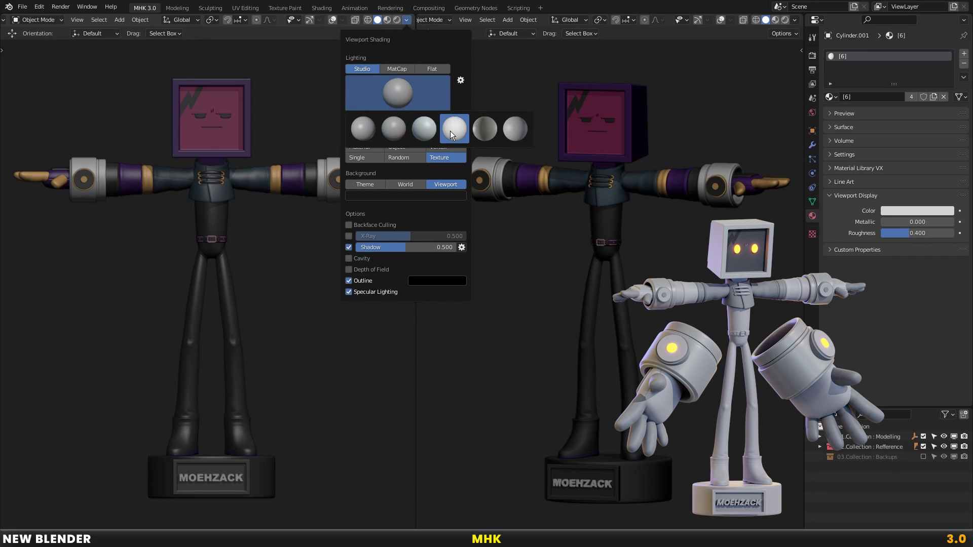
{"action": "left_click", "coordinate": [450, 131]}
{"action": "left_click", "coordinate": [399, 95]}
{"action": "left_click", "coordinate": [391, 133]}
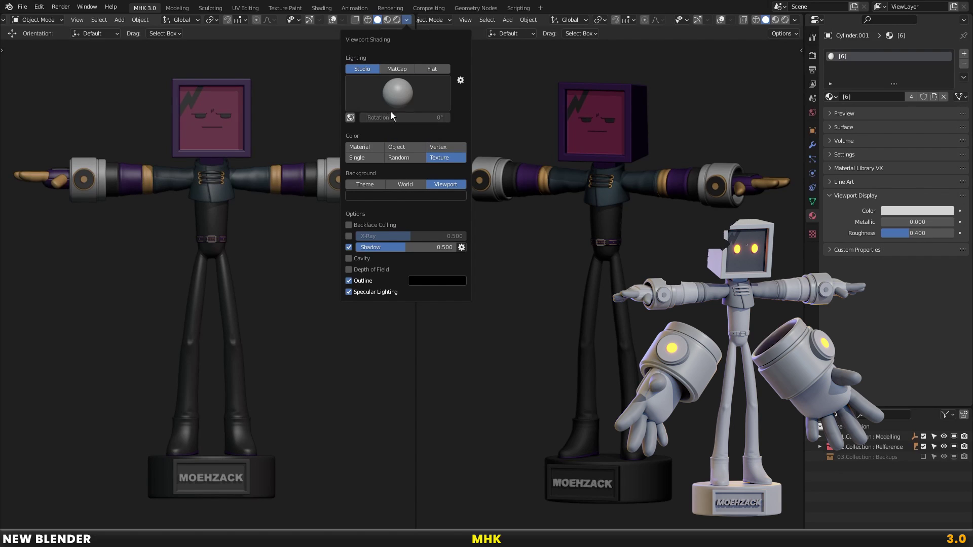
Try several matcaps on the angled view, settling on a warm one
{"action": "left_click", "coordinate": [795, 19]}
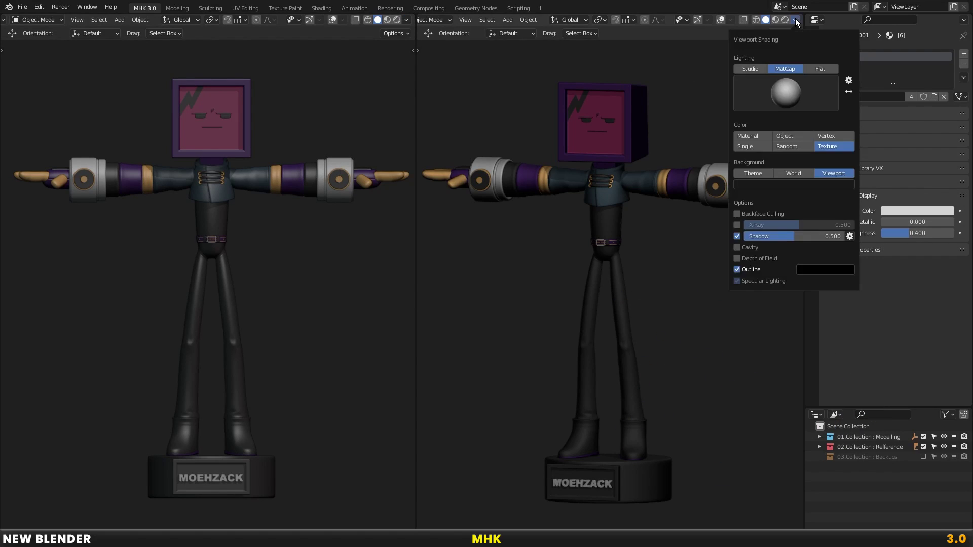
{"action": "left_click", "coordinate": [788, 81]}
{"action": "left_click", "coordinate": [613, 126]}
{"action": "left_click", "coordinate": [772, 98]}
{"action": "left_click", "coordinate": [772, 97]}
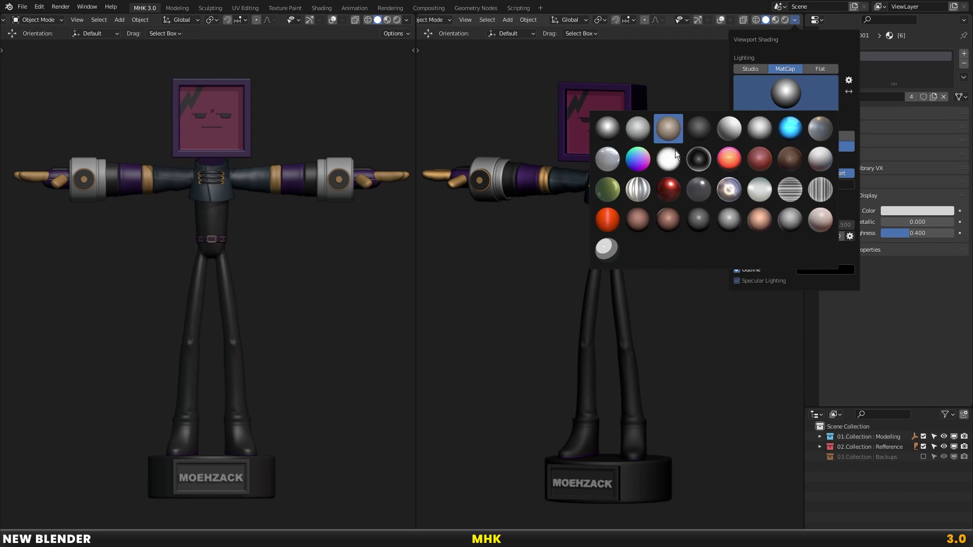
{"action": "left_click", "coordinate": [662, 216]}
{"action": "left_click", "coordinate": [780, 90]}
{"action": "left_click", "coordinate": [638, 219]}
{"action": "left_click", "coordinate": [763, 106]}
{"action": "left_click", "coordinate": [758, 214]}
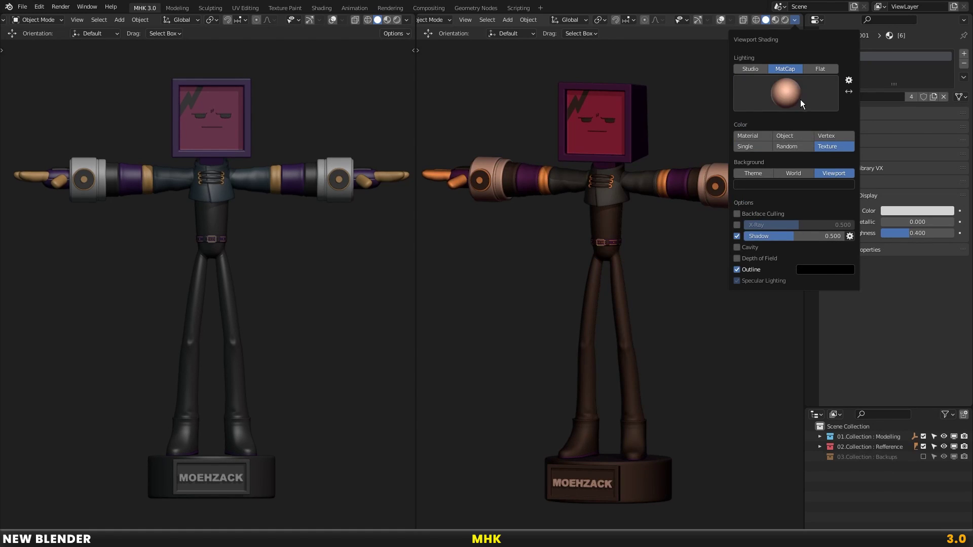
Give the front view the same warm orange matcap and save the file
{"action": "left_click", "coordinate": [406, 21]}
{"action": "left_click", "coordinate": [398, 69]}
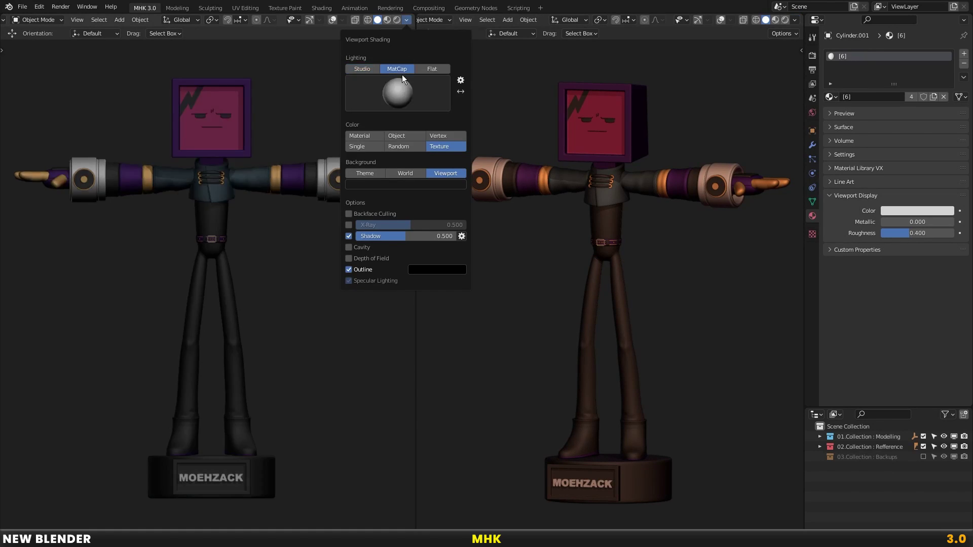
{"action": "left_click", "coordinate": [385, 101]}
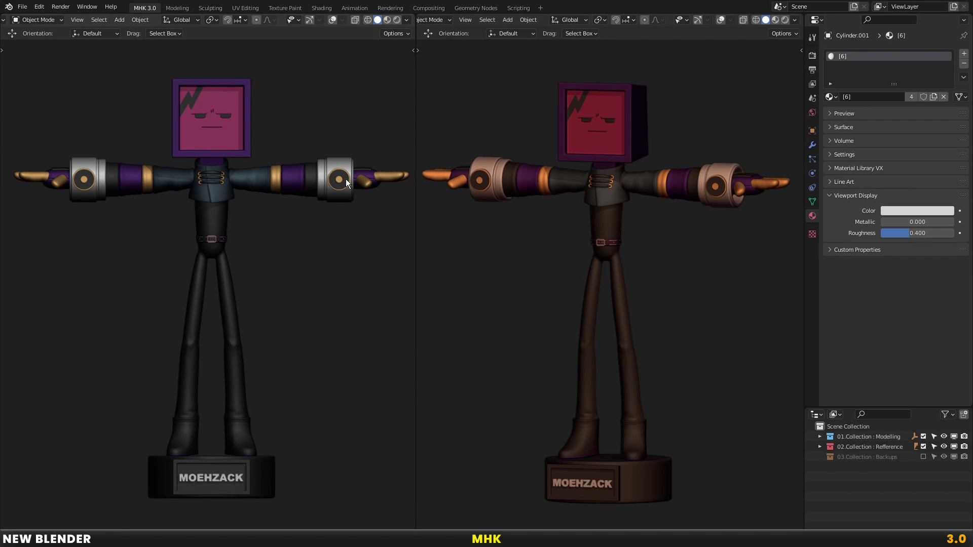
{"action": "left_click", "coordinate": [406, 20]}
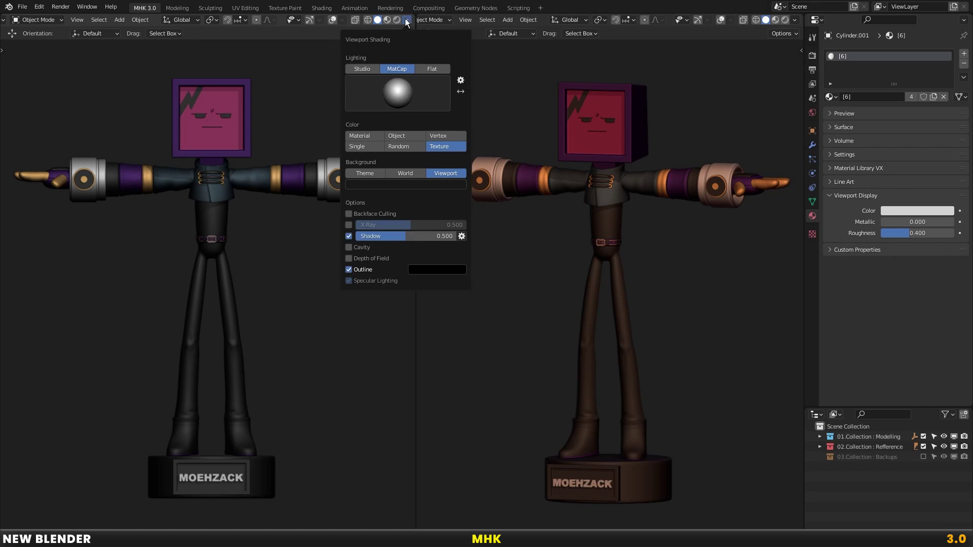
{"action": "left_click", "coordinate": [401, 82]}
{"action": "left_click", "coordinate": [516, 214]}
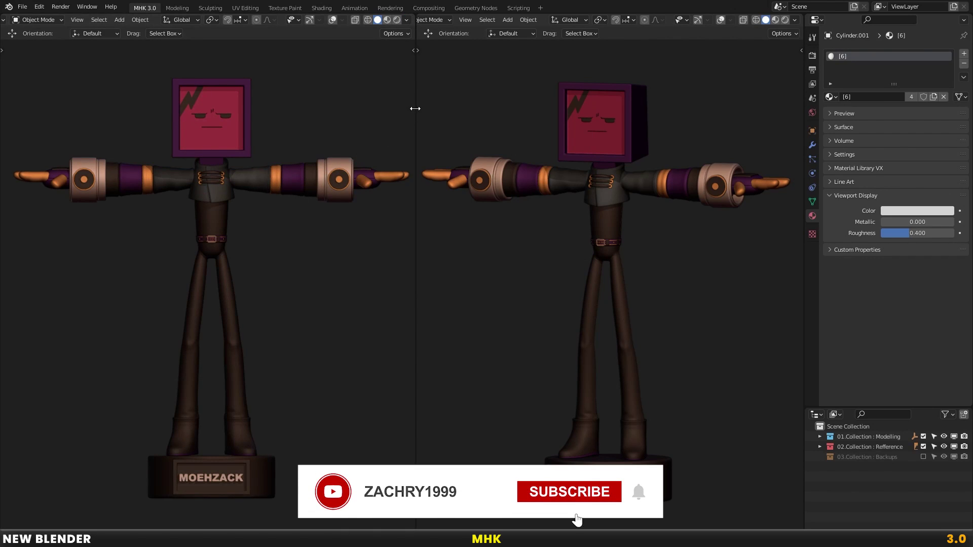
{"action": "left_click", "coordinate": [22, 6]}
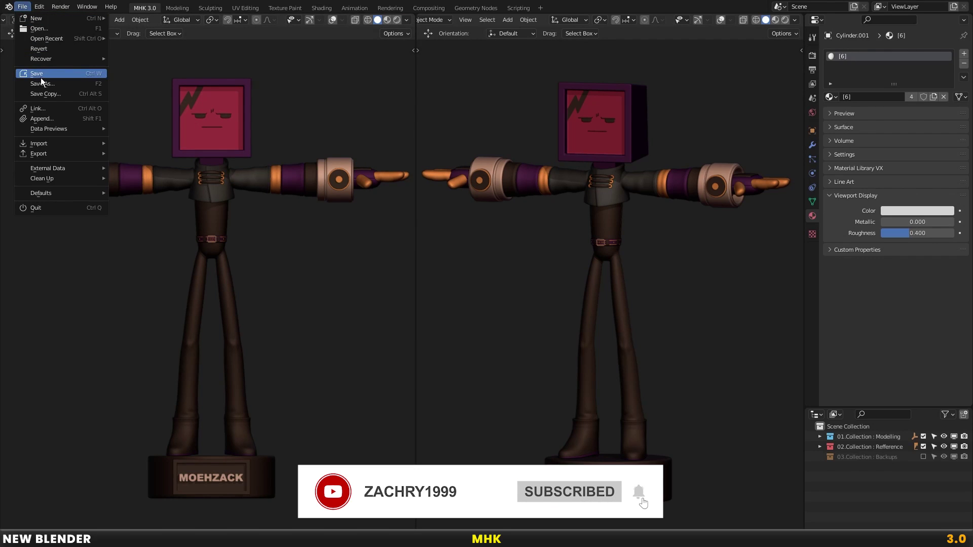
{"action": "left_click", "coordinate": [37, 77]}
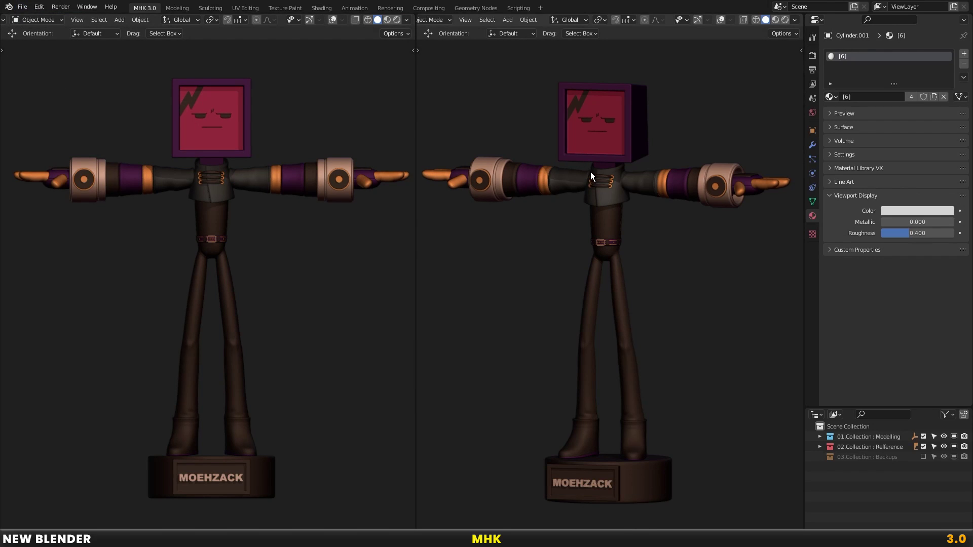